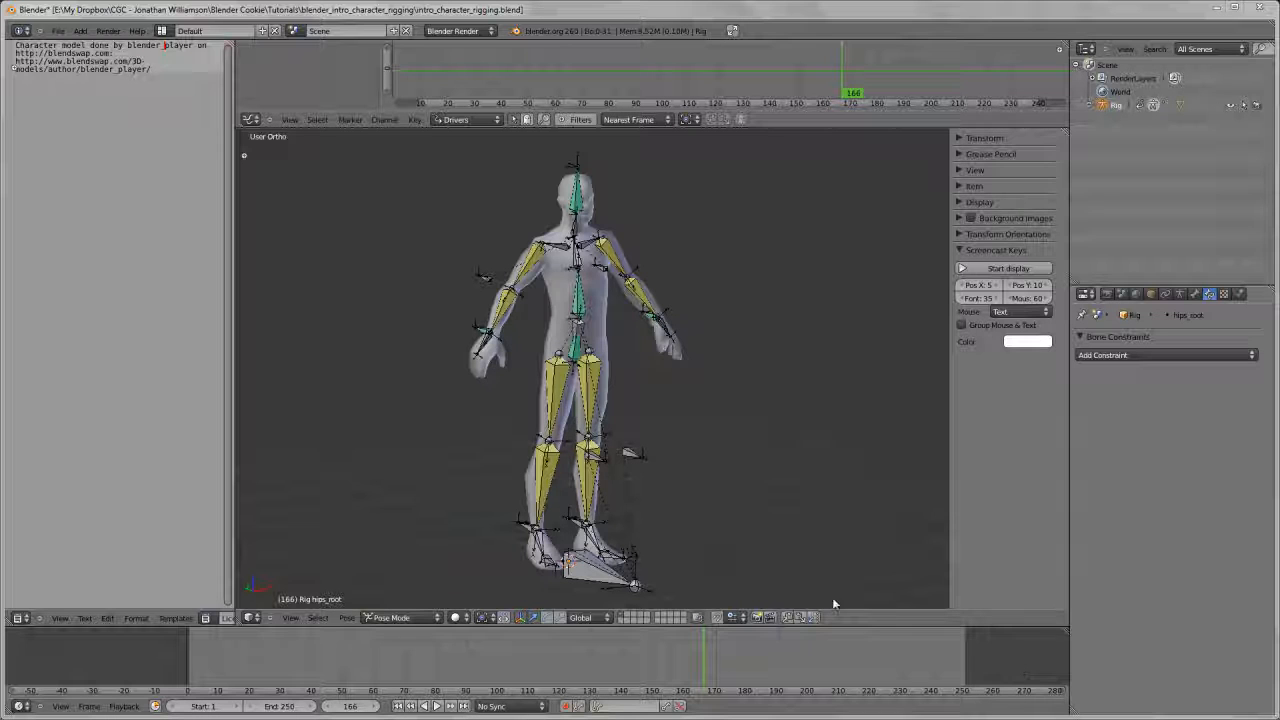
# Examine the rigged character's armature from the front and in perspective, at different distances
pyautogui.scroll(3, 518, 237)
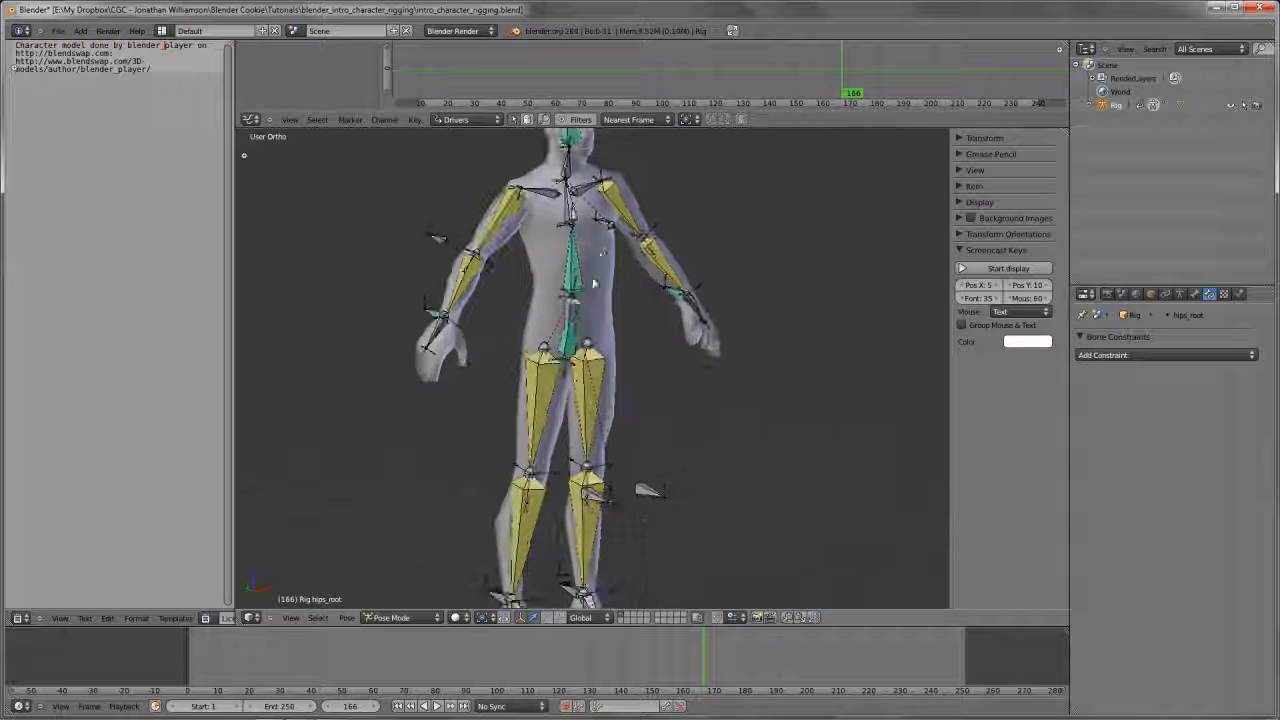
pyautogui.scroll(-2, 518, 237)
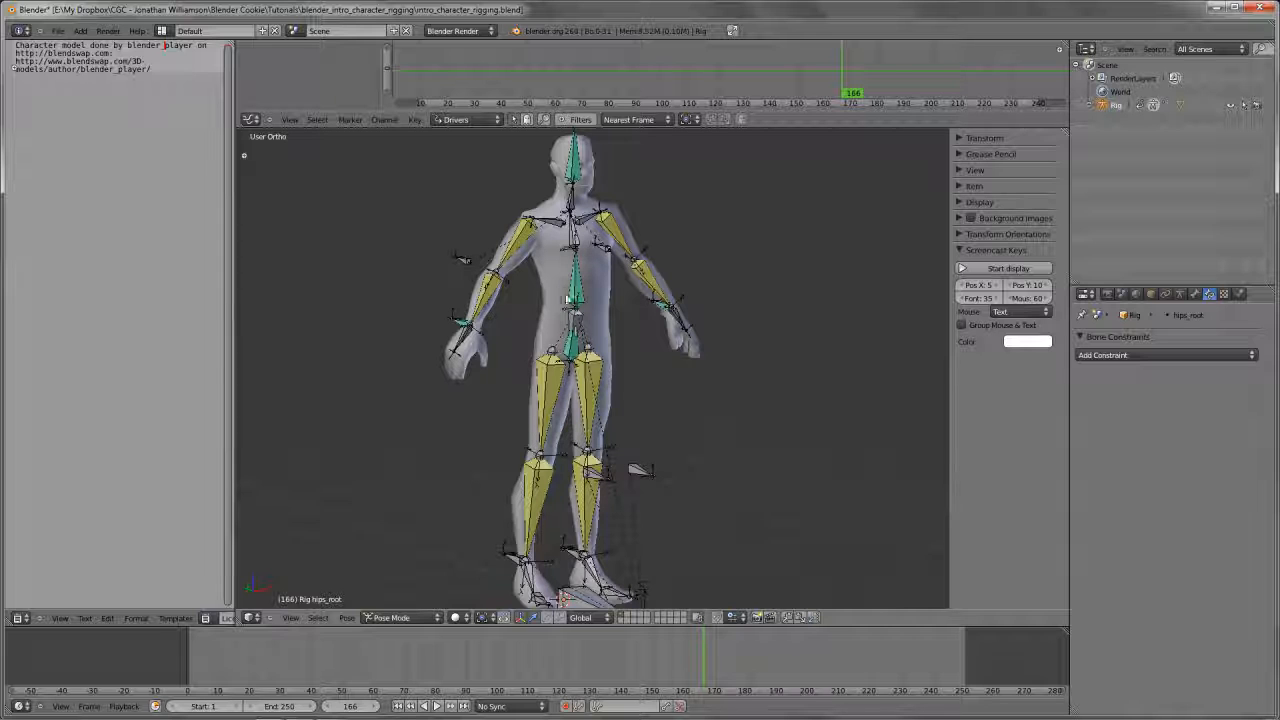
pyautogui.moveTo(641, 495); pyautogui.dragTo(644, 480, button='middle')
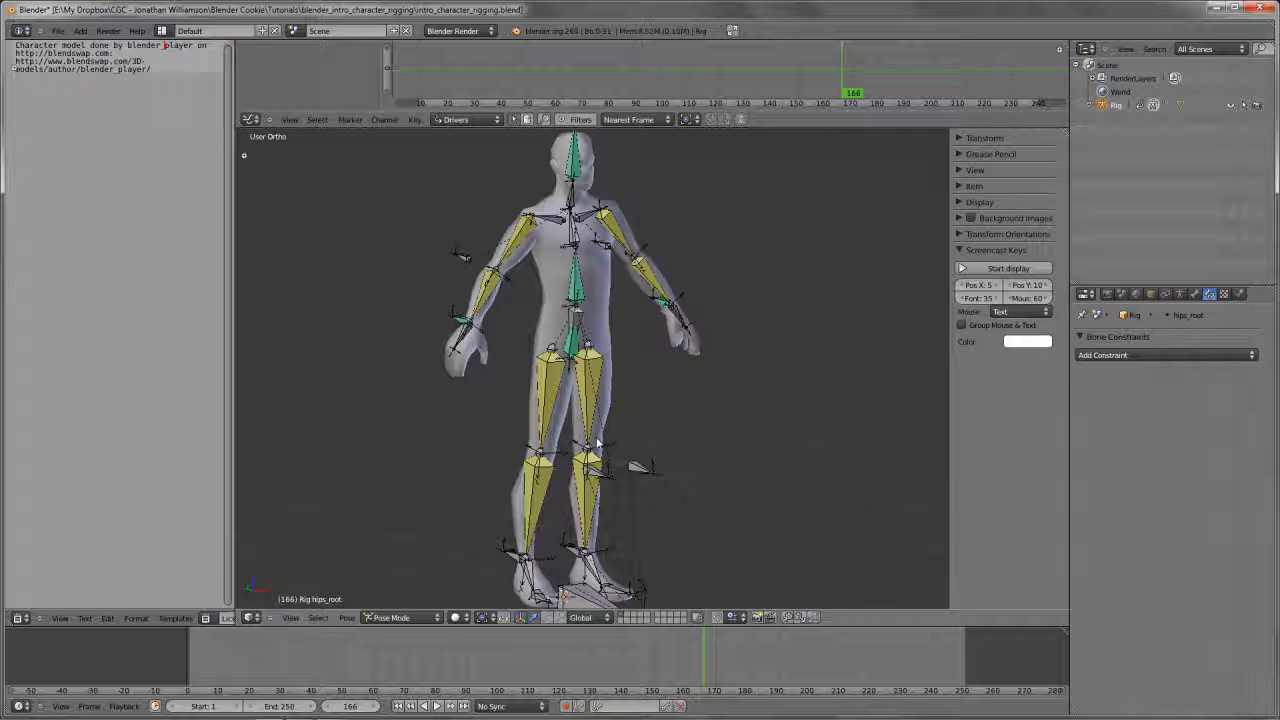
pyautogui.press('KP_1')
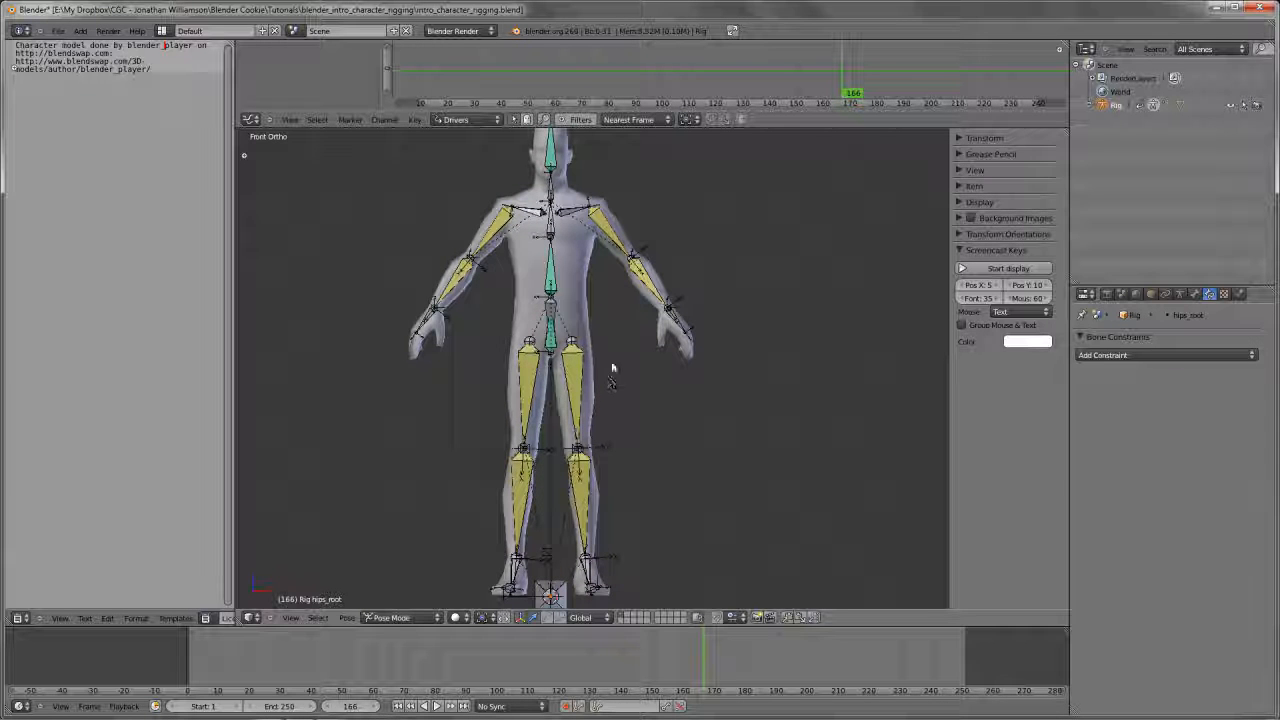
pyautogui.moveTo(483, 363); pyautogui.dragTo(606, 377, button='middle')
pyautogui.scroll(1, 606, 378)
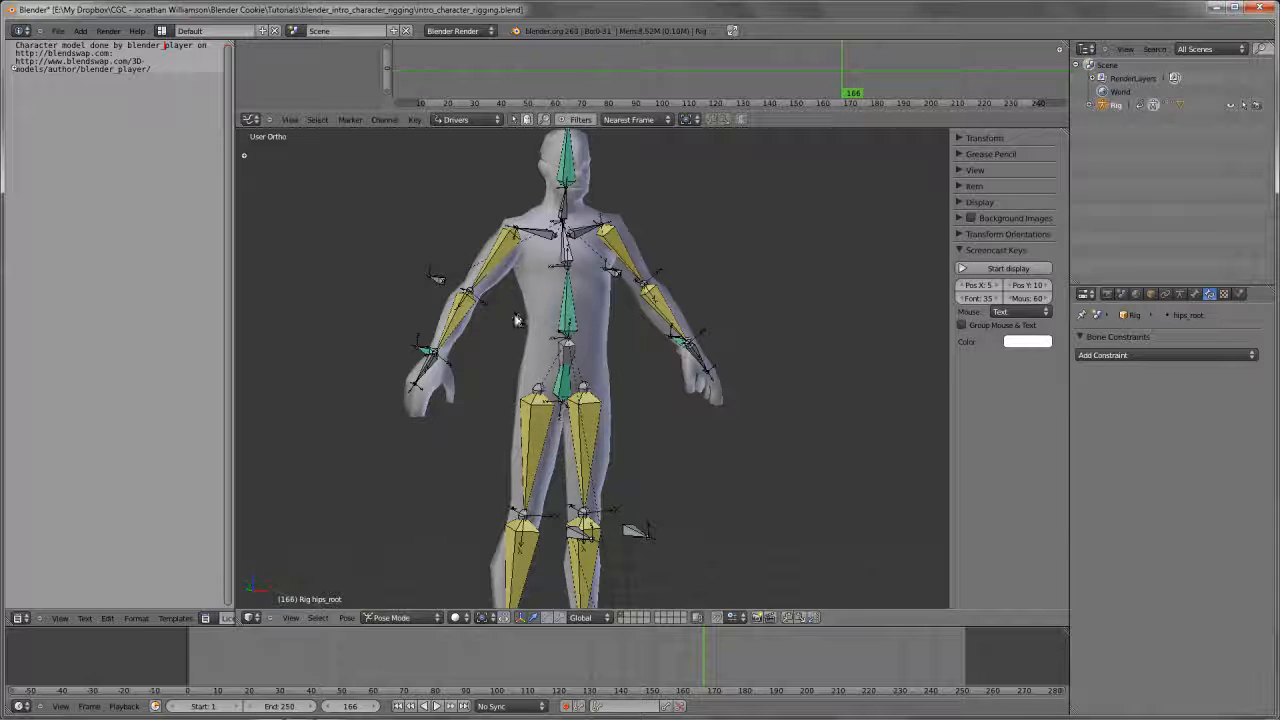
pyautogui.scroll(-1, 496, 346)
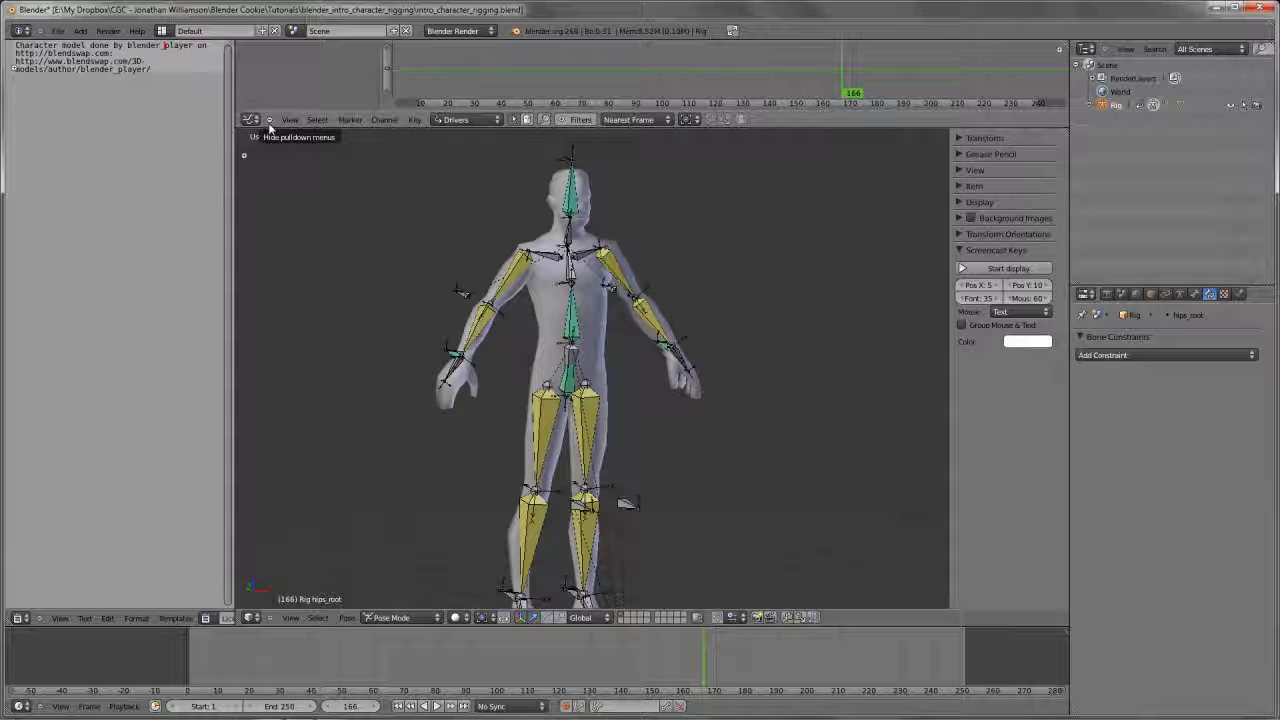
# Inspect the rig's bones in Edit Mode and Pose Mode, ending on the left upper-leg bone leg_upper.L and its IK constraint
pyautogui.scroll(2, 640, 284)
pyautogui.rightClick(515, 277)
pyautogui.press('Tab')
pyautogui.keyDown('shift'); pyautogui.moveTo(582, 287); pyautogui.dragTo(631, 384, button='middle'); pyautogui.keyUp('shift')
pyautogui.scroll(-3, 506, 336)
pyautogui.press('Tab')
pyautogui.scroll(2, 601, 370)
pyautogui.rightClick(582, 384)
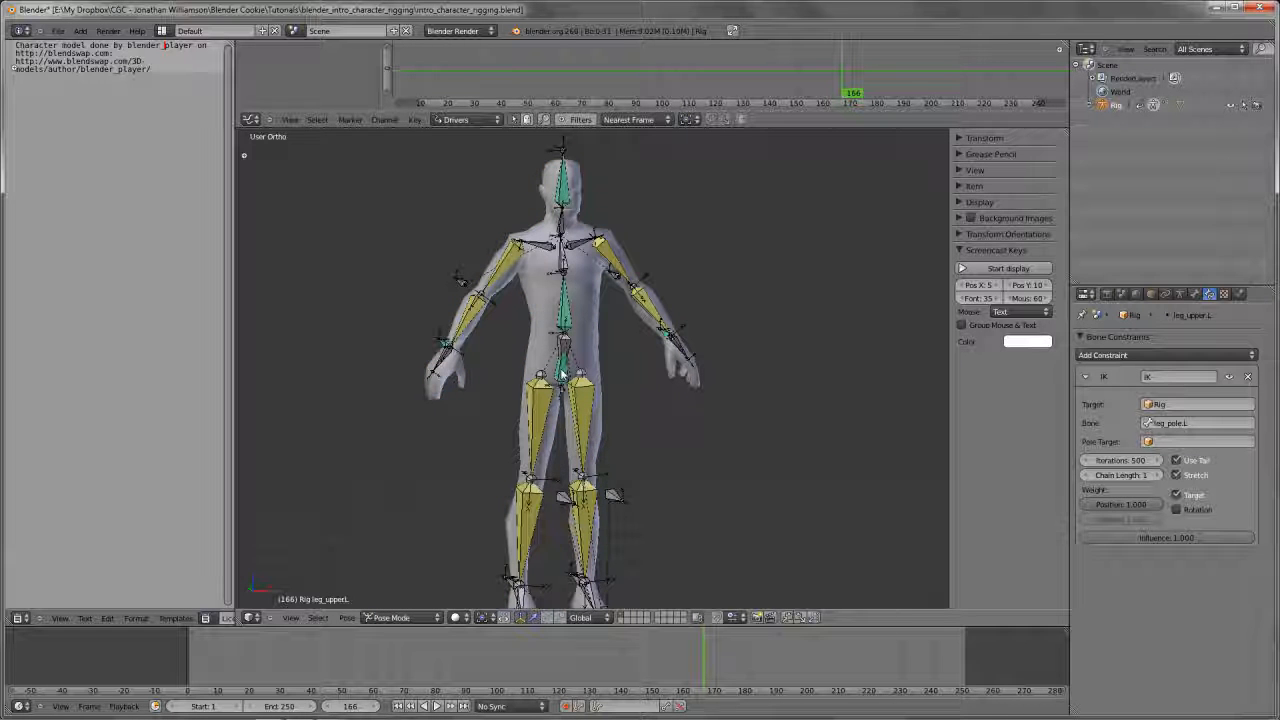
# Try moving the hips_root bone to check the body's response, and enlarge the 3D view to fill the window
pyautogui.scroll(1, 569, 389)
pyautogui.rightClick(566, 350)
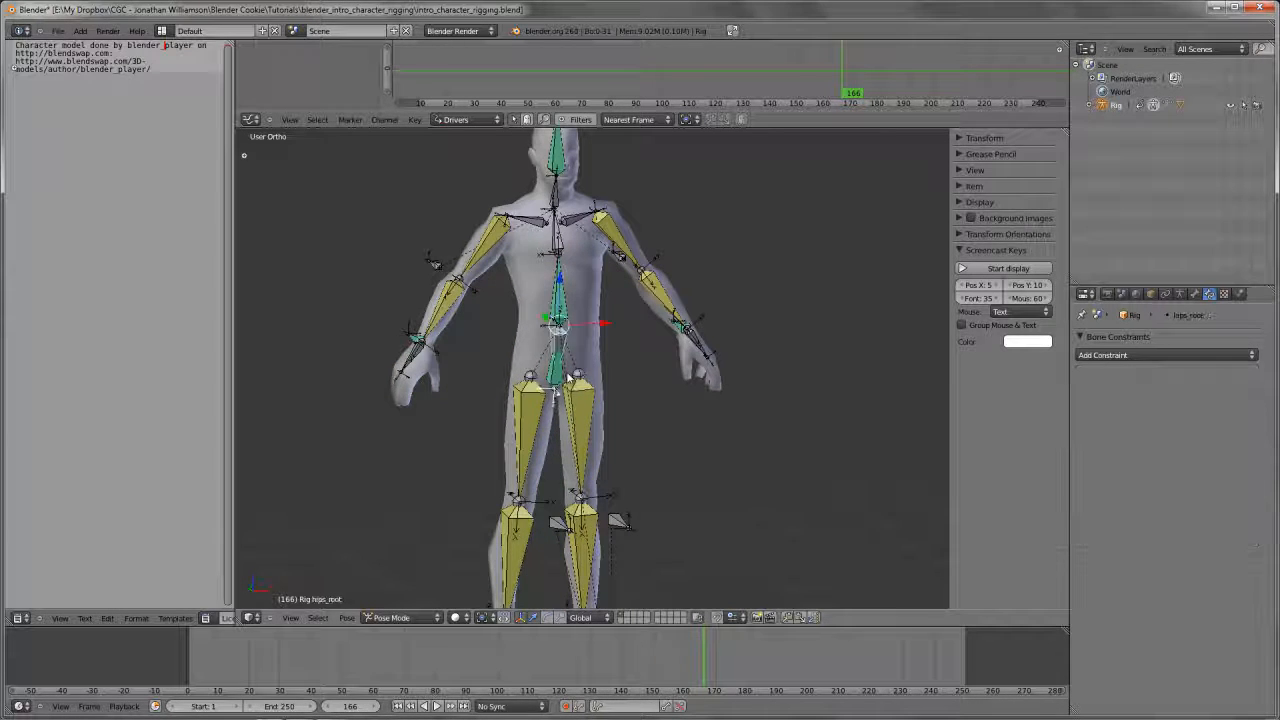
pyautogui.keyDown('shift'); pyautogui.moveTo(584, 360); pyautogui.dragTo(578, 396, button='middle'); pyautogui.keyUp('shift')
pyautogui.press('g')
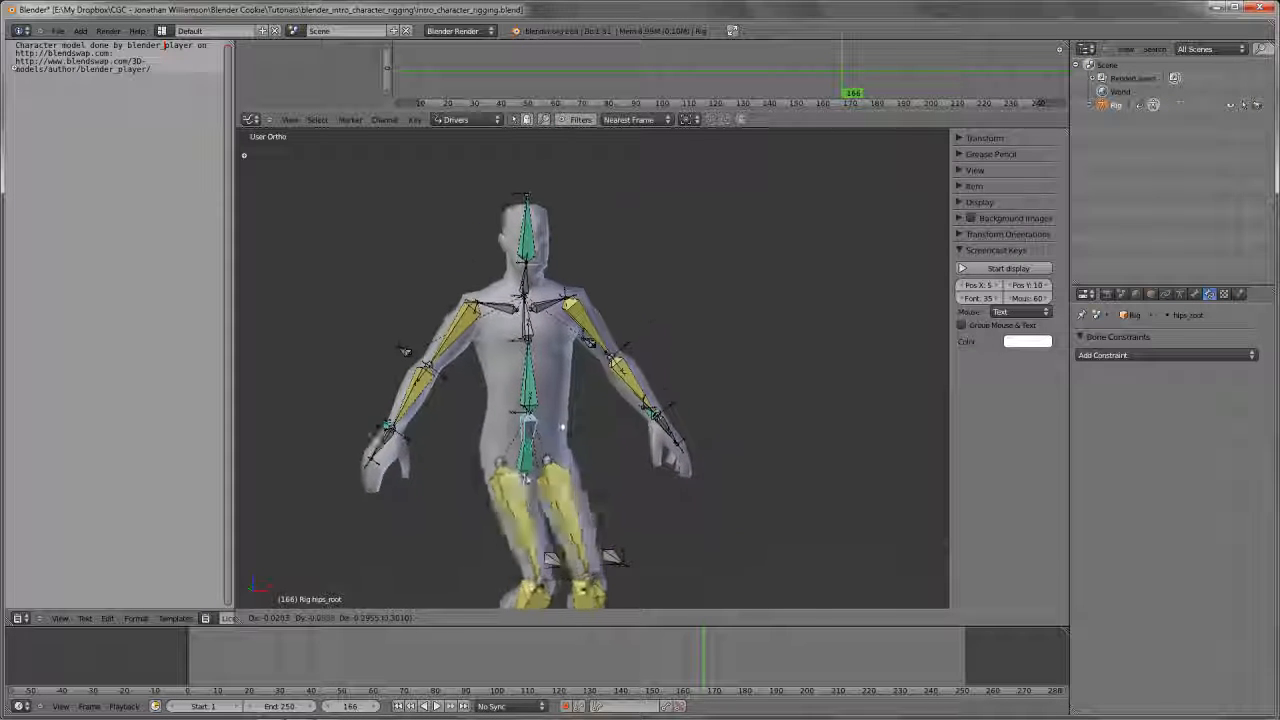
pyautogui.rightClick(585, 452)
pyautogui.scroll(-1, 585, 452)
pyautogui.hotkey('ctrl', 'Up')
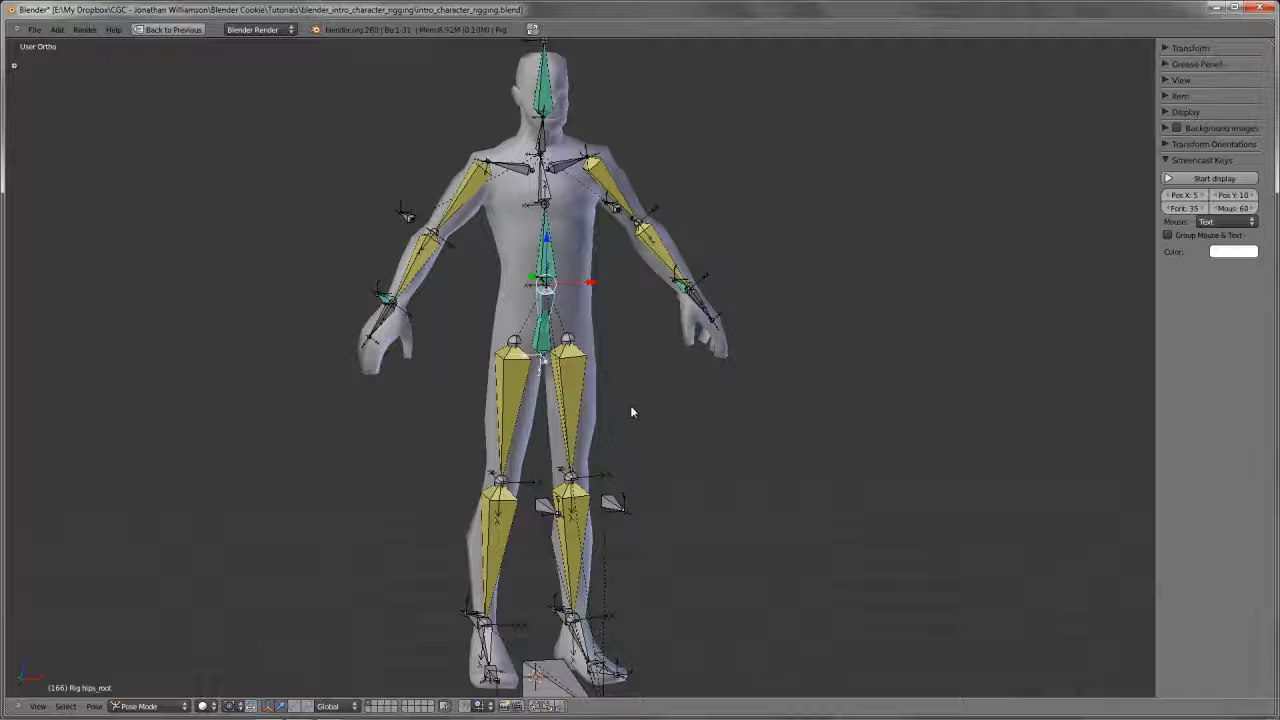
# Try moving and rotating the hips_root bone, using the front view for the rotation
pyautogui.press('g')
pyautogui.rightClick(652, 445)
pyautogui.press('KP_1')
pyautogui.press('r')
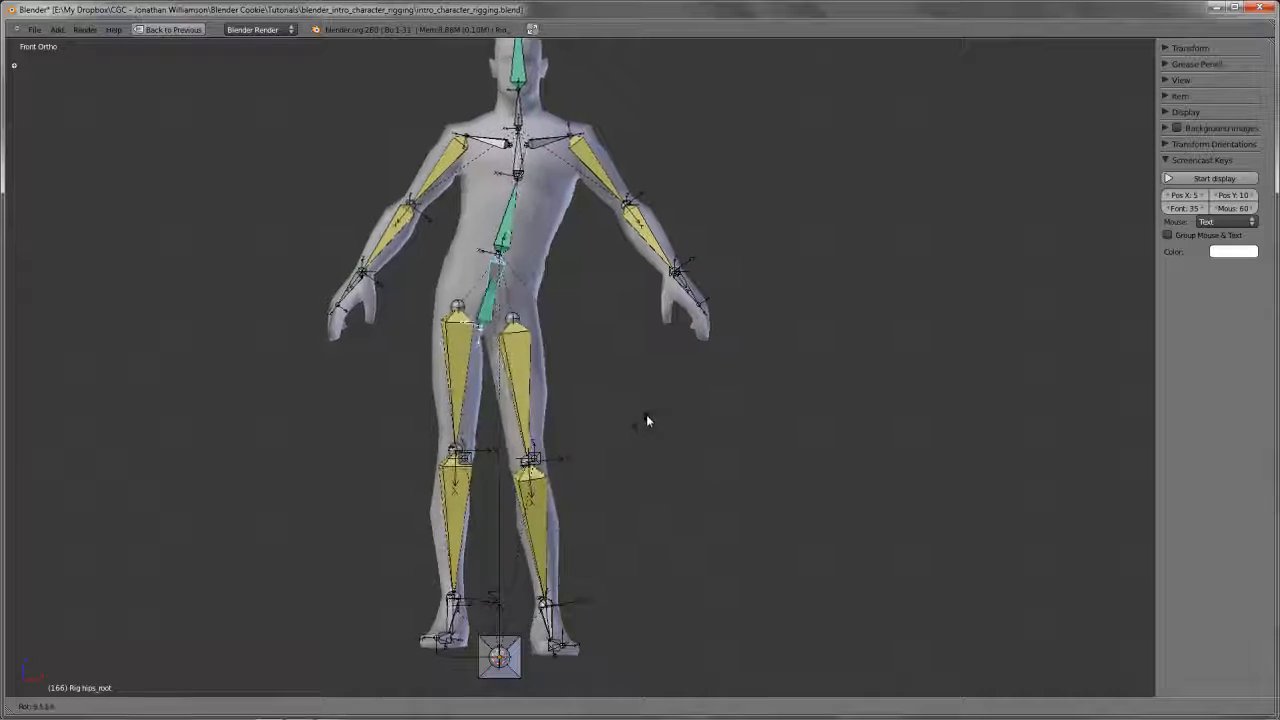
pyautogui.rightClick(590, 410)
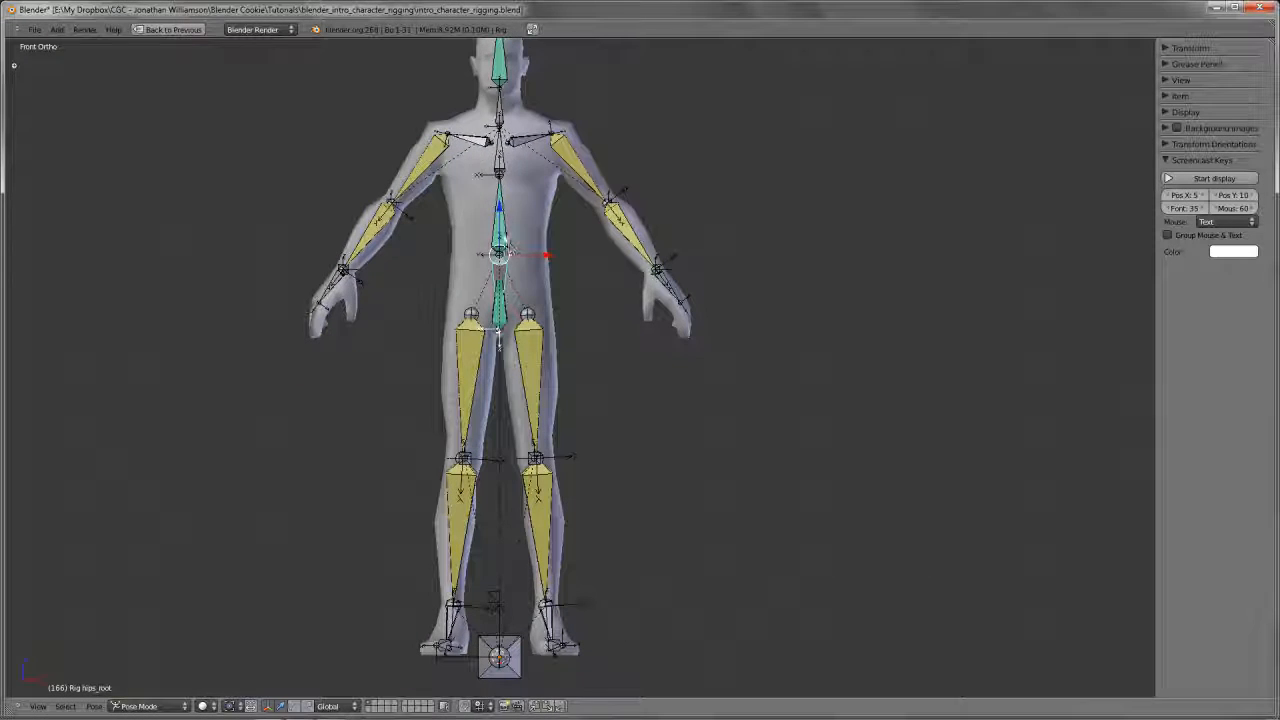
# Try rotating the spine.01 bone, the upper spine bone and the left shoulder bone in front view
pyautogui.rightClick(502, 232)
pyautogui.press('r')
pyautogui.rightClick(592, 218)
pyautogui.rightClick(505, 157)
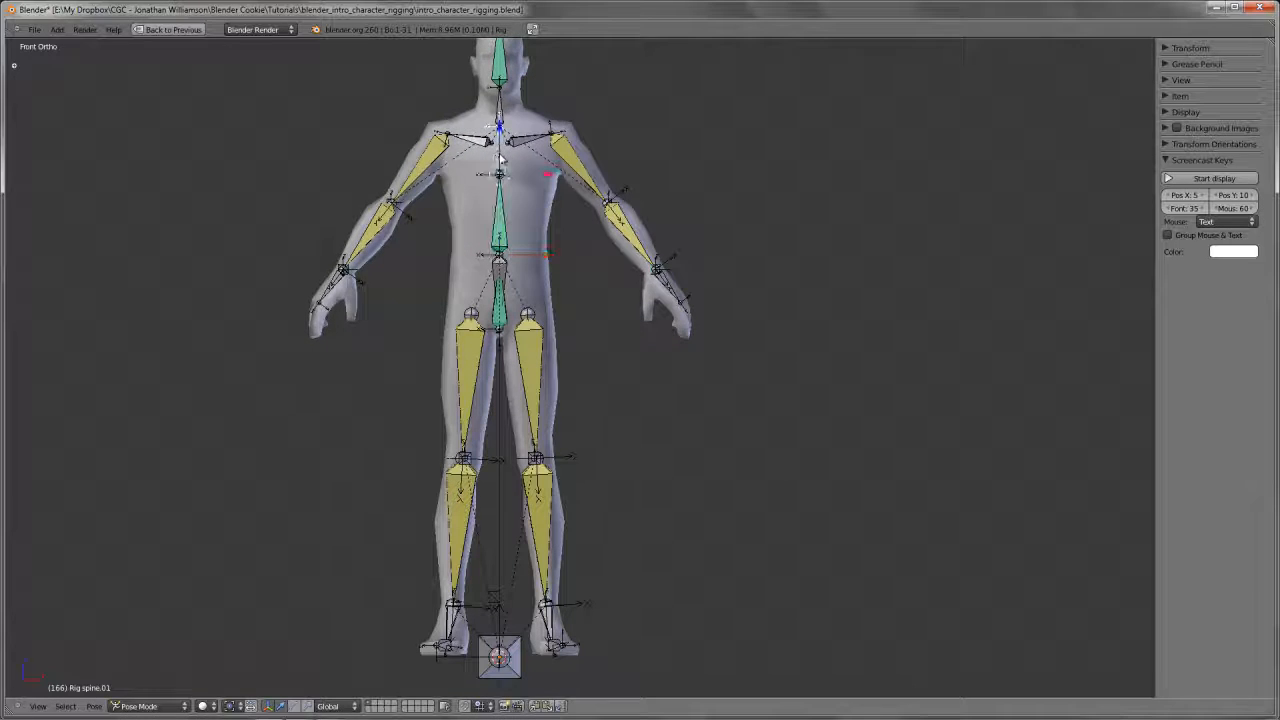
pyautogui.press('r')
pyautogui.rightClick(583, 234)
pyautogui.rightClick(551, 132)
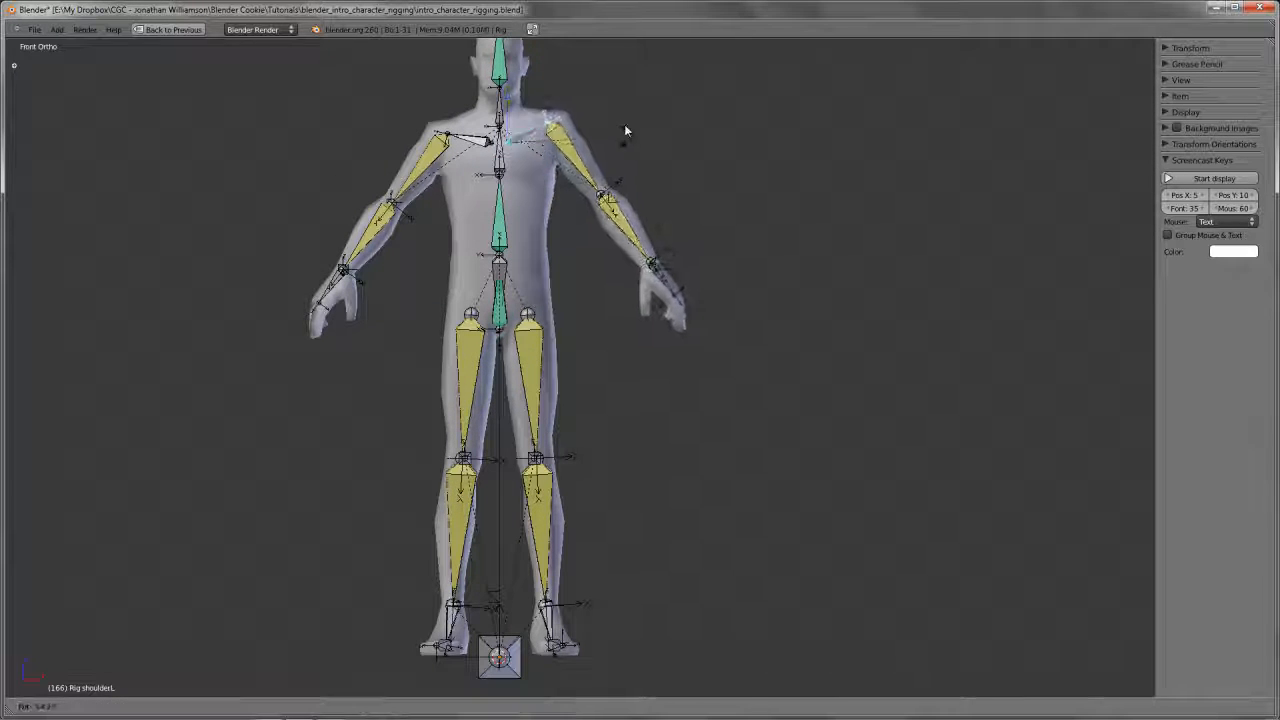
# Try moving the left hand's arm_IK.L bone in the front and side views
pyautogui.rightClick(660, 268)
pyautogui.press('g')
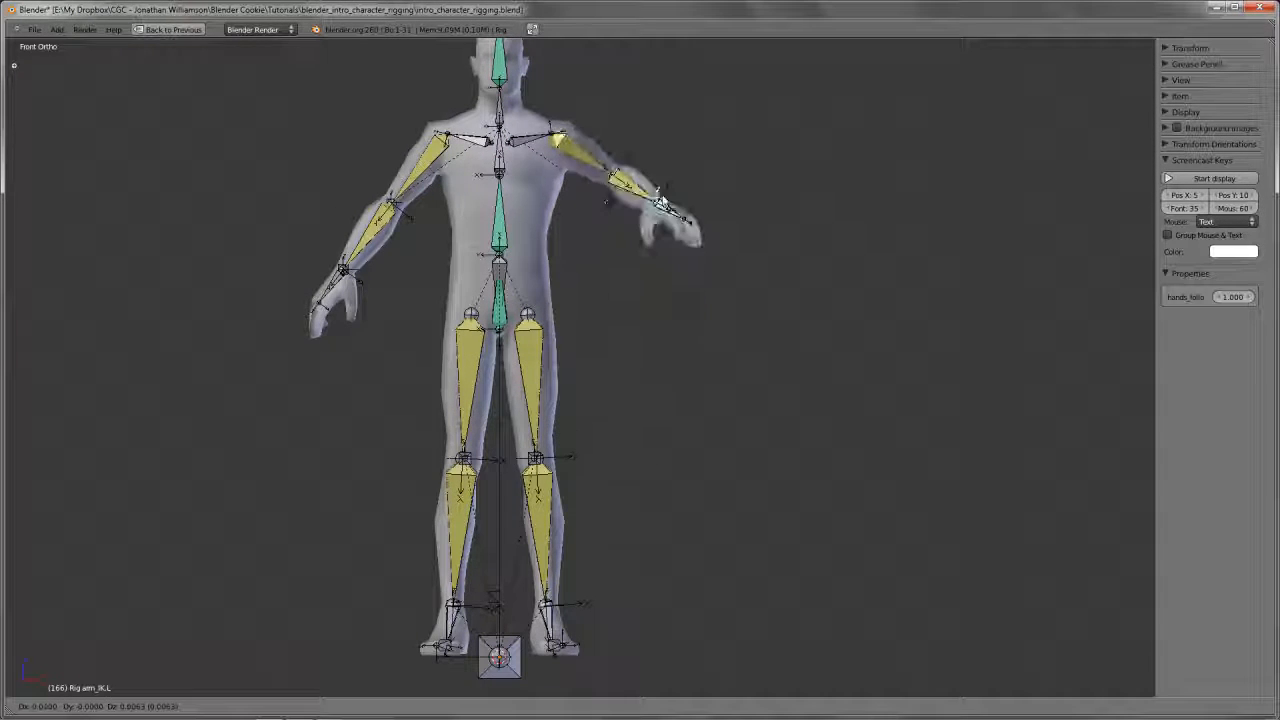
pyautogui.rightClick(697, 266)
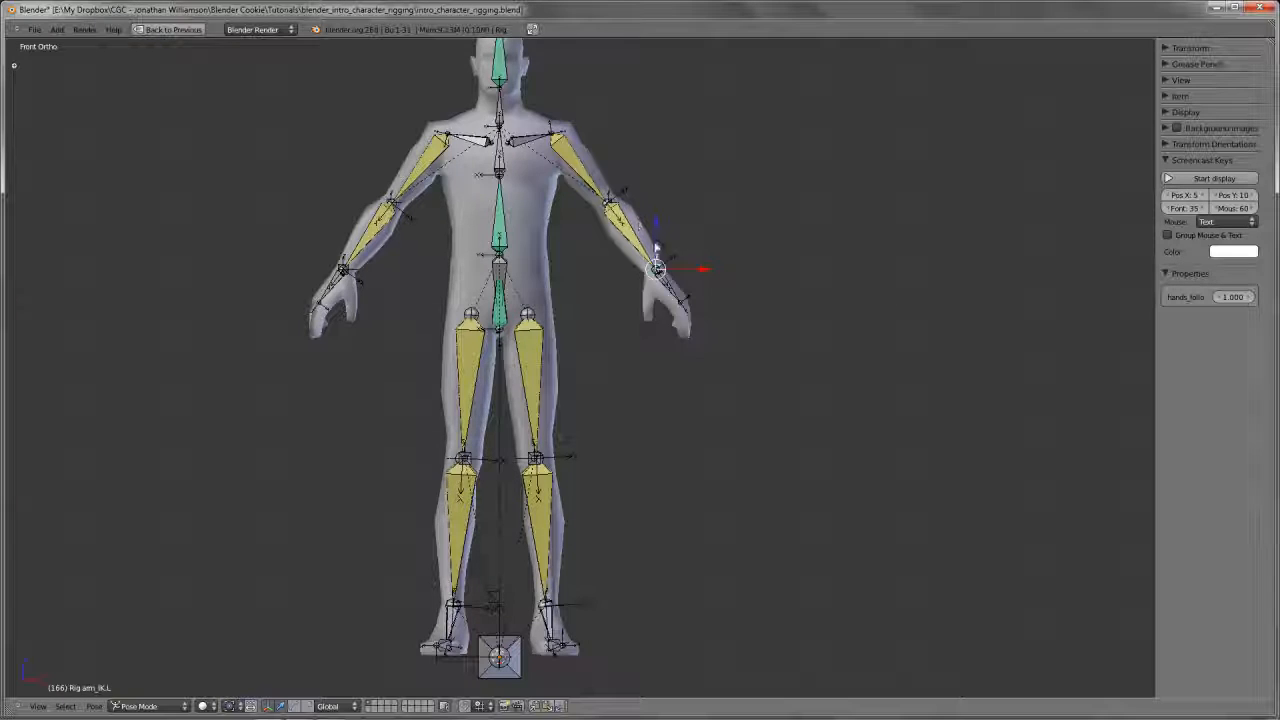
pyautogui.press('KP_3')
pyautogui.press('g')
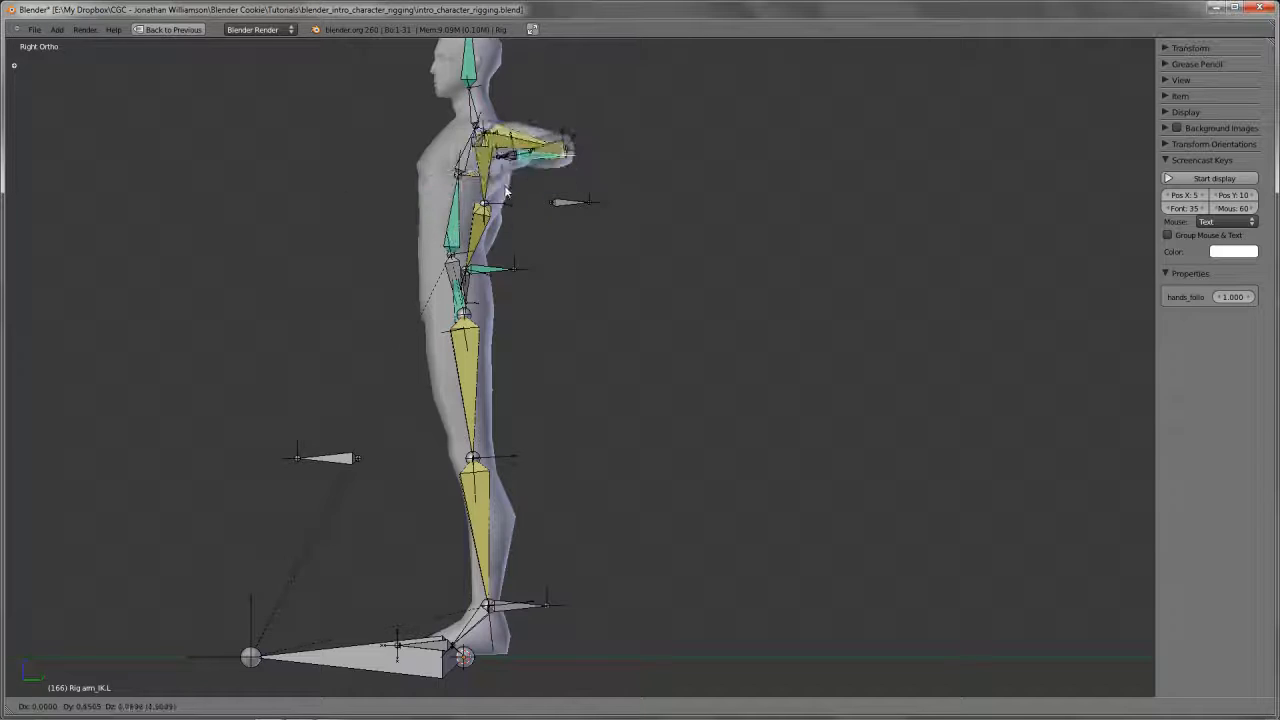
pyautogui.rightClick(510, 225)
# Try lifting the left foot's foot_IK.L bone in the side view
pyautogui.press('KP_1')
pyautogui.press('KP_3')
pyautogui.rightClick(532, 600)
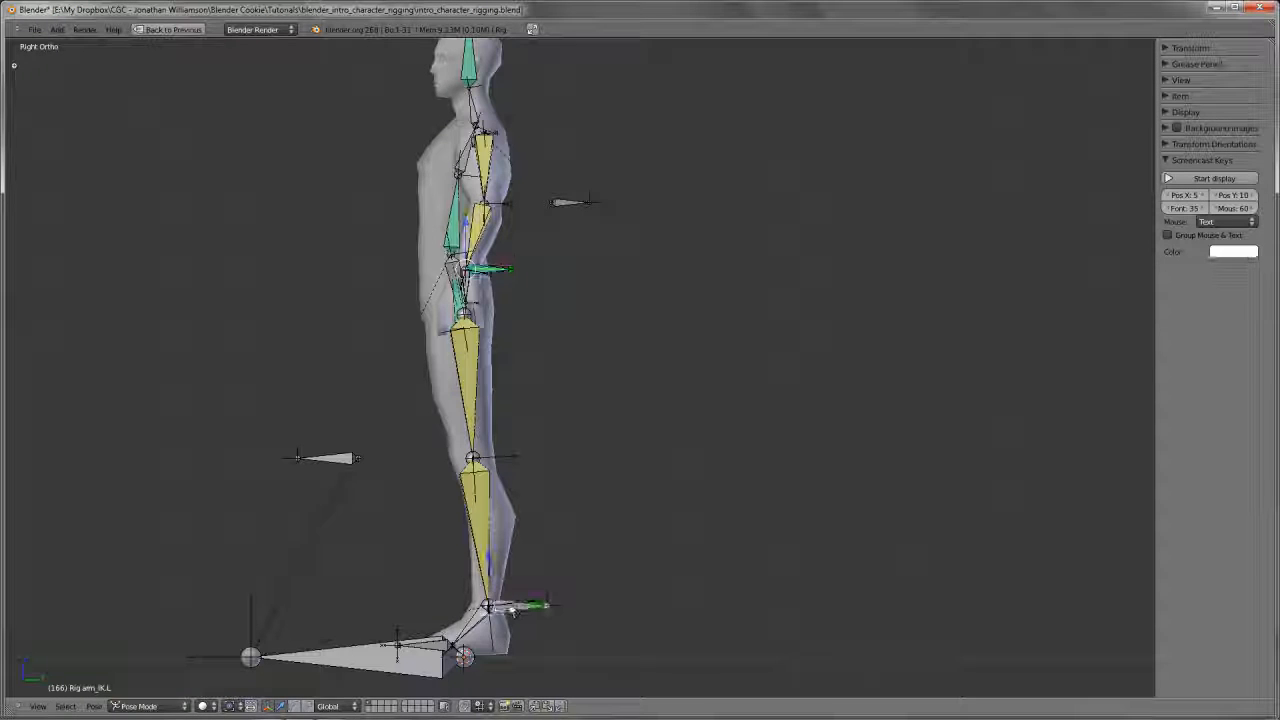
pyautogui.press('g')
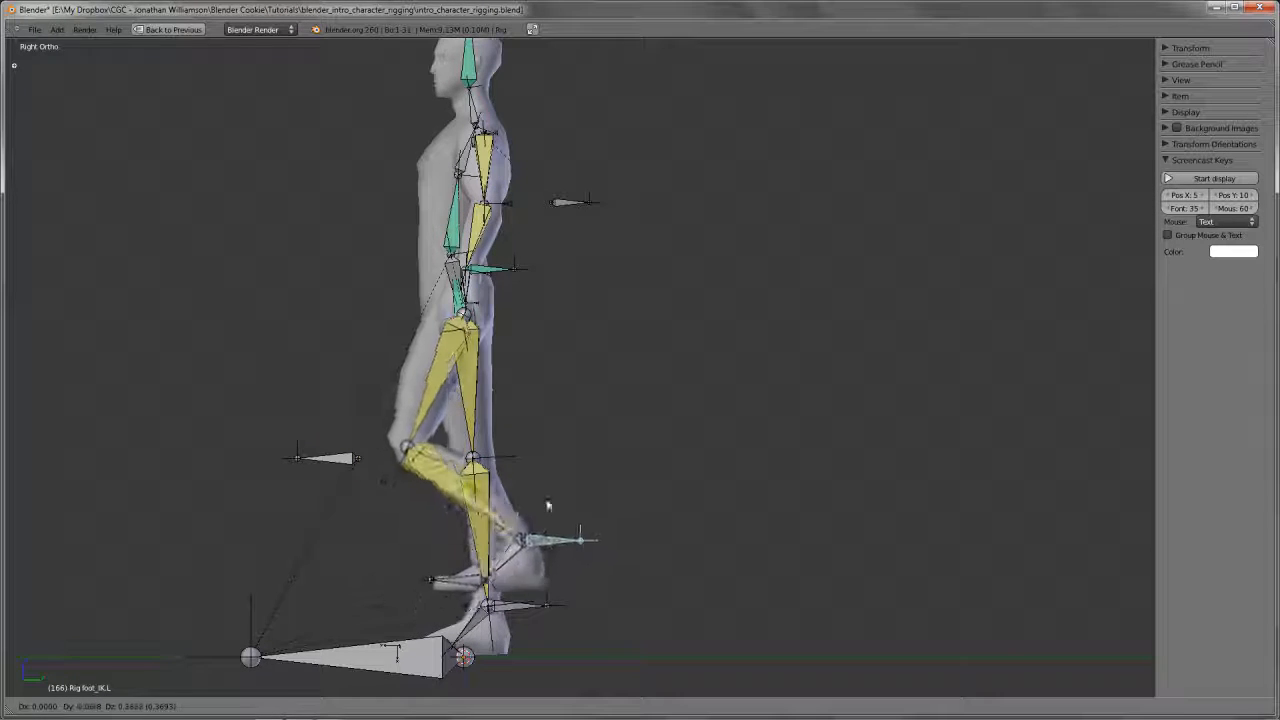
pyautogui.rightClick(534, 456)
# In front view, raise foot_IK.L to about knee height and move leg_pole.L outward to turn the left knee out
pyautogui.press('KP_1')
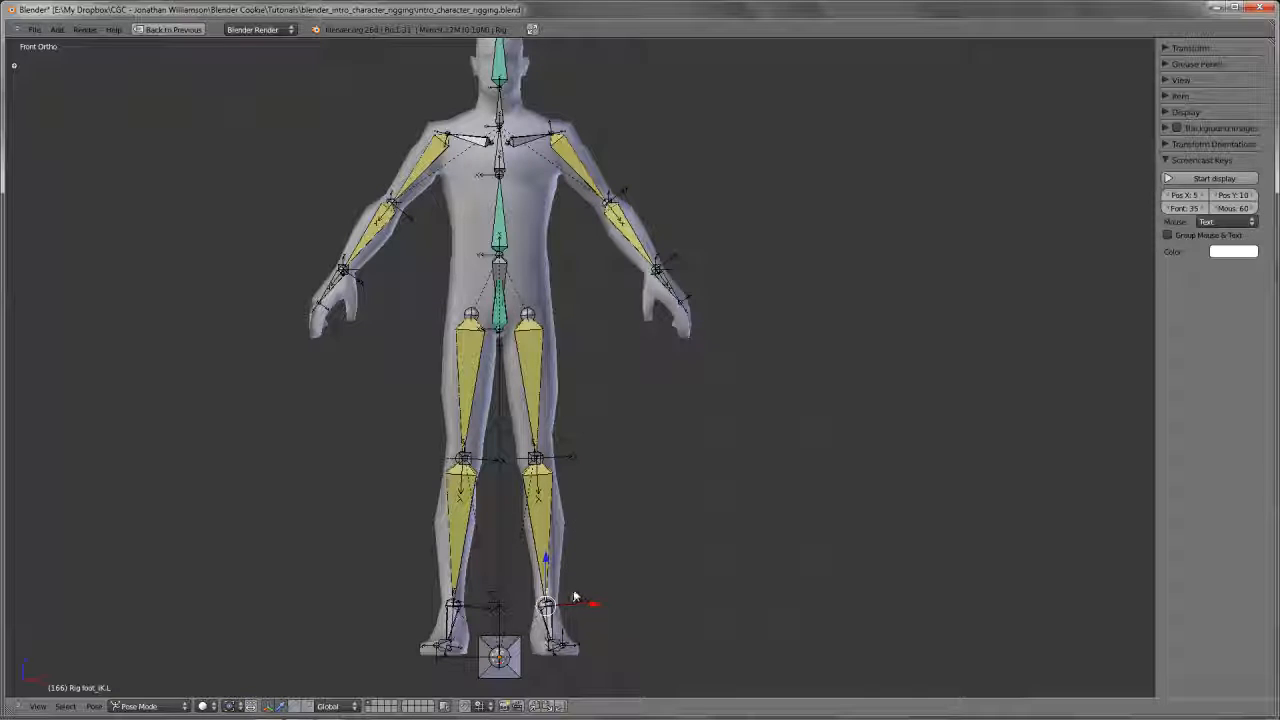
pyautogui.press('g')
pyautogui.click(562, 440)
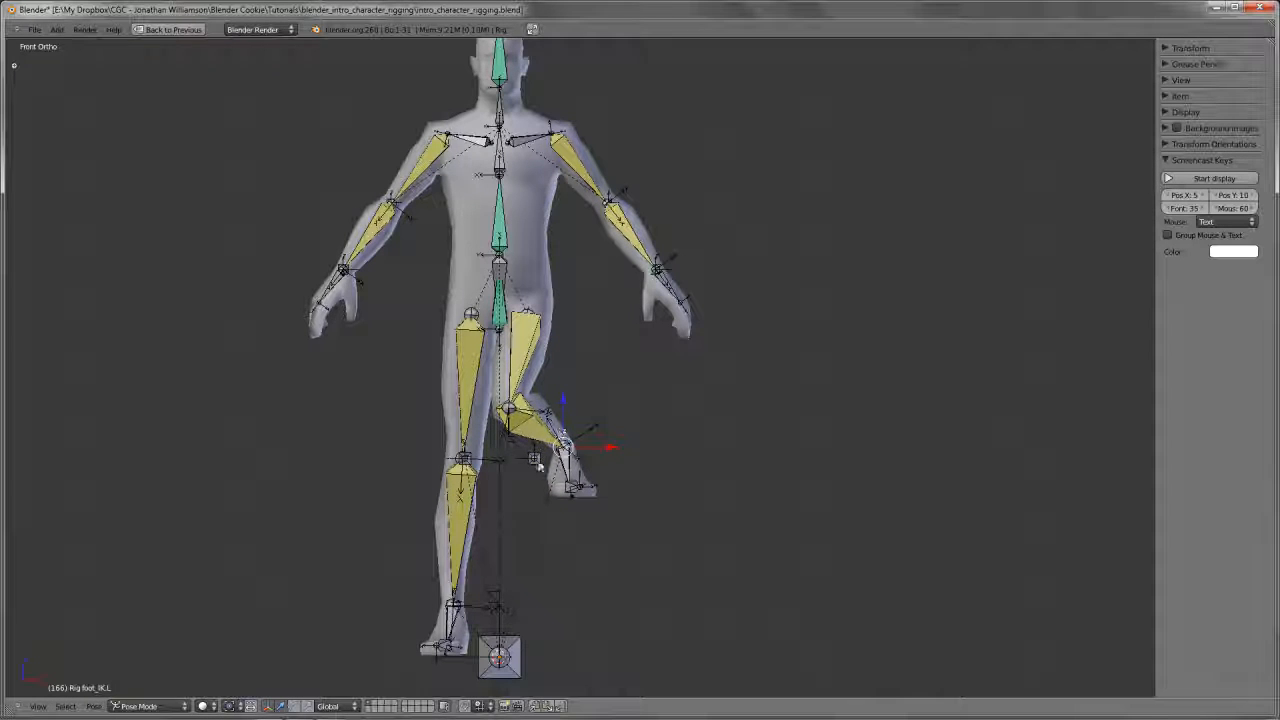
pyautogui.rightClick(535, 459)
pyautogui.press('g')
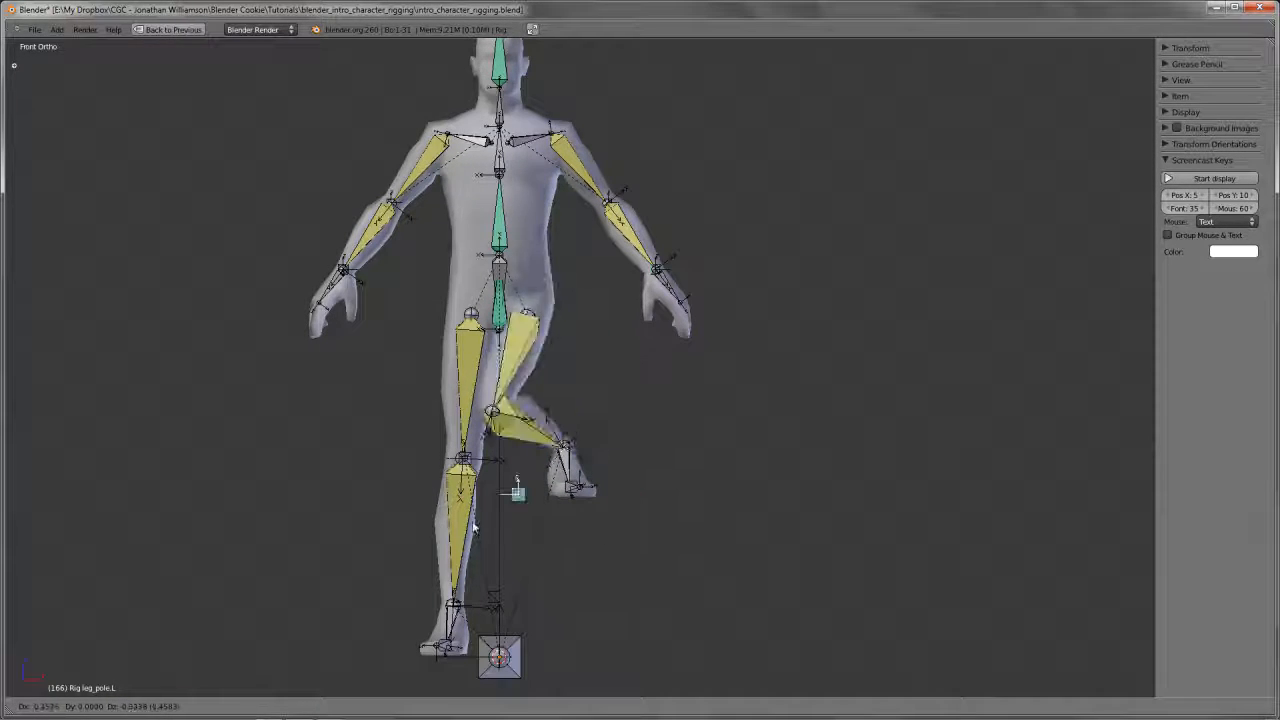
pyautogui.click(610, 487)
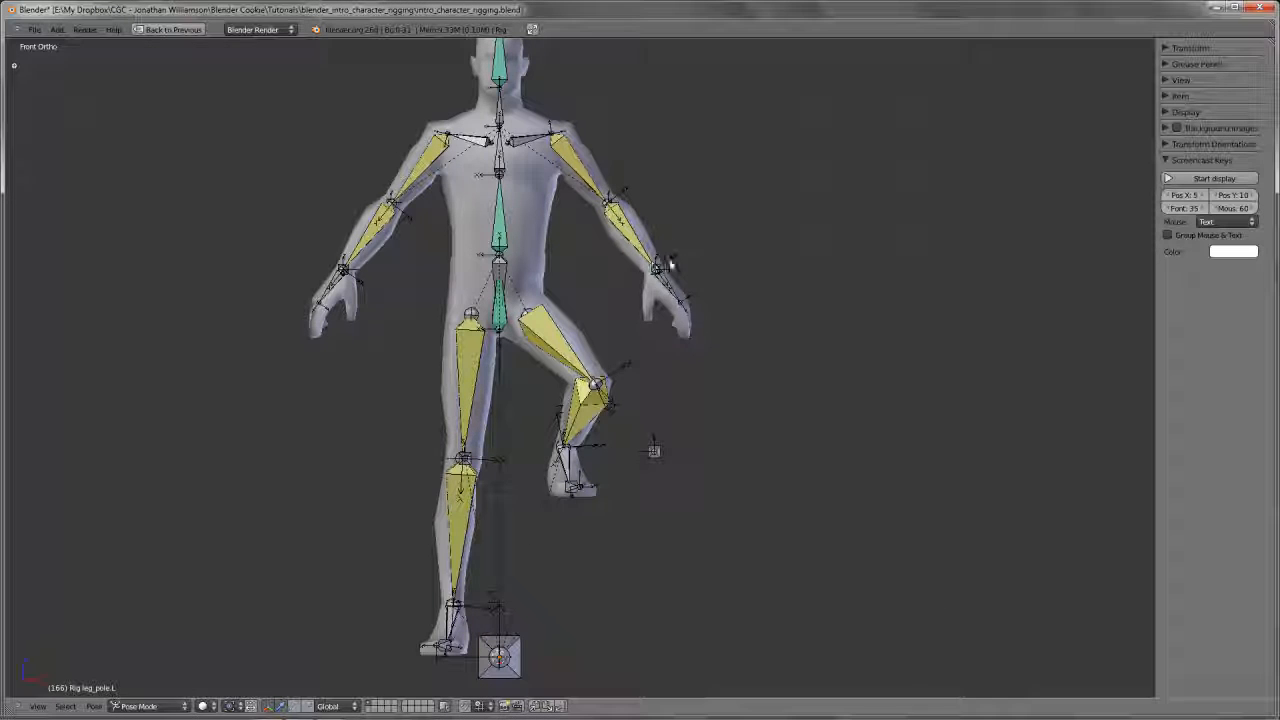
# Raise the left hand's arm_IK.L bone slightly and move arm_pole.L down toward the torso
pyautogui.rightClick(668, 265)
pyautogui.press('g')
pyautogui.click(663, 225)
pyautogui.rightClick(596, 210)
pyautogui.press('g')
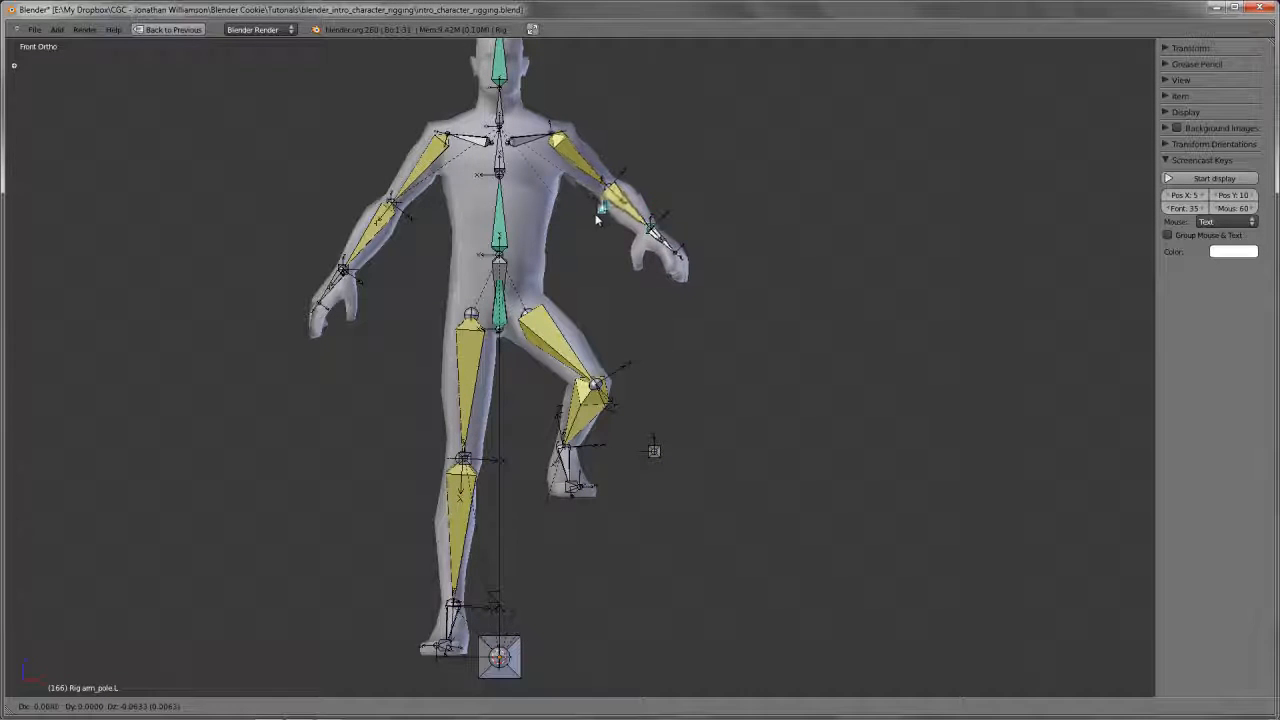
pyautogui.click(562, 255)
# Try rotating the hips_root bone in front view to check how the posed left arm responds
pyautogui.scroll(2, 550, 380)
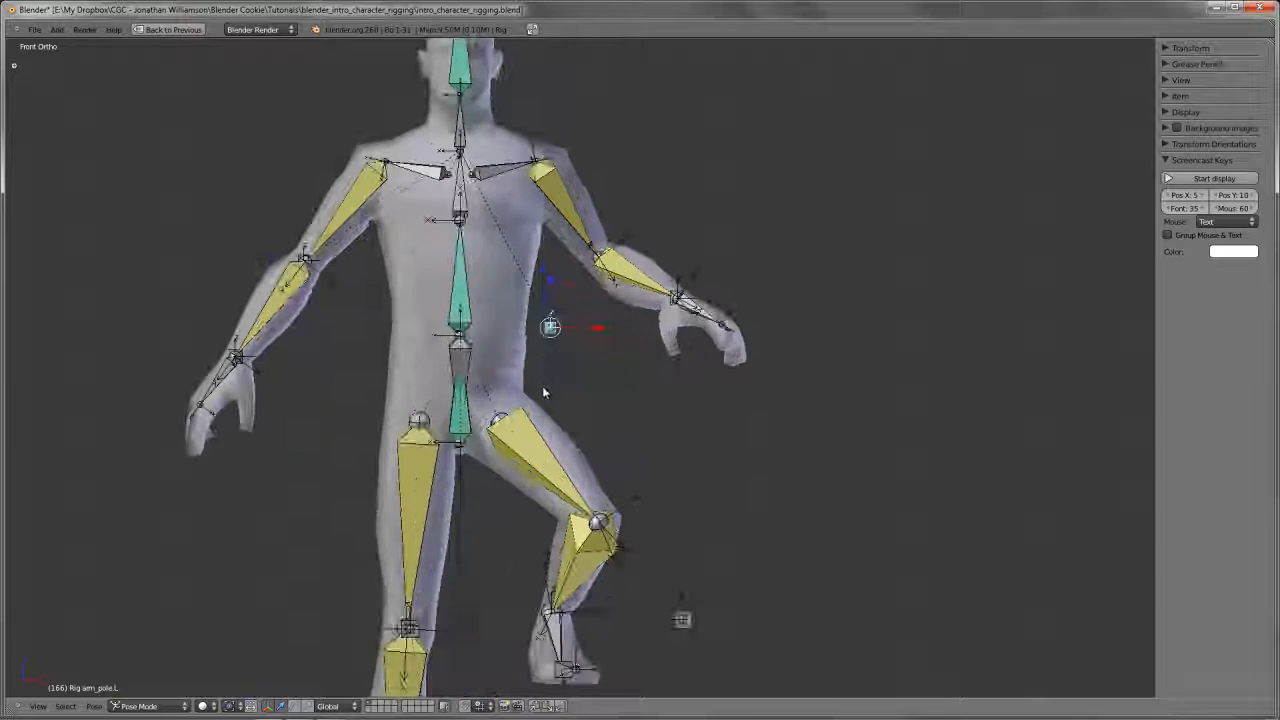
pyautogui.keyDown('shift'); pyautogui.moveTo(544, 392); pyautogui.dragTo(580, 456, button='middle'); pyautogui.keyUp('shift')
pyautogui.rightClick(496, 430)
pyautogui.press('r')
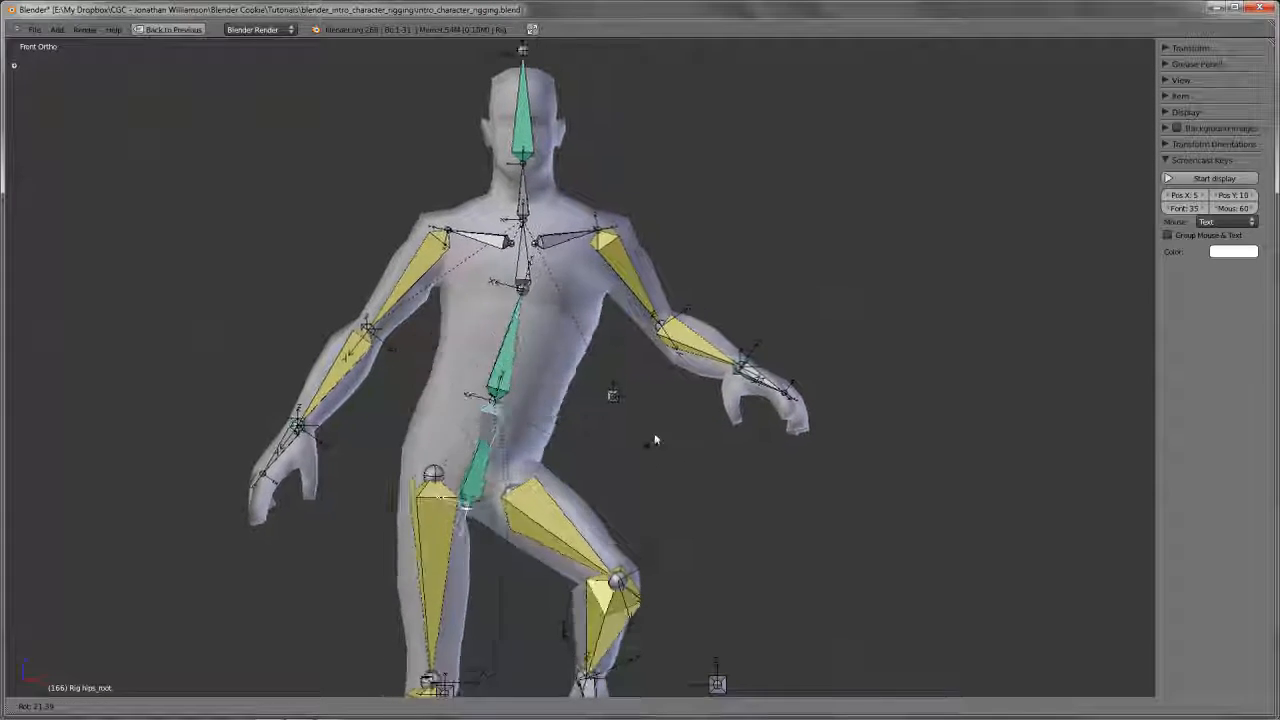
pyautogui.rightClick(725, 397)
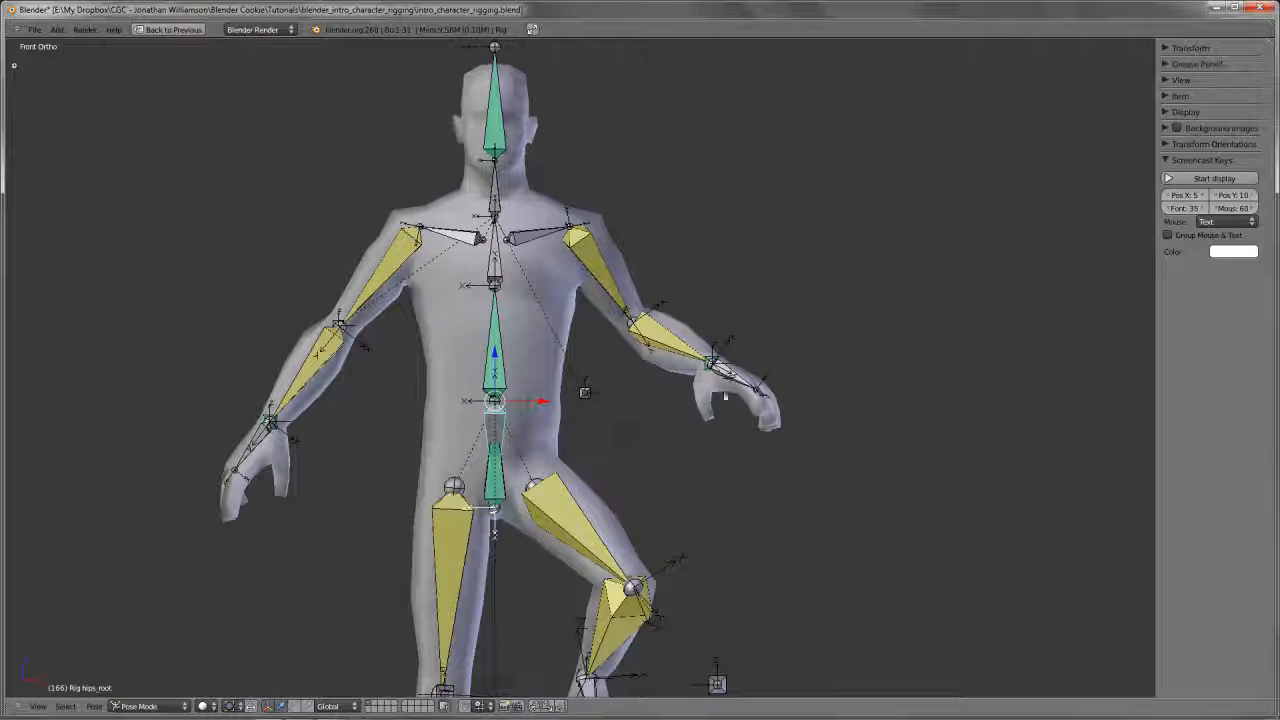
# Lower the hands_follow property on arm_IK.L and try rotating the hips_root bone with it
pyautogui.rightClick(720, 362)
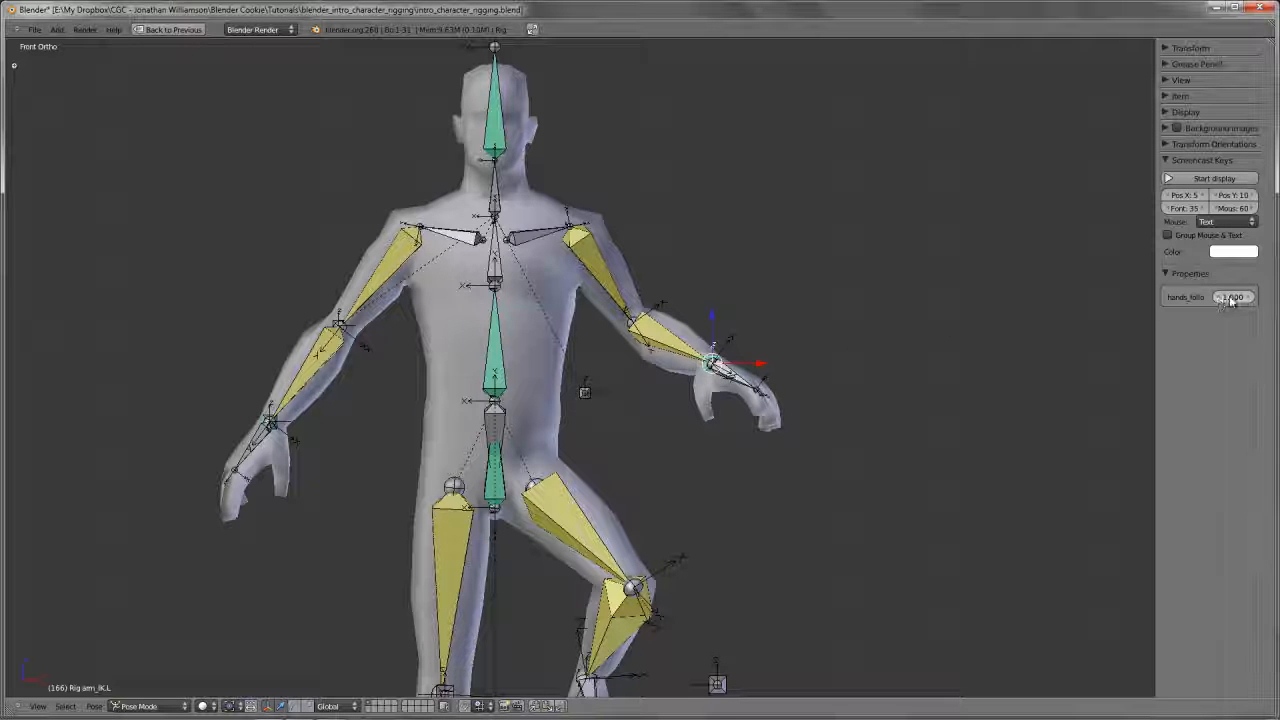
pyautogui.moveTo(1231, 302); pyautogui.dragTo(922, 323)
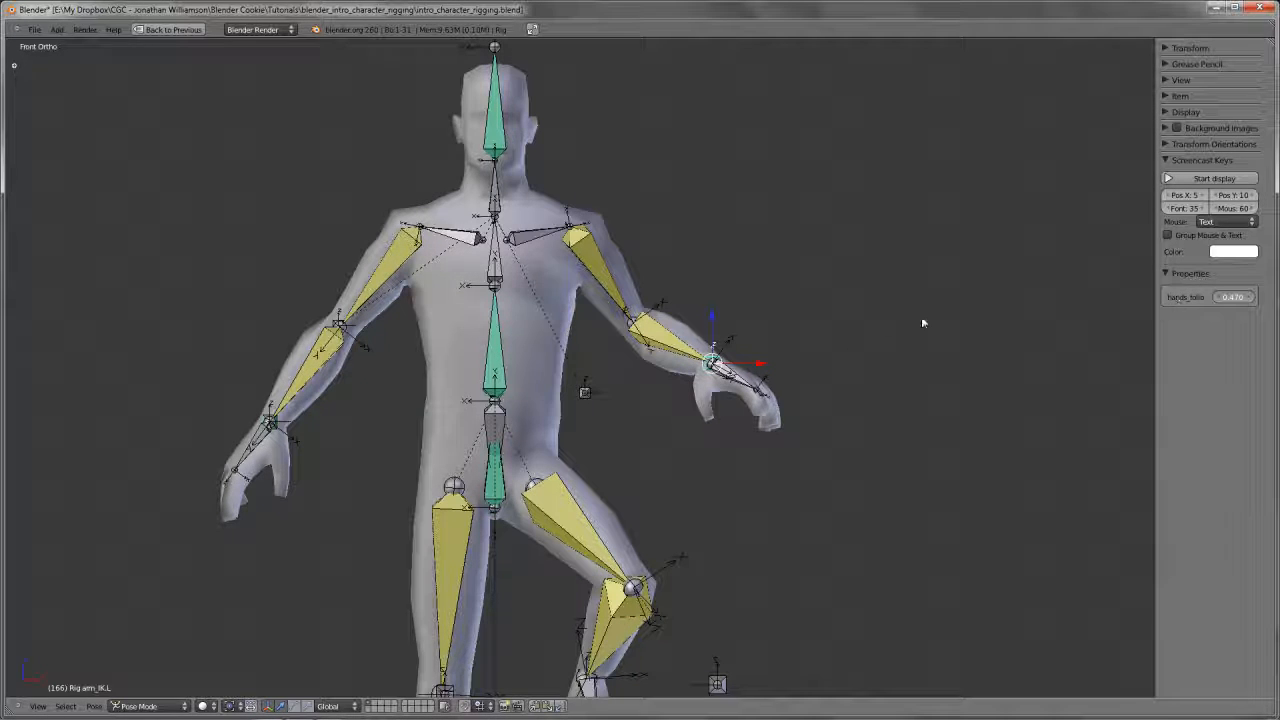
pyautogui.rightClick(500, 447)
pyautogui.press('r')
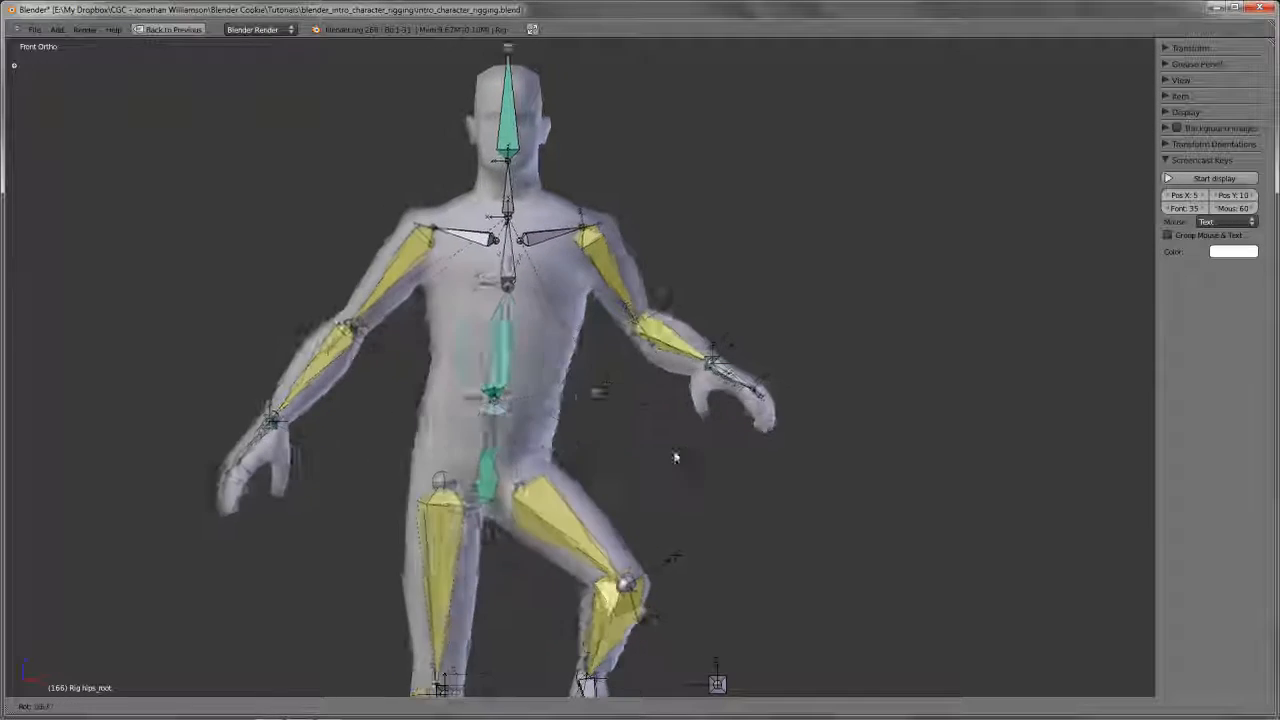
pyautogui.rightClick(214, 437)
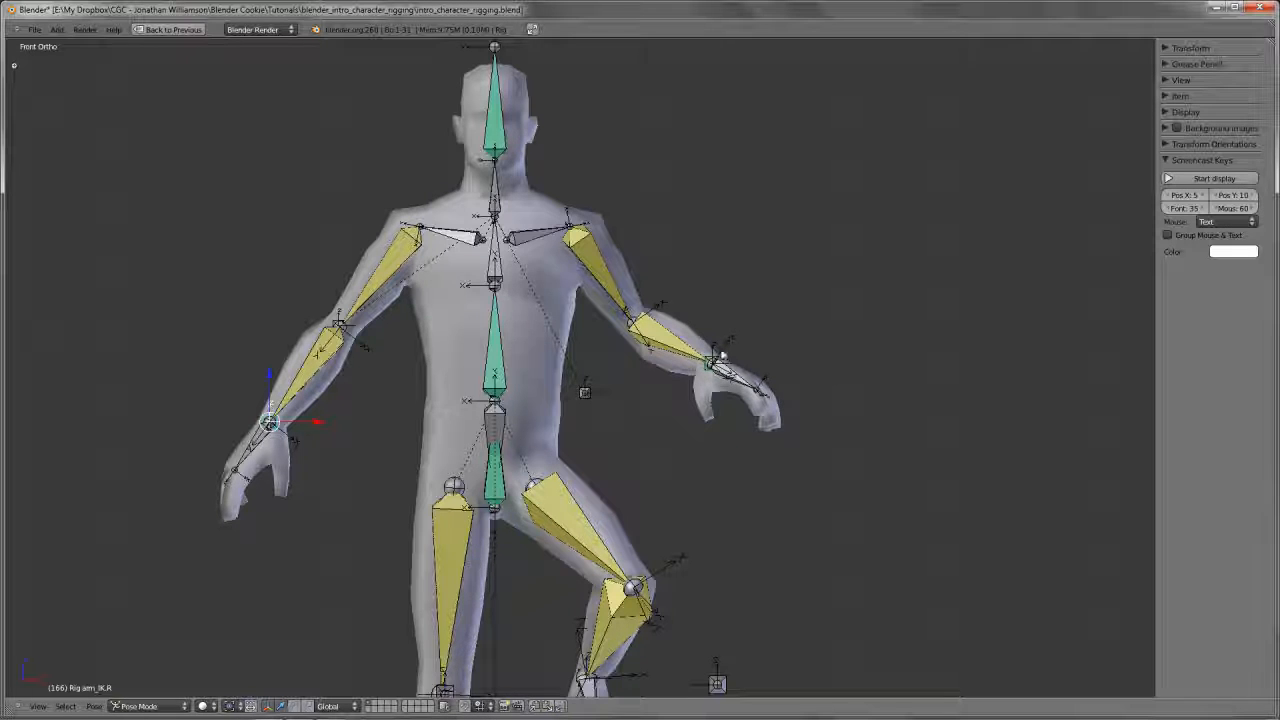
# Raise the hands_follow property on arm_IK.L again and test it with a rotation of hips_root
pyautogui.rightClick(703, 377)
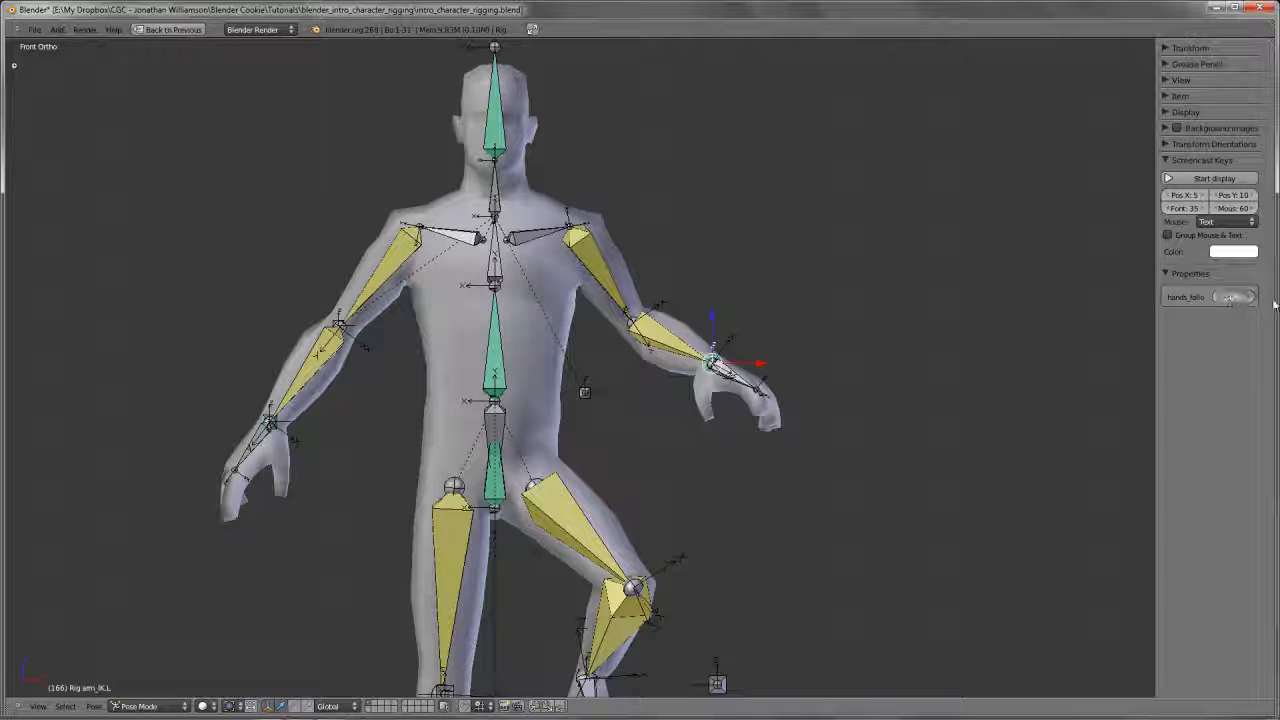
pyautogui.rightClick(480, 460)
pyautogui.press('r')
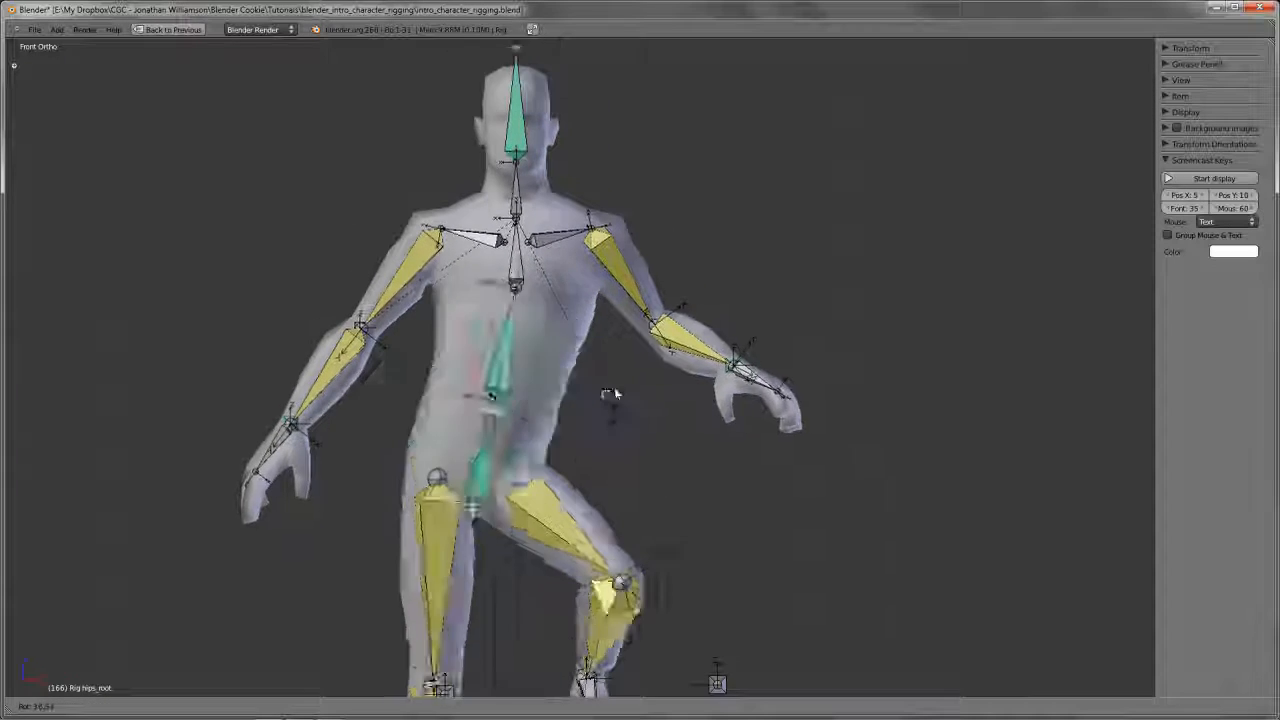
pyautogui.press('Escape')
# Set the hands_follow property on arm_IK.L to 0.000 and test-rotate the hips_root bone
pyautogui.rightClick(712, 362)
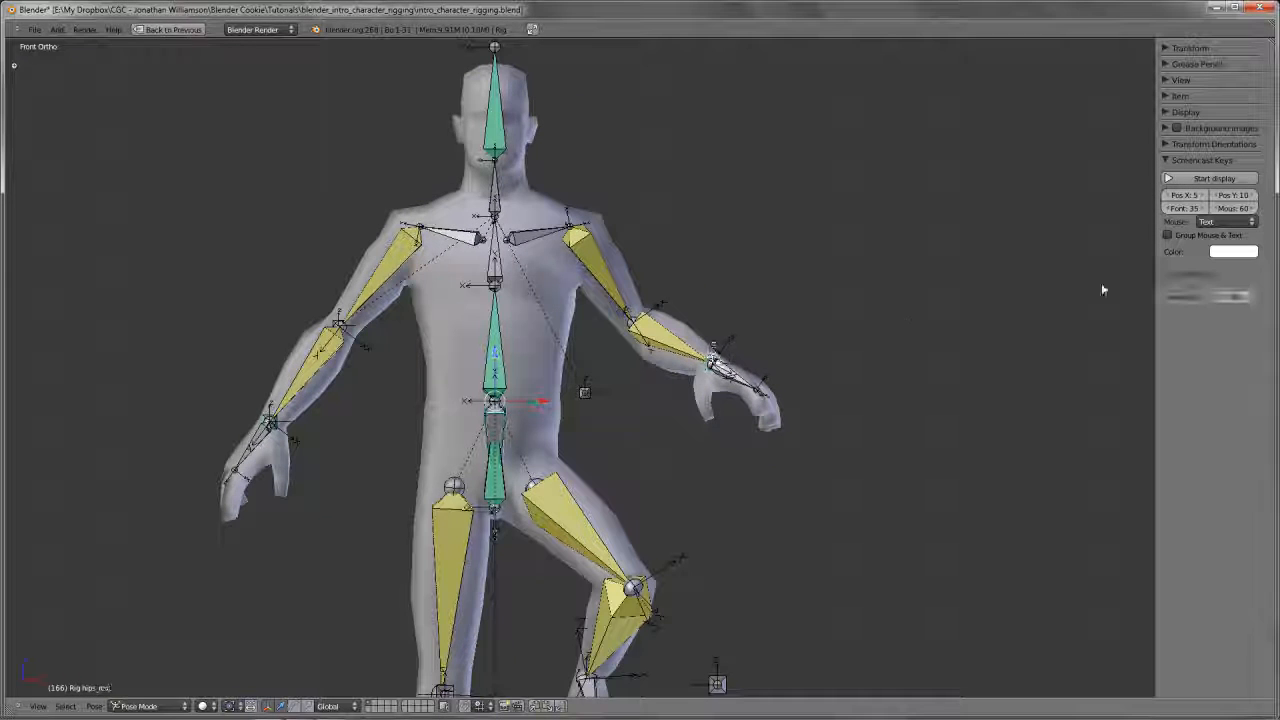
pyautogui.moveTo(1237, 296); pyautogui.dragTo(1209, 306)
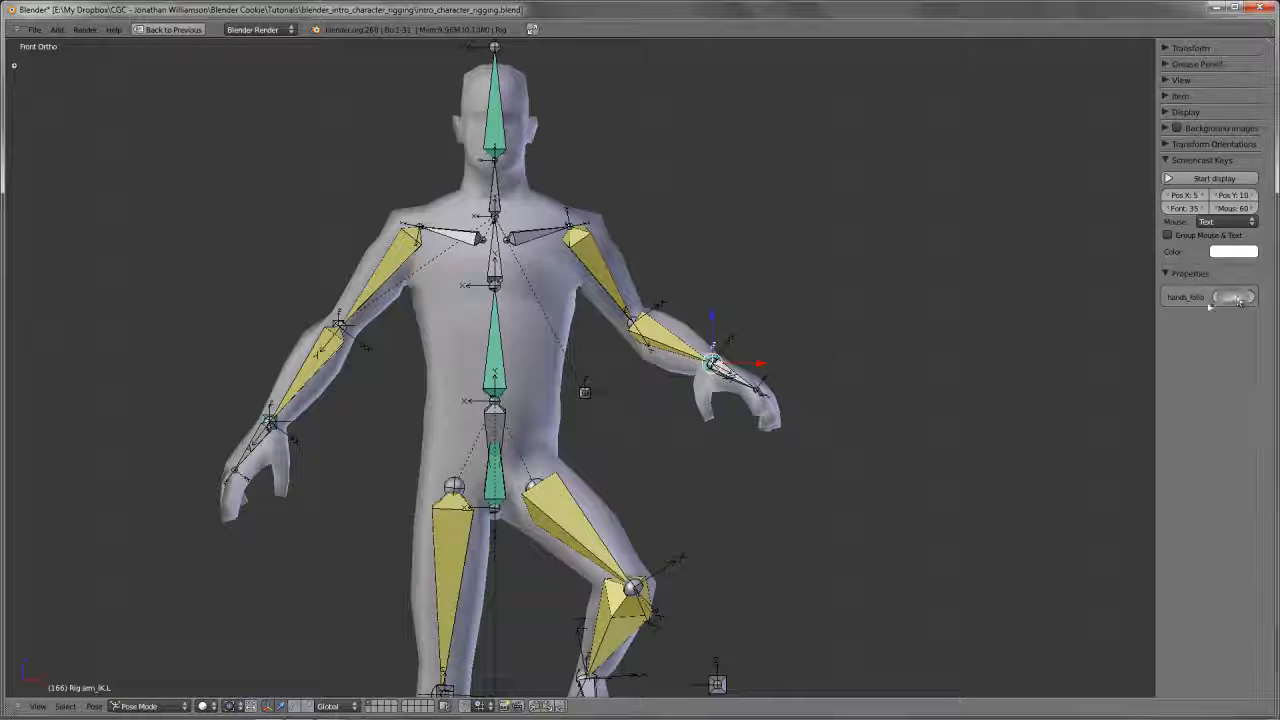
pyautogui.rightClick(479, 410)
pyautogui.press('r')
pyautogui.press('Escape')
pyautogui.keyDown('shift'); pyautogui.moveTo(584, 320); pyautogui.dragTo(598, 409, button='middle'); pyautogui.keyUp('shift')
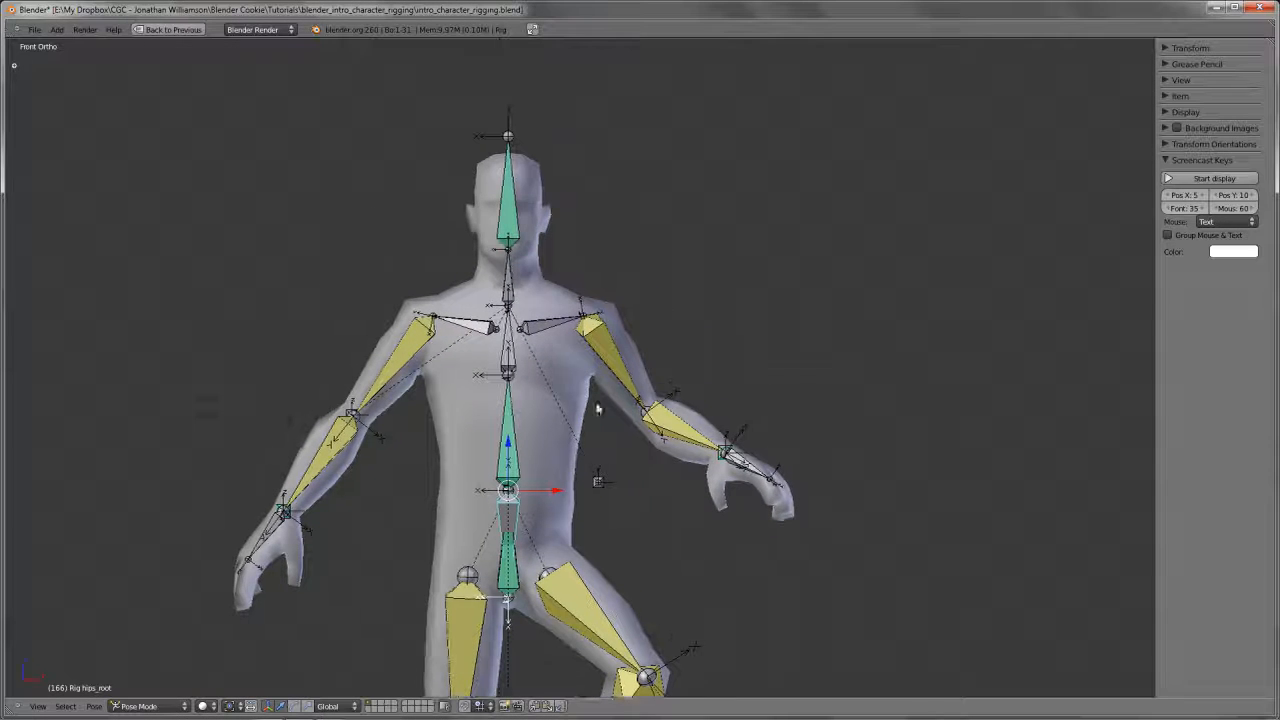
# Try rotating the neck bone in front view to check how the head responds
pyautogui.rightClick(510, 278)
pyautogui.press('r')
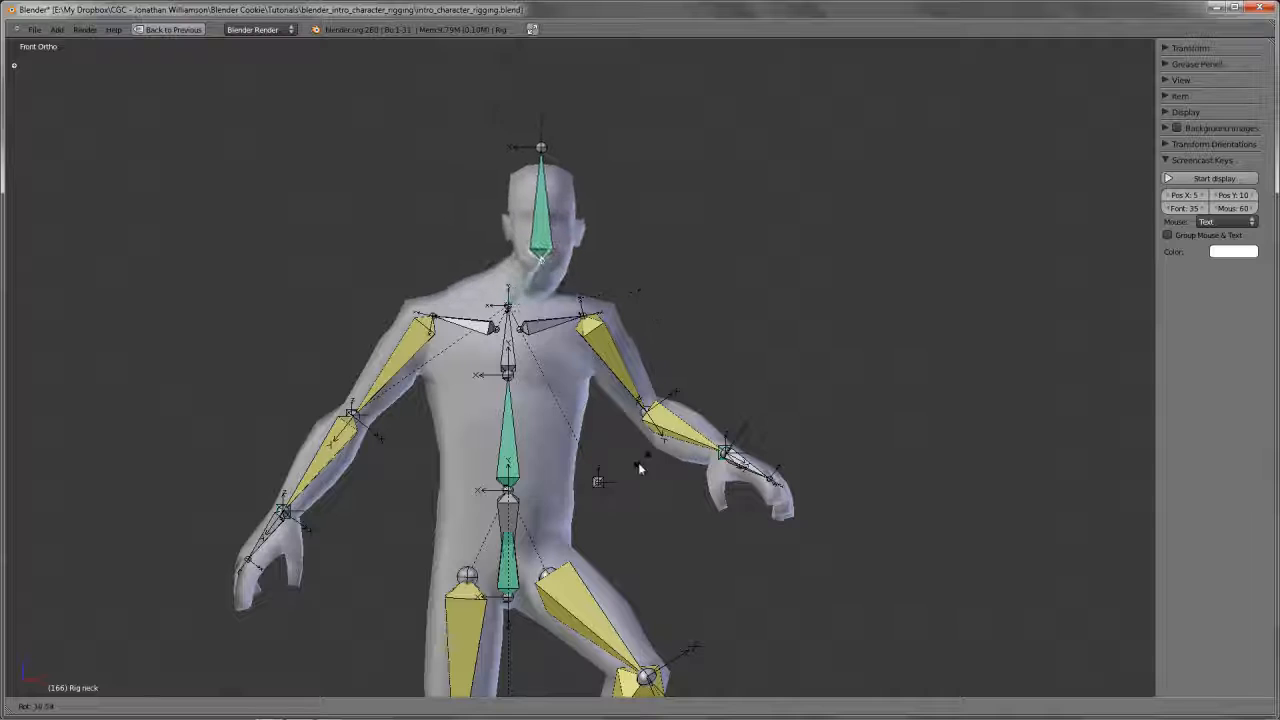
pyautogui.rightClick(634, 307)
# Set the influence of the head bone's Copy Rotation constraint to 1.000
pyautogui.rightClick(520, 240)
pyautogui.hotkey('shift', 'space')
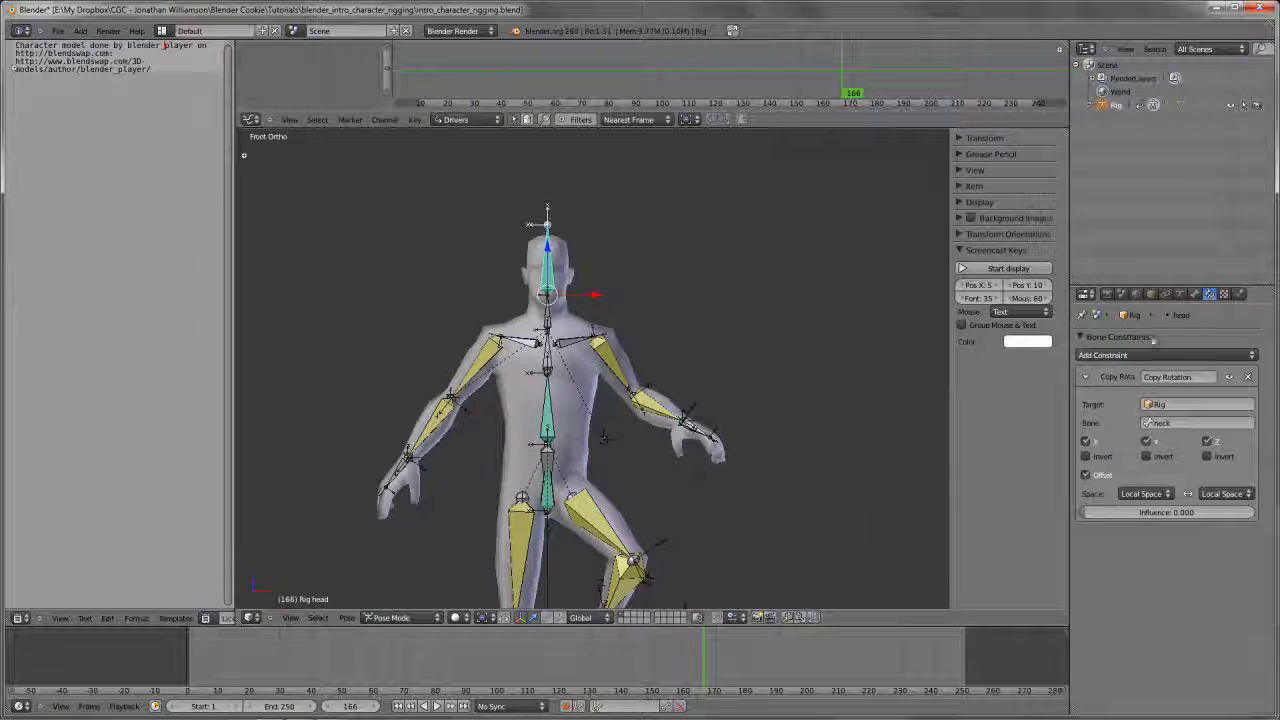
pyautogui.moveTo(1104, 513); pyautogui.dragTo(1189, 513)
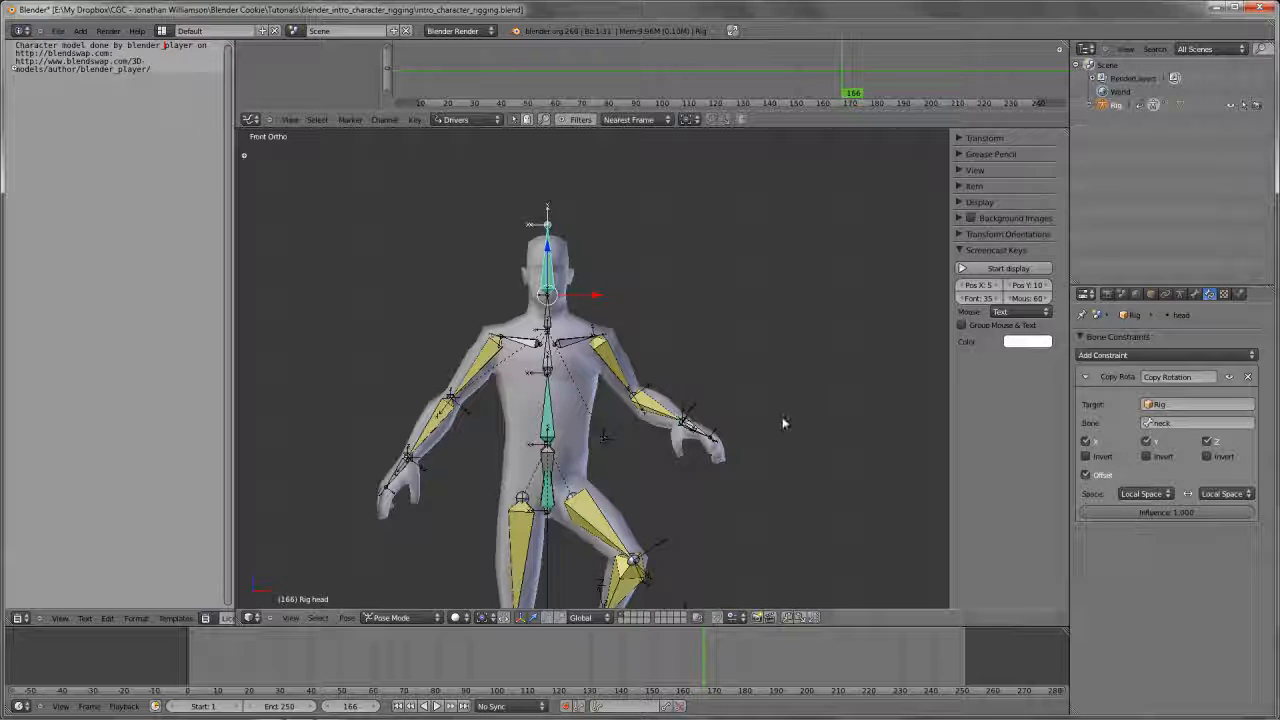
# Try rotating the head bone and the neck bone in turn to test the constraint
pyautogui.hotkey('shift', 'space')
pyautogui.press('r')
pyautogui.rightClick(676, 319)
pyautogui.rightClick(511, 281)
pyautogui.press('r')
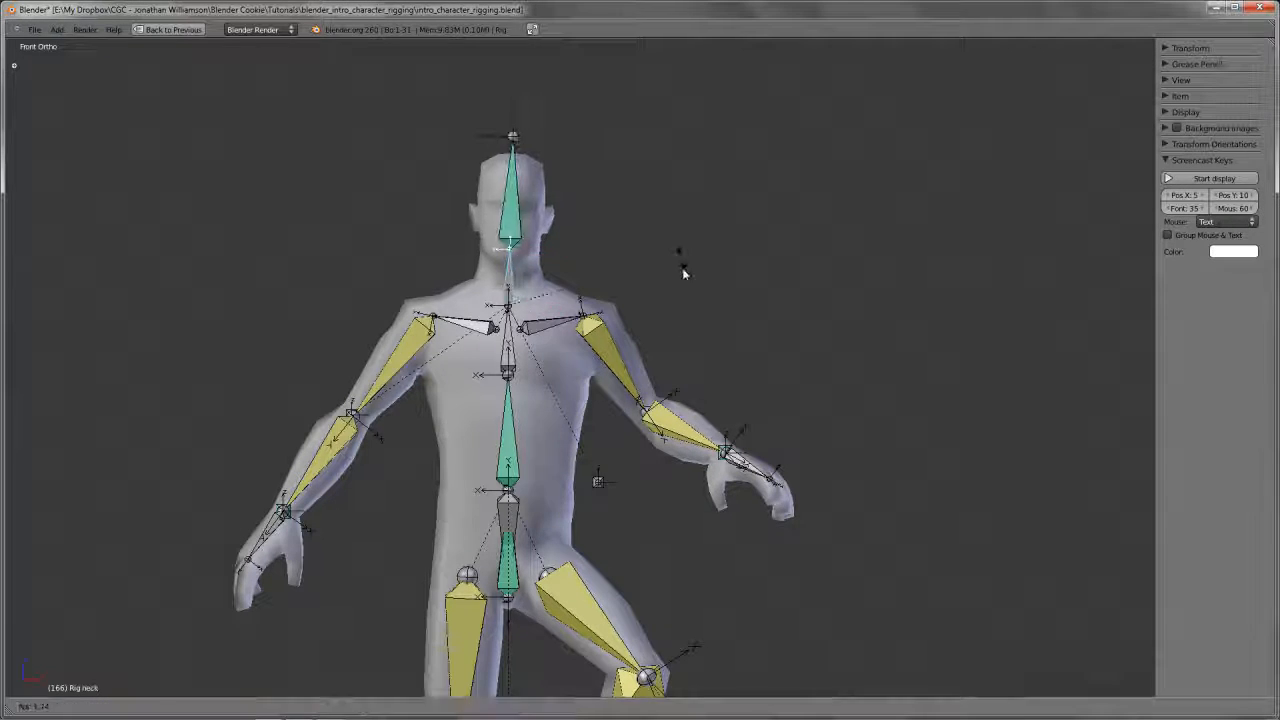
pyautogui.rightClick(675, 294)
pyautogui.scroll(-4, 668, 330)
pyautogui.keyDown('shift'); pyautogui.moveTo(630, 506); pyautogui.dragTo(596, 337, button='middle'); pyautogui.keyUp('shift')
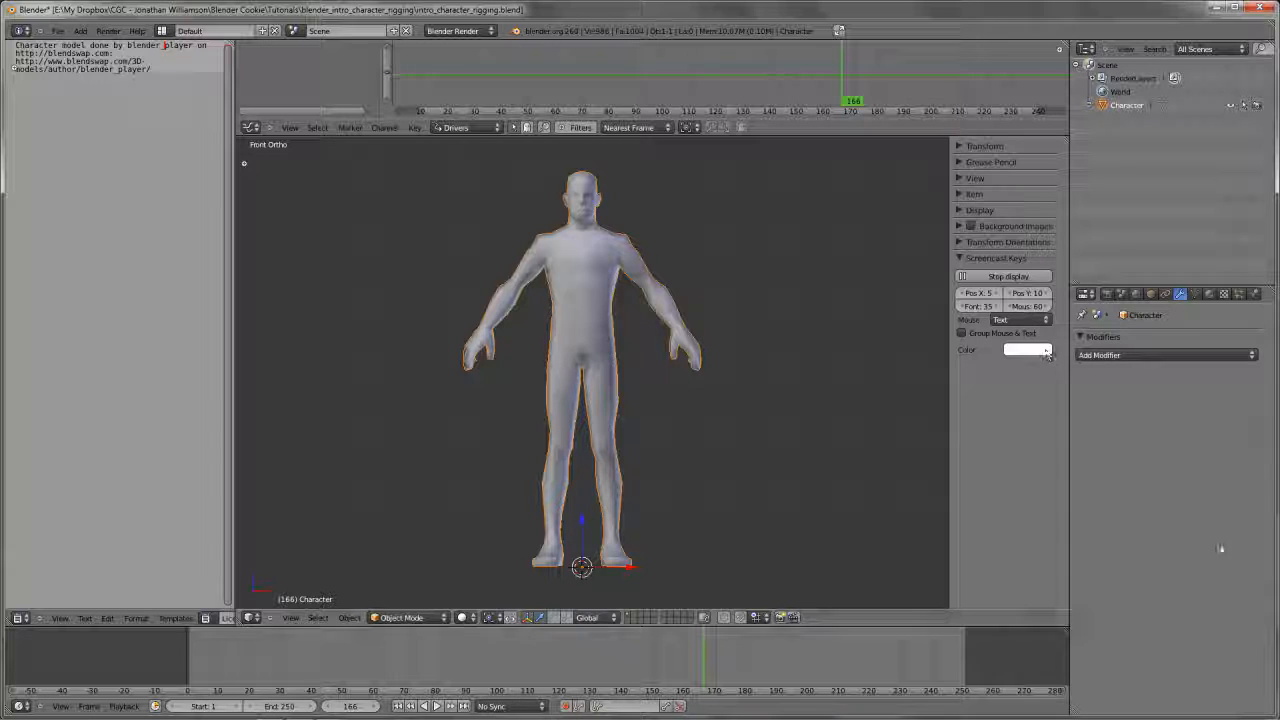
pyautogui.click(1218, 551)
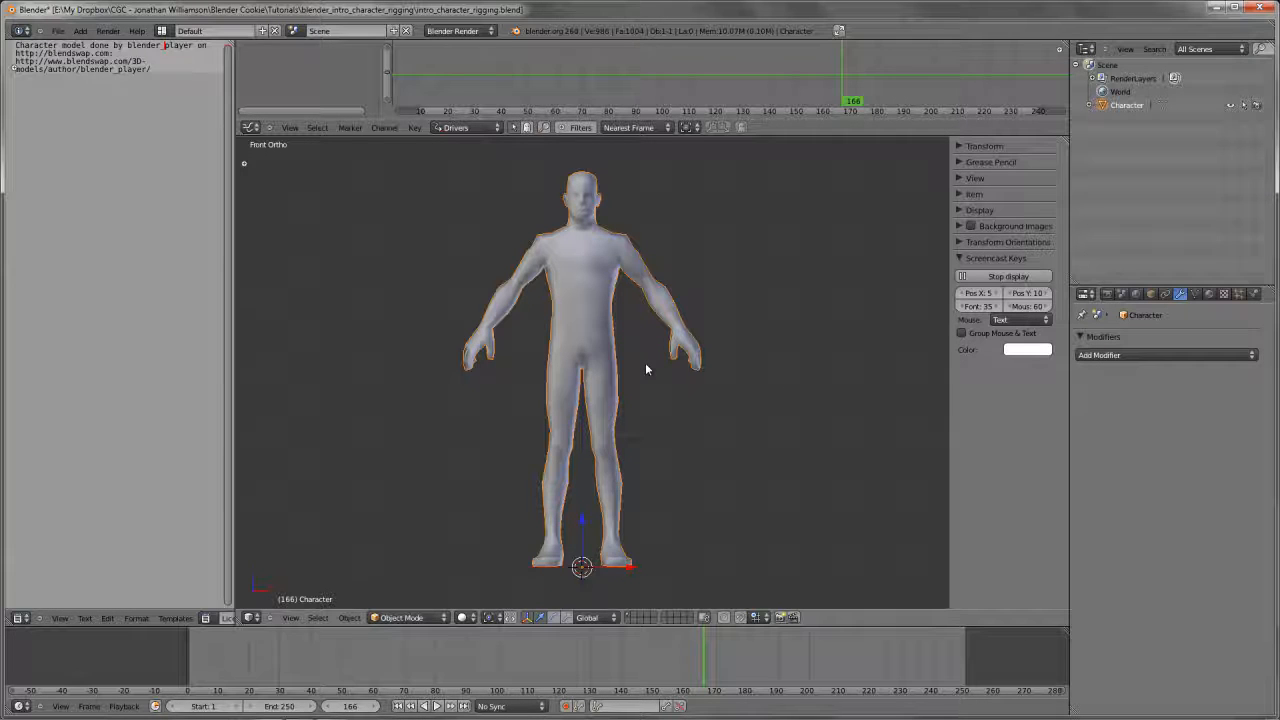
# Add a single-bone armature at the origin between the character's feet
pyautogui.hotkey('shift', 'a')
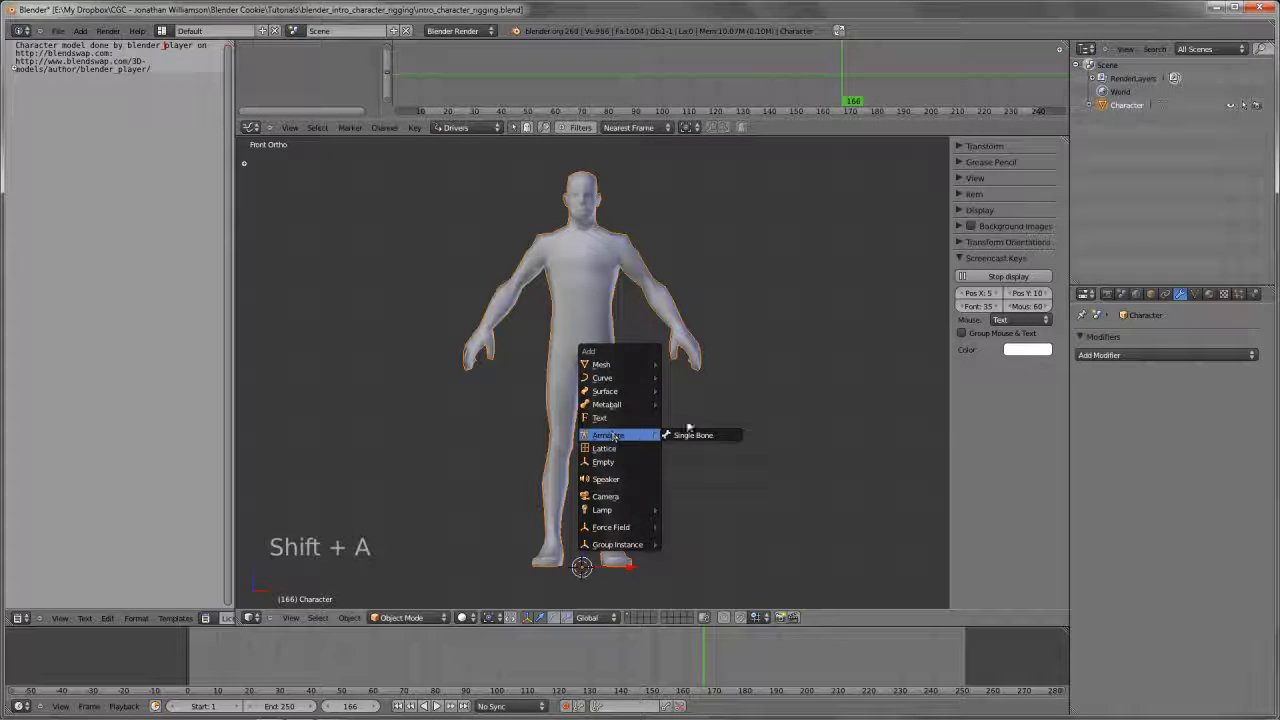
pyautogui.hotkey('shift', 'a')
pyautogui.moveTo(700, 502)
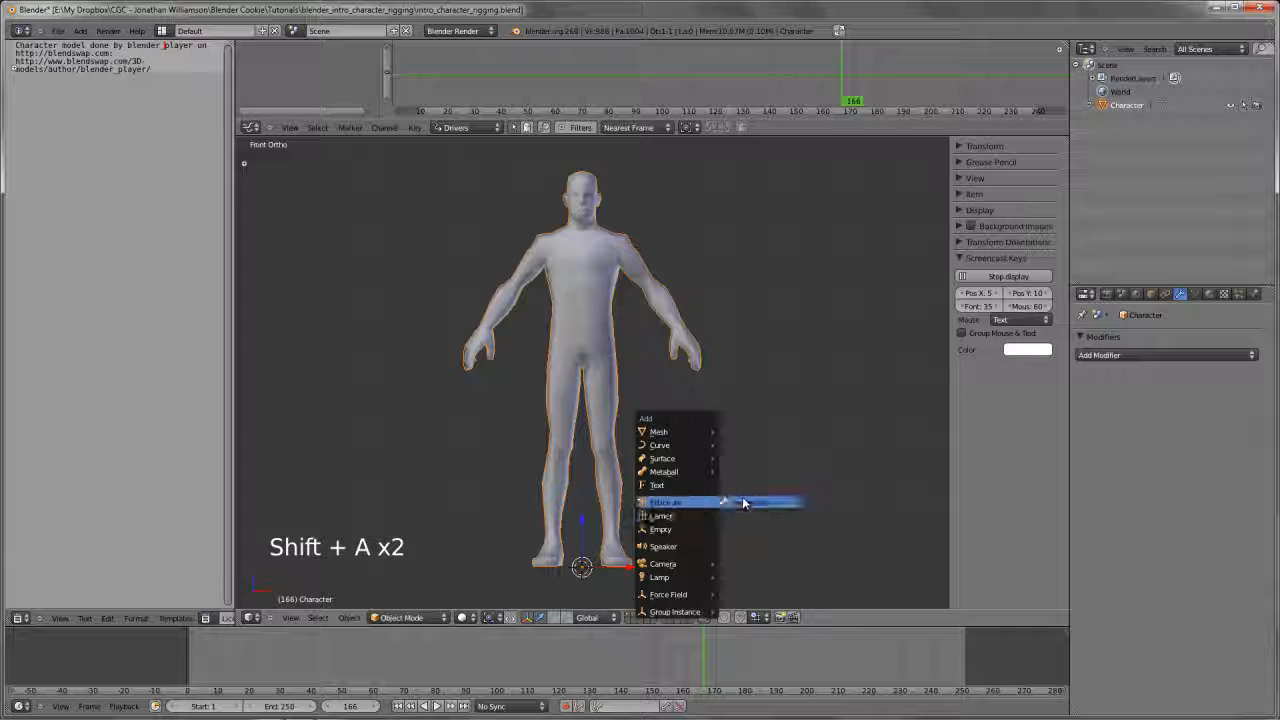
pyautogui.click(750, 502)
pyautogui.moveTo(750, 502); pyautogui.dragTo(651, 440, button='middle')
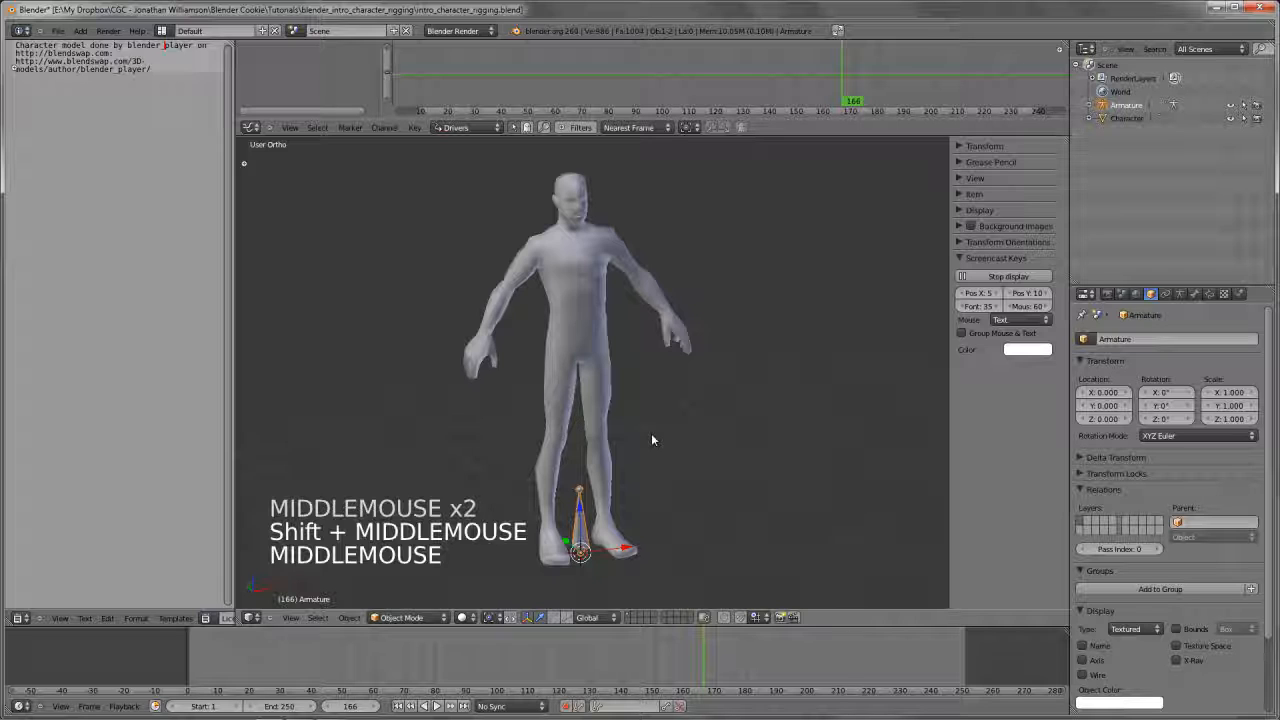
pyautogui.keyDown('shift'); pyautogui.moveTo(657, 440); pyautogui.dragTo(654, 377, button='middle'); pyautogui.keyUp('shift')
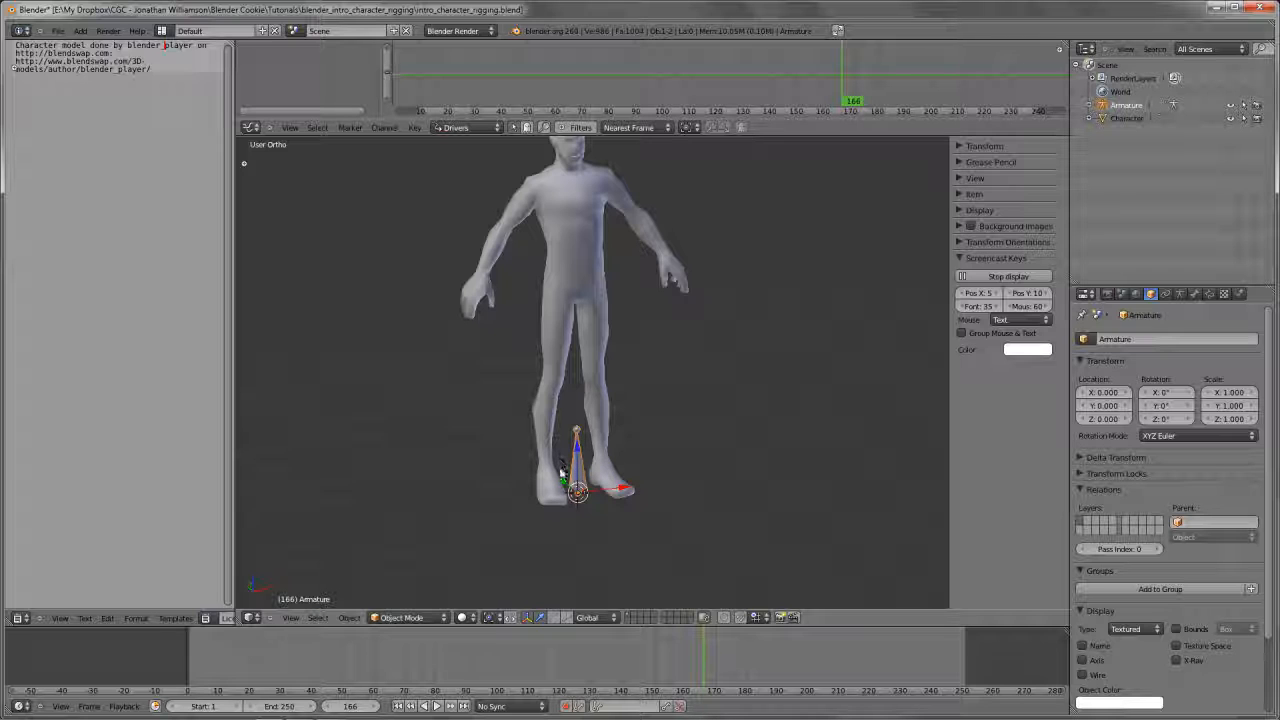
pyautogui.keyDown('shift'); pyautogui.moveTo(561, 477); pyautogui.dragTo(587, 481, button='middle'); pyautogui.keyUp('shift')
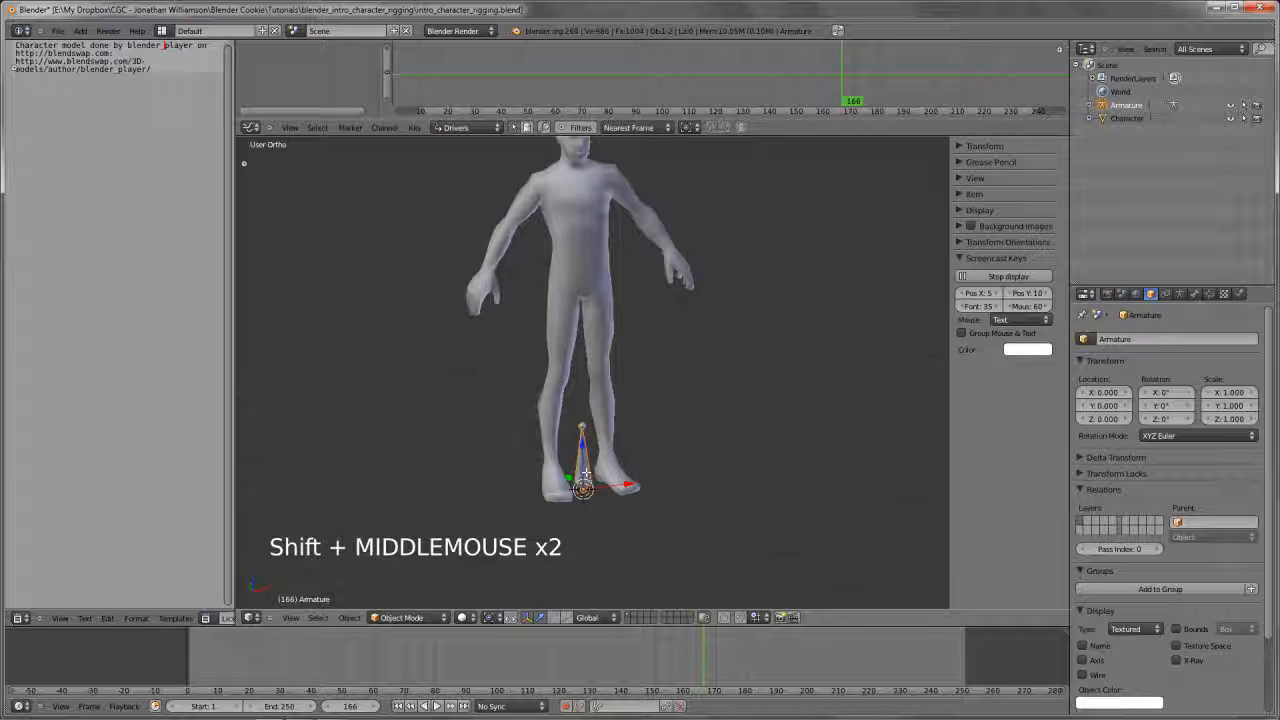
# Enter Edit Mode on the new armature with its bone in close view
pyautogui.press('Tab')
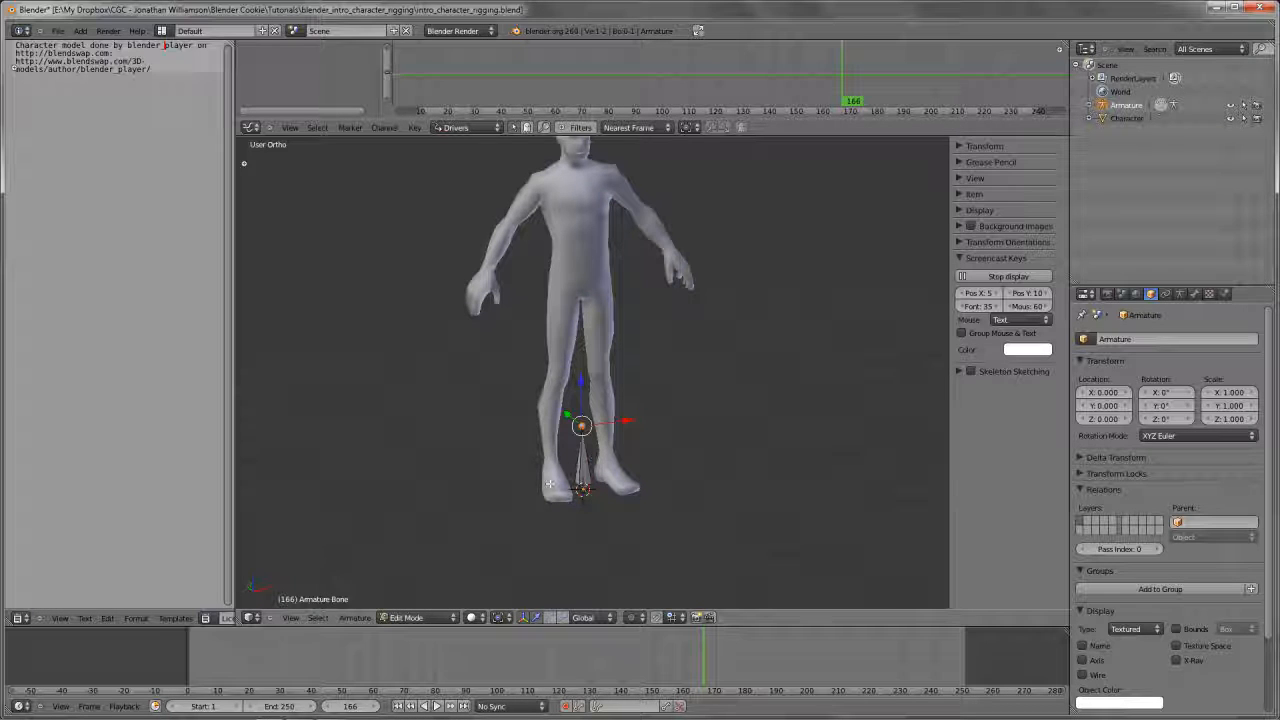
pyautogui.scroll(1, 581, 445)
pyautogui.keyDown('shift'); pyautogui.moveTo(577, 437); pyautogui.dragTo(580, 378, button='middle'); pyautogui.keyUp('shift')
pyautogui.scroll(3, 581, 384)
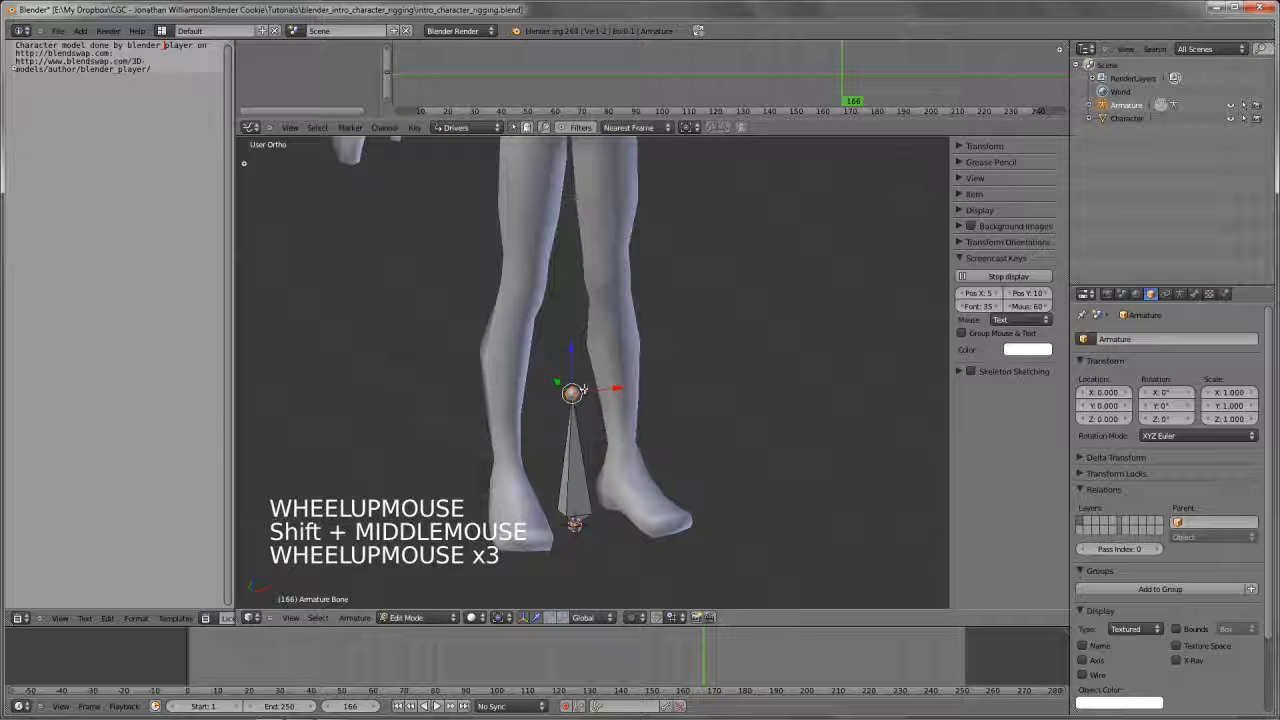
pyautogui.press('g')
pyautogui.rightClick(606, 404)
pyautogui.press('d')
pyautogui.moveTo(585, 343)
pyautogui.mouseDown()
pyautogui.moveTo(565, 340)
pyautogui.moveTo(588, 346)
pyautogui.mouseUp()
pyautogui.moveTo(582, 346)
pyautogui.mouseDown(button='right')
pyautogui.moveTo(530, 376)
pyautogui.moveTo(611, 345)
pyautogui.moveTo(537, 462)
pyautogui.mouseUp(button='right')
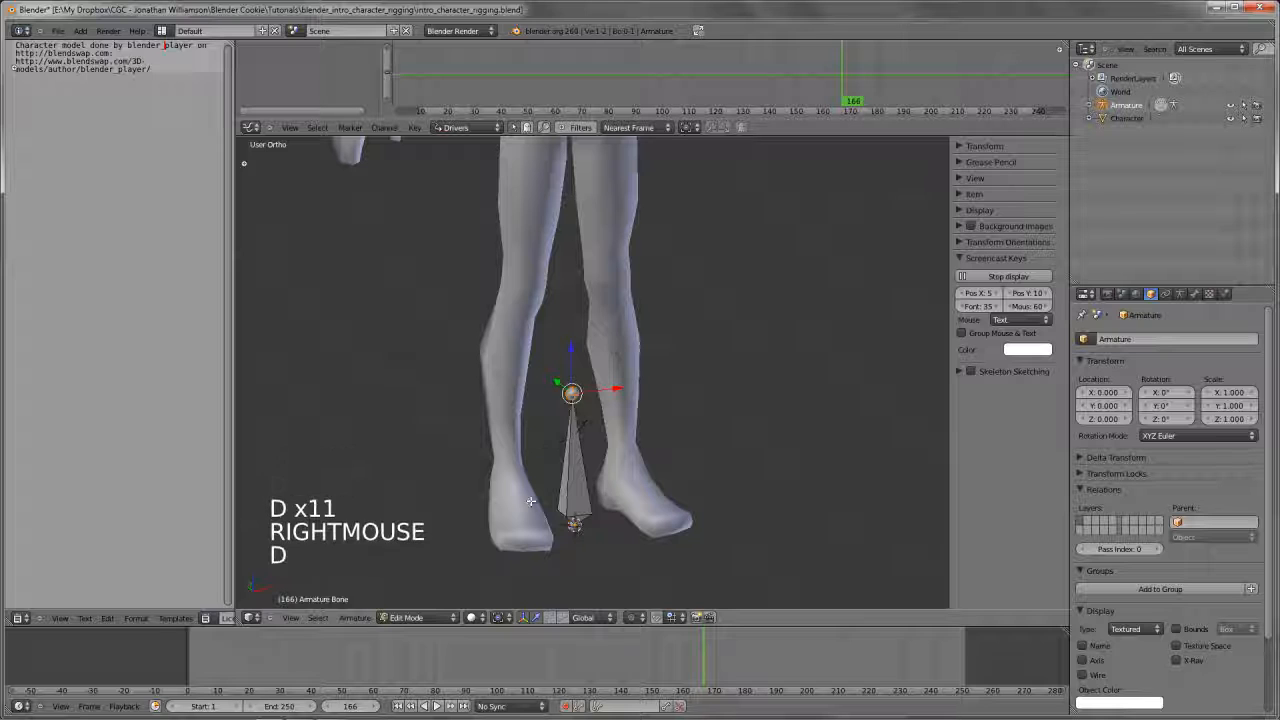
pyautogui.press('g')
pyautogui.press('g')
pyautogui.rightClick(582, 525)
# Set snapping to Increment and move the bone's tip in right view to Y -2.000, Z 0.000, laying it flat along the ground
pyautogui.press('KP_1')
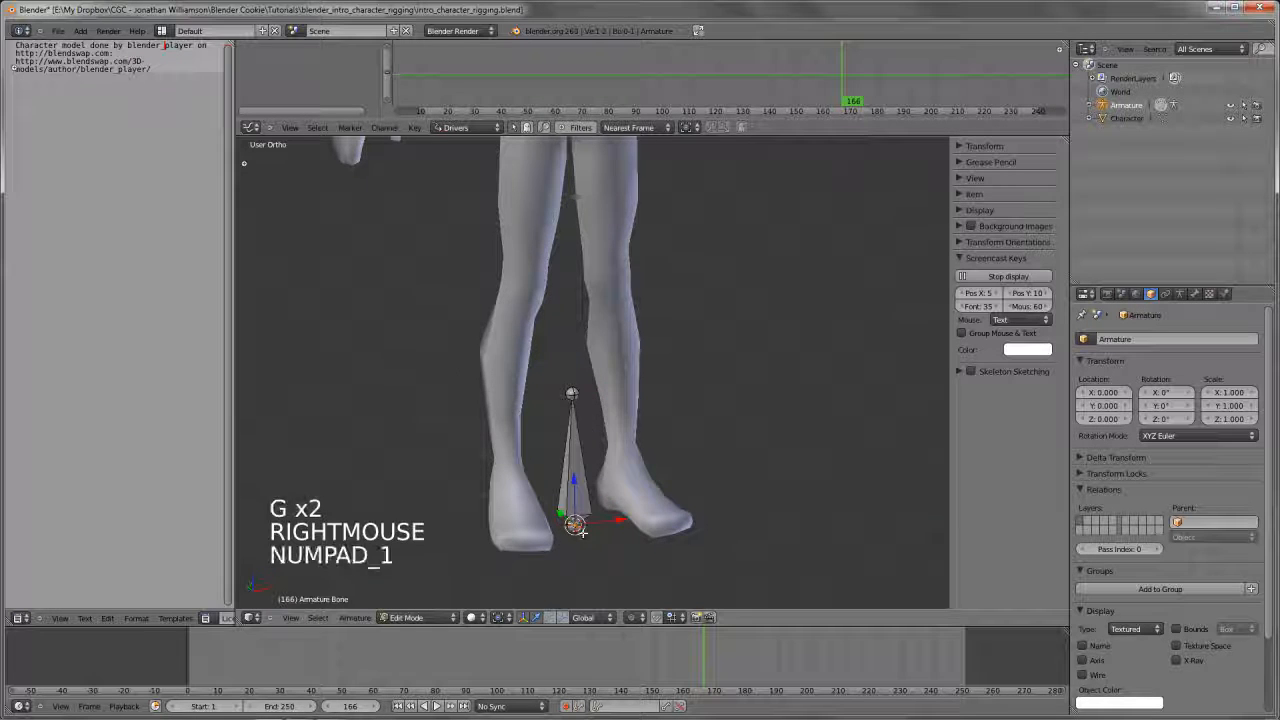
pyautogui.keyDown('shift'); pyautogui.moveTo(560, 520); pyautogui.dragTo(383, 553, button='middle'); pyautogui.keyUp('shift')
pyautogui.rightClick(523, 339)
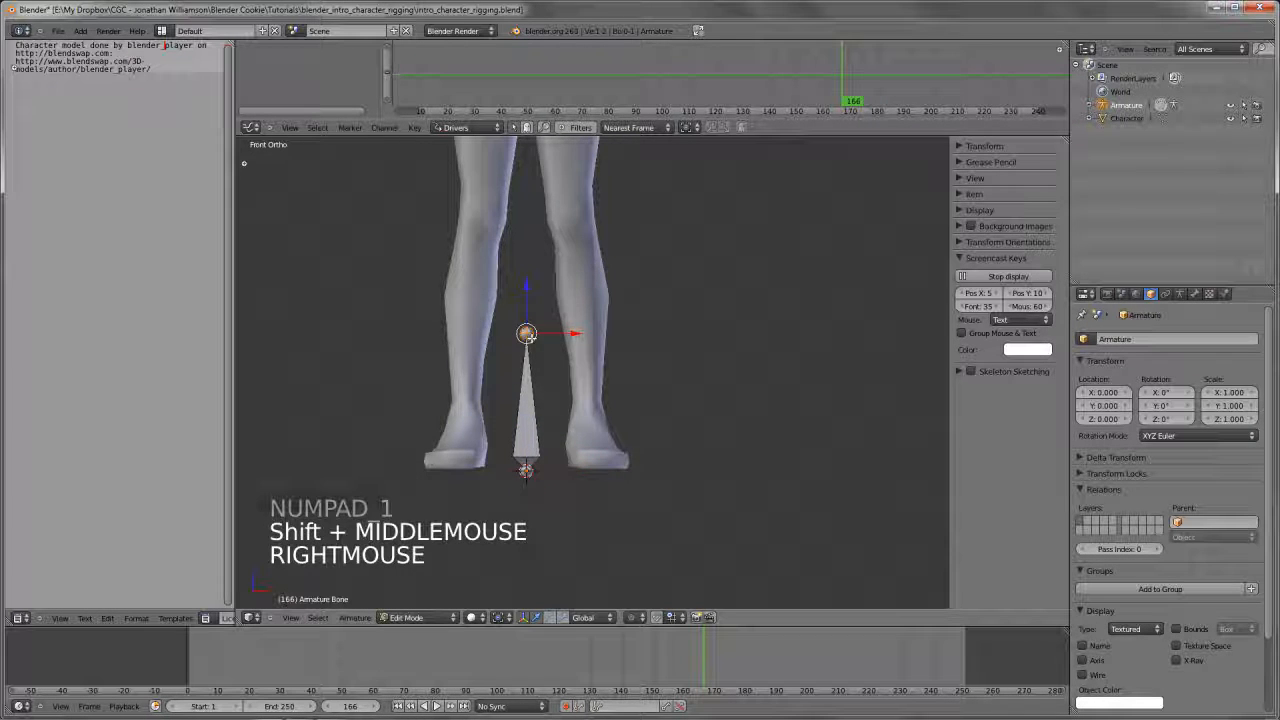
pyautogui.press('KP_3')
pyautogui.scroll(-2, 536, 372)
pyautogui.keyDown('shift'); pyautogui.moveTo(536, 372); pyautogui.dragTo(803, 360, button='middle'); pyautogui.keyUp('shift')
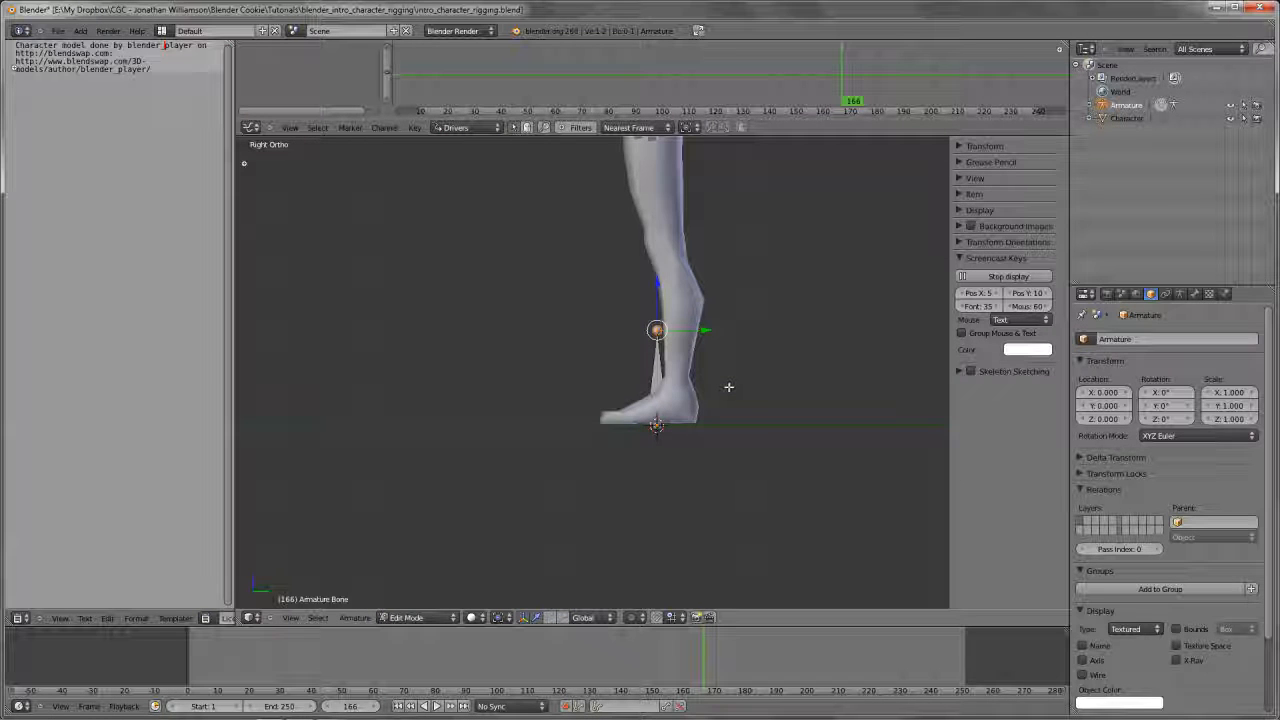
pyautogui.hotkey('ctrl', 'shift', 'Tab')
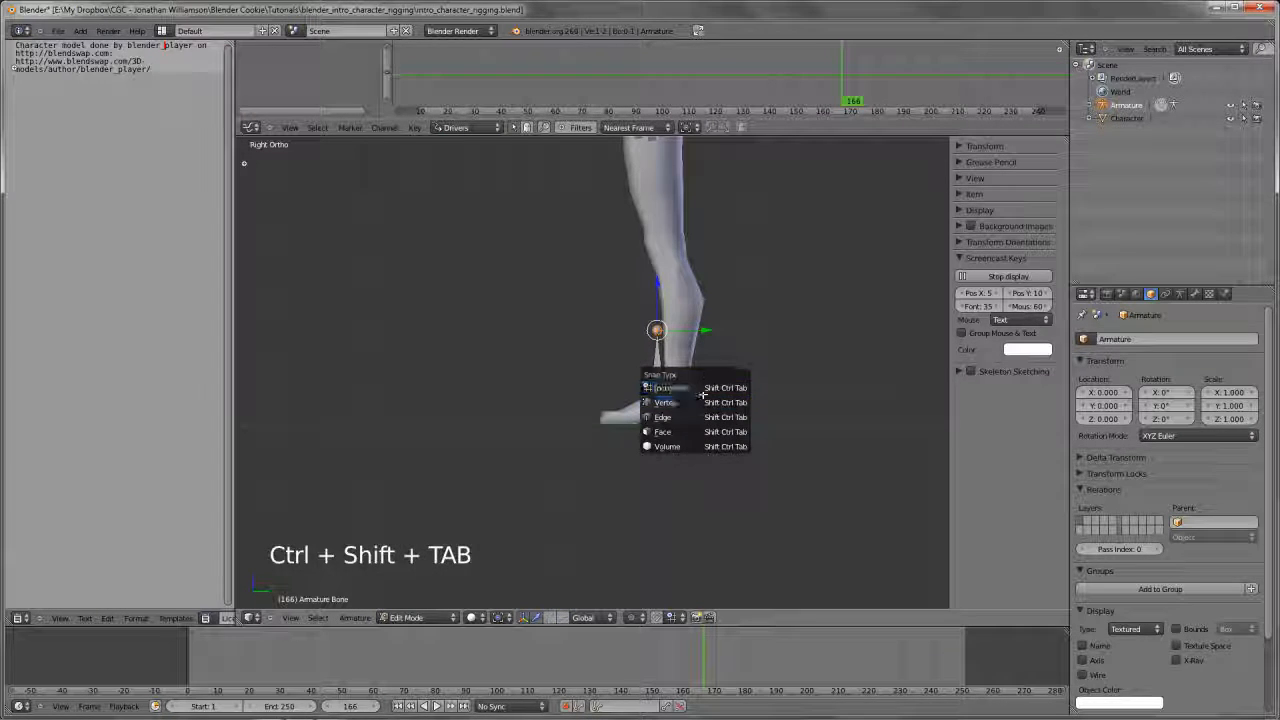
pyautogui.click(706, 387)
pyautogui.press('g')
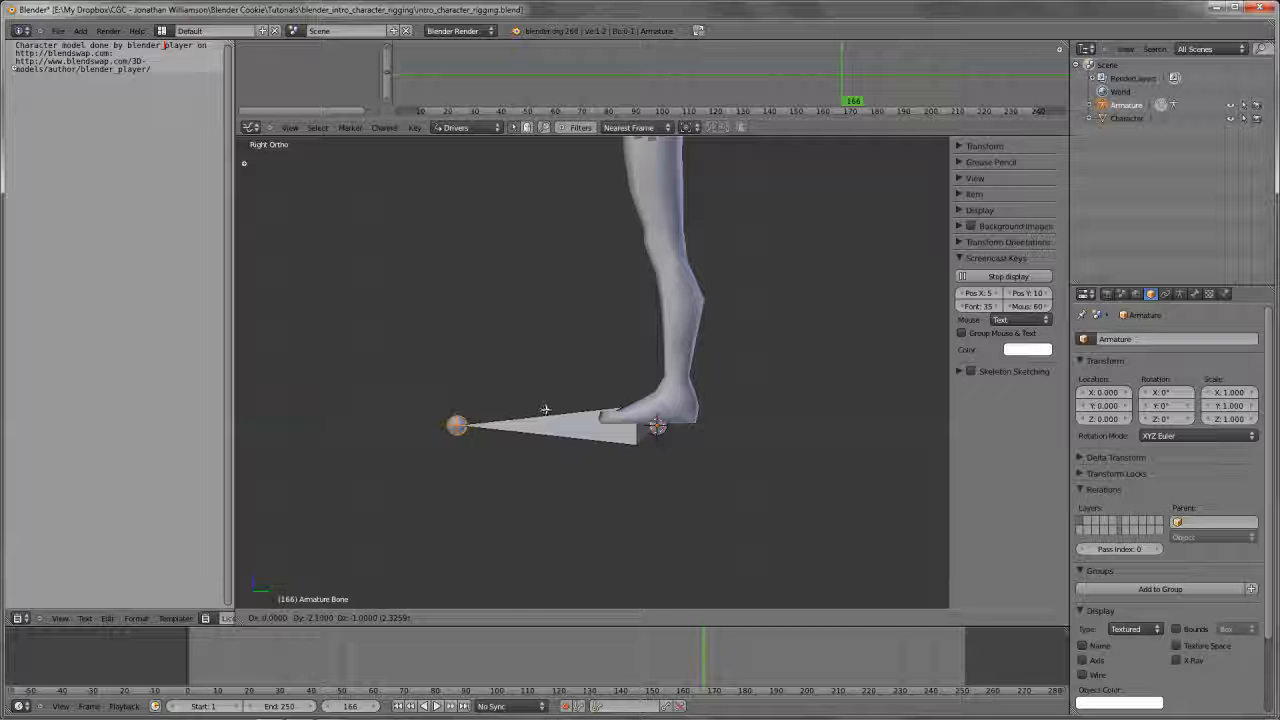
pyautogui.keyDown('ctrl'); pyautogui.click(545, 410); pyautogui.keyUp('ctrl')
pyautogui.press('g')
pyautogui.keyDown('ctrl'); pyautogui.click(567, 373); pyautogui.keyUp('ctrl')
# Select the whole bone and try moving it from an angled view
pyautogui.scroll(-2, 567, 373)
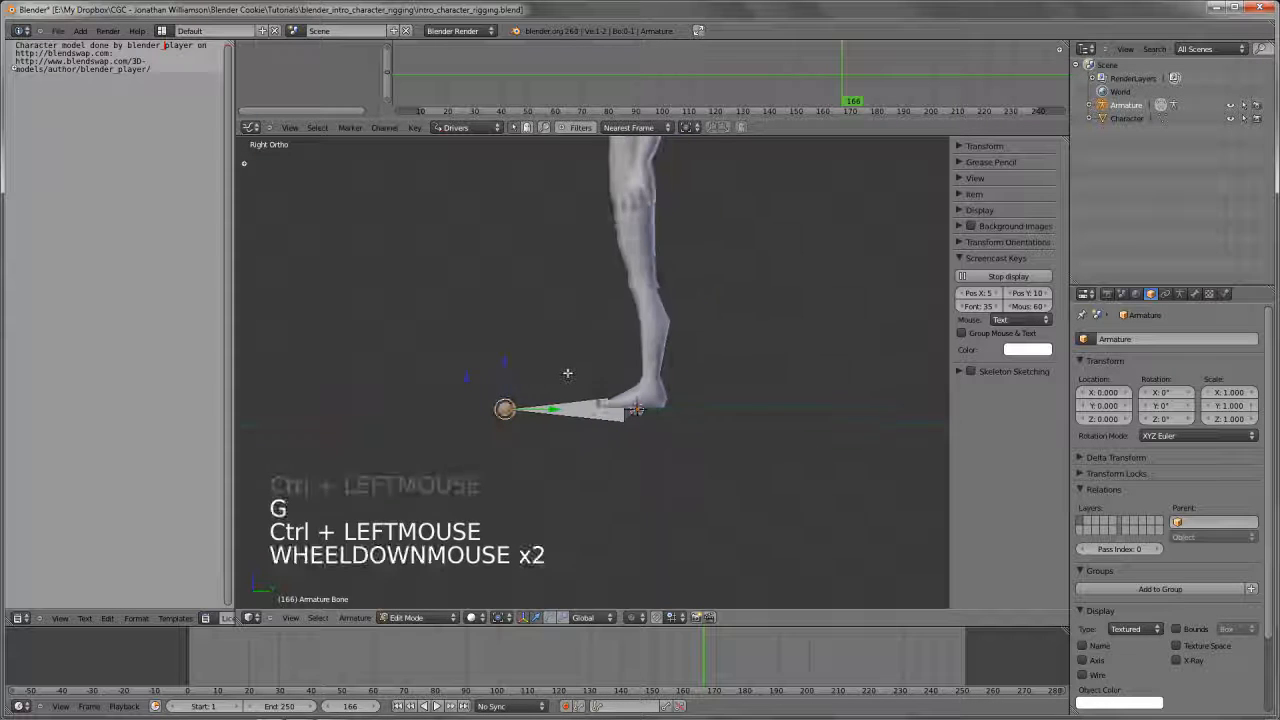
pyautogui.moveTo(567, 373); pyautogui.dragTo(655, 476, button='middle')
pyautogui.press('a')
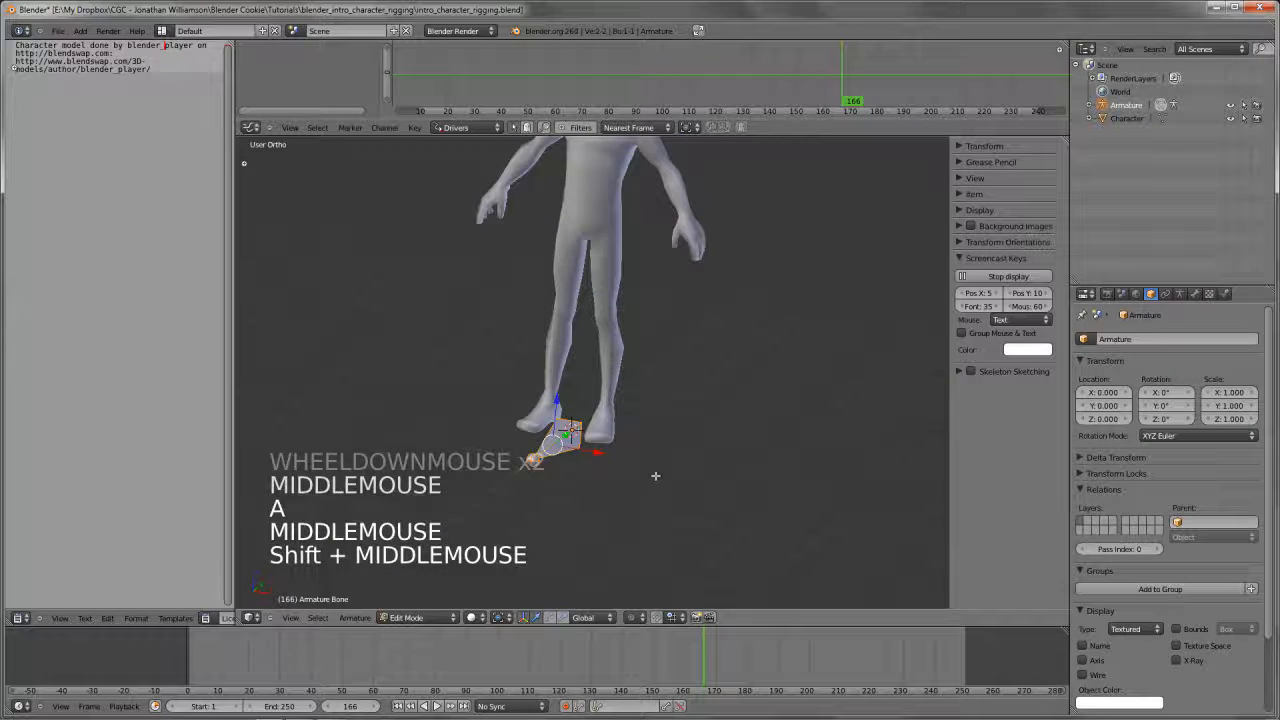
pyautogui.scroll(-3, 655, 476)
pyautogui.press('g')
pyautogui.rightClick(663, 411)
pyautogui.keyDown('shift'); pyautogui.moveTo(663, 411); pyautogui.dragTo(635, 445, button='middle'); pyautogui.keyUp('shift')
pyautogui.scroll(3, 627, 448)
# Display the scene in wireframe from the right side and return to Object Mode
pyautogui.press('KP_3')
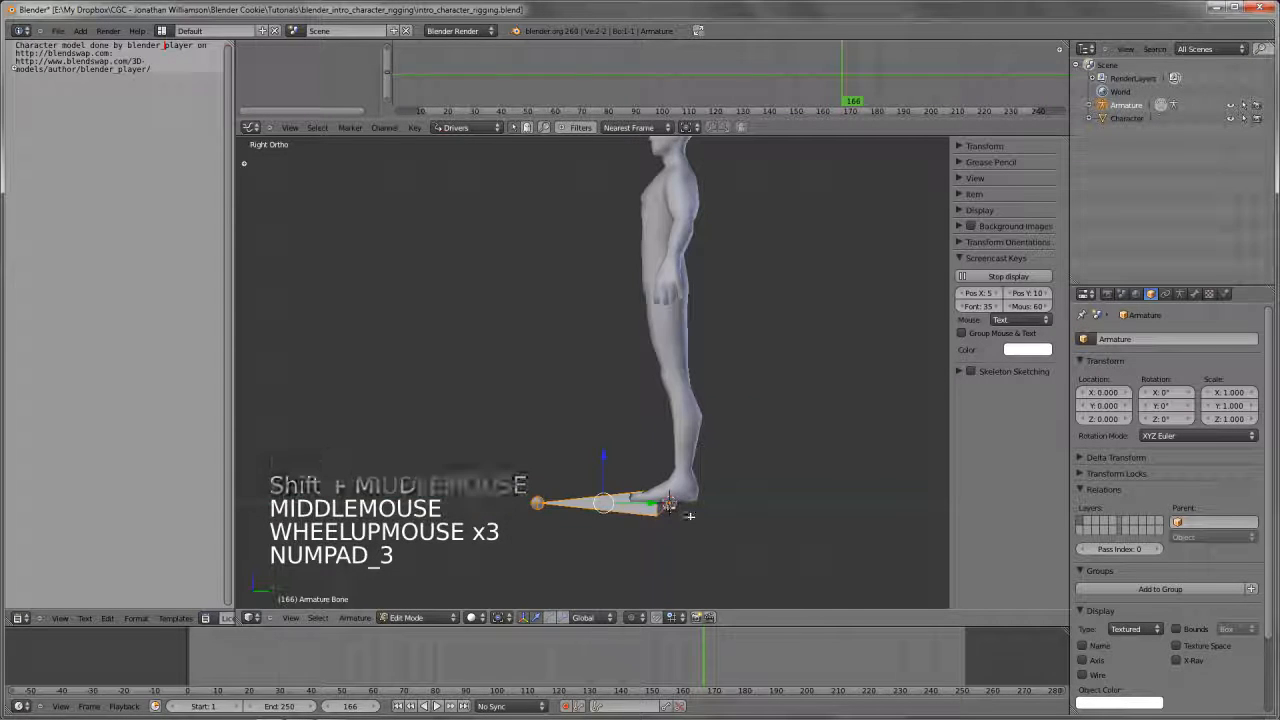
pyautogui.press('z')
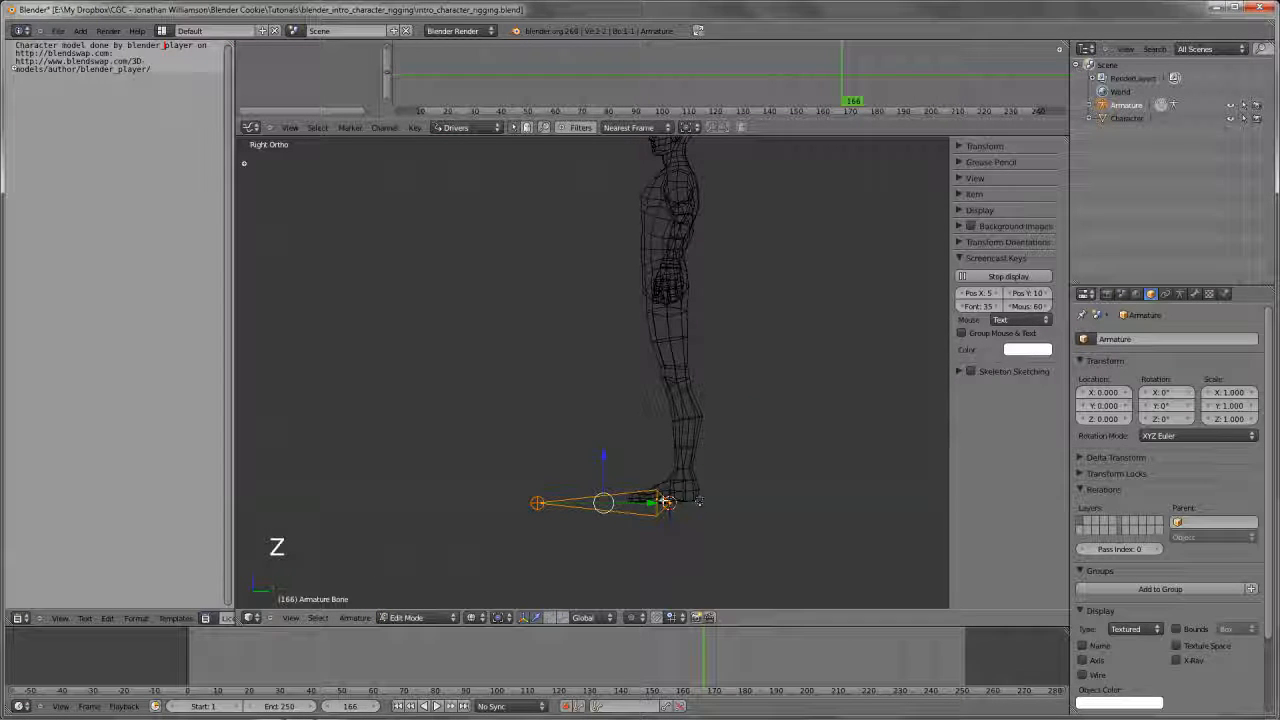
pyautogui.keyDown('shift'); pyautogui.moveTo(574, 496); pyautogui.dragTo(614, 446, button='middle'); pyautogui.keyUp('shift')
pyautogui.press('Tab')
pyautogui.scroll(-1, 622, 409)
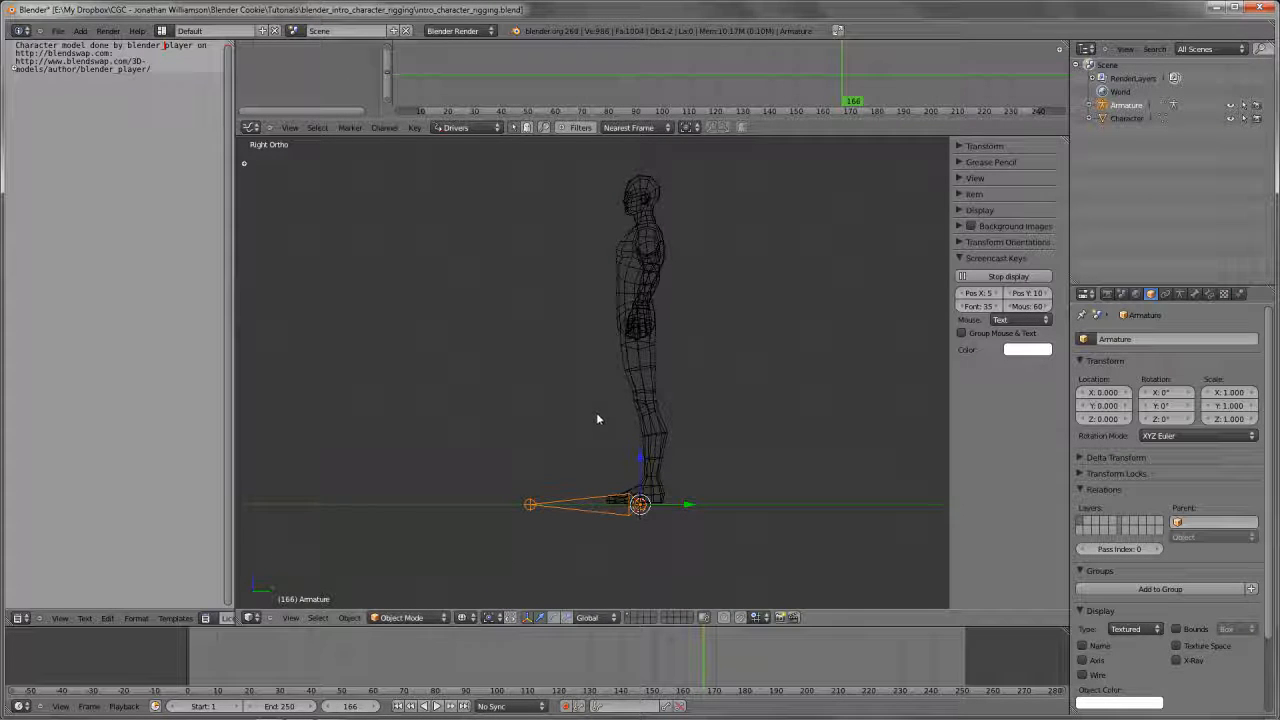
pyautogui.keyDown('shift'); pyautogui.moveTo(597, 413); pyautogui.dragTo(627, 411, button='middle'); pyautogui.keyUp('shift')
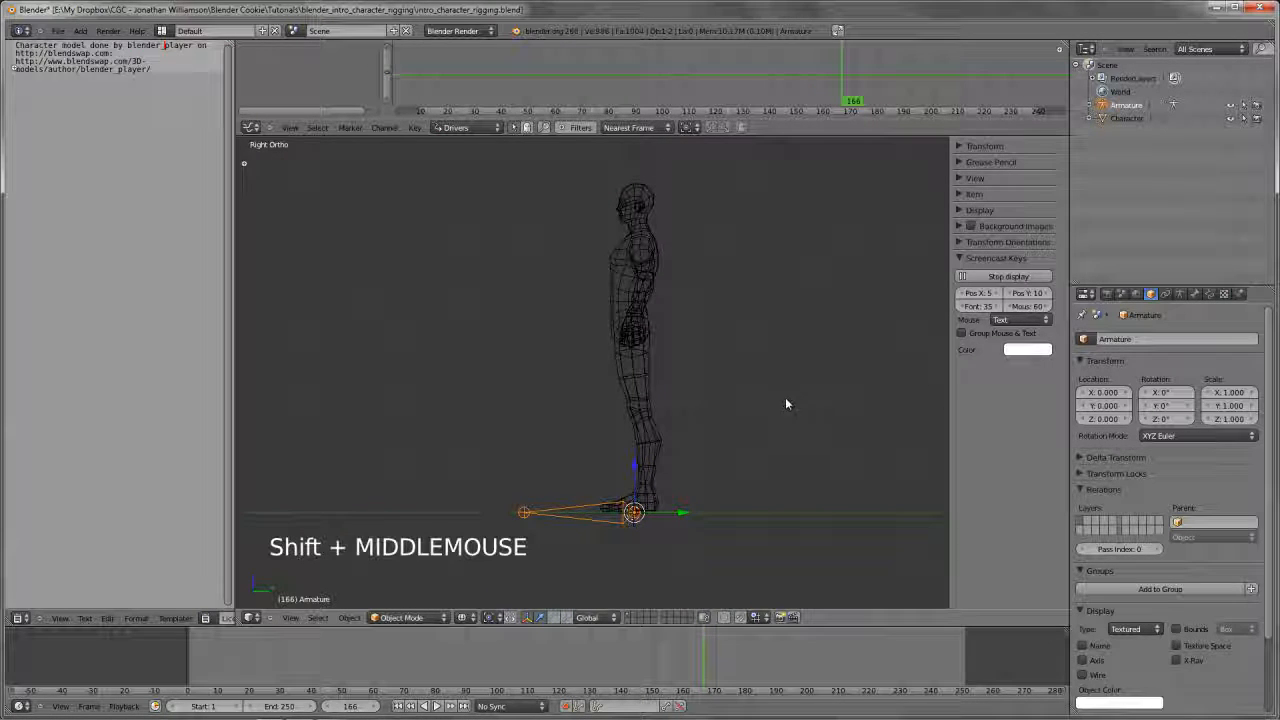
# Return the armature to Edit Mode and rename its bone to root
pyautogui.click(1195, 294)
pyautogui.press('Tab')
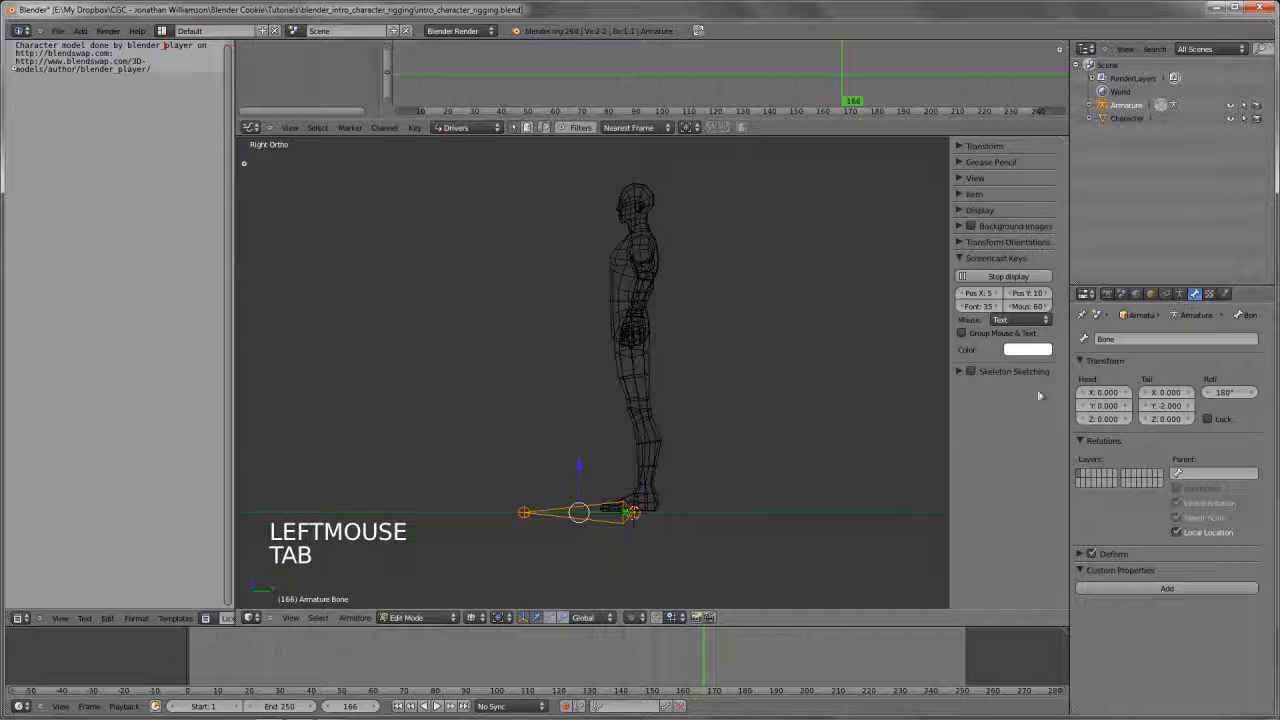
pyautogui.click(1125, 339)
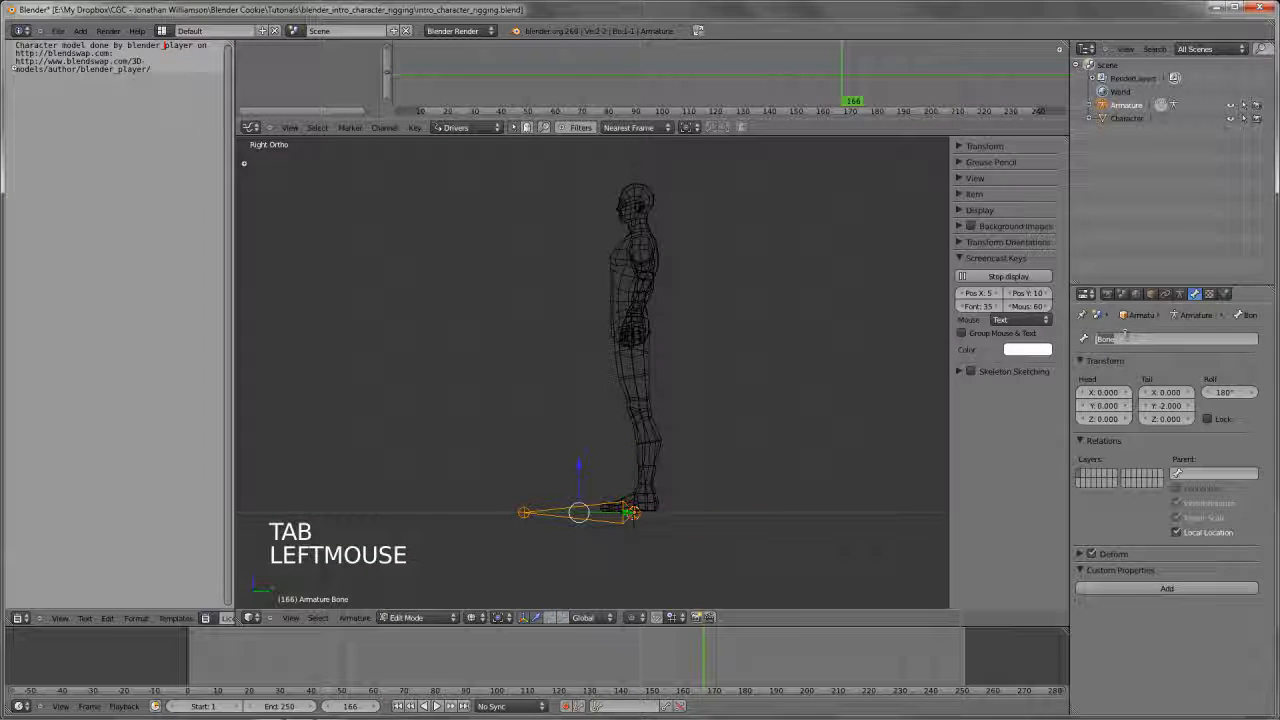
pyautogui.write('root')
pyautogui.press('Return')
# Duplicate the root bone and place the copy straight above it at the character's hips
pyautogui.keyDown('shift'); pyautogui.moveTo(780, 370); pyautogui.dragTo(783, 343, button='middle'); pyautogui.keyUp('shift')
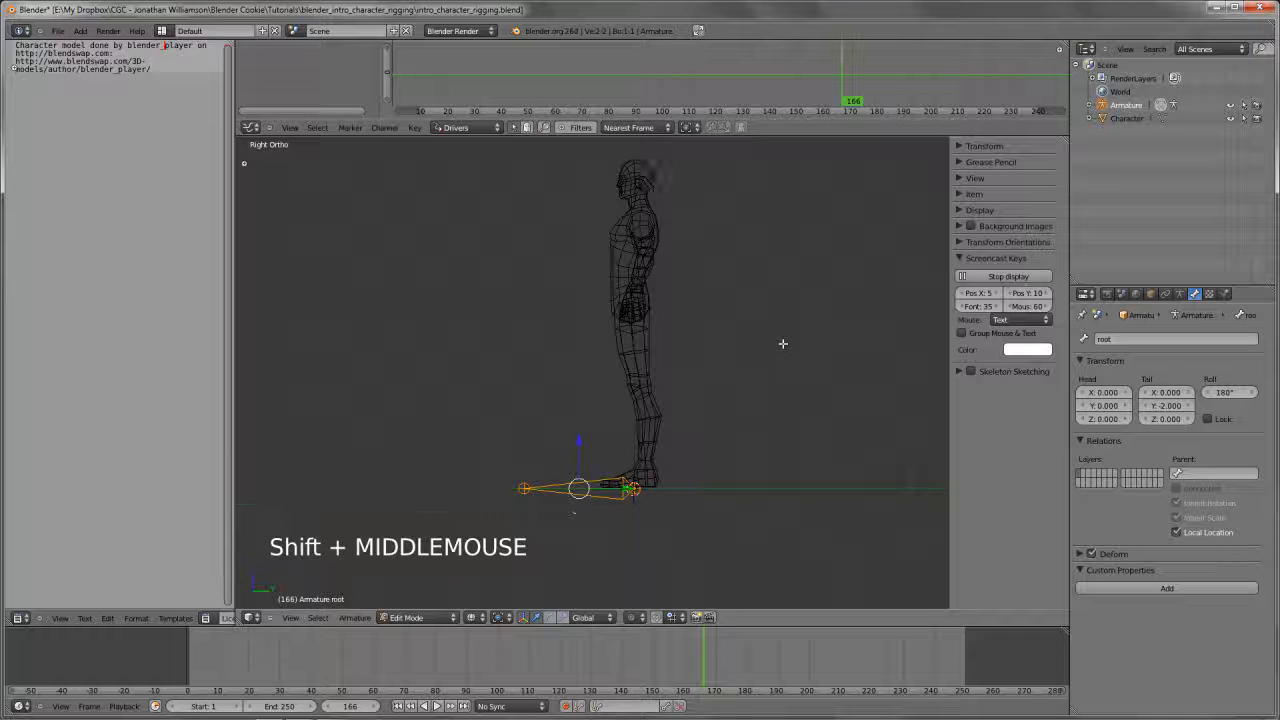
pyautogui.scroll(2, 757, 403)
pyautogui.keyDown('shift'); pyautogui.moveTo(757, 403); pyautogui.dragTo(691, 443, button='middle'); pyautogui.keyUp('shift')
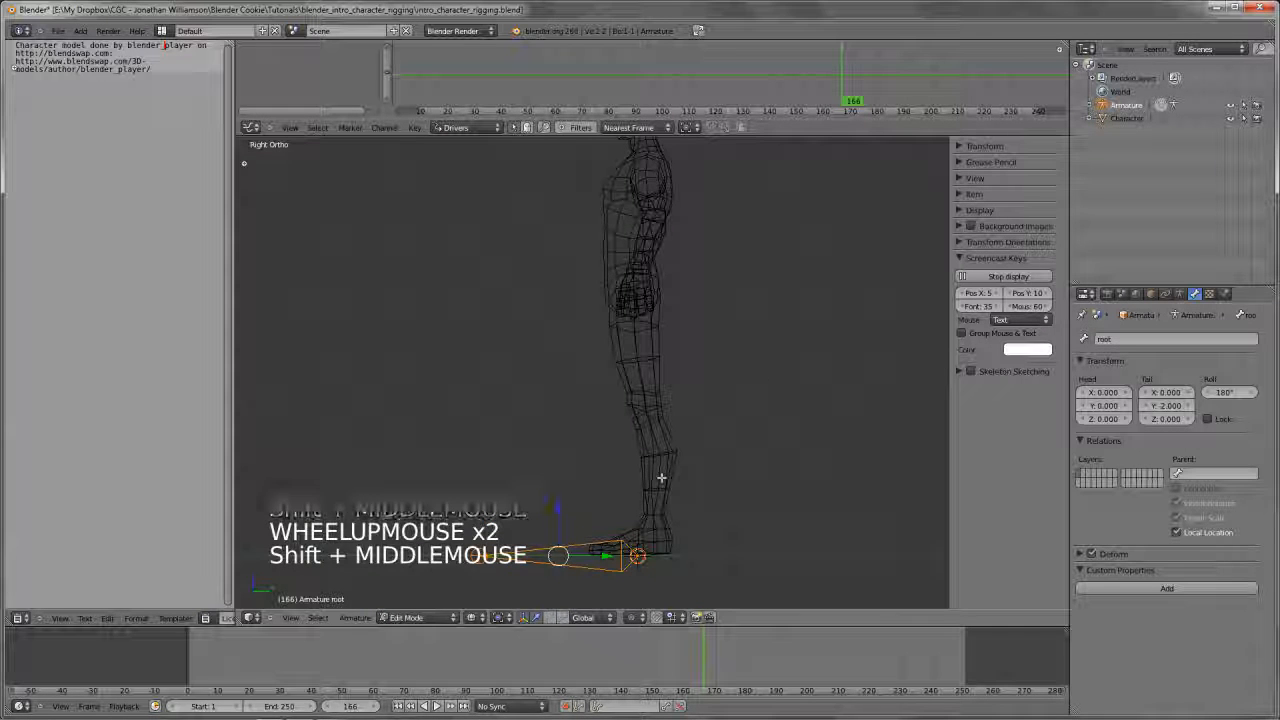
pyautogui.hotkey('shift', 'd')
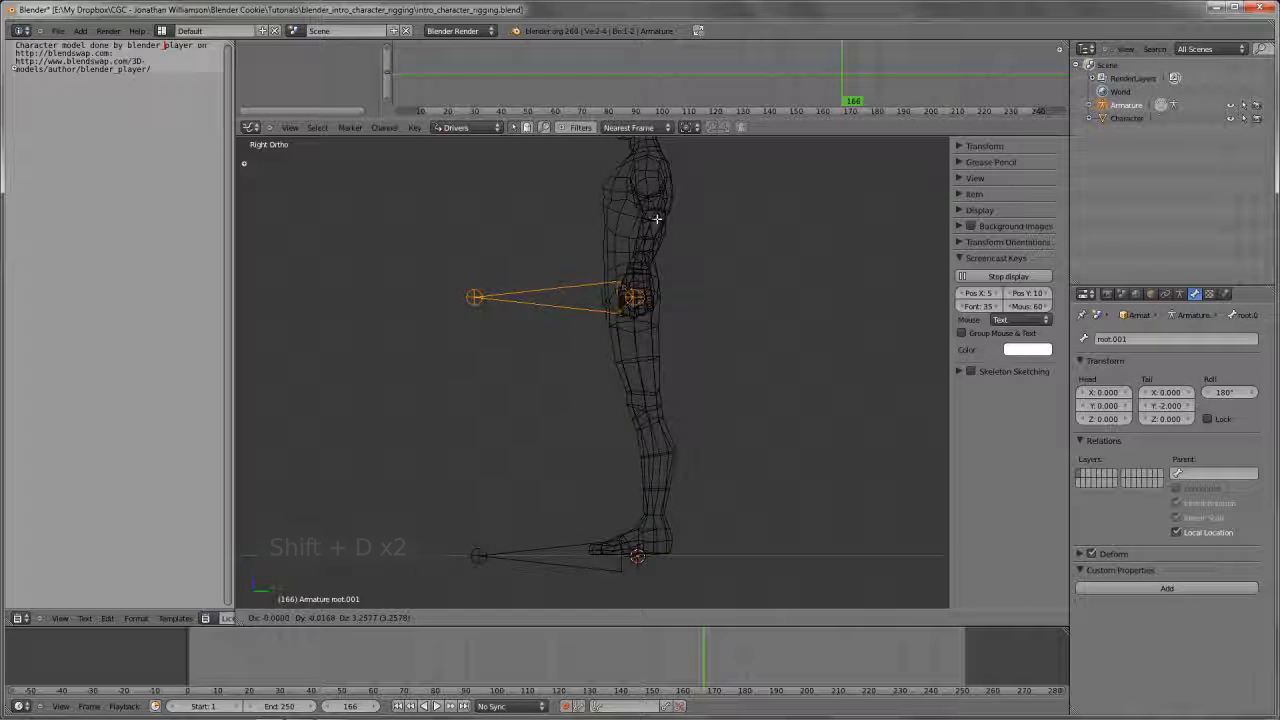
pyautogui.click(655, 222)
# Refine the duplicated bone's position inside the hips, with its head at about Y -0.07, Z 3.14
pyautogui.keyDown('shift'); pyautogui.moveTo(651, 286); pyautogui.dragTo(641, 358, button='middle'); pyautogui.keyUp('shift')
pyautogui.scroll(1, 641, 358)
pyautogui.scroll(3, 641, 358)
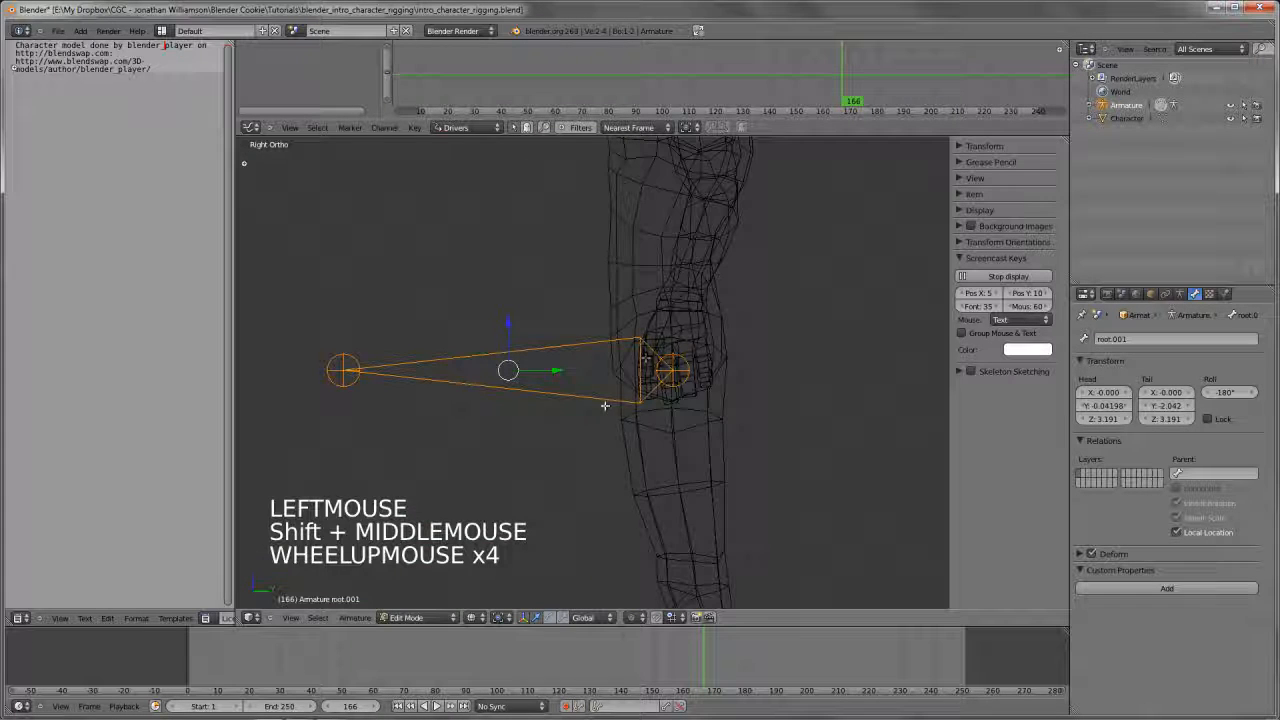
pyautogui.scroll(-3, 641, 358)
pyautogui.press('g')
pyautogui.click(603, 379)
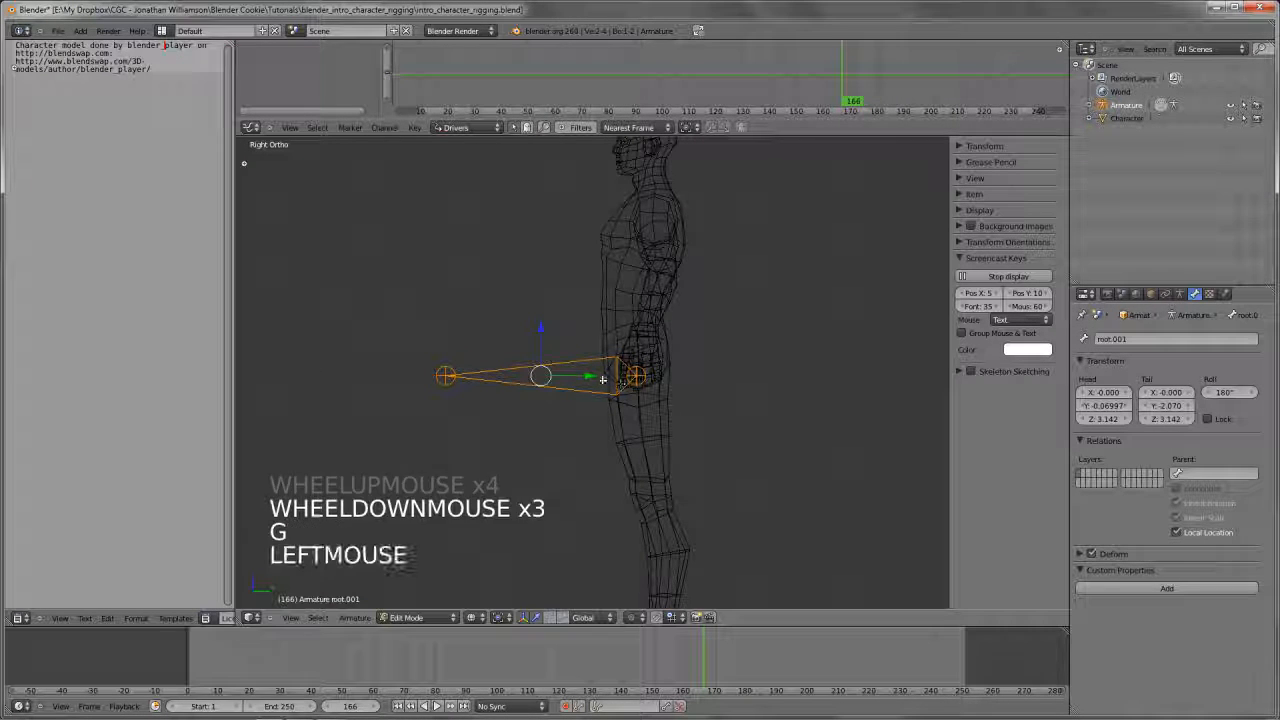
# Move the duplicated bone's tip up through the torso to about Y -0.10, Z 3.82, and switch back to solid shading
pyautogui.rightClick(448, 371)
pyautogui.press('g')
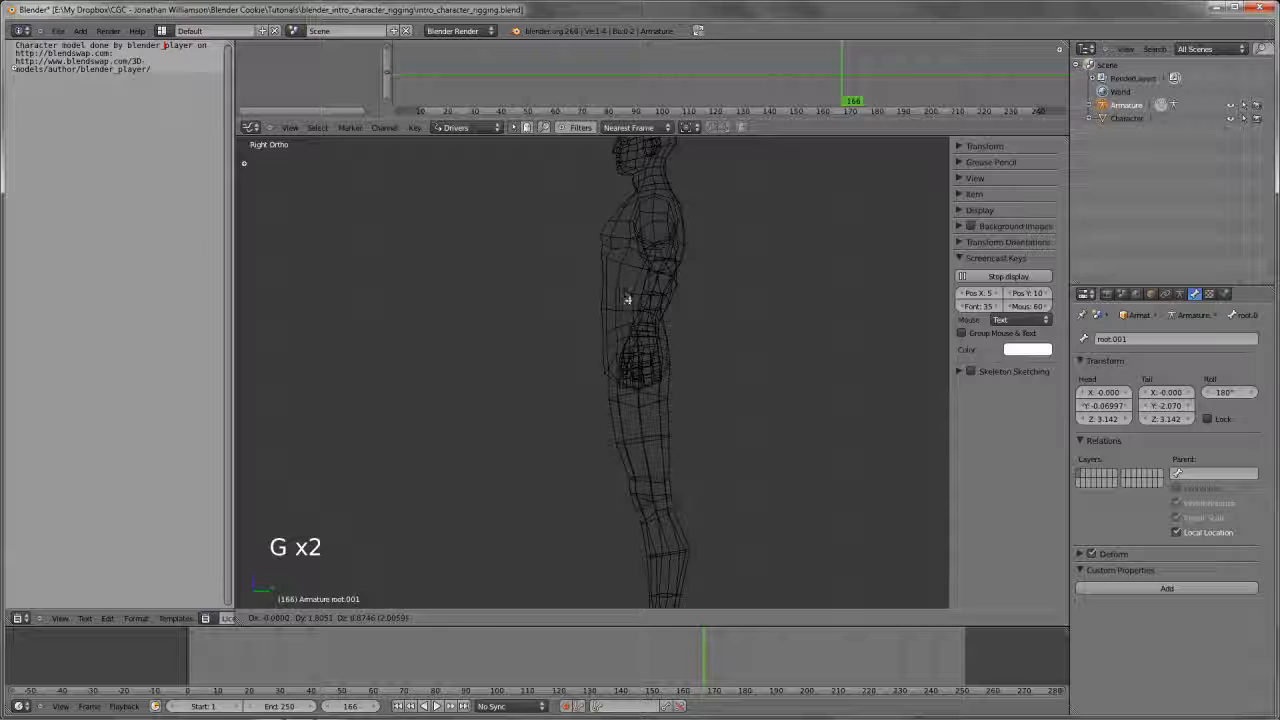
pyautogui.click(632, 305)
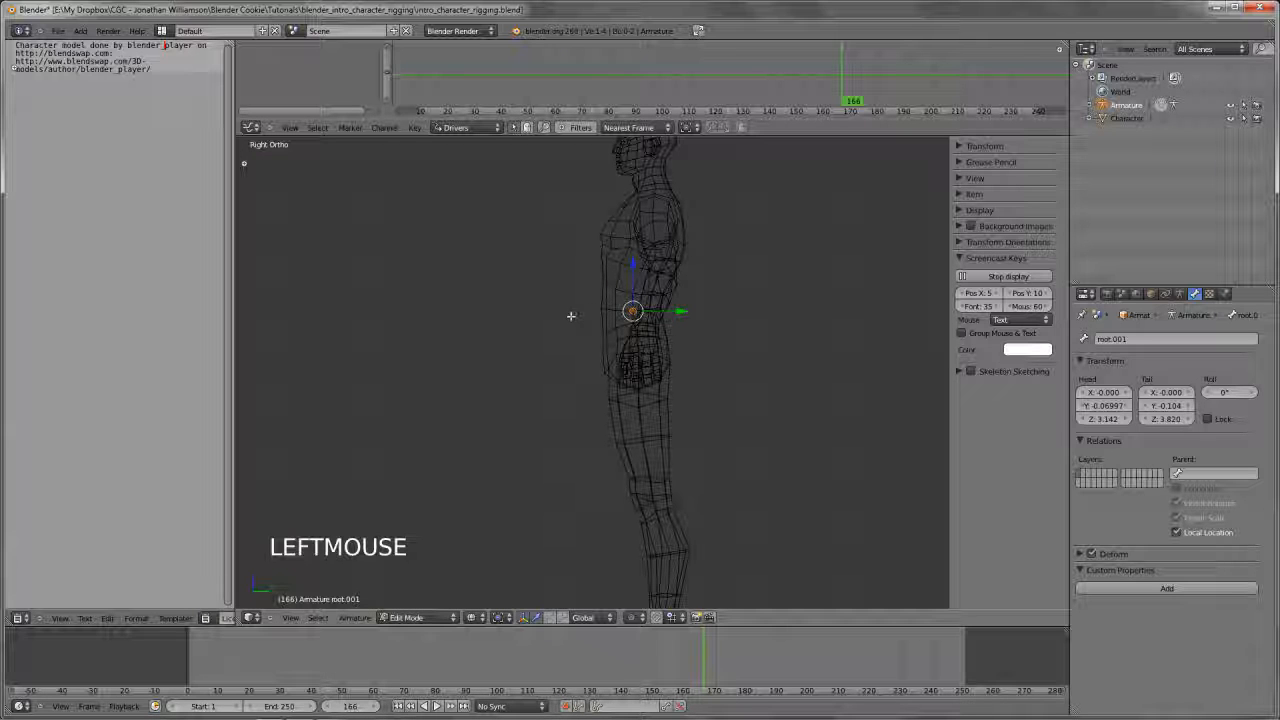
pyautogui.keyDown('shift'); pyautogui.moveTo(690, 300); pyautogui.dragTo(580, 410, button='middle'); pyautogui.keyUp('shift')
pyautogui.scroll(6, 674, 345)
pyautogui.press('z')
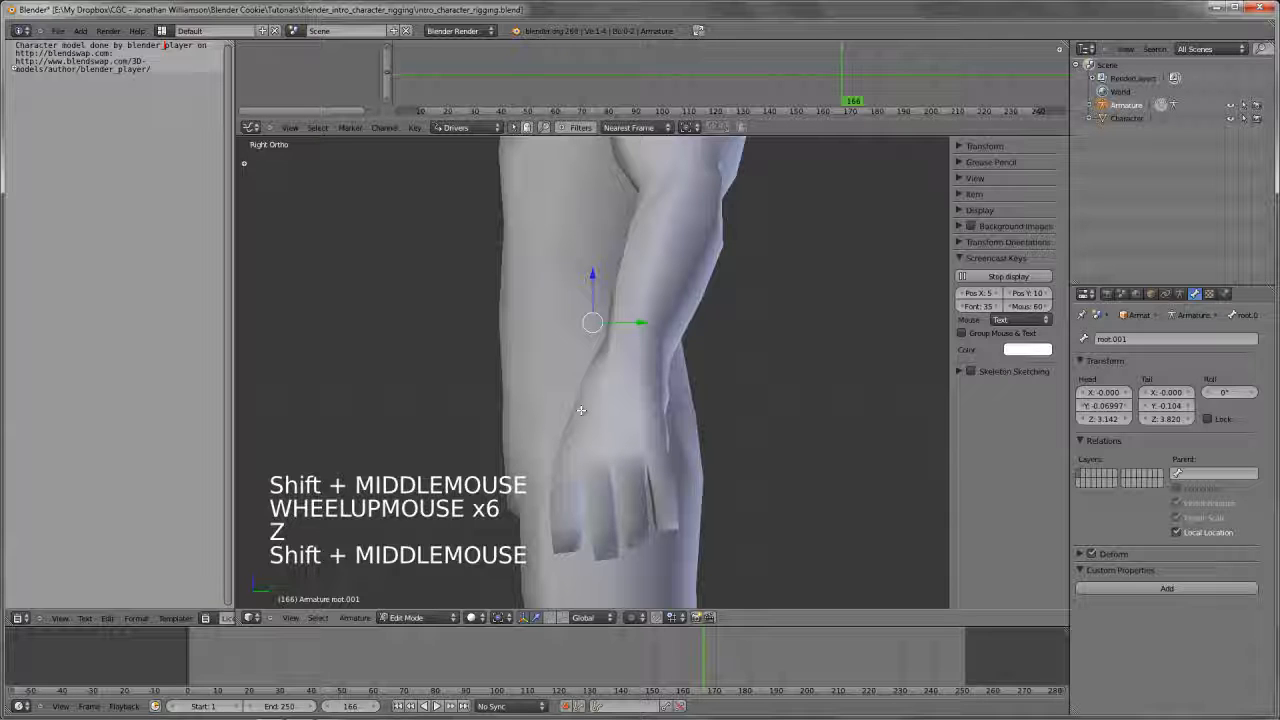
# Enable X-Ray display for the armature
pyautogui.click(1179, 294)
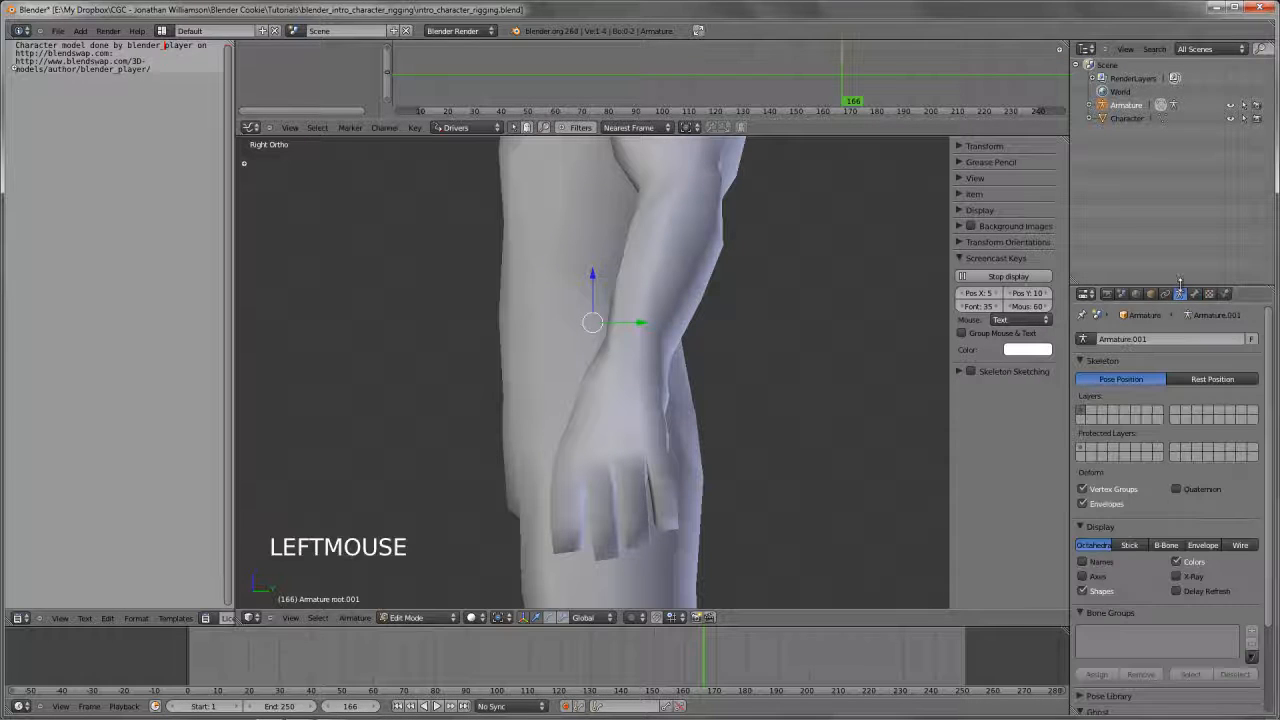
pyautogui.moveTo(1180, 287); pyautogui.dragTo(1181, 163)
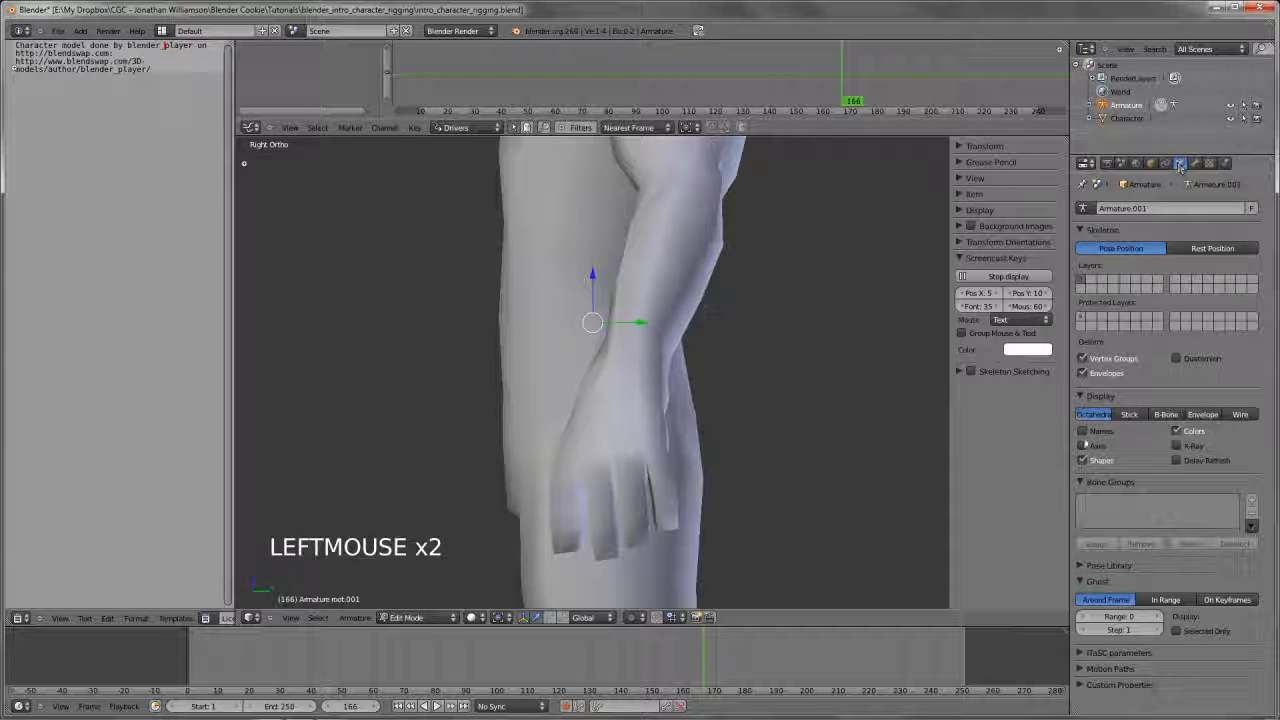
pyautogui.click(1179, 446)
# In side view, extrude a bone about 0.64 long from the hip bone's tip up to the chest
pyautogui.scroll(-3, 760, 390)
pyautogui.moveTo(700, 390); pyautogui.dragTo(590, 410, button='middle')
pyautogui.scroll(-4, 740, 400)
pyautogui.scroll(-4, 700, 410)
pyautogui.scroll(4, 670, 416)
pyautogui.scroll(2, 590, 410)
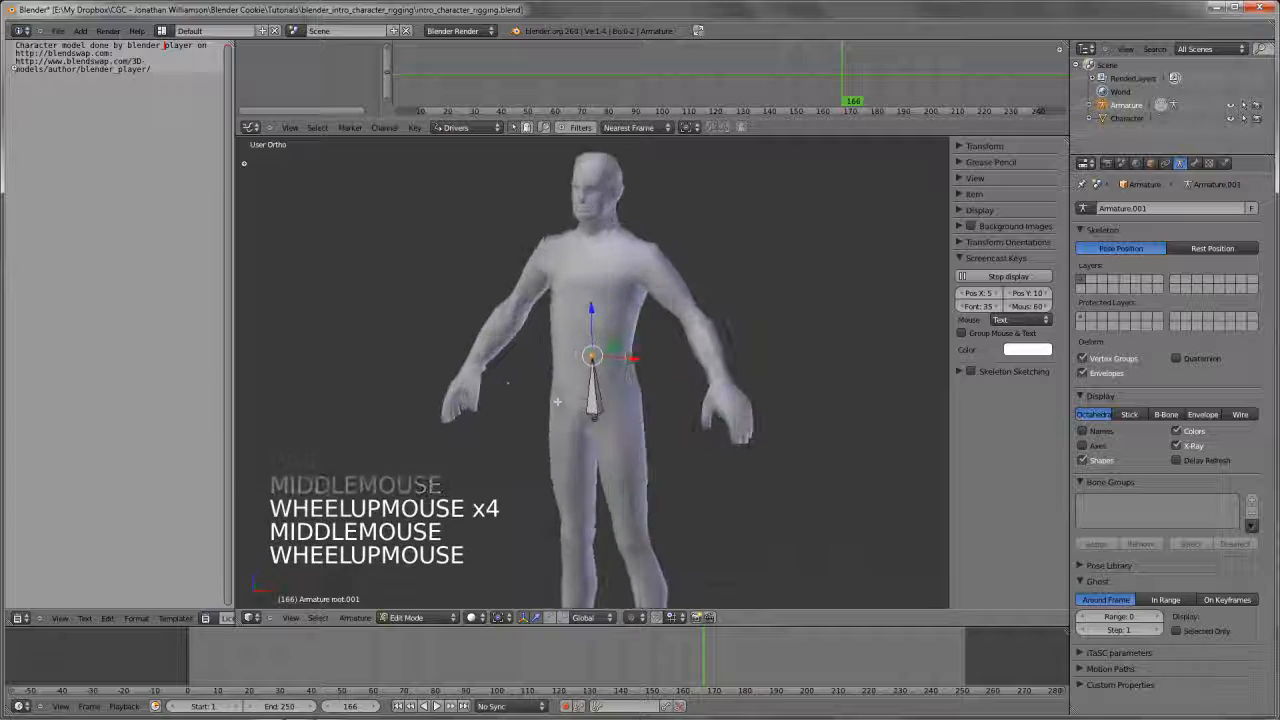
pyautogui.press('KP_3')
pyautogui.scroll(2, 576, 408)
pyautogui.keyDown('shift'); pyautogui.moveTo(840, 440); pyautogui.dragTo(648, 452, button='middle'); pyautogui.keyUp('shift')
pyautogui.press('e')
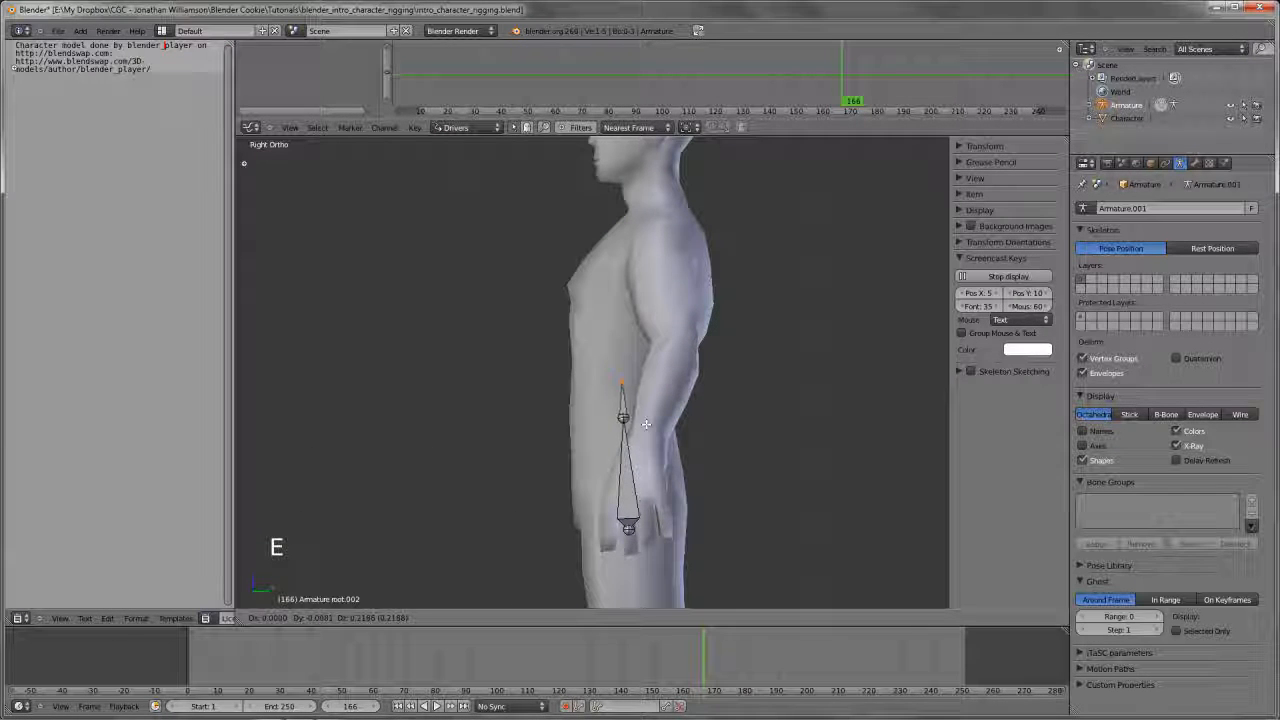
pyautogui.click(650, 360)
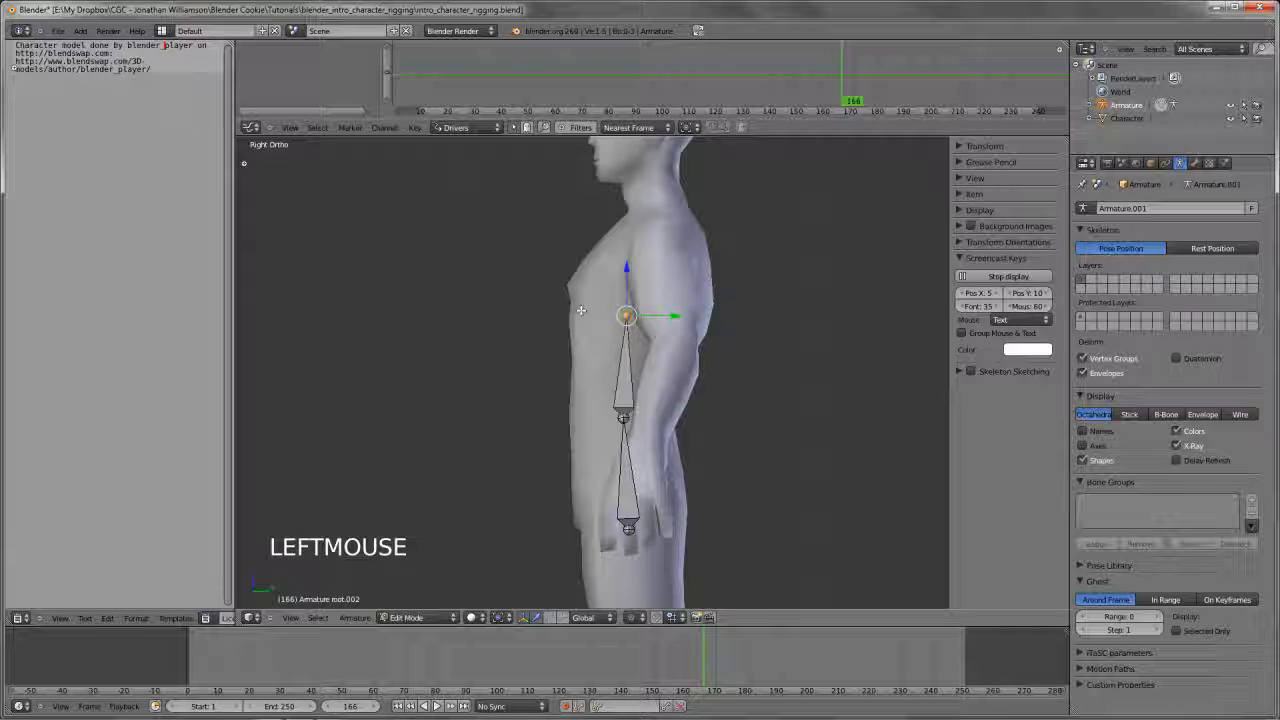
# Extrude another spine bone from the chest up and slightly back to the base of the neck, about 0.6 long
pyautogui.press('e')
pyautogui.press('e')
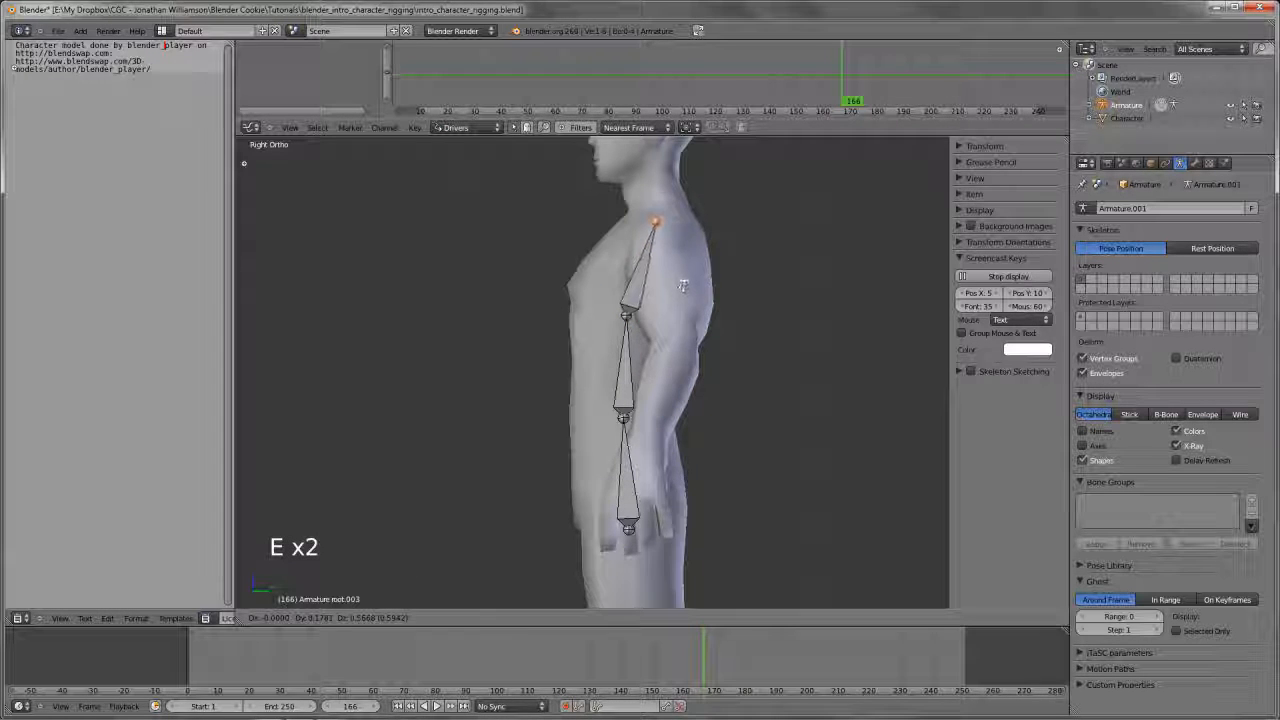
pyautogui.click(683, 287)
# Select the hip bone and expand the armature's bone hierarchy in the Outliner down to the uppermost spine bone
pyautogui.scroll(-3, 683, 290)
pyautogui.moveTo(683, 290); pyautogui.dragTo(583, 457, button='middle')
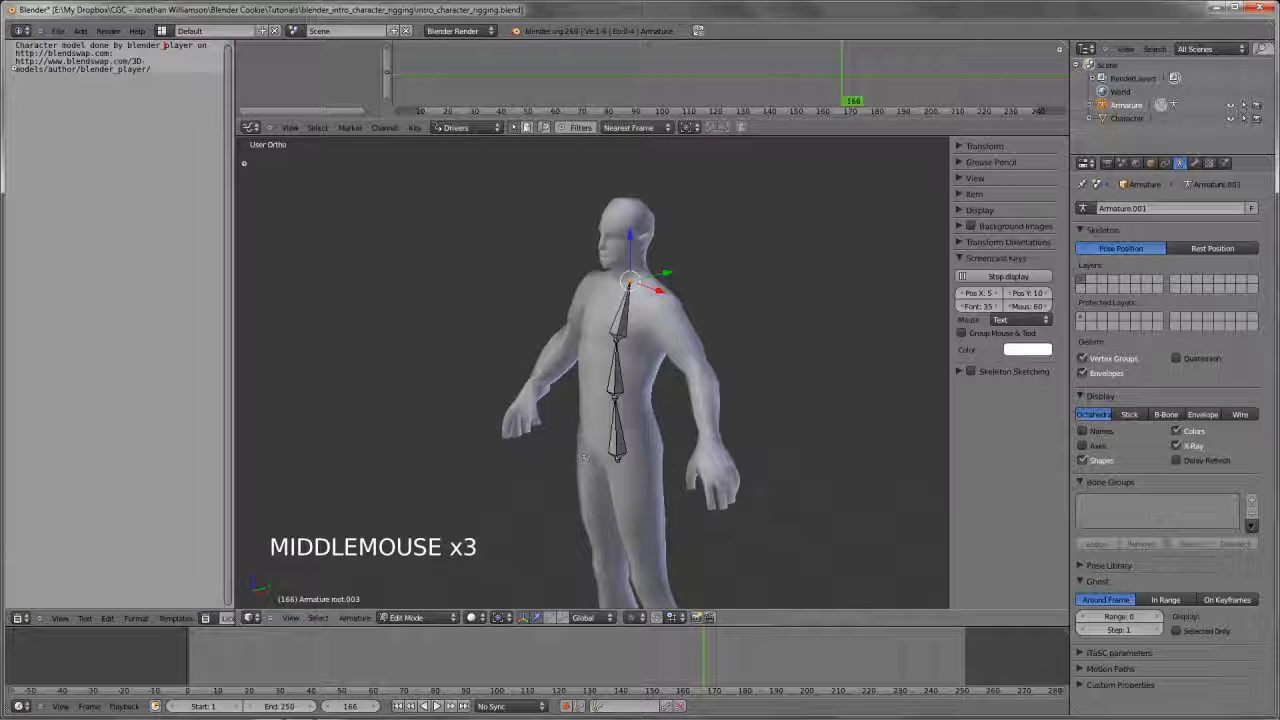
pyautogui.rightClick(618, 441)
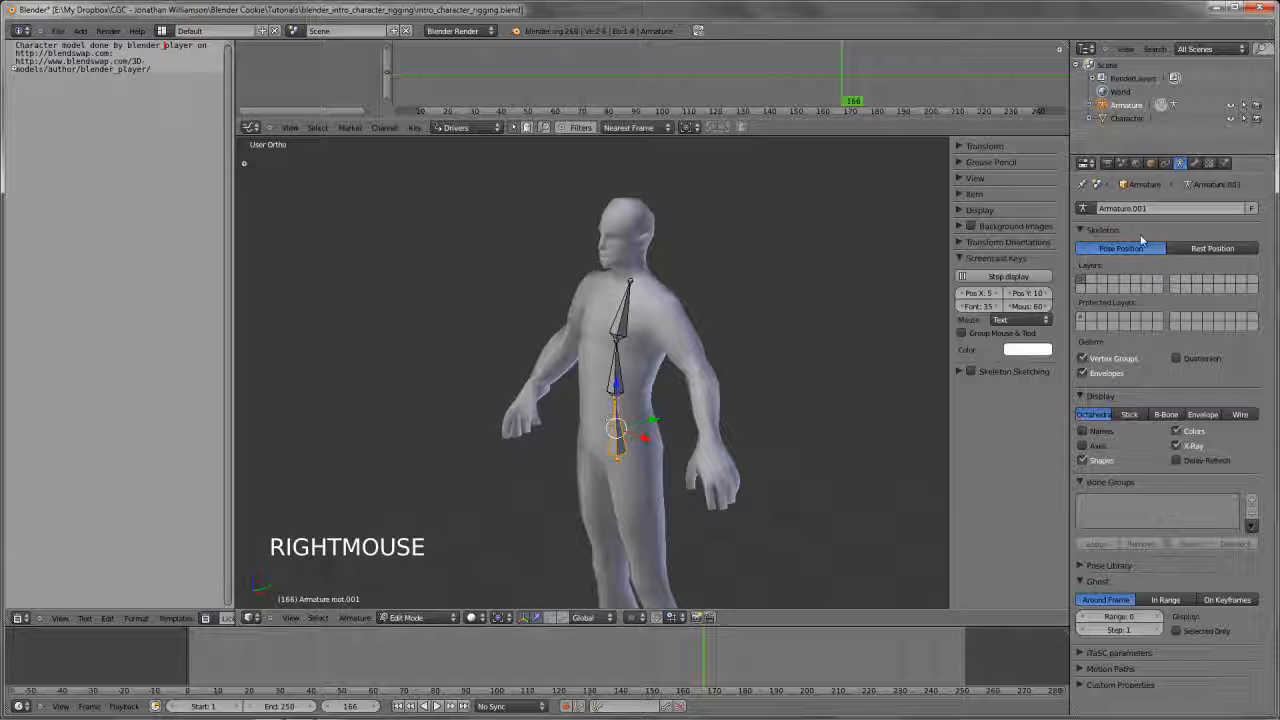
pyautogui.click(1197, 163)
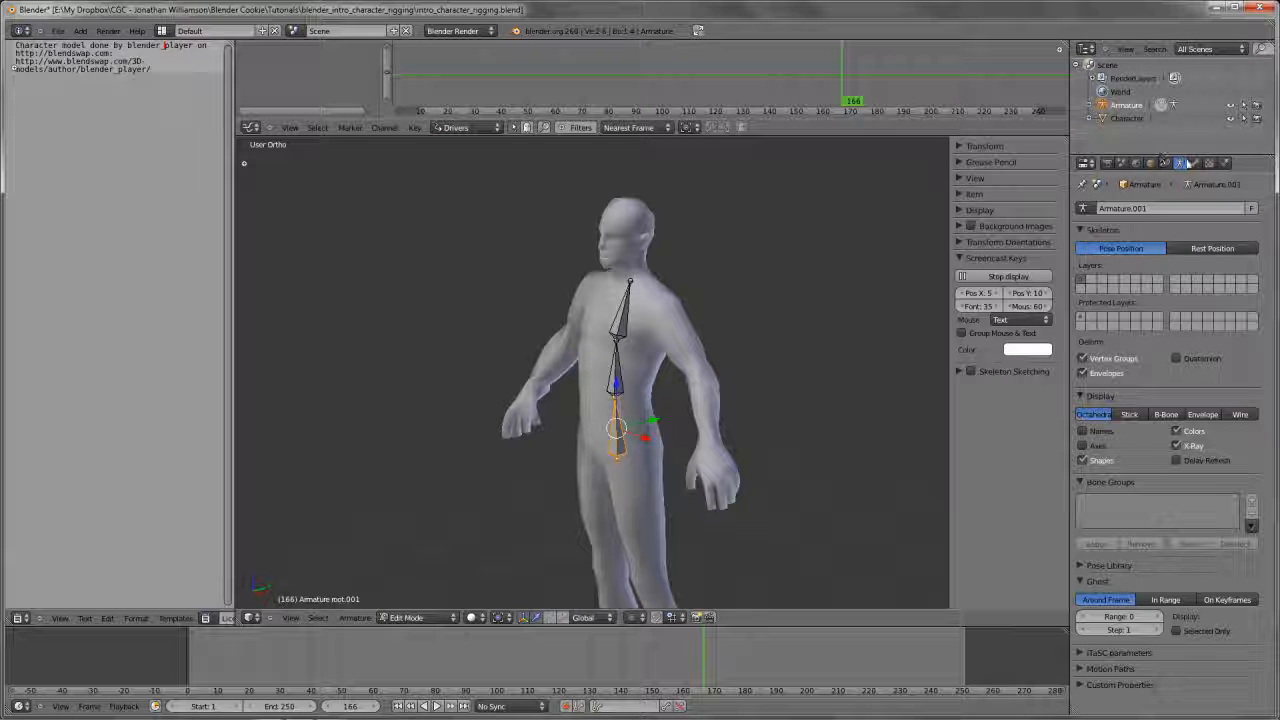
pyautogui.doubleClick(1193, 163)
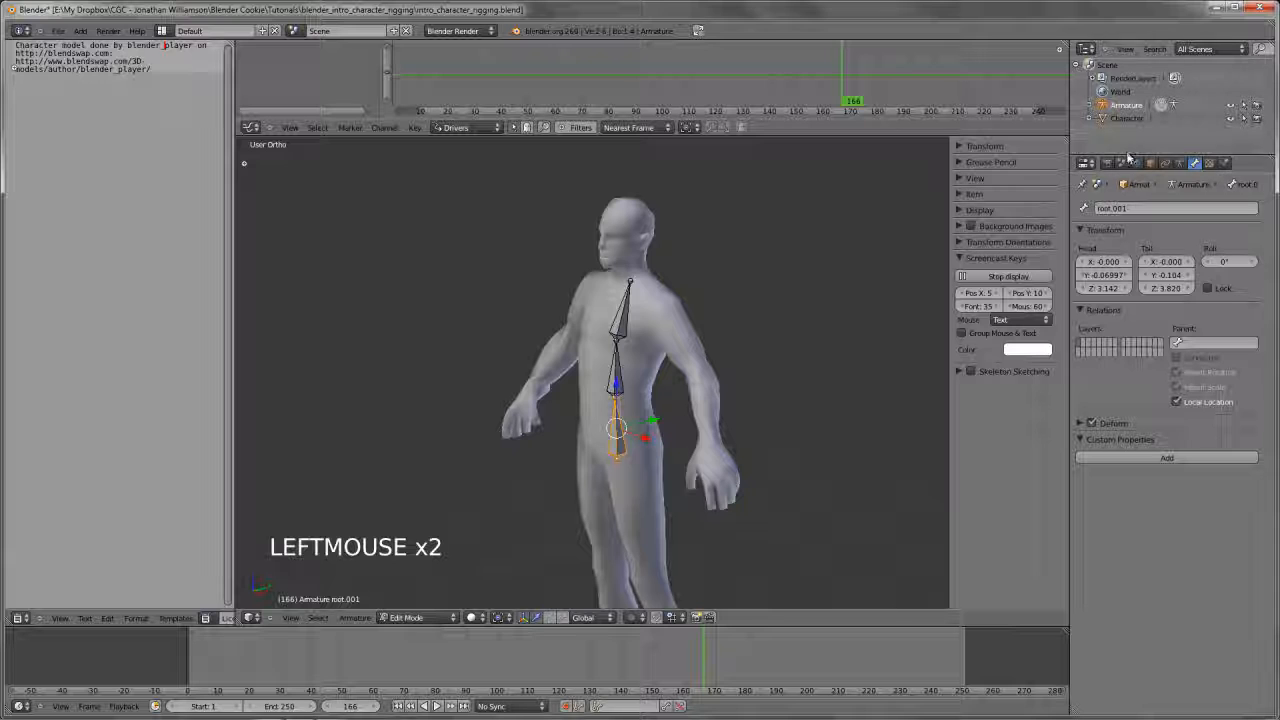
pyautogui.click(1180, 162)
pyautogui.moveTo(1183, 156); pyautogui.dragTo(1166, 282)
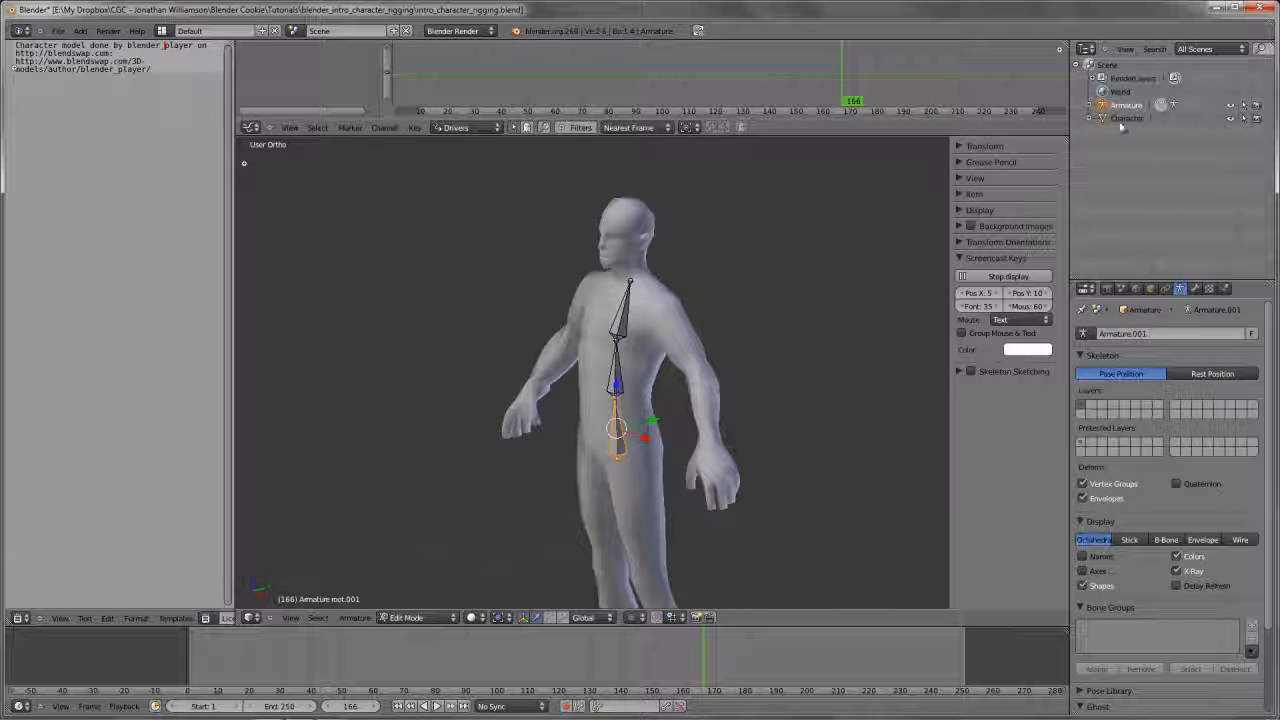
pyautogui.click(1090, 105)
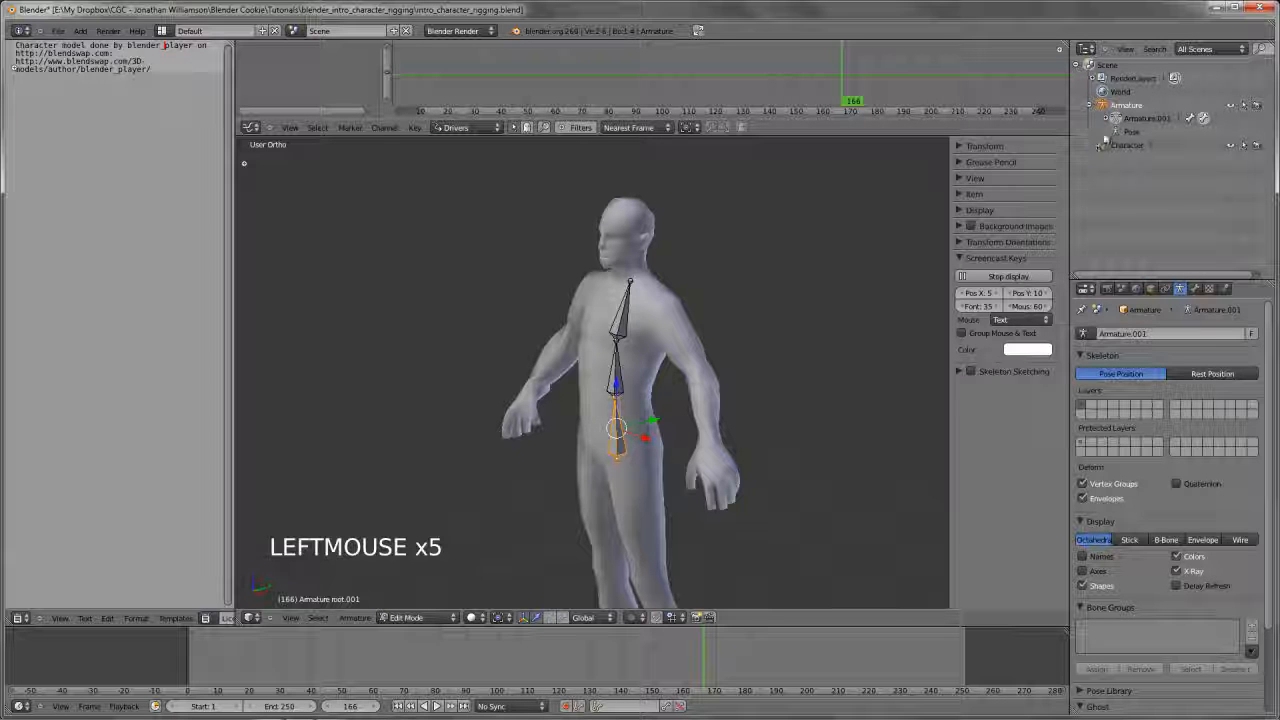
pyautogui.click(1106, 118)
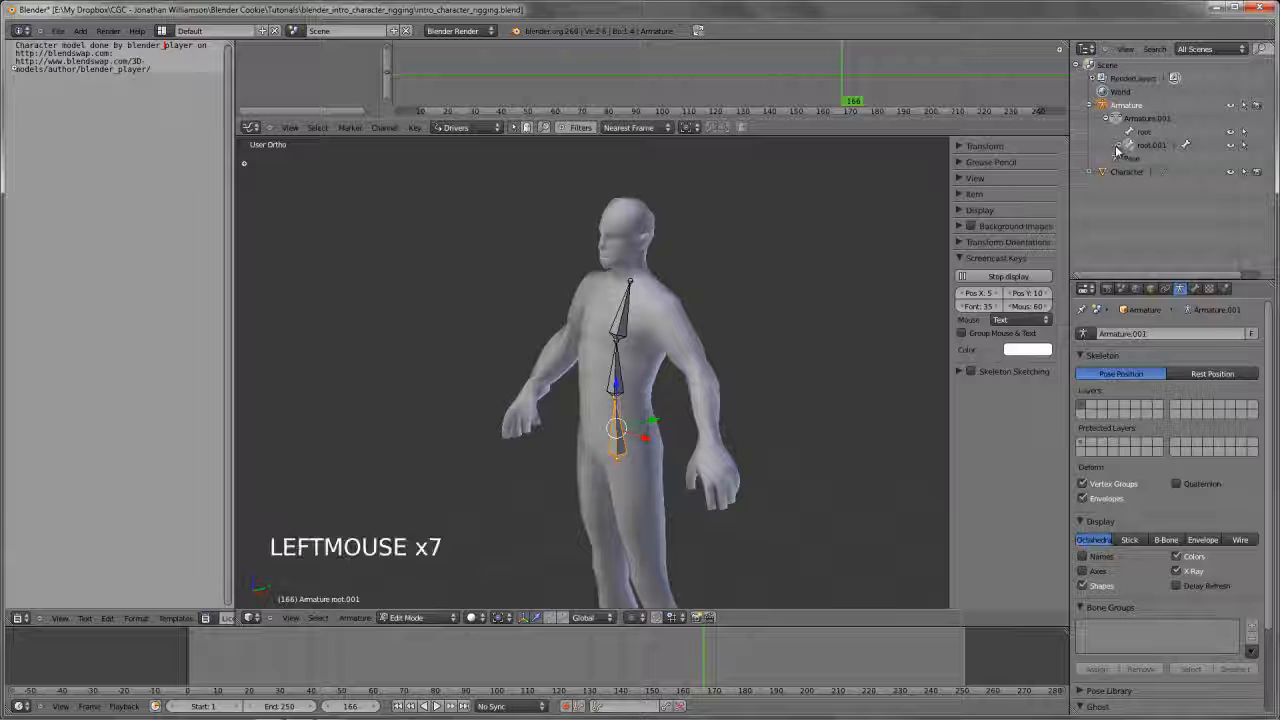
pyautogui.click(1118, 148)
pyautogui.click(1133, 159)
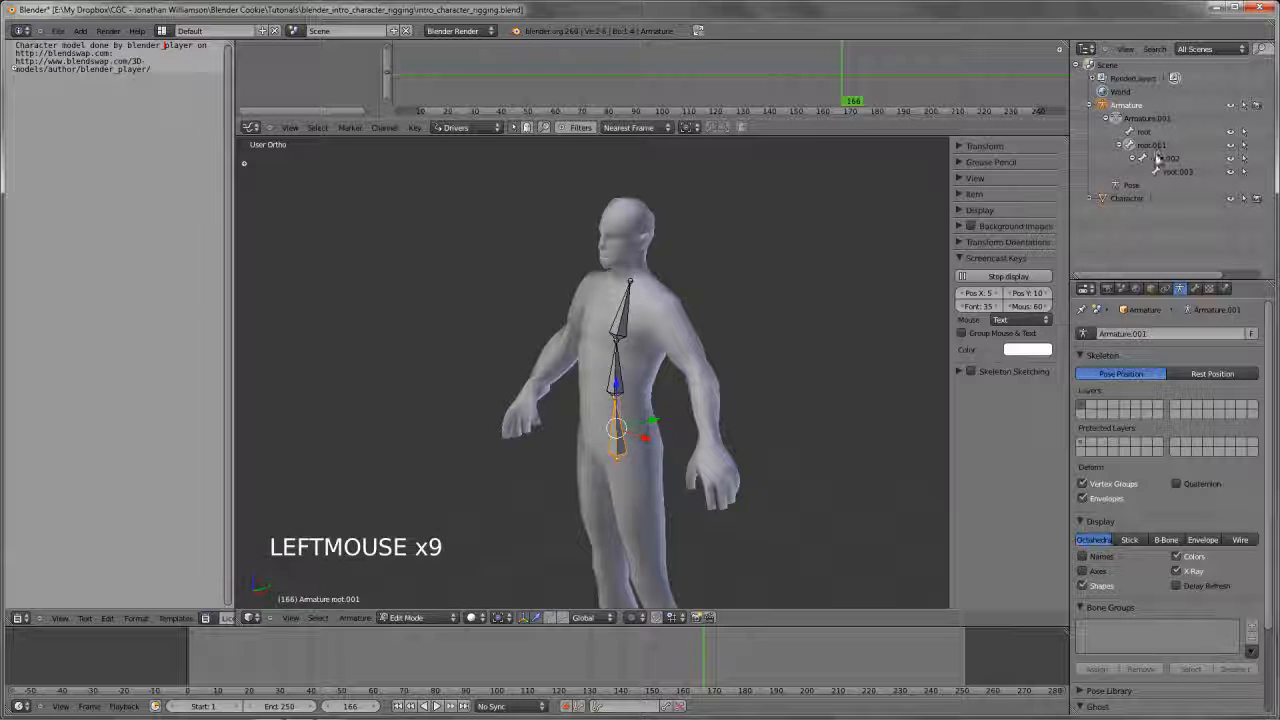
# Rename the hip bone to hips and the two bones above it to spine.01 and spine.02
pyautogui.keyDown('ctrl'); pyautogui.click(1160, 145); pyautogui.keyUp('ctrl')
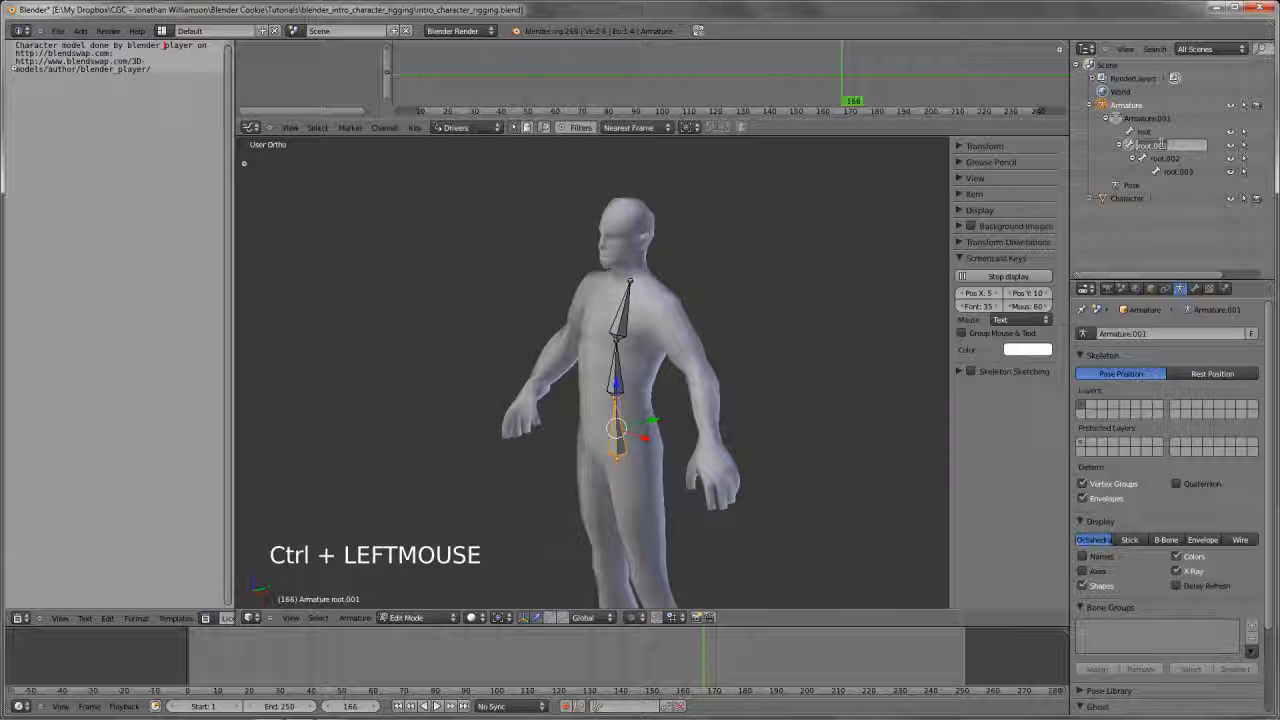
pyautogui.write('hips')
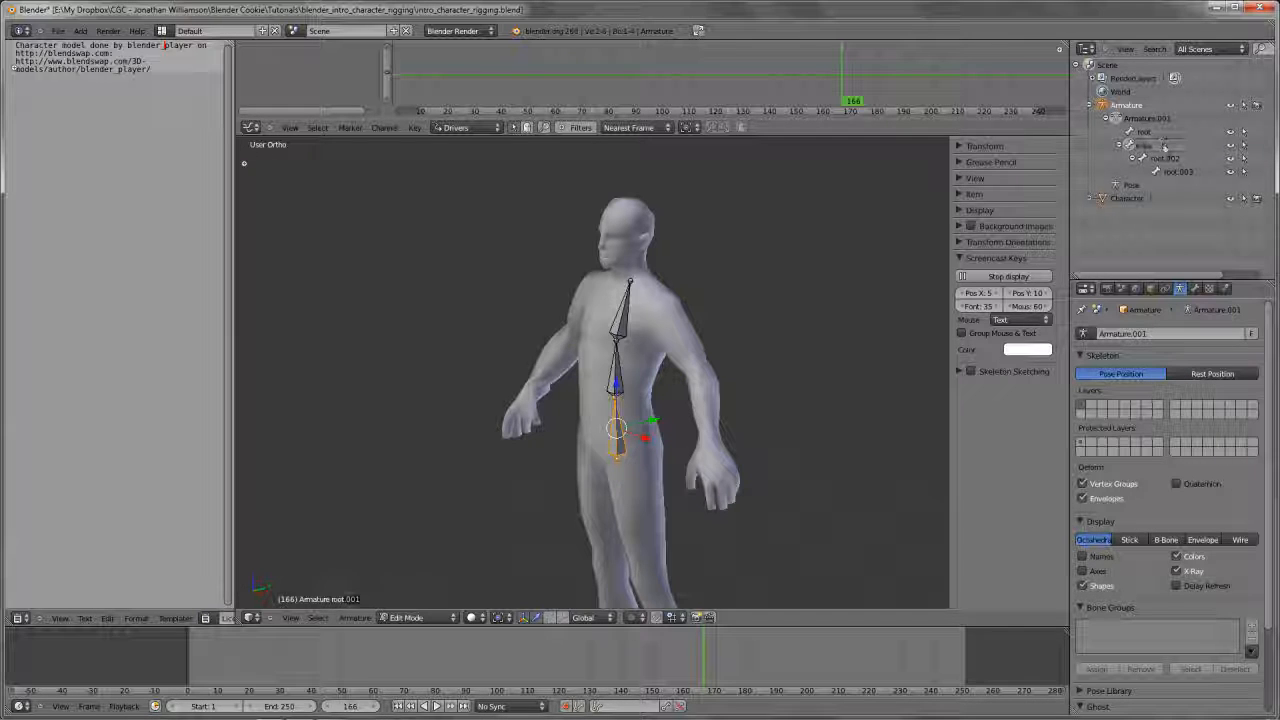
pyautogui.press('Return')
pyautogui.keyDown('ctrl'); pyautogui.click(1166, 158); pyautogui.keyUp('ctrl')
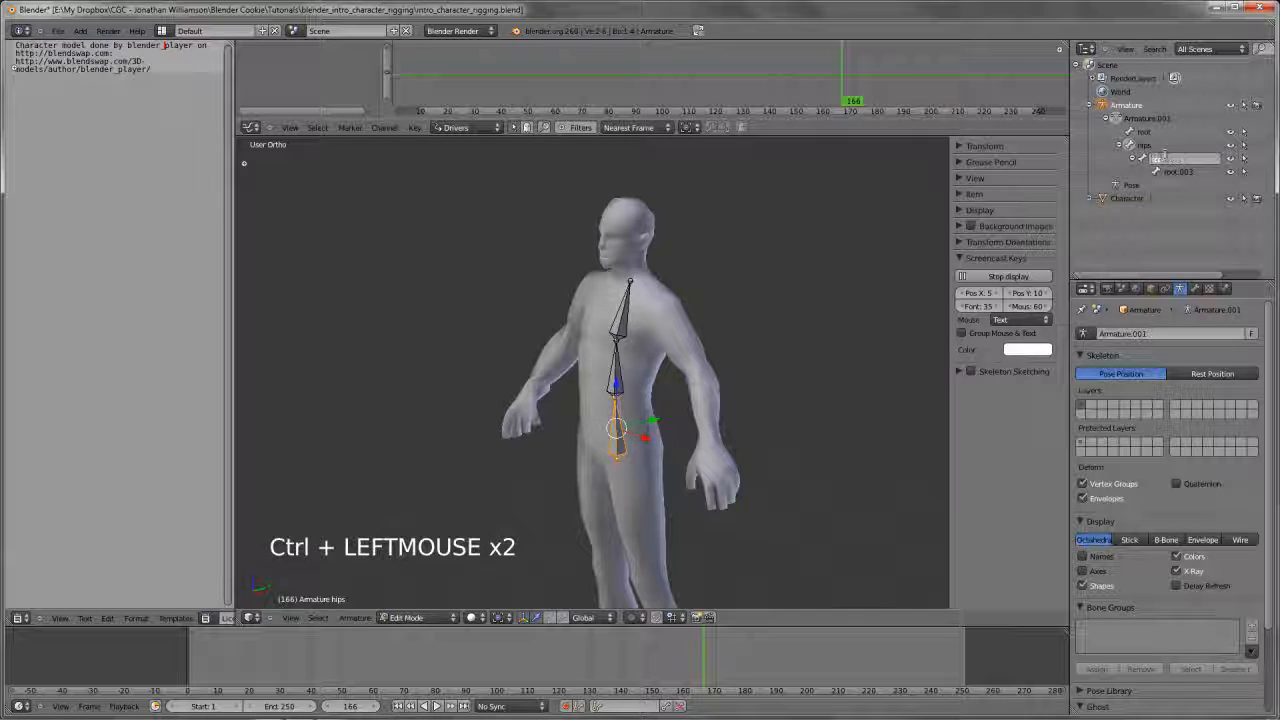
pyautogui.write('spine.01')
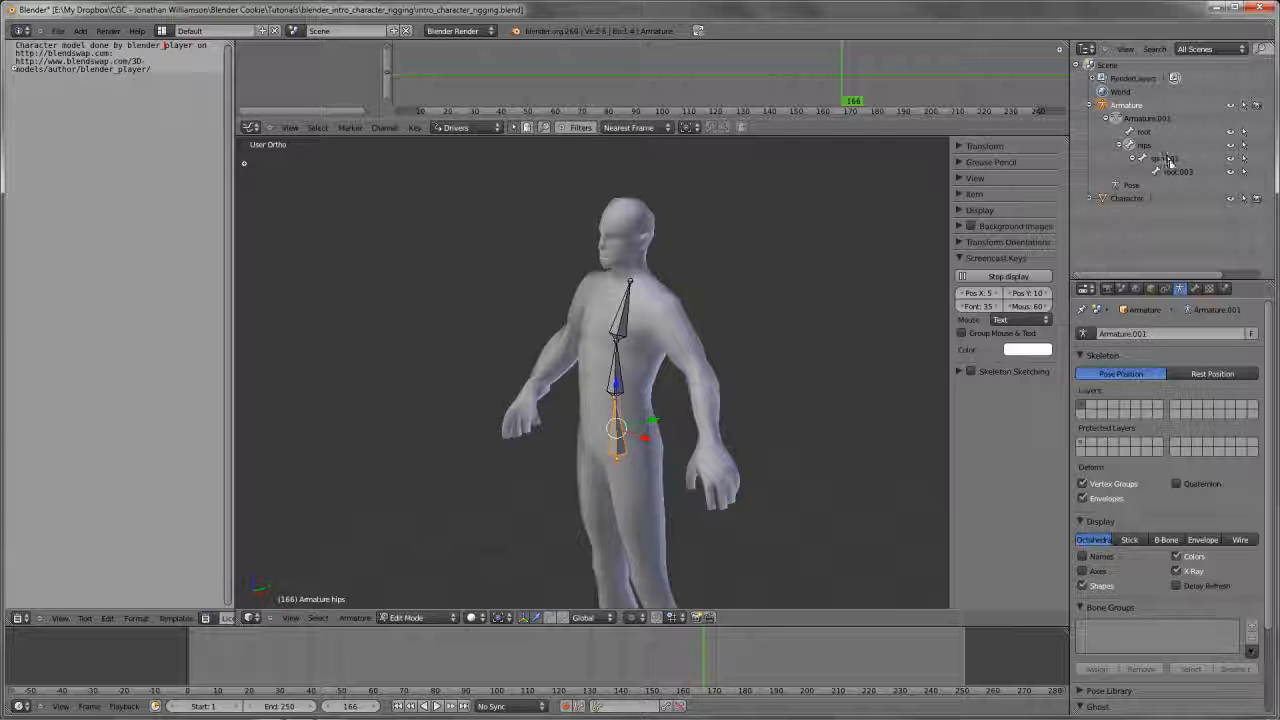
pyautogui.press('Return')
pyautogui.keyDown('ctrl'); pyautogui.click(1178, 172); pyautogui.keyUp('ctrl')
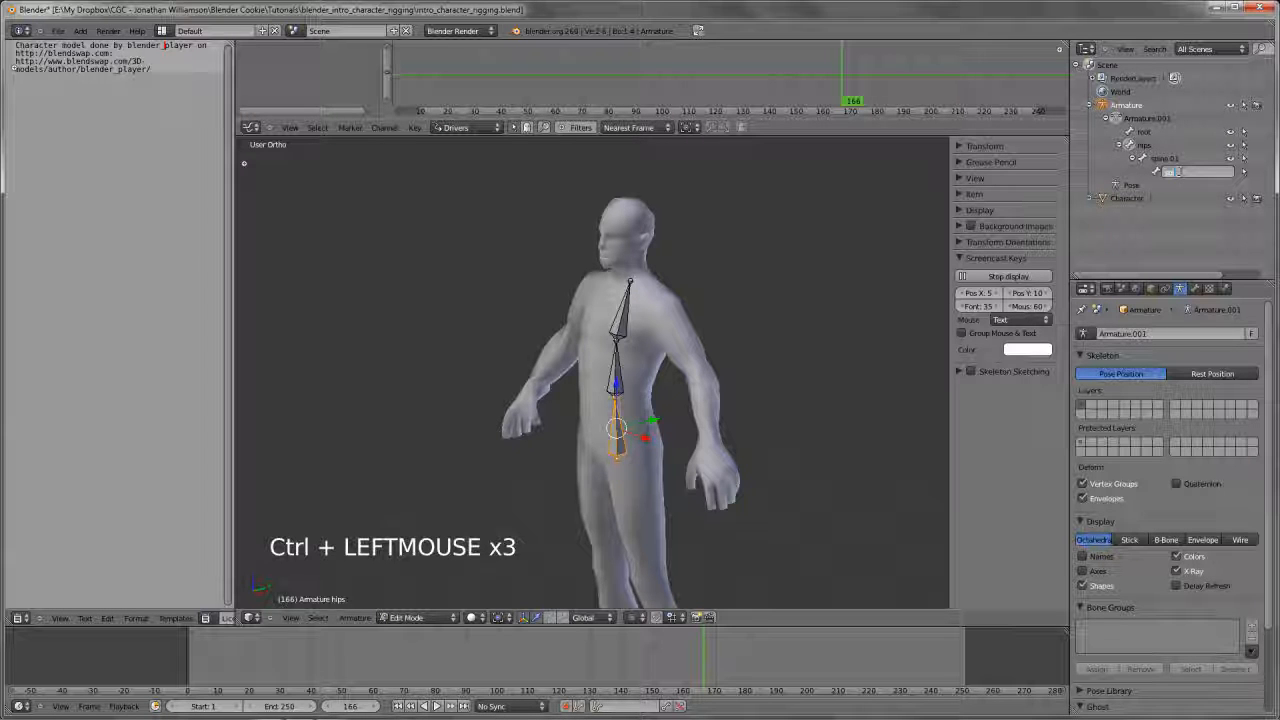
pyautogui.write('spine.02')
pyautogui.press('Return')
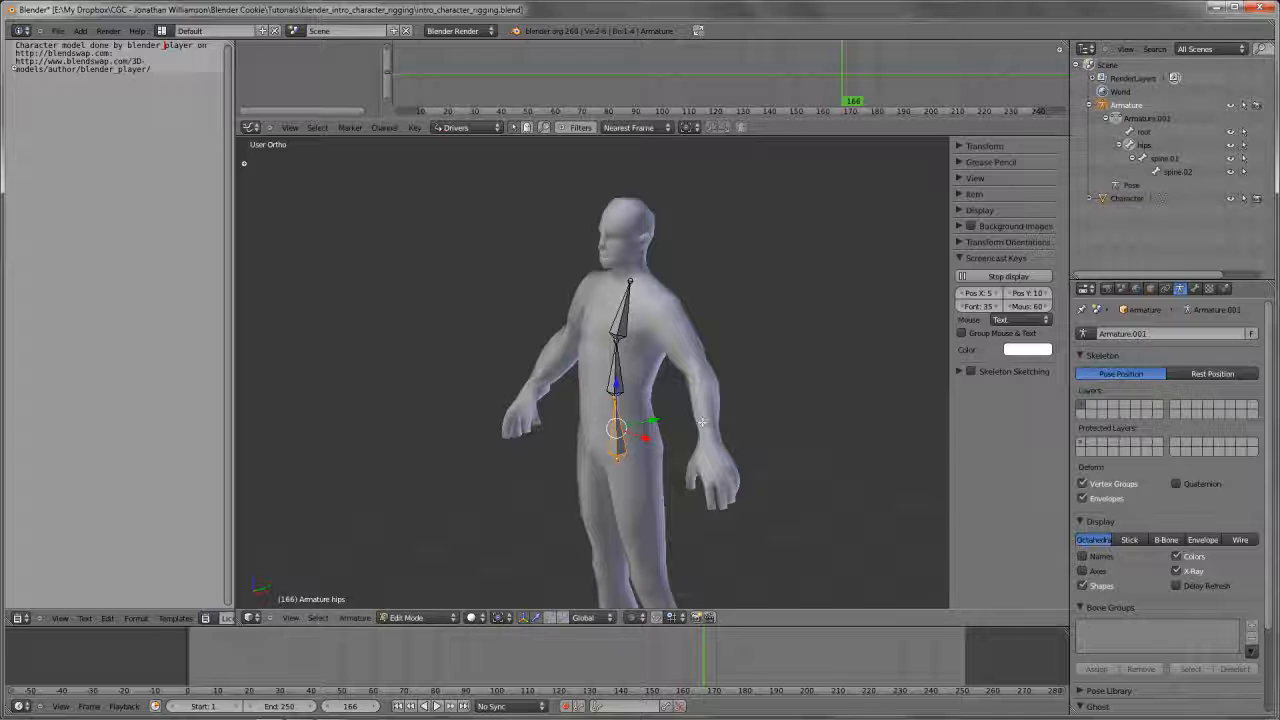
# Examine how the hips and spine bones sit inside the character from the front and at an angle
pyautogui.rightClick(622, 376)
pyautogui.rightClick(618, 428)
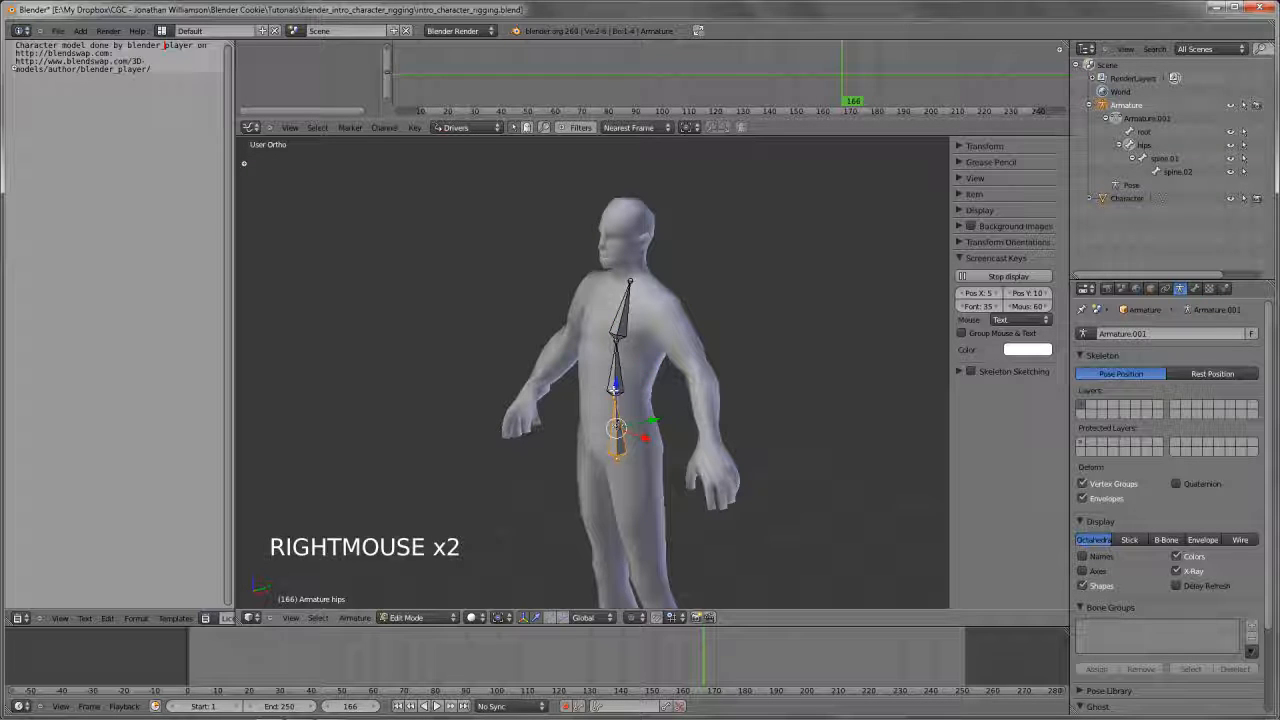
pyautogui.rightClick(622, 322)
pyautogui.scroll(2, 622, 330)
pyautogui.press('KP_1')
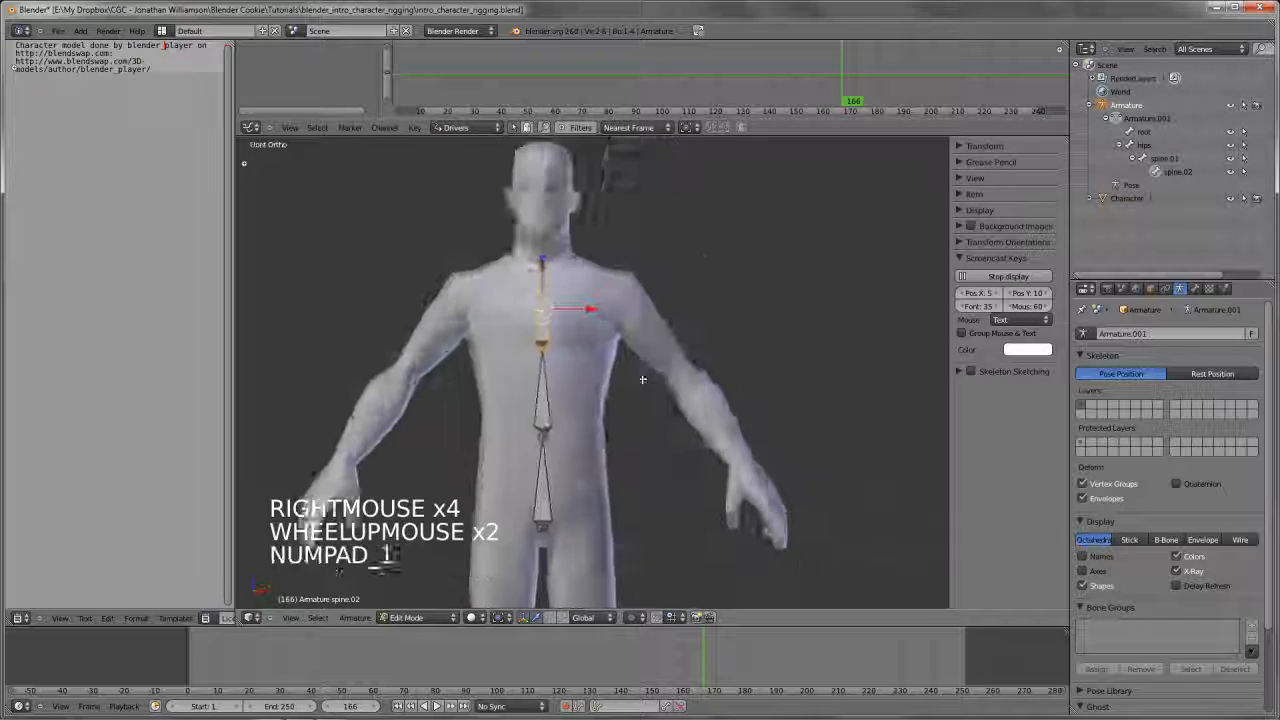
pyautogui.scroll(-2, 600, 390)
pyautogui.press('a')
pyautogui.scroll(2, 595, 406)
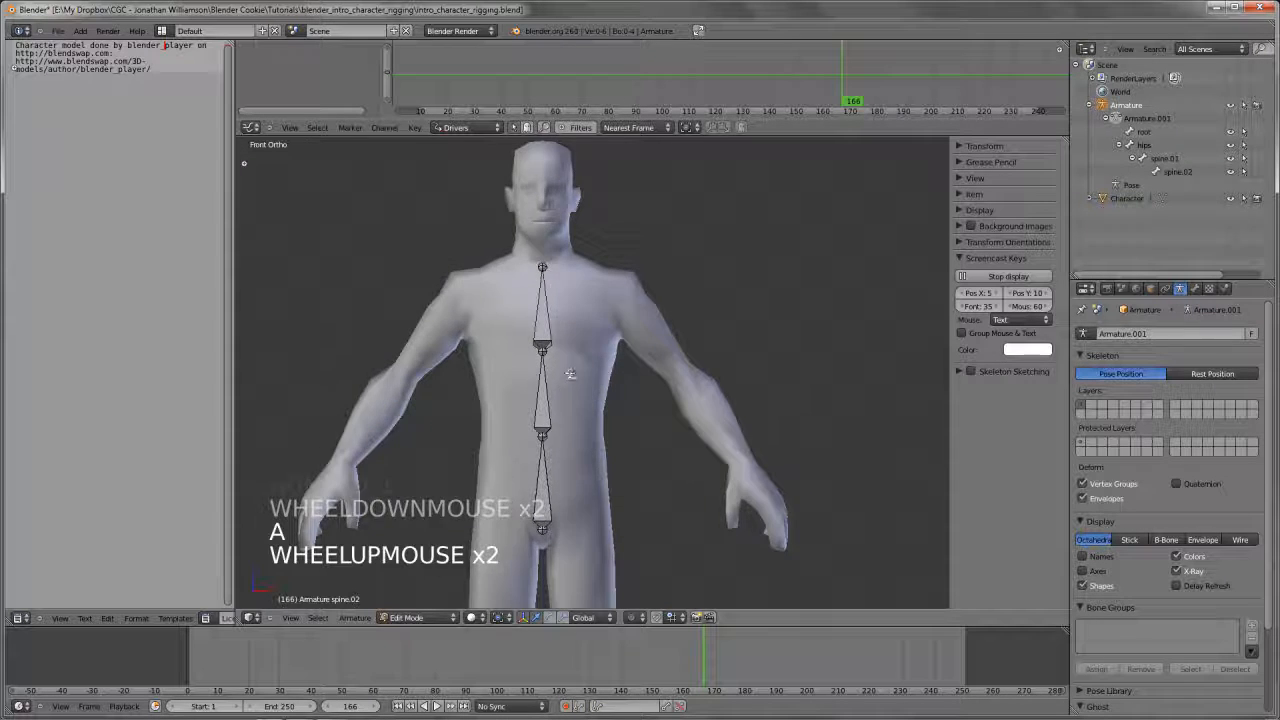
pyautogui.scroll(-4, 595, 406)
pyautogui.moveTo(600, 402); pyautogui.dragTo(664, 398, button='middle')
# In side view, extrude a neck bone from the tip of spine.02 up and slightly forward to the base of the skull
pyautogui.rightClick(560, 318)
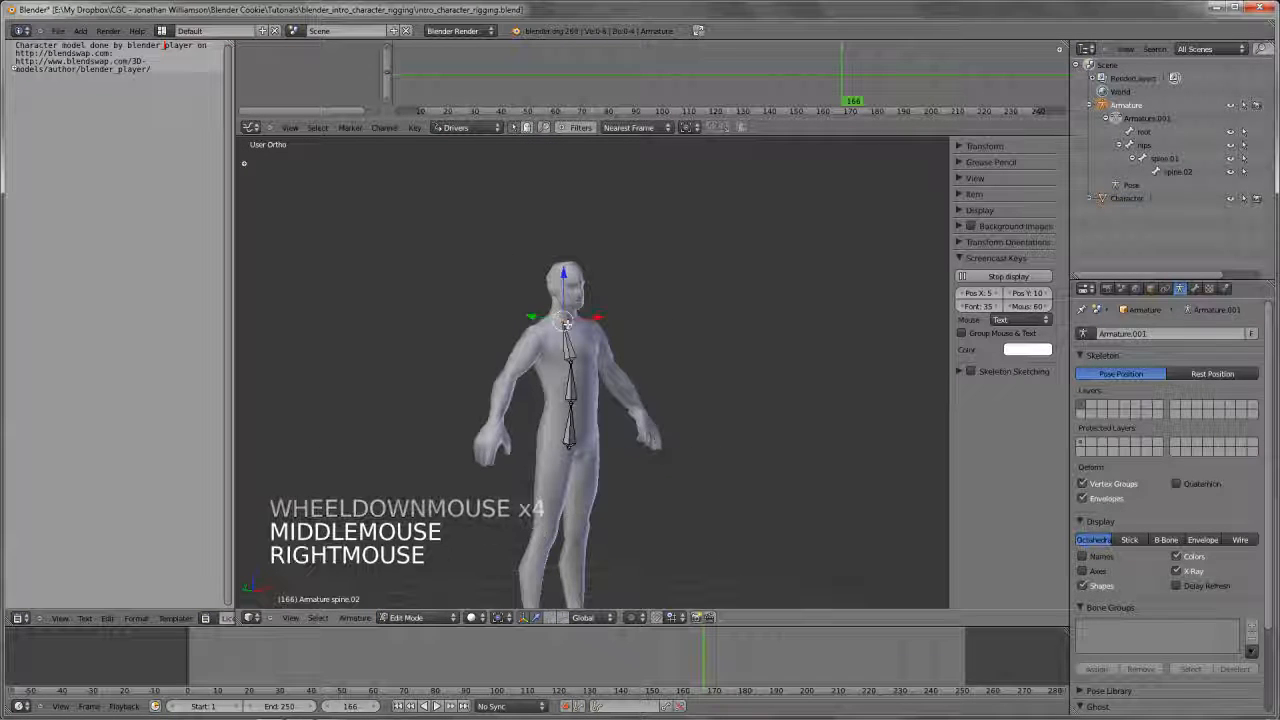
pyautogui.scroll(2, 562, 318)
pyautogui.press('KP_3')
pyautogui.scroll(2, 736, 358)
pyautogui.keyDown('shift'); pyautogui.moveTo(736, 358); pyautogui.dragTo(700, 400, button='middle'); pyautogui.keyUp('shift')
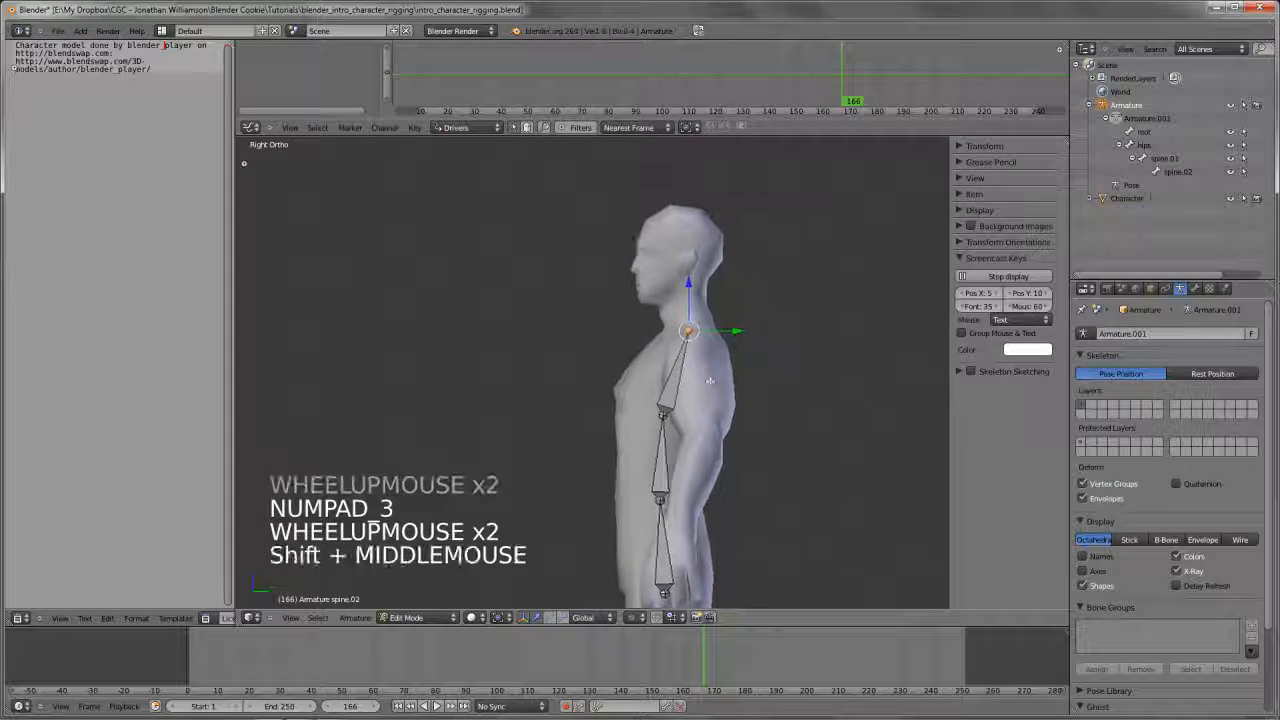
pyautogui.scroll(4, 749, 383)
pyautogui.press('e')
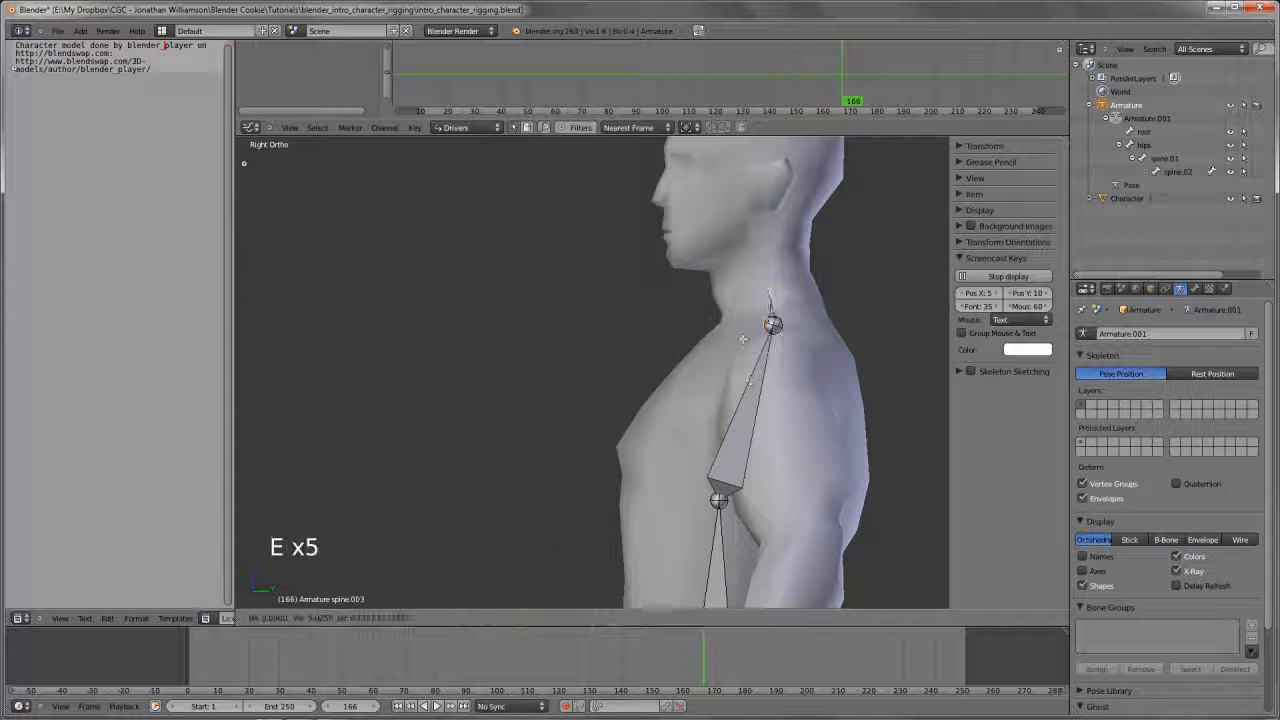
pyautogui.click(735, 301)
# Extrude a head bone straight up along Z from the neck bone's tip to the top of the head
pyautogui.keyDown('shift'); pyautogui.moveTo(735, 303); pyautogui.dragTo(709, 422, button='middle'); pyautogui.keyUp('shift')
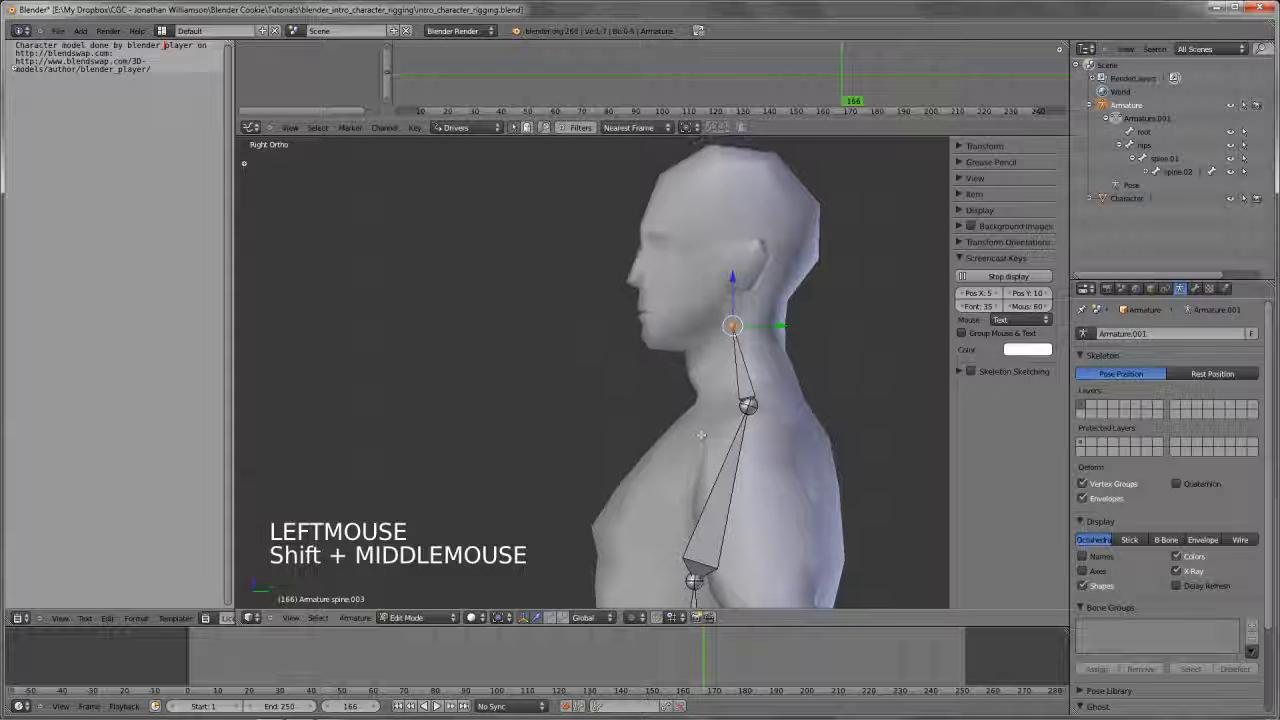
pyautogui.press('e')
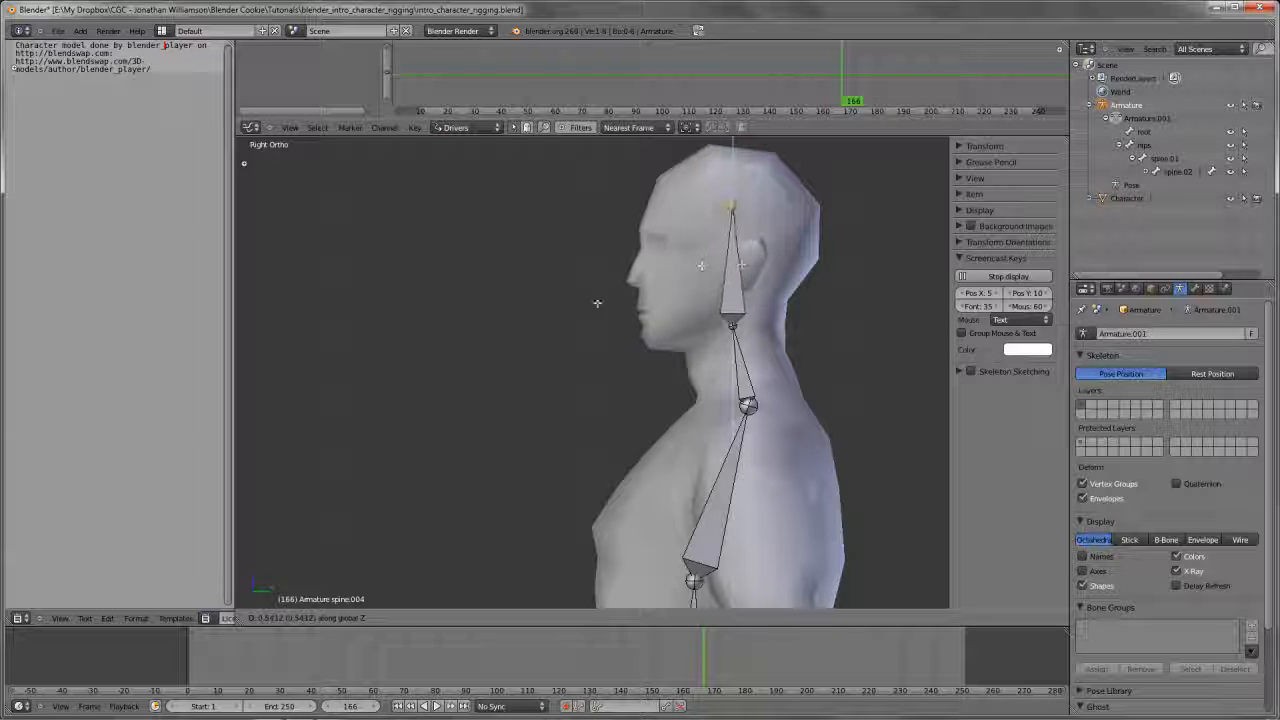
pyautogui.click(758, 252)
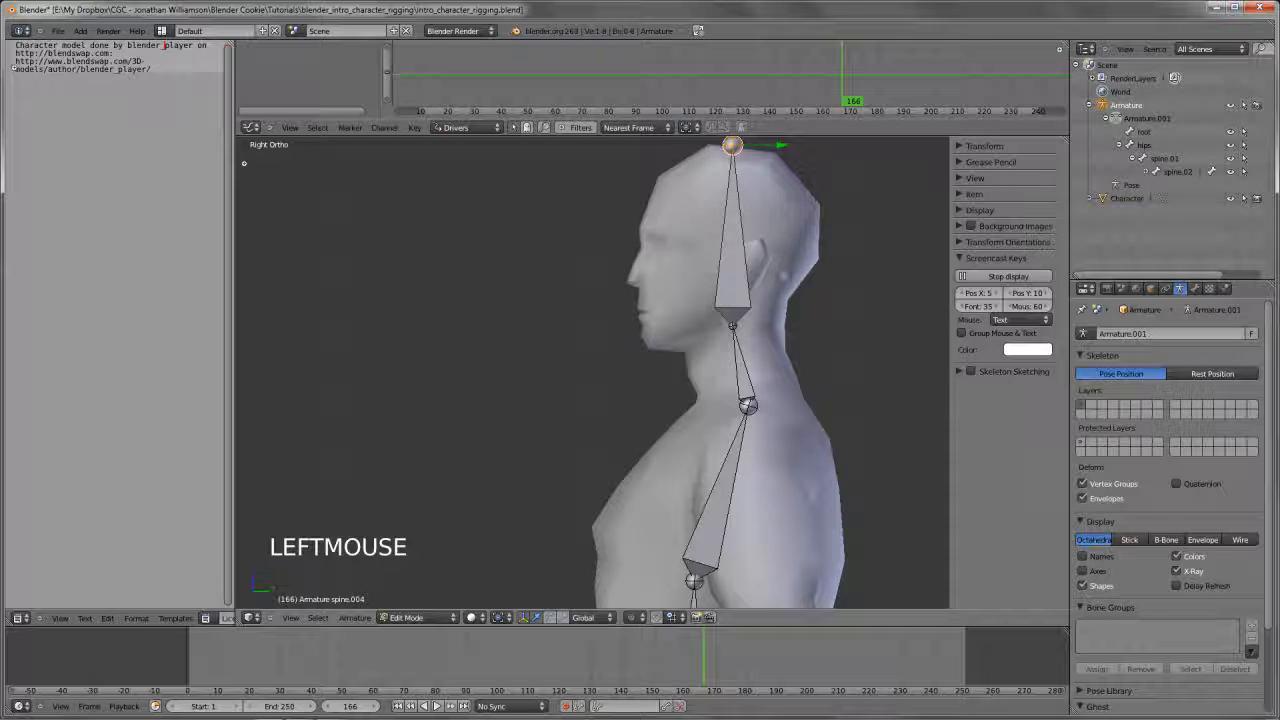
# Rename the bone above spine.02 to neck and the bone above that to head
pyautogui.keyDown('shift'); pyautogui.moveTo(740, 300); pyautogui.dragTo(607, 331, button='middle'); pyautogui.keyUp('shift')
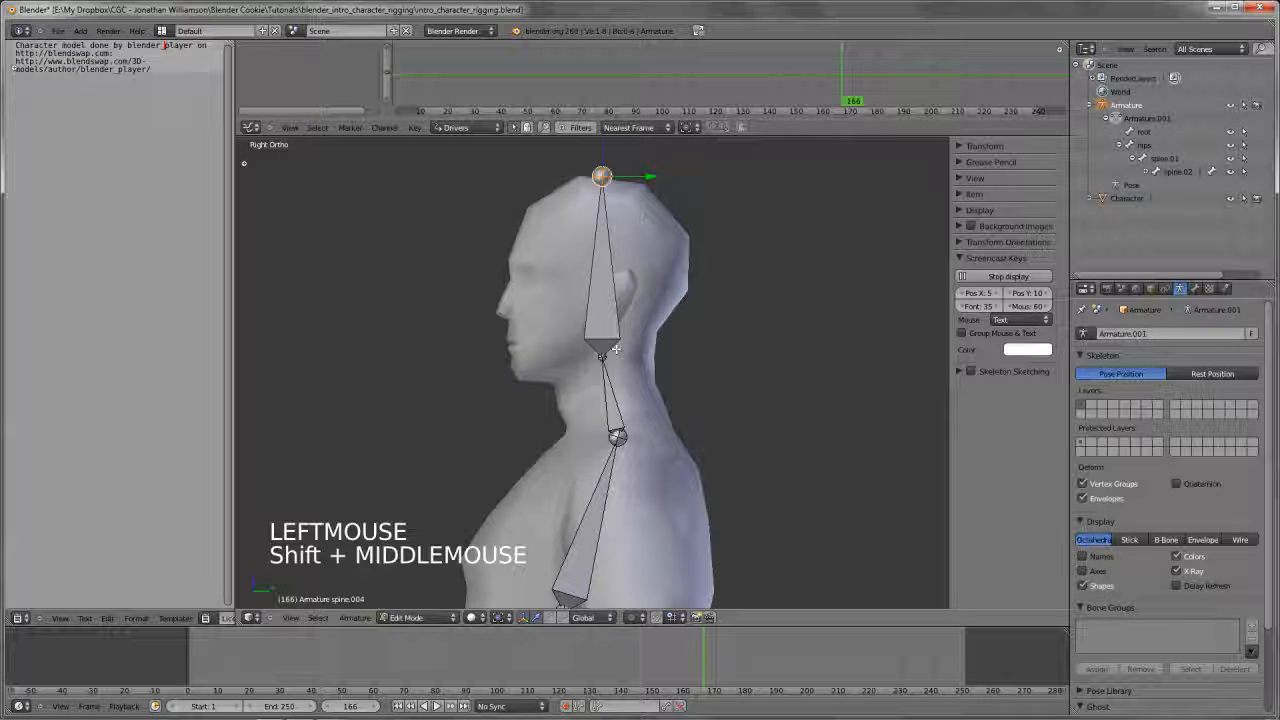
pyautogui.click(1149, 172)
pyautogui.keyDown('ctrl'); pyautogui.click(1192, 185); pyautogui.keyUp('ctrl')
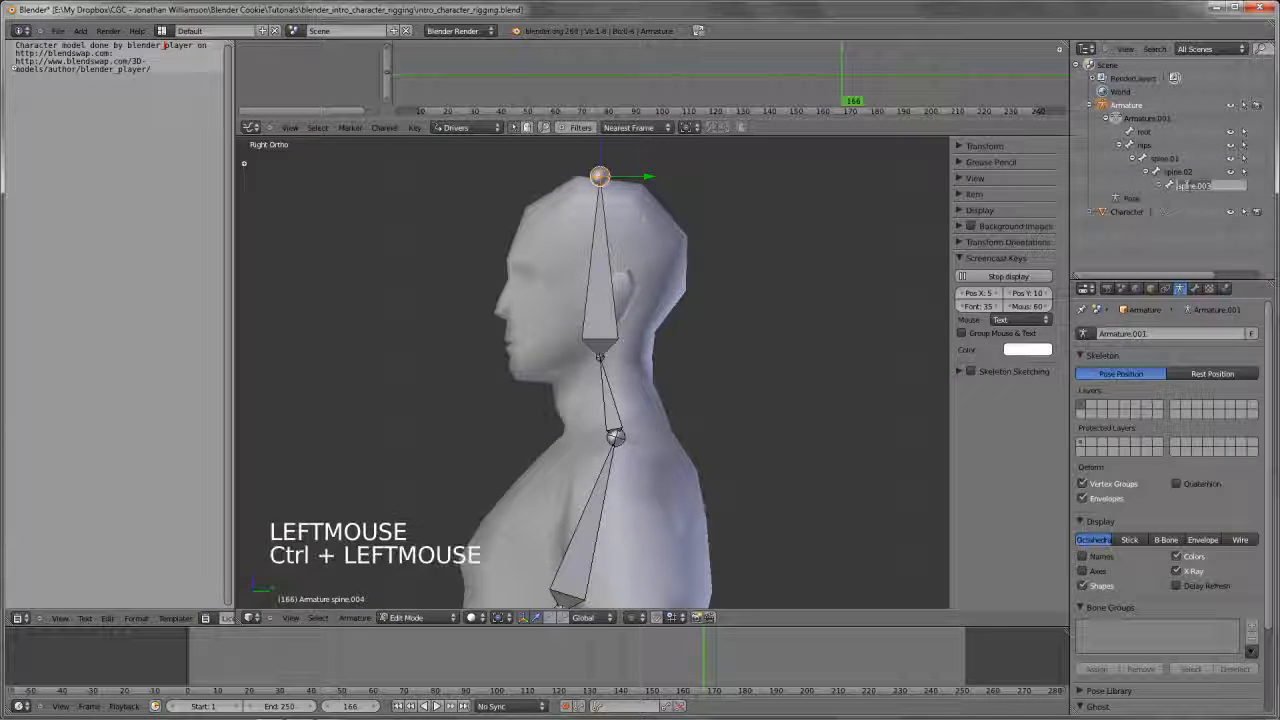
pyautogui.press('Return')
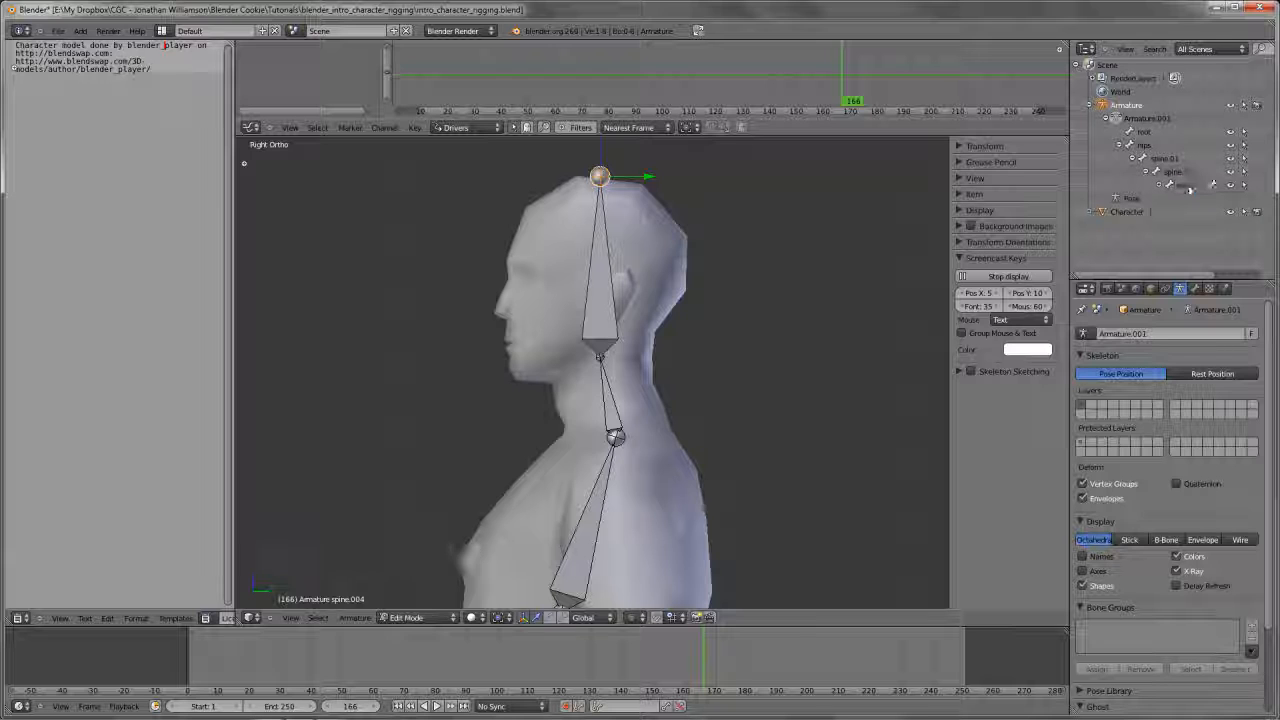
pyautogui.click(1161, 186)
pyautogui.keyDown('ctrl'); pyautogui.click(1200, 199); pyautogui.keyUp('ctrl')
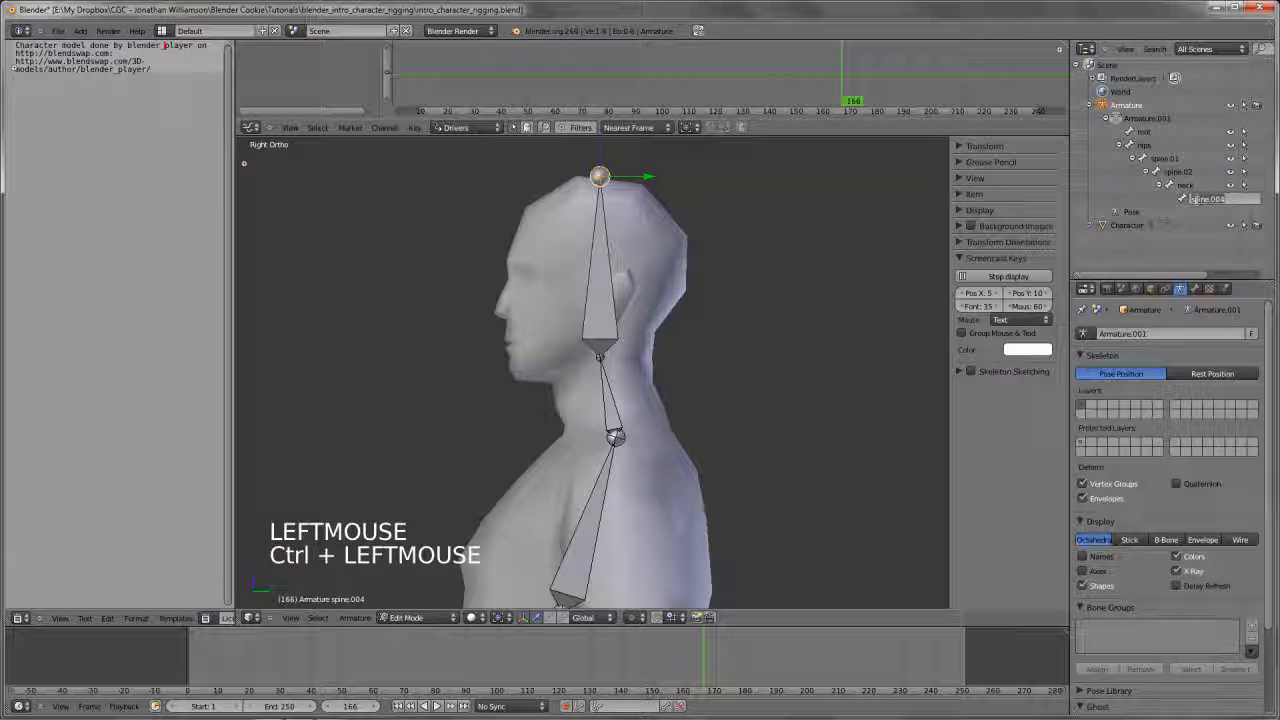
pyautogui.press('Return')
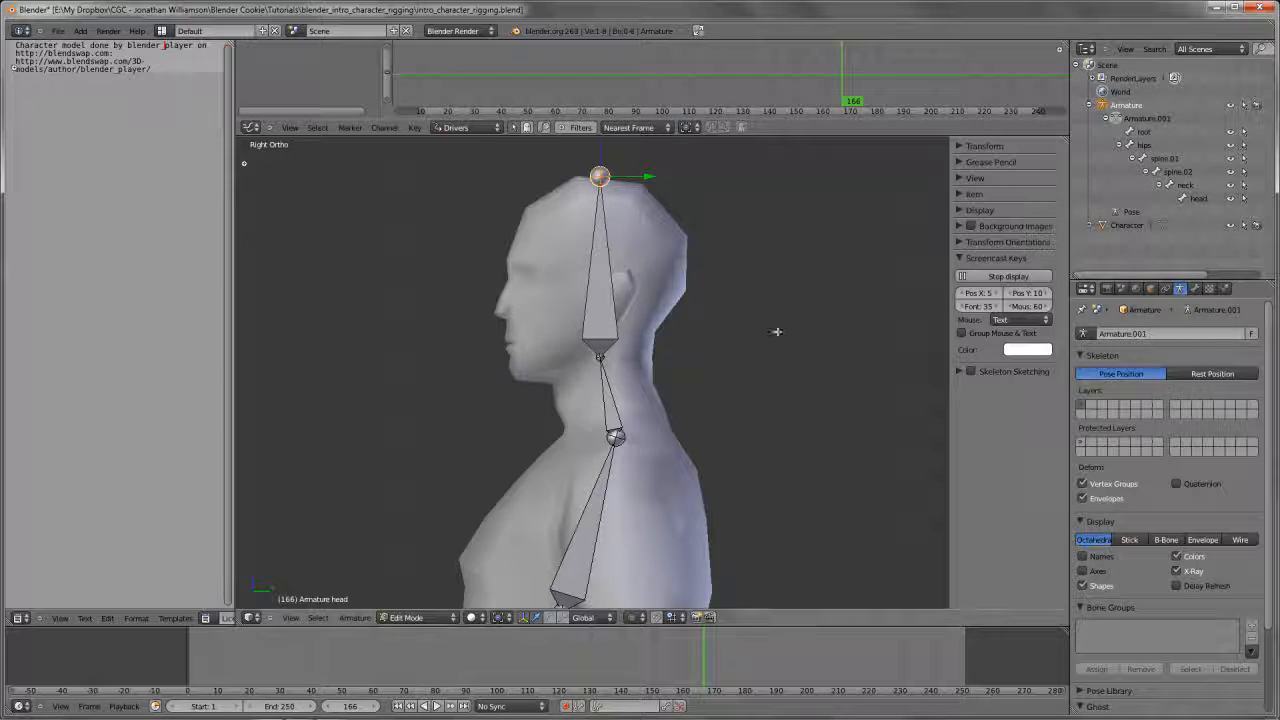
# Deselect all bones and look over the chain from hips to head at an angle
pyautogui.scroll(-4, 777, 329)
pyautogui.keyDown('shift'); pyautogui.moveTo(777, 329); pyautogui.dragTo(800, 417, button='middle'); pyautogui.keyUp('shift')
pyautogui.press('a')
pyautogui.scroll(-4, 760, 340)
pyautogui.press('a')
pyautogui.scroll(2, 687, 402)
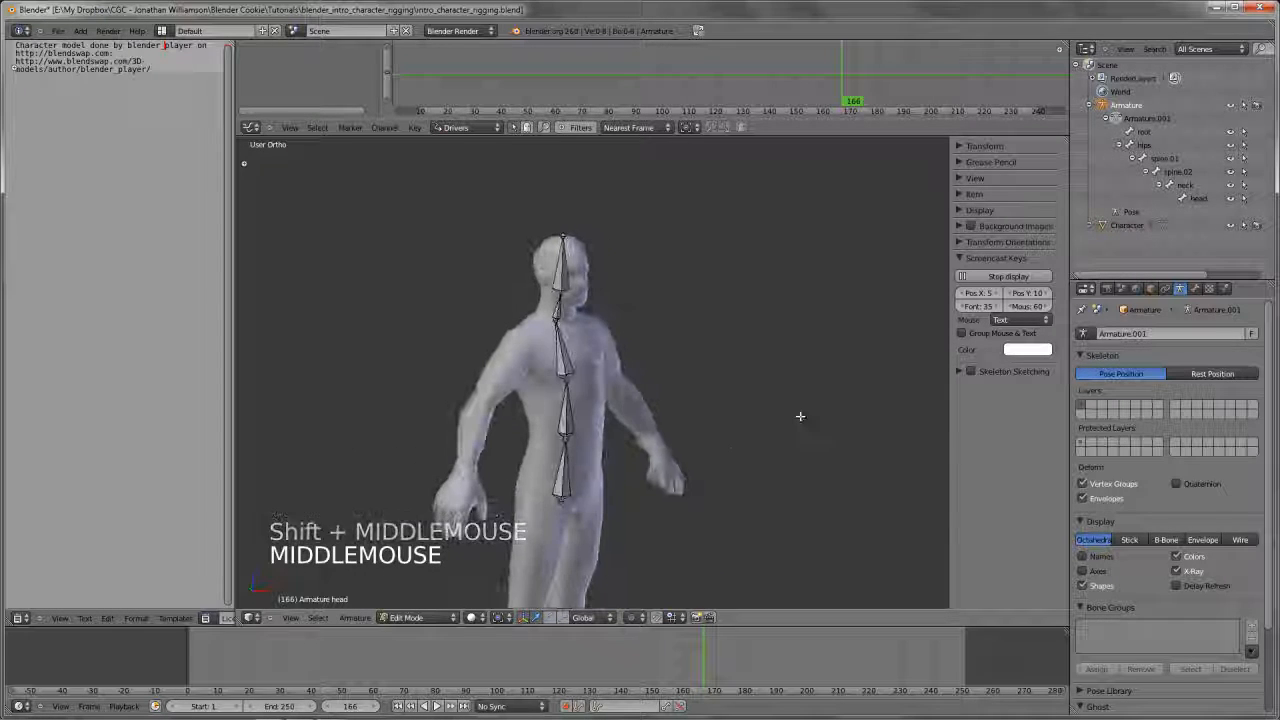
# Try moving the hips bone and the spine.02 bone in Edit Mode, cancelling each move
pyautogui.keyDown('shift'); pyautogui.moveTo(706, 437); pyautogui.dragTo(711, 343, button='middle'); pyautogui.keyUp('shift')
pyautogui.scroll(-3, 718, 410)
pyautogui.rightClick(589, 335)
pyautogui.press('g')
pyautogui.press('g')
pyautogui.rightClick(616, 331)
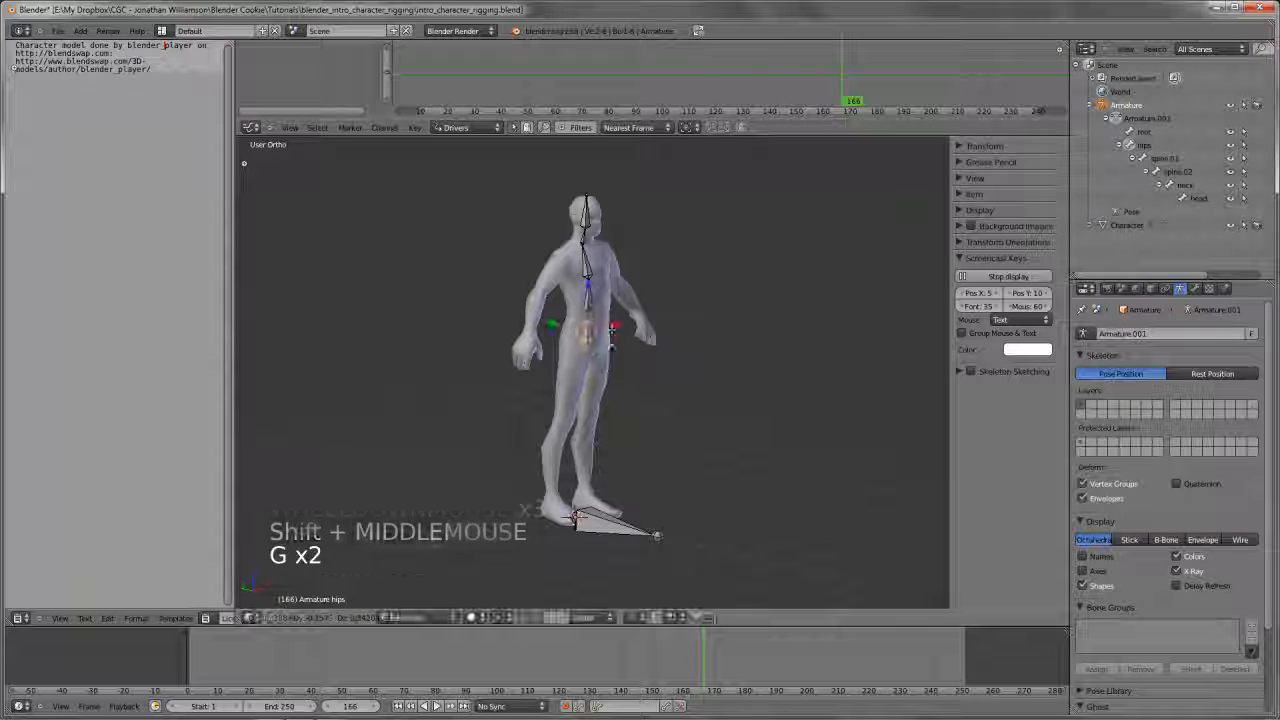
pyautogui.rightClick(588, 262)
pyautogui.press('g')
pyautogui.rightClick(604, 263)
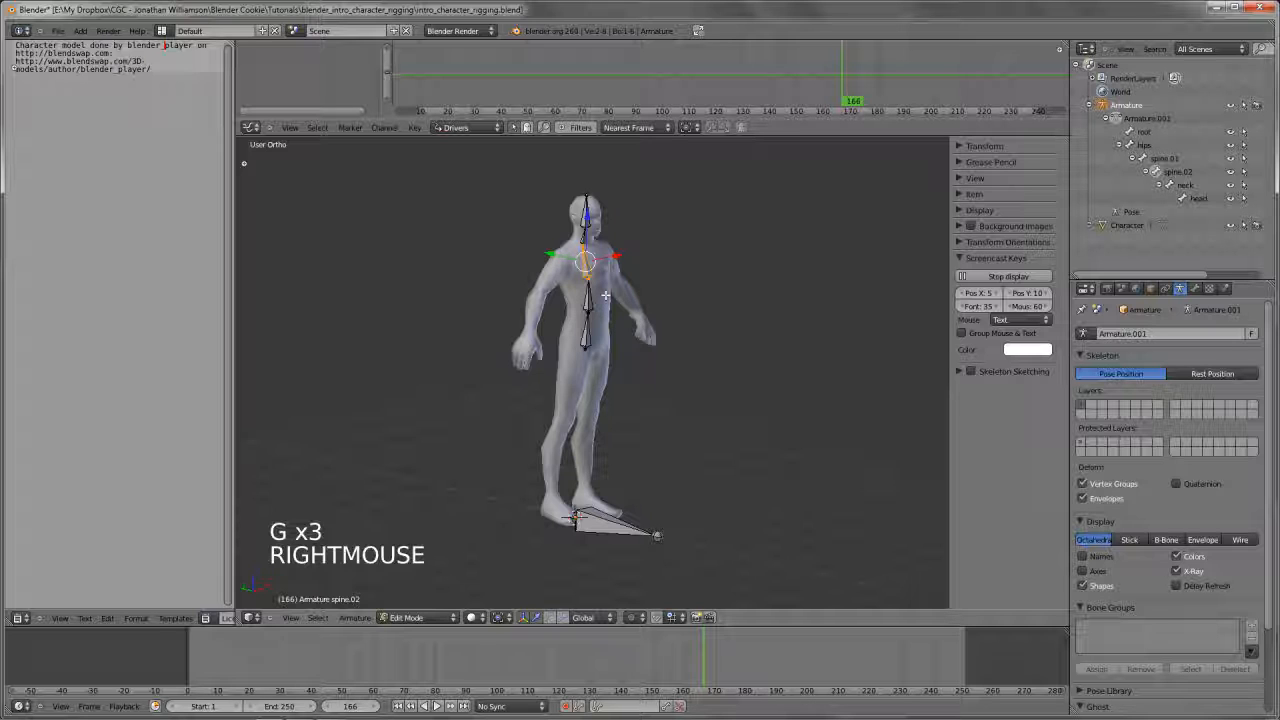
# Switch the armature to Pose Mode and view it from the front
pyautogui.keyDown('shift'); pyautogui.moveTo(605, 296); pyautogui.dragTo(598, 336, button='middle'); pyautogui.keyUp('shift')
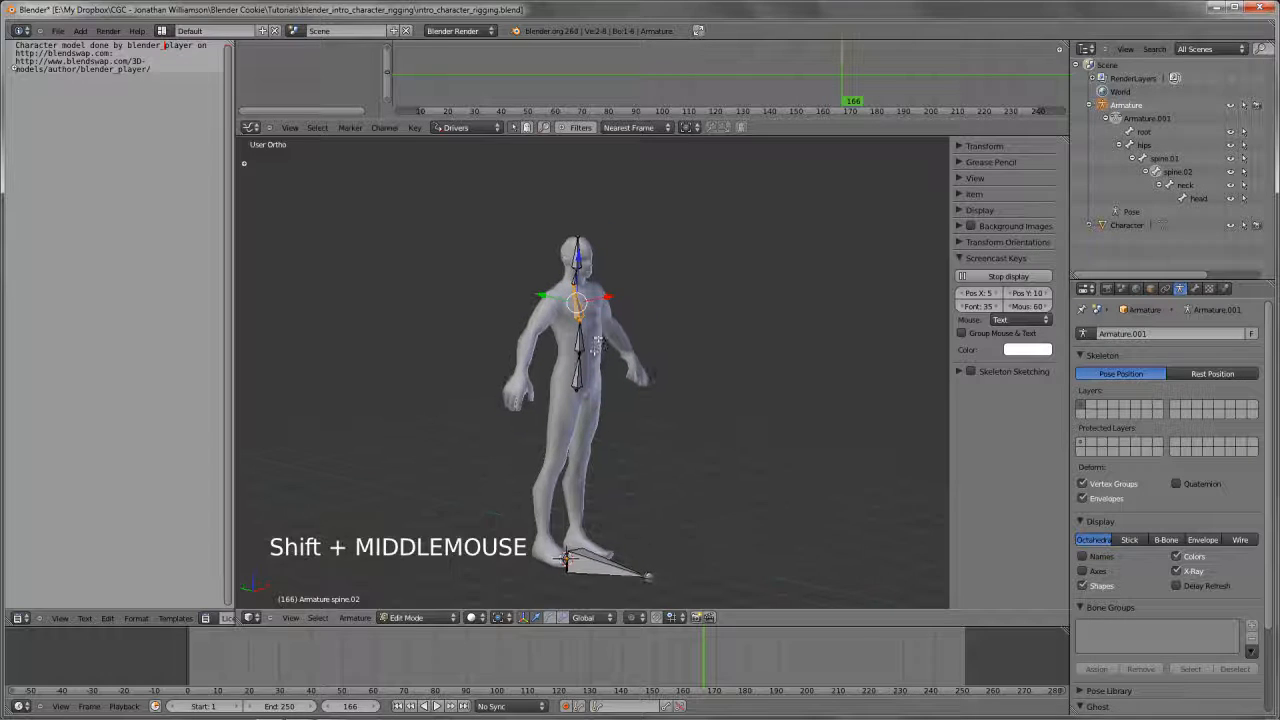
pyautogui.scroll(2, 598, 336)
pyautogui.hotkey('ctrl', 'Tab')
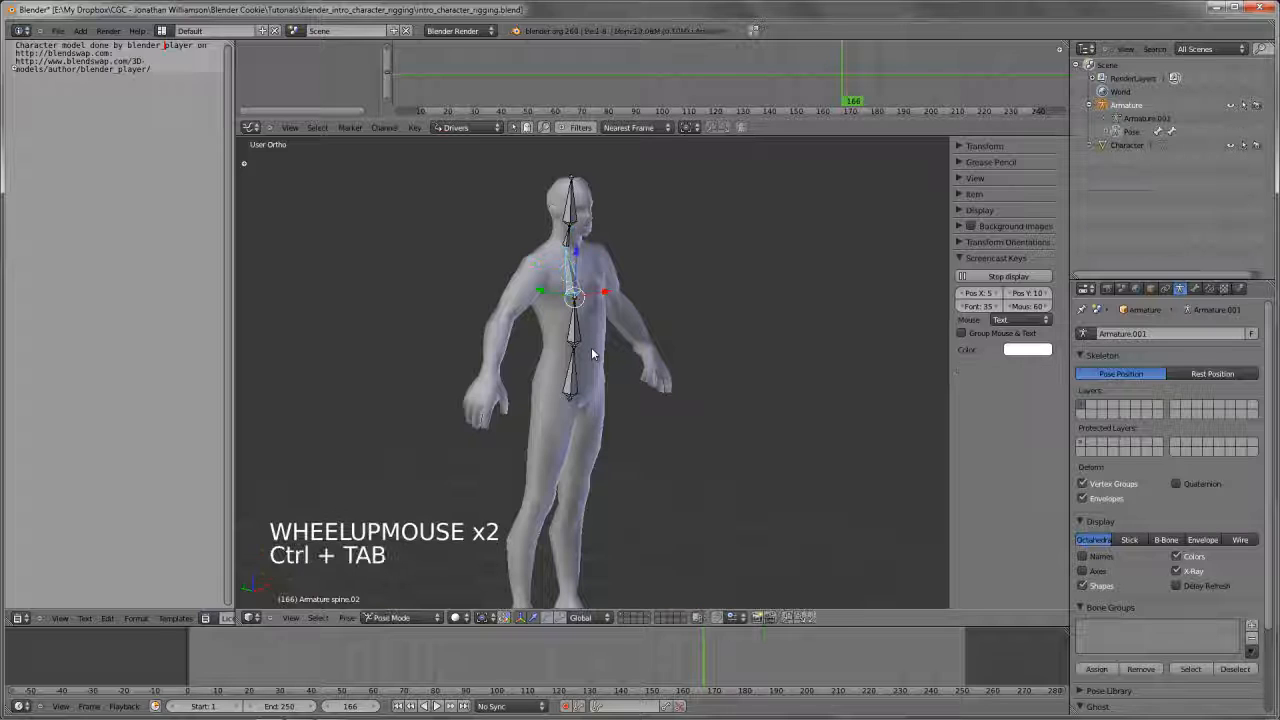
pyautogui.click(392, 617)
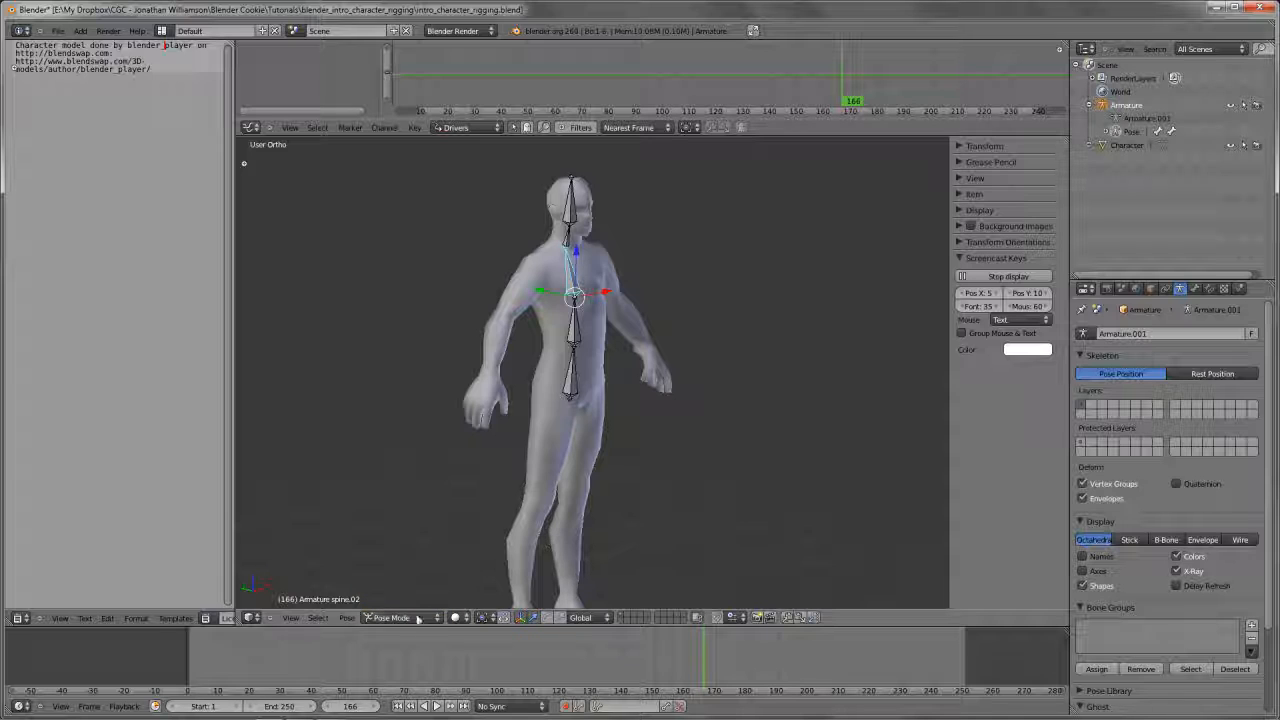
pyautogui.click(424, 617)
pyautogui.press('KP_1')
pyautogui.scroll(4, 633, 413)
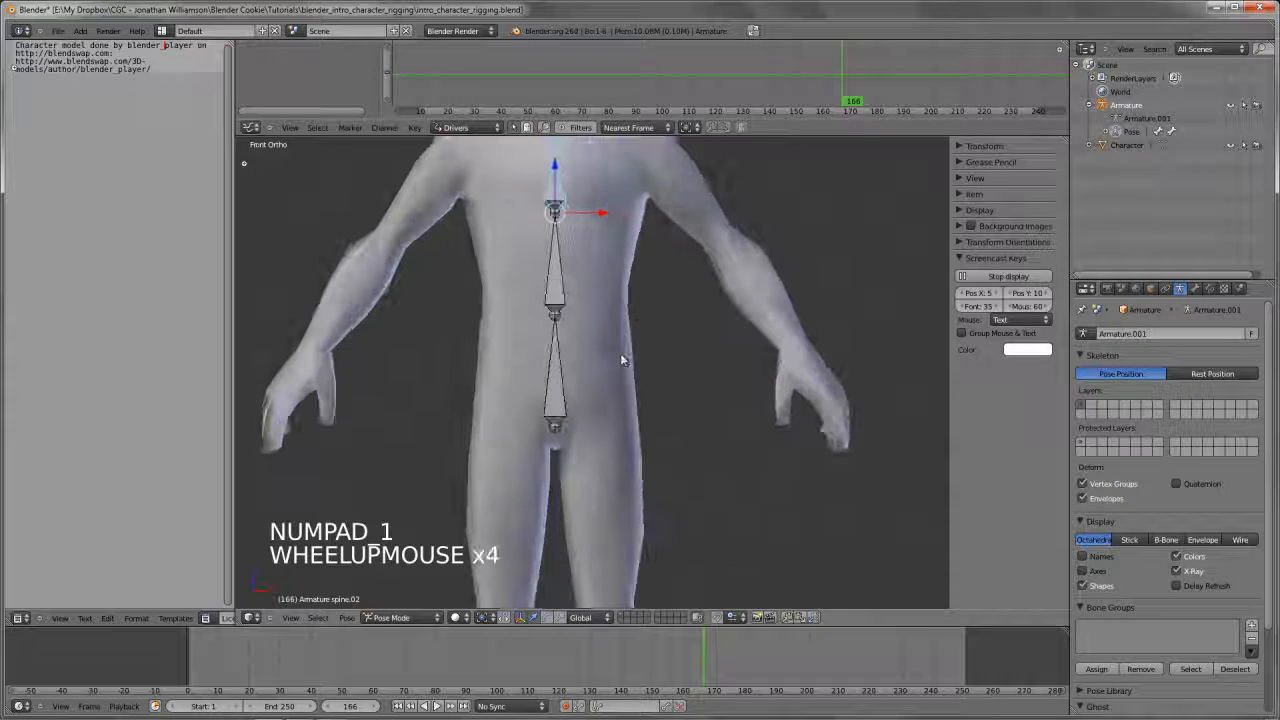
# Clear the bone selection and try rotating the hips bone on its own, cancelling the rotation
pyautogui.keyDown('shift'); pyautogui.moveTo(621, 360); pyautogui.dragTo(614, 461, button='middle'); pyautogui.keyUp('shift')
pyautogui.scroll(-1, 603, 443)
pyautogui.press('a')
pyautogui.rightClick(556, 455)
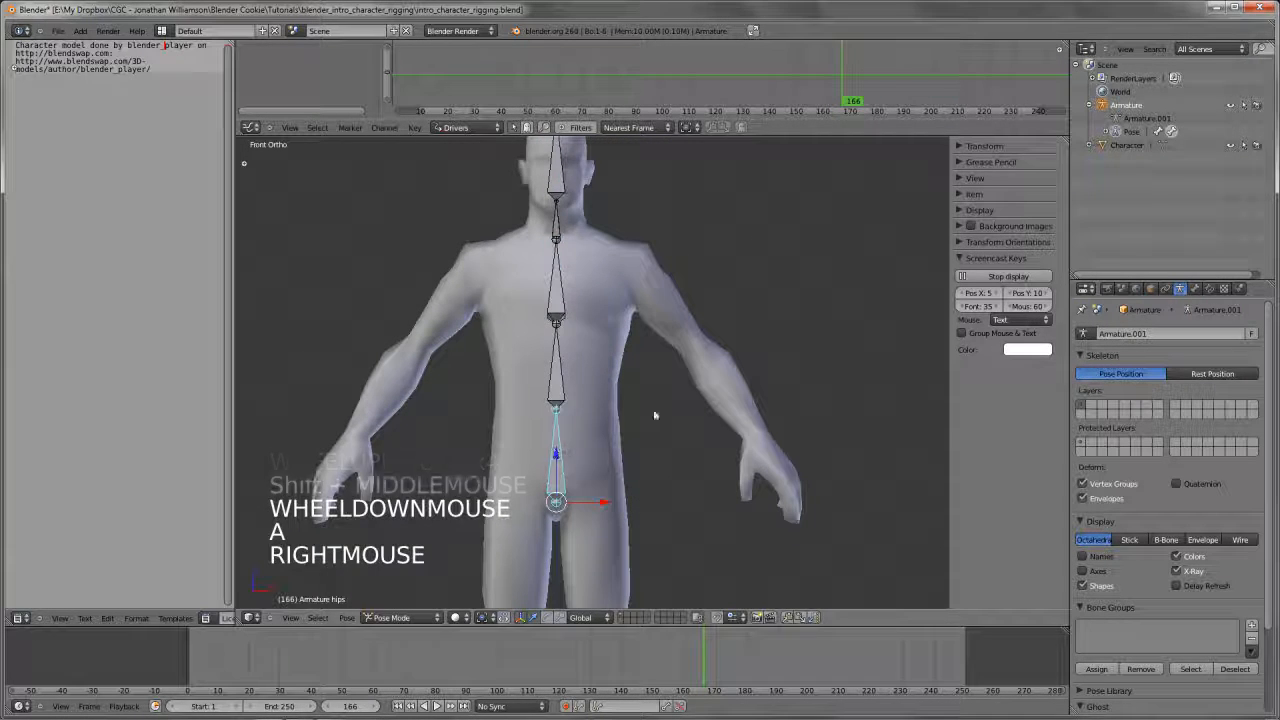
pyautogui.press('r')
pyautogui.press('r')
pyautogui.rightClick(972, 228)
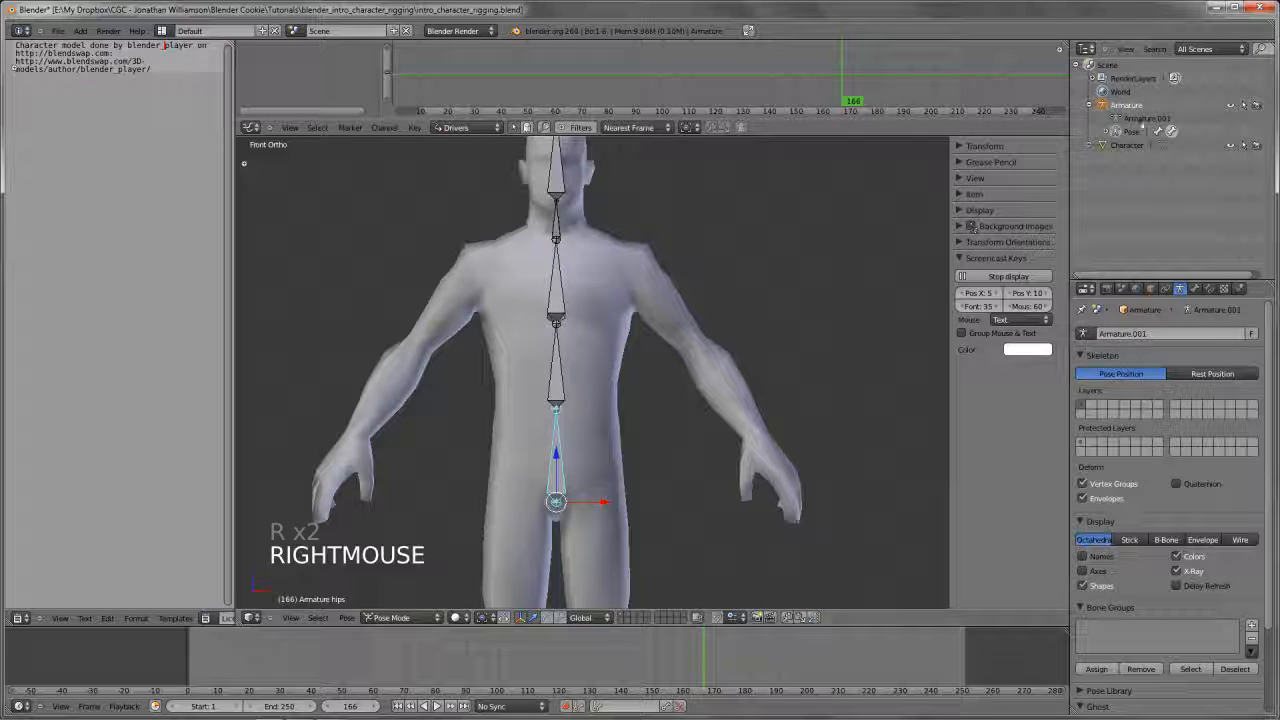
# Expand the armature's Pose hierarchy in the Outliner and repeat the trial rotation of the hips bone
pyautogui.click(1106, 131)
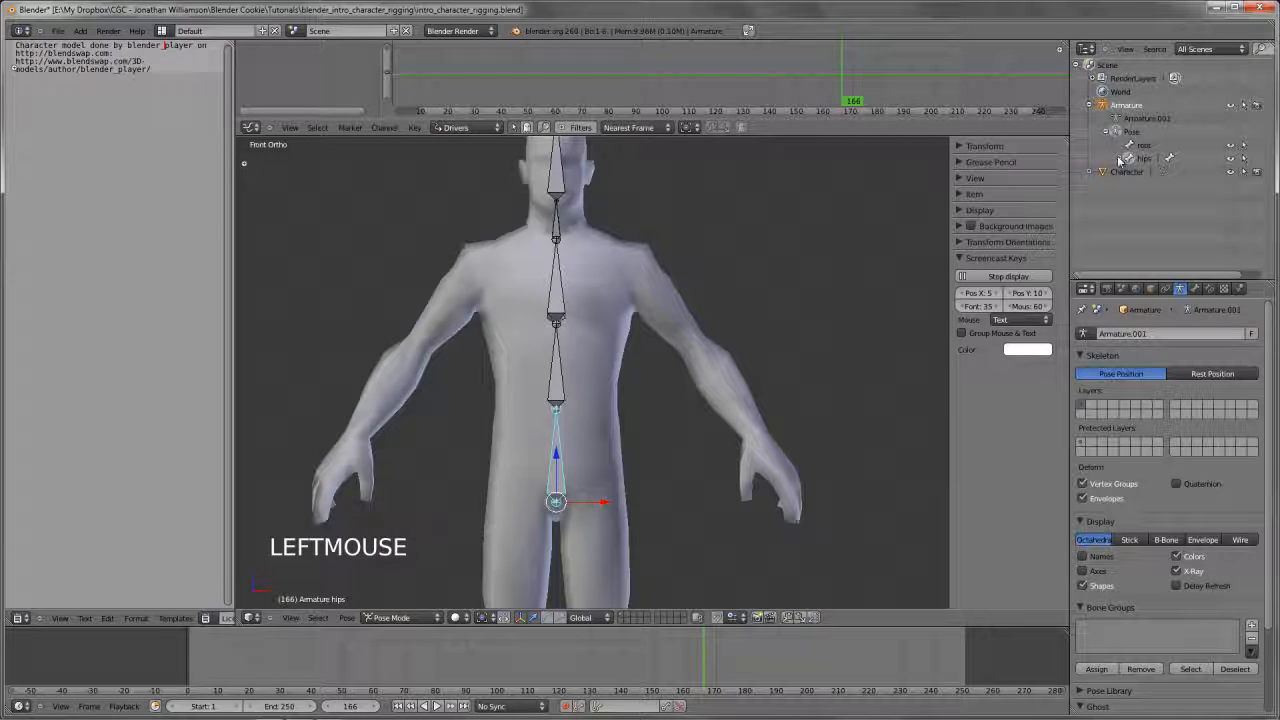
pyautogui.scroll(-2, 570, 330)
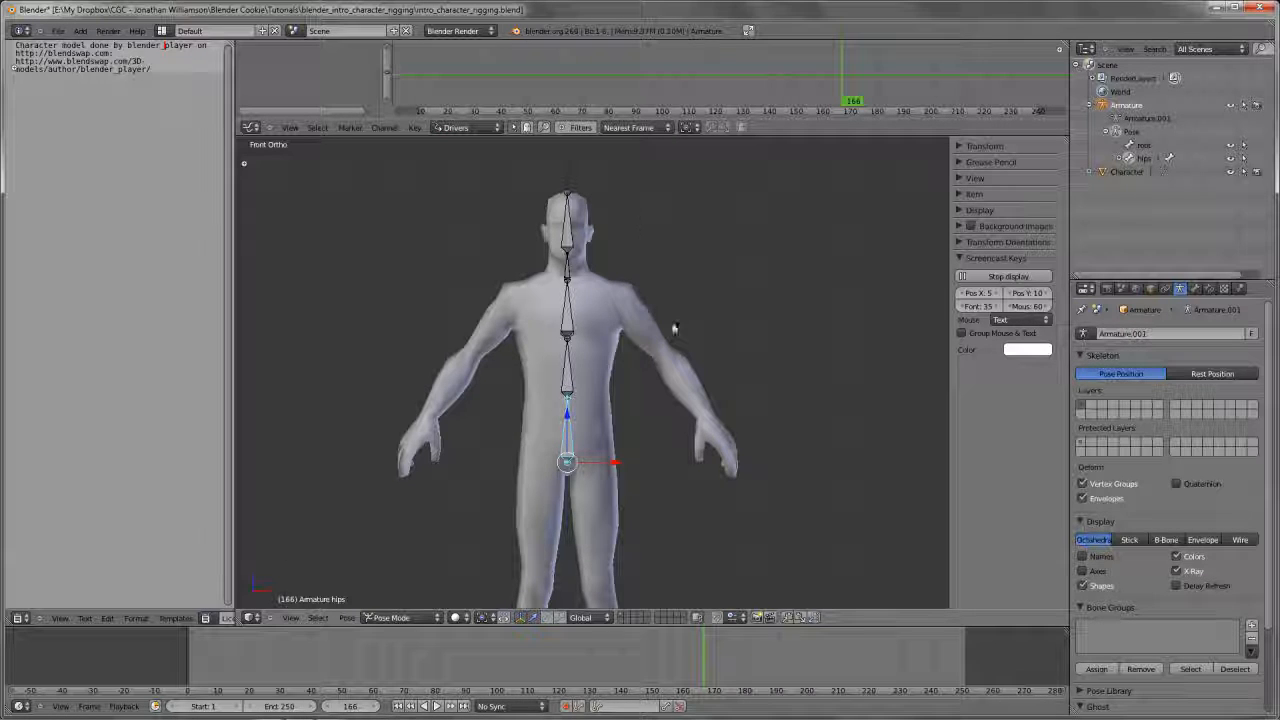
pyautogui.press('r')
pyautogui.rightClick(618, 388)
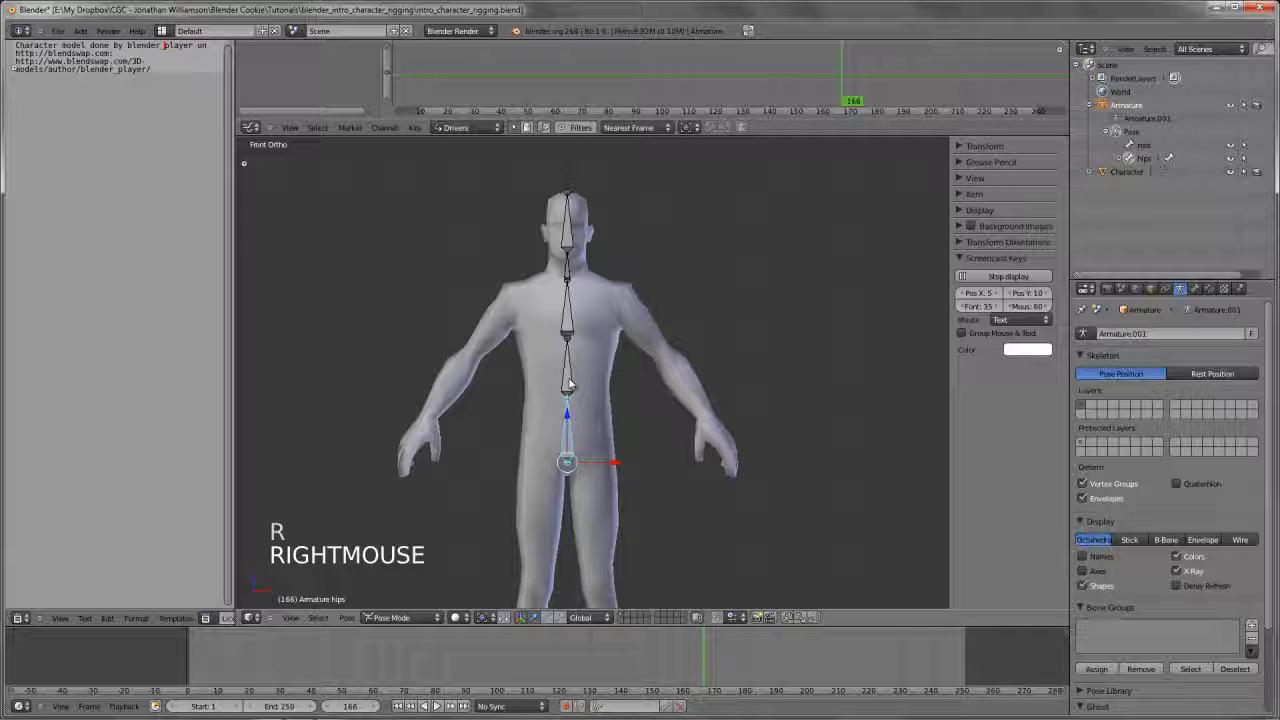
# Try rotating the spine.02 bone to swing the neck and head, then cancel and view the rig at an angle
pyautogui.rightClick(567, 315)
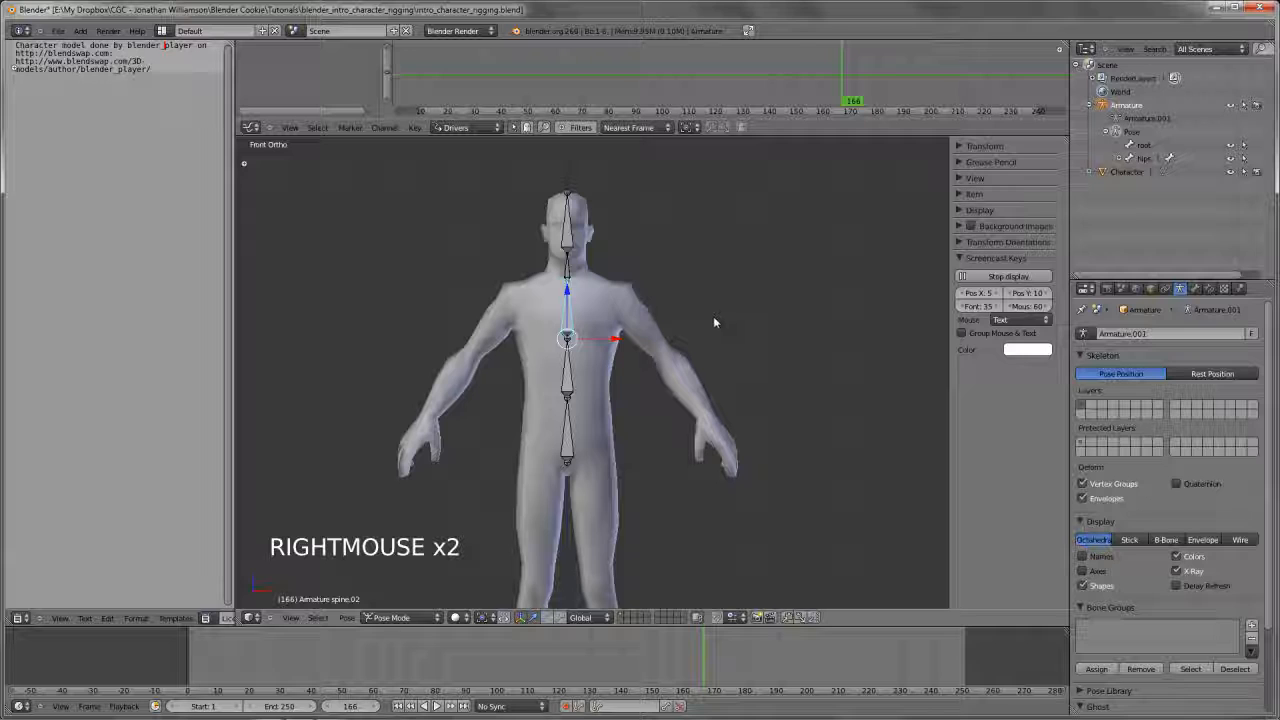
pyautogui.press('r')
pyautogui.press('r')
pyautogui.press('r')
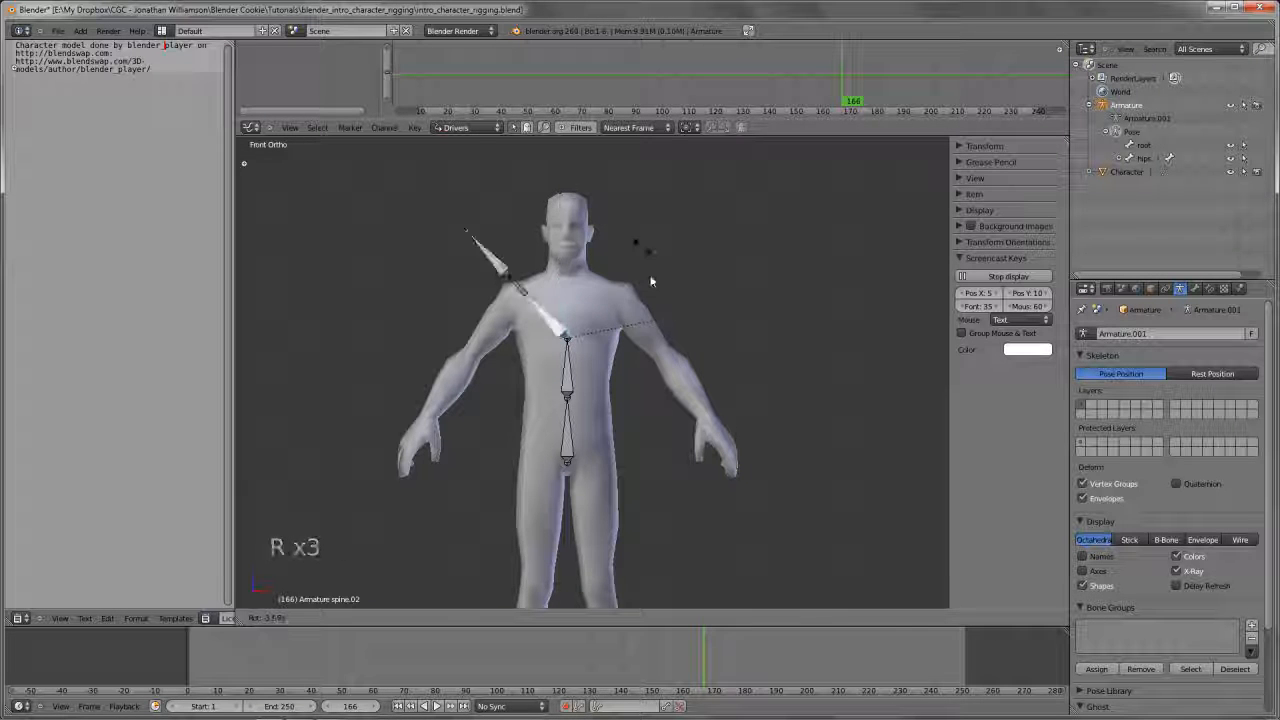
pyautogui.rightClick(634, 386)
pyautogui.scroll(-3, 620, 400)
pyautogui.scroll(4, 605, 425)
pyautogui.moveTo(600, 440); pyautogui.dragTo(595, 390, button='middle')
# Back in front view, reselect spine.02 from a cleared selection and repeat the trial rotation
pyautogui.press('KP_1')
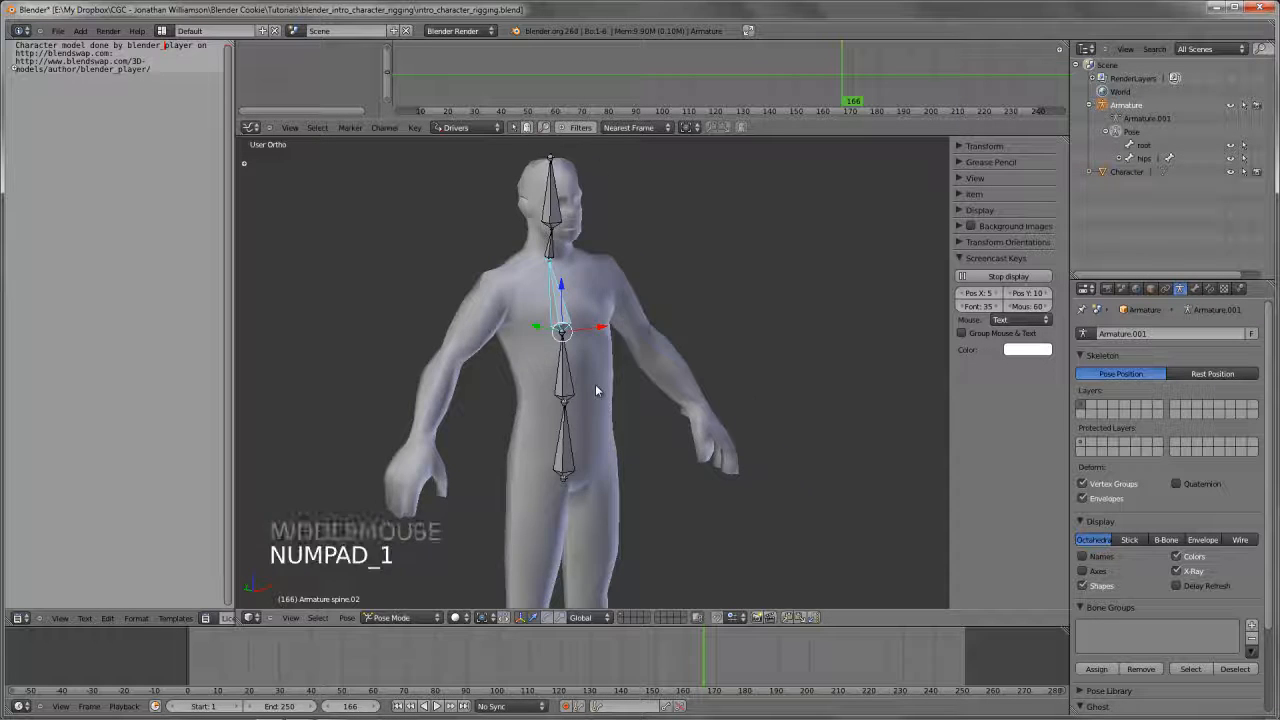
pyautogui.press('a')
pyautogui.press('a')
pyautogui.rightClick(581, 316)
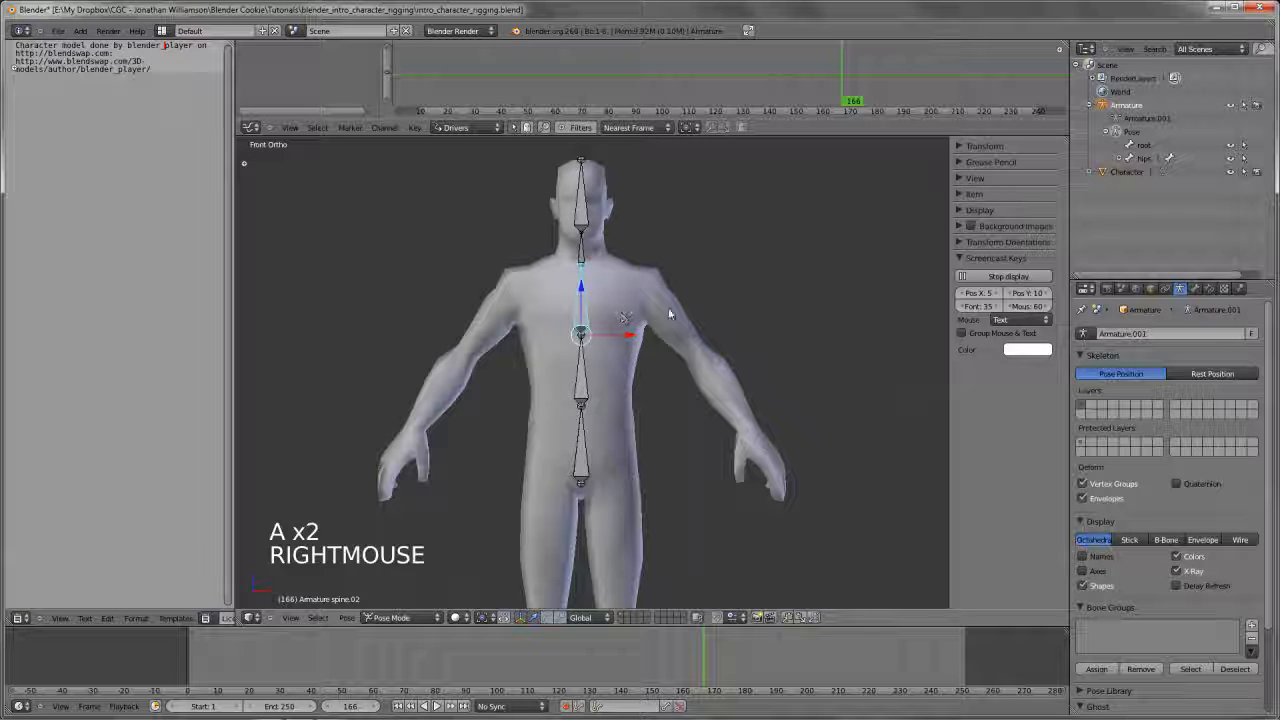
pyautogui.press('r')
pyautogui.press('r')
pyautogui.rightClick(718, 358)
pyautogui.scroll(-4, 694, 400)
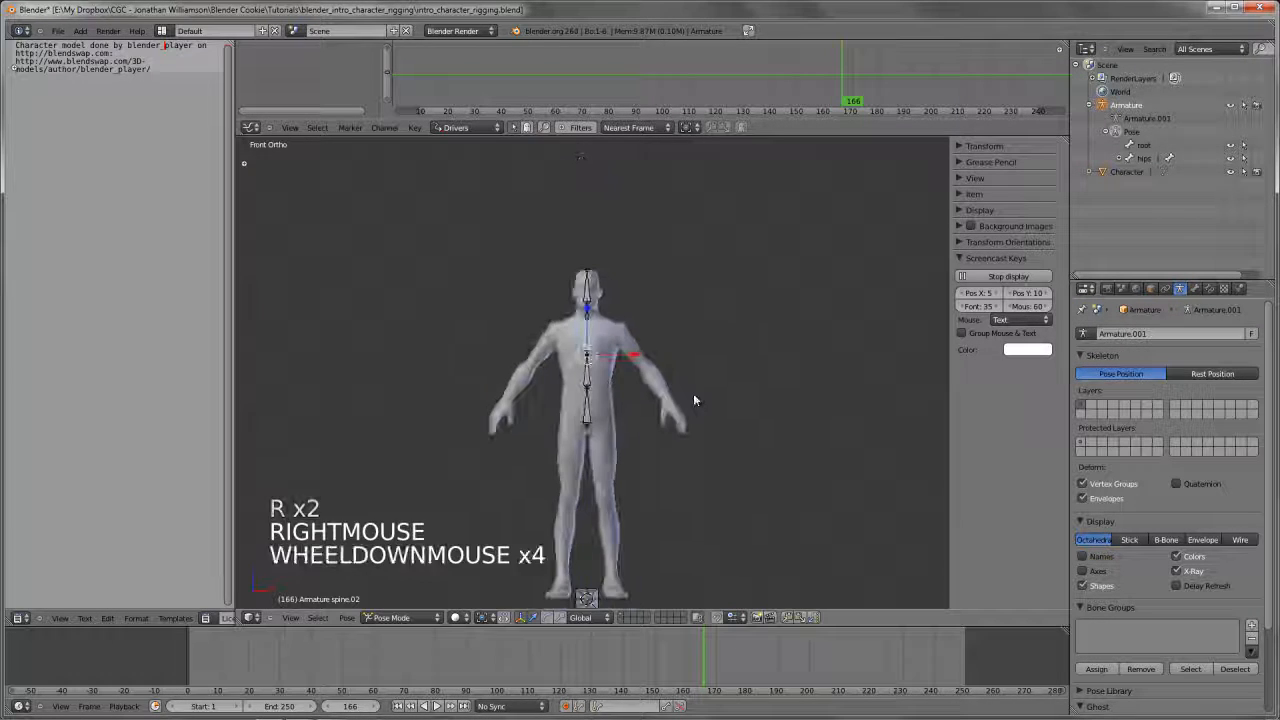
pyautogui.keyDown('shift'); pyautogui.moveTo(694, 400); pyautogui.dragTo(691, 383, button='middle'); pyautogui.keyUp('shift')
pyautogui.scroll(2, 691, 383)
pyautogui.scroll(2, 670, 384)
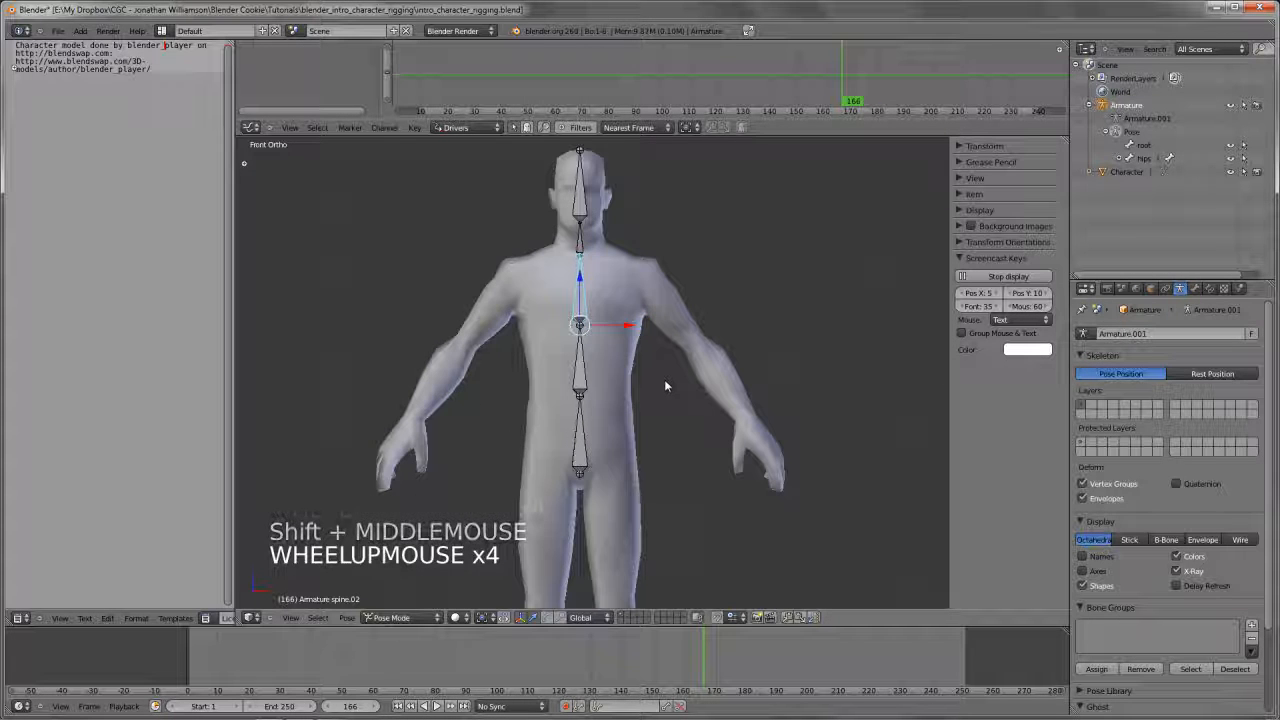
# Return the armature to Edit Mode with all bones deselected and frame the upper body
pyautogui.press('Tab')
pyautogui.press('a')
pyautogui.press('a')
pyautogui.scroll(-3, 625, 410)
pyautogui.keyDown('shift'); pyautogui.moveTo(627, 412); pyautogui.dragTo(622, 445, button='middle'); pyautogui.keyUp('shift')
pyautogui.scroll(4, 601, 320)
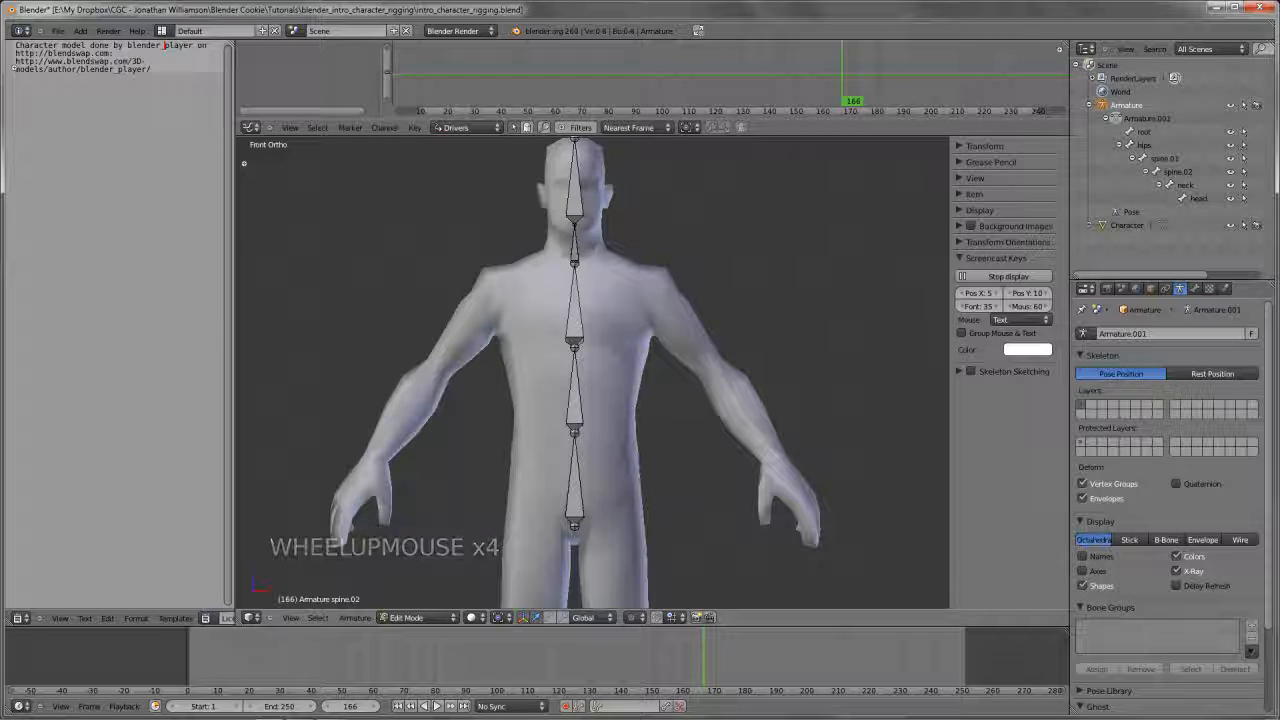
# Duplicate the spine.02 bone onto the character's left chest and rotate the copy to point outward toward the shoulder
pyautogui.rightClick(594, 317)
pyautogui.hotkey('shift', 'd')
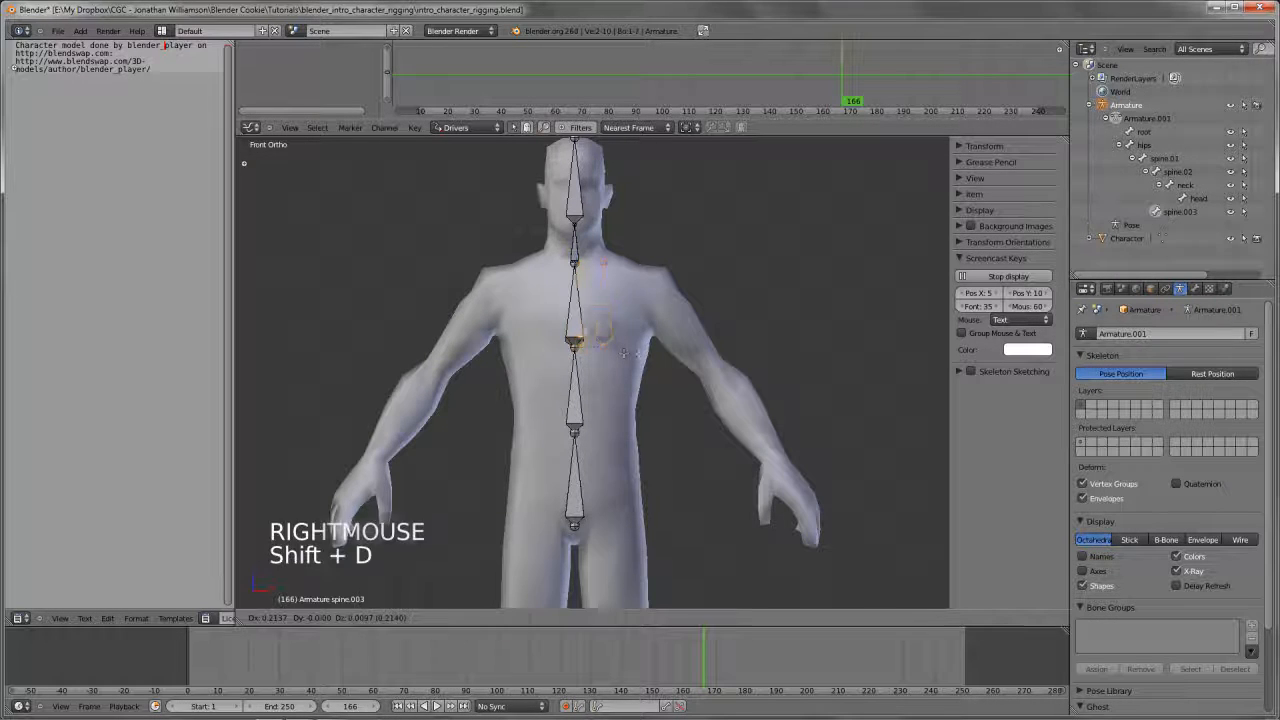
pyautogui.click(697, 305)
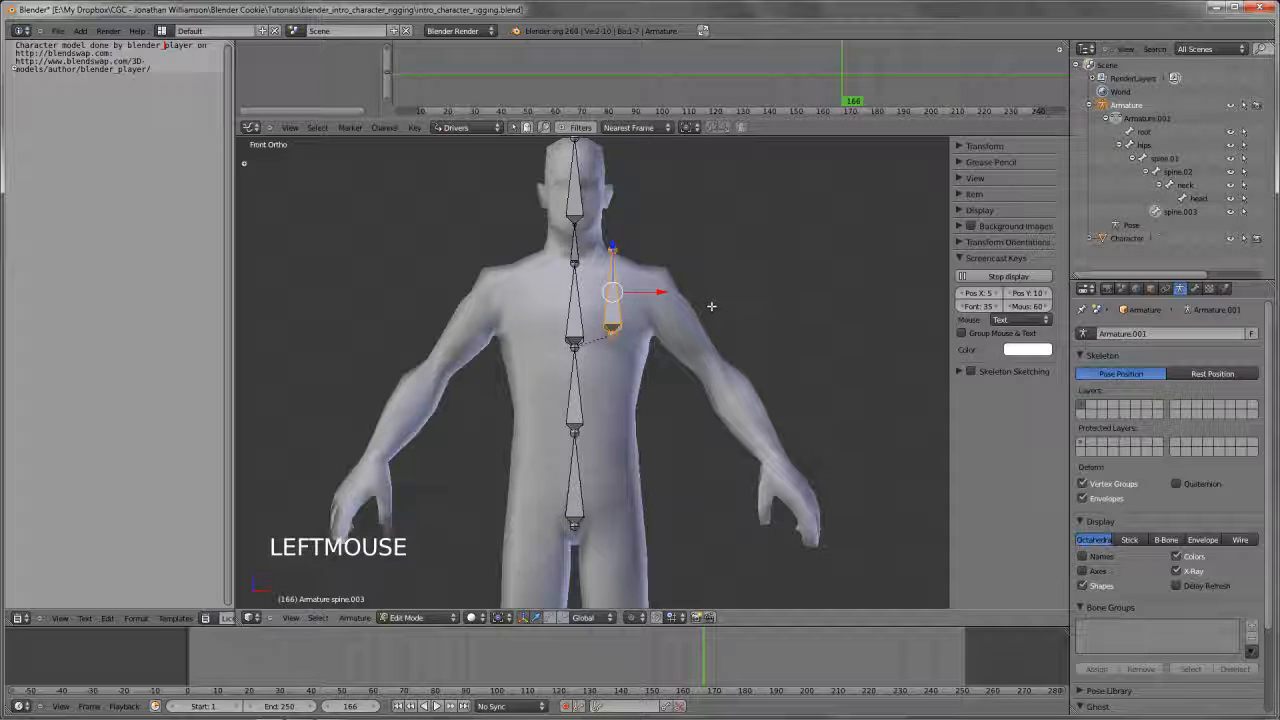
pyautogui.press('r')
pyautogui.click(613, 402)
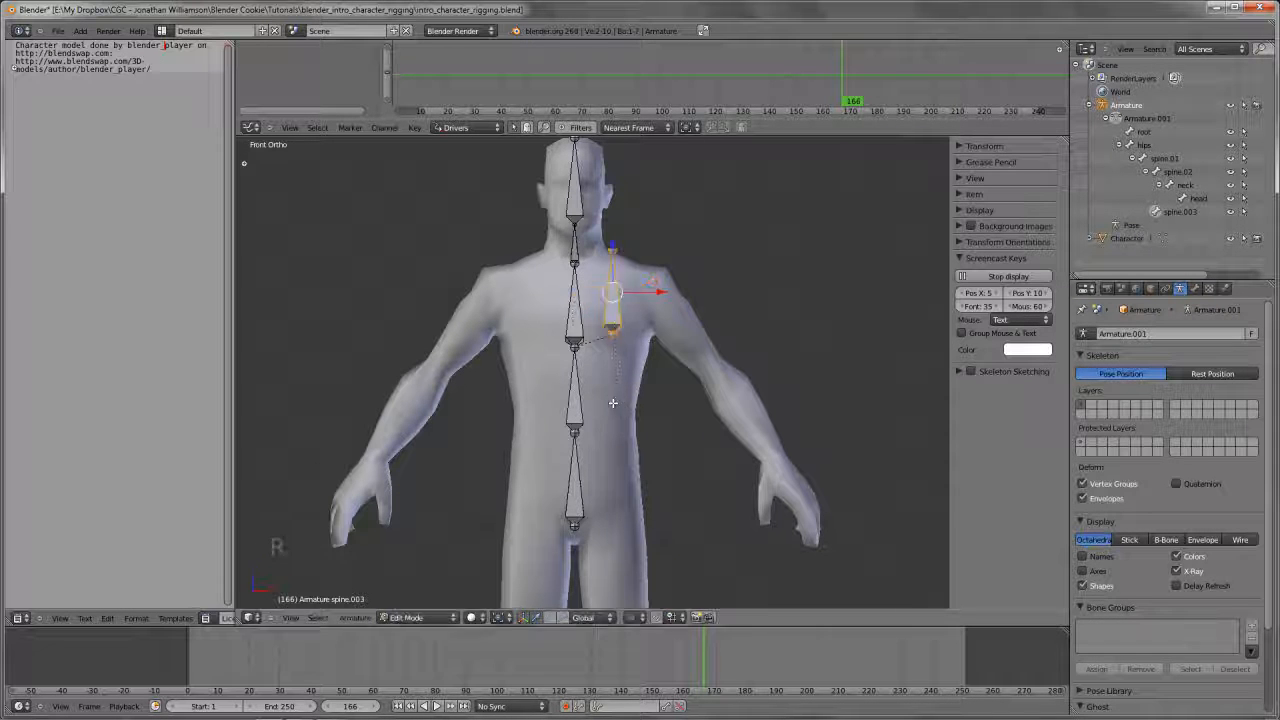
pyautogui.press('r')
pyautogui.press('r')
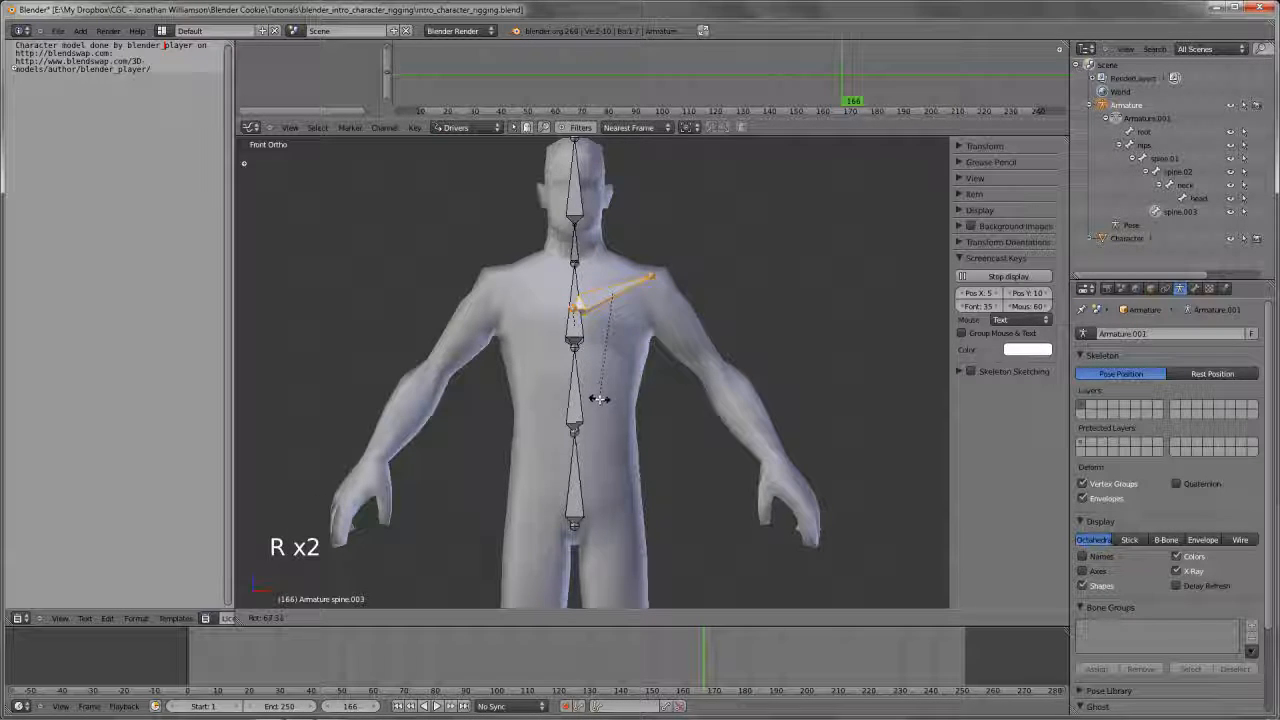
pyautogui.click(587, 367)
# Move the inner joint of the duplicated bone slightly outward and up, beside the spine
pyautogui.rightClick(578, 335)
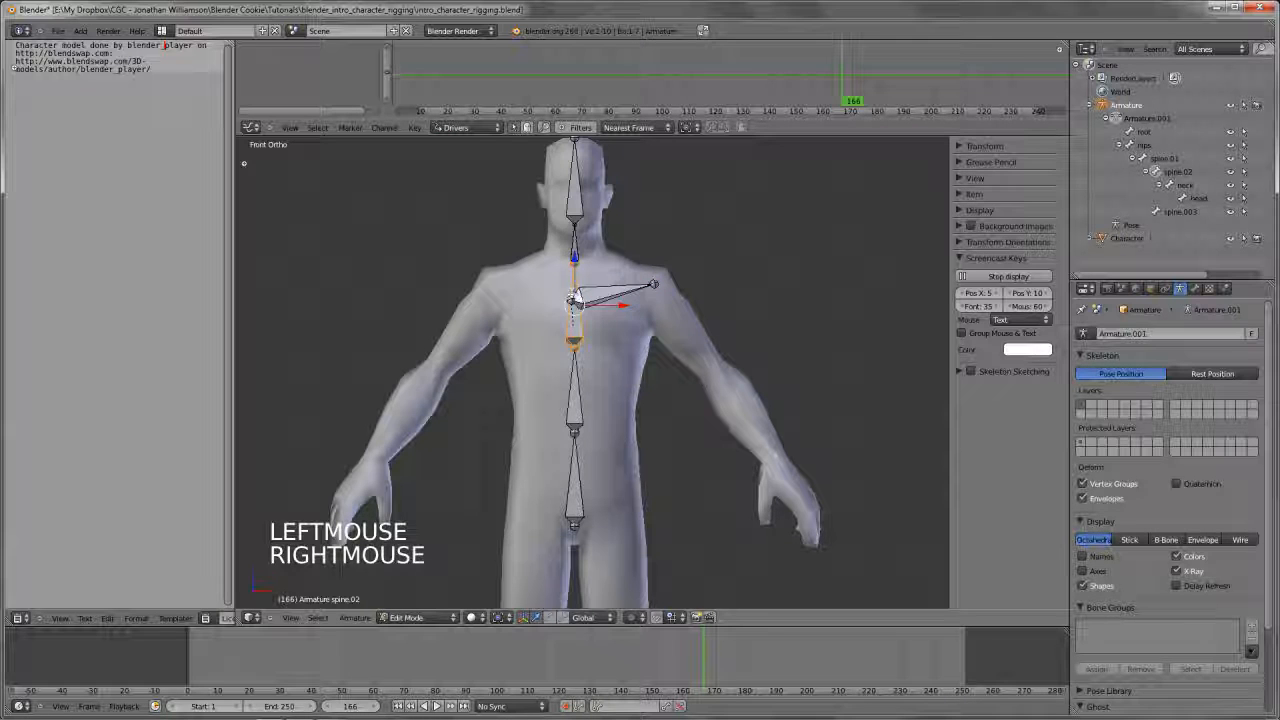
pyautogui.rightClick(574, 301)
pyautogui.press('g')
pyautogui.click(582, 296)
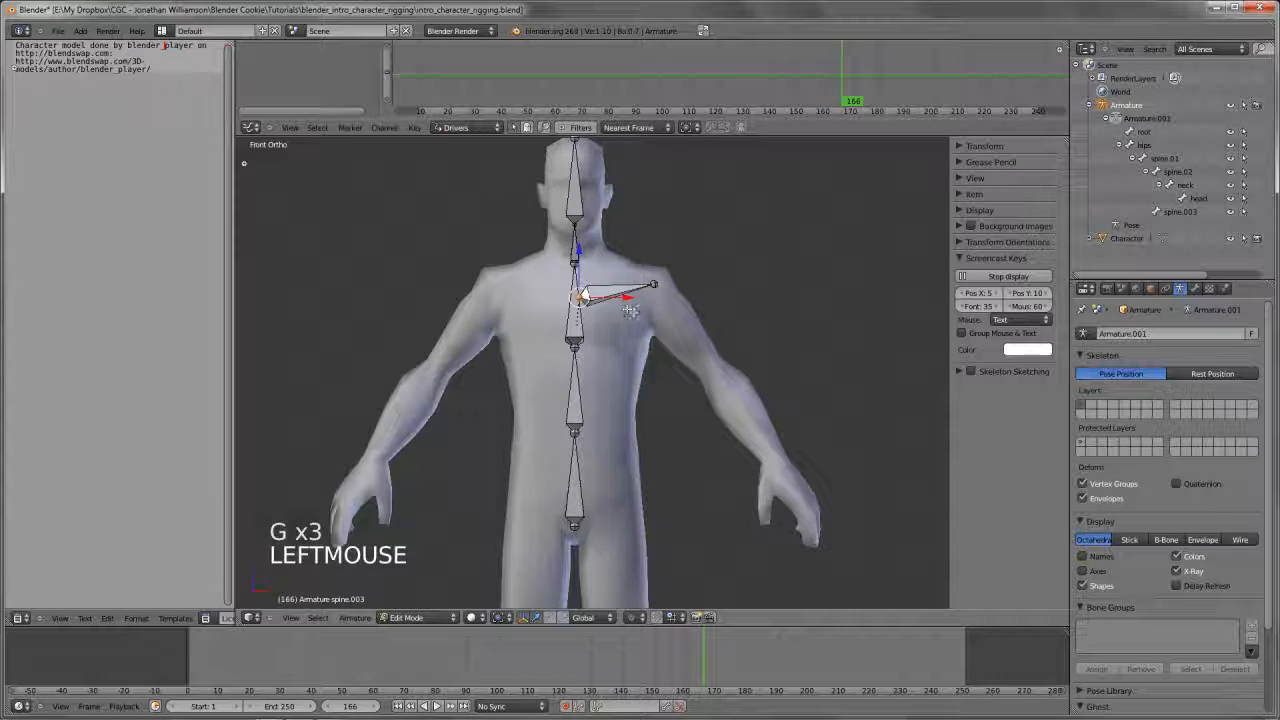
# Sketch and erase the collarbone curve across the upper chest, checking the mesh in wireframe
pyautogui.scroll(2, 582, 296)
pyautogui.keyDown('shift'); pyautogui.moveTo(582, 296); pyautogui.dragTo(570, 292, button='middle'); pyautogui.keyUp('shift')
pyautogui.moveTo(483, 238); pyautogui.dragTo(493, 252)
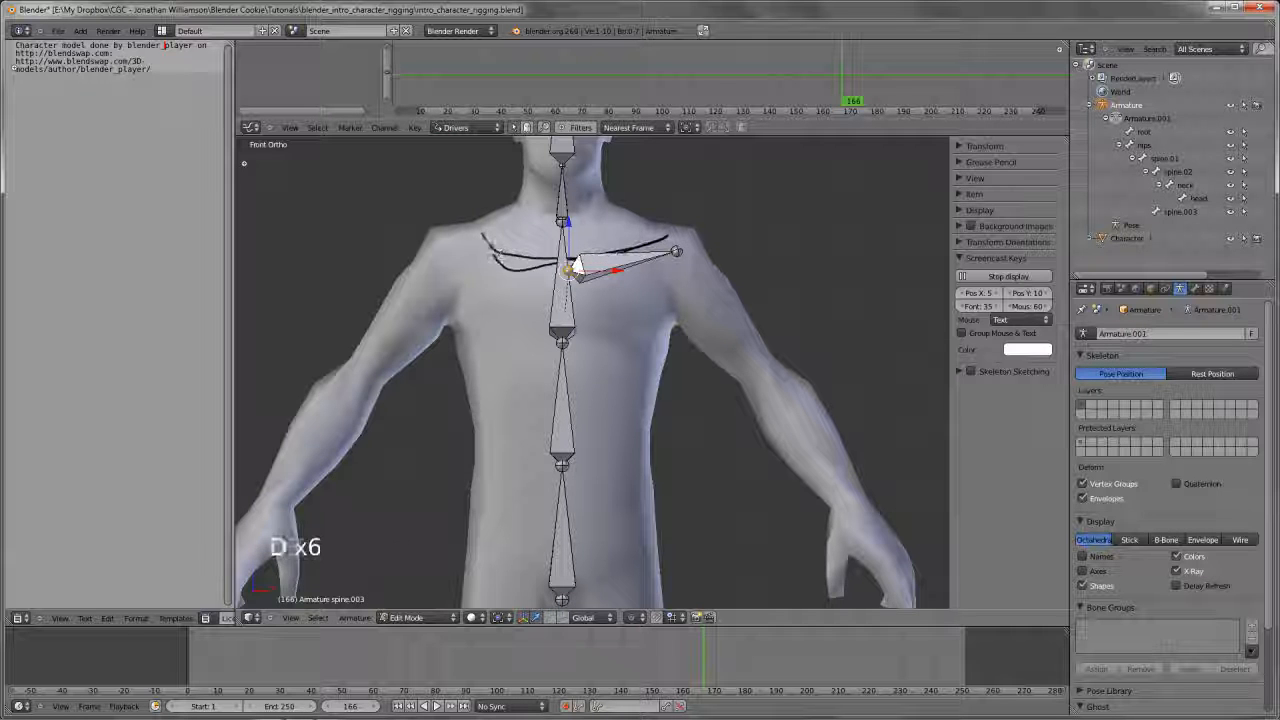
pyautogui.press('z')
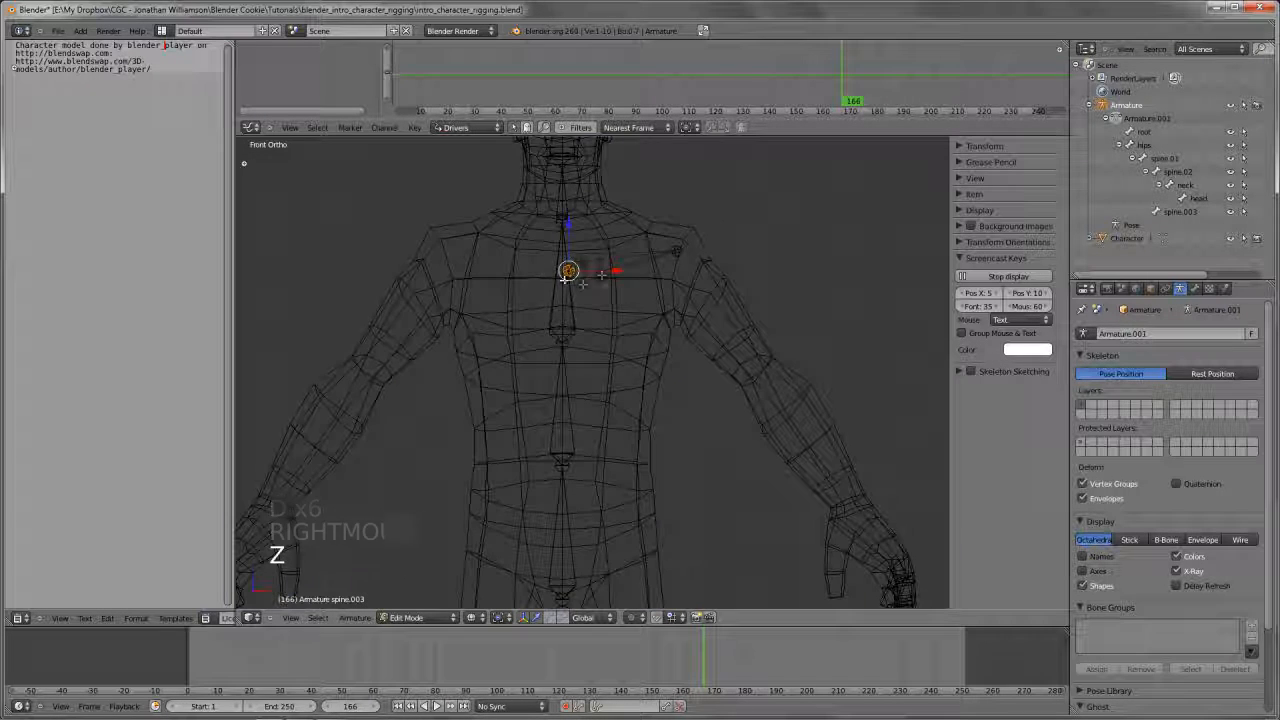
pyautogui.press('z')
# Shift the inner joint of the duplicated bone a little farther from the spine, near the start of the collarbone
pyautogui.press('g')
pyautogui.press('g')
pyautogui.rightClick(577, 266)
pyautogui.rightClick(577, 266)
pyautogui.press('g')
pyautogui.press('g')
pyautogui.press('g')
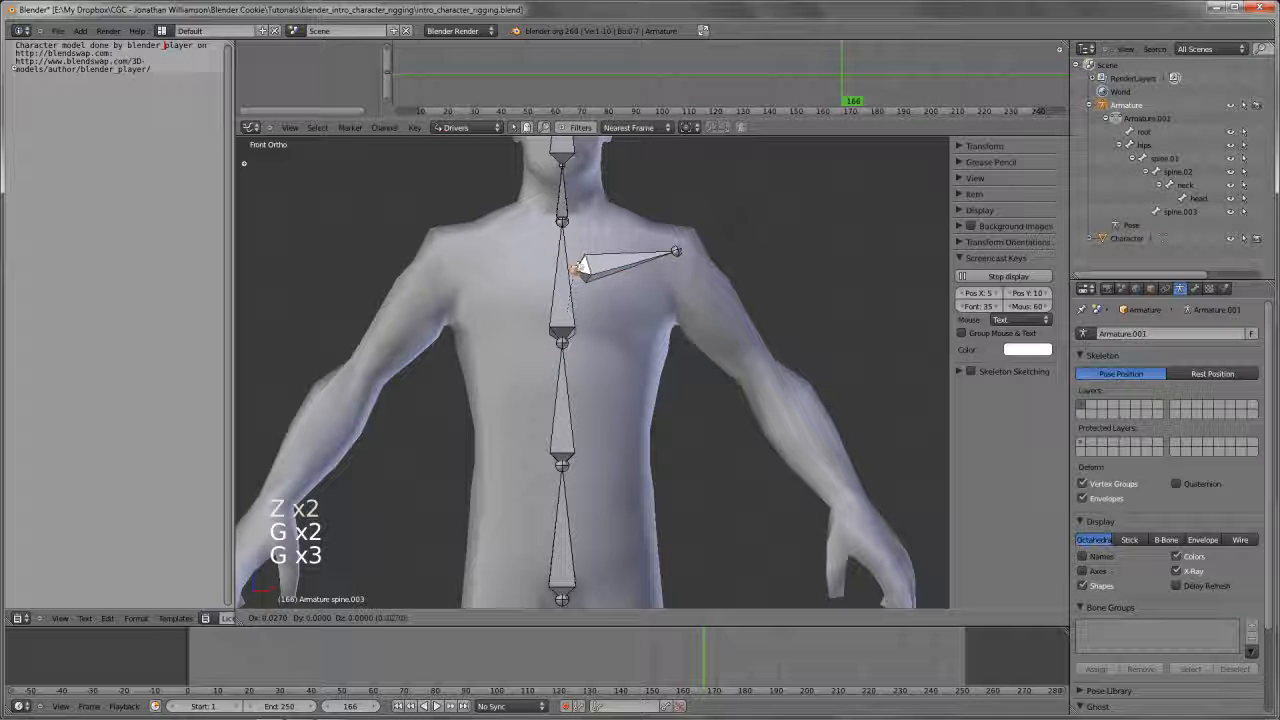
pyautogui.click(586, 263)
# In front view, nudge the outer joint of the duplicated bone into place at the shoulder
pyautogui.press('a')
pyautogui.rightClick(677, 250)
pyautogui.press('g')
pyautogui.press('g')
pyautogui.click(676, 250)
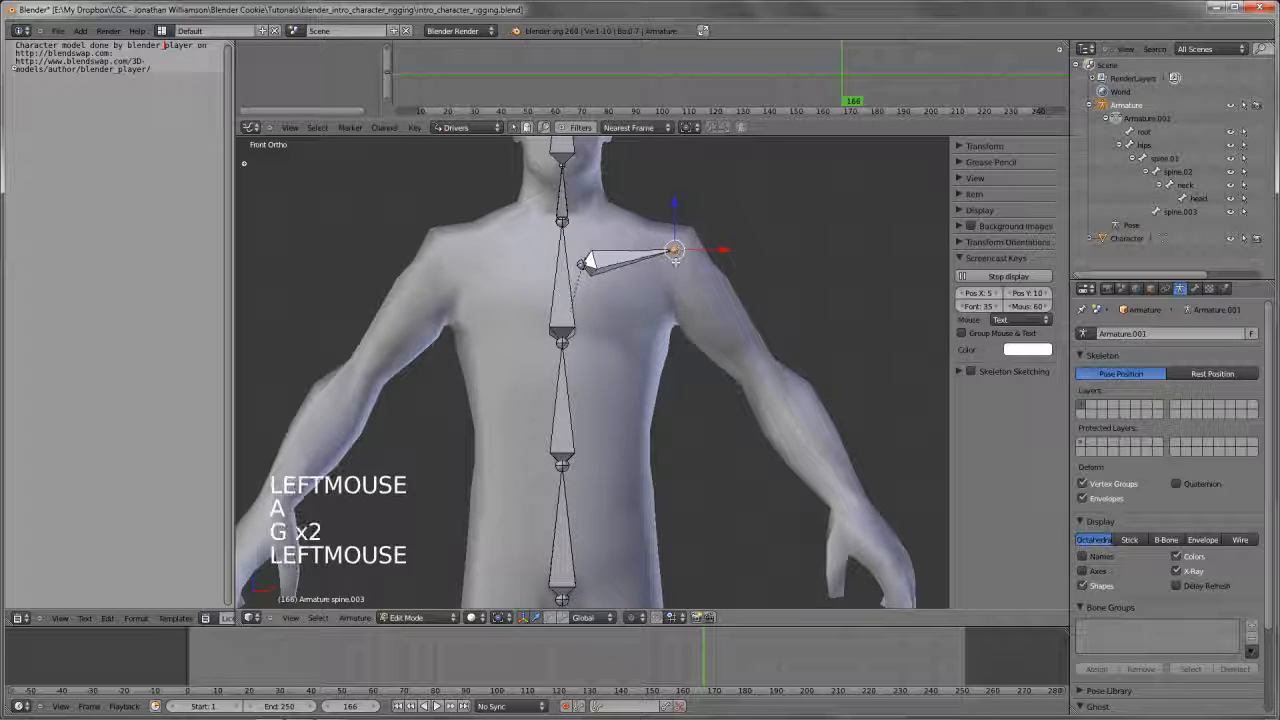
# In side view, move the bone's outer joint to the centre of the shoulder and return to the front view
pyautogui.press('KP_3')
pyautogui.keyDown('shift'); pyautogui.moveTo(706, 290); pyautogui.dragTo(675, 370, button='middle'); pyautogui.keyUp('shift')
pyautogui.press('g')
pyautogui.click(676, 315)
pyautogui.scroll(-4, 676, 315)
pyautogui.press('KP_1')
pyautogui.scroll(2, 675, 370)
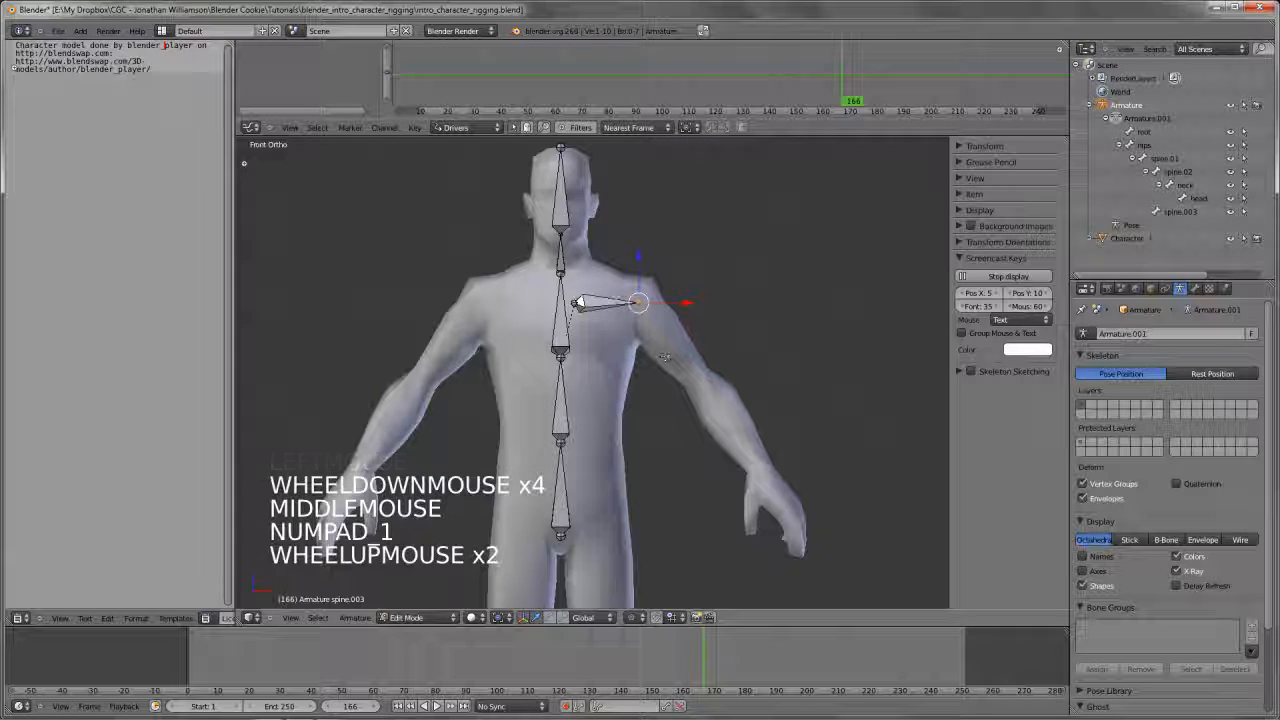
# Rename the duplicated shoulder bone to shoulder.L
pyautogui.rightClick(615, 303)
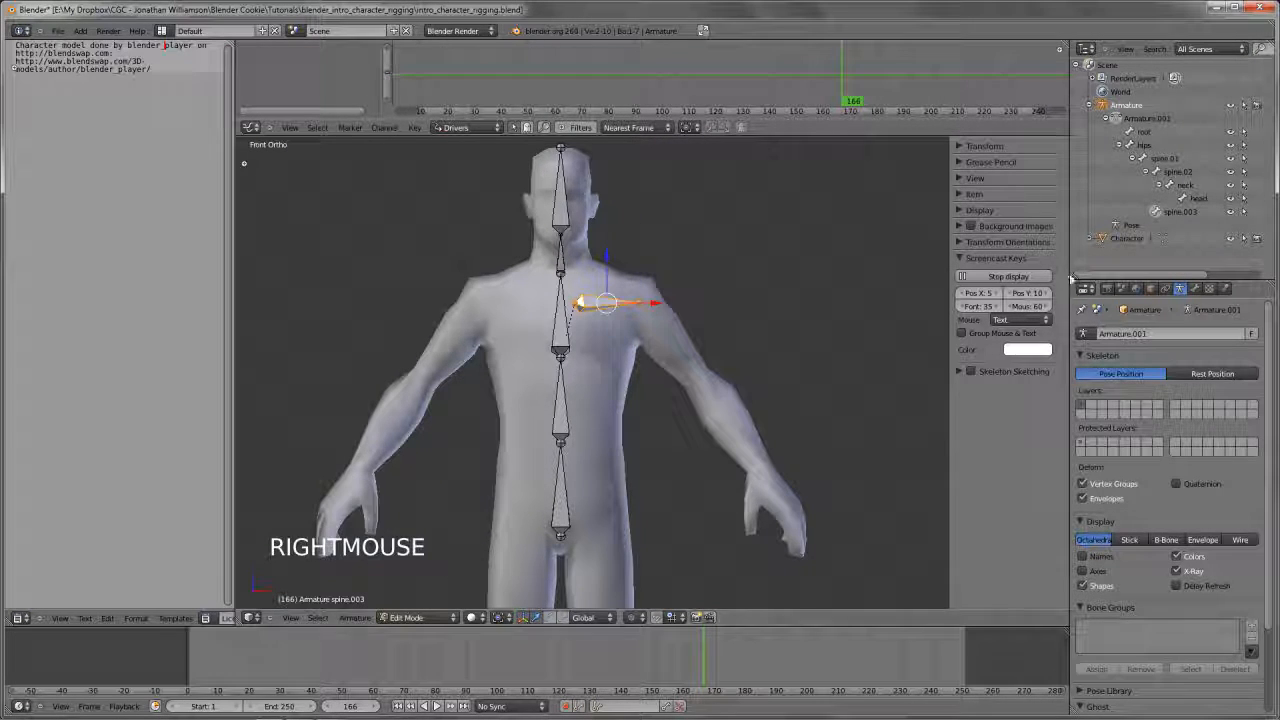
pyautogui.click(1195, 289)
pyautogui.click(1158, 334)
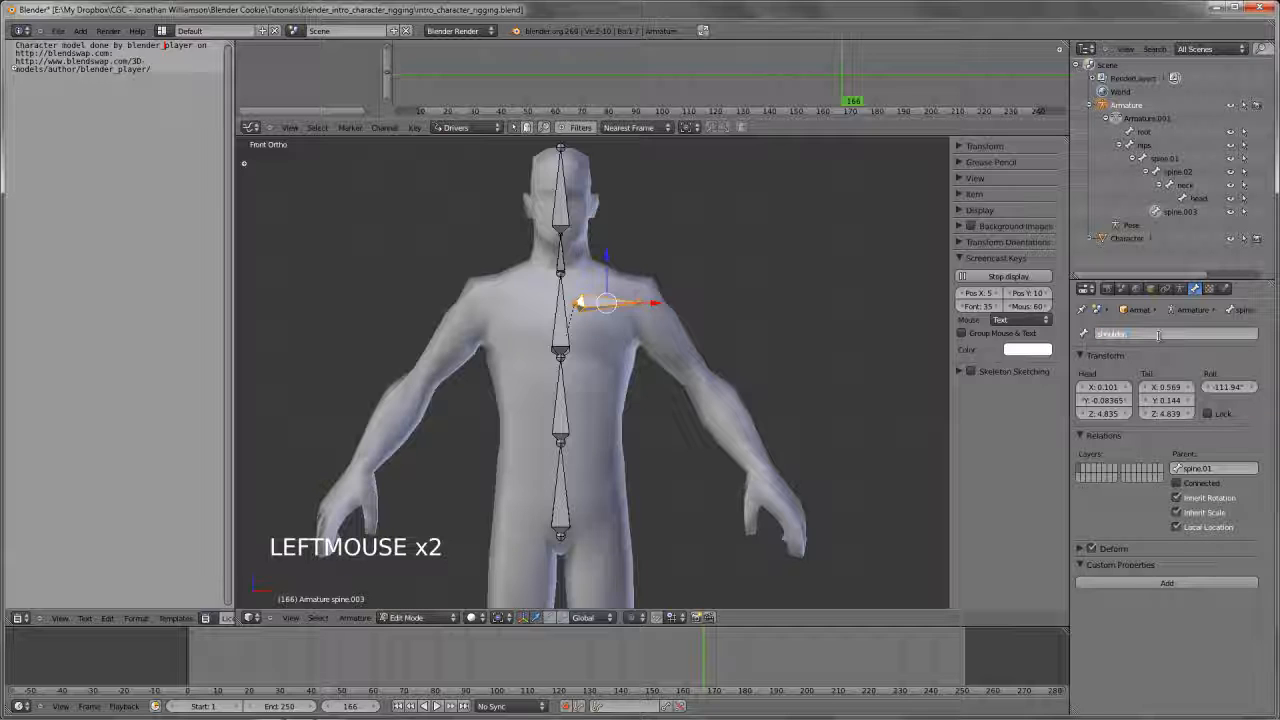
pyautogui.write('shoulder.L')
pyautogui.press('Return')
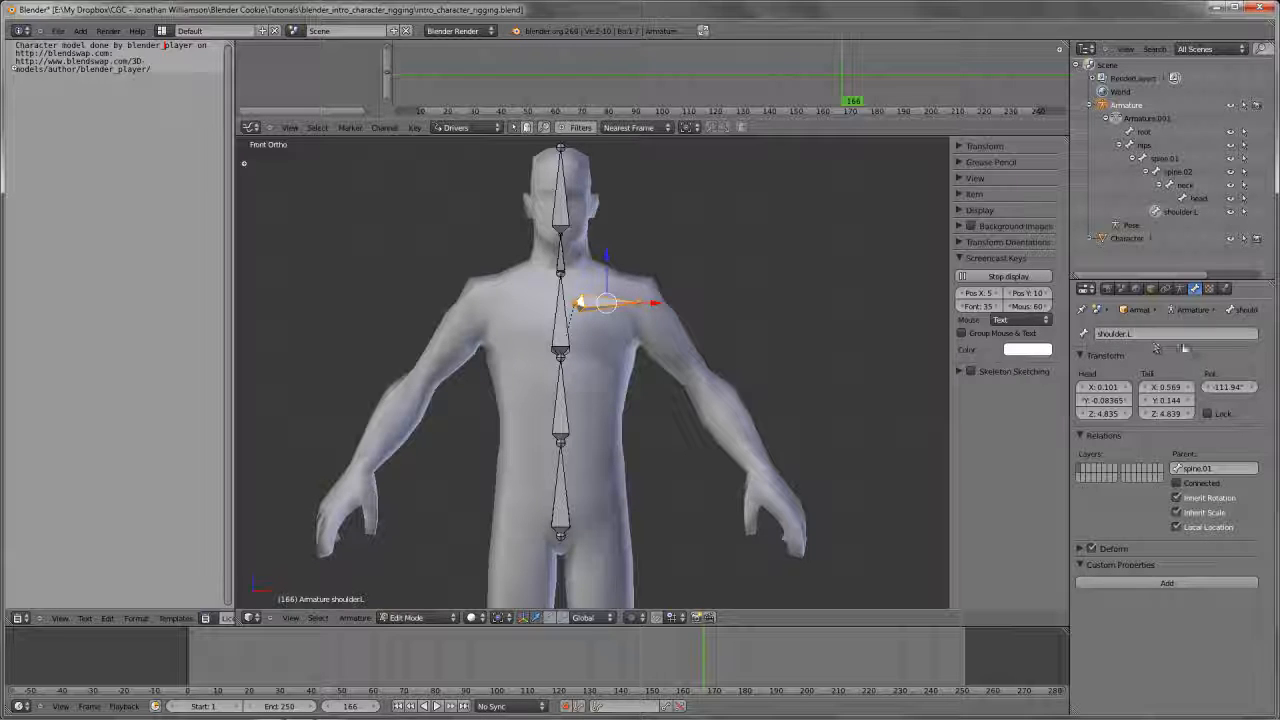
# In front view, extrude an upper-arm bone from the outer joint of shoulder.L down to the elbow
pyautogui.keyDown('shift'); pyautogui.moveTo(597, 303); pyautogui.dragTo(579, 273, button='middle'); pyautogui.keyUp('shift')
pyautogui.scroll(2, 579, 273)
pyautogui.press('a')
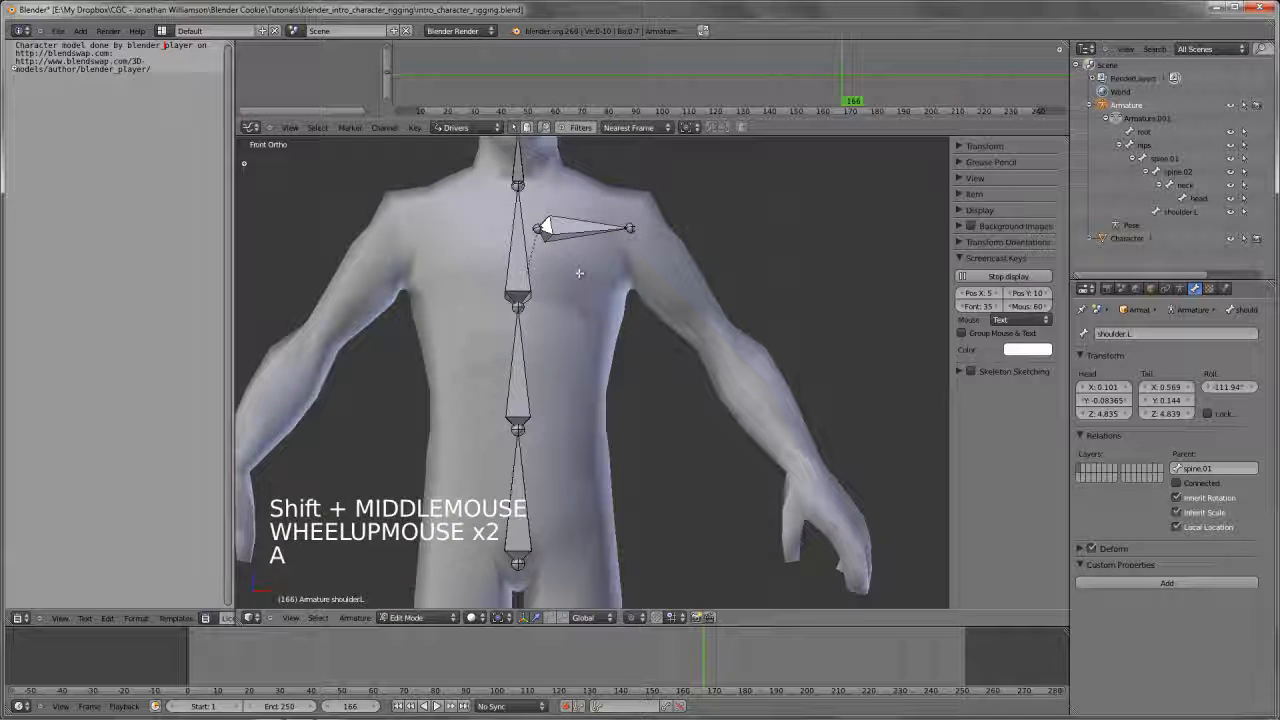
pyautogui.scroll(1, 586, 268)
pyautogui.scroll(-2, 591, 271)
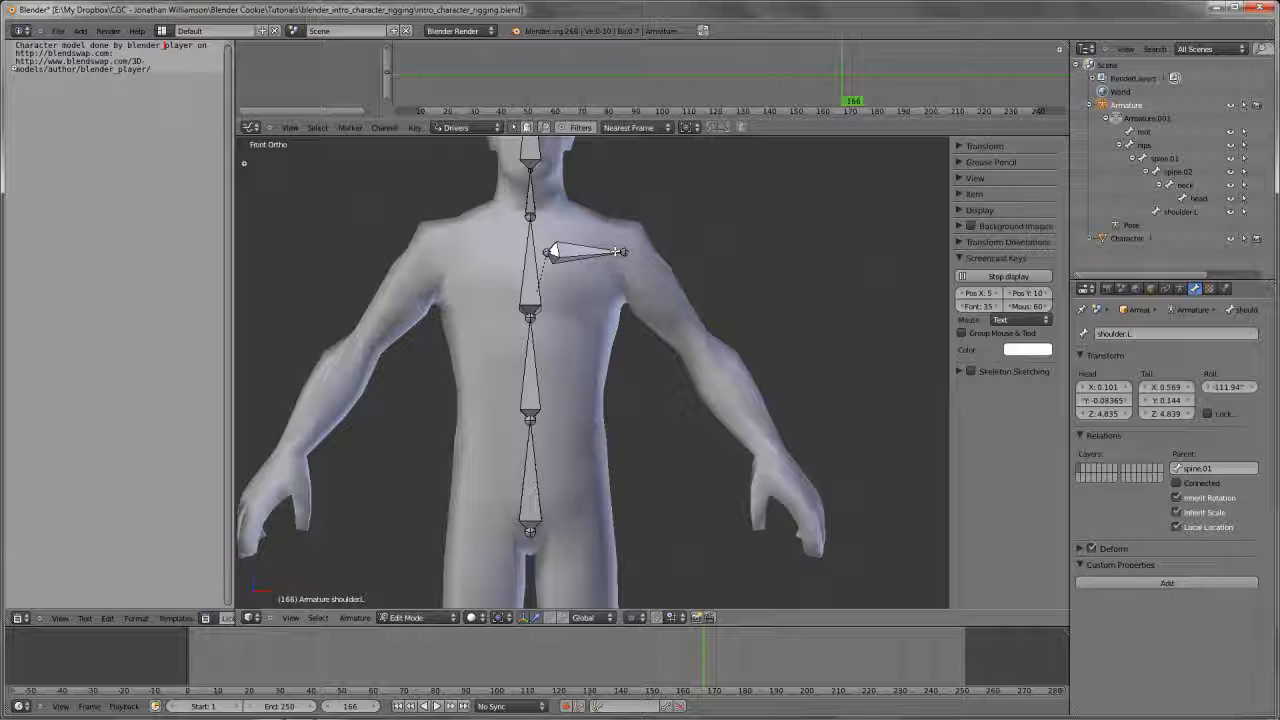
pyautogui.rightClick(622, 258)
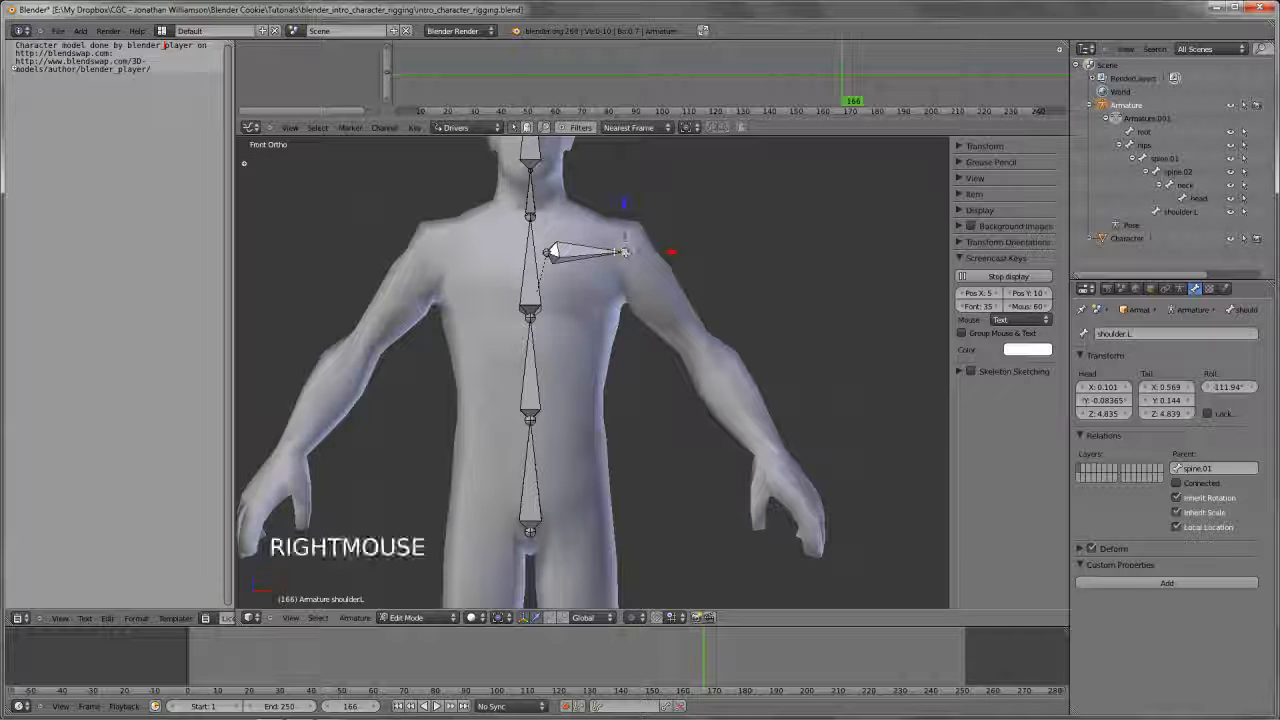
pyautogui.keyDown('shift'); pyautogui.moveTo(622, 258); pyautogui.dragTo(572, 225, button='middle'); pyautogui.keyUp('shift')
pyautogui.press('e')
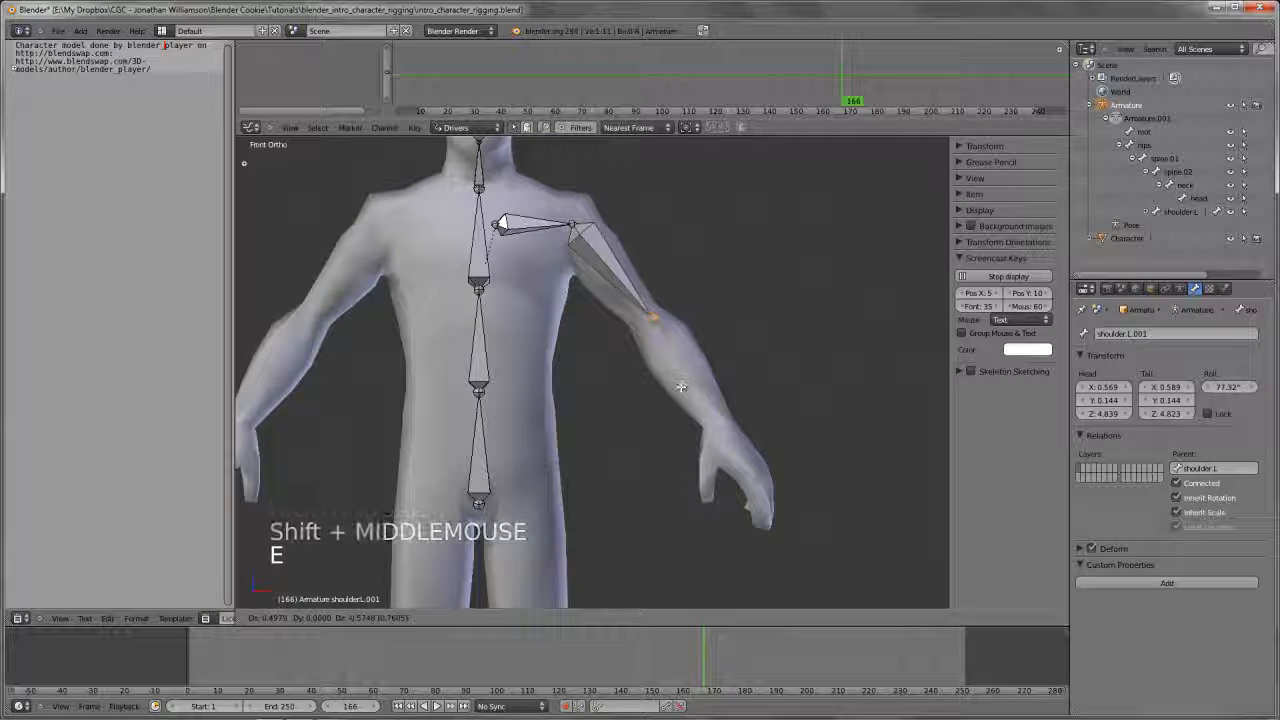
pyautogui.click(651, 316)
# Extrude a forearm bone from the elbow to the wrist and a hand bone from the wrist into the hand
pyautogui.press('e')
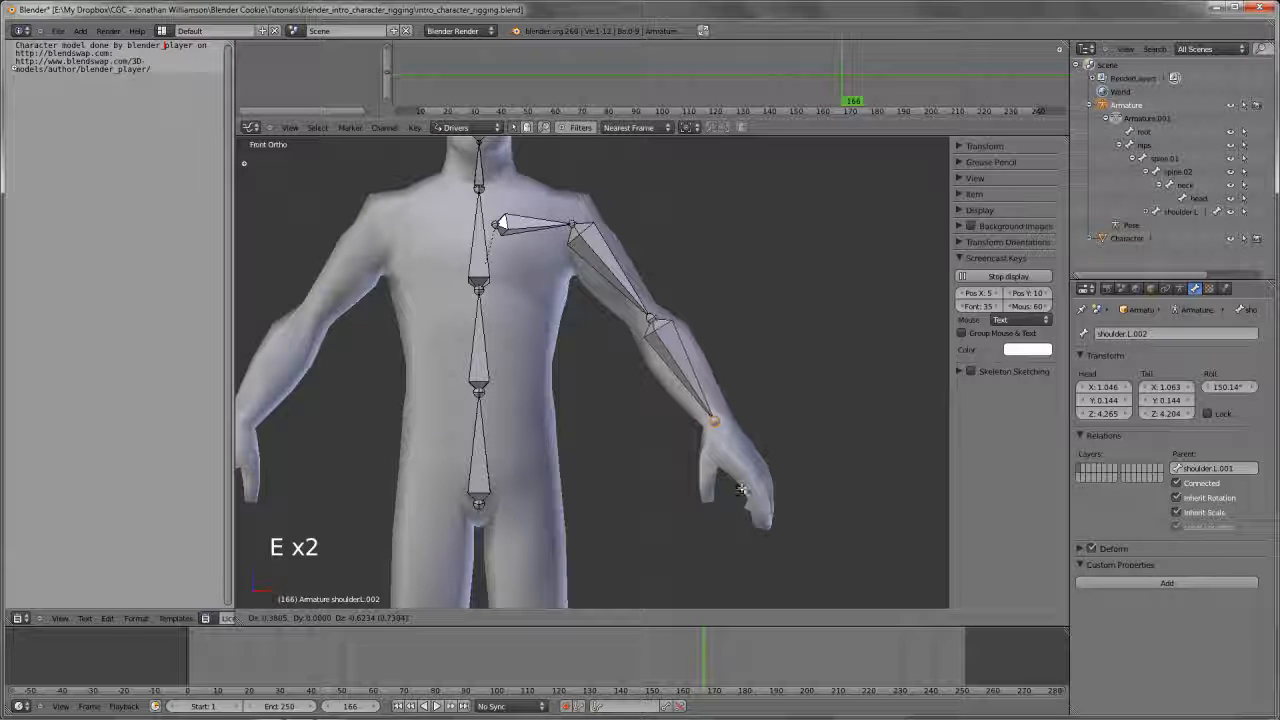
pyautogui.click(740, 493)
pyautogui.press('e')
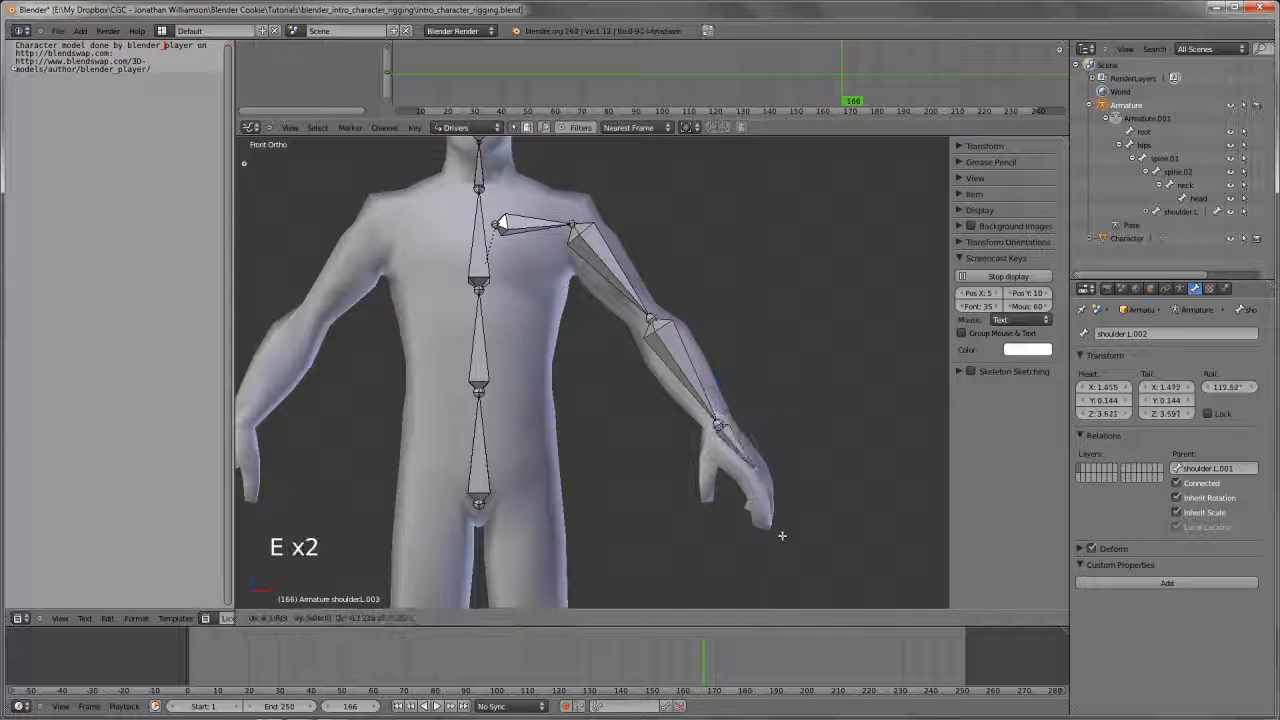
pyautogui.click(784, 537)
# In side view, move the whole hand bone forward to the wrist and rotate it slightly to follow the hand
pyautogui.scroll(-2, 786, 537)
pyautogui.moveTo(786, 537); pyautogui.dragTo(594, 427, button='middle')
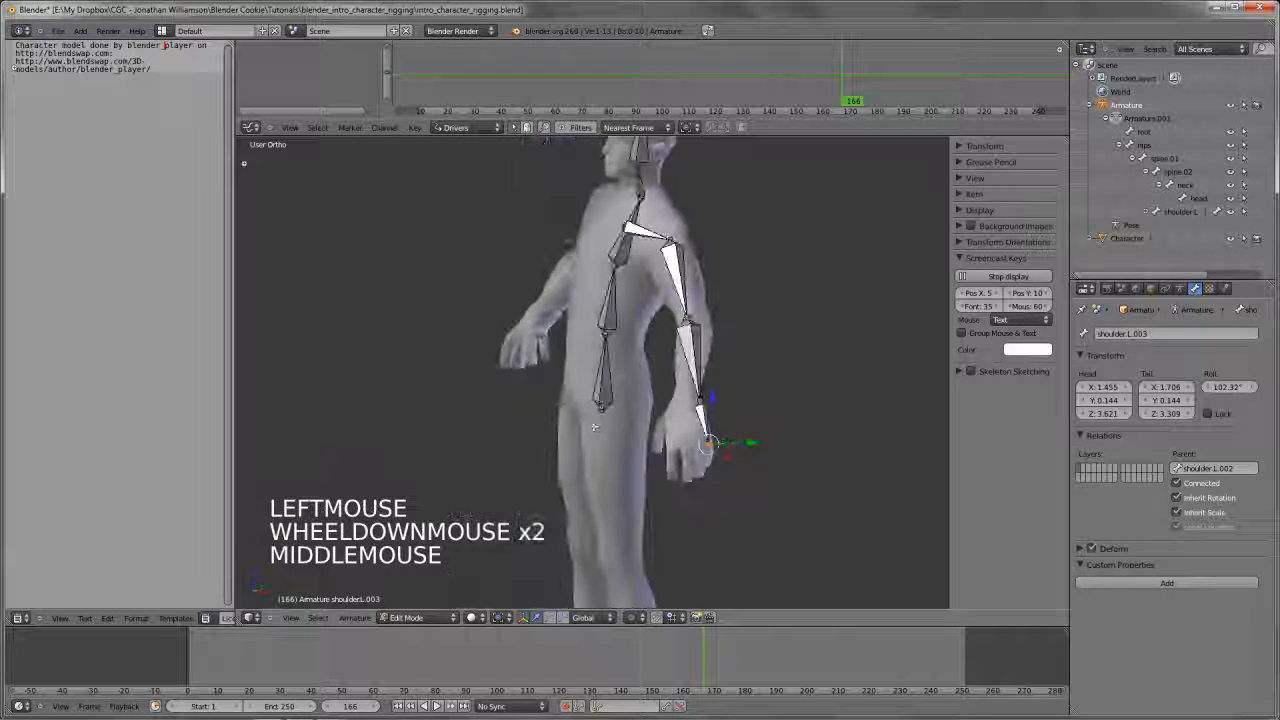
pyautogui.press('KP_3')
pyautogui.scroll(3, 735, 450)
pyautogui.press('g')
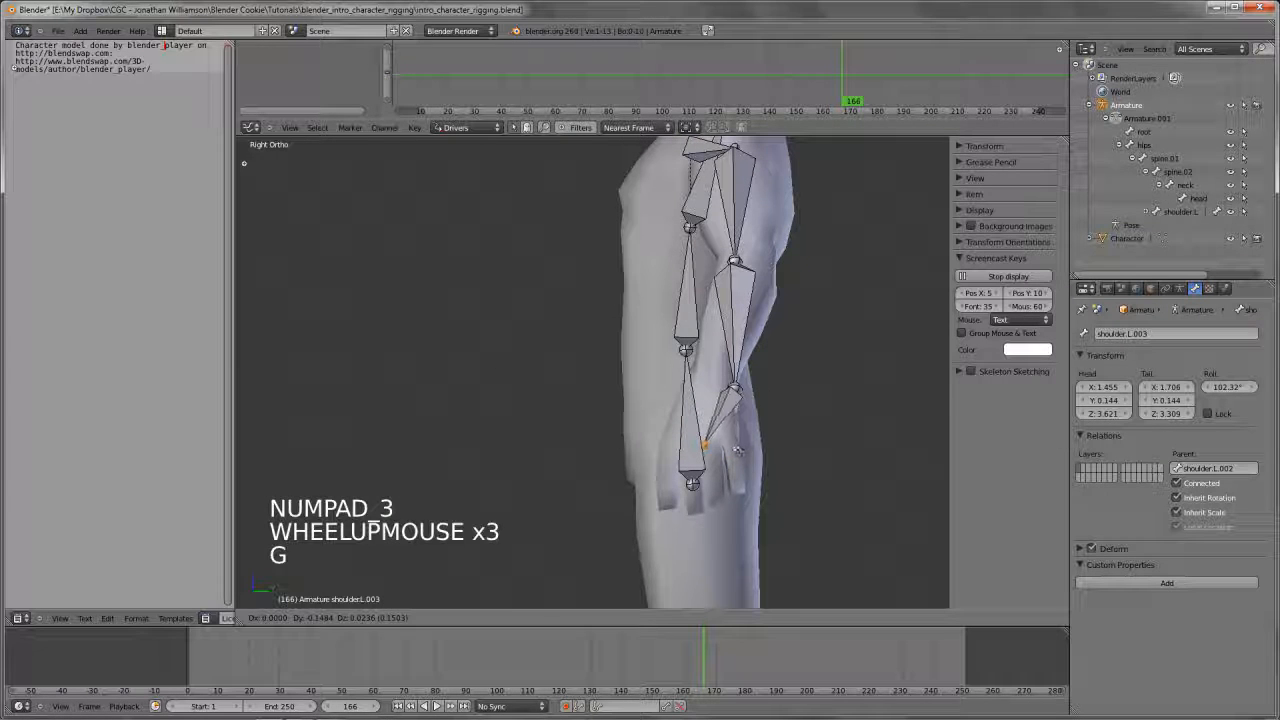
pyautogui.rightClick(737, 451)
pyautogui.press('g')
pyautogui.press('g')
pyautogui.press('g')
pyautogui.click(773, 407)
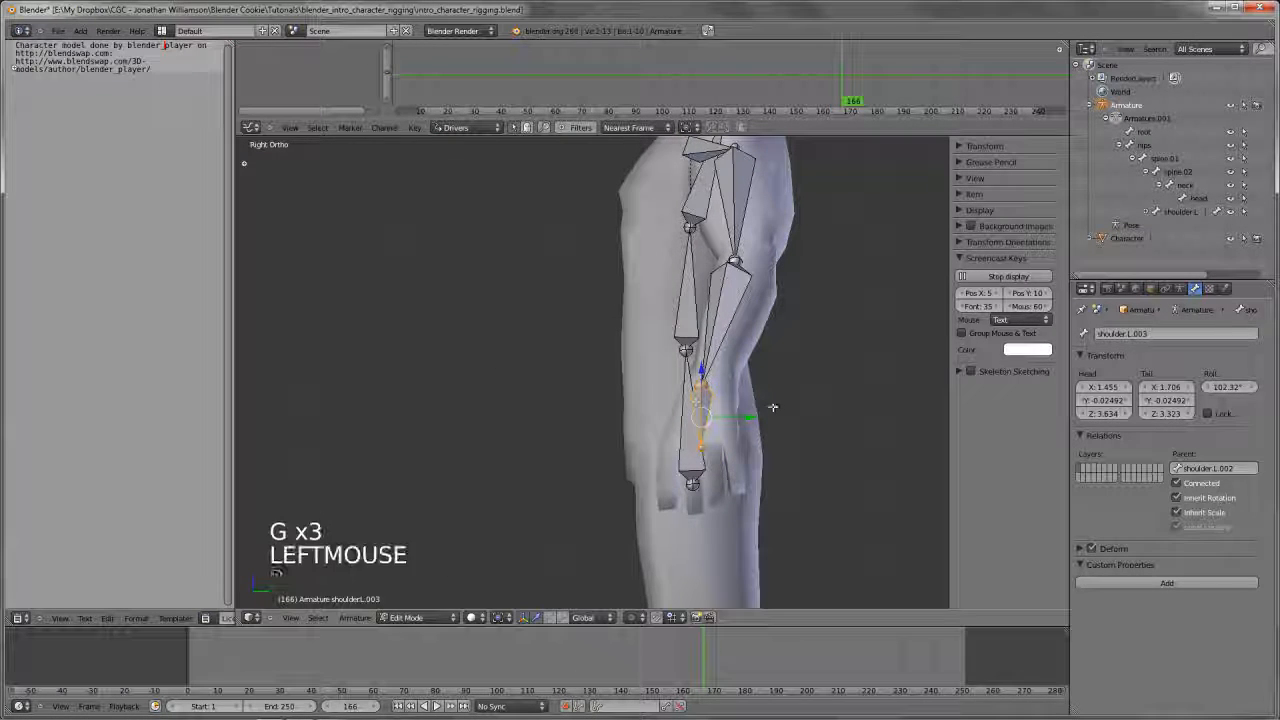
pyautogui.press('r')
pyautogui.click(775, 412)
# Move the elbow joint backward in side view to the centre of the model's elbow
pyautogui.press('a')
pyautogui.rightClick(745, 265)
pyautogui.press('g')
pyautogui.press('g')
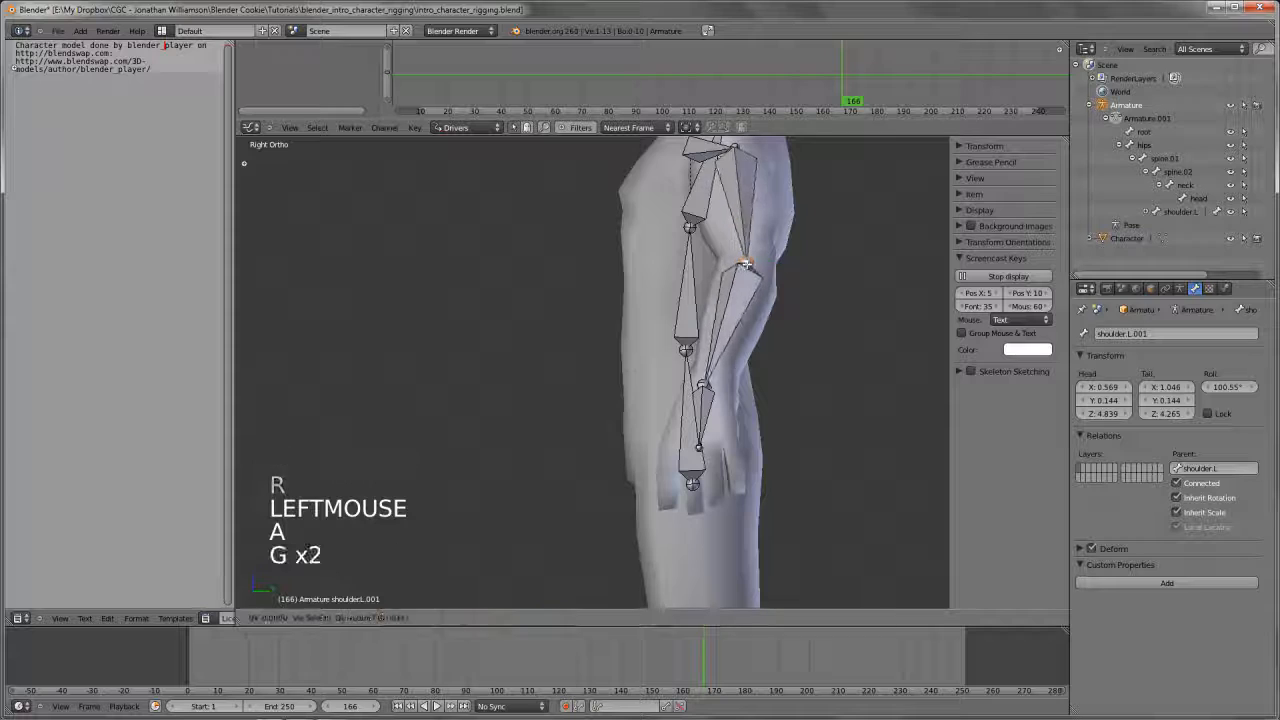
pyautogui.click(742, 272)
pyautogui.scroll(-4, 742, 272)
pyautogui.moveTo(742, 272); pyautogui.dragTo(674, 428, button='middle')
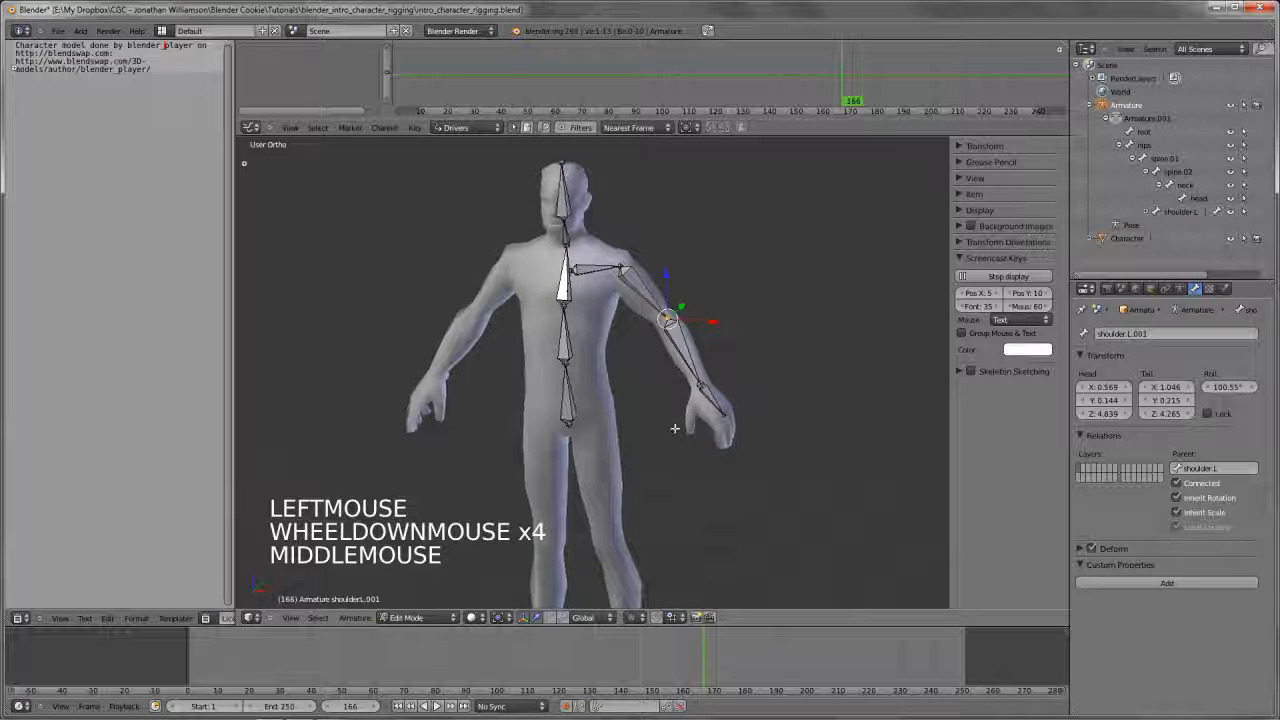
# Return to front view and rename the upper-arm bone to arm_upper.L
pyautogui.press('KP_1')
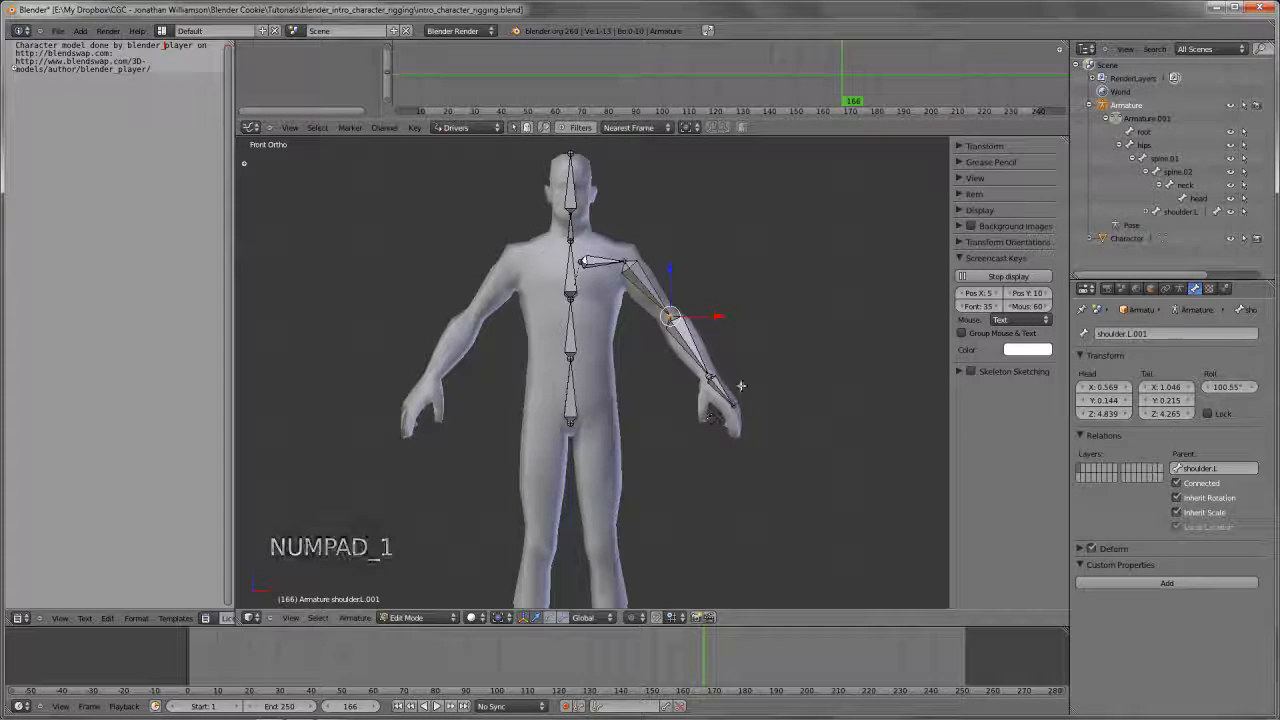
pyautogui.keyDown('shift'); pyautogui.moveTo(741, 386); pyautogui.dragTo(714, 408, button='middle'); pyautogui.keyUp('shift')
pyautogui.scroll(3, 677, 365)
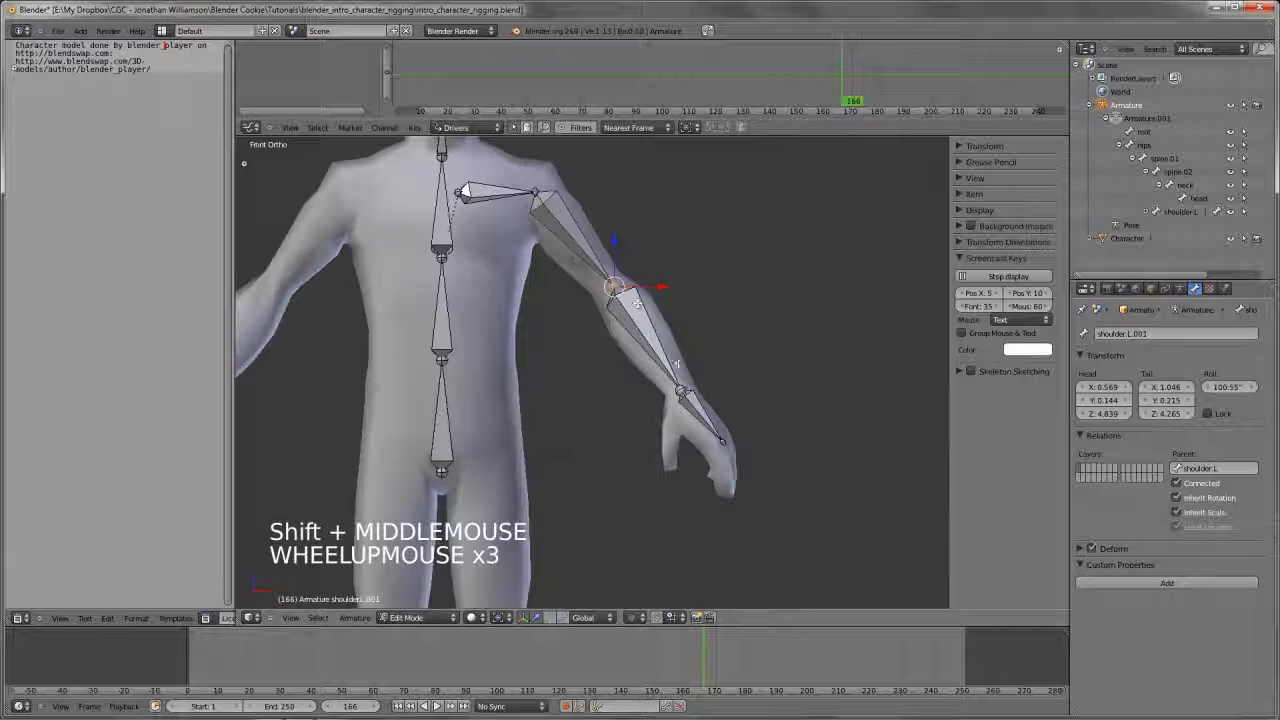
pyautogui.rightClick(598, 252)
pyautogui.click(1143, 333)
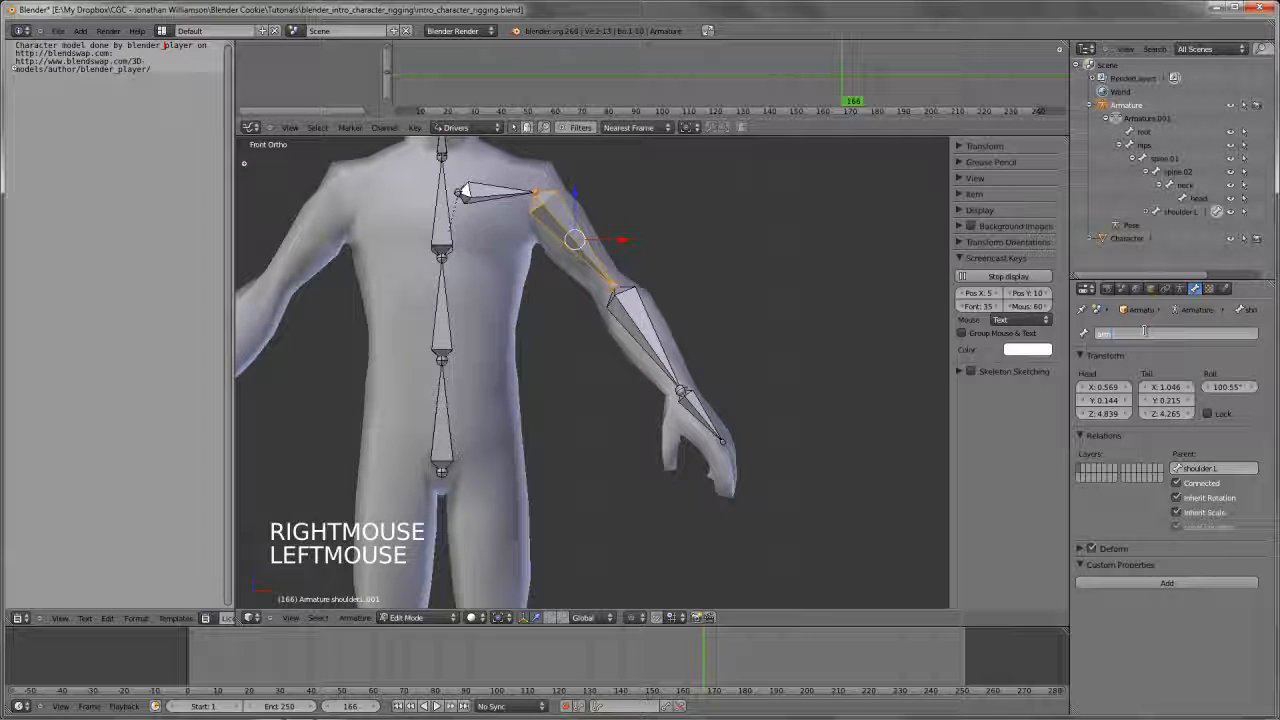
pyautogui.write('arm_upper.L')
pyautogui.press('Return')
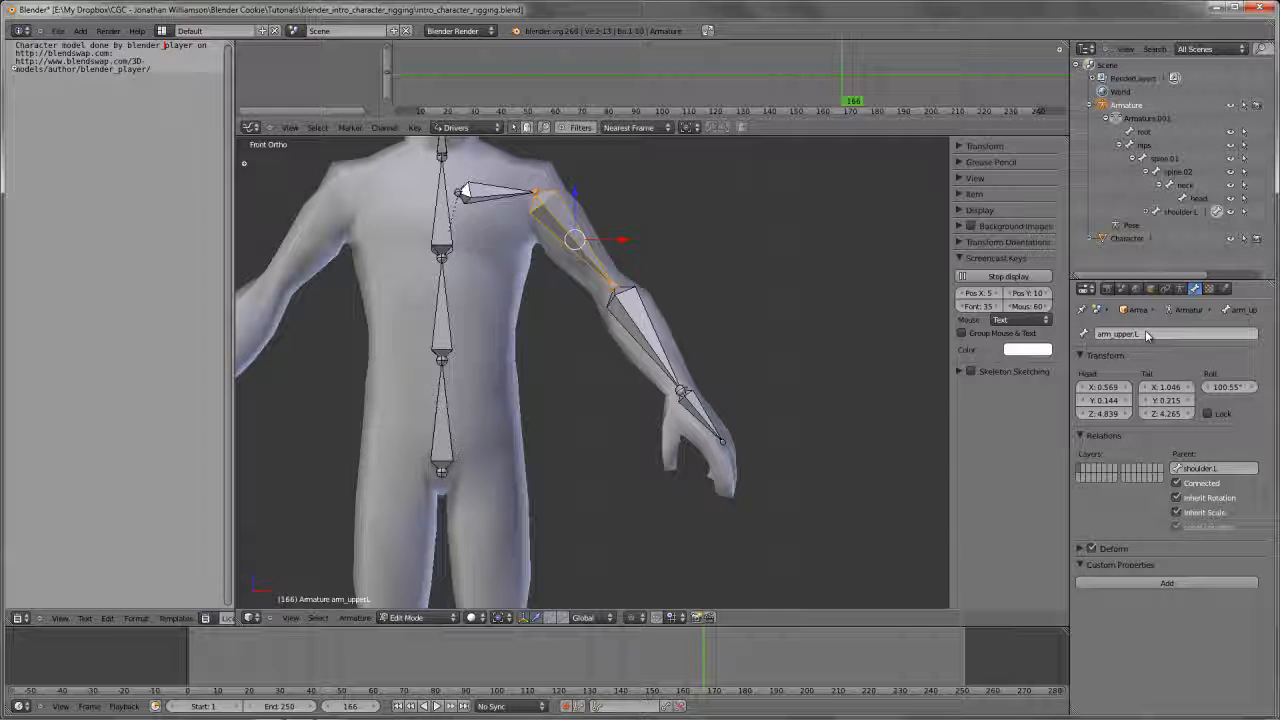
# Rename the forearm bone to arm_lower.L and the hand bone to hand.L
pyautogui.rightClick(639, 318)
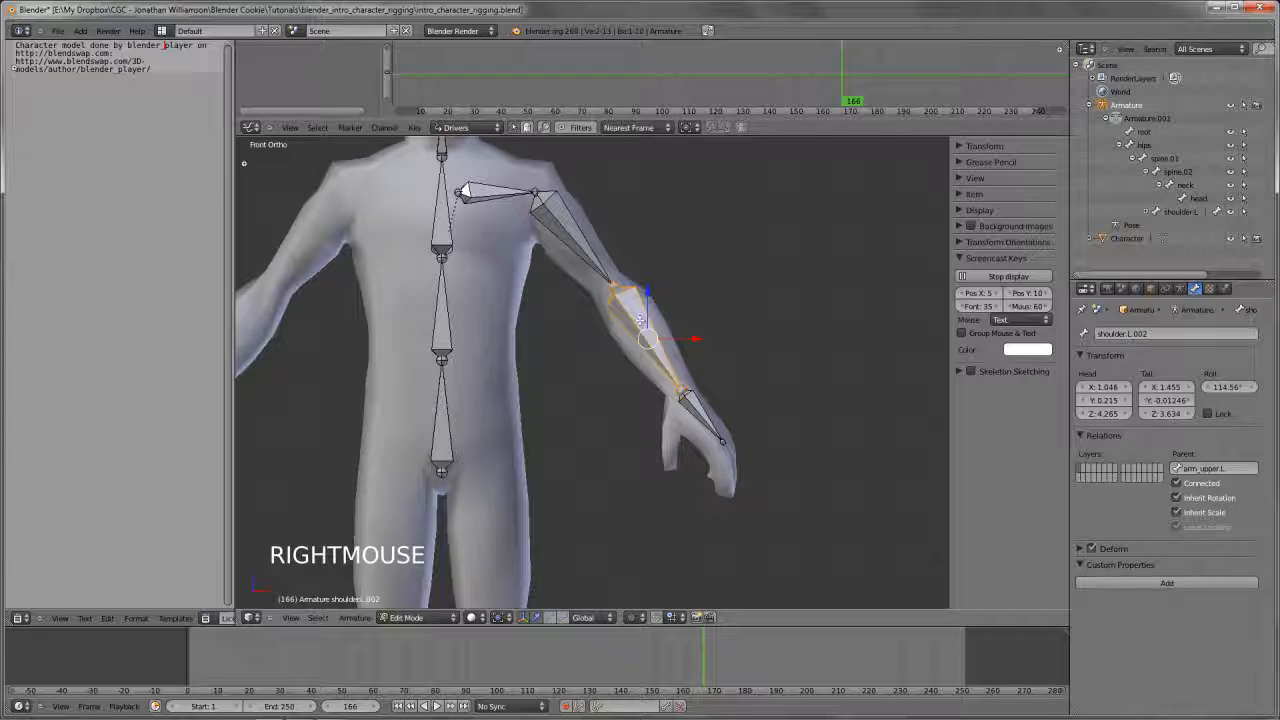
pyautogui.click(1140, 333)
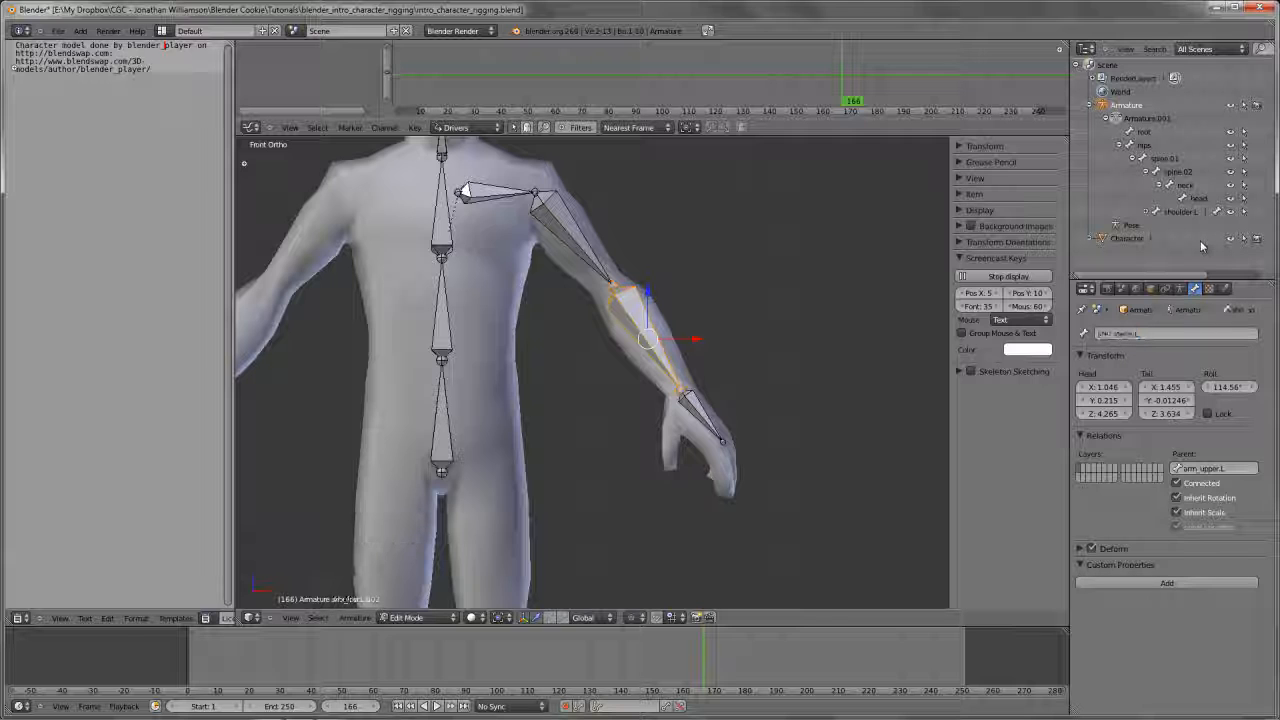
pyautogui.rightClick(700, 412)
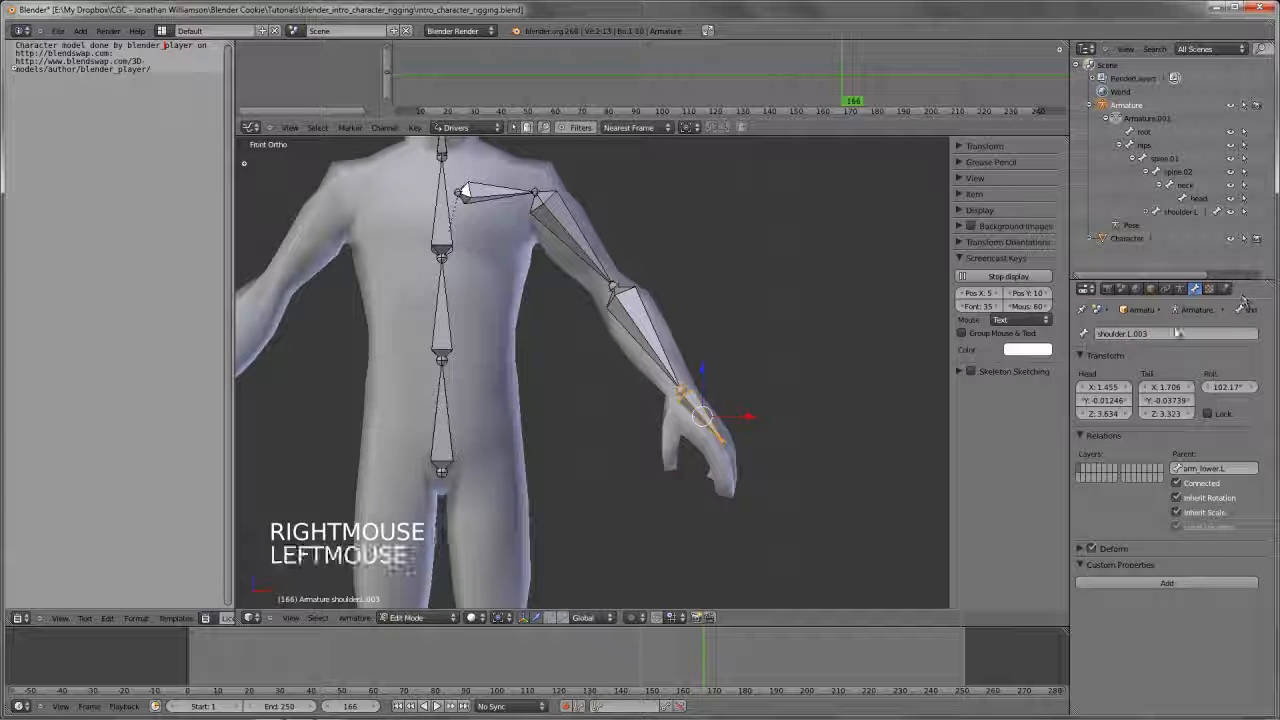
pyautogui.doubleClick(1178, 334)
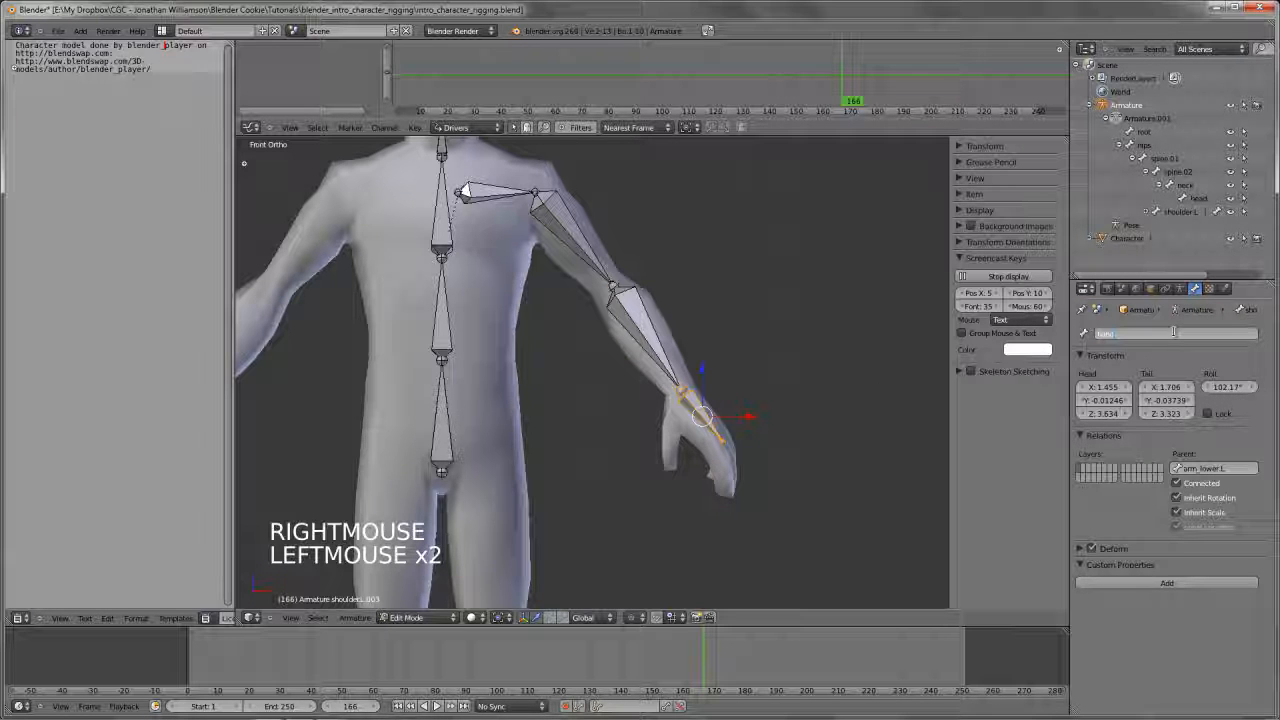
pyautogui.write('hand.L')
pyautogui.press('Return')
# In front view, duplicate the hips bone and place the copy over the character's left thigh
pyautogui.scroll(-1, 586, 351)
pyautogui.press('a')
pyautogui.scroll(-4, 664, 387)
pyautogui.moveTo(586, 351); pyautogui.dragTo(637, 375, button='middle')
pyautogui.scroll(-2, 664, 387)
pyautogui.press('KP_1')
pyautogui.scroll(3, 640, 400)
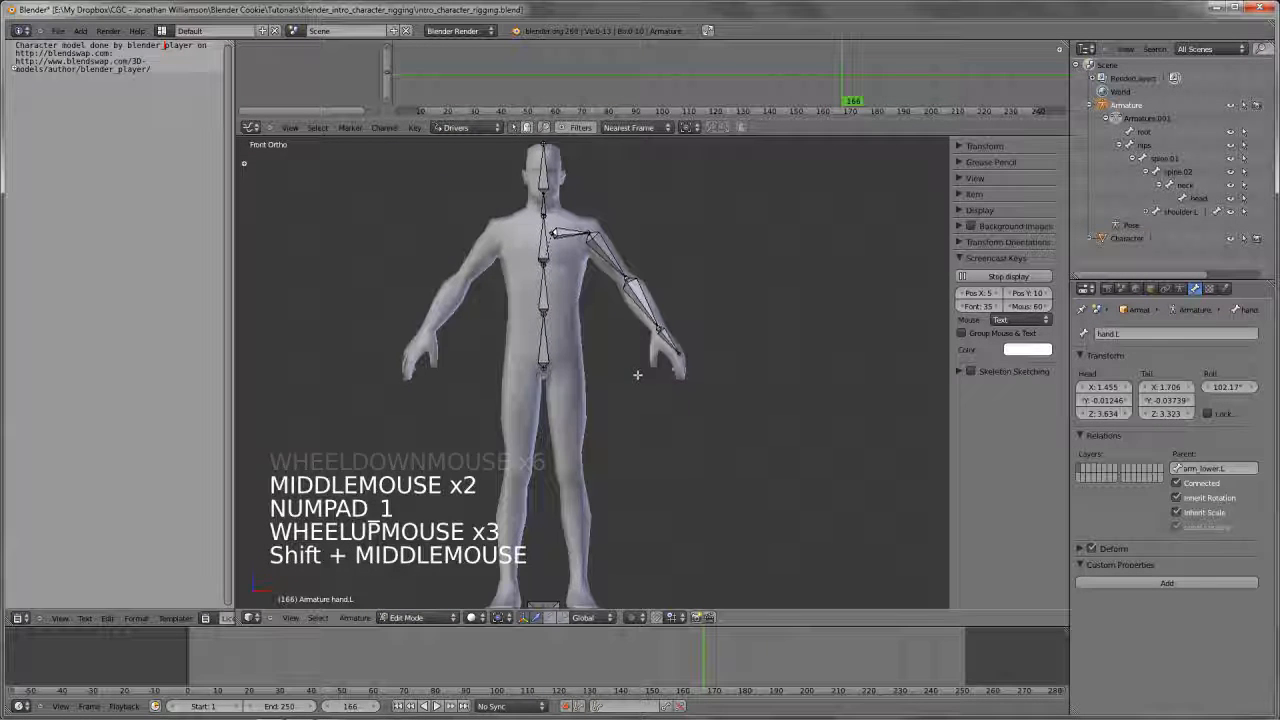
pyautogui.keyDown('shift'); pyautogui.moveTo(614, 329); pyautogui.dragTo(562, 300, button='middle'); pyautogui.keyUp('shift')
pyautogui.rightClick(574, 331)
pyautogui.scroll(1, 575, 257)
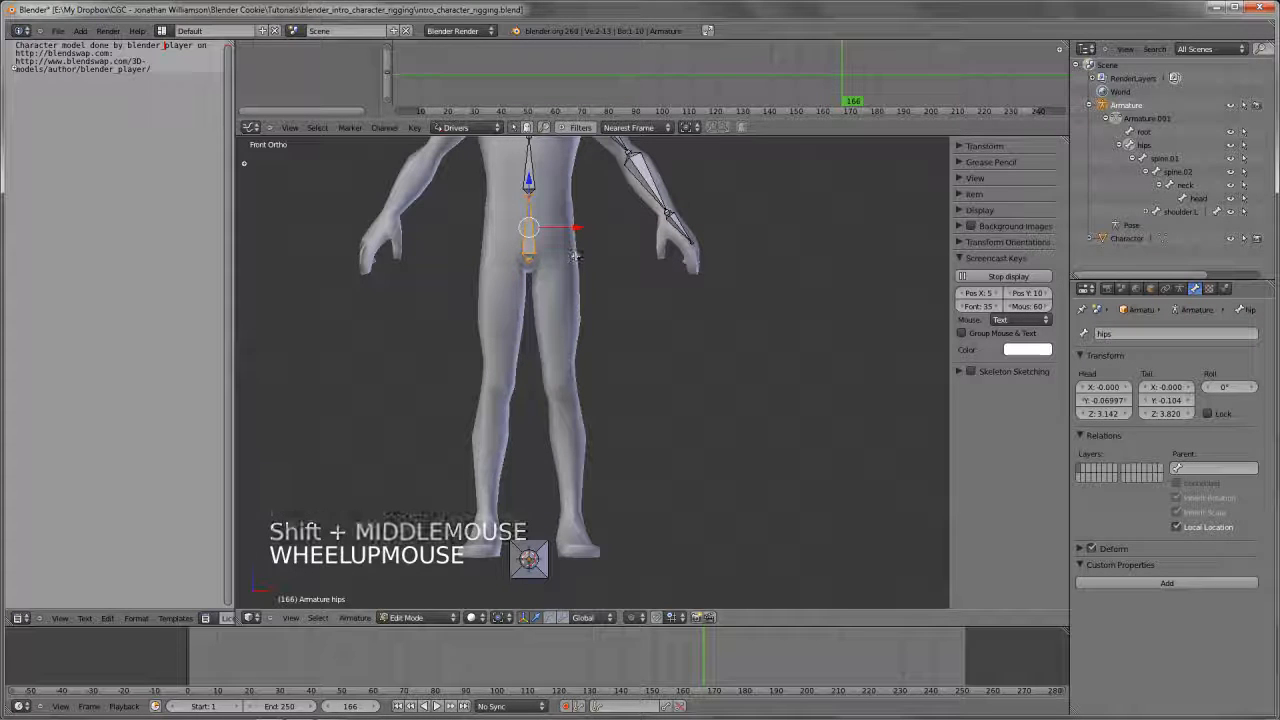
pyautogui.hotkey('shift', 'd')
pyautogui.click(606, 323)
# Rotate the duplicated bone to point downward and move its upper joint to the left hip
pyautogui.press('r')
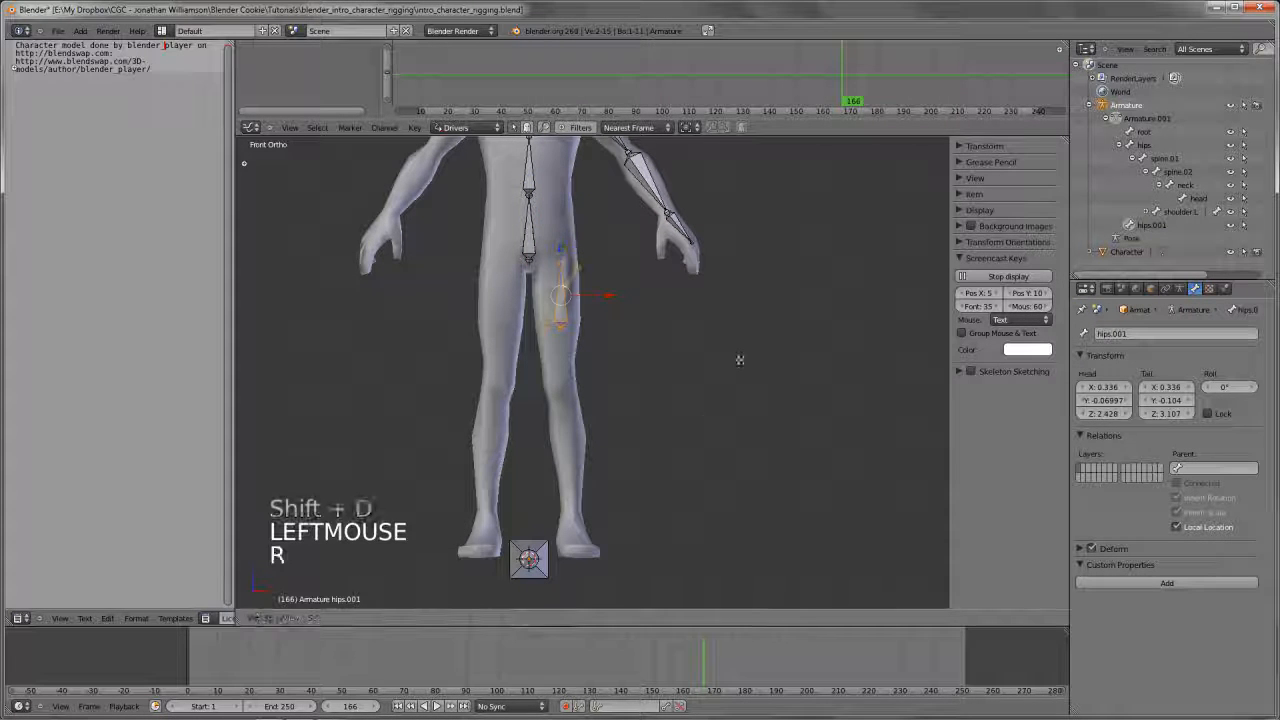
pyautogui.click(435, 303)
pyautogui.press('g')
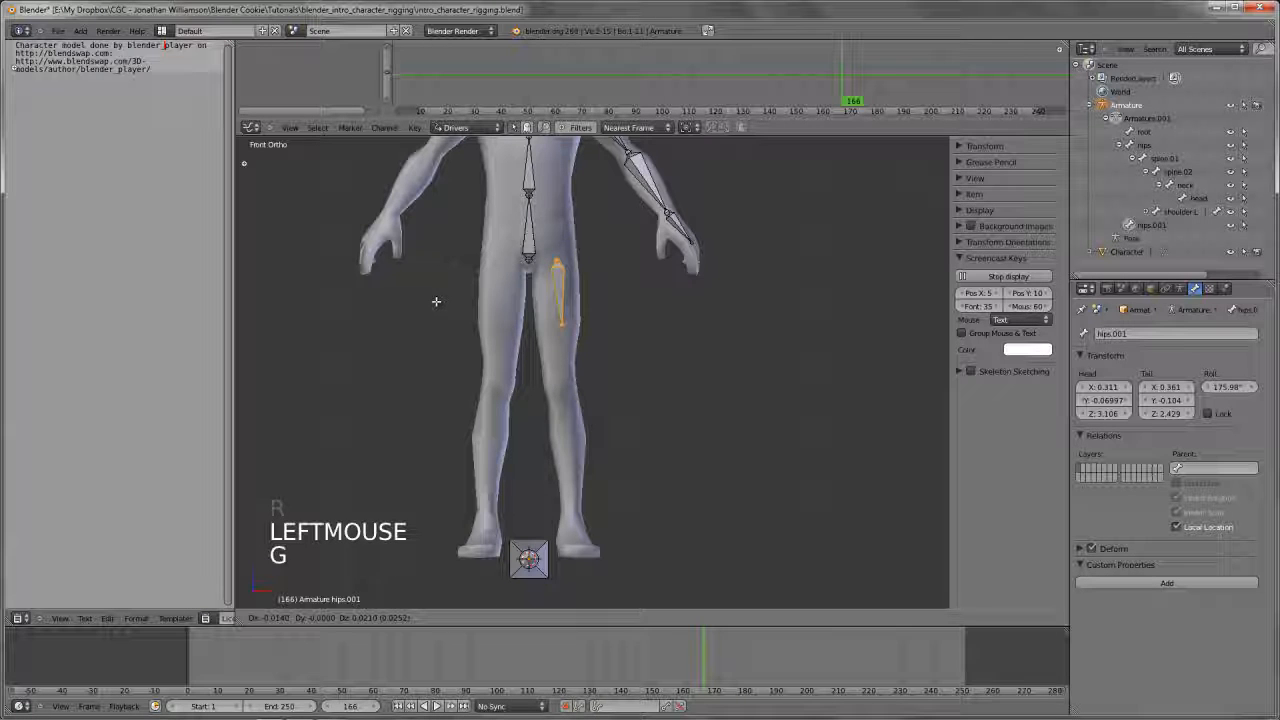
pyautogui.click(434, 286)
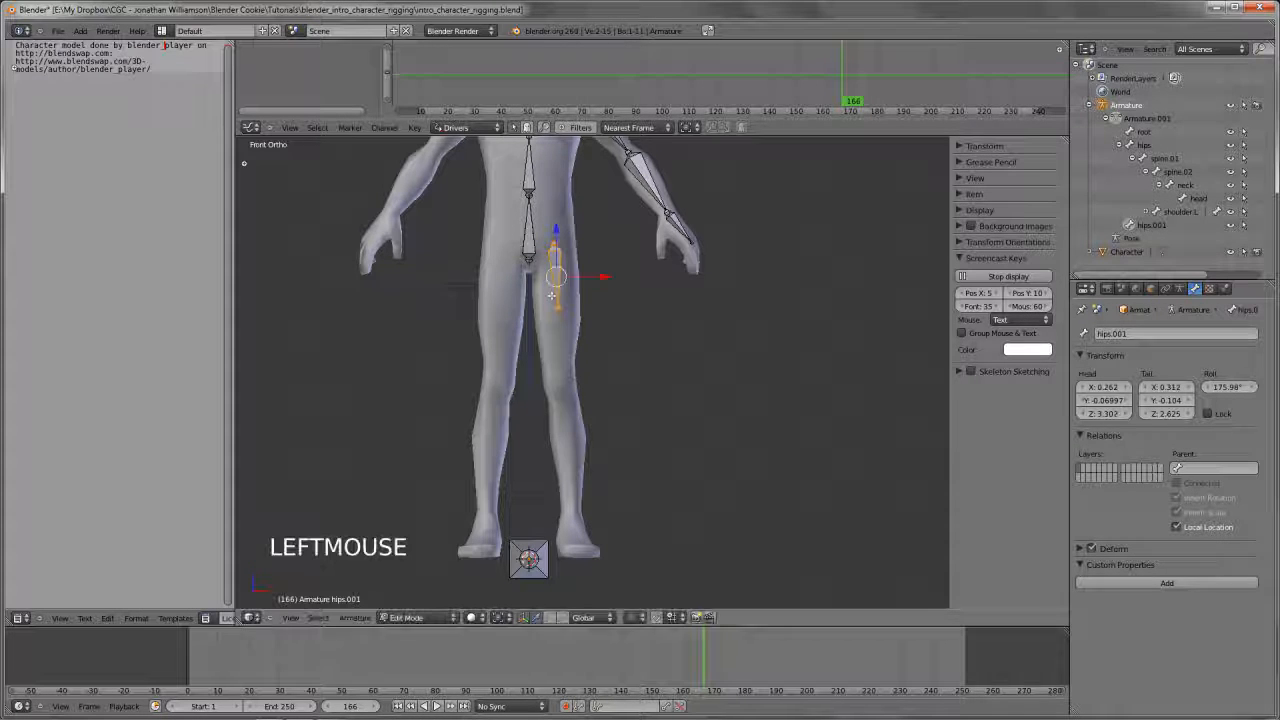
# Move the lower joint of the thigh bone down to the left knee
pyautogui.press('a')
pyautogui.rightClick(558, 308)
pyautogui.press('g')
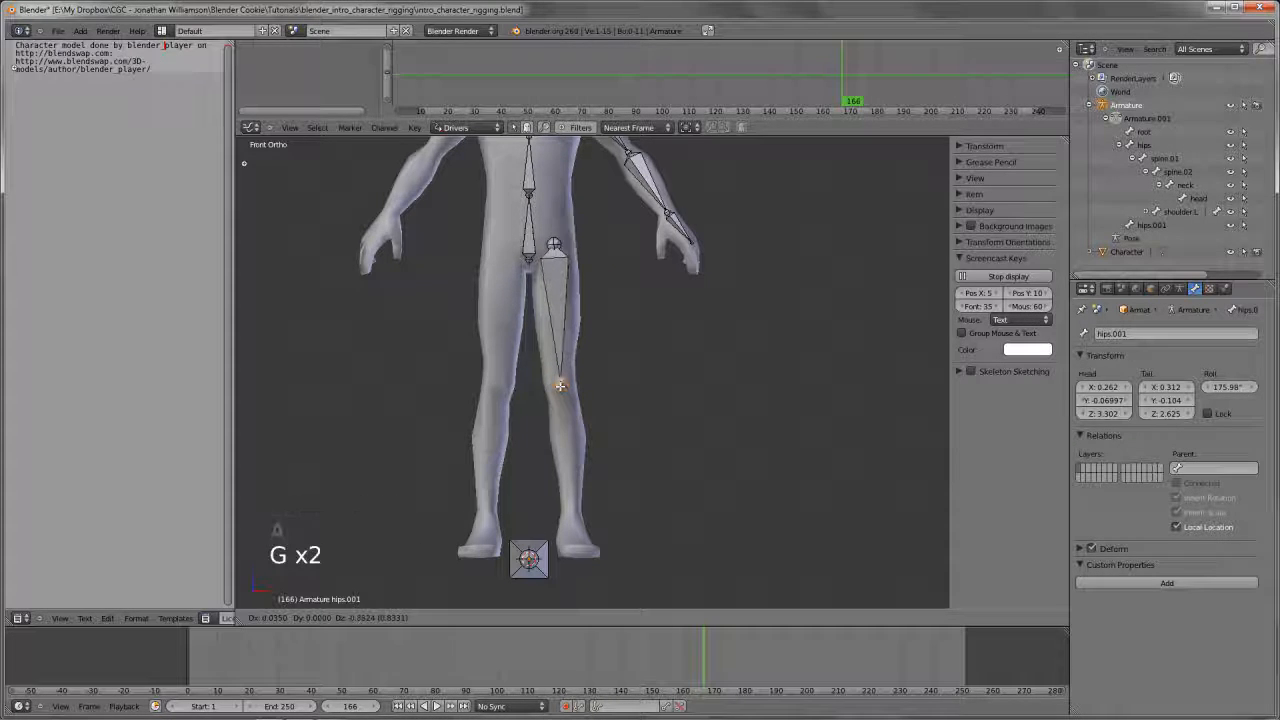
pyautogui.click(560, 384)
# Extrude a shin bone from the knee joint down to the left ankle
pyautogui.keyDown('shift'); pyautogui.moveTo(636, 428); pyautogui.dragTo(612, 343, button='middle'); pyautogui.keyUp('shift')
pyautogui.press('e')
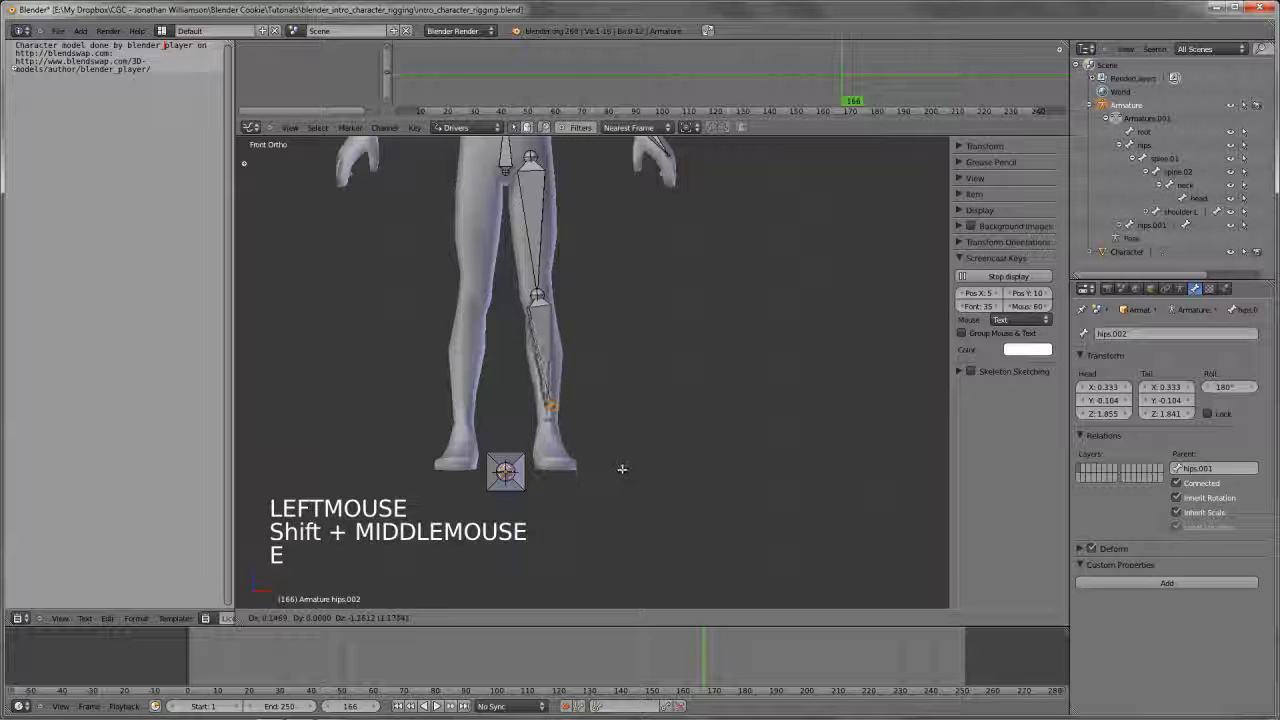
pyautogui.click(622, 481)
# In side view, move the ankle and knee joints backward to the centre of the leg
pyautogui.press('KP_3')
pyautogui.press('g')
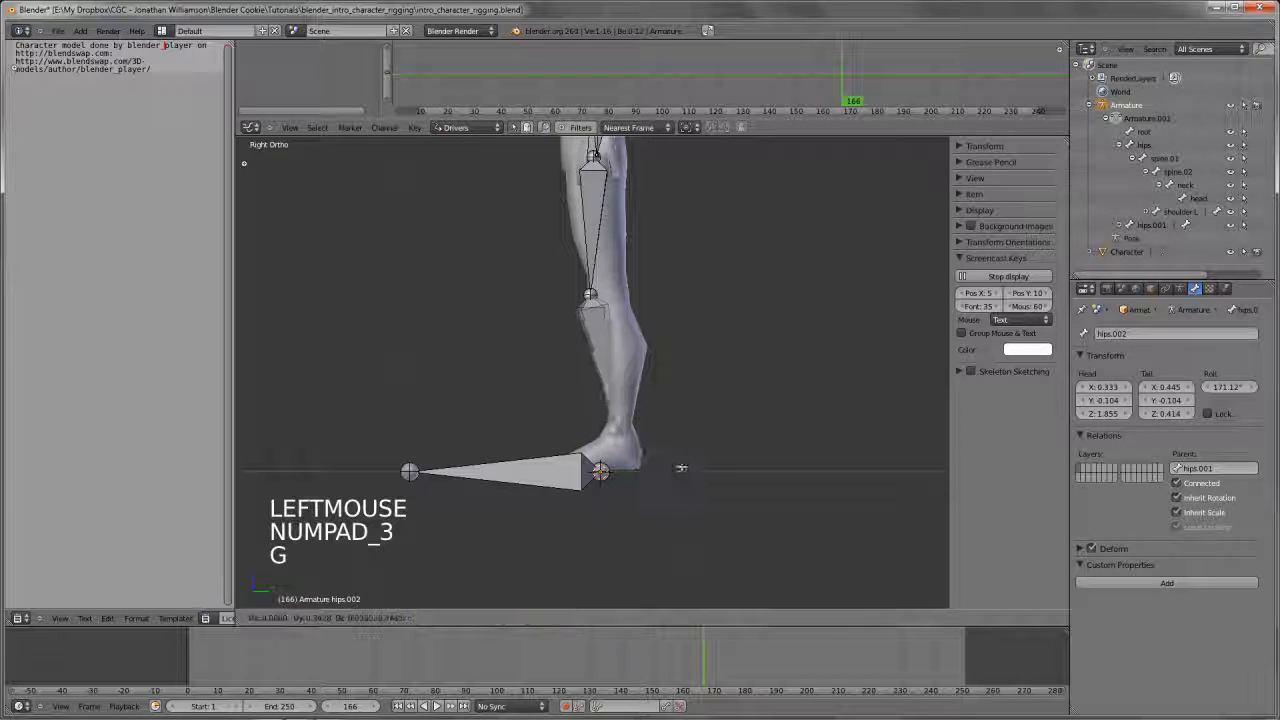
pyautogui.rightClick(592, 294)
pyautogui.press('g')
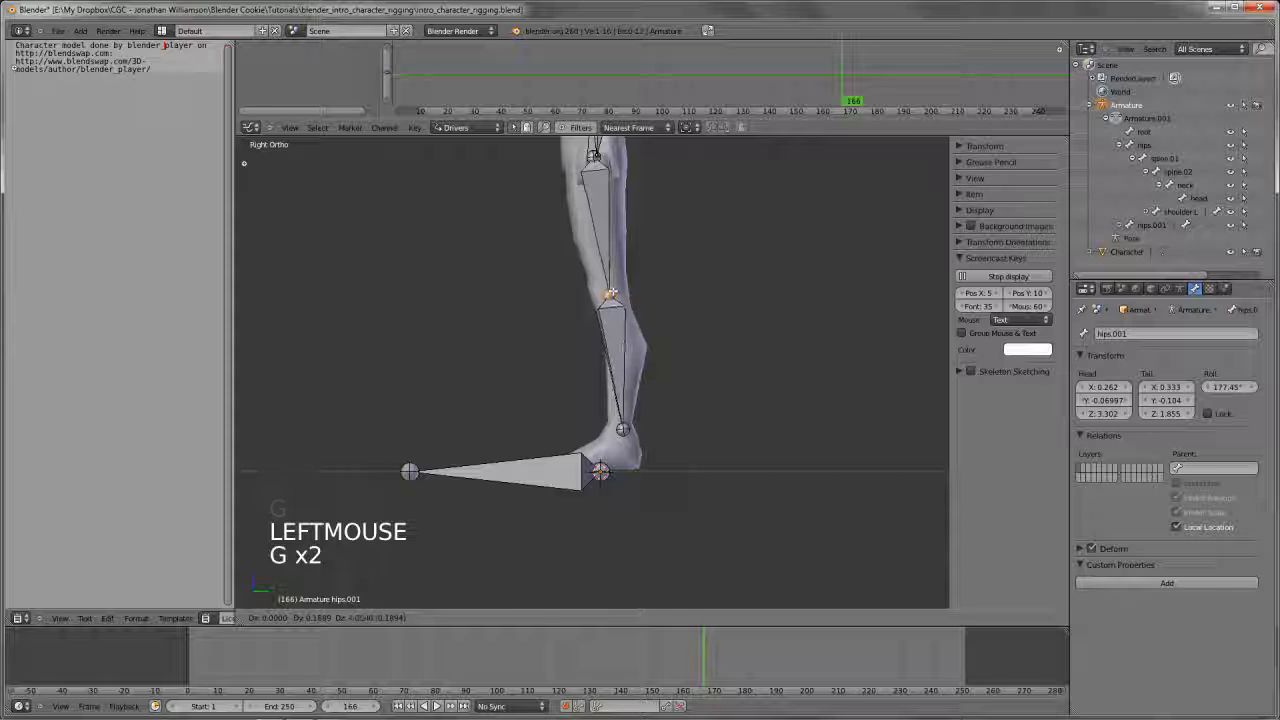
pyautogui.click(611, 294)
# Extrude a foot bone from the ankle joint forward to the ball of the foot, checking it against the wireframe
pyautogui.press('a')
pyautogui.rightClick(622, 429)
pyautogui.scroll(3, 622, 429)
pyautogui.press('z')
pyautogui.keyDown('shift'); pyautogui.moveTo(710, 480); pyautogui.dragTo(713, 418, button='middle'); pyautogui.keyUp('shift')
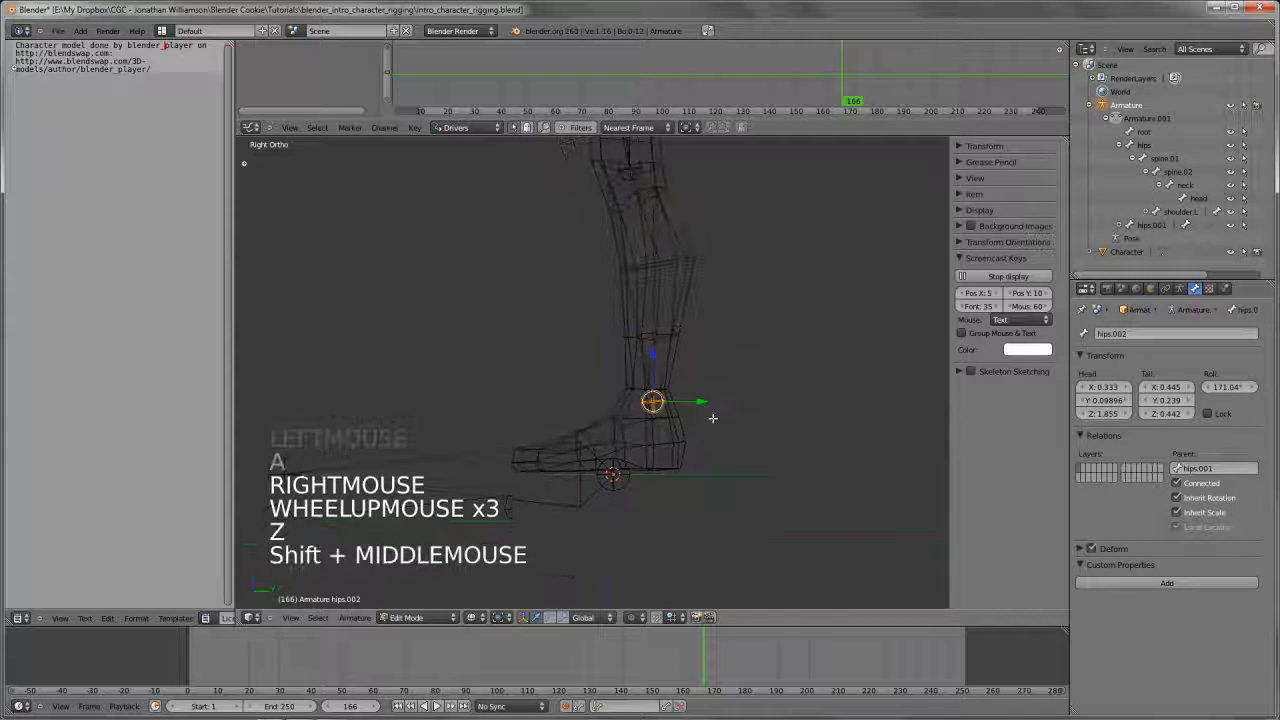
pyautogui.press('z')
pyautogui.press('e')
pyautogui.click(642, 471)
# Adjust the joint at the ball of the foot in wireframe and extrude a toe bone to the tip of the toes
pyautogui.press('z')
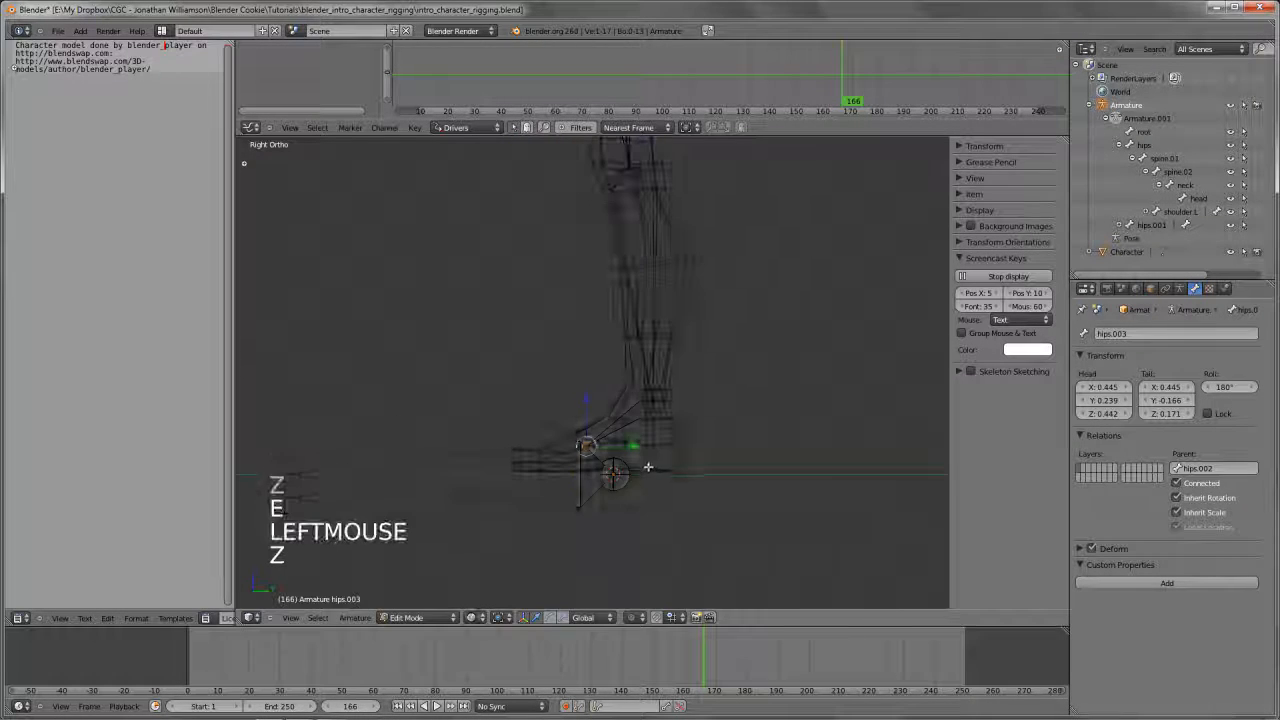
pyautogui.press('g')
pyautogui.press('e')
pyautogui.press('e')
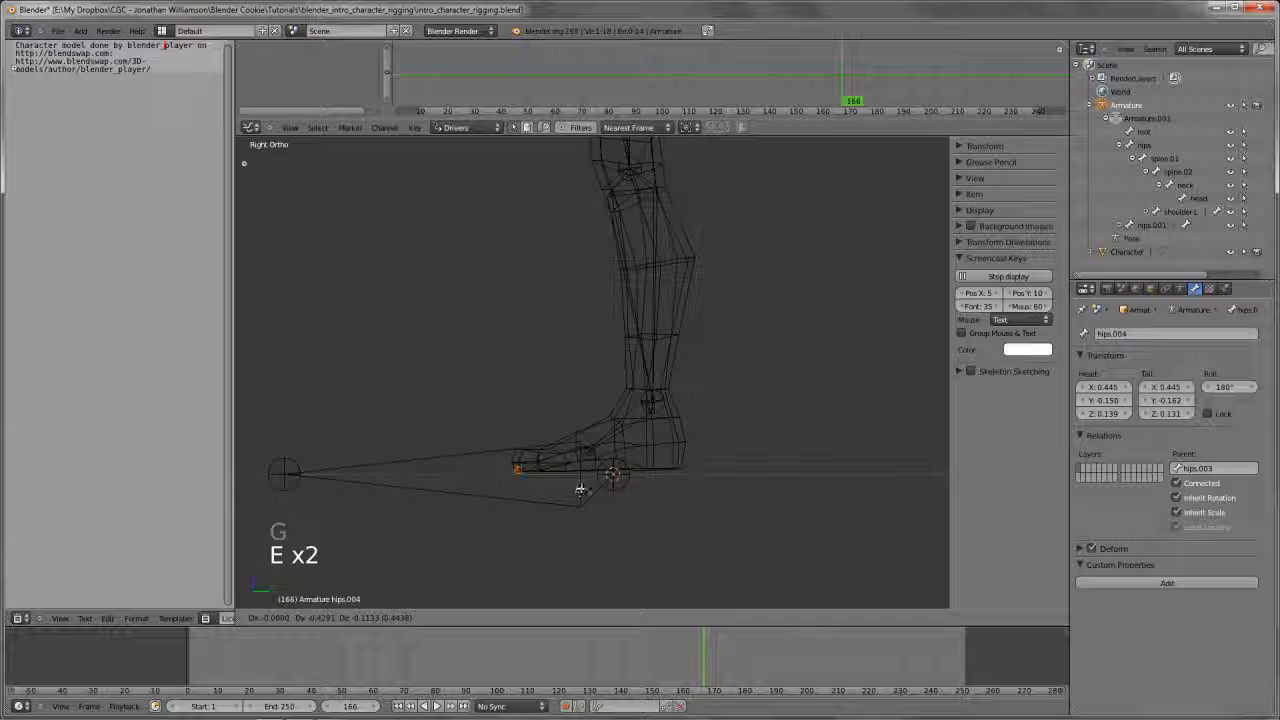
pyautogui.click(582, 484)
# Return to solid shading and shift the toe bone's tip outward along the X axis to the middle of the toes
pyautogui.scroll(-3, 582, 484)
pyautogui.press('z')
pyautogui.moveTo(582, 484)
pyautogui.mouseDown(button='middle')
pyautogui.moveTo(666, 471)
pyautogui.moveTo(598, 474)
pyautogui.mouseUp(button='middle')
pyautogui.scroll(4, 666, 471)
pyautogui.press('g')
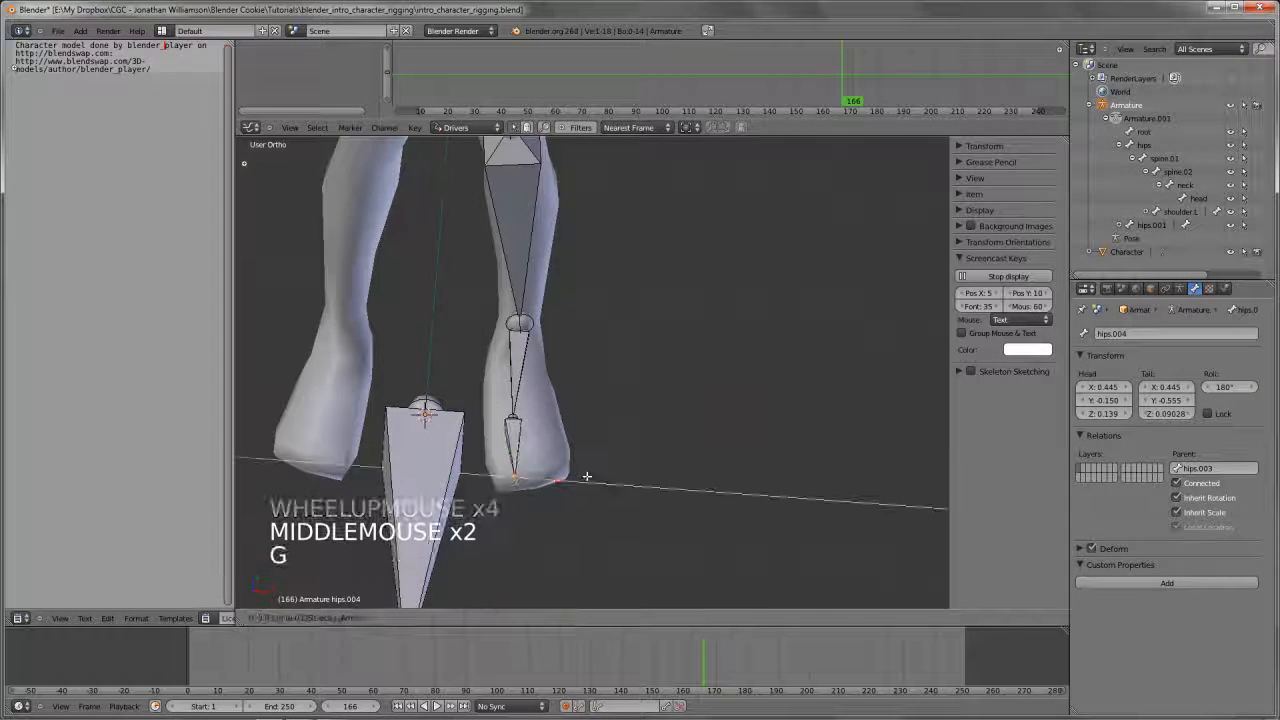
pyautogui.click(549, 429)
# Shift the joint at the ball of the foot outward along the X axis to centre it in the foot
pyautogui.rightClick(514, 420)
pyautogui.press('g')
pyautogui.press('x')
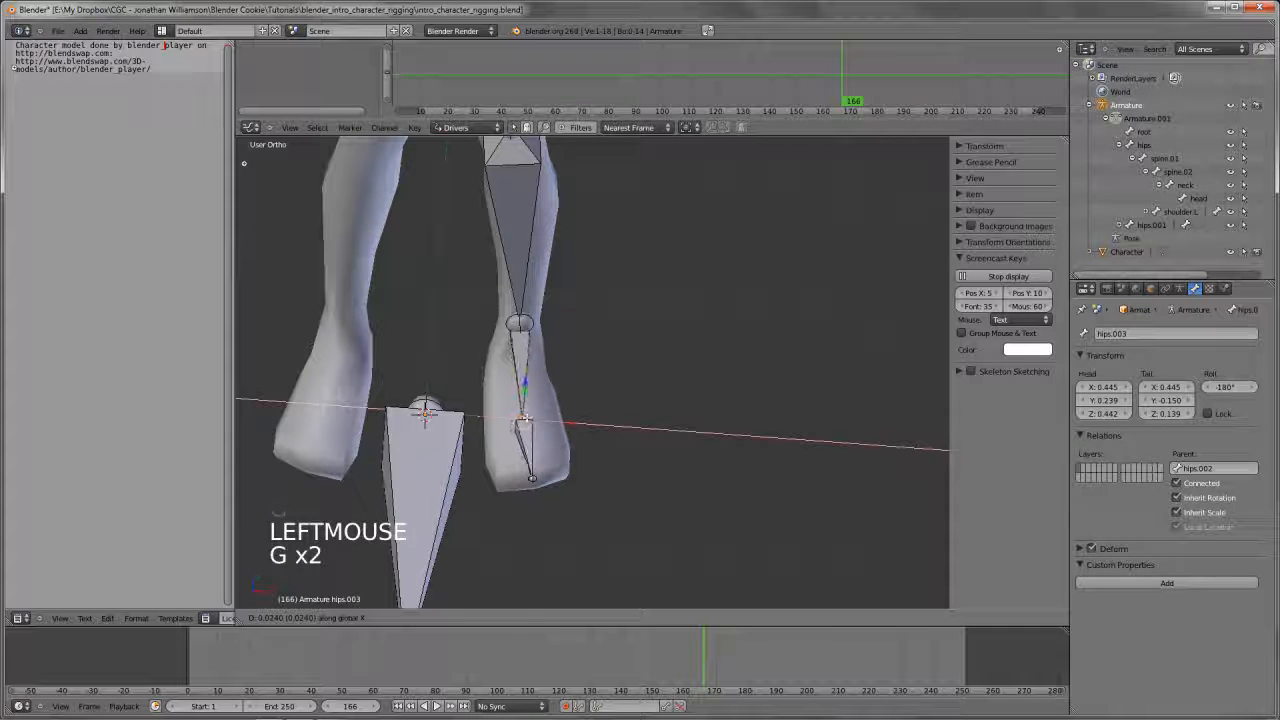
pyautogui.click(526, 422)
# Select the toe bone and expand the left leg's bone chain in the outliner down to its last bone
pyautogui.rightClick(528, 447)
pyautogui.scroll(-1, 1172, 221)
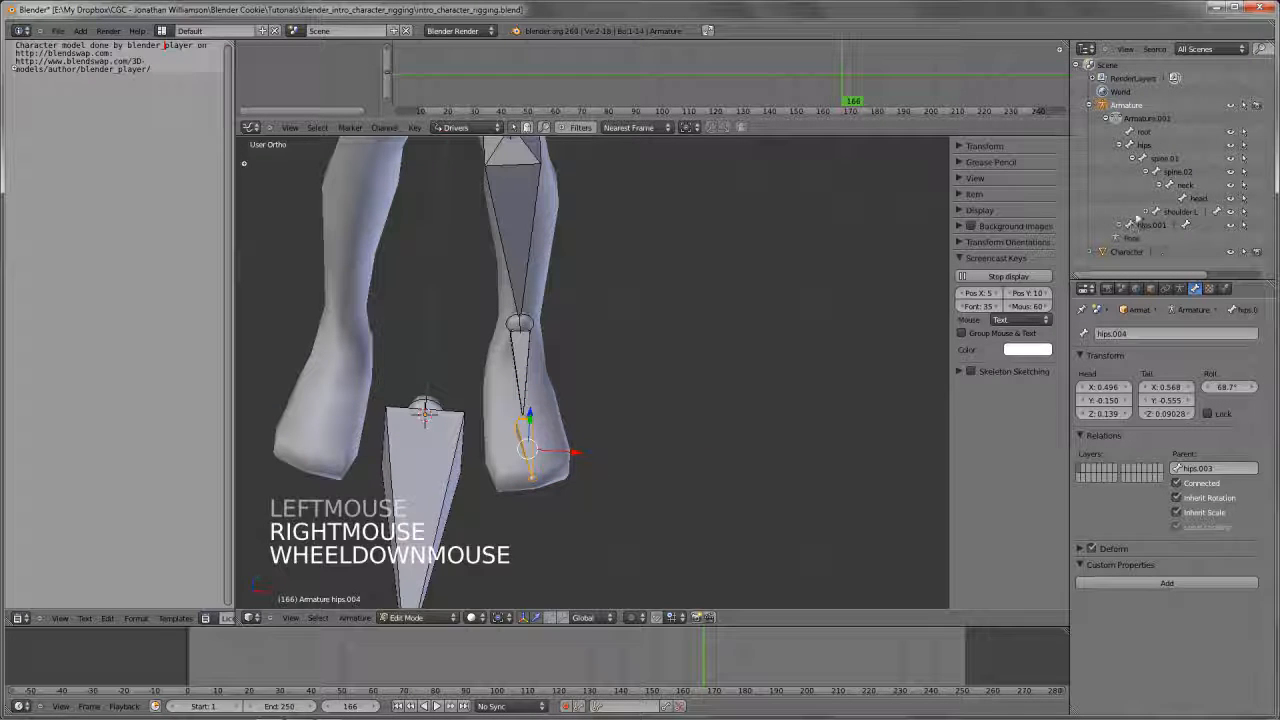
pyautogui.click(1118, 225)
pyautogui.scroll(-3, 1118, 228)
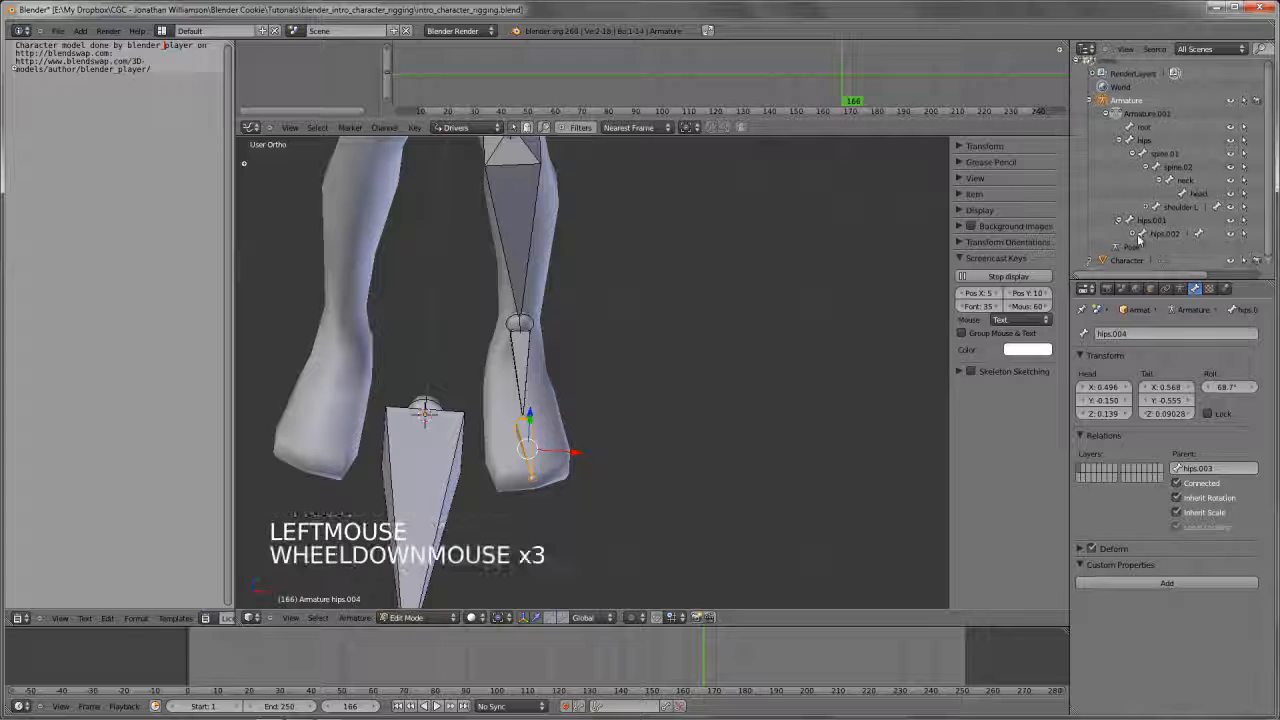
pyautogui.click(1120, 228)
pyautogui.scroll(-4, 1135, 234)
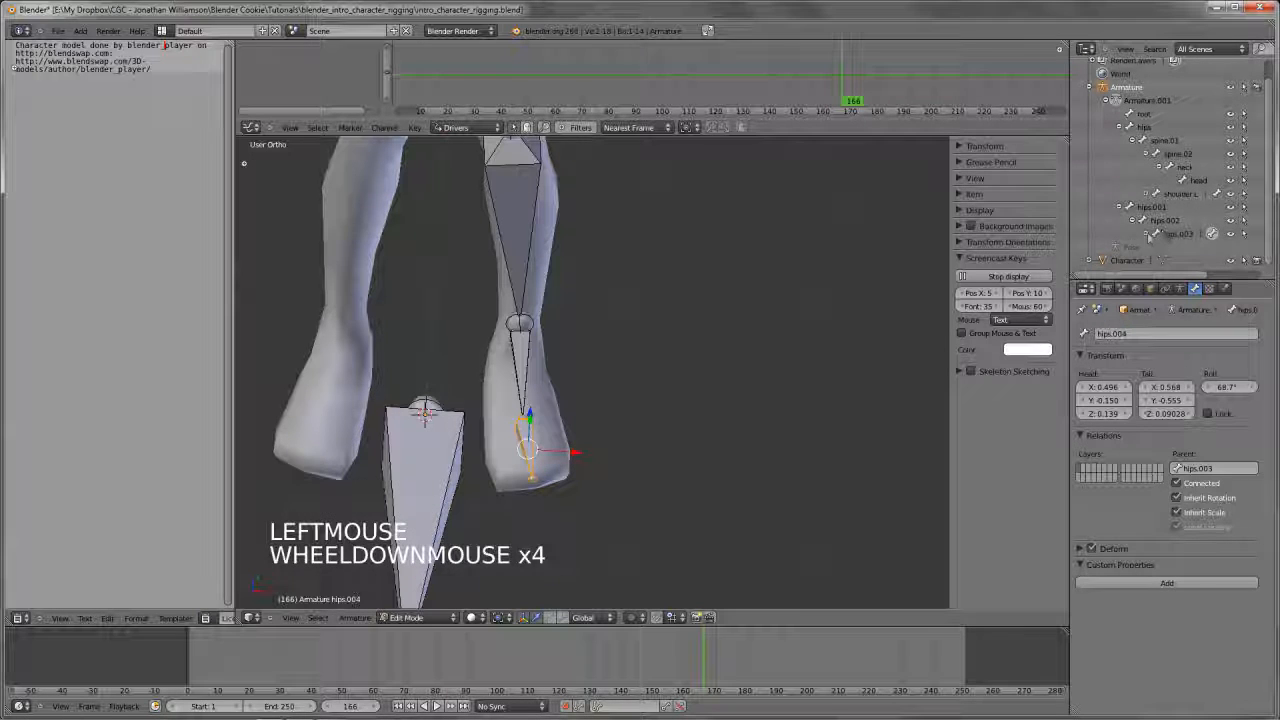
pyautogui.click(1146, 233)
pyautogui.scroll(-1, 1150, 233)
pyautogui.keyDown('ctrl'); pyautogui.click(1165, 206); pyautogui.keyUp('ctrl')
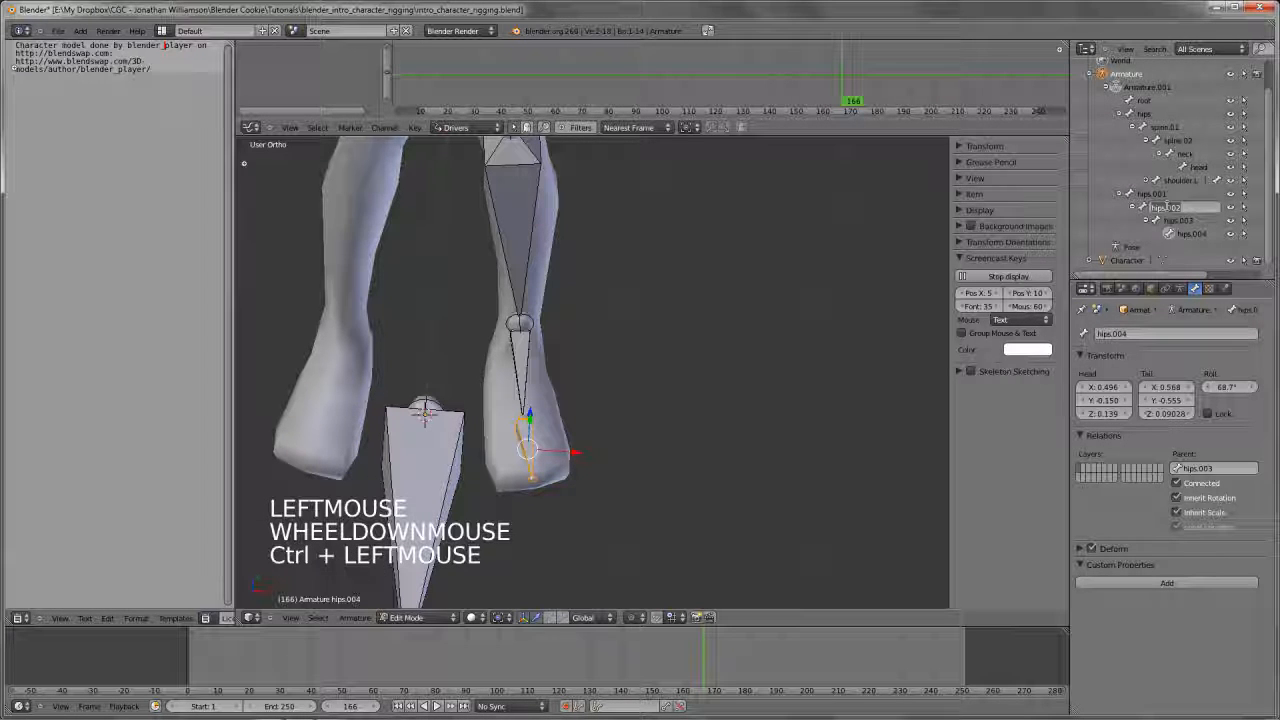
pyautogui.press('Escape')
# Rename the left thigh bone leg_upper.L and the shin bone below it leg_lower.L
pyautogui.click(1152, 194)
pyautogui.scroll(-5, 720, 300)
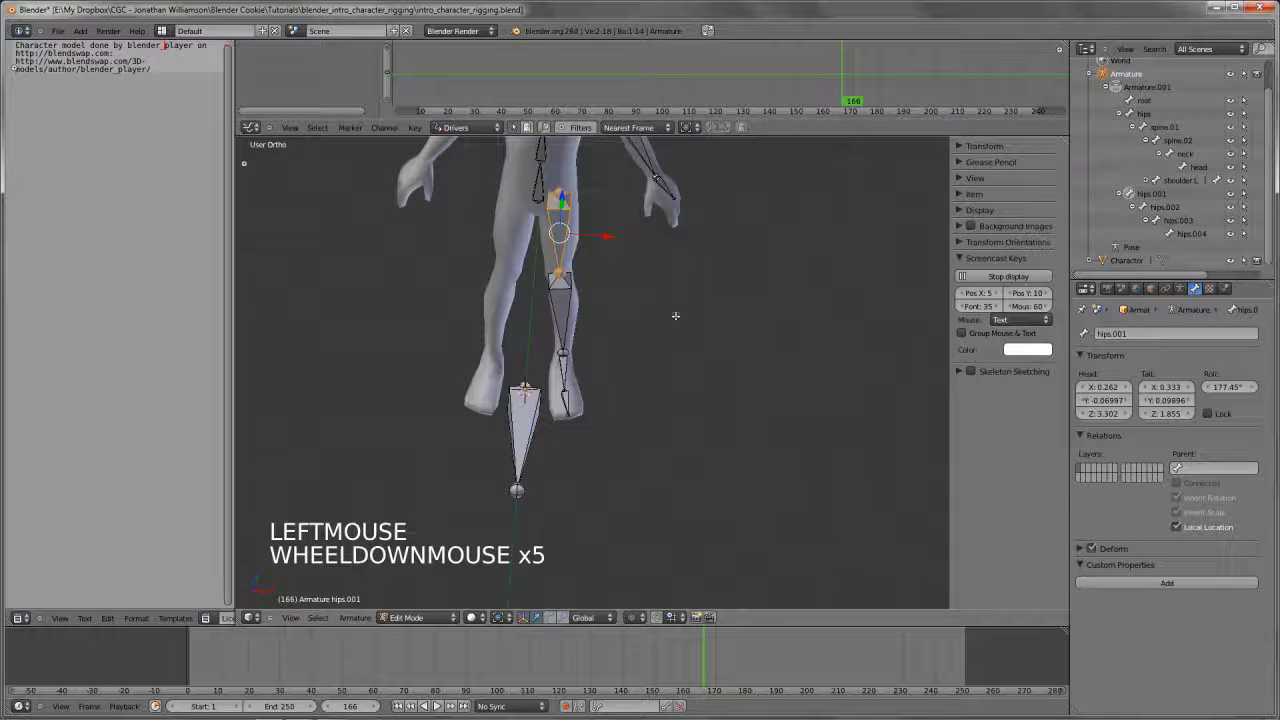
pyautogui.keyDown('shift'); pyautogui.moveTo(674, 314); pyautogui.dragTo(680, 345, button='middle'); pyautogui.keyUp('shift')
pyautogui.keyDown('ctrl'); pyautogui.click(1155, 194); pyautogui.keyUp('ctrl')
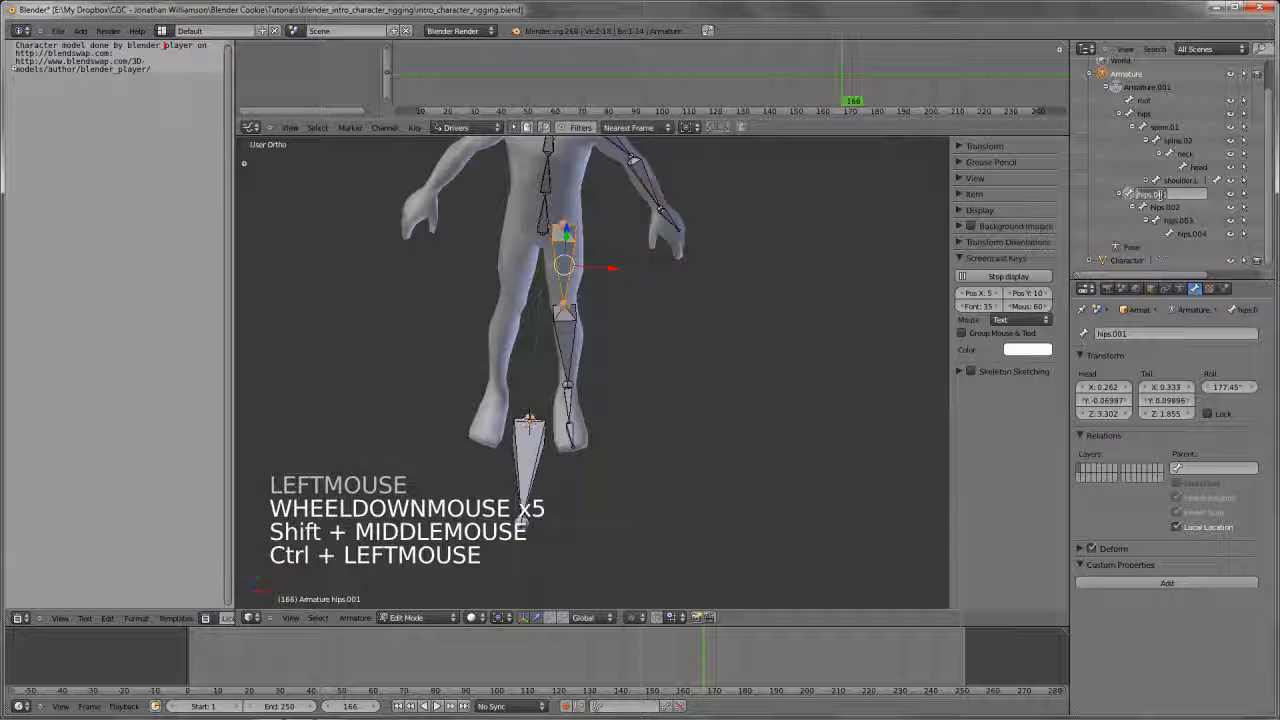
pyautogui.write('leg_upper.L')
pyautogui.press('Return')
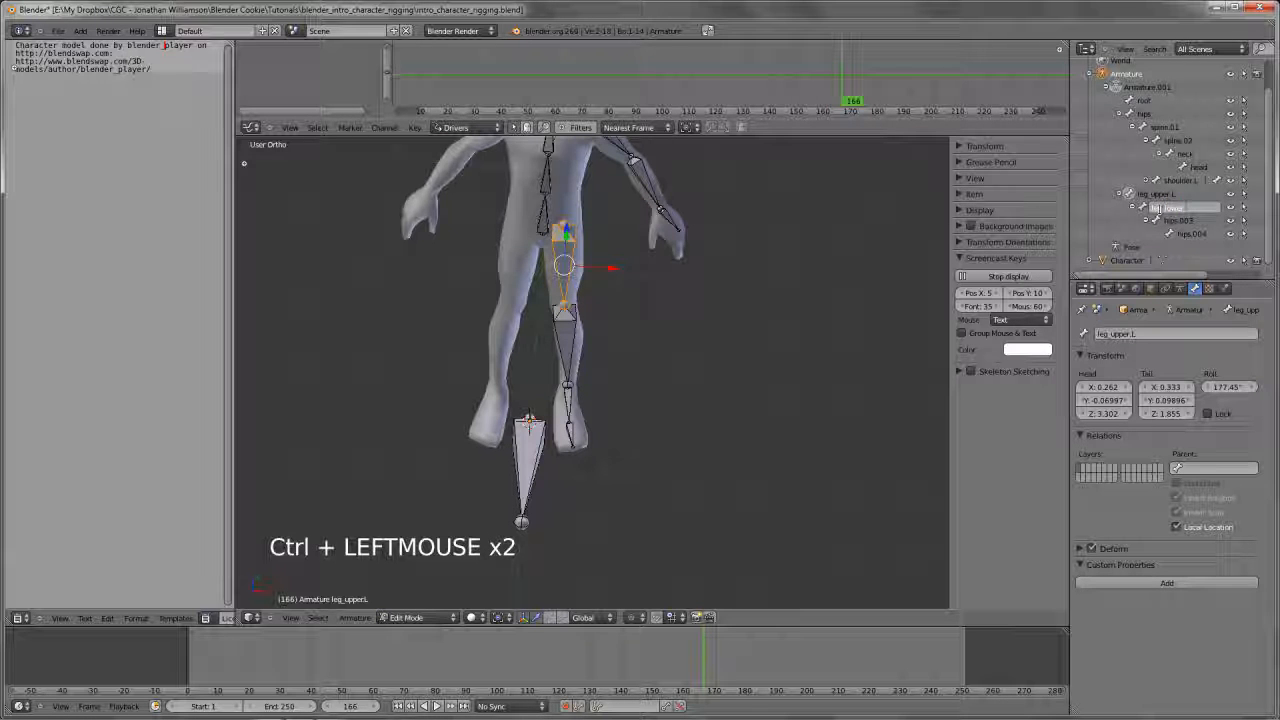
# Rename the left foot bone foot.L and the toe bone toe.L
pyautogui.click(1180, 220)
pyautogui.keyDown('ctrl'); pyautogui.click(1180, 220); pyautogui.keyUp('ctrl')
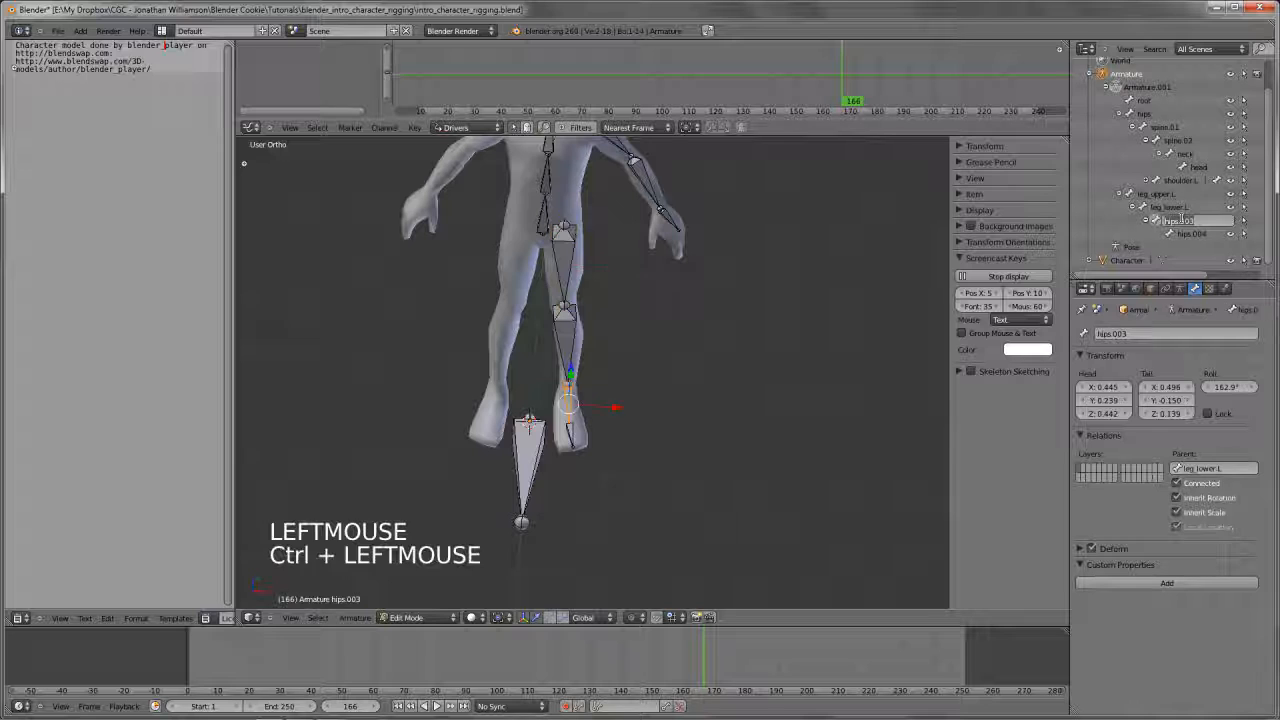
pyautogui.write('foot.L')
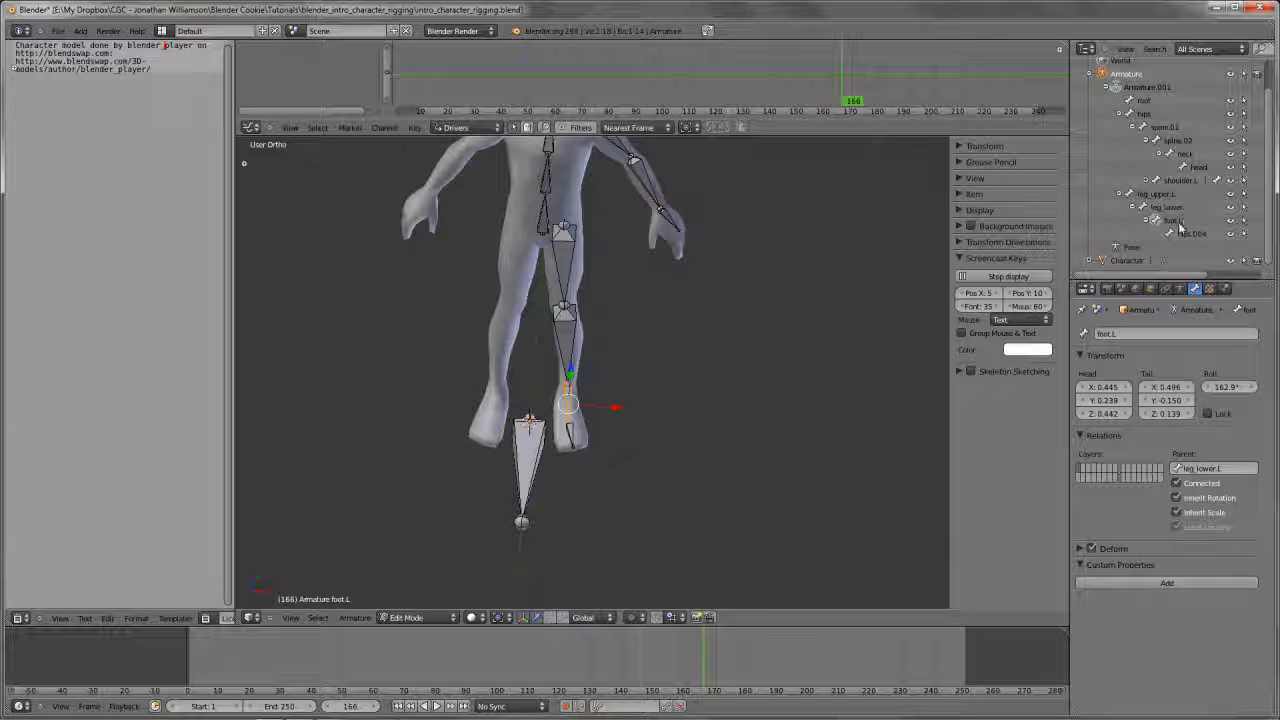
pyautogui.press('Return')
pyautogui.doubleClick(1192, 234)
pyautogui.keyDown('ctrl'); pyautogui.click(1194, 235); pyautogui.keyUp('ctrl')
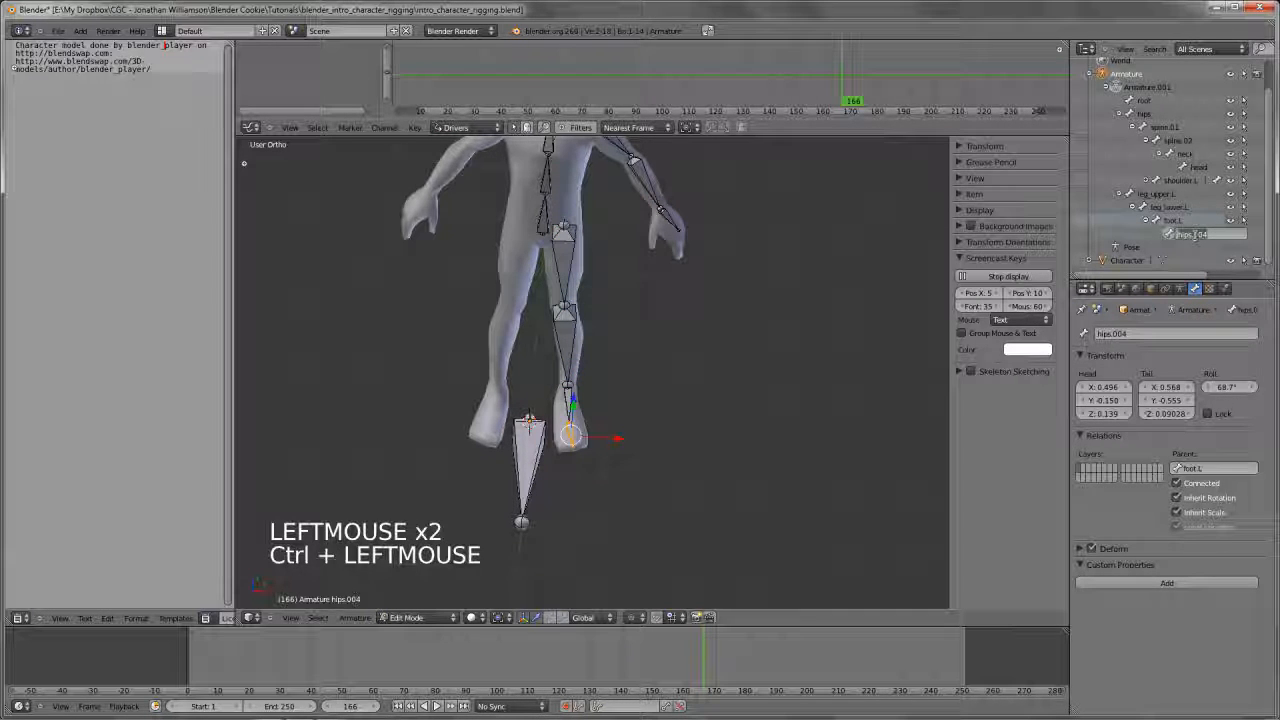
pyautogui.write('toe.L')
pyautogui.press('Return')
# Switch the armature to Pose Mode and view it from the front
pyautogui.scroll(-3, 877, 293)
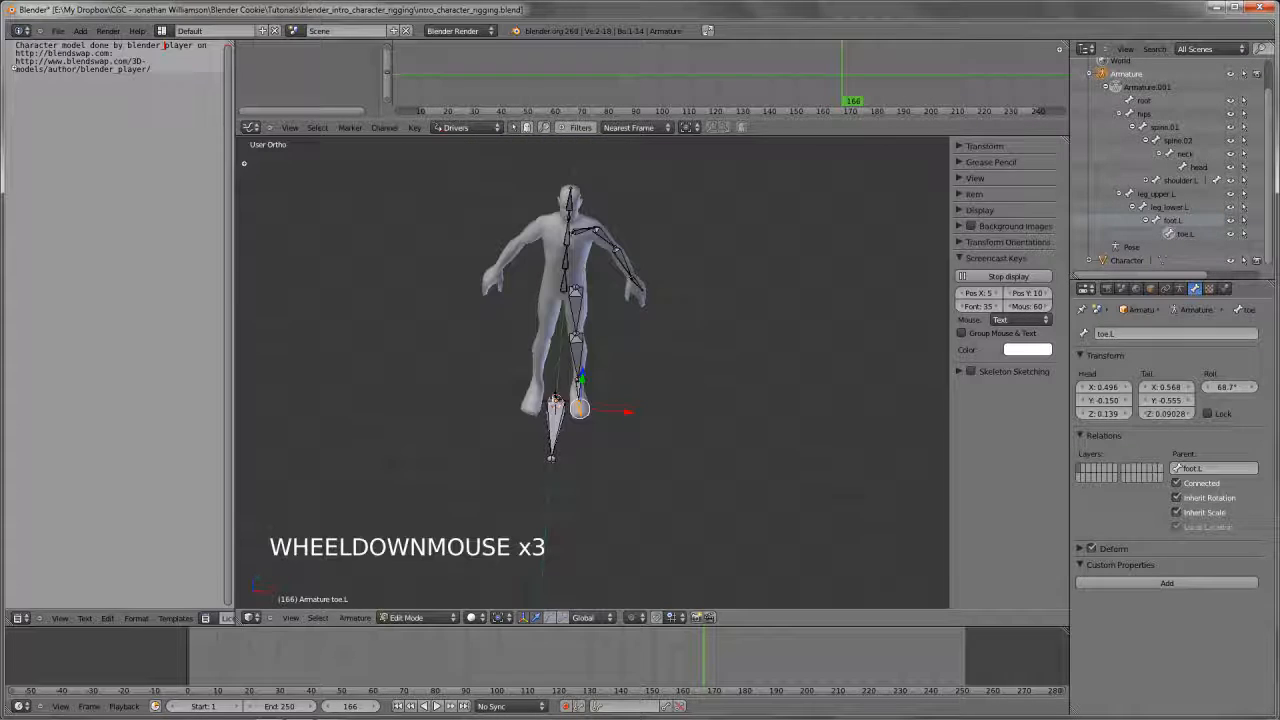
pyautogui.moveTo(877, 293); pyautogui.dragTo(691, 437, button='middle')
pyautogui.scroll(3, 634, 386)
pyautogui.press('Tab')
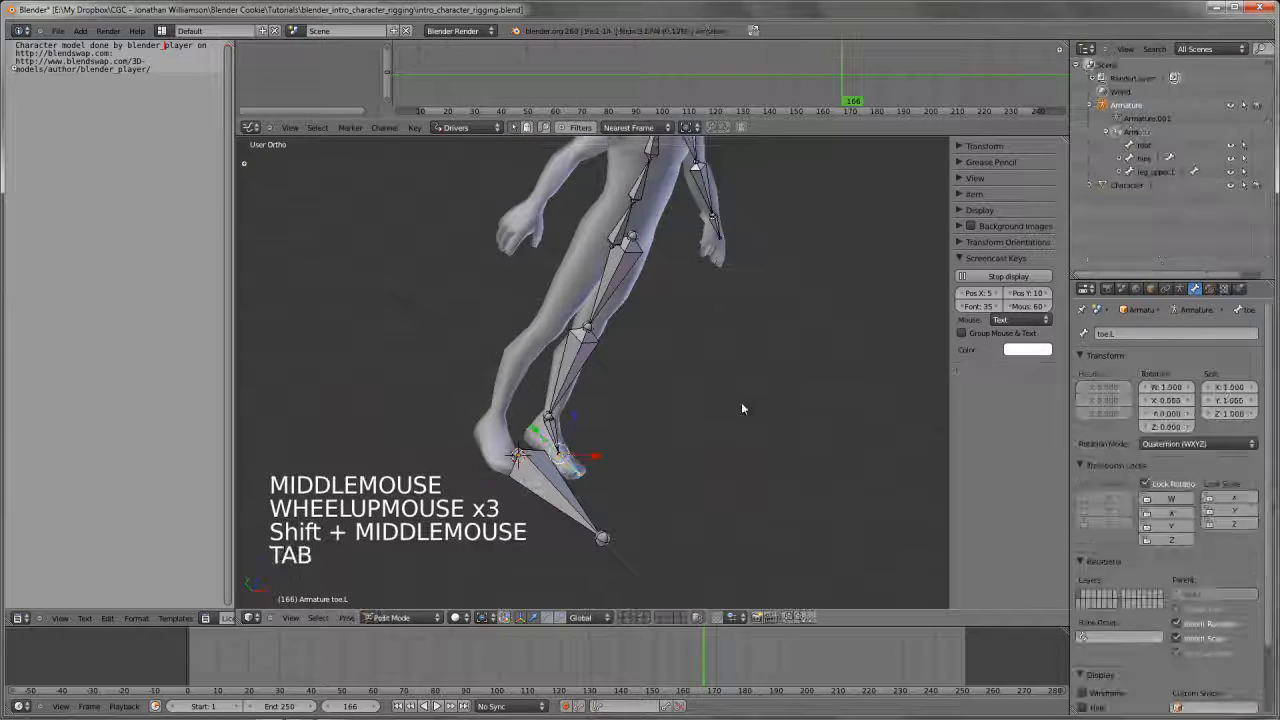
pyautogui.press('KP_1')
pyautogui.moveTo(741, 402); pyautogui.dragTo(671, 394, button='middle')
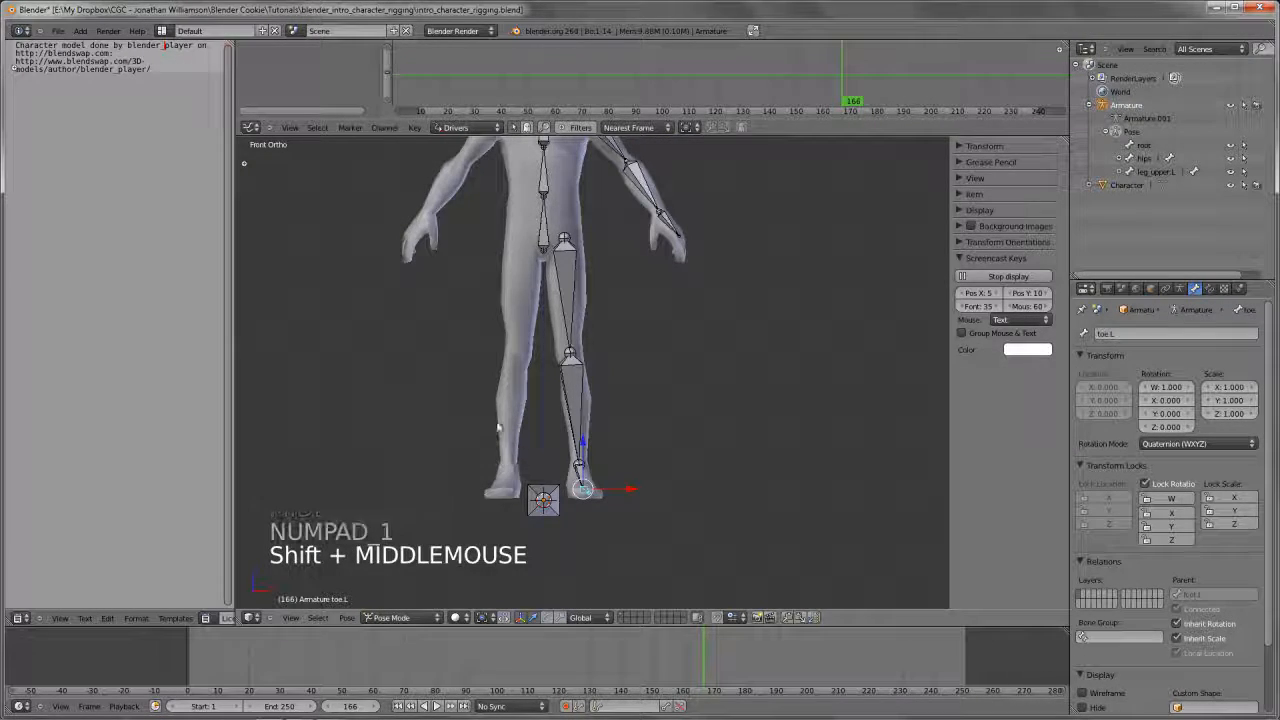
# Switch the armature through Object Mode and Edit Mode and back to Pose Mode
pyautogui.click(398, 618)
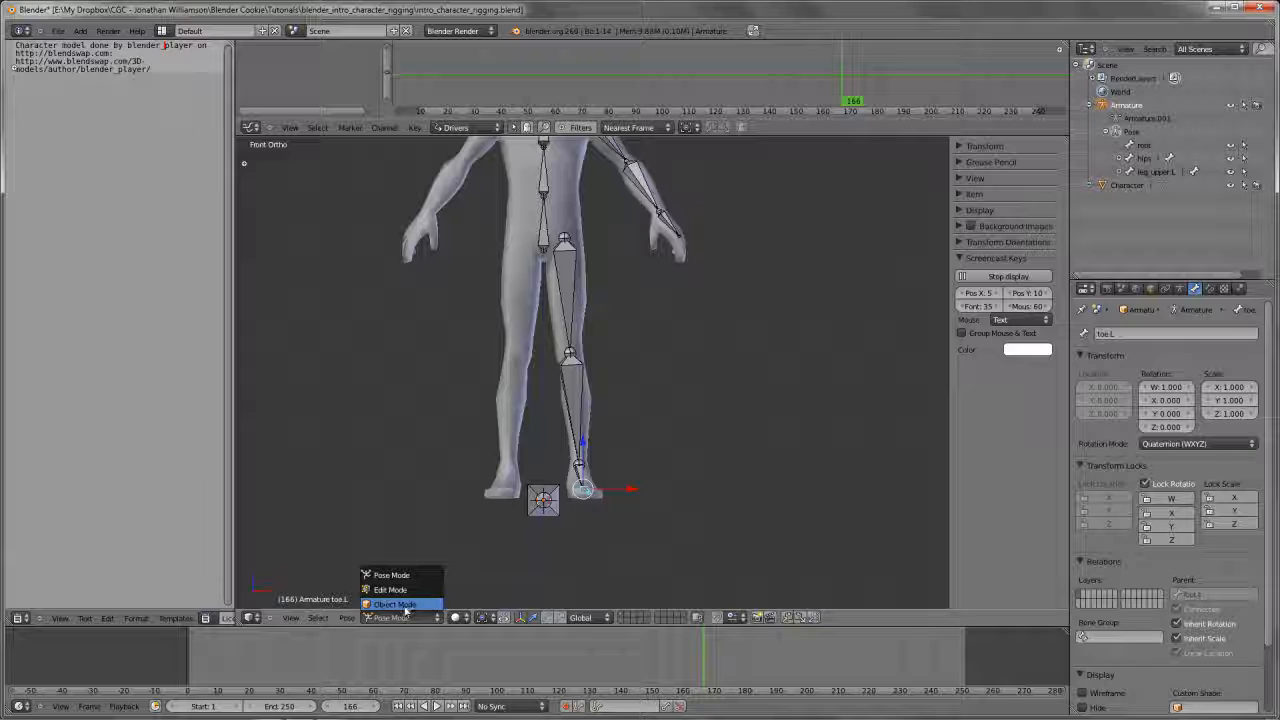
pyautogui.click(400, 605)
pyautogui.press('Tab')
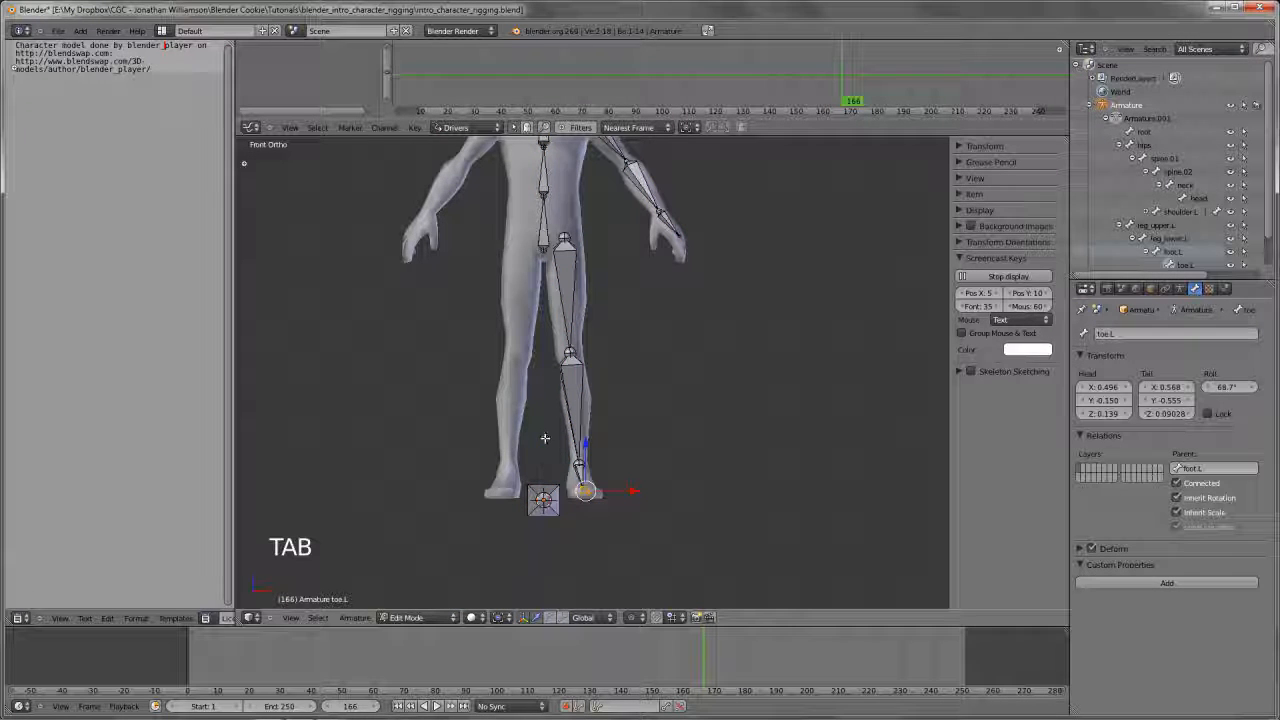
pyautogui.press('Tab')
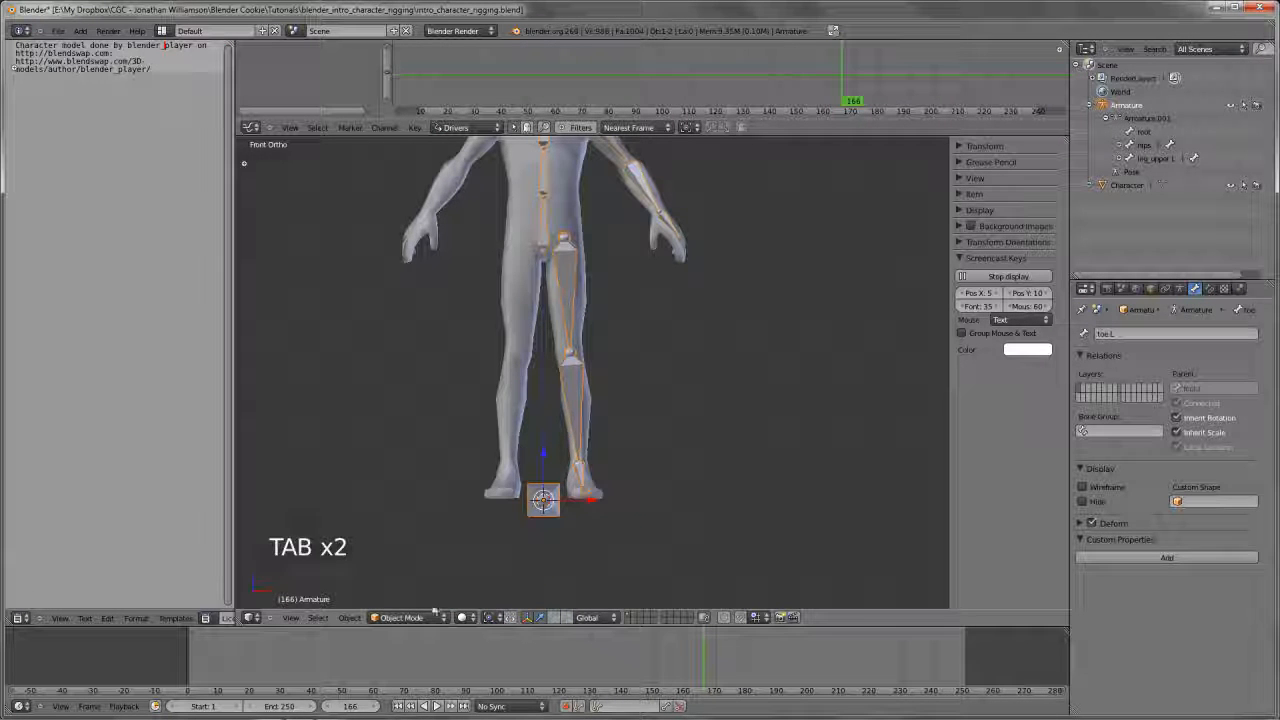
pyautogui.click(435, 615)
pyautogui.click(440, 577)
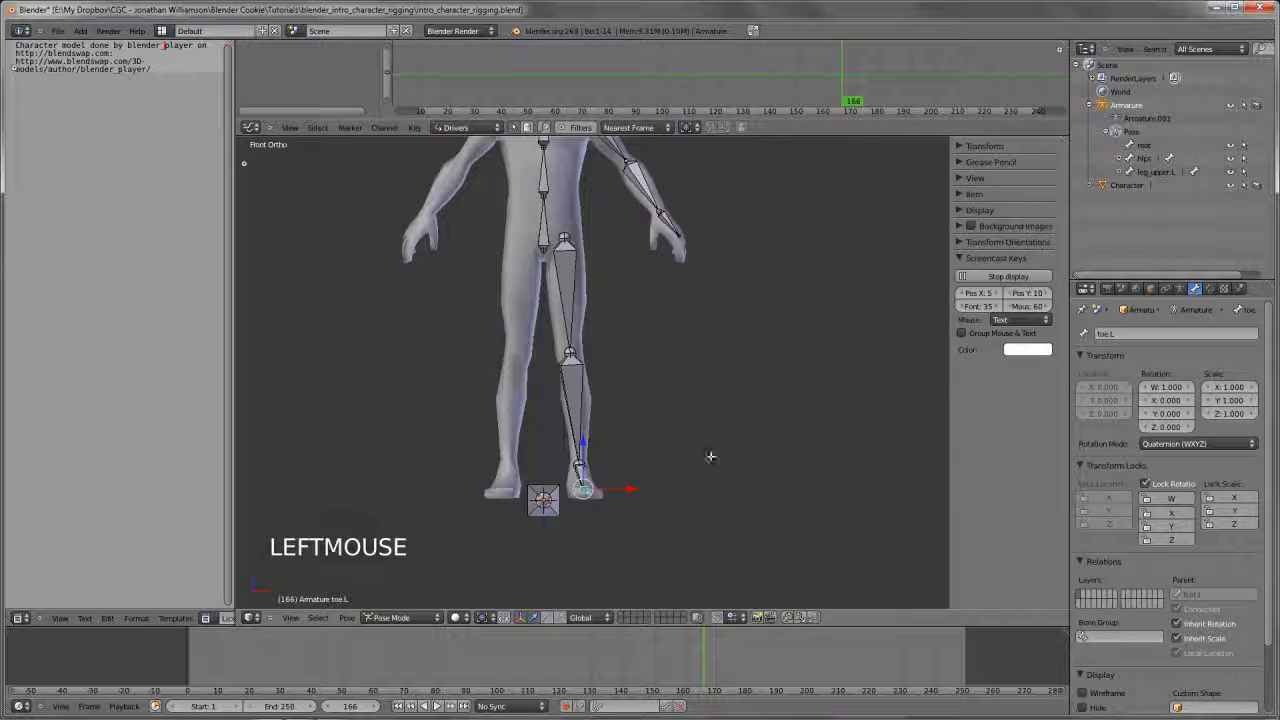
pyautogui.press('Tab')
pyautogui.press('Tab')
# Test the left leg chain by rotating leg_upper.L freely in front view and once more in side view
pyautogui.keyDown('shift'); pyautogui.moveTo(577, 342); pyautogui.dragTo(571, 378, button='middle'); pyautogui.keyUp('shift')
pyautogui.rightClick(563, 330)
pyautogui.press('r')
pyautogui.press('r')
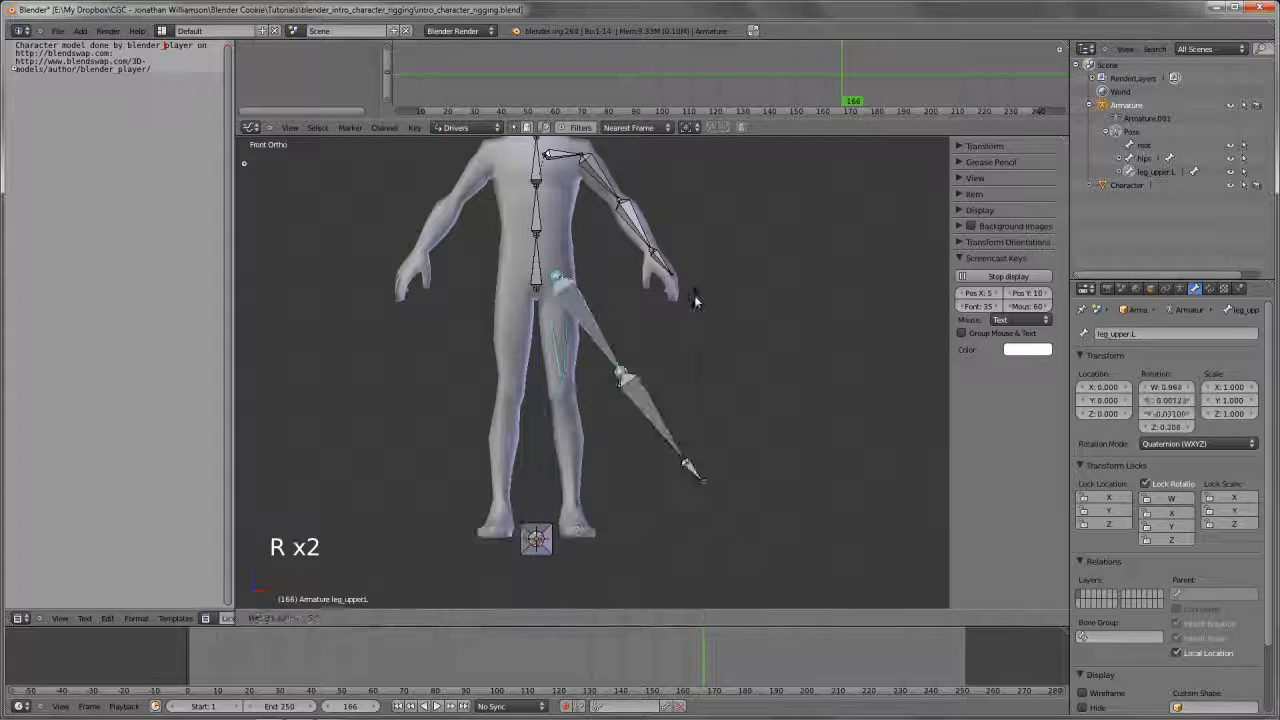
pyautogui.rightClick(670, 350)
pyautogui.press('KP_3')
pyautogui.press('r')
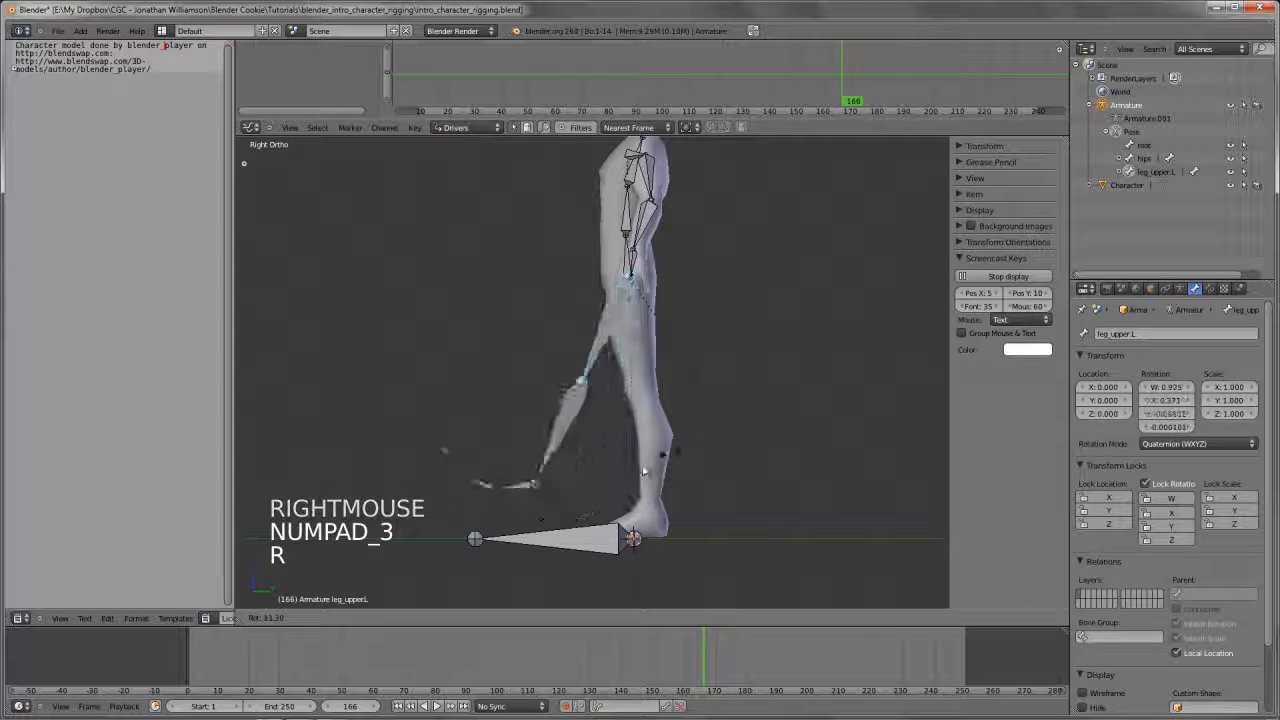
pyautogui.rightClick(630, 468)
pyautogui.press('KP_1')
pyautogui.keyDown('shift'); pyautogui.moveTo(652, 386); pyautogui.dragTo(618, 324, button='middle'); pyautogui.keyUp('shift')
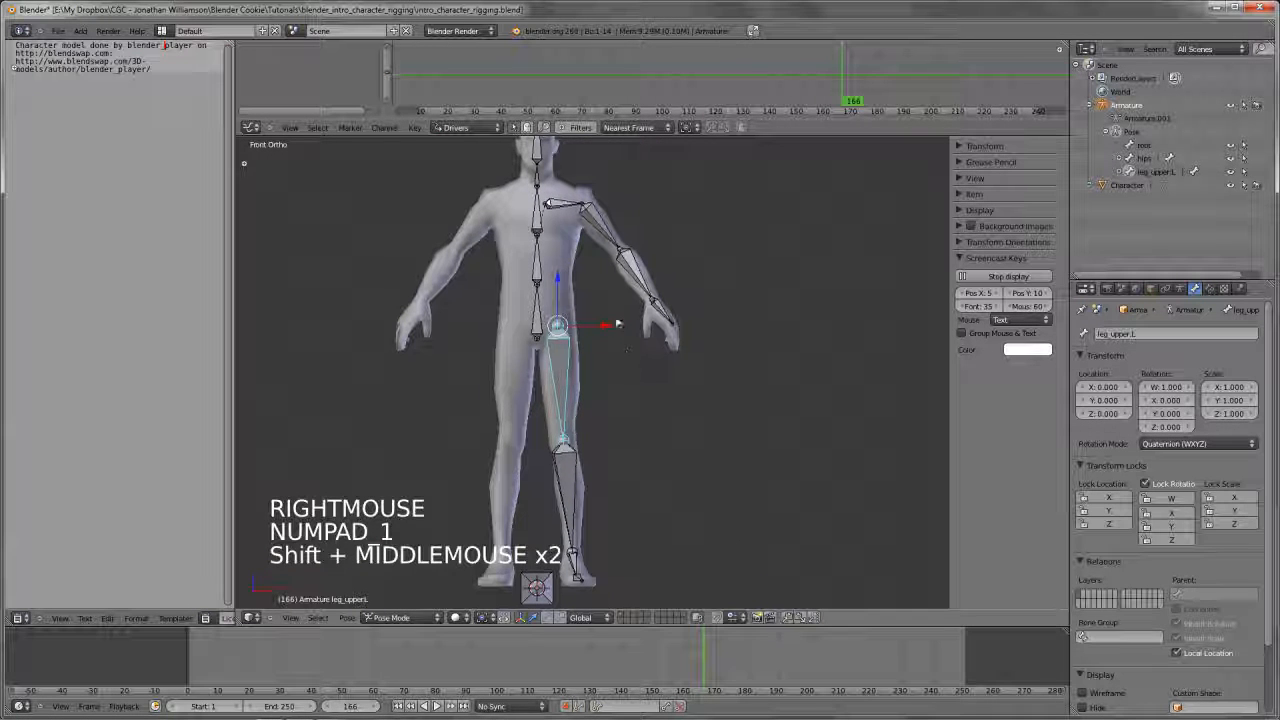
# Reselect leg_upper.L, repeat the trial rotations from the front and the side, and deselect all bones
pyautogui.press('a')
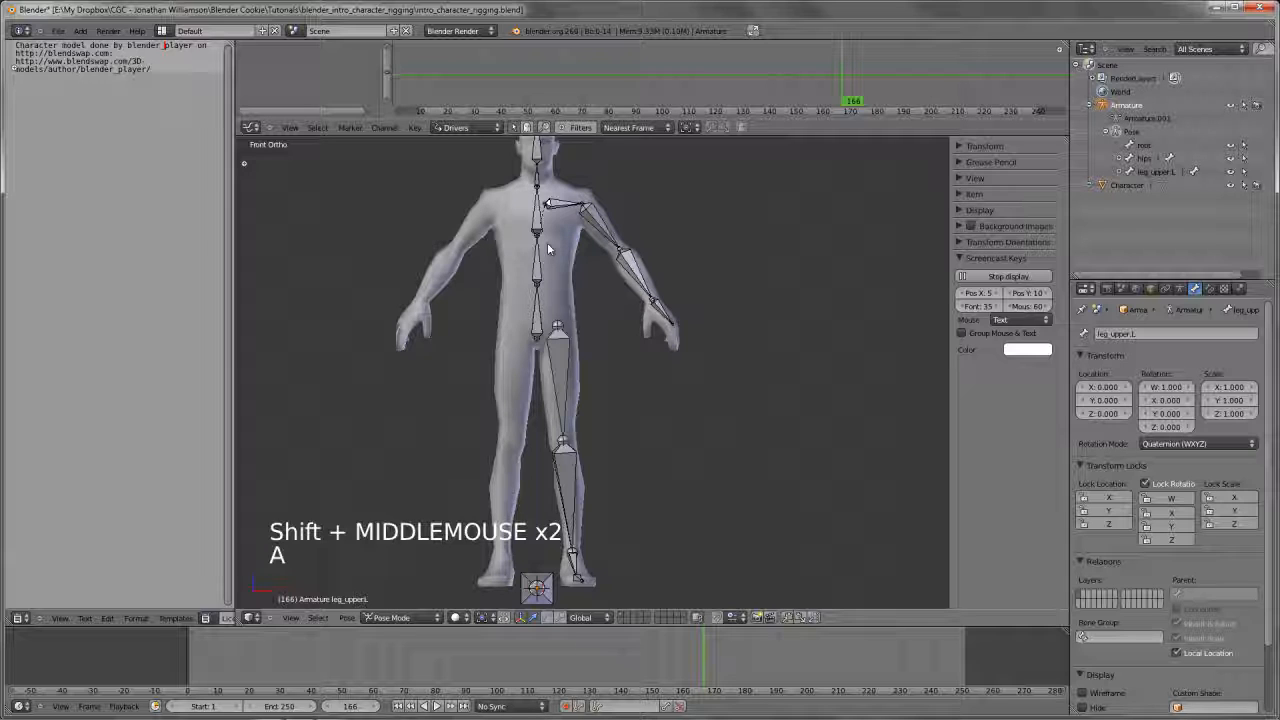
pyautogui.rightClick(561, 380)
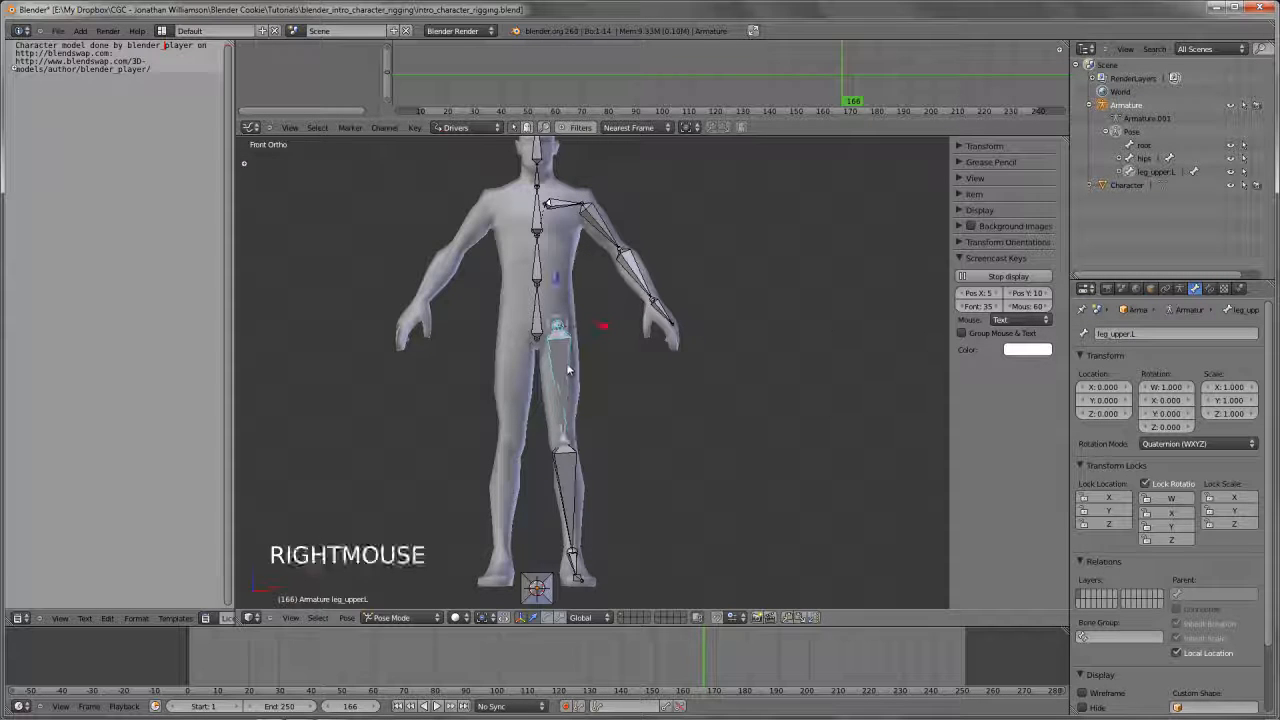
pyautogui.press('r')
pyautogui.press('r')
pyautogui.rightClick(698, 450)
pyautogui.press('KP_3')
pyautogui.press('r')
pyautogui.rightClick(687, 488)
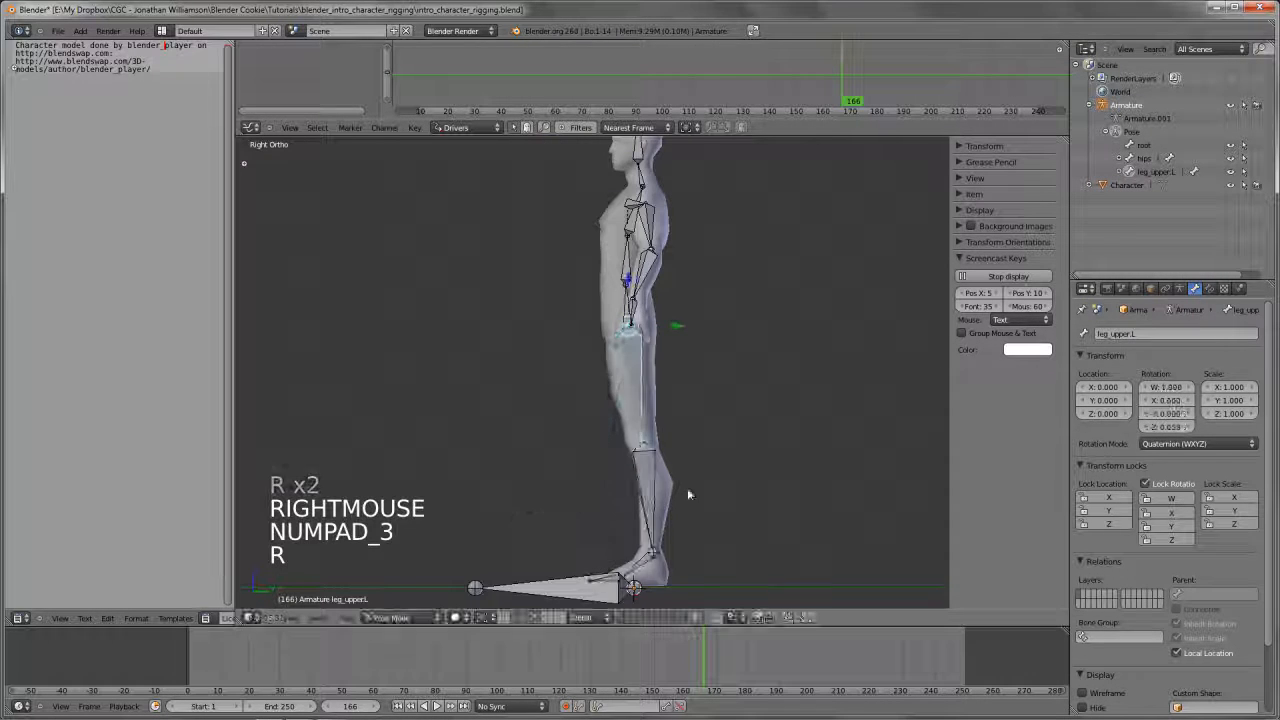
pyautogui.scroll(-3, 600, 420)
pyautogui.press('a')
# In Edit Mode, box-select the left arm and leg bones in wireframe front view, exclude the root bone, and return to solid shading
pyautogui.moveTo(591, 405); pyautogui.dragTo(778, 463, button='middle')
pyautogui.scroll(3, 777, 474)
pyautogui.scroll(-2, 708, 371)
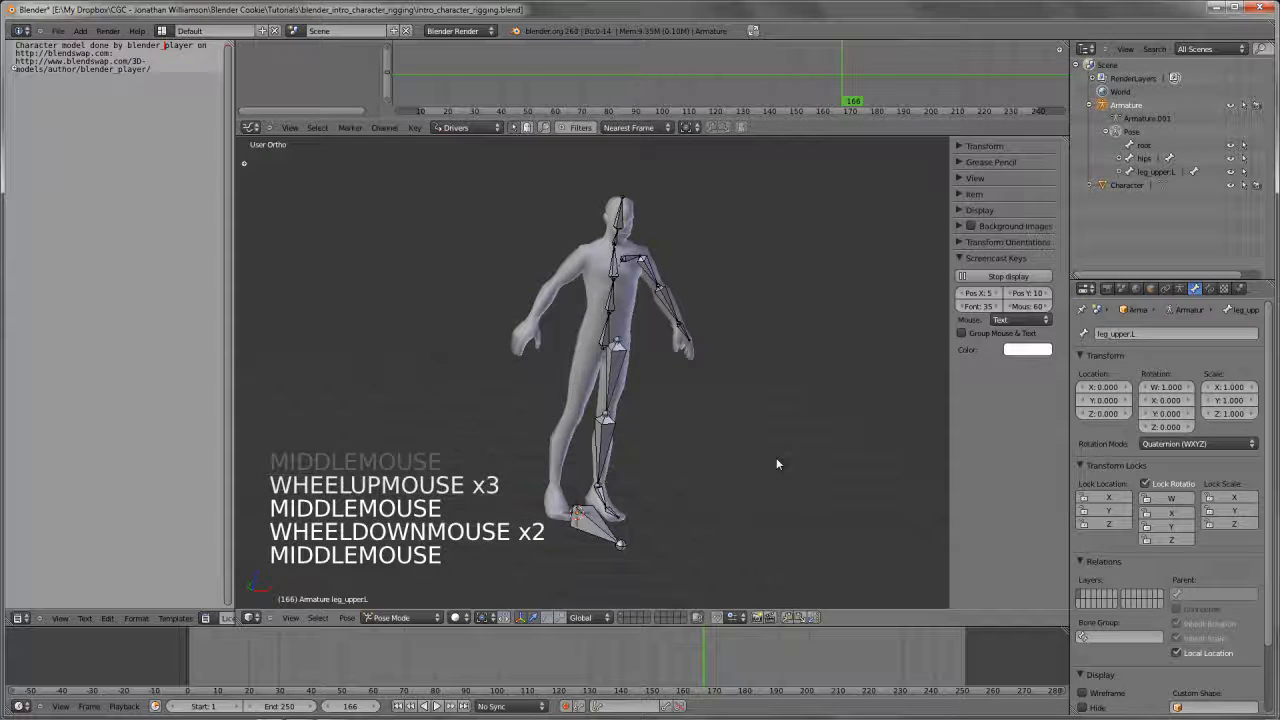
pyautogui.press('KP_1')
pyautogui.keyDown('shift'); pyautogui.moveTo(669, 391); pyautogui.dragTo(651, 428, button='middle'); pyautogui.keyUp('shift')
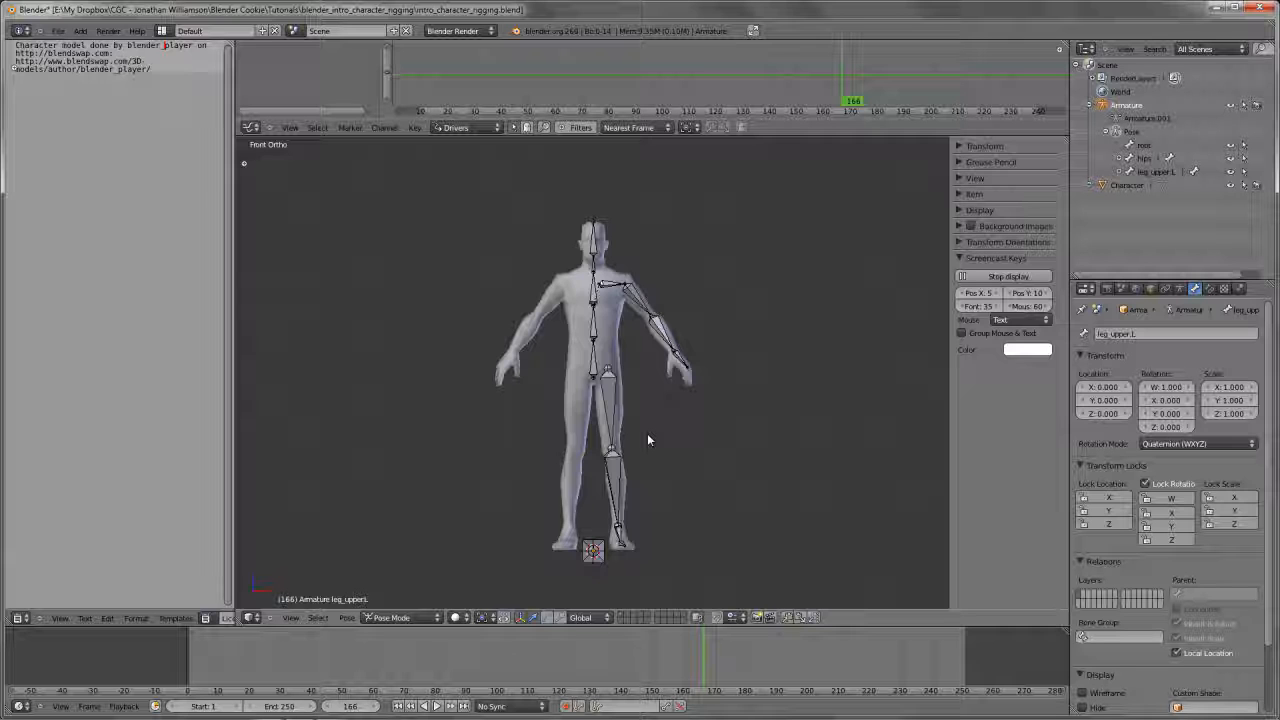
pyautogui.press('Tab')
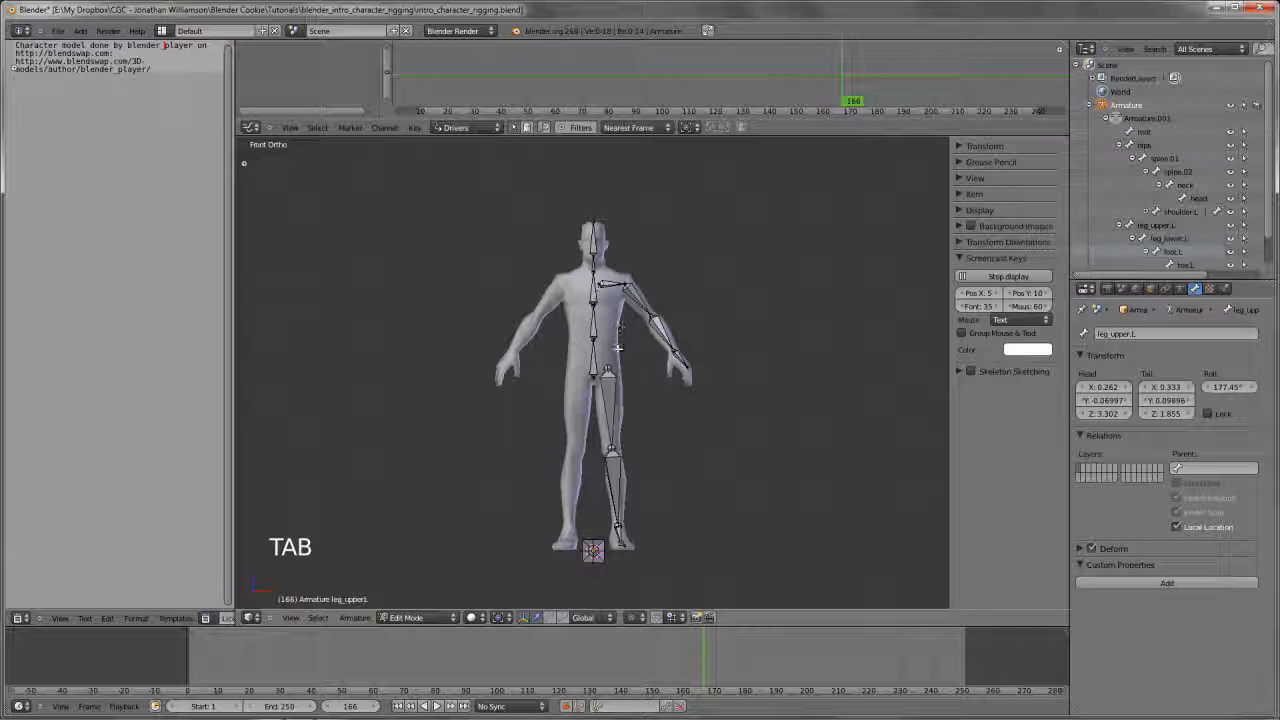
pyautogui.press('z')
pyautogui.press('b')
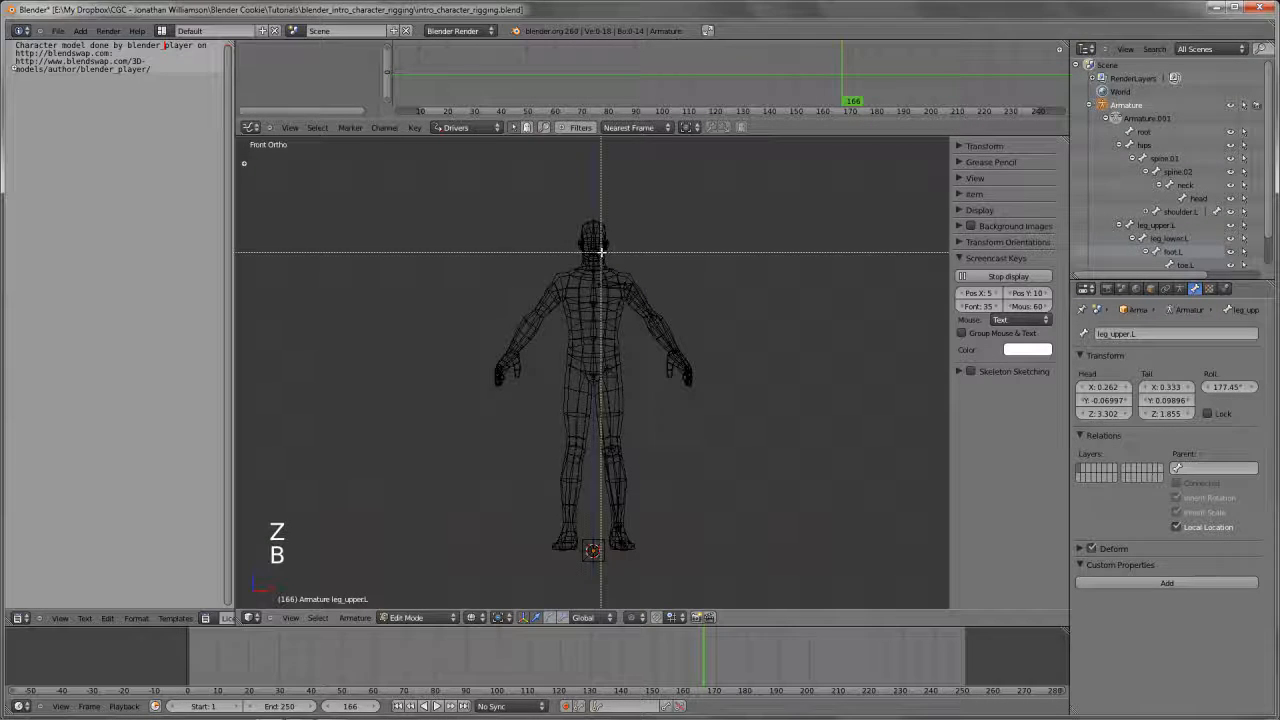
pyautogui.moveTo(590, 248); pyautogui.dragTo(894, 616)
pyautogui.press('b')
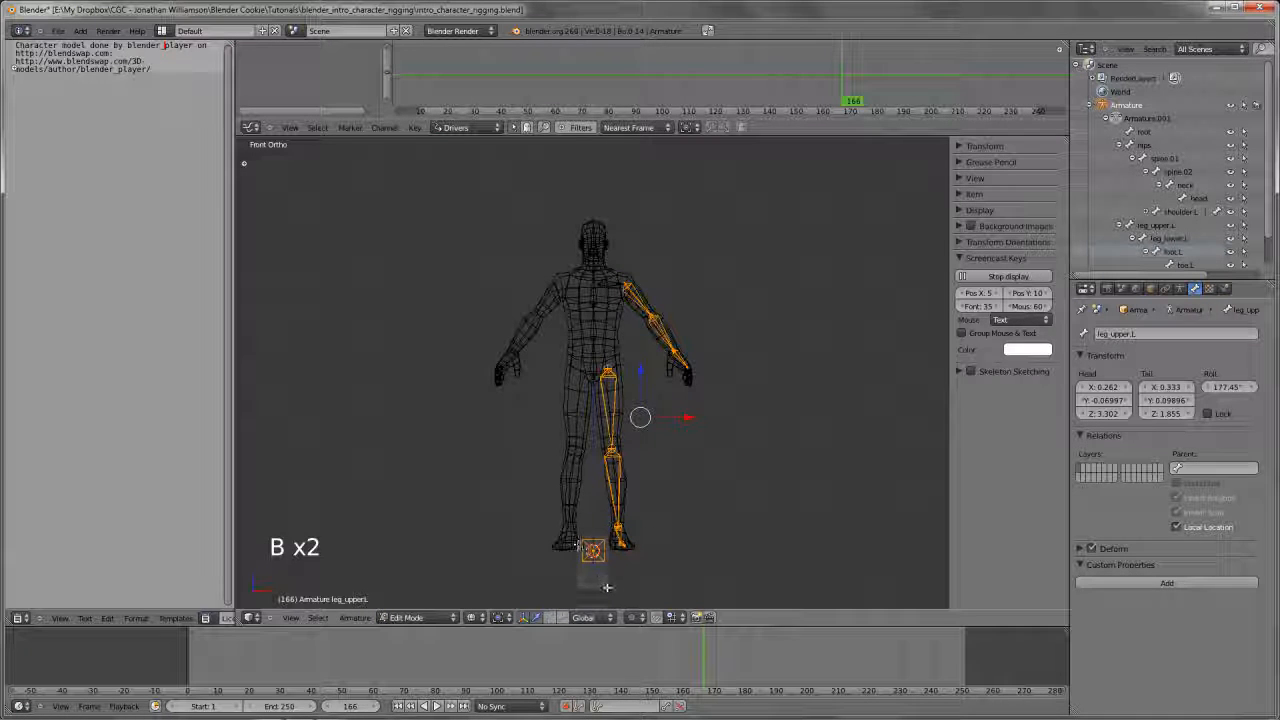
pyautogui.scroll(2, 603, 588)
pyautogui.press('z')
pyautogui.keyDown('shift'); pyautogui.moveTo(677, 465); pyautogui.dragTo(677, 414, button='middle'); pyautogui.keyUp('shift')
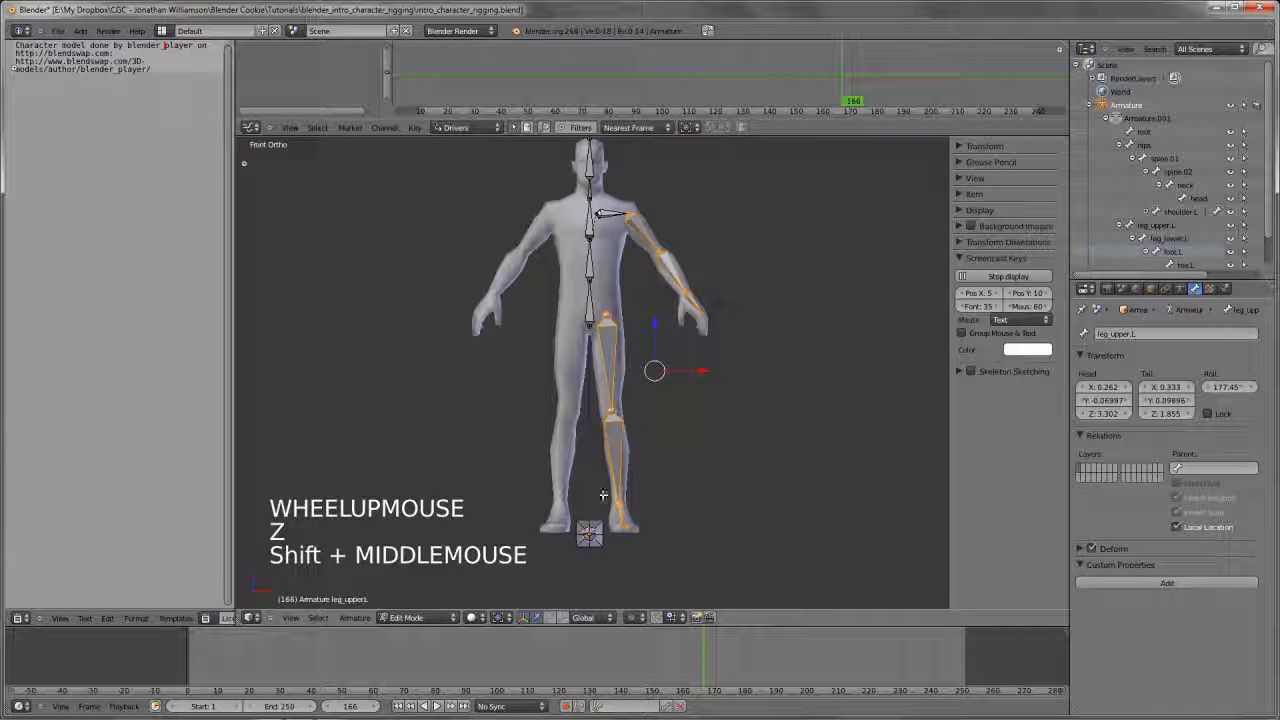
# Reset the 3D cursor to the scene origin and set the pivot point to 3D Cursor
pyautogui.keyDown('shift'); pyautogui.moveTo(590, 541); pyautogui.dragTo(660, 516, button='middle'); pyautogui.keyUp('shift')
pyautogui.hotkey('shift', 'c')
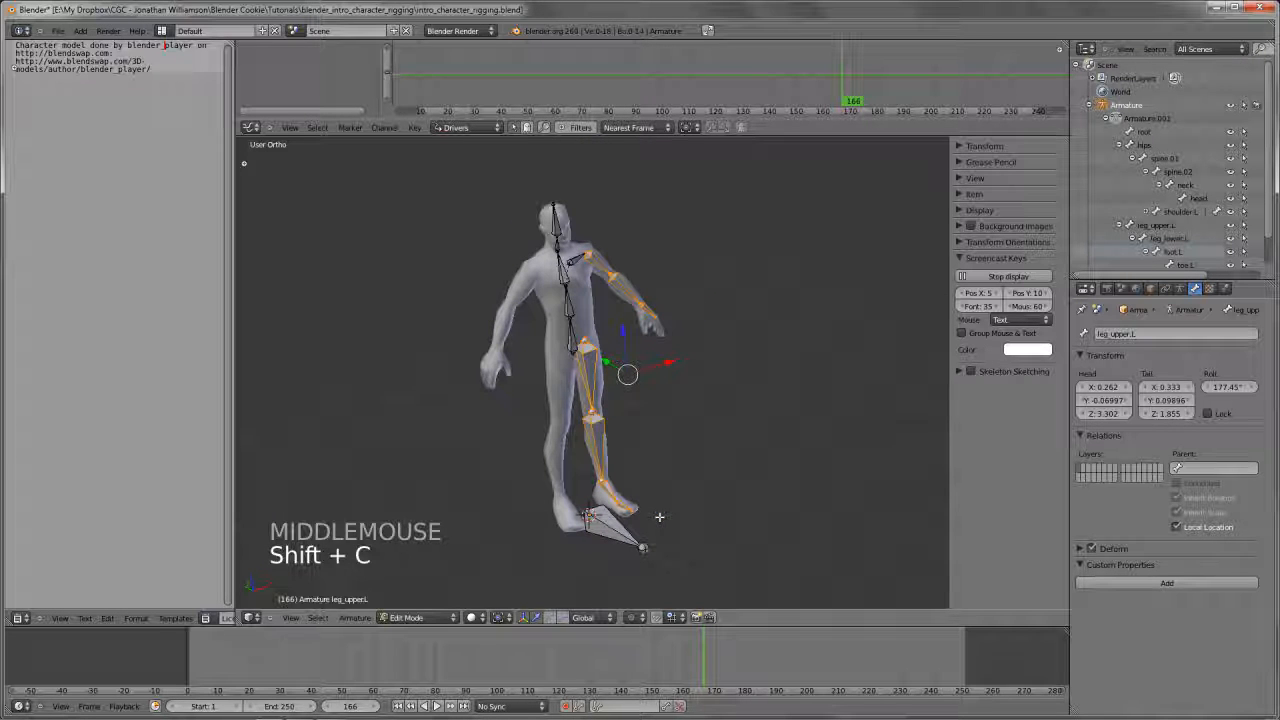
pyautogui.press('.')
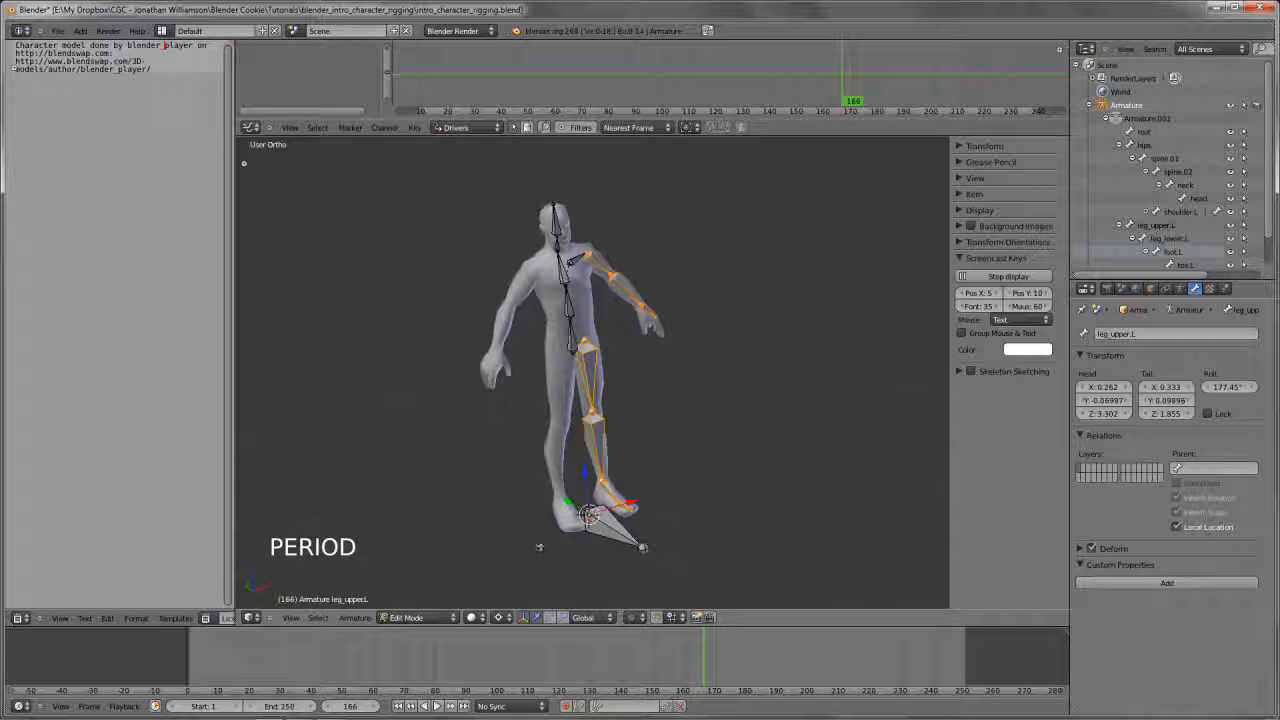
pyautogui.click(505, 618)
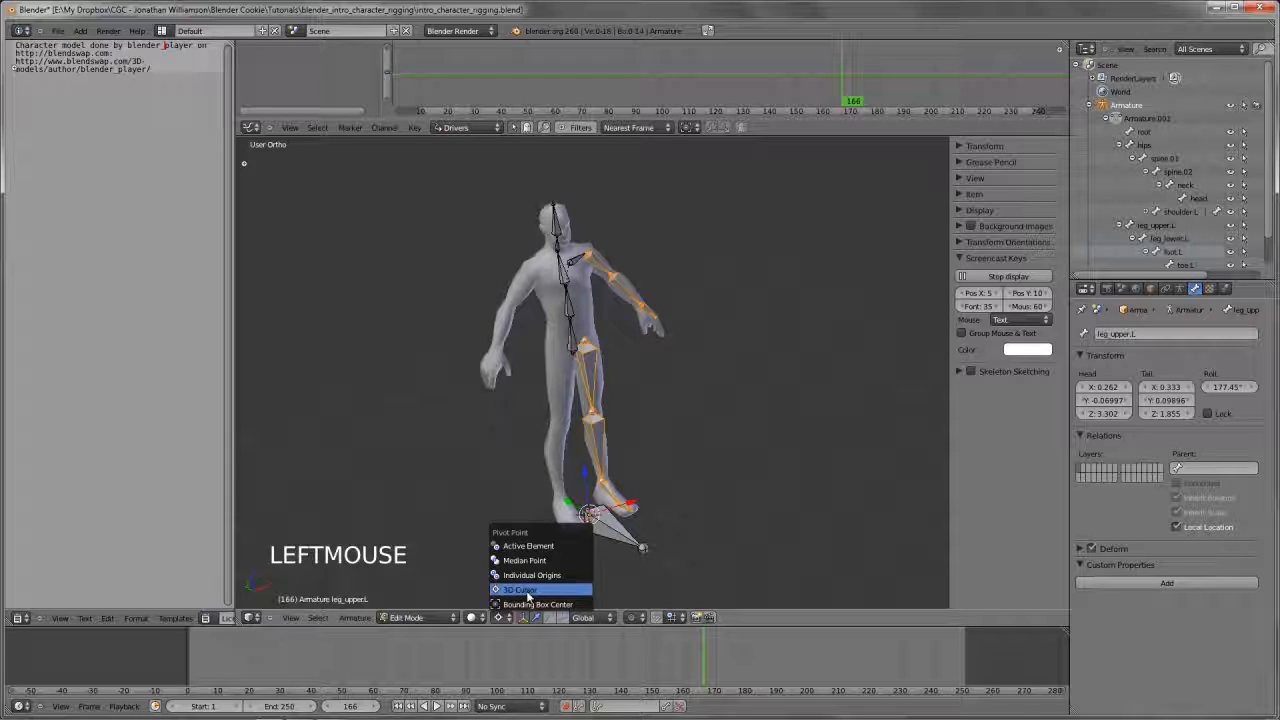
pyautogui.click(531, 591)
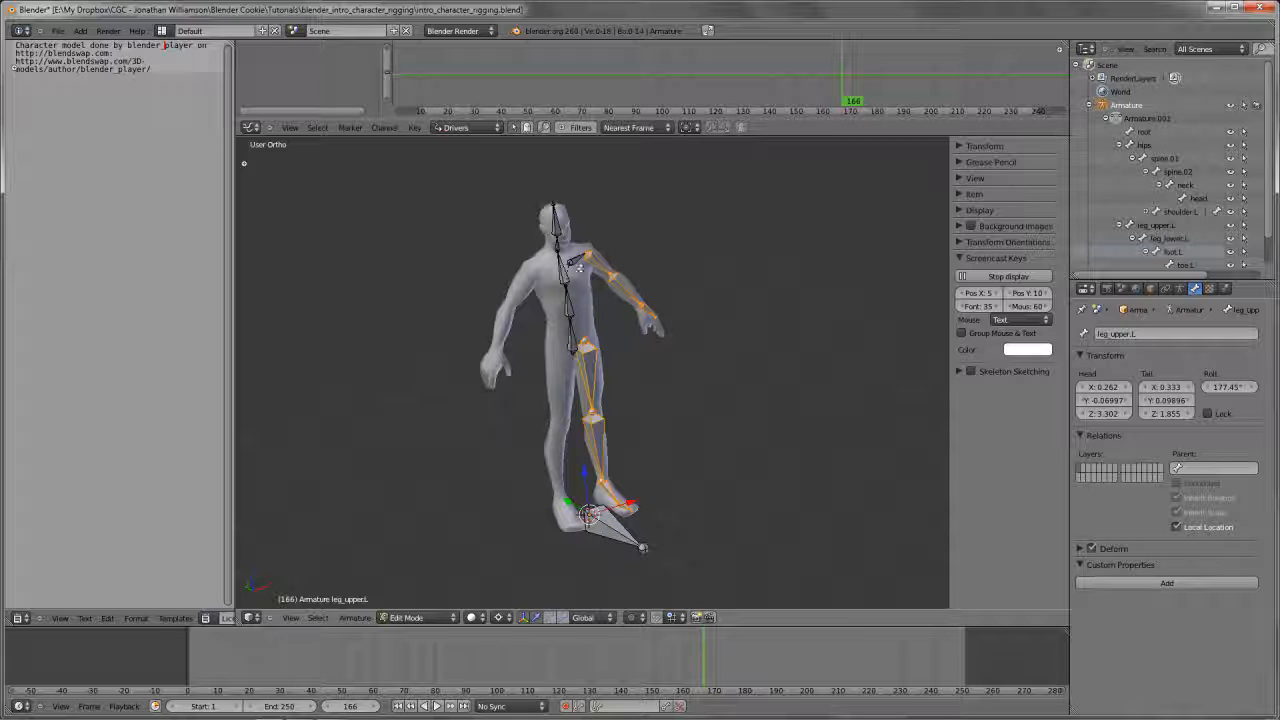
# Add the left shoulder bone to the selection and duplicate the selected arm and leg bones in place
pyautogui.keyDown('shift'); pyautogui.rightClick(570, 260); pyautogui.keyUp('shift')
pyautogui.scroll(2, 570, 260)
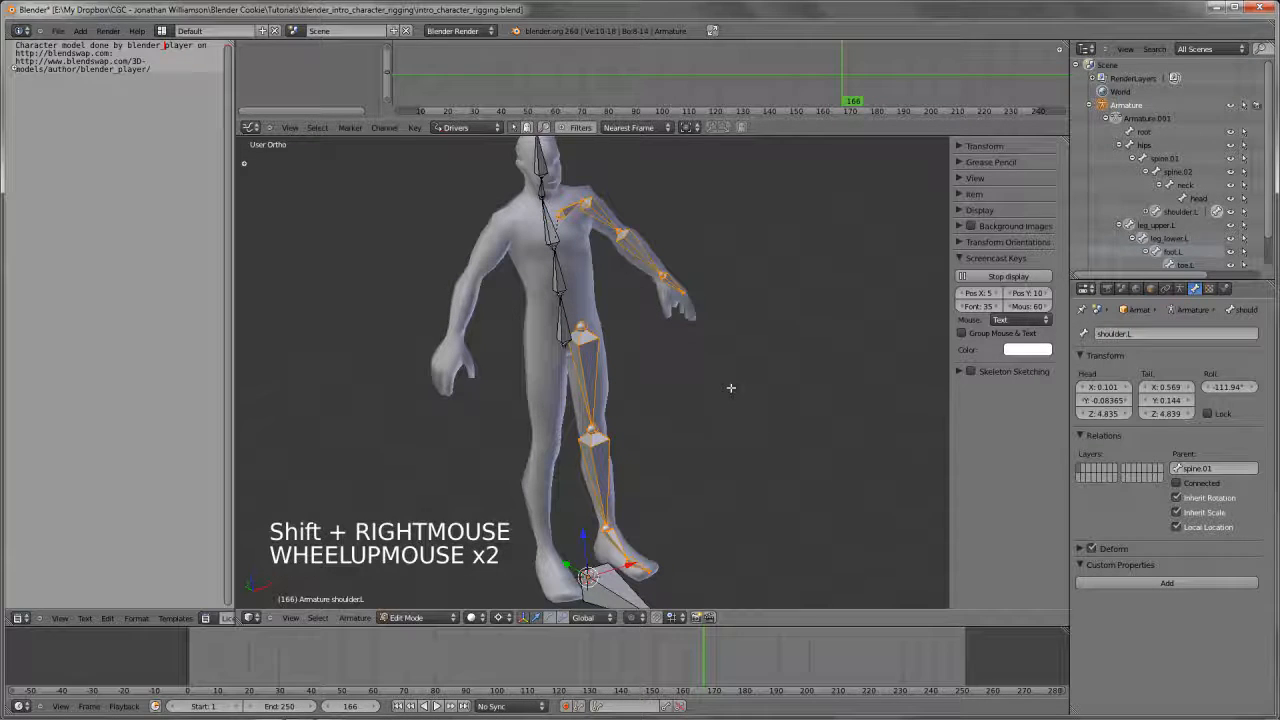
pyautogui.hotkey('shift', 'd')
pyautogui.rightClick(732, 388)
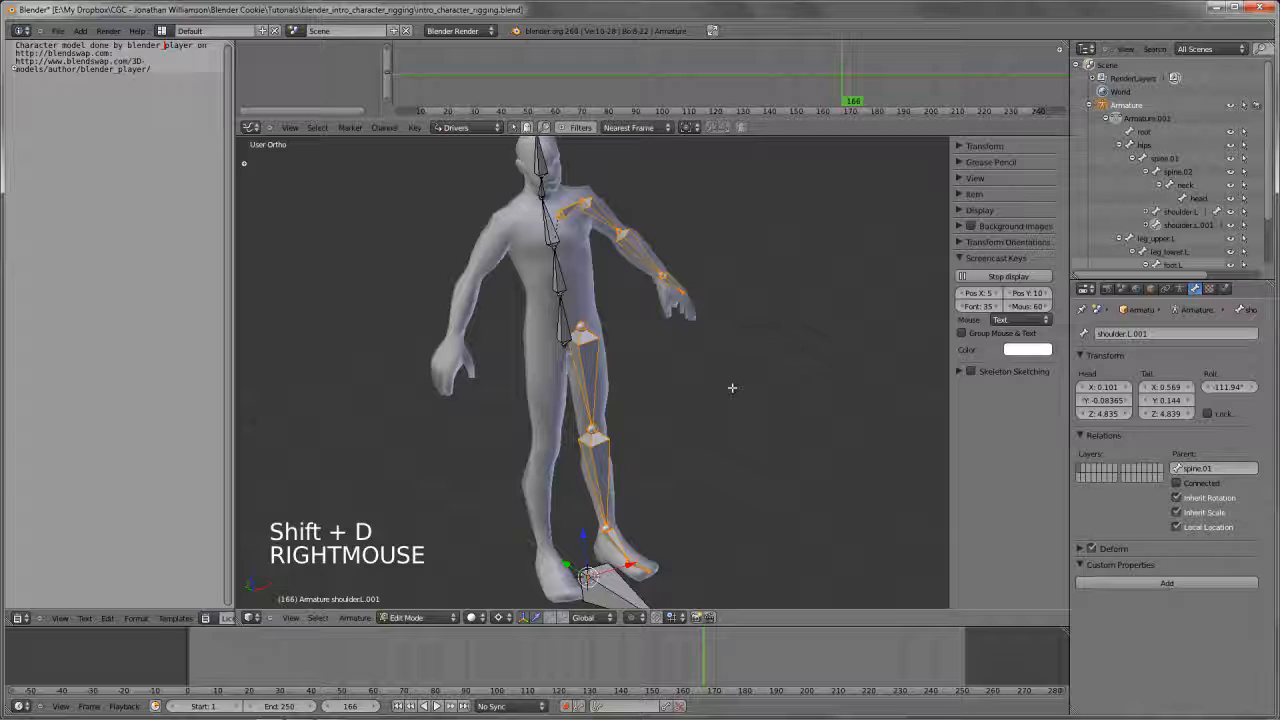
# Mirror the duplicated arm and leg bones along the local X axis onto the character's right side
pyautogui.click(352, 618)
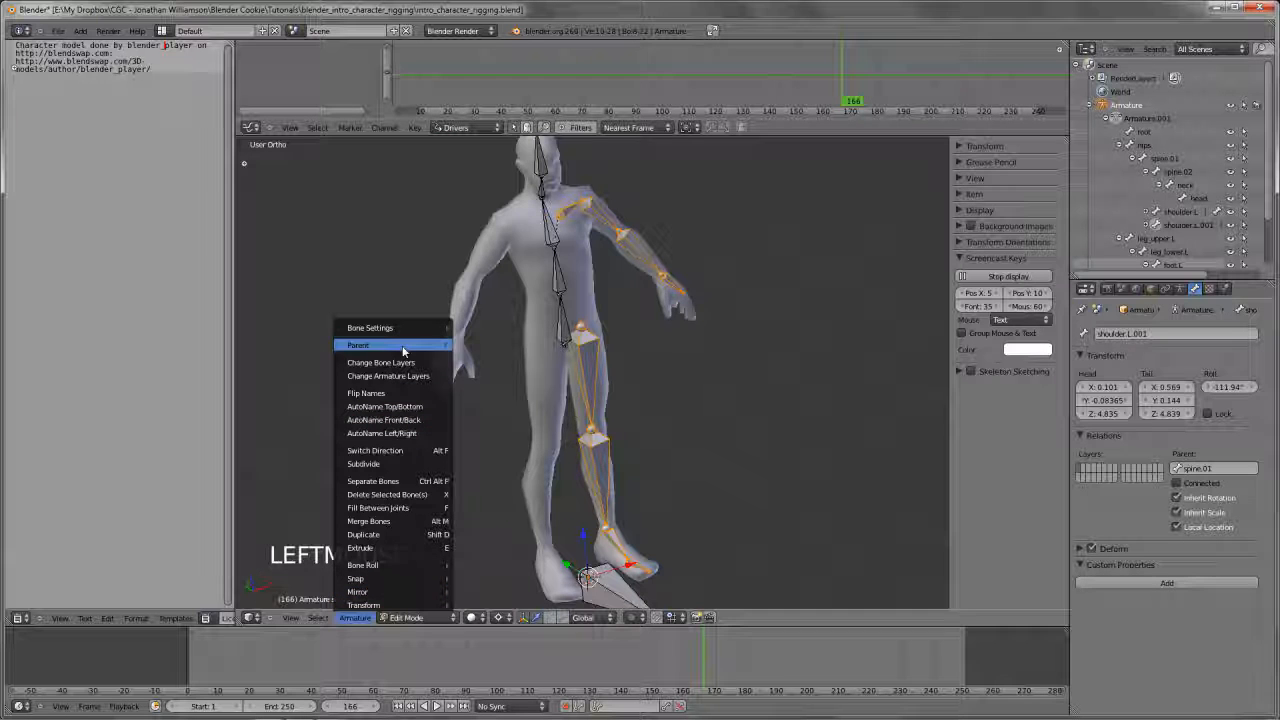
pyautogui.click(350, 623)
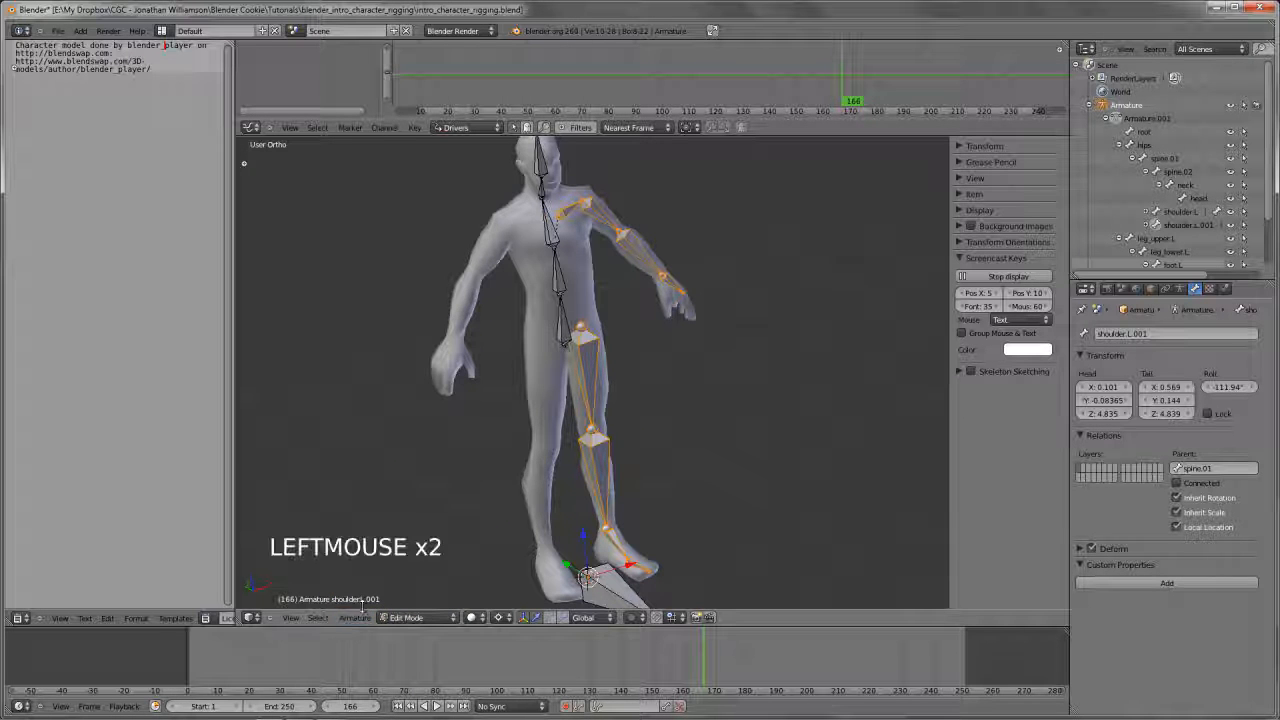
pyautogui.click(361, 624)
pyautogui.click(361, 629)
pyautogui.click(361, 620)
pyautogui.moveTo(366, 594)
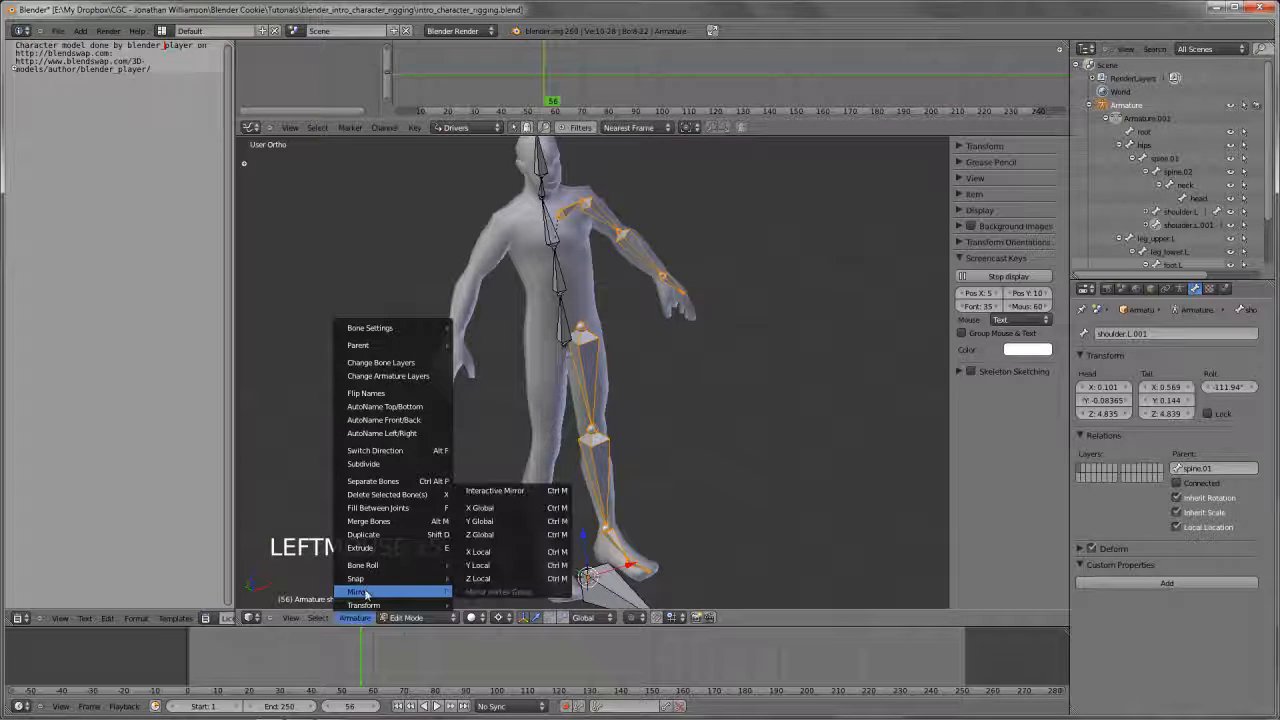
pyautogui.click(505, 555)
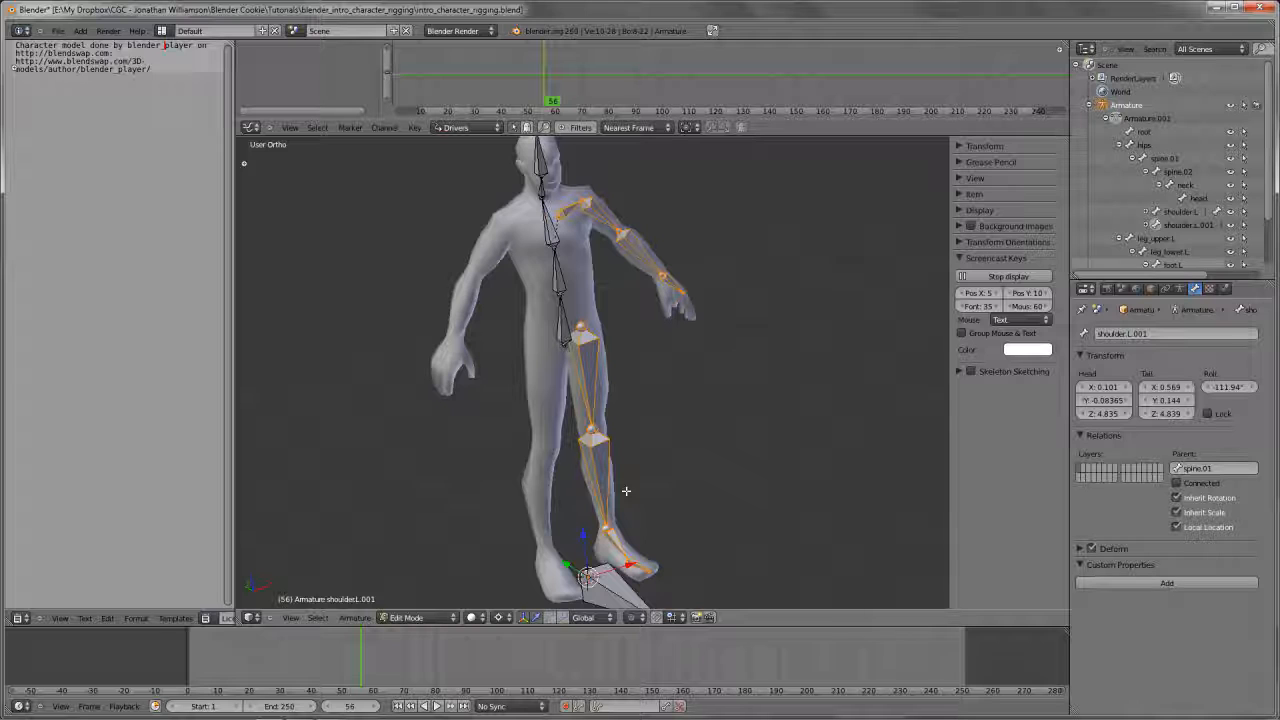
pyautogui.press('x')
pyautogui.click(358, 628)
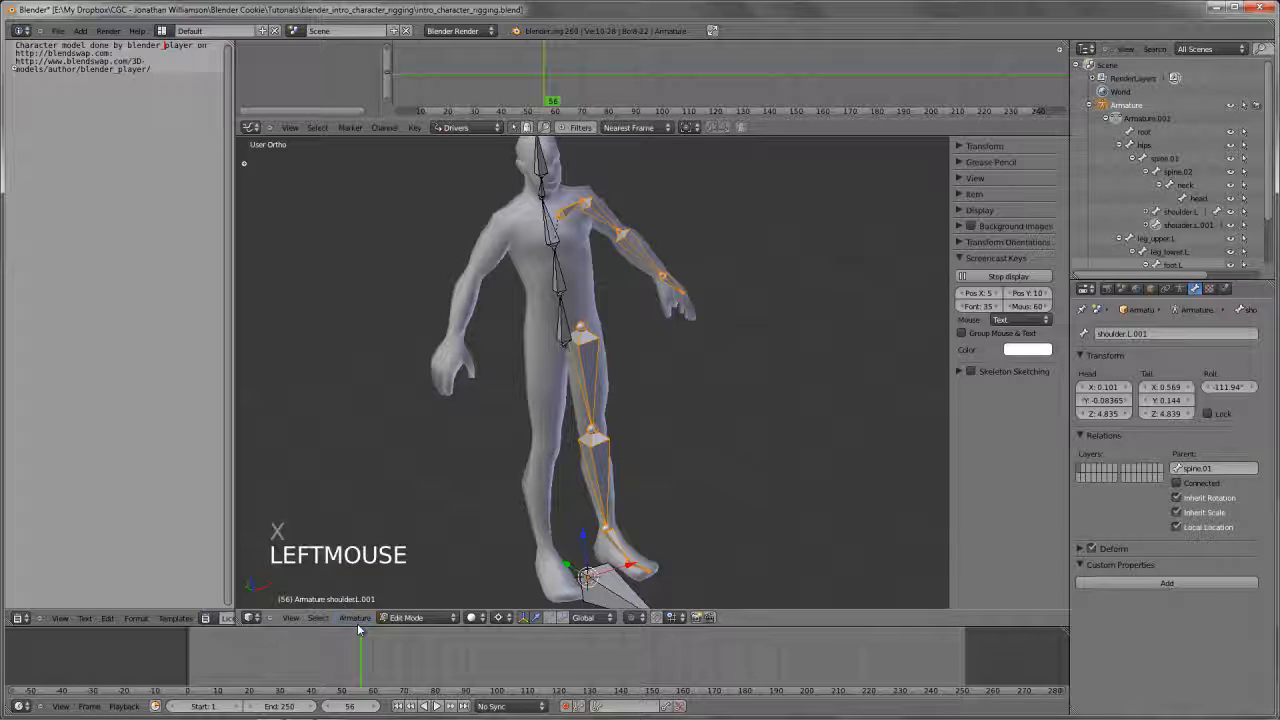
pyautogui.click(356, 618)
pyautogui.moveTo(375, 592)
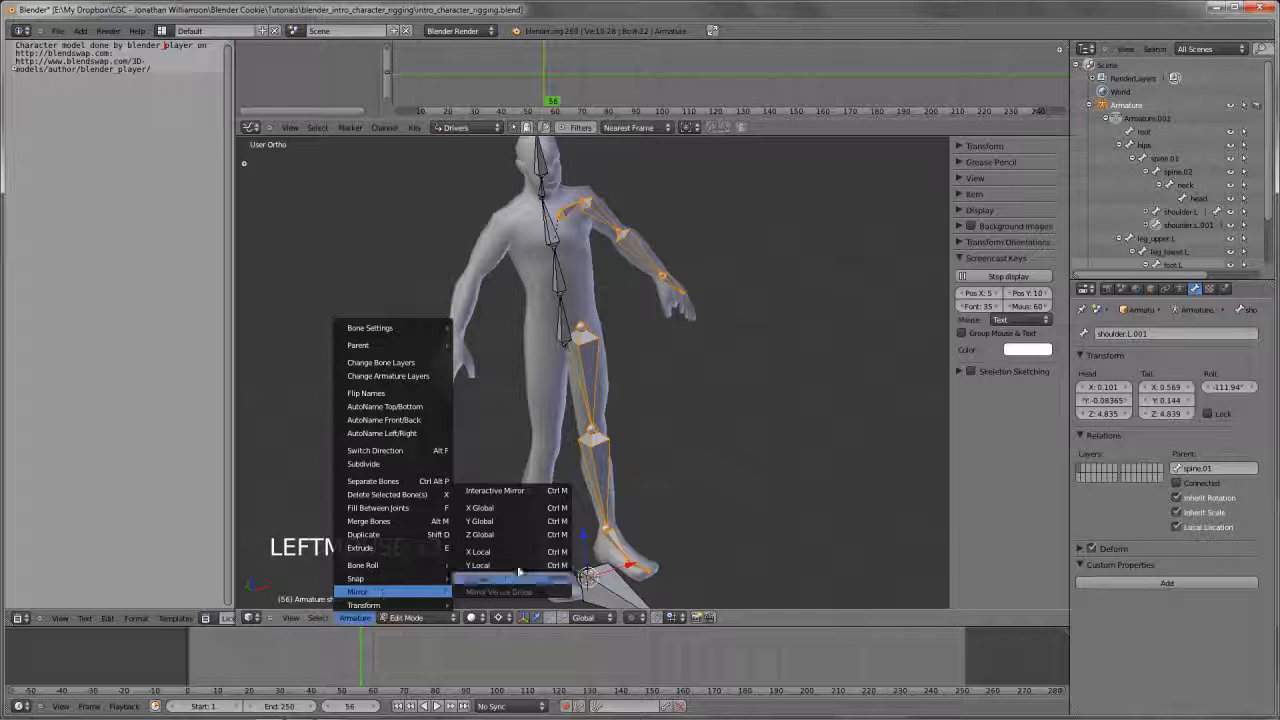
pyautogui.click(503, 552)
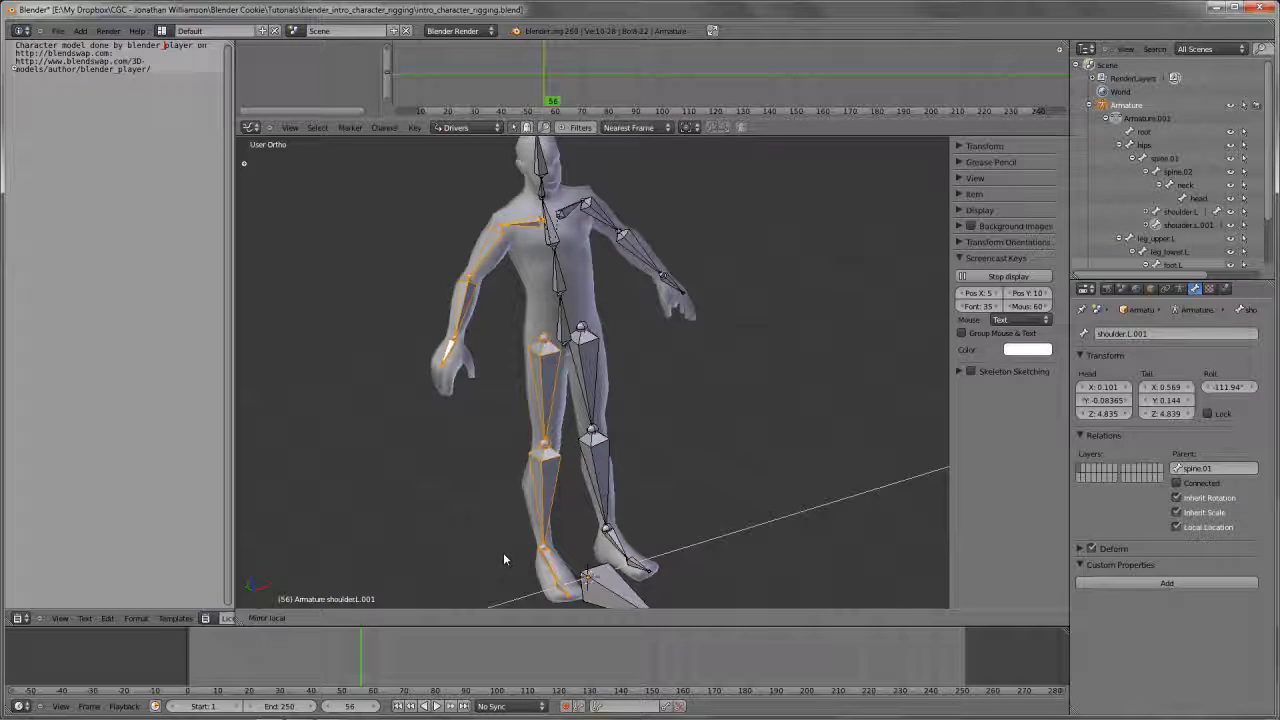
pyautogui.click(503, 552)
# Examine the mirrored limbs from the front, and select the right upper leg bone in Edit Mode to check its name
pyautogui.scroll(-3, 600, 537)
pyautogui.moveTo(600, 537); pyautogui.dragTo(508, 413, button='middle')
pyautogui.scroll(4, 477, 489)
pyautogui.press('KP_1')
pyautogui.scroll(2, 508, 413)
pyautogui.scroll(-3, 508, 413)
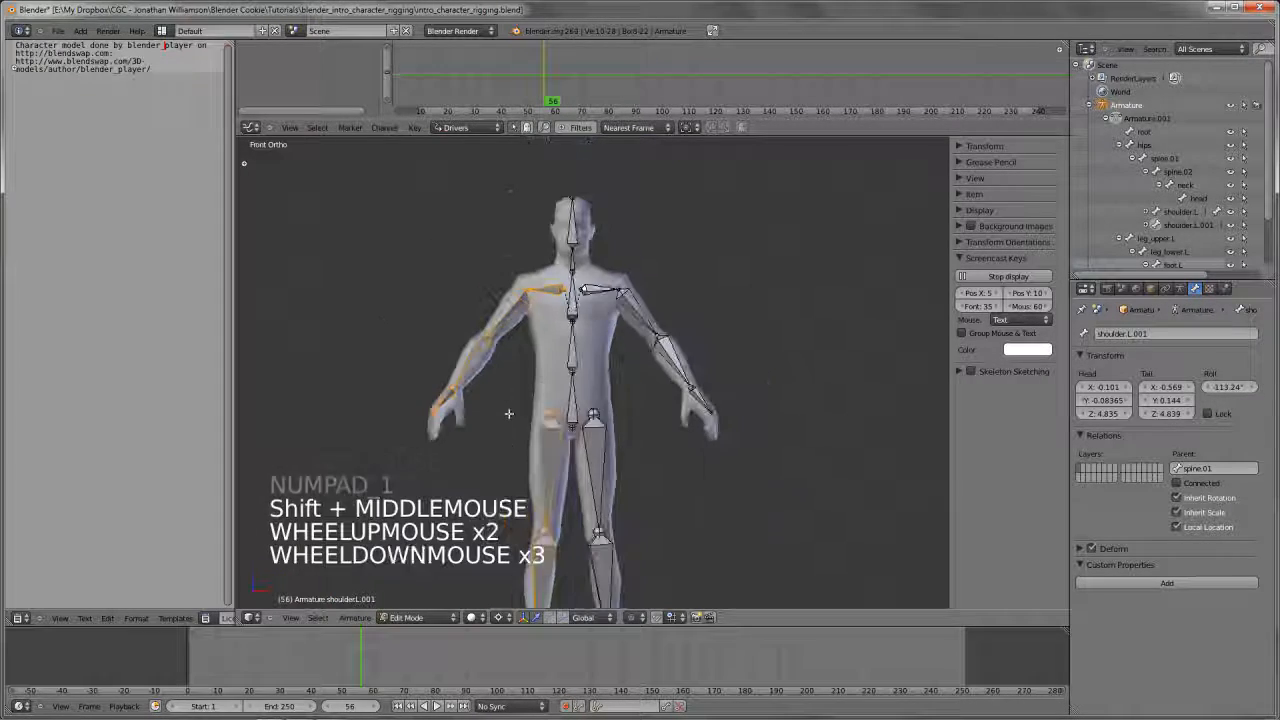
pyautogui.press('a')
pyautogui.scroll(-2, 514, 443)
pyautogui.press('Tab')
pyautogui.moveTo(514, 443); pyautogui.dragTo(588, 352, button='middle')
pyautogui.press('Tab')
pyautogui.rightClick(565, 435)
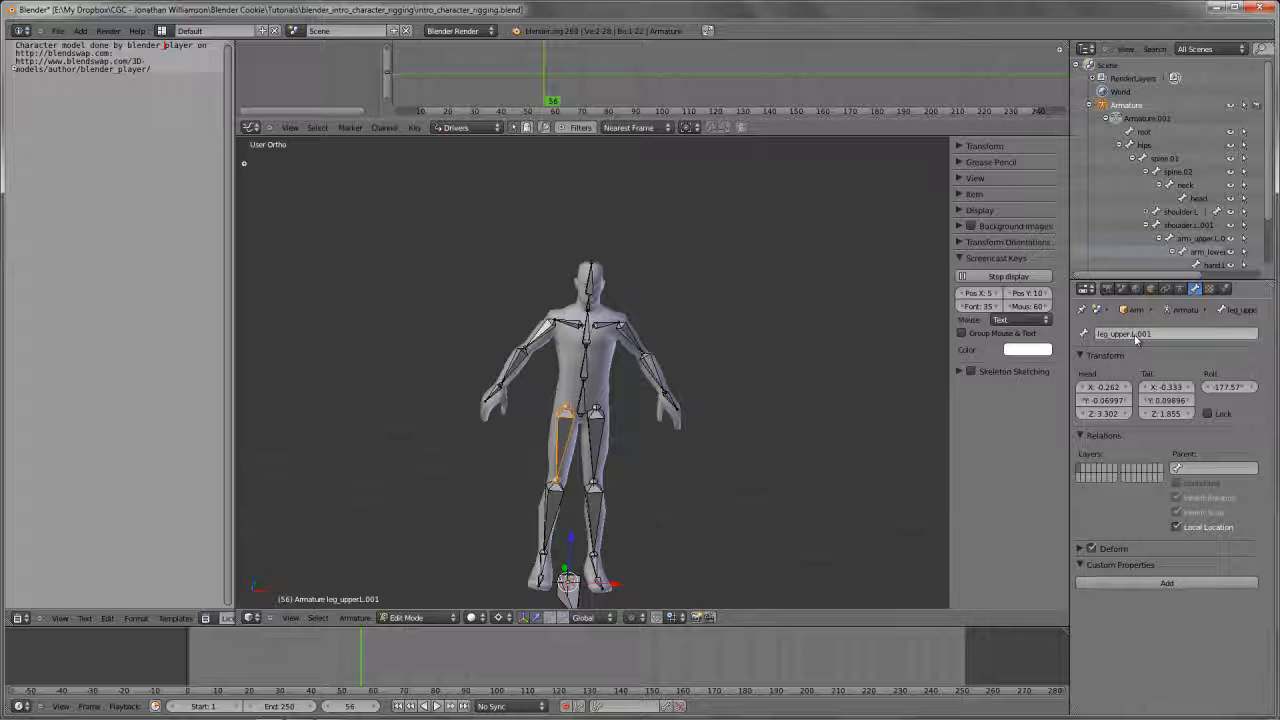
# In front view, box-select all mirrored right arm and leg bones, including the right shoulder and foot
pyautogui.keyDown('shift'); pyautogui.moveTo(563, 444); pyautogui.dragTo(571, 389, button='middle'); pyautogui.keyUp('shift')
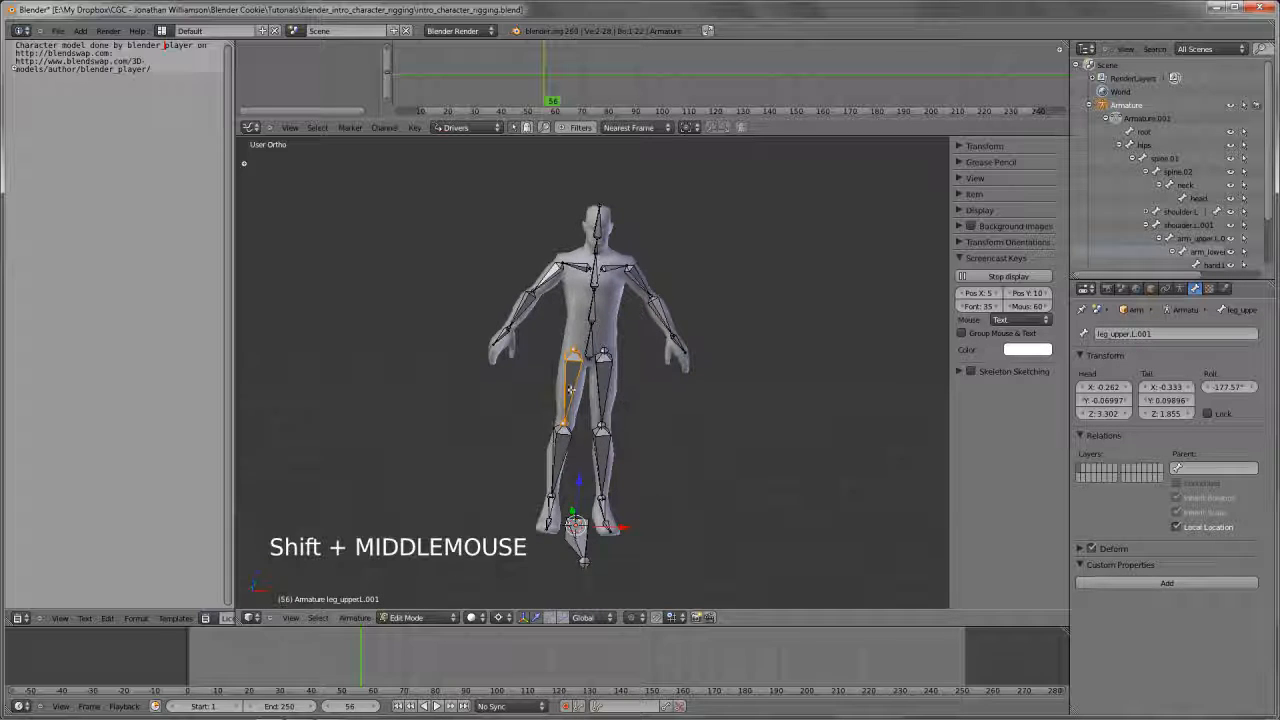
pyautogui.press('KP_1')
pyautogui.press('b')
pyautogui.moveTo(480, 248); pyautogui.dragTo(584, 538)
pyautogui.keyDown('shift'); pyautogui.rightClick(576, 262); pyautogui.keyUp('shift')
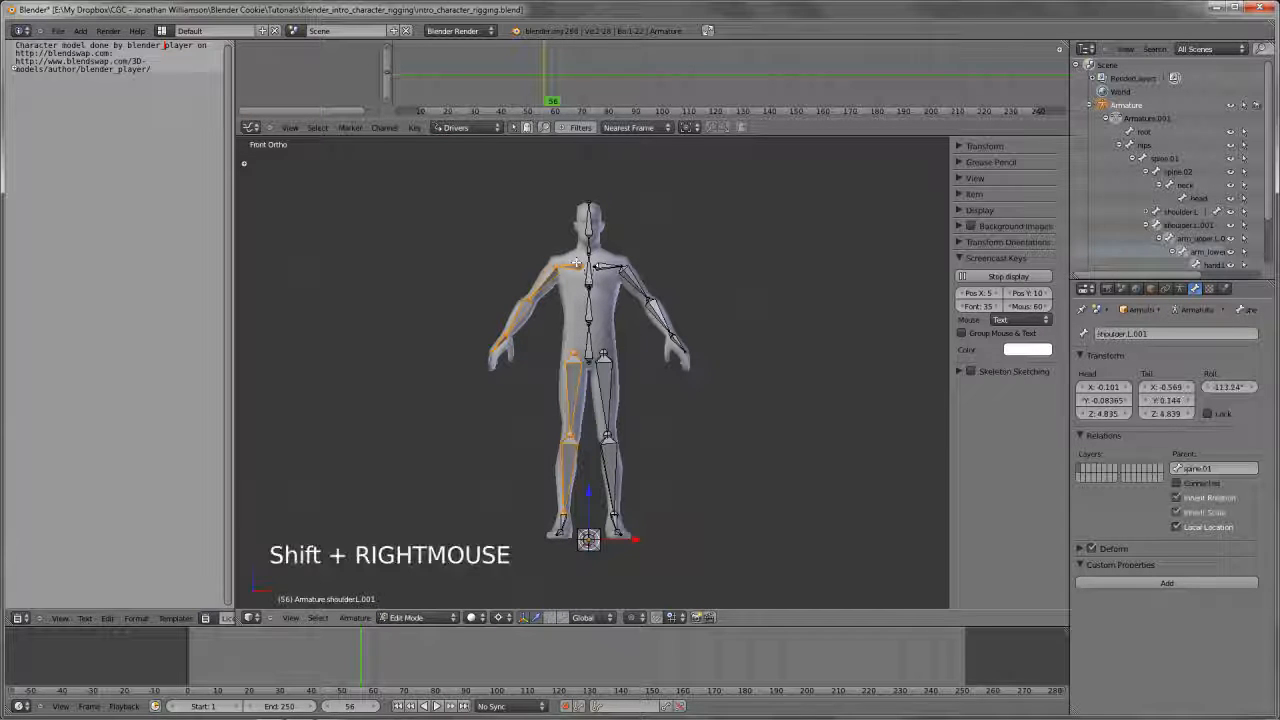
pyautogui.press('b')
pyautogui.moveTo(534, 487); pyautogui.dragTo(580, 584)
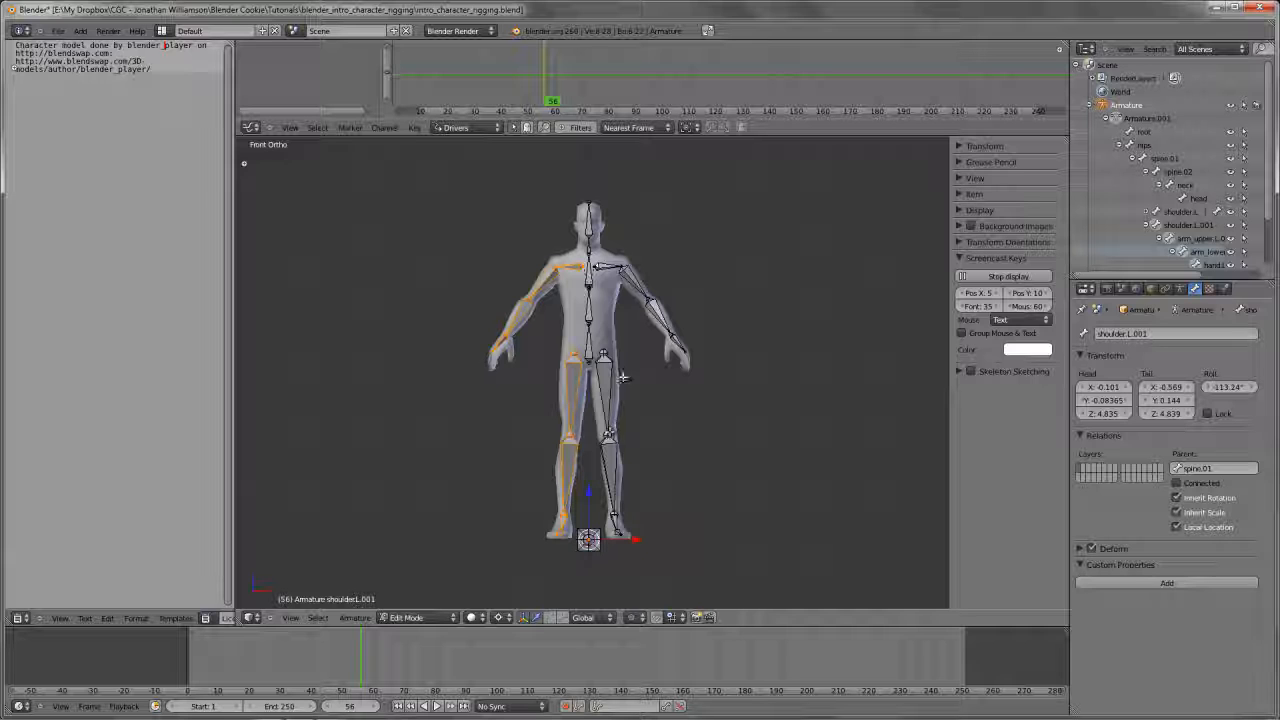
# Flip the names of the selected right-side bones so they carry the .R suffix
pyautogui.keyDown('shift'); pyautogui.moveTo(669, 409); pyautogui.dragTo(666, 423, button='middle'); pyautogui.keyUp('shift')
pyautogui.scroll(1, 667, 420)
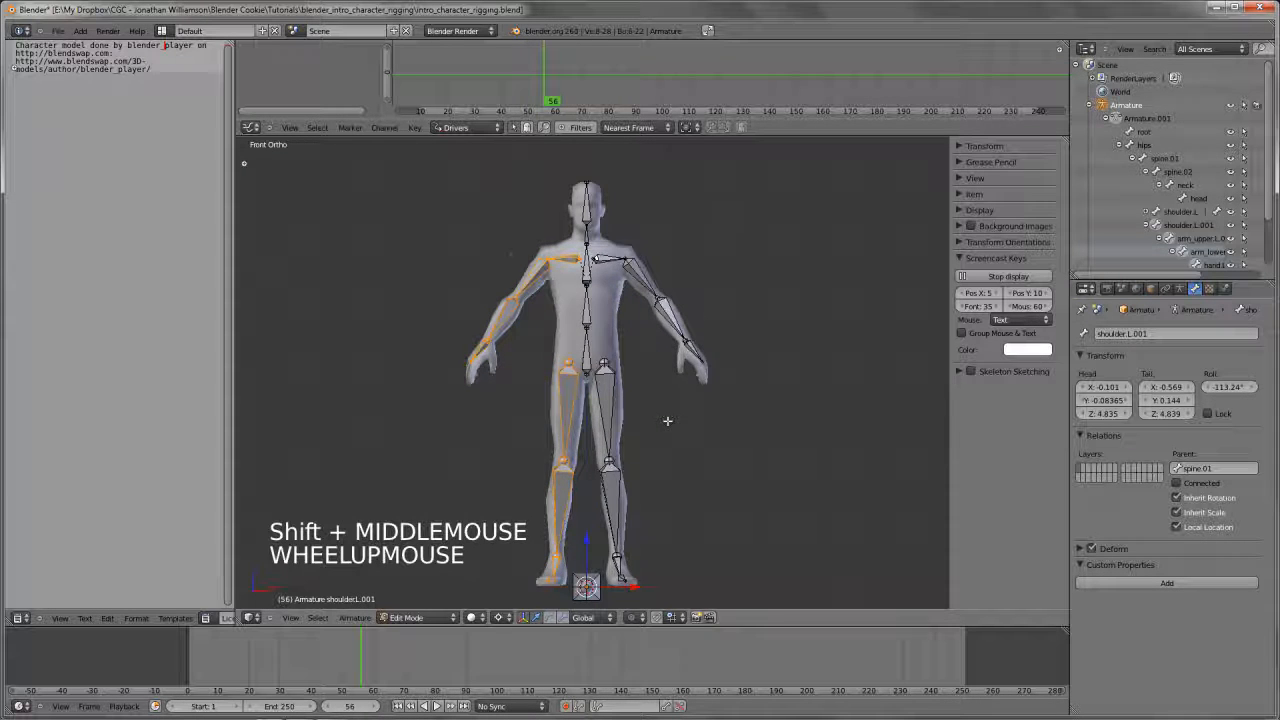
pyautogui.scroll(1, 667, 420)
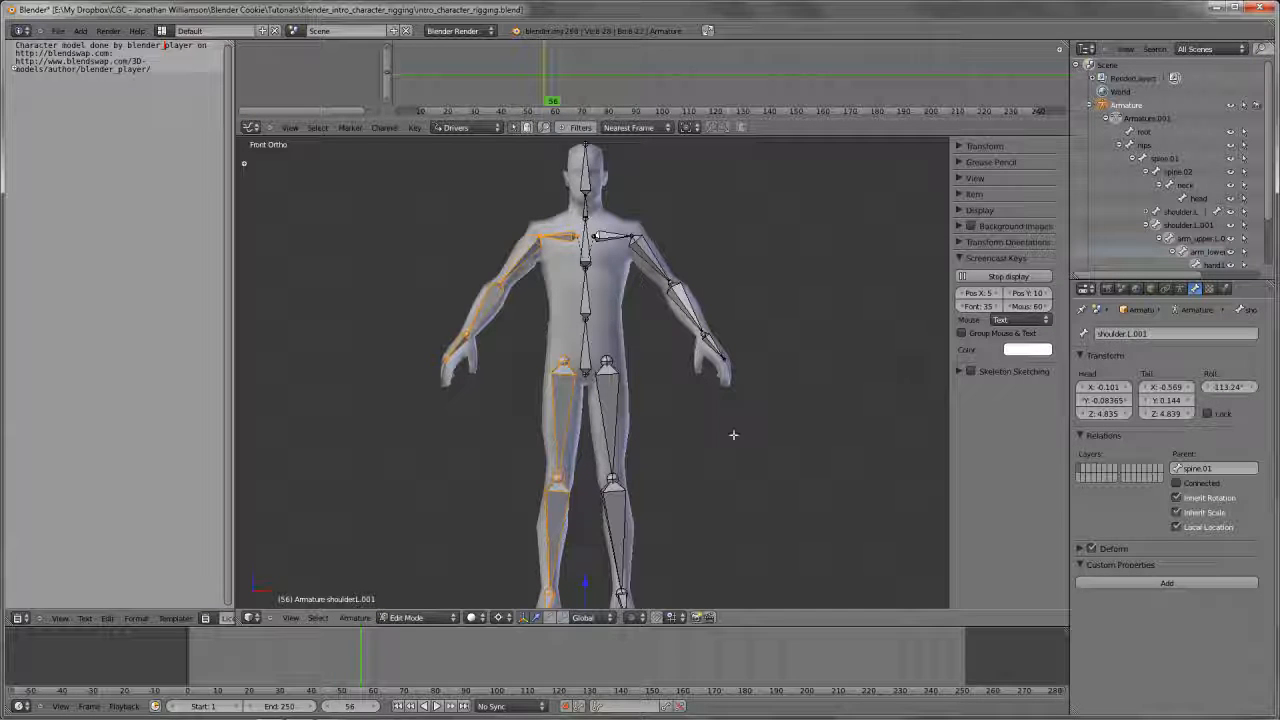
pyautogui.keyDown('shift'); pyautogui.moveTo(733, 434); pyautogui.dragTo(735, 410, button='middle'); pyautogui.keyUp('shift')
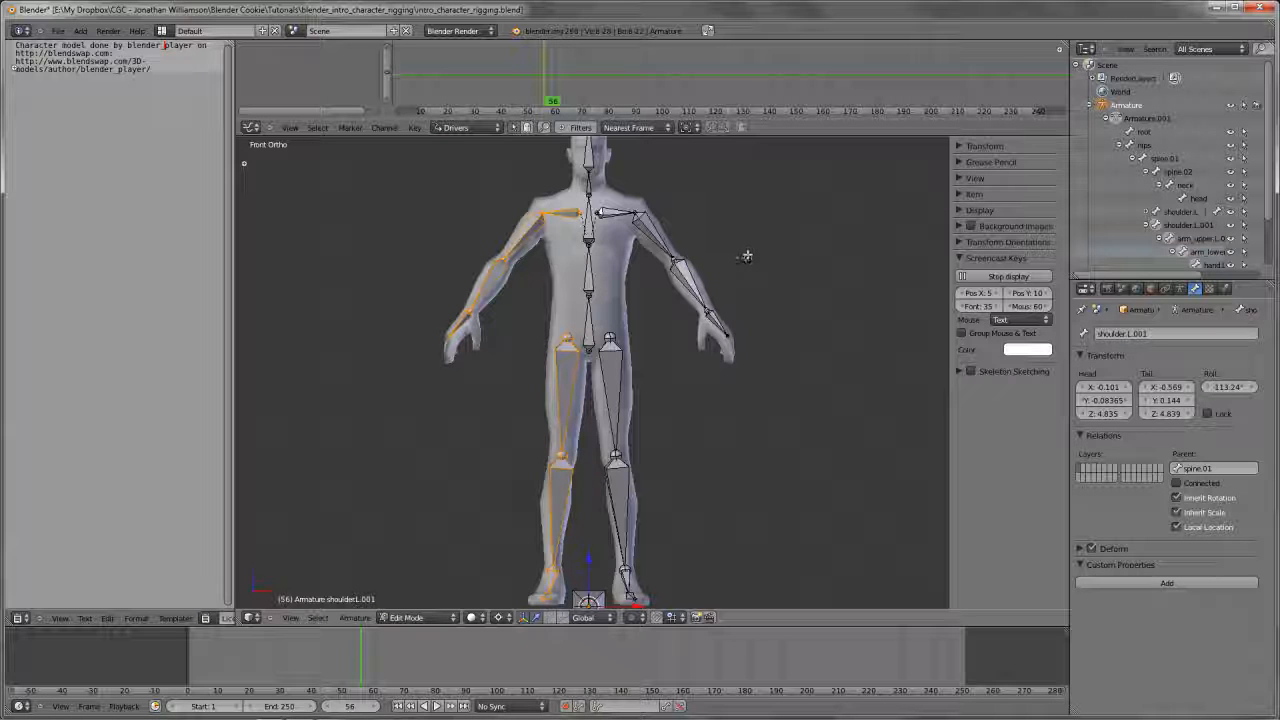
pyautogui.press('w')
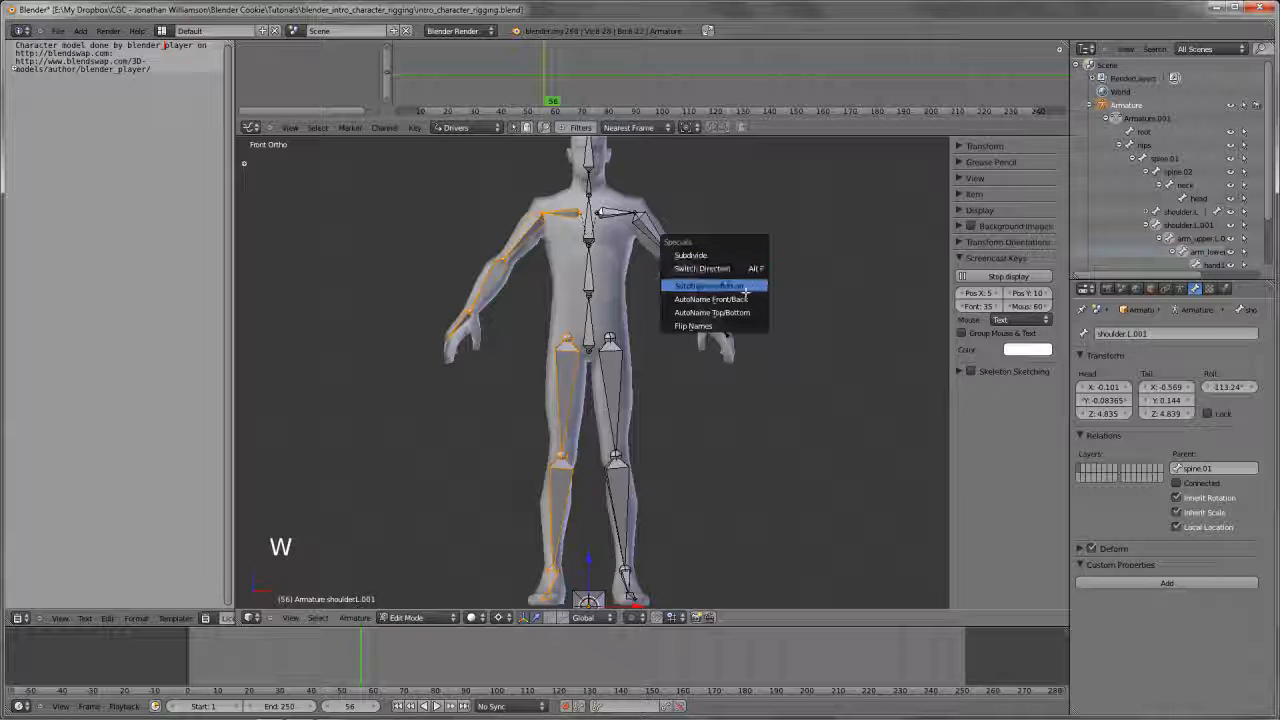
pyautogui.click(741, 325)
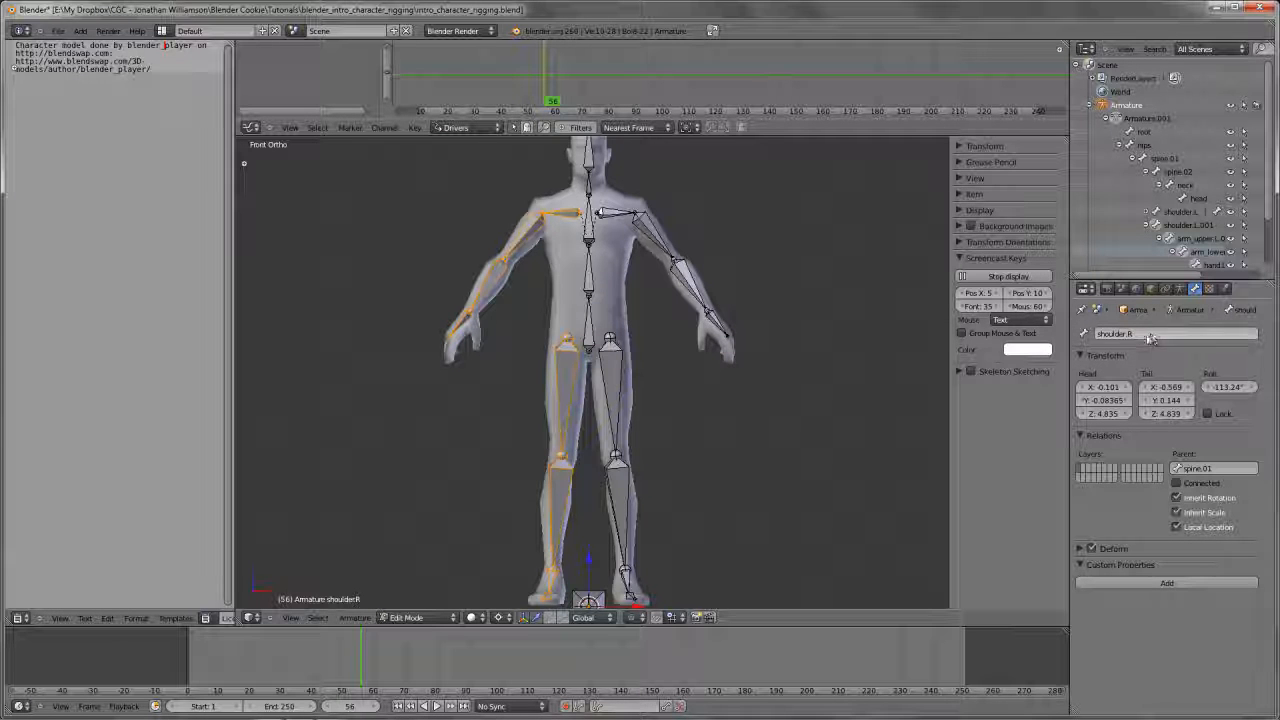
# Check the flipped names by inspecting the shoulder and the right upper leg bone, and deselect everything
pyautogui.moveTo(470, 335); pyautogui.dragTo(493, 333, button='middle')
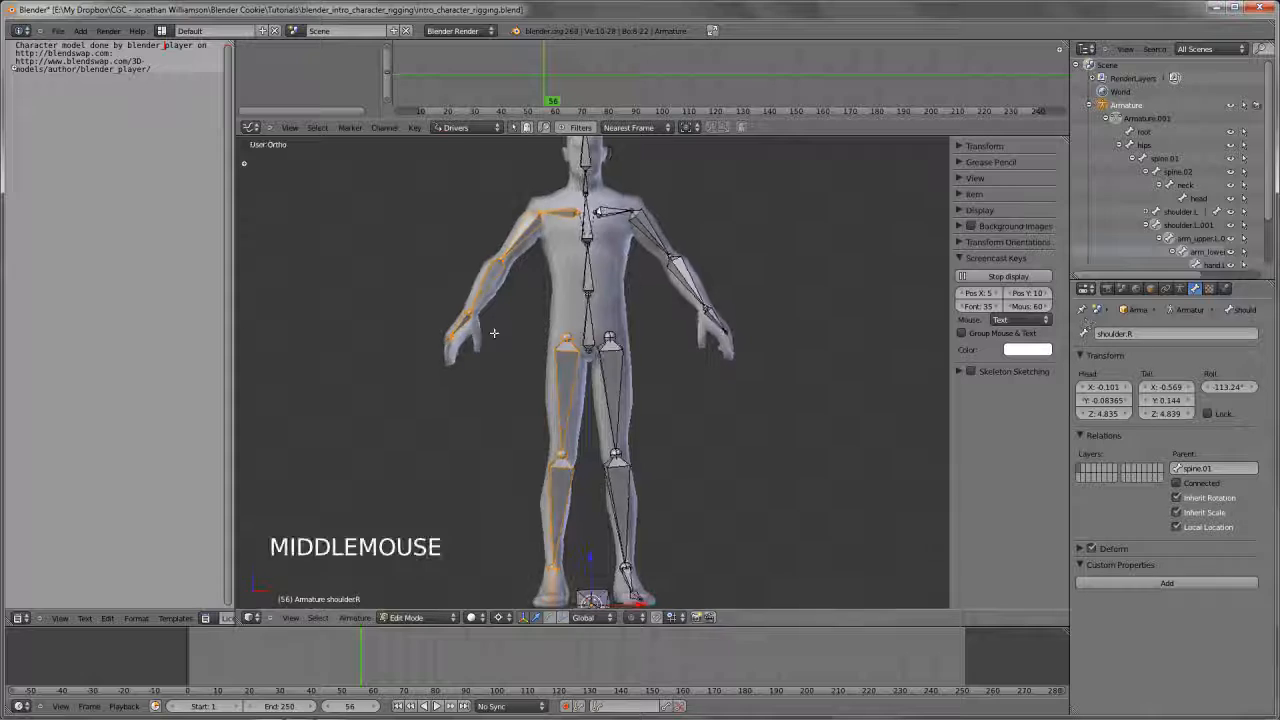
pyautogui.press('a')
pyautogui.rightClick(566, 343)
pyautogui.keyDown('shift'); pyautogui.moveTo(651, 337); pyautogui.dragTo(609, 380, button='middle'); pyautogui.keyUp('shift')
pyautogui.scroll(1, 609, 380)
pyautogui.scroll(1, 622, 307)
pyautogui.press('a')
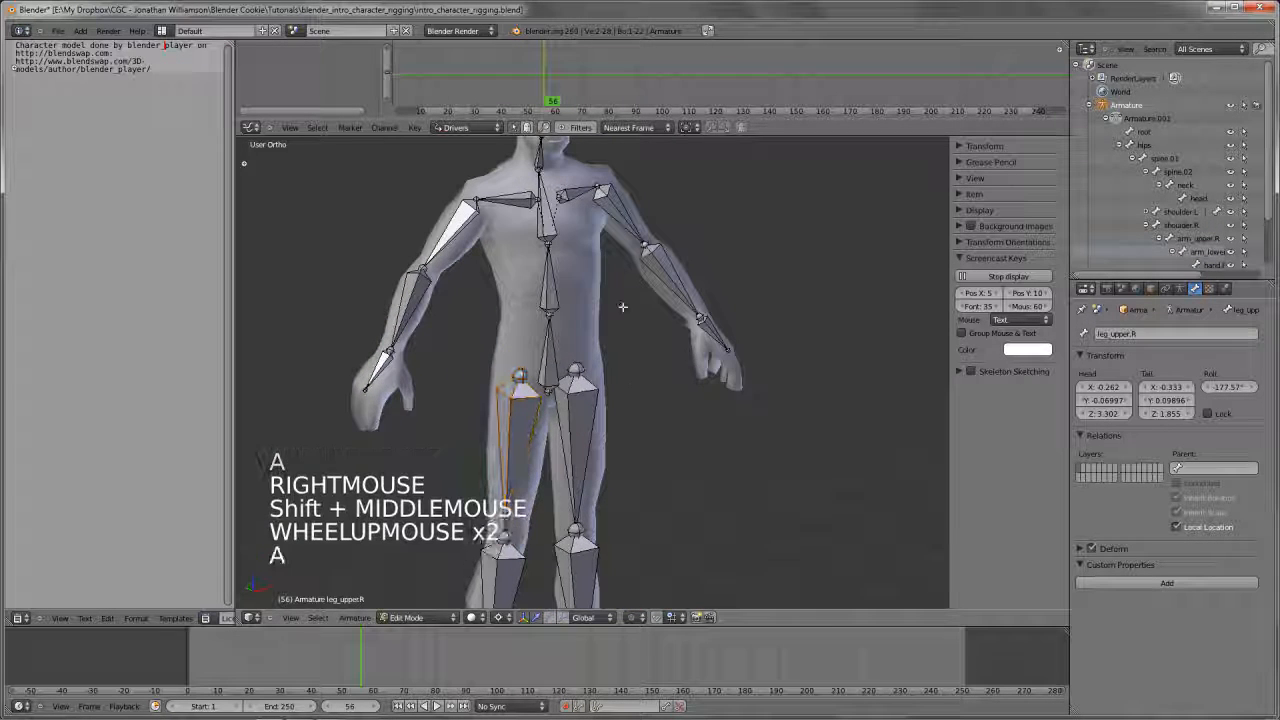
# Enable X-Axis Mirror for the armature and extrude a trial bone from the tip of the left hand bone
pyautogui.keyDown('shift'); pyautogui.moveTo(622, 307); pyautogui.dragTo(622, 345, button='middle'); pyautogui.keyUp('shift')
pyautogui.press('t')
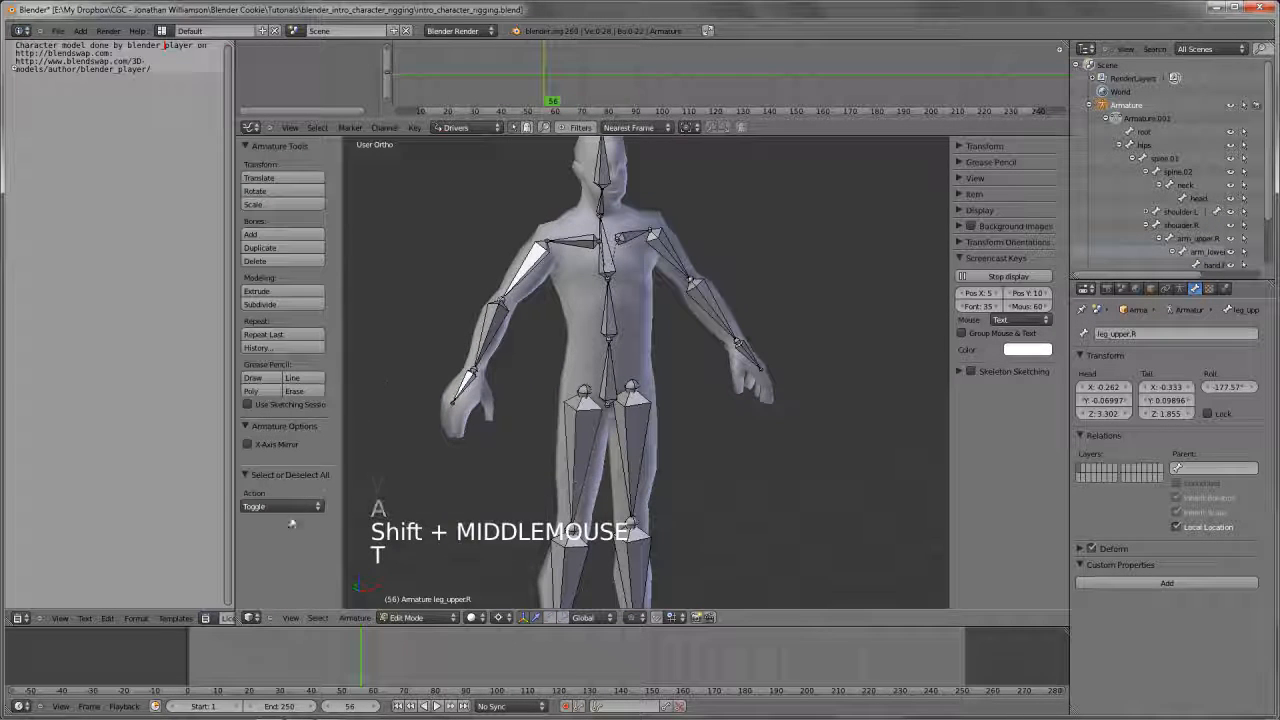
pyautogui.click(270, 444)
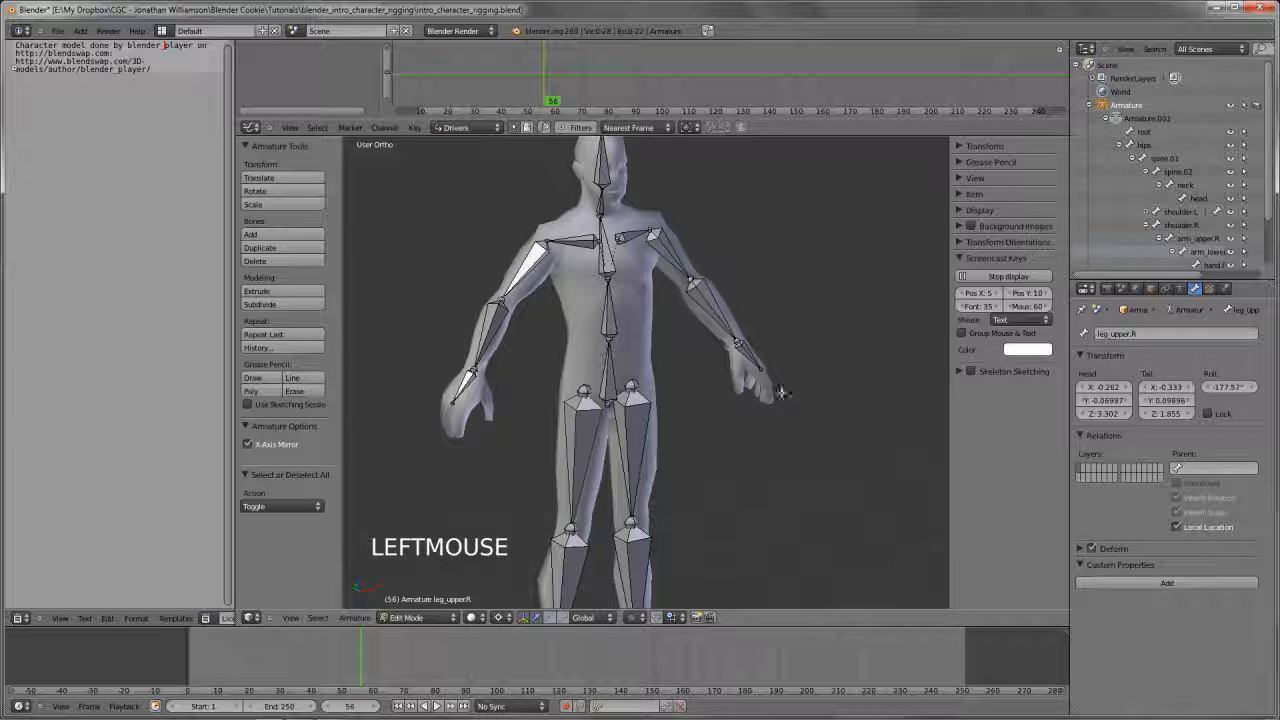
pyautogui.rightClick(764, 370)
pyautogui.rightClick(764, 370)
pyautogui.rightClick(764, 370)
pyautogui.press('e')
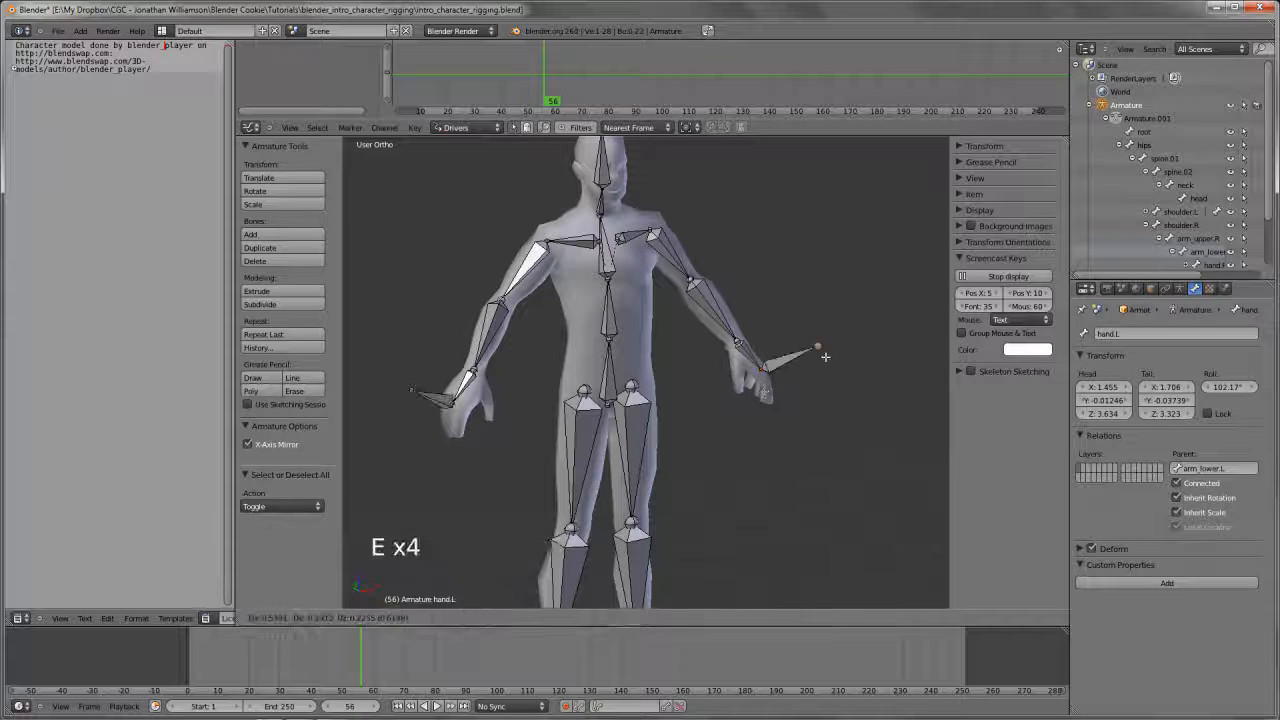
pyautogui.click(834, 297)
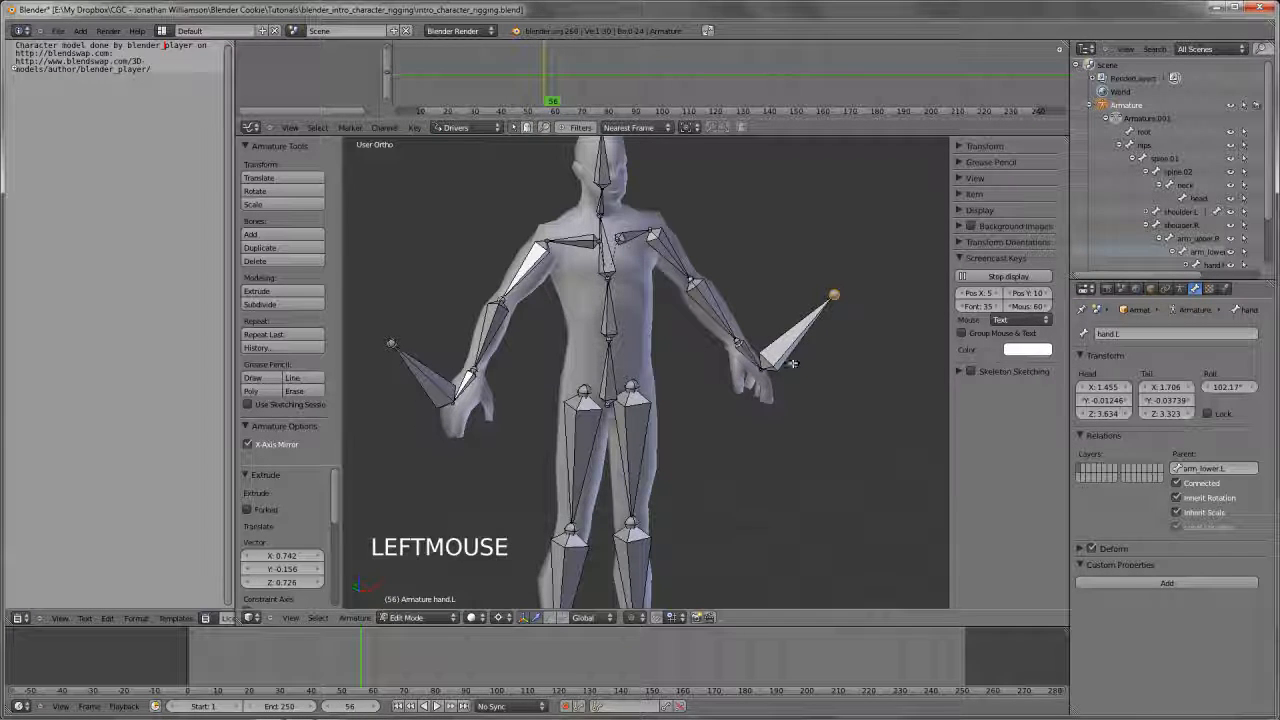
# Undo the trial hand extrusion, clear the selection and reselect the left hand bone's tip
pyautogui.hotkey('ctrl', 'z')
pyautogui.press('a')
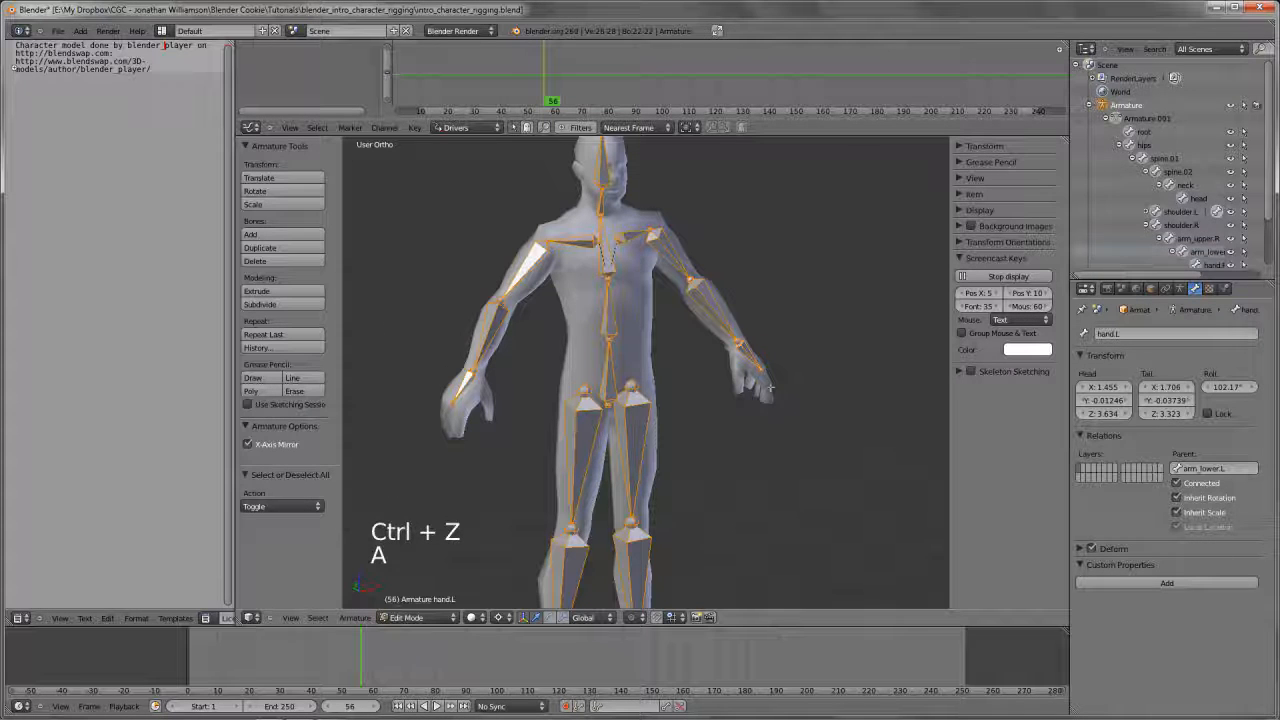
pyautogui.press('a')
pyautogui.rightClick(764, 372)
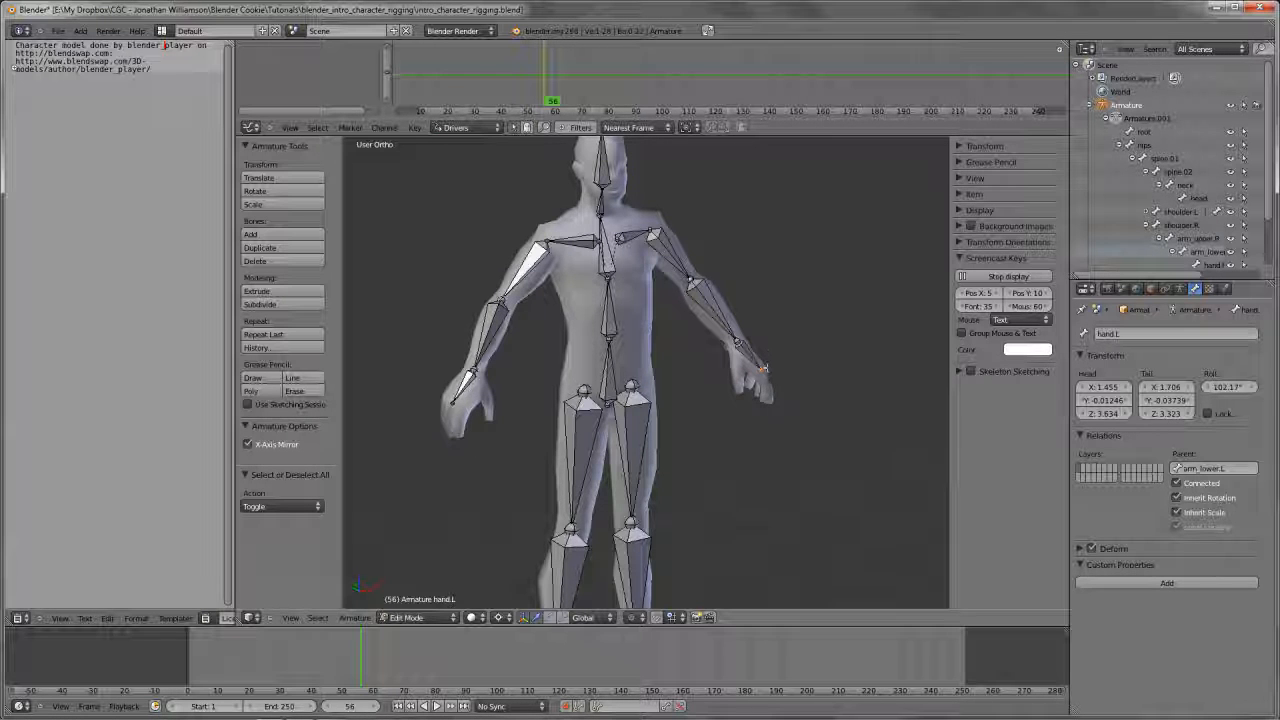
# Select the right hand bone, disable X-Axis Mirror, hide the viewport's tool shelf and properties sidebar, and return to front view
pyautogui.rightClick(474, 391)
pyautogui.rightClick(474, 391)
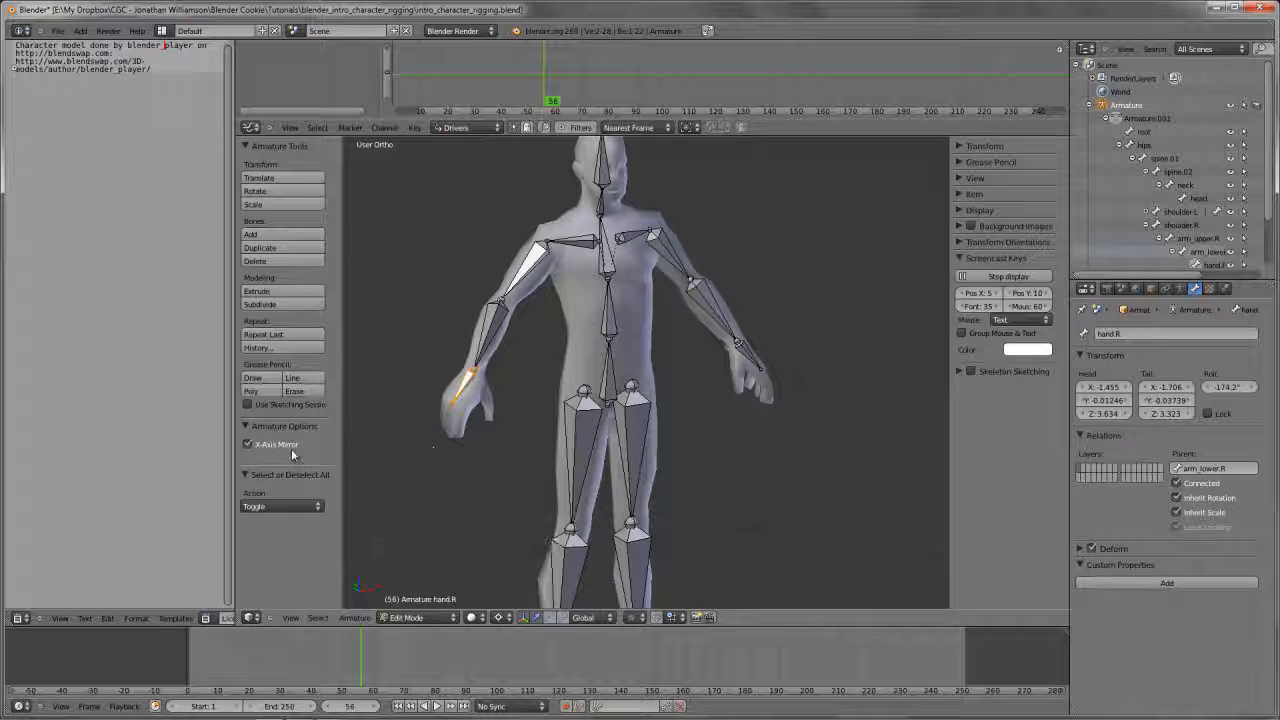
pyautogui.click(248, 444)
pyautogui.press('n')
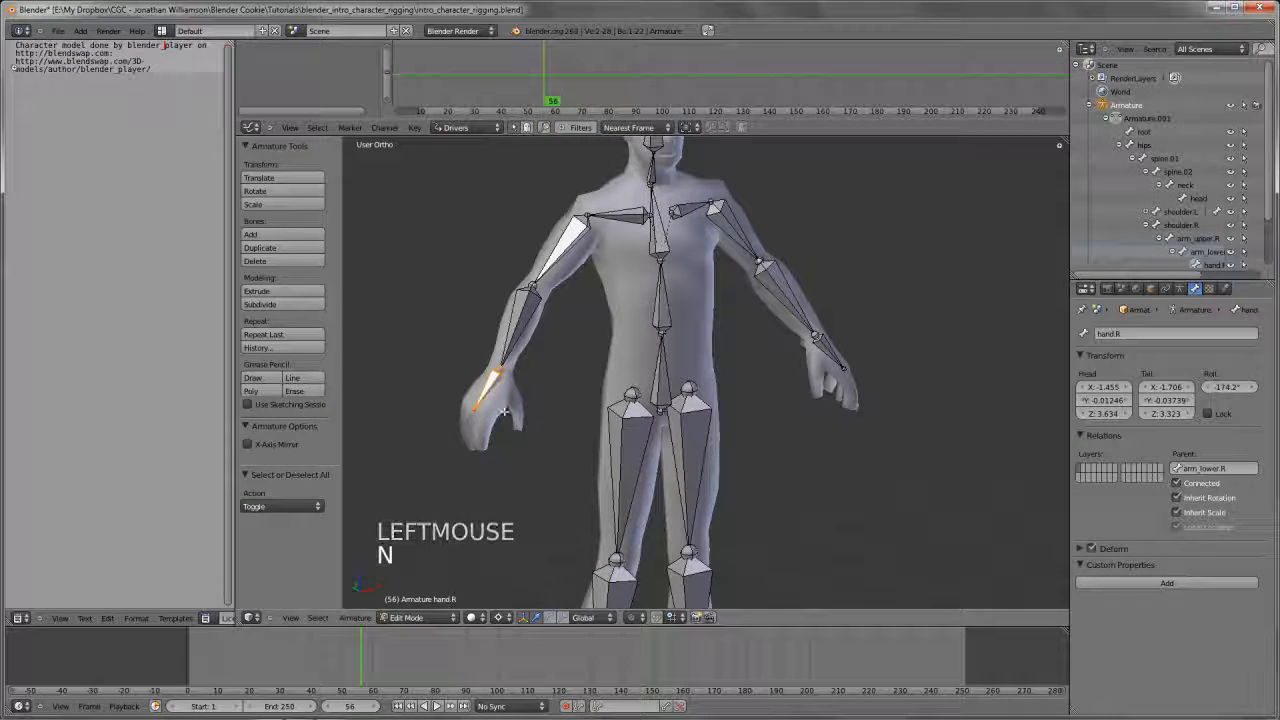
pyautogui.press('t')
pyautogui.scroll(-5, 644, 405)
pyautogui.moveTo(644, 405); pyautogui.dragTo(690, 391, button='middle')
pyautogui.press('n')
pyautogui.scroll(1, 674, 414)
pyautogui.press('KP_1')
pyautogui.press('n')
# In Pose Mode, set the pivot point to Bounding Box Center, try rotating the left shoulder bone without keeping it, and deselect
pyautogui.press('Tab')
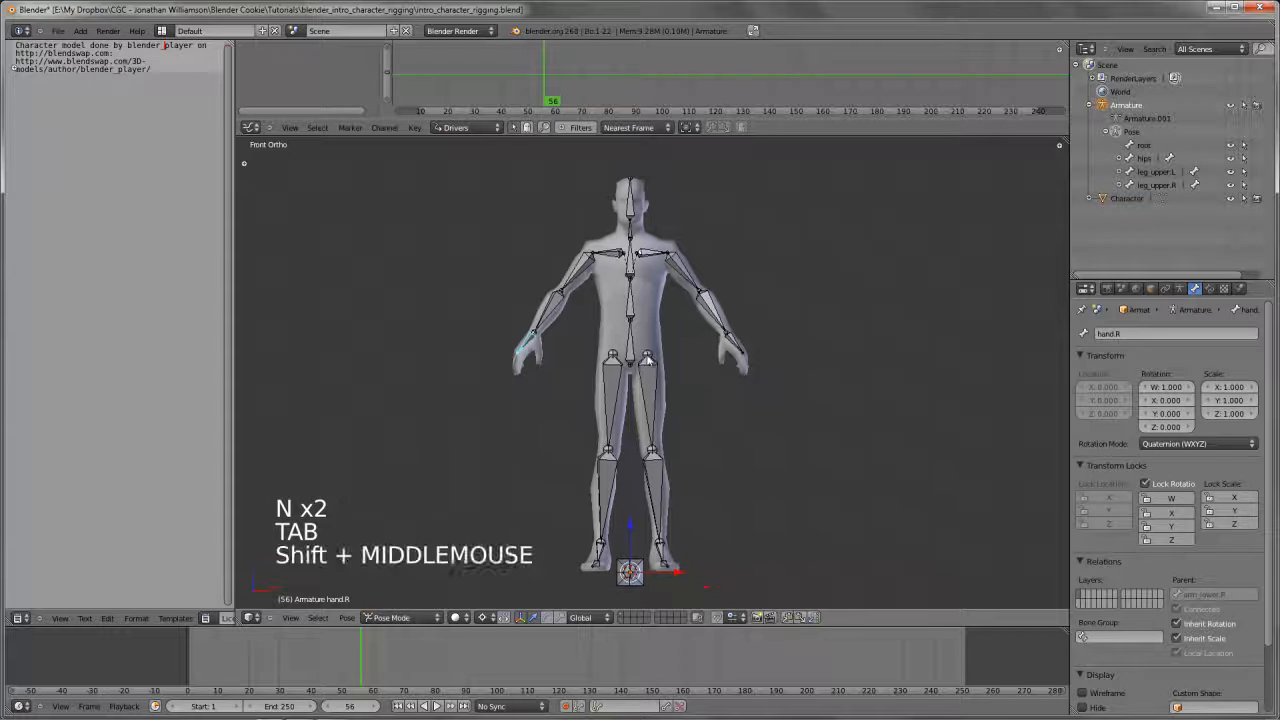
pyautogui.rightClick(655, 254)
pyautogui.press('r')
pyautogui.press('r')
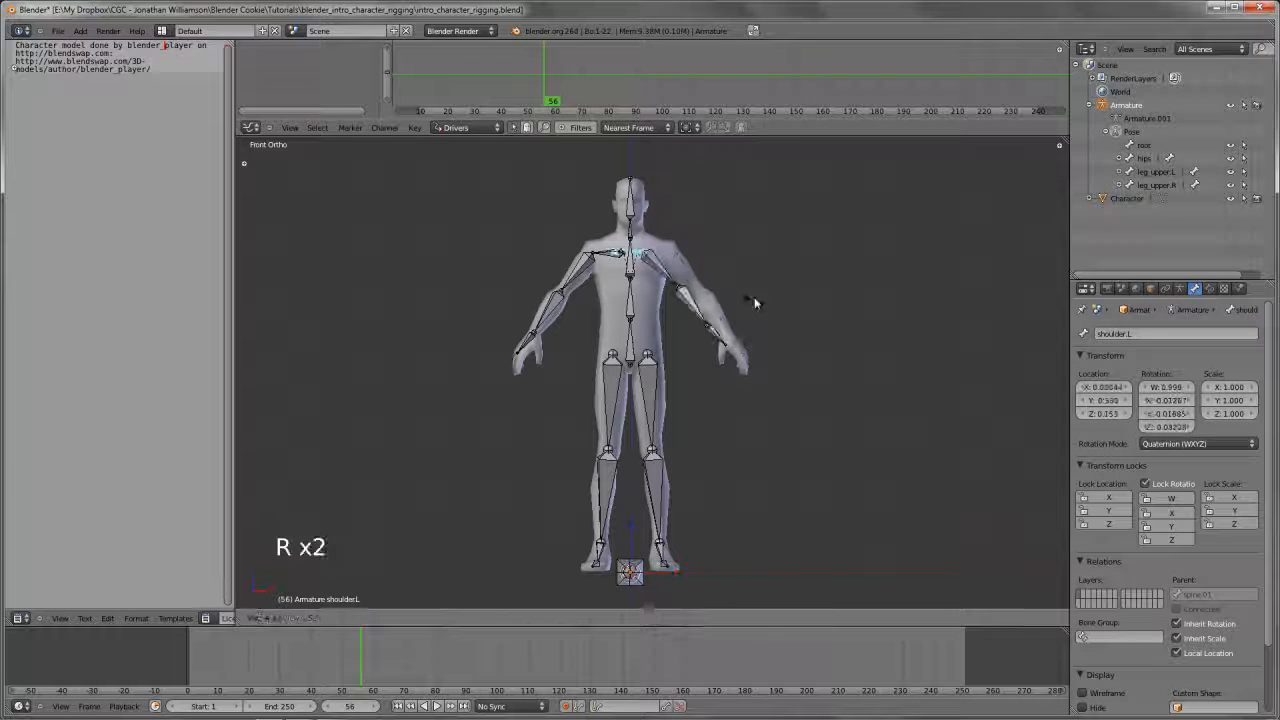
pyautogui.rightClick(760, 297)
pyautogui.press(',')
pyautogui.press('r')
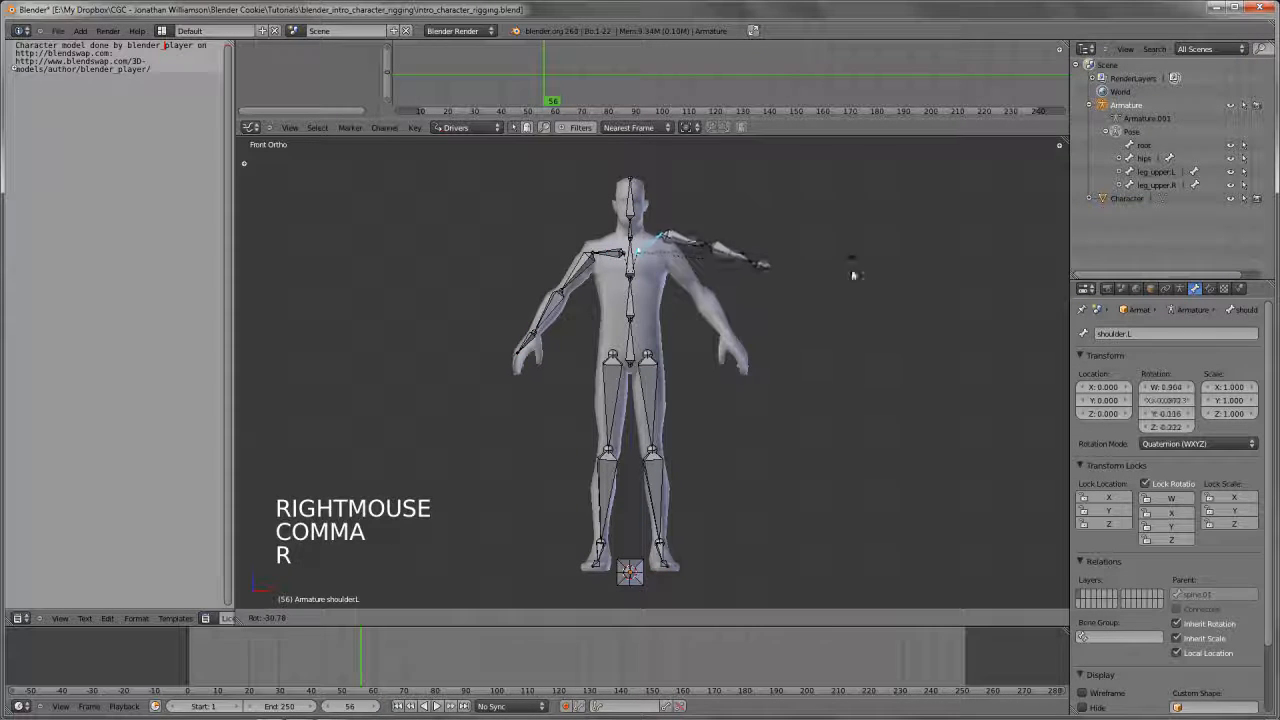
pyautogui.rightClick(723, 380)
pyautogui.press('a')
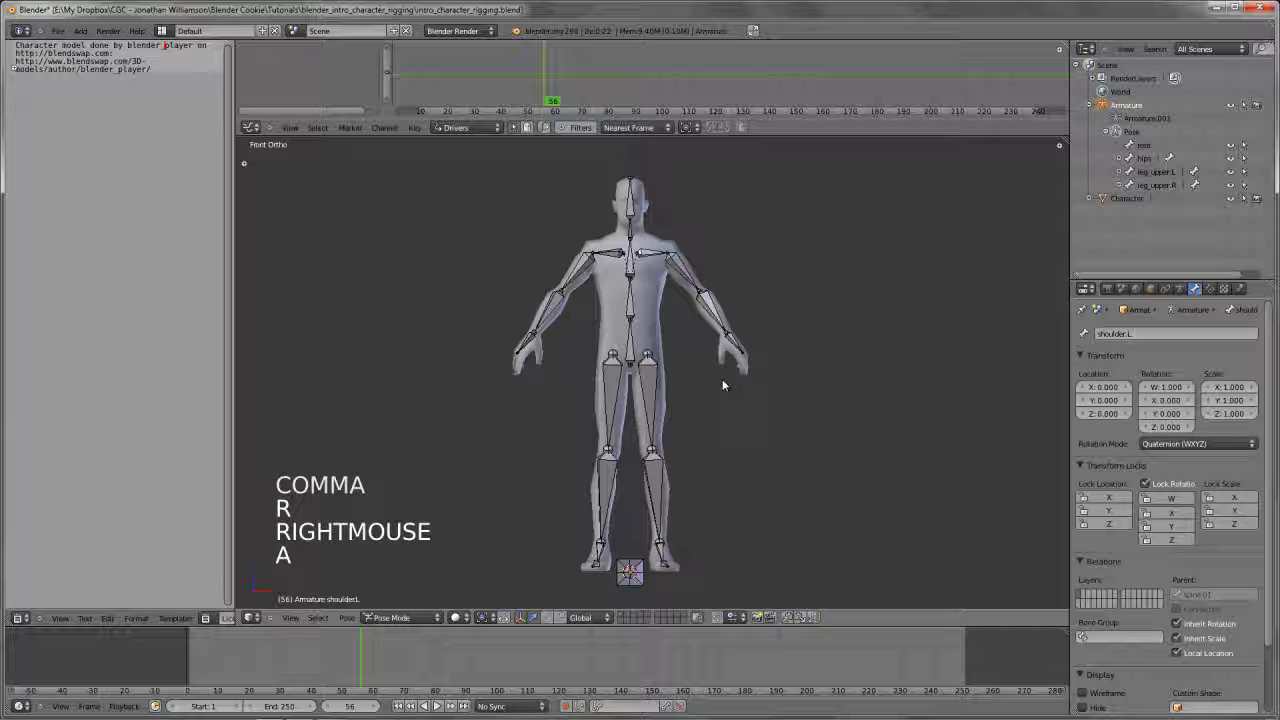
# Select the left upper arm bone and enlarge the Properties editor to expose more bone settings
pyautogui.scroll(2, 749, 408)
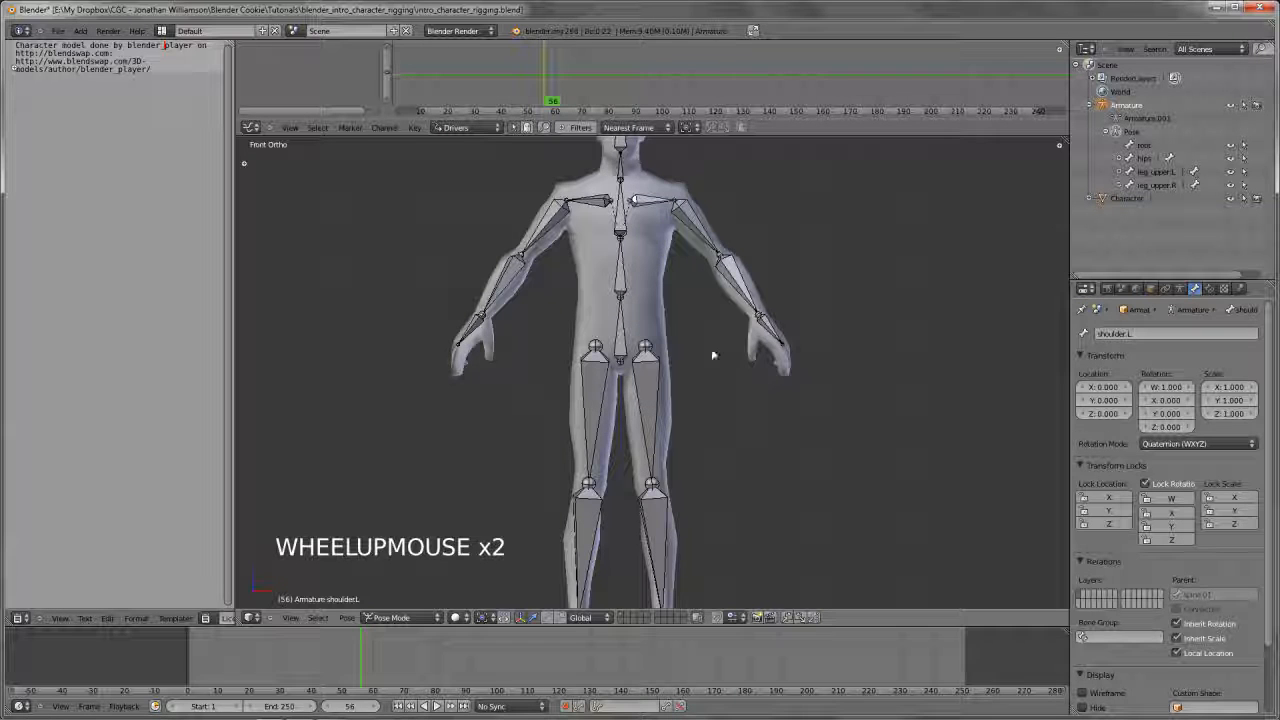
pyautogui.rightClick(747, 213)
pyautogui.scroll(-1, 714, 413)
pyautogui.moveTo(714, 413)
pyautogui.keyDown('shift'); pyautogui.mouseDown(button='middle')
pyautogui.moveTo(712, 375)
pyautogui.moveTo(659, 372)
pyautogui.moveTo(683, 366)
pyautogui.moveTo(674, 397)
pyautogui.moveTo(705, 428)
pyautogui.mouseUp(button='middle'); pyautogui.keyUp('shift')
pyautogui.scroll(-2, 674, 397)
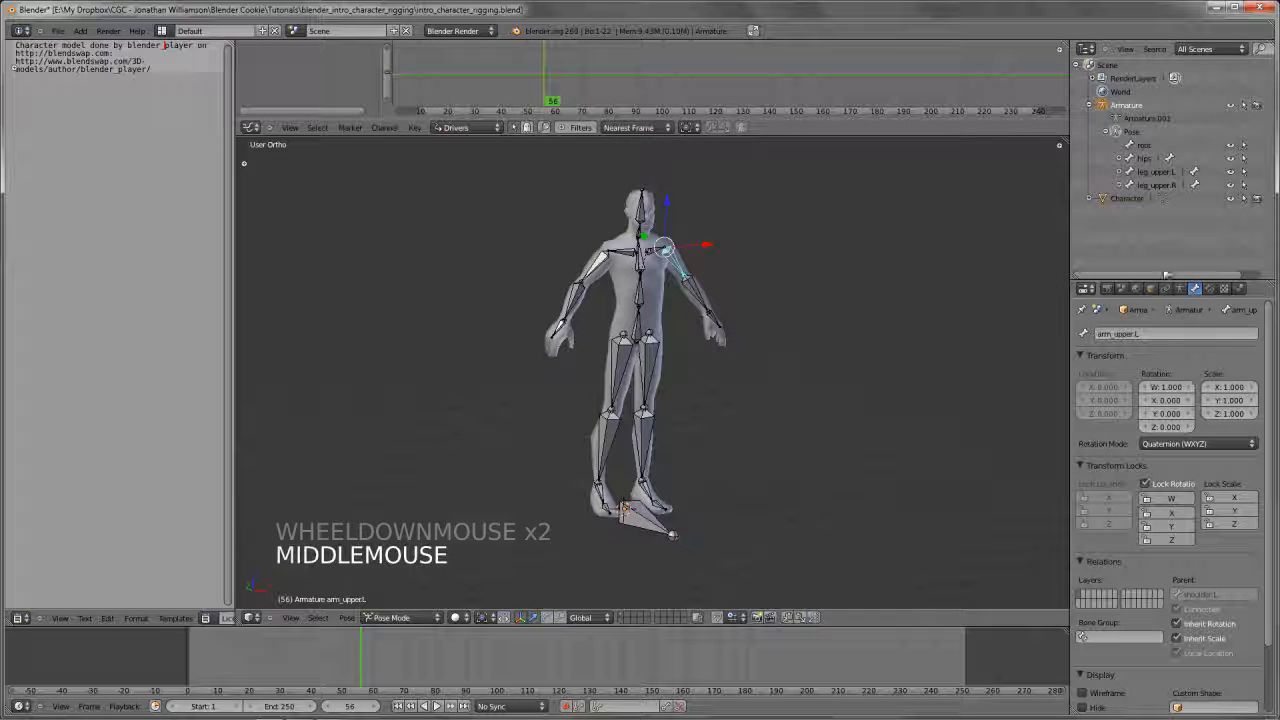
pyautogui.moveTo(1172, 281); pyautogui.dragTo(1172, 205)
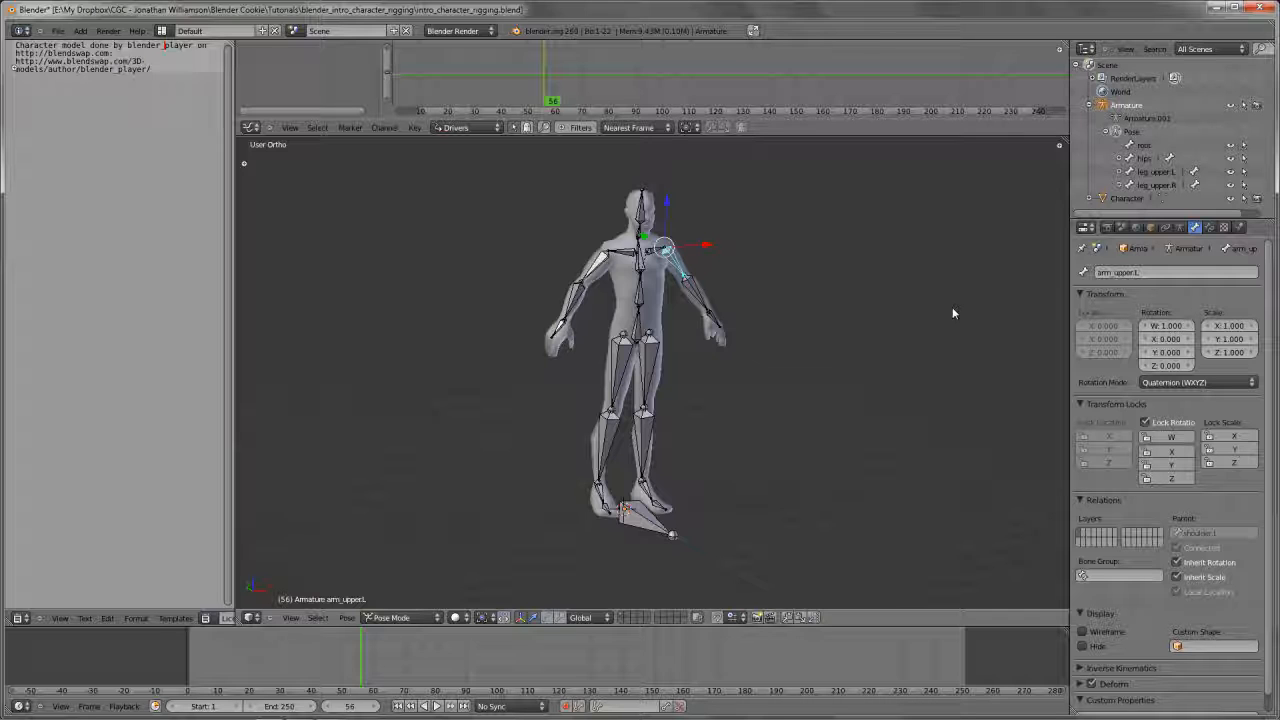
pyautogui.scroll(3, 694, 366)
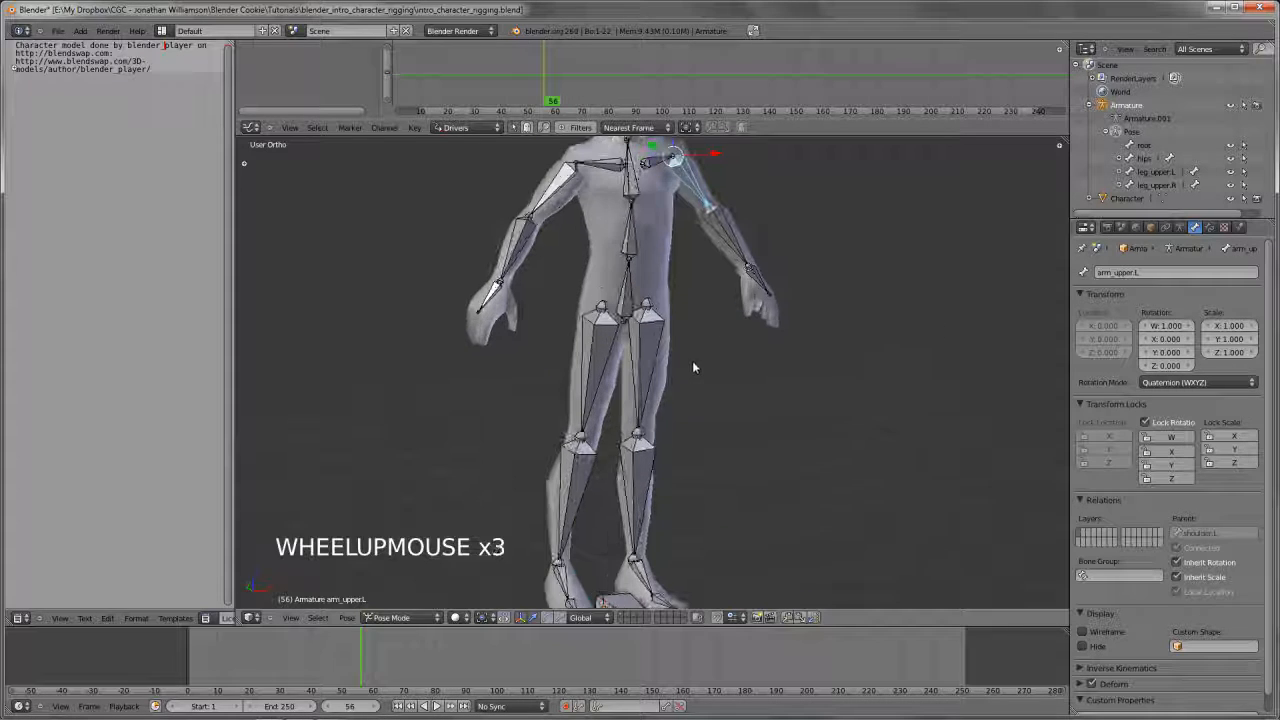
# Select the character mesh, inspect its topology in Edit Mode, and return to Object Mode
pyautogui.keyDown('shift'); pyautogui.moveTo(694, 366); pyautogui.dragTo(677, 346, button='middle'); pyautogui.keyUp('shift')
pyautogui.rightClick(698, 338)
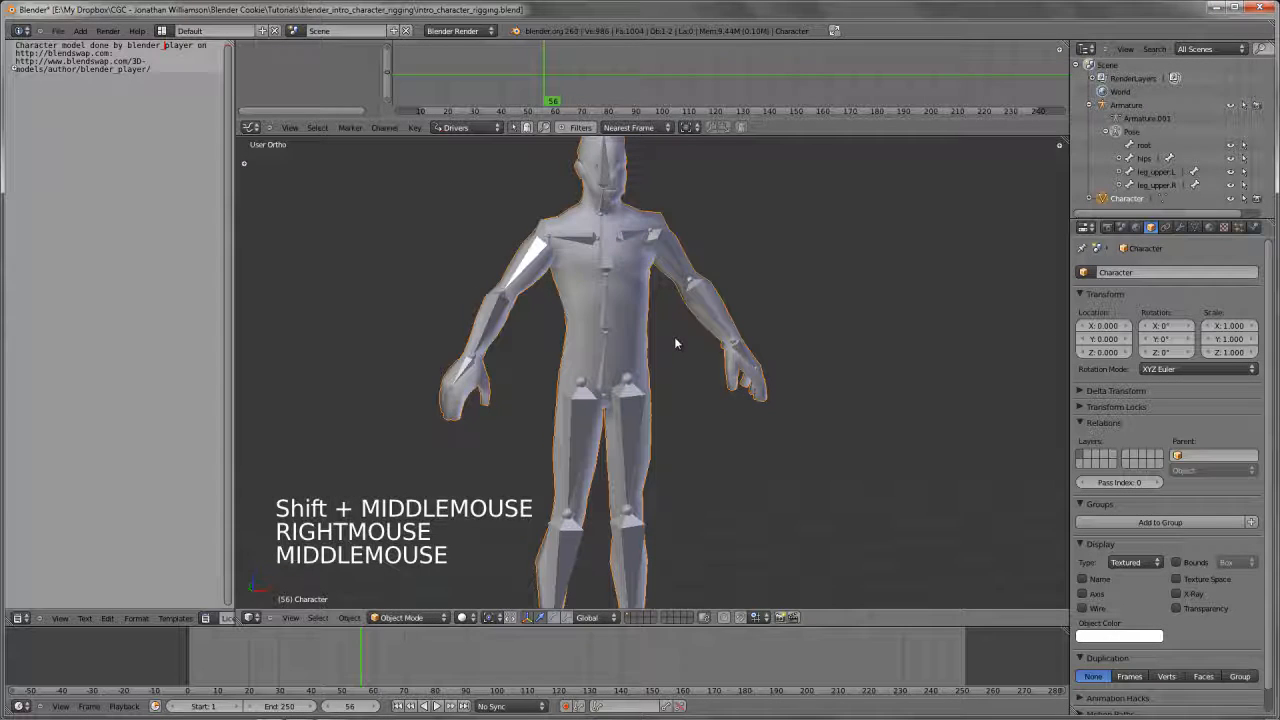
pyautogui.press('Tab')
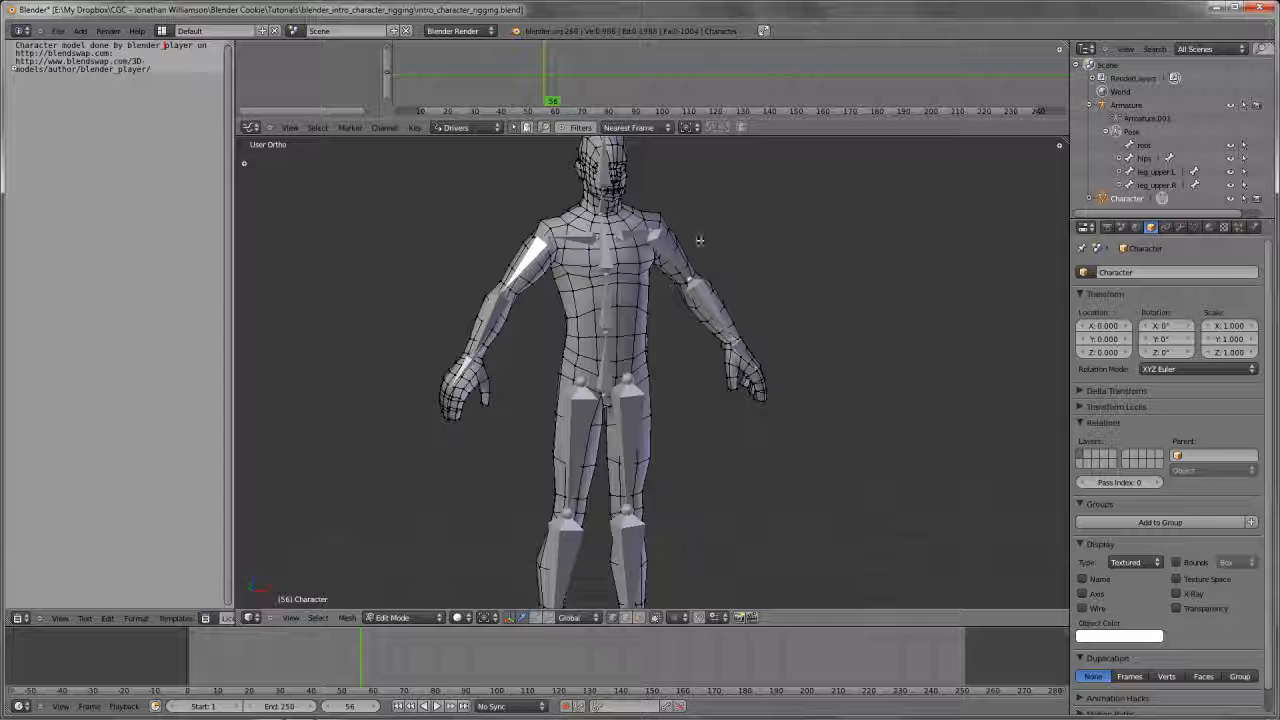
pyautogui.press('Tab')
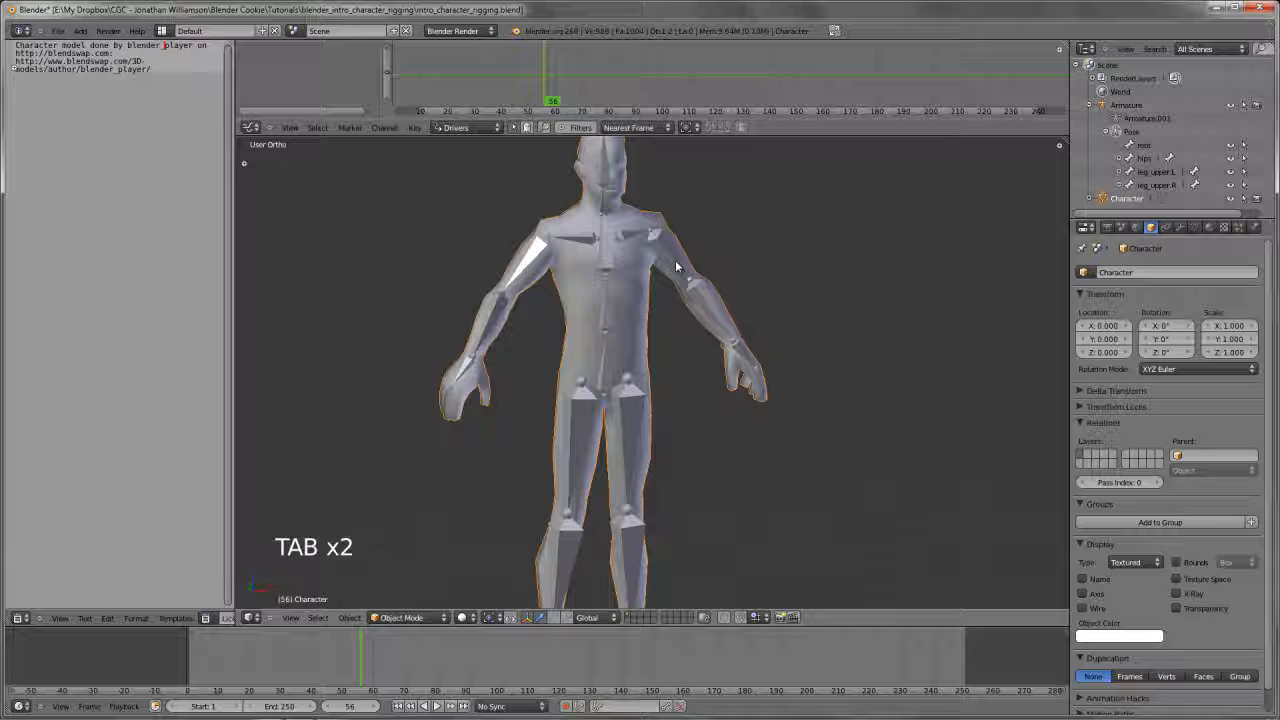
pyautogui.scroll(-2, 680, 300)
pyautogui.keyDown('shift'); pyautogui.moveTo(685, 428); pyautogui.dragTo(690, 403, button='middle'); pyautogui.keyUp('shift')
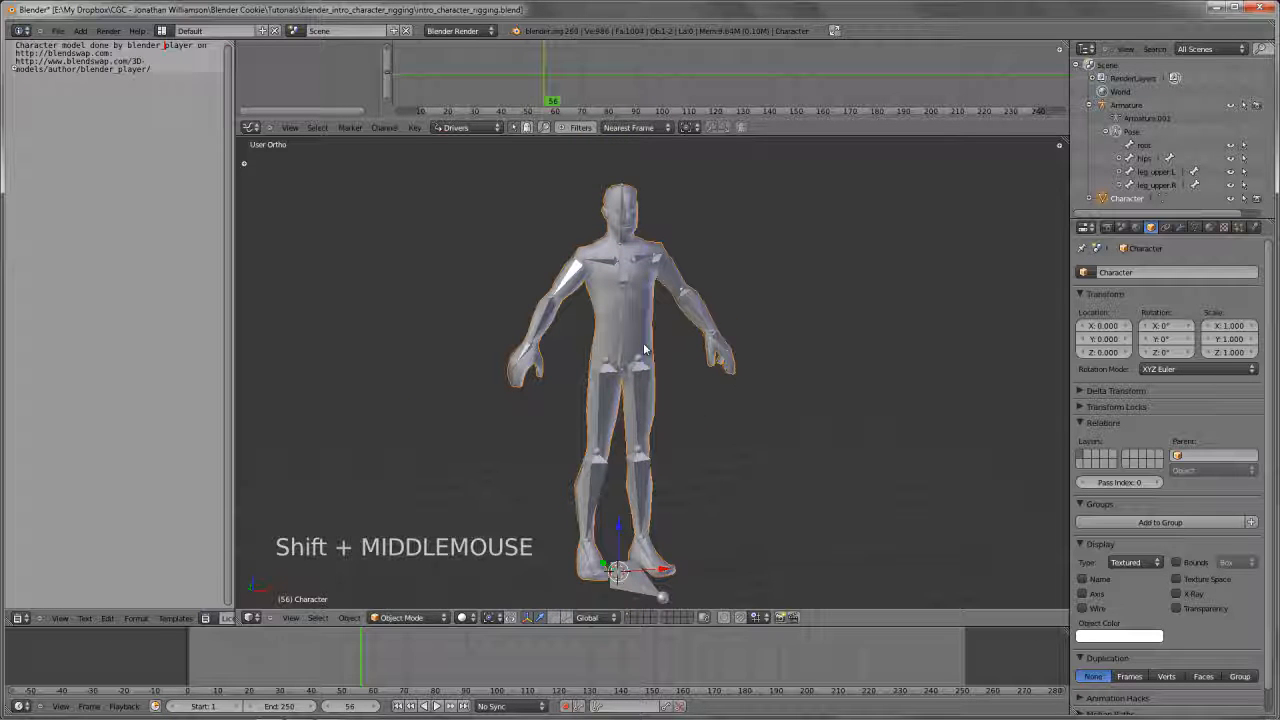
# Select the root bone at the feet using wireframe display, restore solid shading, and try moving the bone without keeping the change
pyautogui.press('z')
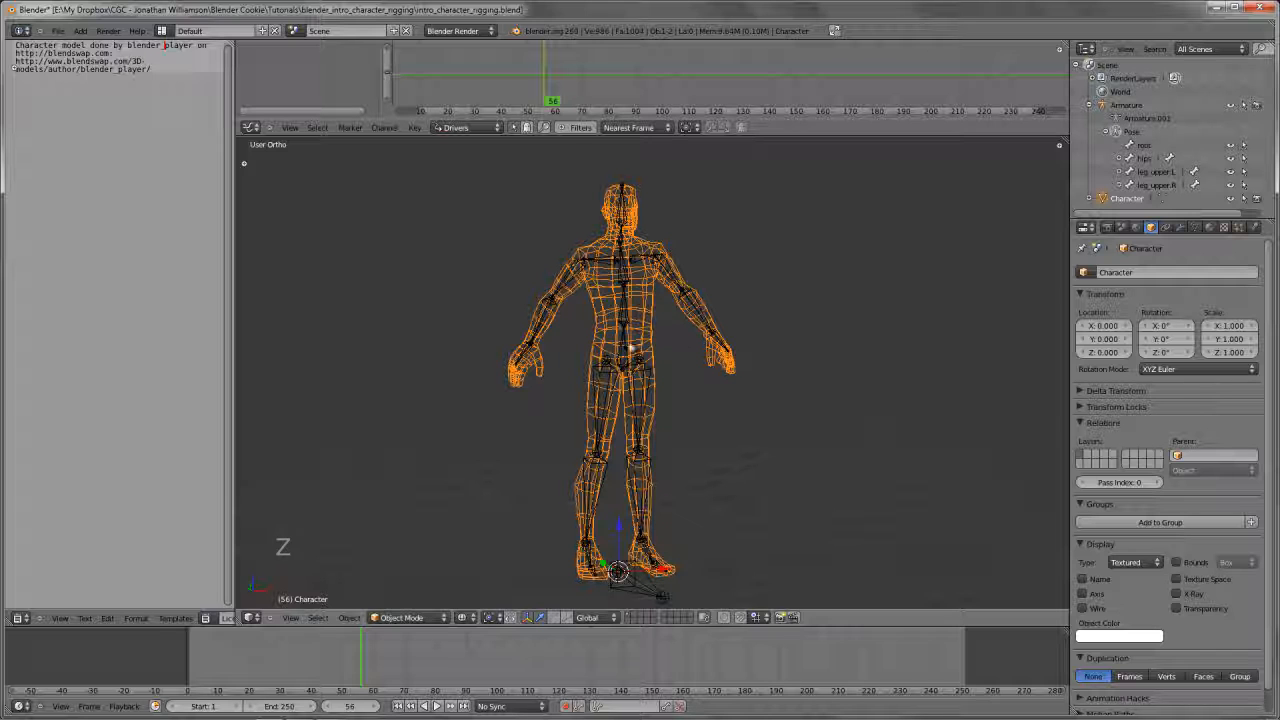
pyautogui.rightClick(628, 375)
pyautogui.keyDown('shift'); pyautogui.moveTo(632, 531); pyautogui.dragTo(631, 471, button='middle'); pyautogui.keyUp('shift')
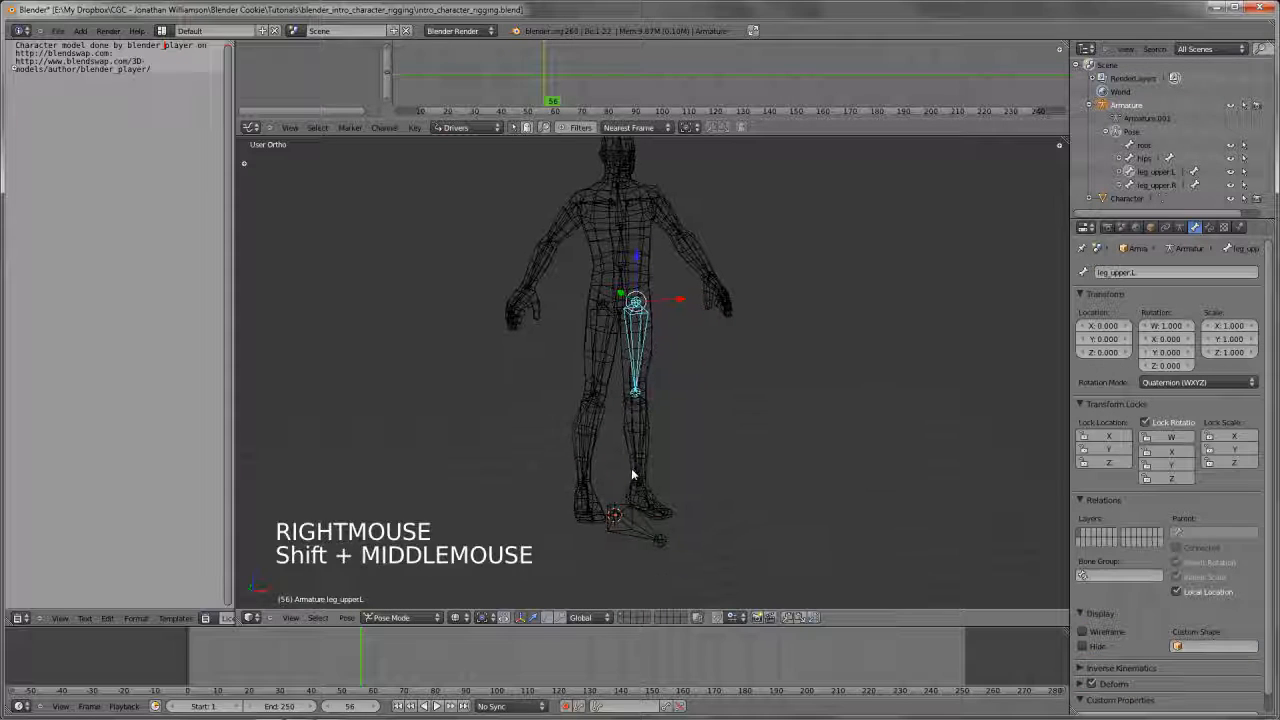
pyautogui.rightClick(638, 533)
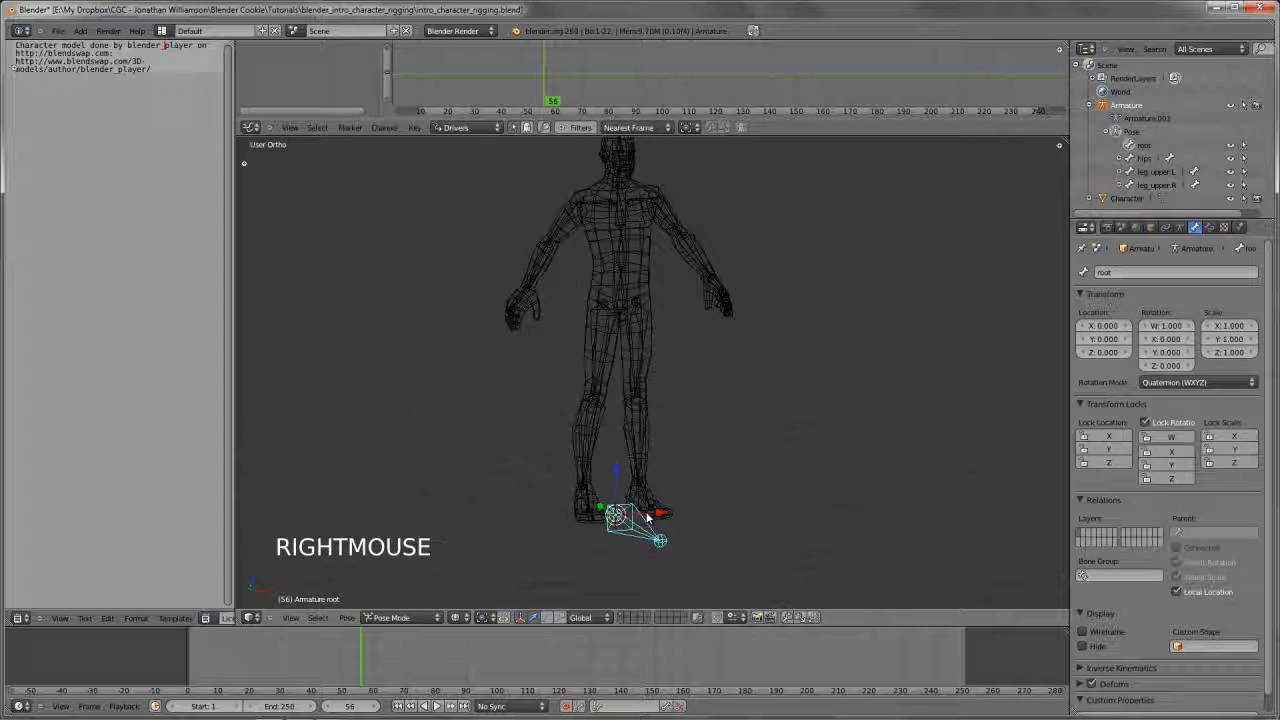
pyautogui.keyDown('shift'); pyautogui.moveTo(680, 385); pyautogui.dragTo(670, 405, button='middle'); pyautogui.keyUp('shift')
pyautogui.press('z')
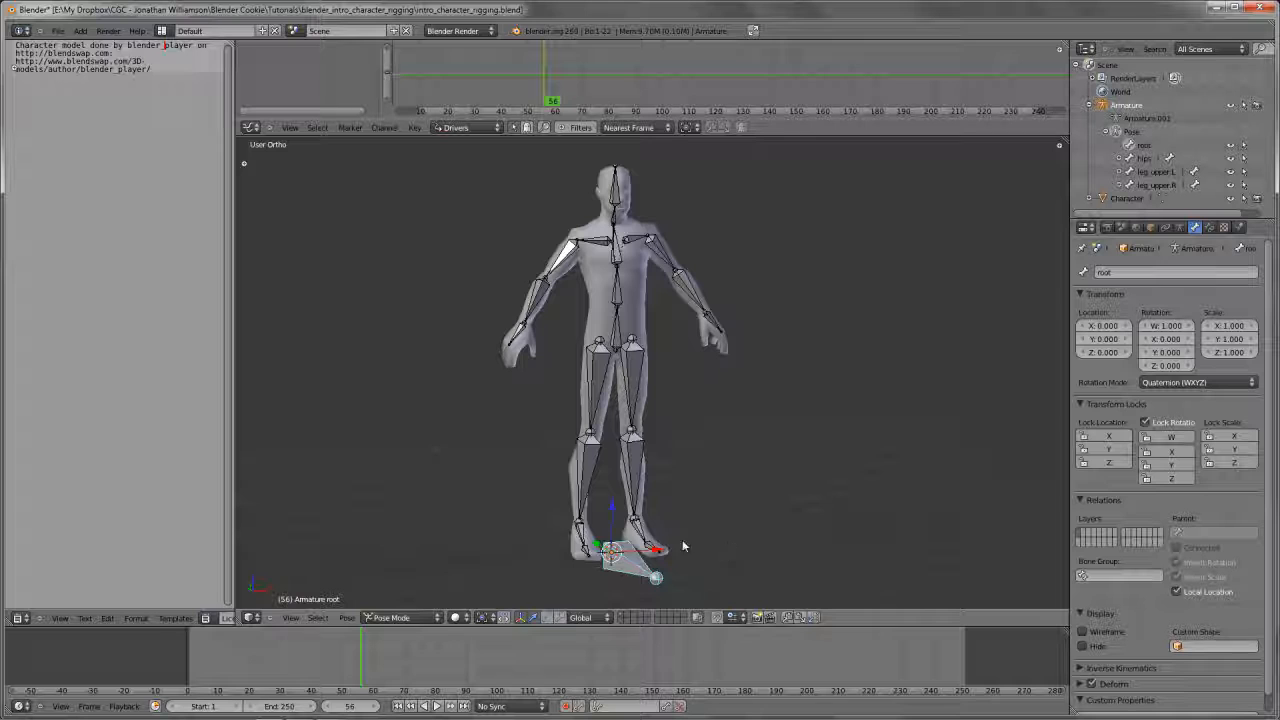
pyautogui.press('g')
pyautogui.rightClick(754, 527)
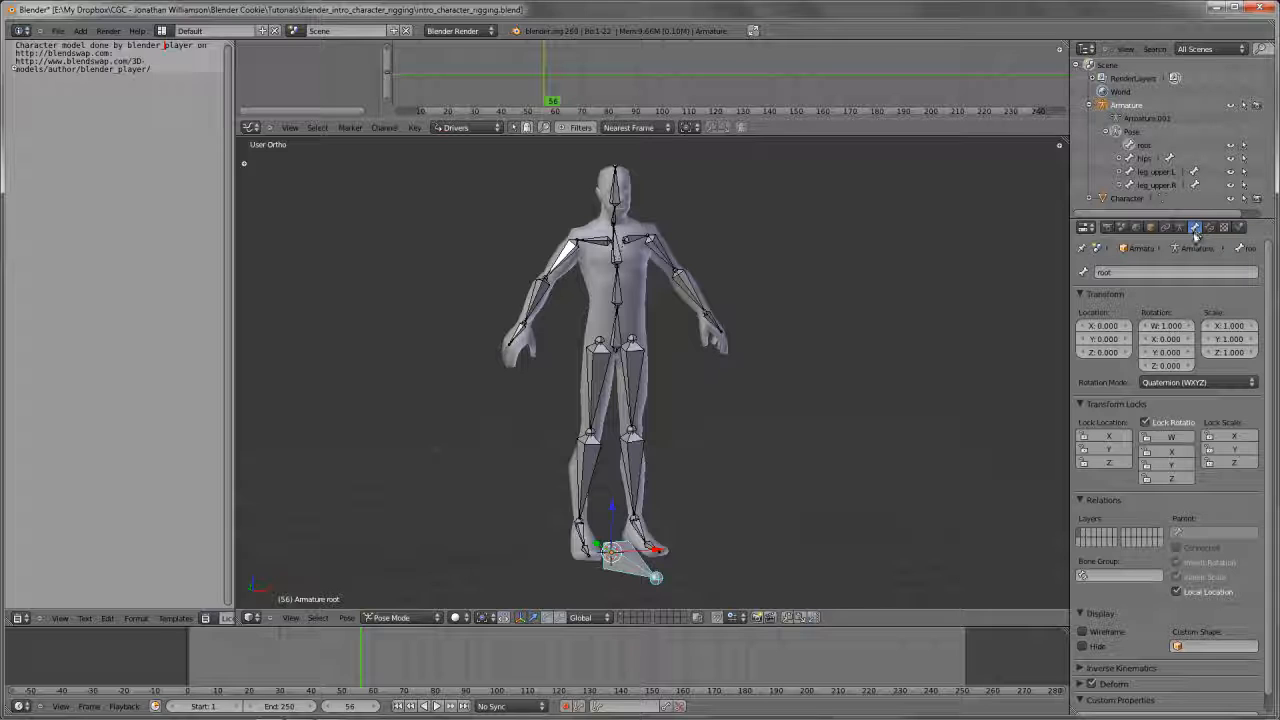
# Collapse the Transform, Transform Locks and Relations settings, expand the Deform settings, and disable Deform for the root bone
pyautogui.scroll(-6, 1133, 572)
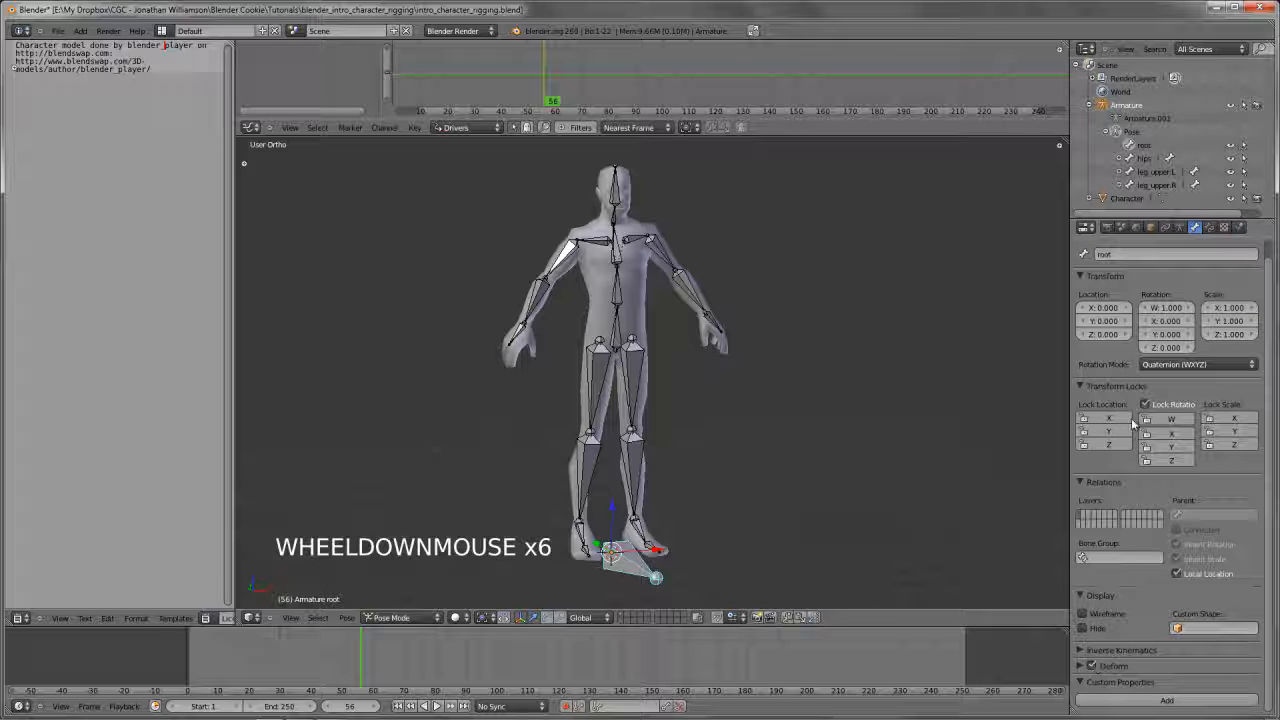
pyautogui.press('a')
pyautogui.press('a')
pyautogui.press('a')
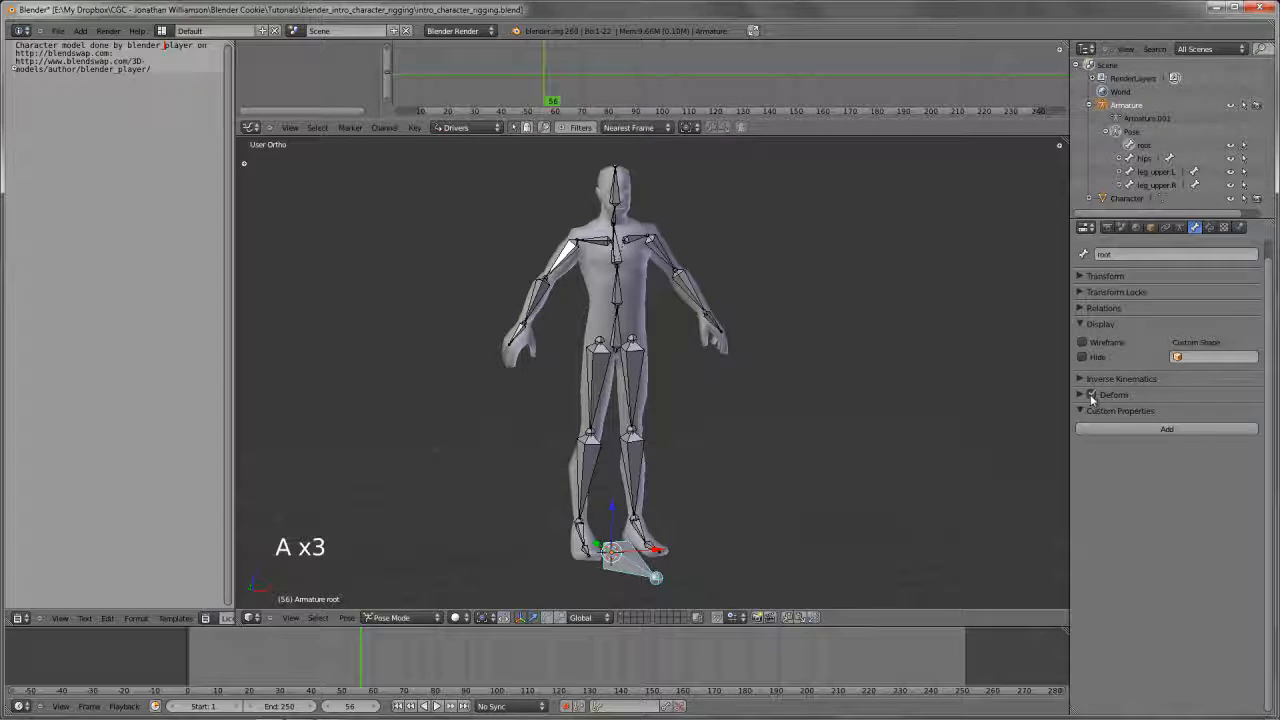
pyautogui.click(1087, 393)
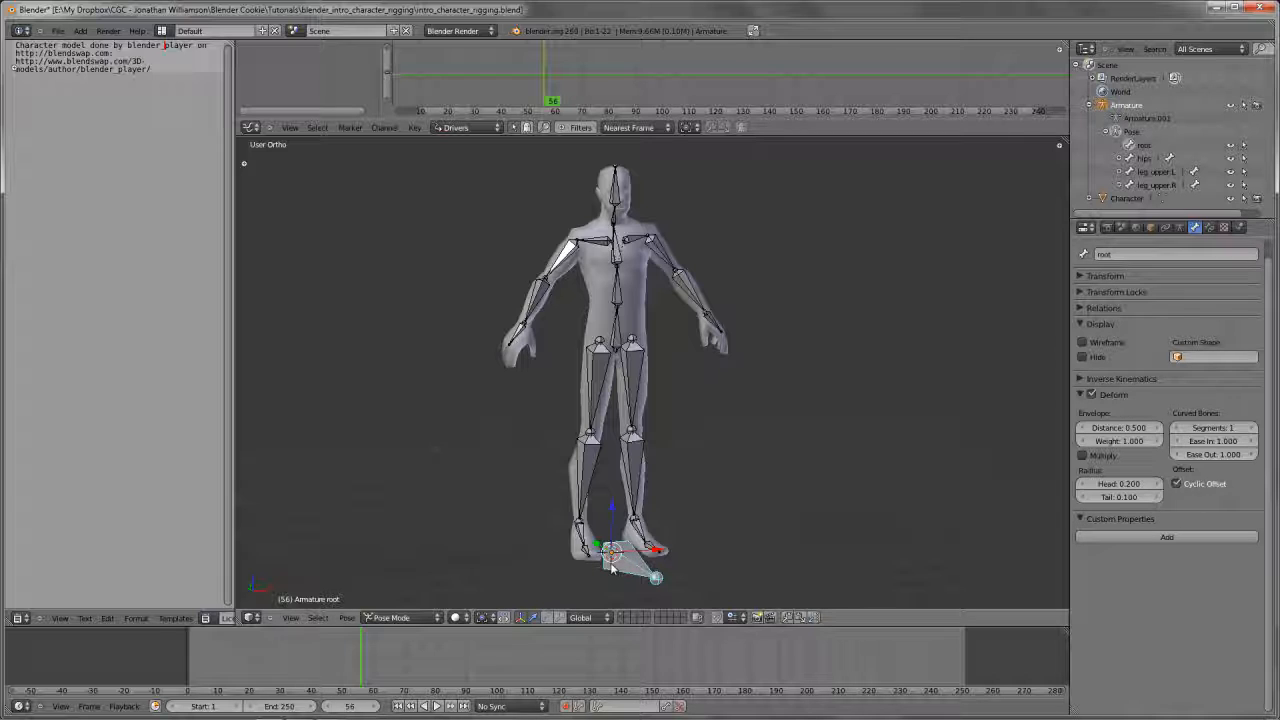
pyautogui.click(1092, 394)
# Check the Deform settings of the left upper leg bone and the spine.01 bone
pyautogui.rightClick(626, 396)
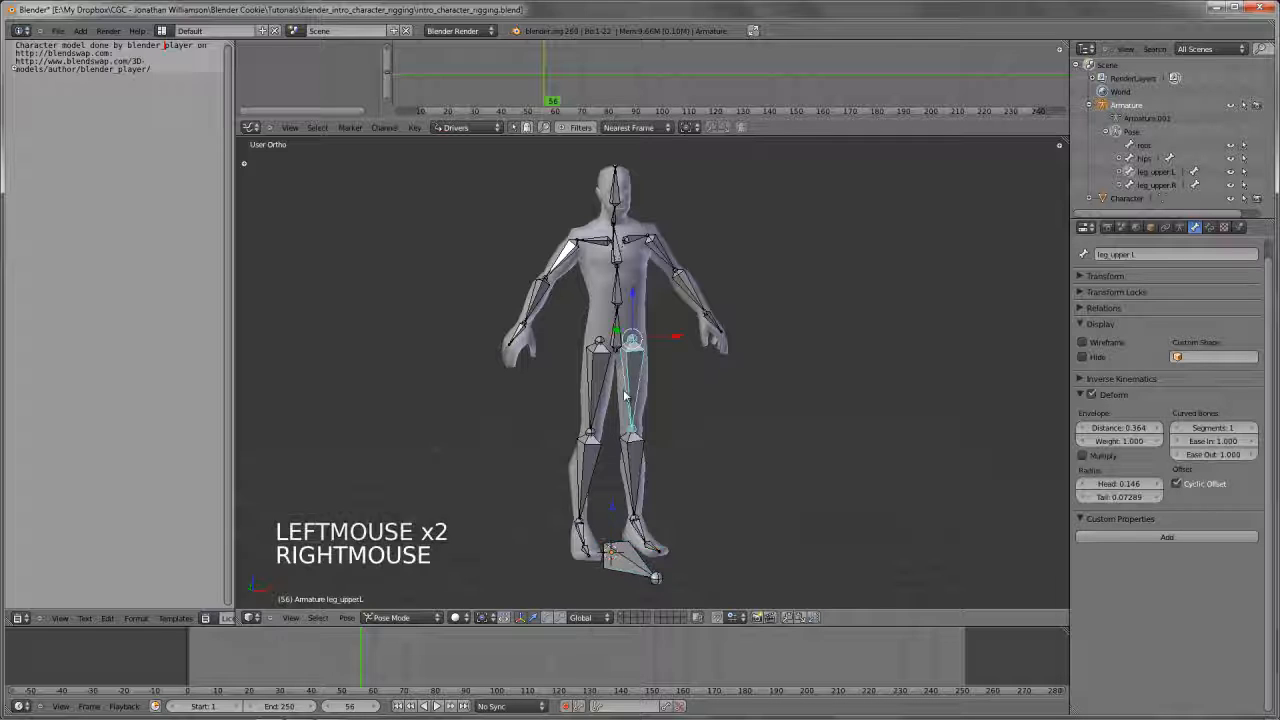
pyautogui.rightClick(618, 330)
pyautogui.rightClick(622, 364)
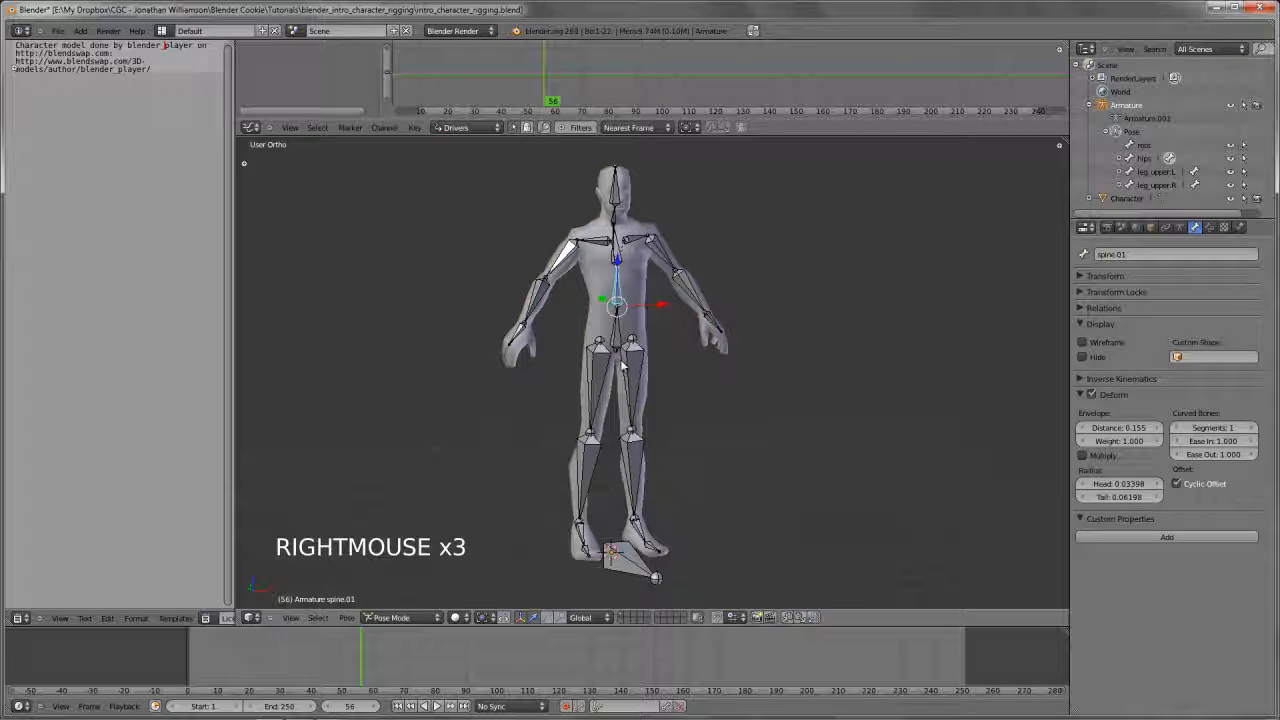
# Return the armature to Object Mode, select the character mesh, and add the armature to the selection as the active object
pyautogui.hotkey('ctrl', 'Tab')
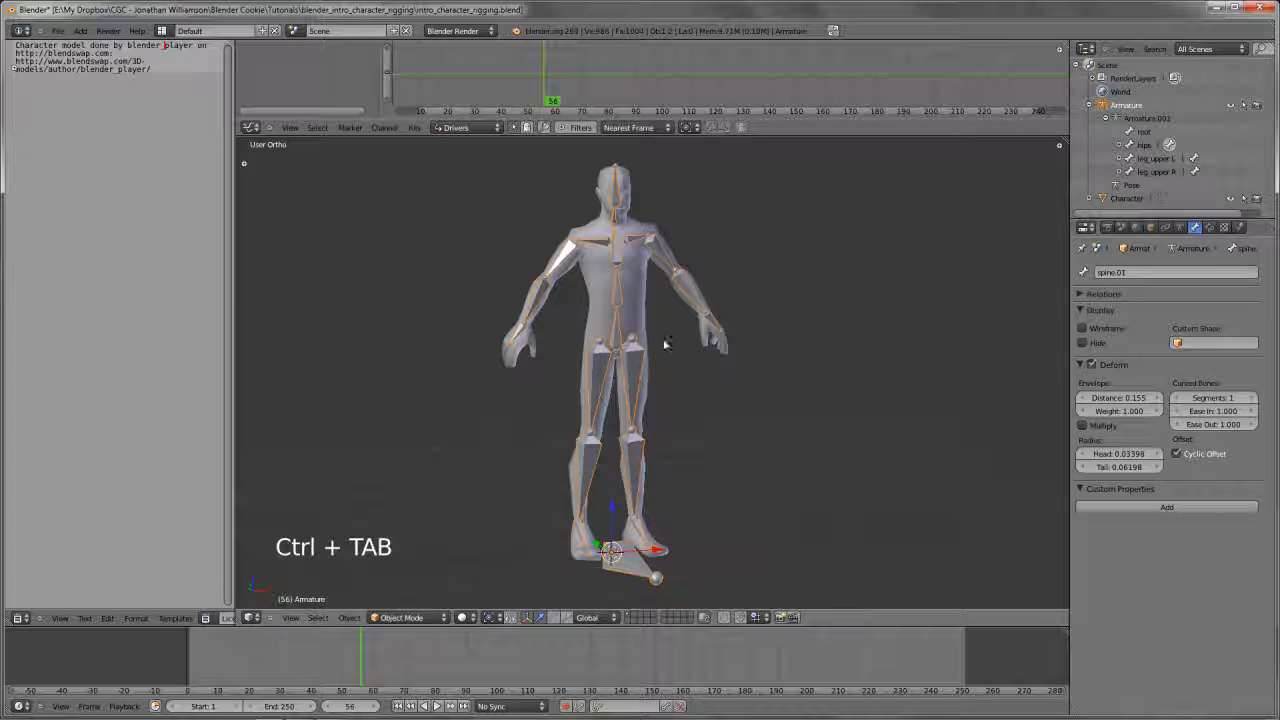
pyautogui.rightClick(642, 272)
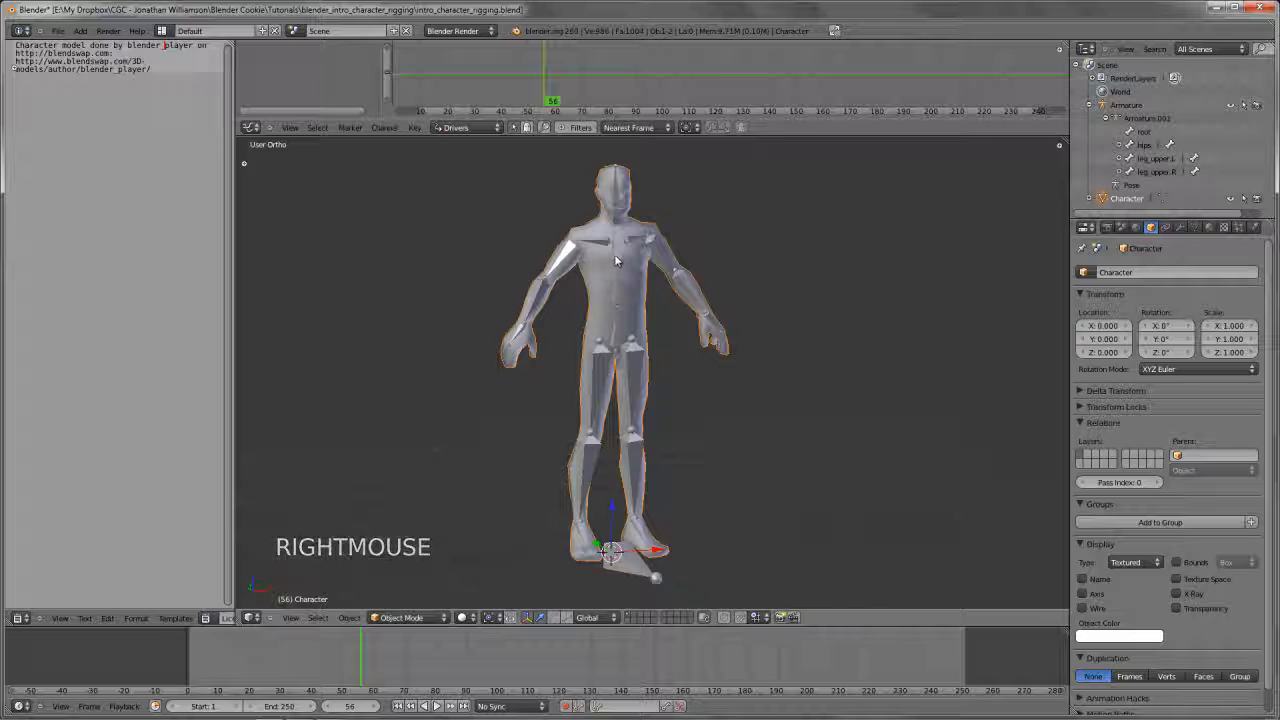
pyautogui.keyDown('shift'); pyautogui.rightClick(634, 346); pyautogui.keyUp('shift')
pyautogui.keyDown('shift'); pyautogui.moveTo(686, 357); pyautogui.dragTo(681, 371, button='middle'); pyautogui.keyUp('shift')
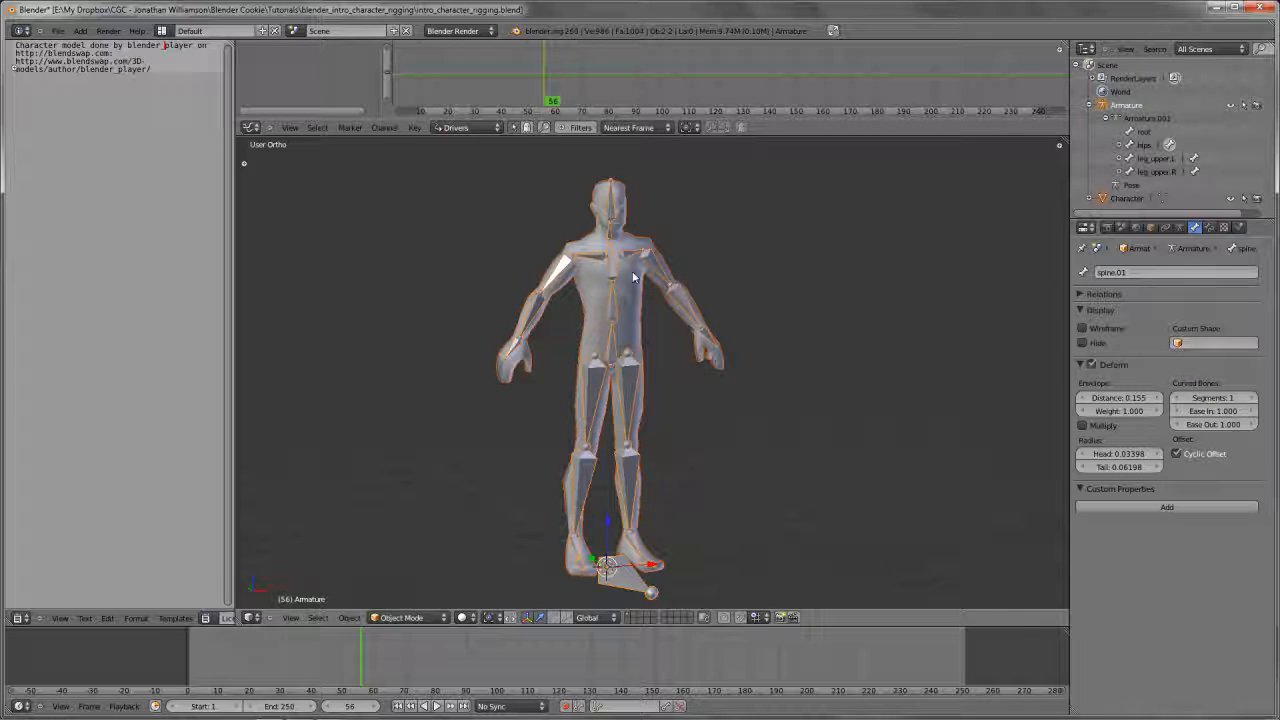
pyautogui.scroll(1, 633, 277)
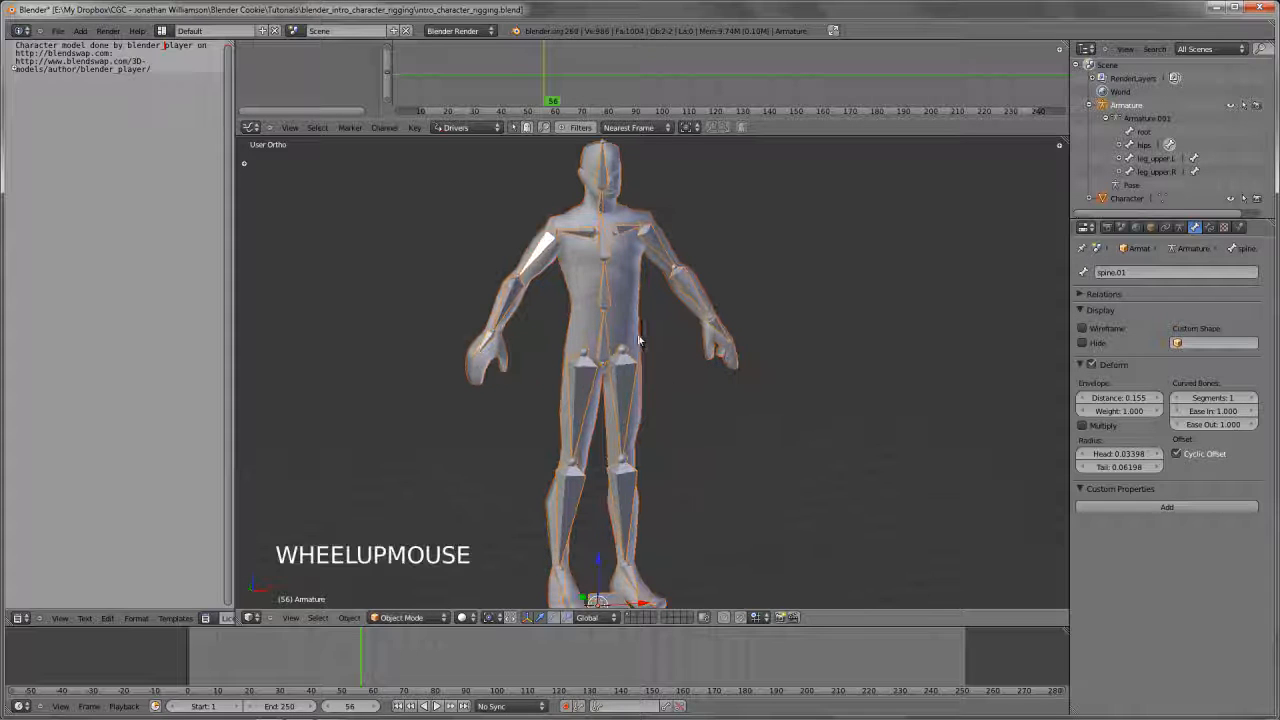
pyautogui.moveTo(680, 380); pyautogui.dragTo(740, 430, button='middle')
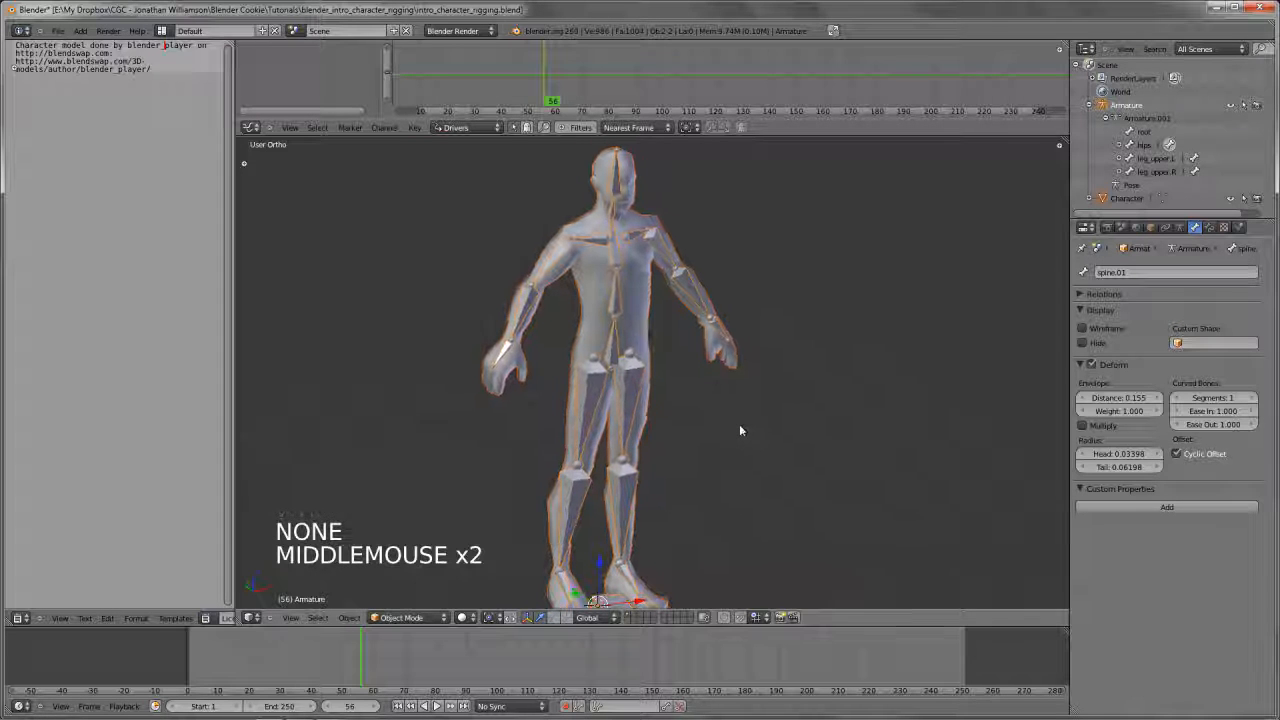
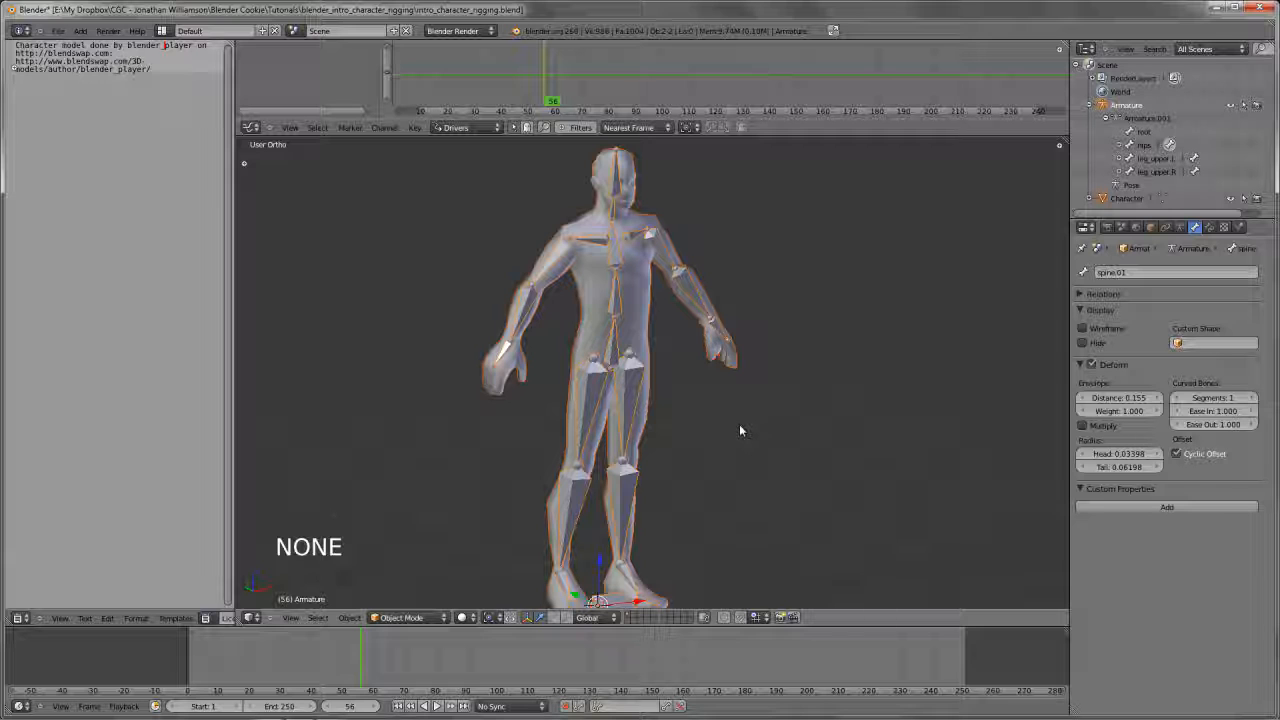
# Parent the character mesh to the armature with automatic weights
pyautogui.hotkey('ctrl', 'p')
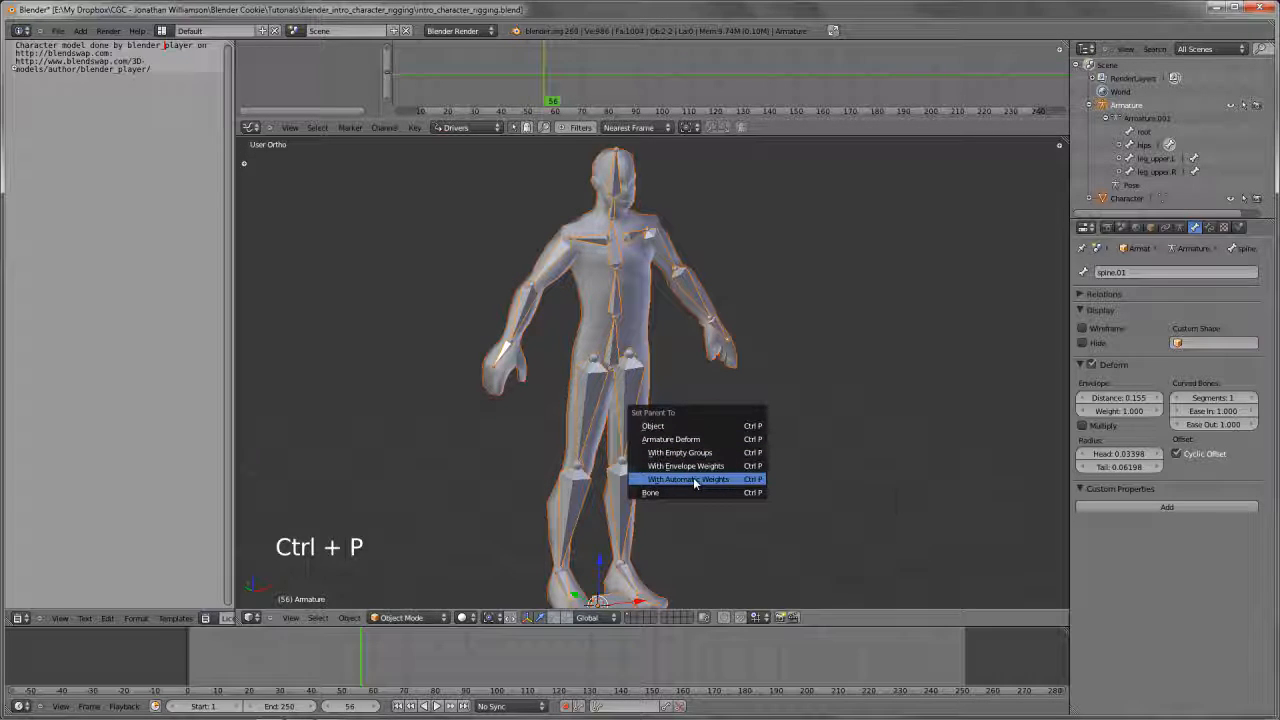
pyautogui.click(695, 480)
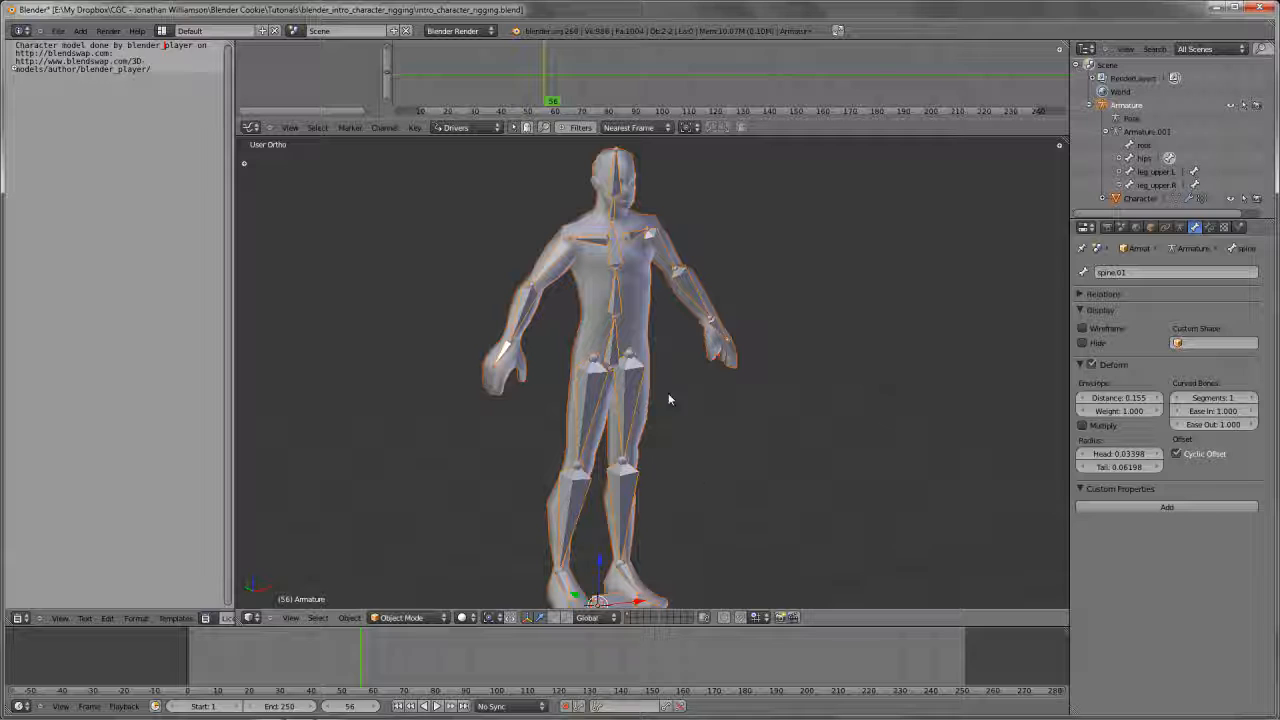
# Select the character mesh and check its Armature modifier and its list of vertex groups
pyautogui.rightClick(646, 288)
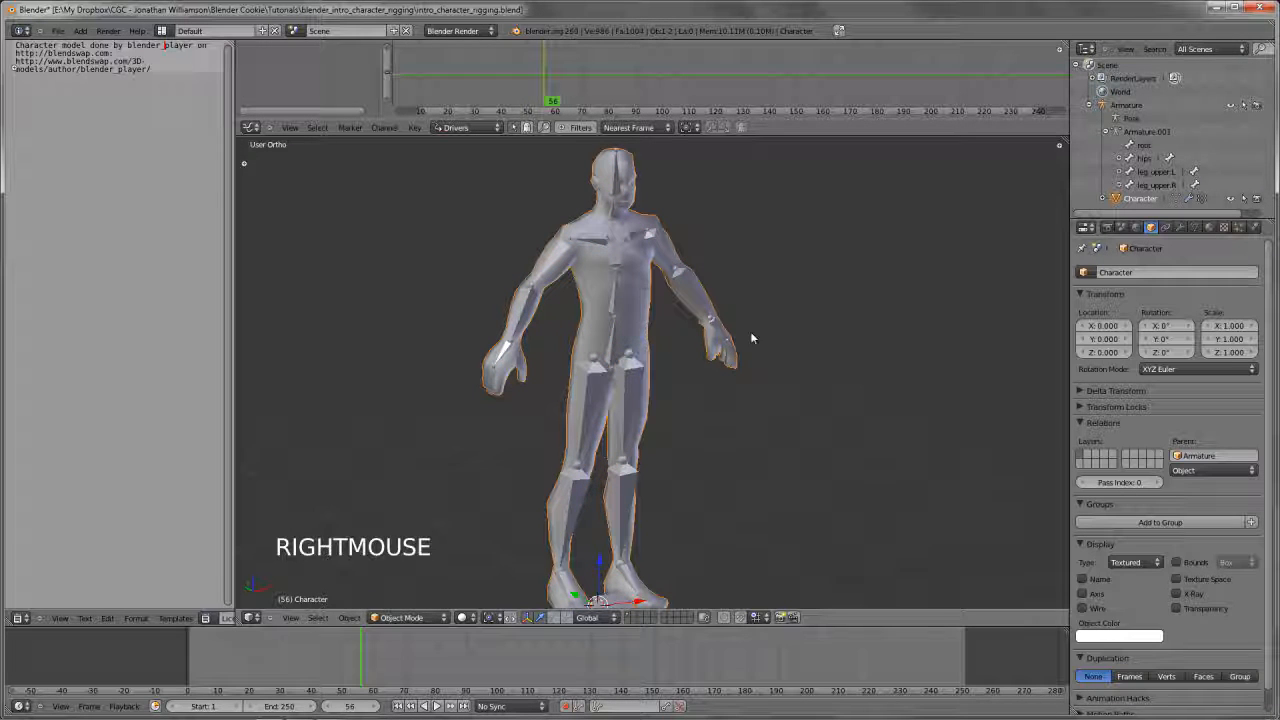
pyautogui.click(1180, 228)
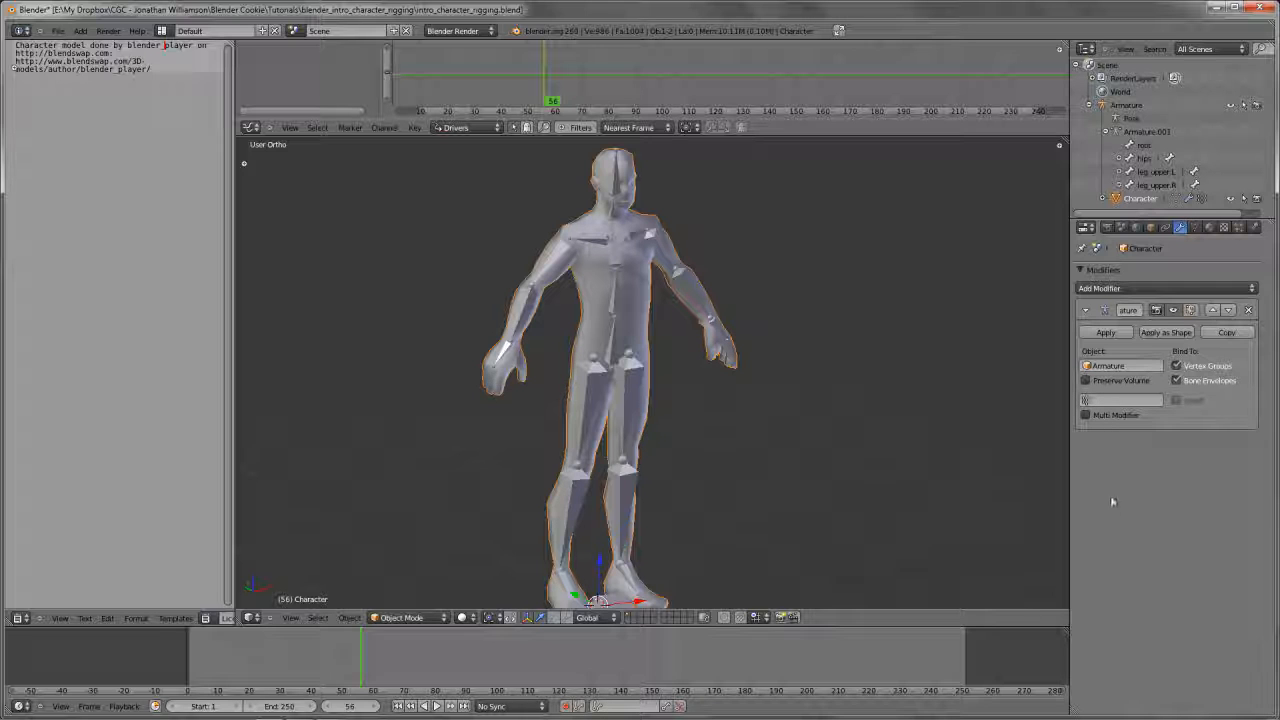
pyautogui.click(1194, 228)
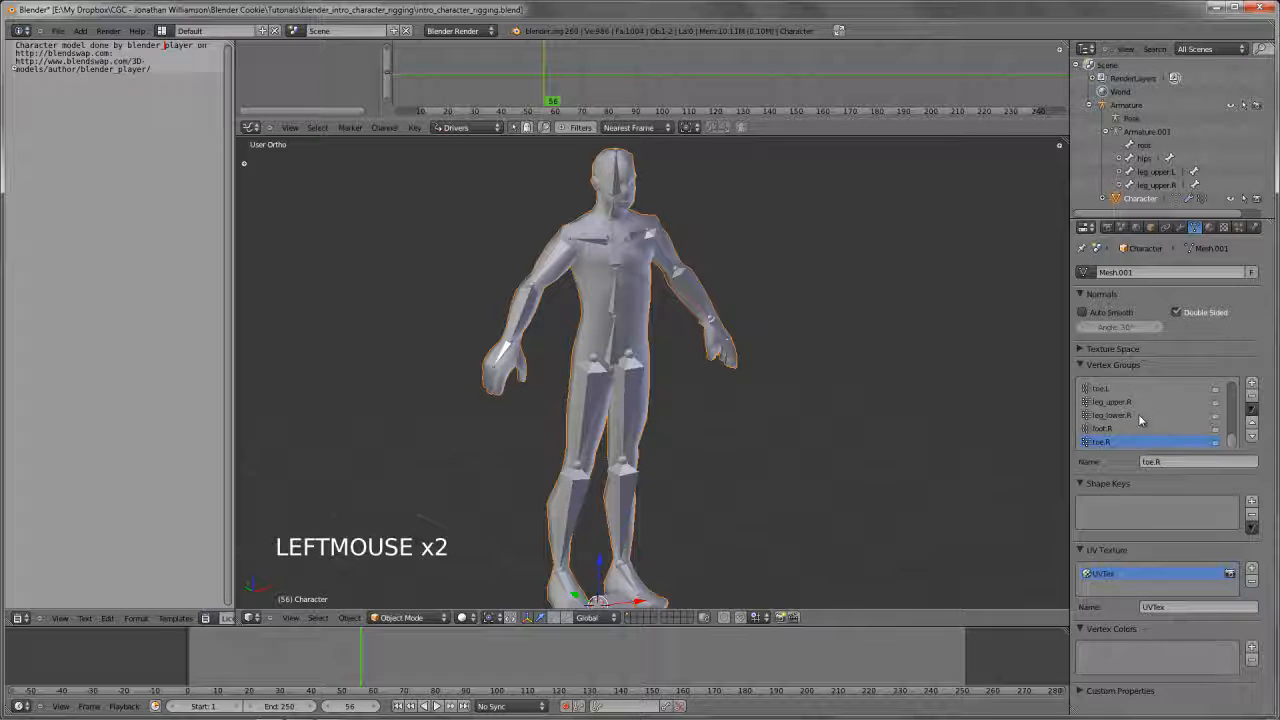
pyautogui.scroll(20, 1138, 414)
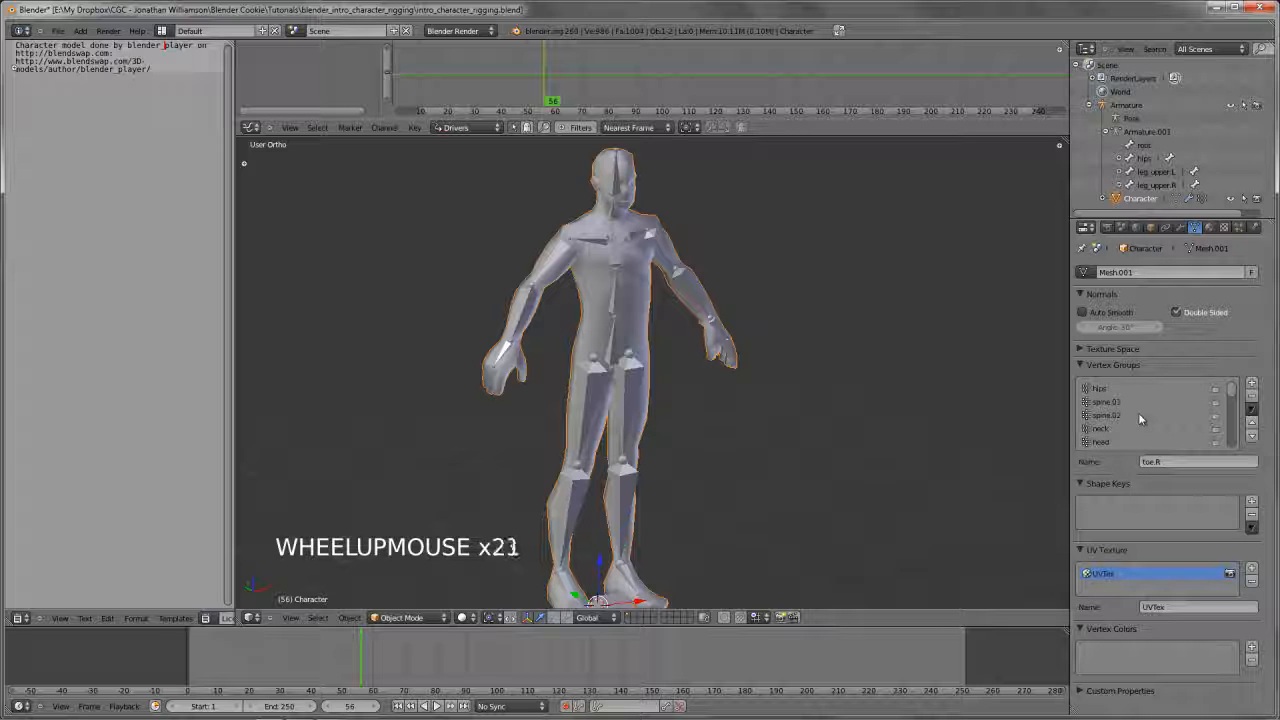
pyautogui.scroll(3, 1138, 414)
pyautogui.scroll(-18, 1136, 414)
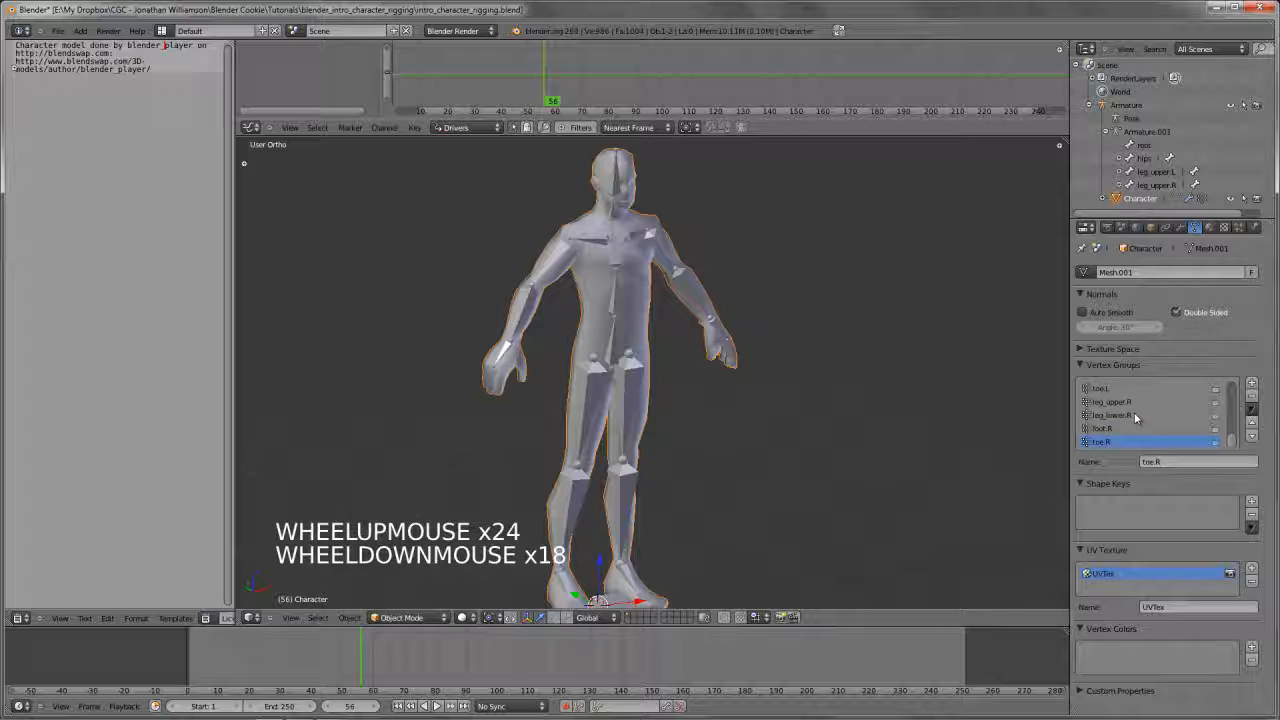
# Select the armature, switch it to Pose Mode, and try a free rotation of the left upper leg bone without keeping it
pyautogui.rightClick(640, 395)
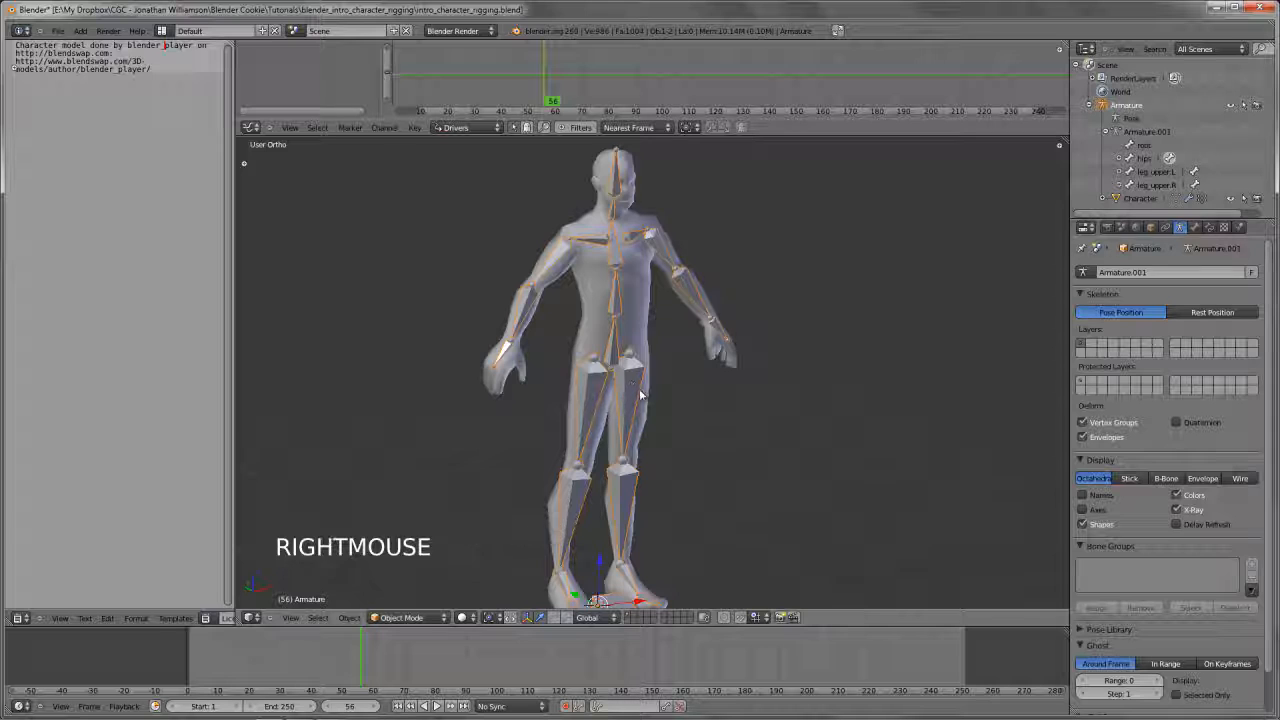
pyautogui.moveTo(640, 395); pyautogui.dragTo(622, 386, button='middle')
pyautogui.hotkey('ctrl', 'Tab')
pyautogui.rightClick(622, 391)
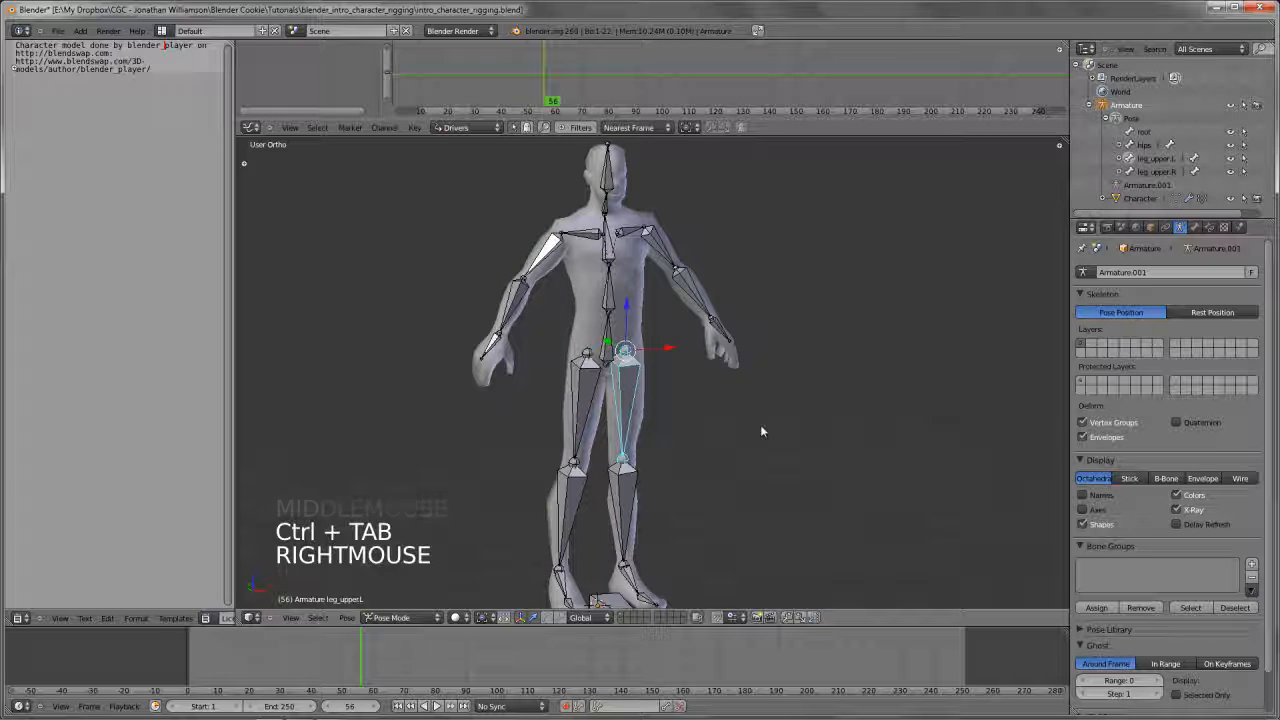
pyautogui.press('r')
pyautogui.press('r')
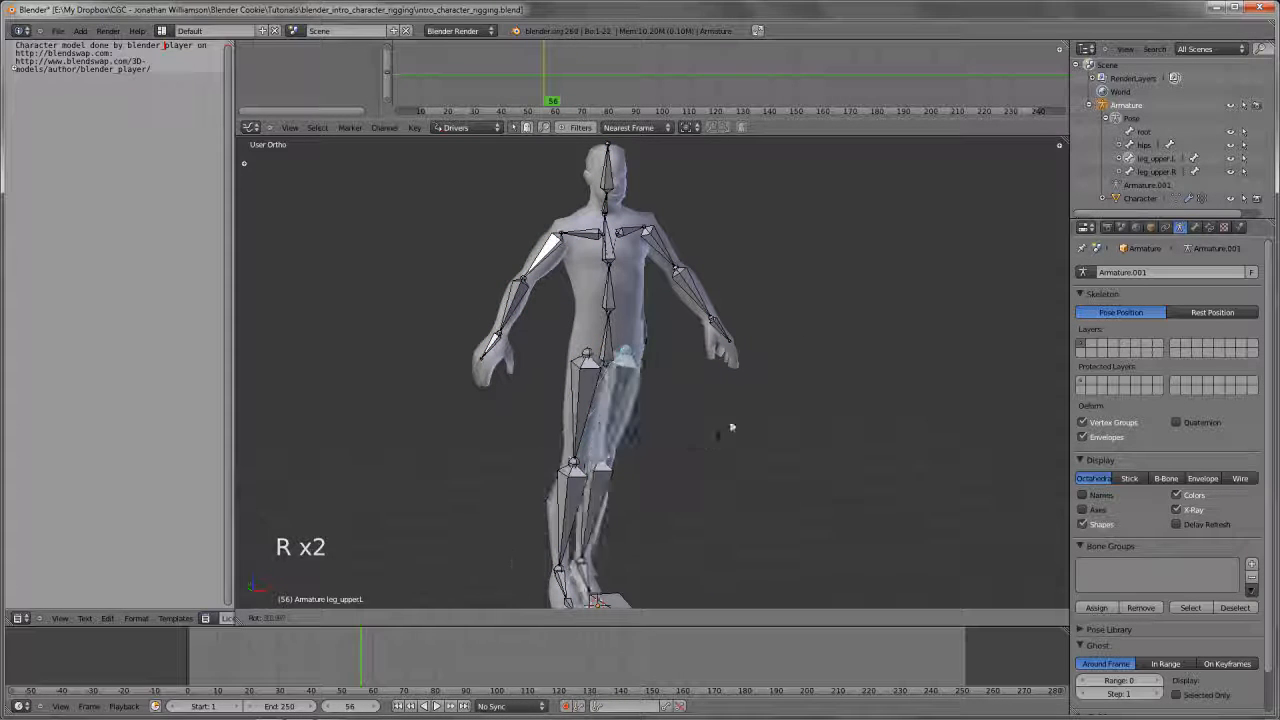
pyautogui.rightClick(755, 325)
# Try rotating the left upper arm bone in front view to test the mesh deformation, without keeping the rotation
pyautogui.rightClick(648, 245)
pyautogui.press('KP_1')
pyautogui.press('r')
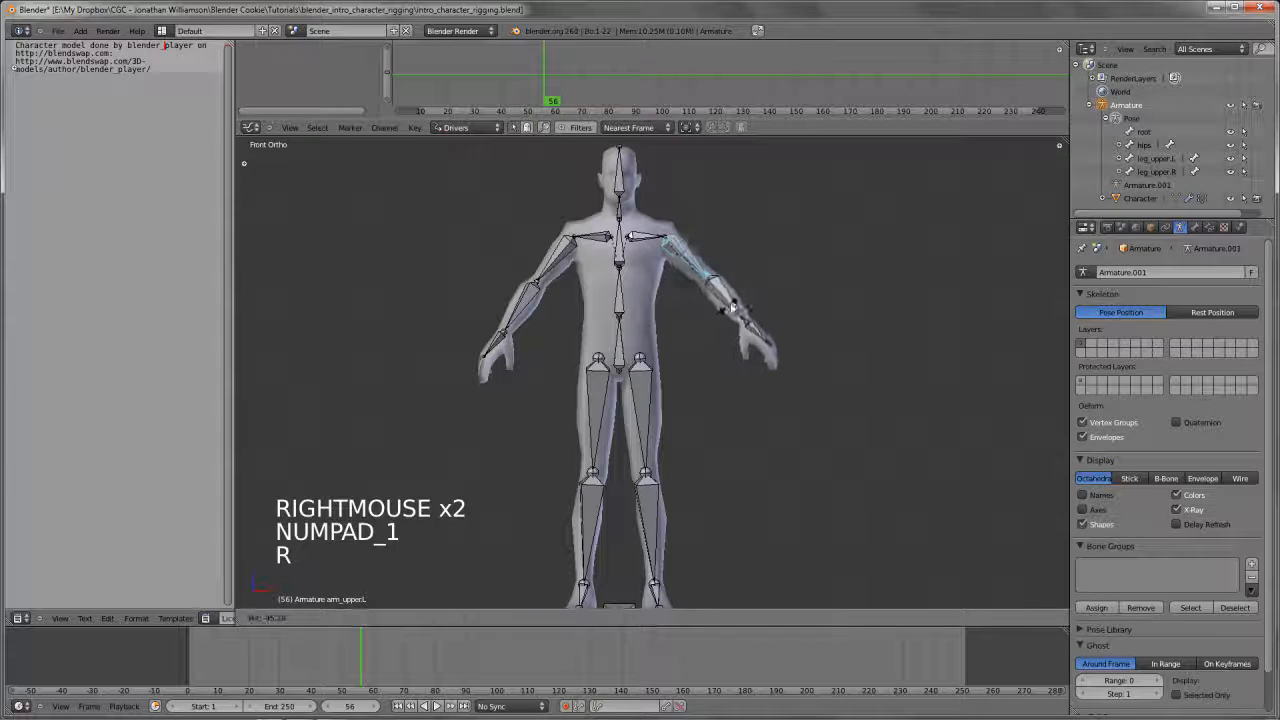
pyautogui.rightClick(709, 340)
# Try rotating the left lower arm bone freely and in side view, cancelling each rotation
pyautogui.rightClick(711, 308)
pyautogui.press('r')
pyautogui.press('r')
pyautogui.press('r')
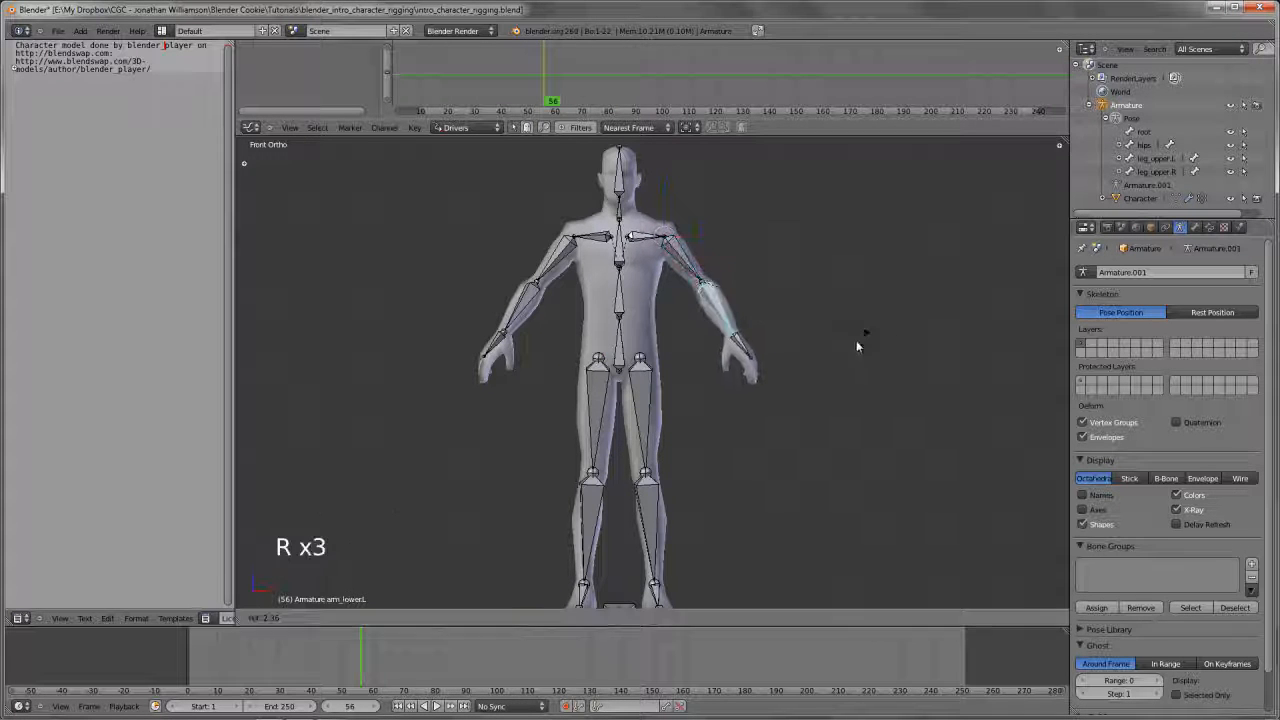
pyautogui.rightClick(746, 283)
pyautogui.press('KP_3')
pyautogui.press('r')
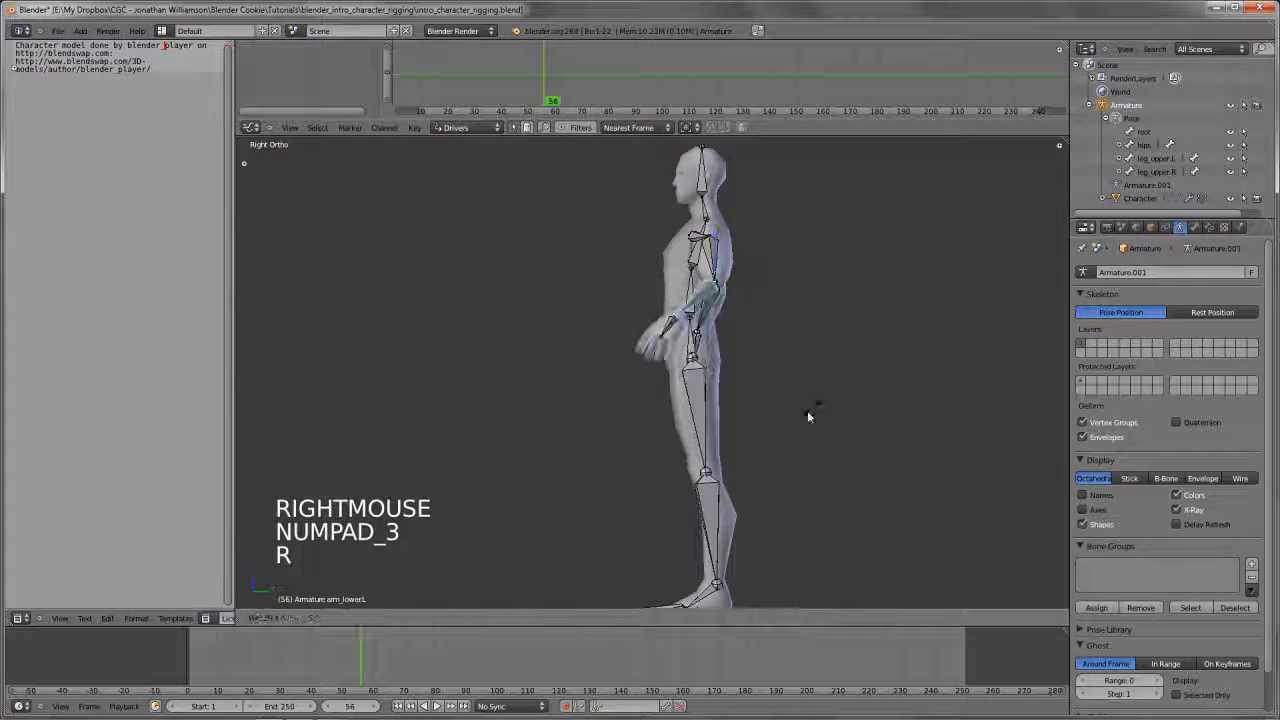
pyautogui.rightClick(780, 420)
# Return to front view and try a free rotation of the spine.02 bone in the chest without keeping it
pyautogui.press('KP_1')
pyautogui.rightClick(700, 284)
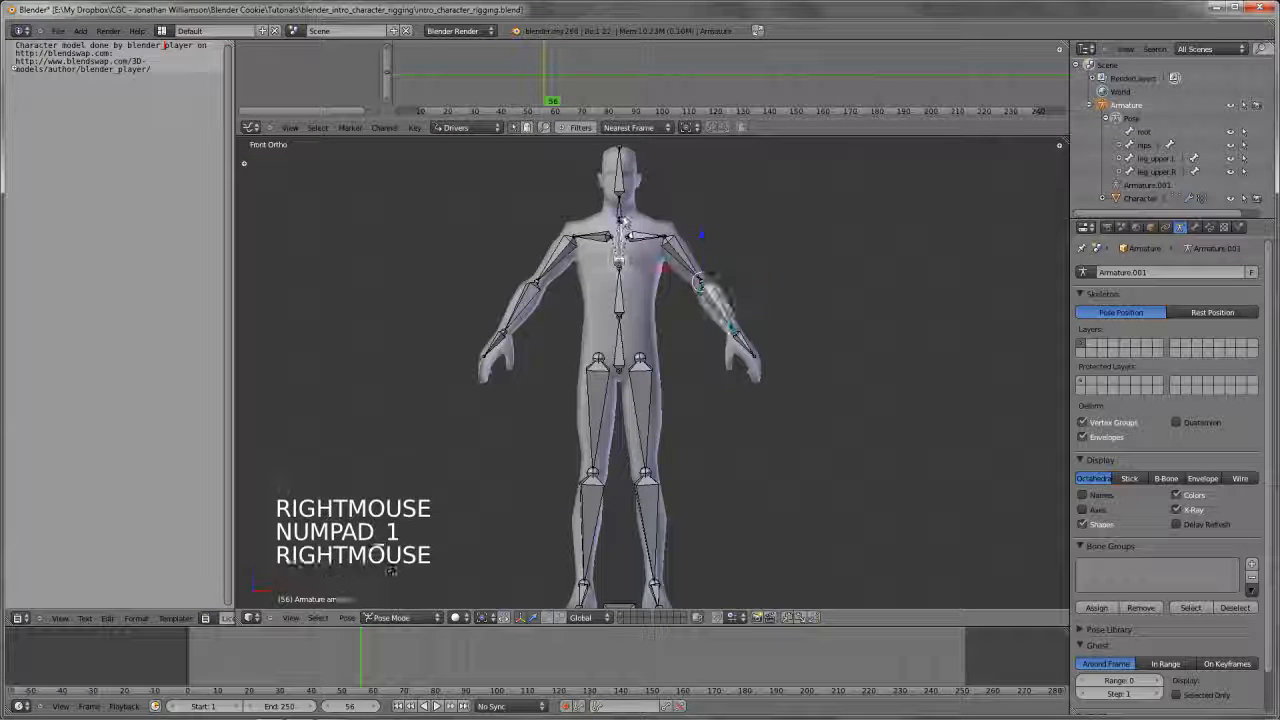
pyautogui.press('r')
pyautogui.press('r')
pyautogui.press('r')
pyautogui.press('r')
pyautogui.rightClick(737, 287)
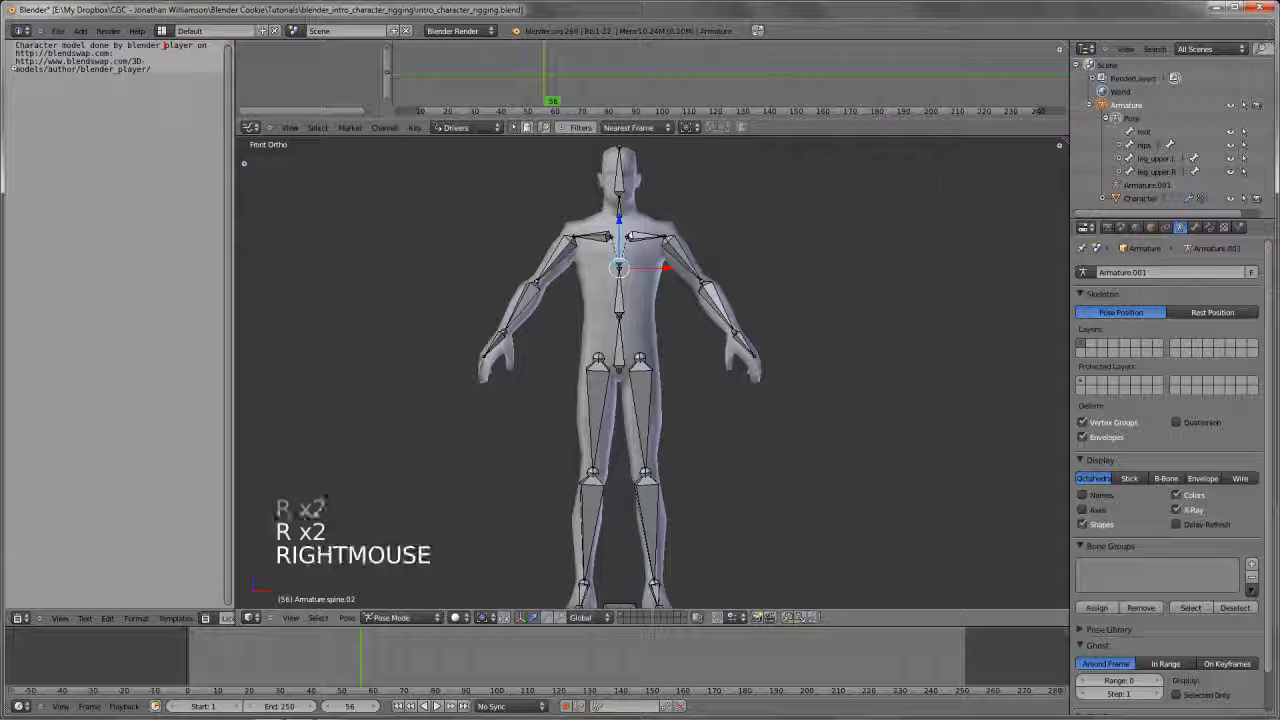
# Try tilting the neck bone in front view to test the deformation, without keeping the rotation
pyautogui.rightClick(619, 200)
pyautogui.keyDown('shift'); pyautogui.moveTo(619, 205); pyautogui.dragTo(620, 285, button='middle'); pyautogui.keyUp('shift')
pyautogui.scroll(3, 876, 302)
pyautogui.press('r')
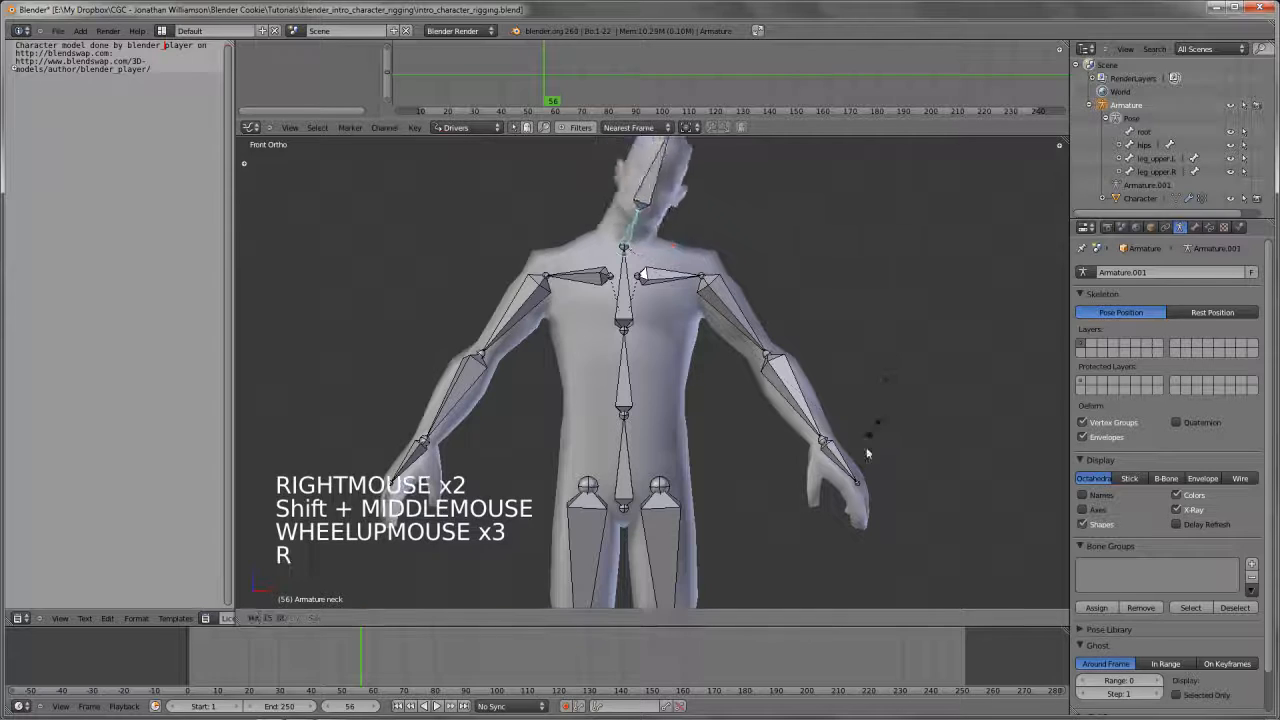
pyautogui.rightClick(757, 323)
# Try tilting the head bone to both sides without keeping the rotation, and deselect all bones
pyautogui.keyDown('shift'); pyautogui.moveTo(734, 308); pyautogui.dragTo(732, 360, button='middle'); pyautogui.keyUp('shift')
pyautogui.rightClick(627, 210)
pyautogui.press('r')
pyautogui.rightClick(815, 277)
pyautogui.press('r')
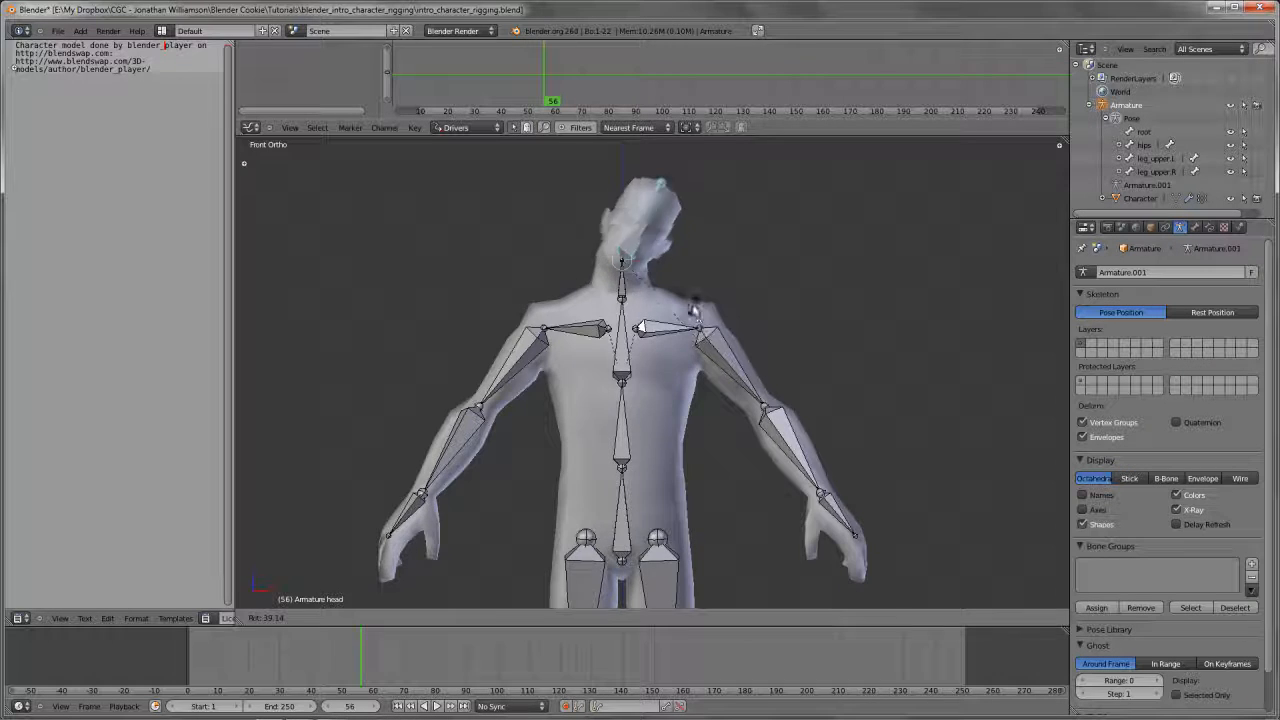
pyautogui.rightClick(693, 307)
pyautogui.scroll(-4, 693, 307)
pyautogui.keyDown('shift'); pyautogui.moveTo(693, 307); pyautogui.dragTo(718, 413, button='middle'); pyautogui.keyUp('shift')
pyautogui.press('a')
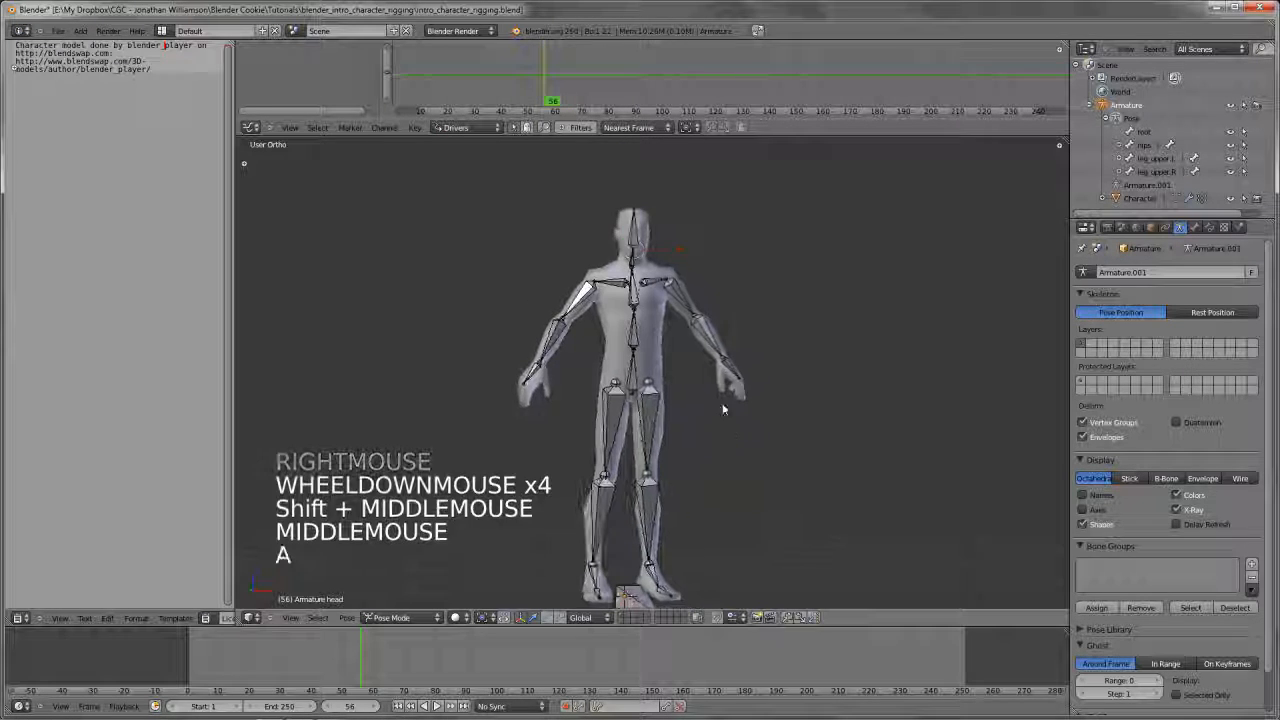
# Rotate the left upper arm bone upward in front view until the arm is about horizontal
pyautogui.scroll(3, 720, 400)
pyautogui.scroll(-3, 700, 360)
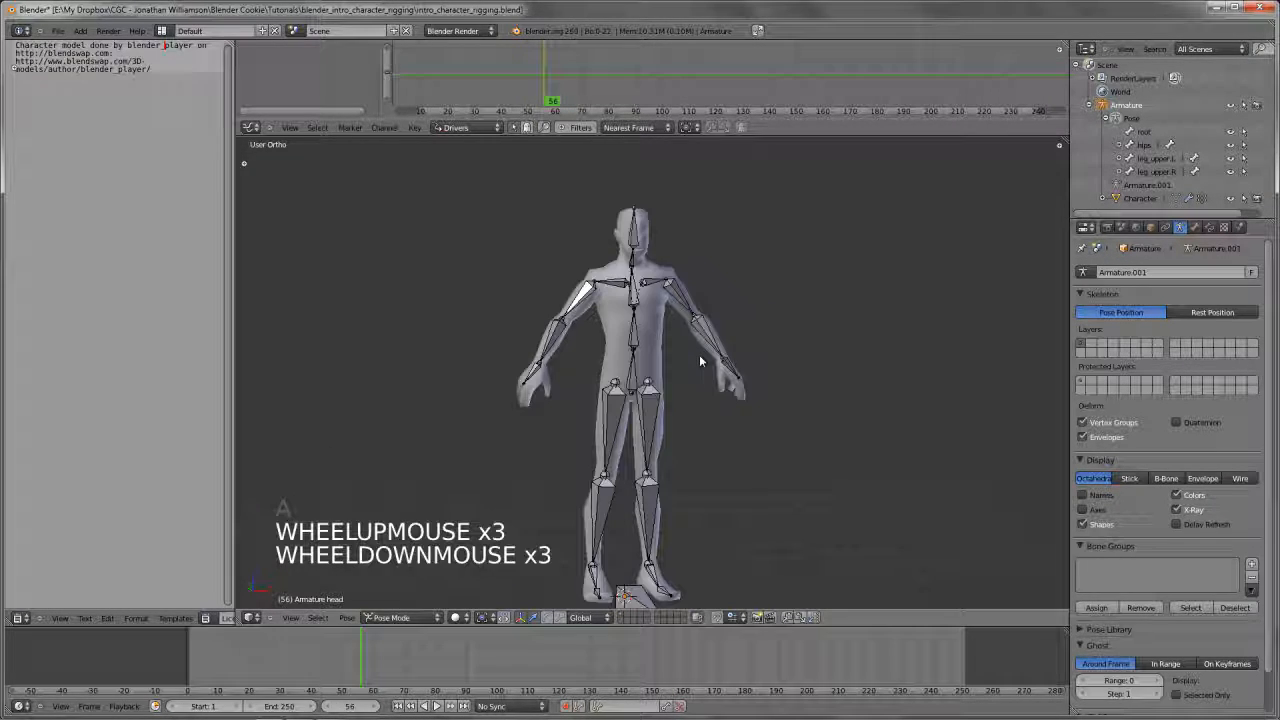
pyautogui.scroll(1, 700, 362)
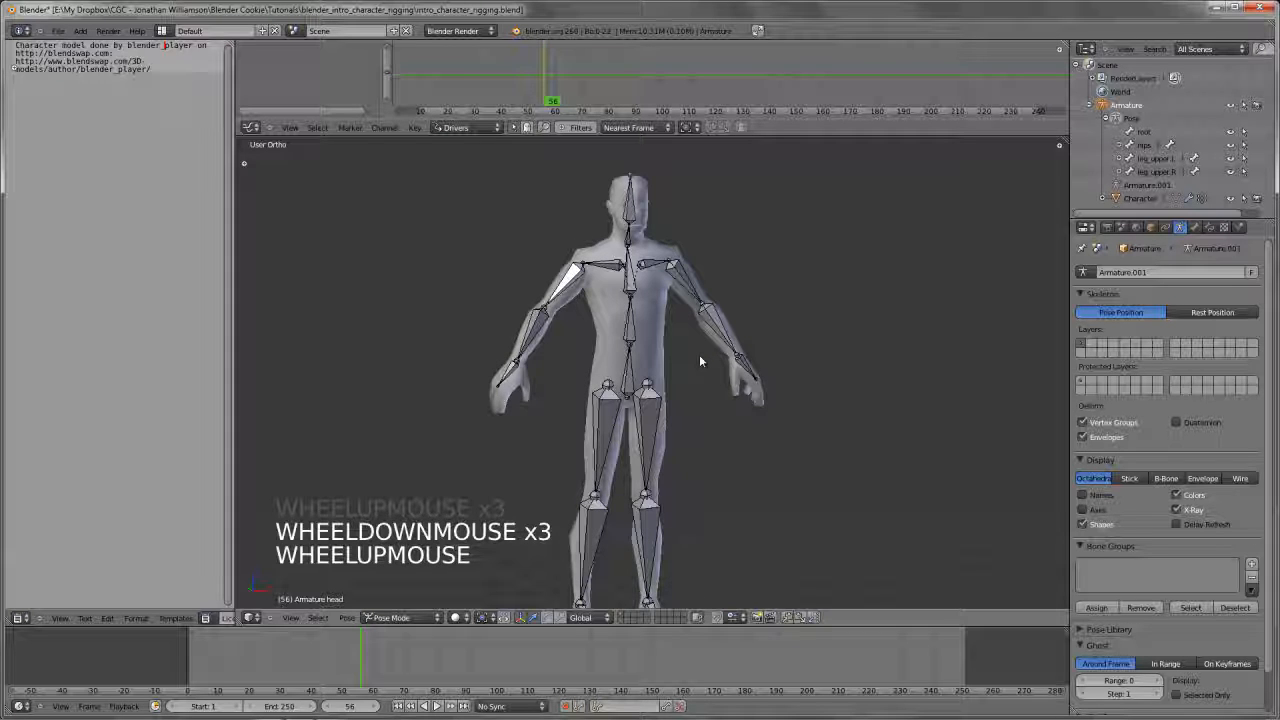
pyautogui.press('KP_1')
pyautogui.rightClick(728, 300)
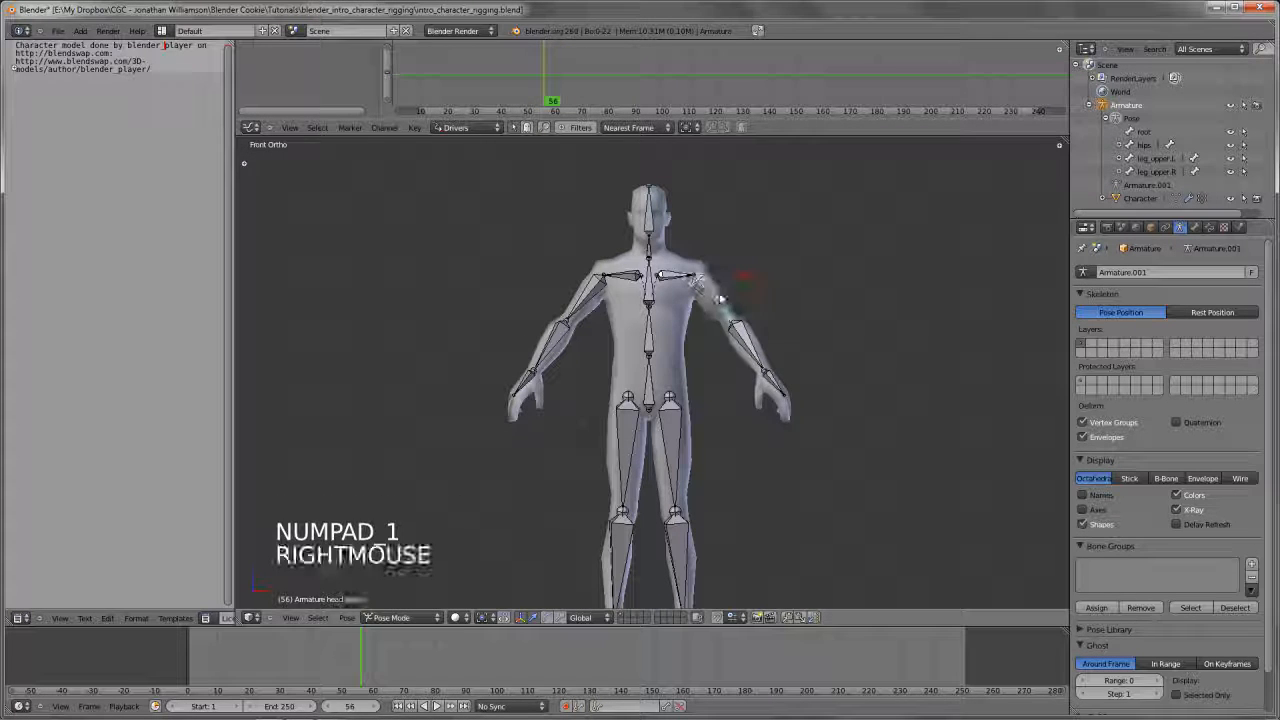
pyautogui.press('r')
pyautogui.press('r')
pyautogui.click(793, 209)
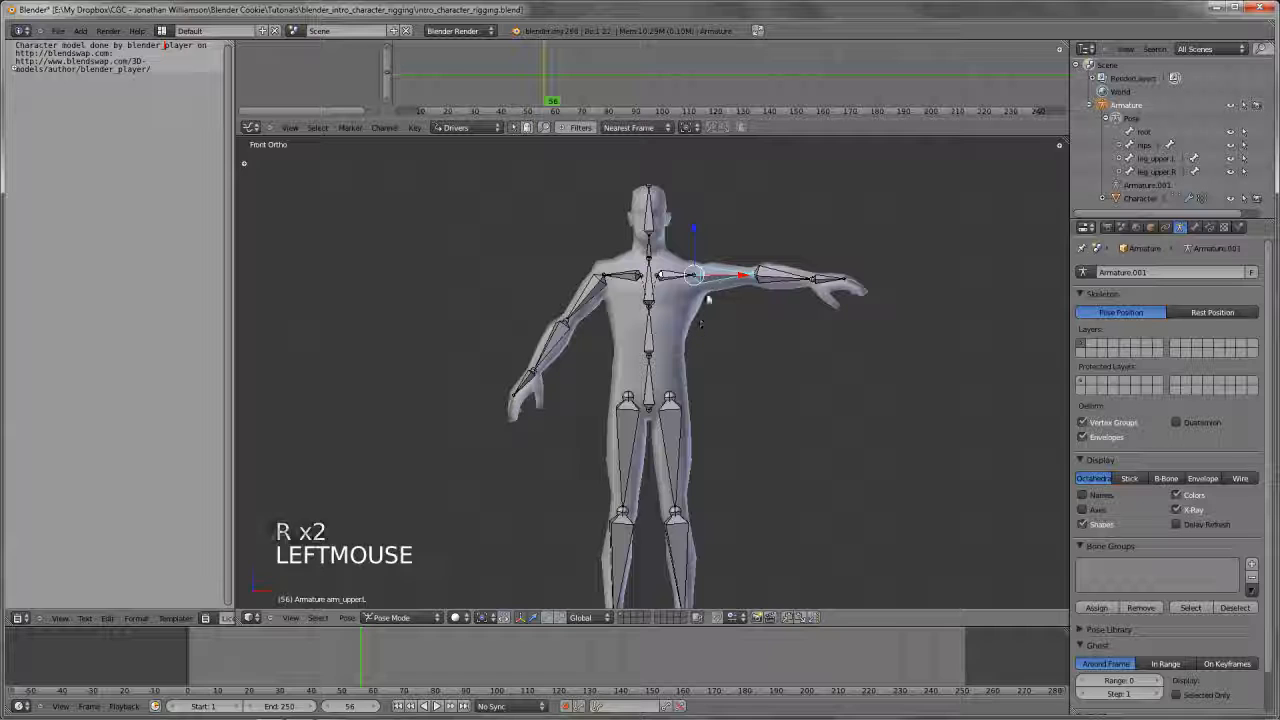
# Try lowering the left upper arm bone, cancel that rotation, clear the bone's rotation to its rest pose, and deselect all bones
pyautogui.press('r')
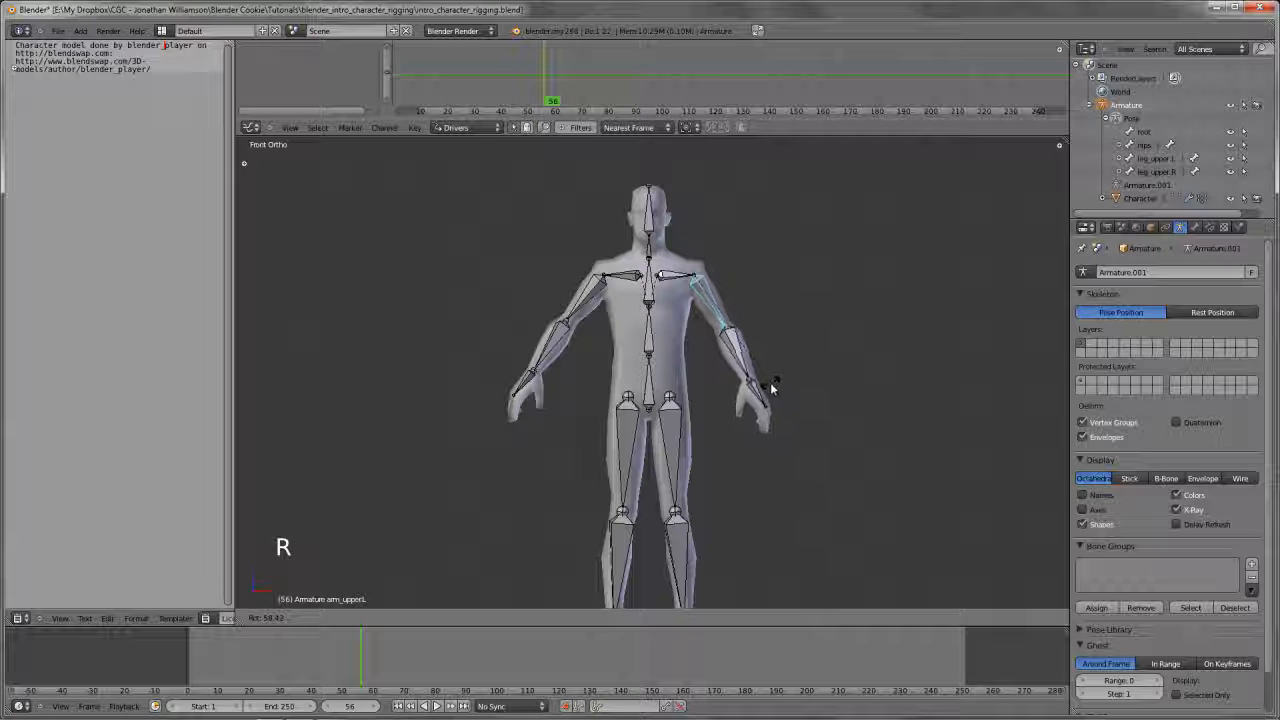
pyautogui.rightClick(770, 381)
pyautogui.hotkey('alt', 'r')
pyautogui.scroll(2, 764, 379)
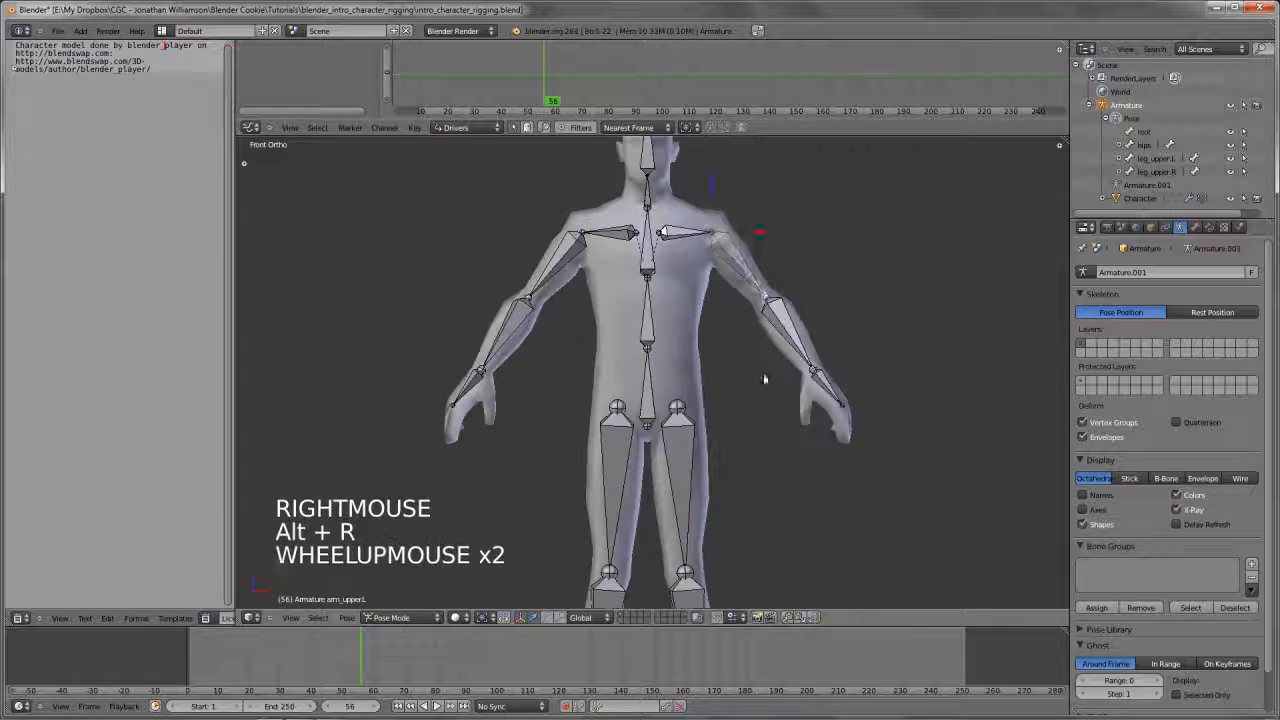
pyautogui.press('a')
# Try a free rotation of the left upper leg bone in front view, cancel it, and deselect all bones
pyautogui.keyDown('shift'); pyautogui.moveTo(731, 345); pyautogui.dragTo(714, 425, button='middle'); pyautogui.keyUp('shift')
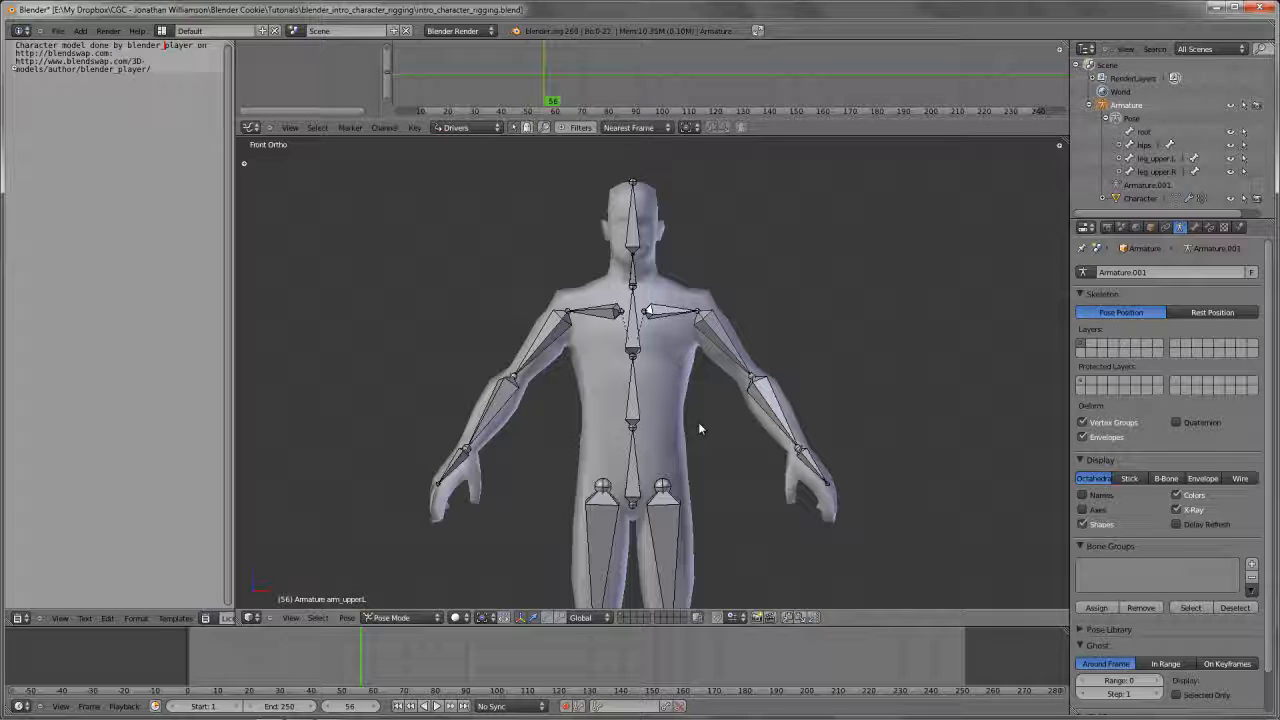
pyautogui.moveTo(698, 428)
pyautogui.keyDown('shift'); pyautogui.mouseDown(button='middle')
pyautogui.moveTo(682, 405)
pyautogui.moveTo(698, 408)
pyautogui.mouseUp(button='middle'); pyautogui.keyUp('shift')
pyautogui.scroll(-2, 682, 405)
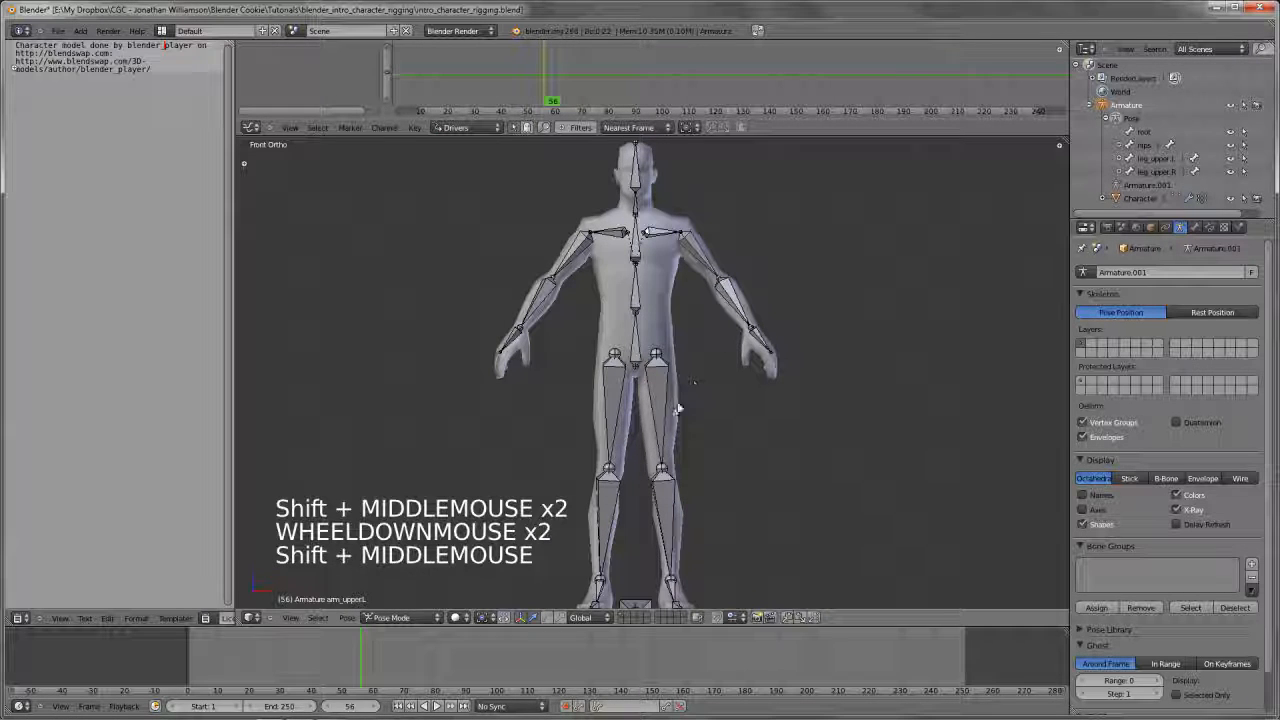
pyautogui.rightClick(700, 408)
pyautogui.press('r')
pyautogui.press('r')
pyautogui.rightClick(837, 423)
pyautogui.press('a')
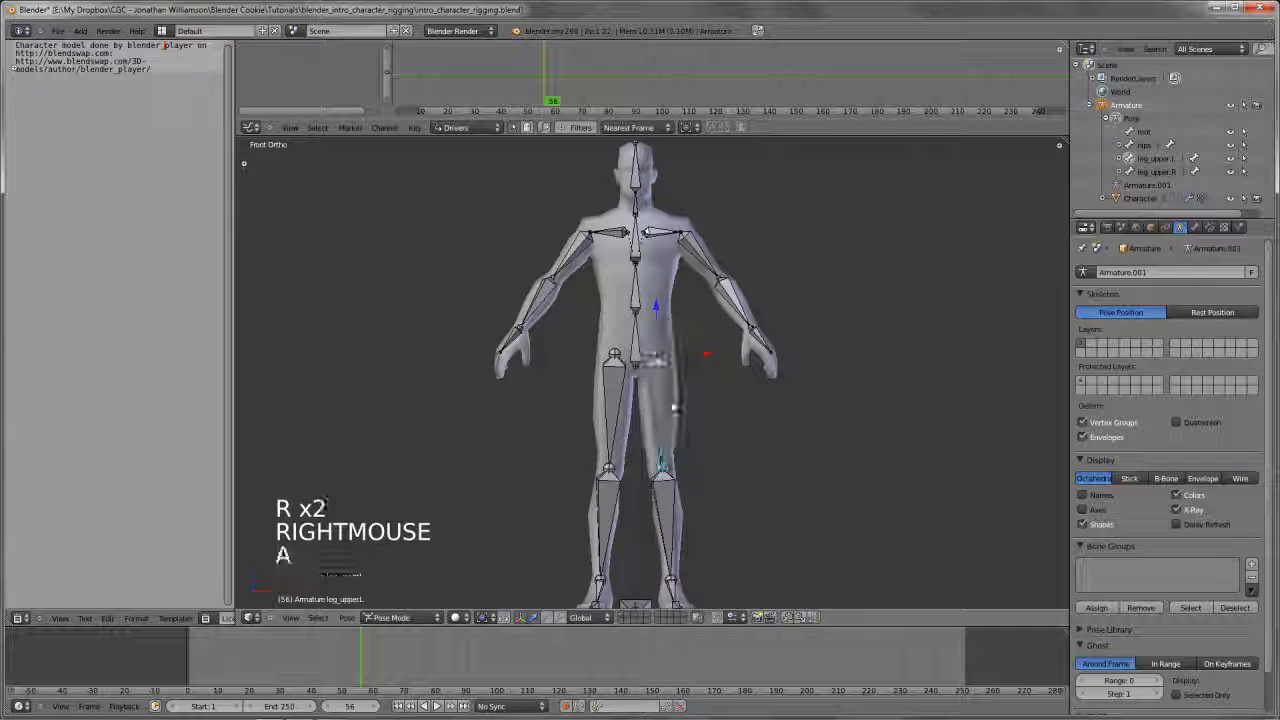
# Try several free rotations of the hips bone to test the whole-body deformation, cancelling each one
pyautogui.rightClick(648, 340)
pyautogui.press('a')
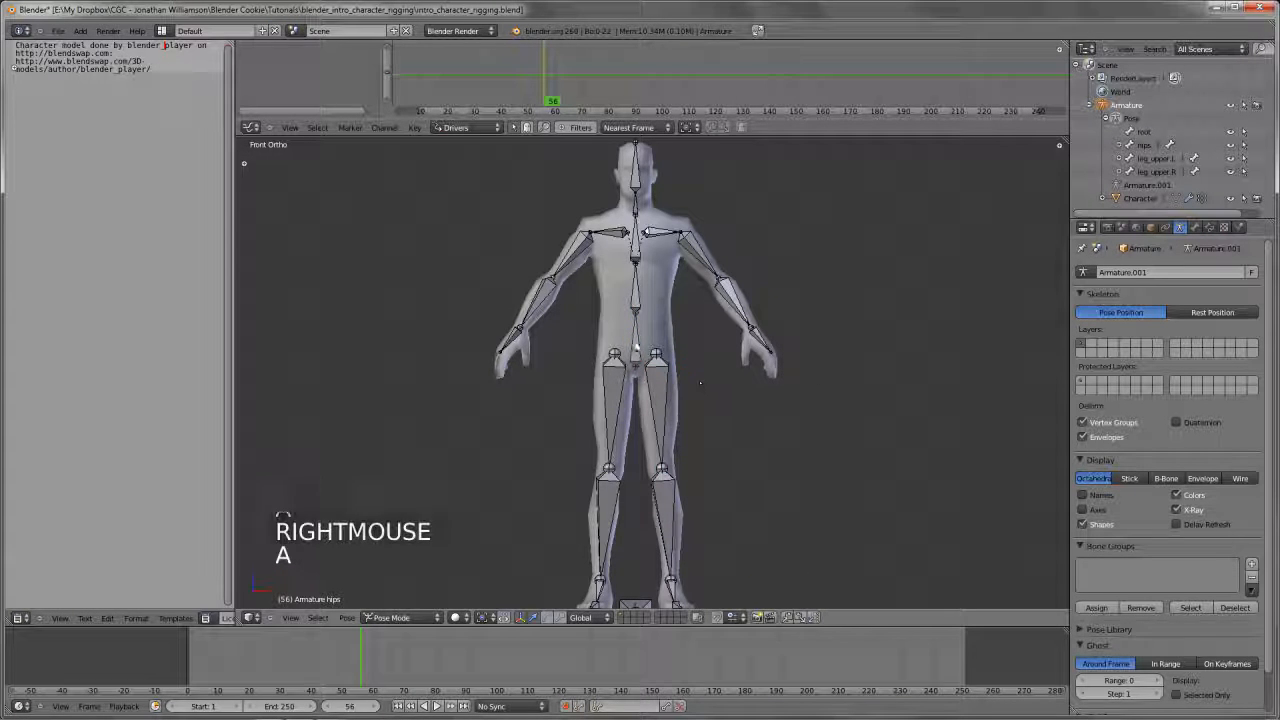
pyautogui.press('r')
pyautogui.press('r')
pyautogui.rightClick(762, 326)
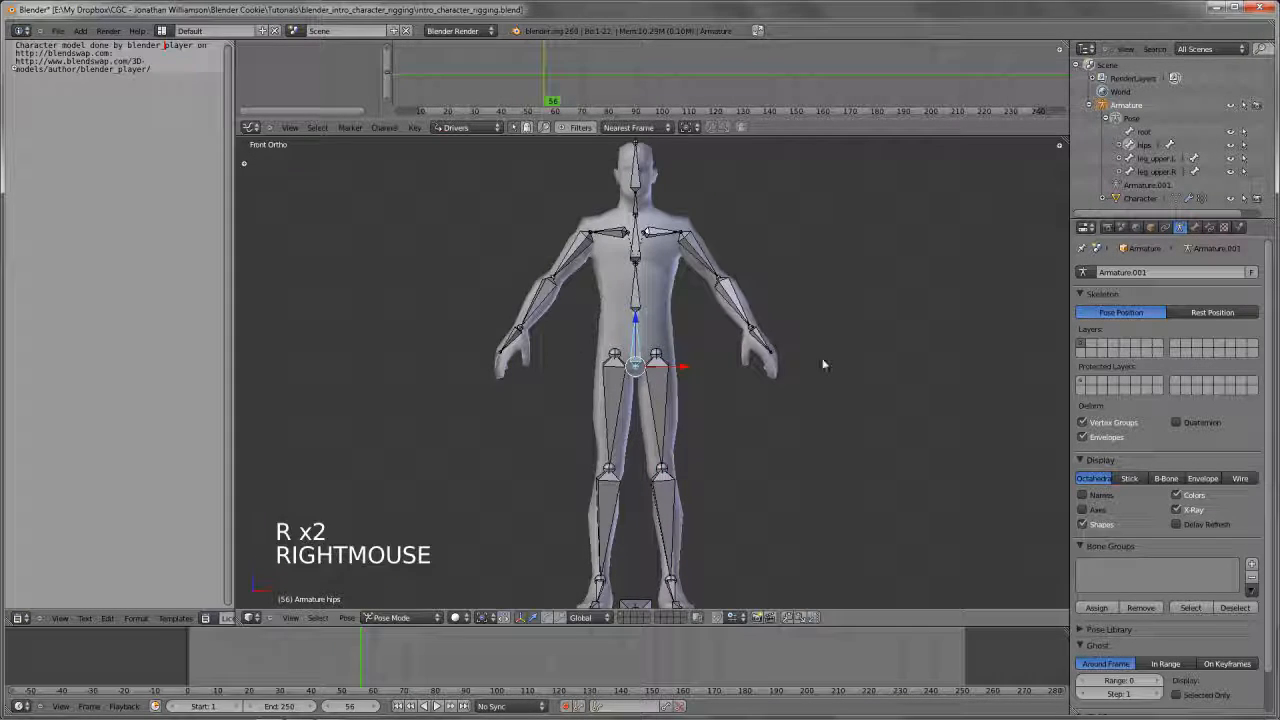
pyautogui.press('r')
pyautogui.press('r')
pyautogui.rightClick(774, 365)
pyautogui.press('r')
pyautogui.press('r')
pyautogui.rightClick(760, 372)
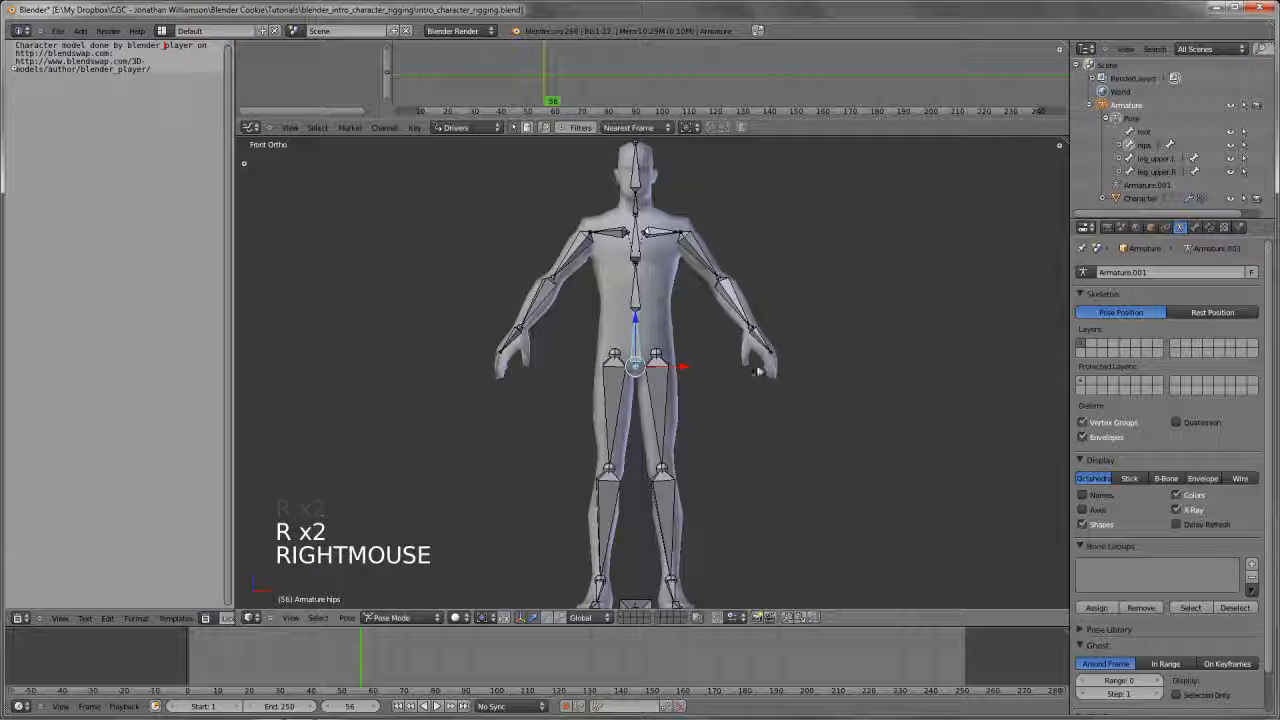
# Try moving the left lower arm bone without keeping the change, and deselect all bones
pyautogui.keyDown('shift'); pyautogui.moveTo(724, 396); pyautogui.dragTo(730, 380, button='middle'); pyautogui.keyUp('shift')
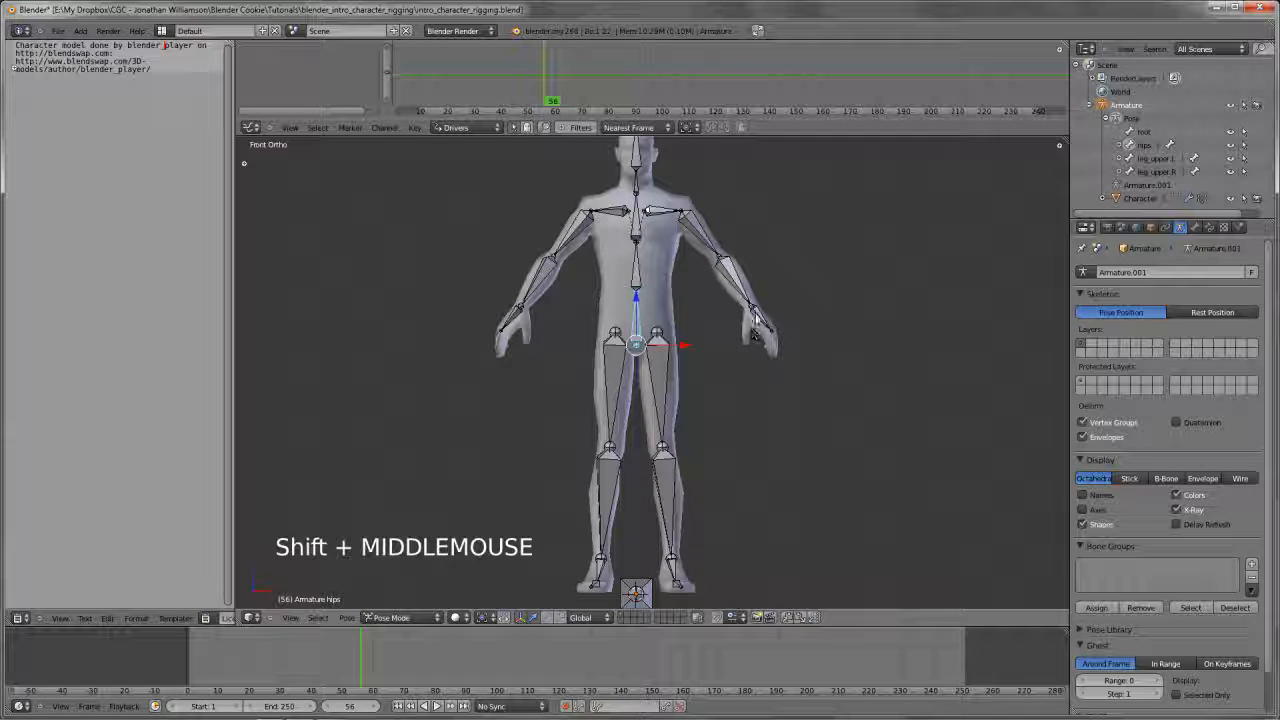
pyautogui.rightClick(745, 316)
pyautogui.rightClick(760, 288)
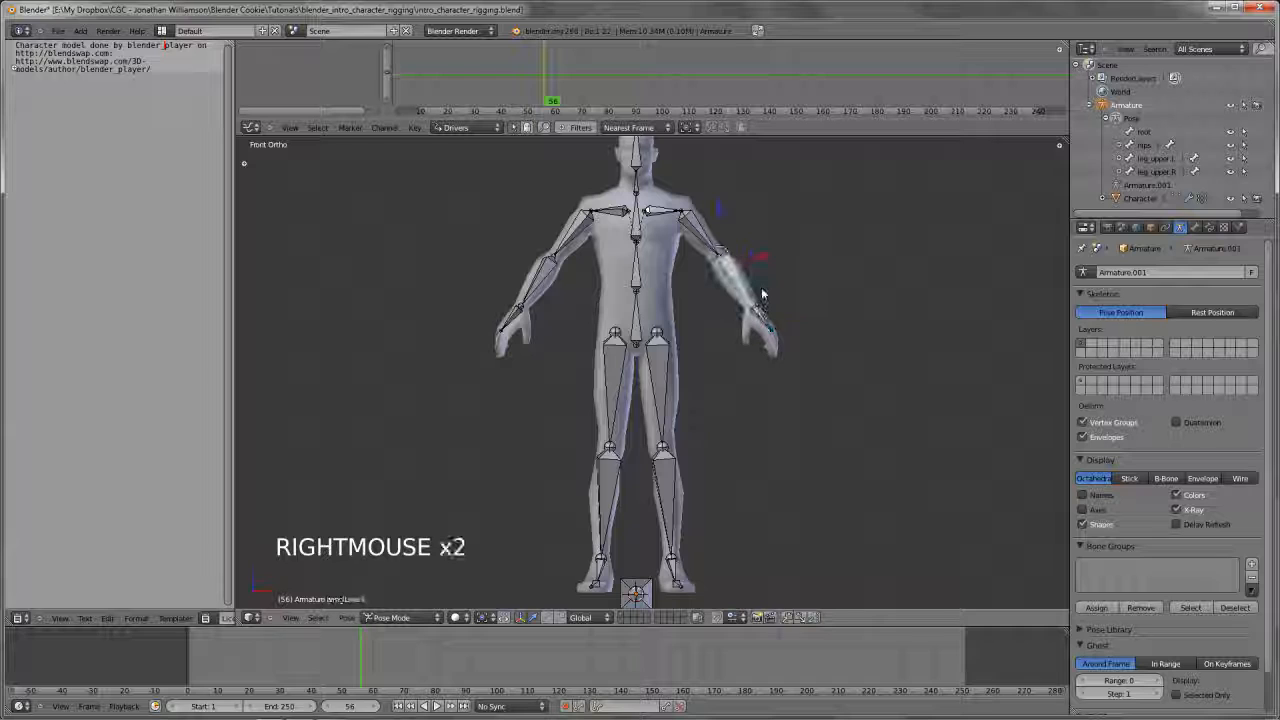
pyautogui.press('g')
pyautogui.press('g')
pyautogui.press('g')
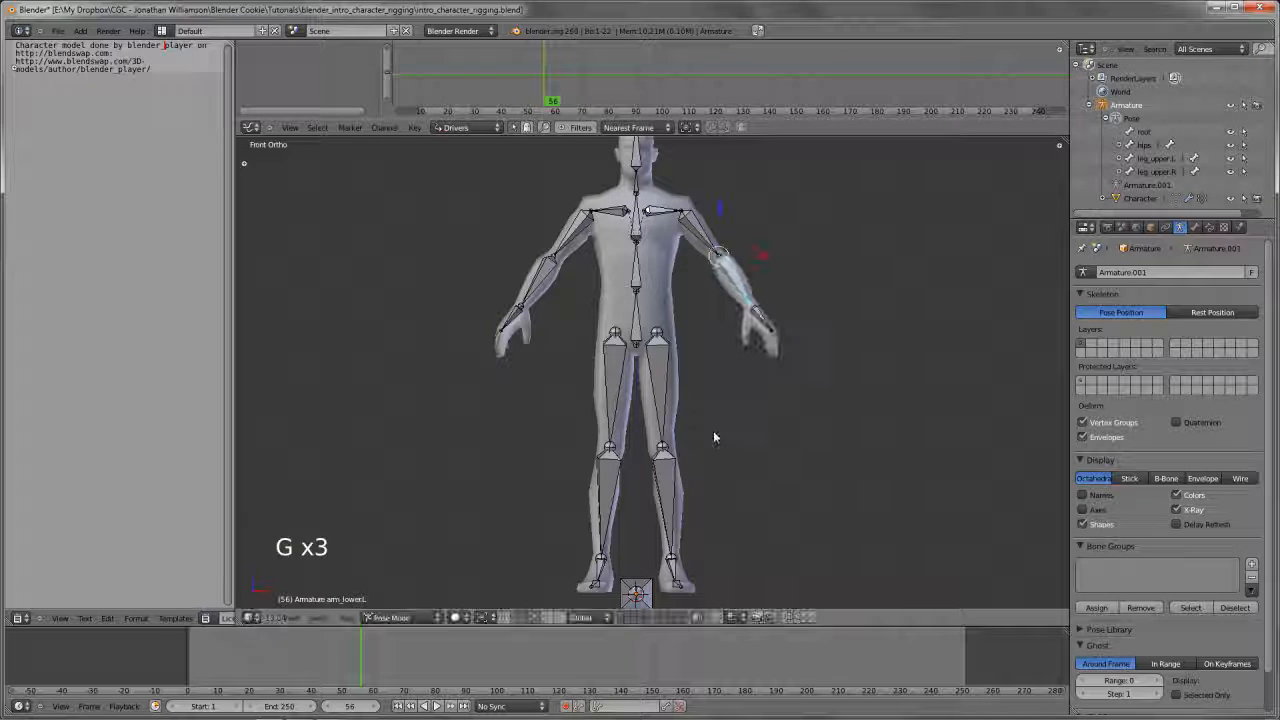
pyautogui.rightClick(710, 420)
pyautogui.press('a')
# Frame the whole figure and try another free rotation of the spine.02 bone without keeping it
pyautogui.keyDown('shift'); pyautogui.moveTo(662, 250); pyautogui.dragTo(667, 289, button='middle'); pyautogui.keyUp('shift')
pyautogui.scroll(-1, 667, 289)
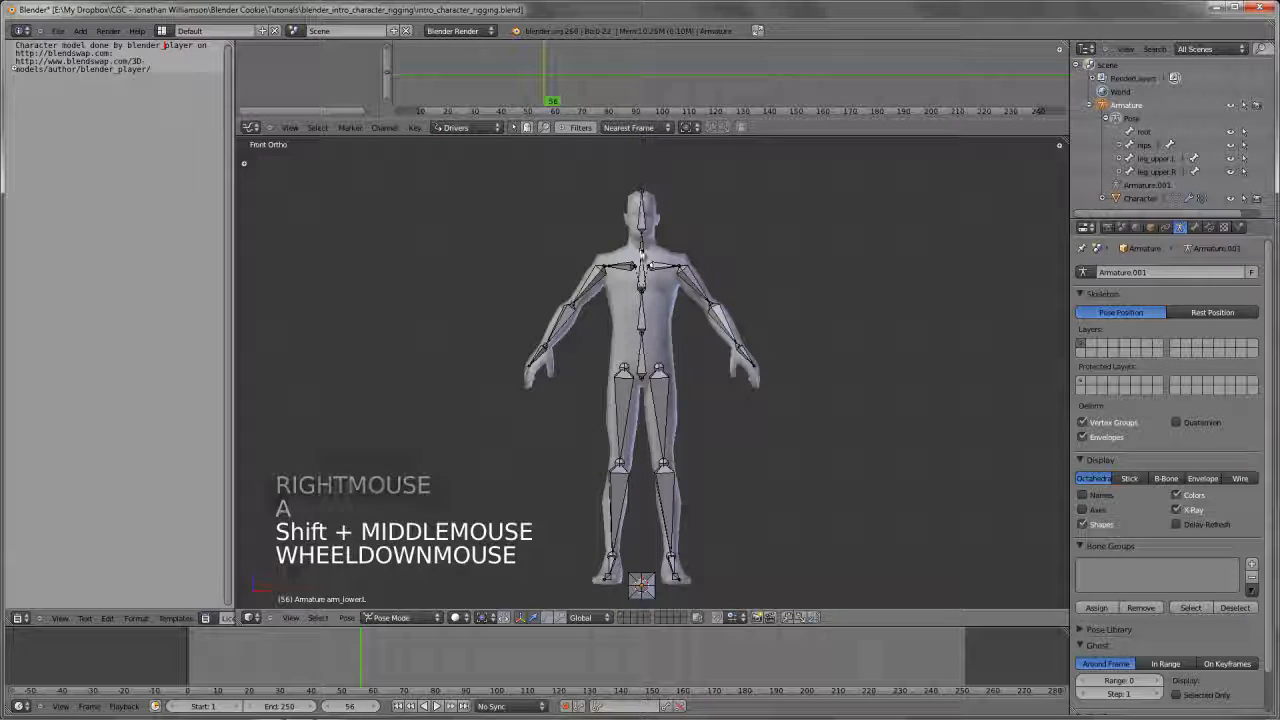
pyautogui.rightClick(650, 268)
pyautogui.press('r')
pyautogui.press('r')
pyautogui.rightClick(749, 333)
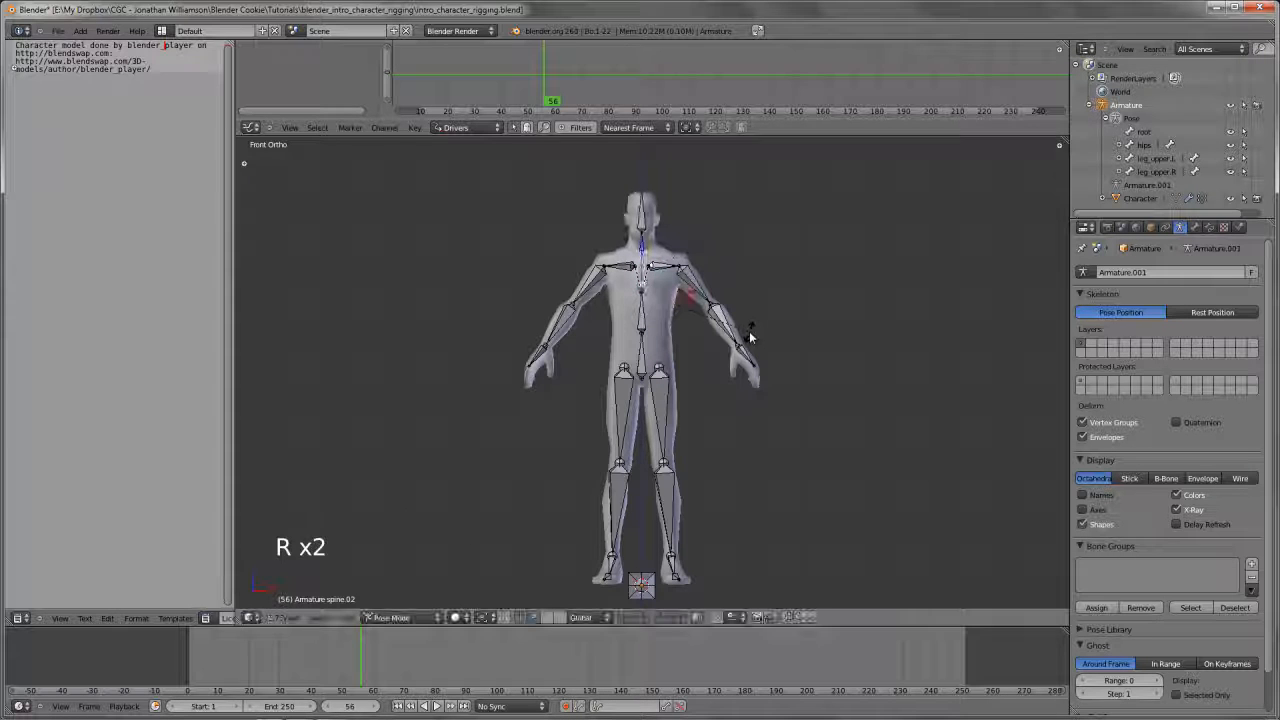
# Deselect all bones, then select spine.02 and try a free rotation of the upper body, cancelling it
pyautogui.press('a')
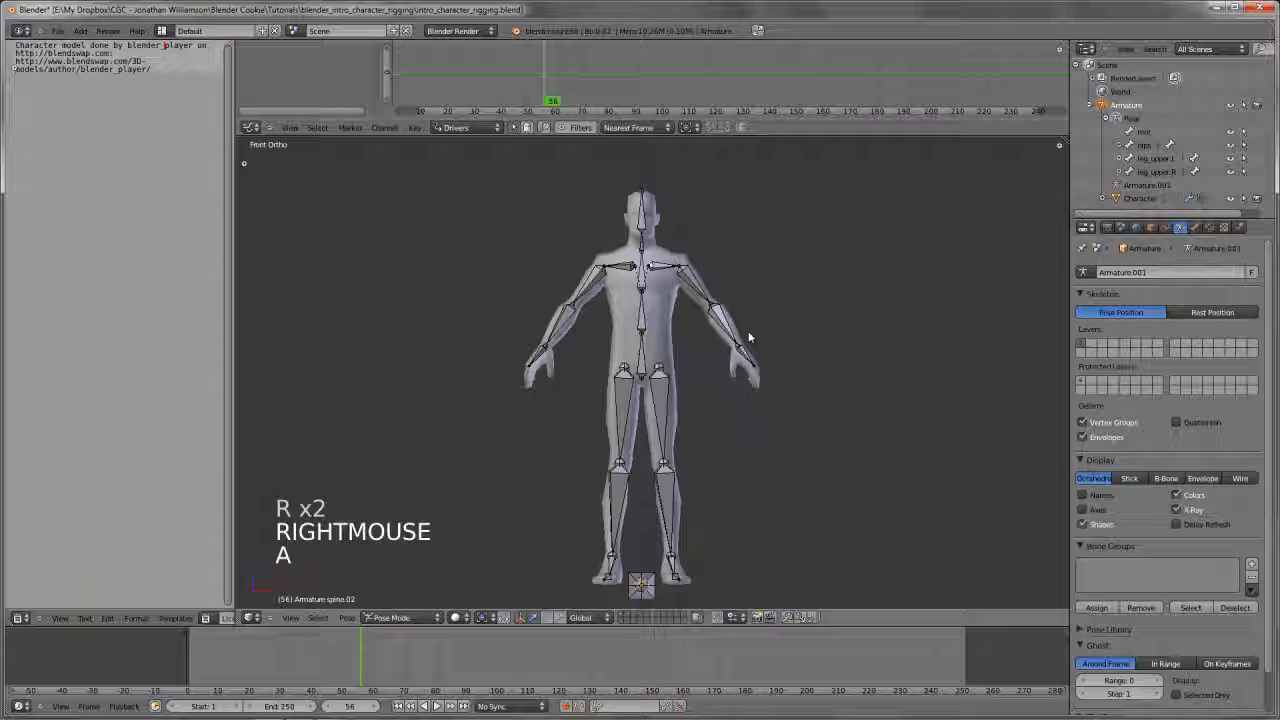
pyautogui.rightClick(648, 278)
pyautogui.press('r')
pyautogui.press('r')
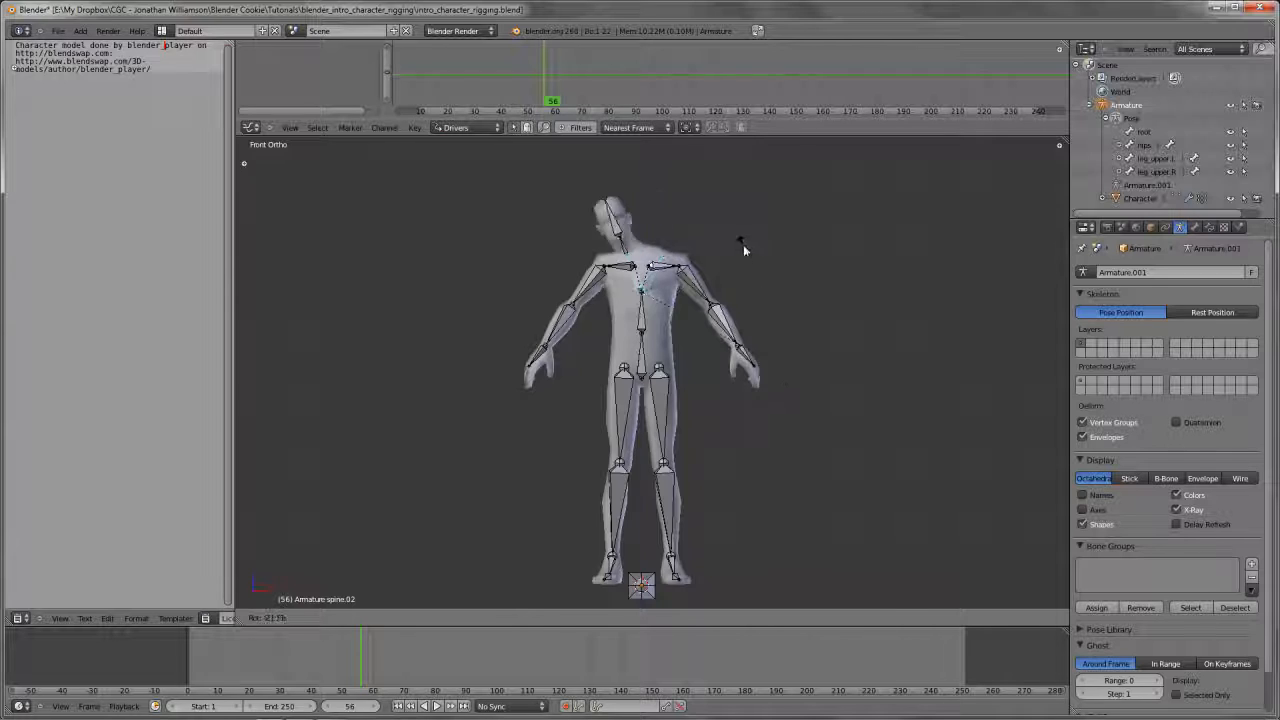
pyautogui.rightClick(718, 285)
# Select both shoulder bones together and try rotating them in front view, cancelling the rotation
pyautogui.keyDown('shift'); pyautogui.moveTo(718, 285); pyautogui.dragTo(716, 358, button='middle'); pyautogui.keyUp('shift')
pyautogui.scroll(5, 716, 358)
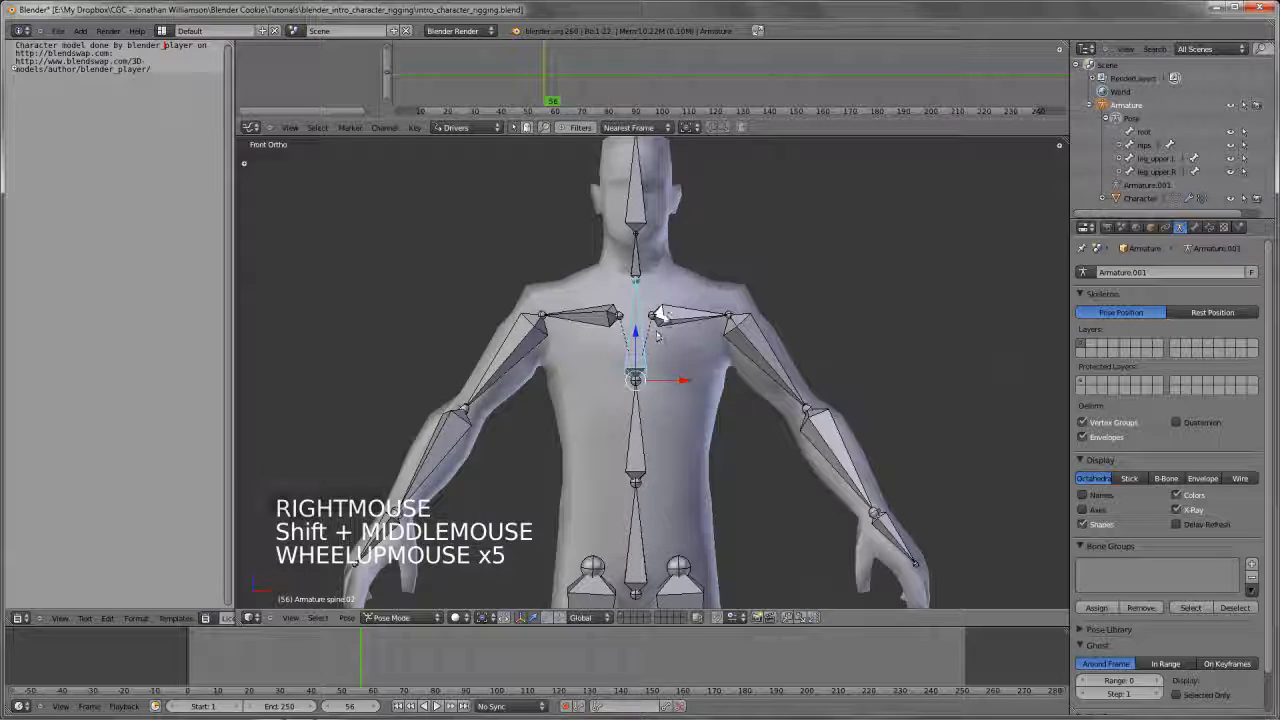
pyautogui.rightClick(669, 322)
pyautogui.keyDown('shift'); pyautogui.rightClick(590, 317); pyautogui.keyUp('shift')
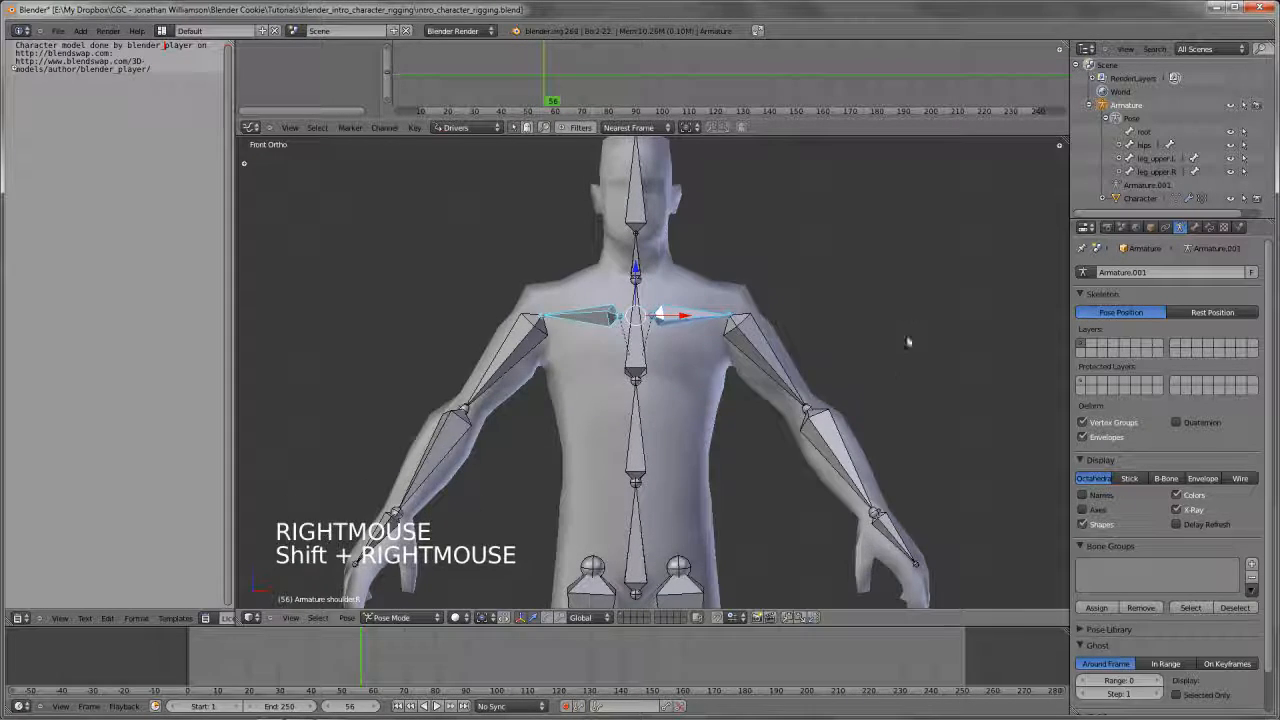
pyautogui.press('r')
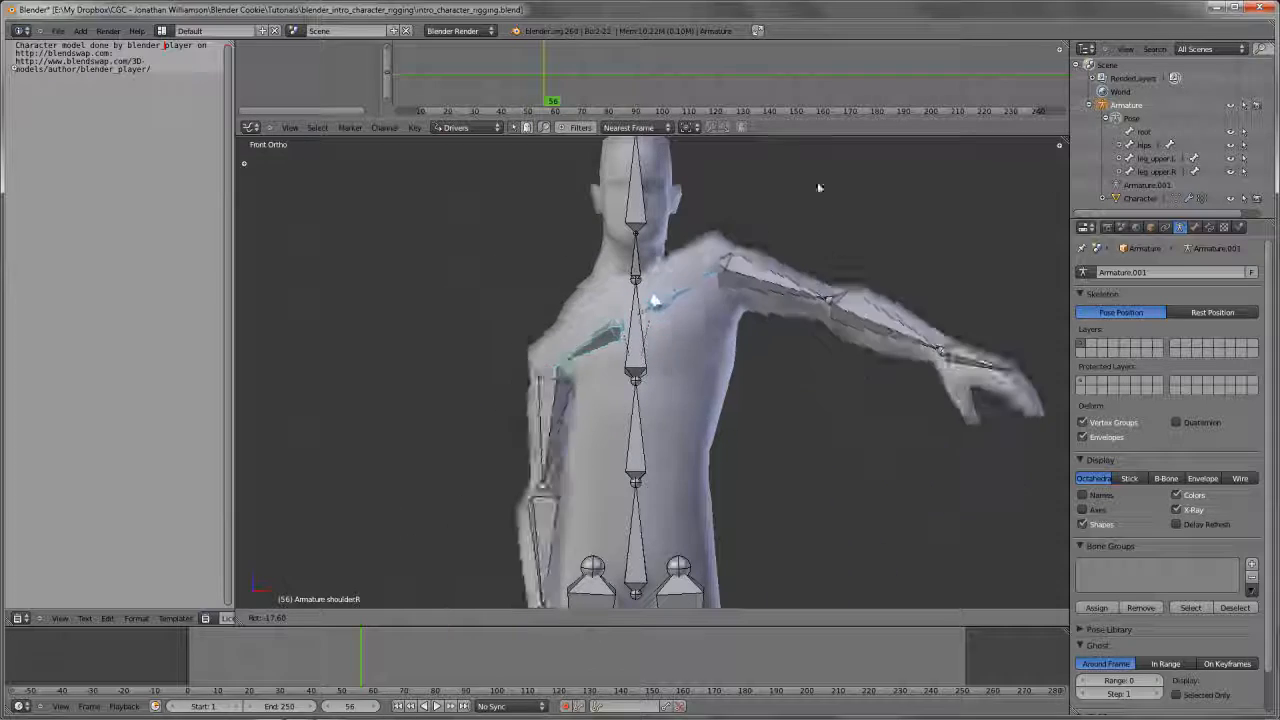
pyautogui.rightClick(780, 331)
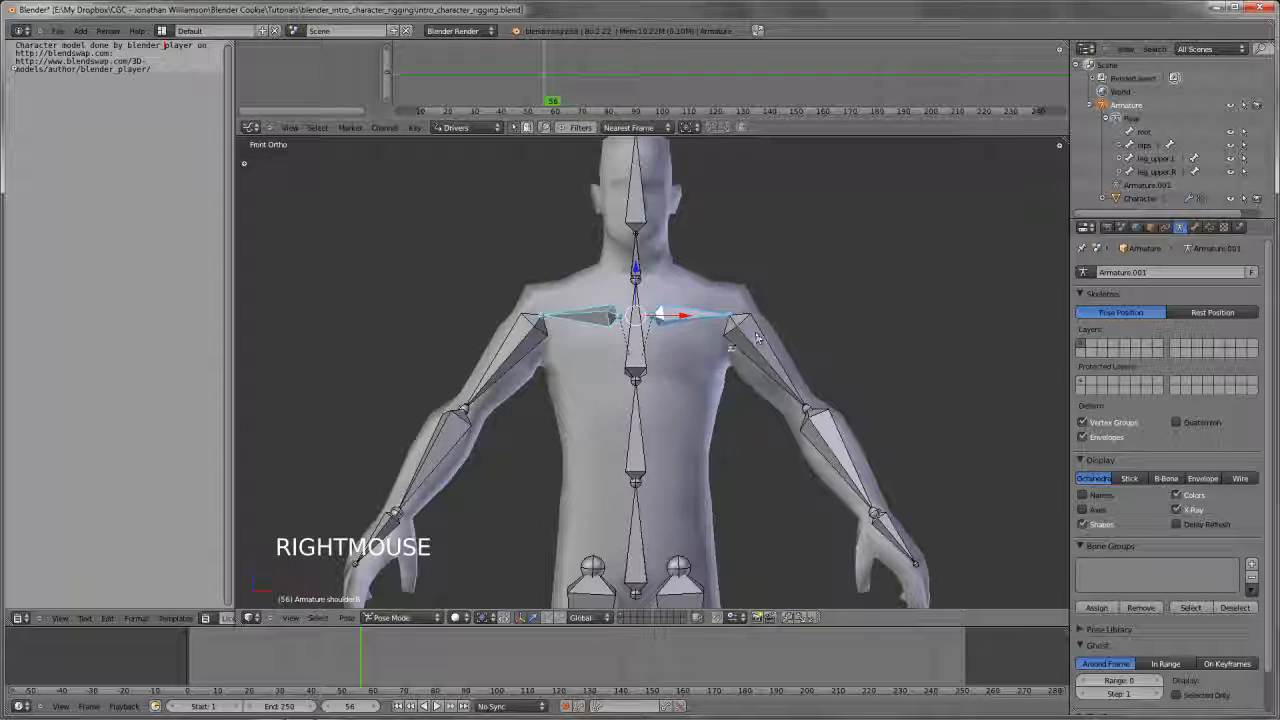
# In Edit Mode, select the left shoulder bone and show its parent in the bone relations
pyautogui.press('Tab')
pyautogui.press('g')
pyautogui.rightClick(703, 355)
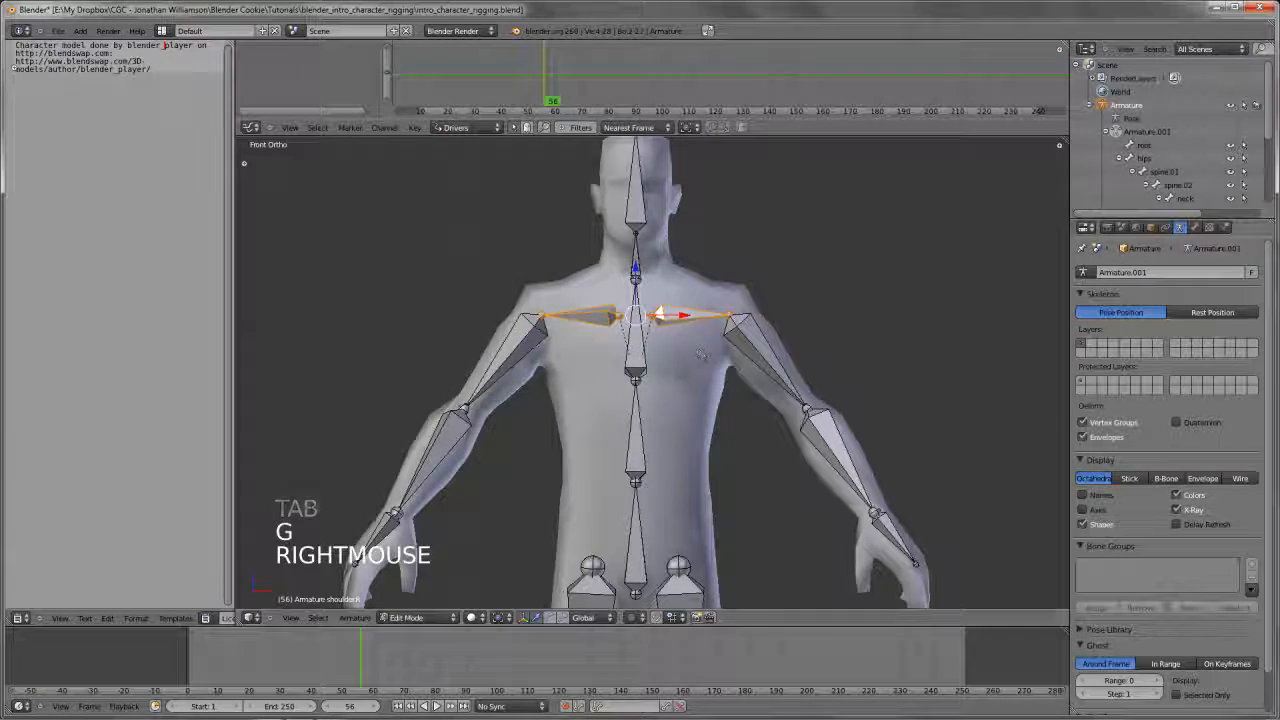
pyautogui.click(1195, 227)
pyautogui.rightClick(683, 313)
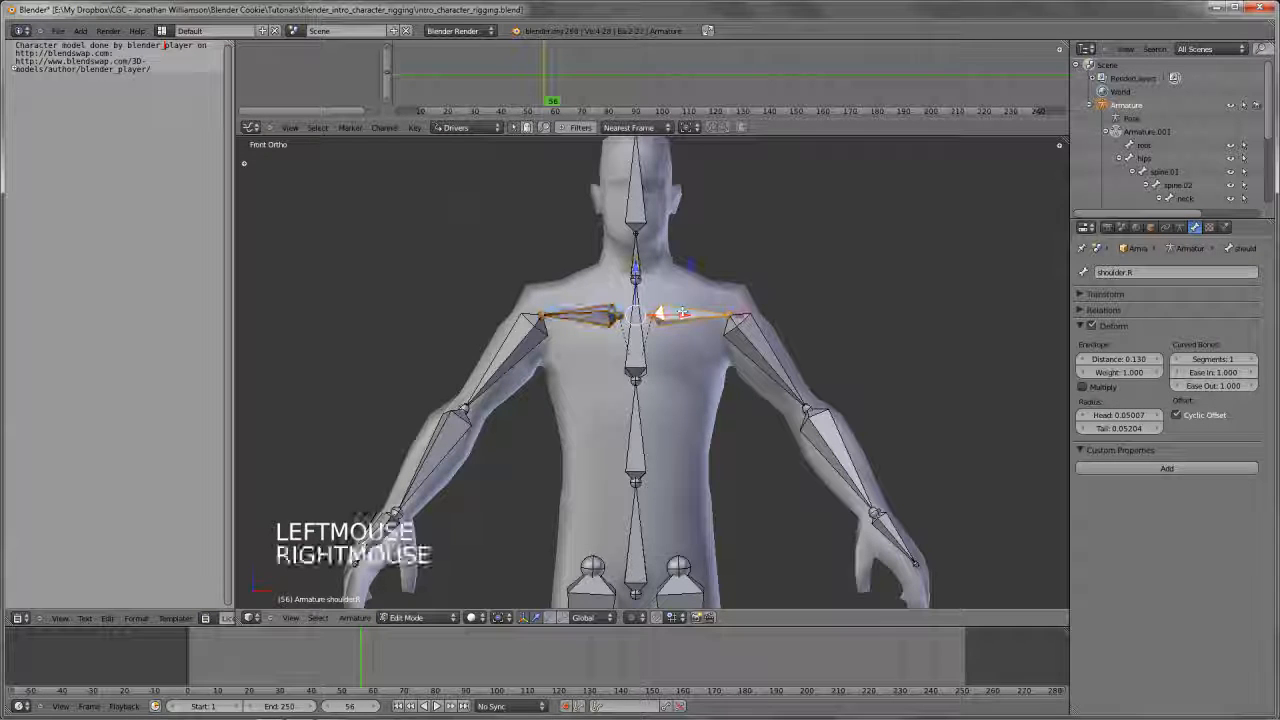
pyautogui.rightClick(683, 313)
pyautogui.click(1104, 311)
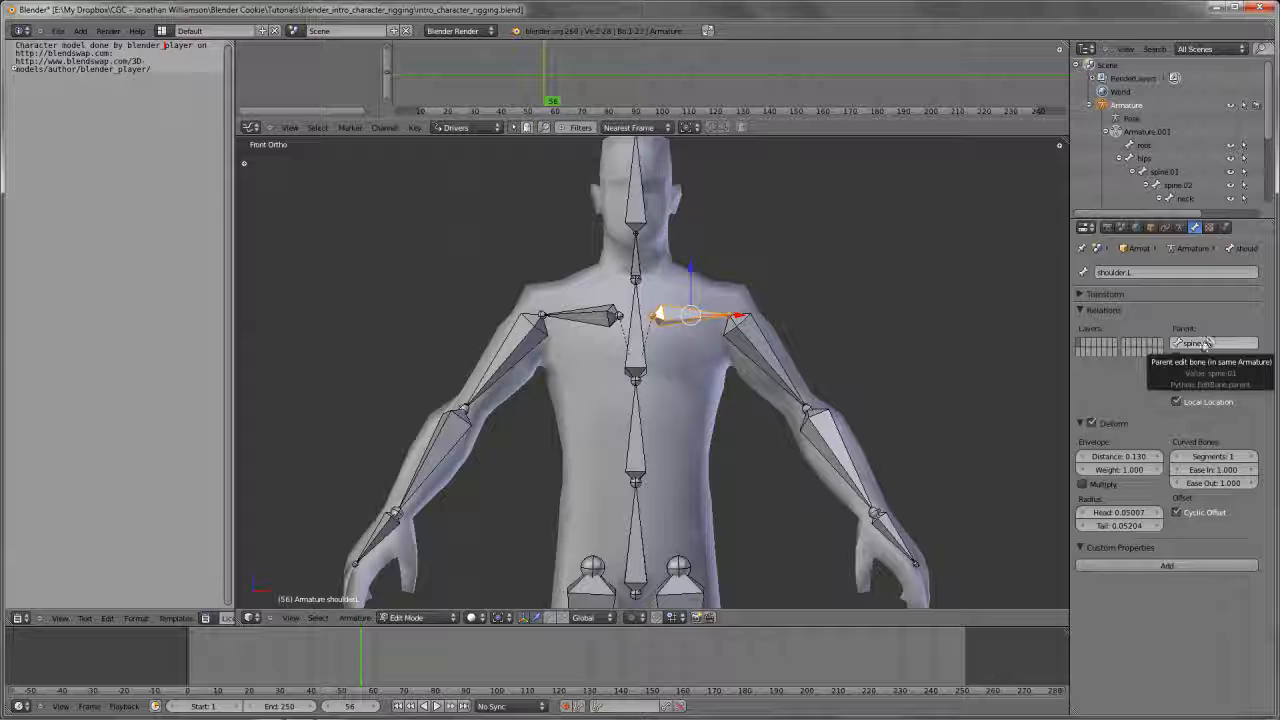
# Try rotating the spine.01 bone and the spine.02 bone in Pose Mode to compare the shoulders' behaviour, cancelling each rotation
pyautogui.rightClick(624, 472)
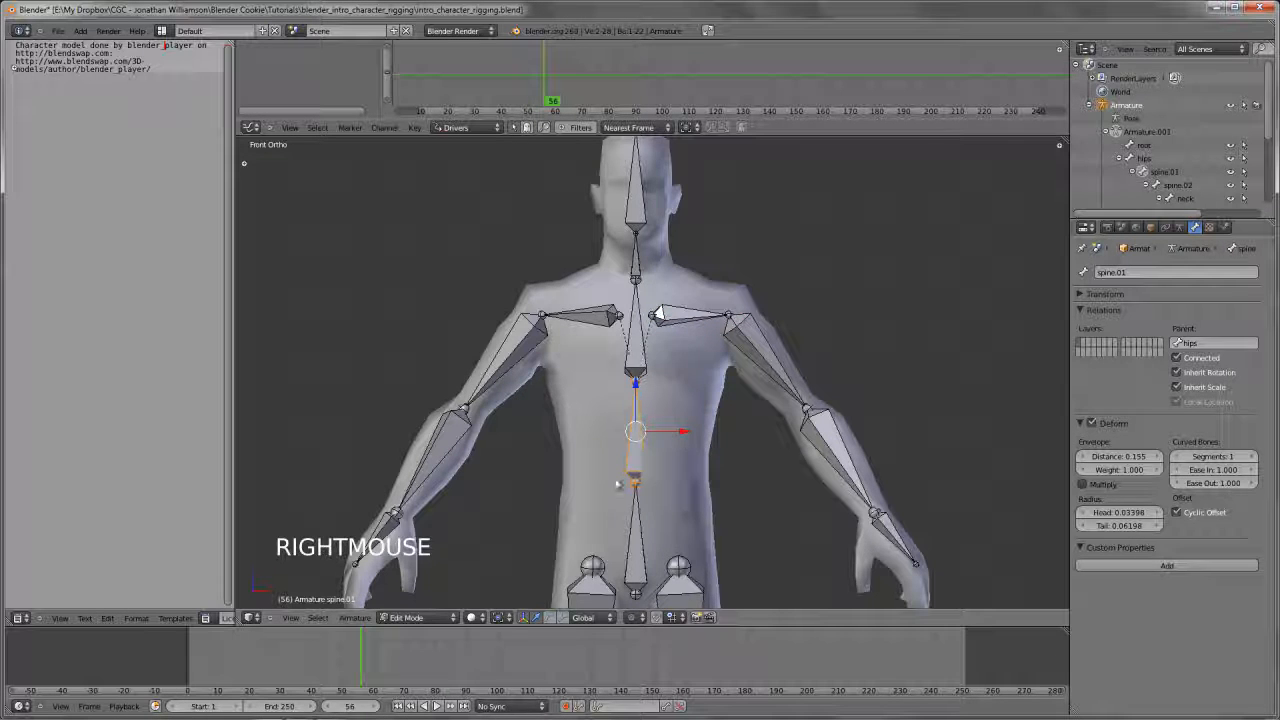
pyautogui.press('Tab')
pyautogui.press('r')
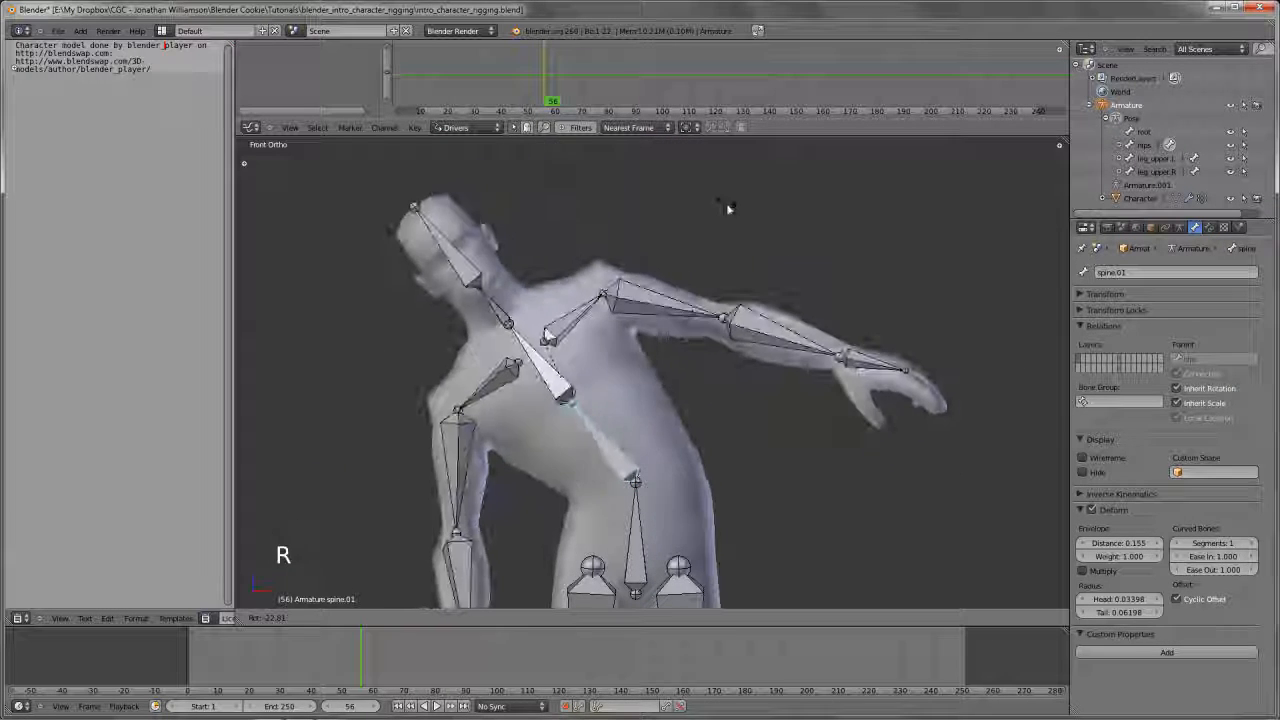
pyautogui.rightClick(660, 358)
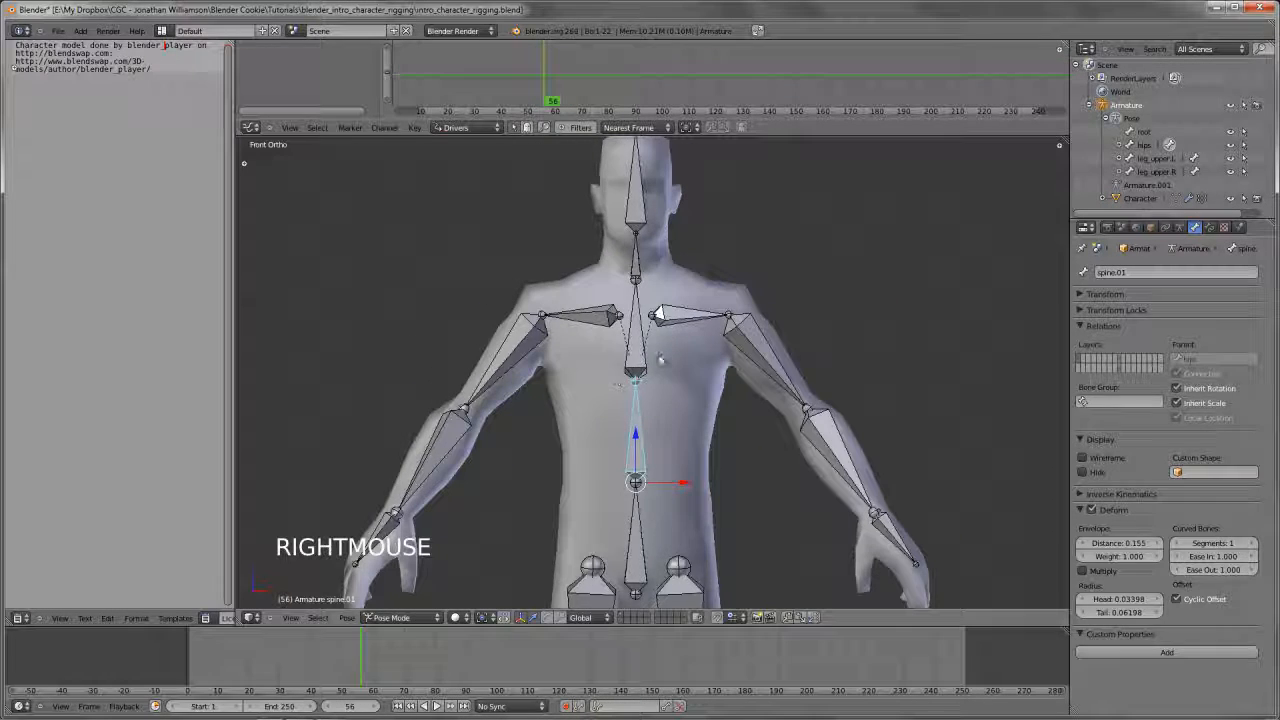
pyautogui.rightClick(640, 340)
pyautogui.press('r')
pyautogui.press('r')
pyautogui.press('r')
pyautogui.press('r')
pyautogui.rightClick(884, 365)
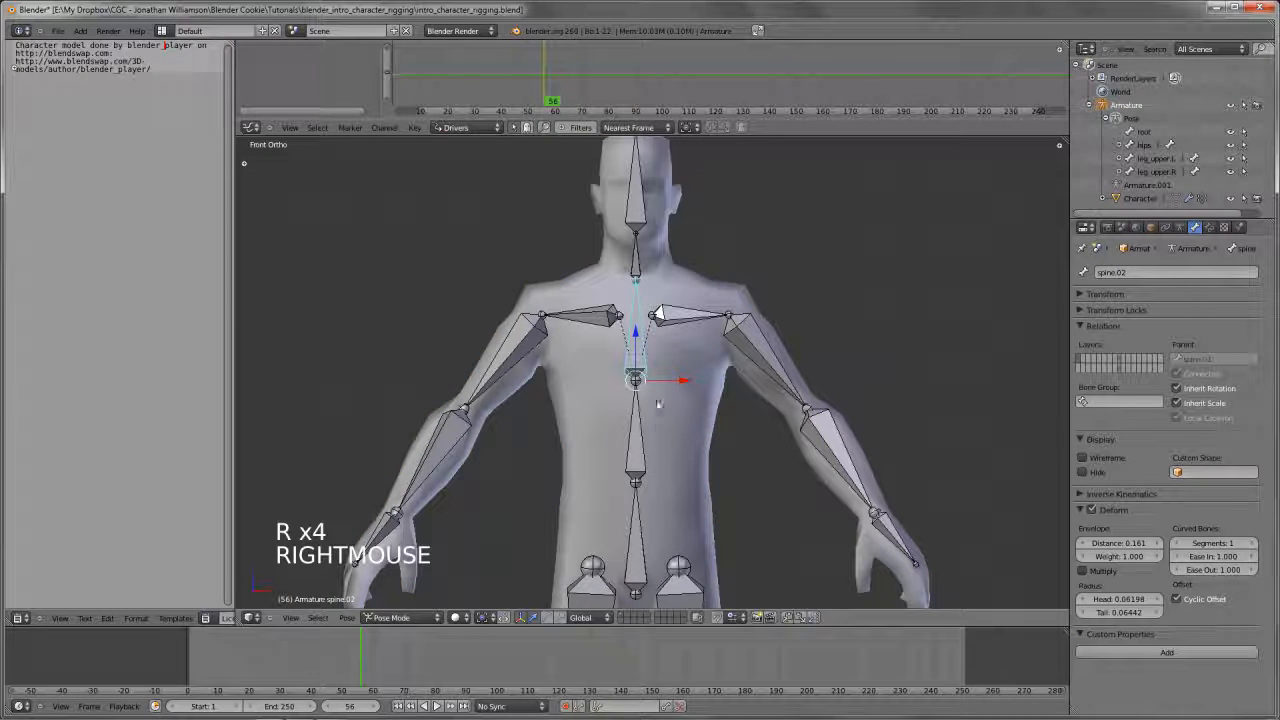
# In Edit Mode, select both shoulder bones with spine.02 as the active bone
pyautogui.rightClick(690, 316)
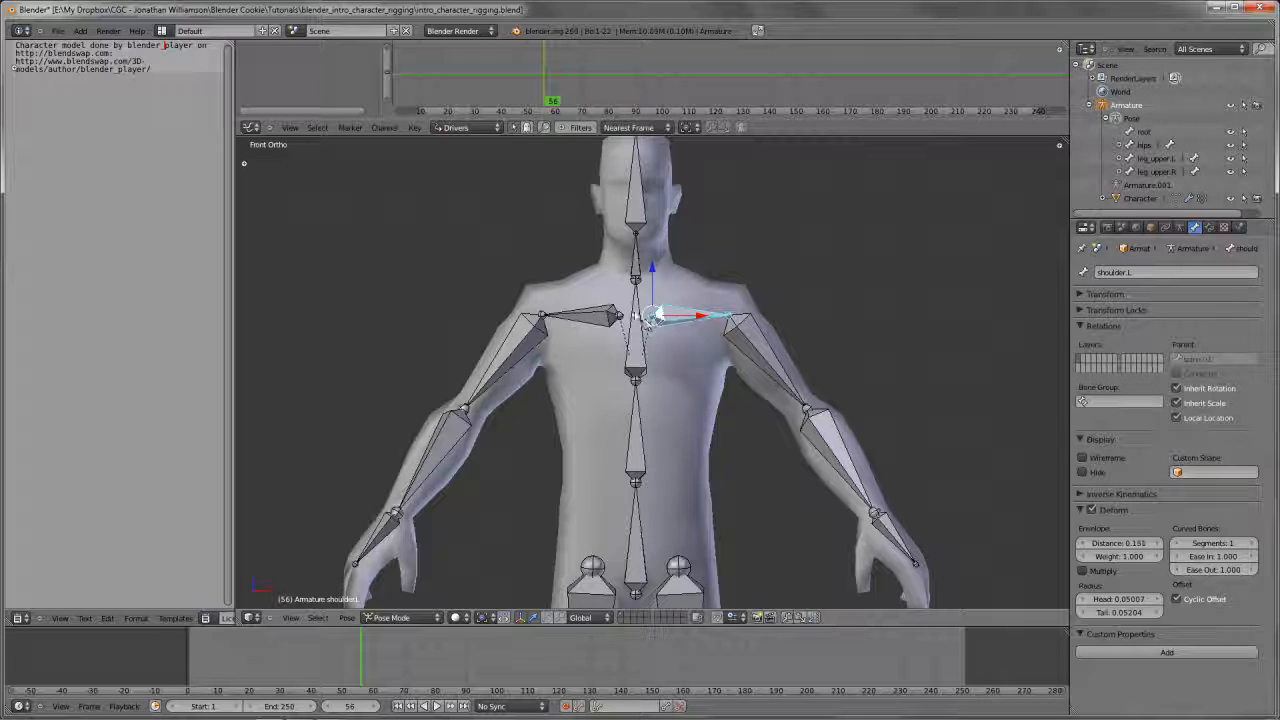
pyautogui.rightClick(658, 320)
pyautogui.rightClick(660, 318)
pyautogui.press('Tab')
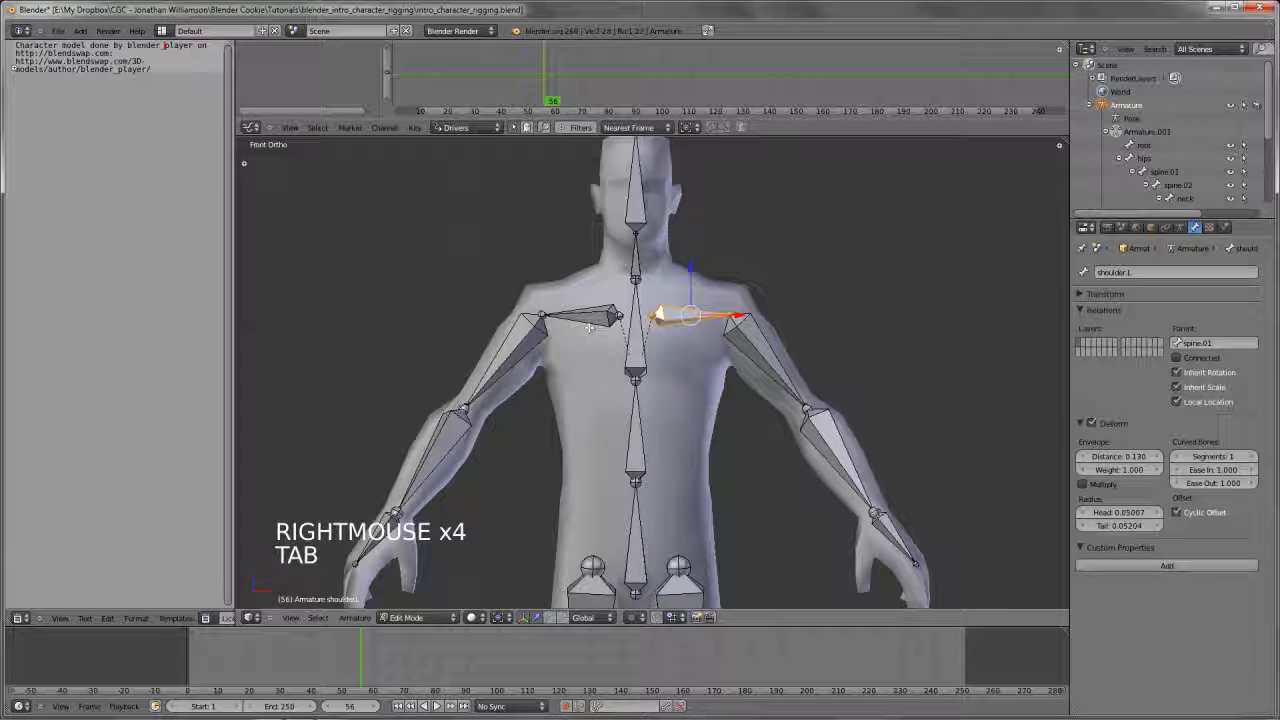
pyautogui.keyDown('shift'); pyautogui.rightClick(588, 322); pyautogui.keyUp('shift')
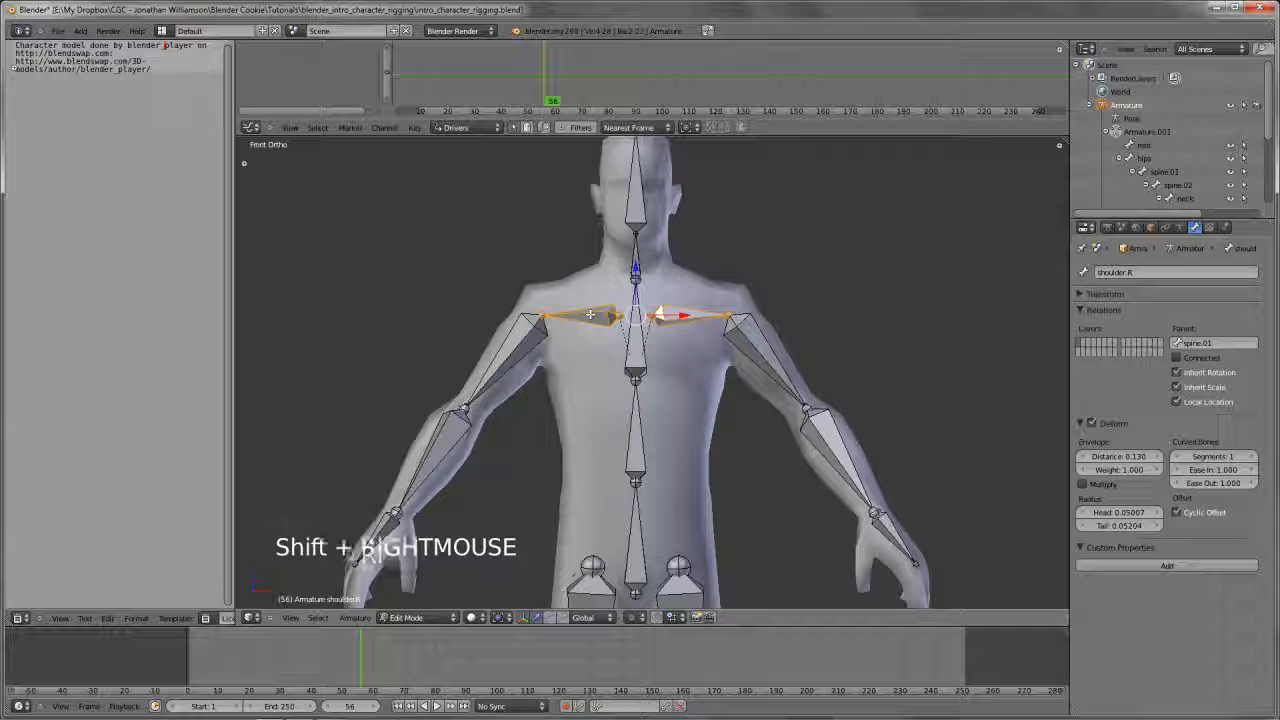
pyautogui.keyDown('shift'); pyautogui.rightClick(638, 338); pyautogui.keyUp('shift')
# Try parenting the shoulder bones to spine.02 as Connected, and undo it
pyautogui.hotkey('ctrl', 'p')
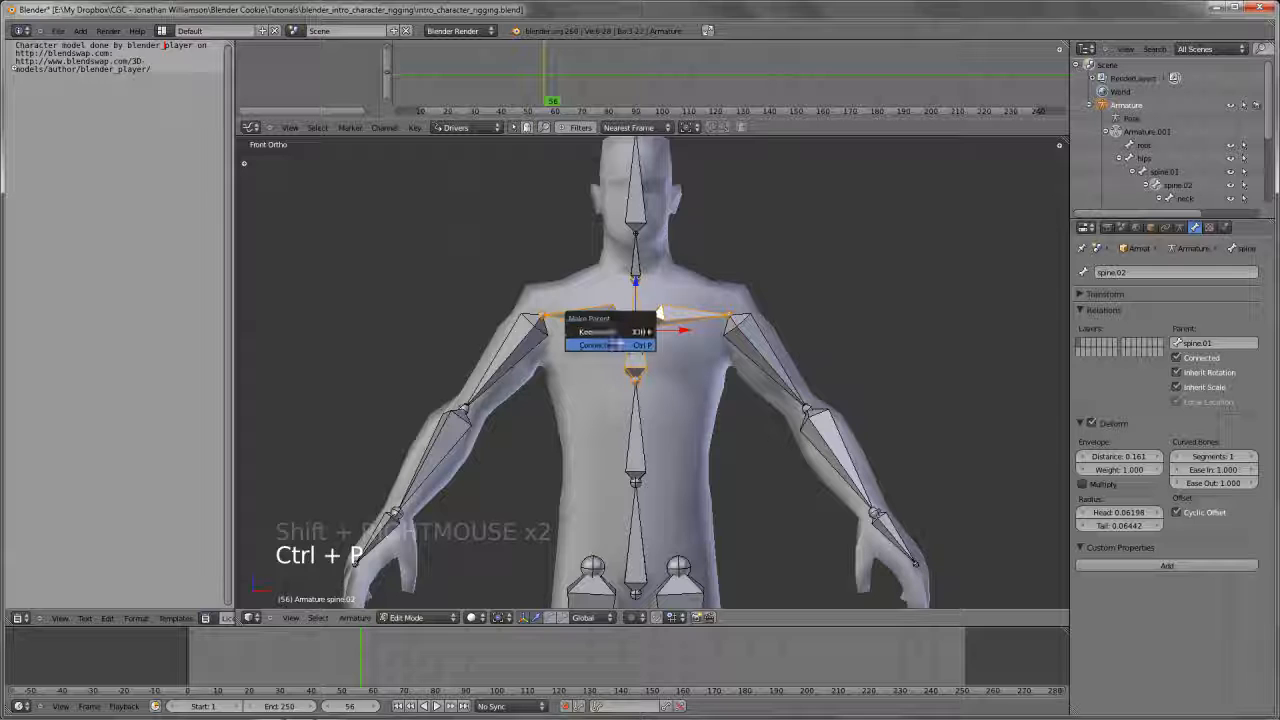
pyautogui.click(628, 331)
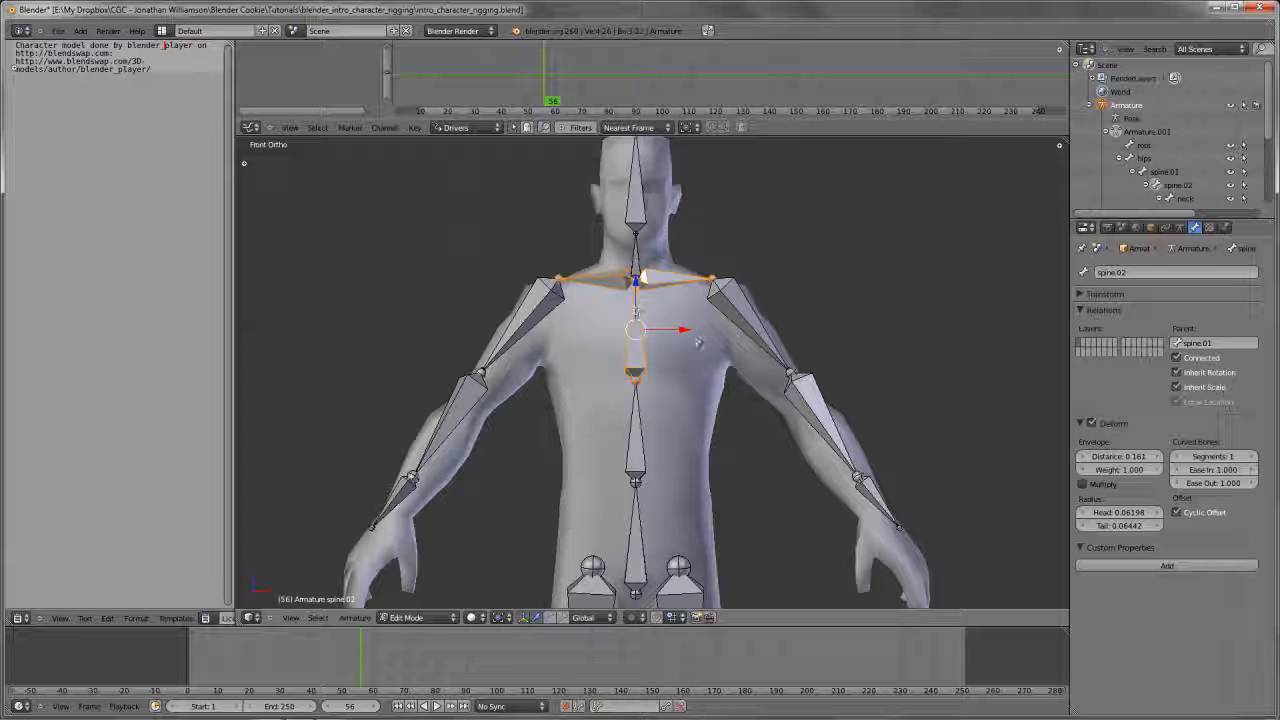
pyautogui.hotkey('ctrl', 'z')
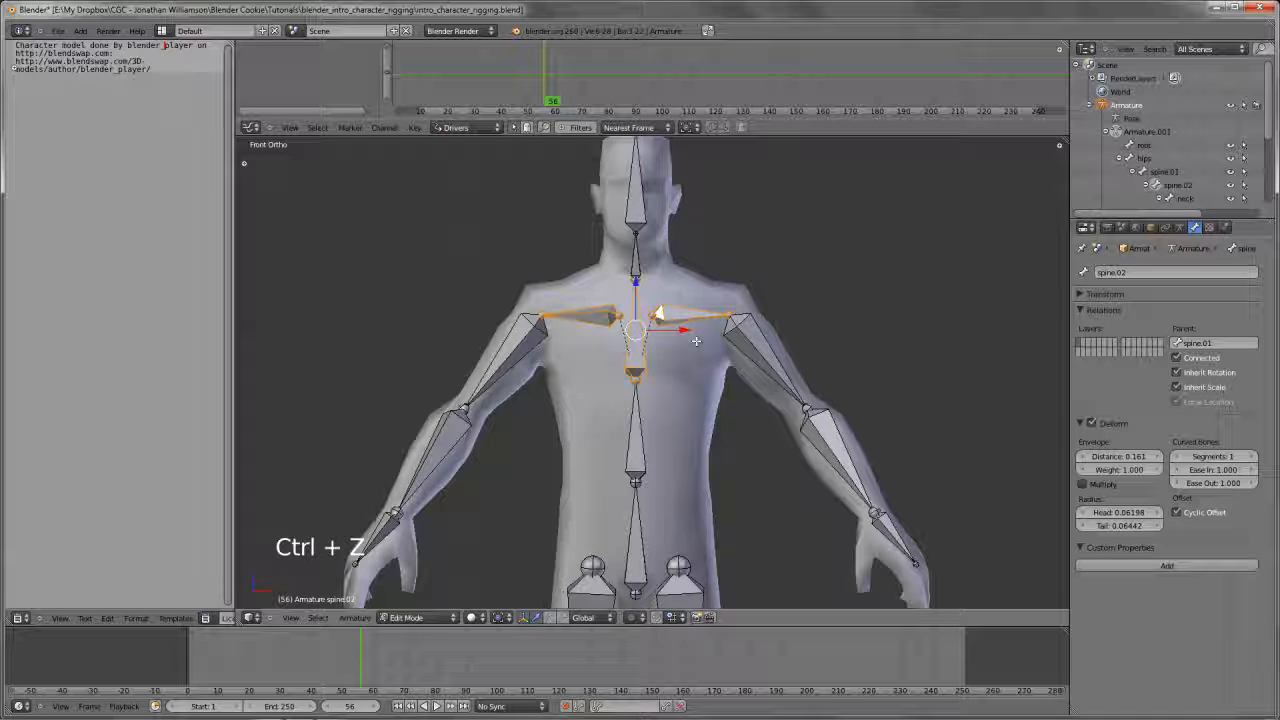
# Parent both shoulder bones to spine.02 with Keep Offset and reselect the left shoulder bone to check its parent
pyautogui.hotkey('ctrl', 'p')
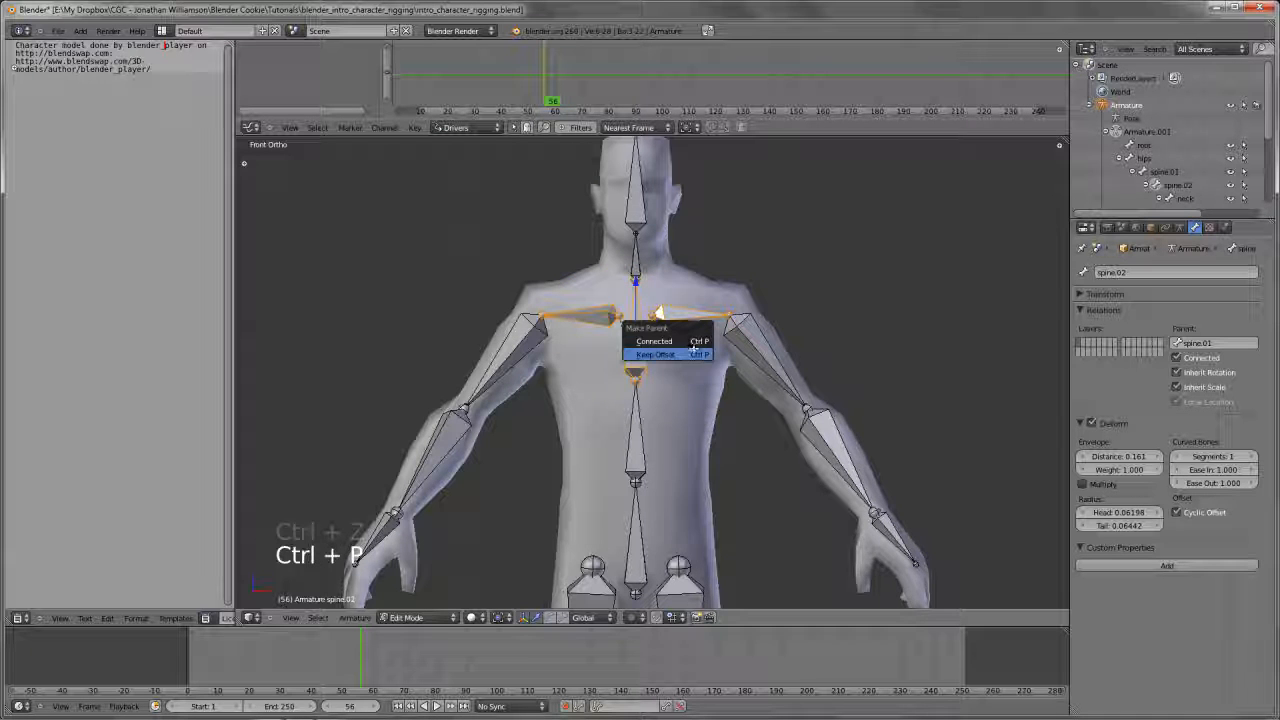
pyautogui.click(678, 352)
pyautogui.press('a')
pyautogui.rightClick(682, 321)
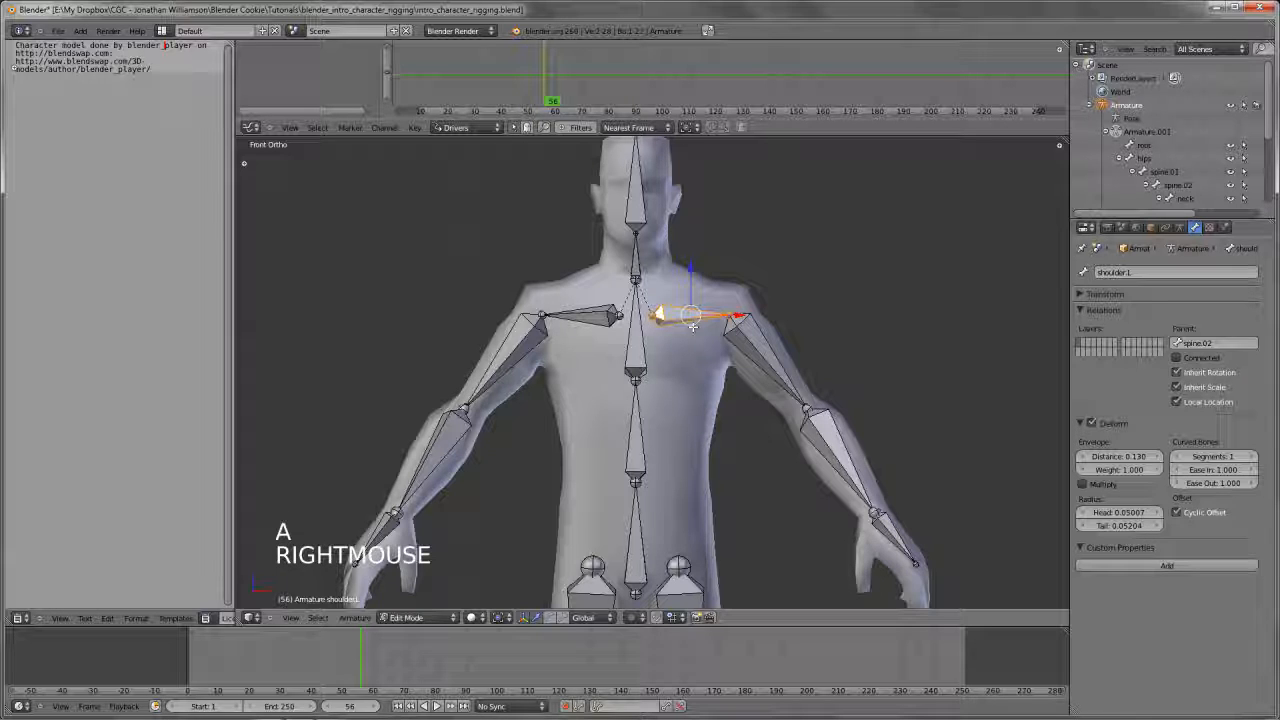
# Test the new shoulder parenting in Pose Mode with a free rotation of spine.02, cancel it, and deselect all bones
pyautogui.press('Tab')
pyautogui.rightClick(636, 330)
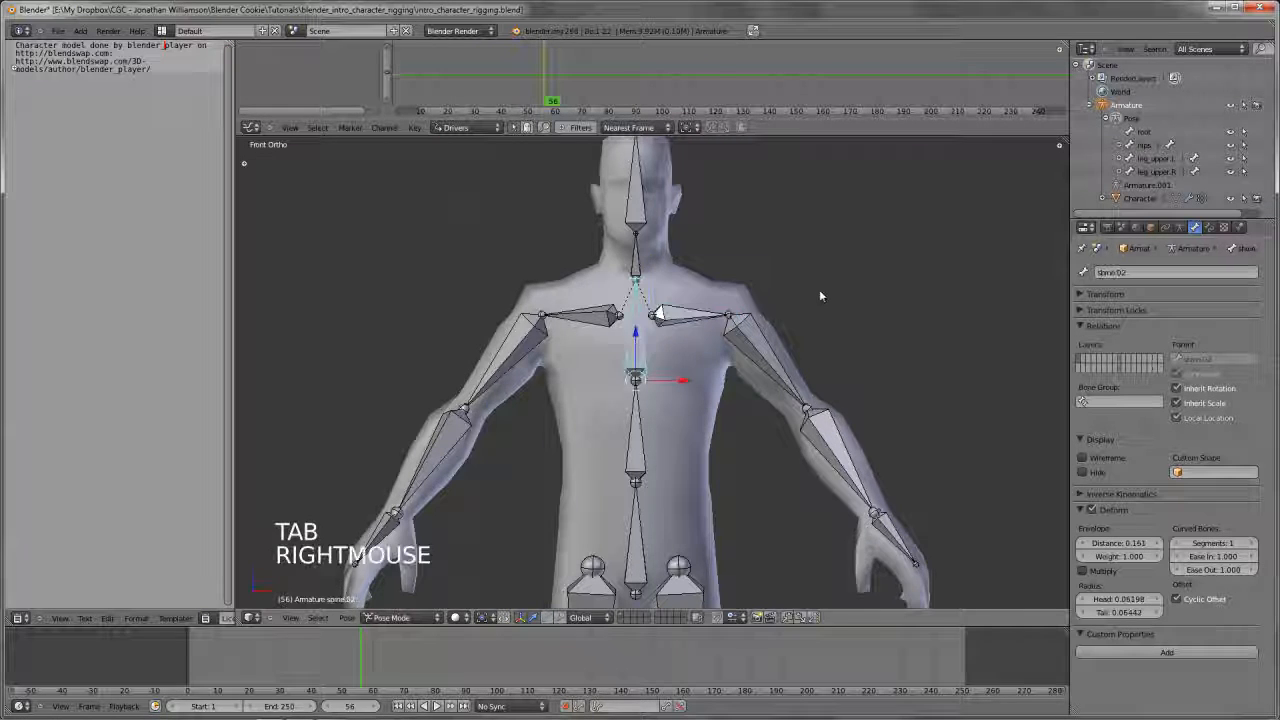
pyautogui.press('r')
pyautogui.press('r')
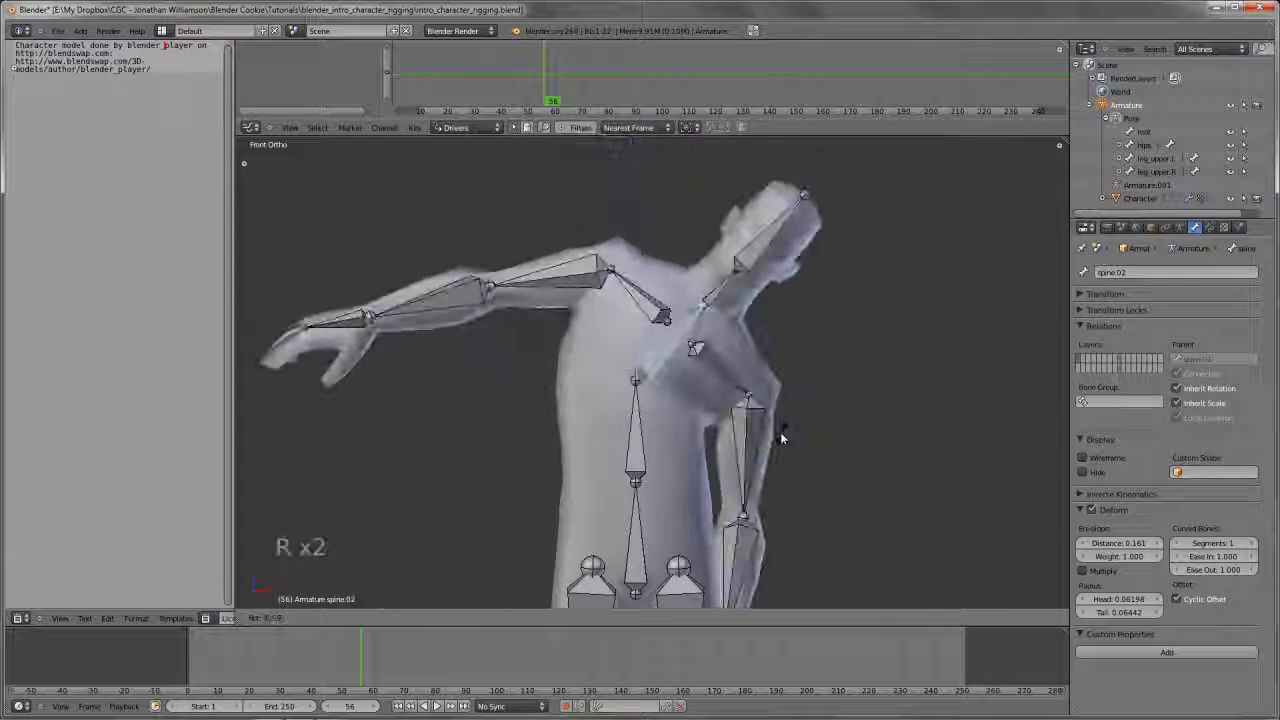
pyautogui.rightClick(777, 422)
pyautogui.scroll(-4, 777, 420)
pyautogui.keyDown('shift'); pyautogui.moveTo(777, 420); pyautogui.dragTo(694, 410, button='middle'); pyautogui.keyUp('shift')
pyautogui.press('a')
# Try moving the hips bone twice to check whether the upper legs follow, cancelling each move
pyautogui.scroll(3, 694, 410)
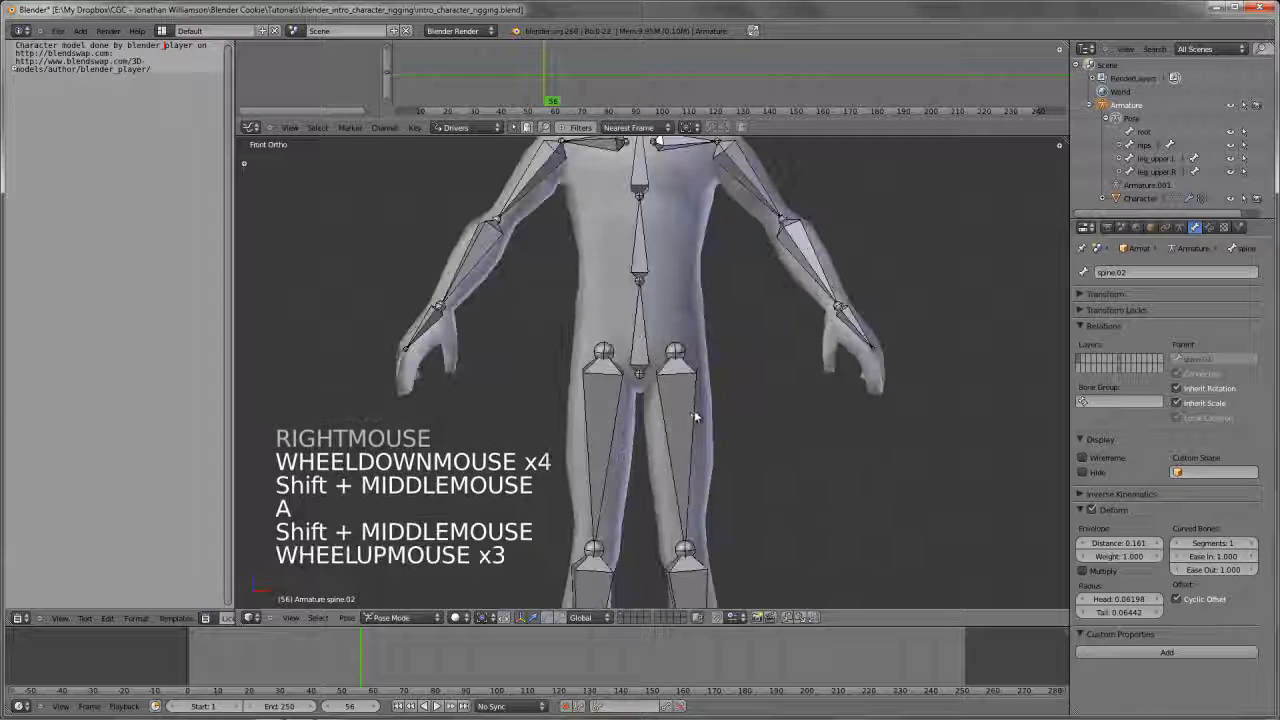
pyautogui.rightClick(690, 411)
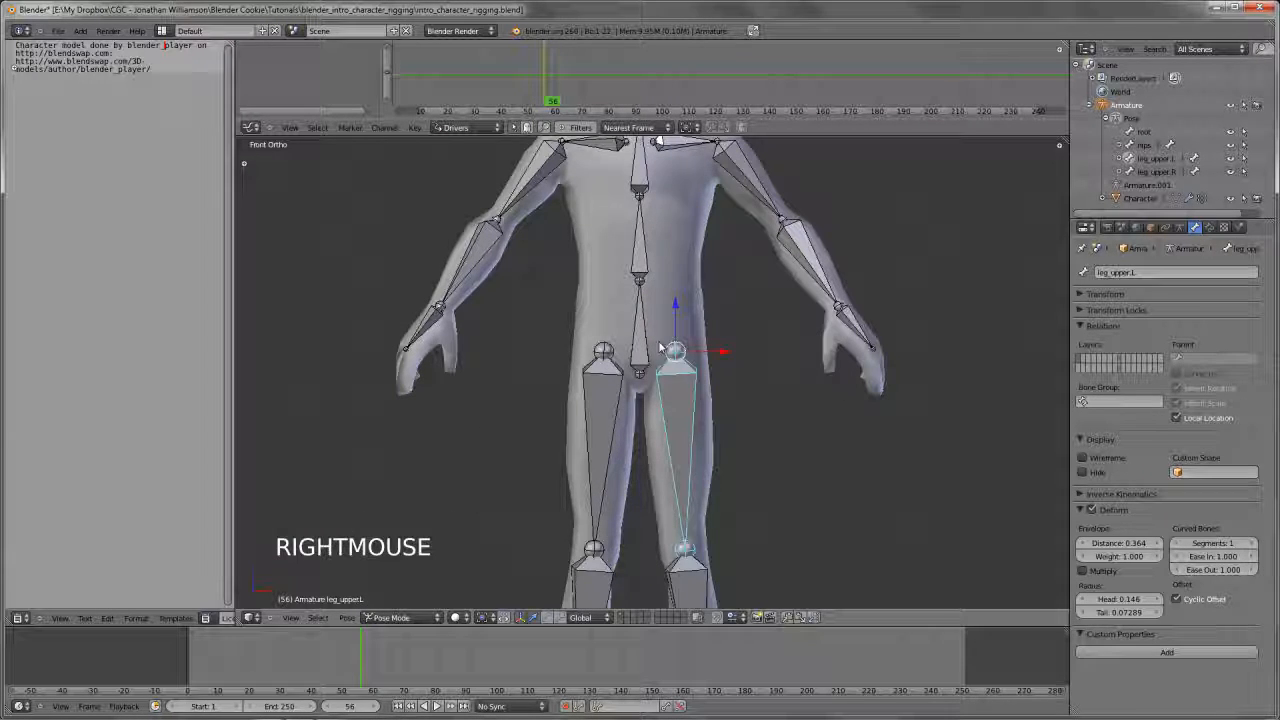
pyautogui.rightClick(639, 365)
pyautogui.scroll(-4, 639, 365)
pyautogui.press('g')
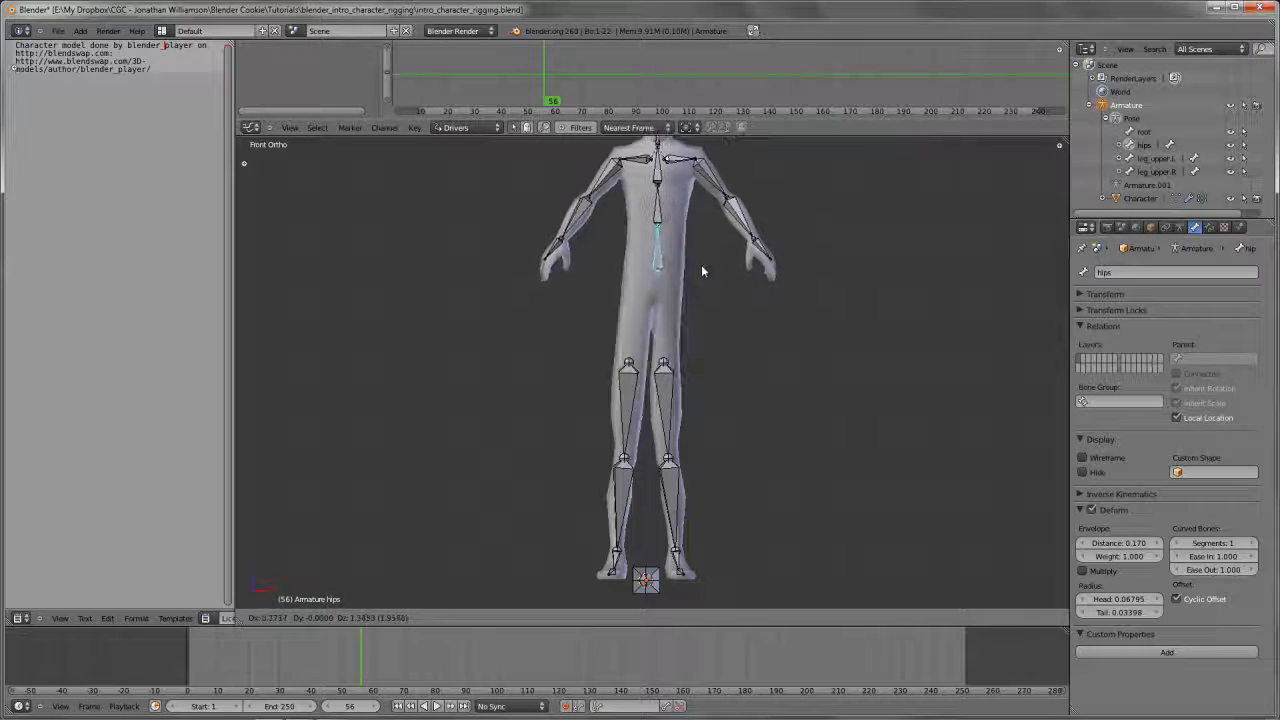
pyautogui.rightClick(688, 236)
pyautogui.scroll(7, 688, 236)
pyautogui.scroll(-4, 675, 330)
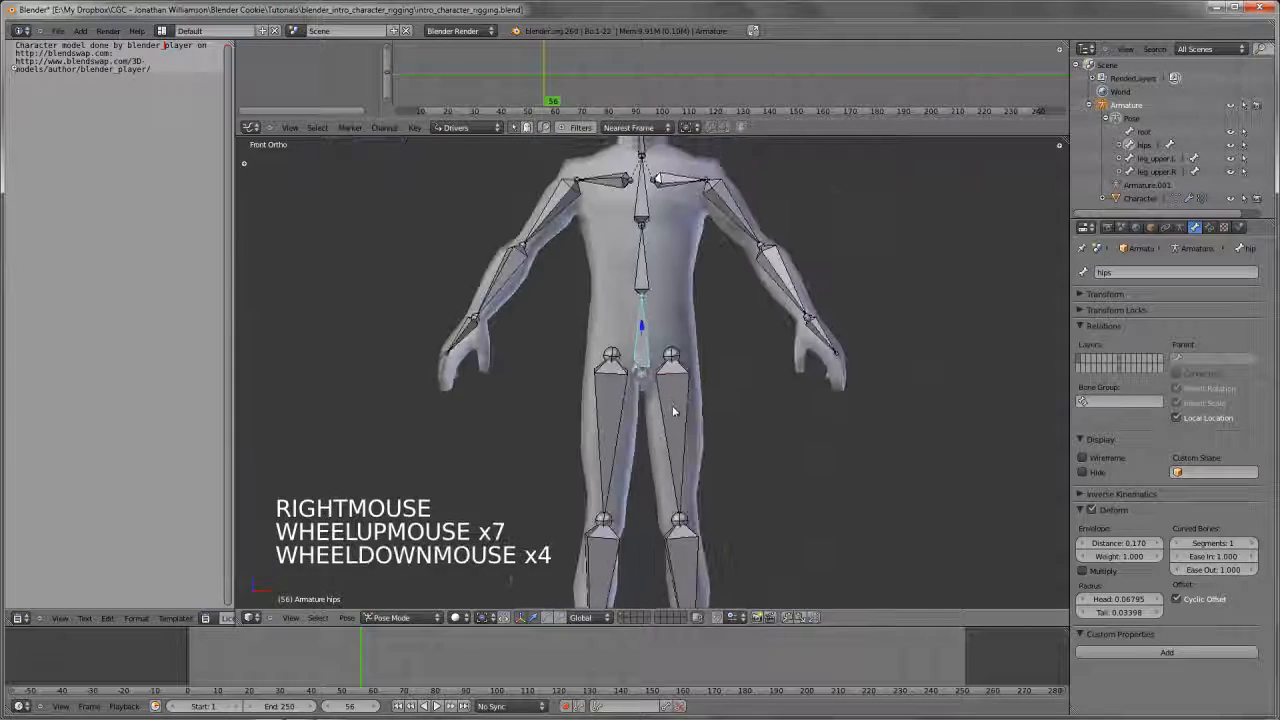
pyautogui.press('g')
pyautogui.rightClick(670, 380)
# In Edit Mode, parent the left and right upper leg bones to the hips bone with Keep Offset
pyautogui.scroll(4, 670, 385)
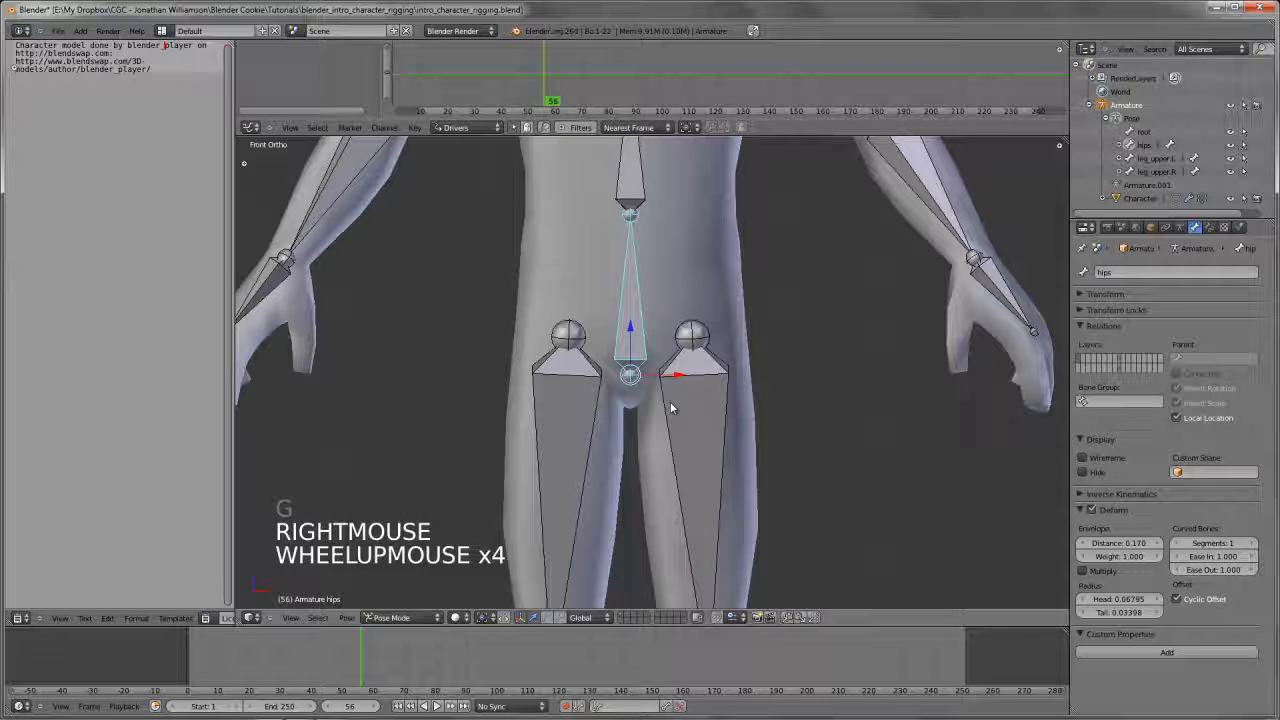
pyautogui.press('Tab')
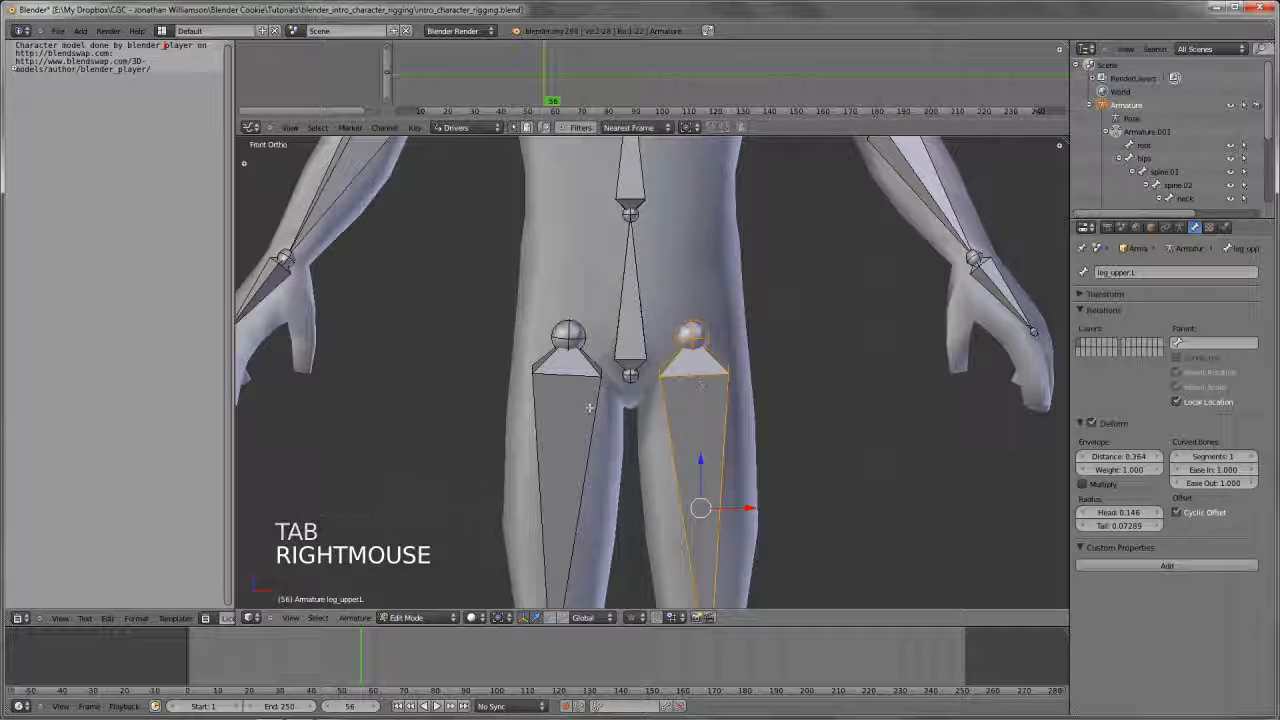
pyautogui.keyDown('shift'); pyautogui.rightClick(566, 420); pyautogui.keyUp('shift')
pyautogui.keyDown('shift'); pyautogui.rightClick(624, 336); pyautogui.keyUp('shift')
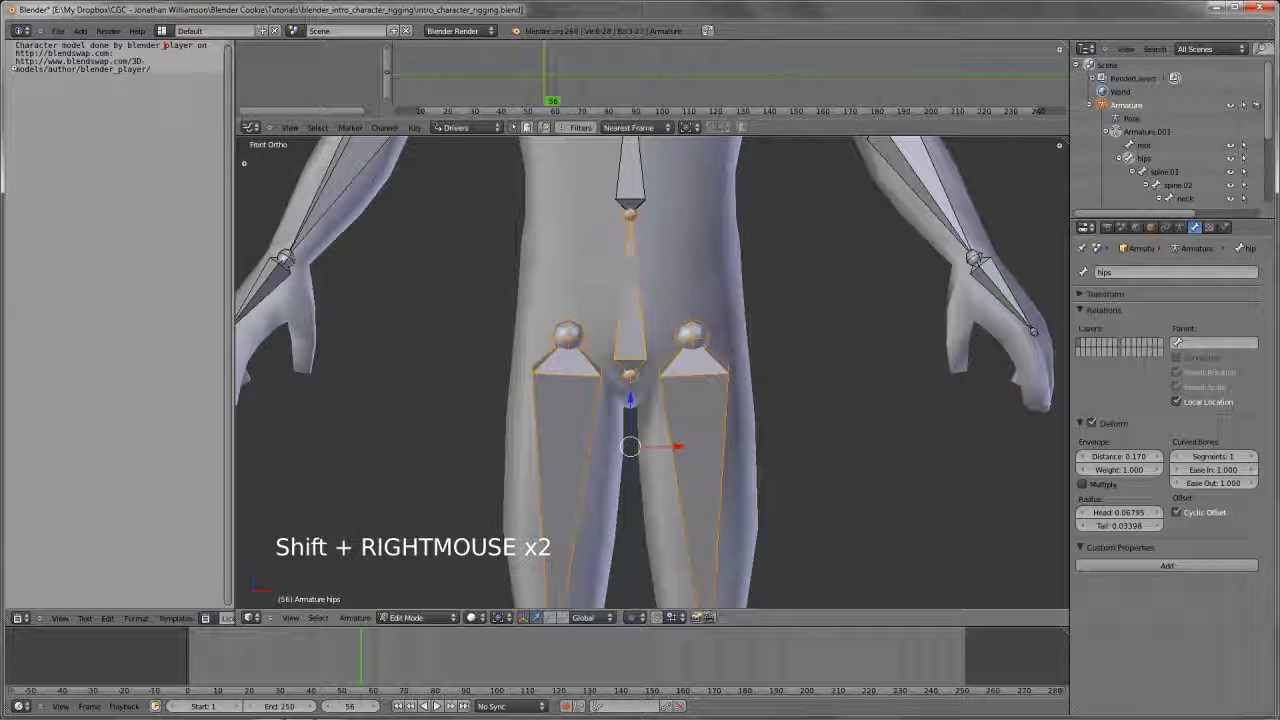
pyautogui.hotkey('ctrl', 'p')
pyautogui.click(646, 356)
# Return to Pose Mode and try a free rotation of the hips bone, cancelling it
pyautogui.scroll(-4, 646, 356)
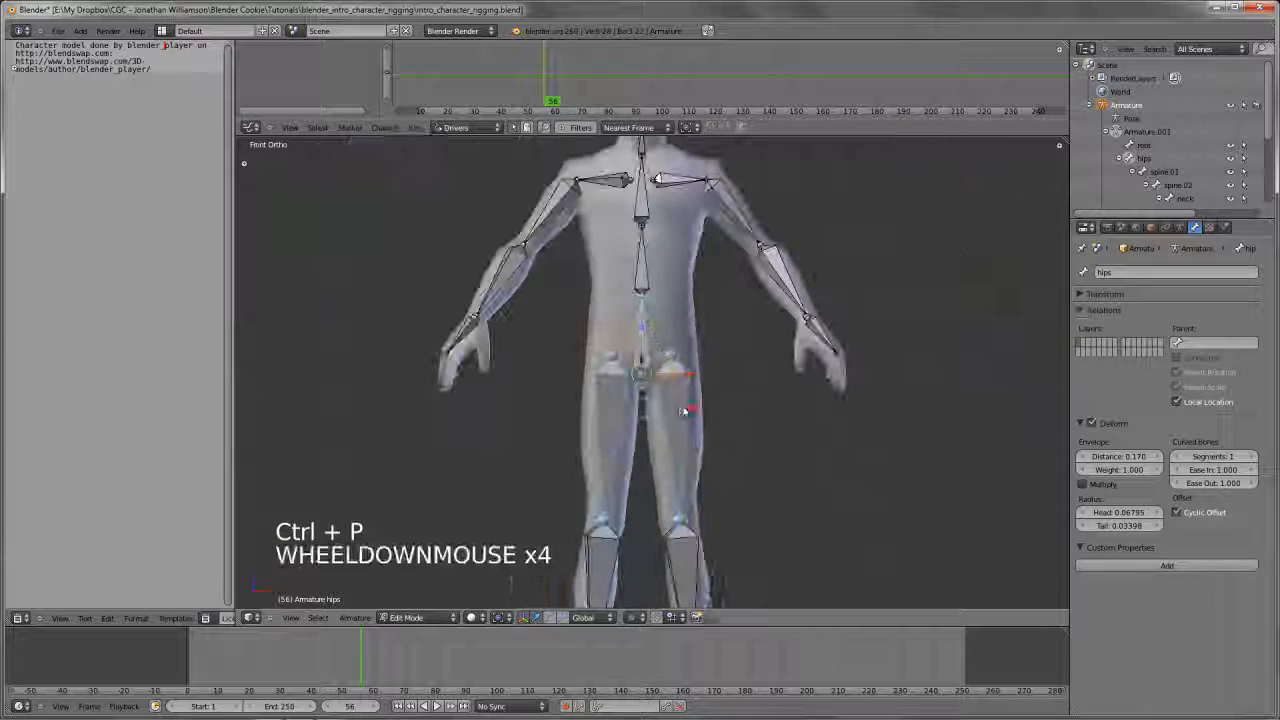
pyautogui.press('Tab')
pyautogui.rightClick(634, 362)
pyautogui.press('r')
pyautogui.press('r')
pyautogui.rightClick(871, 280)
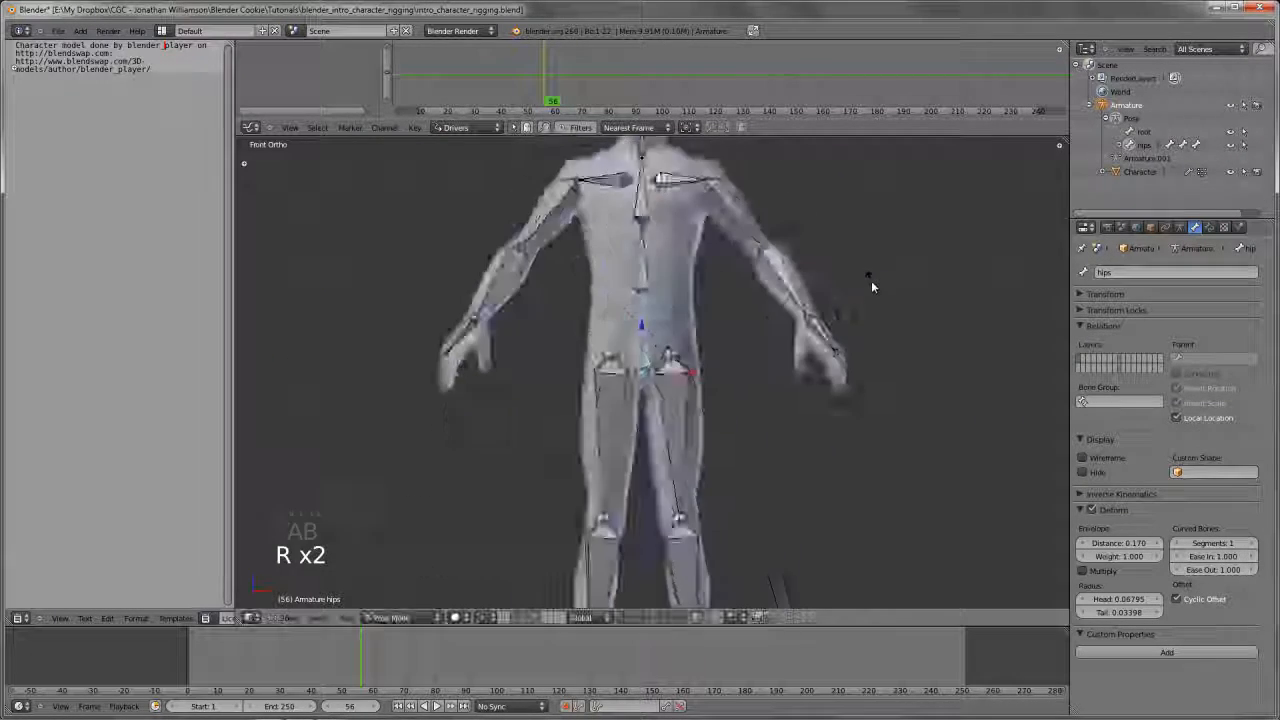
# Try moving the hips bone in an angled view, cancel it, deselect all bones, and return to front view
pyautogui.scroll(-5, 689, 449)
pyautogui.moveTo(689, 449); pyautogui.dragTo(766, 488, button='middle')
pyautogui.scroll(1, 766, 488)
pyautogui.press('g')
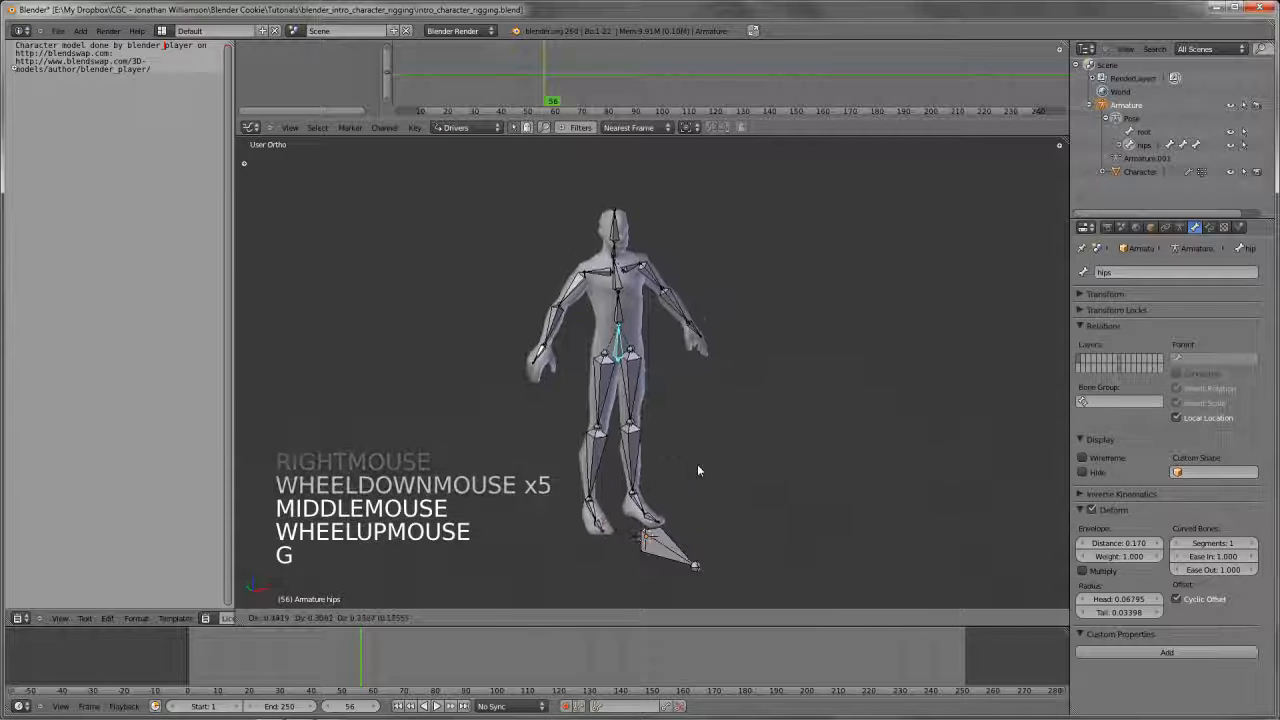
pyautogui.rightClick(689, 400)
pyautogui.press('a')
pyautogui.keyDown('shift'); pyautogui.moveTo(689, 400); pyautogui.dragTo(720, 429, button='middle'); pyautogui.keyUp('shift')
pyautogui.press('KP_1')
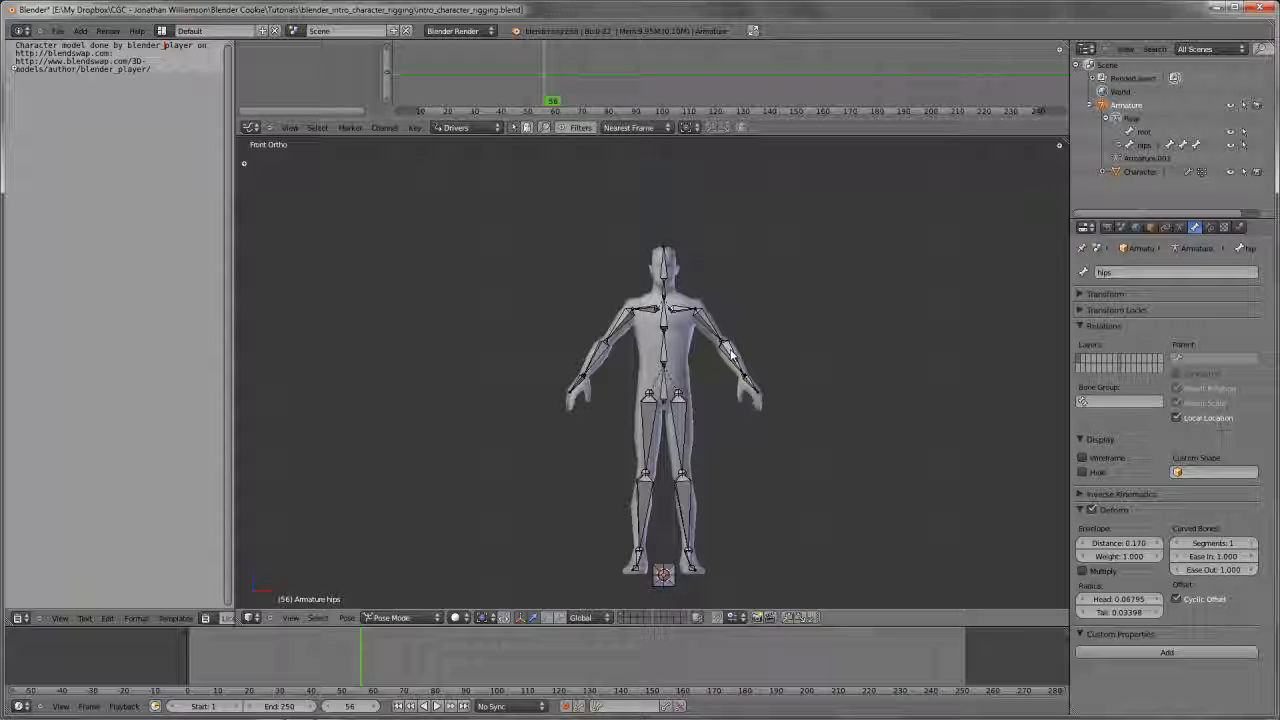
pyautogui.scroll(3, 831, 340)
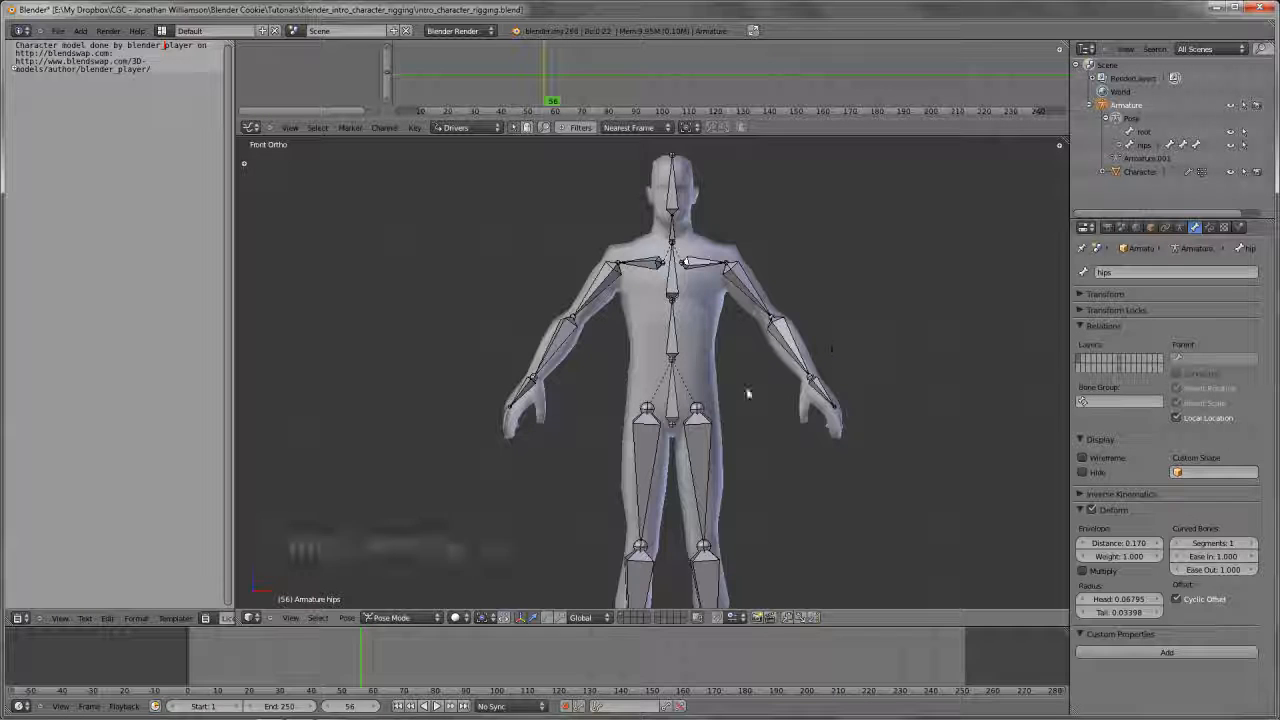
# Select the left lower arm bone in Pose Mode and enable Auto IK for the armature
pyautogui.press('t')
pyautogui.press('Tab')
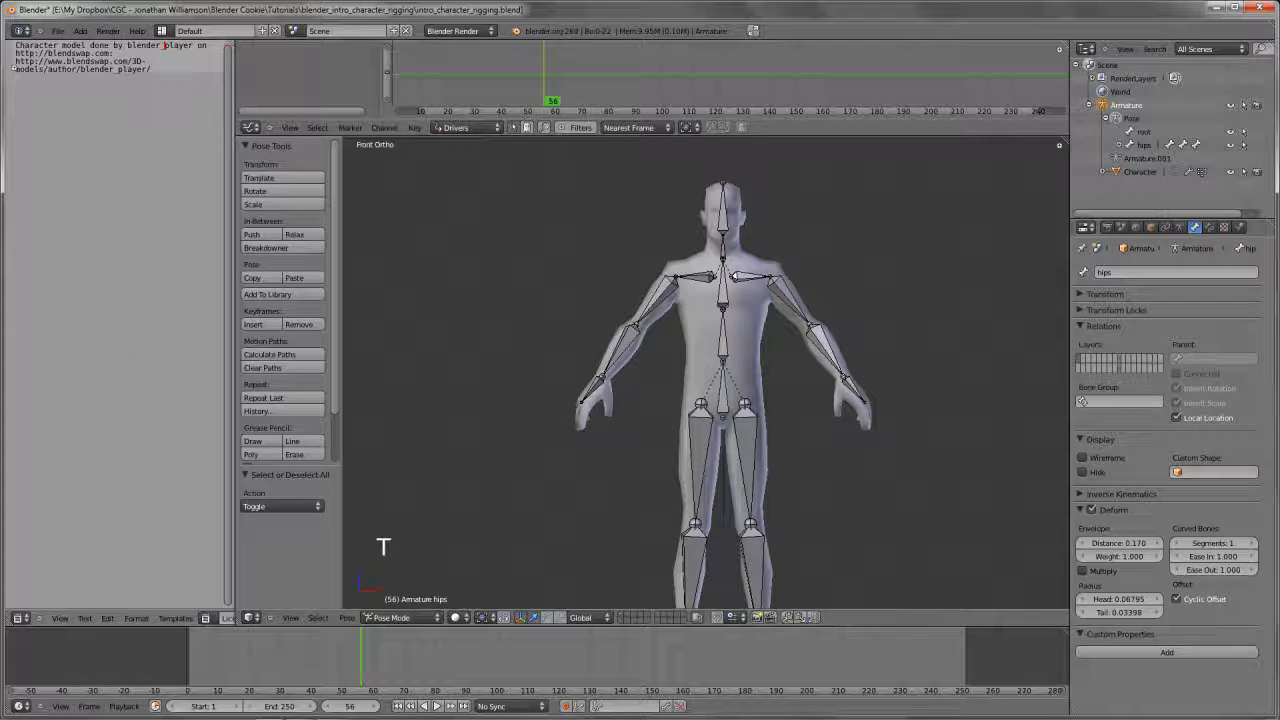
pyautogui.rightClick(817, 348)
pyautogui.press('Tab')
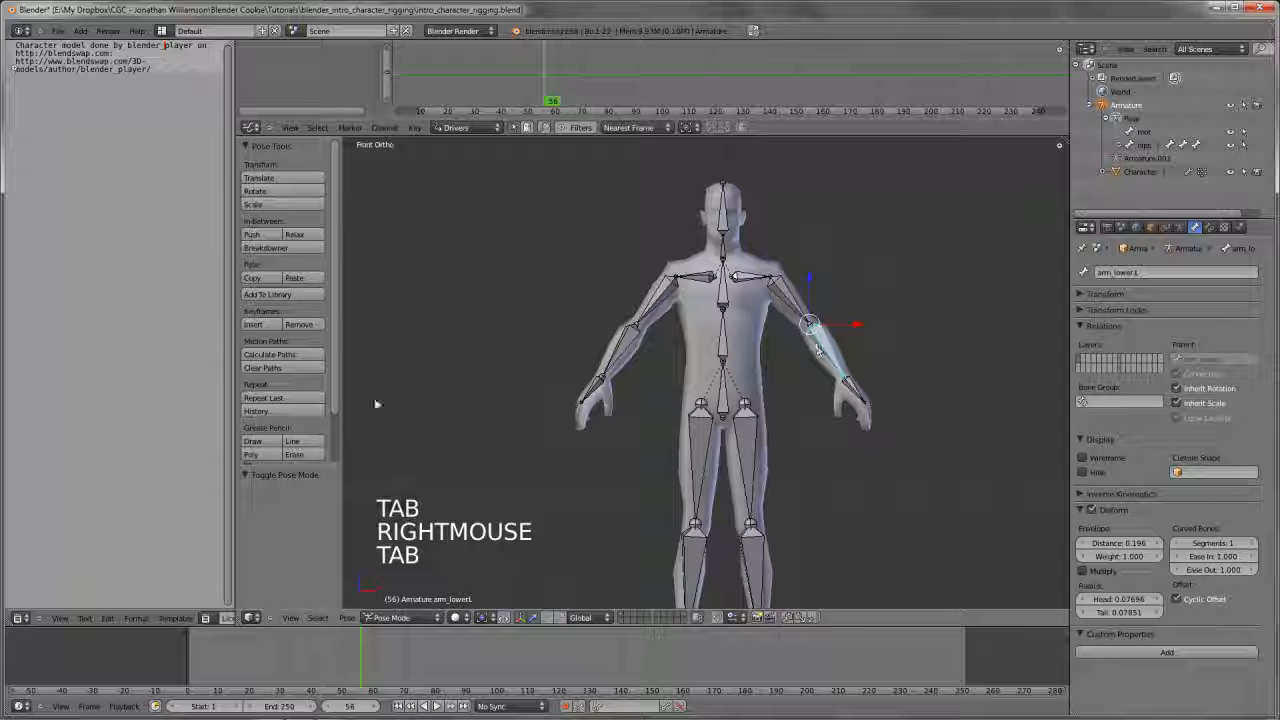
pyautogui.scroll(-16, 268, 452)
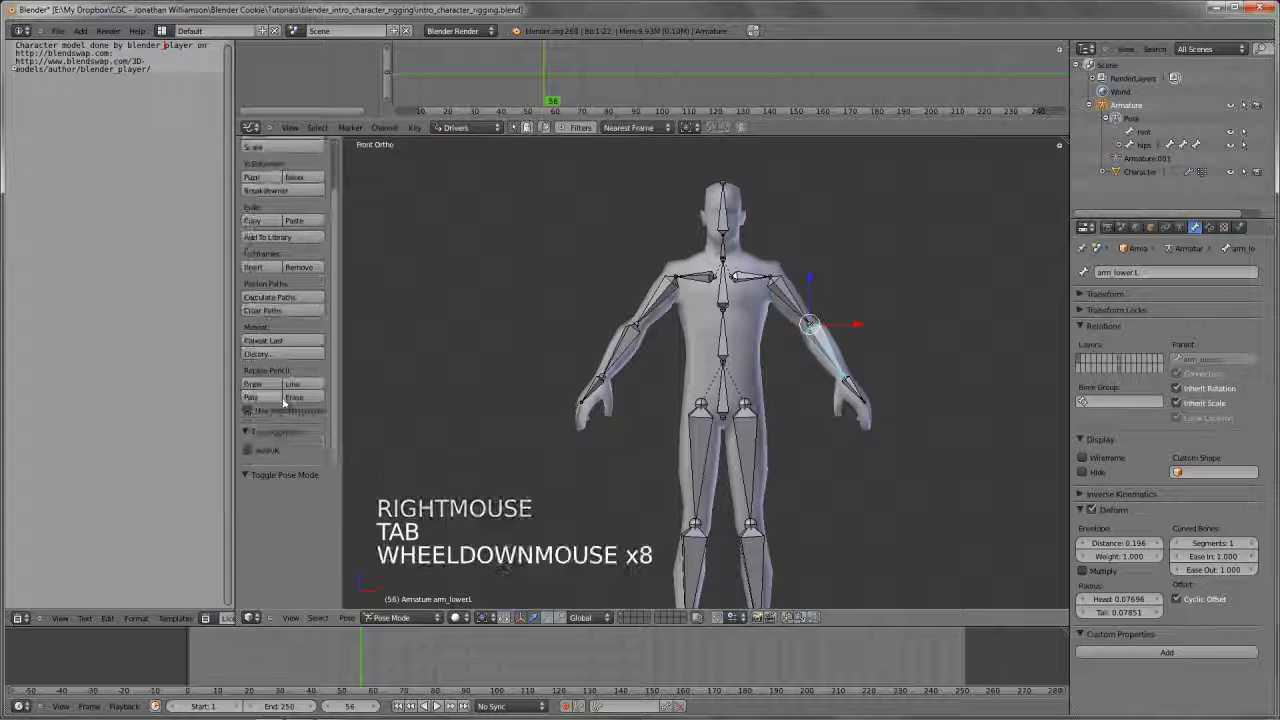
pyautogui.click(266, 451)
# Try moving the left hand bone with Auto IK to see how the arm chain follows, cancelling the move
pyautogui.rightClick(852, 392)
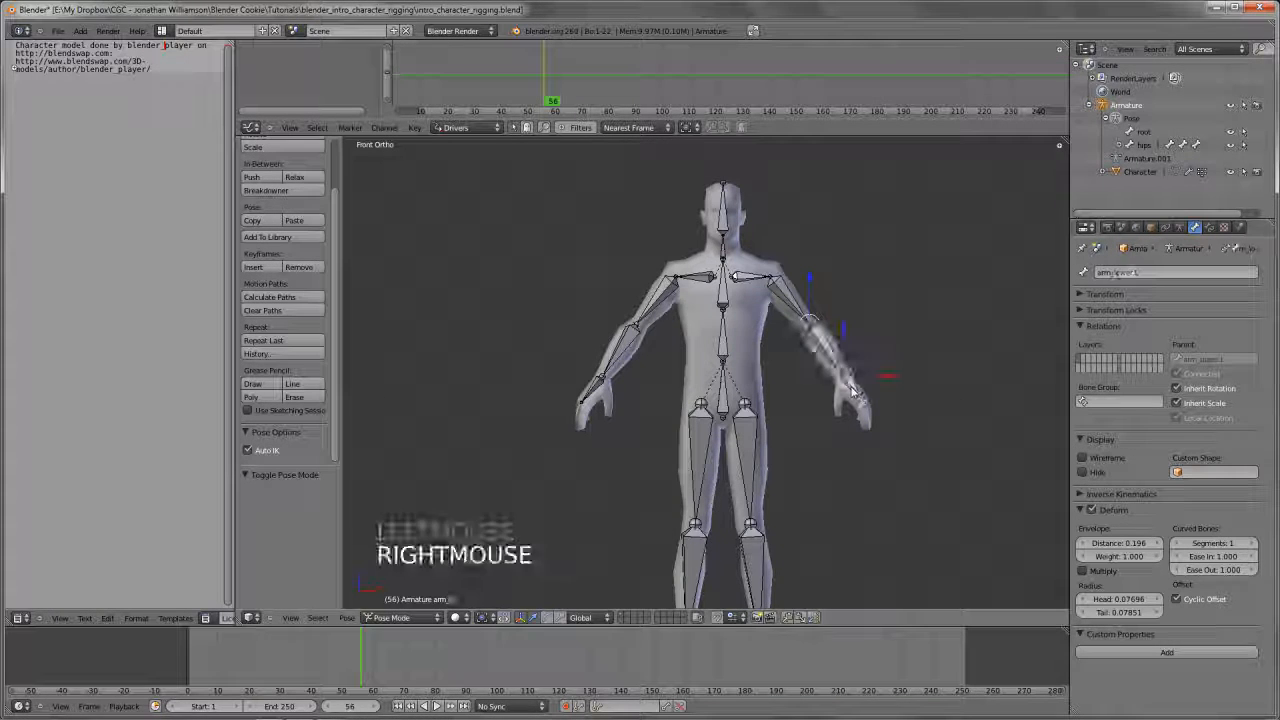
pyautogui.press('g')
pyautogui.press('g')
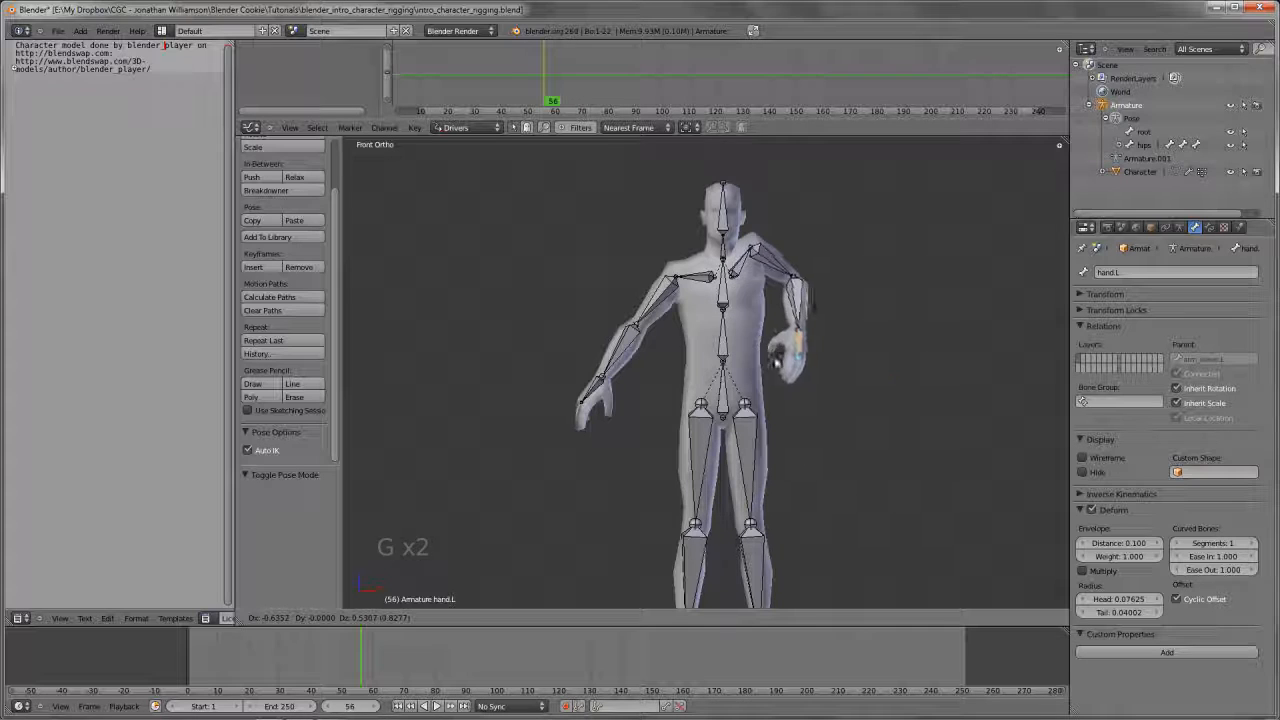
pyautogui.rightClick(778, 363)
# Try moving the hips bone and the neck bone with Auto IK active, cancelling each move
pyautogui.scroll(-4, 318, 428)
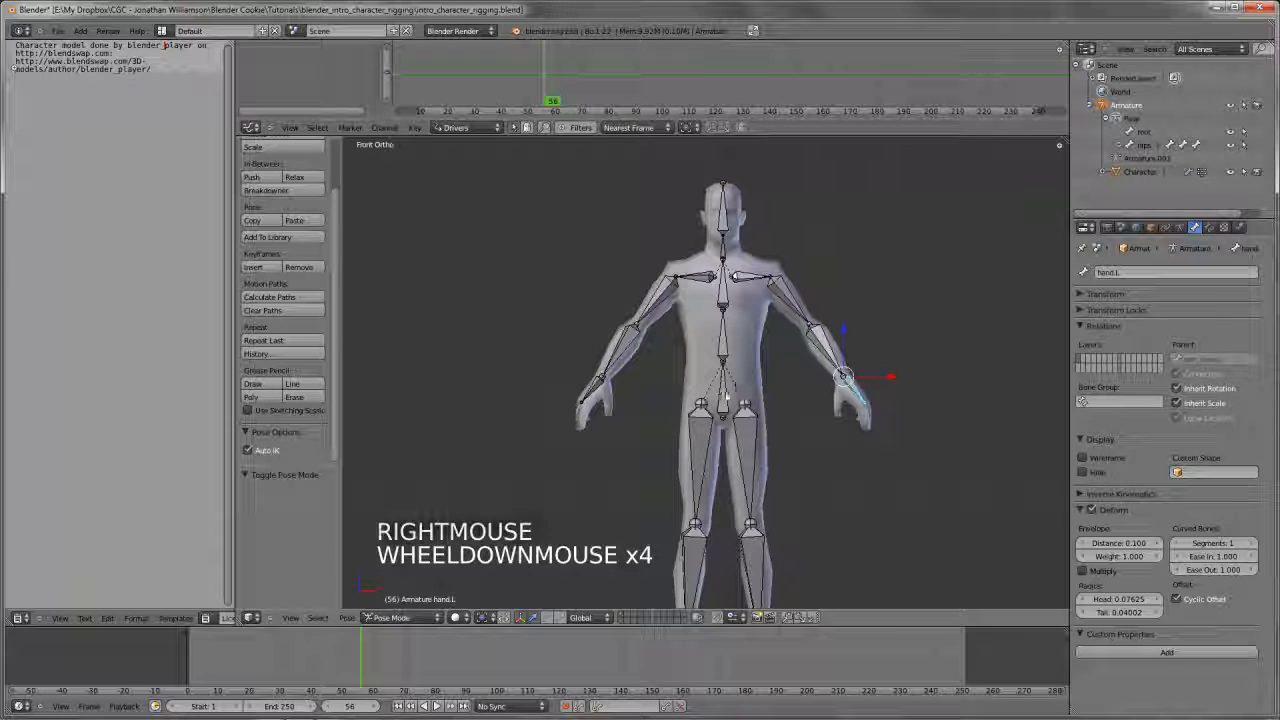
pyautogui.press('g')
pyautogui.press('g')
pyautogui.rightClick(728, 363)
pyautogui.scroll(-4, 730, 308)
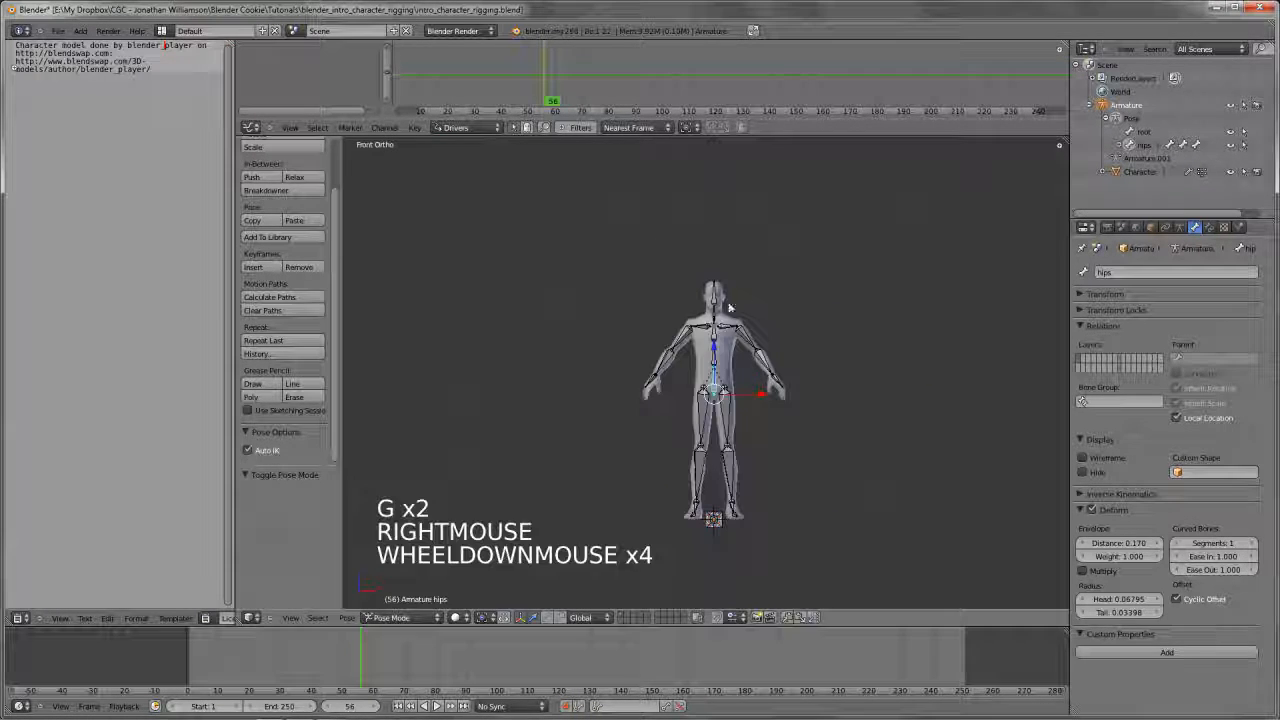
pyautogui.rightClick(733, 285)
pyautogui.press('g')
pyautogui.press('g')
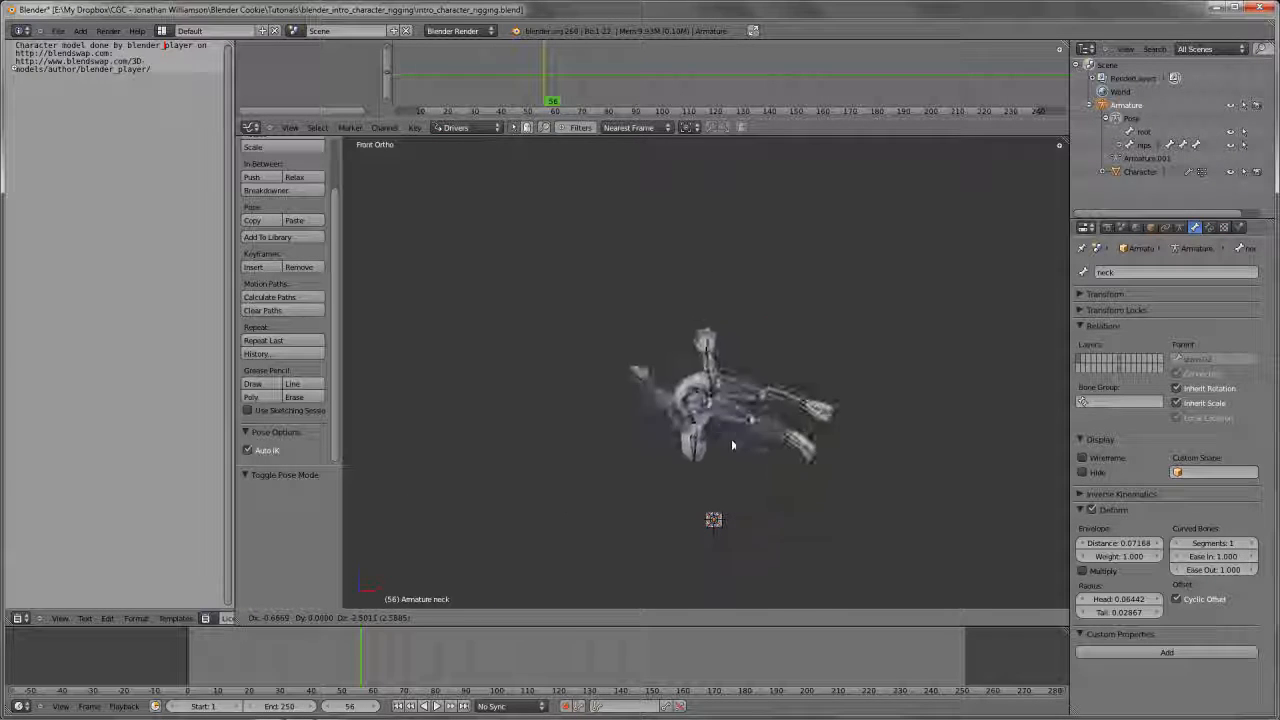
pyautogui.rightClick(735, 470)
# Try moving the left foot bone with Auto IK in front view and again in right side view, cancelling each move
pyautogui.rightClick(735, 508)
pyautogui.press('g')
pyautogui.press('g')
pyautogui.press('g')
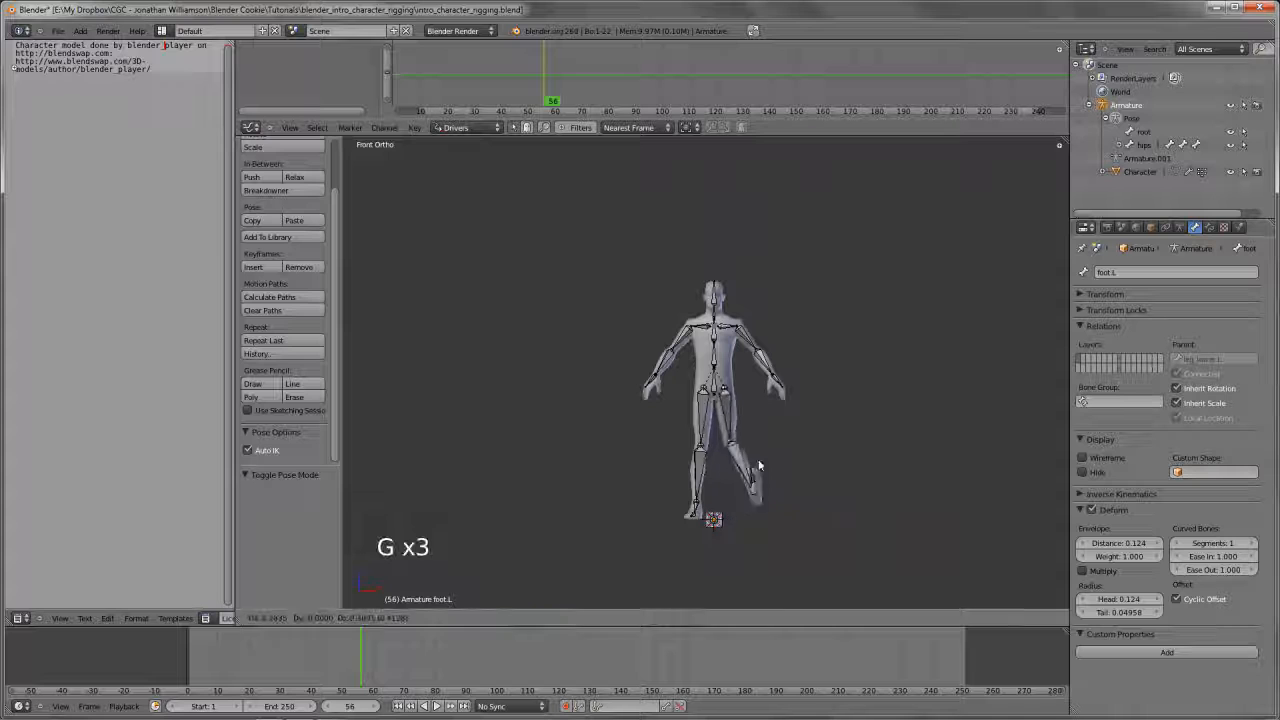
pyautogui.rightClick(770, 508)
pyautogui.press('KP_3')
pyautogui.press('g')
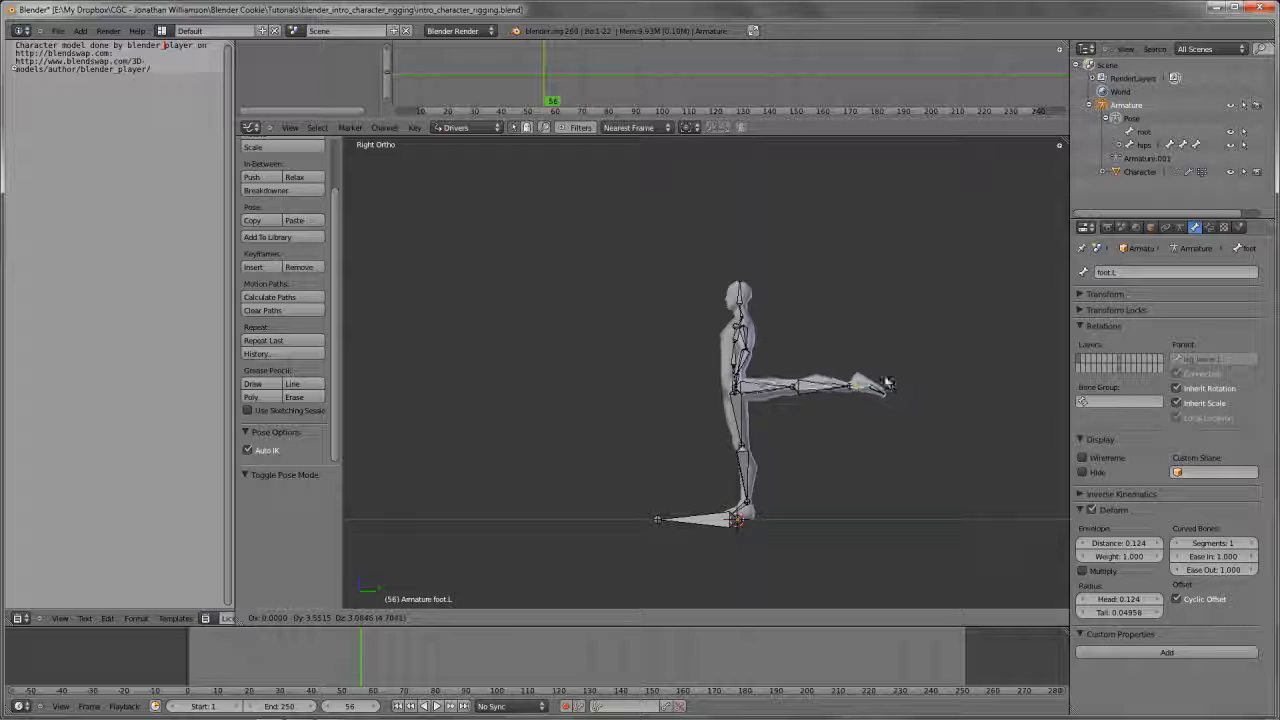
pyautogui.rightClick(735, 468)
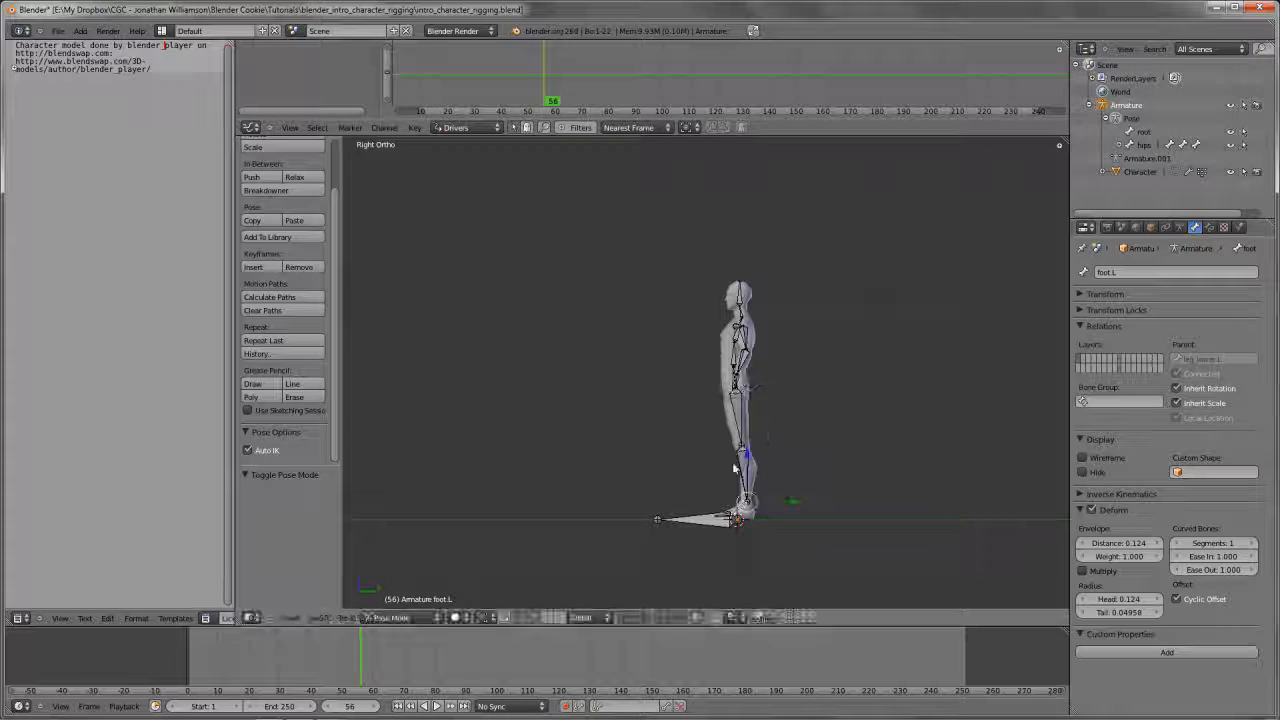
# Disable Auto IK for the armature and return to front view
pyautogui.scroll(4, 735, 468)
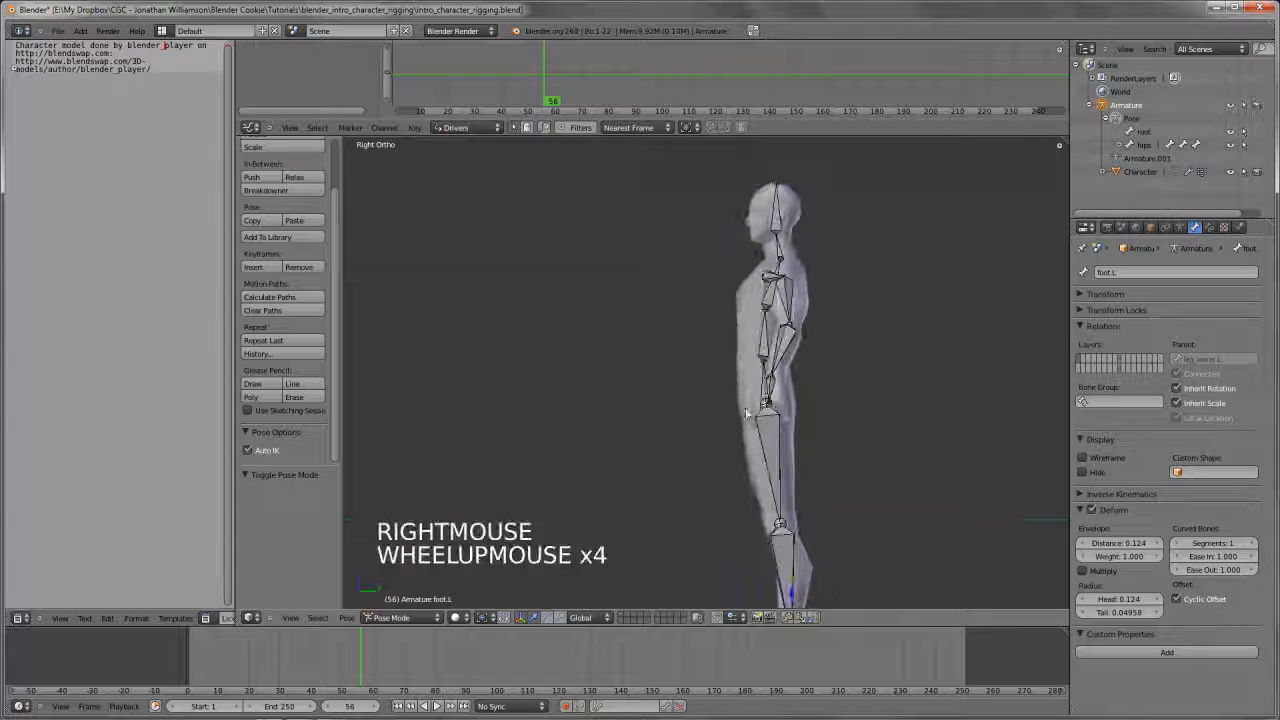
pyautogui.click(271, 451)
pyautogui.press('KP_1')
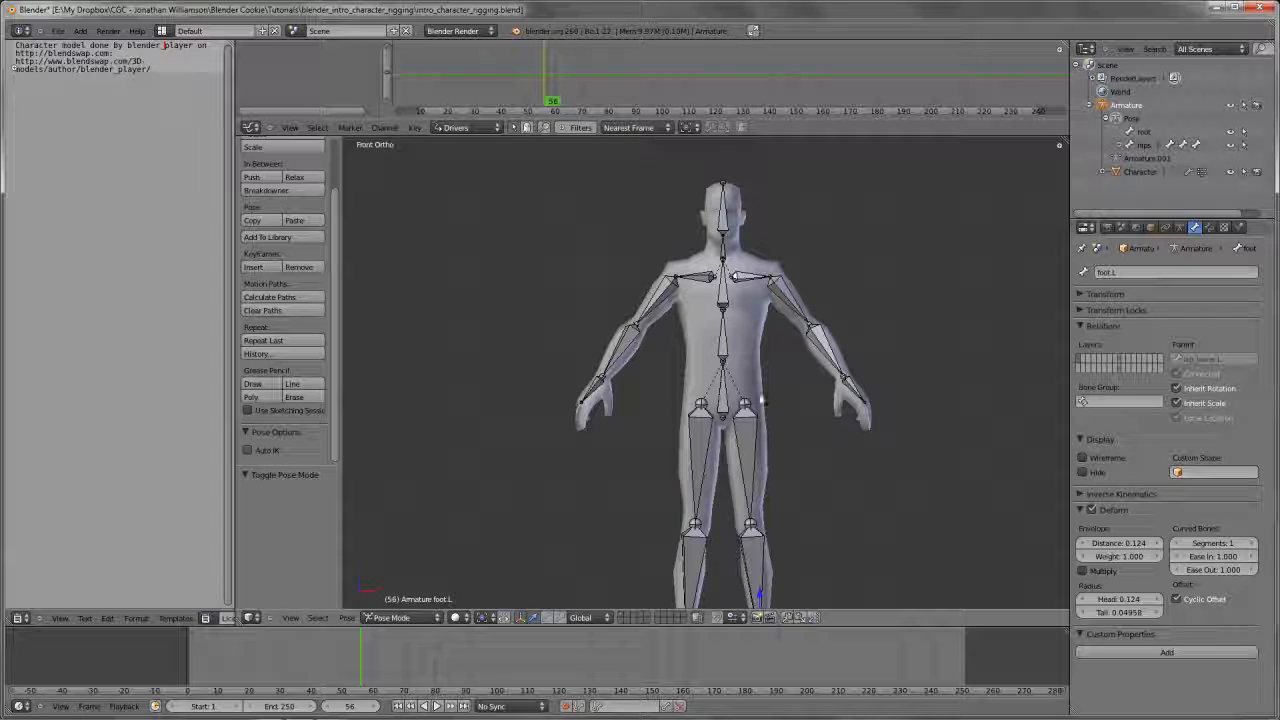
# Try moving the left hand bone without Auto IK and cancel the move
pyautogui.press('g')
pyautogui.press('g')
pyautogui.rightClick(434, 394)
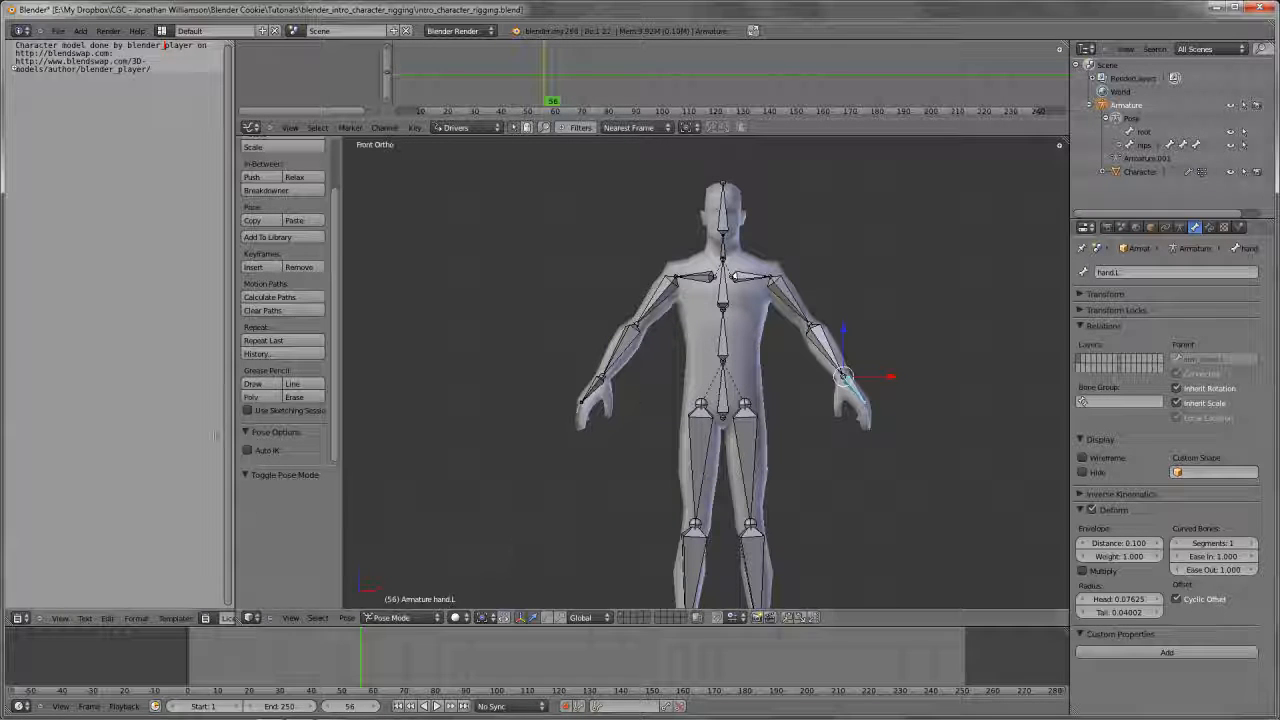
# Collapse the Pose Options and deselect all bones, with the character's left arm in an angled view
pyautogui.click(282, 432)
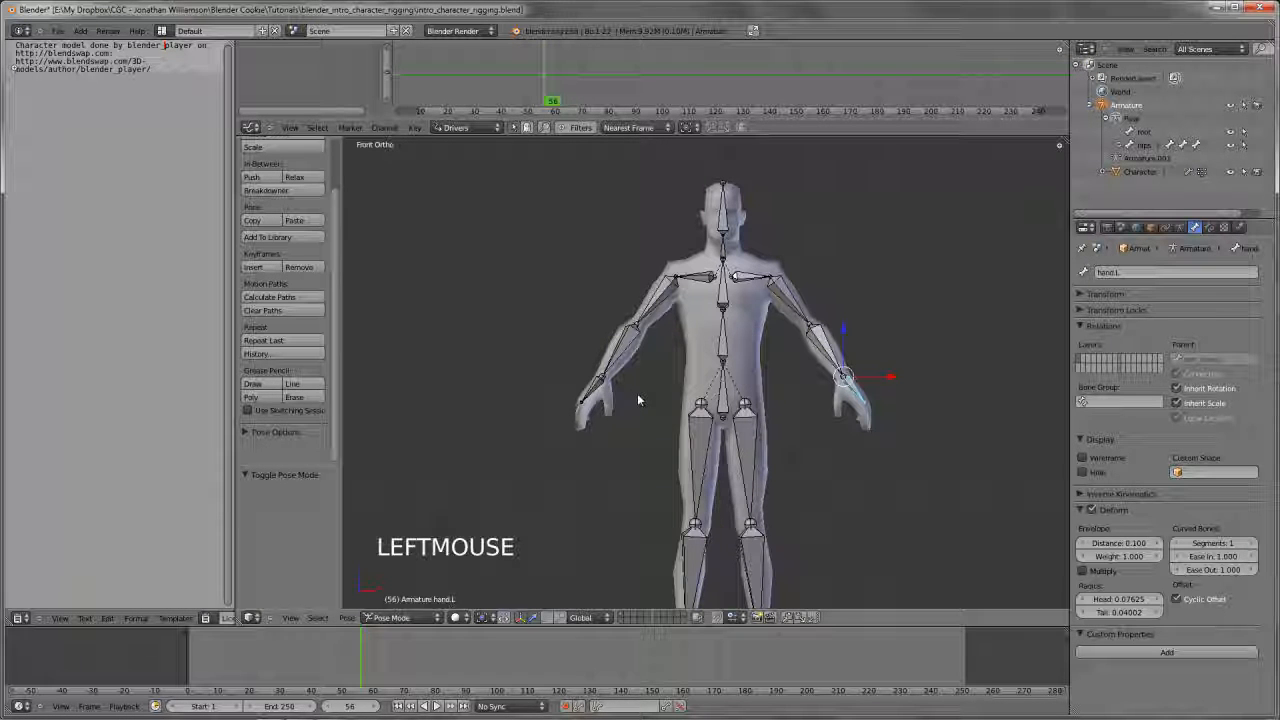
pyautogui.keyDown('shift'); pyautogui.moveTo(704, 390); pyautogui.dragTo(632, 380, button='middle'); pyautogui.keyUp('shift')
pyautogui.scroll(3, 704, 186)
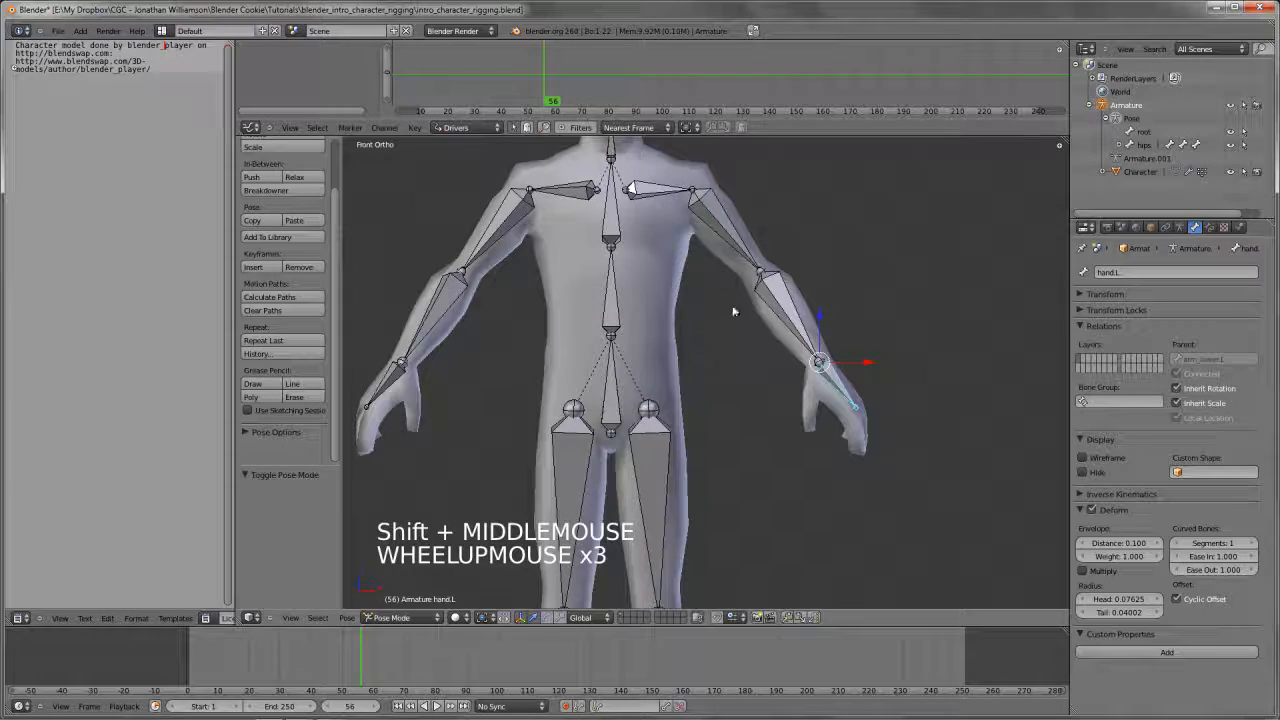
pyautogui.moveTo(737, 309); pyautogui.dragTo(810, 388, button='middle')
pyautogui.press('a')
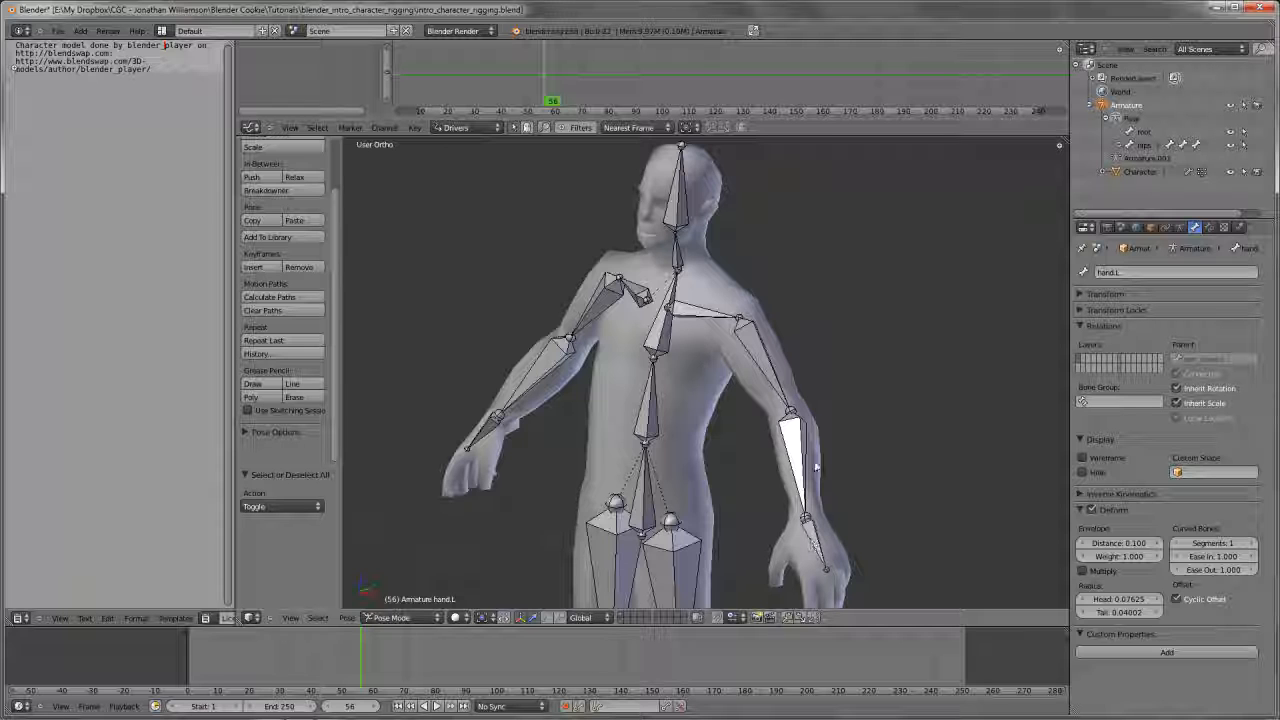
pyautogui.moveTo(794, 357); pyautogui.dragTo(766, 334, button='middle')
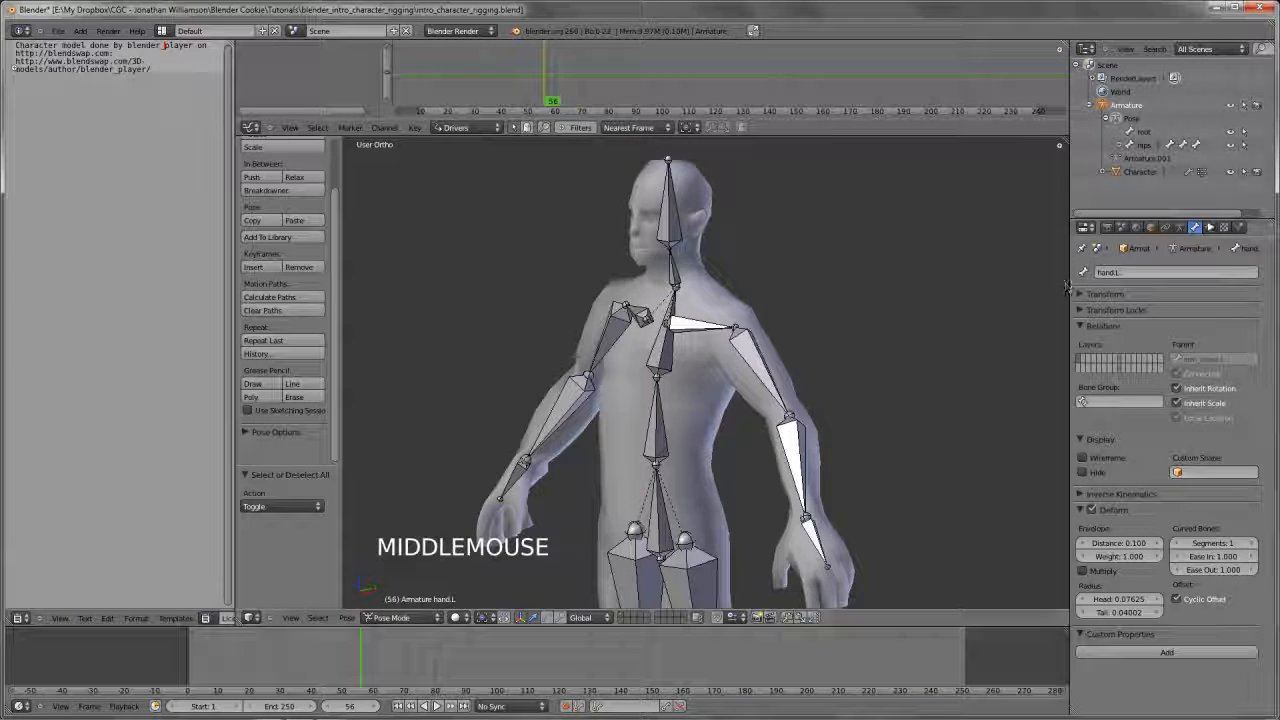
# Add an Inverse Kinematics bone constraint to the left lower arm bone
pyautogui.click(1209, 227)
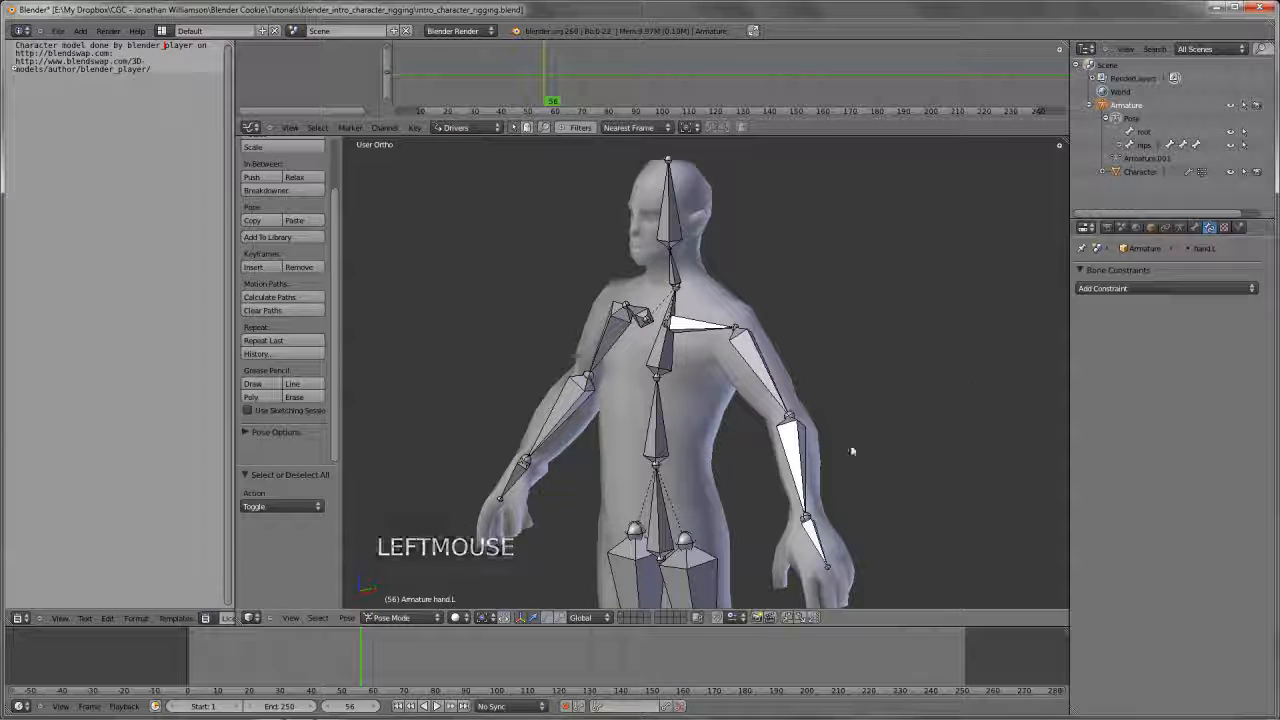
pyautogui.rightClick(797, 479)
pyautogui.keyDown('shift'); pyautogui.moveTo(775, 484); pyautogui.dragTo(754, 392, button='middle'); pyautogui.keyUp('shift')
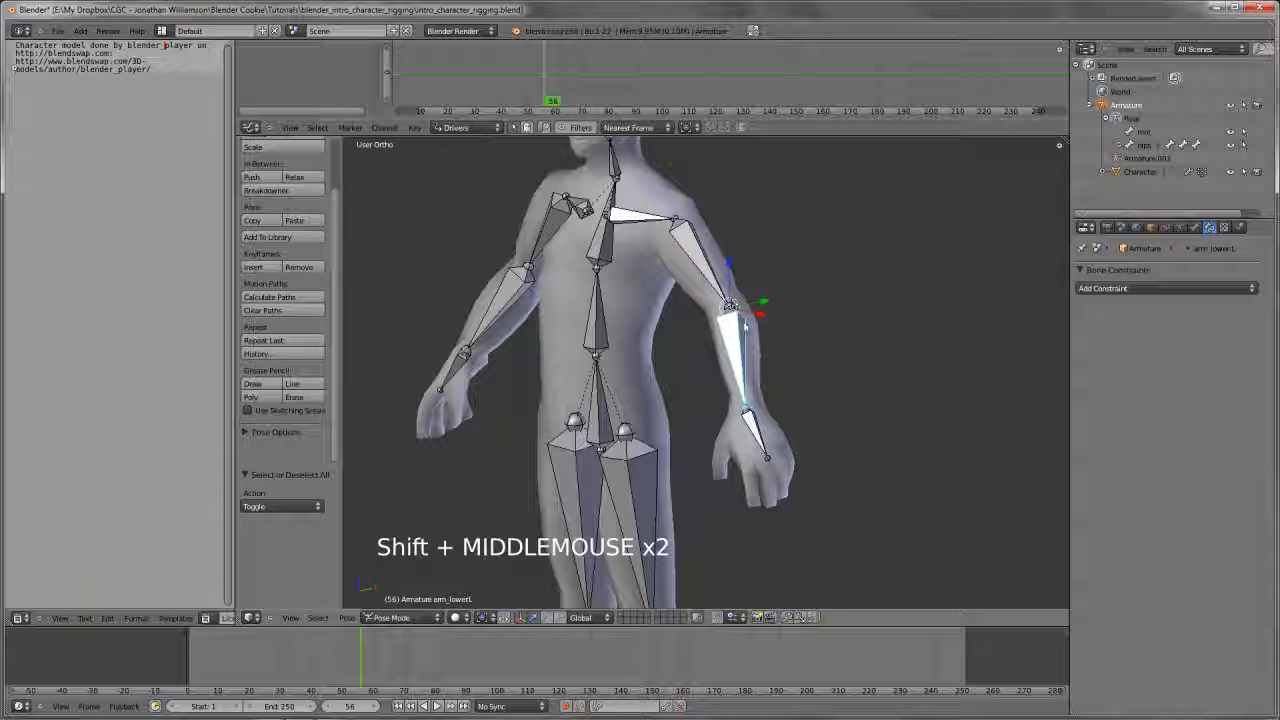
pyautogui.click(1108, 288)
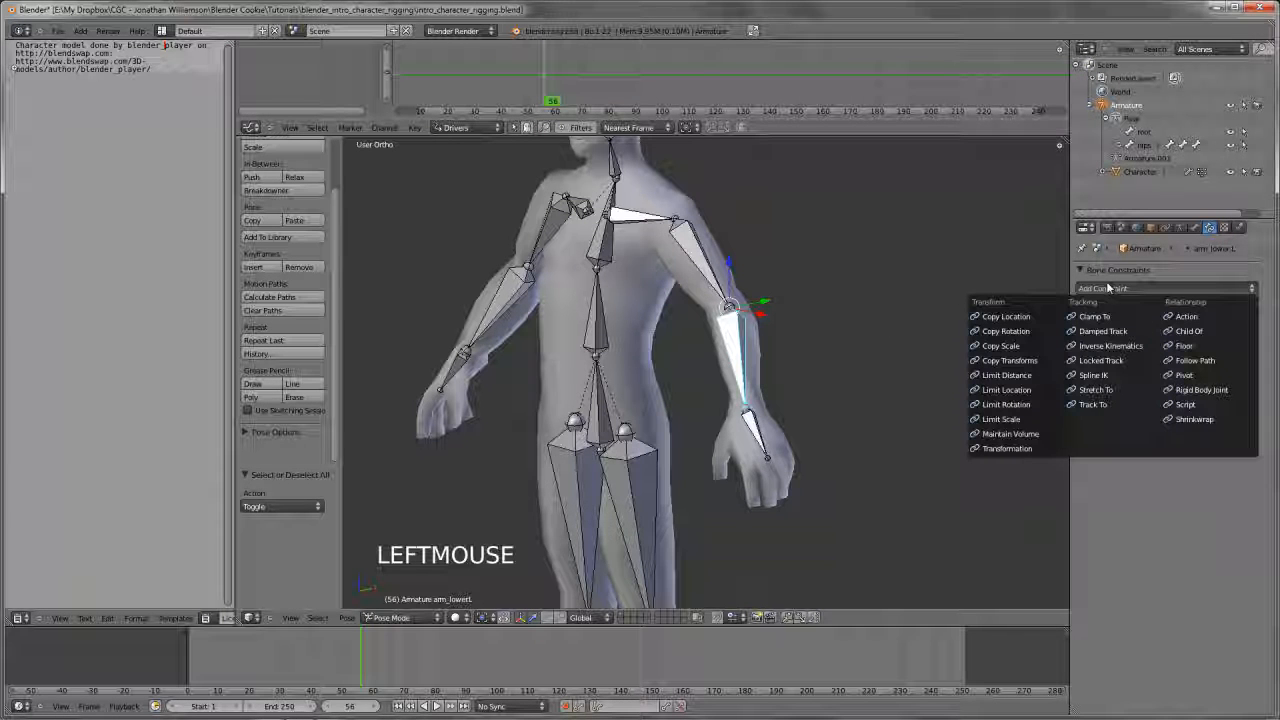
pyautogui.click(1116, 346)
# Set the IK constraint's target to Armature and its target bone to hand.L
pyautogui.scroll(-3, 750, 380)
pyautogui.moveTo(750, 380); pyautogui.dragTo(798, 388, button='middle')
pyautogui.scroll(3, 767, 375)
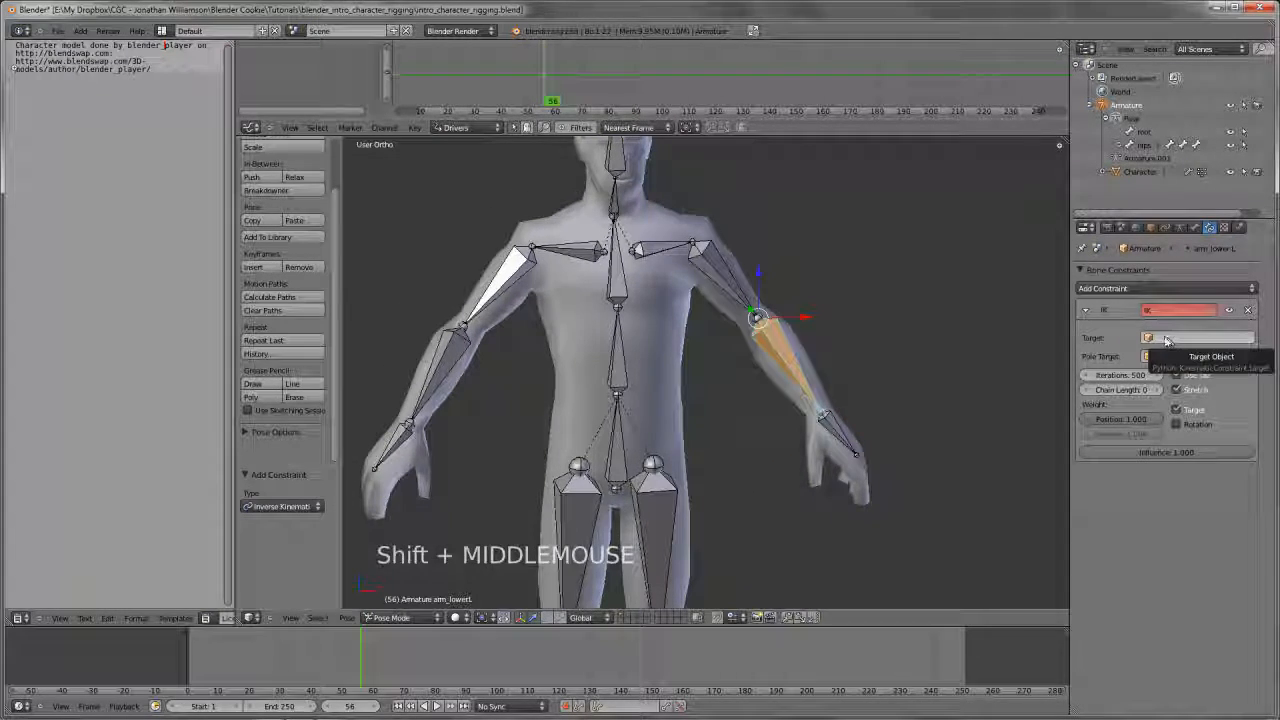
pyautogui.click(1160, 339)
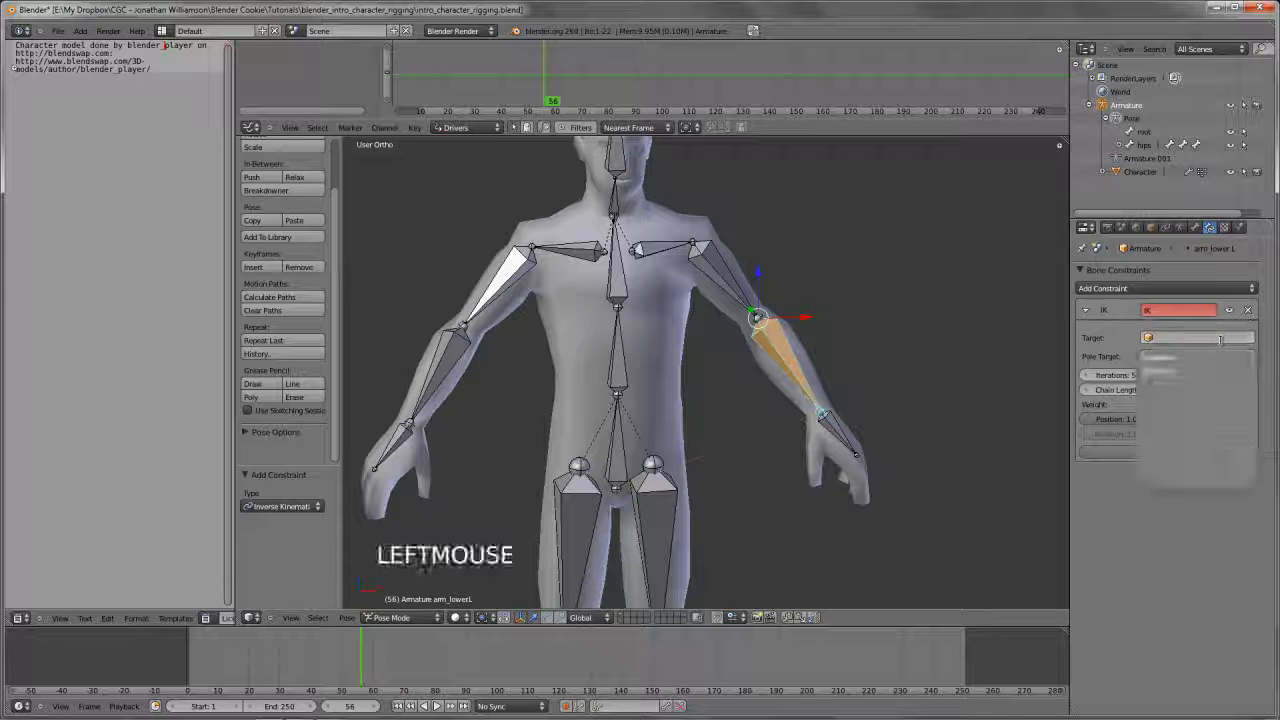
pyautogui.click(1192, 360)
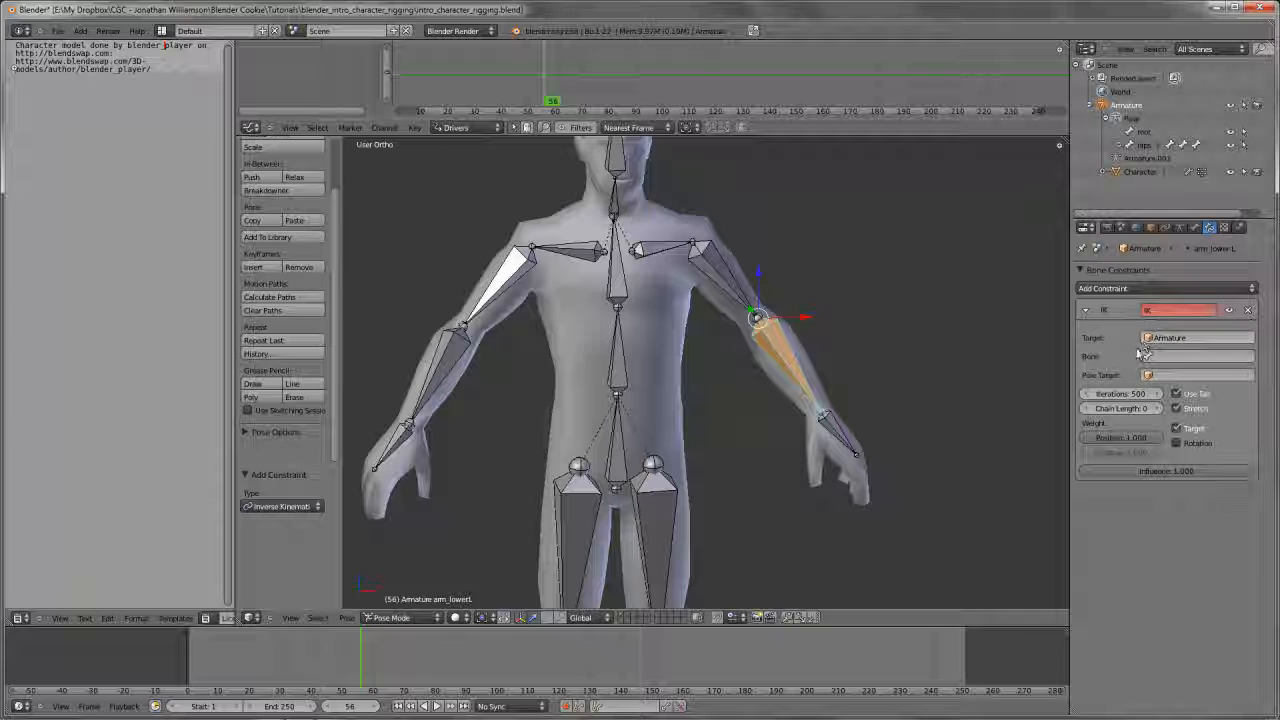
pyautogui.doubleClick(1165, 353)
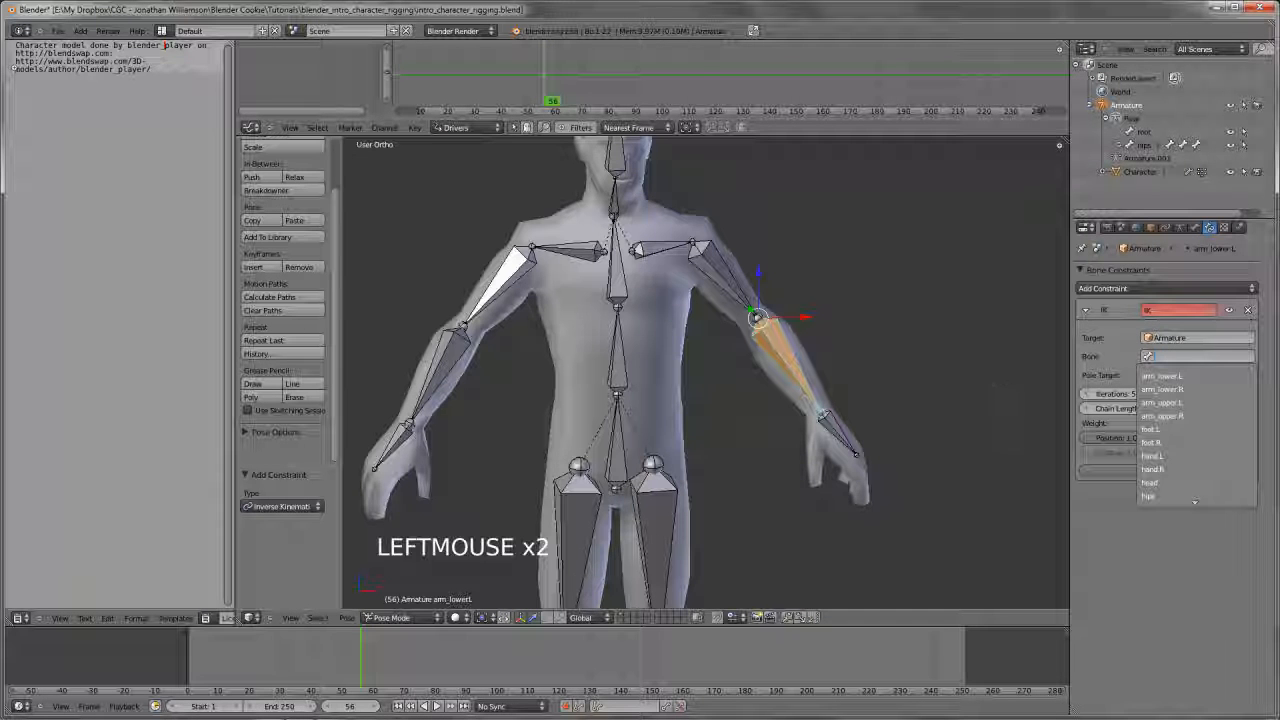
pyautogui.moveTo(900, 425); pyautogui.dragTo(829, 423, button='middle')
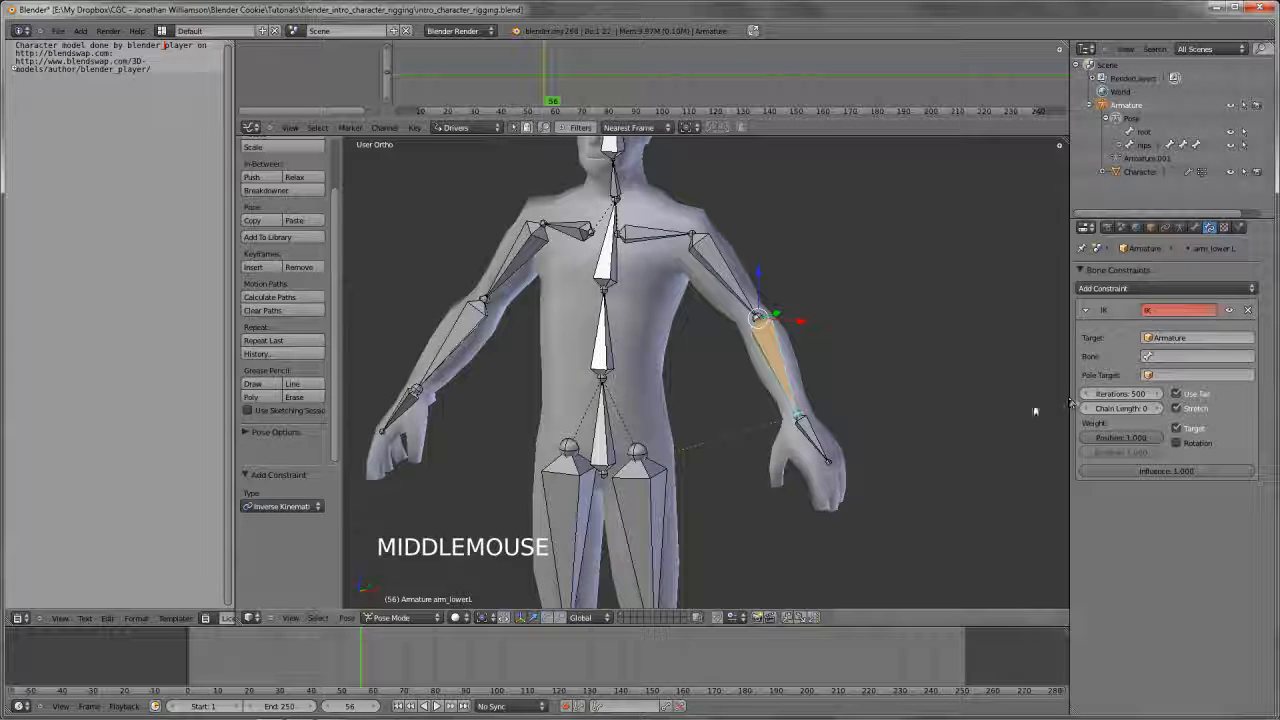
pyautogui.click(1180, 356)
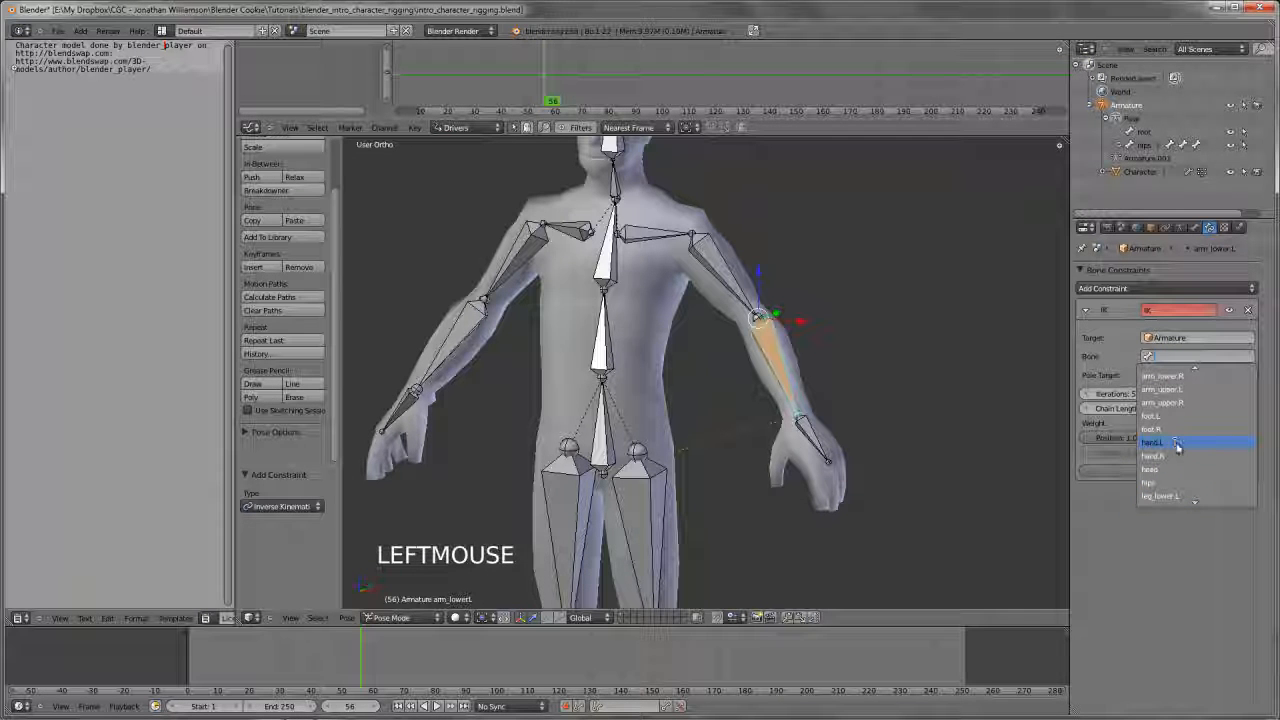
pyautogui.click(1178, 447)
# Try repeatedly to move the left hand bone to test the IK constraint, cancelling each attempt
pyautogui.rightClick(810, 432)
pyautogui.press('g')
pyautogui.press('g')
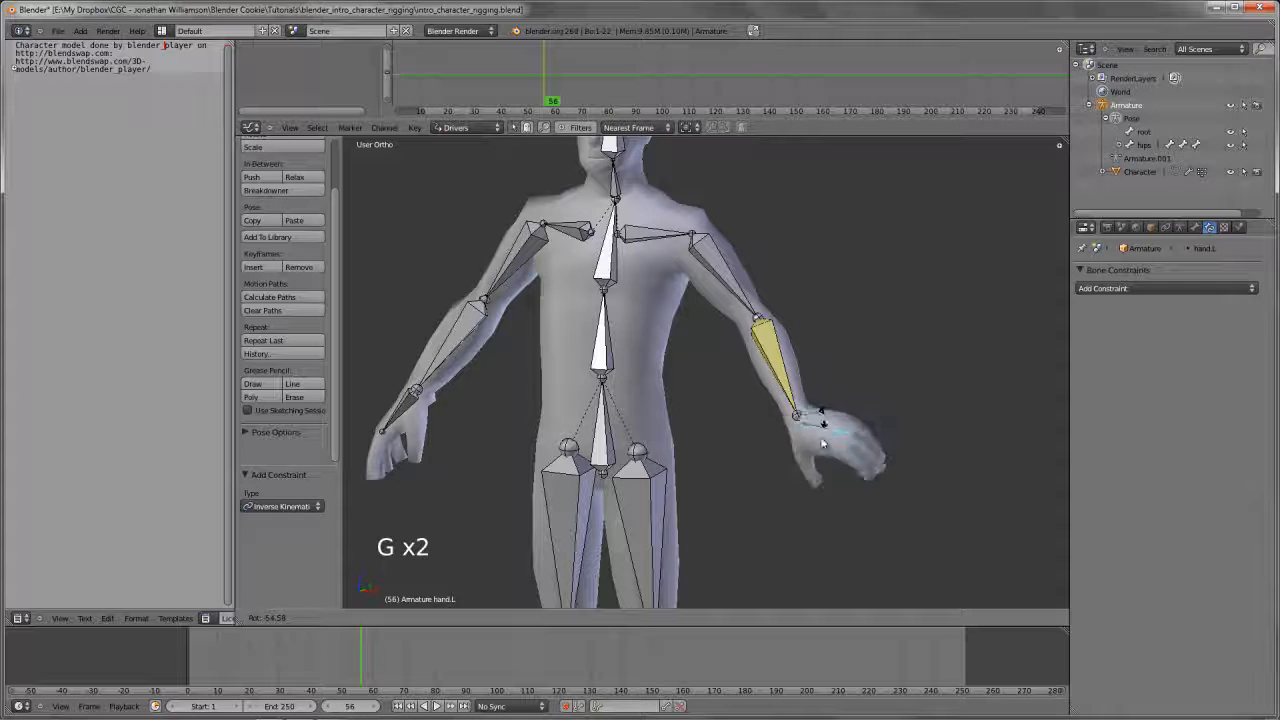
pyautogui.rightClick(823, 430)
pyautogui.press('g')
pyautogui.press('g')
pyautogui.press('g')
pyautogui.rightClick(820, 434)
pyautogui.rightClick(843, 432)
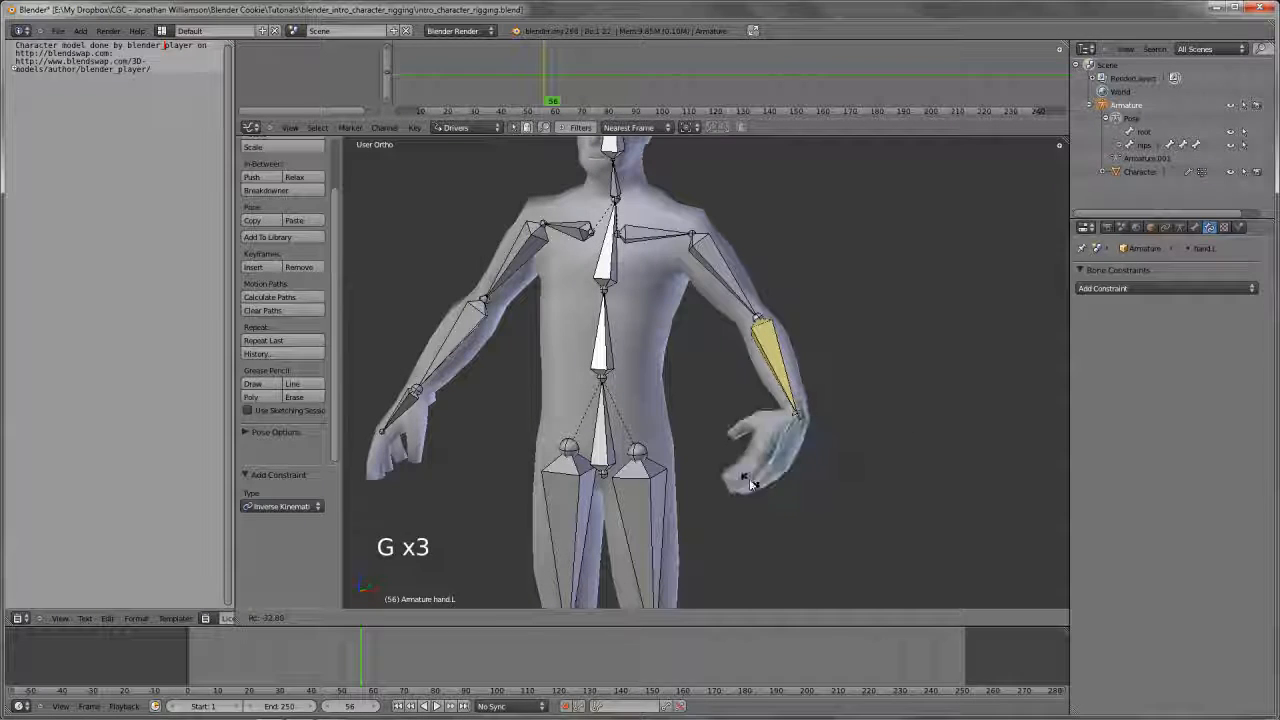
pyautogui.rightClick(772, 388)
# Try moving the left lower arm bone with its IK constraint, cancel the move, and reselect only that bone
pyautogui.rightClick(772, 388)
pyautogui.press('g')
pyautogui.press('g')
pyautogui.press('g')
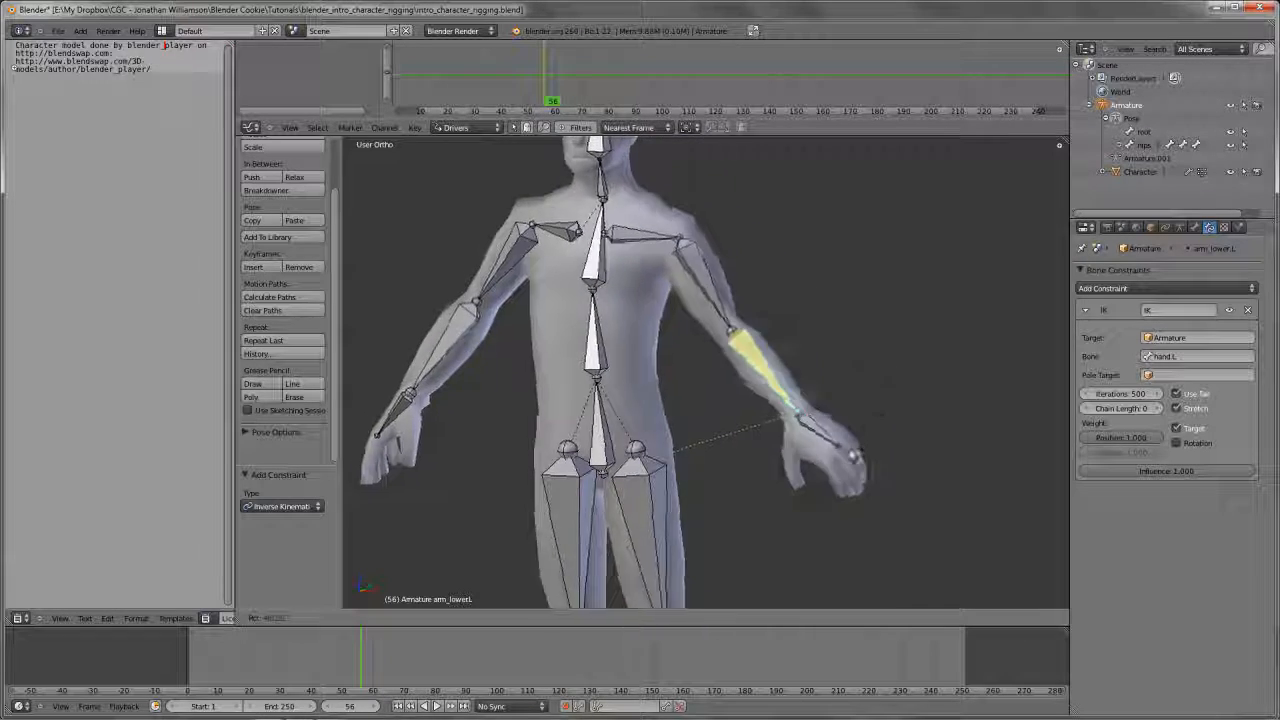
pyautogui.rightClick(735, 430)
pyautogui.press('a')
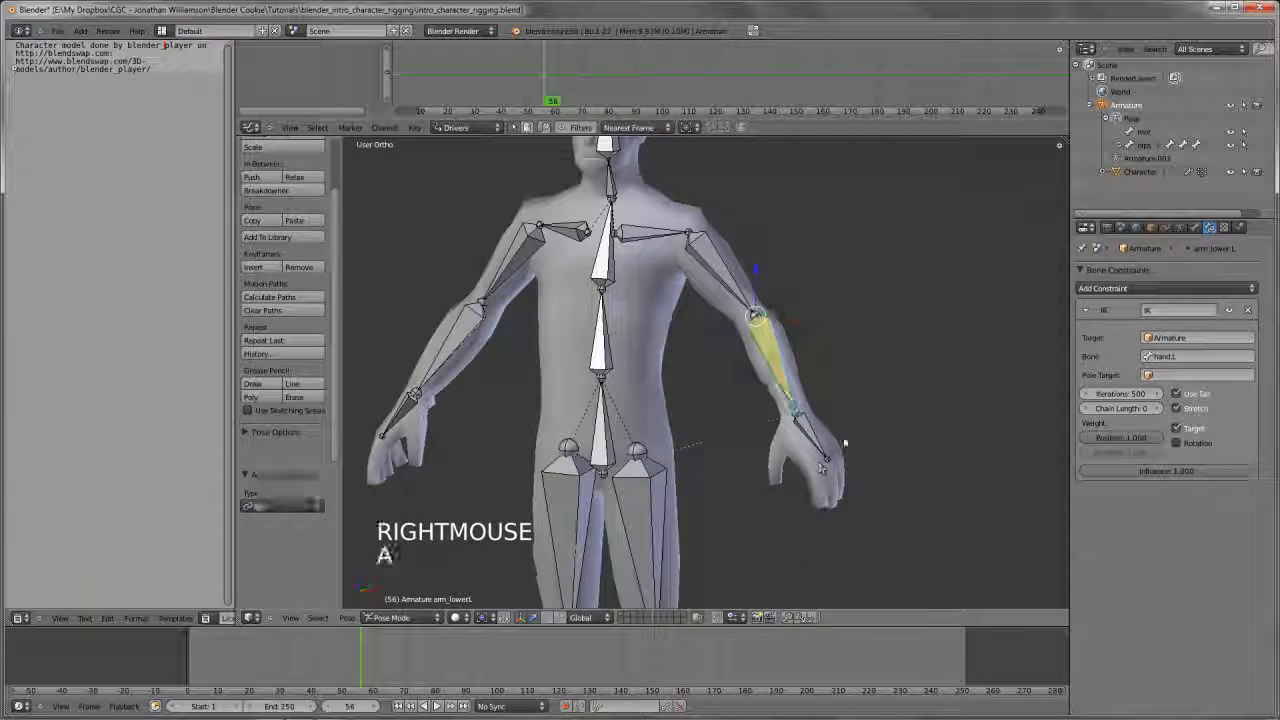
pyautogui.rightClick(782, 365)
pyautogui.rightClick(778, 348)
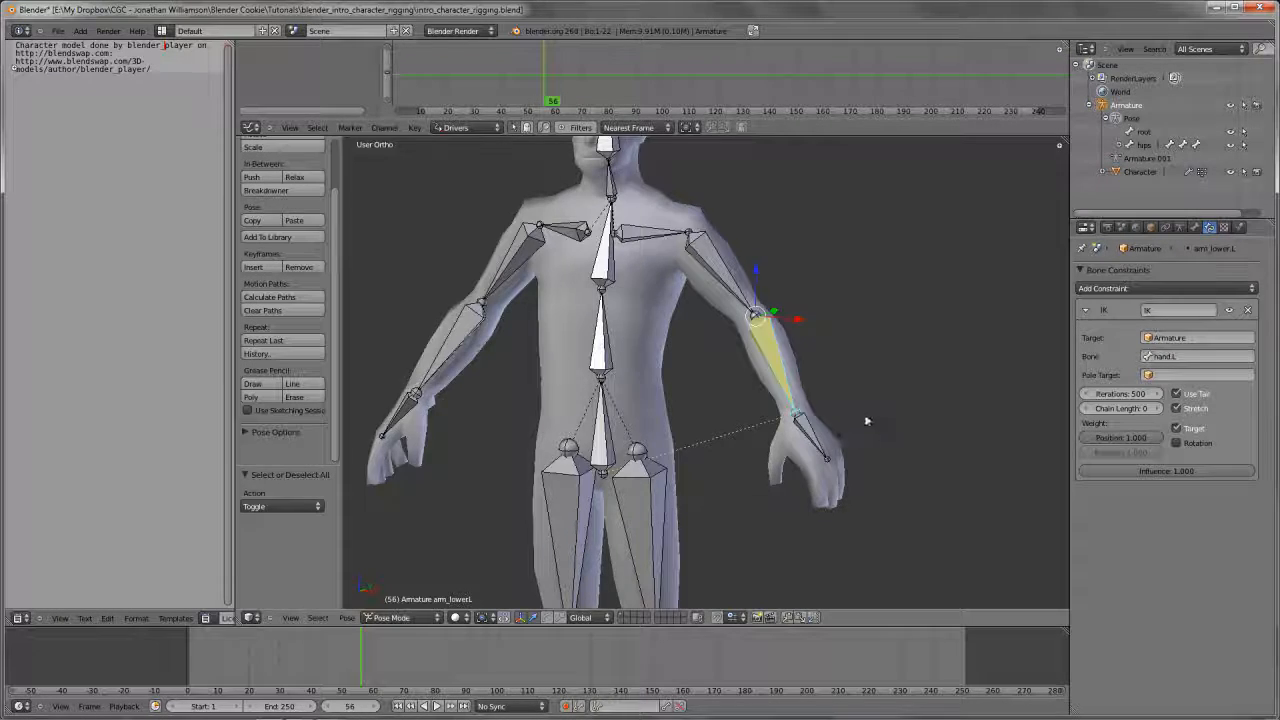
# Switch the armature to Edit Mode, deselect all bones, and enable X-Axis Mirror
pyautogui.moveTo(822, 409); pyautogui.dragTo(805, 446, button='middle')
pyautogui.press('Tab')
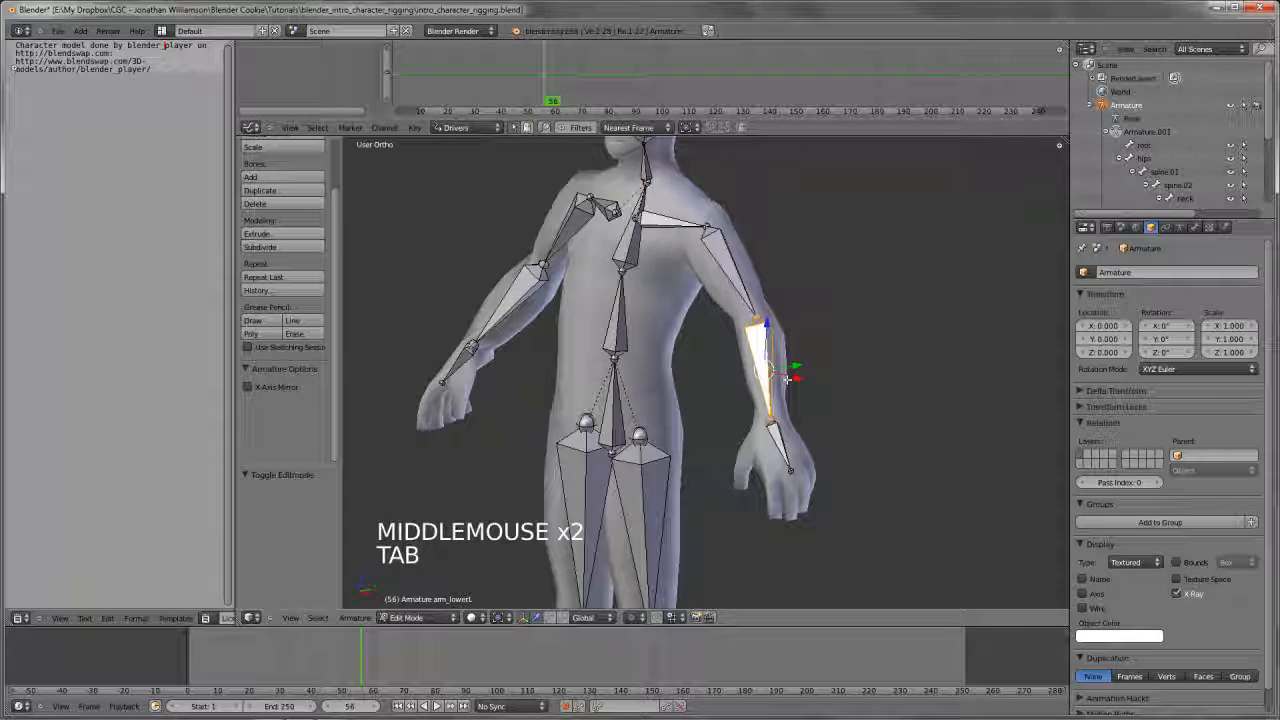
pyautogui.press('a')
pyautogui.press('a')
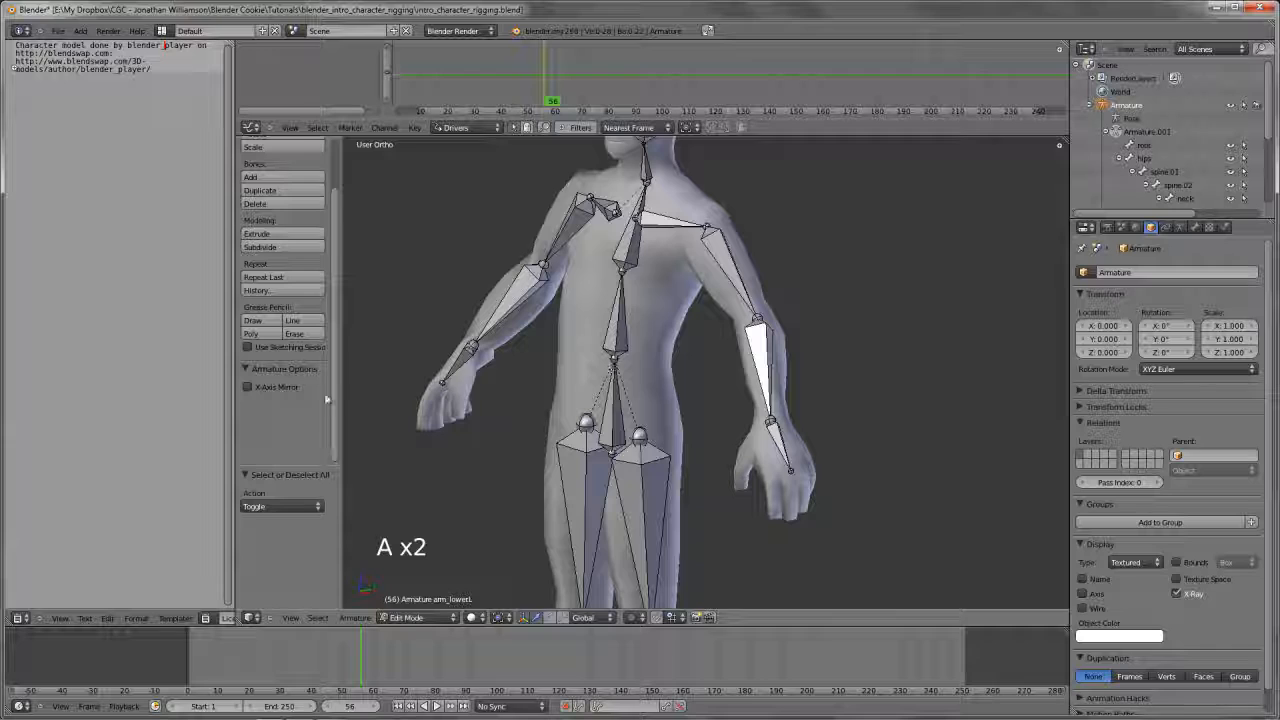
pyautogui.moveTo(500, 383); pyautogui.dragTo(820, 394, button='middle')
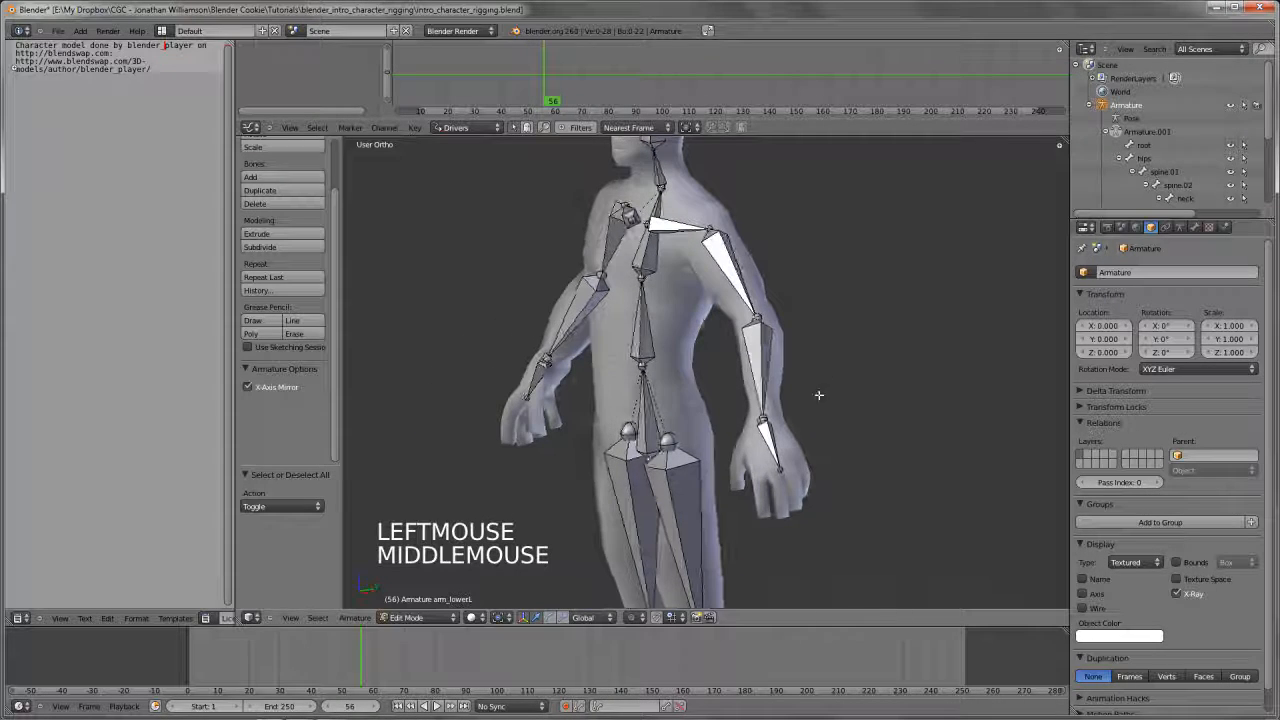
# Extrude a mirrored bone about 0.455 units along the Y axis from the left wrist joint and select the whole new bone
pyautogui.rightClick(764, 420)
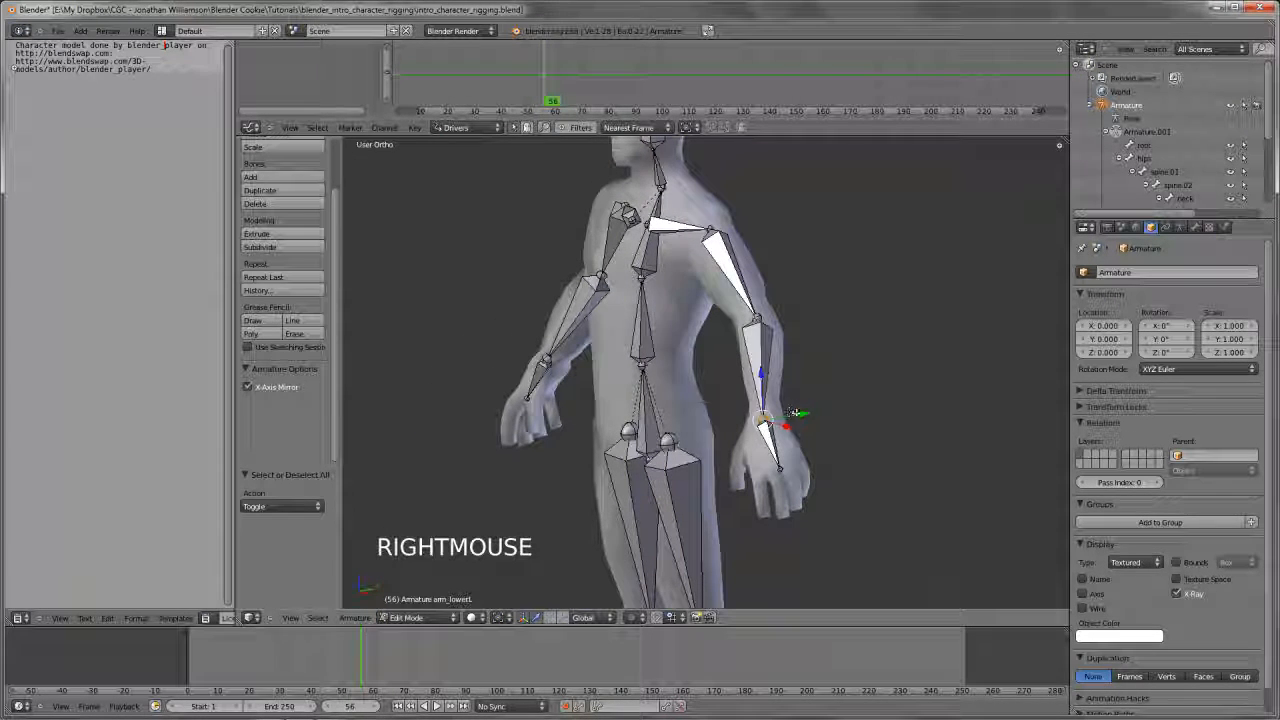
pyautogui.press('e')
pyautogui.press('e')
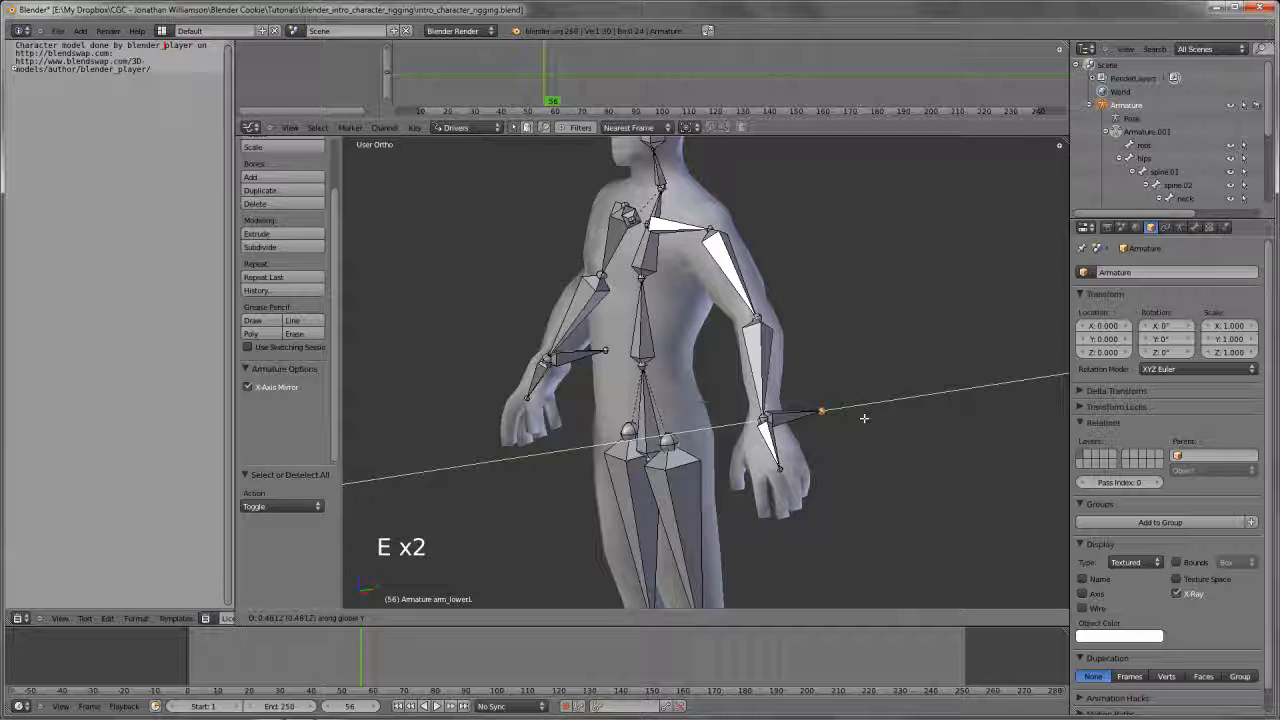
pyautogui.click(821, 411)
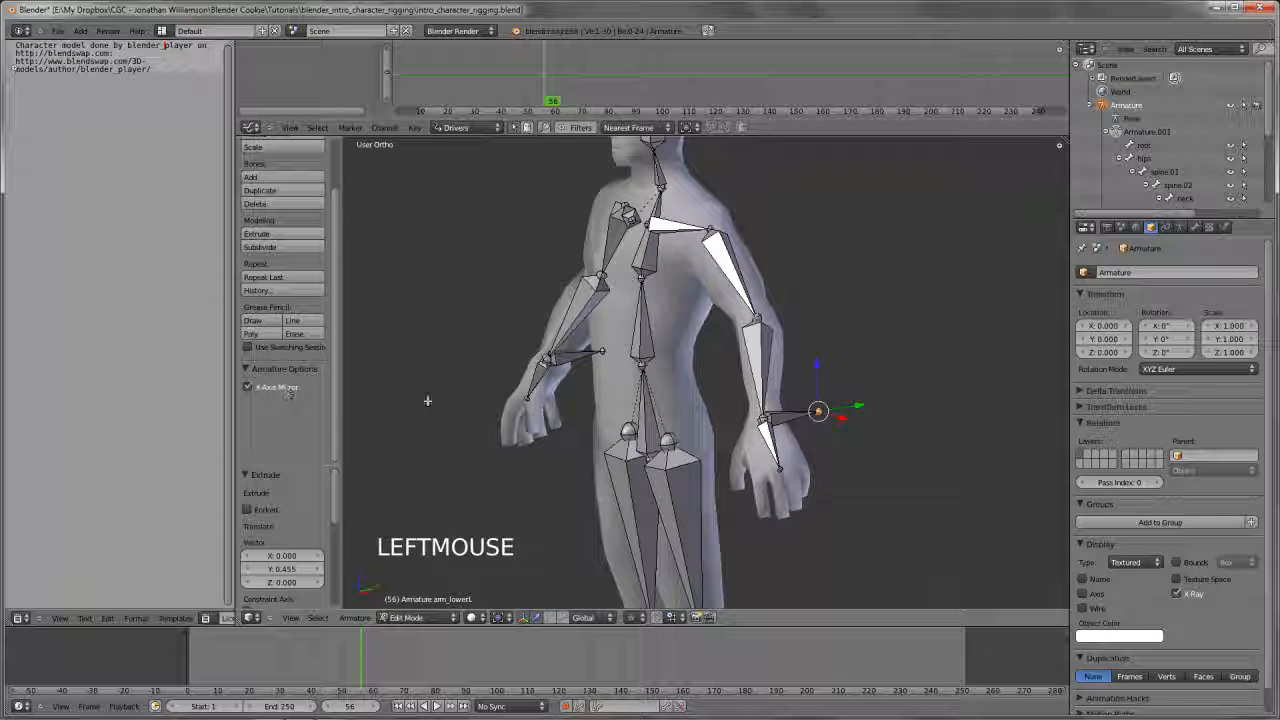
pyautogui.rightClick(575, 353)
pyautogui.rightClick(790, 413)
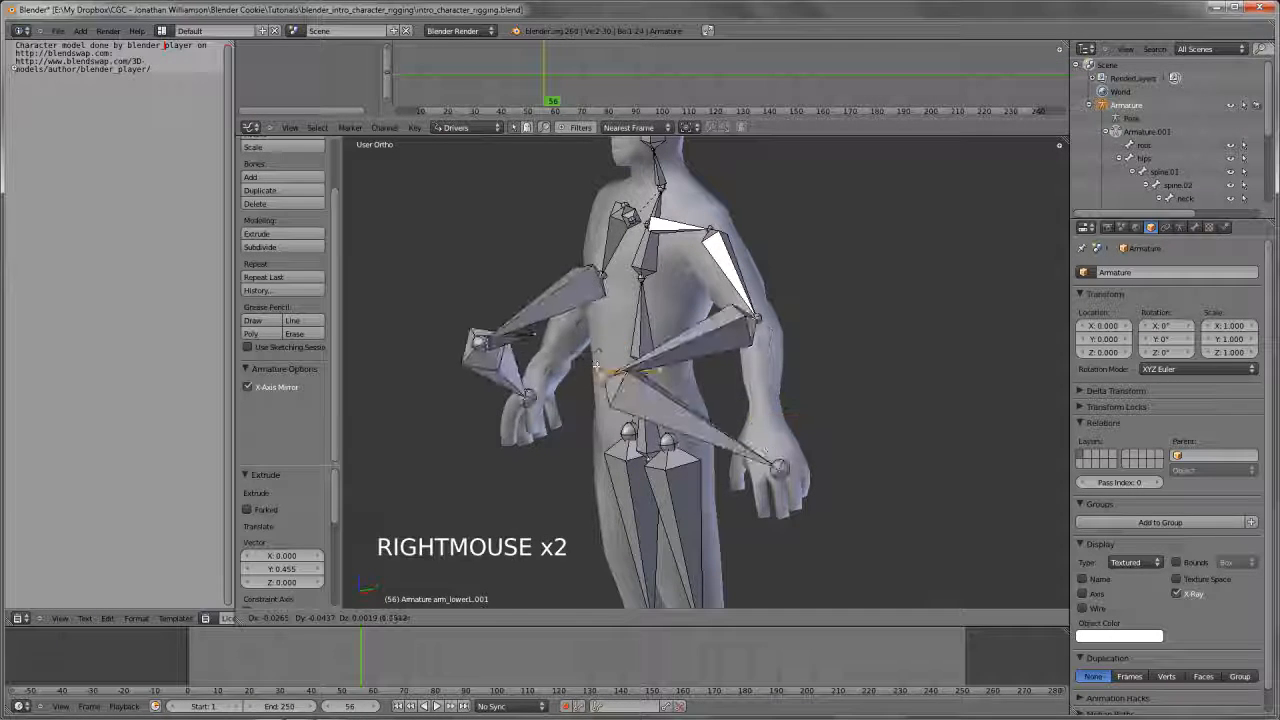
pyautogui.press('a')
pyautogui.rightClick(803, 414)
pyautogui.moveTo(803, 414); pyautogui.dragTo(742, 433, button='middle')
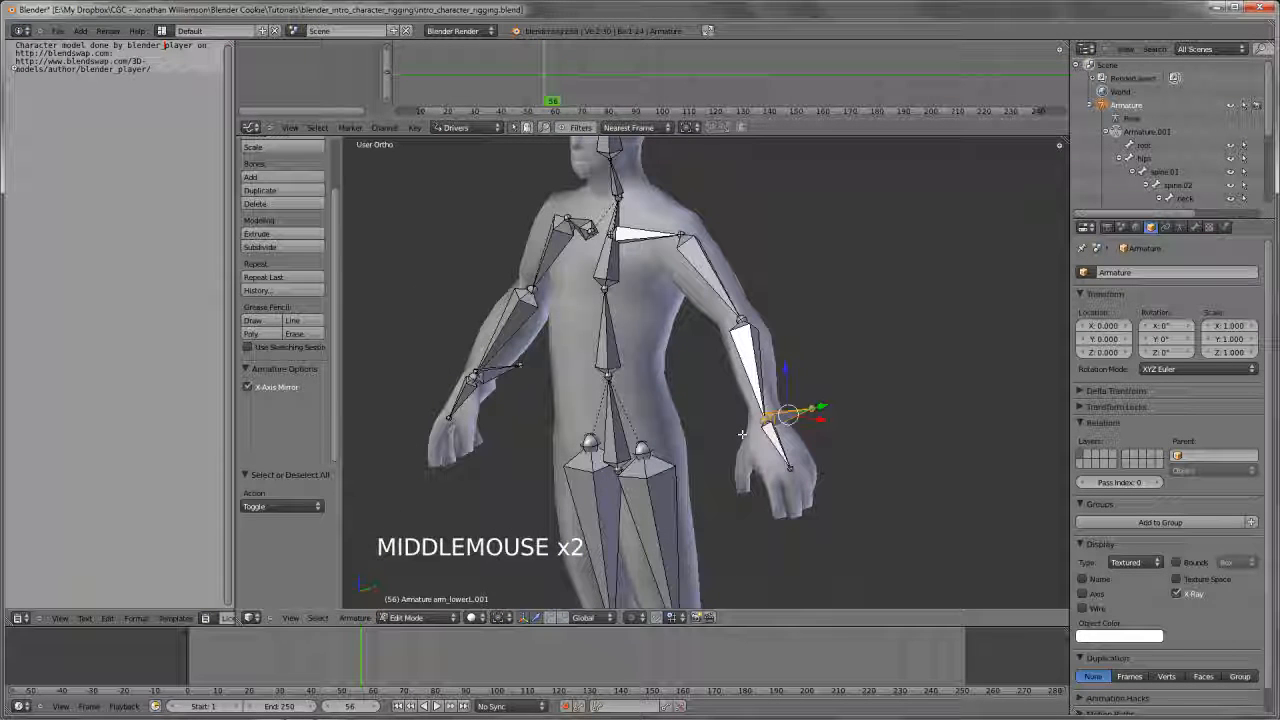
# Disconnect the extruded left wrist bone from its parent and try moving it, cancelling the move
pyautogui.hotkey('alt', 'p')
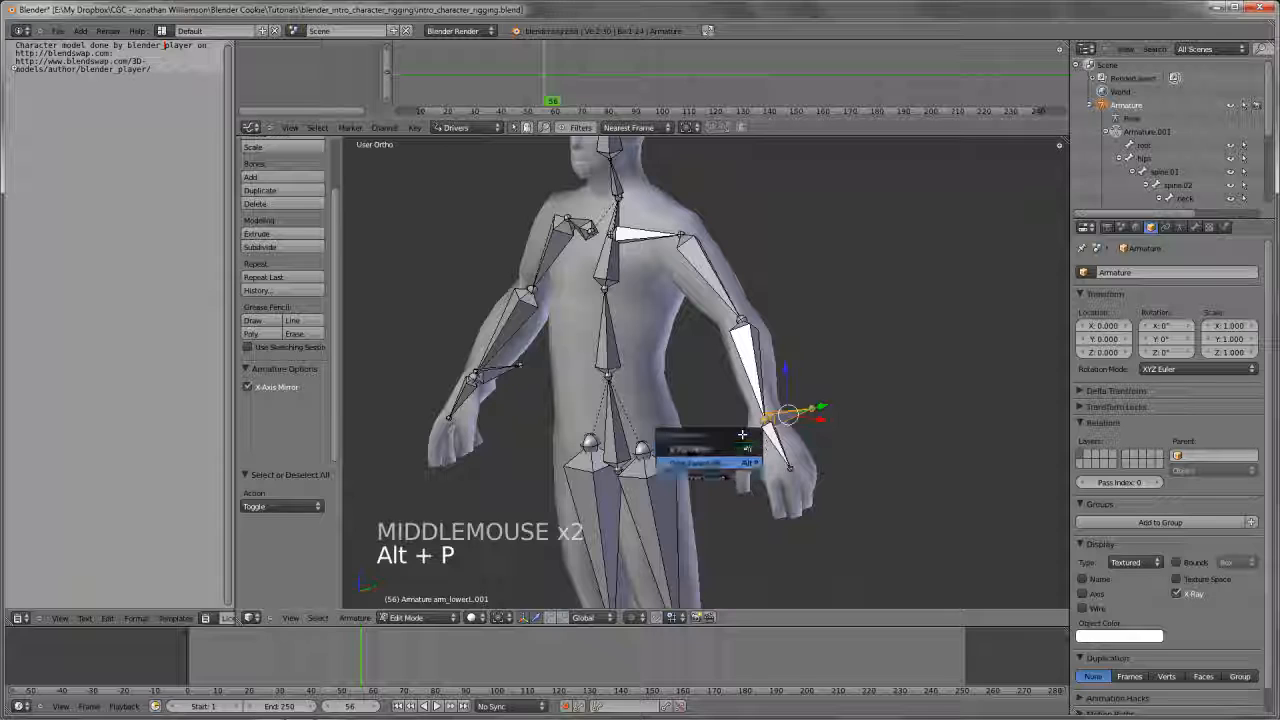
pyautogui.press('Return')
pyautogui.press('g')
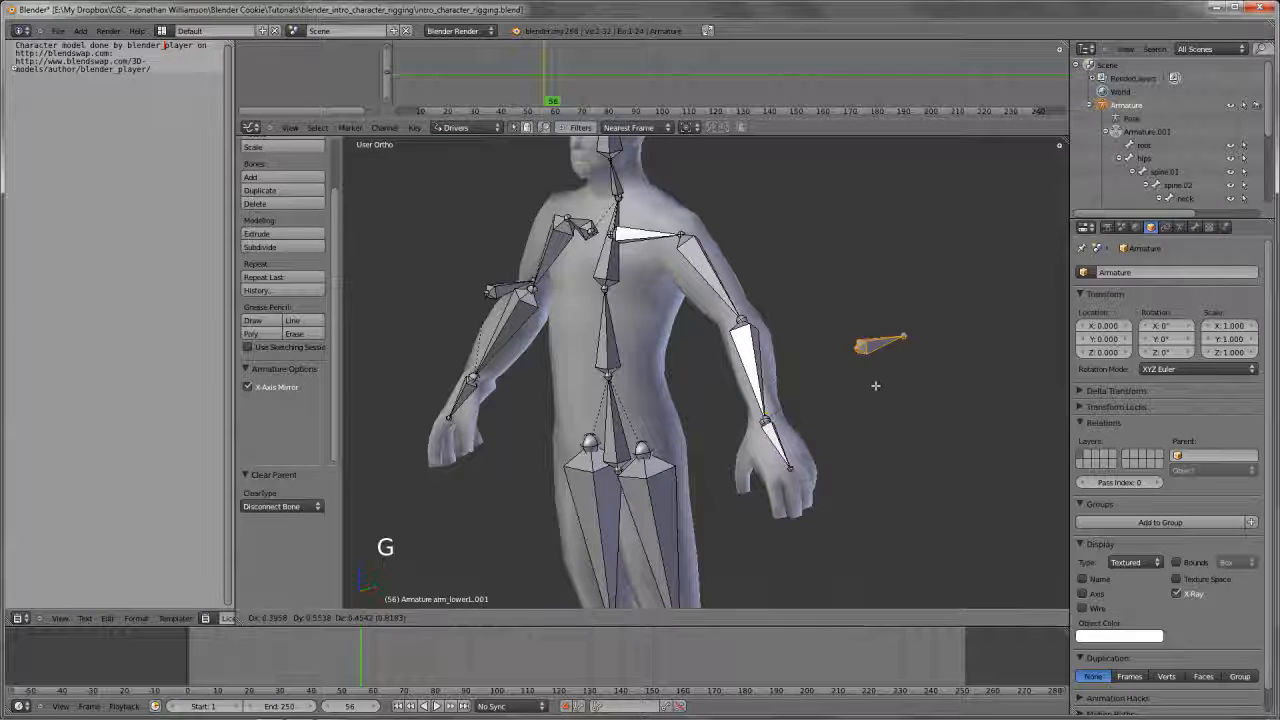
pyautogui.rightClick(809, 402)
# Clear the extruded wrist bone's parent completely and test its independence with a cancelled move
pyautogui.hotkey('alt', 'p')
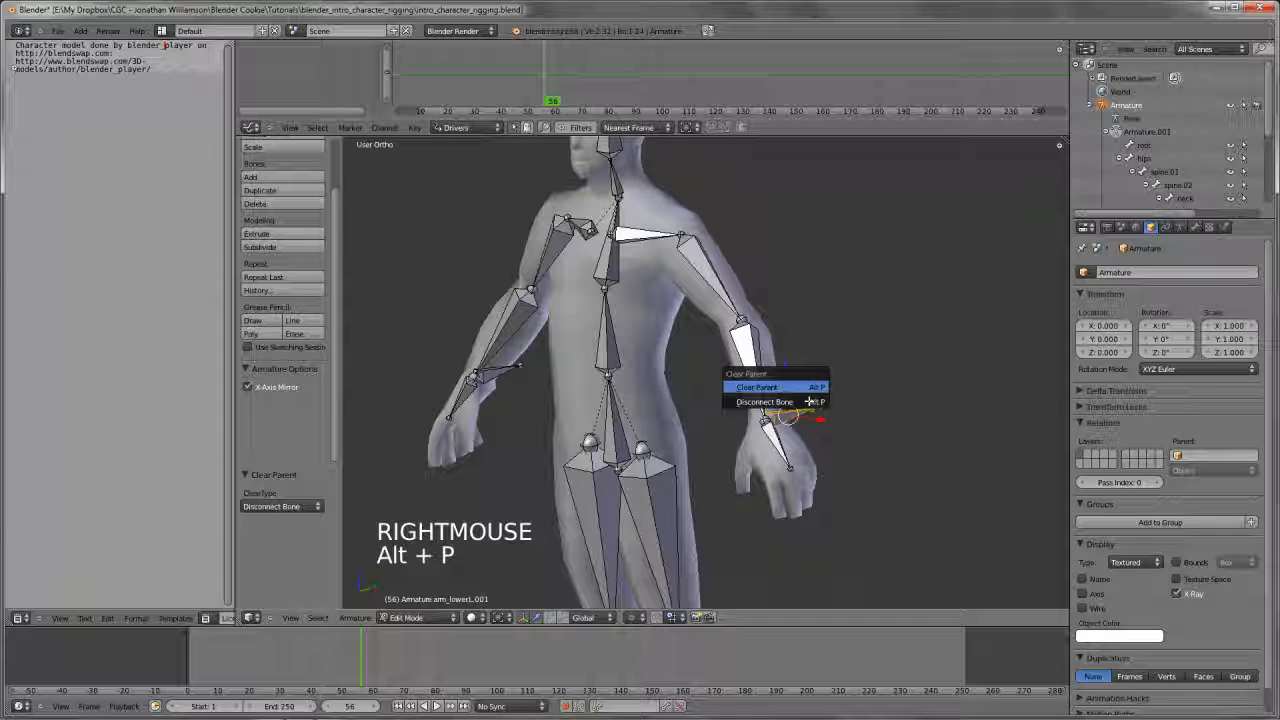
pyautogui.press('Return')
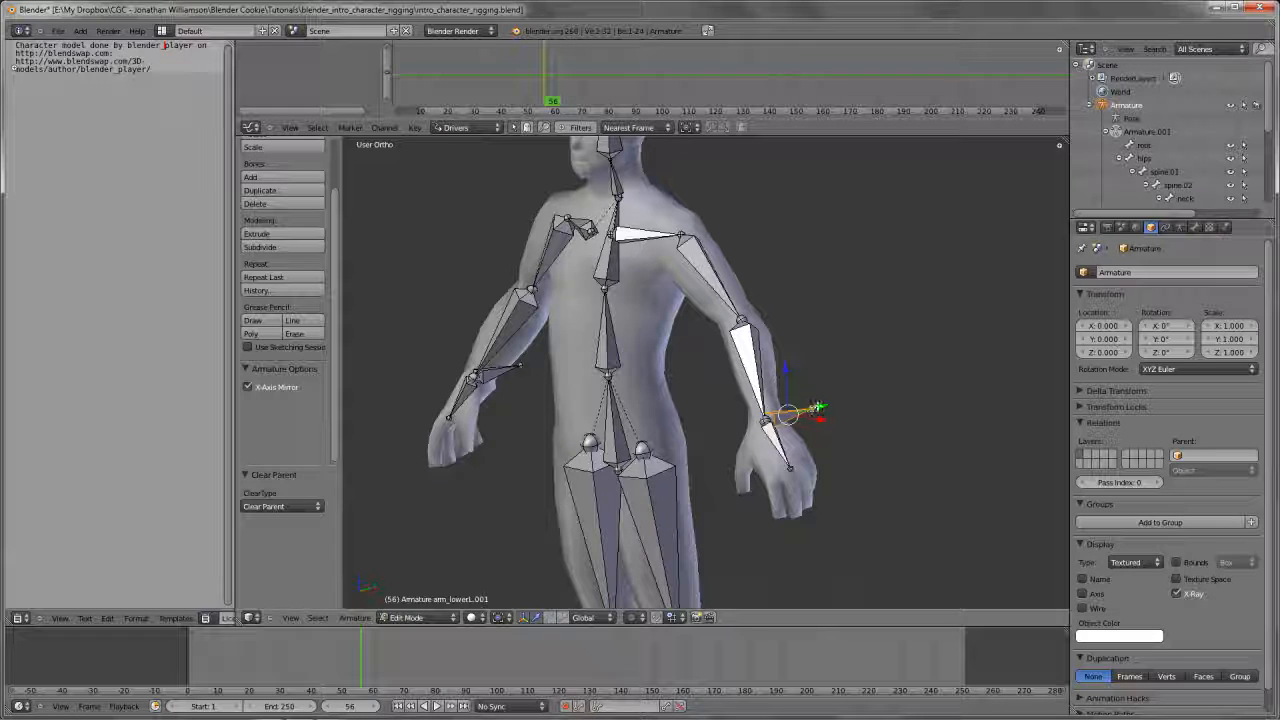
pyautogui.press('g')
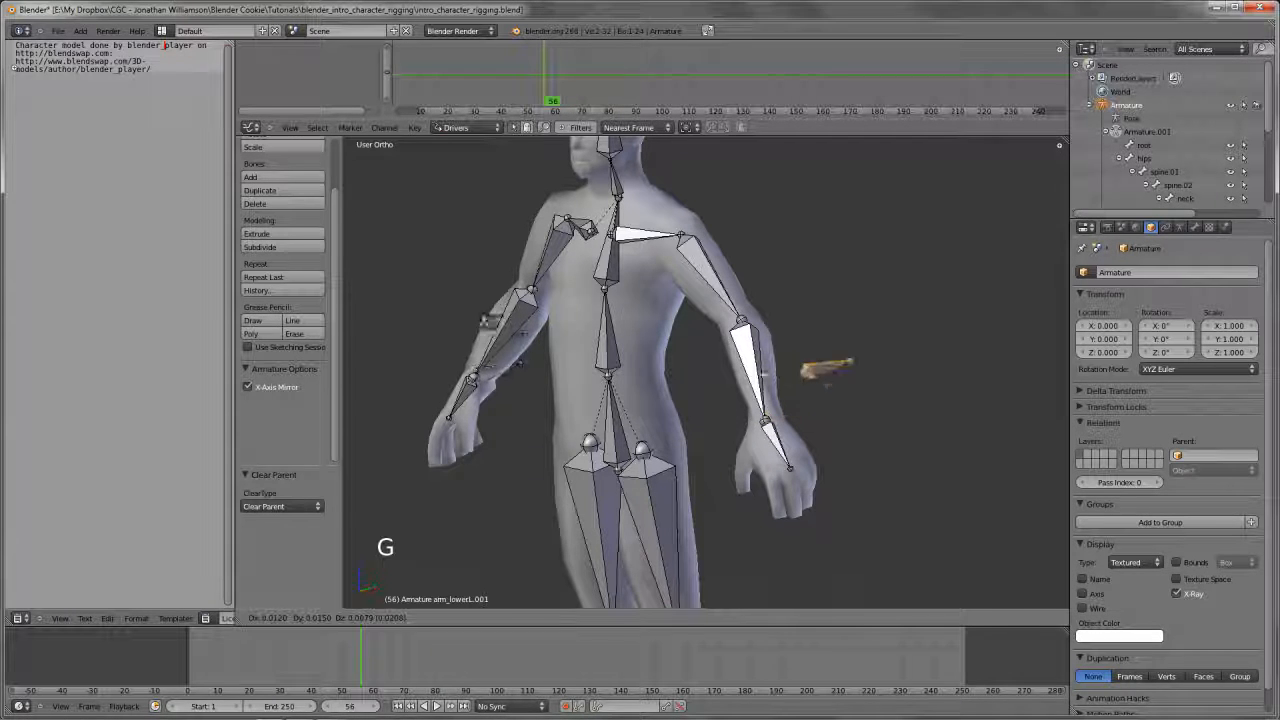
pyautogui.rightClick(800, 410)
pyautogui.moveTo(800, 410); pyautogui.dragTo(886, 371, button='middle')
pyautogui.scroll(-3, 799, 455)
pyautogui.scroll(3, 820, 430)
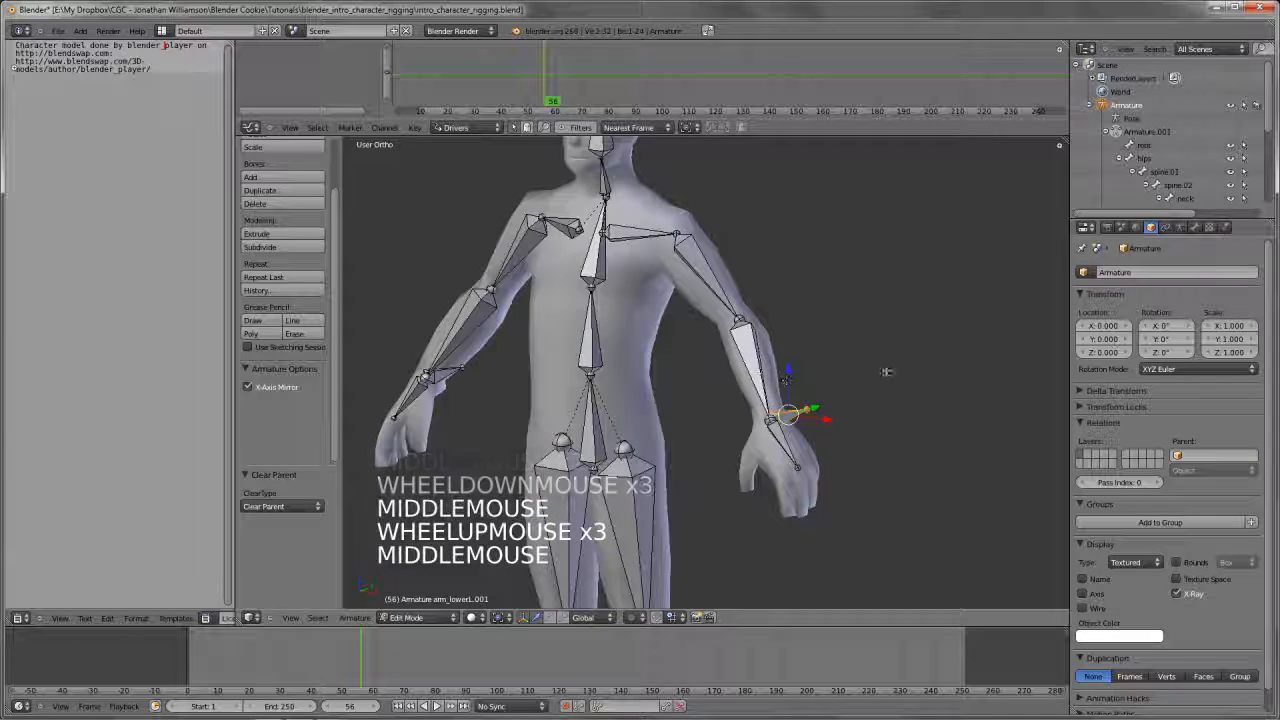
# Rename the extruded left wrist bone to arm_IK.L and its mirrored counterpart to arm_IK.R
pyautogui.click(1194, 227)
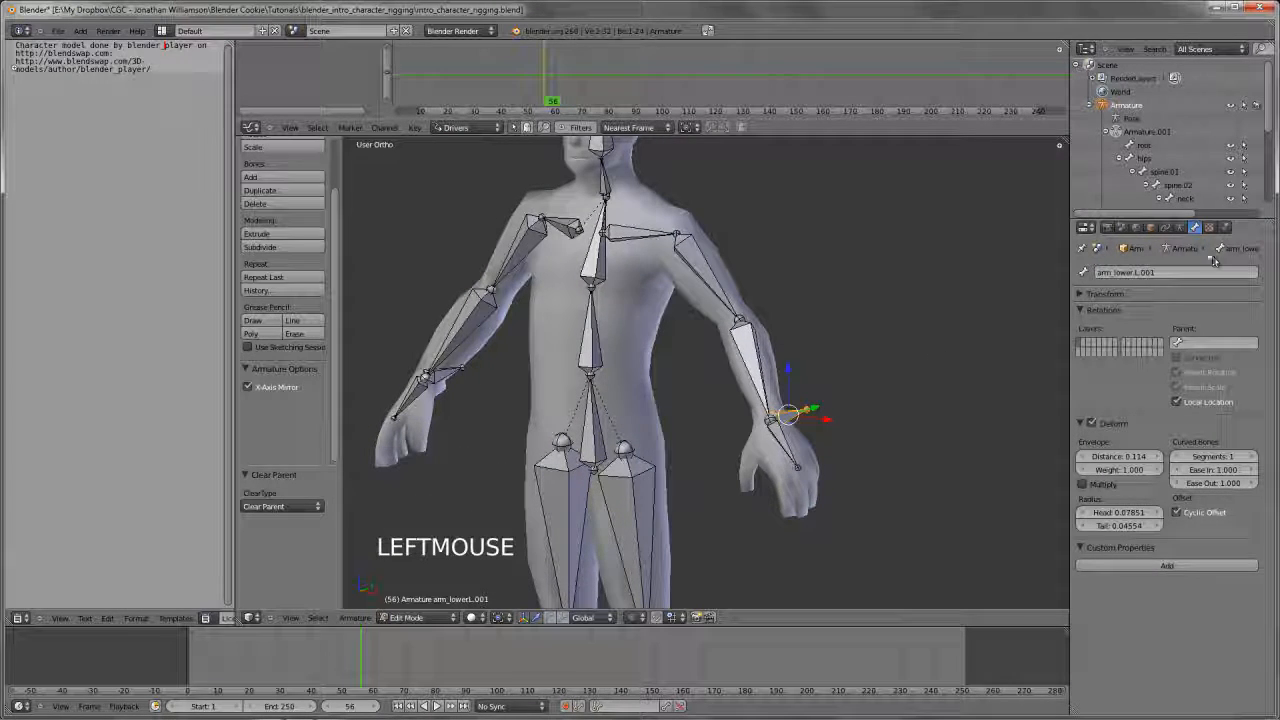
pyautogui.keyDown('ctrl'); pyautogui.click(1143, 273); pyautogui.keyUp('ctrl')
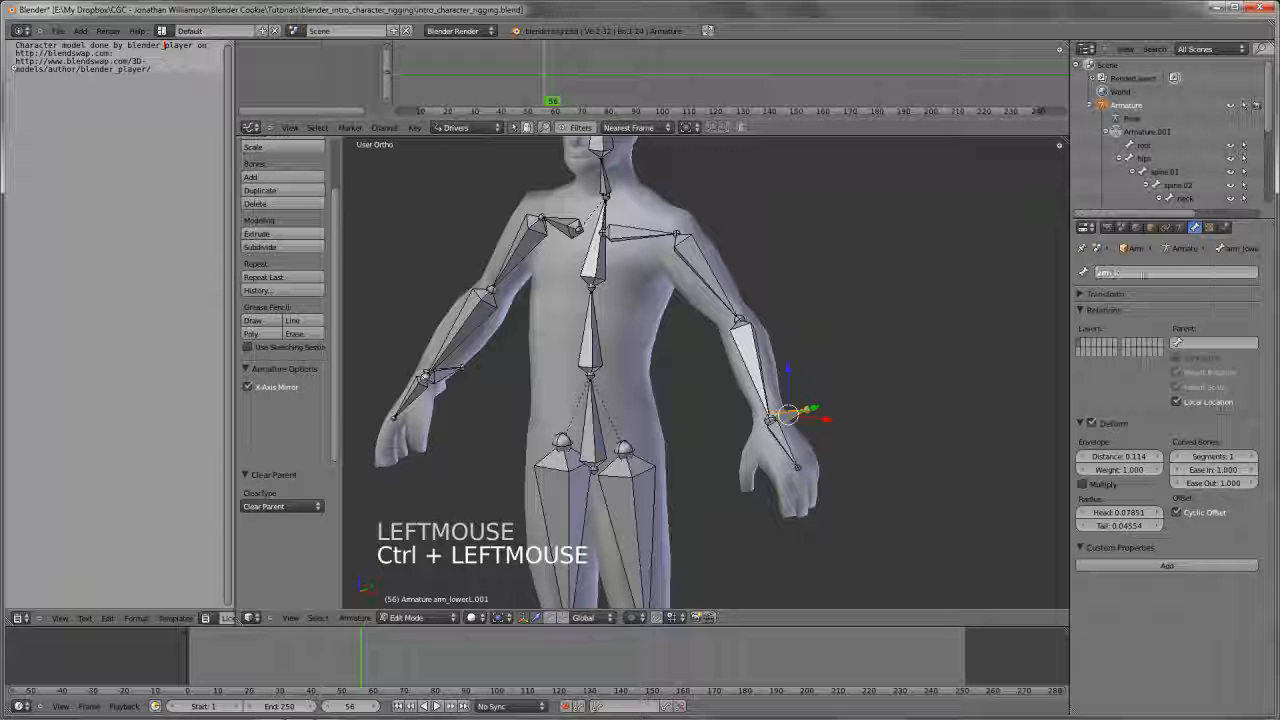
pyautogui.write('arm_ik.L')
pyautogui.press('Return')
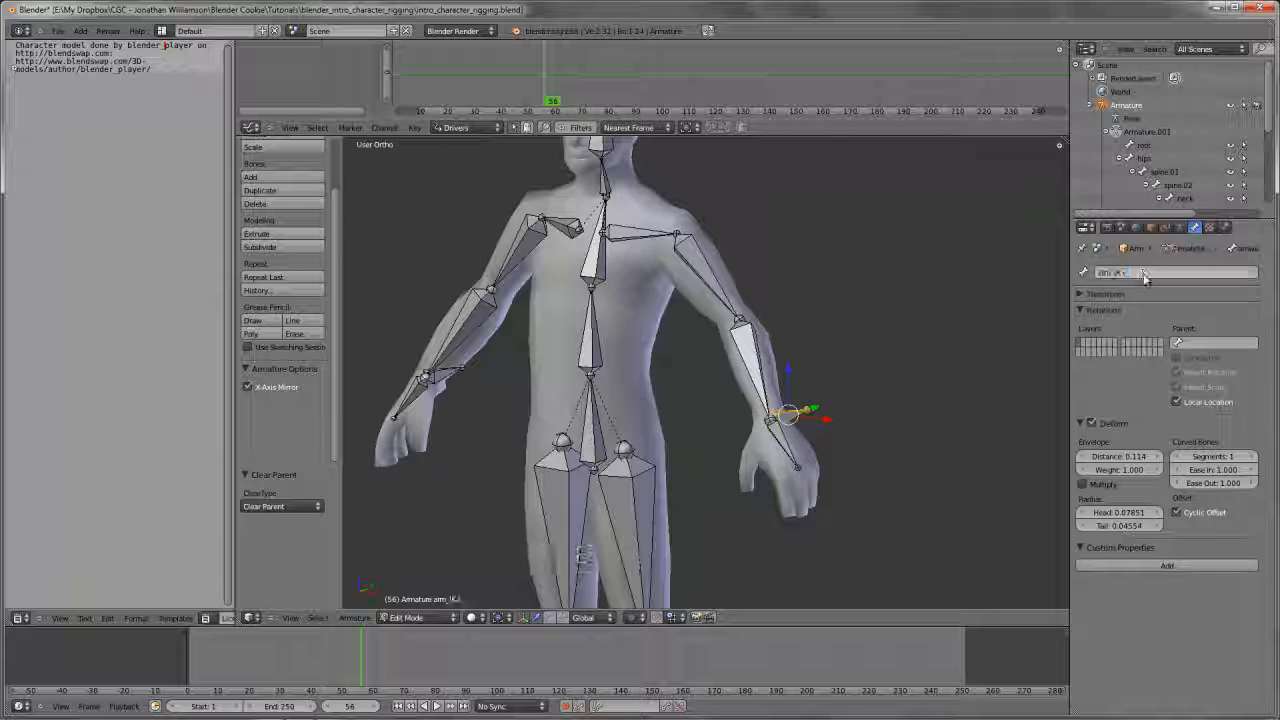
pyautogui.rightClick(450, 370)
pyautogui.click(1178, 273)
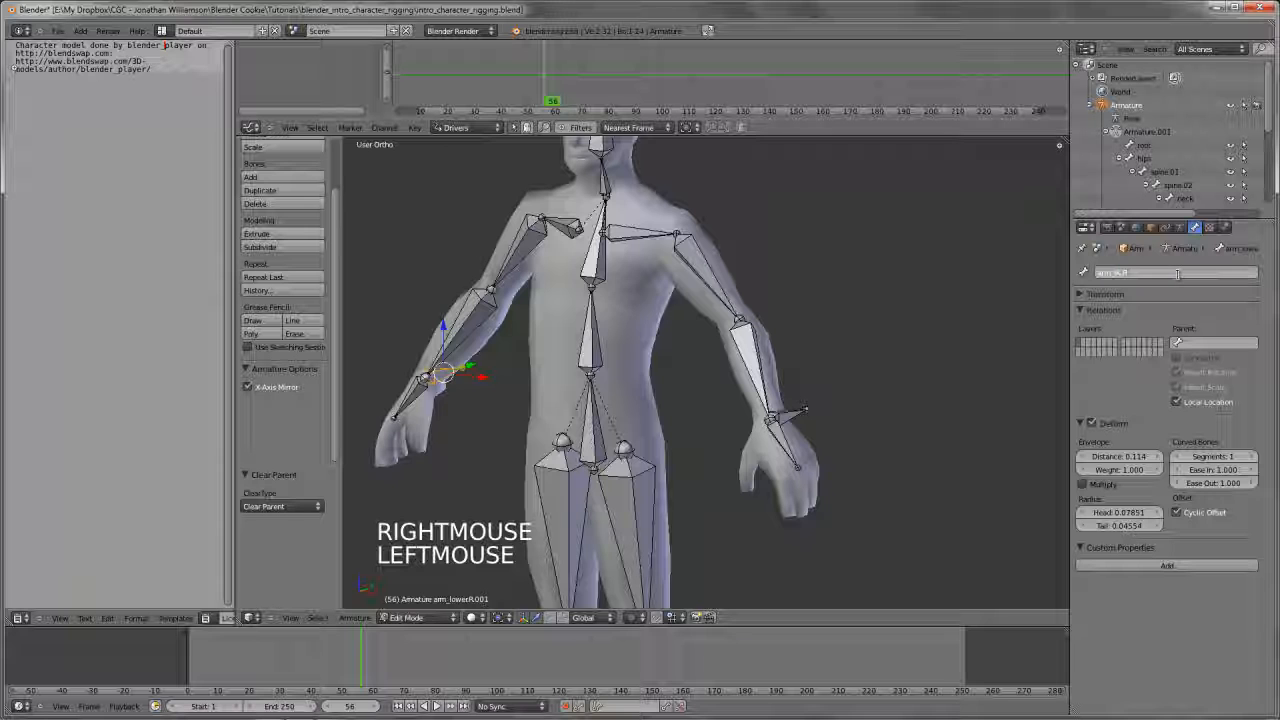
pyautogui.press('Return')
# Return to Pose Mode and set the target bone of the left lower arm's IK constraint to arm_IK.L
pyautogui.press('Tab')
pyautogui.moveTo(789, 438); pyautogui.dragTo(769, 422, button='middle')
pyautogui.rightClick(755, 405)
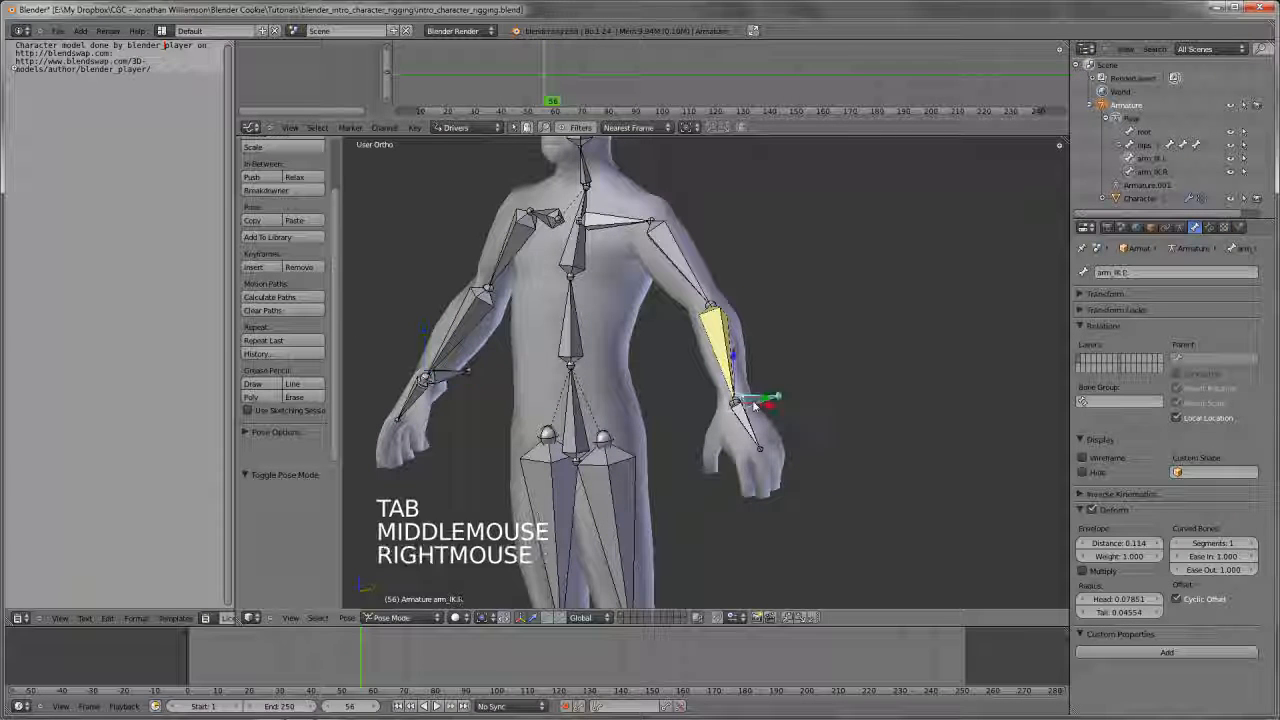
pyautogui.rightClick(722, 345)
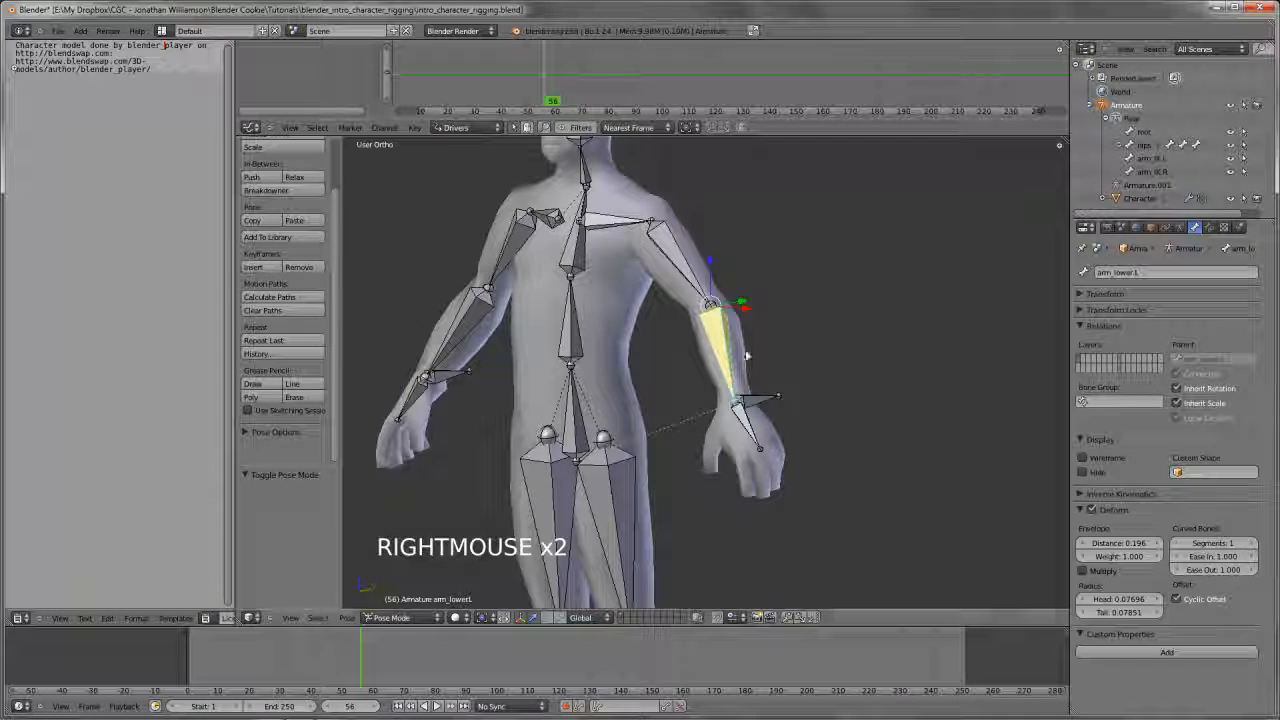
pyautogui.rightClick(730, 352)
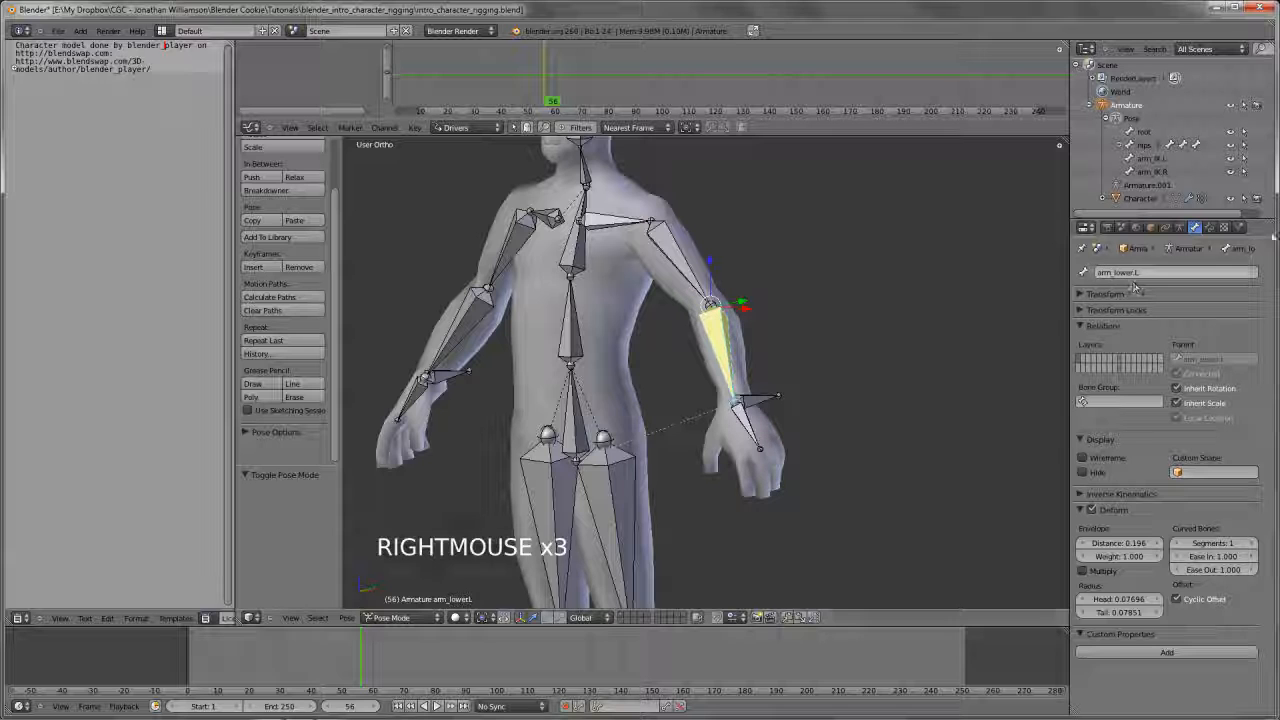
pyautogui.click(1211, 229)
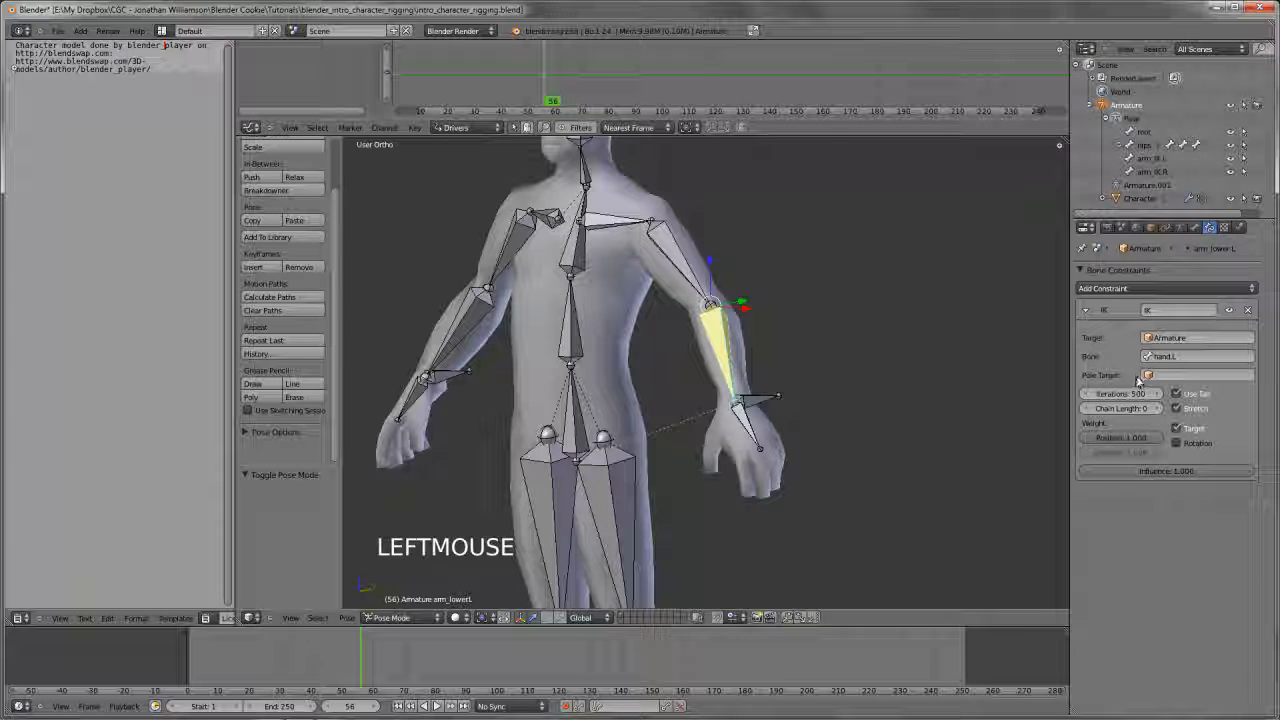
pyautogui.click(1184, 357)
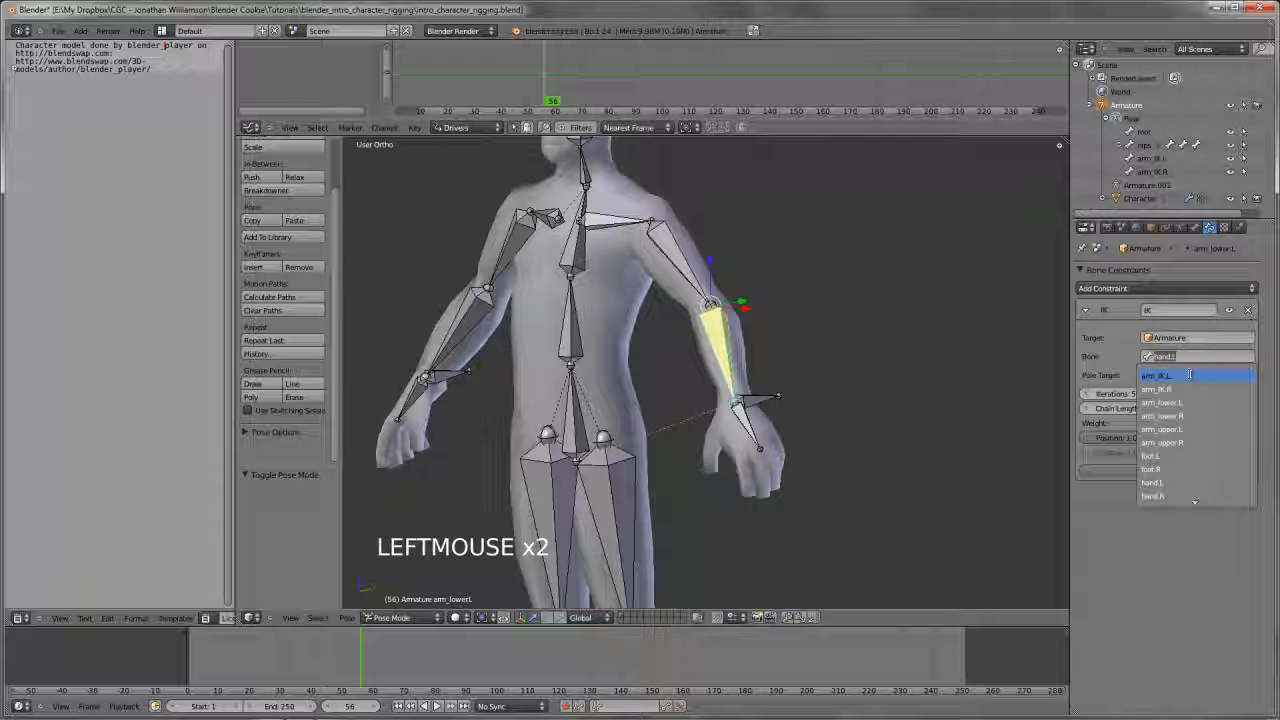
pyautogui.click(1189, 374)
# Try moving arm_IK.L in perspective and in front view to test the IK chain, cancelling each move
pyautogui.rightClick(770, 402)
pyautogui.press('g')
pyautogui.press('g')
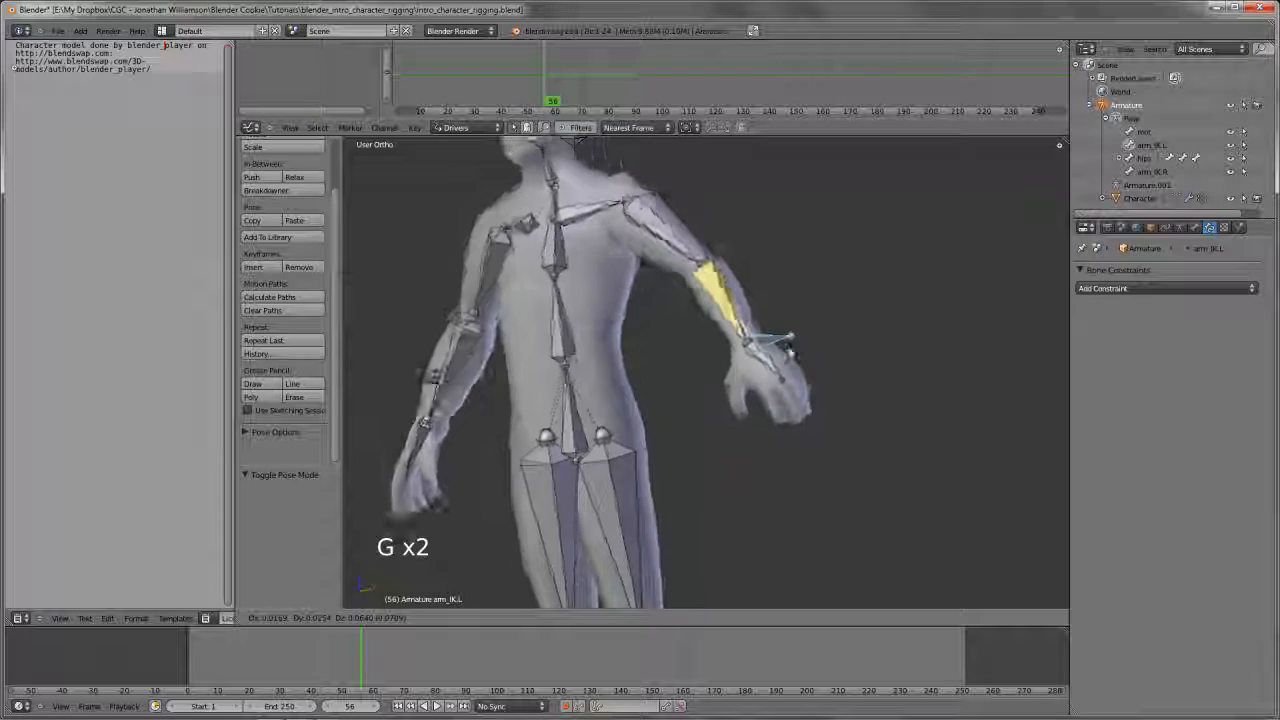
pyautogui.rightClick(786, 337)
pyautogui.press('KP_1')
pyautogui.scroll(-1, 814, 418)
pyautogui.press('g')
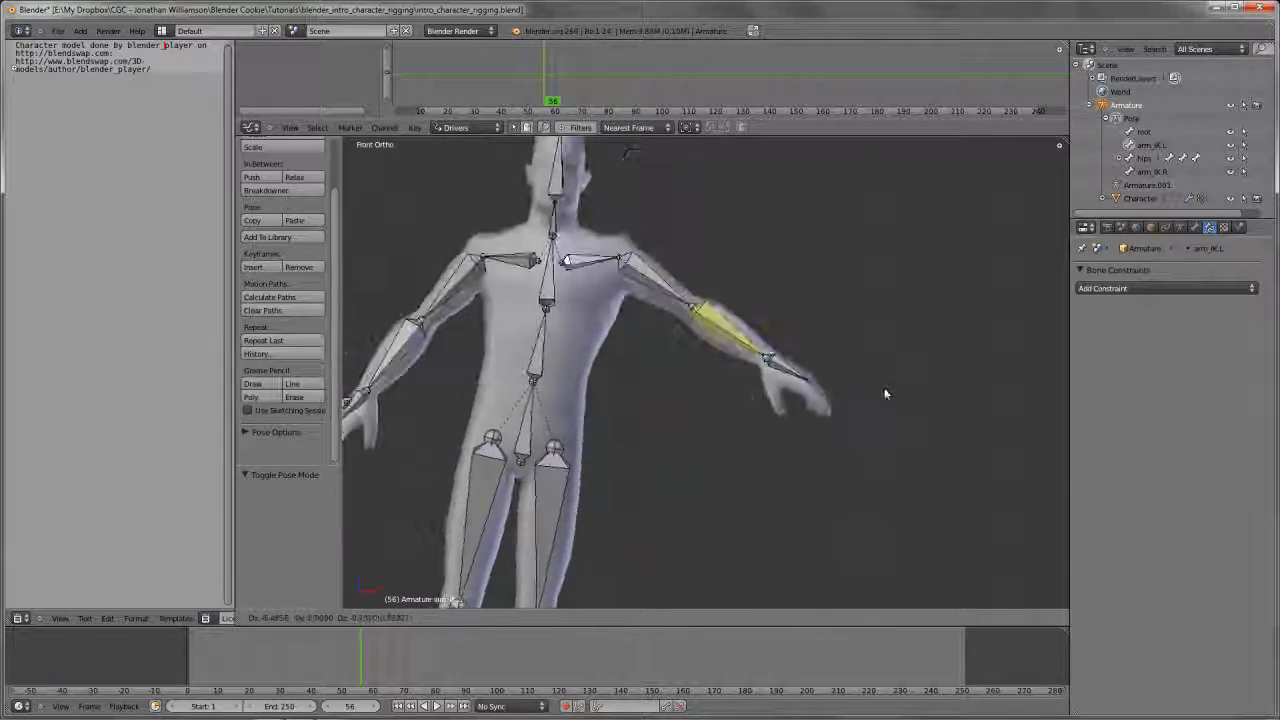
pyautogui.rightClick(885, 394)
# Examine which bones the left arm's IK chain affects, from the lower arm and upper arm down to the hips
pyautogui.scroll(-2, 729, 423)
pyautogui.scroll(4, 732, 423)
pyautogui.rightClick(634, 400)
pyautogui.scroll(-2, 711, 388)
pyautogui.keyDown('shift'); pyautogui.moveTo(634, 400); pyautogui.dragTo(732, 392, button='middle'); pyautogui.keyUp('shift')
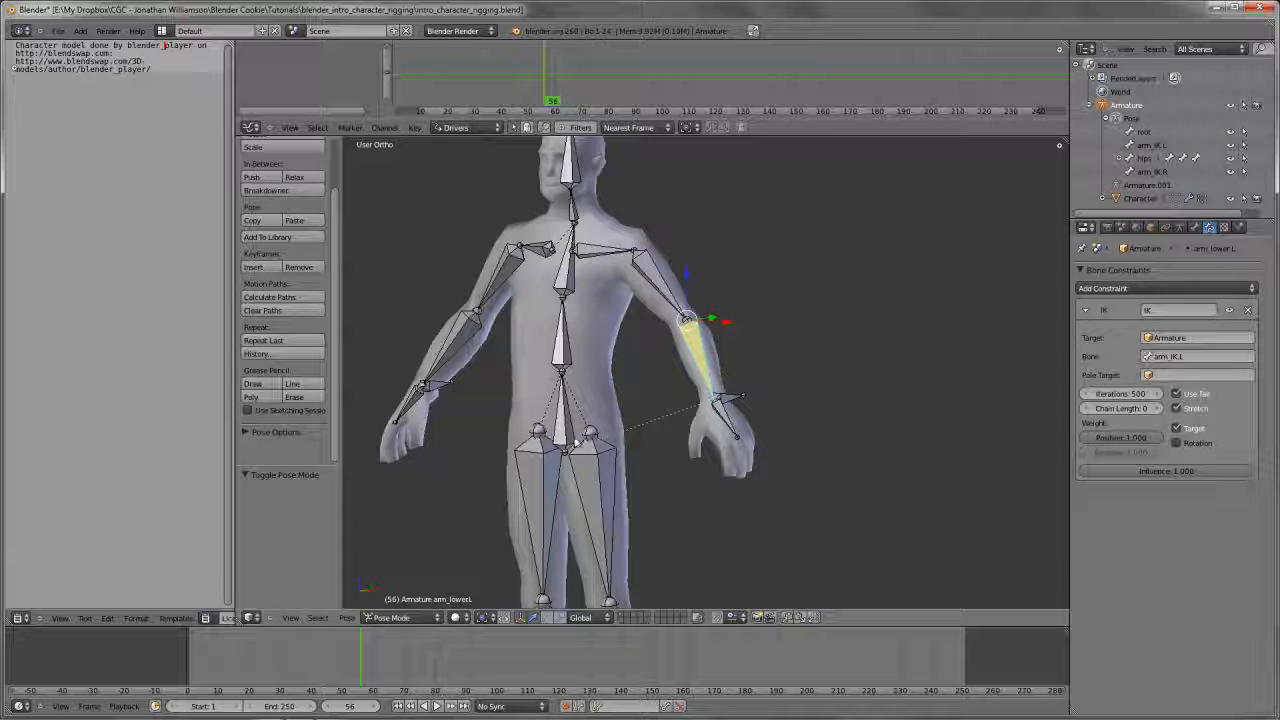
pyautogui.rightClick(562, 430)
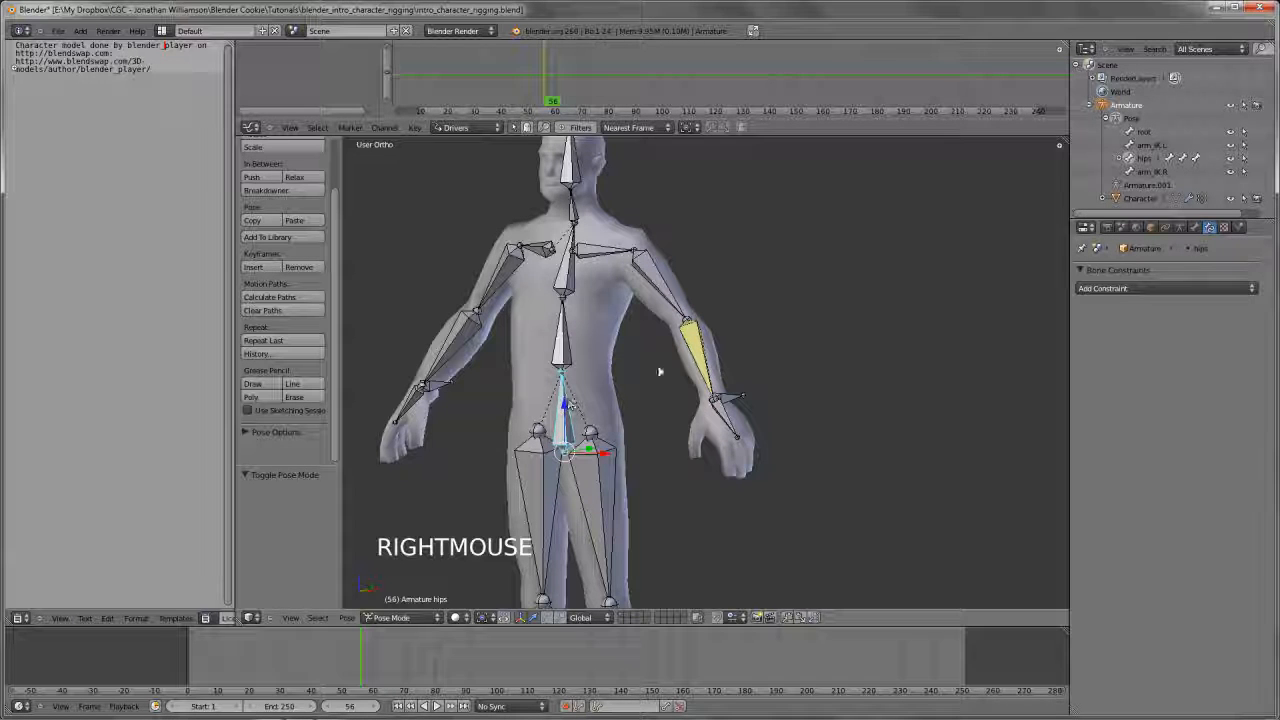
pyautogui.rightClick(697, 348)
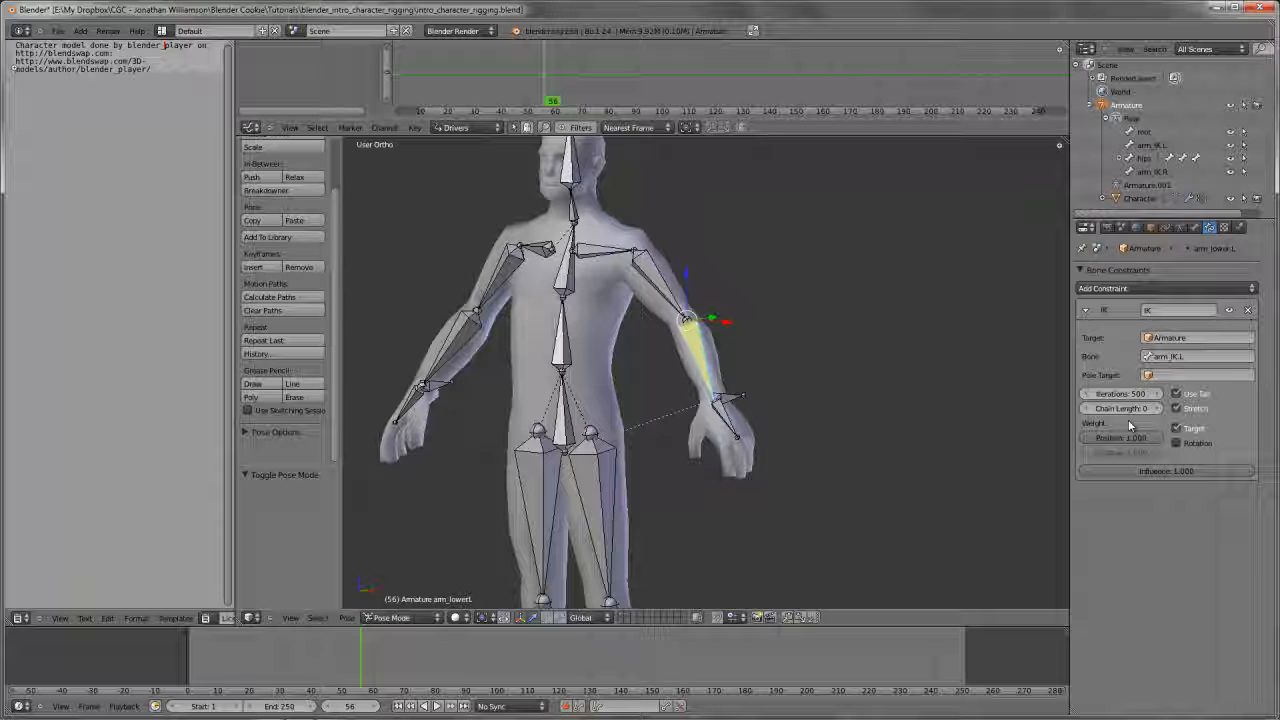
pyautogui.rightClick(648, 320)
pyautogui.rightClick(648, 320)
pyautogui.rightClick(648, 320)
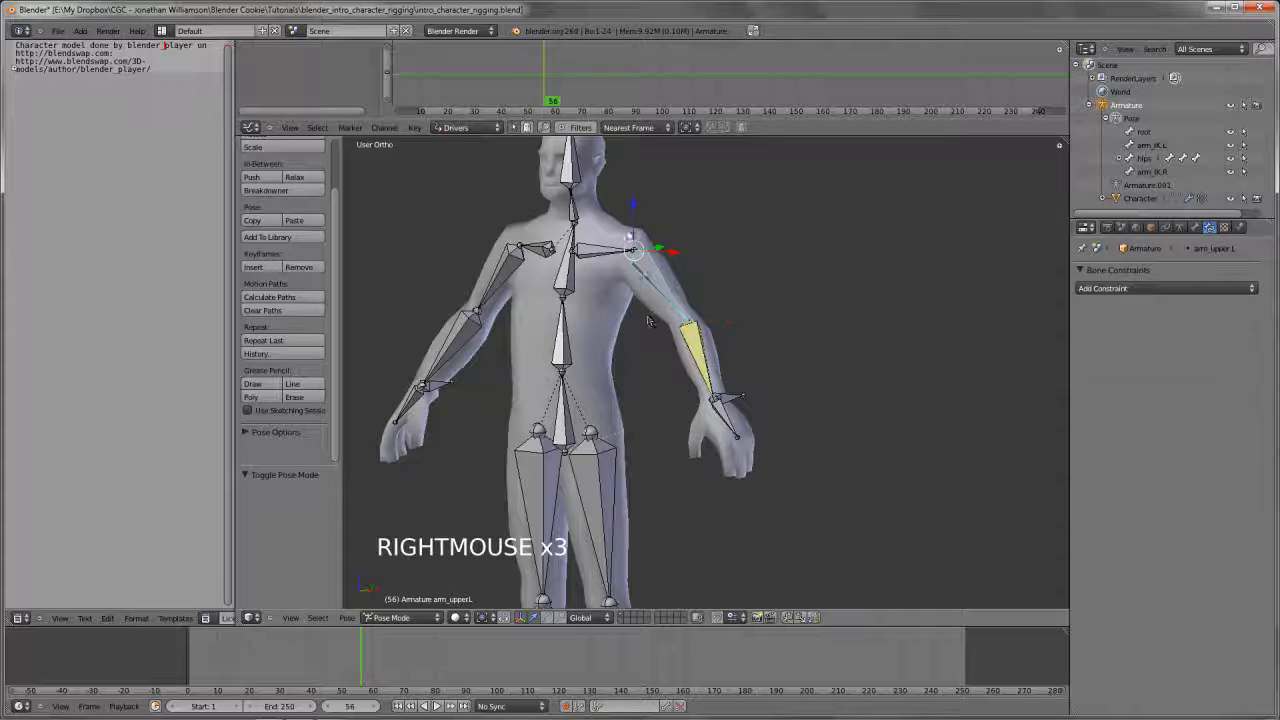
# Set the left lower arm IK constraint's chain length to 1 and try moving arm_IK.L, cancelling the move
pyautogui.rightClick(690, 330)
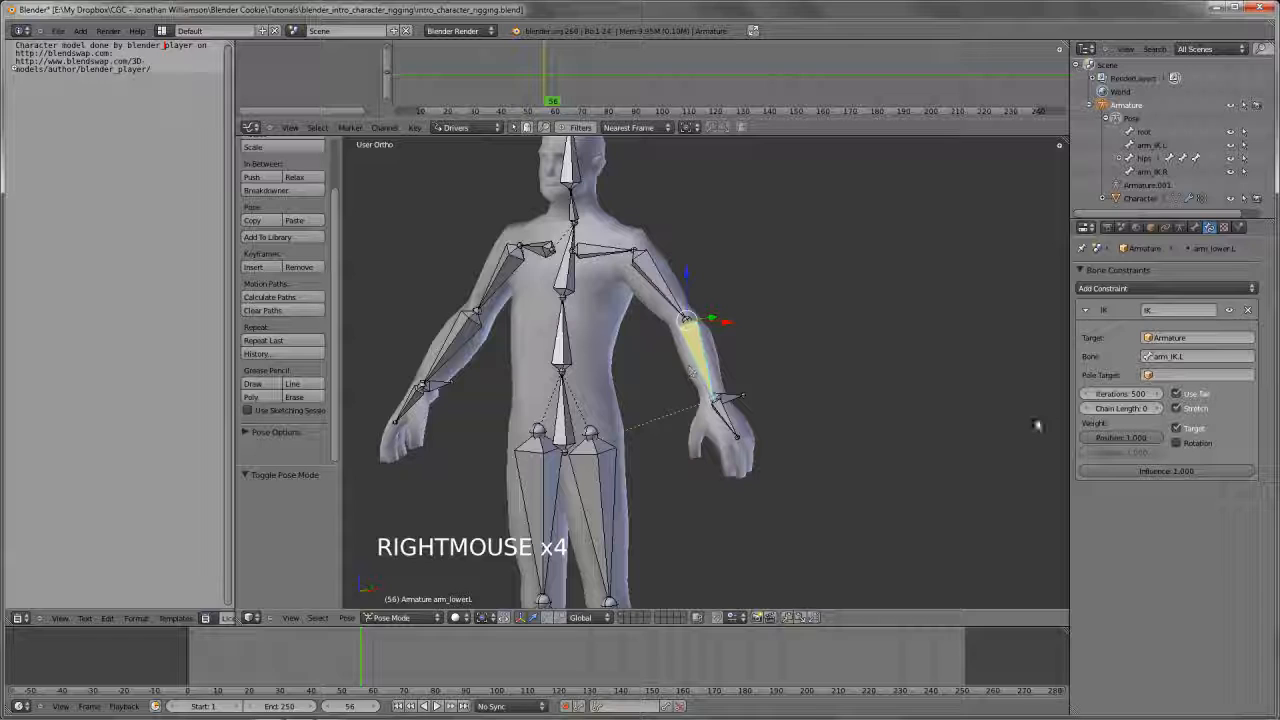
pyautogui.click(1155, 409)
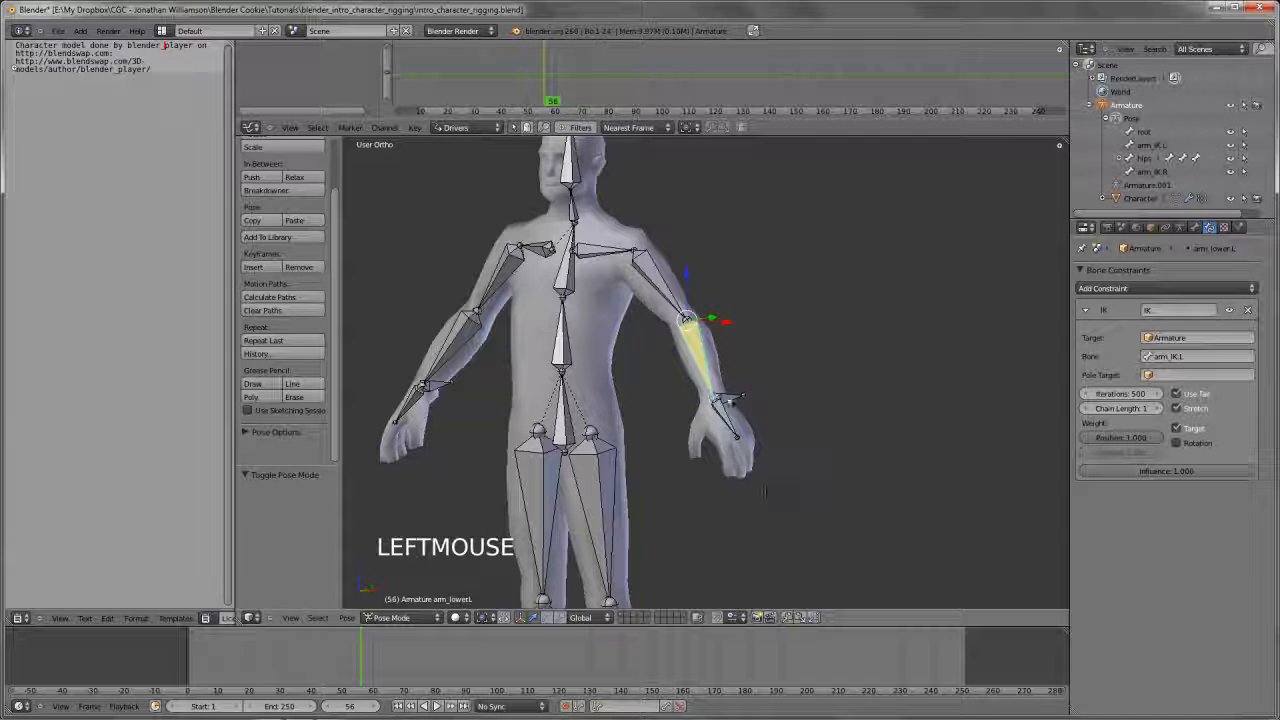
pyautogui.rightClick(731, 401)
pyautogui.press('g')
pyautogui.press('g')
pyautogui.rightClick(710, 362)
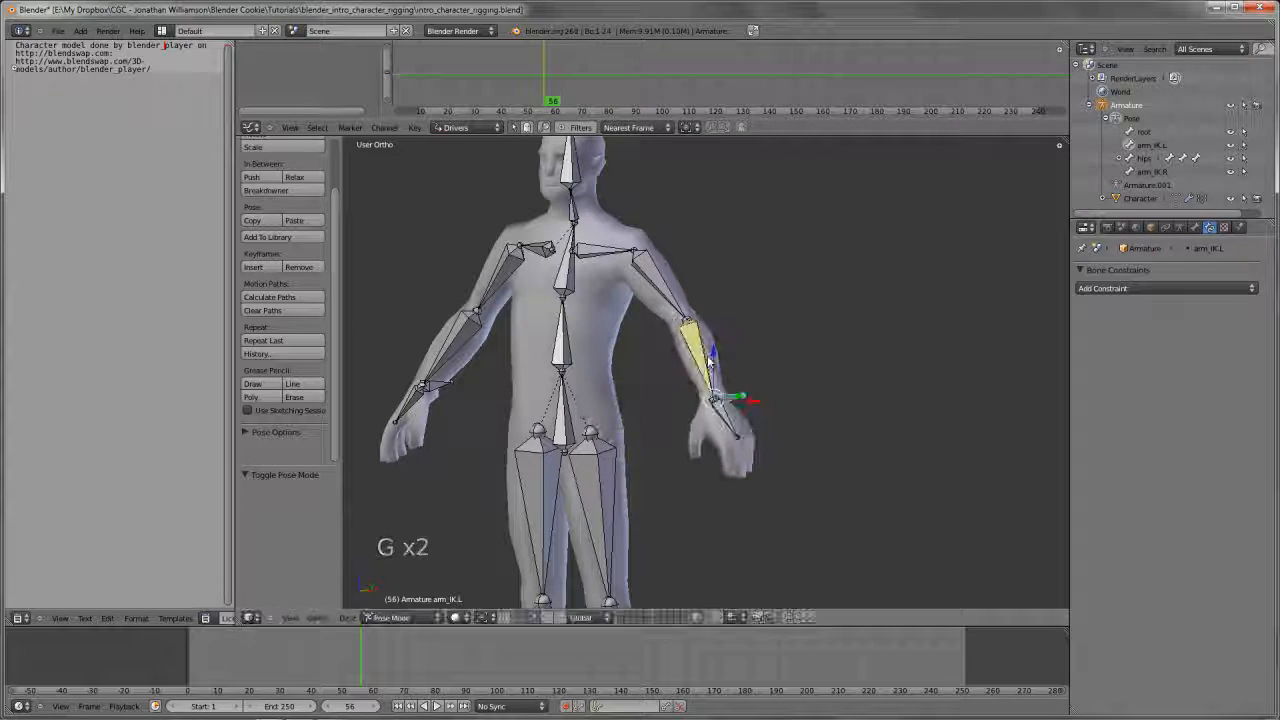
# Set the left lower arm IK constraint's chain length to 2 and test it with cancelled moves of arm_IK.L
pyautogui.rightClick(705, 350)
pyautogui.click(1155, 409)
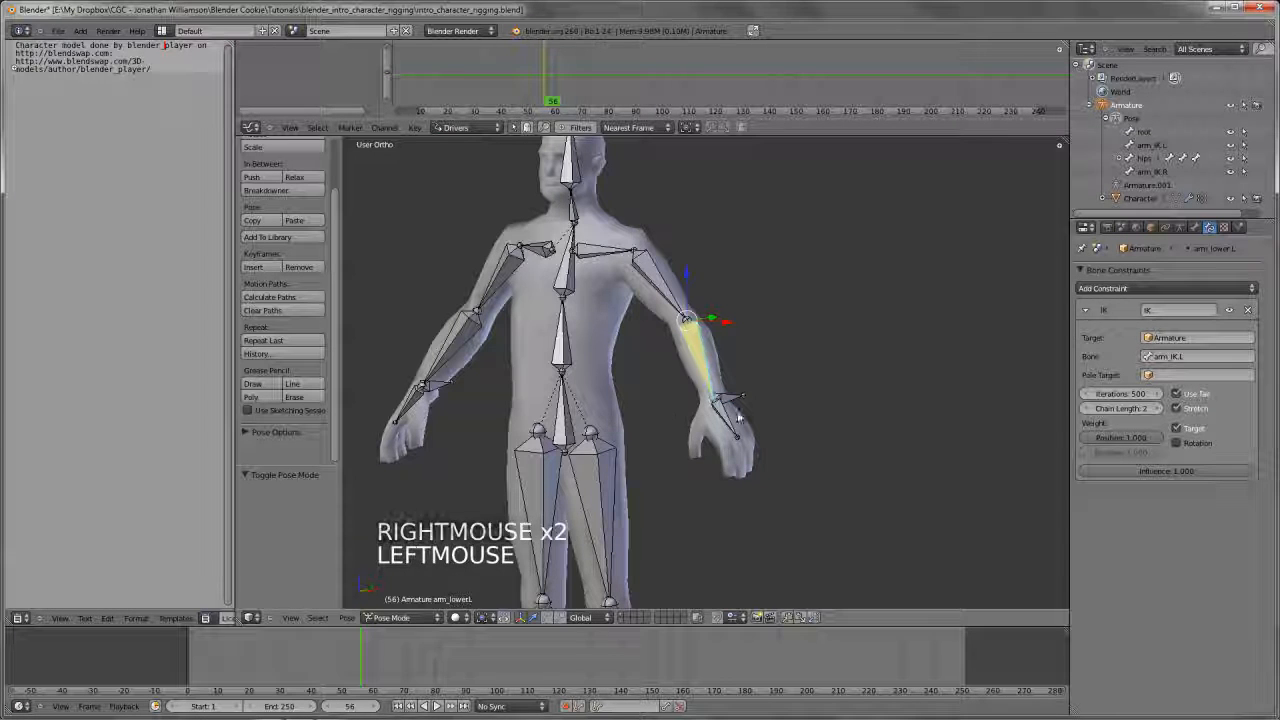
pyautogui.moveTo(732, 398); pyautogui.dragTo(791, 391, button='right')
pyautogui.rightClick(748, 370)
pyautogui.press('g')
pyautogui.press('g')
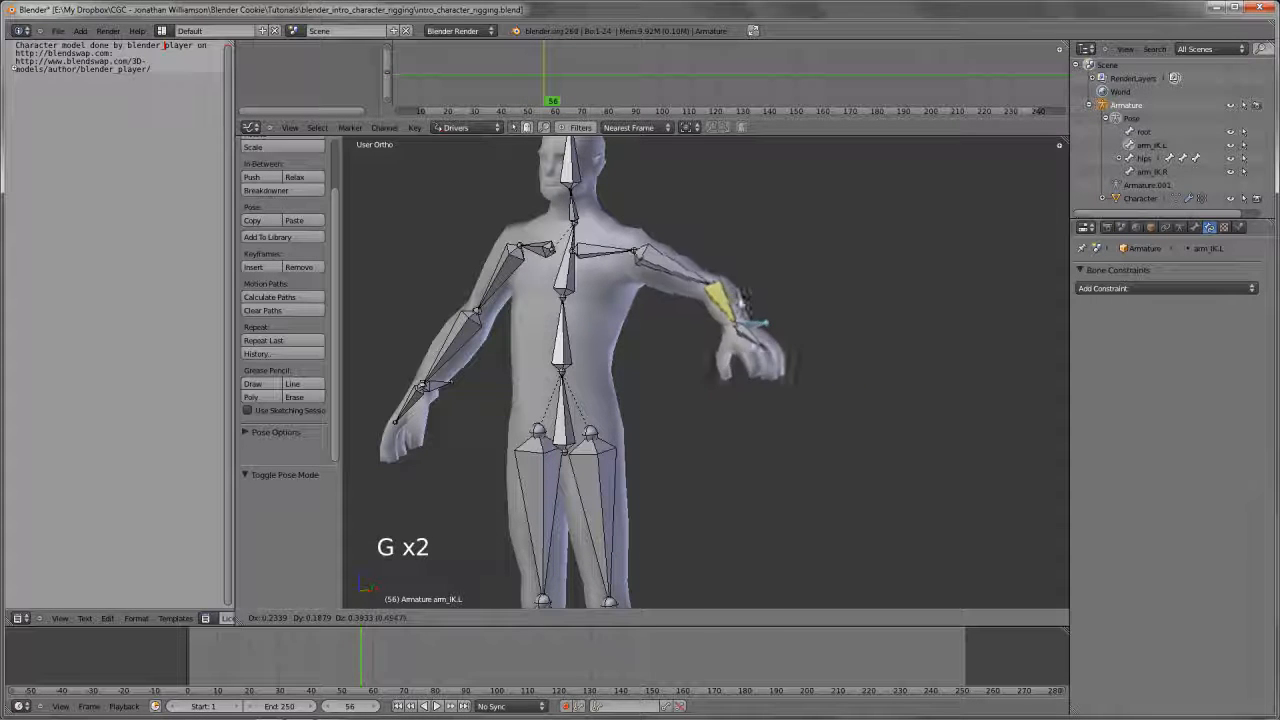
pyautogui.rightClick(727, 401)
pyautogui.press('KP_1')
pyautogui.press('g')
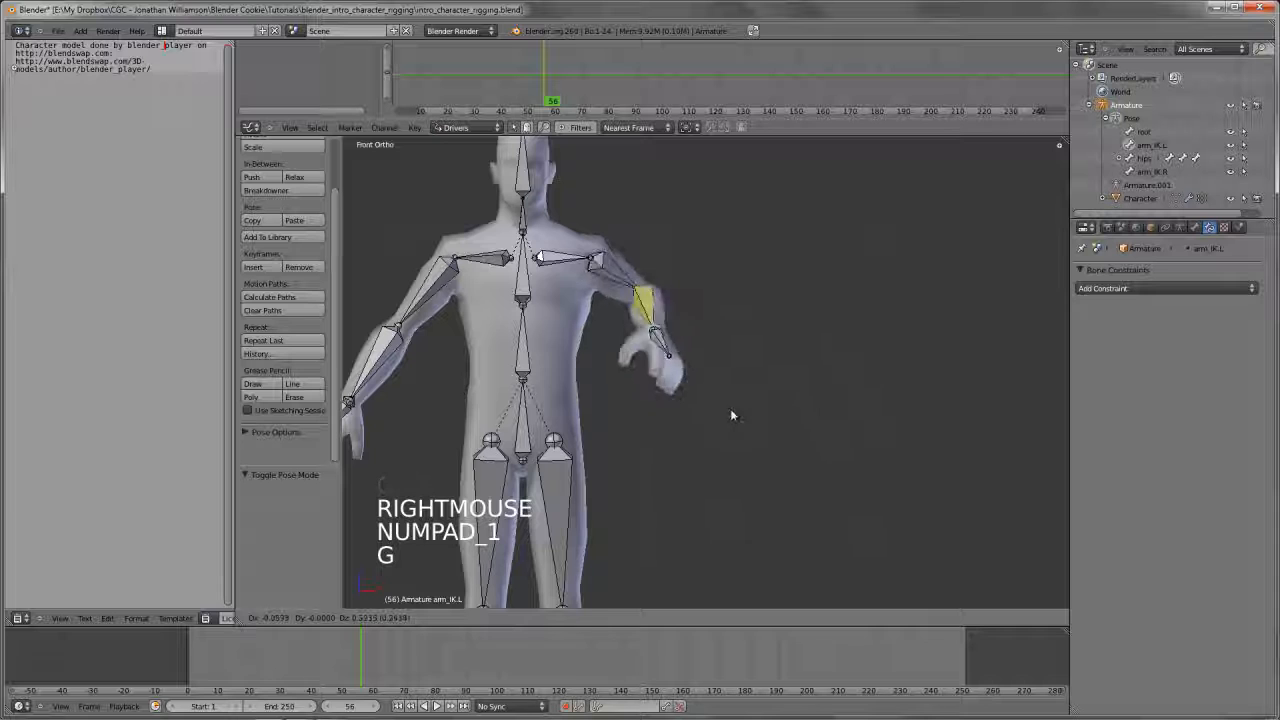
pyautogui.rightClick(735, 338)
# Try rotating the left upper arm bone under the IK constraint, cancel the rotations, and reselect arm_IK.L
pyautogui.rightClick(729, 336)
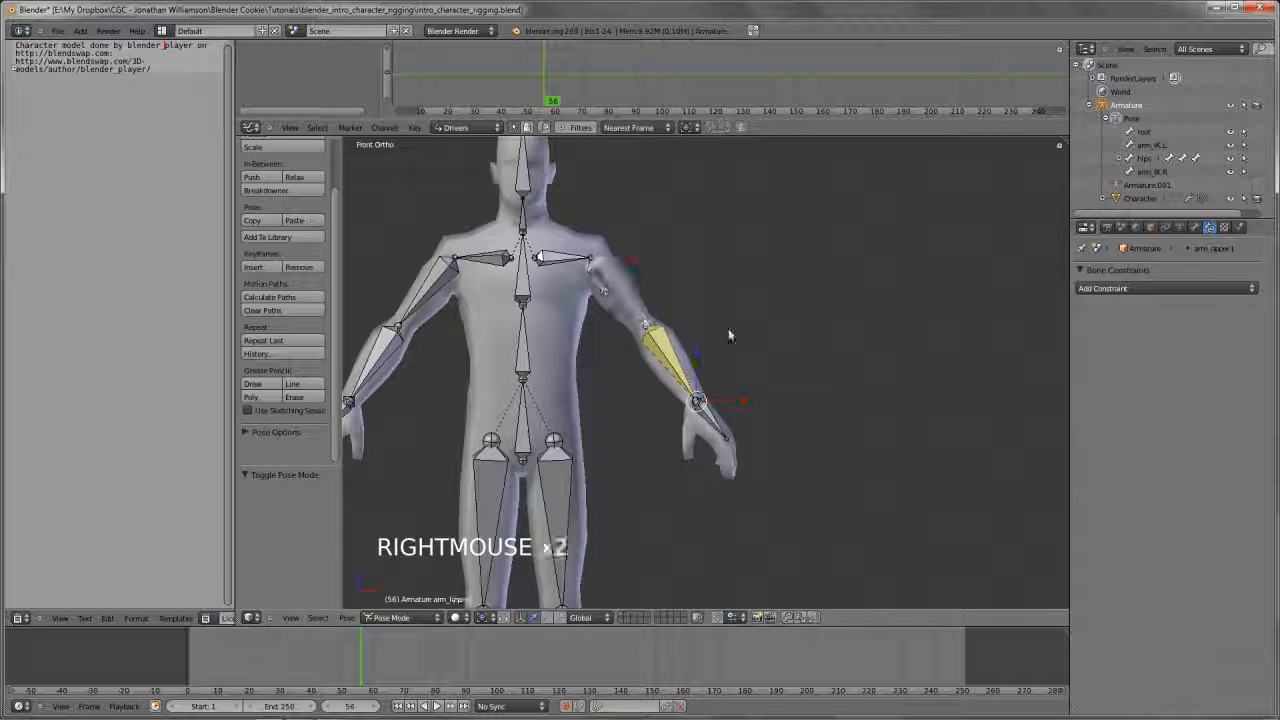
pyautogui.press('r')
pyautogui.press('r')
pyautogui.press('r')
pyautogui.rightClick(700, 380)
pyautogui.press('r')
pyautogui.press('r')
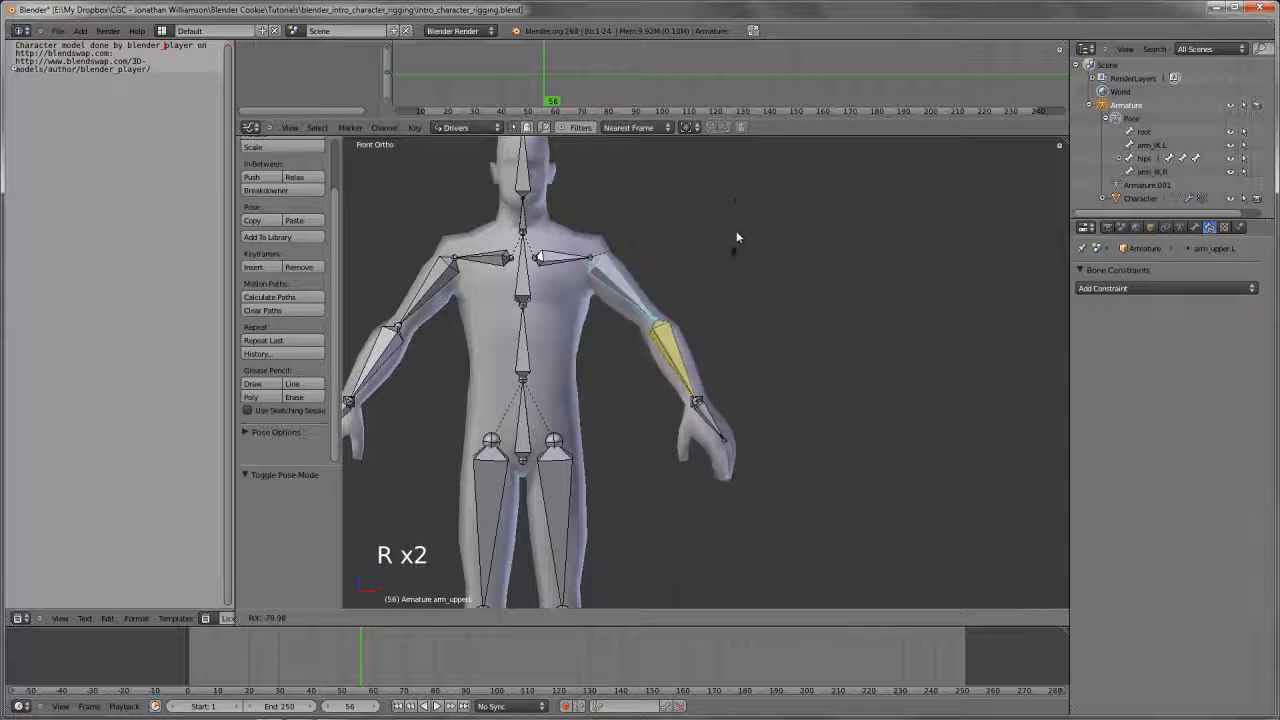
pyautogui.rightClick(707, 400)
pyautogui.rightClick(707, 400)
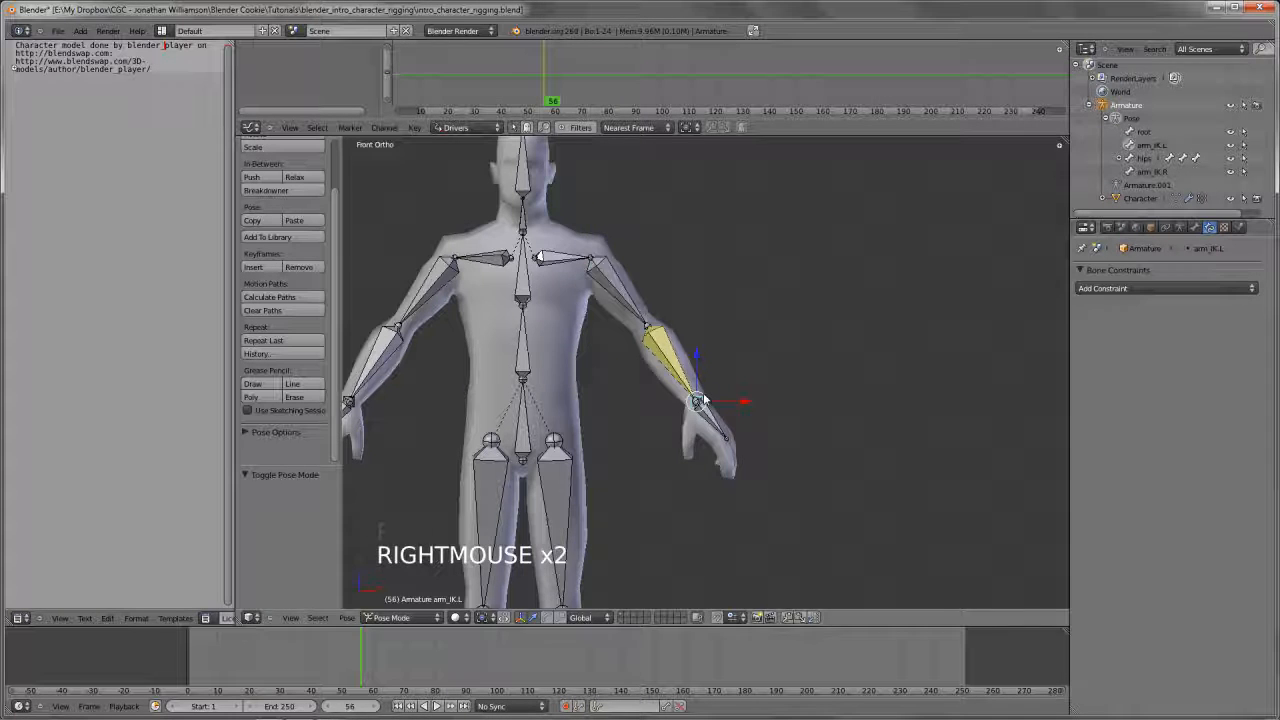
# Try raising the left arm by moving arm_IK.L in Pose Mode
pyautogui.press('g')
pyautogui.press('g')
pyautogui.press('g')
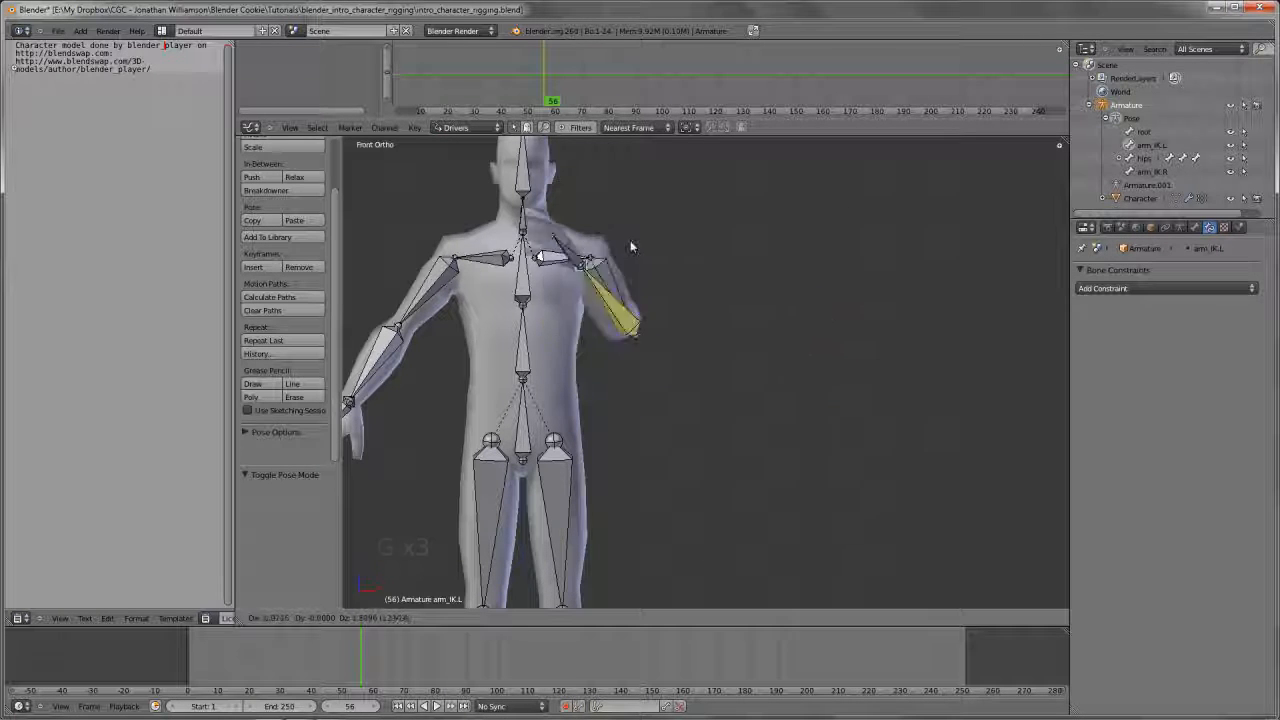
pyautogui.rightClick(737, 400)
pyautogui.press('g')
pyautogui.press('g')
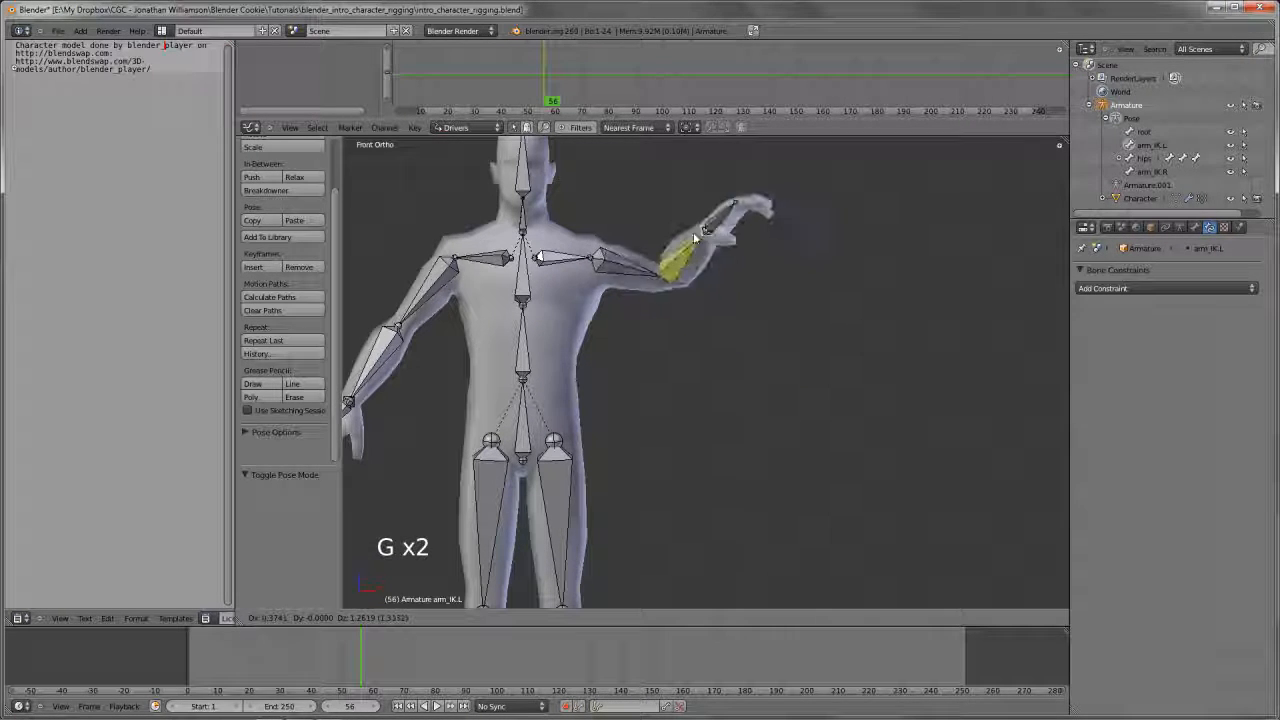
pyautogui.click(690, 228)
# Try rotating the left upper arm bone under the IK constraint and cancel the rotation
pyautogui.rightClick(660, 277)
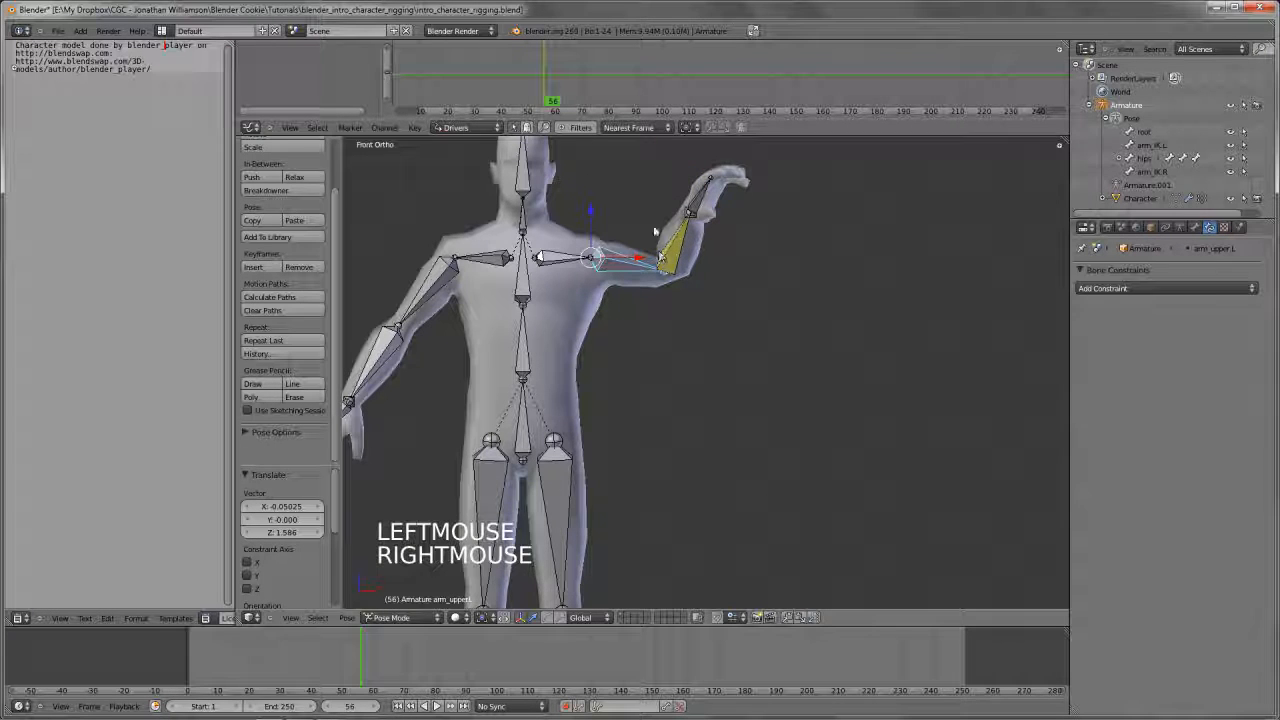
pyautogui.press('r')
pyautogui.press('r')
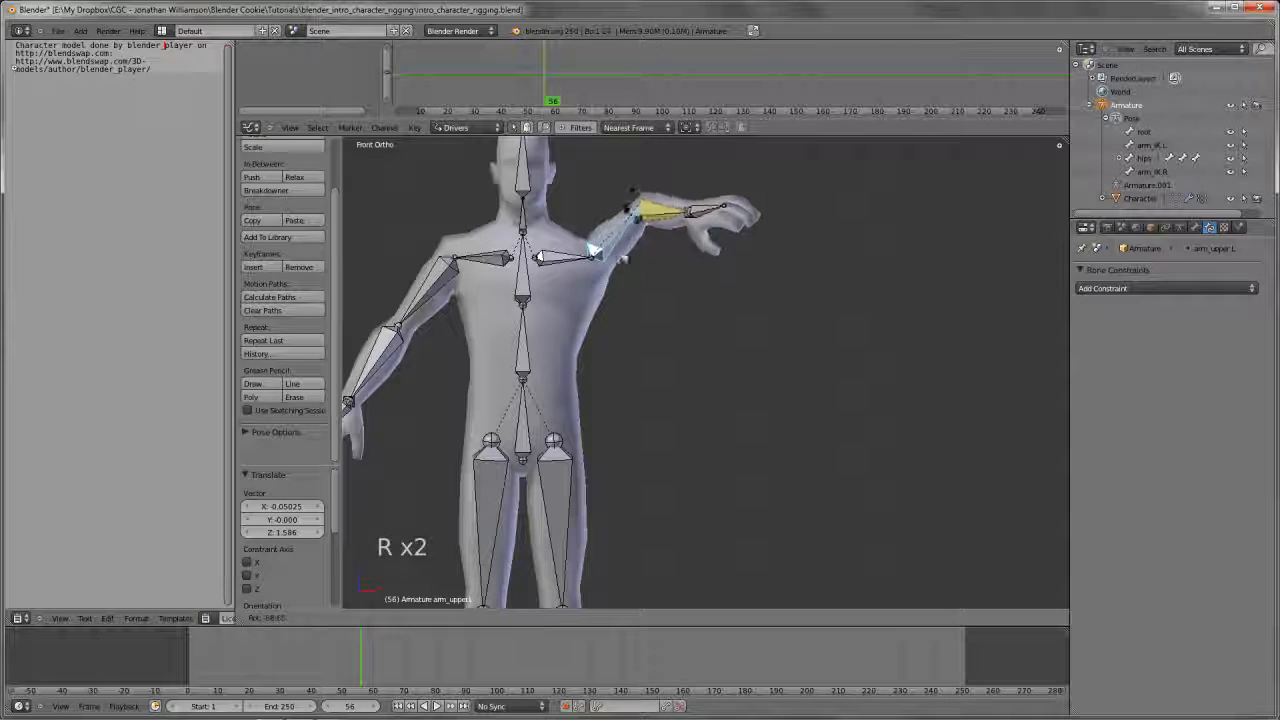
pyautogui.rightClick(715, 203)
# Move arm_IK.L downward to lower the left arm beside the body
pyautogui.rightClick(703, 213)
pyautogui.press('g')
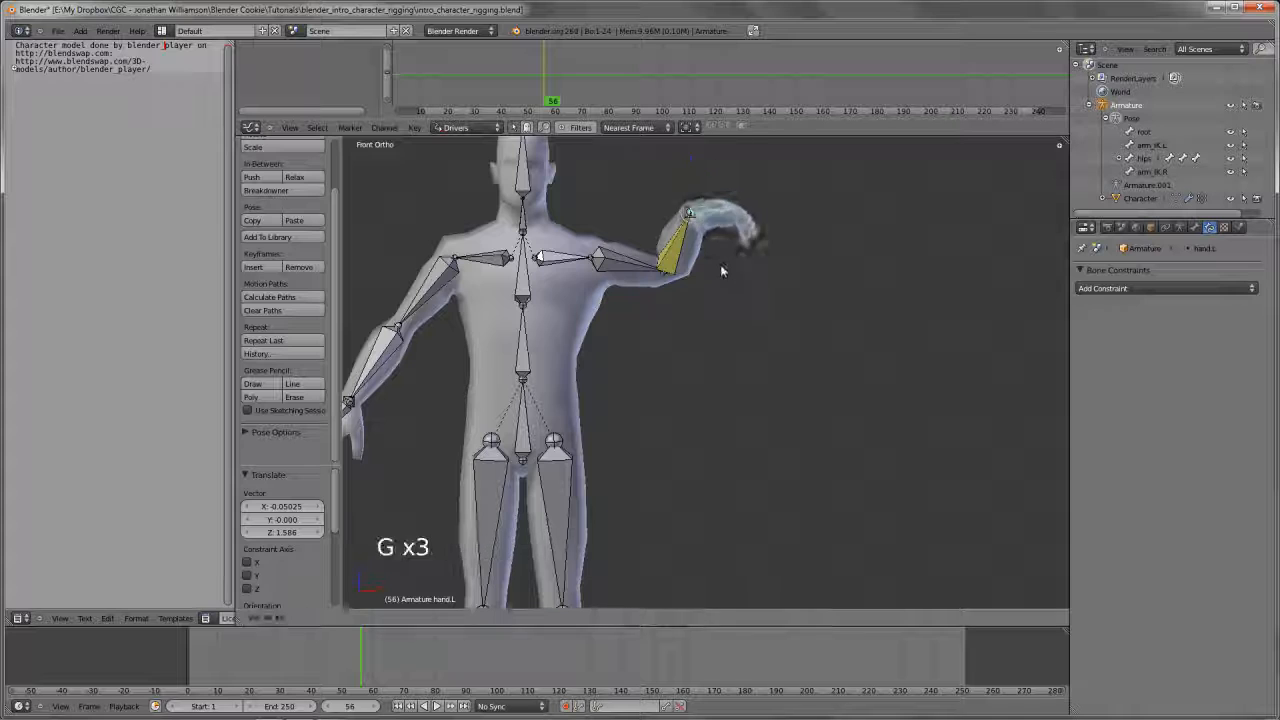
pyautogui.rightClick(721, 266)
pyautogui.rightClick(694, 216)
pyautogui.press('g')
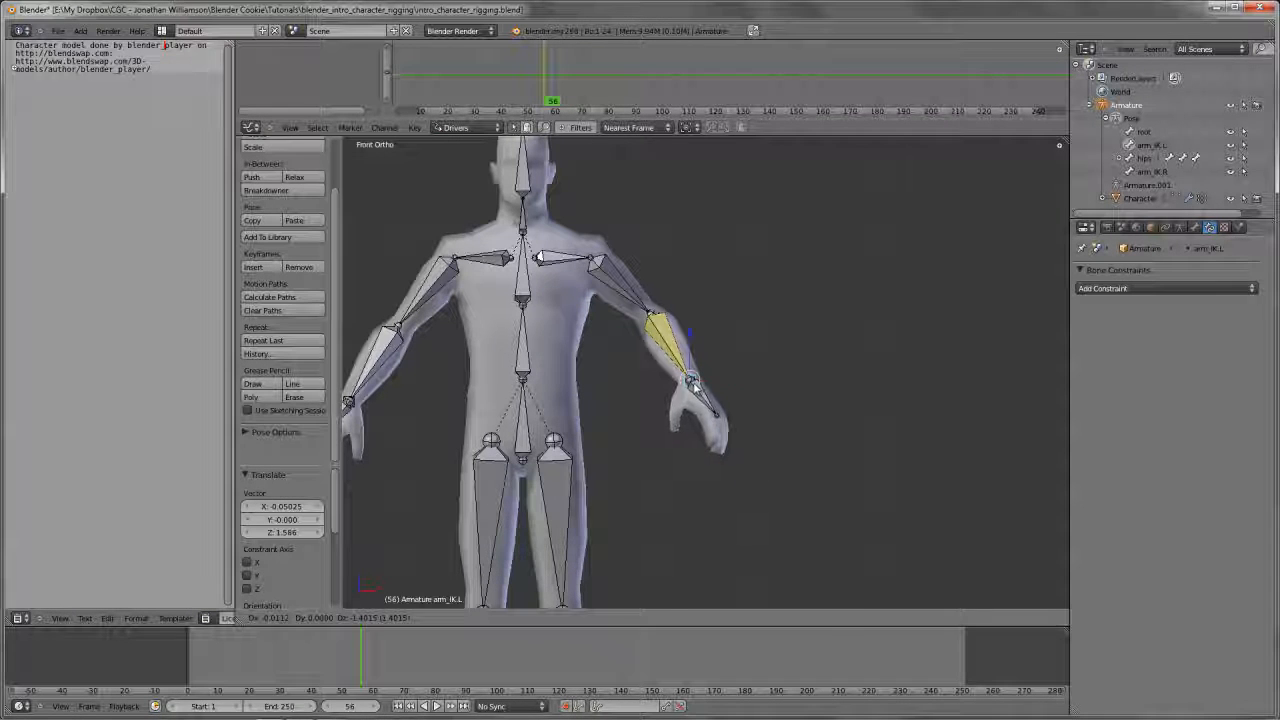
pyautogui.click(688, 378)
# Examine the pole target setting of the left lower arm's IK constraint
pyautogui.rightClick(684, 344)
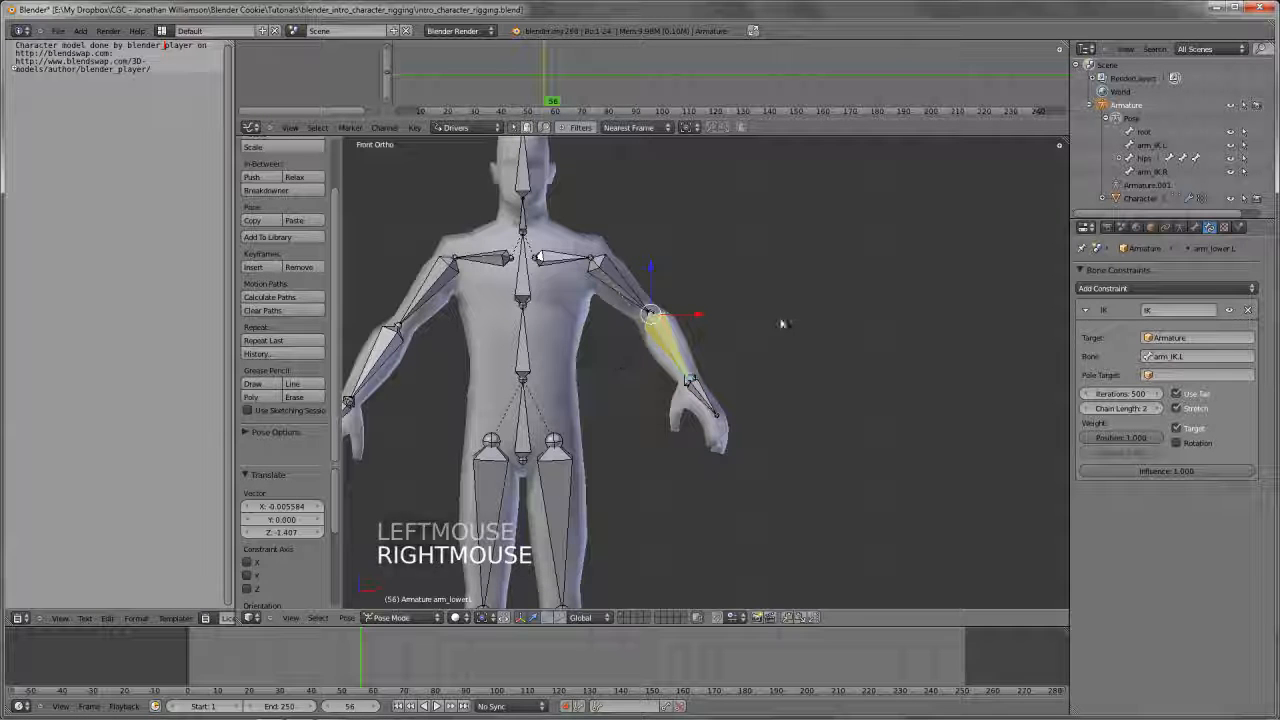
pyautogui.click(1178, 376)
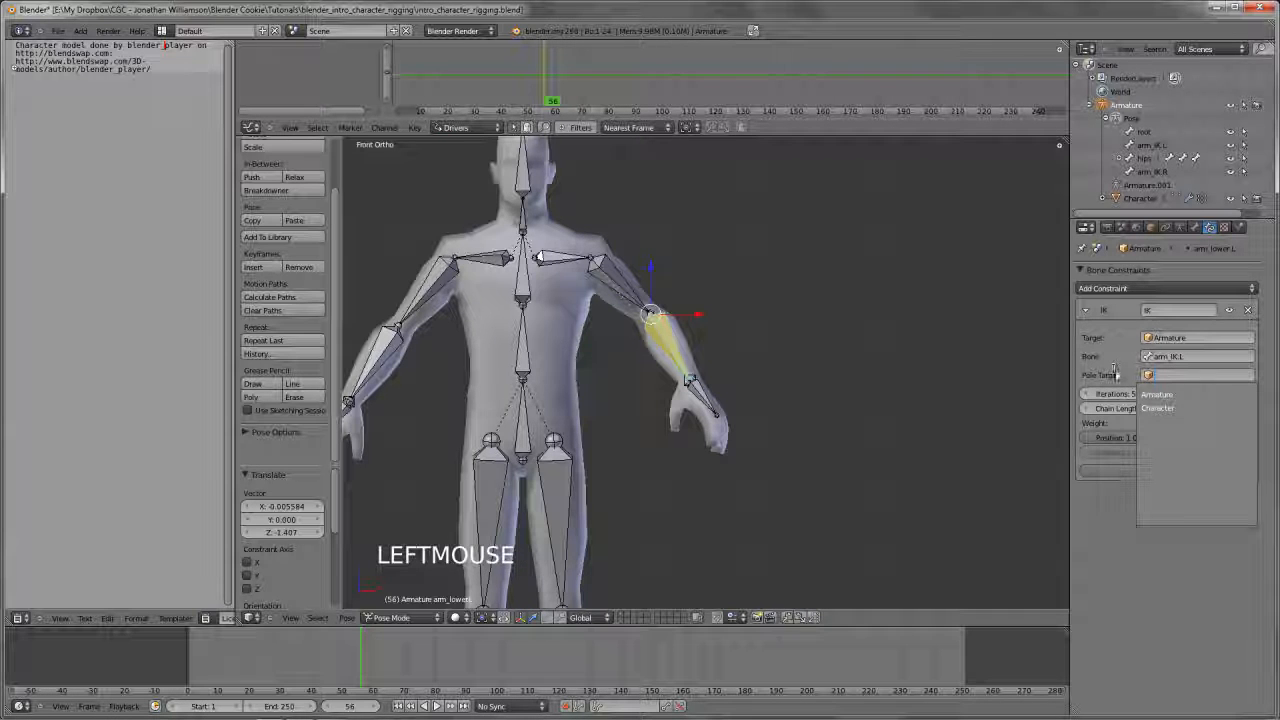
pyautogui.click(1116, 377)
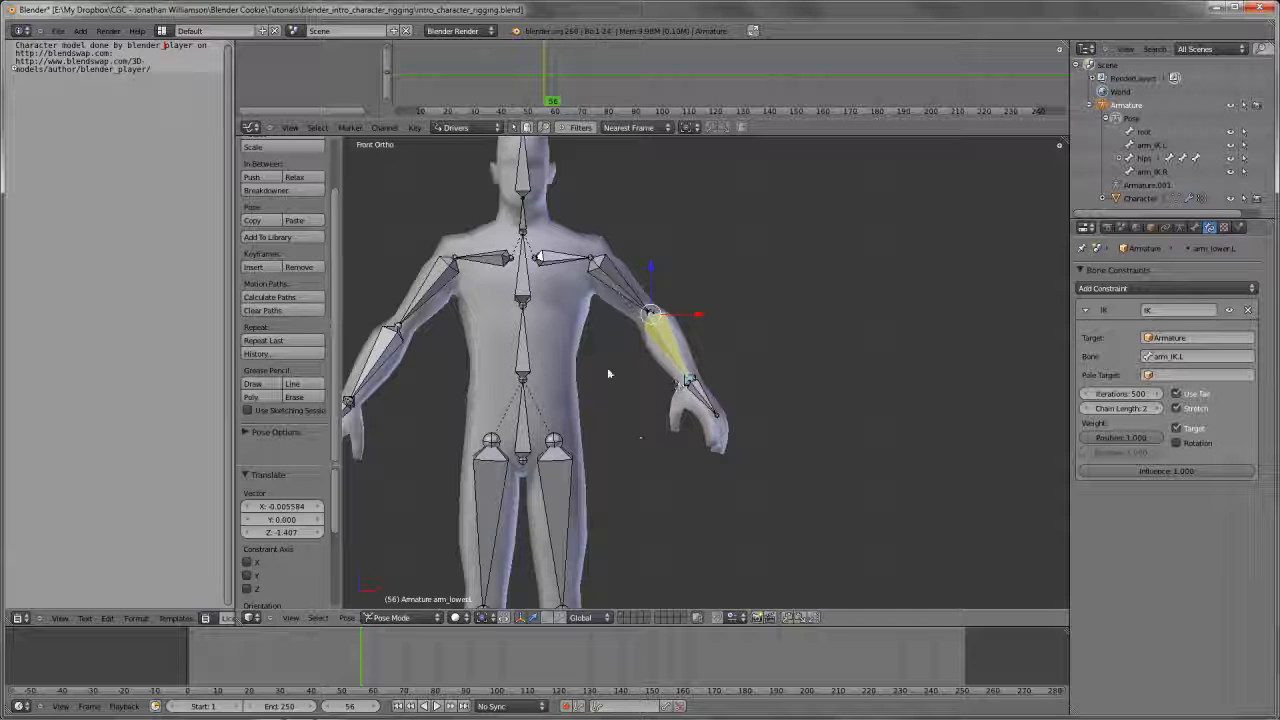
# Clear the pose rotation and location of all bones in the armature
pyautogui.press('a')
pyautogui.press('a')
pyautogui.hotkey('alt', 'r')
pyautogui.hotkey('alt', 'g')
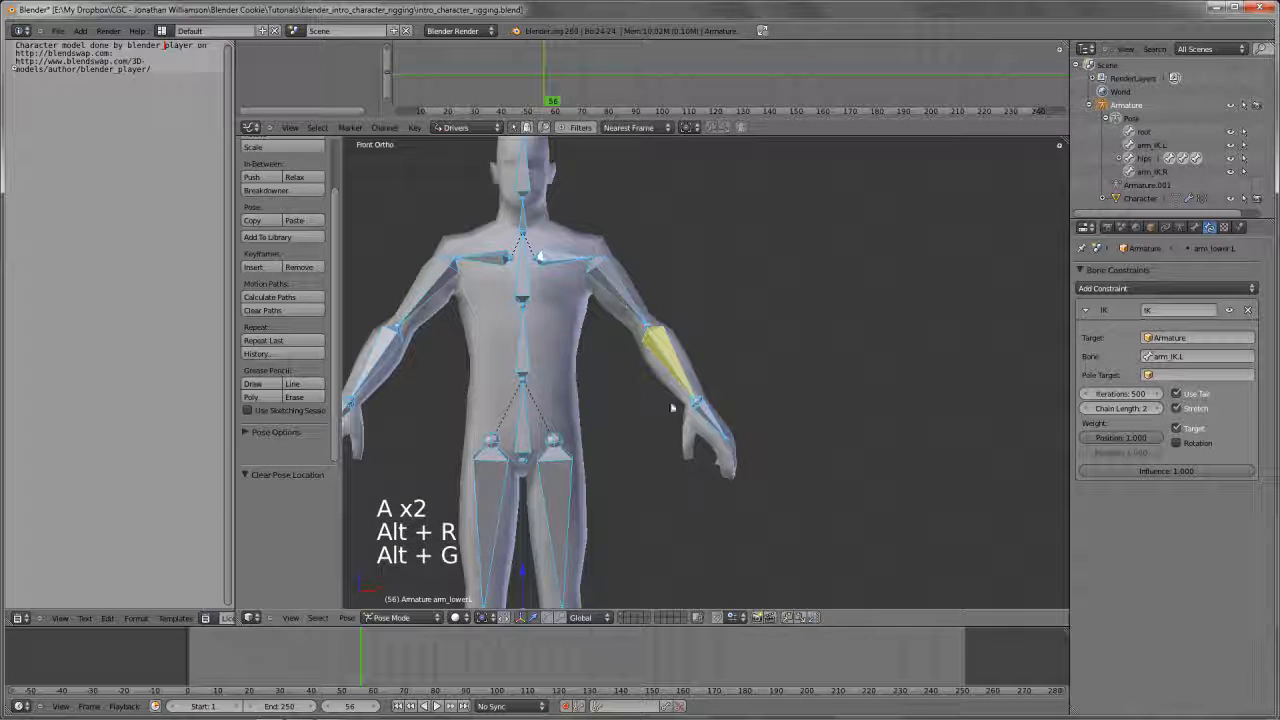
pyautogui.press('a')
pyautogui.rightClick(706, 410)
pyautogui.moveTo(720, 400); pyautogui.dragTo(762, 340, button='middle')
pyautogui.press('a')
pyautogui.press('a')
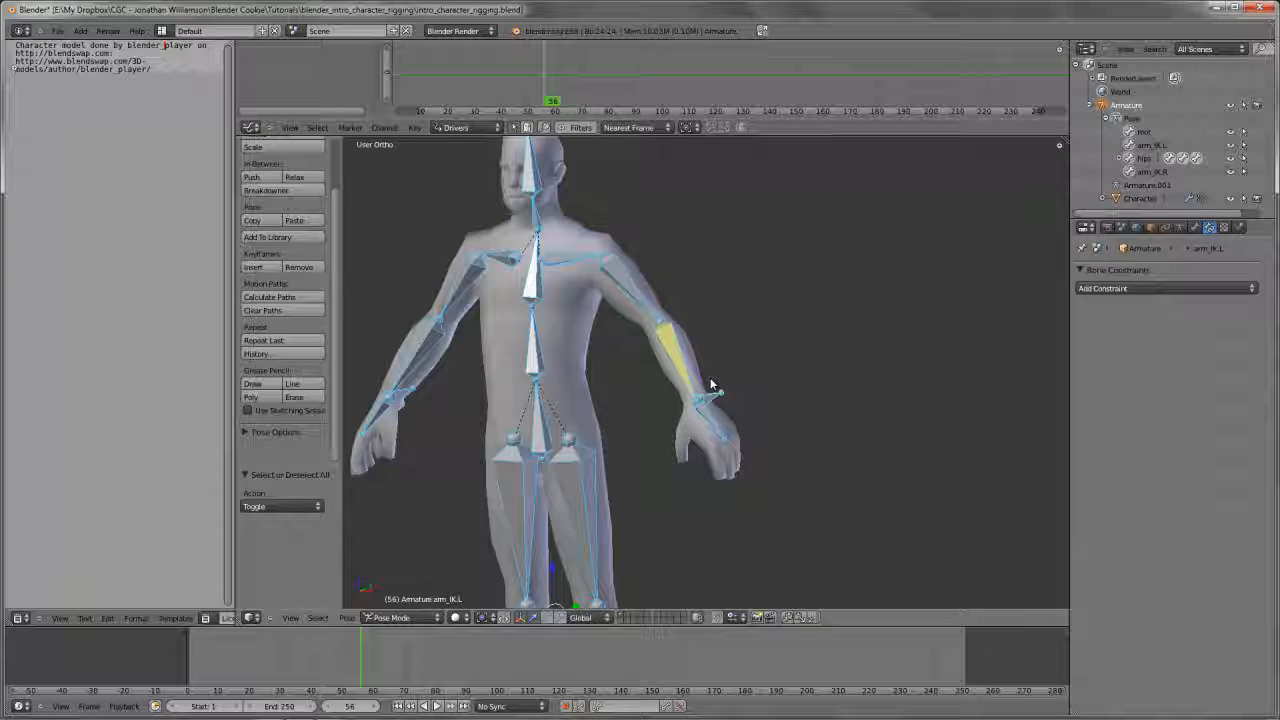
pyautogui.hotkey('alt', 'r')
pyautogui.scroll(-2, 710, 379)
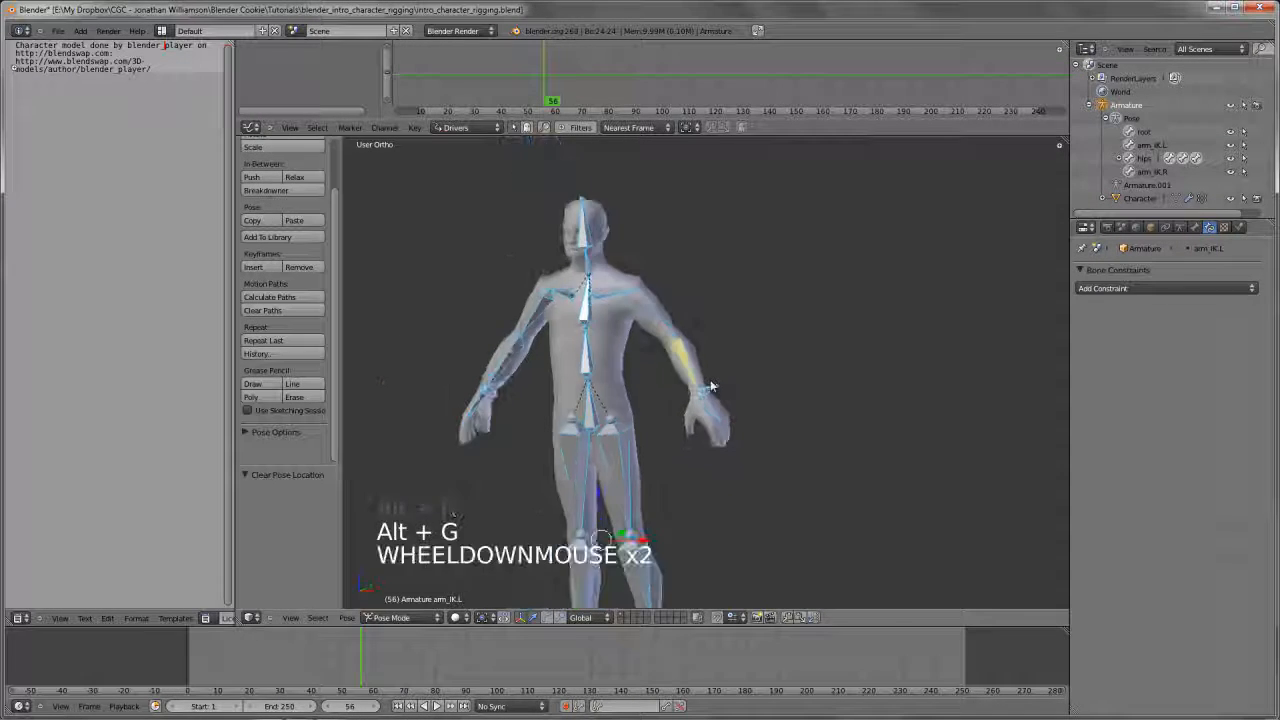
pyautogui.moveTo(710, 379)
pyautogui.mouseDown(button='middle')
pyautogui.moveTo(654, 370)
pyautogui.moveTo(710, 375)
pyautogui.mouseUp(button='middle')
pyautogui.scroll(3, 700, 365)
# In Edit Mode, extrude a mirrored bone about 0.38 units backward along Y from the left elbow joint
pyautogui.press('a')
pyautogui.scroll(2, 660, 371)
pyautogui.rightClick(569, 266)
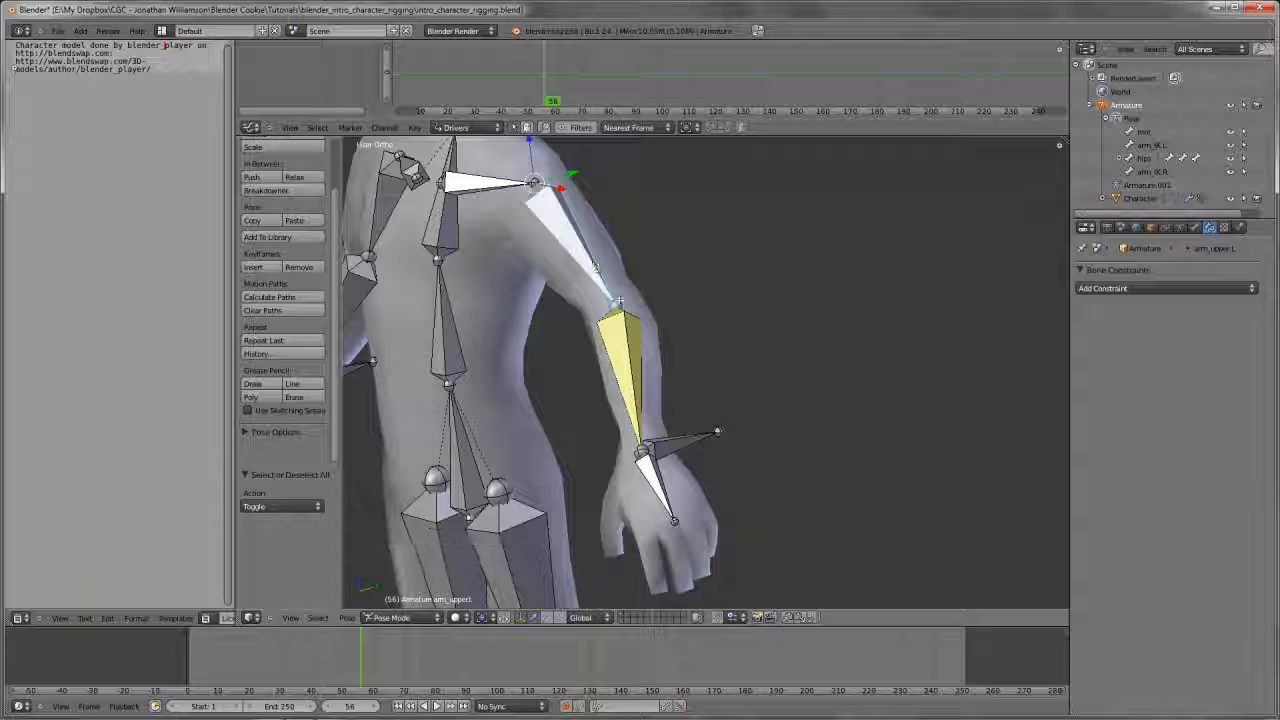
pyautogui.press('Tab')
pyautogui.rightClick(620, 300)
pyautogui.scroll(-2, 620, 300)
pyautogui.press('e')
pyautogui.press('e')
pyautogui.press('e')
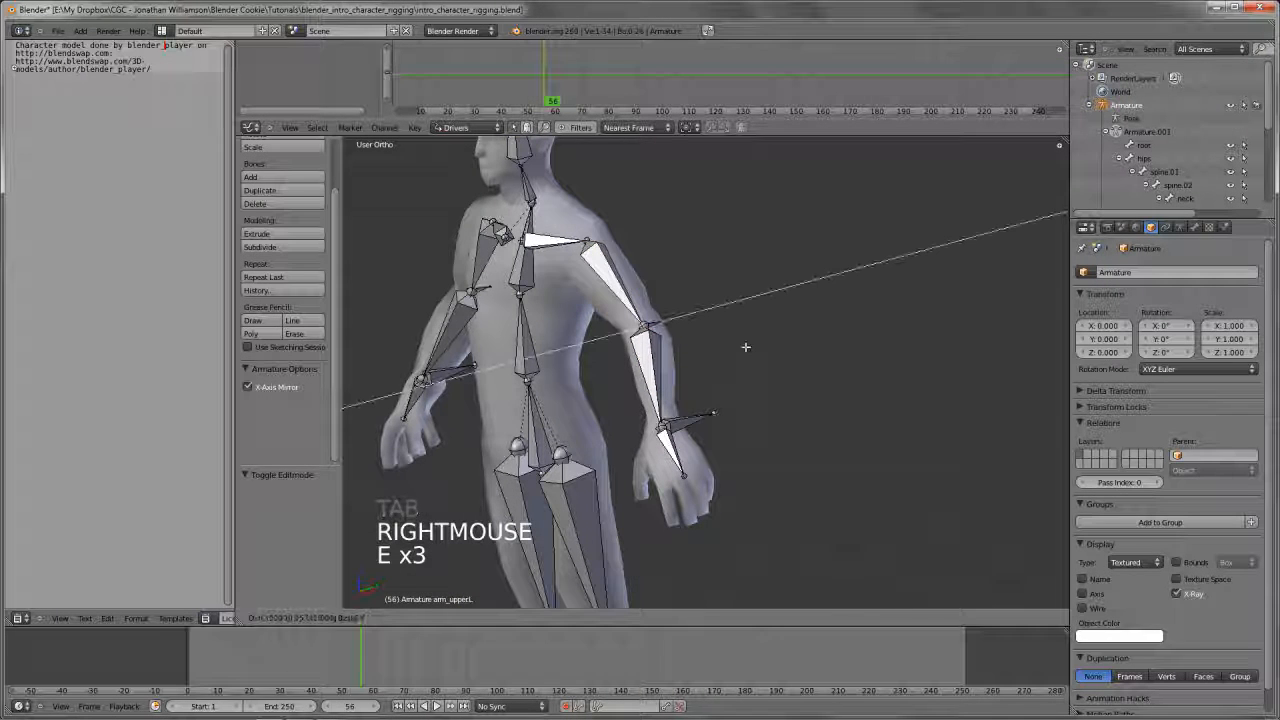
pyautogui.click(760, 342)
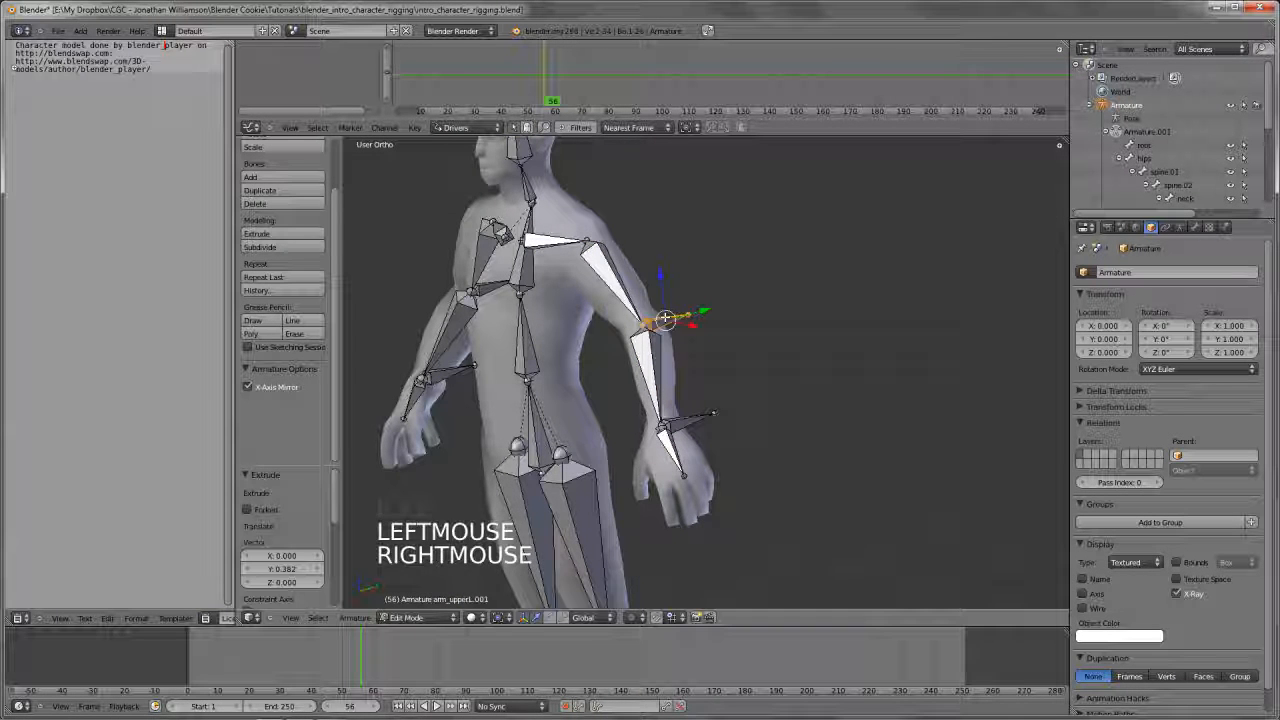
# Clear the parent of the new elbow bone and move it about 0.35 units back along Y
pyautogui.hotkey('alt', 'p')
pyautogui.click(640, 329)
pyautogui.press('g')
pyautogui.press('y')
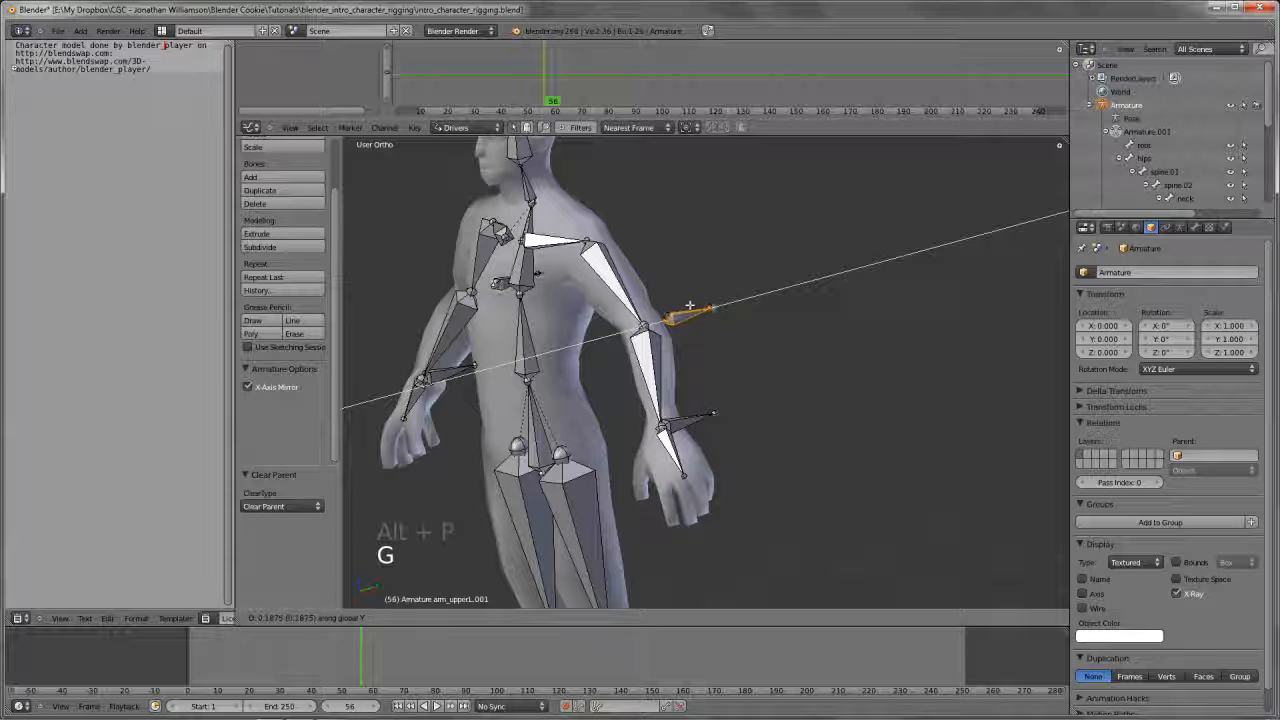
pyautogui.click(567, 283)
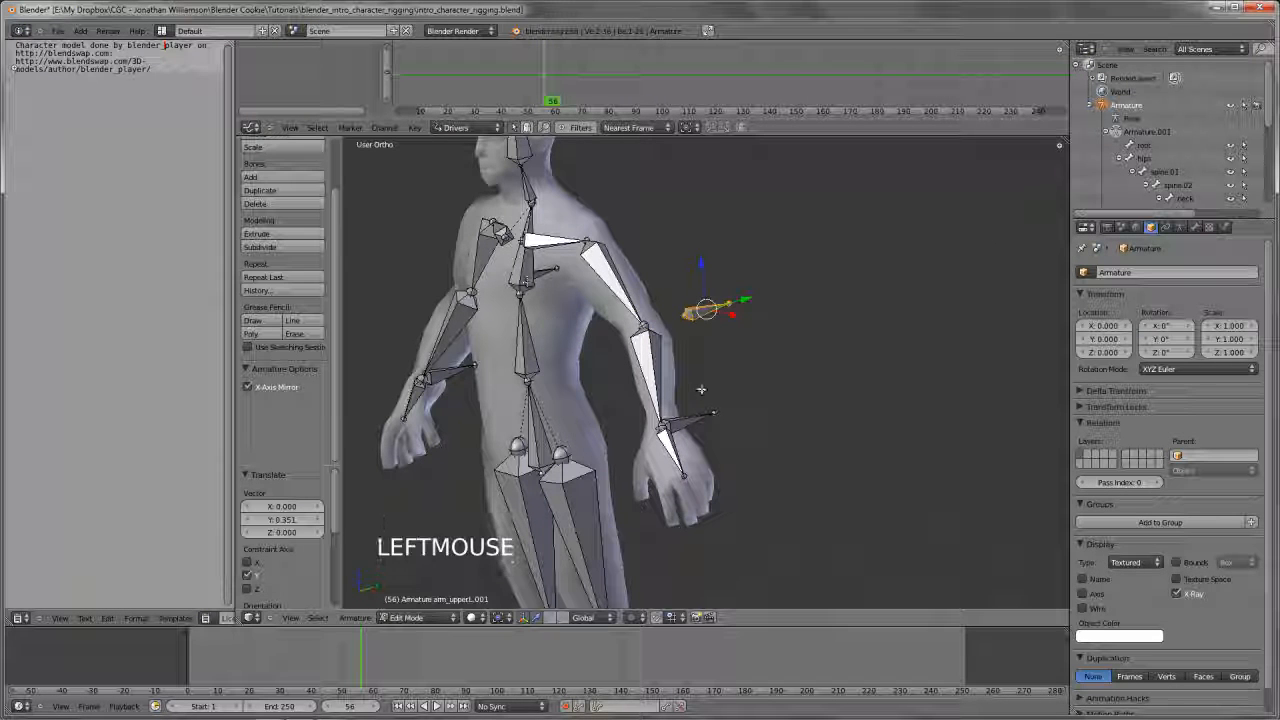
# Try moving arm_IK.L in Pose Mode beside the new elbow bone, cancel the move, and select the elbow bone
pyautogui.press('KP_3')
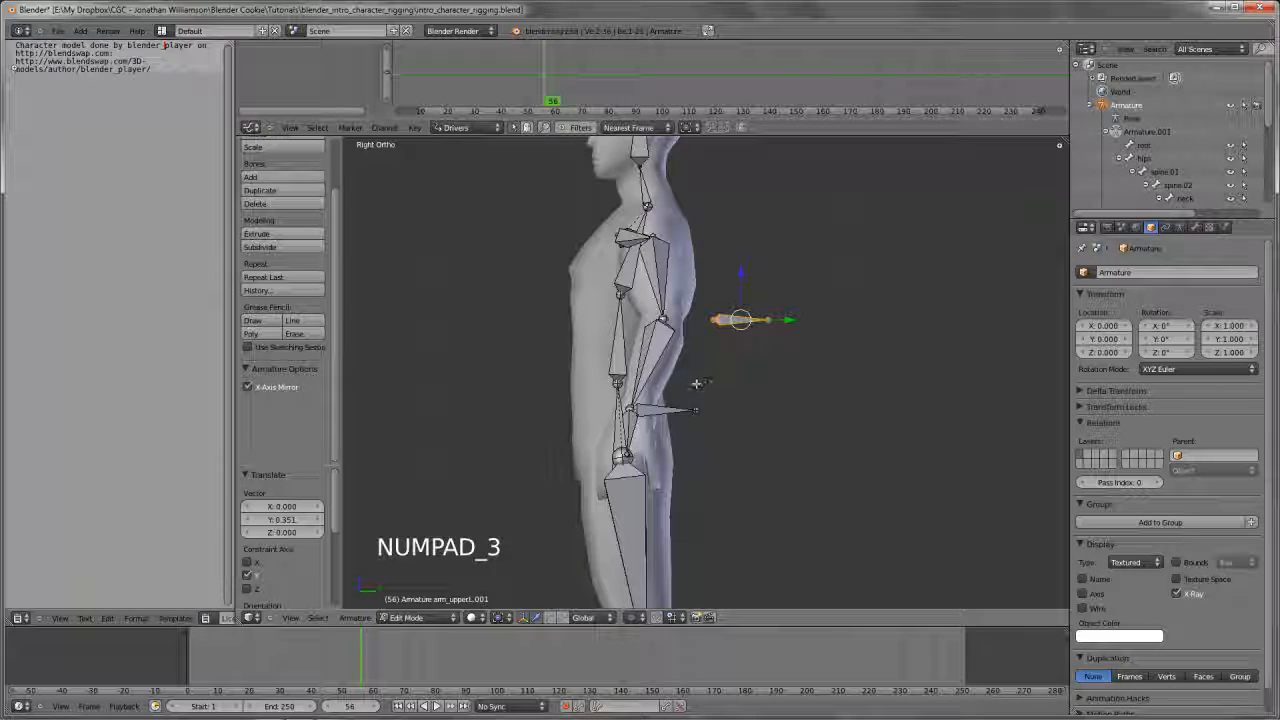
pyautogui.moveTo(692, 384); pyautogui.dragTo(740, 391, button='middle')
pyautogui.press('Tab')
pyautogui.rightClick(668, 360)
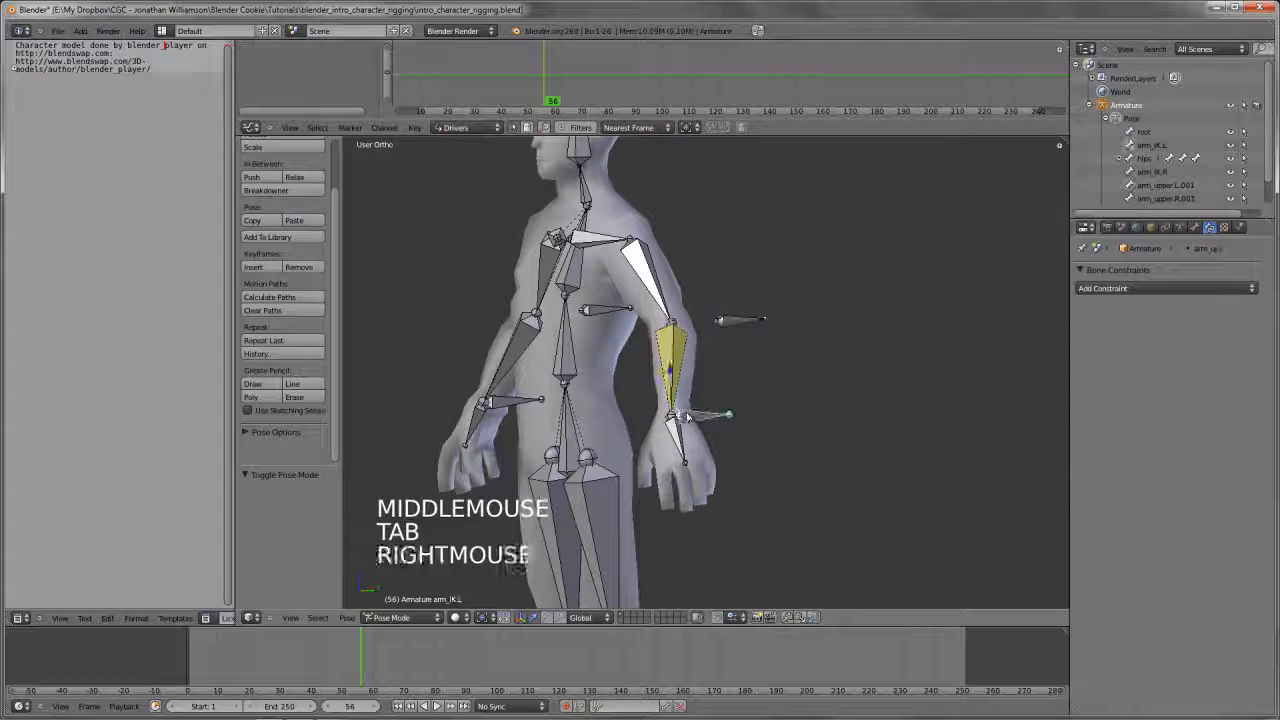
pyautogui.press('g')
pyautogui.press('g')
pyautogui.rightClick(720, 322)
pyautogui.rightClick(722, 320)
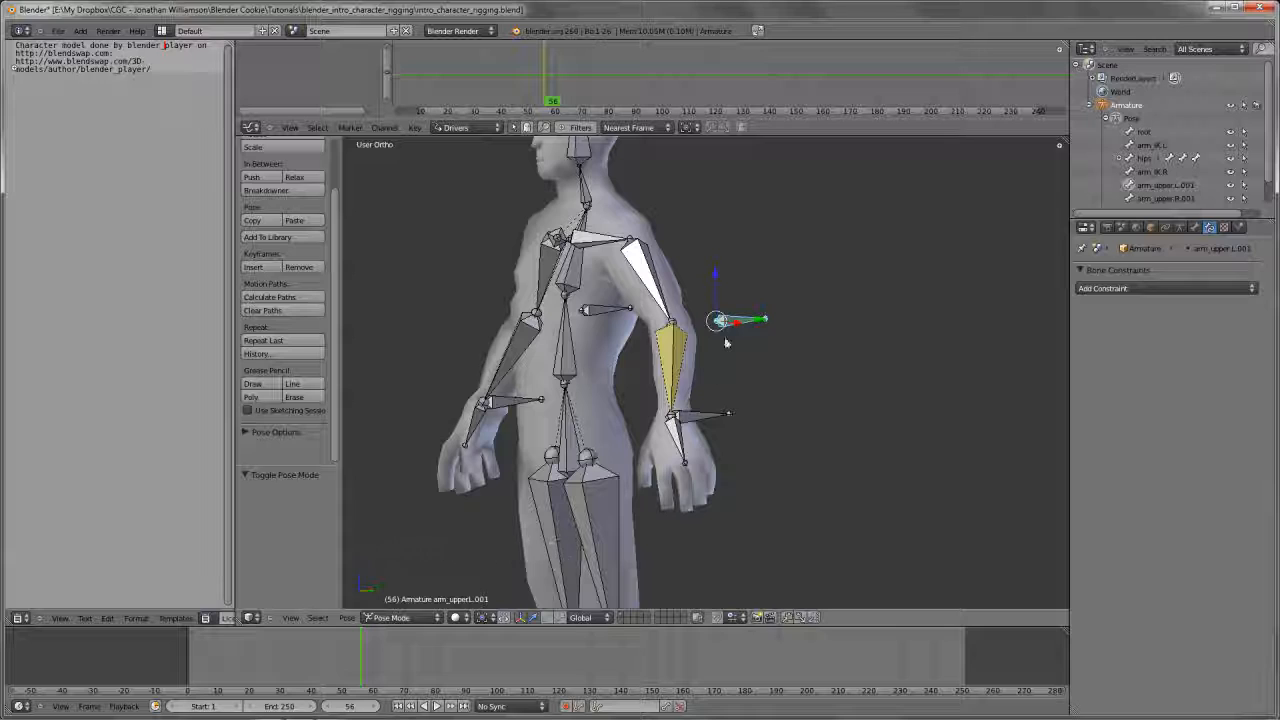
# Move the elbow control bone farther behind the arm in Edit Mode and return to Pose Mode
pyautogui.press('Tab')
pyautogui.moveTo(727, 343); pyautogui.dragTo(712, 414, button='middle')
pyautogui.press('g')
pyautogui.click(812, 357)
pyautogui.scroll(-5, 812, 357)
pyautogui.press('KP_3')
pyautogui.scroll(3, 763, 387)
pyautogui.press('g')
pyautogui.click(763, 387)
pyautogui.scroll(-4, 763, 387)
pyautogui.scroll(3, 854, 406)
pyautogui.press('Tab')
pyautogui.scroll(3, 735, 410)
pyautogui.rightClick(704, 415)
pyautogui.rightClick(868, 322)
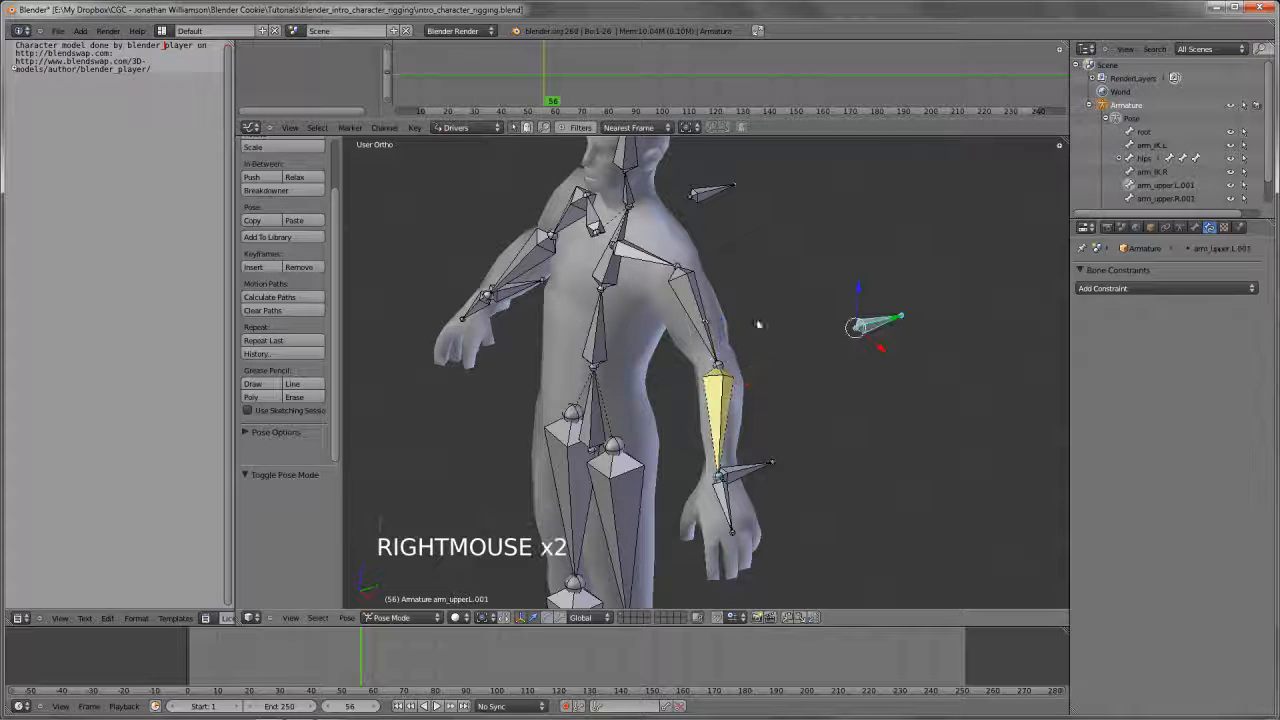
pyautogui.rightClick(691, 312)
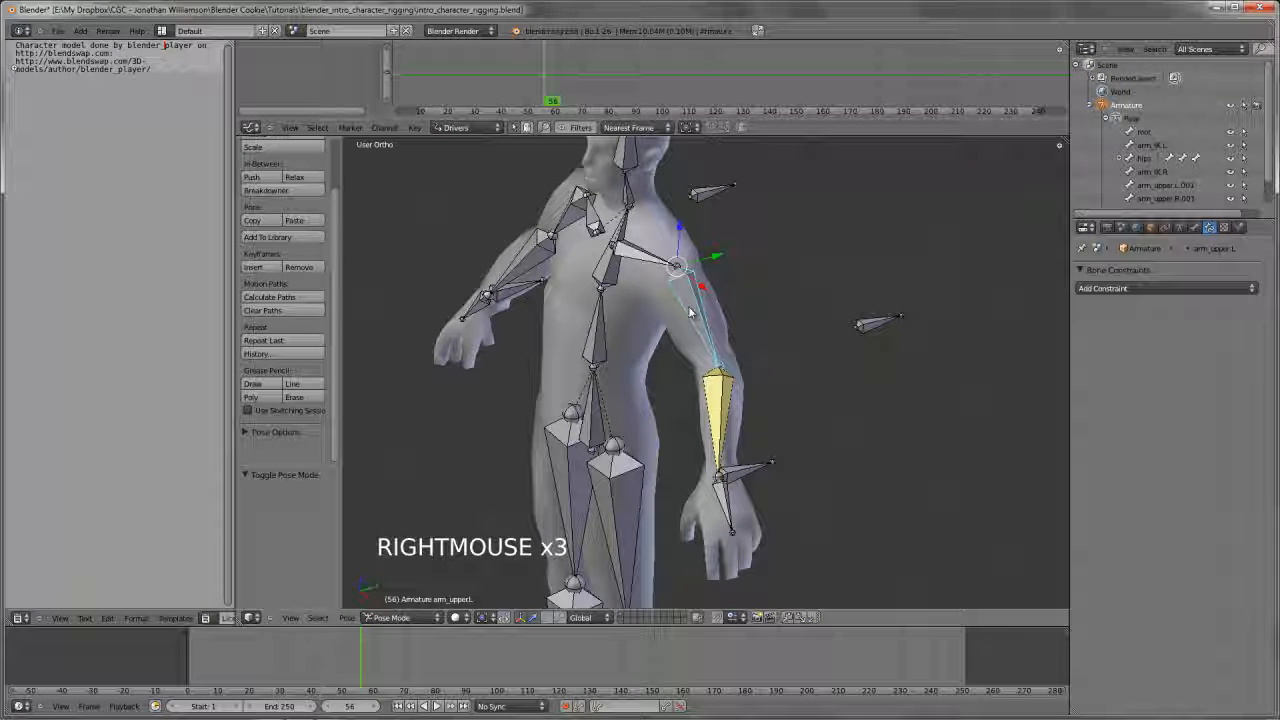
pyautogui.click(1103, 291)
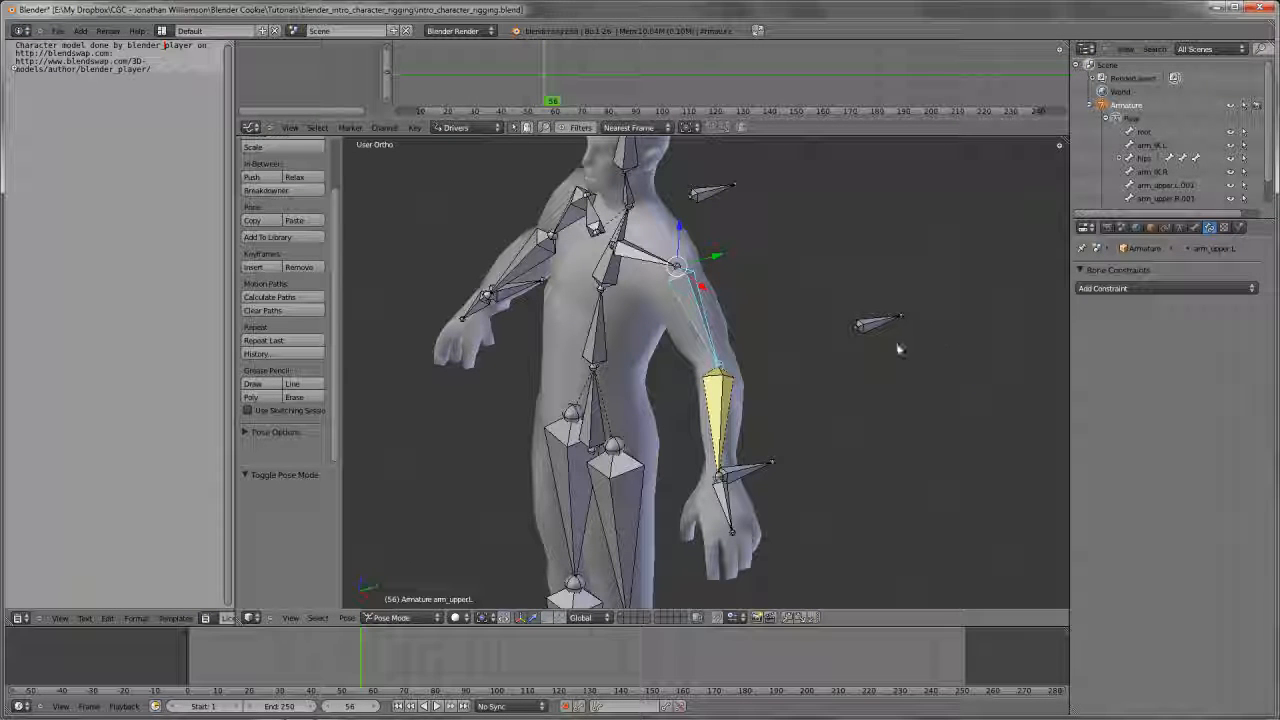
# Rename the left elbow control bone as arm_elbow_IK.L
pyautogui.rightClick(882, 326)
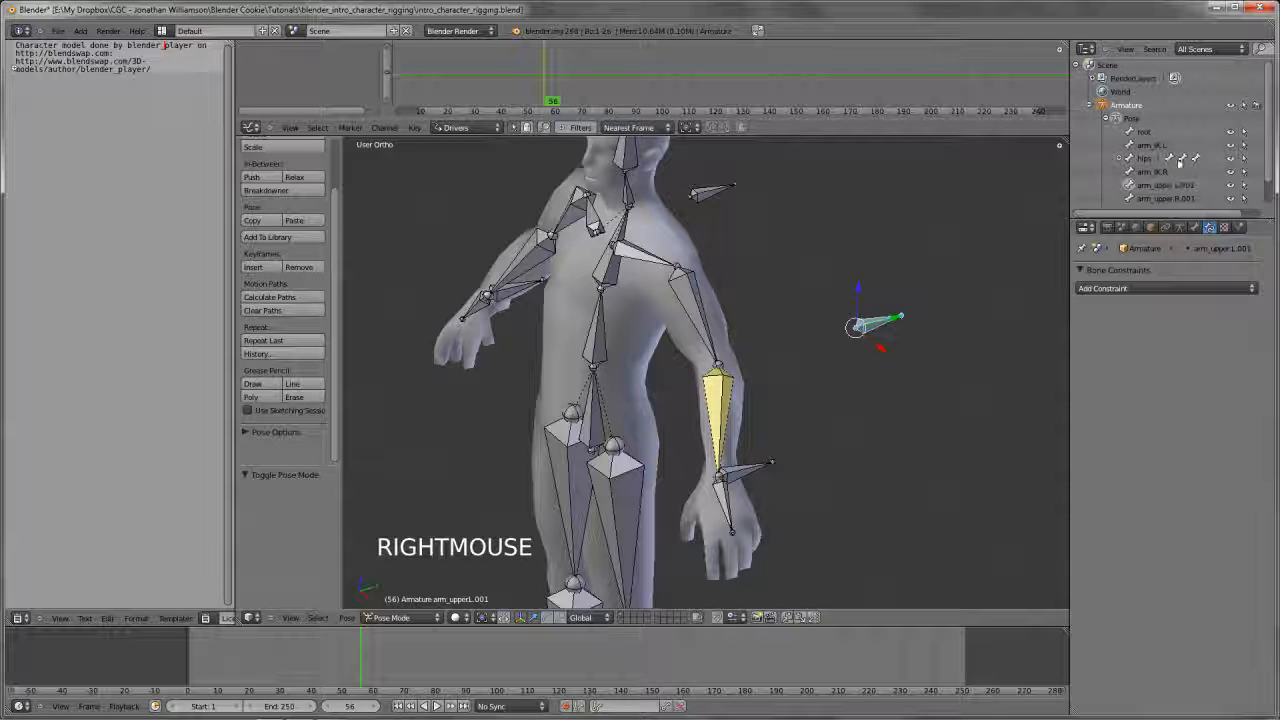
pyautogui.click(1194, 227)
pyautogui.keyDown('ctrl'); pyautogui.click(1160, 272); pyautogui.keyUp('ctrl')
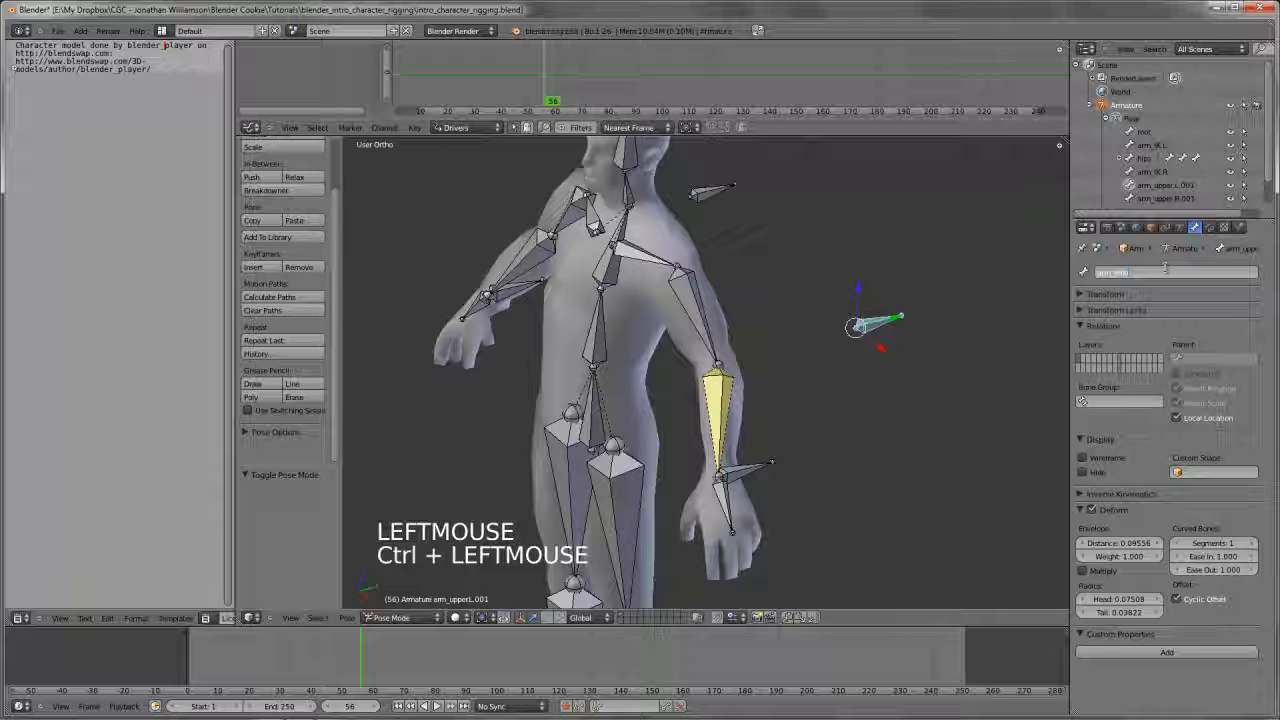
pyautogui.write('arm_elbow_IK.L')
pyautogui.press('Return')
# Copy the left elbow control bone's name to its right counterpart and change it to arm_elbow_IK.R
pyautogui.hotkey('ctrl', 'c')
pyautogui.hotkey('ctrl', 'c')
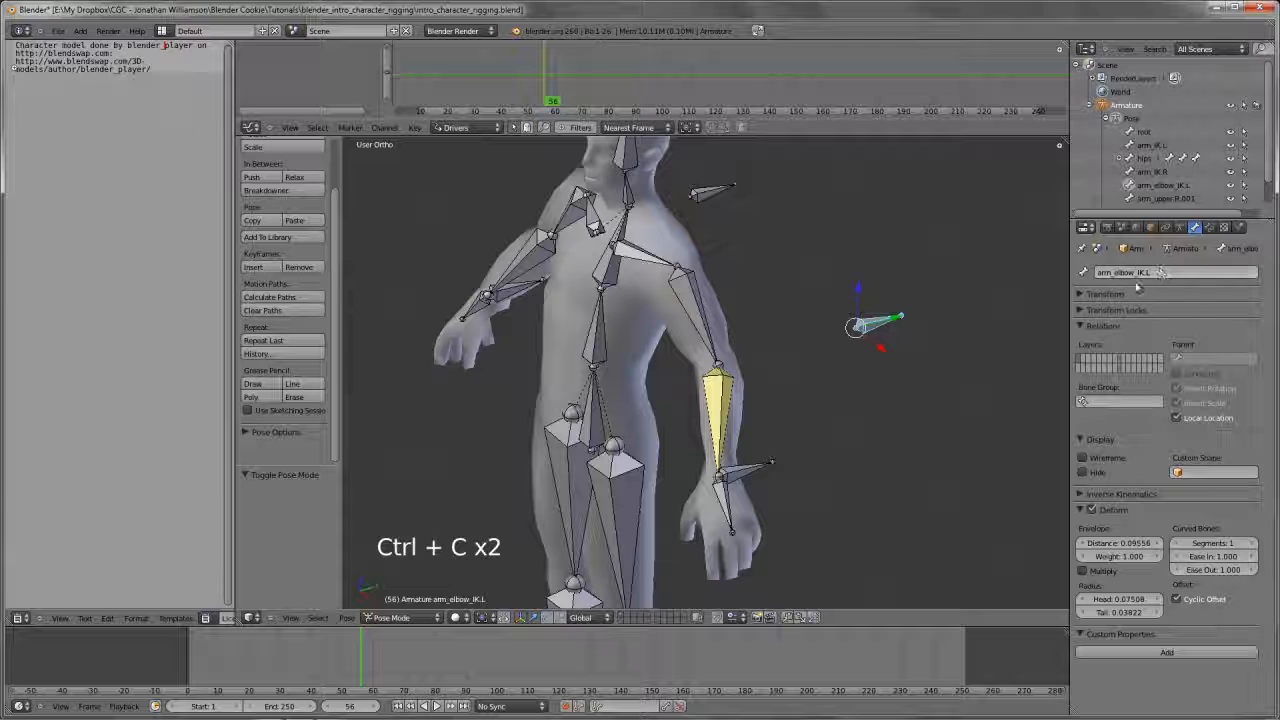
pyautogui.rightClick(714, 192)
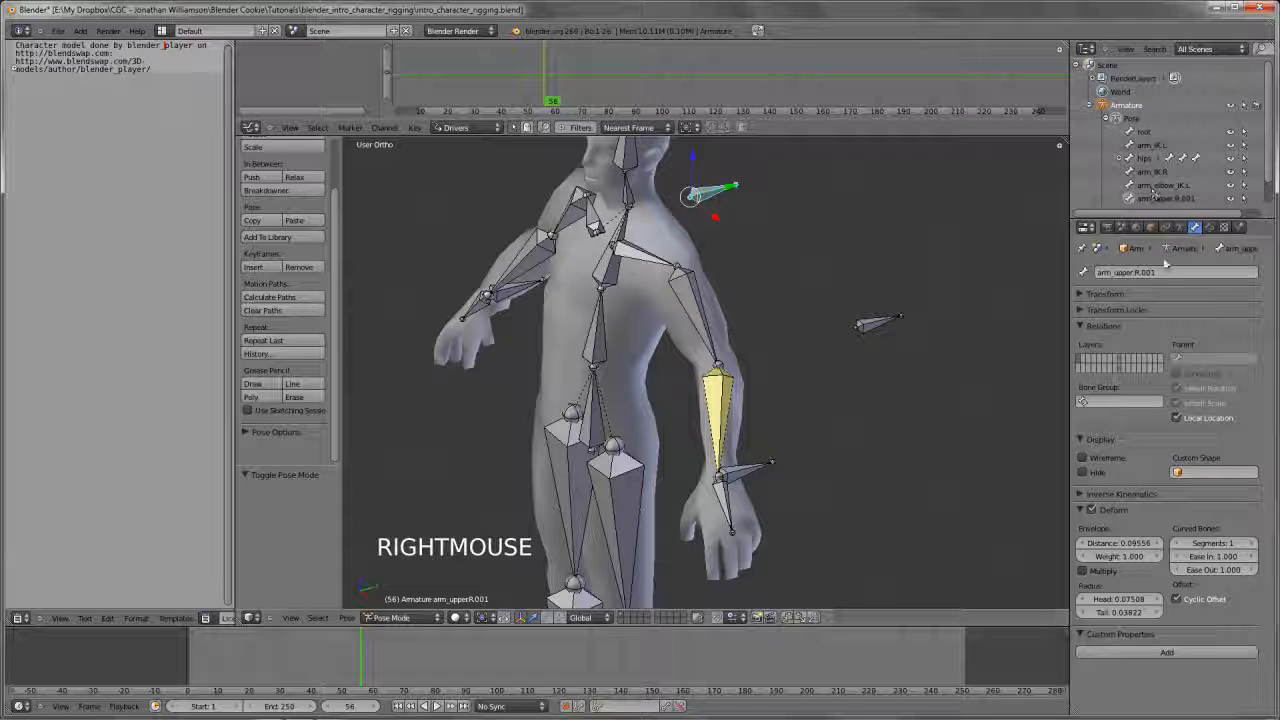
pyautogui.hotkey('ctrl', 'v')
pyautogui.click(1178, 271)
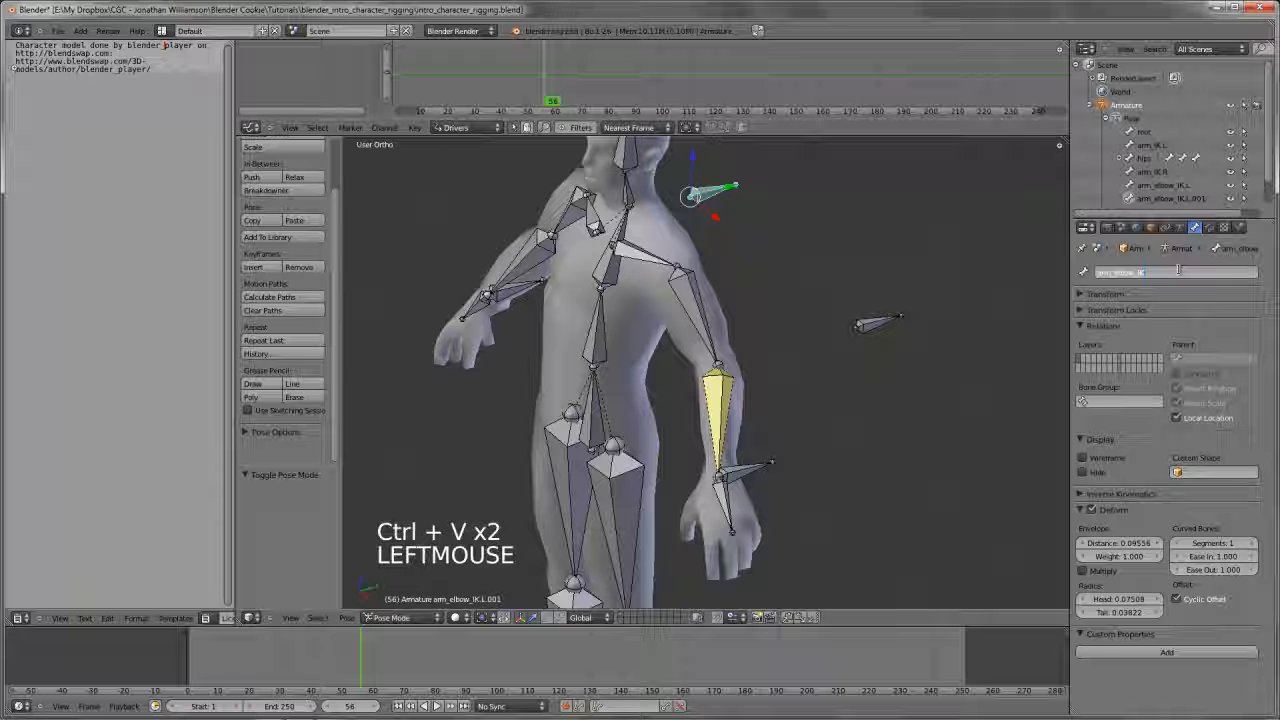
pyautogui.write('arm_elbow_IK.R')
pyautogui.press('Return')
# Add an IK constraint to the left upper arm bone with arm_elbow_IK.L as its target
pyautogui.press('a')
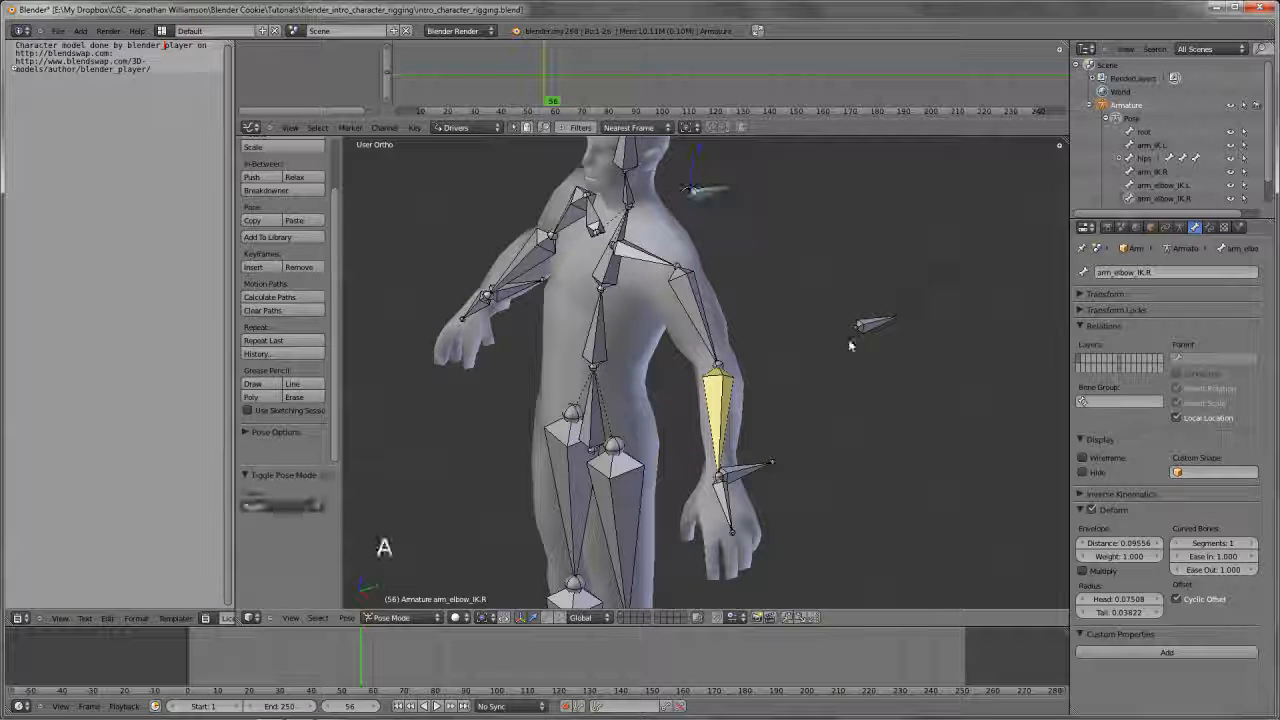
pyautogui.rightClick(860, 325)
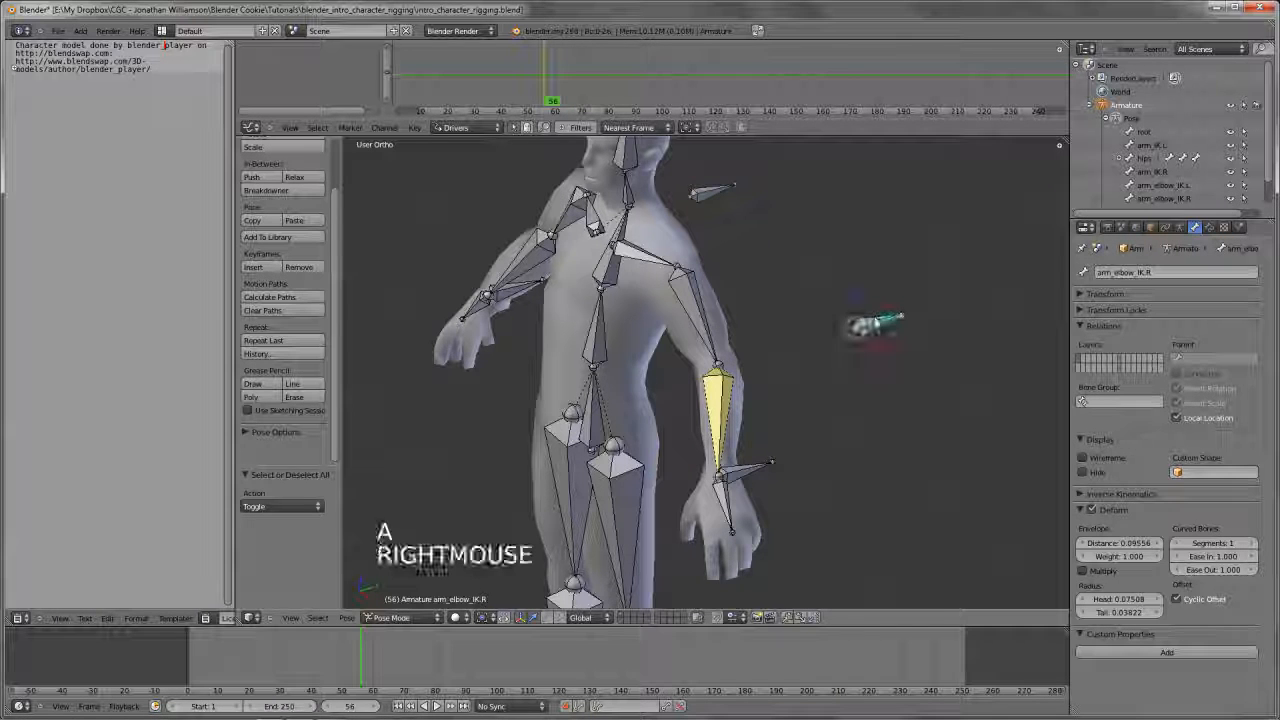
pyautogui.keyDown('shift'); pyautogui.rightClick(699, 322); pyautogui.keyUp('shift')
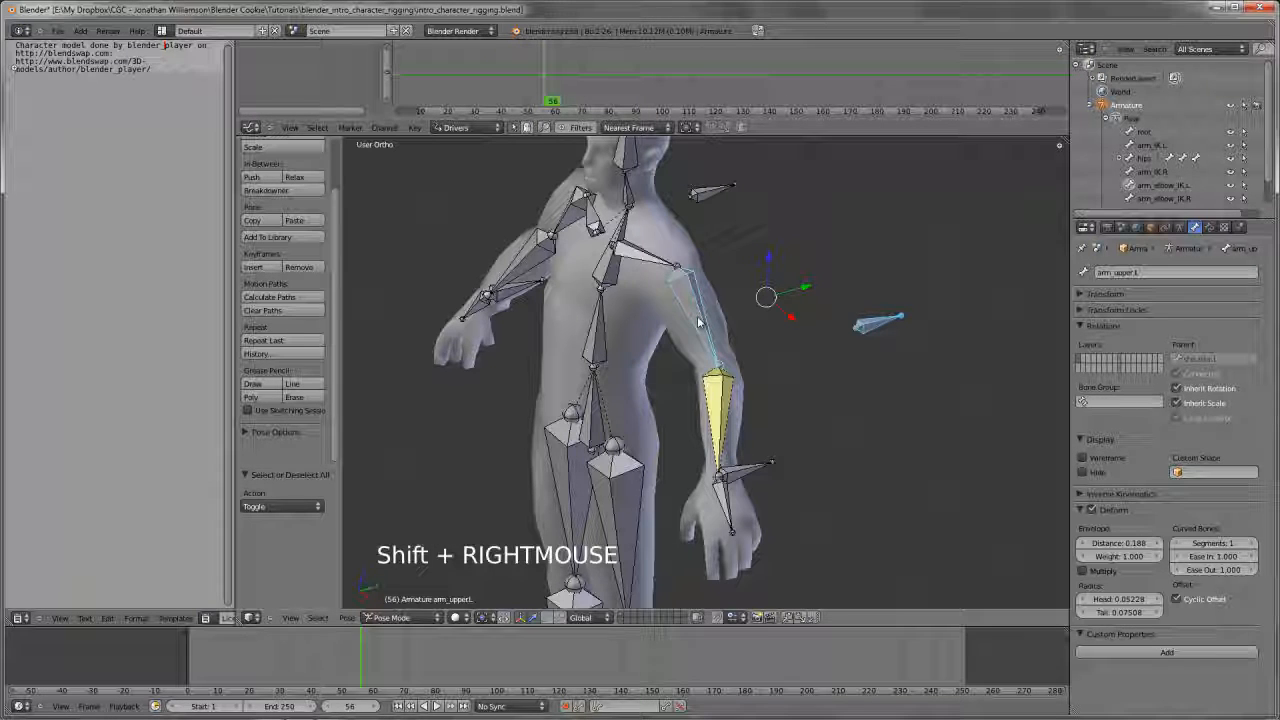
pyautogui.hotkey('shift', 'i')
pyautogui.hotkey('shift', 'i')
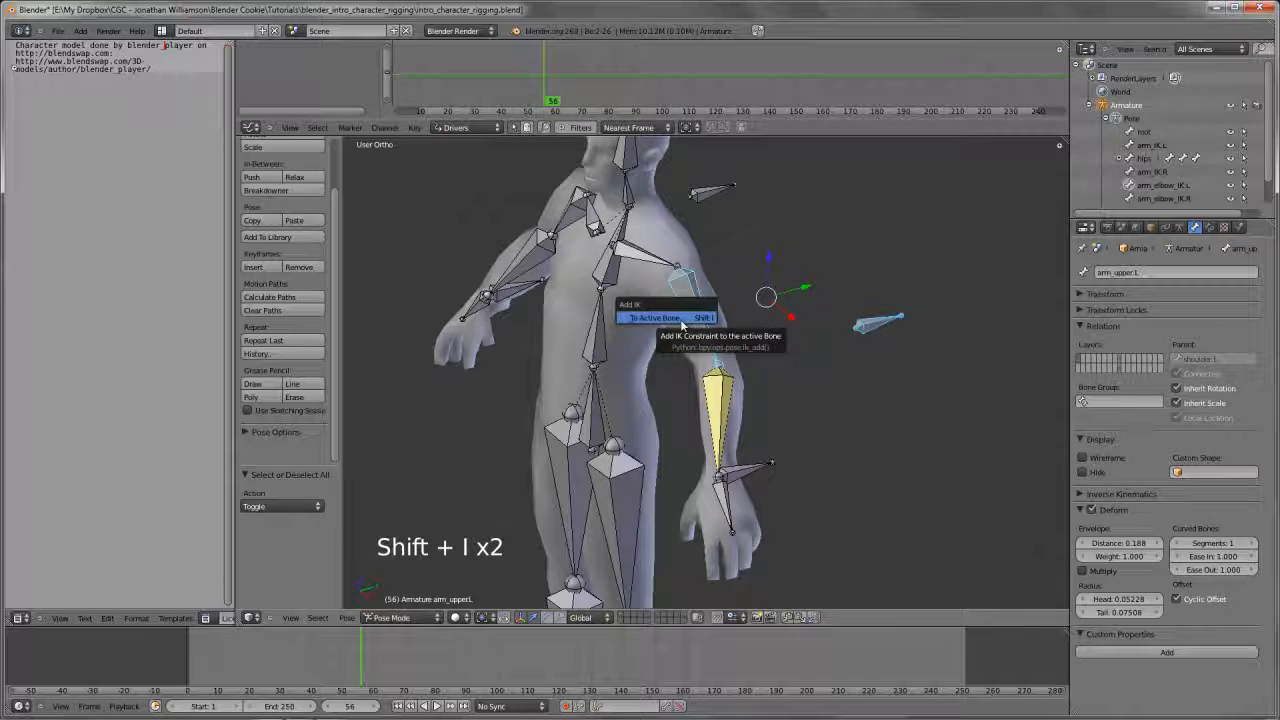
pyautogui.click(697, 318)
# Set the chain length of the left upper arm's IK constraint to 1
pyautogui.moveTo(715, 339); pyautogui.dragTo(740, 460, button='middle')
pyautogui.click(1209, 227)
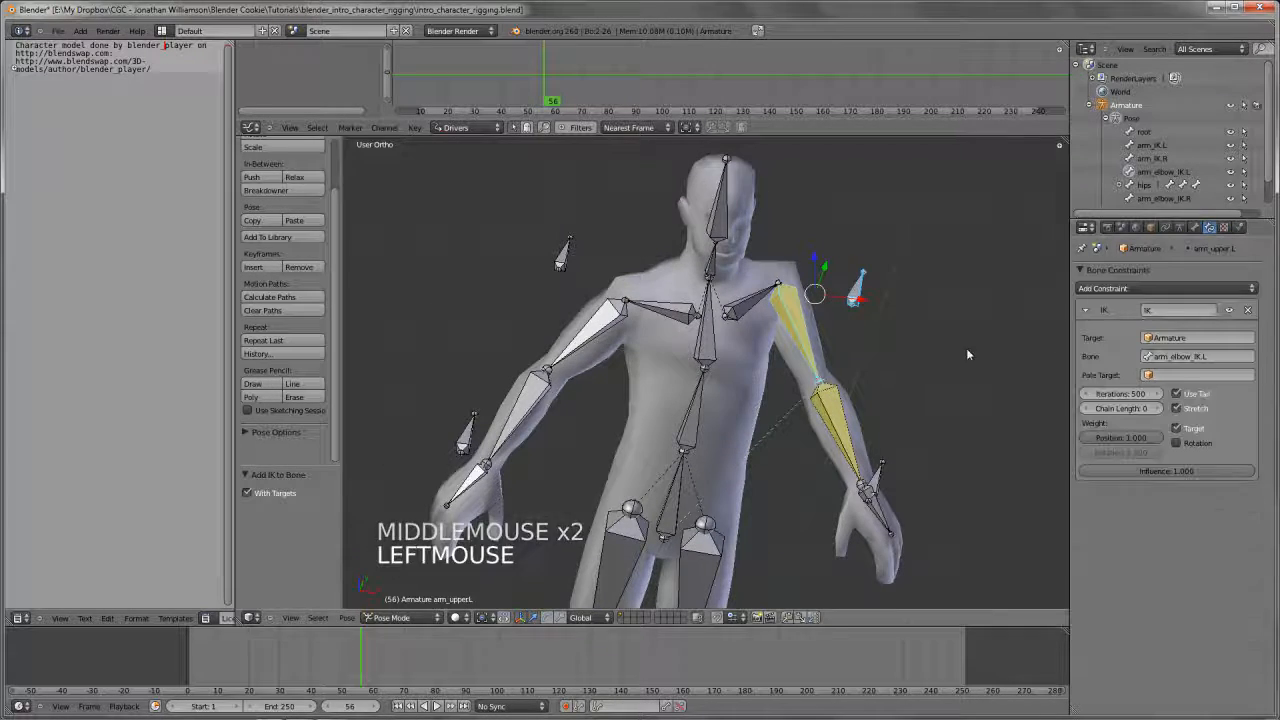
pyautogui.moveTo(966, 348); pyautogui.dragTo(900, 360, button='middle')
pyautogui.click(1158, 409)
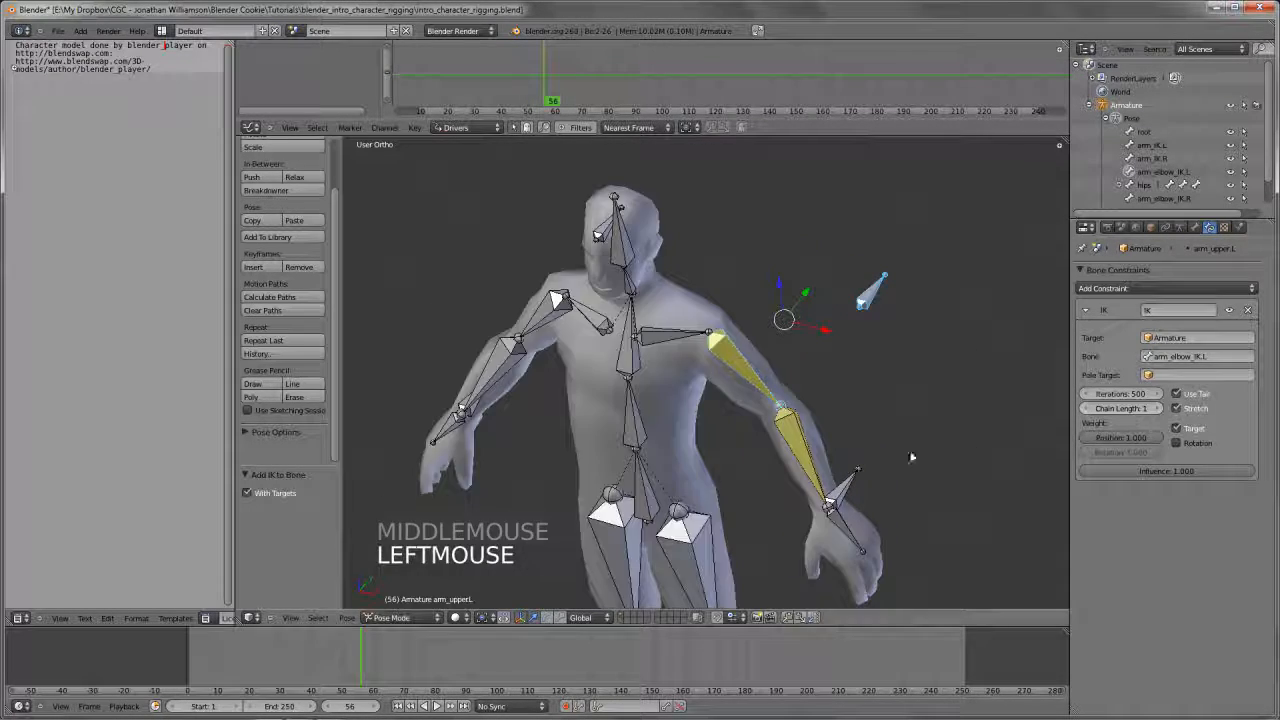
pyautogui.moveTo(760, 420); pyautogui.dragTo(794, 371, button='middle')
pyautogui.press('KP_1')
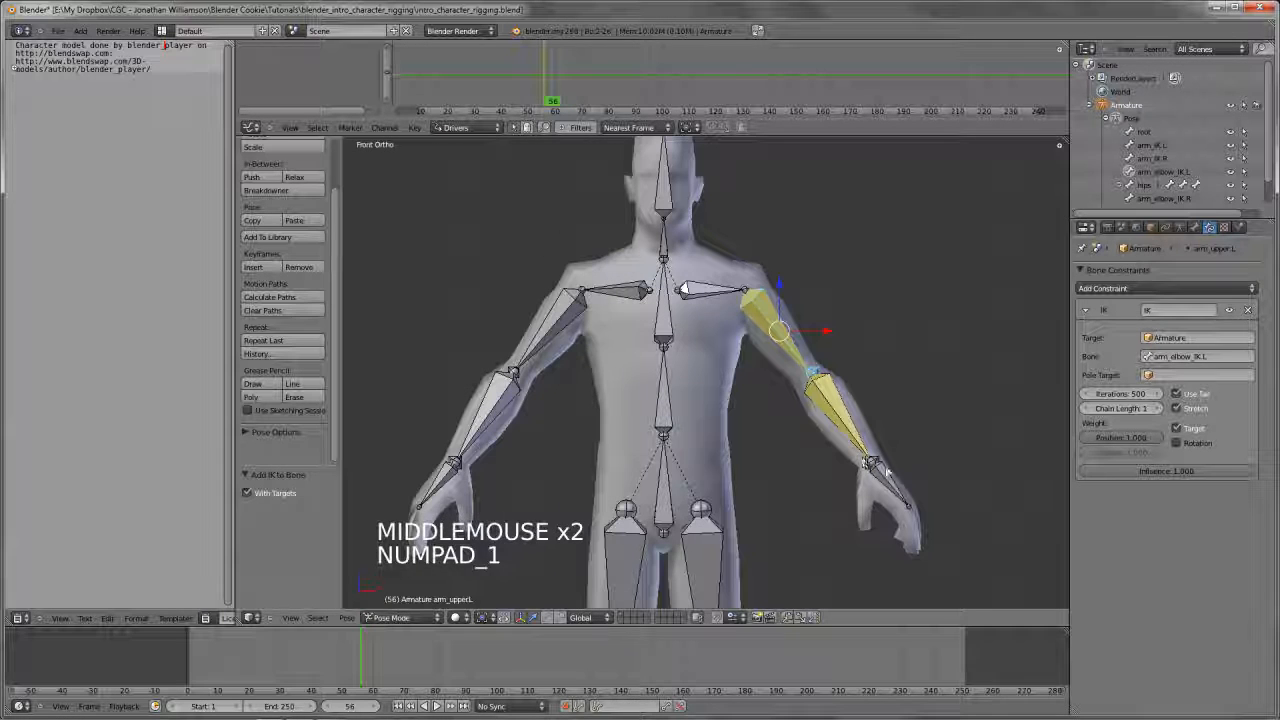
# Test the left arm's IK by raising the hand control bone arm_IK.L to about shoulder height
pyautogui.press('a')
pyautogui.press('a')
pyautogui.rightClick(884, 468)
pyautogui.press('g')
pyautogui.press('g')
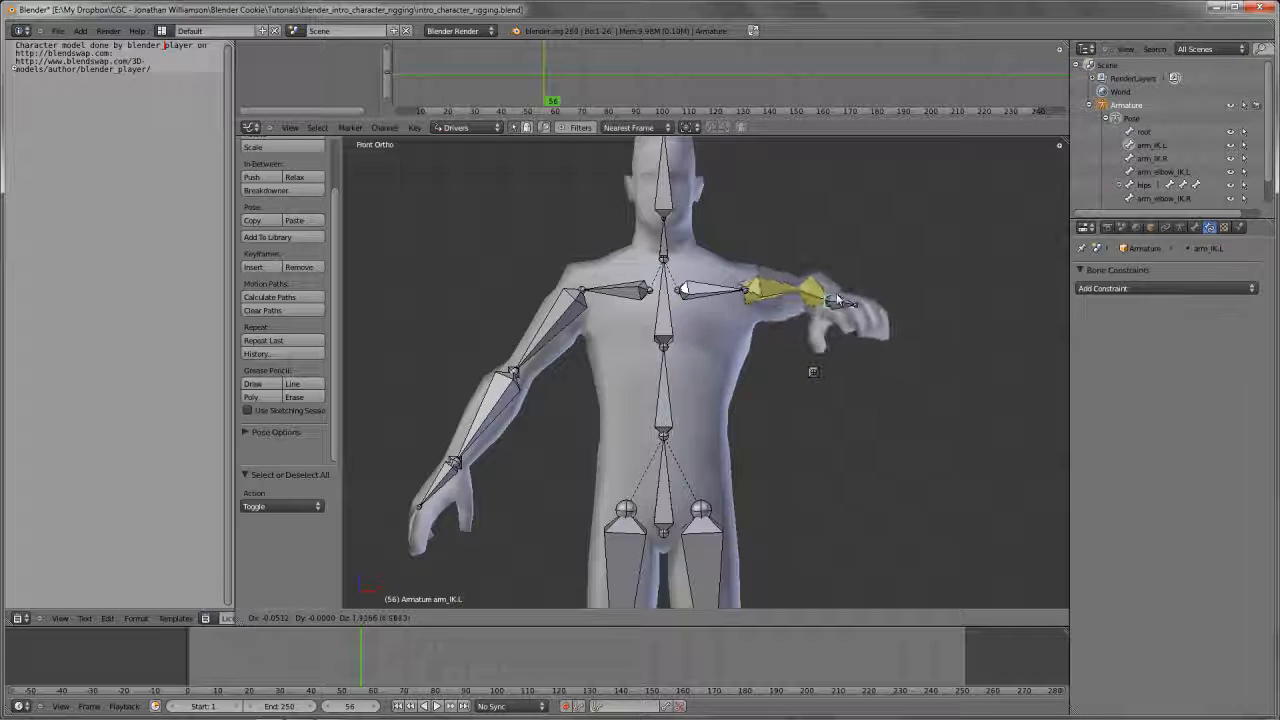
pyautogui.click(877, 302)
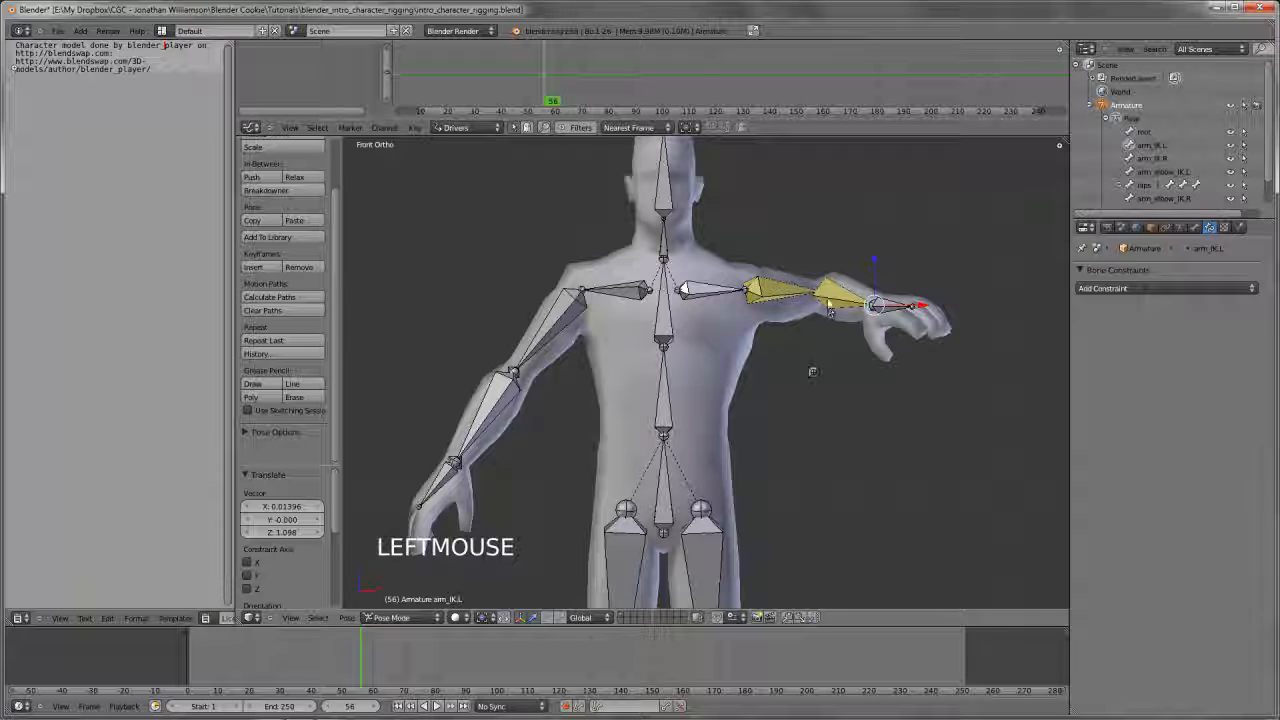
# Try moving the elbow control bone arm_elbow_IK.L to bend the left arm, and undo that move
pyautogui.rightClick(818, 374)
pyautogui.press('g')
pyautogui.press('g')
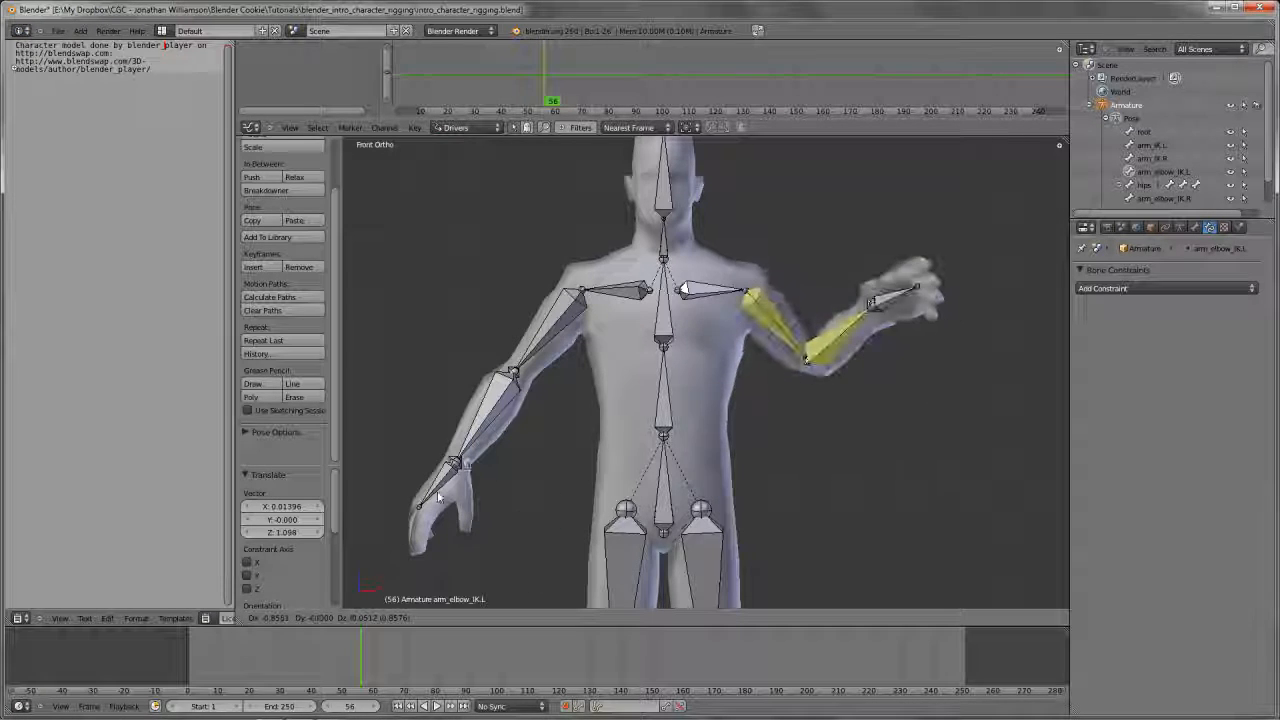
pyautogui.click(824, 411)
pyautogui.moveTo(824, 411); pyautogui.dragTo(576, 435, button='middle')
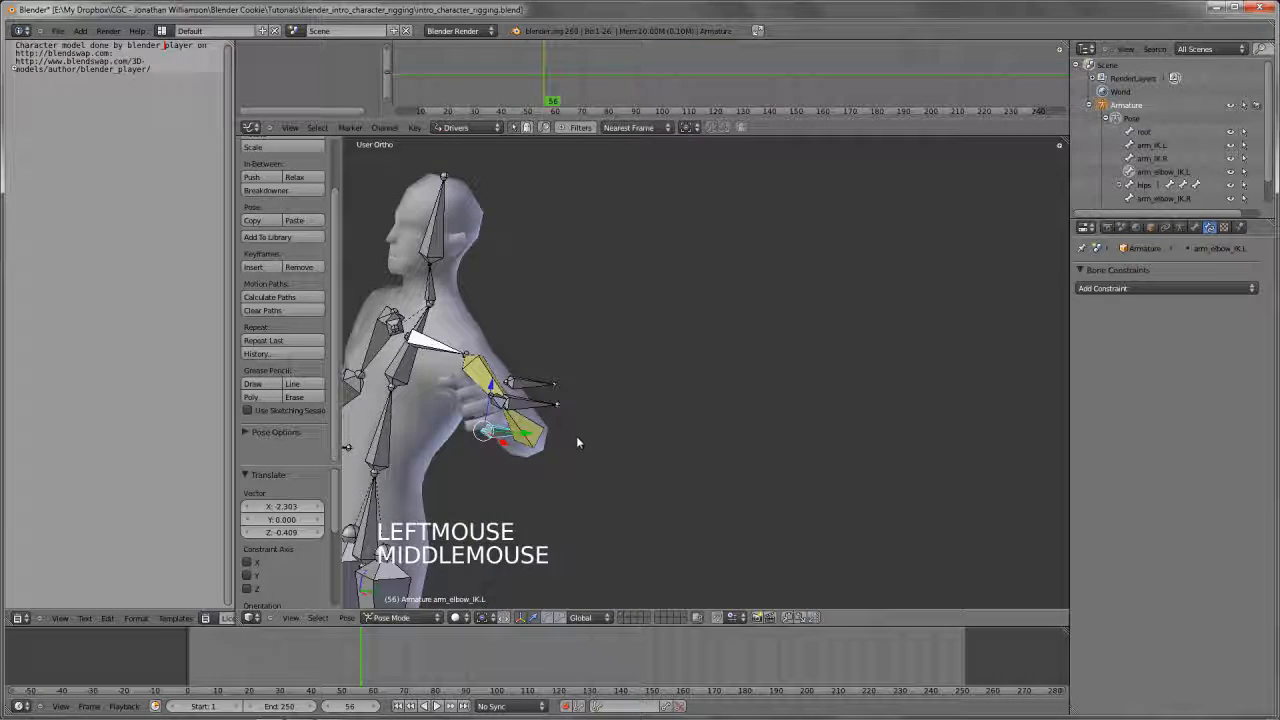
pyautogui.hotkey('ctrl', 'z')
# Clear the location of all pose bones to return the armature to its rest position
pyautogui.press('KP_1')
pyautogui.press('a')
pyautogui.press('a')
pyautogui.press('a')
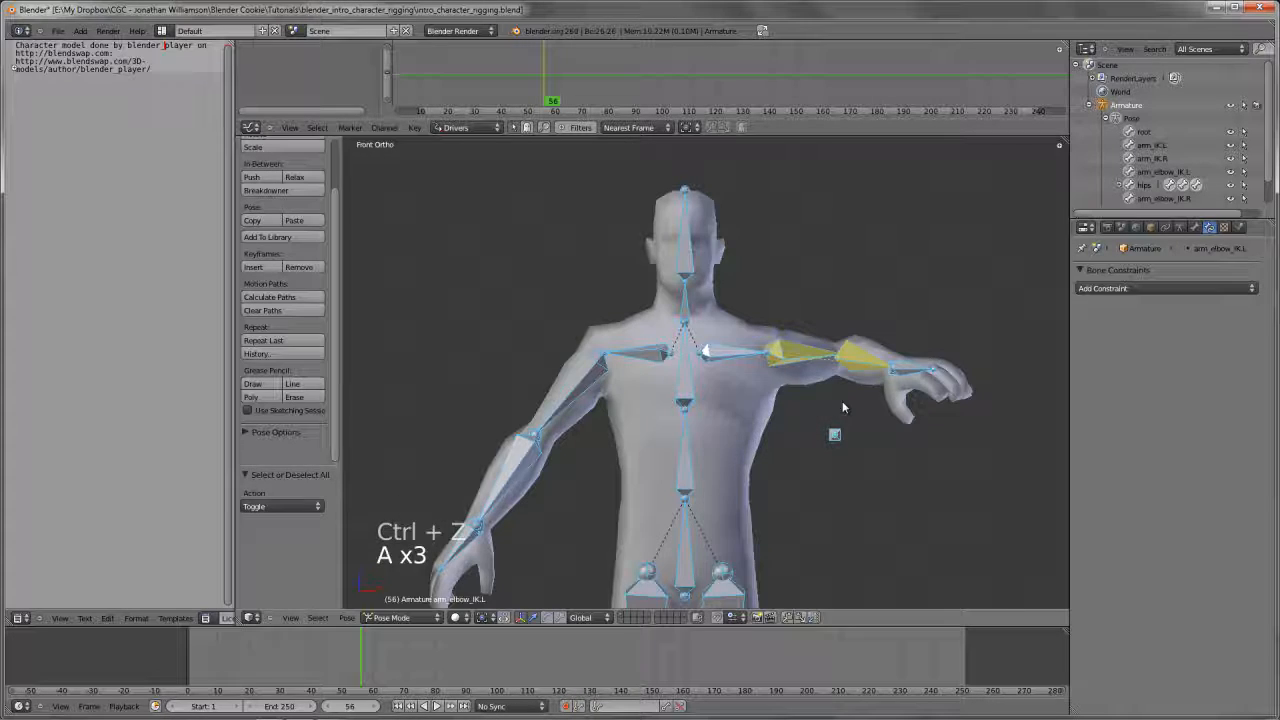
pyautogui.hotkey('alt', 'g')
pyautogui.scroll(-1, 797, 437)
pyautogui.press('a')
pyautogui.scroll(-2, 797, 437)
# Add an IK constraint to the right lower arm bone with arm_IK.R as its target and raise its chain length
pyautogui.keyDown('shift'); pyautogui.moveTo(797, 437); pyautogui.dragTo(578, 318, button='middle'); pyautogui.keyUp('shift')
pyautogui.scroll(2, 586, 380)
pyautogui.rightClick(589, 420)
pyautogui.keyDown('shift'); pyautogui.rightClick(602, 386); pyautogui.keyUp('shift')
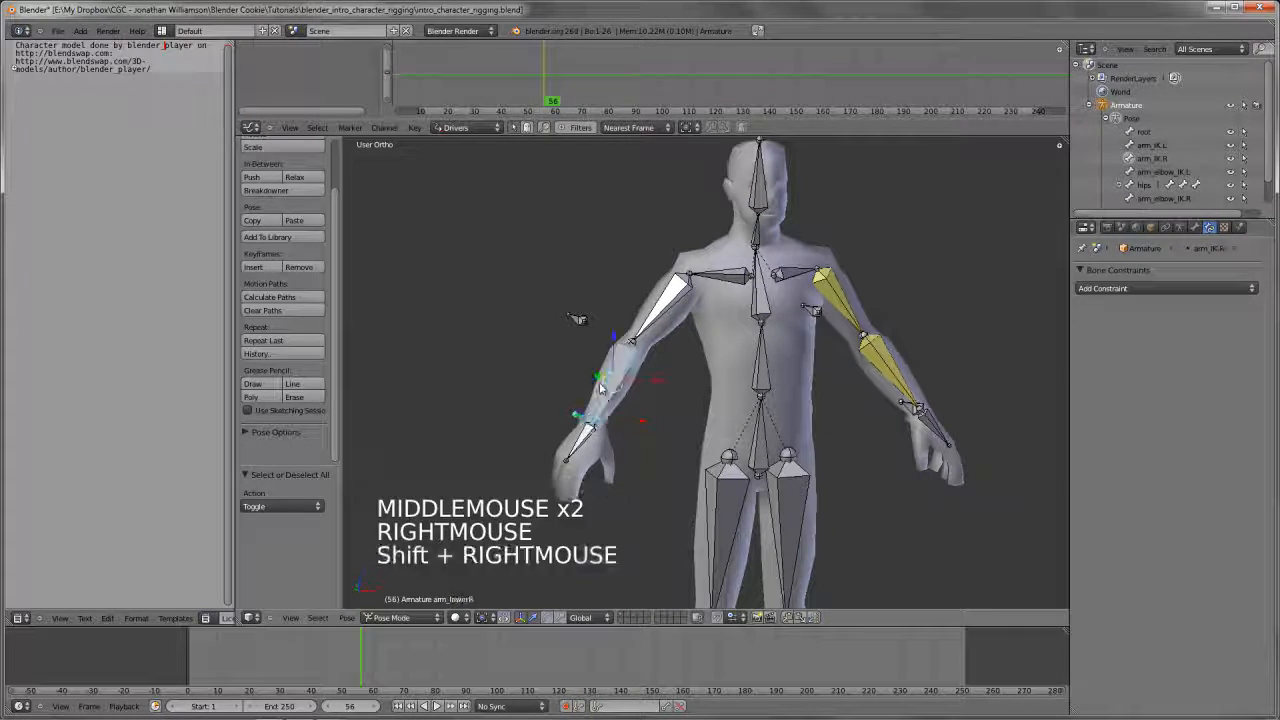
pyautogui.hotkey('shift', 'i')
pyautogui.click(600, 384)
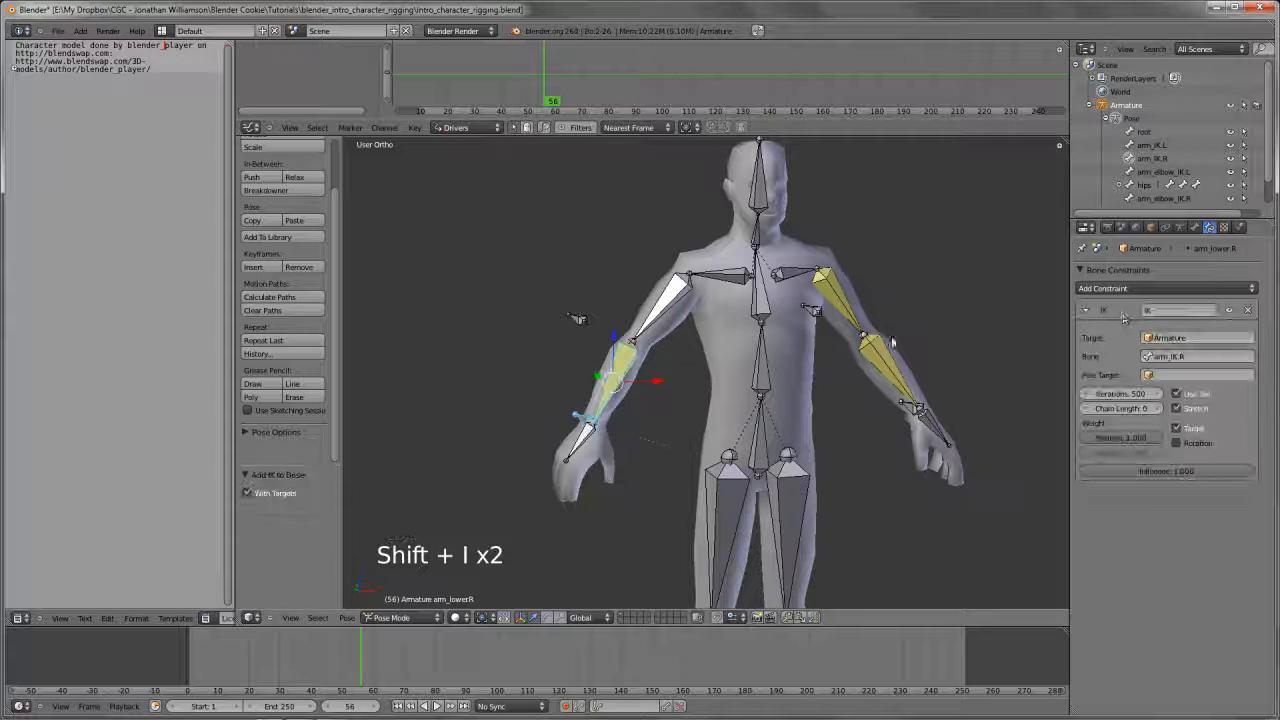
pyautogui.click(1149, 409)
pyautogui.click(1149, 409)
# Add an IK constraint to the right upper arm bone targeting arm_elbow_IK.R, with a chain length of 1
pyautogui.rightClick(578, 319)
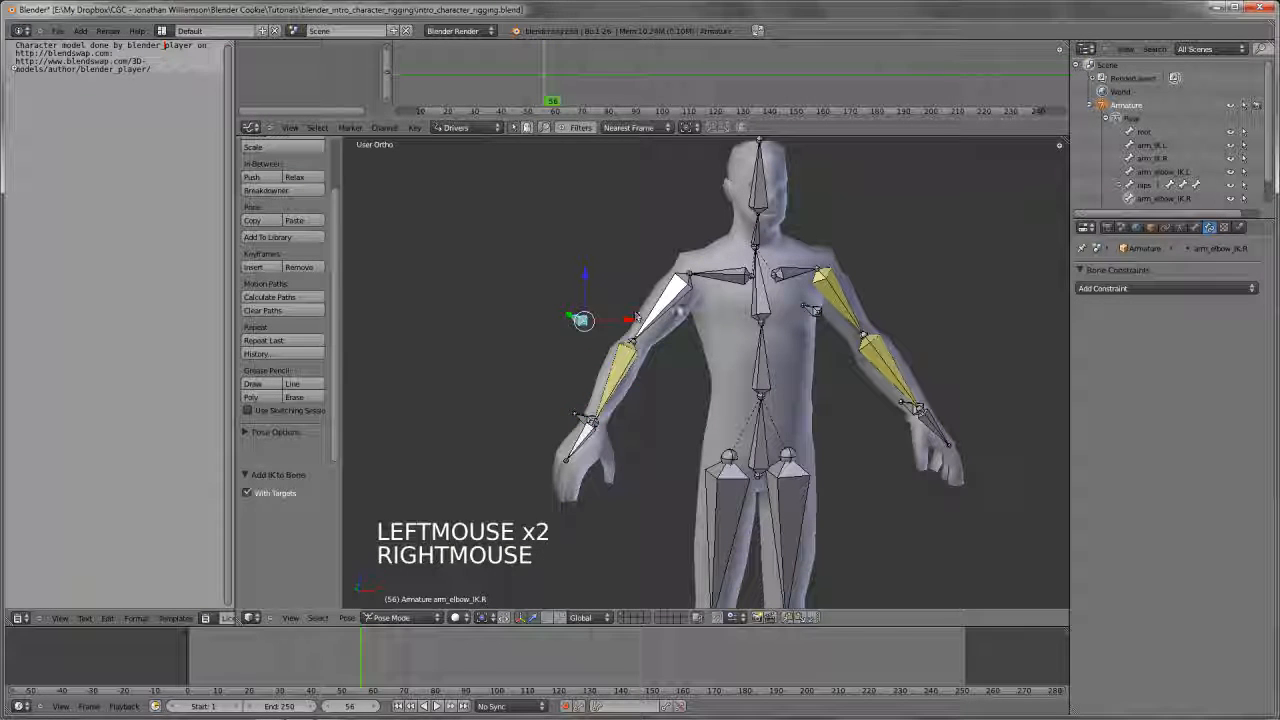
pyautogui.keyDown('shift'); pyautogui.rightClick(684, 311); pyautogui.keyUp('shift')
pyautogui.hotkey('shift', 'i')
pyautogui.click(640, 300)
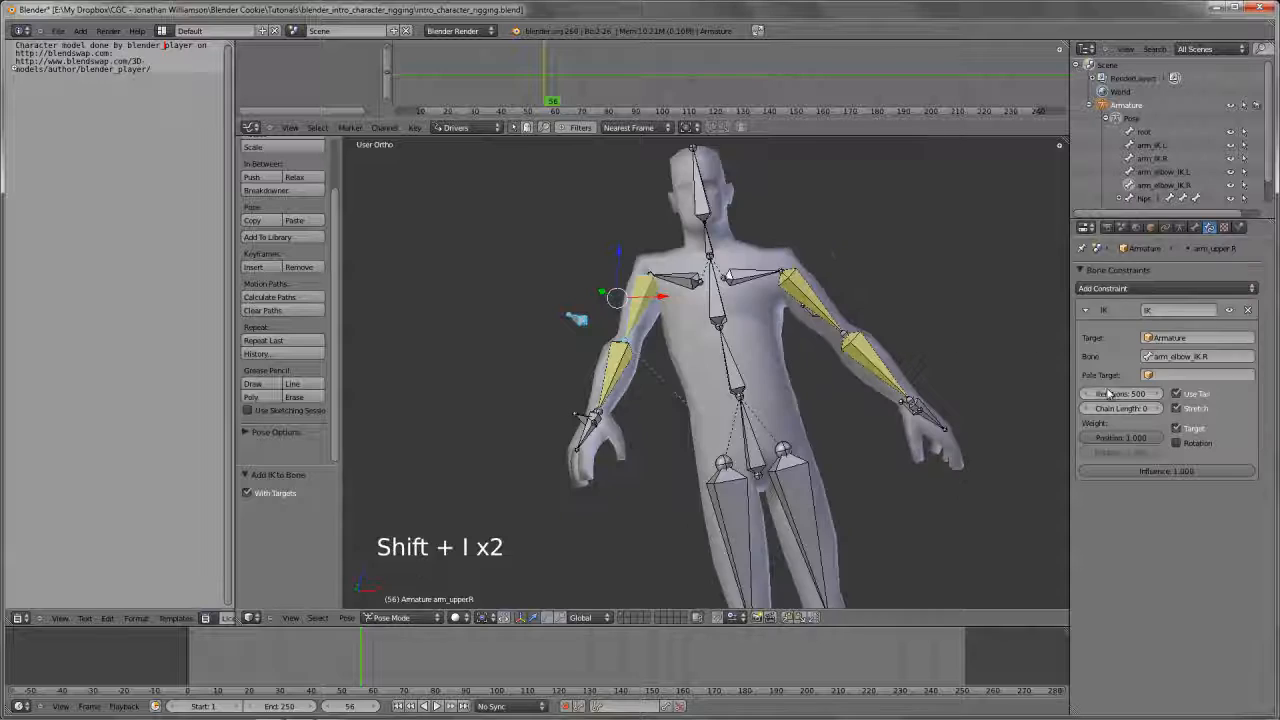
pyautogui.click(1156, 408)
# Try moving the left hand control bone arm_IK.L in front view and cancel the move
pyautogui.press('a')
pyautogui.press('KP_1')
pyautogui.scroll(-2, 655, 430)
pyautogui.moveTo(655, 430); pyautogui.dragTo(560, 320, button='middle')
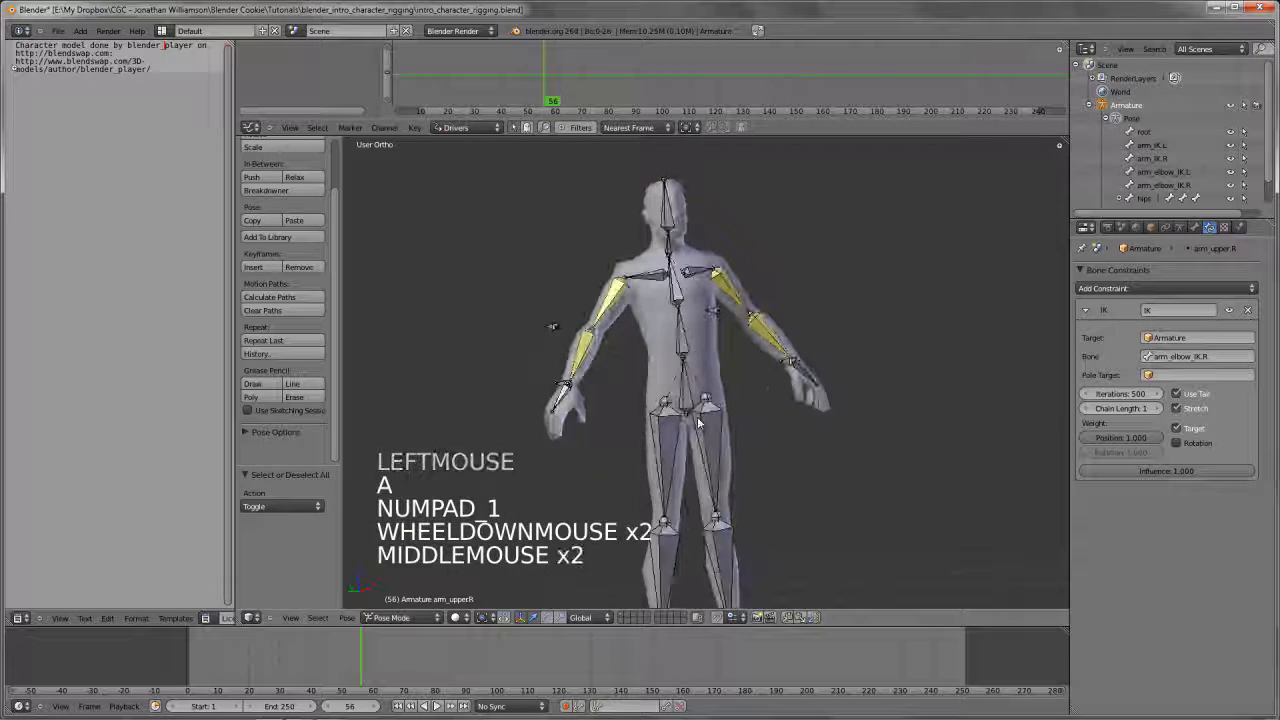
pyautogui.press('KP_1')
pyautogui.rightClick(740, 360)
pyautogui.press('g')
pyautogui.press('g')
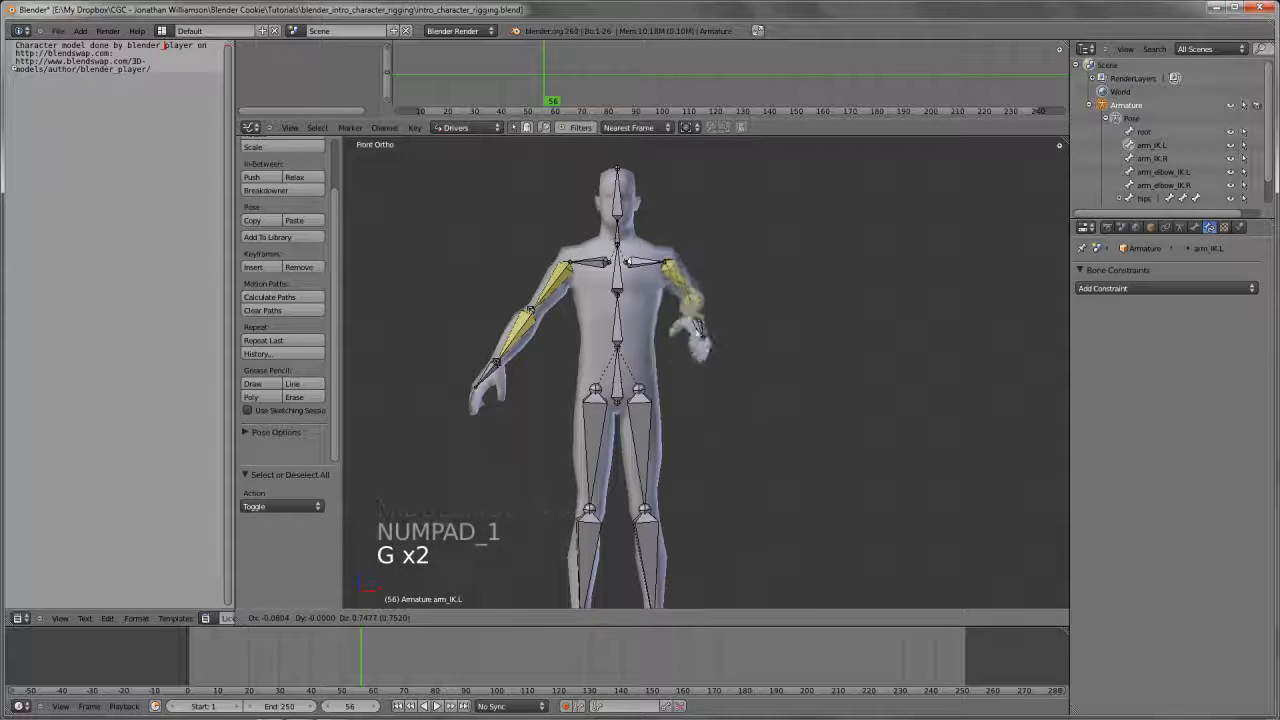
pyautogui.rightClick(670, 355)
# Save the file over the existing intro_character_rigging.blend
pyautogui.keyDown('shift'); pyautogui.moveTo(670, 355); pyautogui.dragTo(752, 357, button='middle'); pyautogui.keyUp('shift')
pyautogui.hotkey('ctrl', 'w')
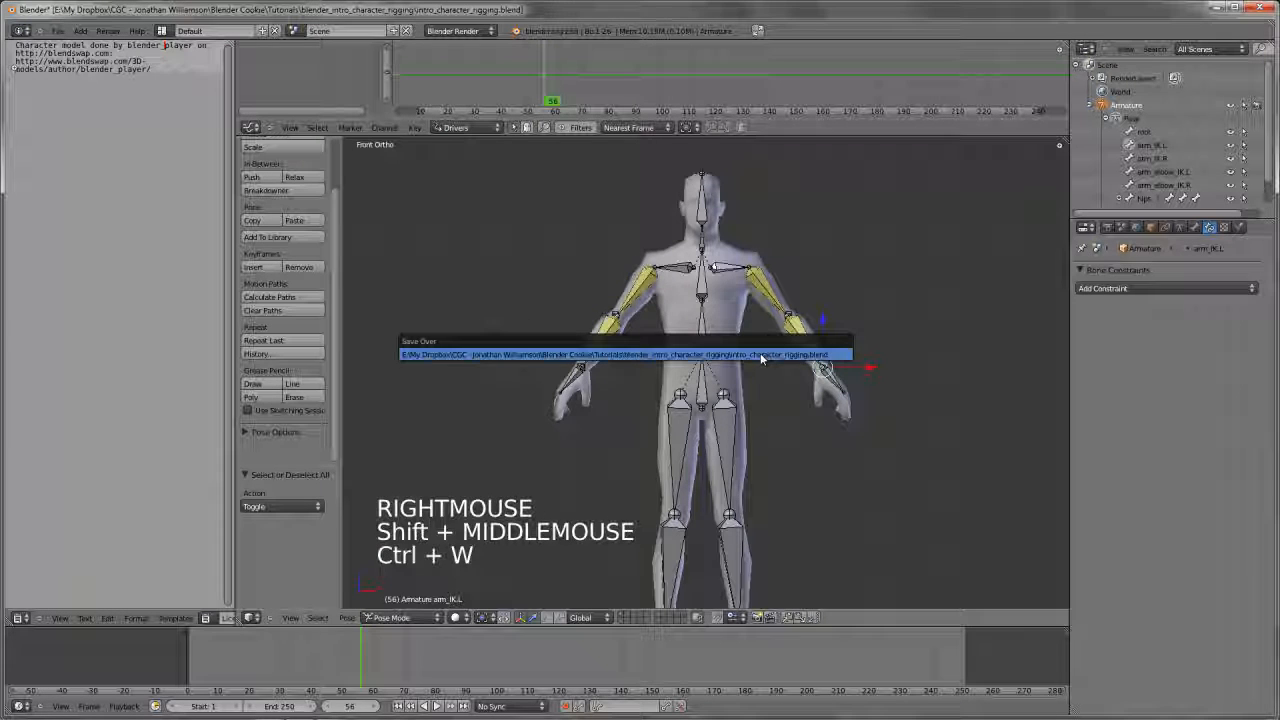
pyautogui.middleClick(755, 372)
pyautogui.hotkey('ctrl', 'w')
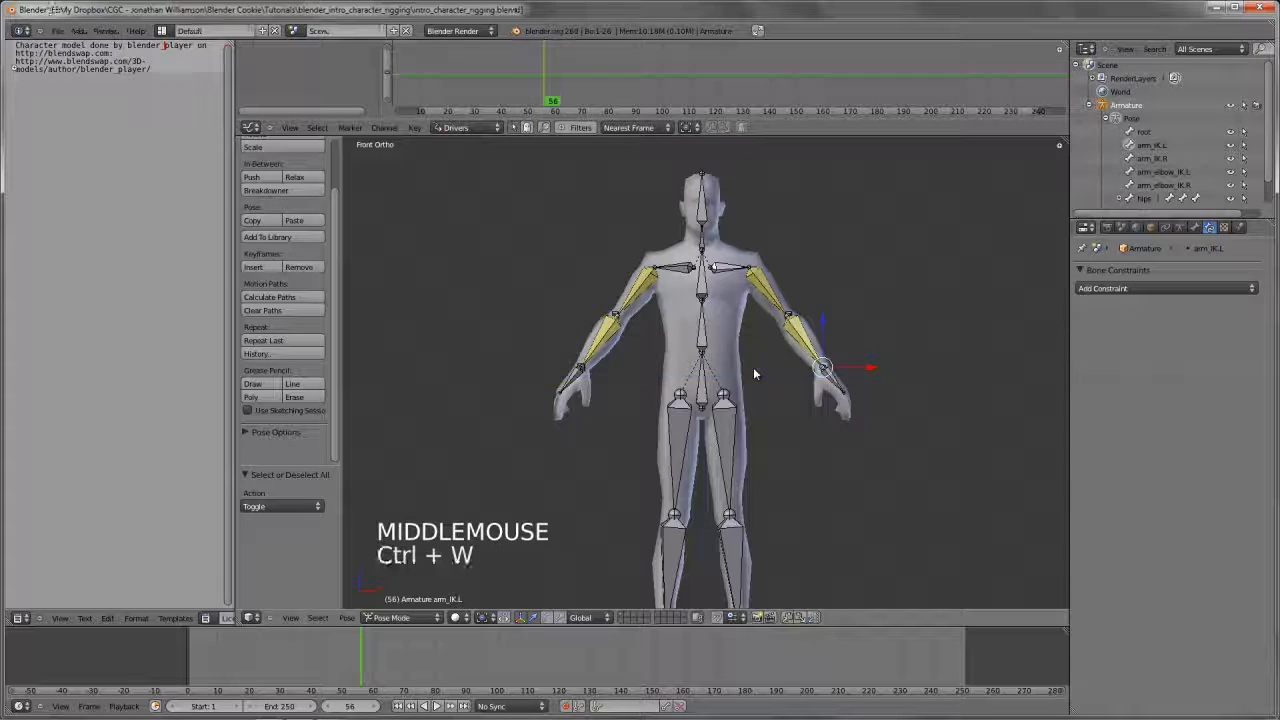
# In the armature's Edit Mode, extrude a knee bone about 0.434 units forward along Y from the left knee joint
pyautogui.press('KP_3')
pyautogui.keyDown('shift'); pyautogui.moveTo(755, 370); pyautogui.dragTo(754, 351, button='middle'); pyautogui.keyUp('shift')
pyautogui.press('Tab')
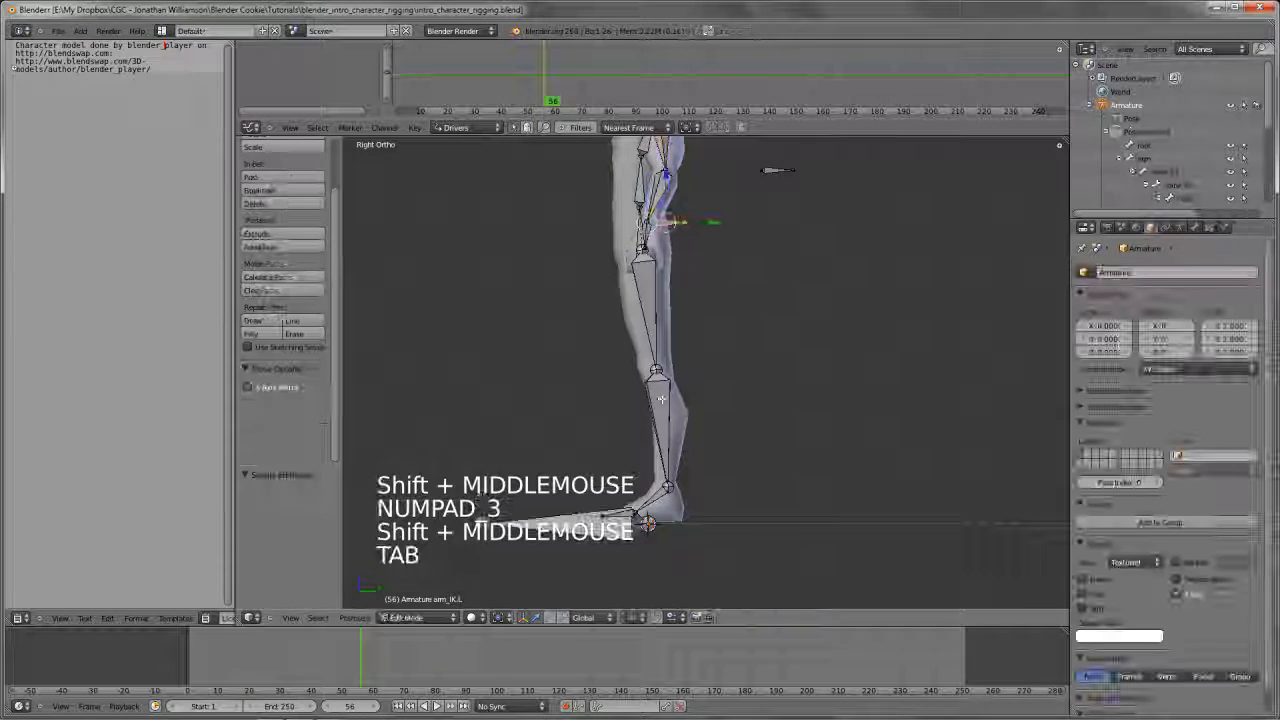
pyautogui.rightClick(656, 371)
pyautogui.press('e')
pyautogui.press('e')
pyautogui.click(657, 378)
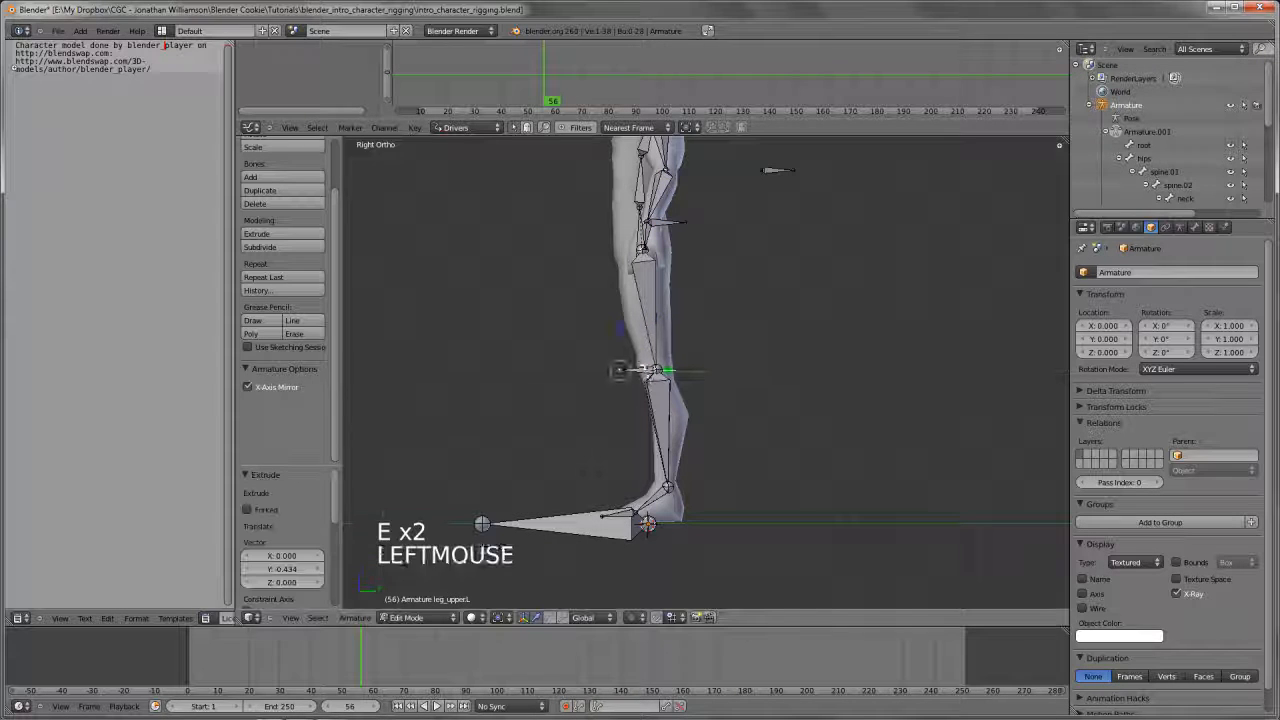
# Clear the parent of the extruded knee bone and move it forward along Y, away from the leg
pyautogui.rightClick(650, 368)
pyautogui.hotkey('alt', 'p')
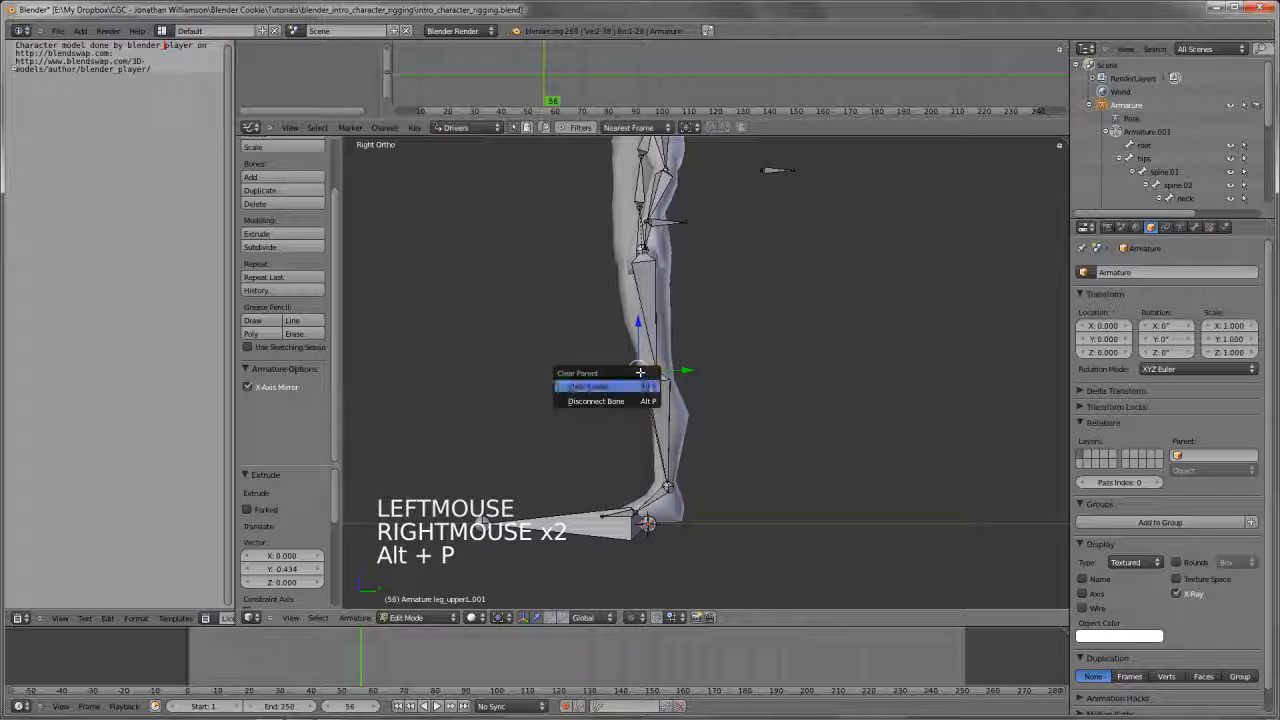
pyautogui.click(630, 381)
pyautogui.press('g')
pyautogui.click(571, 373)
pyautogui.moveTo(571, 373); pyautogui.dragTo(449, 374, button='middle')
pyautogui.press('g')
pyautogui.click(670, 350)
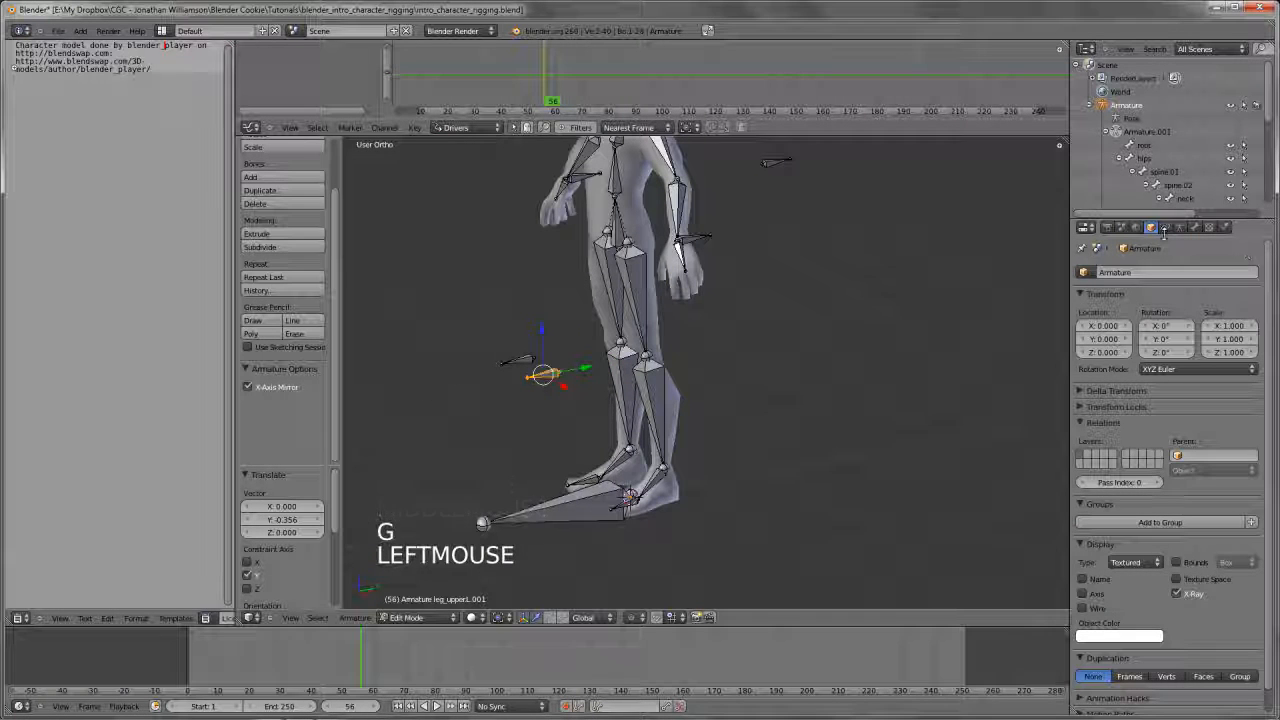
# Rename the left knee control bone leg_knee_IK.L and, with the copied name and Flip Names, its right counterpart leg_knee_IK.R
pyautogui.click(1196, 228)
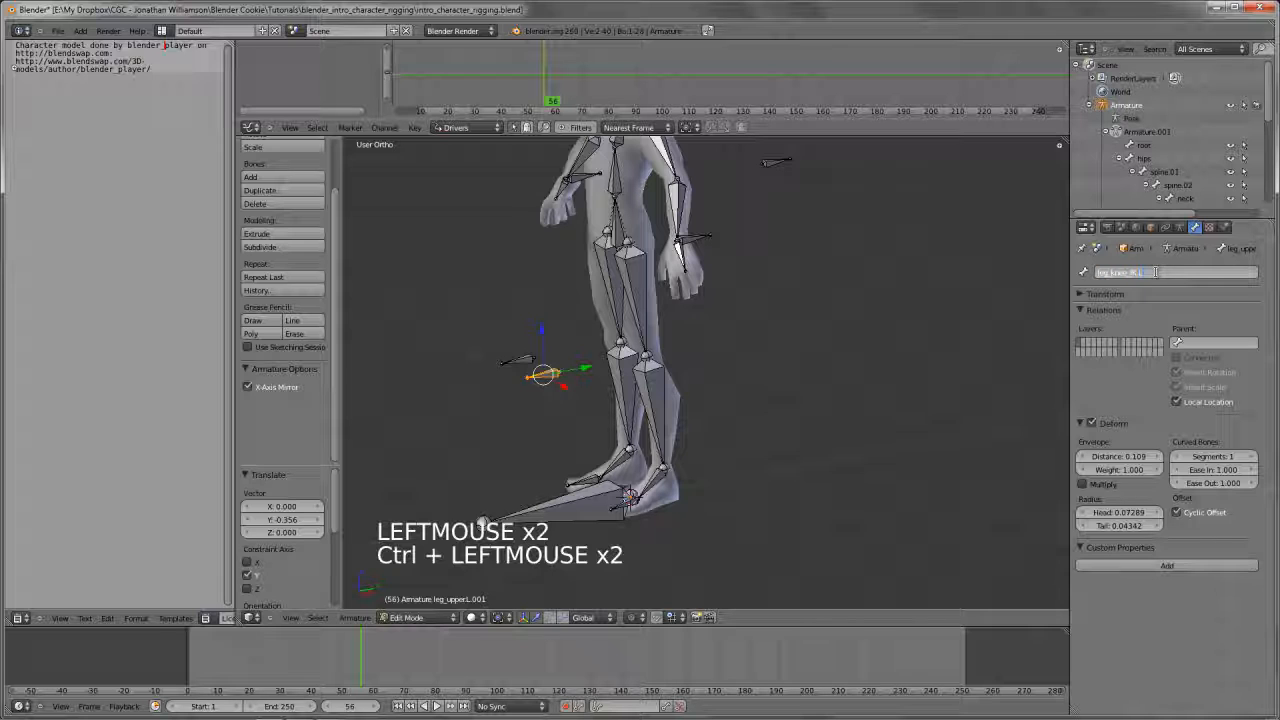
pyautogui.rightClick(528, 361)
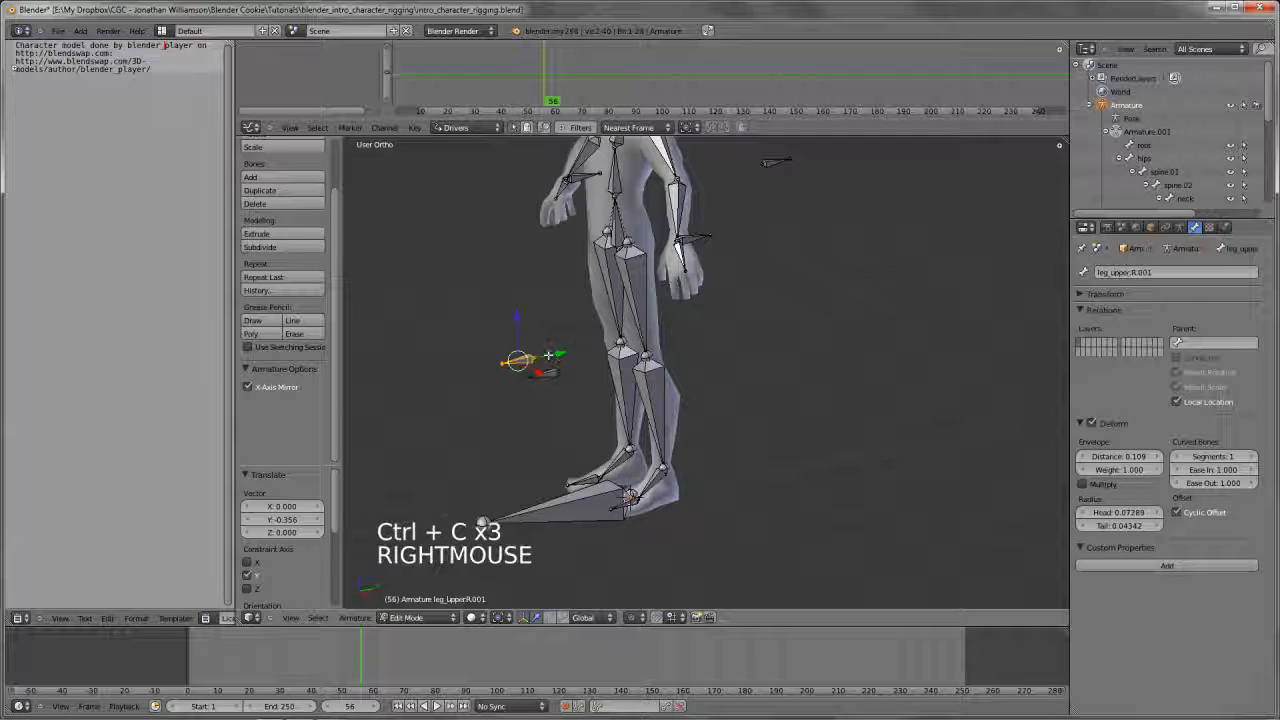
pyautogui.press('w')
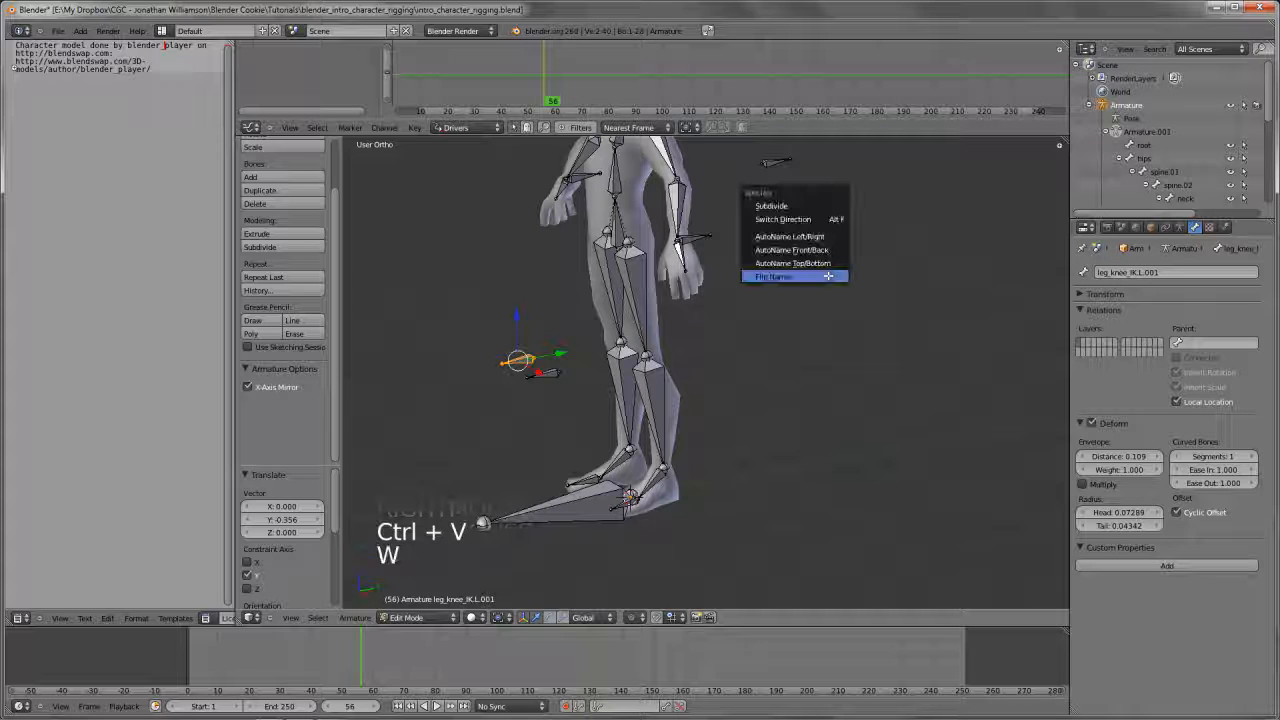
pyautogui.click(800, 275)
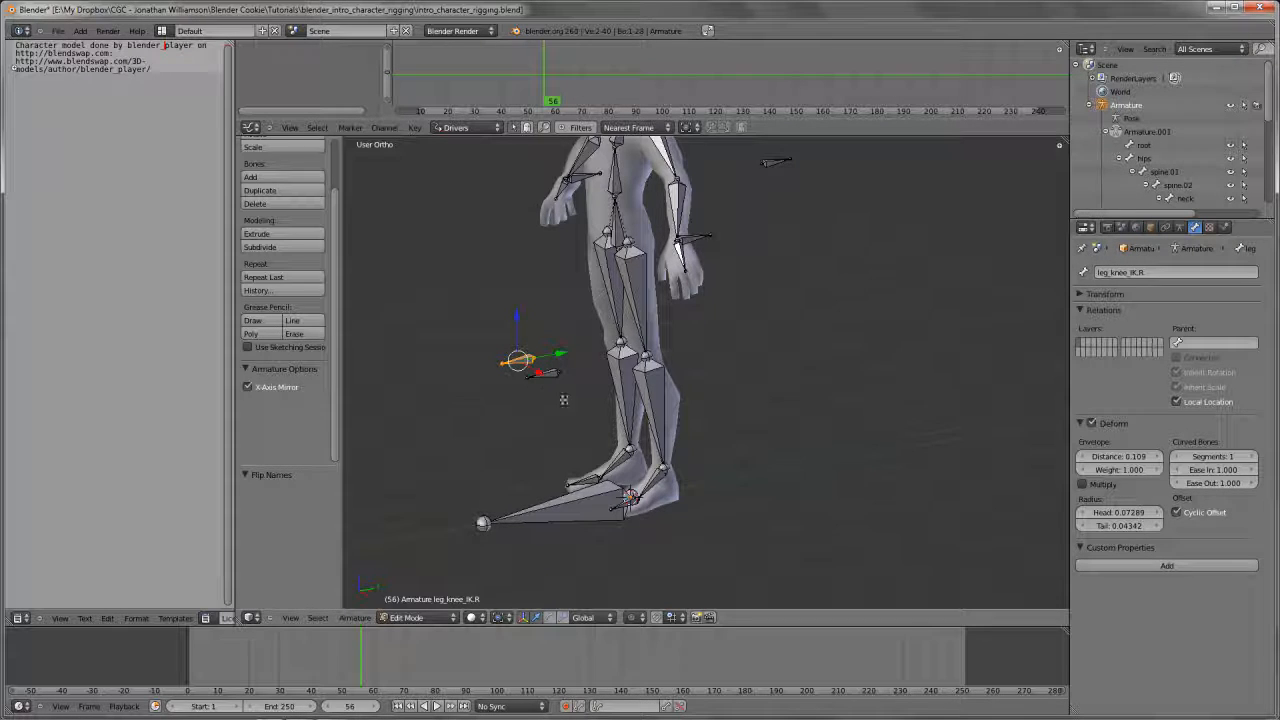
# Extrude a bone about 0.534 units backward along Y from the left ankle joint
pyautogui.keyDown('shift'); pyautogui.moveTo(563, 399); pyautogui.dragTo(570, 372, button='middle'); pyautogui.keyUp('shift')
pyautogui.scroll(2, 570, 372)
pyautogui.press('Tab')
pyautogui.rightClick(661, 461)
pyautogui.press('Tab')
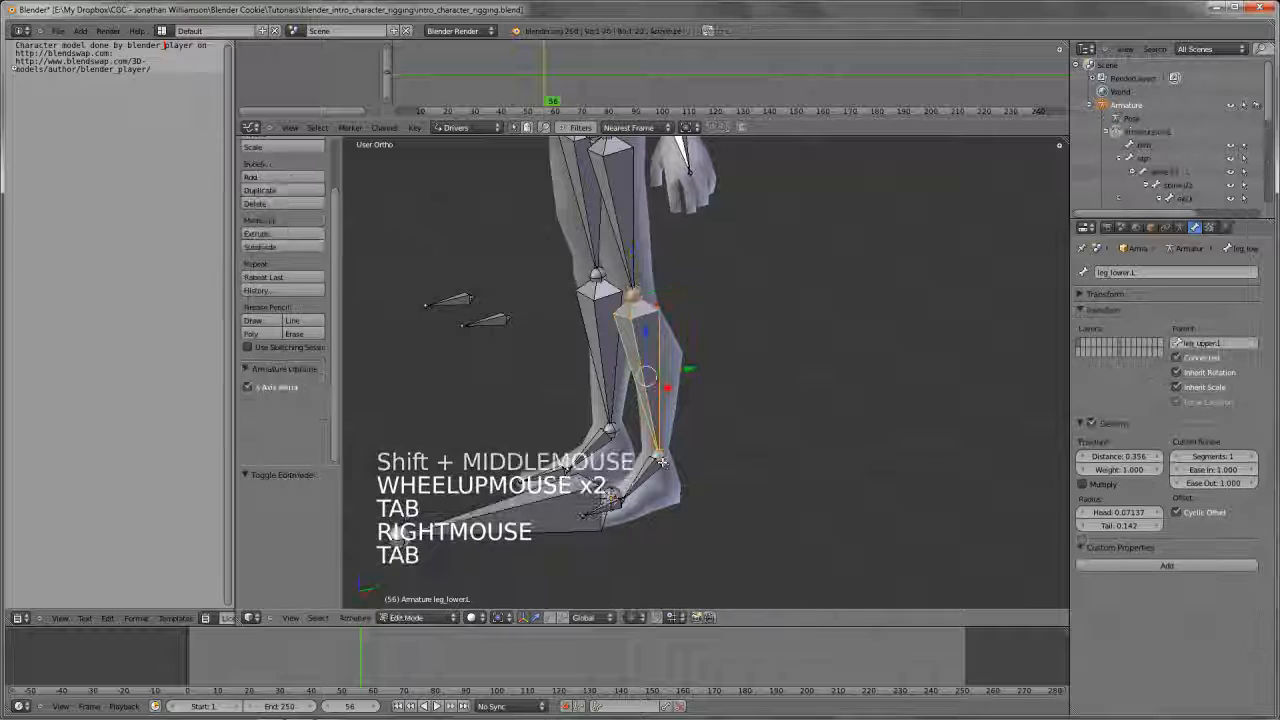
pyautogui.rightClick(661, 461)
pyautogui.press('e')
pyautogui.press('y')
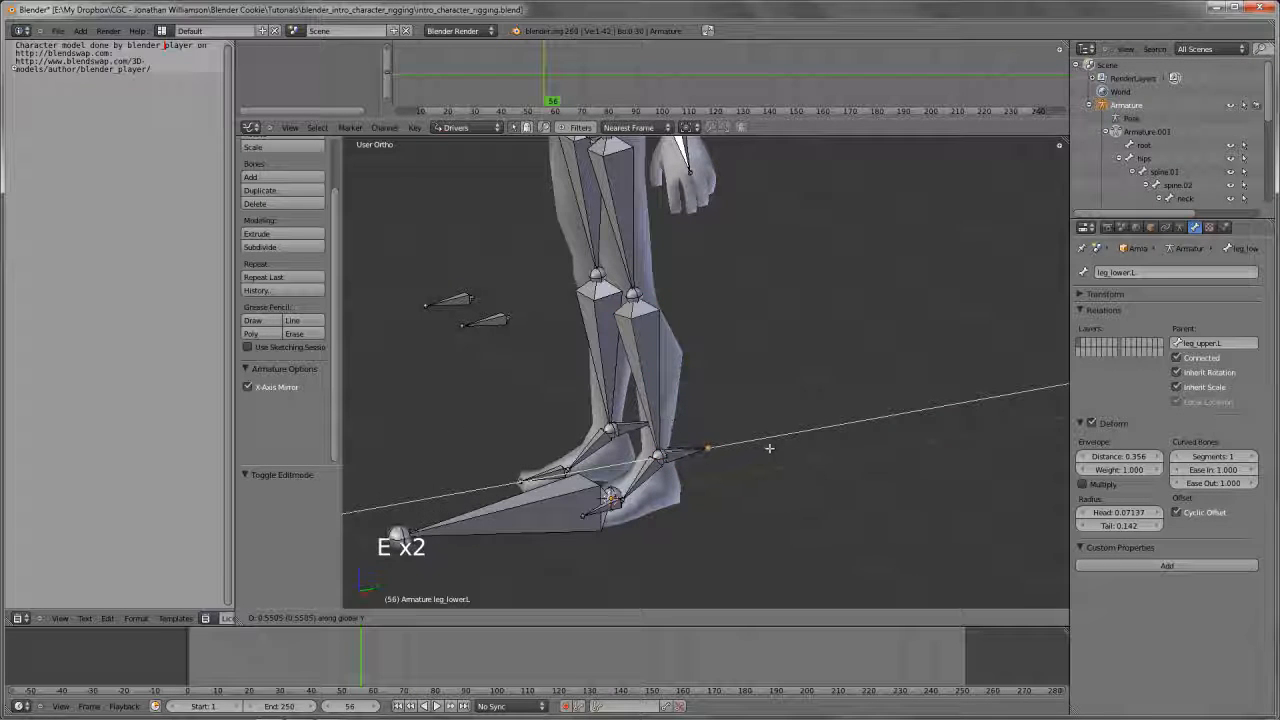
pyautogui.click(769, 448)
# Clear the parent of the new left ankle bone and rename it leg_IK.L
pyautogui.rightClick(687, 452)
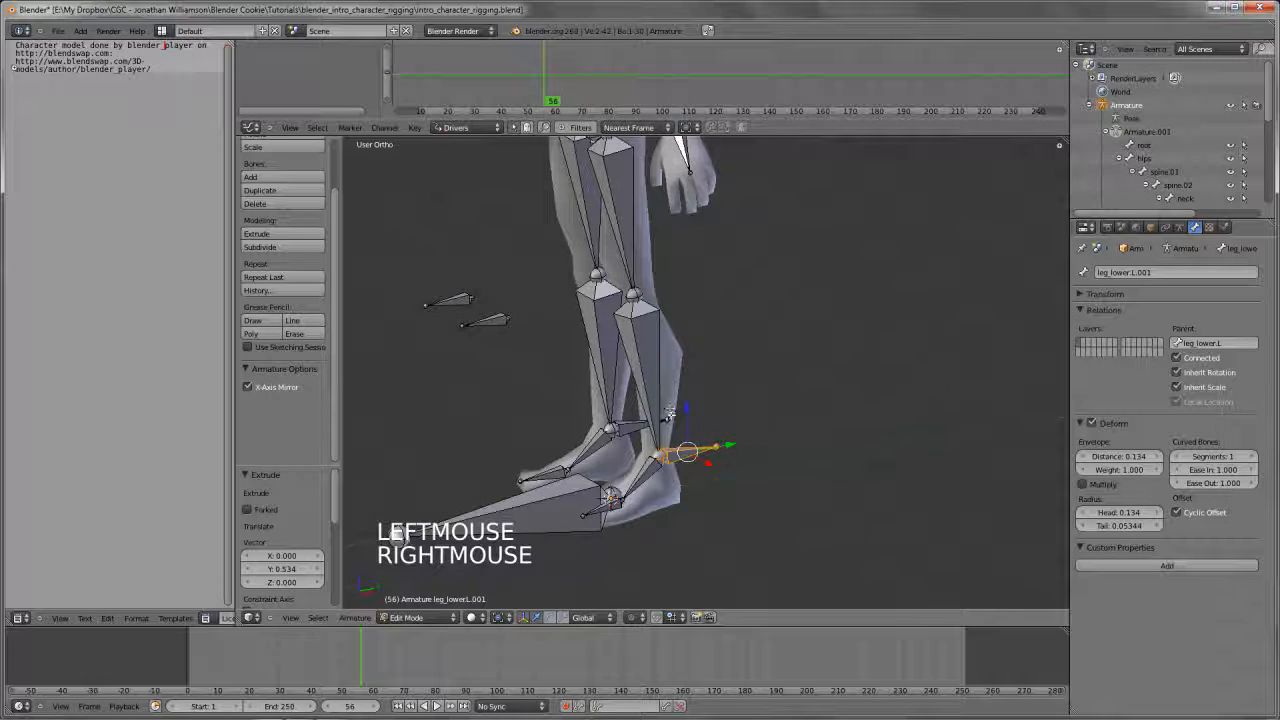
pyautogui.scroll(-4, 670, 412)
pyautogui.keyDown('shift'); pyautogui.moveTo(670, 412); pyautogui.dragTo(690, 420, button='middle'); pyautogui.keyUp('shift')
pyautogui.scroll(2, 710, 419)
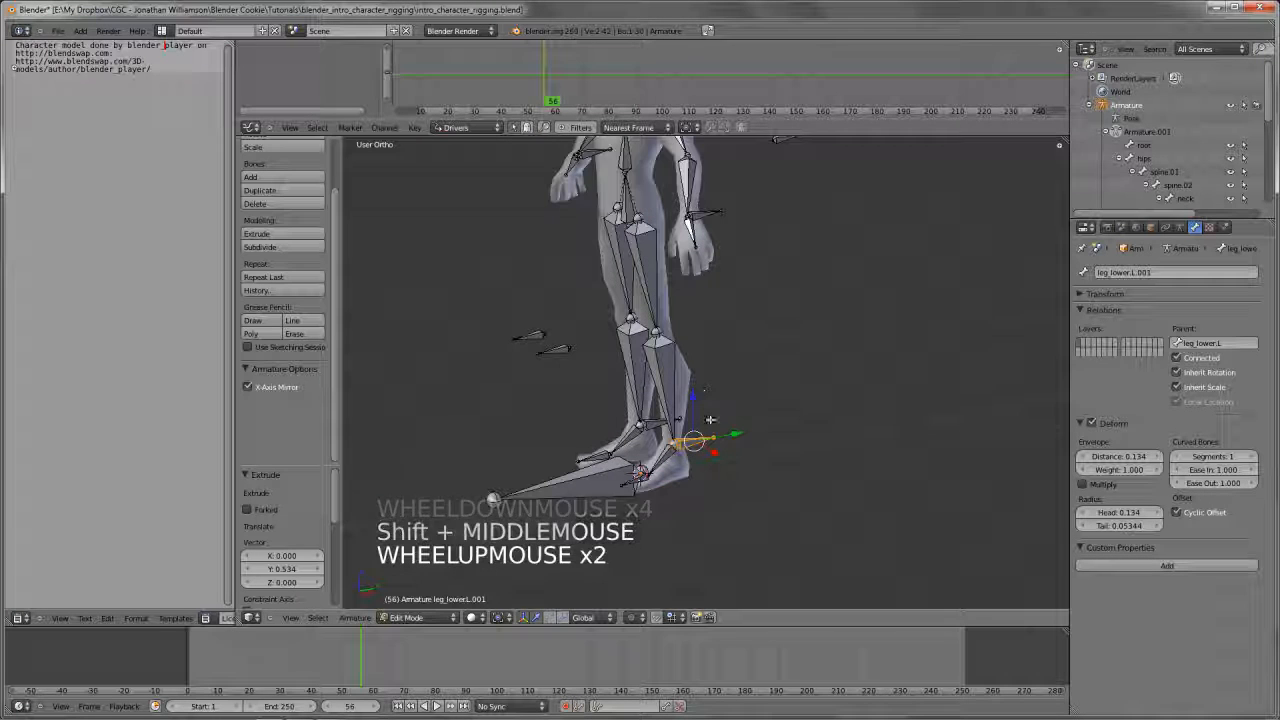
pyautogui.hotkey('alt', 'p')
pyautogui.press('Return')
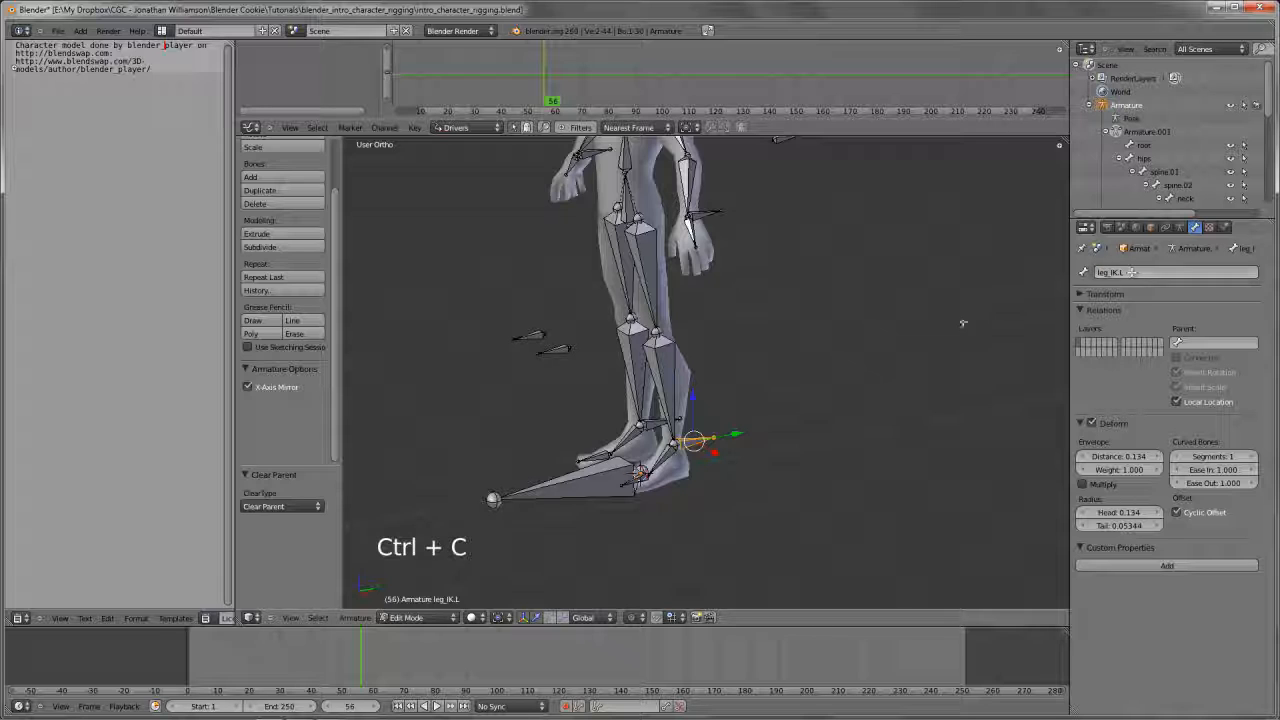
# Copy the name leg_IK.L to the right ankle control bone and switch its side with Flip Names
pyautogui.rightClick(675, 432)
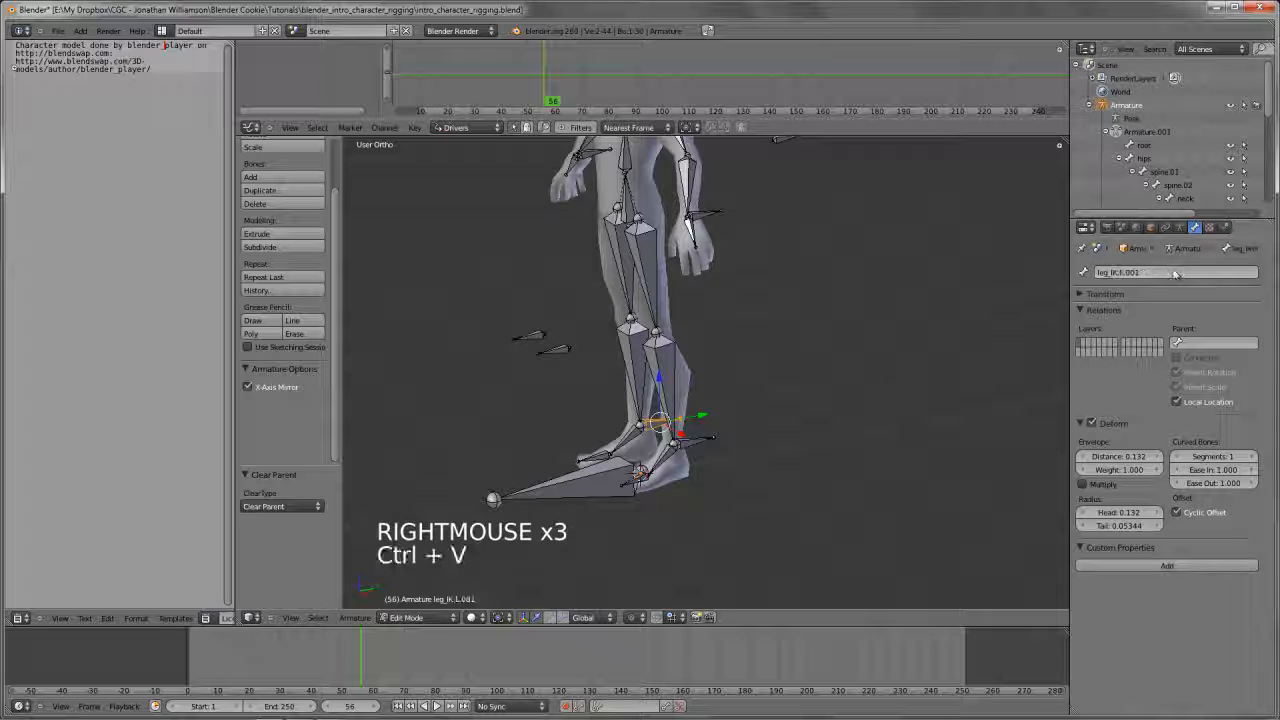
pyautogui.press('w')
pyautogui.click(858, 344)
# In Pose Mode, add an IK constraint to the left lower leg bone targeting leg_IK.L, with a chain length of 2
pyautogui.moveTo(640, 470); pyautogui.dragTo(699, 437, button='middle')
pyautogui.press('a')
pyautogui.press('Tab')
pyautogui.rightClick(704, 448)
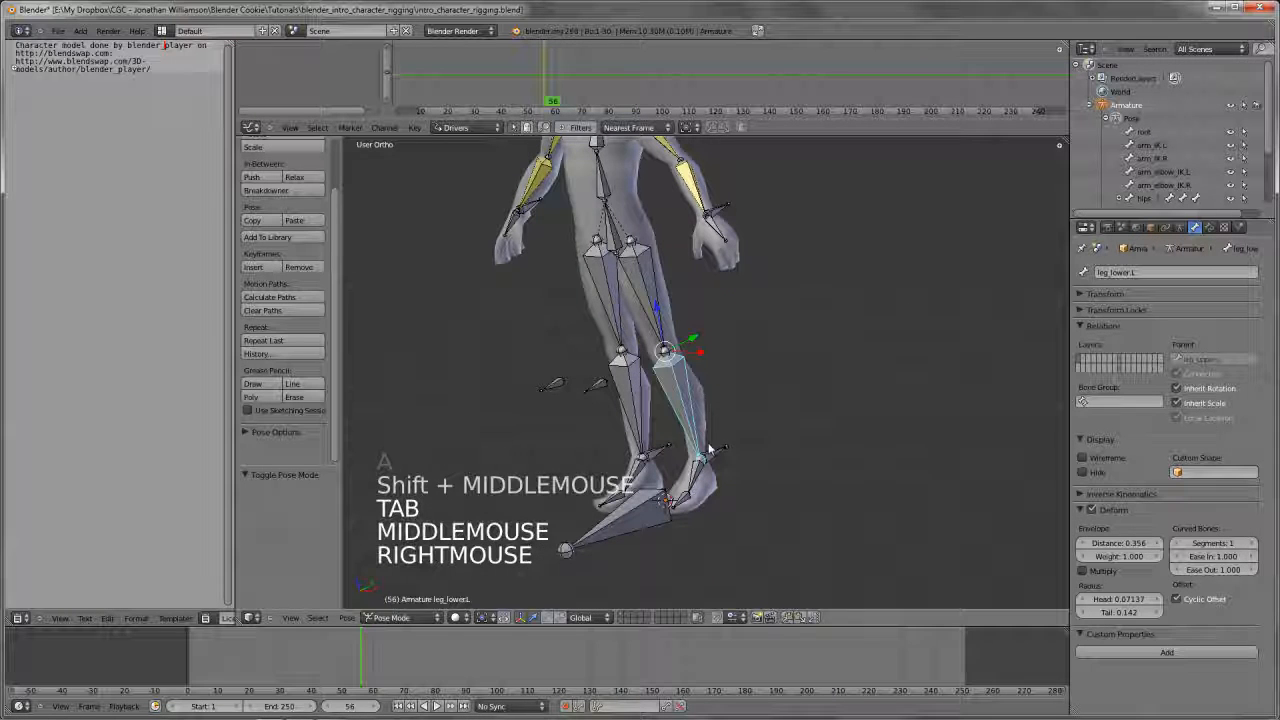
pyautogui.rightClick(711, 453)
pyautogui.keyDown('shift'); pyautogui.rightClick(680, 396); pyautogui.keyUp('shift')
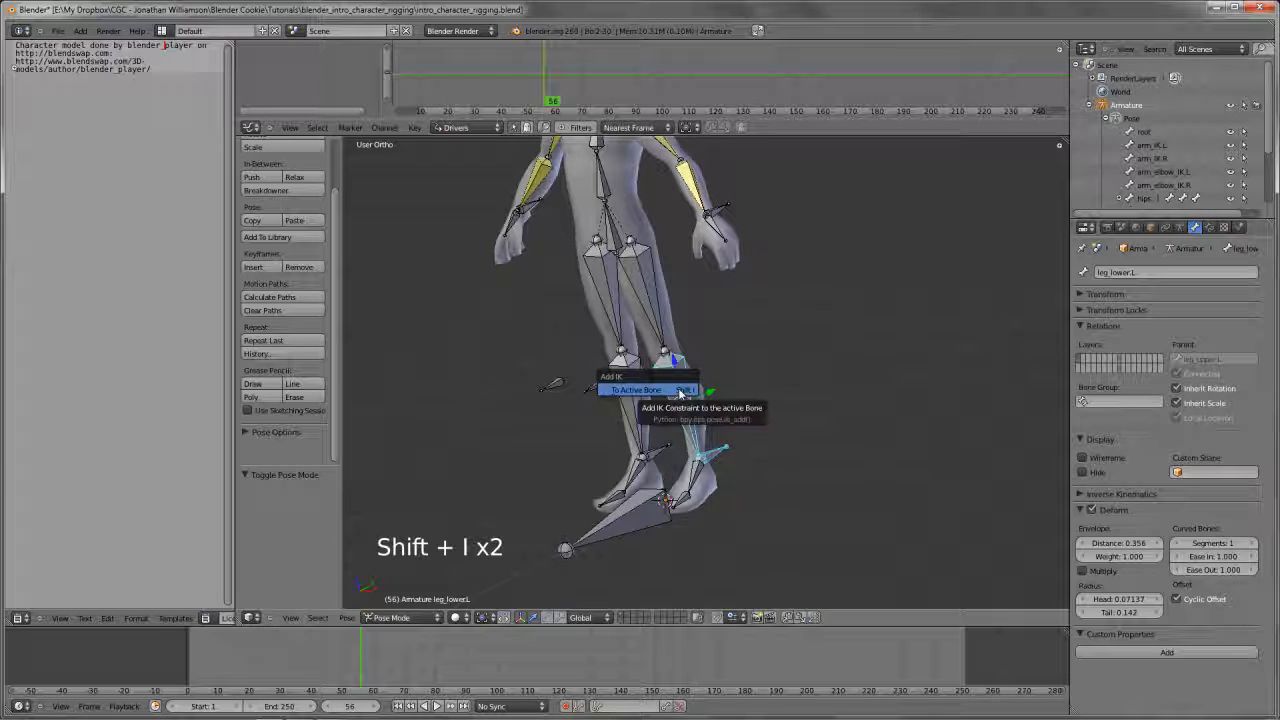
pyautogui.click(680, 390)
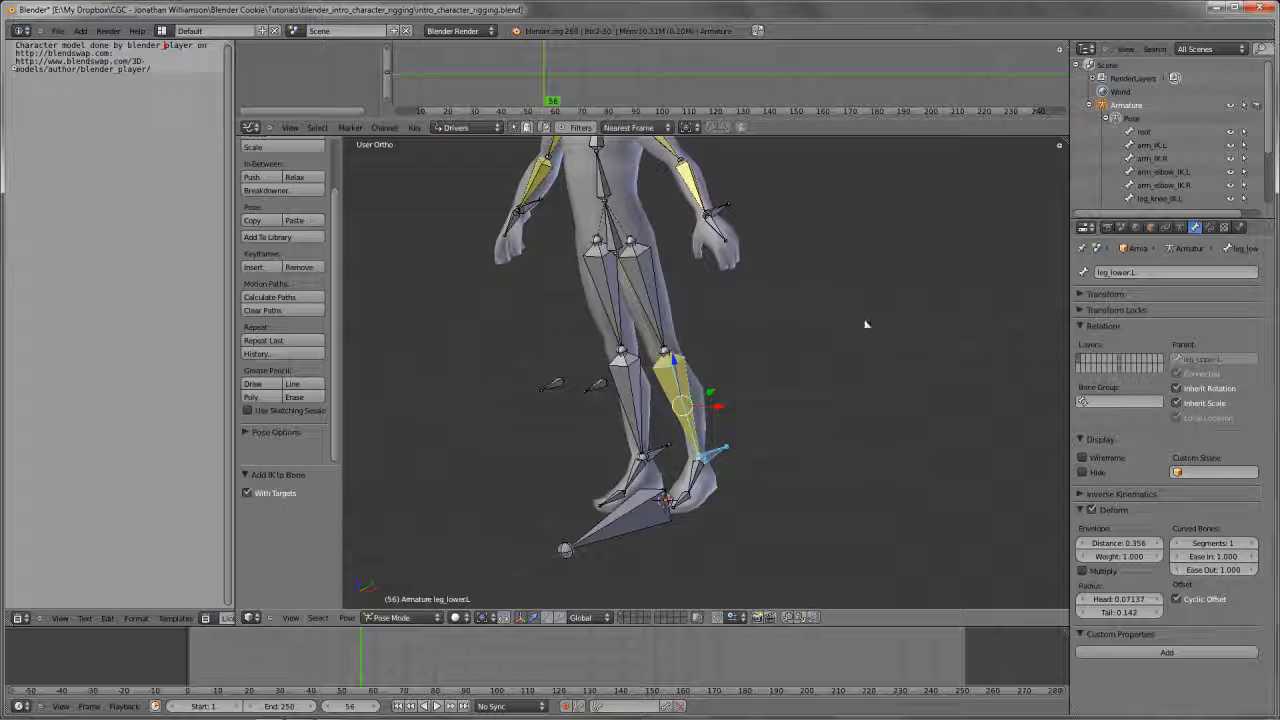
pyautogui.click(1209, 228)
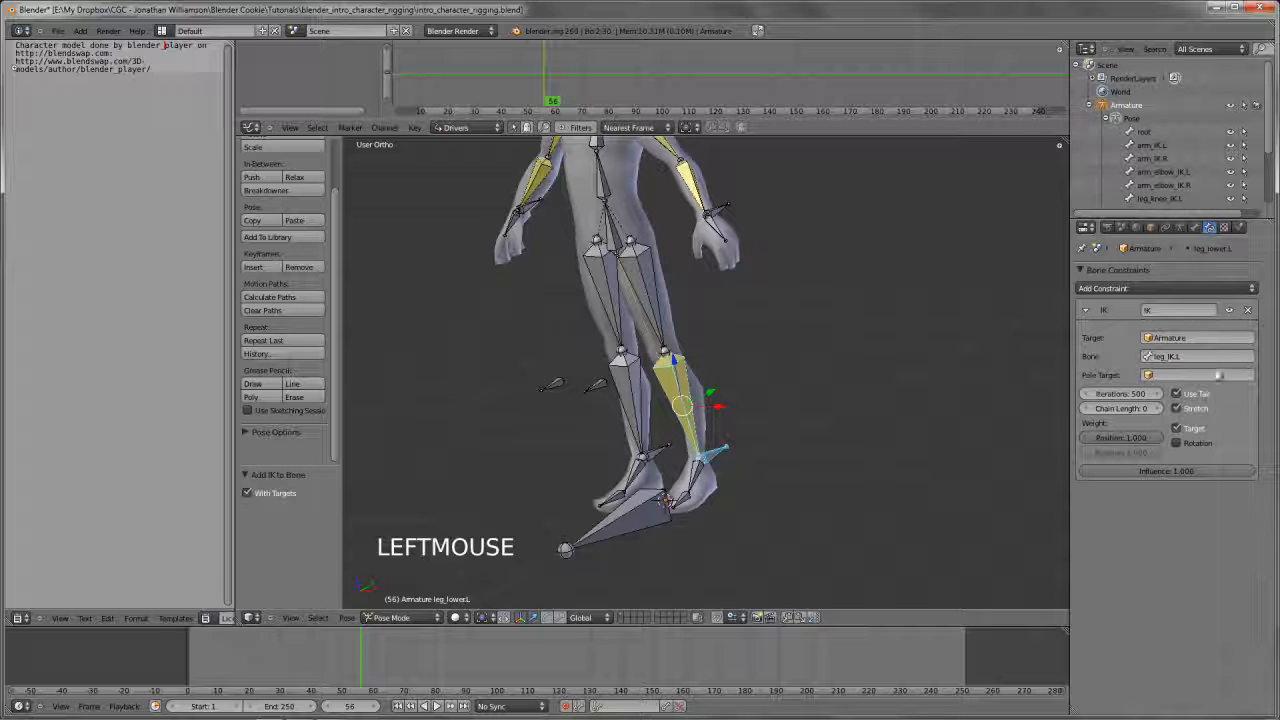
pyautogui.click(1152, 408)
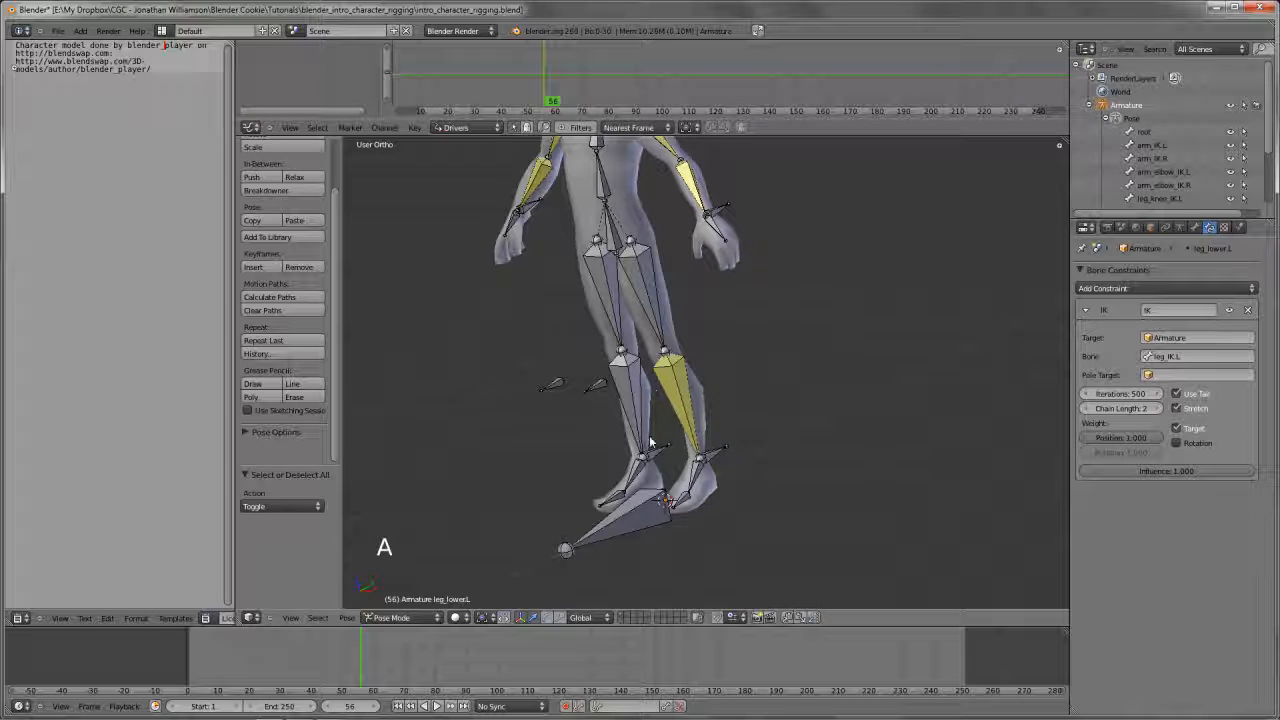
# Add an IK constraint to the left upper leg bone with leg_knee_IK.L as its target and raise its chain length
pyautogui.rightClick(597, 385)
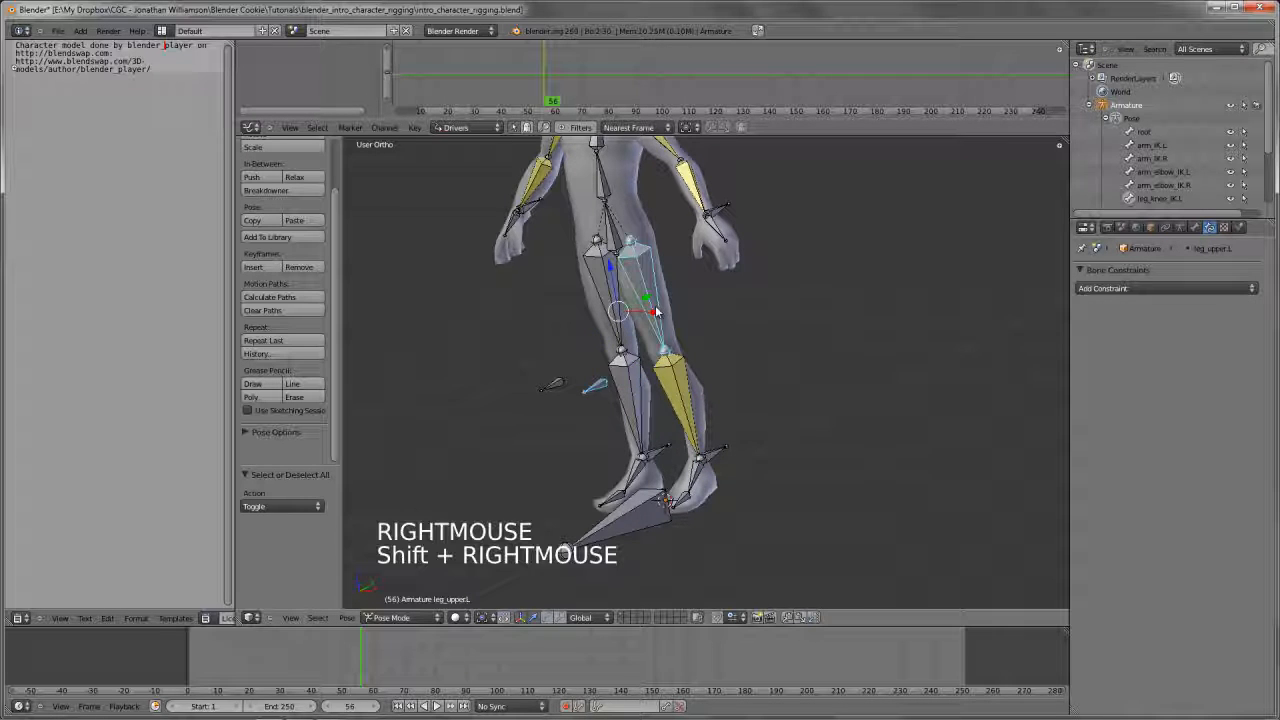
pyautogui.click(657, 307)
pyautogui.click(1158, 408)
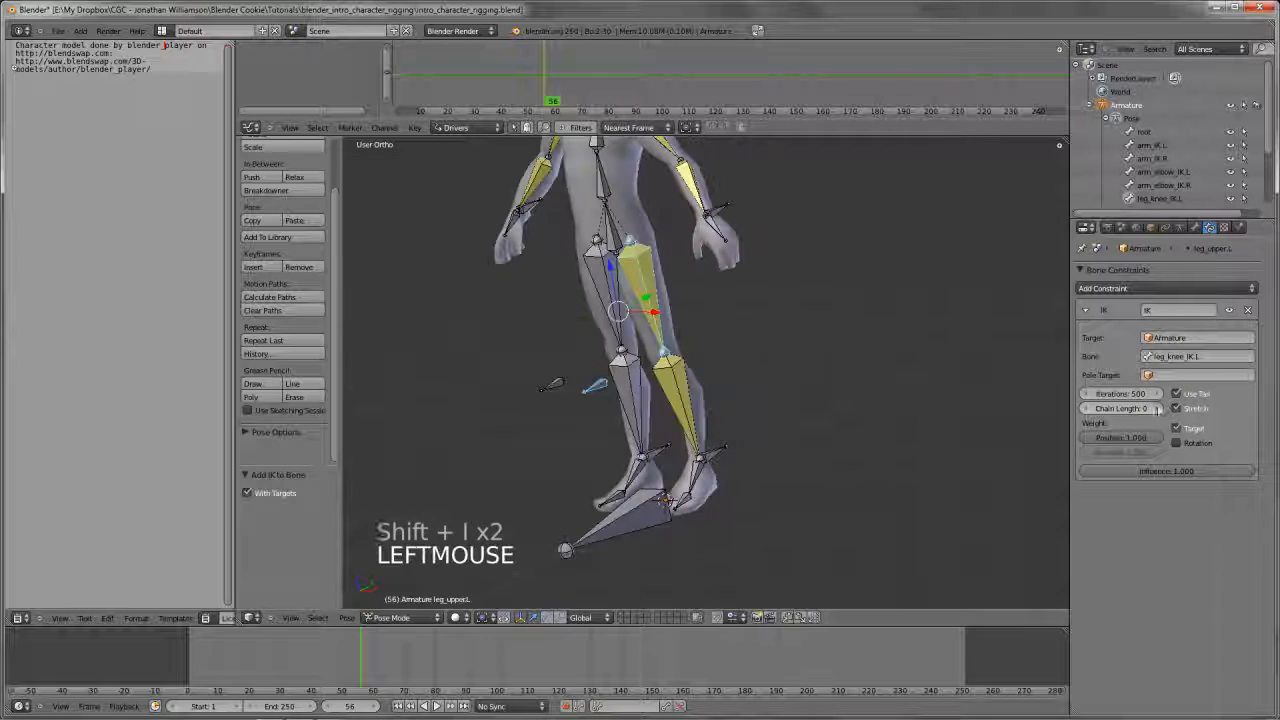
# Add an IK constraint to the right upper leg bone targeting leg_knee_IK.R, with a chain length of 1
pyautogui.press('a')
pyautogui.rightClick(550, 385)
pyautogui.keyDown('shift'); pyautogui.rightClick(610, 290); pyautogui.keyUp('shift')
pyautogui.hotkey('shift', 'i')
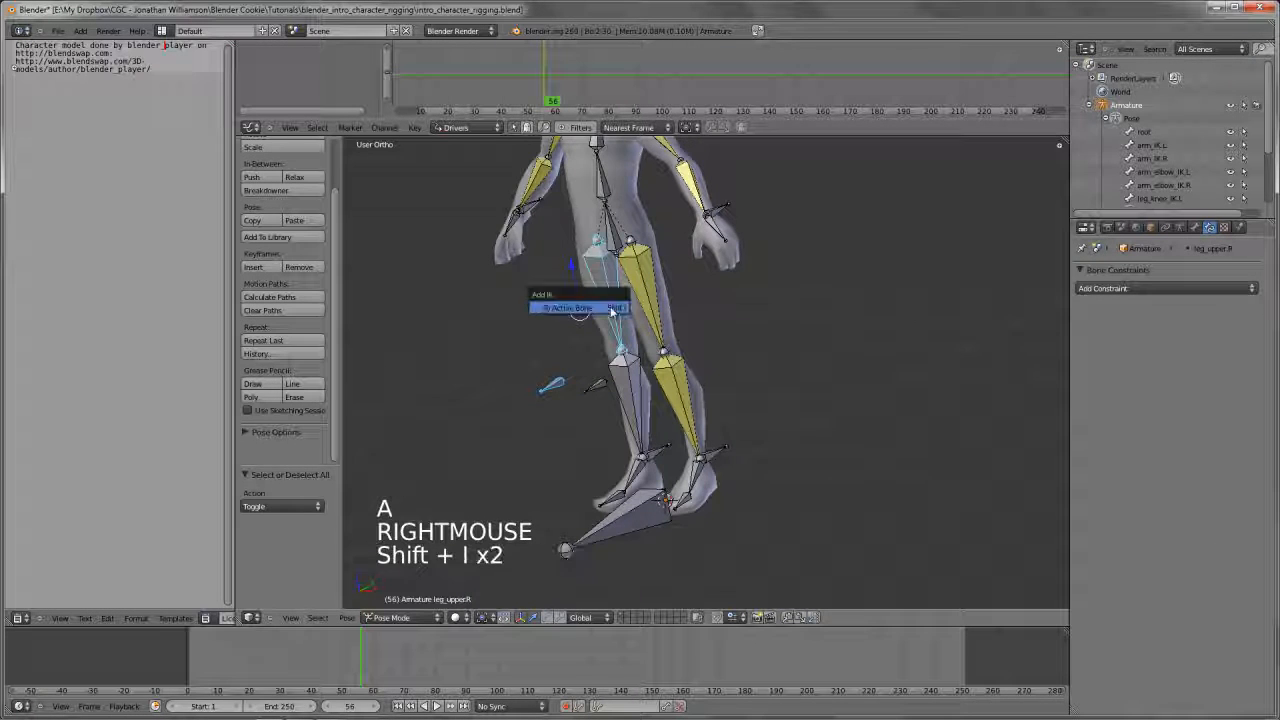
pyautogui.click(585, 305)
pyautogui.click(1158, 408)
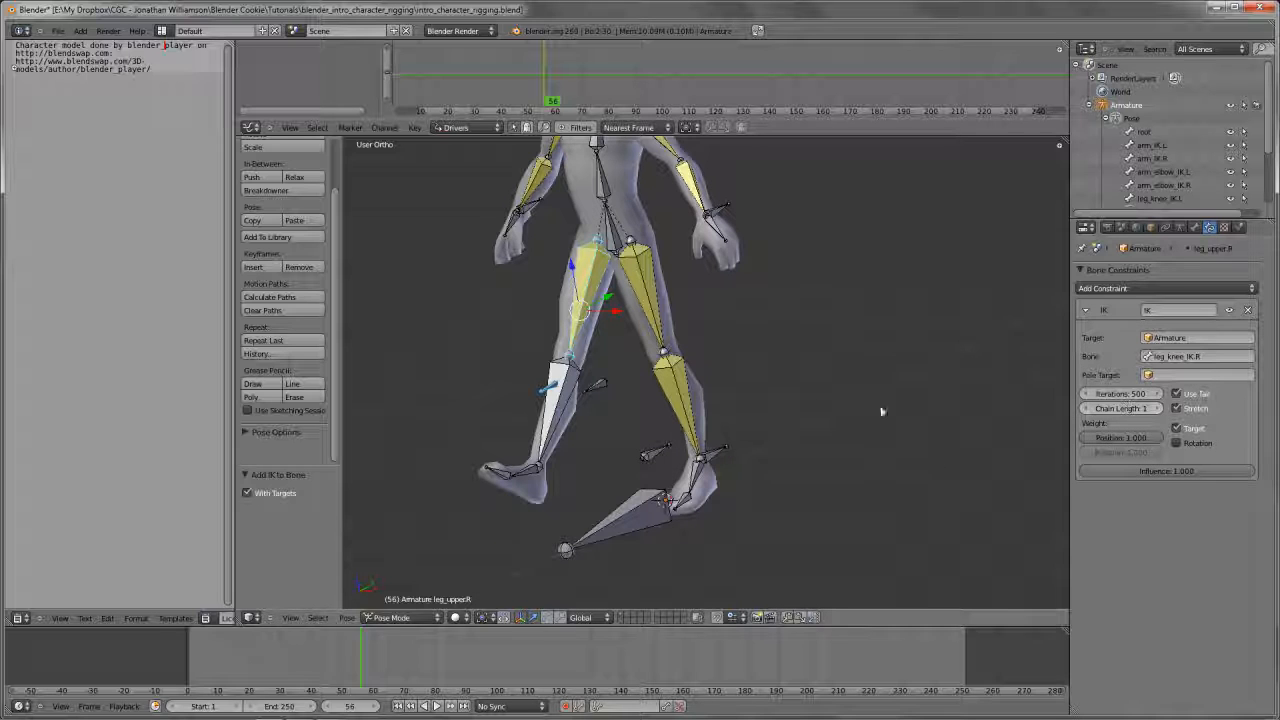
# Add an IK constraint to the right lower leg bone with leg_IK.R as its target and raise its chain length
pyautogui.rightClick(650, 455)
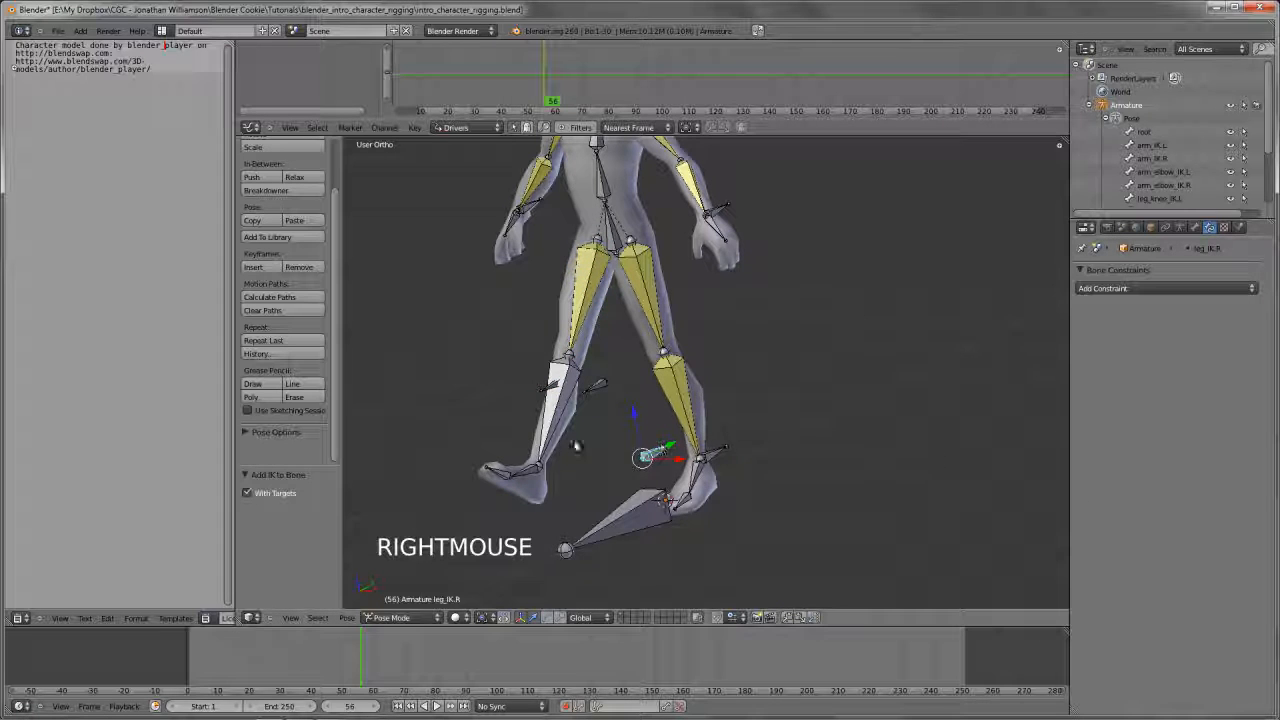
pyautogui.click(546, 428)
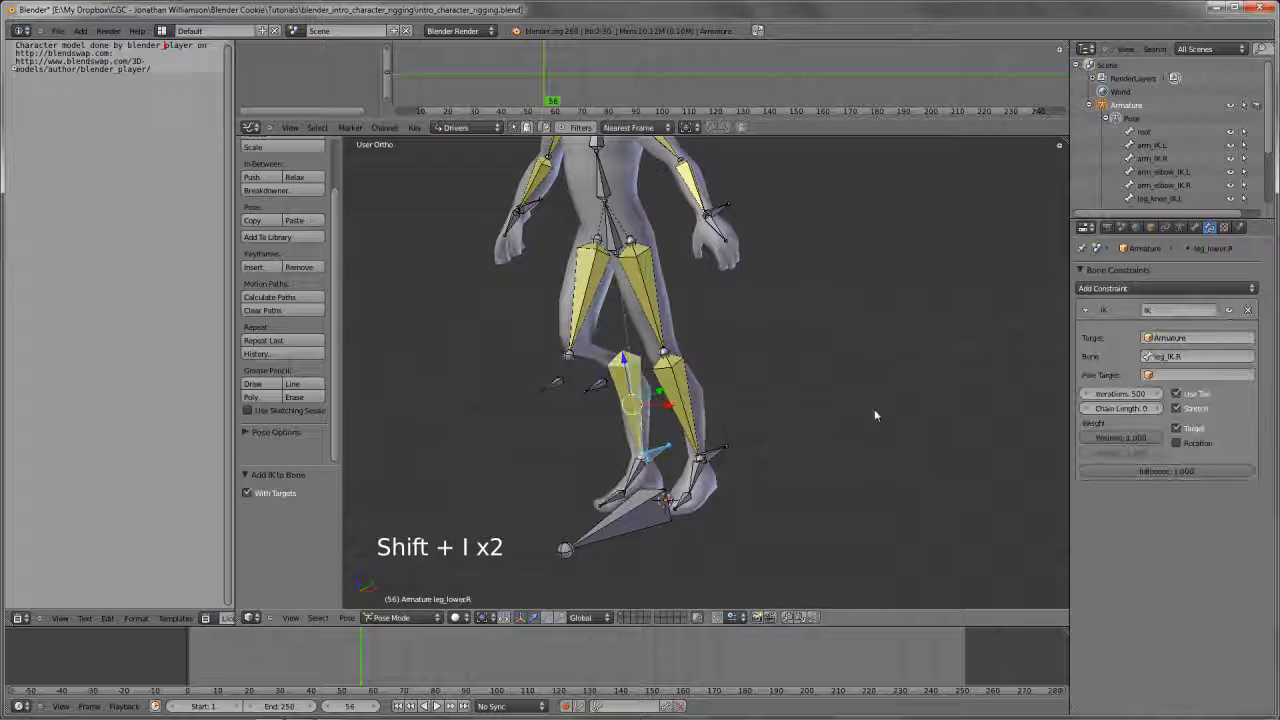
pyautogui.click(1158, 408)
pyautogui.click(1158, 408)
# Test the right leg's IK by moving the leg_IK.R control bone around from an angled view and the front view
pyautogui.press('a')
pyautogui.moveTo(700, 400); pyautogui.dragTo(600, 463, button='middle')
pyautogui.press('g')
pyautogui.press('g')
pyautogui.press('g')
pyautogui.press('g')
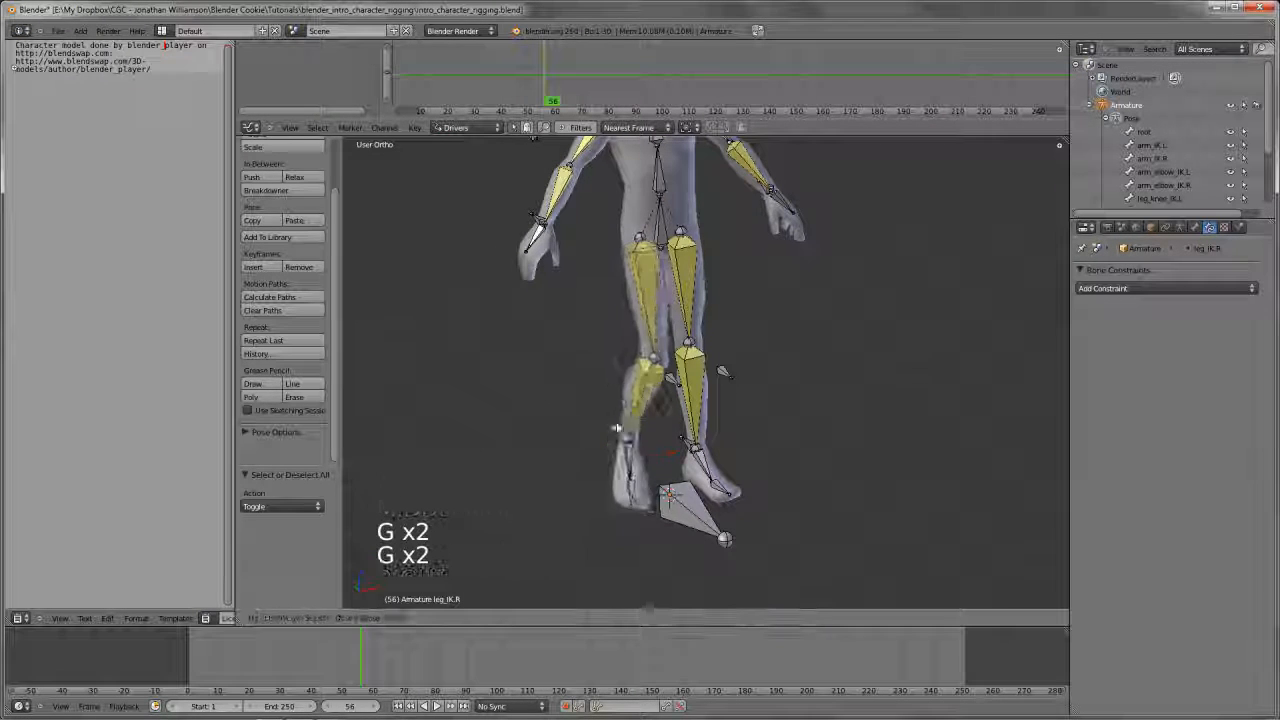
pyautogui.rightClick(585, 338)
pyautogui.press('KP_1')
pyautogui.press('g')
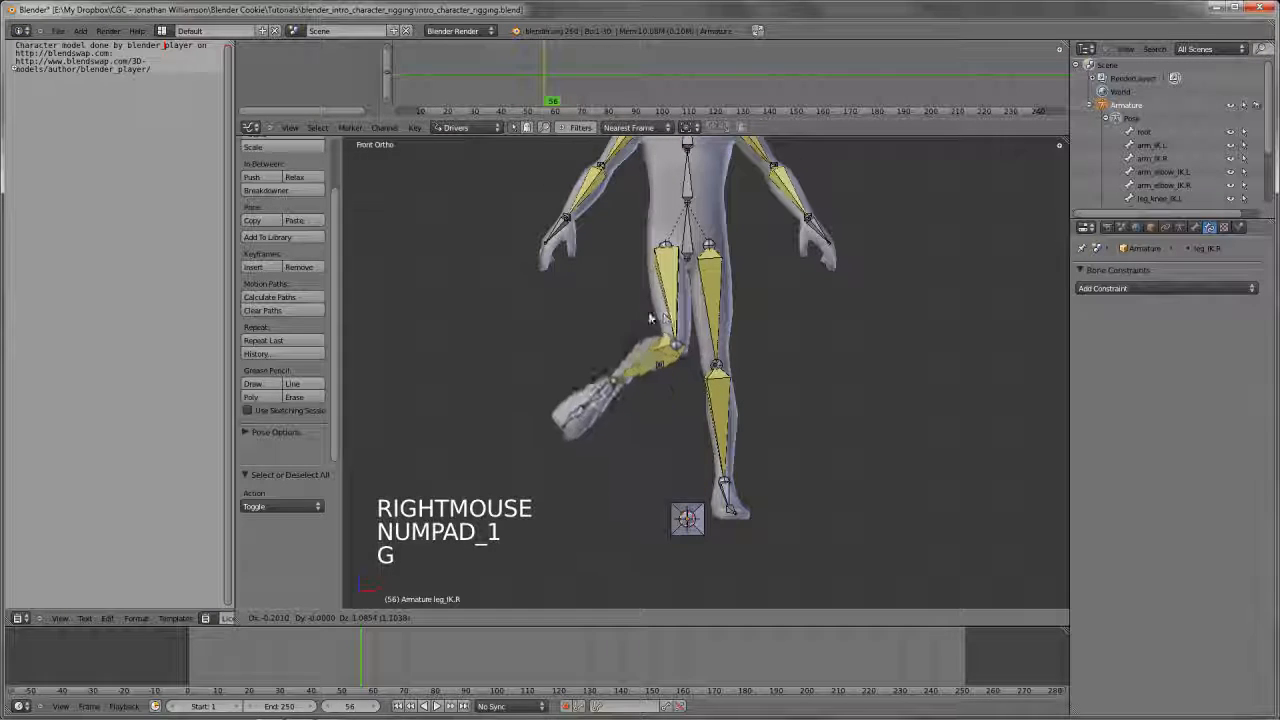
# Raise the leg_IK.R control bone about 1.28 units in the front view to bend the right leg
pyautogui.press('g')
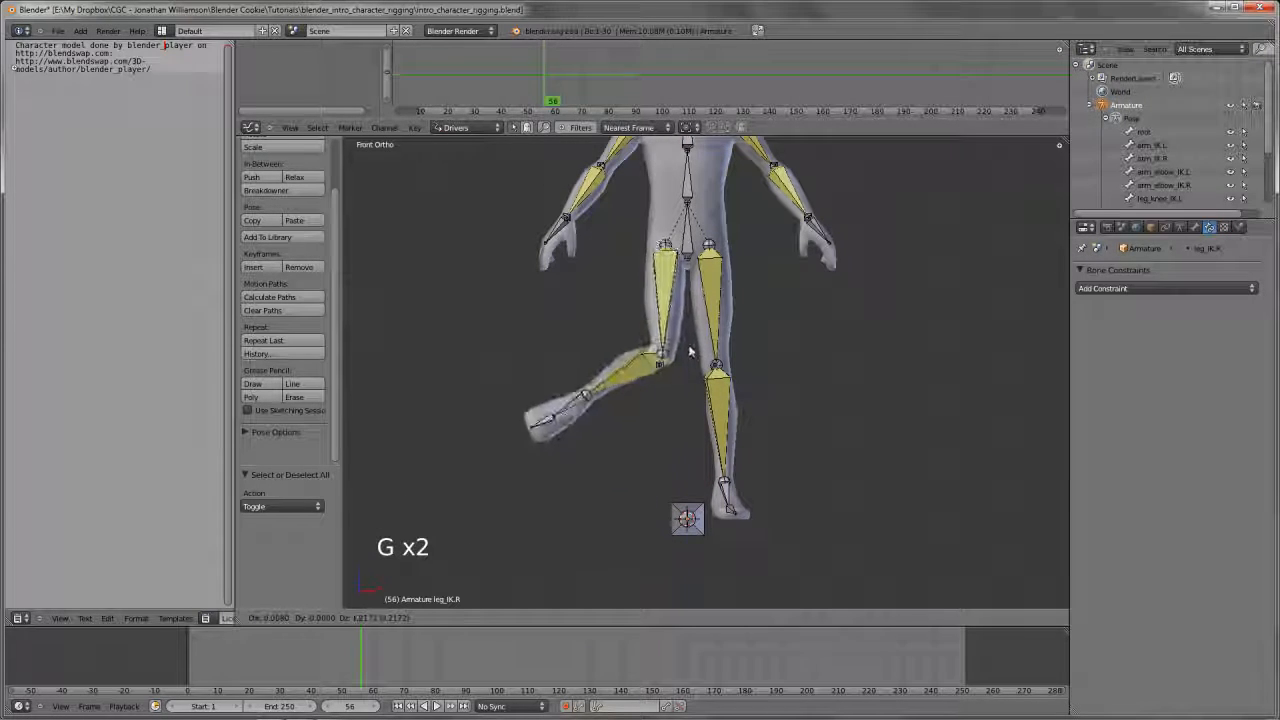
pyautogui.rightClick(664, 393)
pyautogui.rightClick(664, 393)
pyautogui.moveTo(664, 393); pyautogui.dragTo(649, 473, button='middle')
pyautogui.scroll(1, 741, 422)
pyautogui.rightClick(676, 537)
pyautogui.press('KP_1')
# Try moving the leg_knee_IK.R control sideways and examine the bent right leg from the side
pyautogui.press('g')
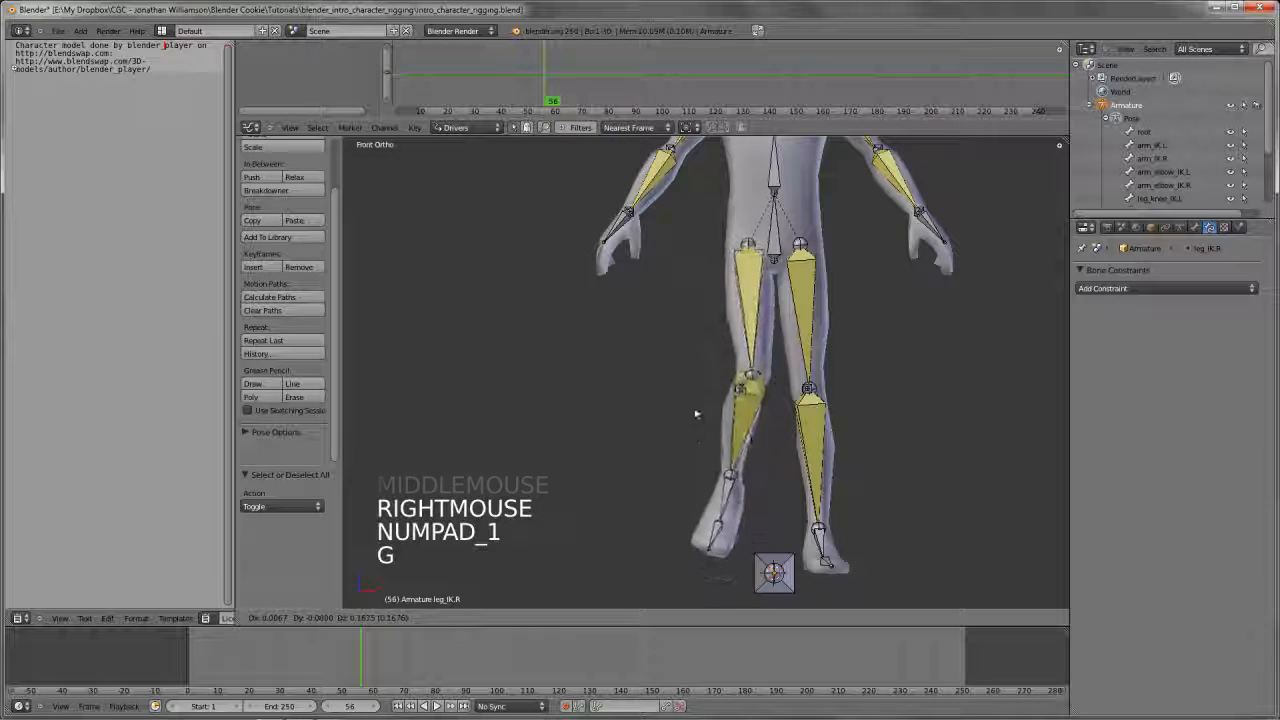
pyautogui.click(686, 339)
pyautogui.press('g')
pyautogui.press('g')
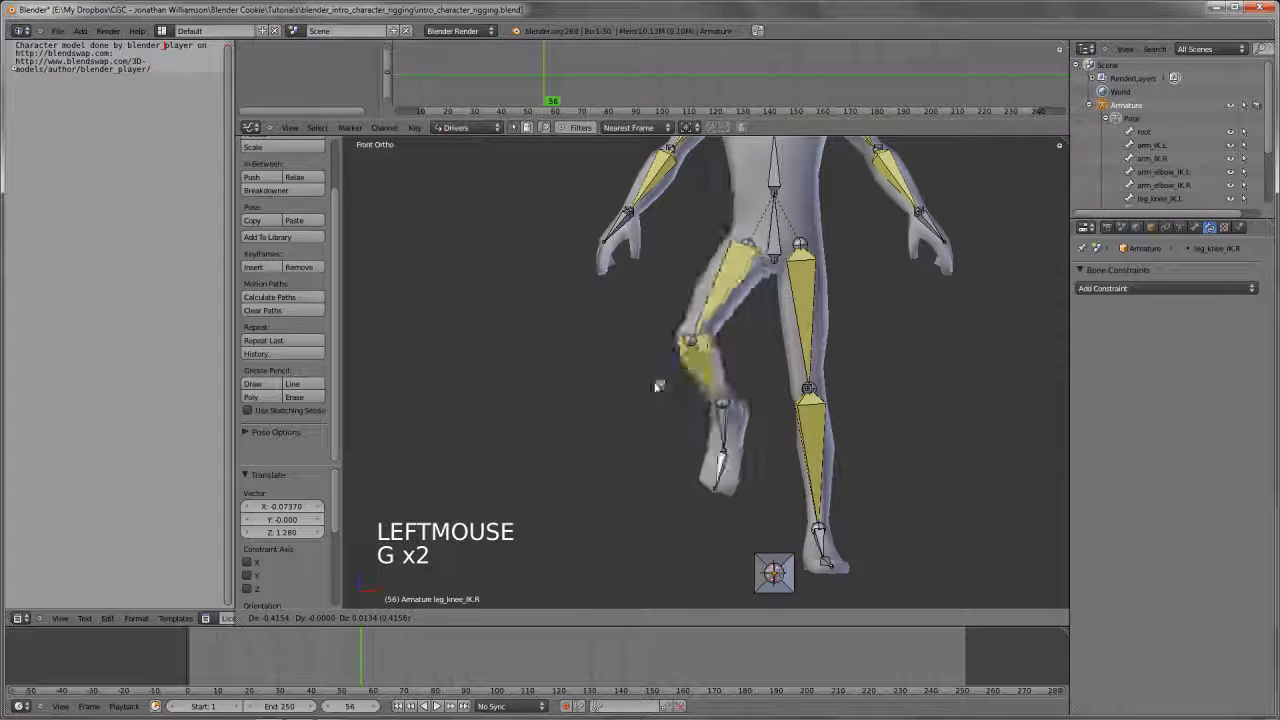
pyautogui.rightClick(706, 392)
pyautogui.press('KP_1')
pyautogui.press('KP_3')
pyautogui.keyDown('shift'); pyautogui.moveTo(700, 380); pyautogui.dragTo(737, 371, button='middle'); pyautogui.keyUp('shift')
pyautogui.scroll(-3, 714, 390)
pyautogui.scroll(3, 720, 396)
pyautogui.scroll(-2, 740, 410)
pyautogui.moveTo(745, 425); pyautogui.dragTo(805, 393, button='middle')
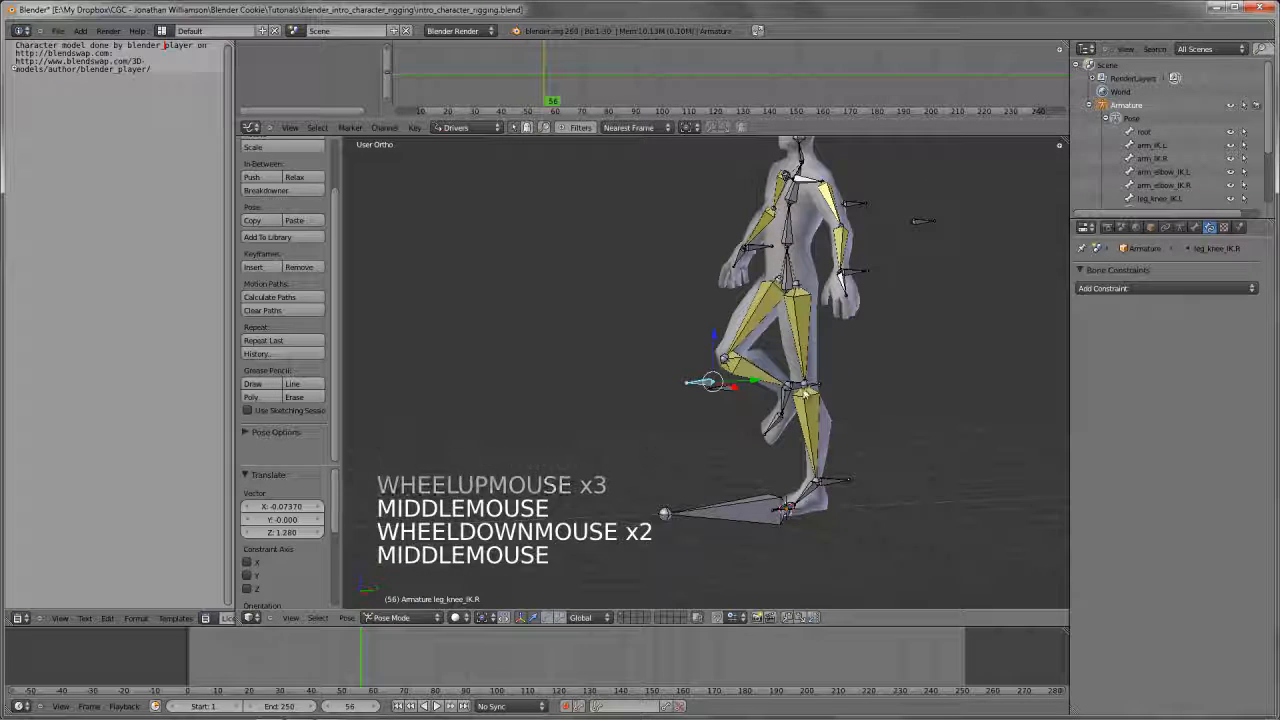
# Clear the location of leg_IK.R and raise it about 1.39 units along the Z axis
pyautogui.rightClick(749, 506)
pyautogui.press('KP_1')
pyautogui.press('g')
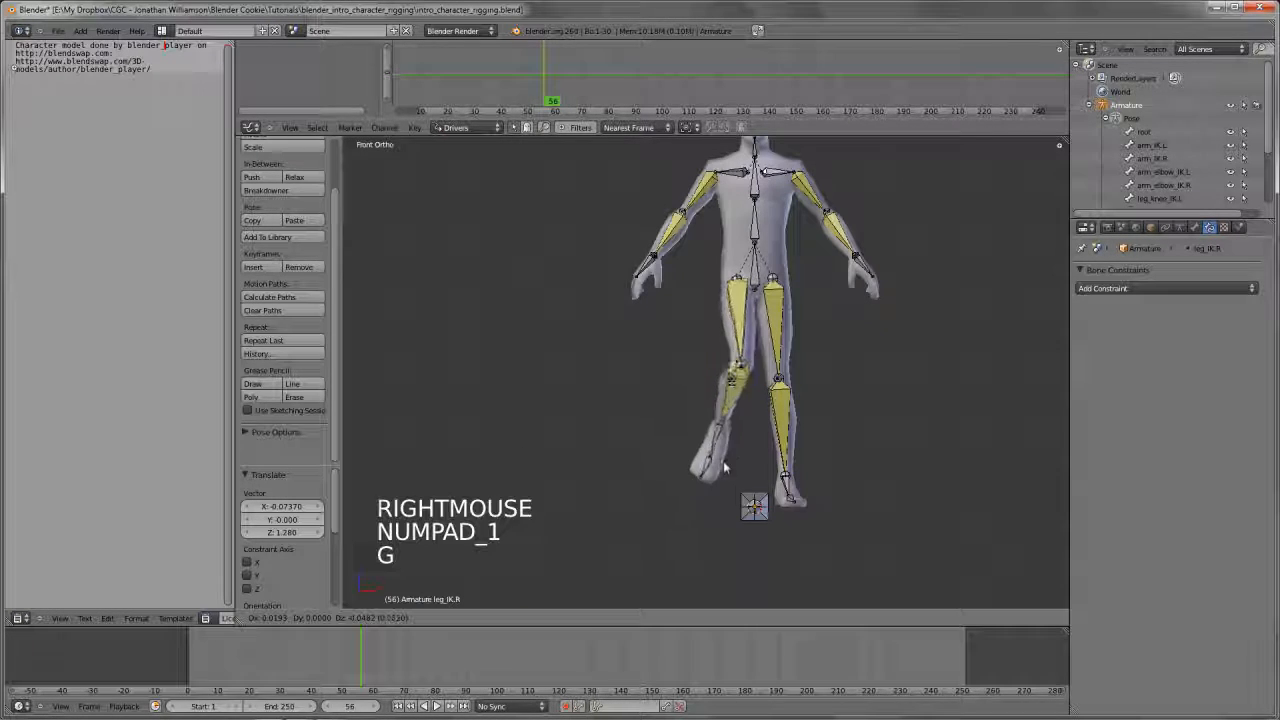
pyautogui.hotkey('alt', 'g')
pyautogui.press('g')
pyautogui.press('z')
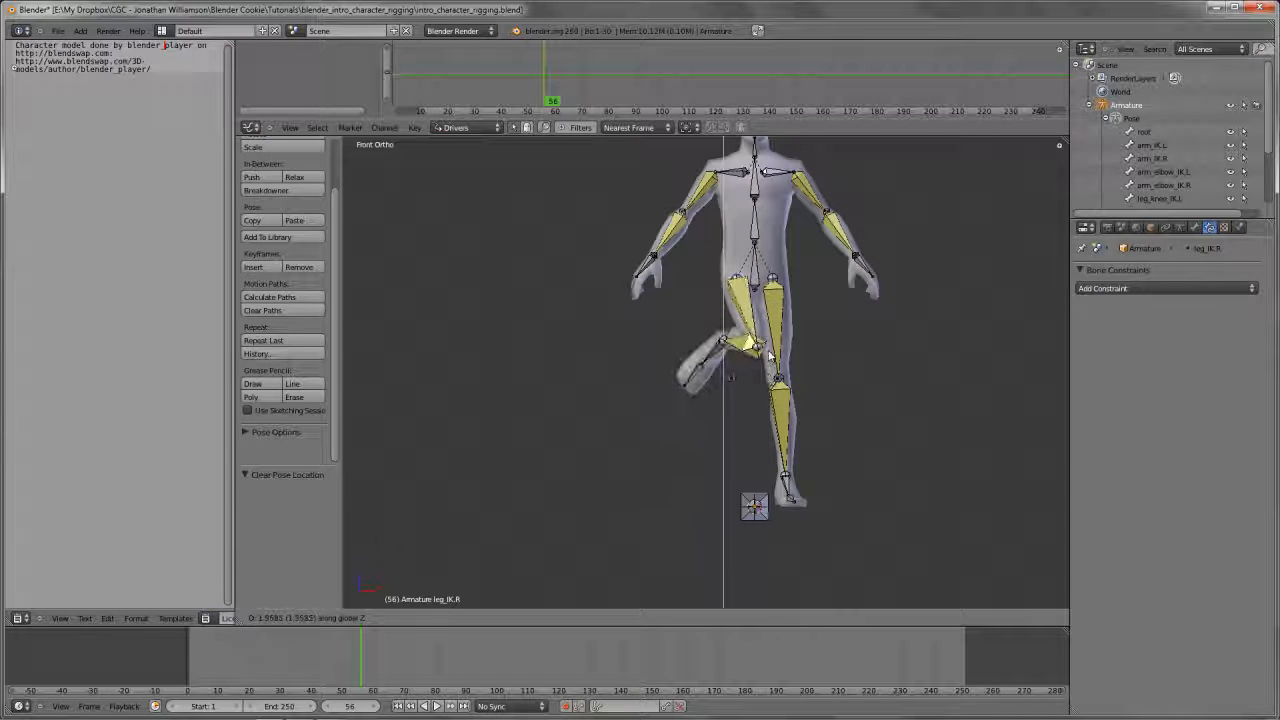
pyautogui.click(725, 430)
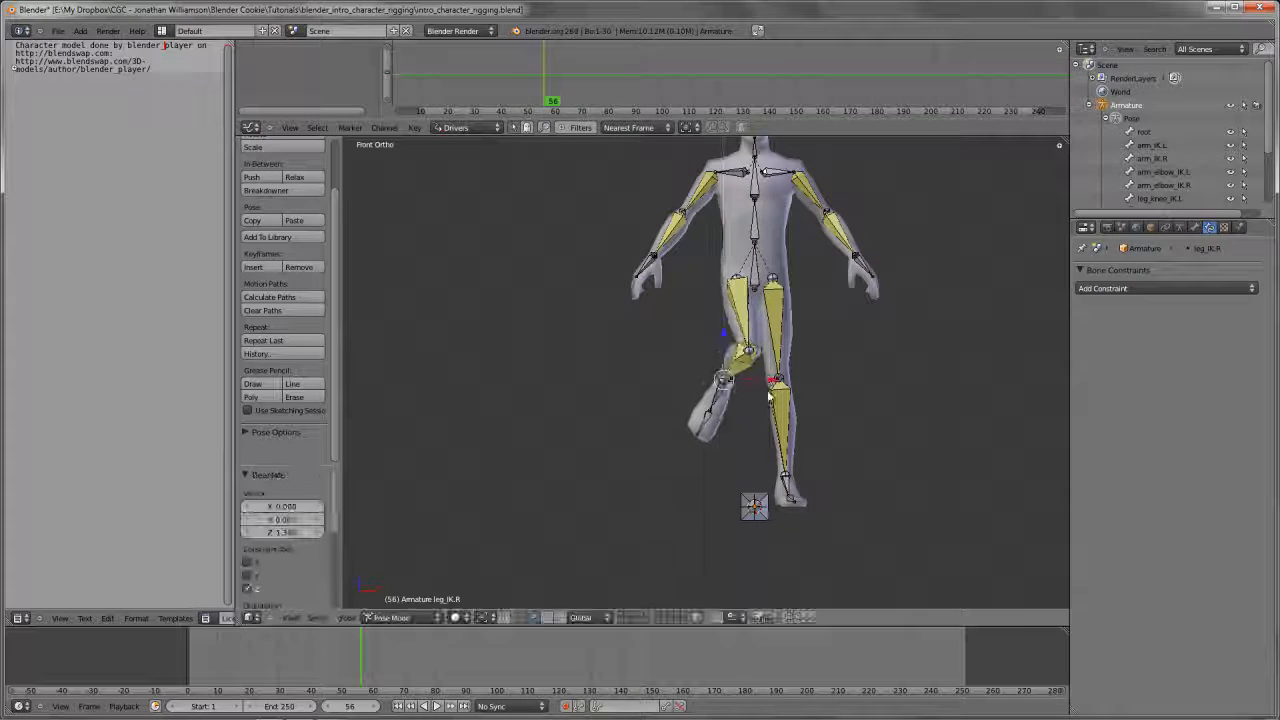
# Try moving the leg_IK.R control forward in the side view to check how the knee bends
pyautogui.press('KP_3')
pyautogui.scroll(3, 678, 420)
pyautogui.press('g')
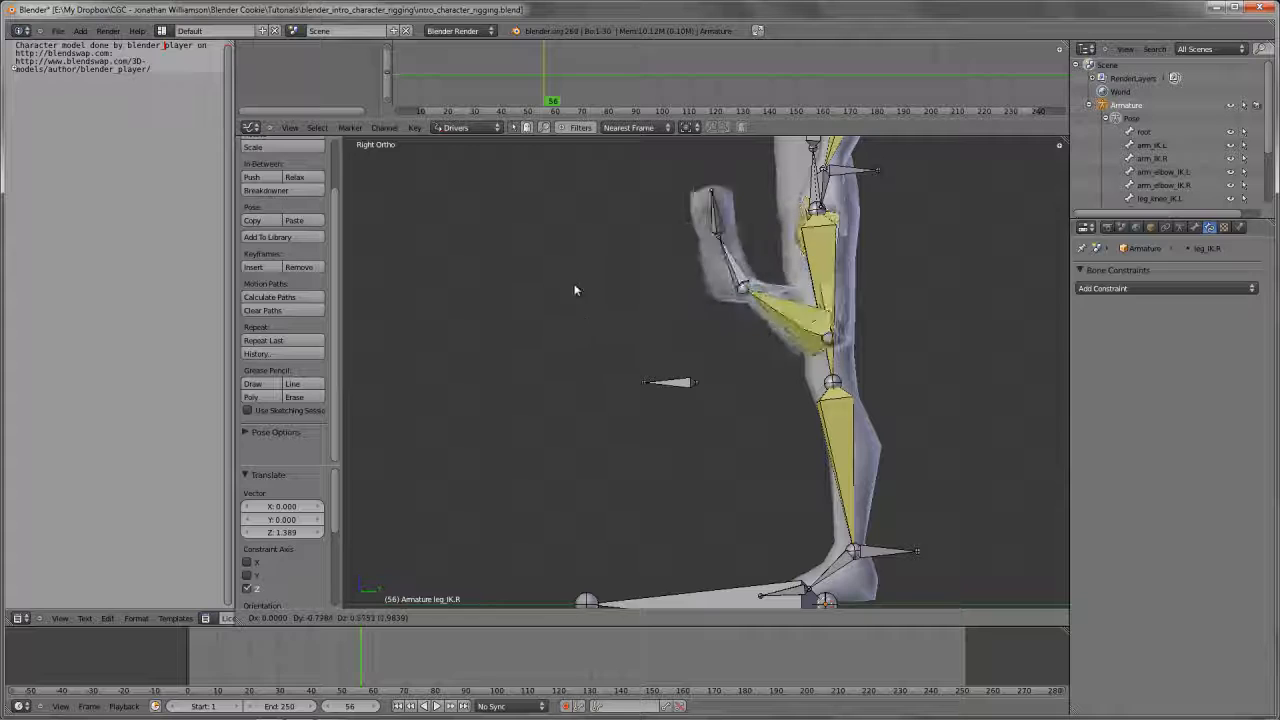
pyautogui.rightClick(739, 346)
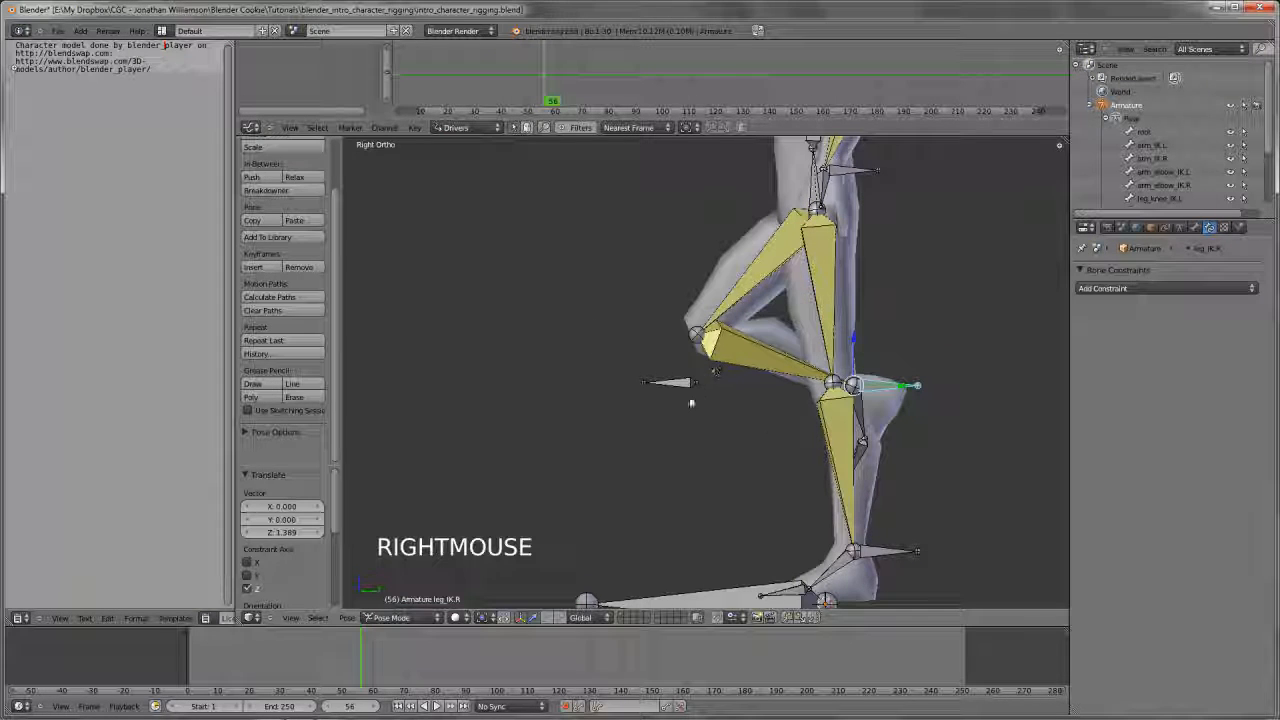
# In Edit Mode, move the knee control bones farther forward from the legs along the Y axis and return to Pose Mode
pyautogui.press('Tab')
pyautogui.rightClick(670, 381)
pyautogui.press('z')
pyautogui.keyDown('shift'); pyautogui.rightClick(668, 381); pyautogui.keyUp('shift')
pyautogui.scroll(-2, 668, 381)
pyautogui.press('g')
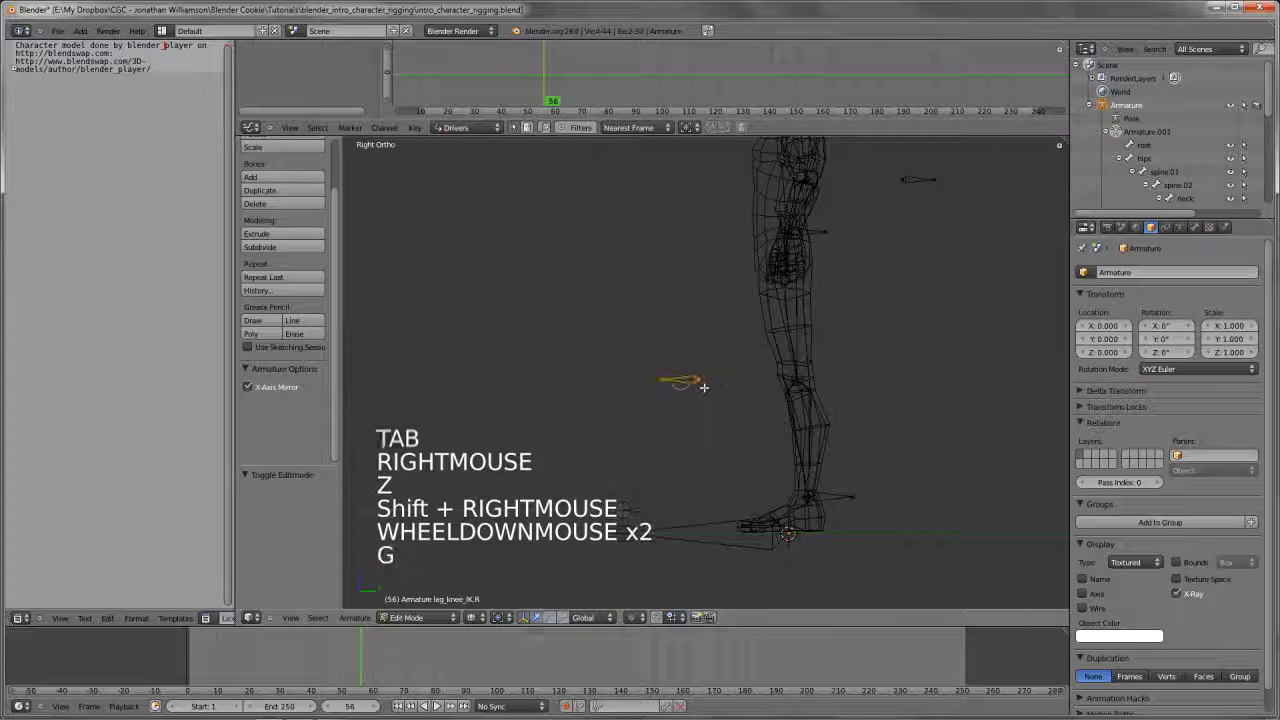
pyautogui.press('y')
pyautogui.click(605, 385)
pyautogui.press('Tab')
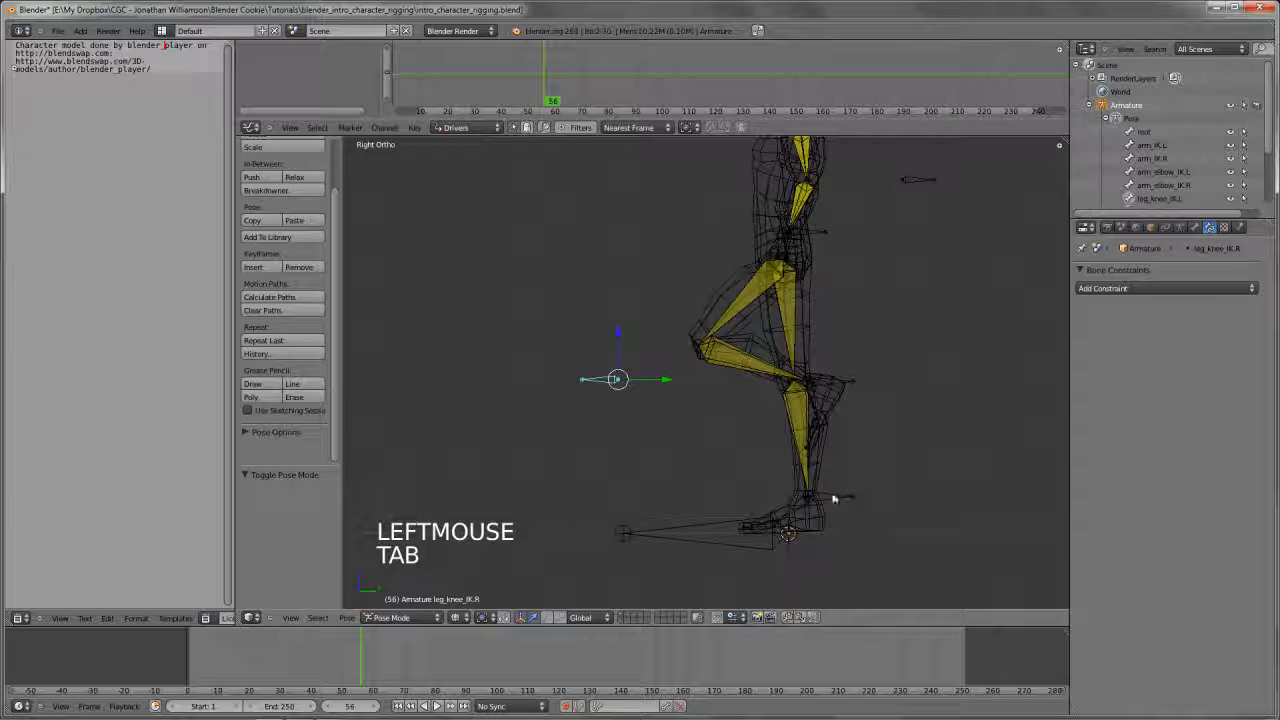
pyautogui.press('z')
# Test raising leg_IK.R in the side and front views, and clear its location
pyautogui.press('g')
pyautogui.press('g')
pyautogui.click(830, 320)
pyautogui.press('KP_1')
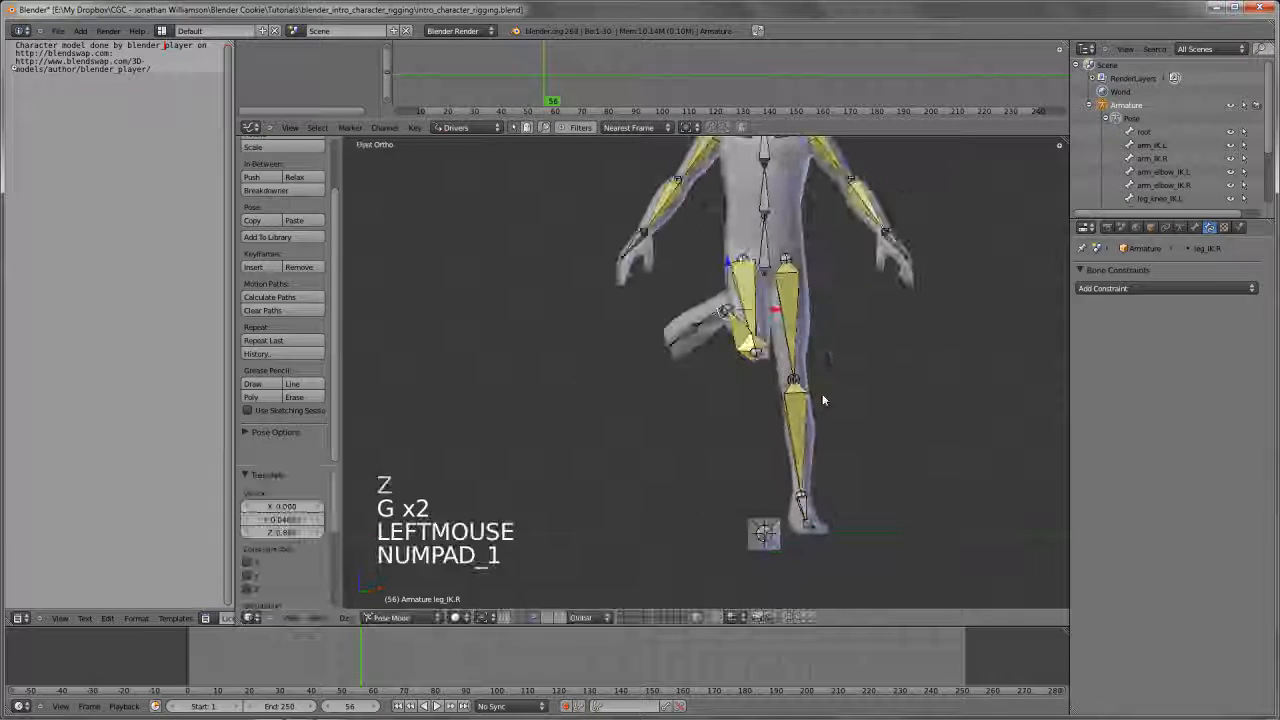
pyautogui.press('g')
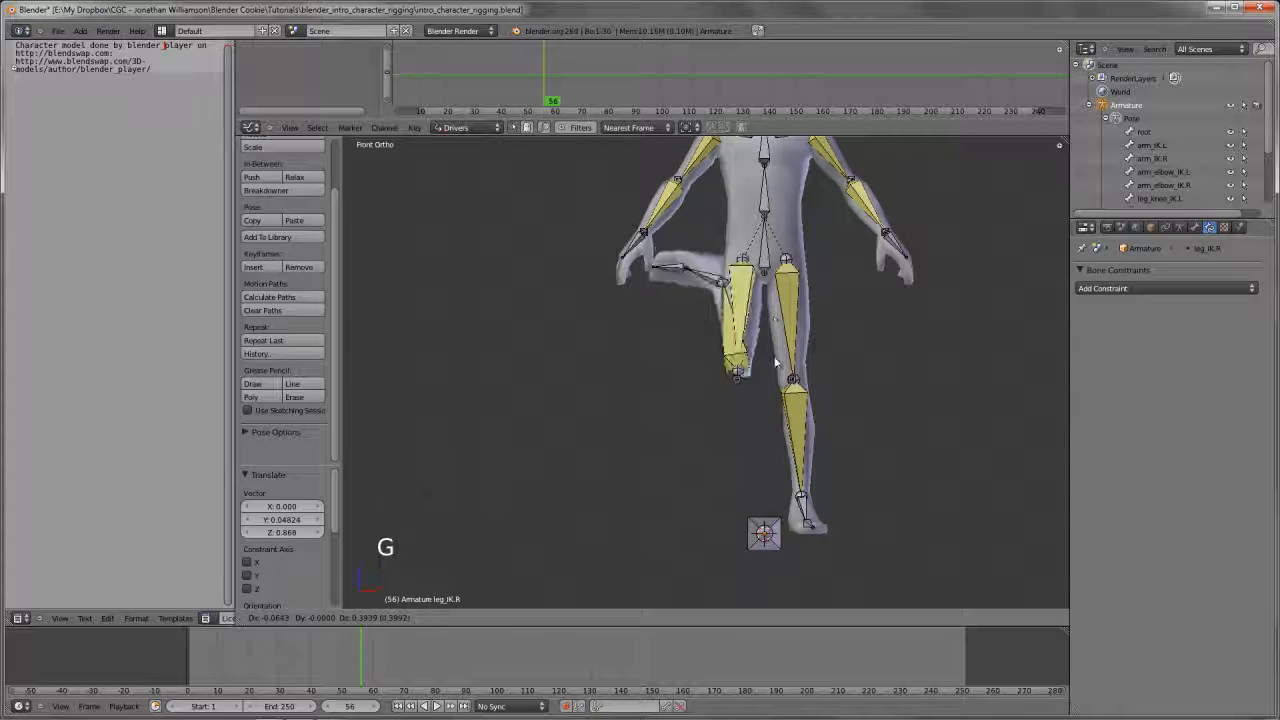
pyautogui.rightClick(787, 532)
pyautogui.hotkey('alt', 'g')
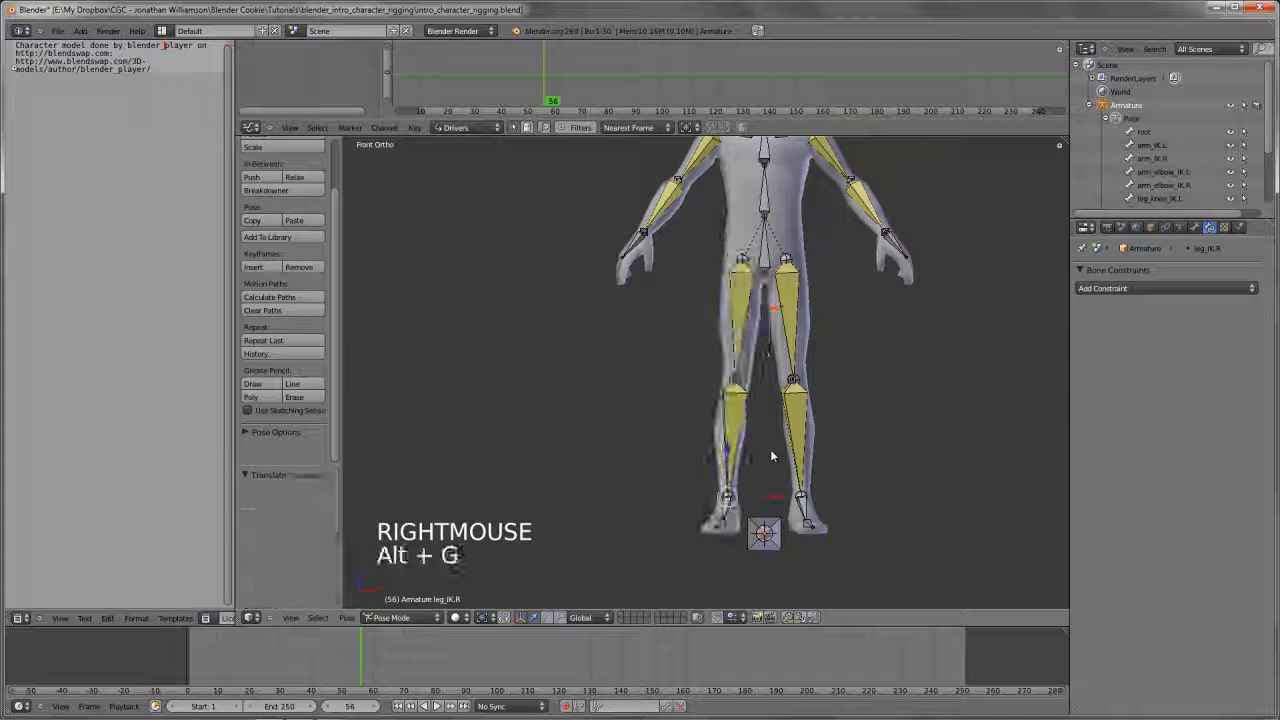
# Try rotating the foot.L bone in the side view
pyautogui.scroll(2, 770, 449)
pyautogui.press('a')
pyautogui.moveTo(737, 419); pyautogui.dragTo(860, 470, button='middle')
pyautogui.scroll(-3, 800, 449)
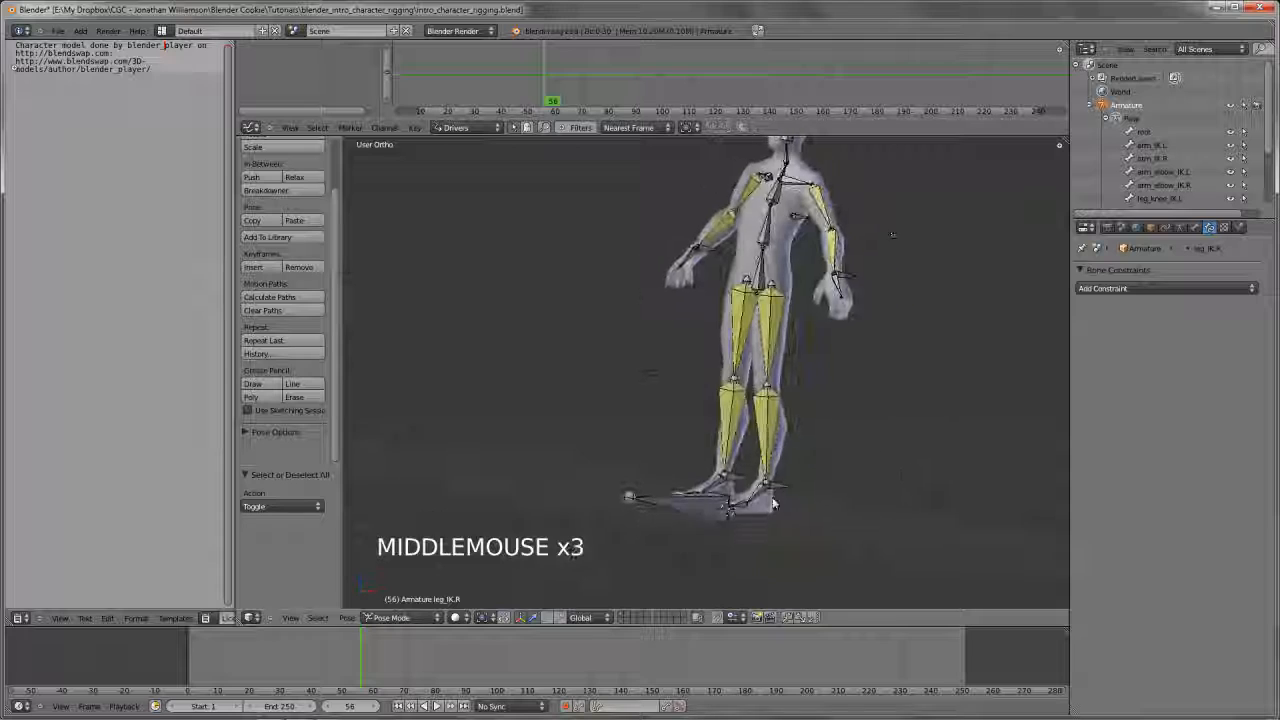
pyautogui.press('KP_3')
pyautogui.rightClick(772, 492)
pyautogui.press('r')
pyautogui.press('r')
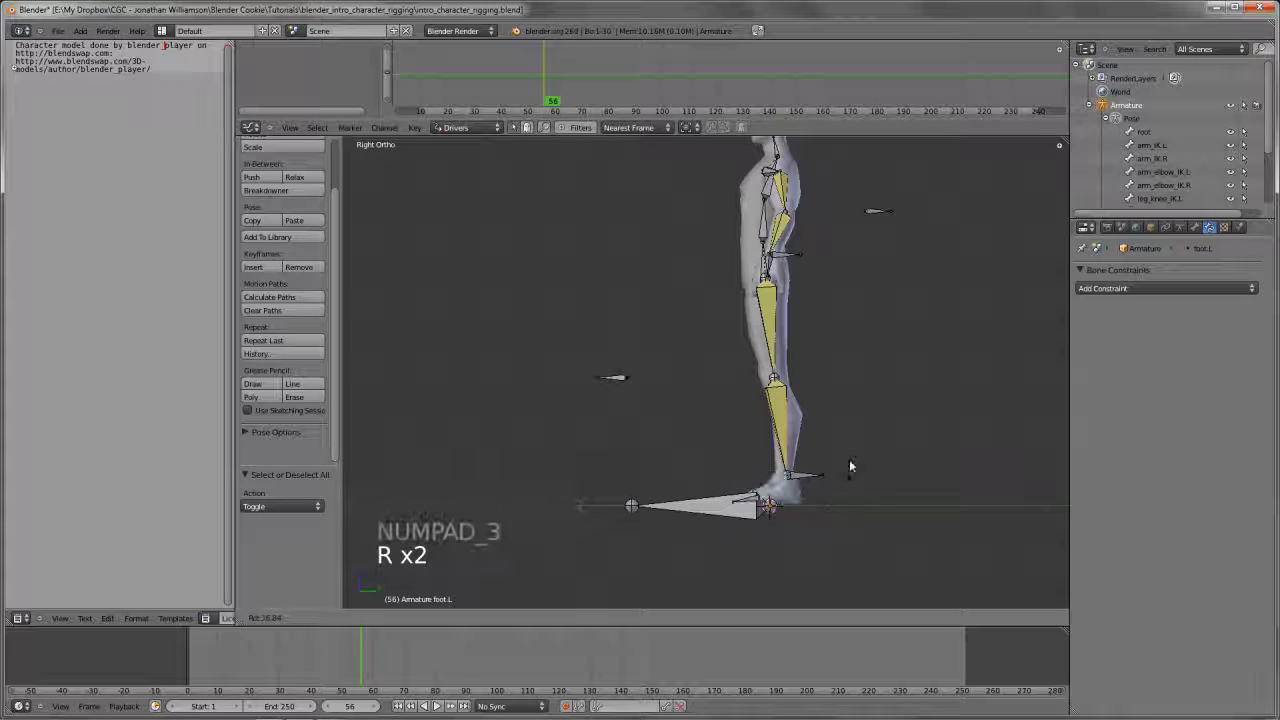
pyautogui.rightClick(849, 465)
# Test lifting the left leg by moving the leg_IK.L control bone in the side view
pyautogui.rightClick(805, 466)
pyautogui.press('g')
pyautogui.press('g')
pyautogui.press('g')
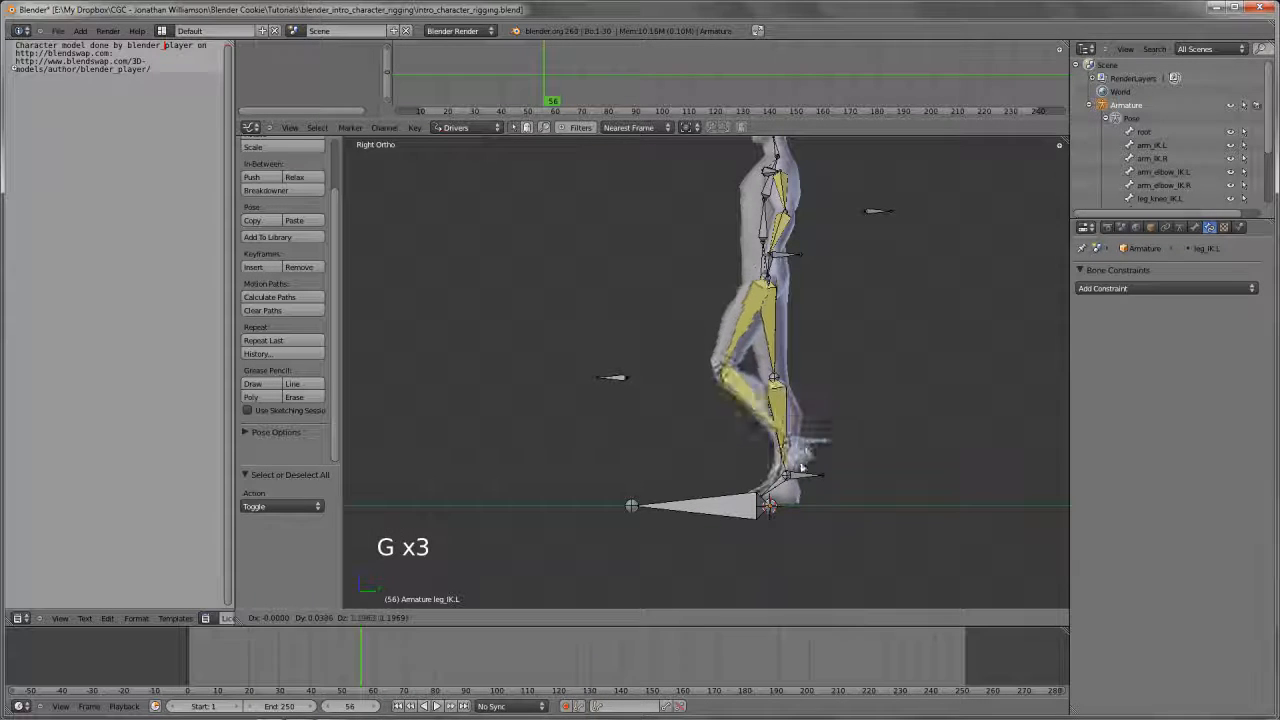
pyautogui.rightClick(803, 436)
# Test the whole rig by moving the hips bone in the front view
pyautogui.press('KP_1')
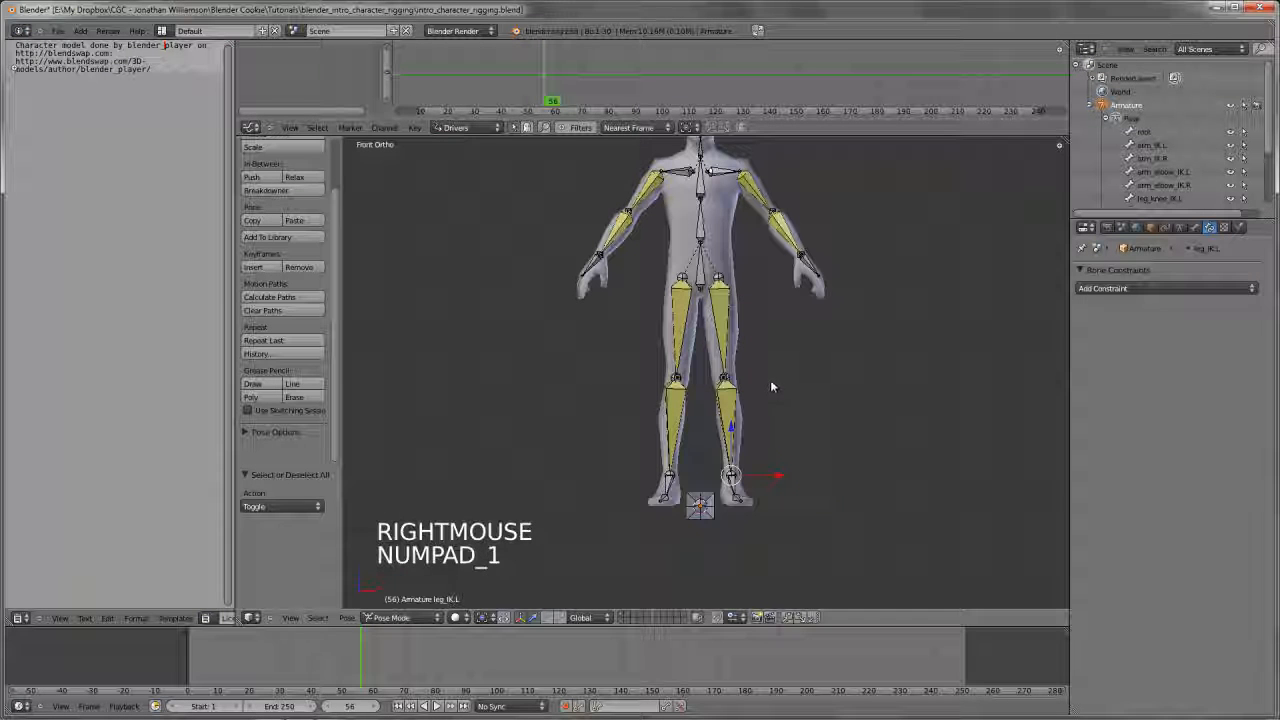
pyautogui.rightClick(701, 289)
pyautogui.keyDown('shift'); pyautogui.moveTo(742, 324); pyautogui.dragTo(749, 358, button='middle'); pyautogui.keyUp('shift')
pyautogui.press('g')
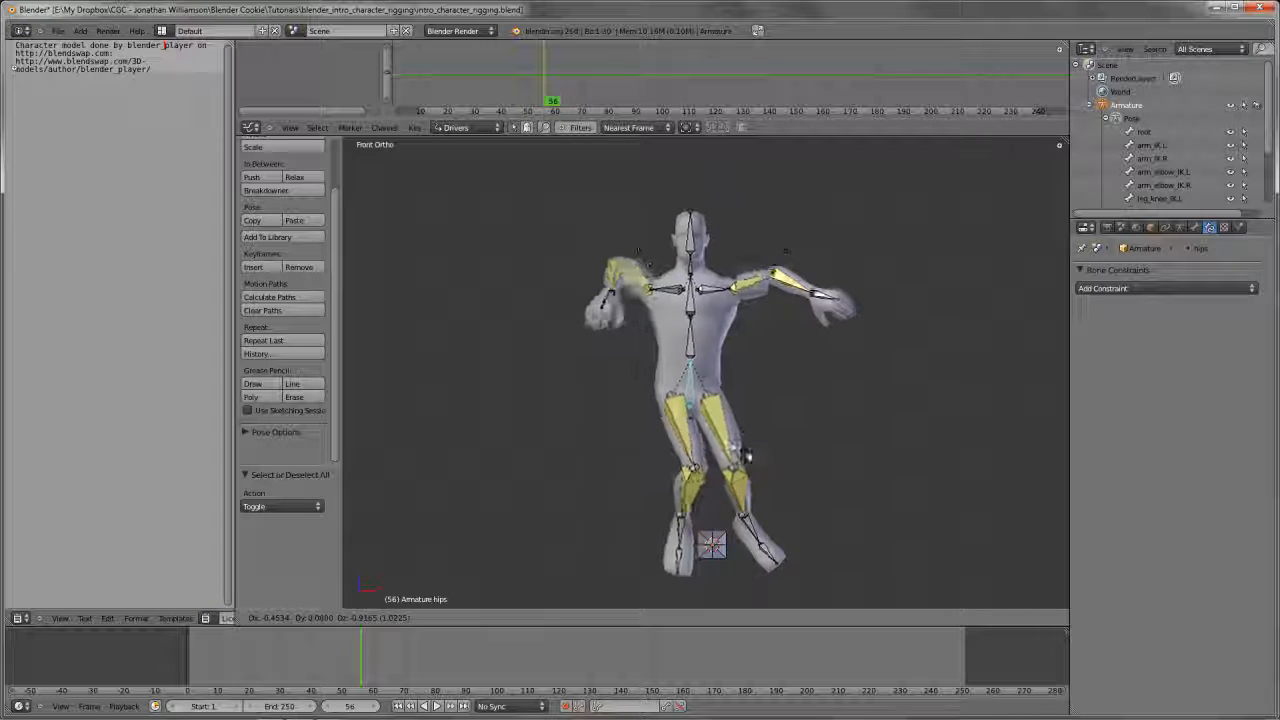
pyautogui.rightClick(748, 511)
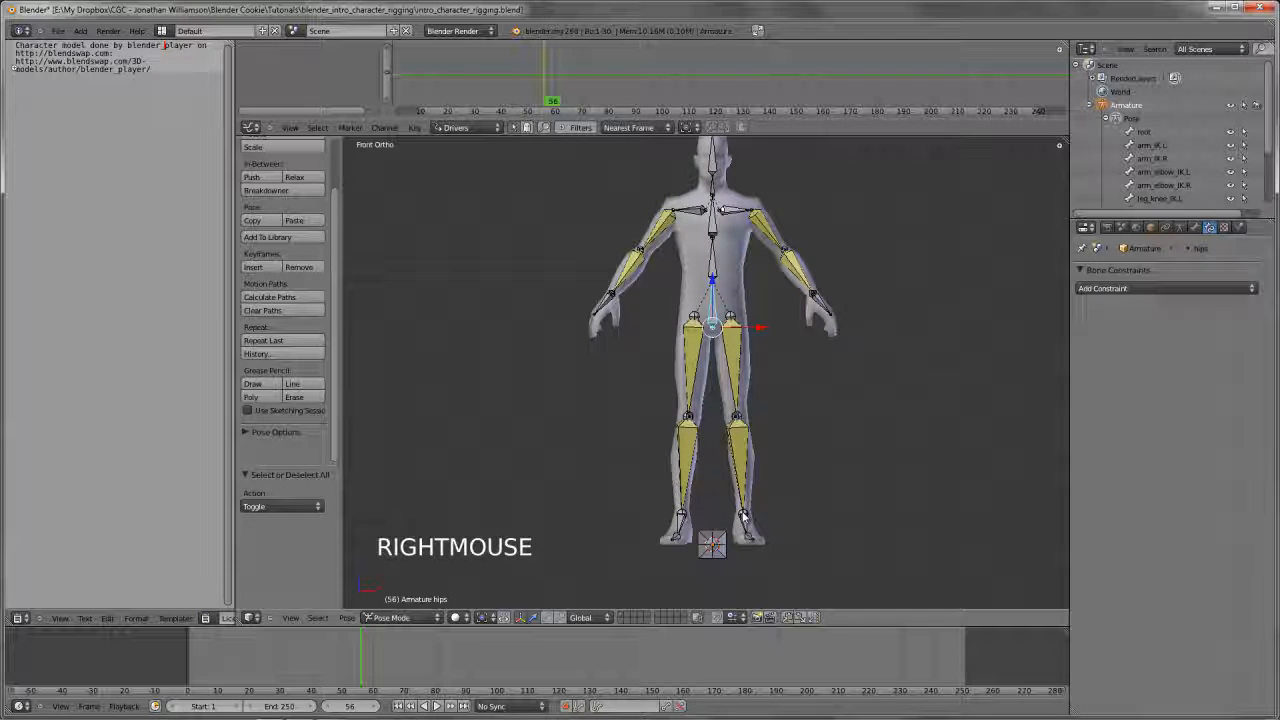
# Disable Inherit Rotation for the foot.L bone
pyautogui.keyDown('shift'); pyautogui.moveTo(743, 514); pyautogui.dragTo(706, 458, button='middle'); pyautogui.keyUp('shift')
pyautogui.scroll(2, 744, 388)
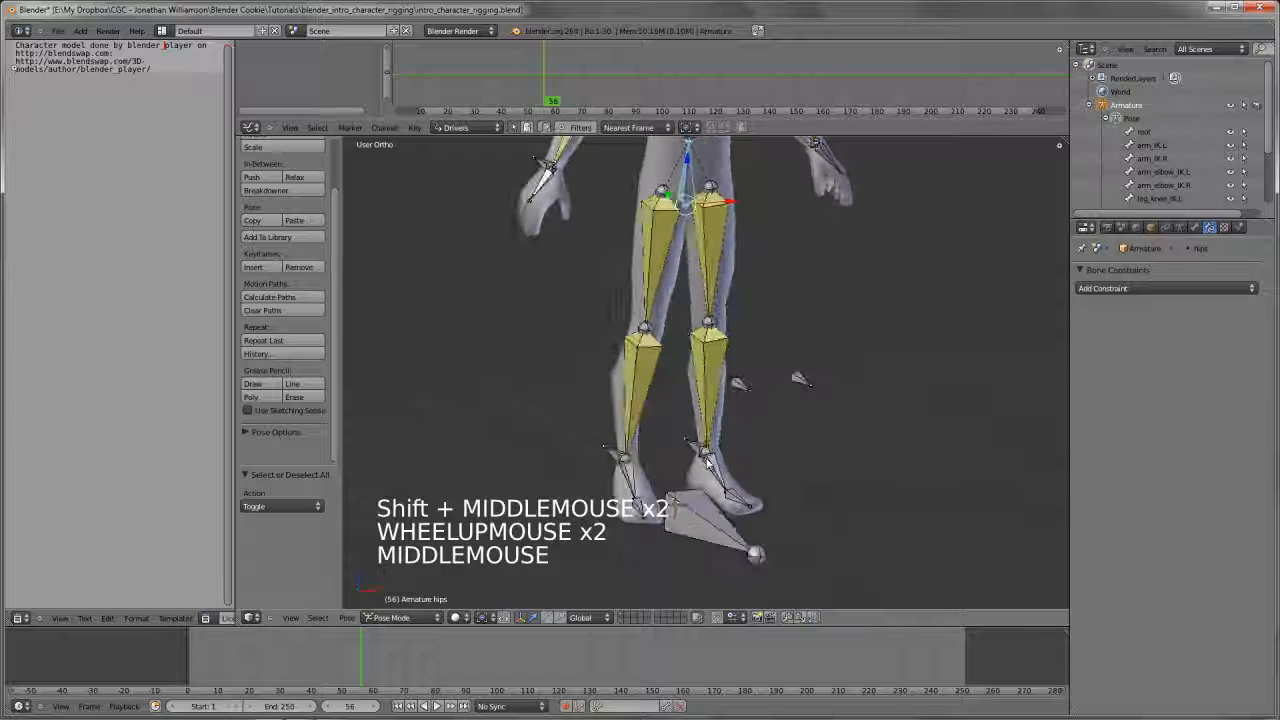
pyautogui.rightClick(706, 456)
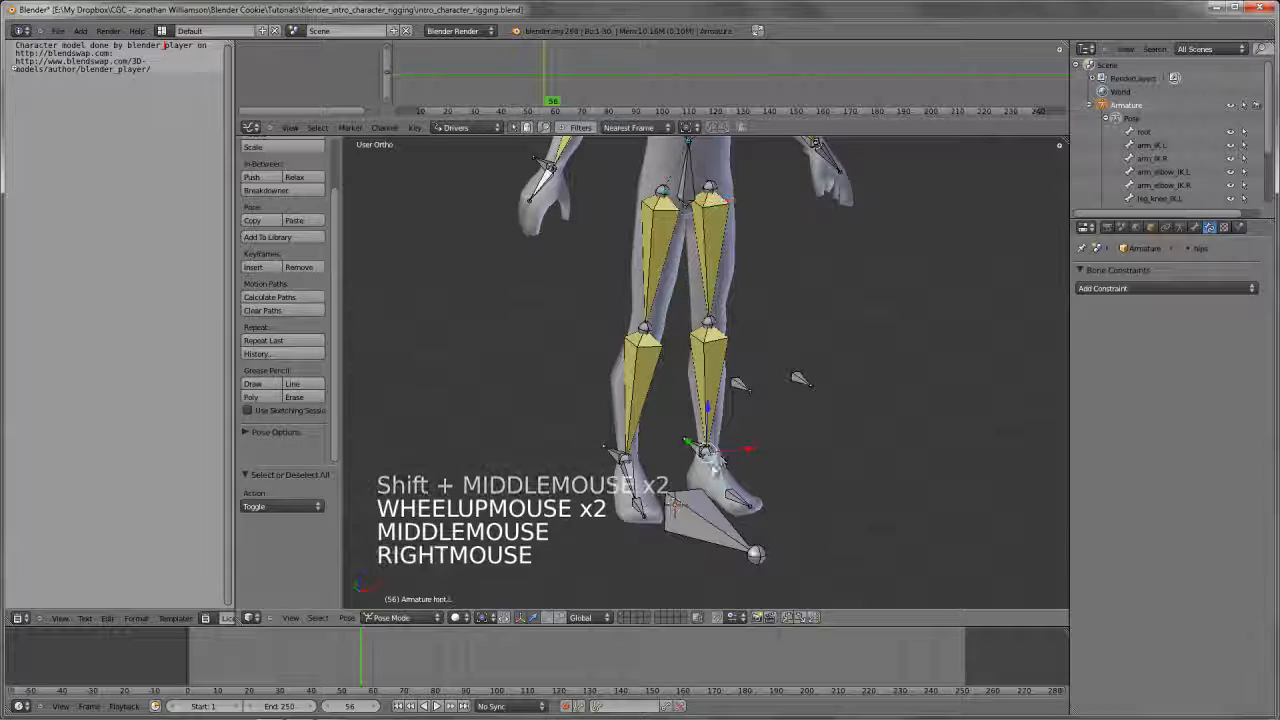
pyautogui.click(1195, 227)
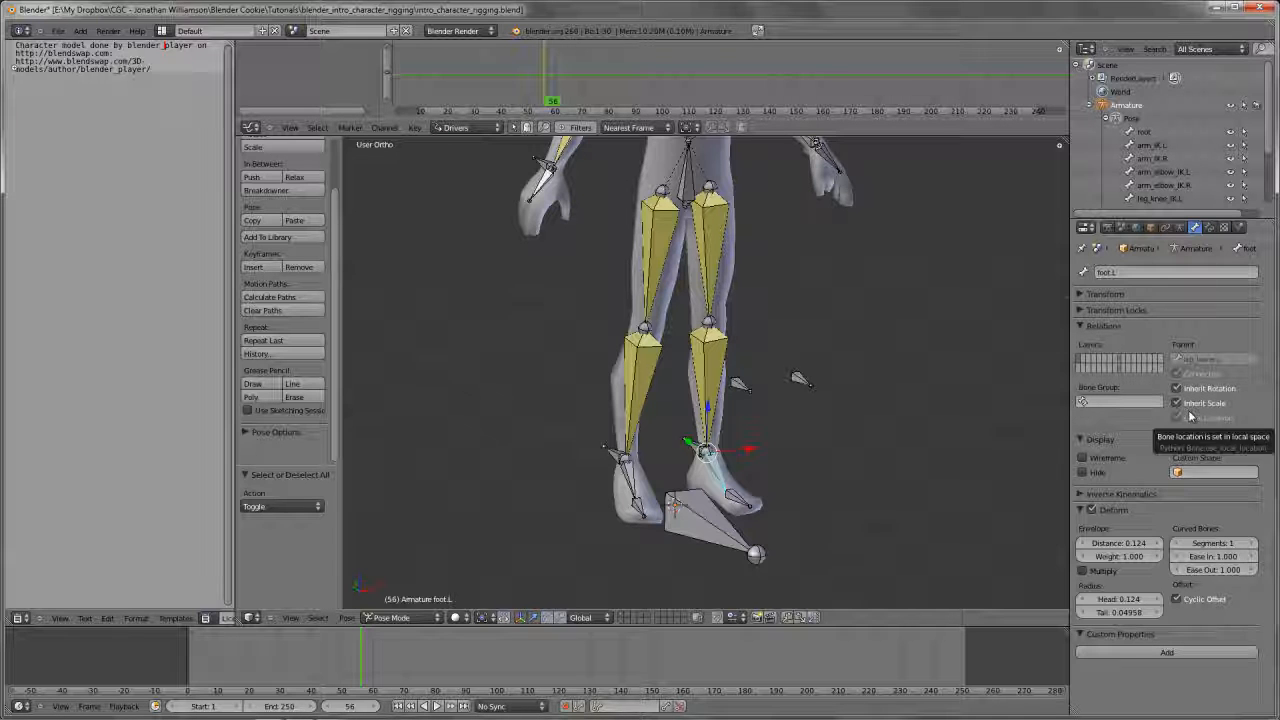
pyautogui.click(1214, 390)
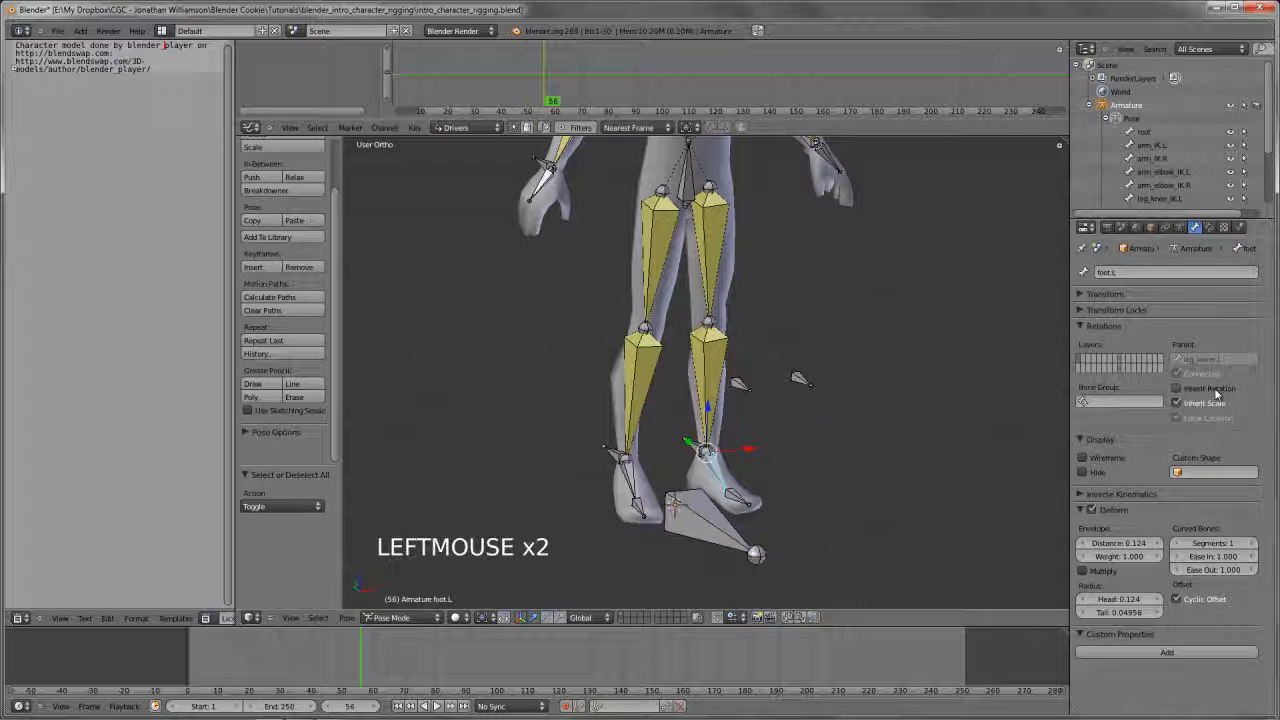
# Try moving the hips bone to compare how the left and right feet behave
pyautogui.scroll(-2, 700, 375)
pyautogui.keyDown('shift'); pyautogui.moveTo(725, 308); pyautogui.dragTo(729, 320, button='middle'); pyautogui.keyUp('shift')
pyautogui.rightClick(694, 243)
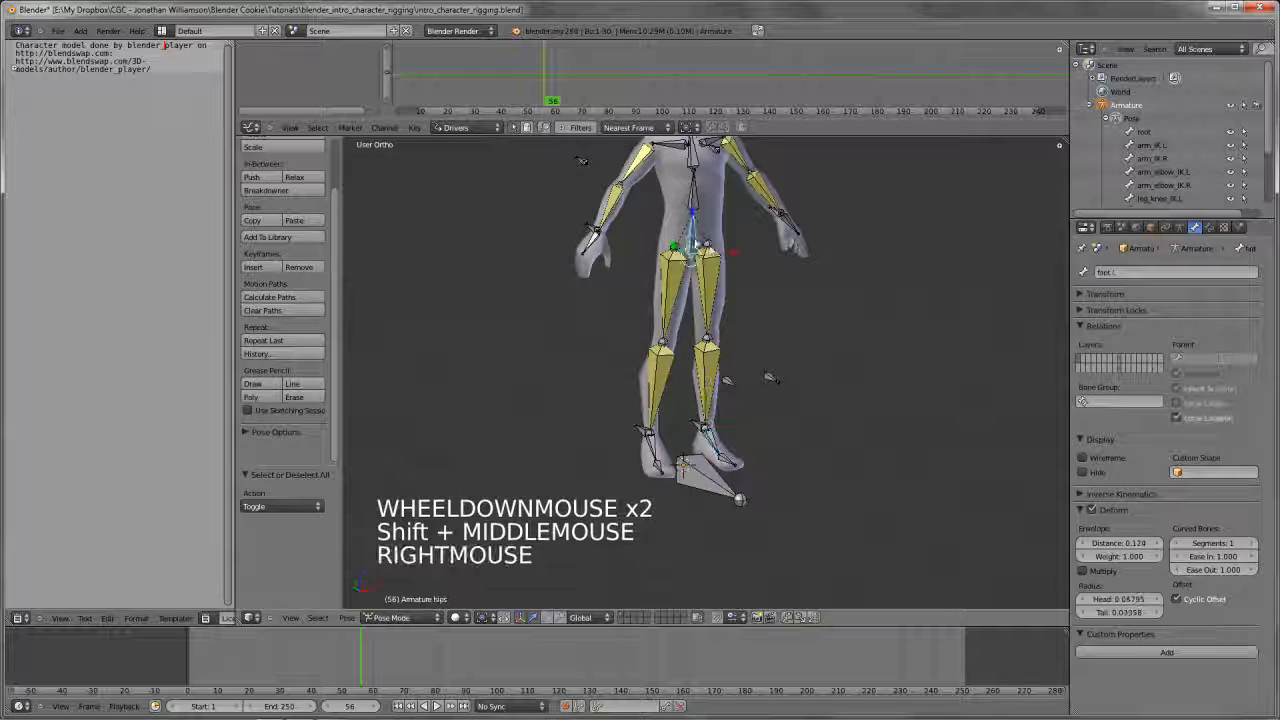
pyautogui.press('g')
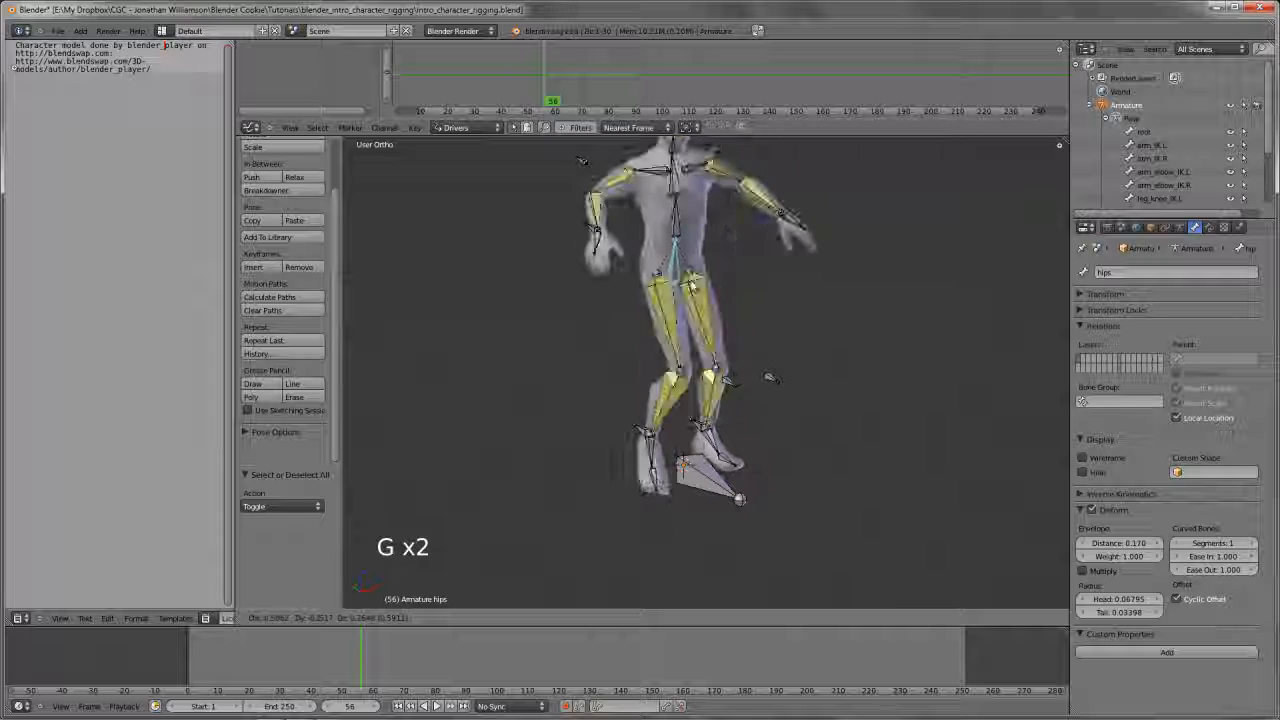
pyautogui.rightClick(722, 264)
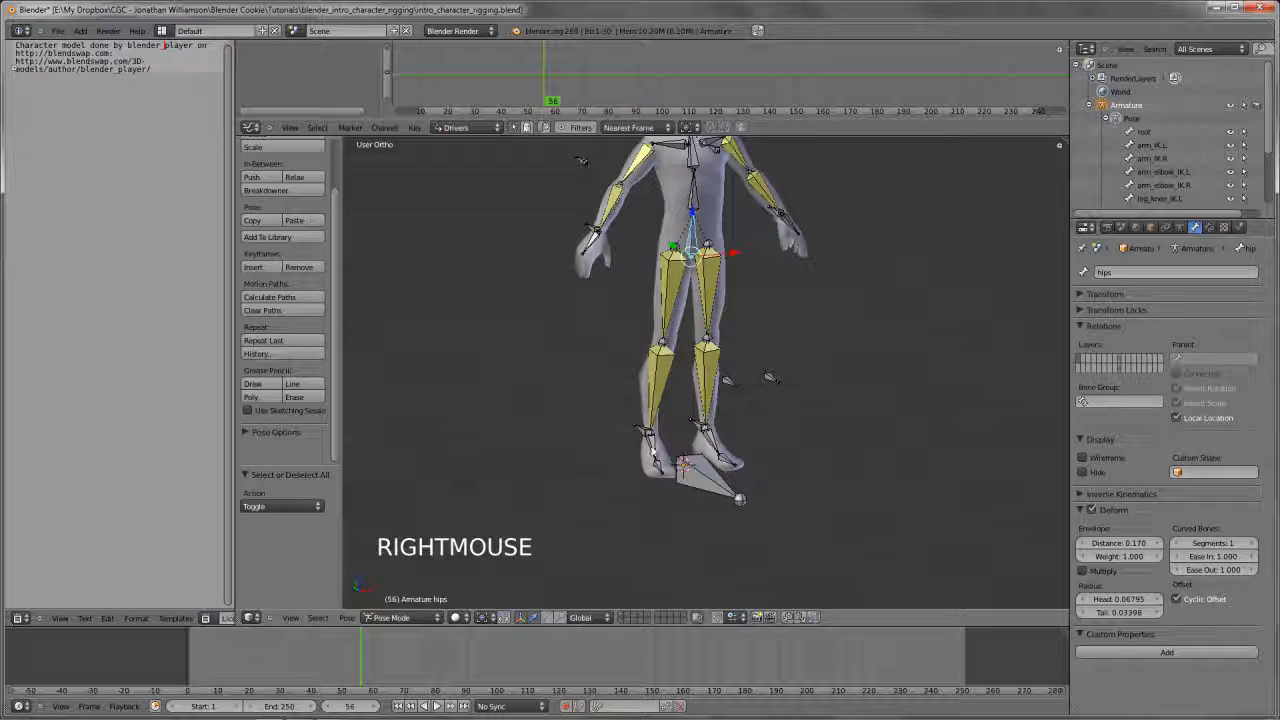
# Disable Inherit Rotation for the foot.R bone
pyautogui.rightClick(656, 453)
pyautogui.click(1220, 390)
pyautogui.press('KP_1')
pyautogui.keyDown('shift'); pyautogui.moveTo(700, 220); pyautogui.dragTo(700, 305, button='middle'); pyautogui.keyUp('shift')
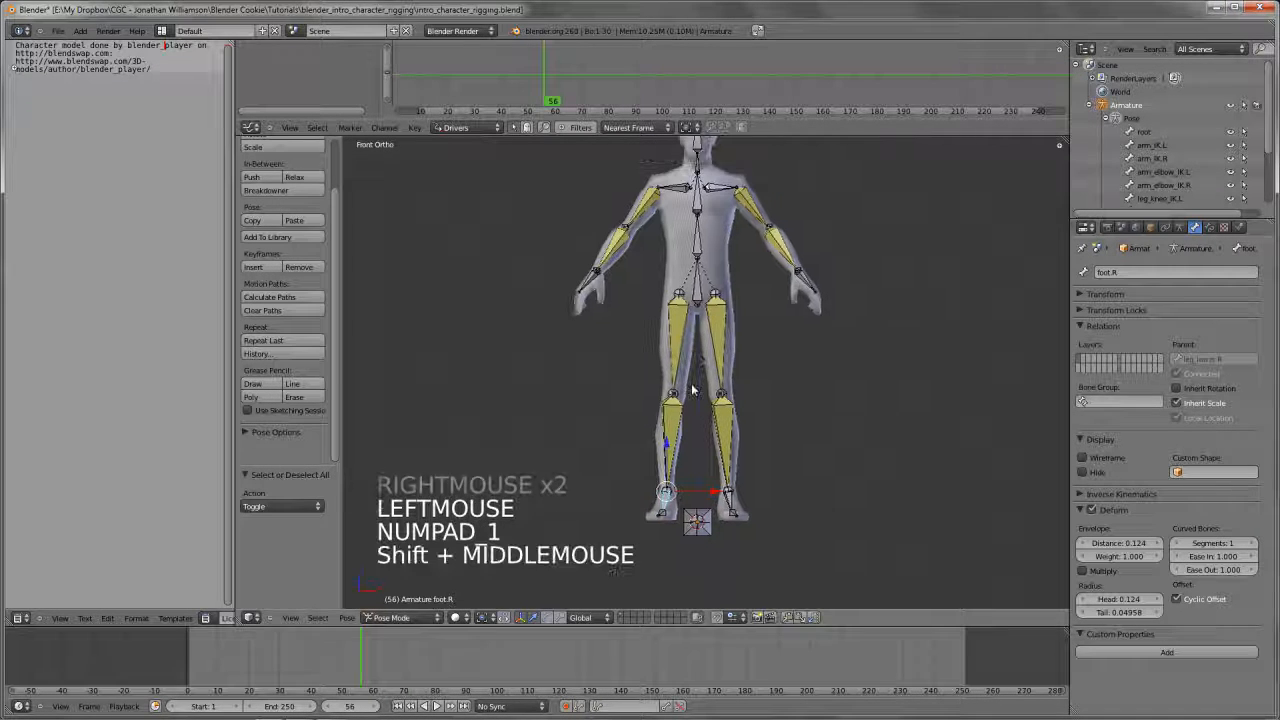
pyautogui.hotkey('ctrl', 'w')
# Lower the hips bone by about 0.56 in the front view to test that both feet keep their orientation
pyautogui.rightClick(698, 296)
pyautogui.press('g')
pyautogui.press('g')
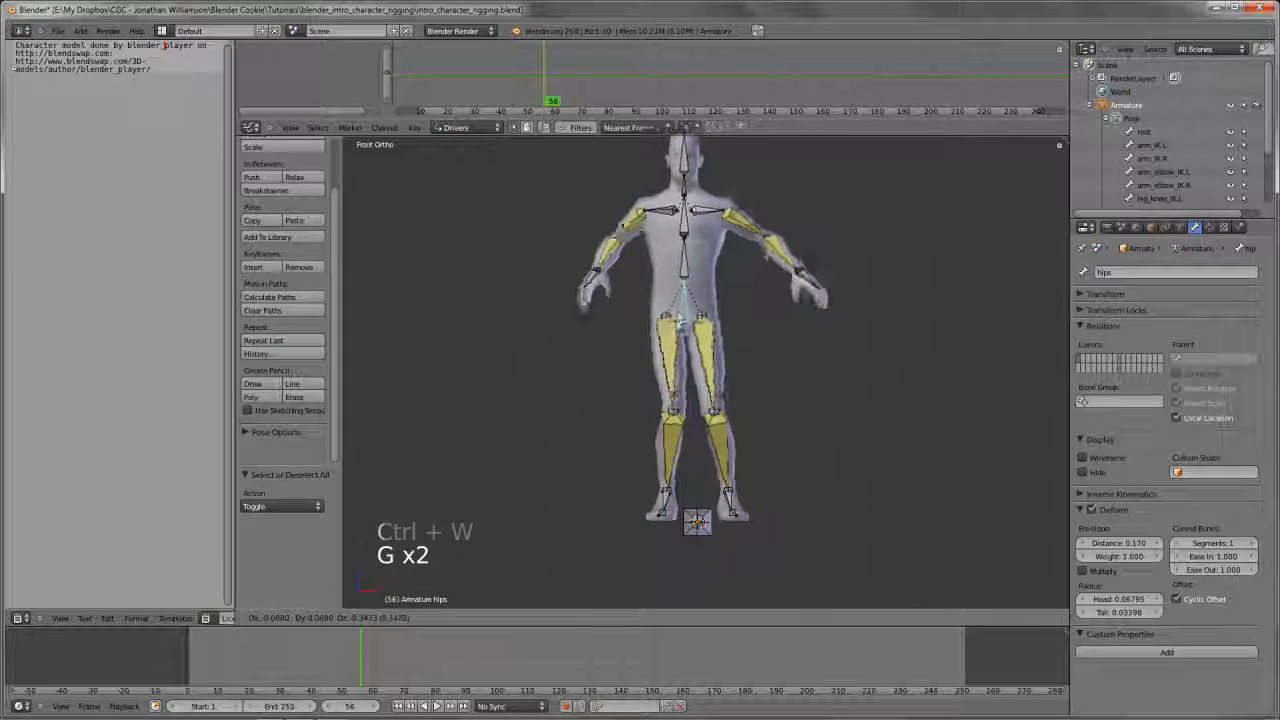
pyautogui.rightClick(757, 309)
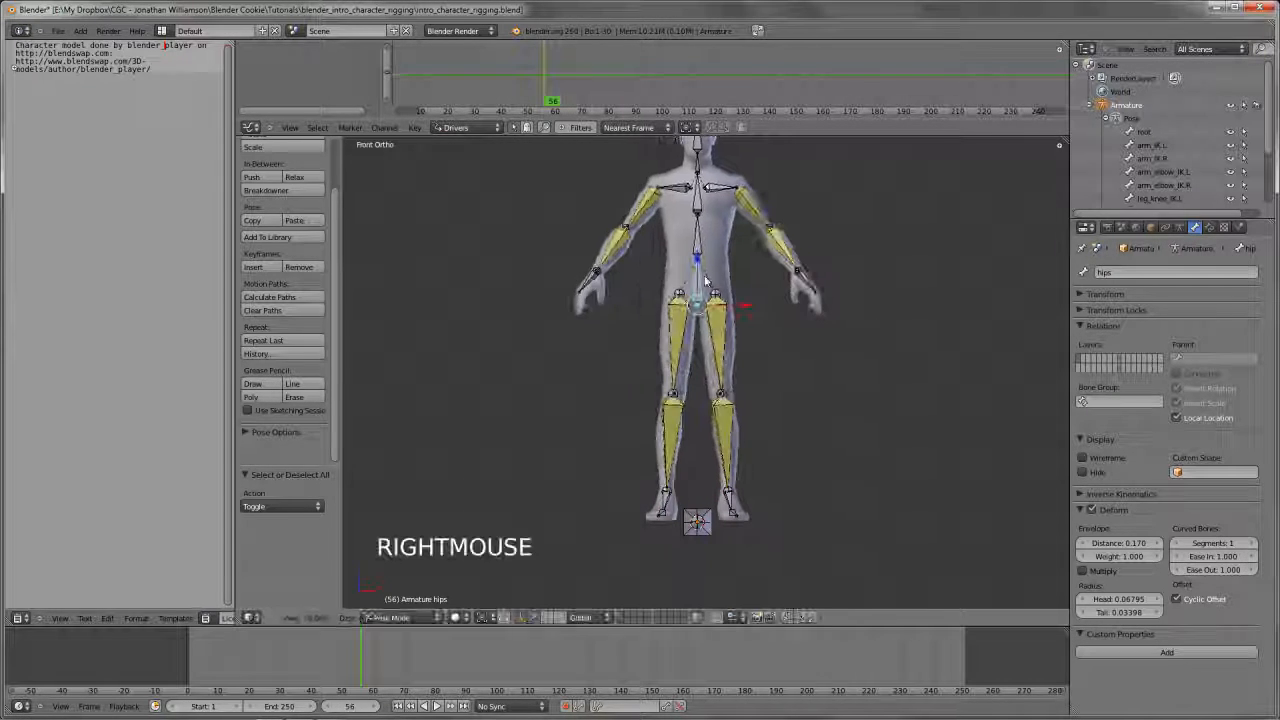
pyautogui.keyDown('shift'); pyautogui.moveTo(757, 309); pyautogui.dragTo(757, 316, button='middle'); pyautogui.keyUp('shift')
pyautogui.press('g')
pyautogui.click(811, 293)
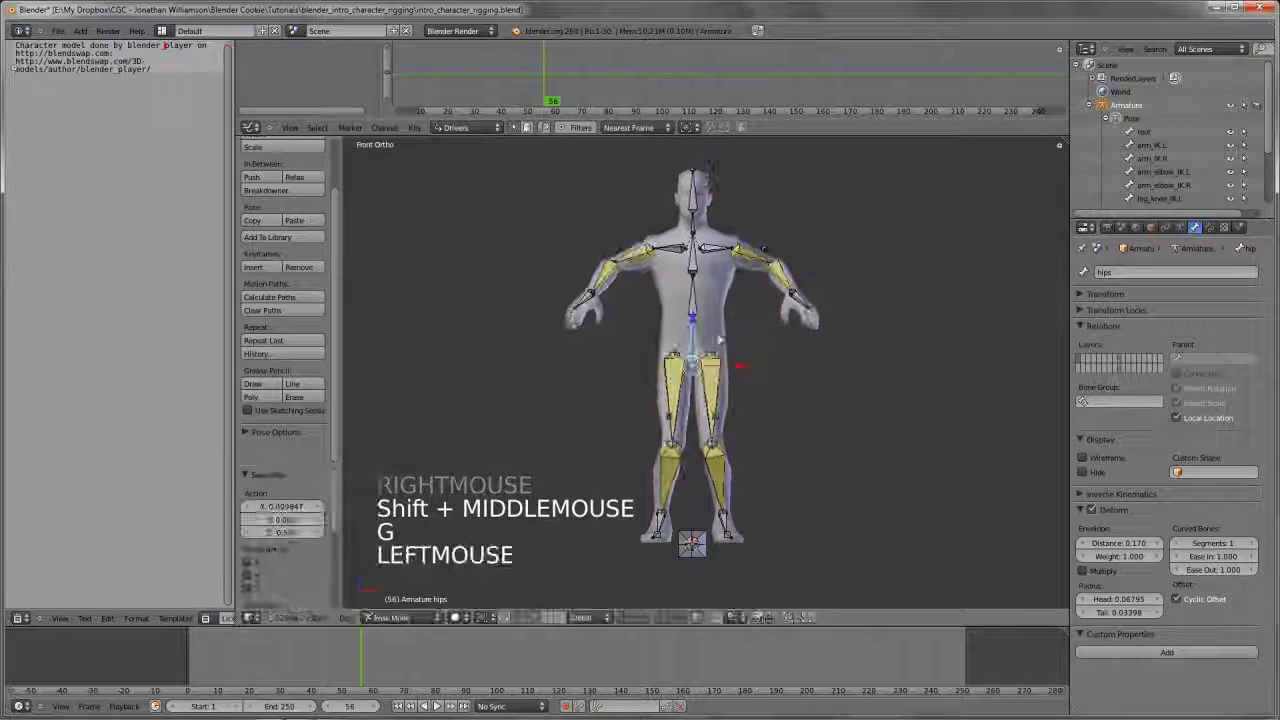
pyautogui.press('g')
pyautogui.press('g')
# Move the arm_IK.L bone outward and up by about 0.62 in X and 0.49 in Z
pyautogui.rightClick(806, 287)
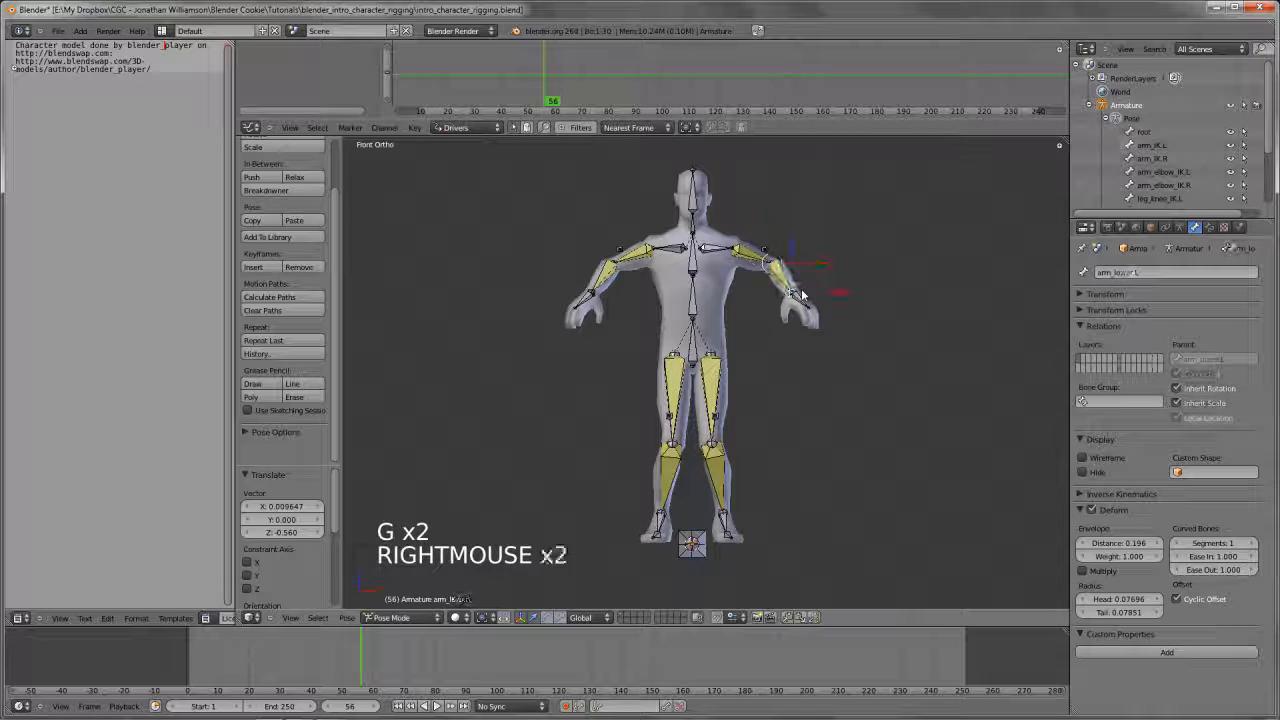
pyautogui.press('g')
pyautogui.click(870, 262)
# Rotate the hips bone by about 20° and counter-rotate the spine.01 bone to bring the torso upright
pyautogui.rightClick(692, 318)
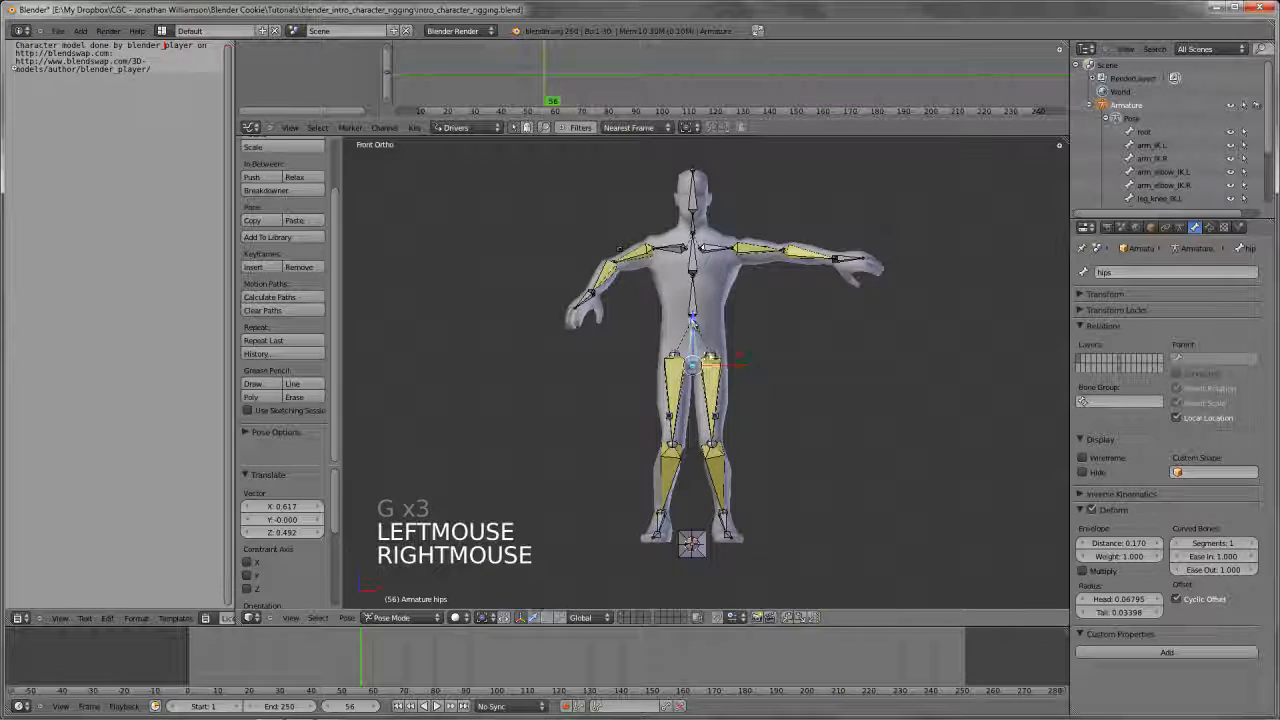
pyautogui.press('r')
pyautogui.press('r')
pyautogui.click(735, 343)
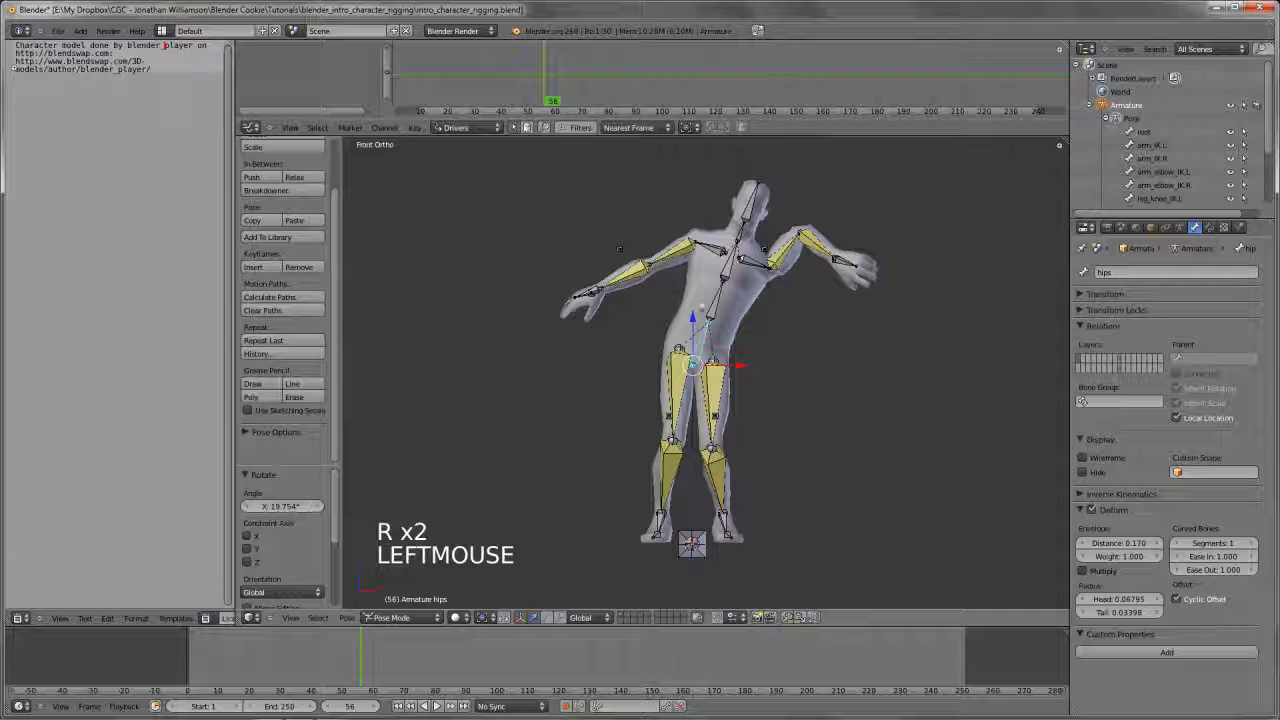
pyautogui.press('r')
pyautogui.press('r')
pyautogui.click(877, 291)
pyautogui.press('a')
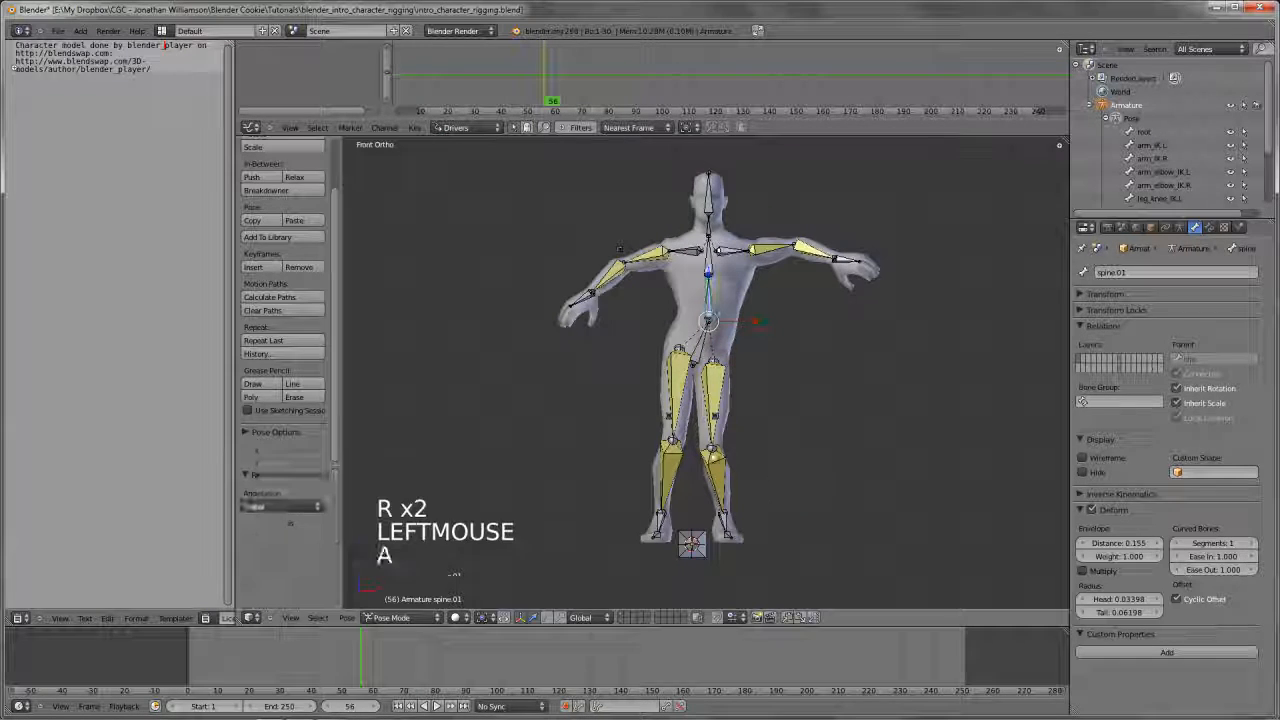
# Move the leg_knee_IK.L bone outward and down by about 0.65 to swing the left knee out
pyautogui.press('g')
pyautogui.press('g')
pyautogui.rightClick(733, 458)
pyautogui.rightClick(716, 419)
pyautogui.press('g')
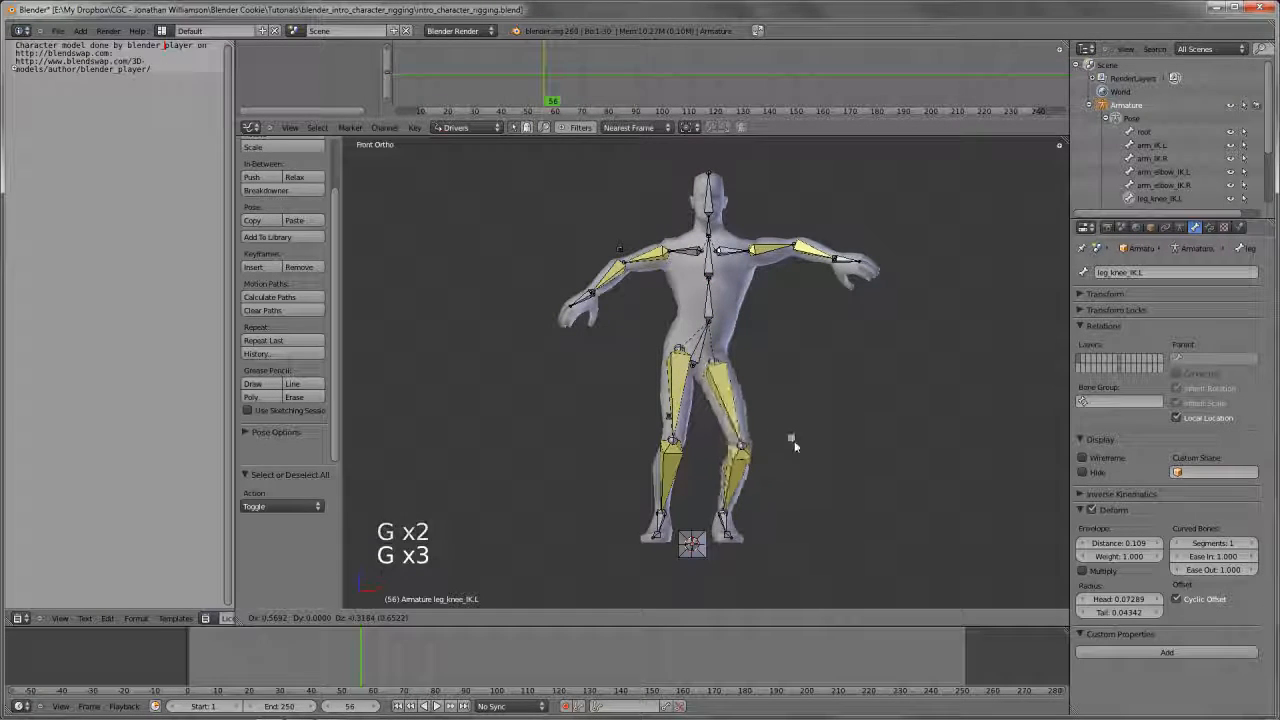
pyautogui.click(792, 441)
pyautogui.press('a')
# Move the leg_IK.R bone outward along the global X axis by about 0.65 to widen the stance
pyautogui.rightClick(680, 525)
pyautogui.press('g')
pyautogui.press('g')
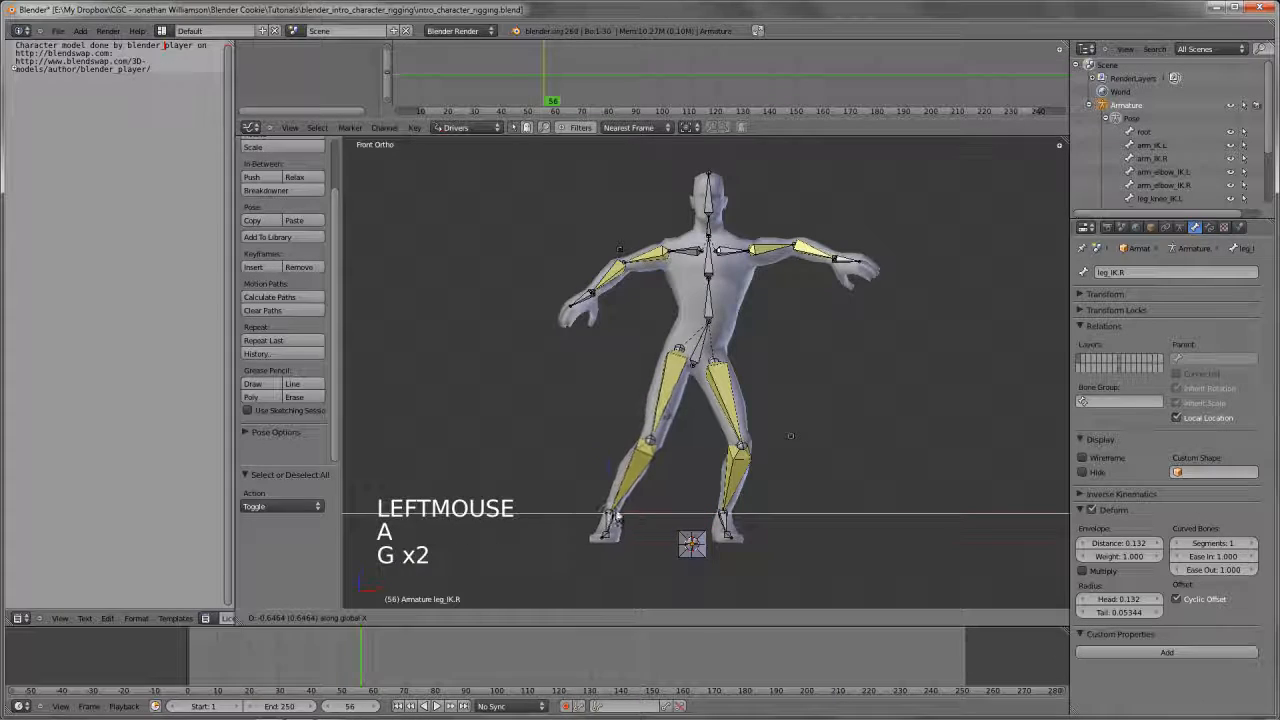
pyautogui.click(618, 516)
pyautogui.press('a')
# Reset the pose by clearing the rotation and location of all bones
pyautogui.moveTo(792, 436); pyautogui.dragTo(790, 408, button='middle')
pyautogui.scroll(-5, 800, 359)
pyautogui.press('Tab')
pyautogui.scroll(5, 815, 362)
pyautogui.press('Tab')
pyautogui.press('a')
pyautogui.press('a')
pyautogui.hotkey('alt', 'r')
pyautogui.press('a')
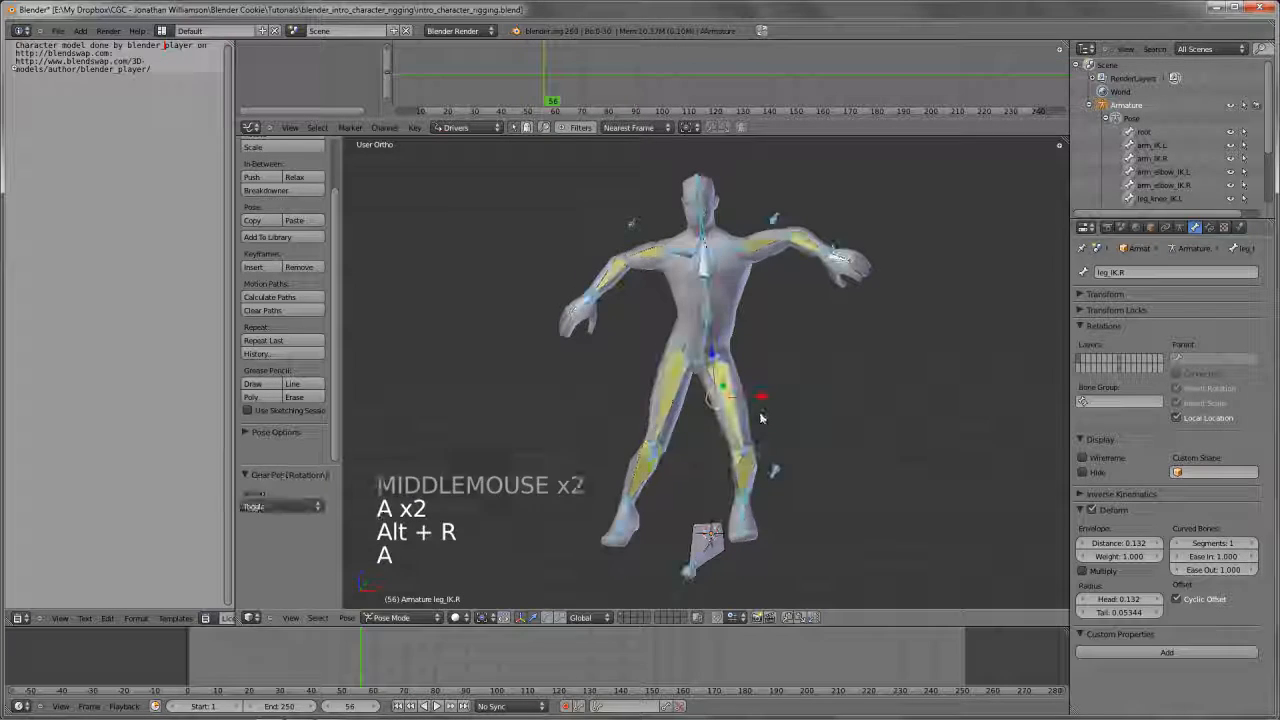
pyautogui.hotkey('alt', 'r')
pyautogui.hotkey('alt', 'g')
pyautogui.press('KP_1')
pyautogui.press('a')
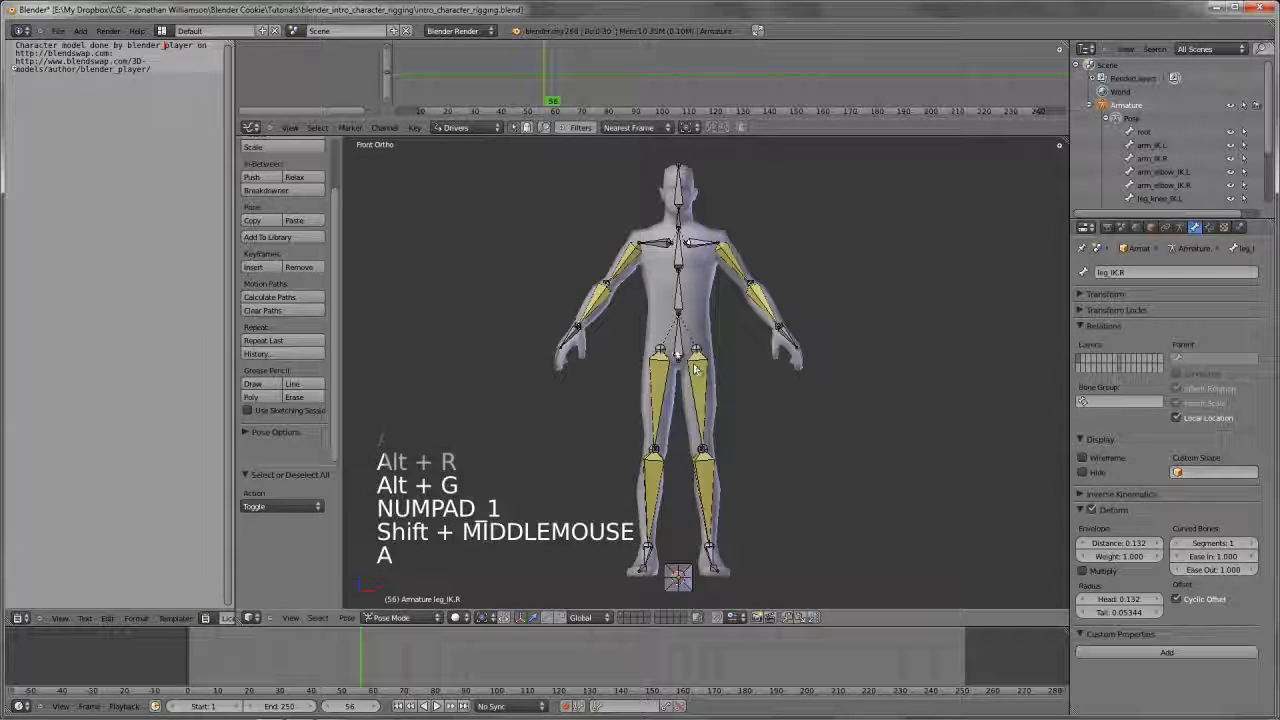
# Try rotating the hips bone to examine how the IK bones affect the left wrist and hand
pyautogui.scroll(2, 716, 375)
pyautogui.scroll(-2, 788, 357)
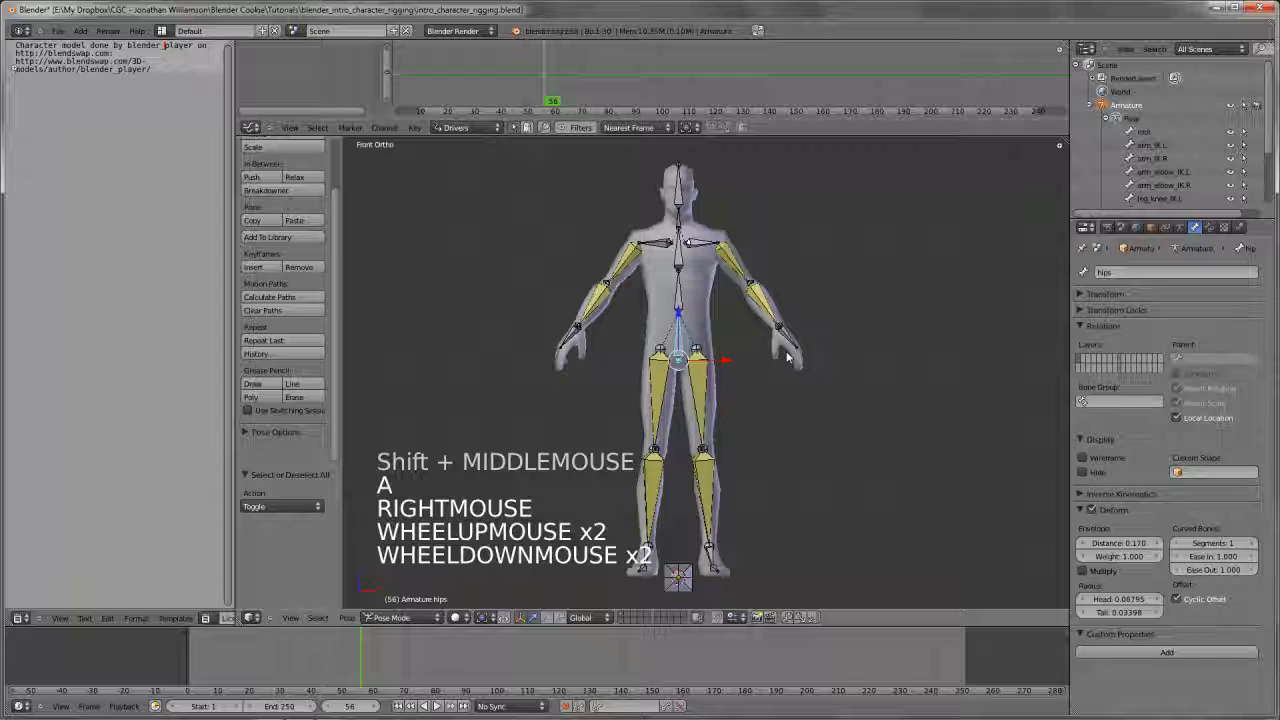
pyautogui.press('r')
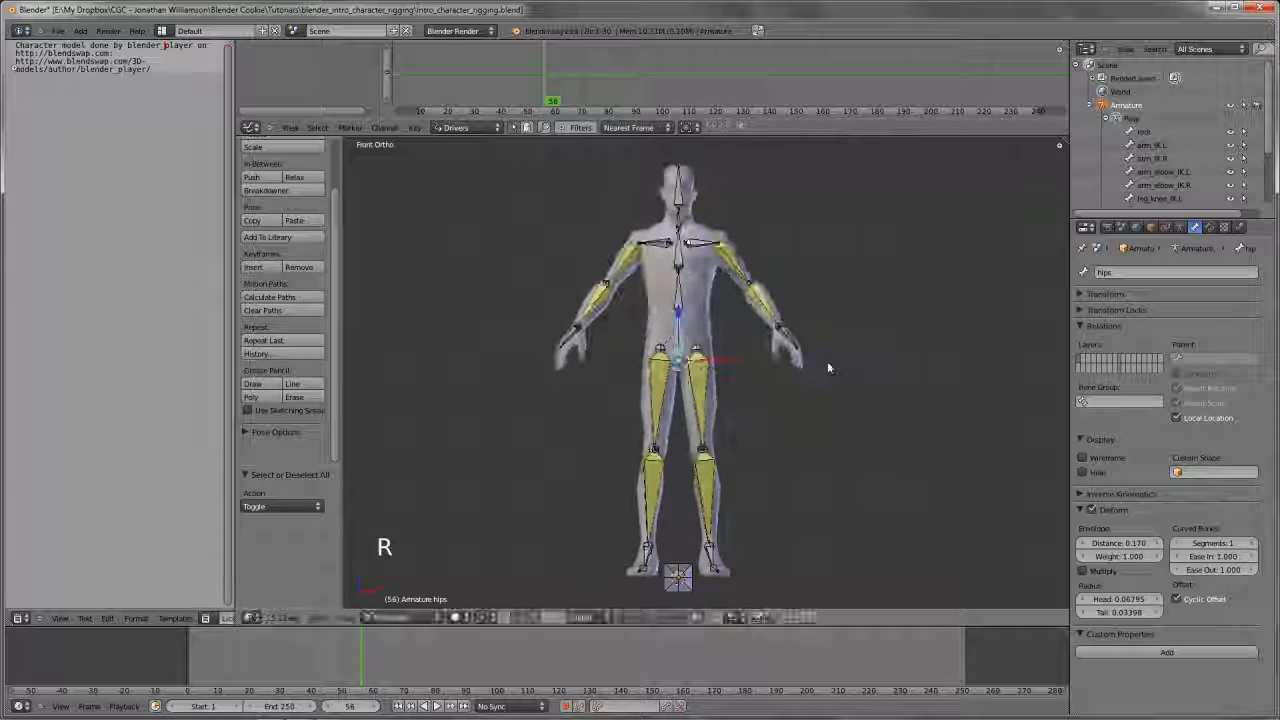
pyautogui.press('r')
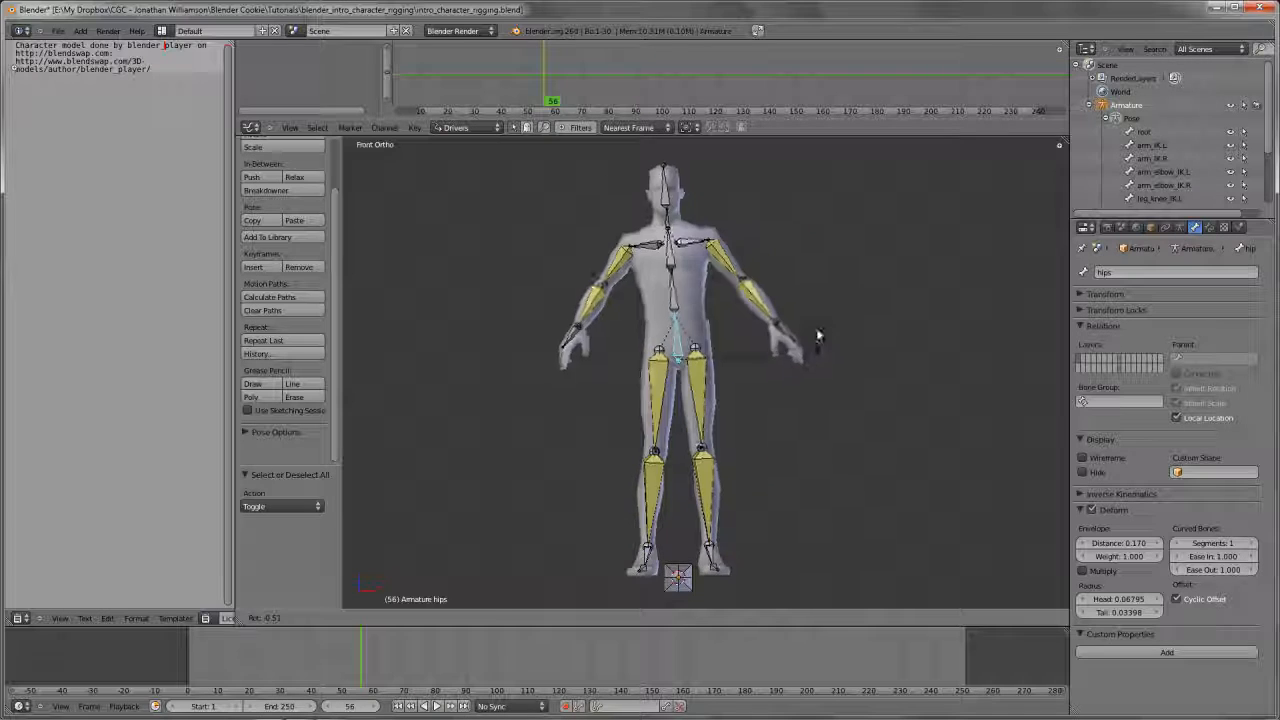
pyautogui.rightClick(783, 370)
pyautogui.scroll(3, 783, 370)
pyautogui.keyDown('shift'); pyautogui.moveTo(783, 375); pyautogui.dragTo(826, 418, button='middle'); pyautogui.keyUp('shift')
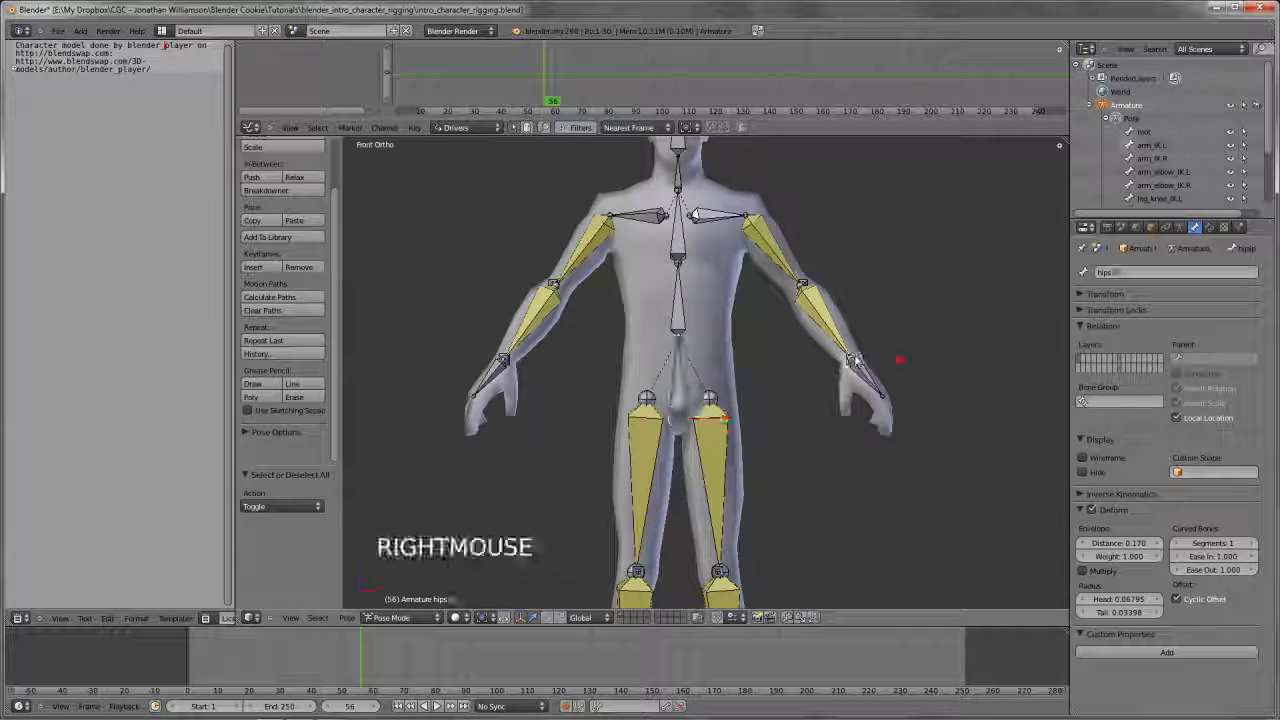
pyautogui.rightClick(853, 358)
pyautogui.rightClick(678, 412)
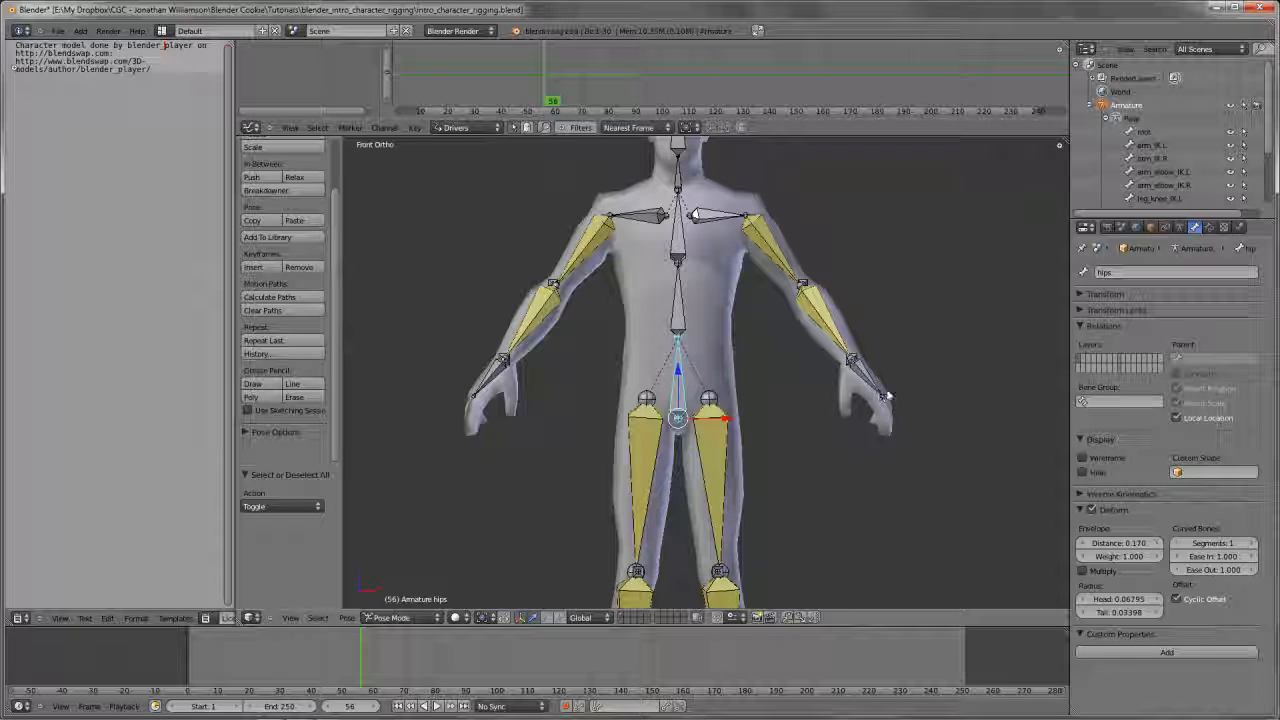
pyautogui.press('r')
pyautogui.press('r')
pyautogui.press('r')
pyautogui.rightClick(913, 346)
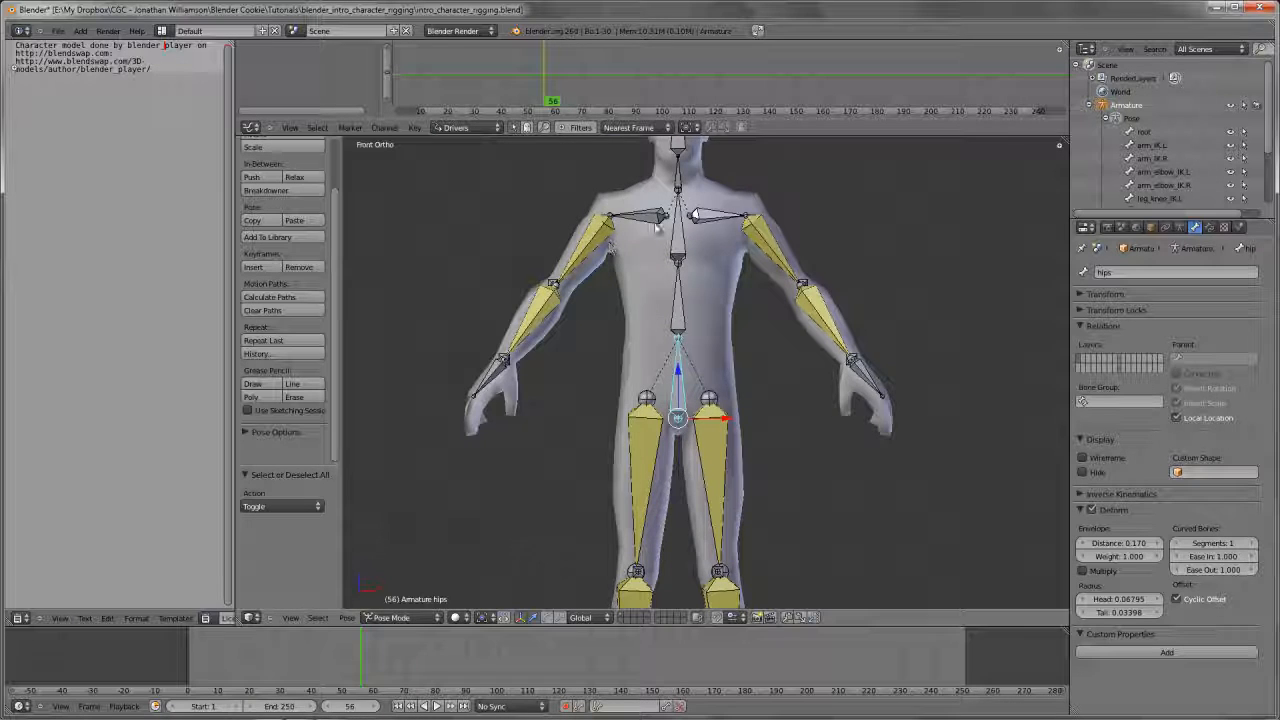
# Switch the armature to Edit Mode and disable Deform for the arm_IK.L bone
pyautogui.scroll(-1, 665, 365)
pyautogui.scroll(2, 760, 372)
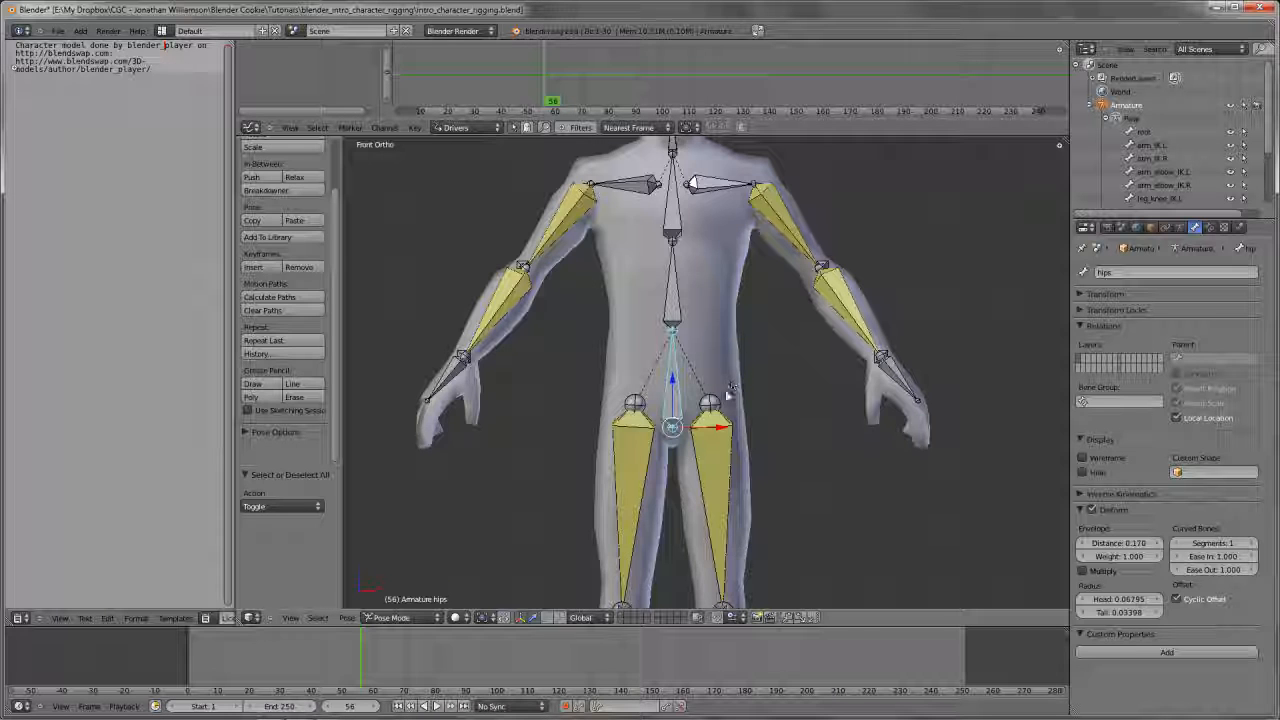
pyautogui.keyDown('shift'); pyautogui.moveTo(722, 412); pyautogui.dragTo(740, 412, button='middle'); pyautogui.keyUp('shift')
pyautogui.press('Tab')
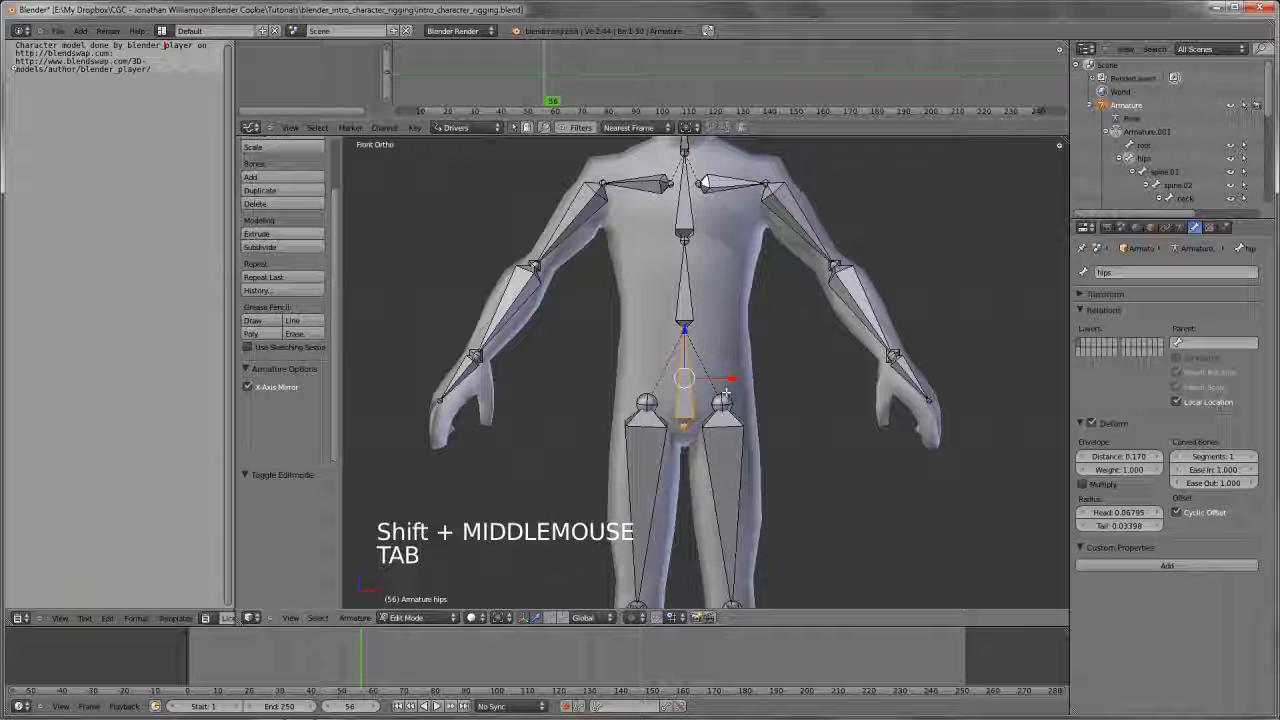
pyautogui.scroll(-2, 724, 393)
pyautogui.moveTo(724, 393); pyautogui.dragTo(801, 391, button='middle')
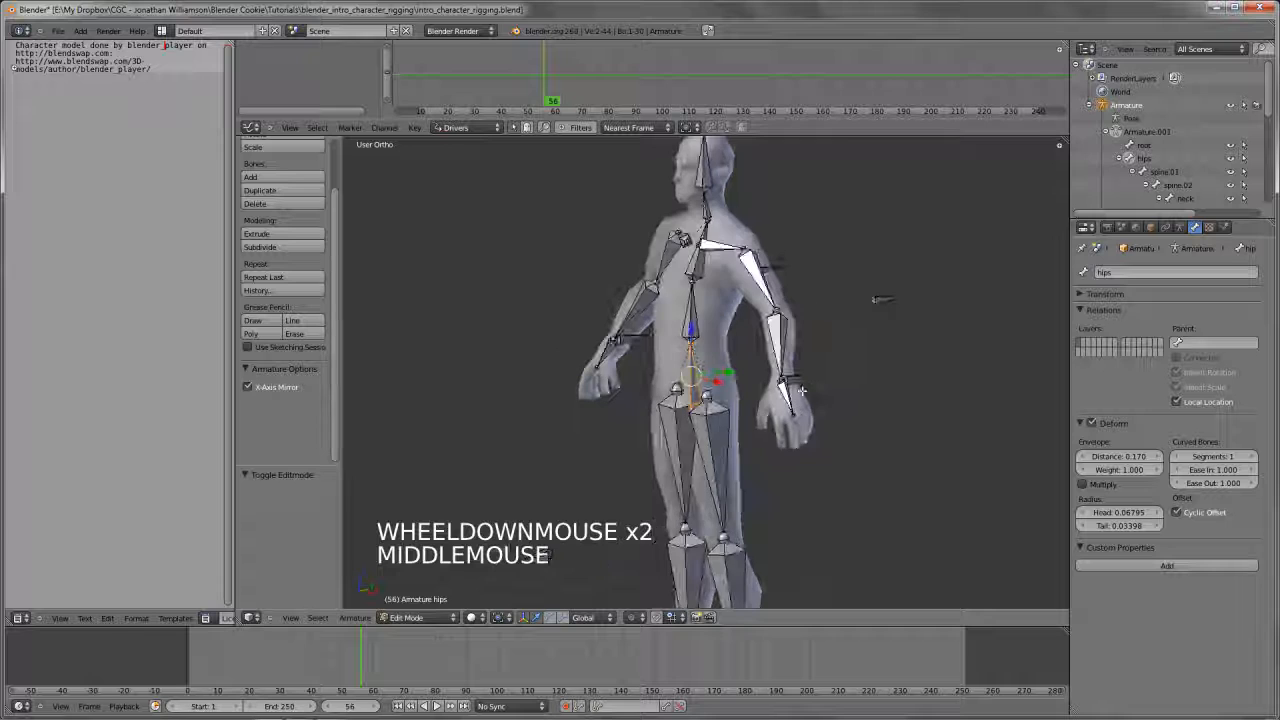
pyautogui.rightClick(800, 389)
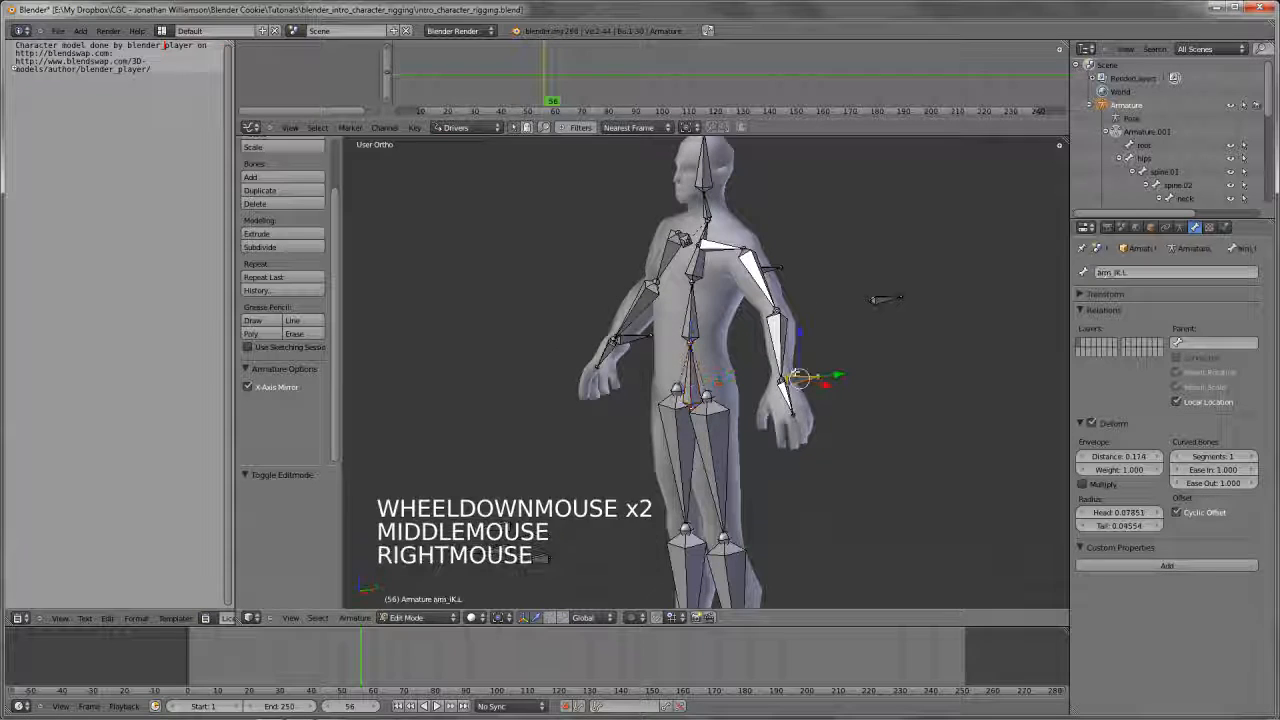
pyautogui.click(1092, 424)
pyautogui.click(1080, 423)
# Disable Deform for the arm_elbow_IK.L and leg_knee_IK.L bones
pyautogui.rightClick(885, 298)
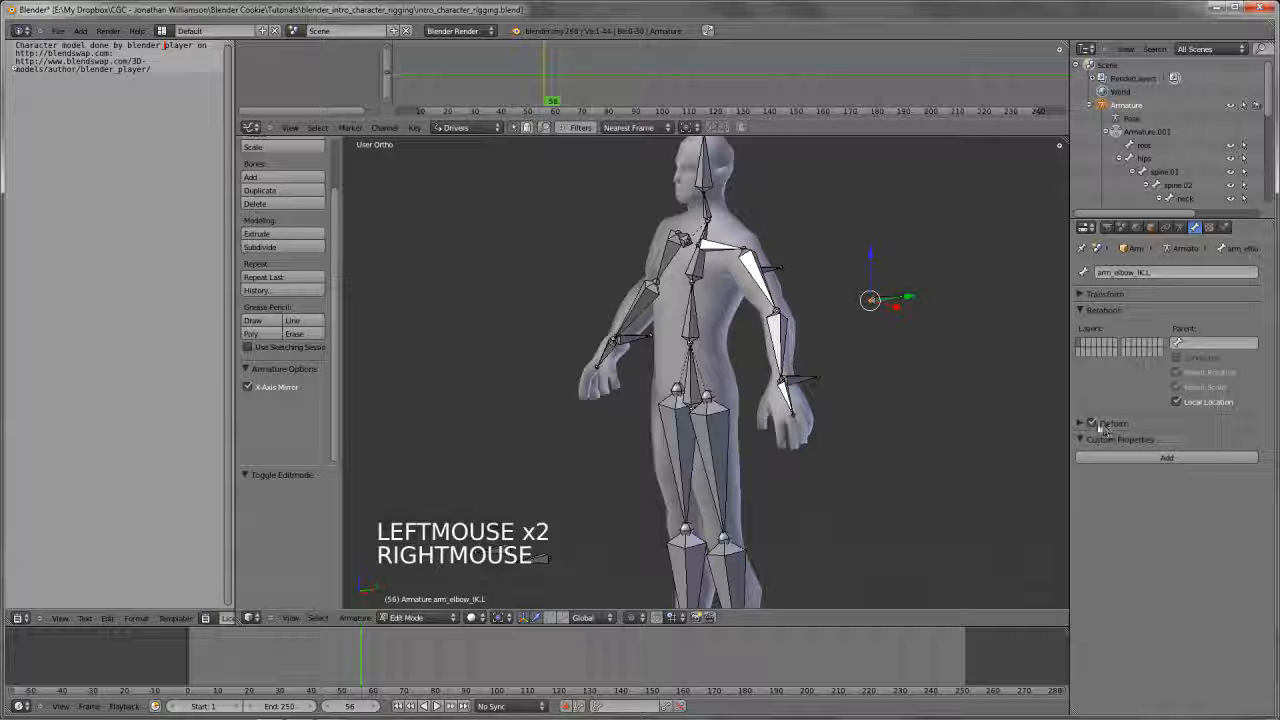
pyautogui.click(1092, 424)
pyautogui.keyDown('shift'); pyautogui.moveTo(603, 532); pyautogui.dragTo(612, 474, button='middle'); pyautogui.keyUp('shift')
pyautogui.scroll(-3, 612, 474)
pyautogui.press('a')
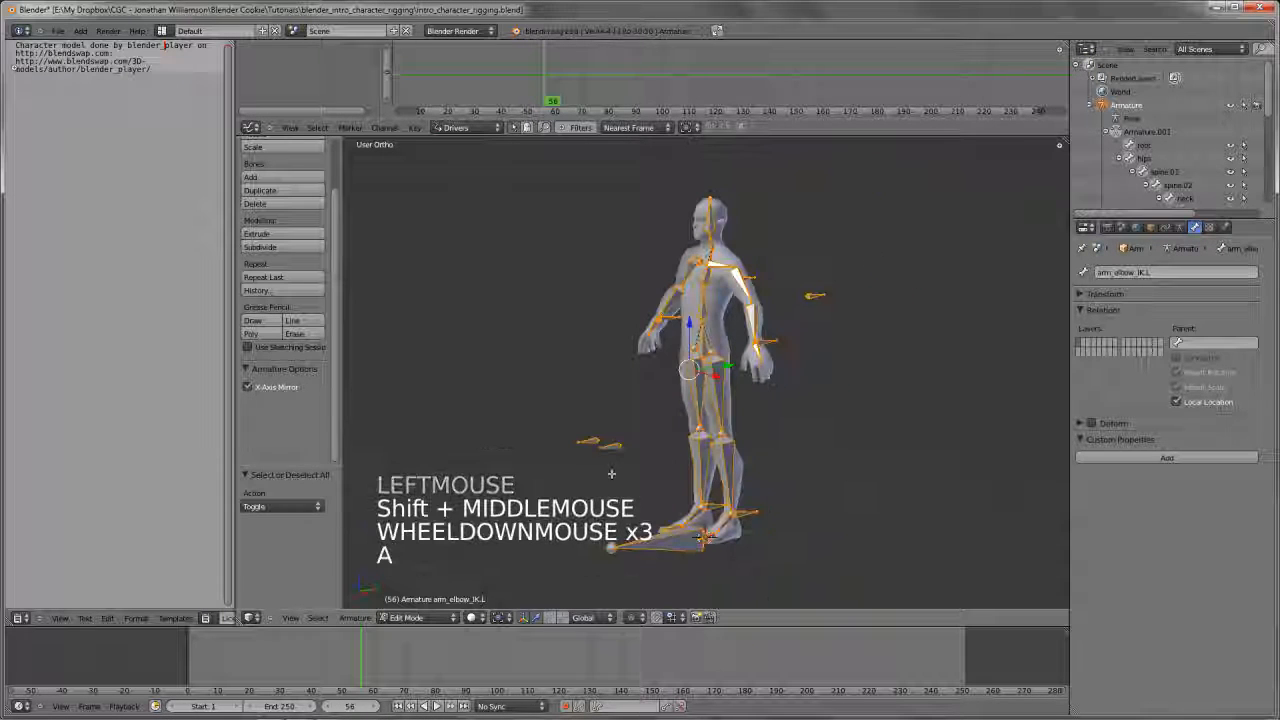
pyautogui.rightClick(612, 448)
pyautogui.click(1091, 424)
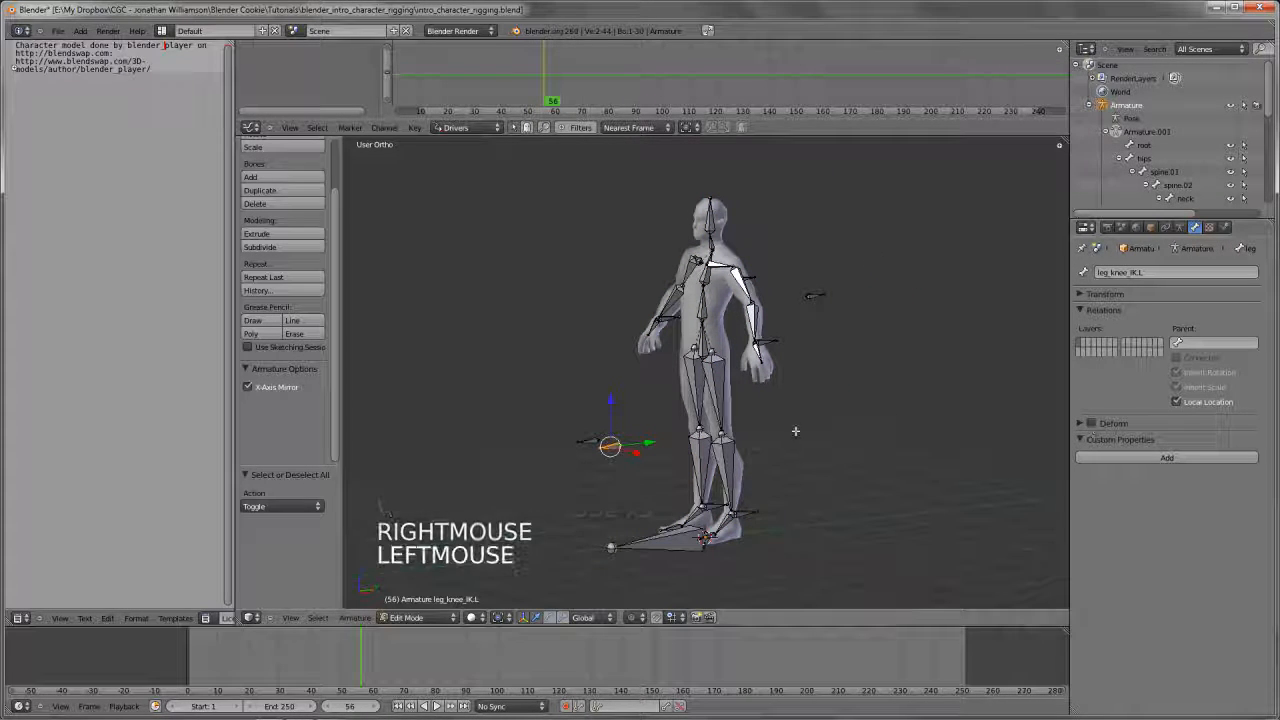
# Deselect all bones and return to the front view
pyautogui.scroll(3, 795, 431)
pyautogui.moveTo(795, 431); pyautogui.dragTo(744, 474, button='middle')
pyautogui.press('KP_1')
pyautogui.scroll(-3, 680, 420)
pyautogui.scroll(3, 670, 430)
pyautogui.press('a')
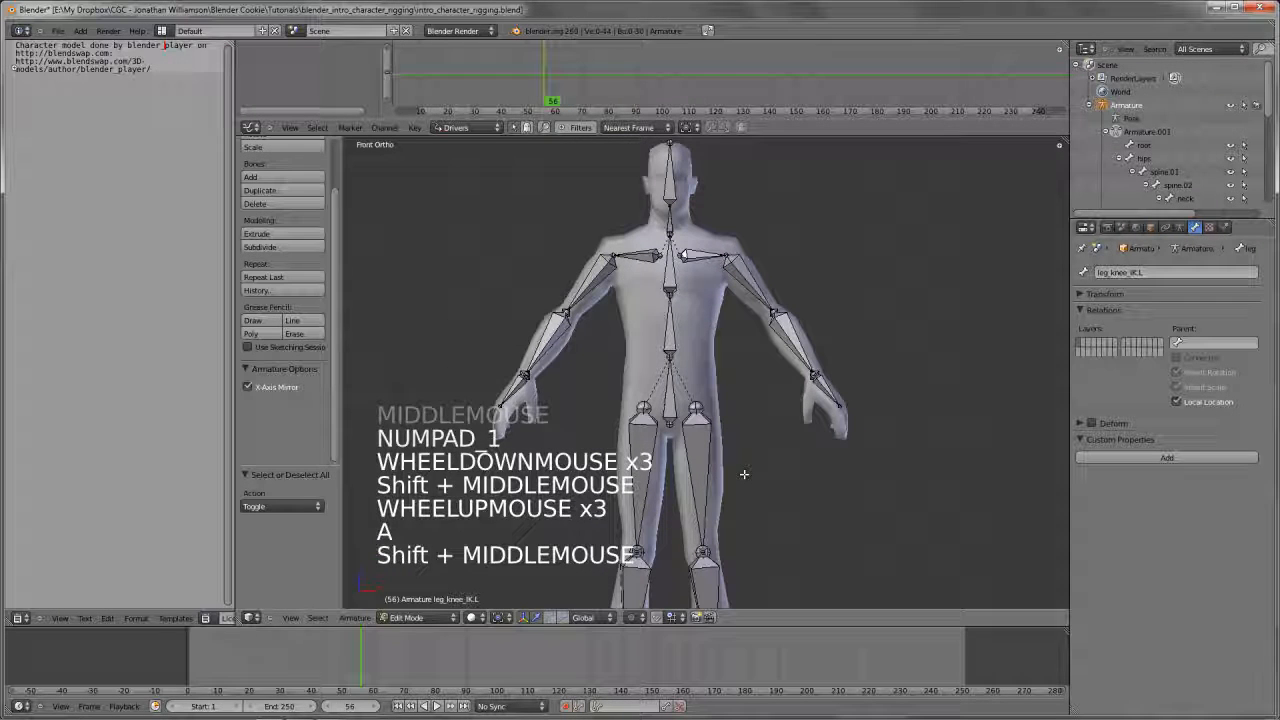
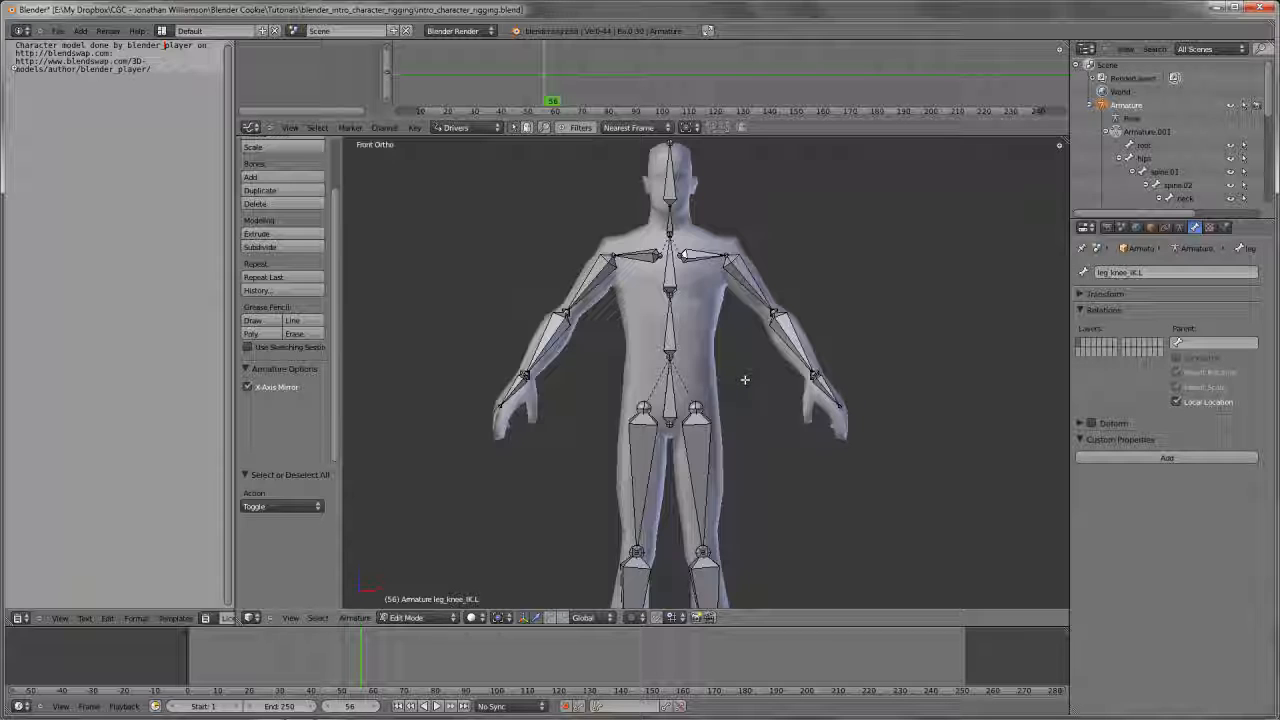
# Switch the armature to Pose Mode and select the hips bone in the front view
pyautogui.keyDown('shift'); pyautogui.moveTo(746, 380); pyautogui.dragTo(785, 395, button='middle'); pyautogui.keyUp('shift')
pyautogui.scroll(-3, 766, 363)
pyautogui.press('Tab')
pyautogui.scroll(4, 800, 400)
pyautogui.press('KP_1')
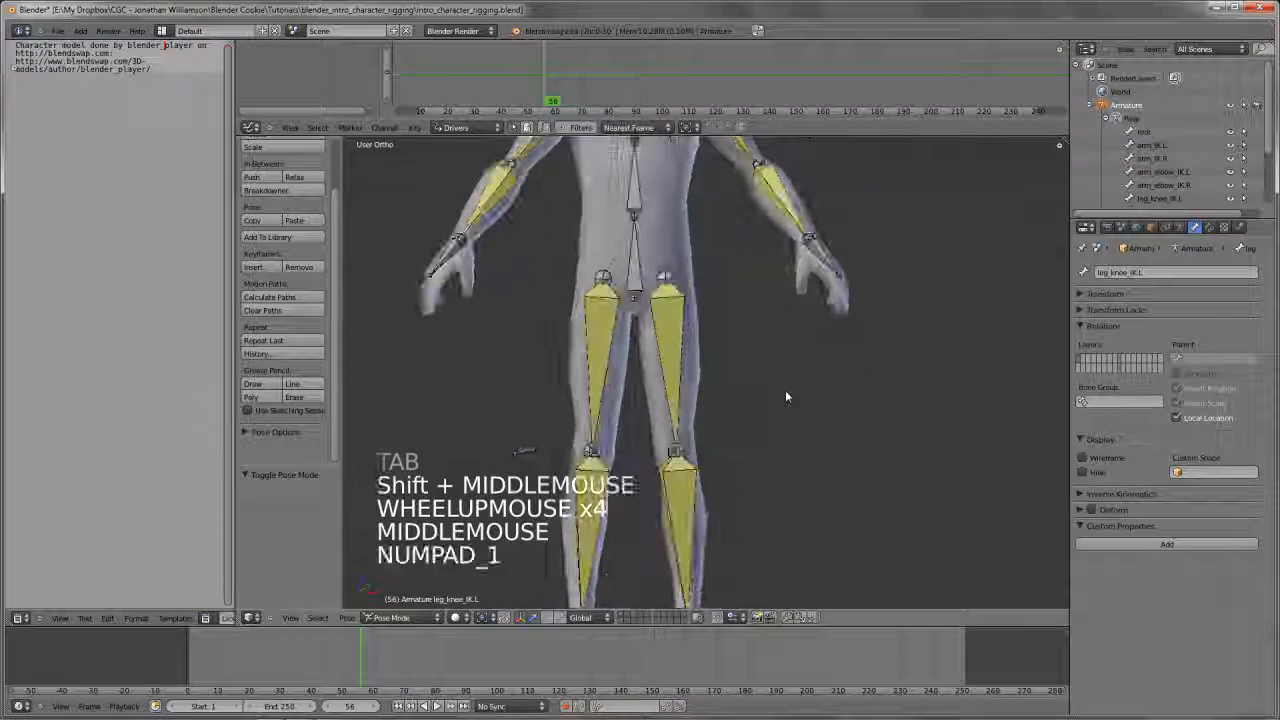
pyautogui.keyDown('shift'); pyautogui.moveTo(673, 357); pyautogui.dragTo(687, 394, button='middle'); pyautogui.keyUp('shift')
pyautogui.scroll(1, 680, 380)
pyautogui.keyDown('shift'); pyautogui.moveTo(632, 309); pyautogui.dragTo(662, 407, button='middle'); pyautogui.keyUp('shift')
pyautogui.rightClick(665, 383)
pyautogui.scroll(3, 665, 383)
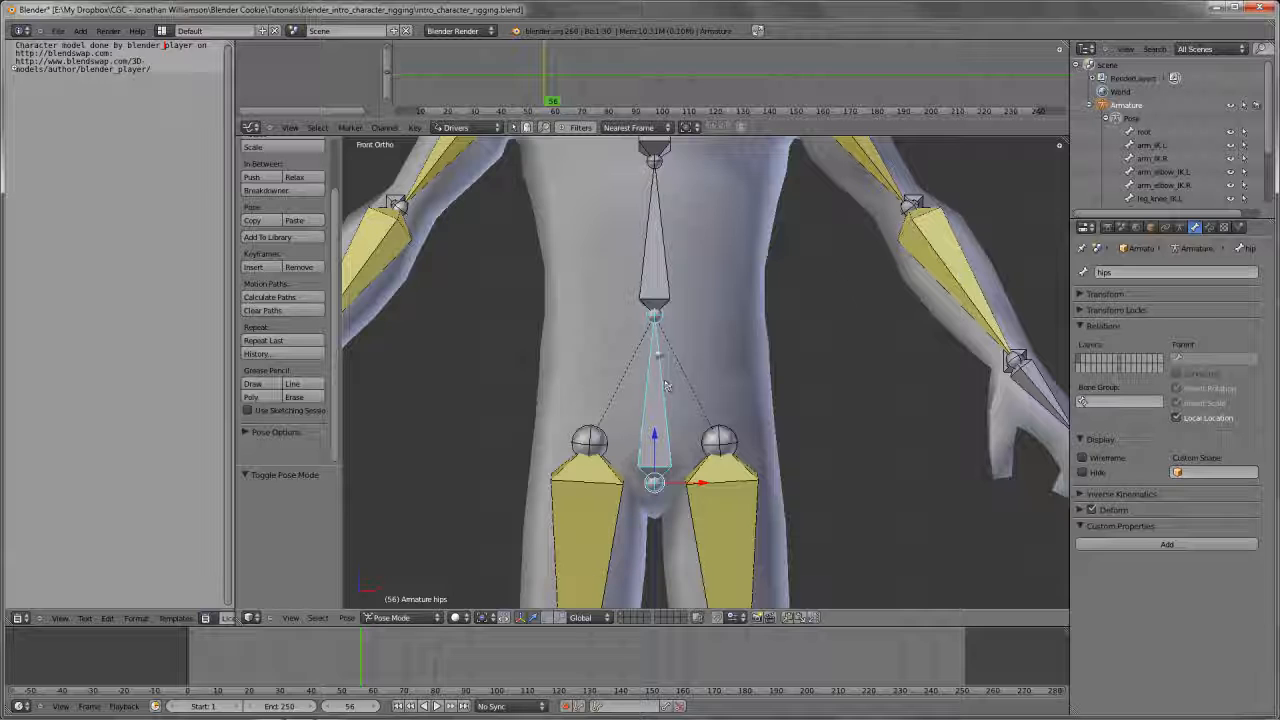
# Sketch Grease Pencil marks around the joint at the top of the hips bone and the swinging arcs of the pelvis
pyautogui.press('d')
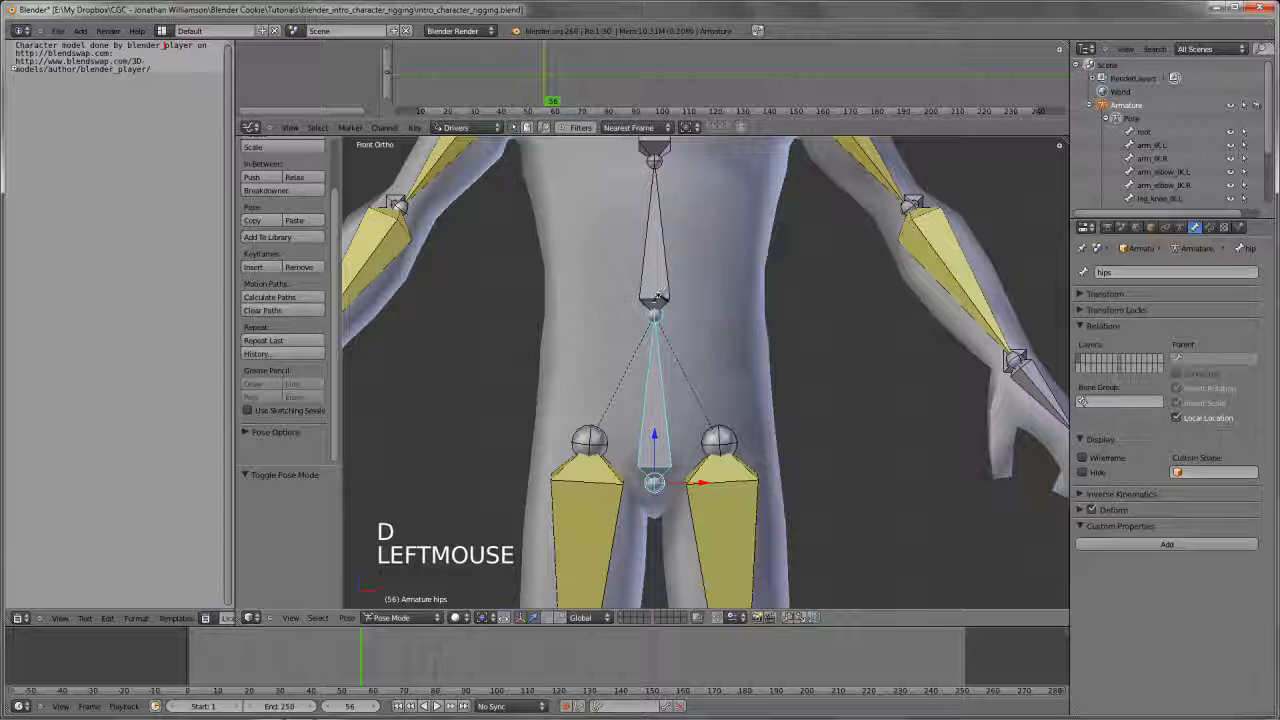
pyautogui.moveTo(670, 302); pyautogui.dragTo(660, 318)
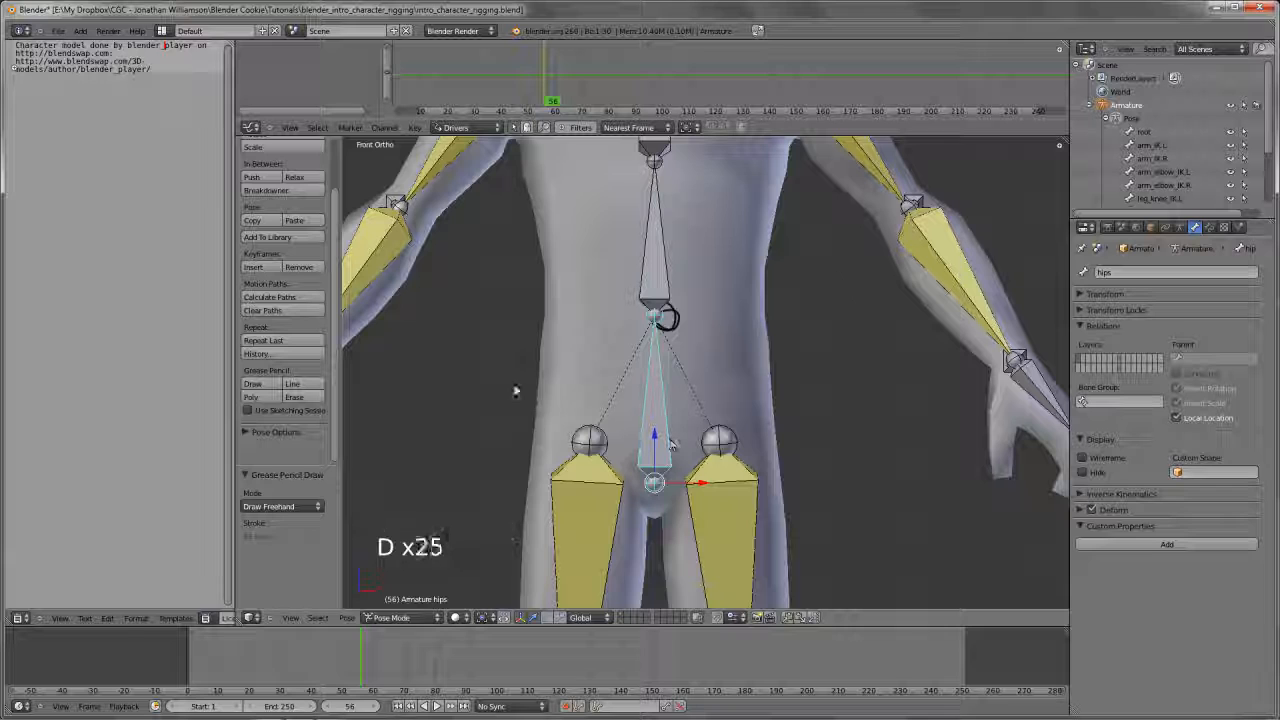
pyautogui.moveTo(516, 391)
pyautogui.mouseDown()
pyautogui.moveTo(771, 426)
pyautogui.moveTo(777, 385)
pyautogui.moveTo(516, 435)
pyautogui.moveTo(516, 378)
pyautogui.moveTo(587, 408)
pyautogui.mouseUp()
pyautogui.moveTo(736, 380); pyautogui.dragTo(862, 415)
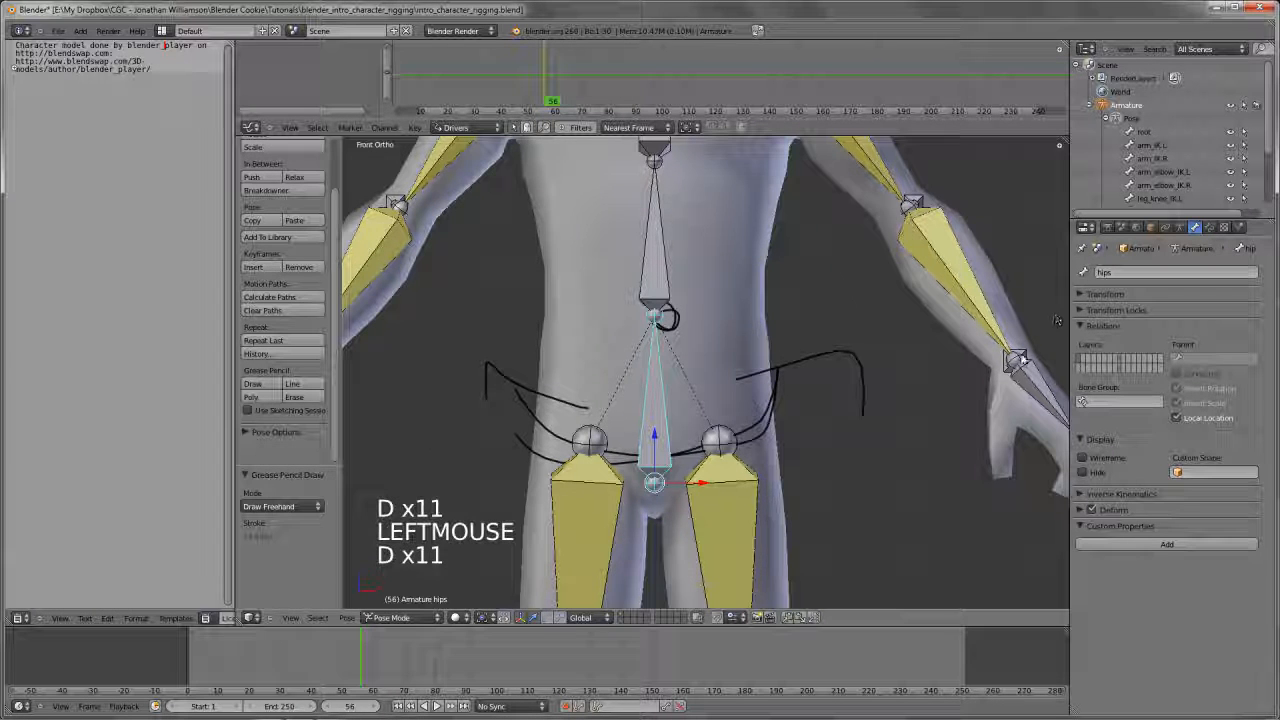
# Delete the Grease Pencil frame containing the pelvis sketches
pyautogui.press('n')
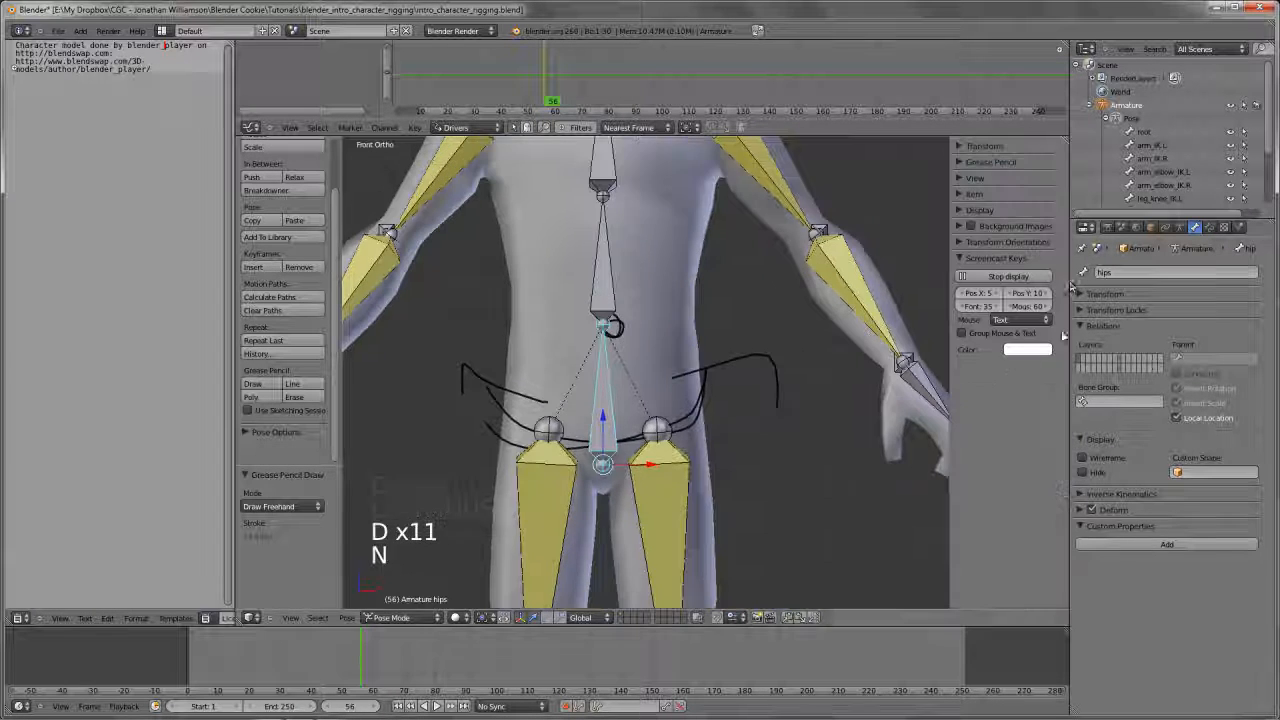
pyautogui.click(960, 163)
pyautogui.click(970, 208)
pyautogui.click(958, 161)
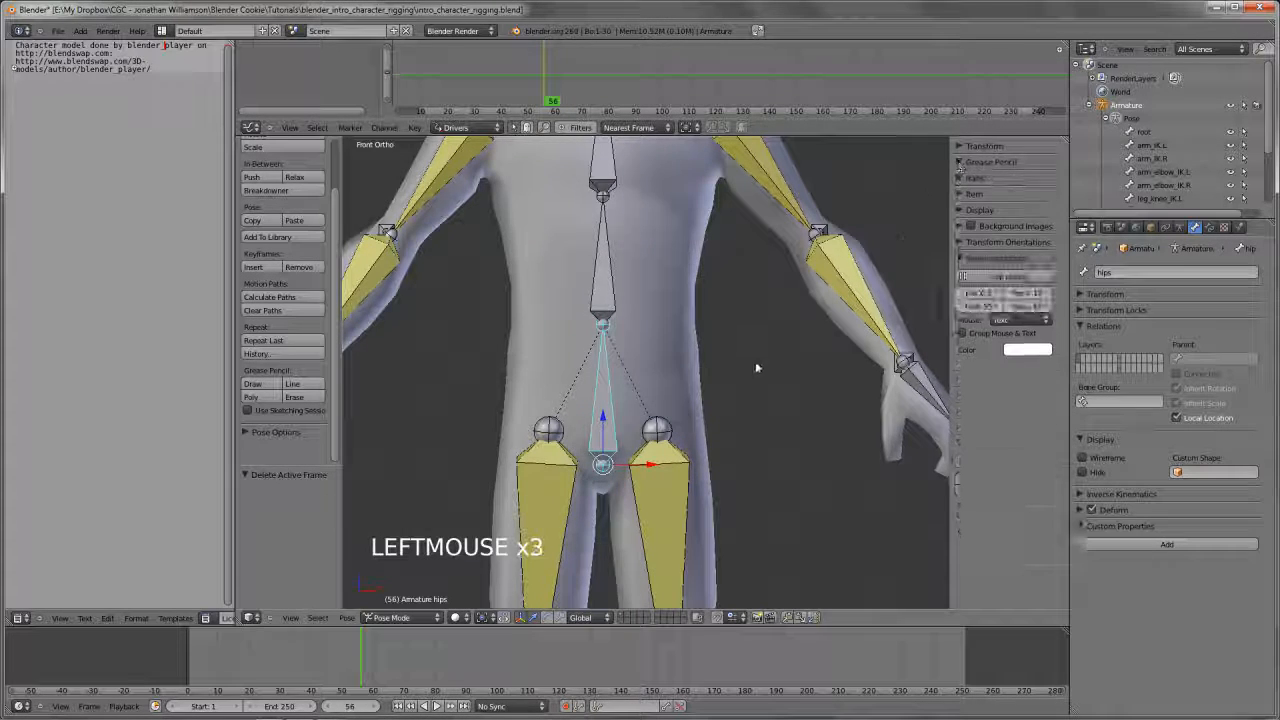
# Duplicate the hips bone in place in the armature's Edit Mode, using wireframe display
pyautogui.press('Tab')
pyautogui.moveTo(755, 368)
pyautogui.keyDown('shift'); pyautogui.mouseDown(button='middle')
pyautogui.moveTo(770, 360)
pyautogui.moveTo(687, 351)
pyautogui.mouseUp(button='middle'); pyautogui.keyUp('shift')
pyautogui.press('z')
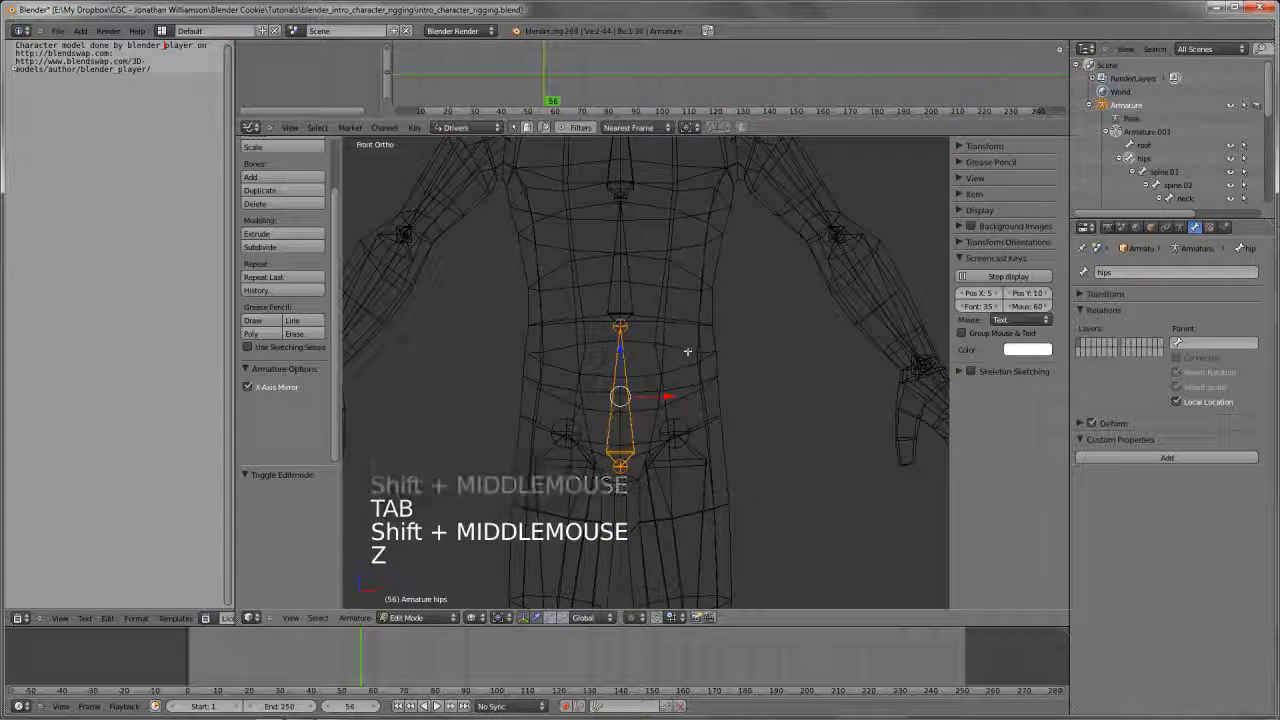
pyautogui.hotkey('shift', 'd')
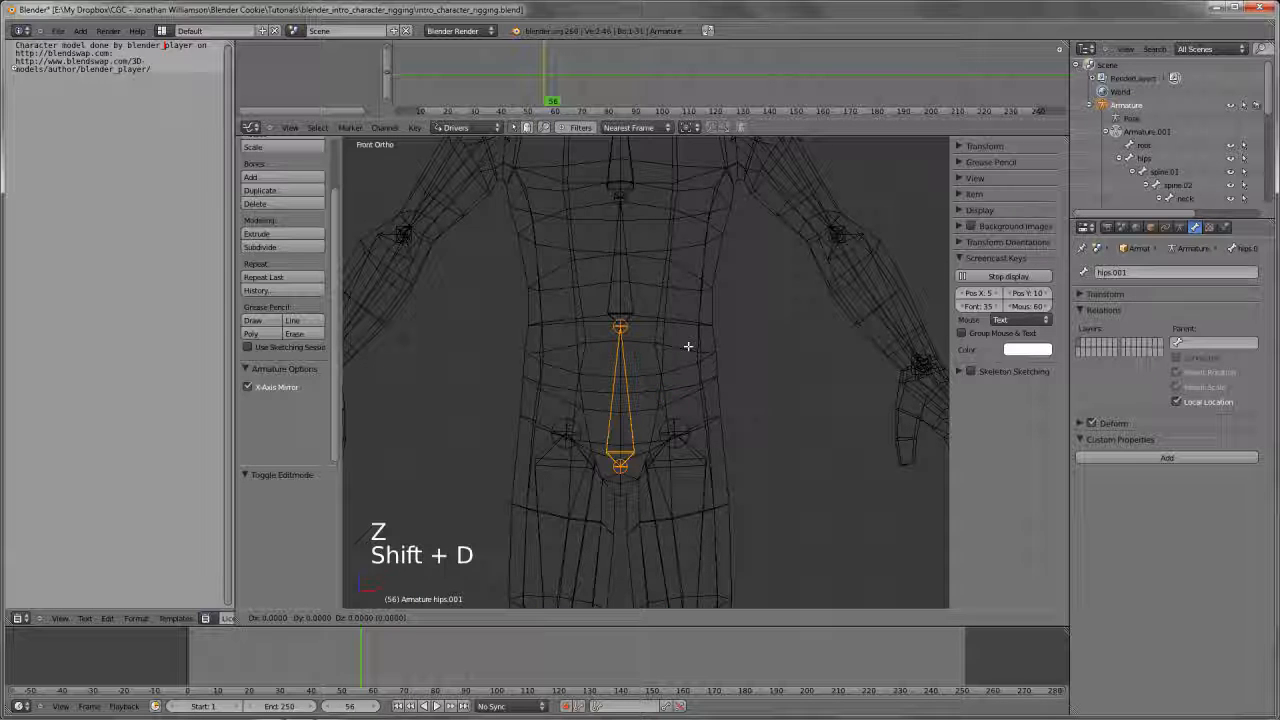
pyautogui.press('r')
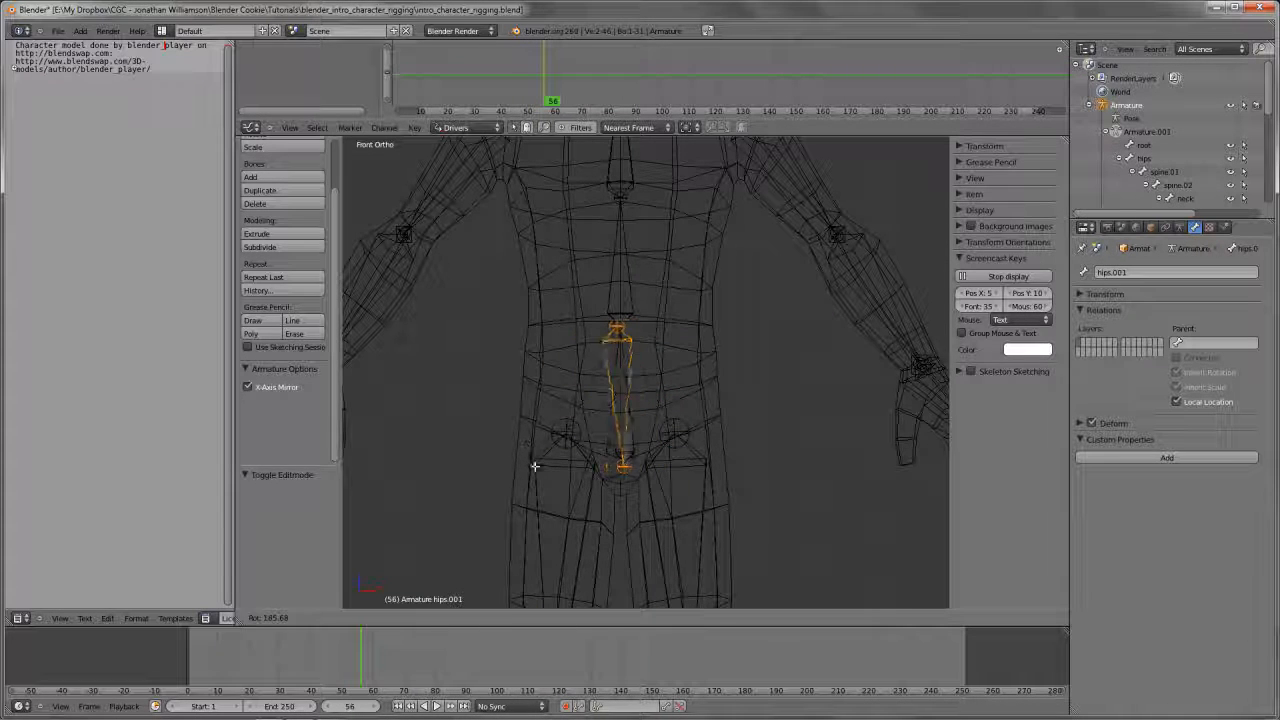
pyautogui.rightClick(698, 378)
# Switch the direction of the duplicated hips bone so that it points downward
pyautogui.press('w')
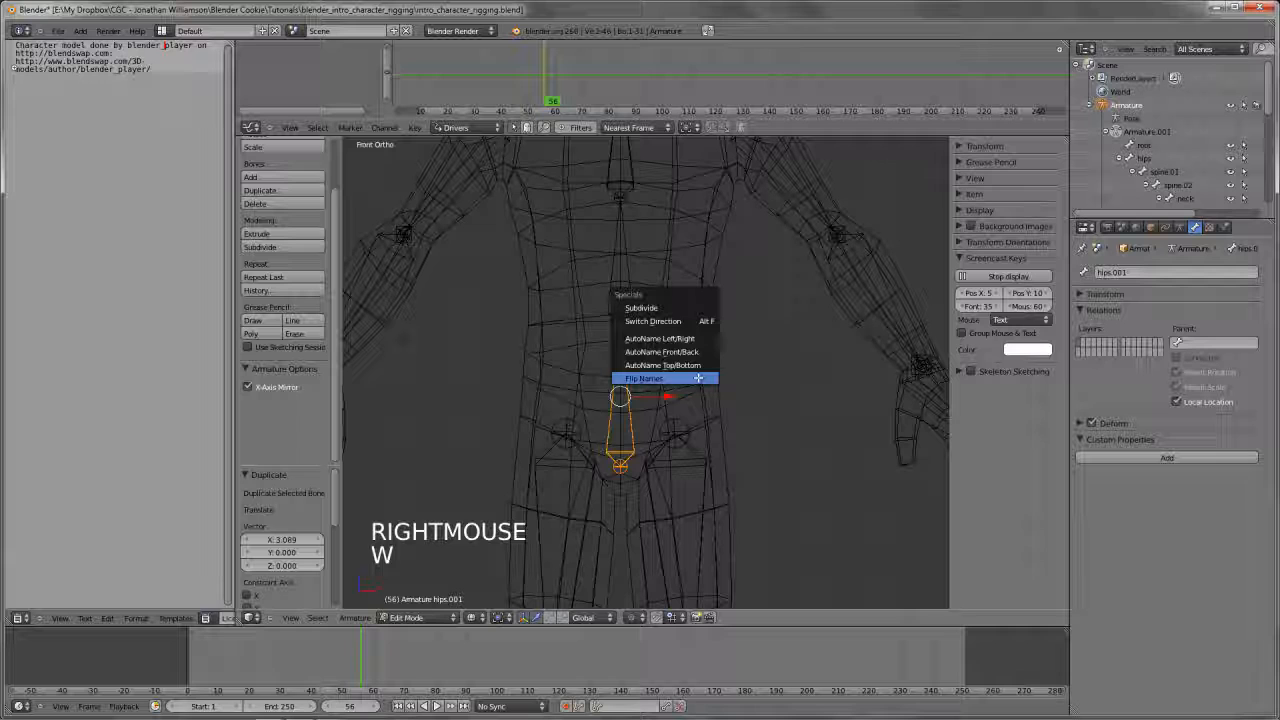
pyautogui.click(655, 321)
pyautogui.press('z')
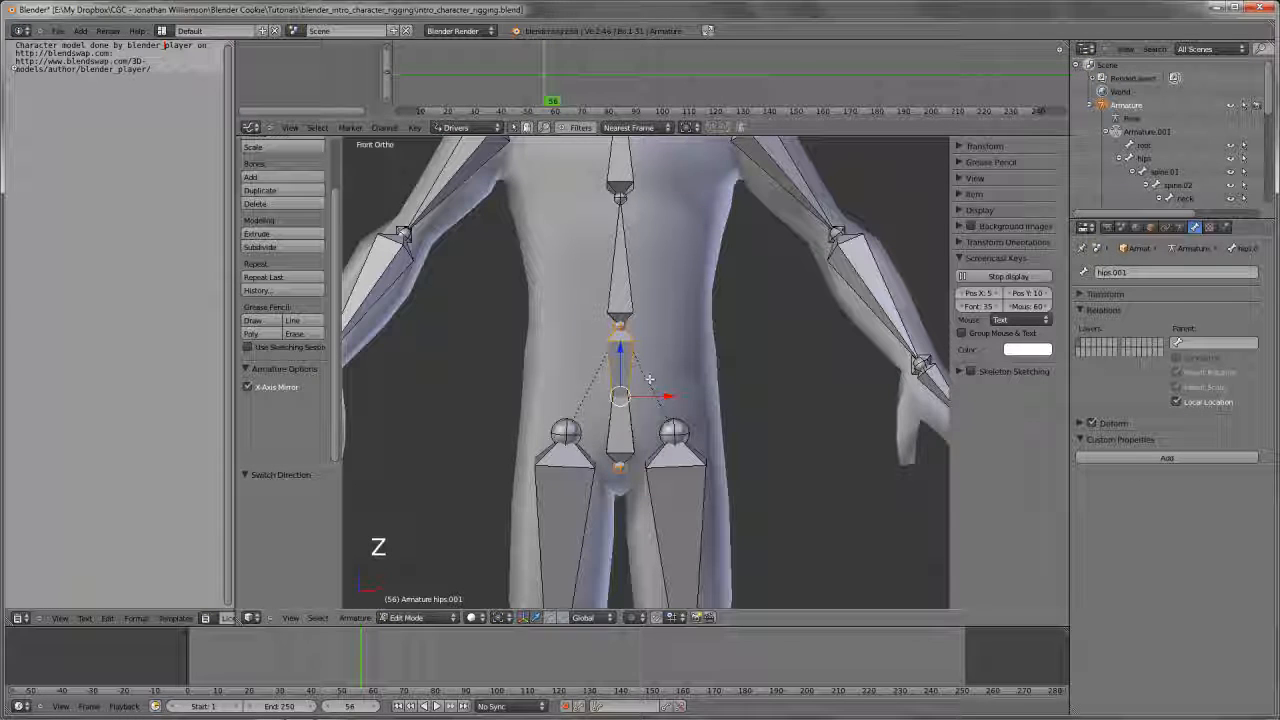
pyautogui.hotkey('alt', 'f')
pyautogui.scroll(-3, 651, 383)
pyautogui.scroll(4, 651, 383)
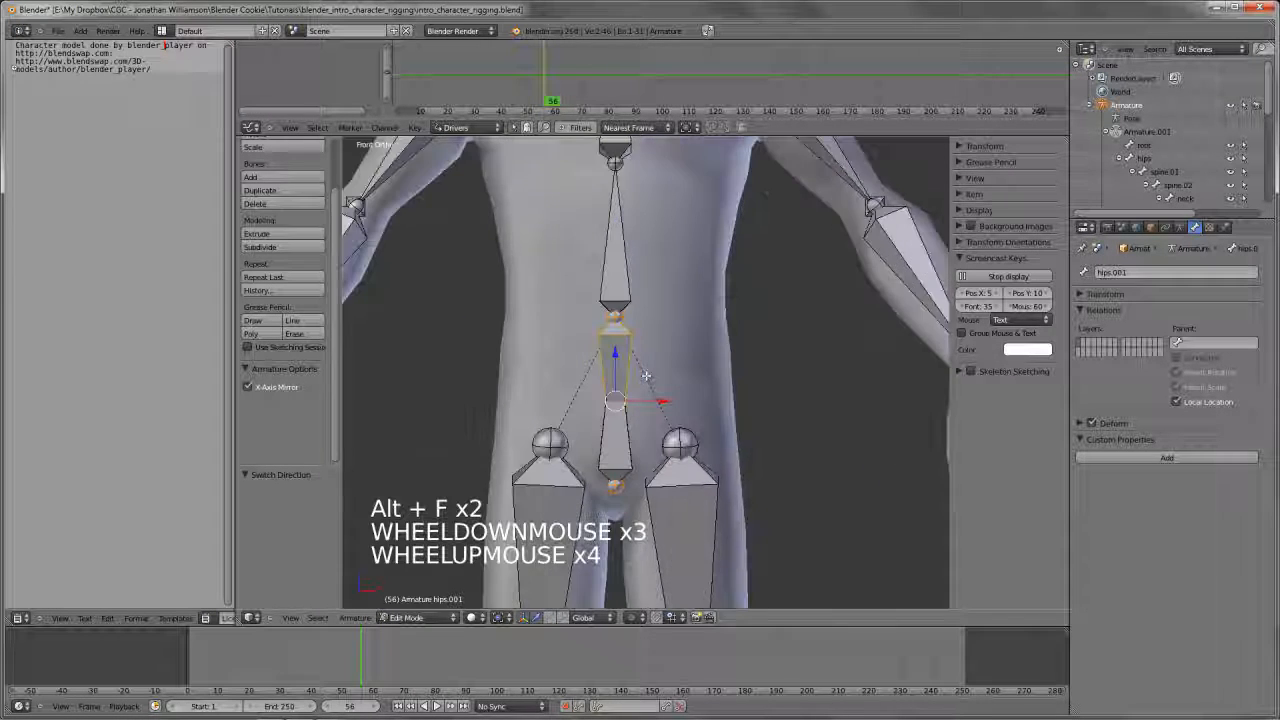
# Try rotating the flipped hips.001 bone in Pose Mode to examine its pivot
pyautogui.press('Tab')
pyautogui.press('z')
pyautogui.press('r')
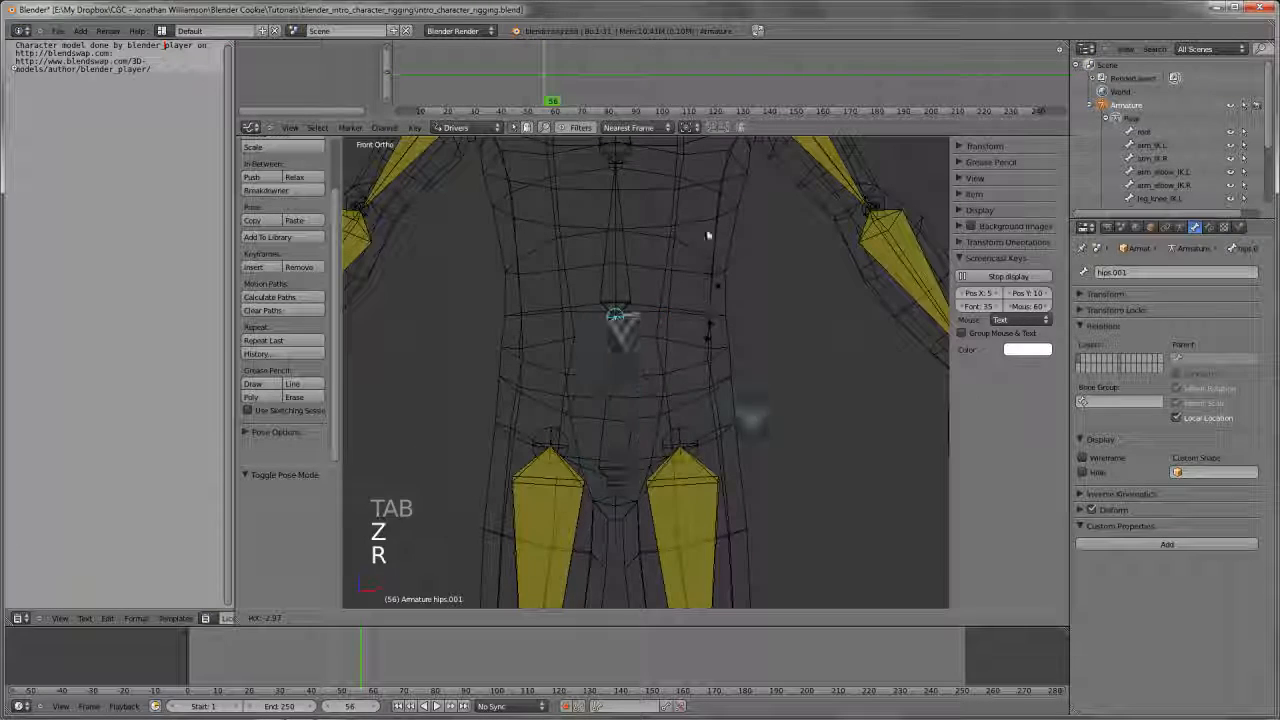
pyautogui.rightClick(643, 411)
pyautogui.press('z')
# Sketch a Grease Pencil arc across the pelvis to illustrate the hip swing, and delete its frame
pyautogui.scroll(-3, 604, 434)
pyautogui.press('d')
pyautogui.moveTo(550, 403); pyautogui.dragTo(712, 402)
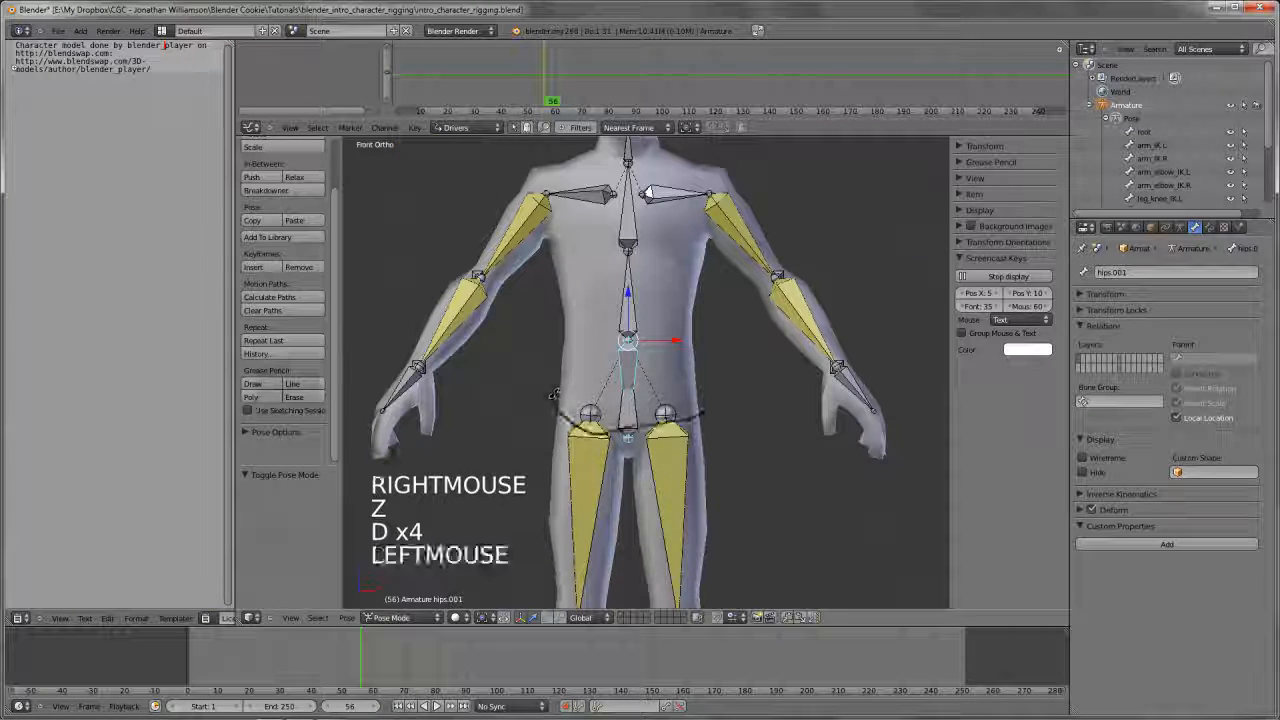
pyautogui.click(988, 162)
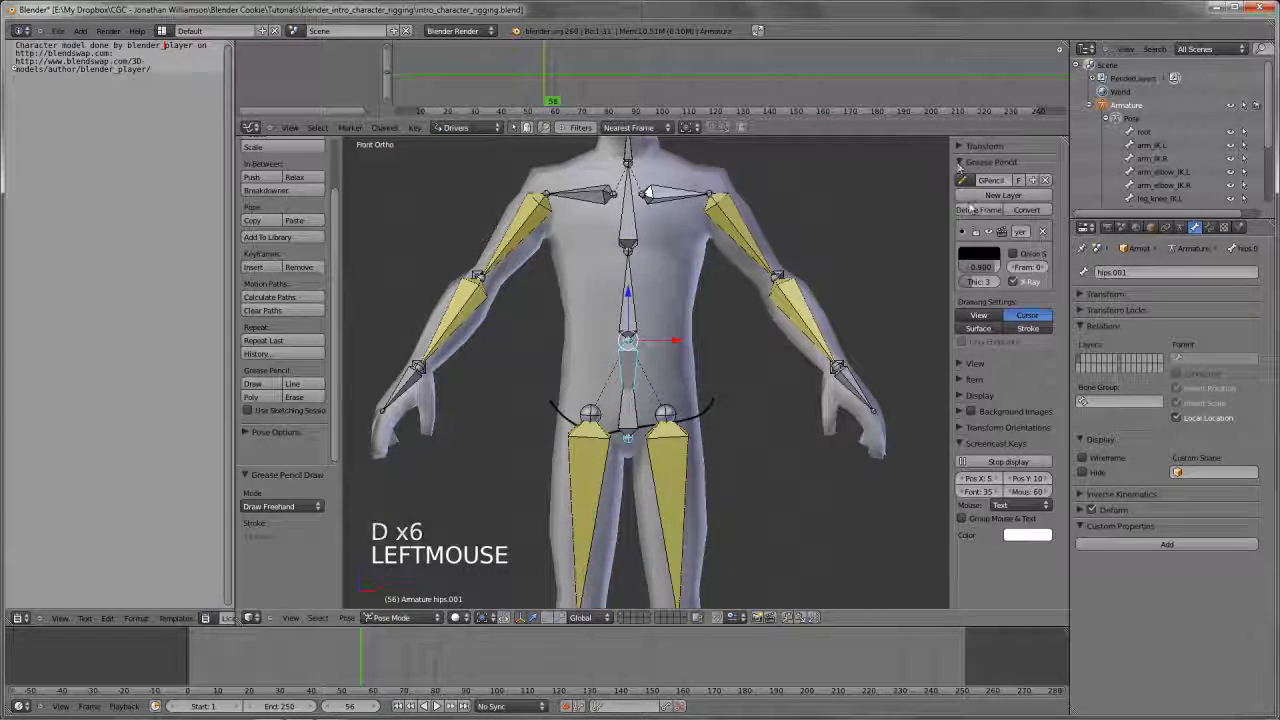
pyautogui.click(980, 210)
# Try rotating the hips.001 bone again in wireframe display to examine its movement
pyautogui.scroll(2, 687, 396)
pyautogui.press('d')
pyautogui.scroll(3, 677, 417)
pyautogui.scroll(-3, 666, 423)
pyautogui.press('z')
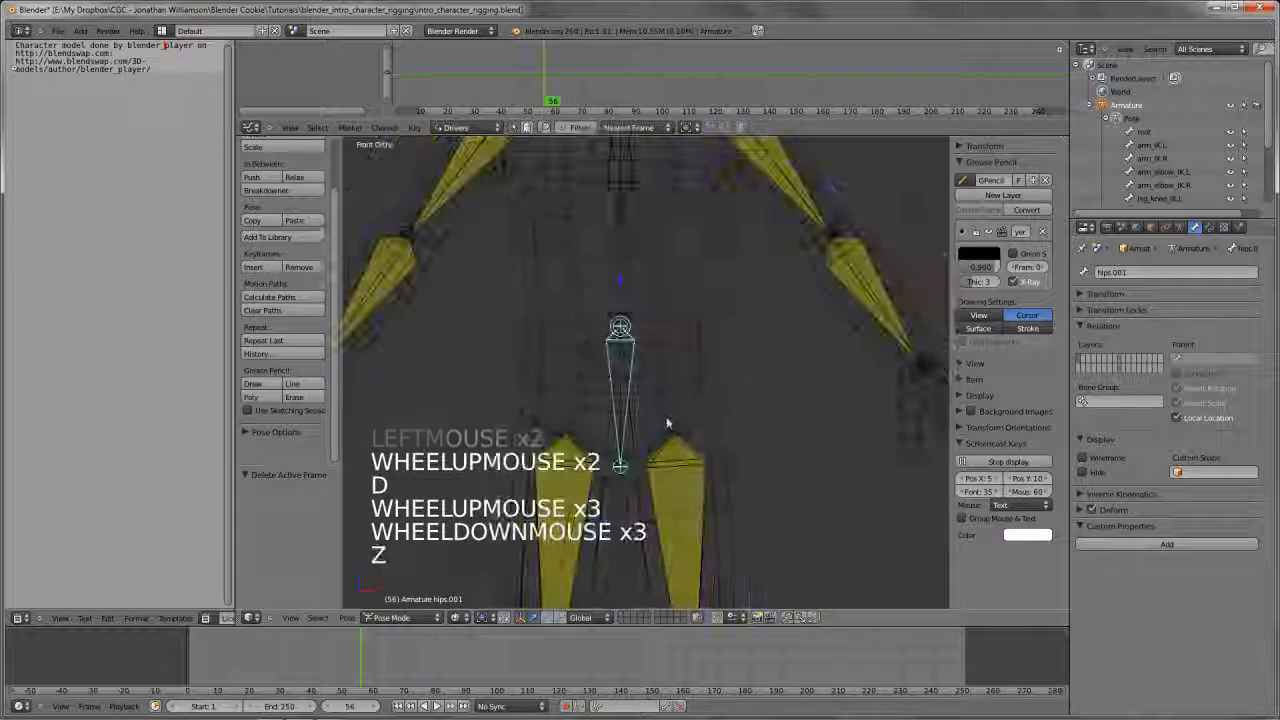
pyautogui.keyDown('shift'); pyautogui.moveTo(666, 423); pyautogui.dragTo(712, 452, button='middle'); pyautogui.keyUp('shift')
pyautogui.press('r')
pyautogui.rightClick(700, 455)
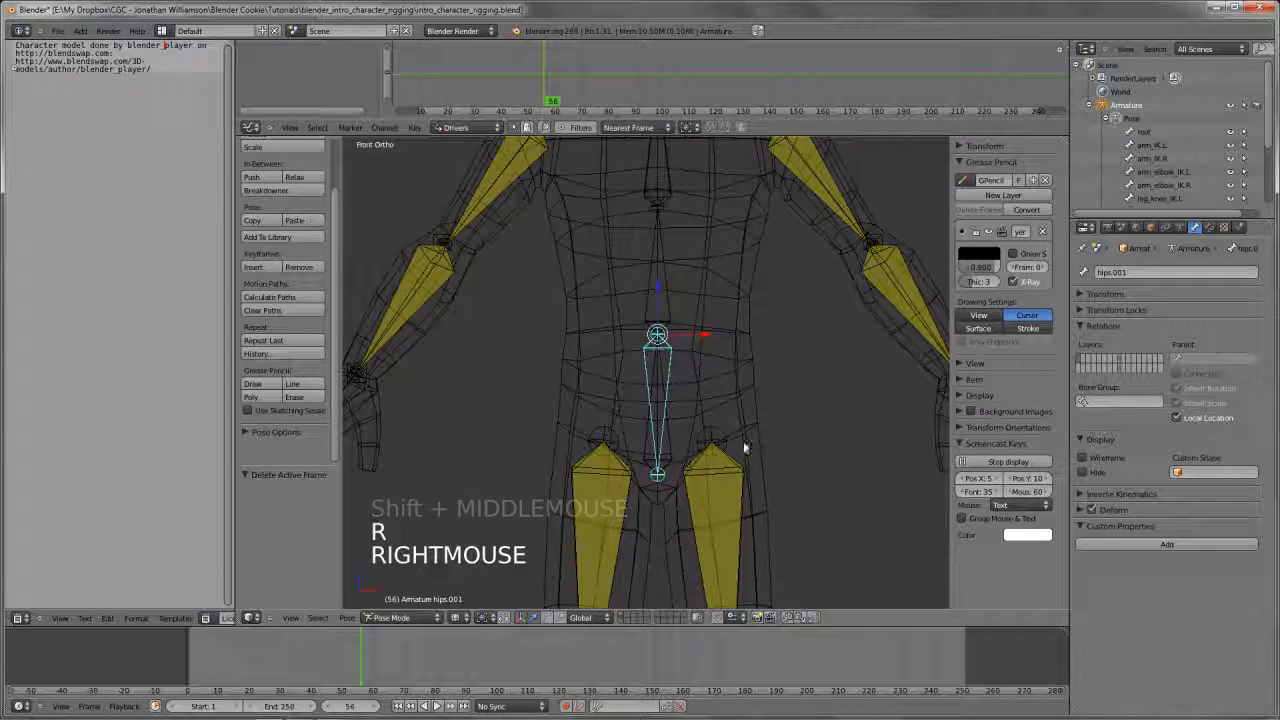
# Disable Deform for the hips.001 bone and rename it hips_root
pyautogui.click(1091, 510)
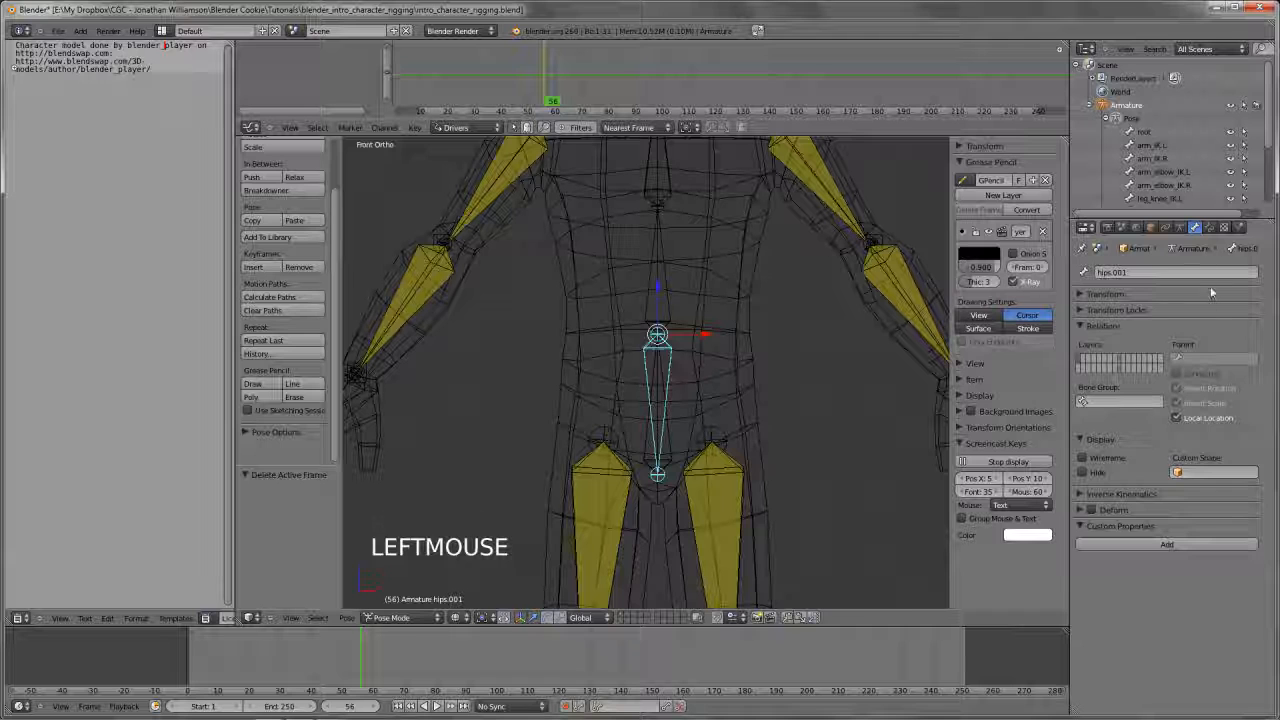
pyautogui.keyDown('ctrl'); pyautogui.click(1178, 273); pyautogui.keyUp('ctrl')
pyautogui.write('hip')
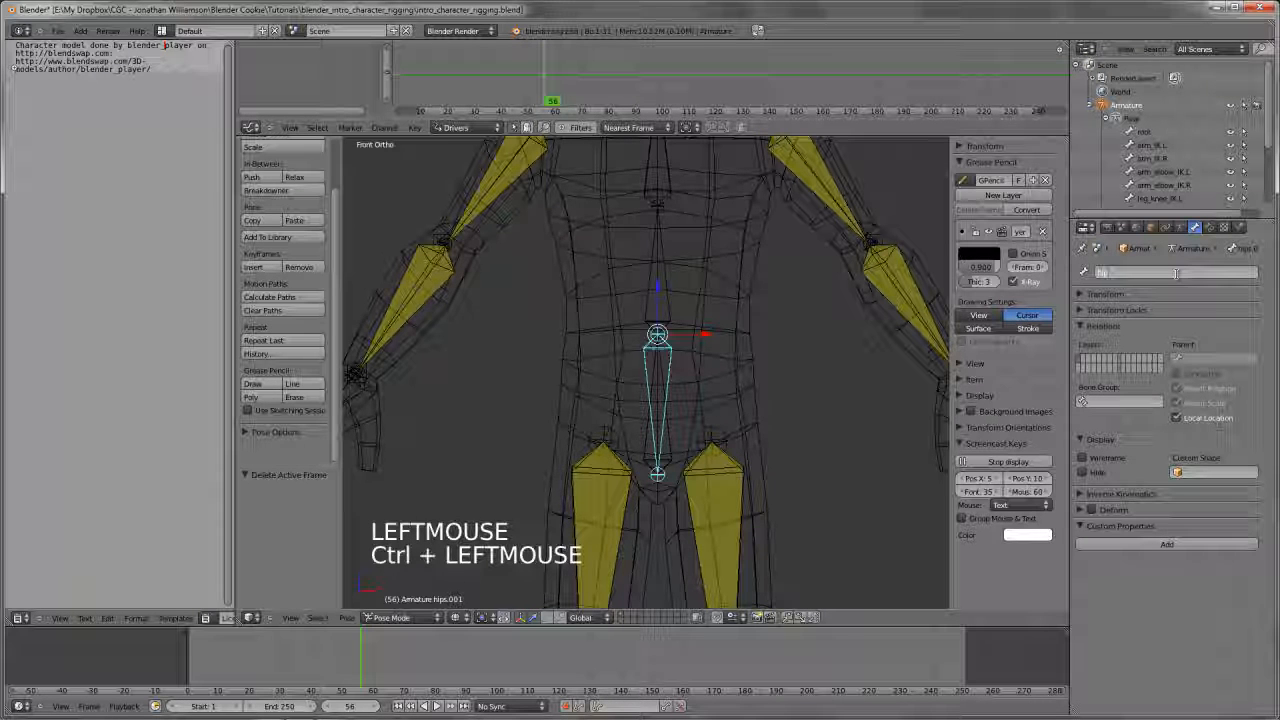
pyautogui.write('s_root')
pyautogui.press('Return')
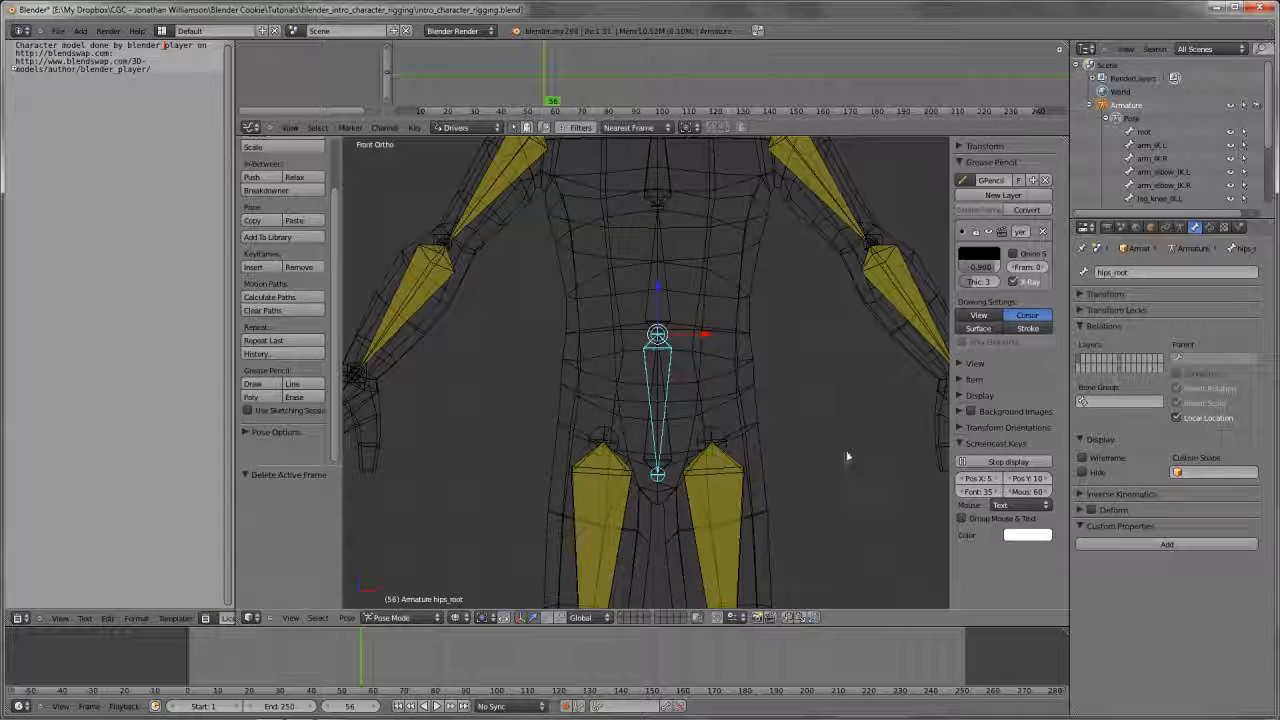
# Parent the hips bone to hips_root with the Connected option in Edit Mode
pyautogui.rightClick(663, 432)
pyautogui.rightClick(664, 431)
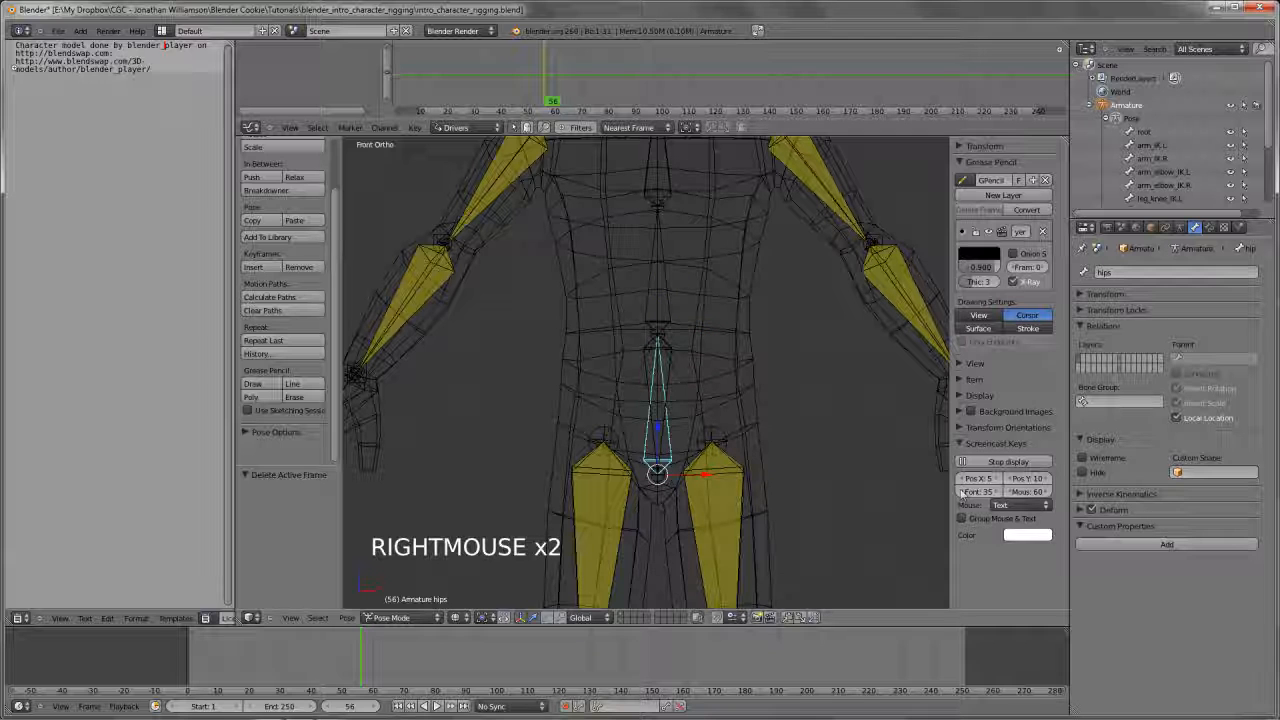
pyautogui.rightClick(657, 351)
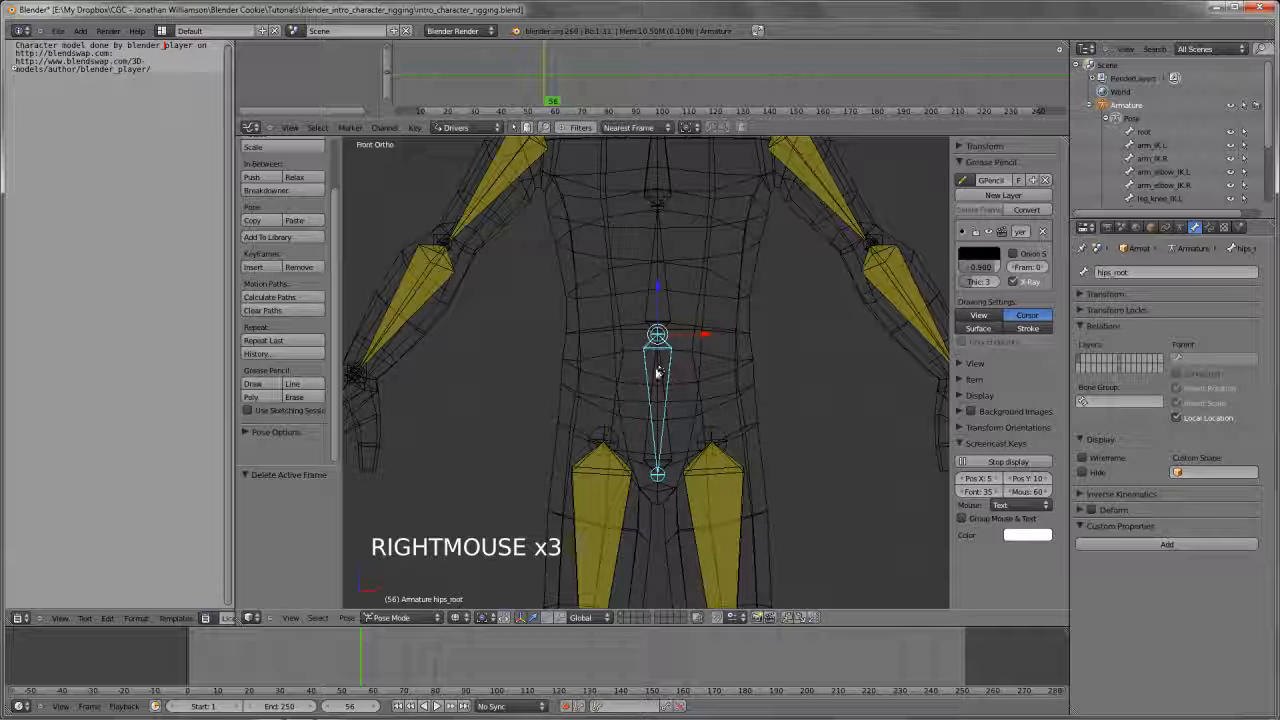
pyautogui.scroll(2, 657, 372)
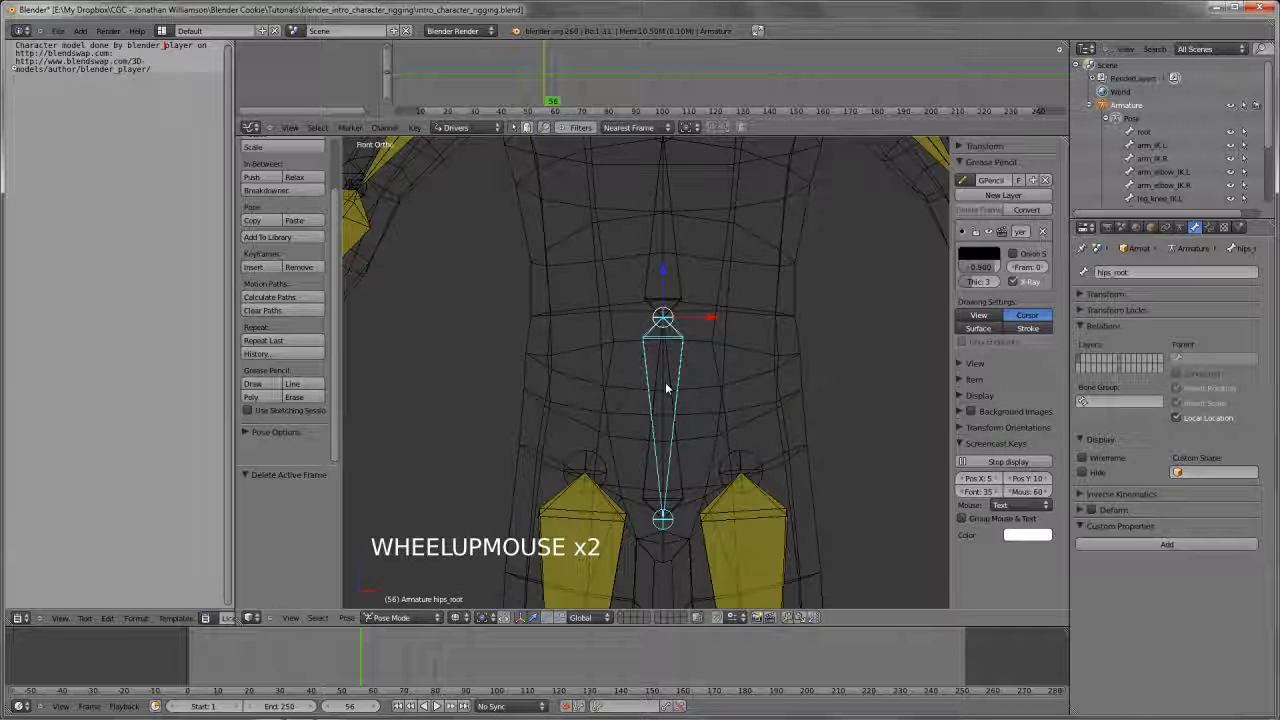
pyautogui.rightClick(664, 398)
pyautogui.press('Tab')
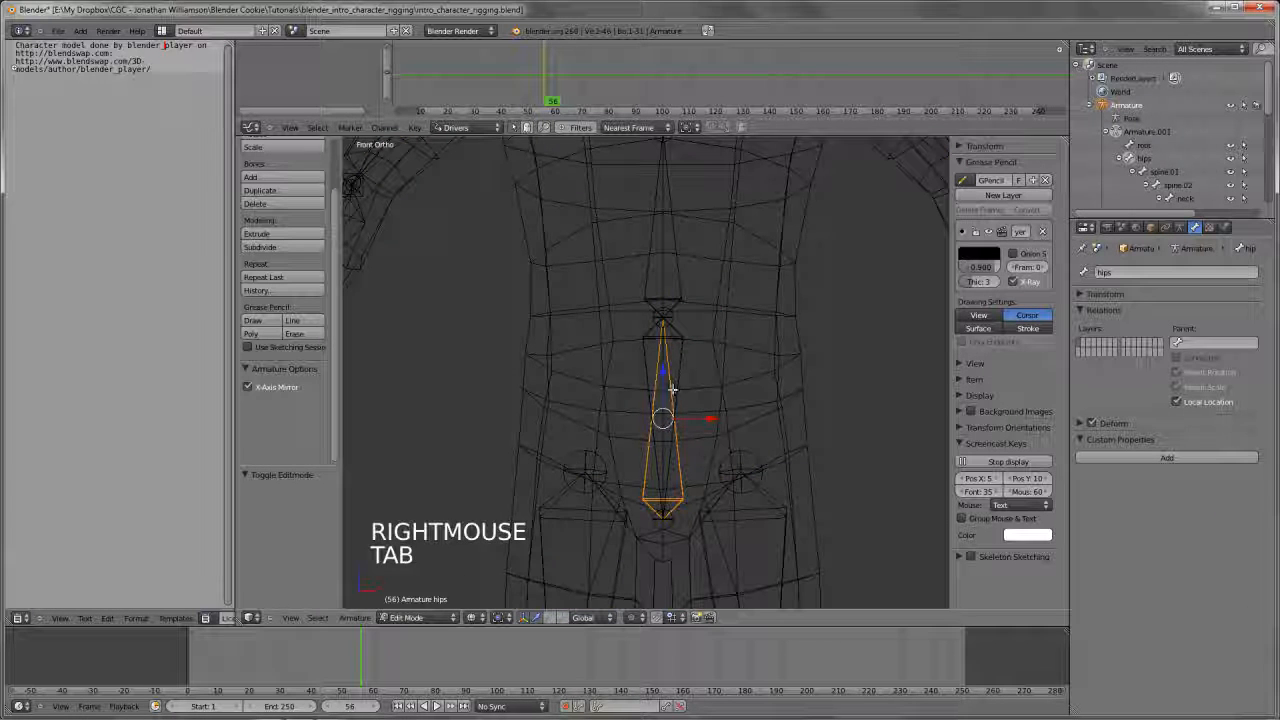
pyautogui.keyDown('shift'); pyautogui.rightClick(665, 370); pyautogui.keyUp('shift')
pyautogui.hotkey('ctrl', 'p')
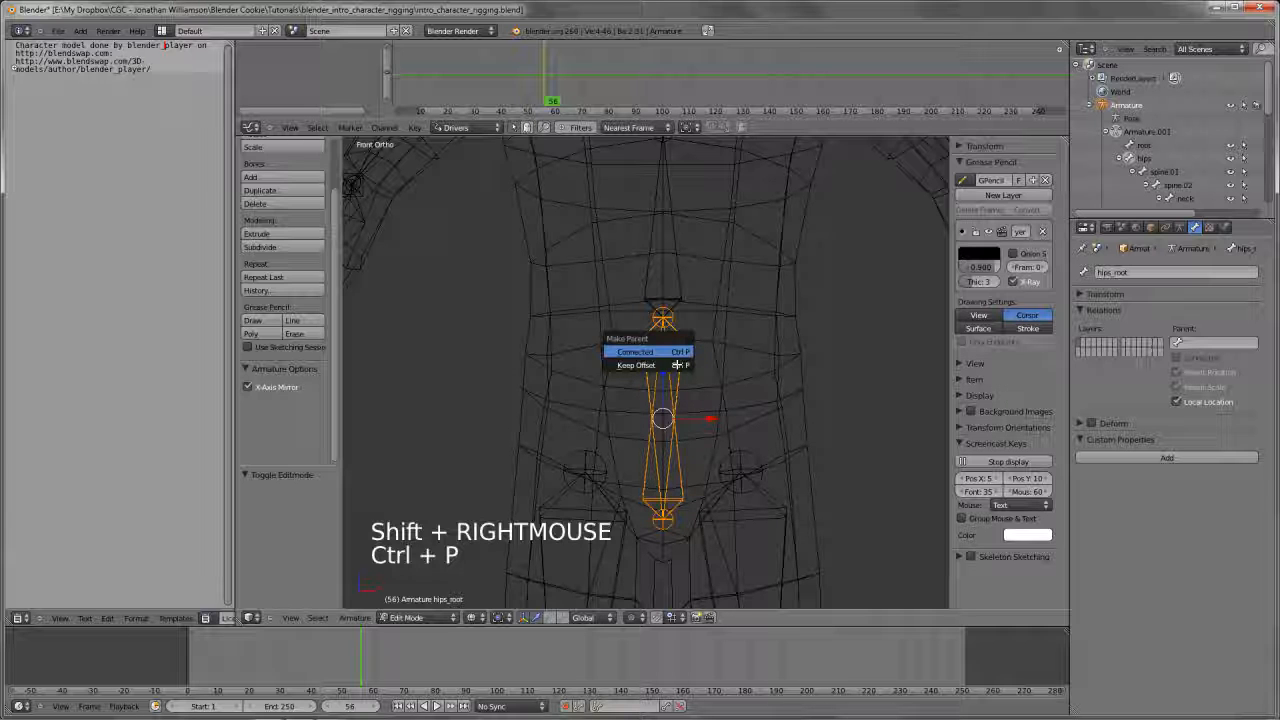
pyautogui.click(676, 356)
# Try rotating hips_root in Pose Mode to examine how the pelvis and upper body follow it
pyautogui.press('Tab')
pyautogui.rightClick(749, 323)
pyautogui.press('r')
pyautogui.press('r')
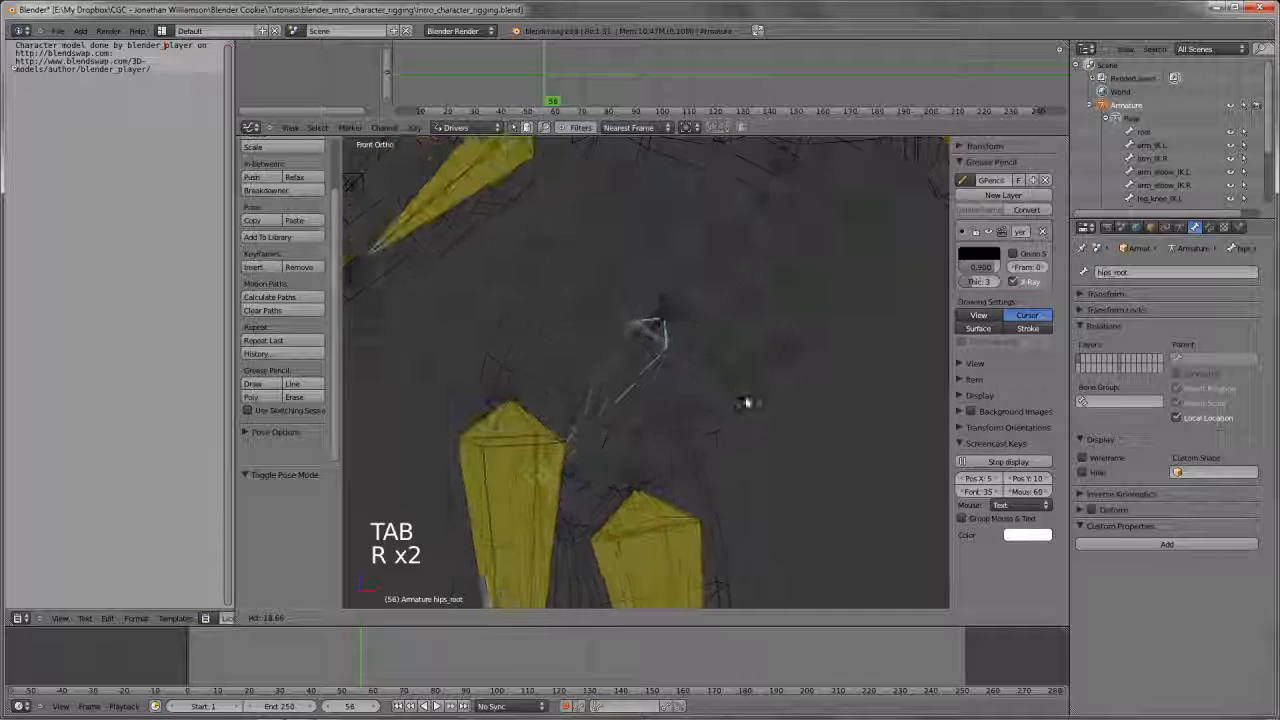
pyautogui.rightClick(835, 383)
pyautogui.press('z')
pyautogui.press('r')
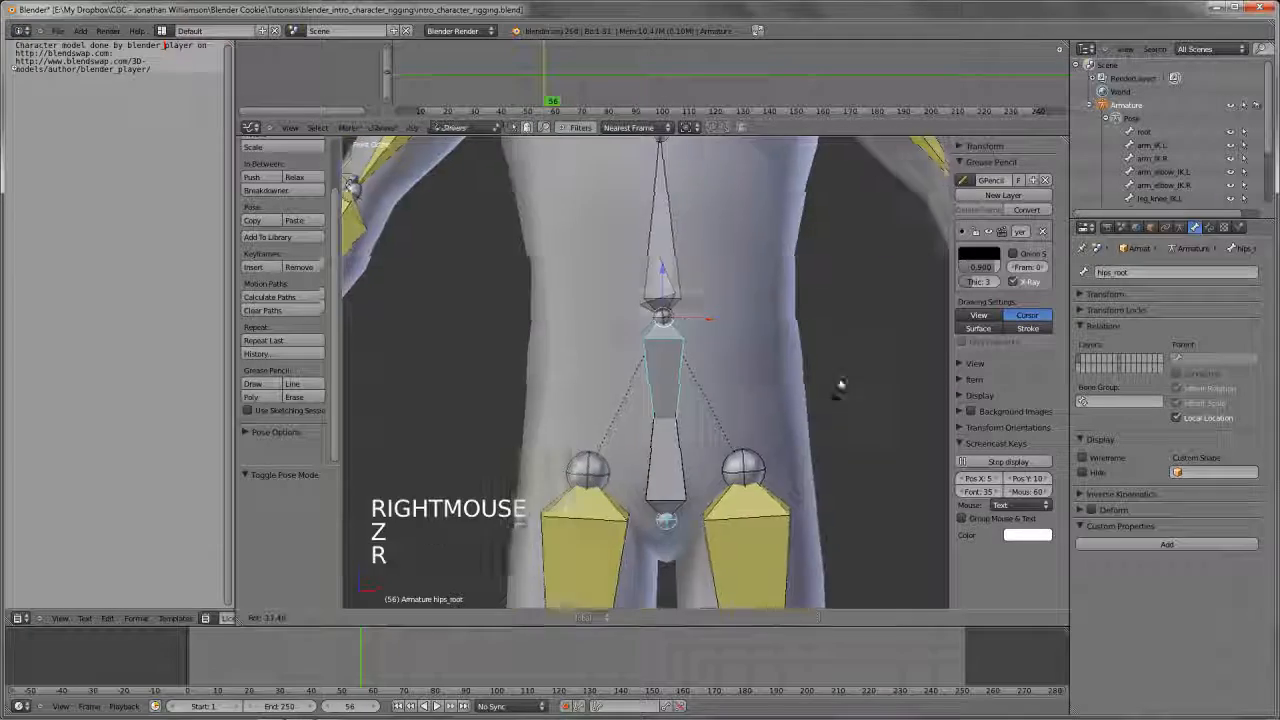
pyautogui.rightClick(706, 390)
# Disable Inherit Rotation for the spine.01 bone
pyautogui.scroll(-2, 706, 390)
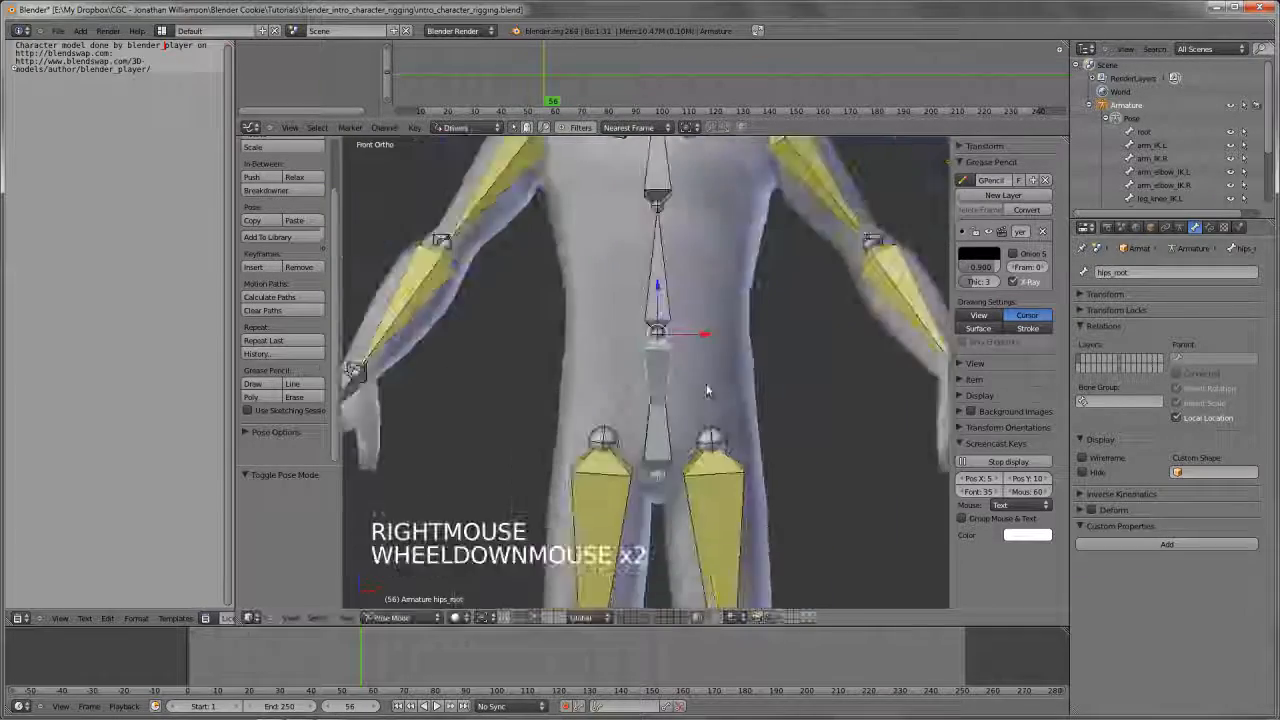
pyautogui.scroll(-2, 706, 390)
pyautogui.keyDown('shift'); pyautogui.moveTo(706, 390); pyautogui.dragTo(700, 330, button='middle'); pyautogui.keyUp('shift')
pyautogui.scroll(3, 700, 330)
pyautogui.rightClick(647, 350)
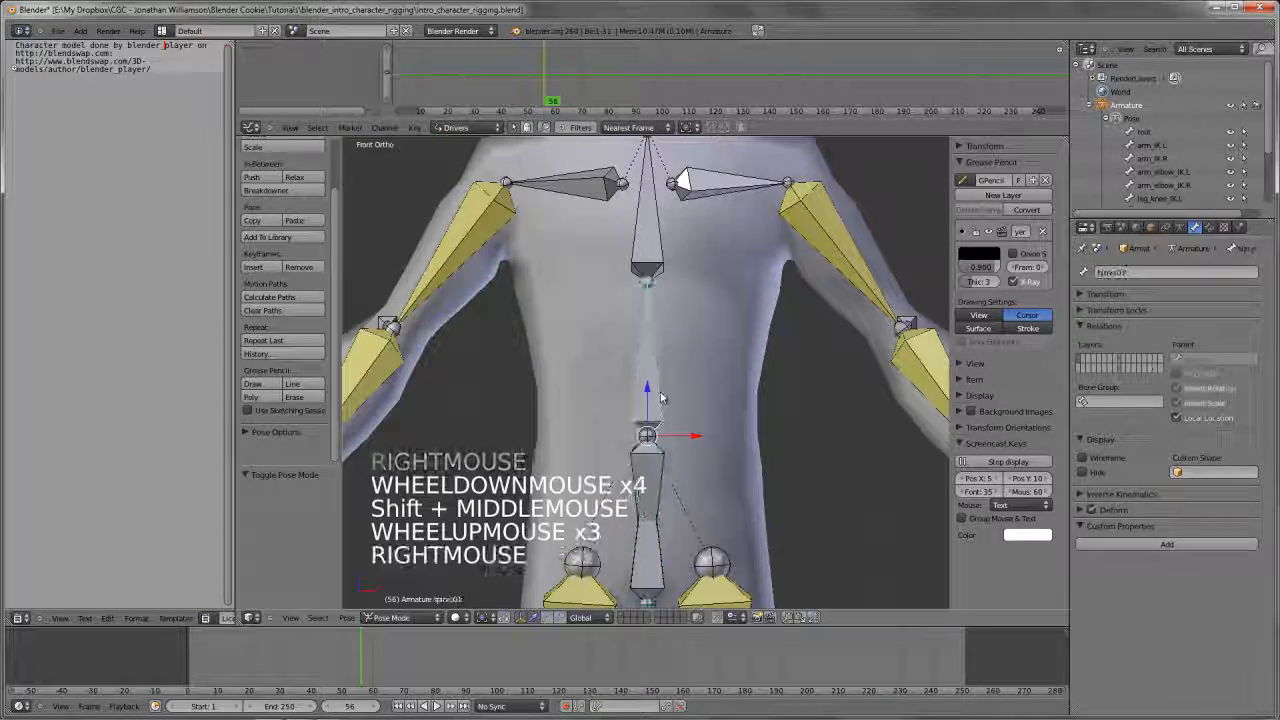
pyautogui.click(1214, 389)
# Try rotating hips_root to examine the pelvis movement independently of the spine
pyautogui.rightClick(647, 526)
pyautogui.scroll(-1, 712, 470)
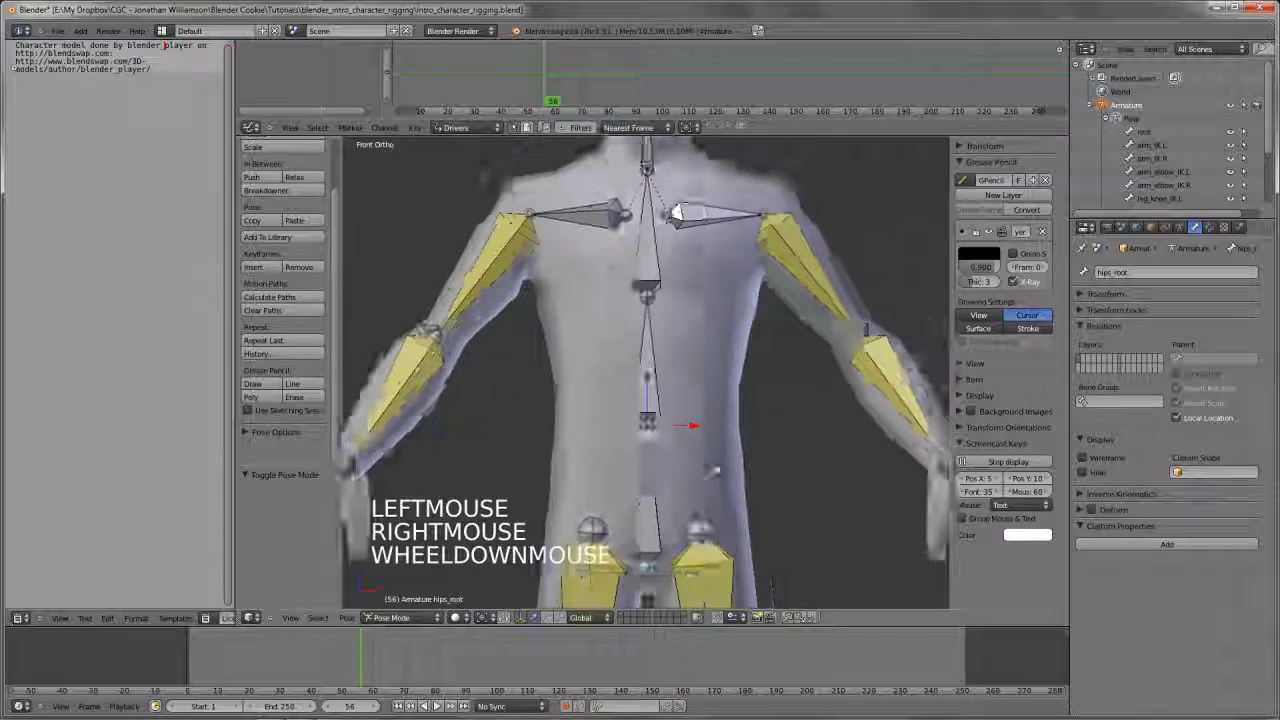
pyautogui.scroll(-2, 715, 470)
pyautogui.press('r')
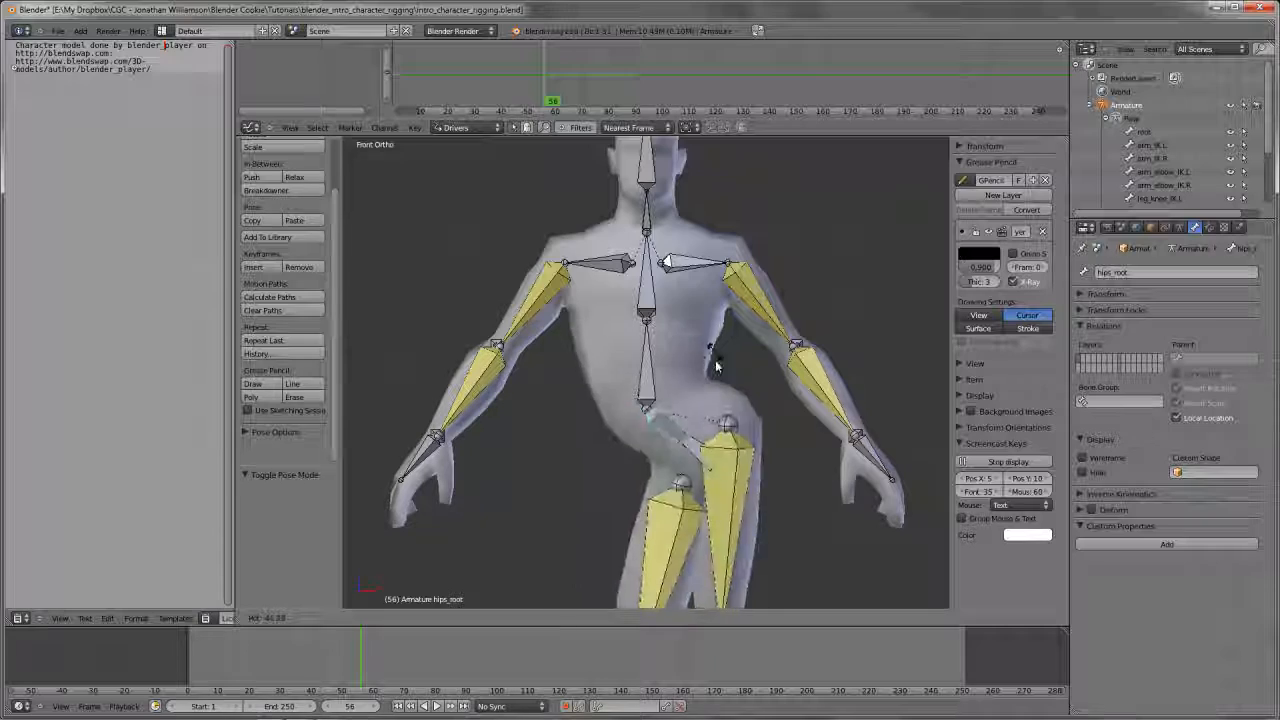
pyautogui.rightClick(656, 481)
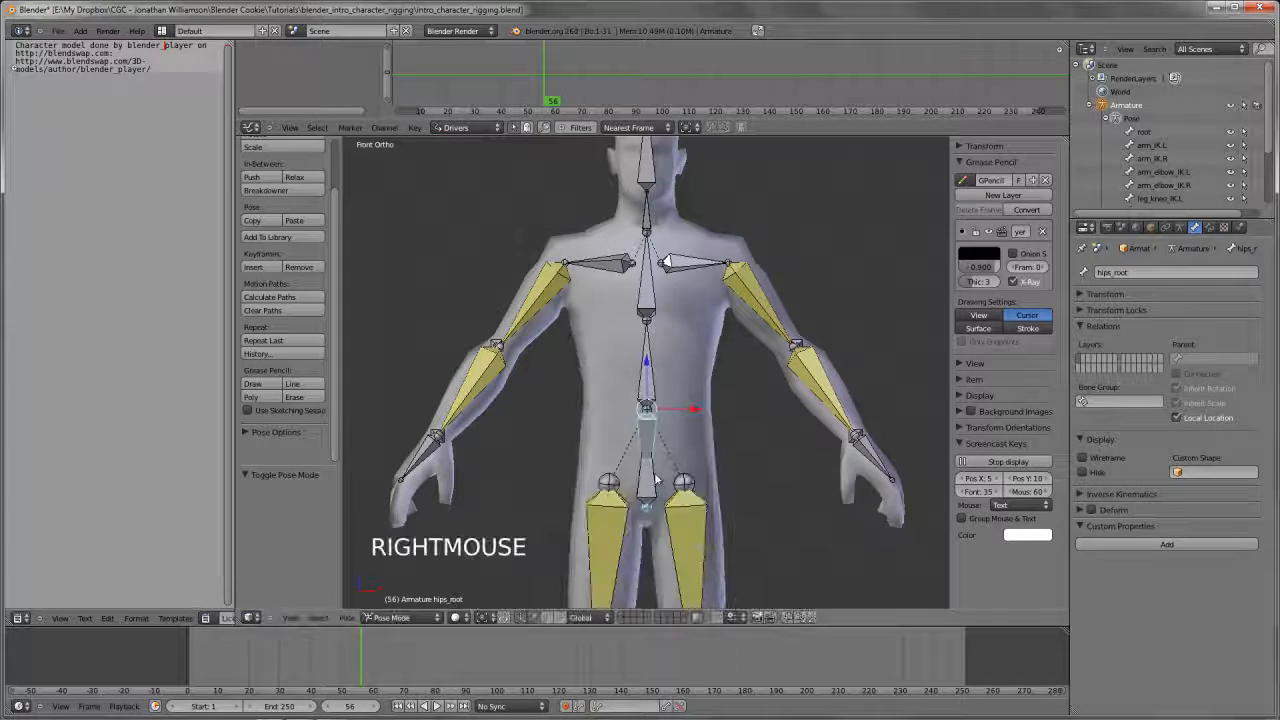
# Select the hips bone, try rotating it to examine its effect, and show the model in wireframe
pyautogui.rightClick(656, 481)
pyautogui.press('r')
pyautogui.press('r')
pyautogui.press('r')
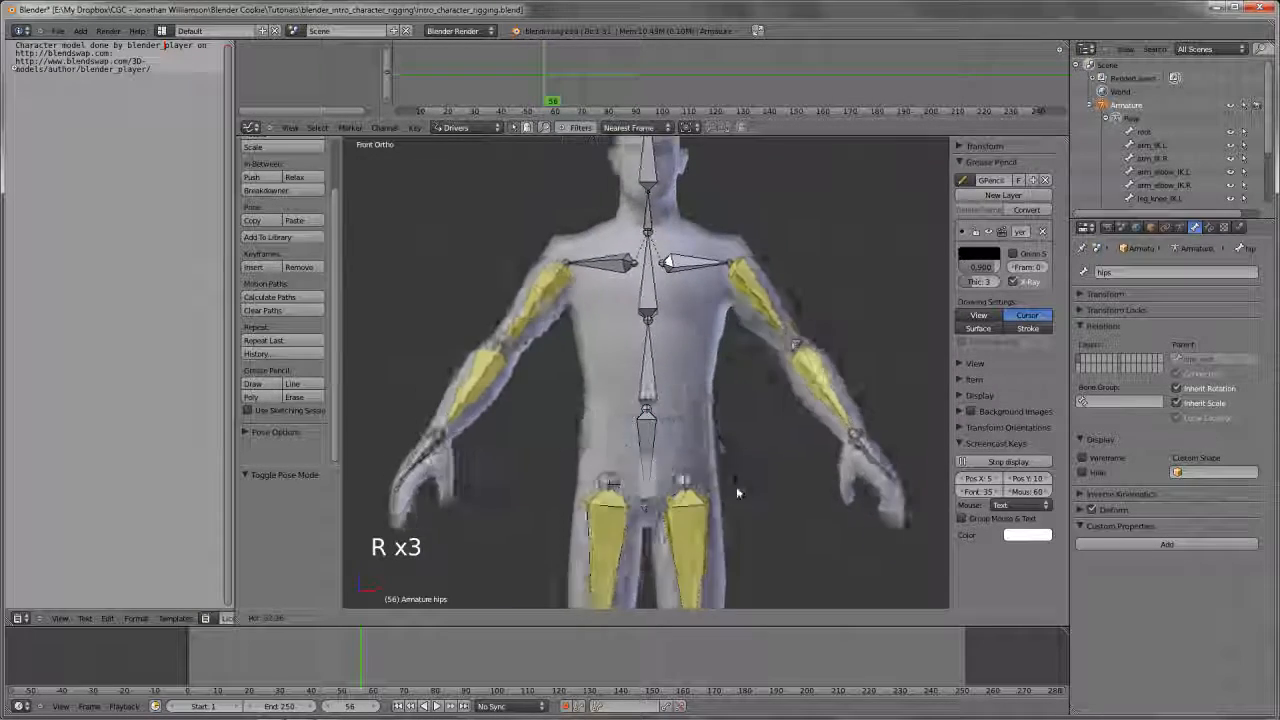
pyautogui.rightClick(680, 440)
pyautogui.press('z')
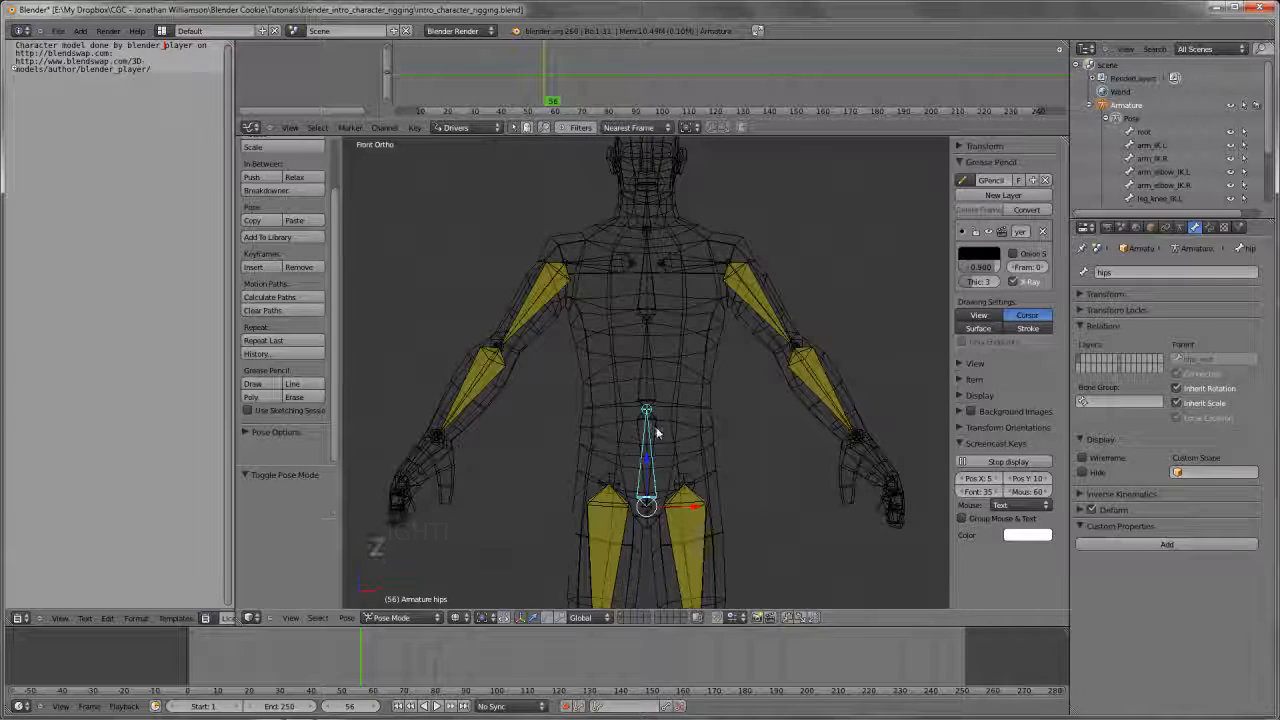
# Return the model to solid shading and try rotating the hips bone to examine how the upper body follows
pyautogui.press('z')
pyautogui.press('r')
pyautogui.rightClick(758, 448)
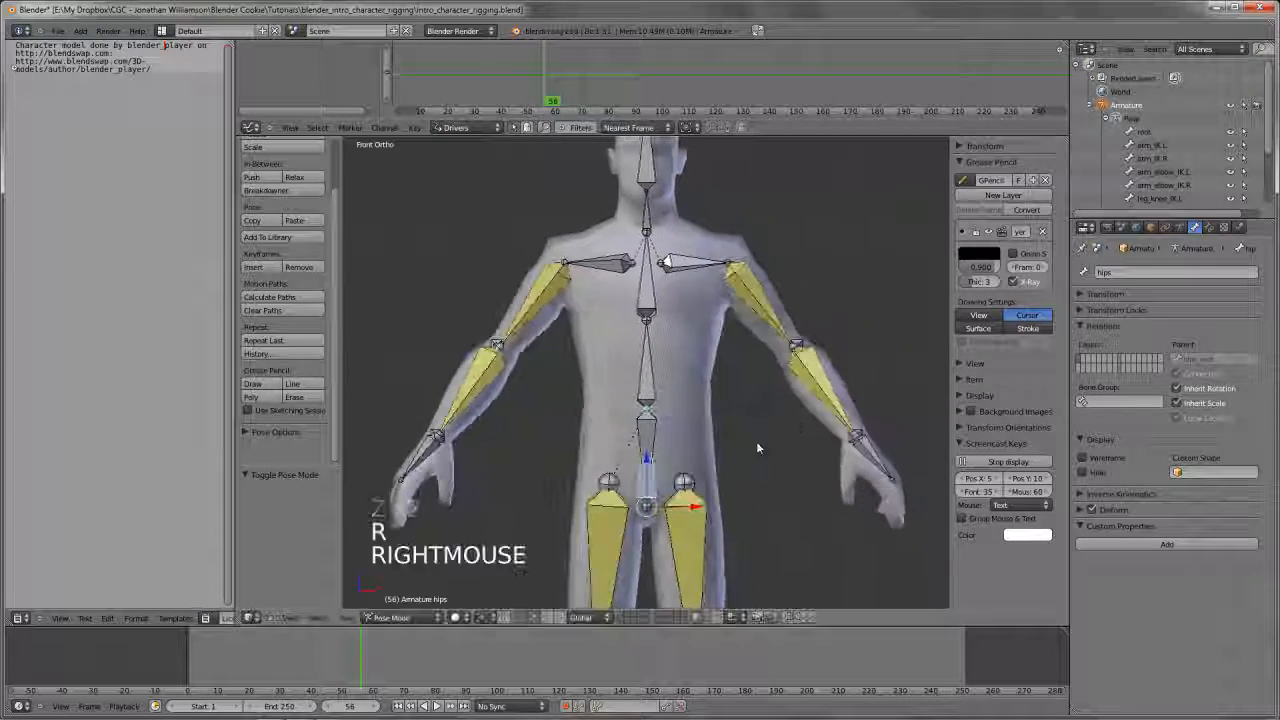
pyautogui.press('r')
pyautogui.rightClick(763, 443)
pyautogui.scroll(-2, 757, 421)
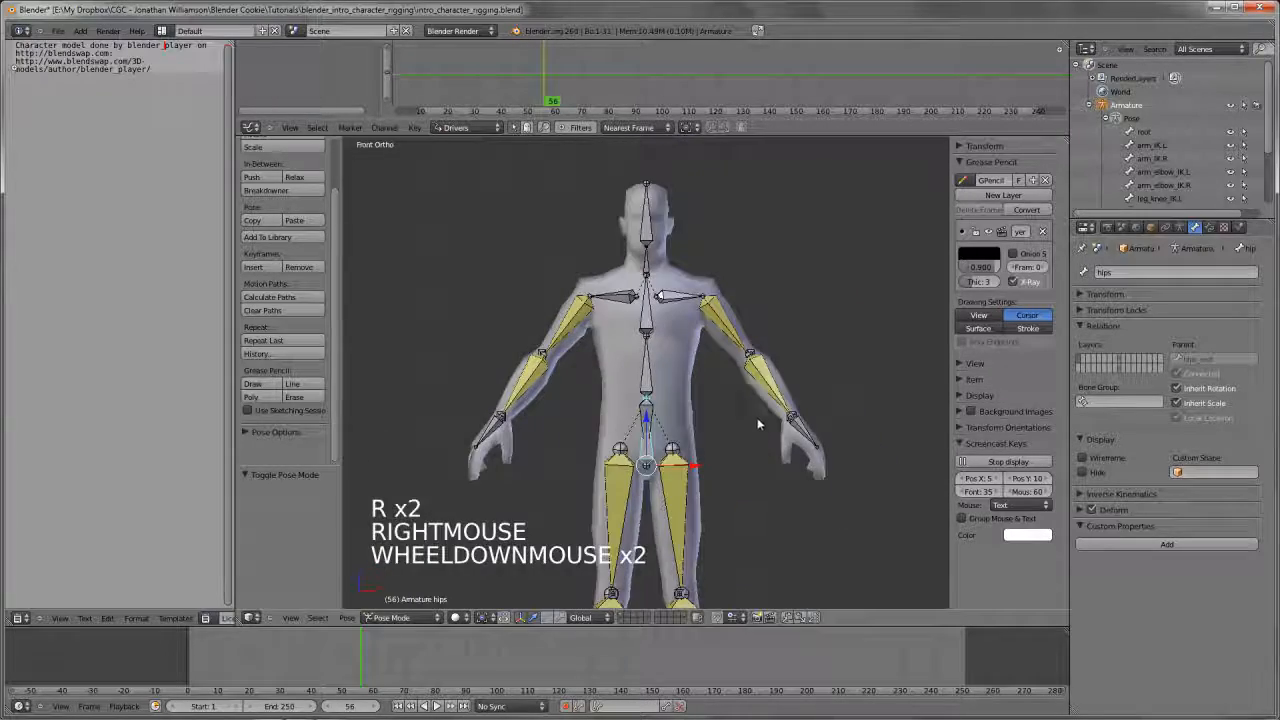
pyautogui.scroll(3, 757, 423)
pyautogui.press('r')
pyautogui.rightClick(755, 431)
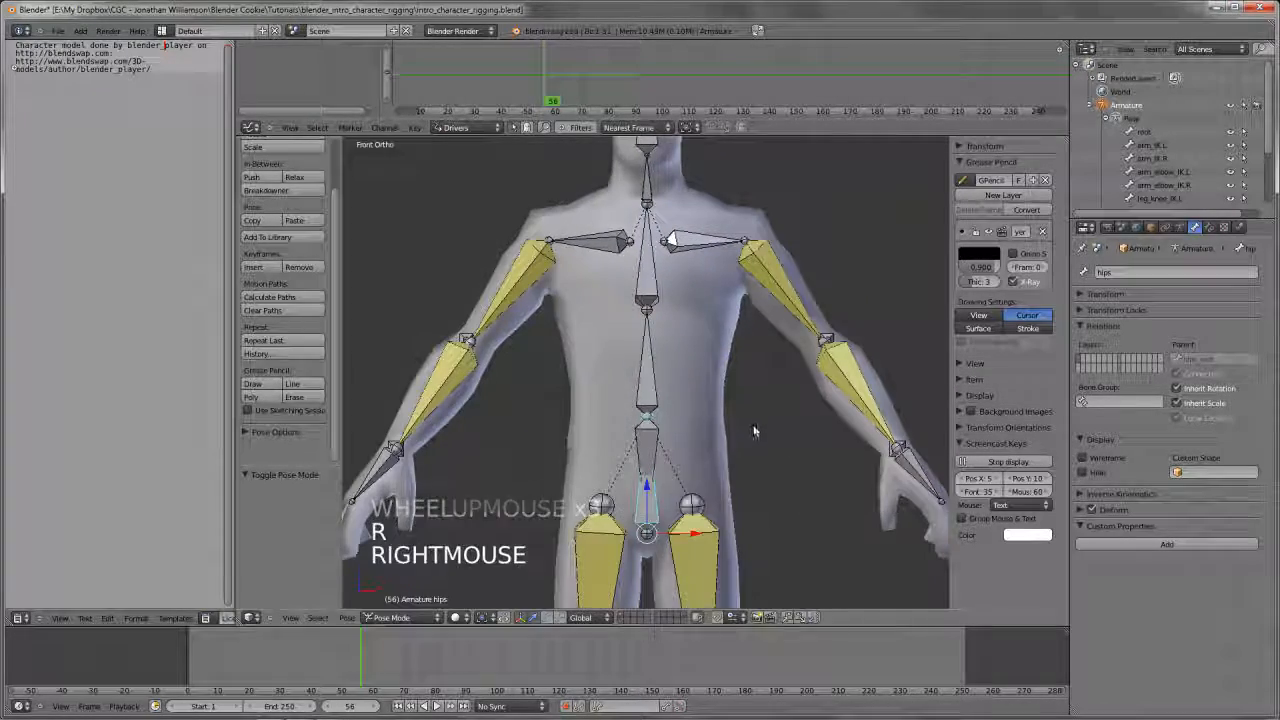
# Rotate the hips bone about 26°, and try bending the torso further with the spine.01 and spine.02 bones
pyautogui.press('r')
pyautogui.click(775, 487)
pyautogui.rightClick(708, 392)
pyautogui.press('r')
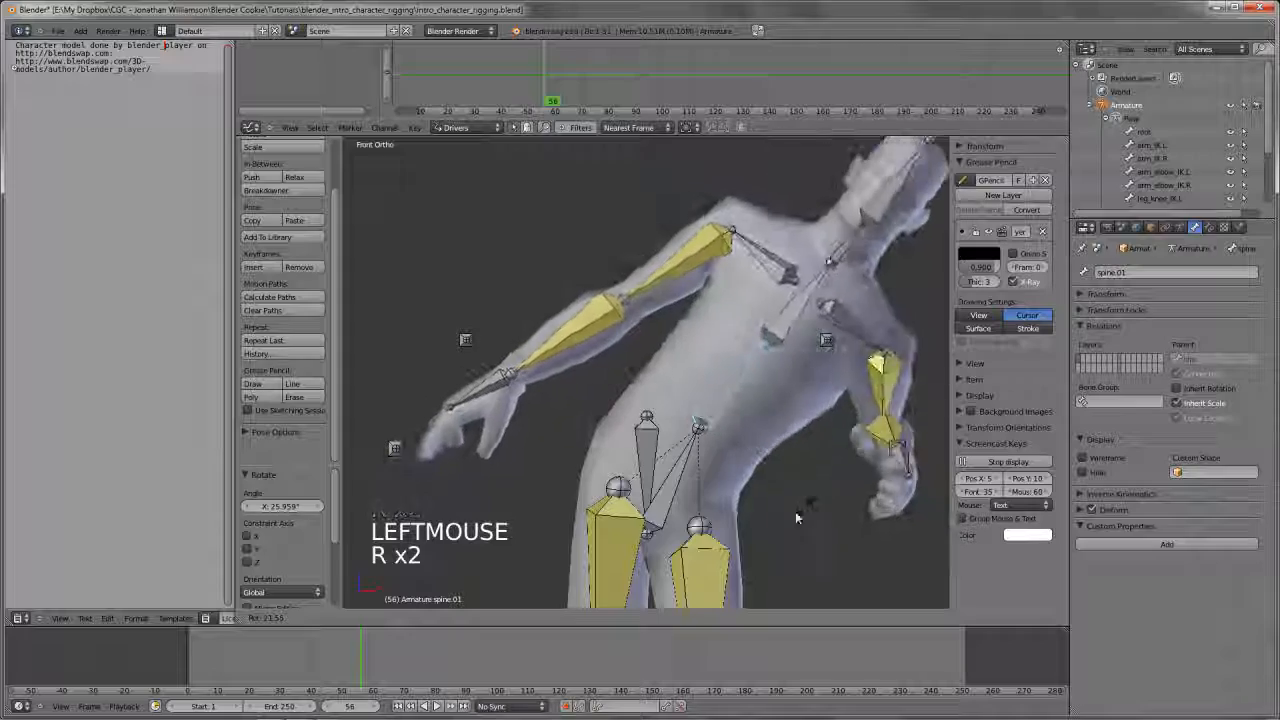
pyautogui.click(795, 514)
pyautogui.press('r')
pyautogui.press('r')
pyautogui.rightClick(845, 489)
# Clear the pose rotation of all bones and deselect them
pyautogui.press('a')
pyautogui.press('a')
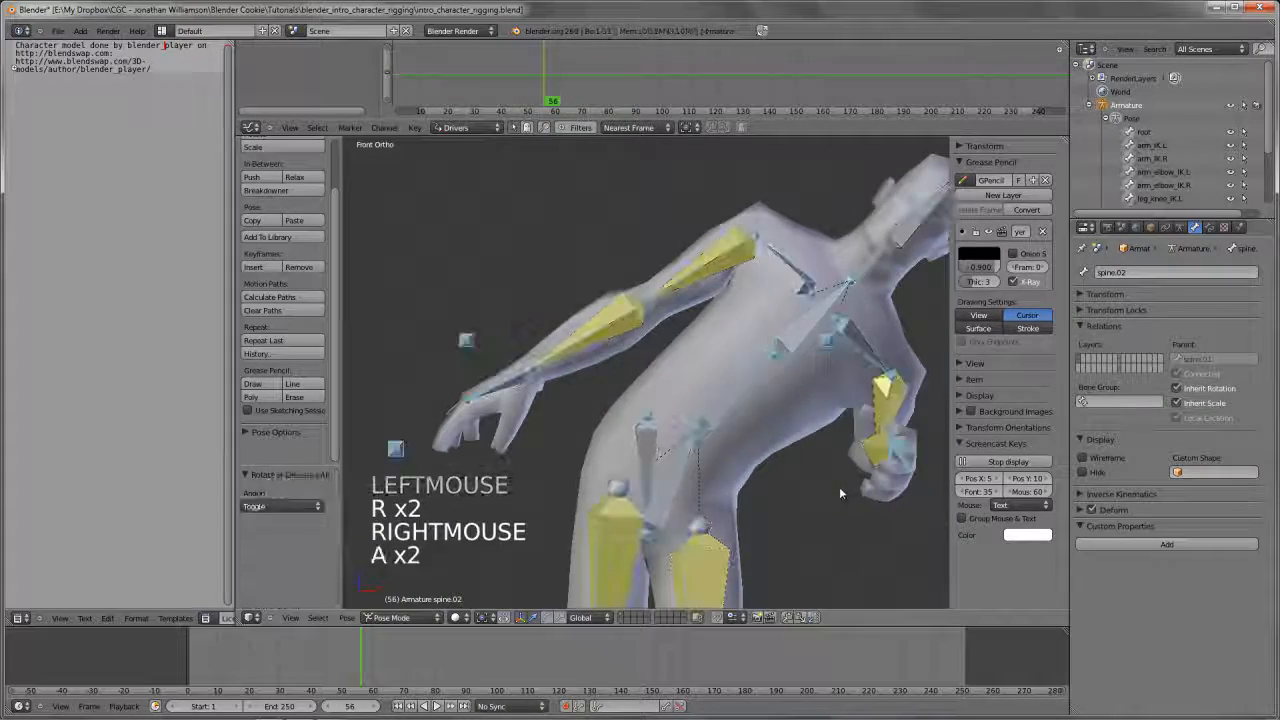
pyautogui.hotkey('alt', 'r')
pyautogui.press('a')
# Select the hips bone and rotate it about 15° in the front view
pyautogui.press('z')
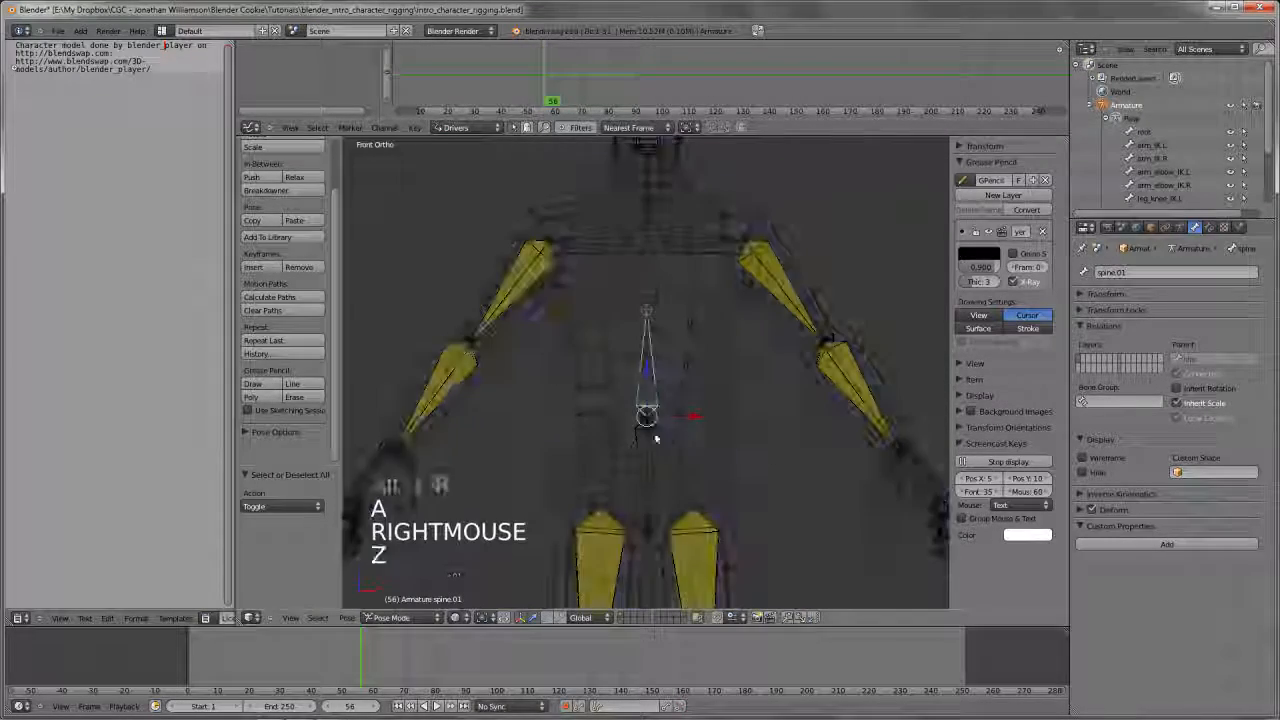
pyautogui.press('z')
pyautogui.moveTo(647, 400); pyautogui.dragTo(655, 392, button='middle')
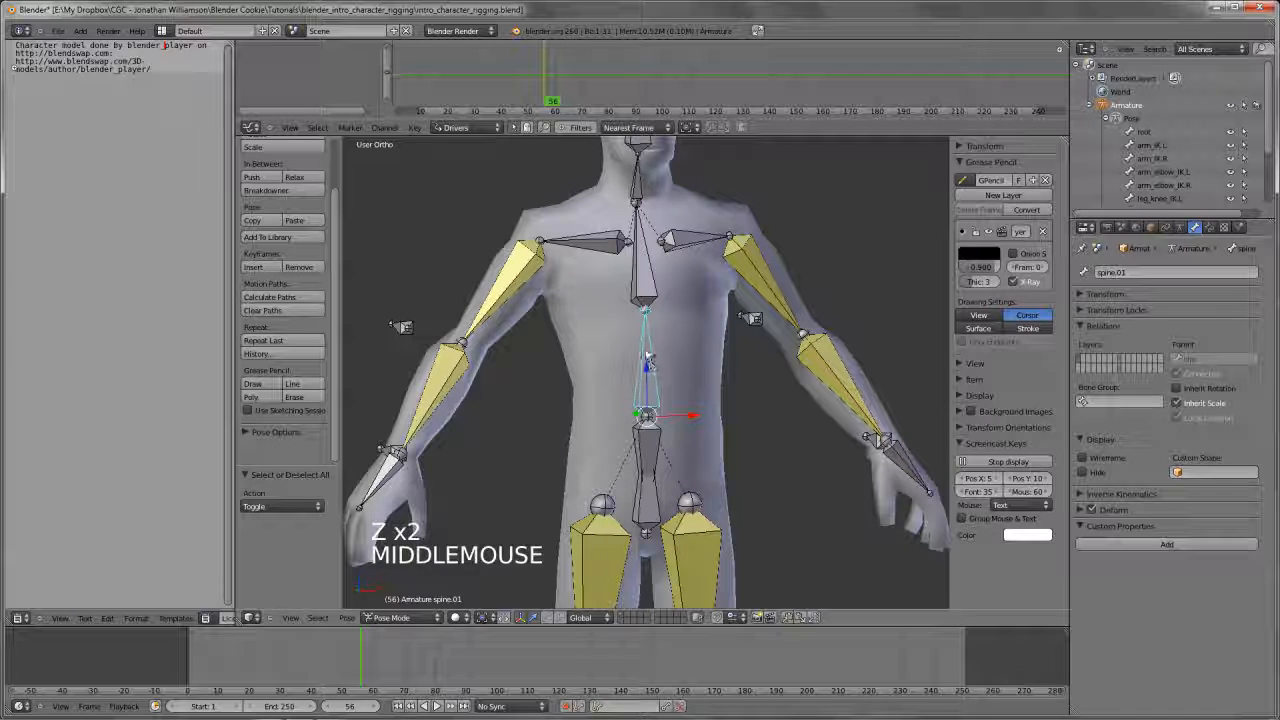
pyautogui.rightClick(663, 489)
pyautogui.press('KP_1')
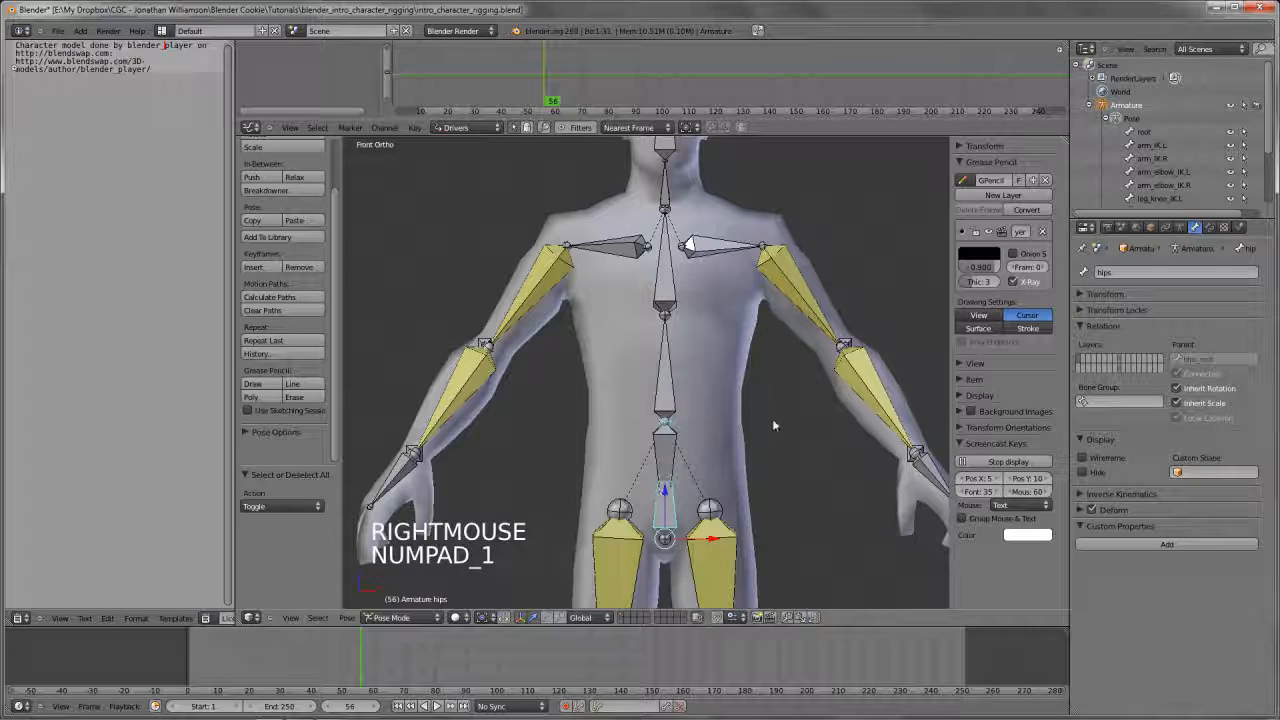
pyautogui.press('r')
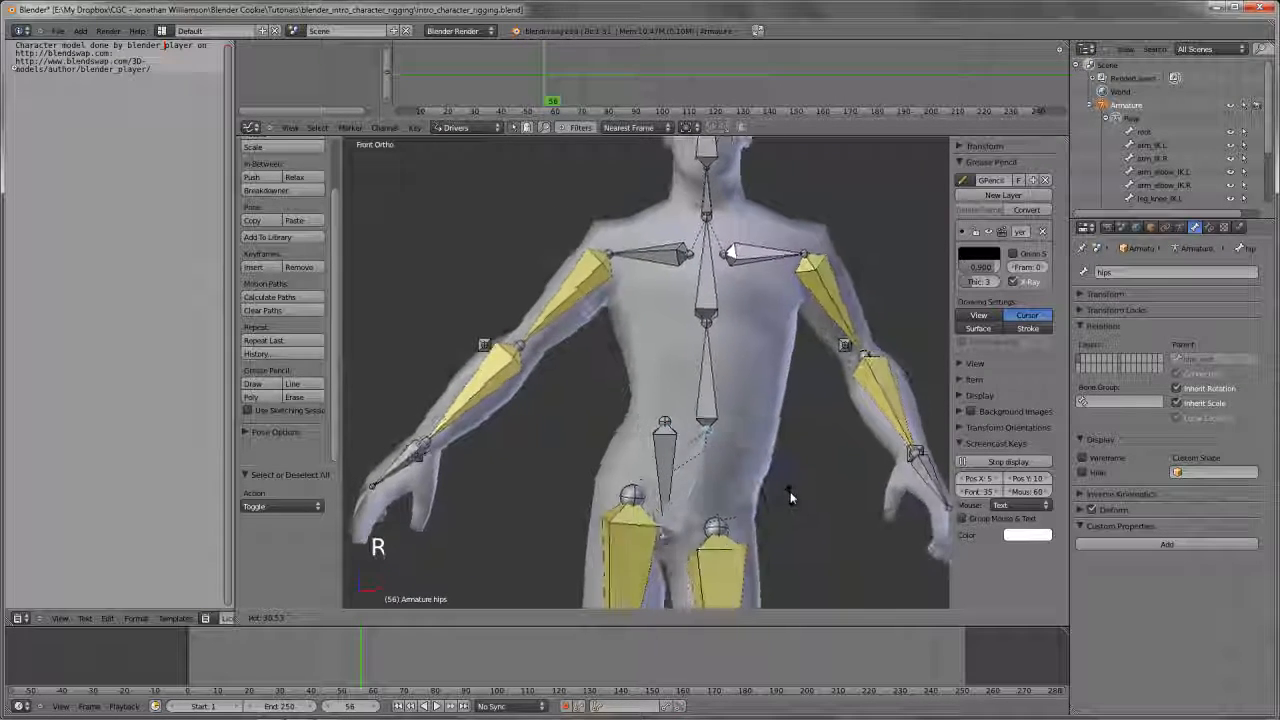
pyautogui.click(787, 480)
# Try rotating the spine.01 bone freely to examine how it moves against the tilted hips
pyautogui.moveTo(692, 369); pyautogui.dragTo(812, 418, button='right')
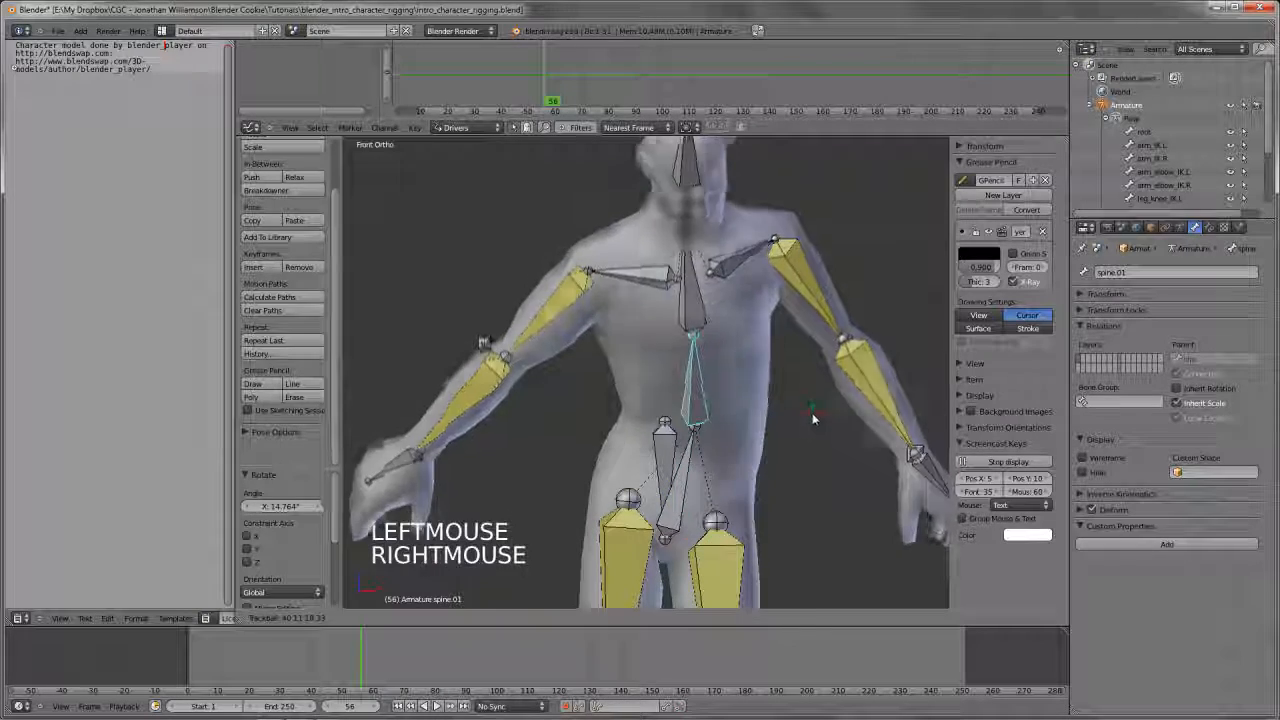
pyautogui.press('r')
pyautogui.press('r')
pyautogui.rightClick(830, 509)
# Reset the tilted pose by clearing the rotation of every bone, leaving nothing selected
pyautogui.press('a')
pyautogui.press('a')
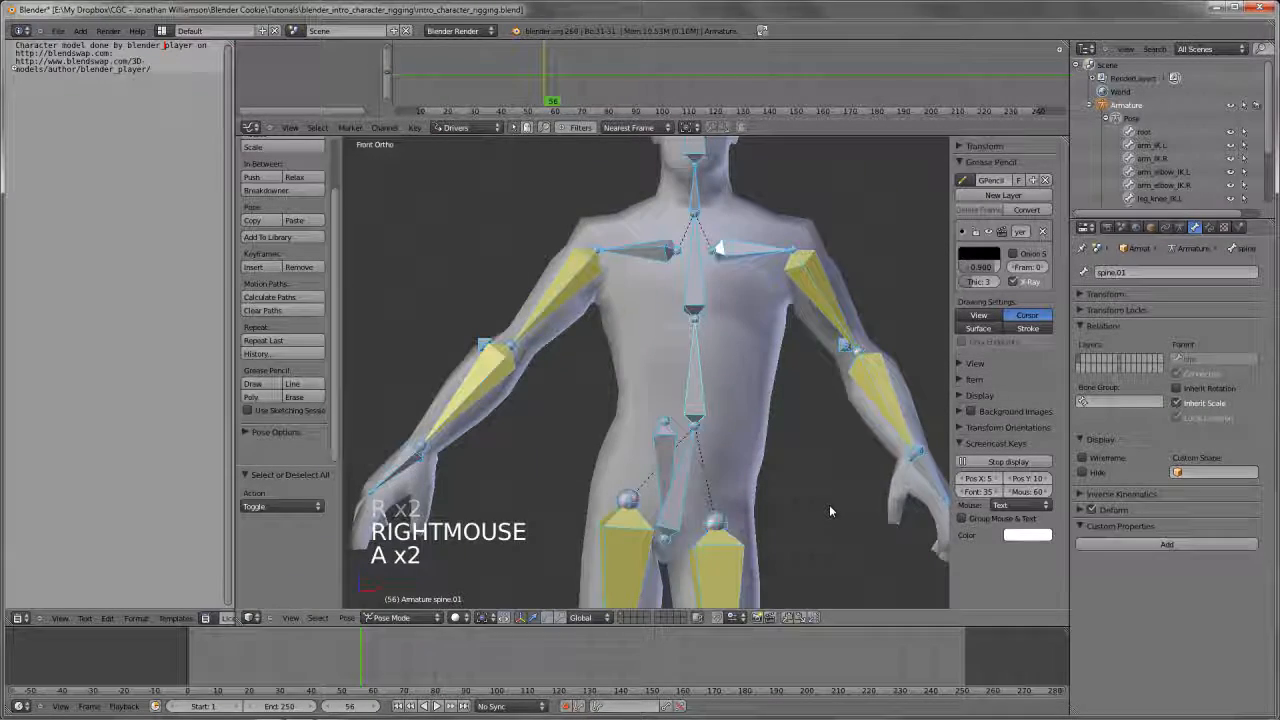
pyautogui.hotkey('alt', 'r')
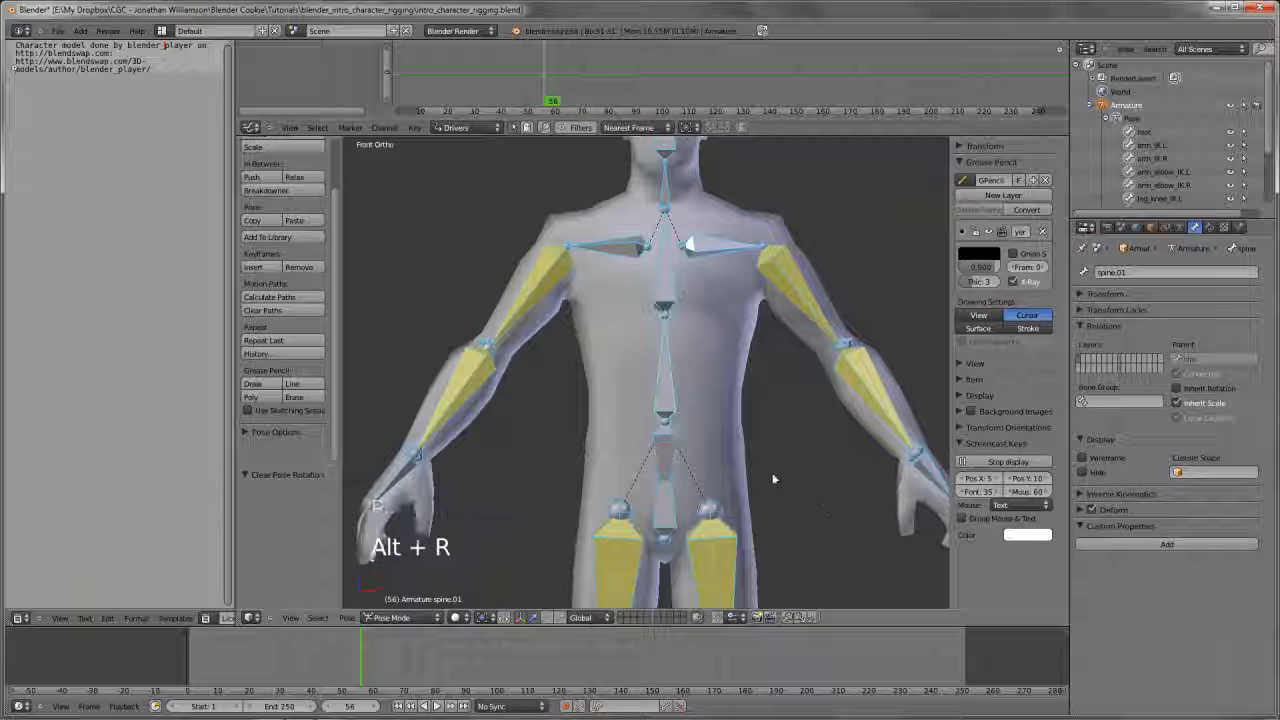
pyautogui.press('a')
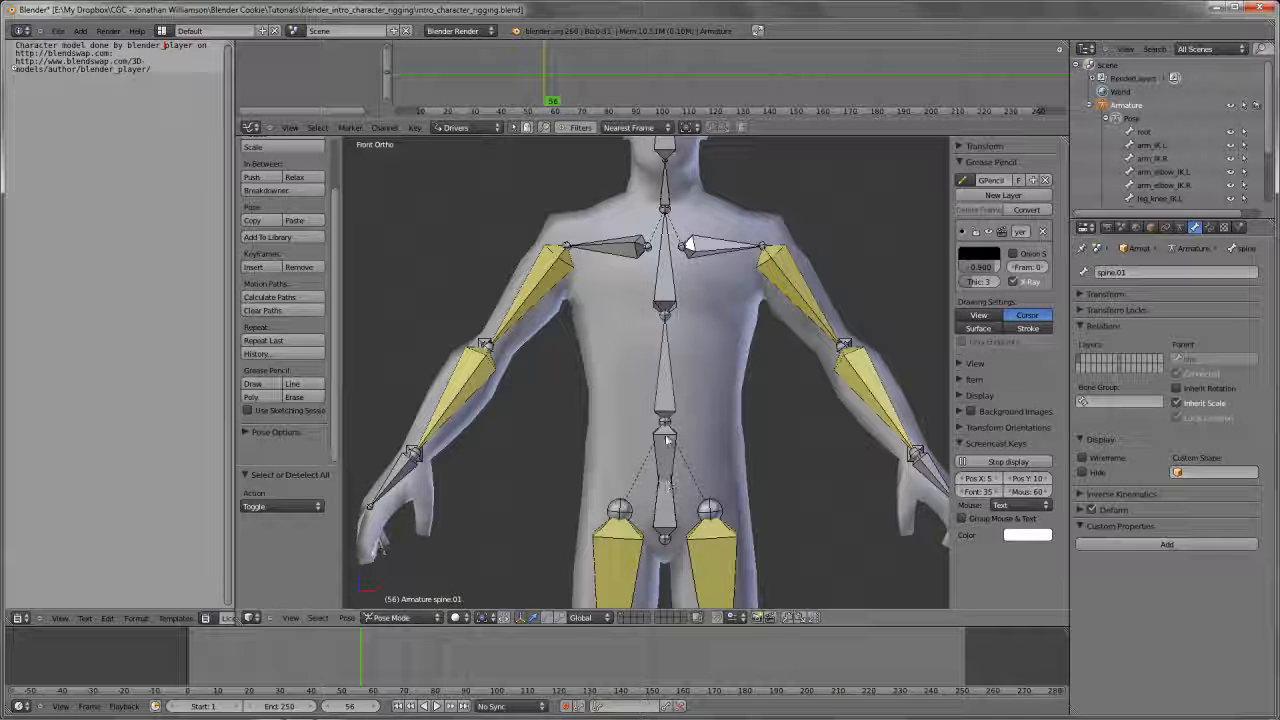
# Add a Copy Rotation constraint to the spine.01 bone with the hips bone as its target
pyautogui.rightClick(680, 518)
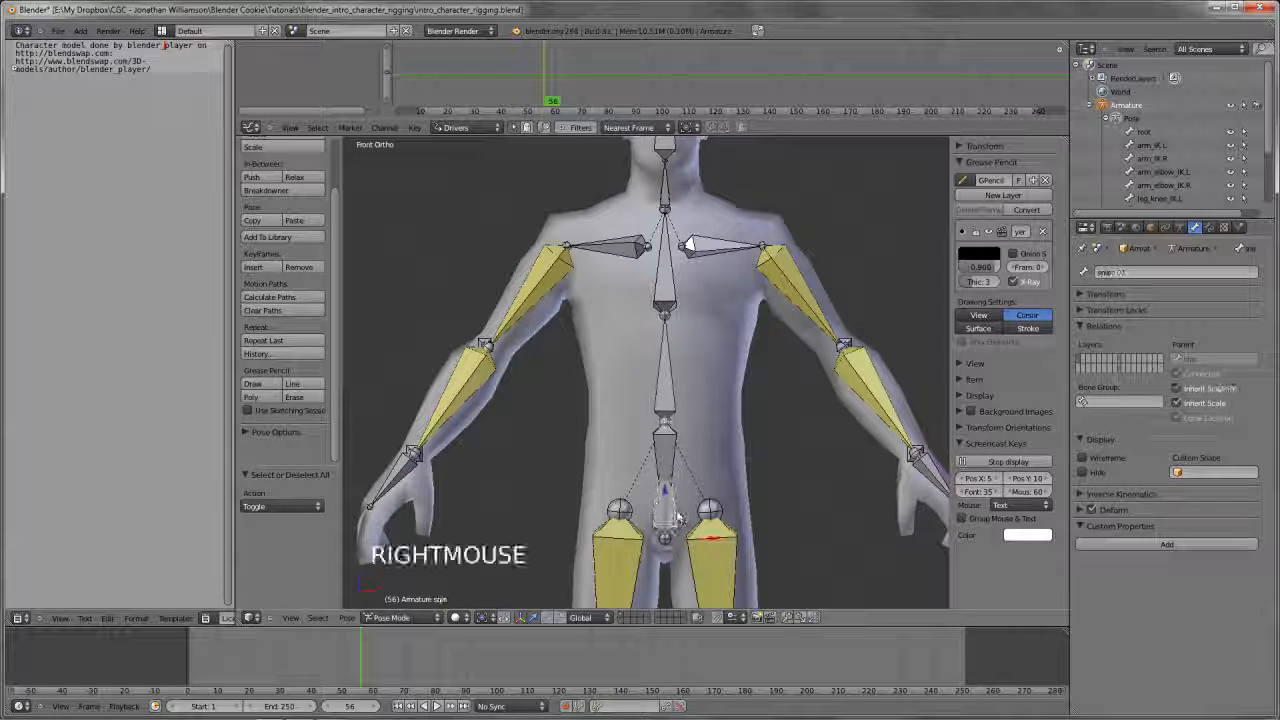
pyautogui.keyDown('shift'); pyautogui.rightClick(670, 393); pyautogui.keyUp('shift')
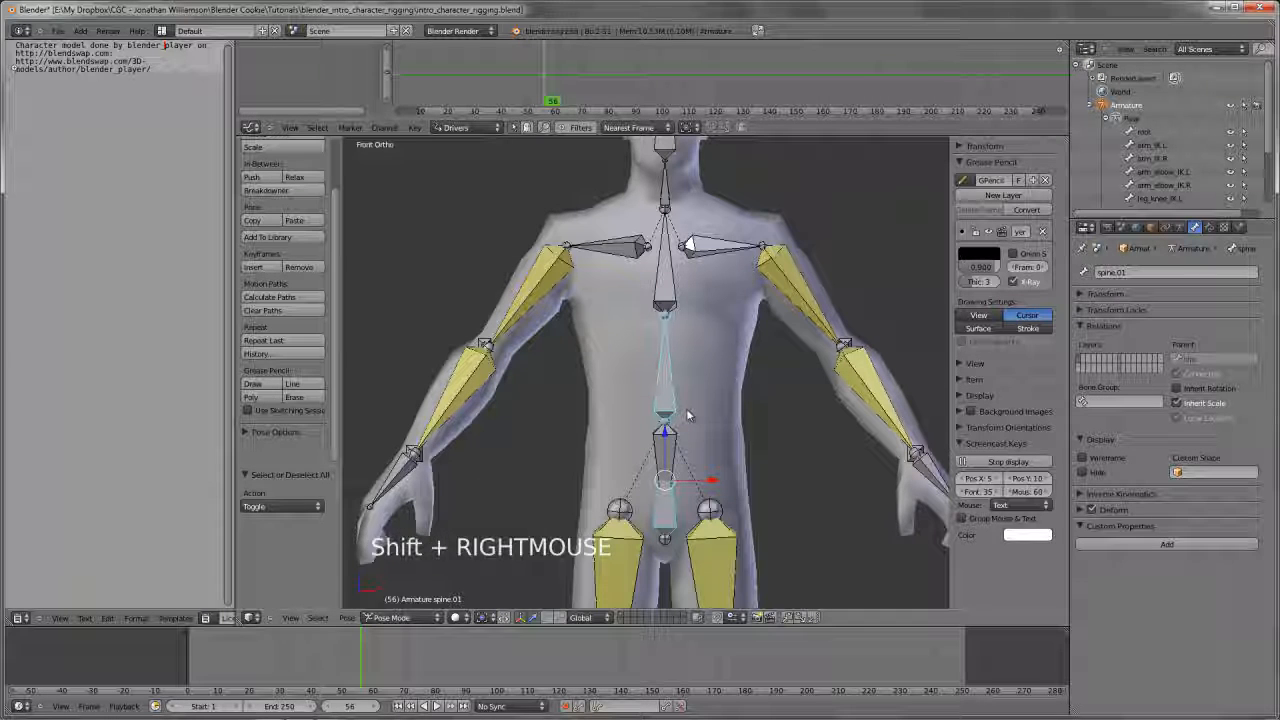
pyautogui.hotkey('shift', 'ctrl', 'c')
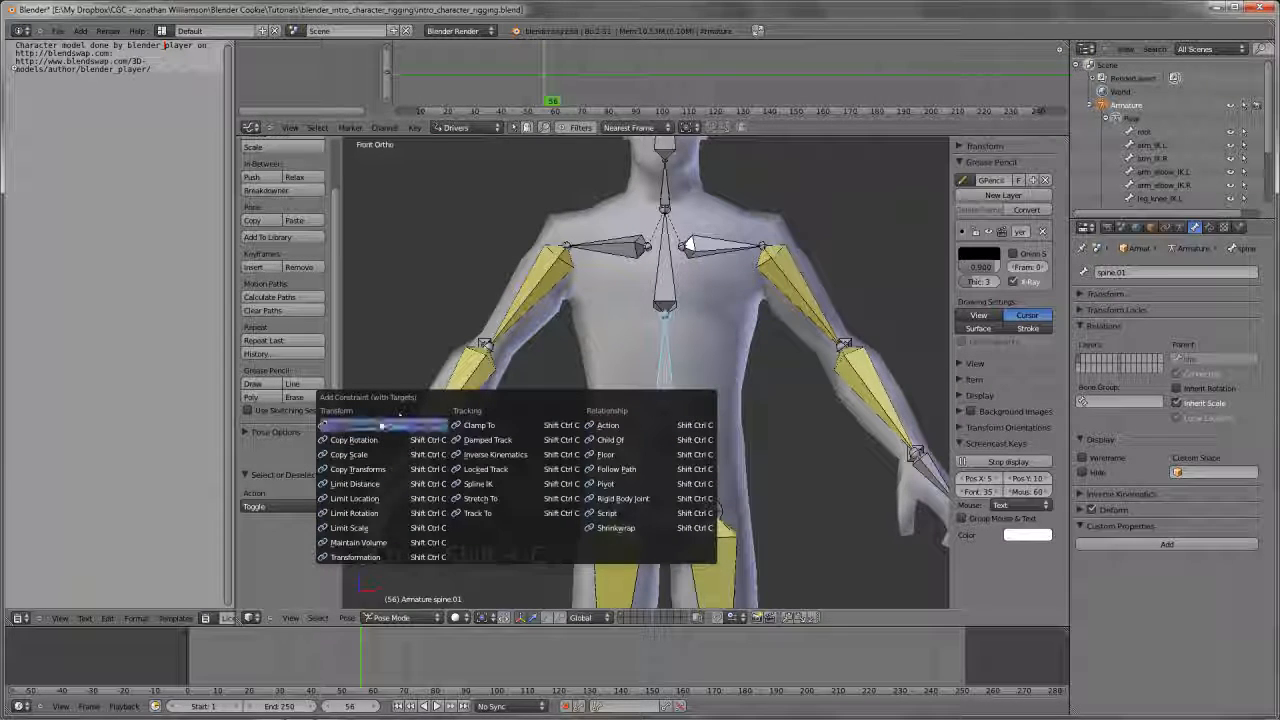
pyautogui.click(377, 440)
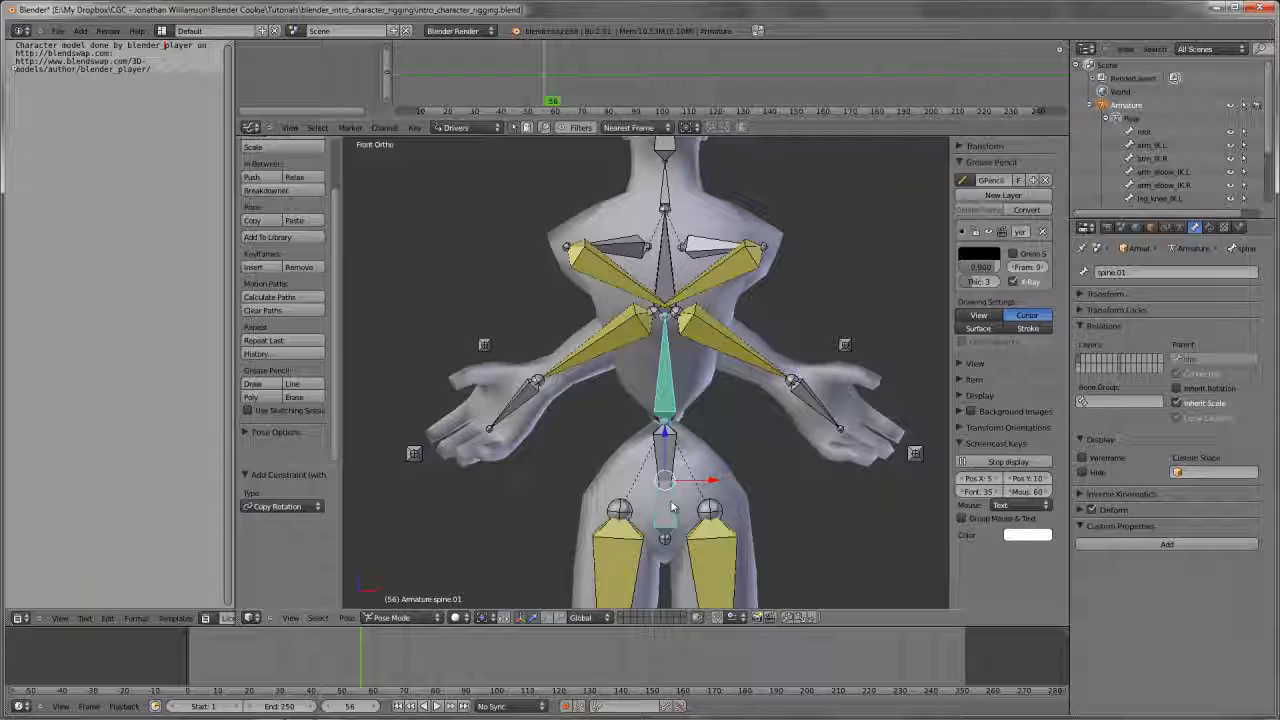
# Set both the owner and target space of spine.01's Copy Rotation constraint to Local Space
pyautogui.moveTo(669, 401); pyautogui.dragTo(702, 388, button='middle')
pyautogui.click(1210, 227)
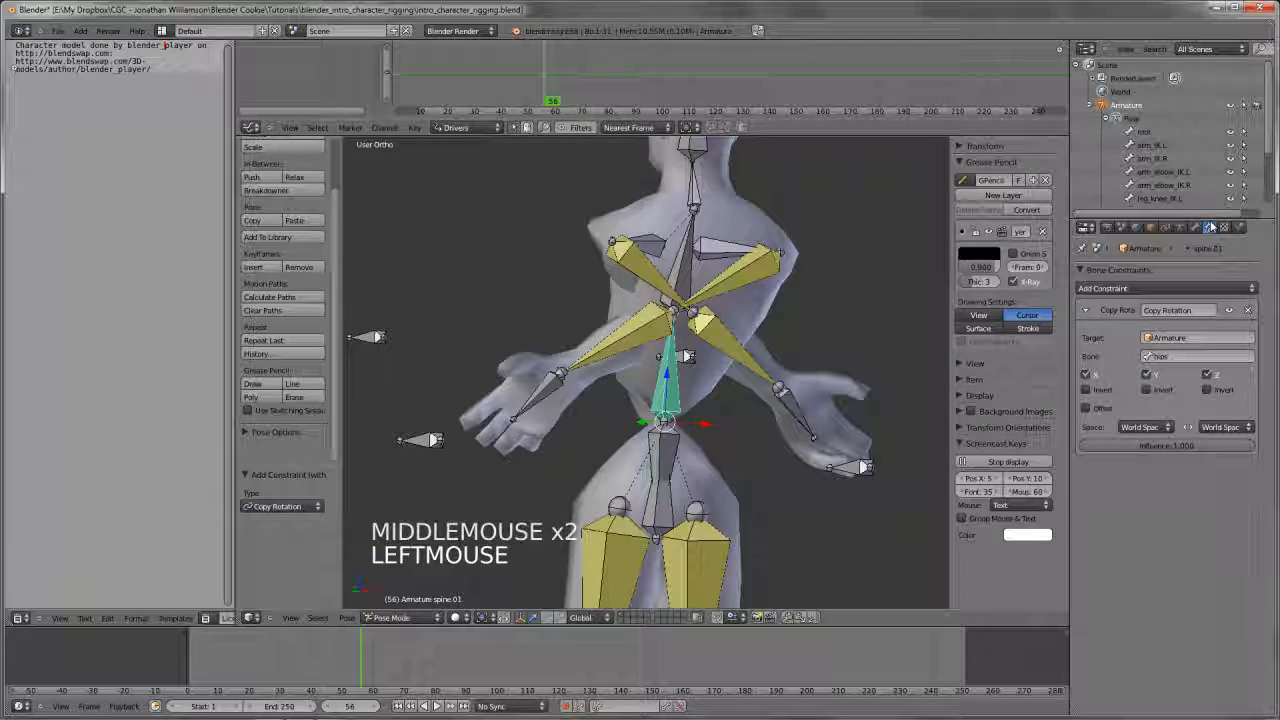
pyautogui.moveTo(1140, 427); pyautogui.dragTo(1145, 371)
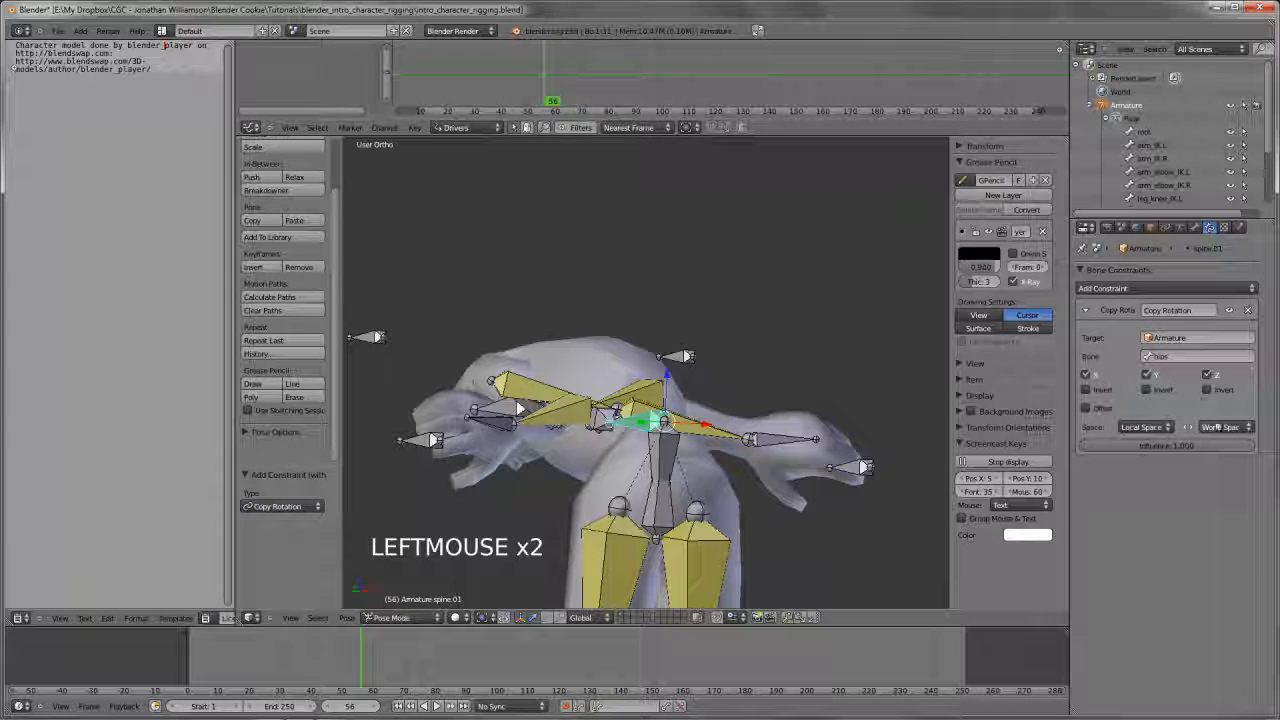
pyautogui.click(1222, 427)
pyautogui.click(1187, 371)
pyautogui.moveTo(890, 432); pyautogui.dragTo(808, 434, button='middle')
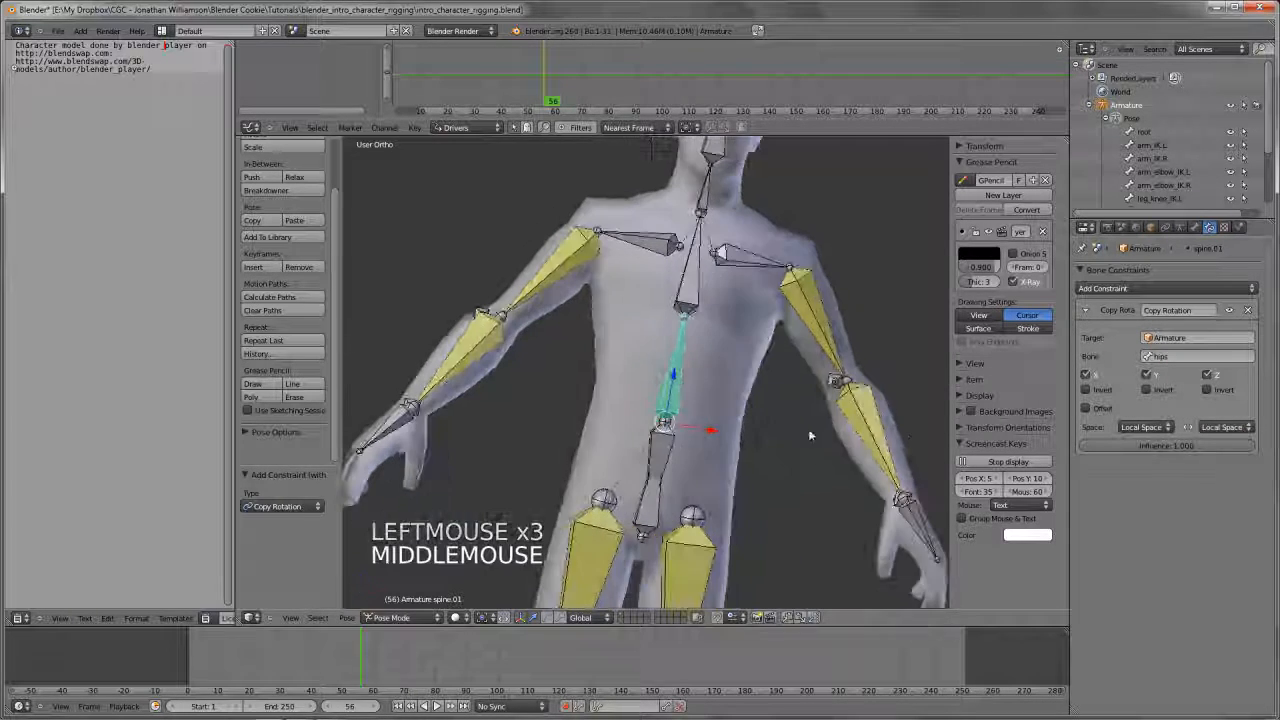
# Try rotating spine.01 and the hips bone in the front view to examine the effect of the Copy Rotation constraint
pyautogui.press('KP_1')
pyautogui.press('r')
pyautogui.rightClick(806, 405)
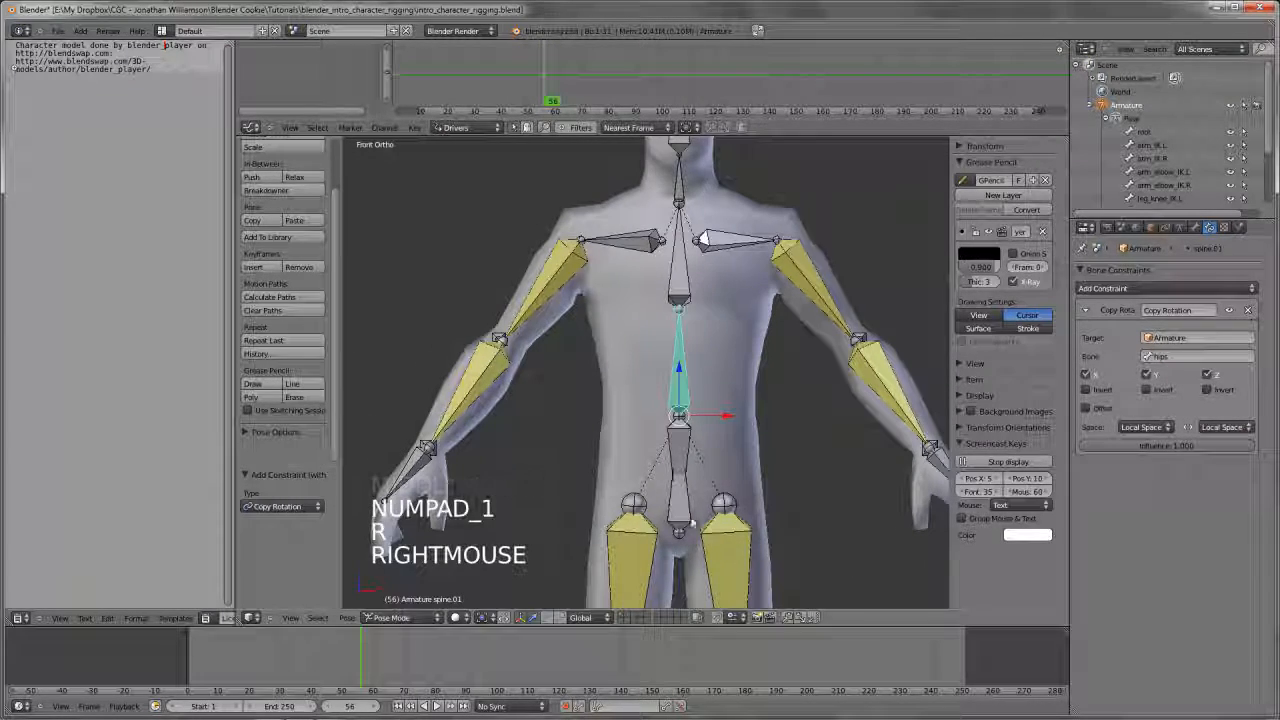
pyautogui.rightClick(690, 518)
pyautogui.press('r')
pyautogui.press('r')
pyautogui.press('r')
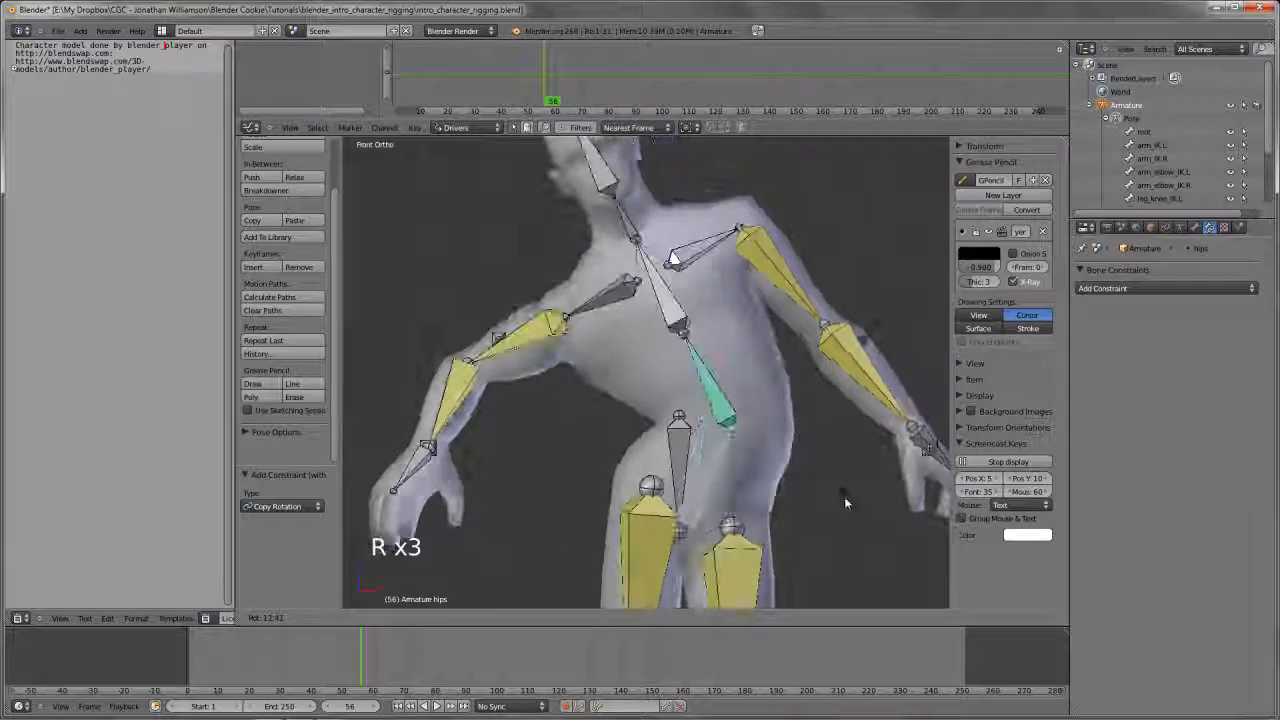
pyautogui.rightClick(842, 493)
pyautogui.press('r')
pyautogui.press('r')
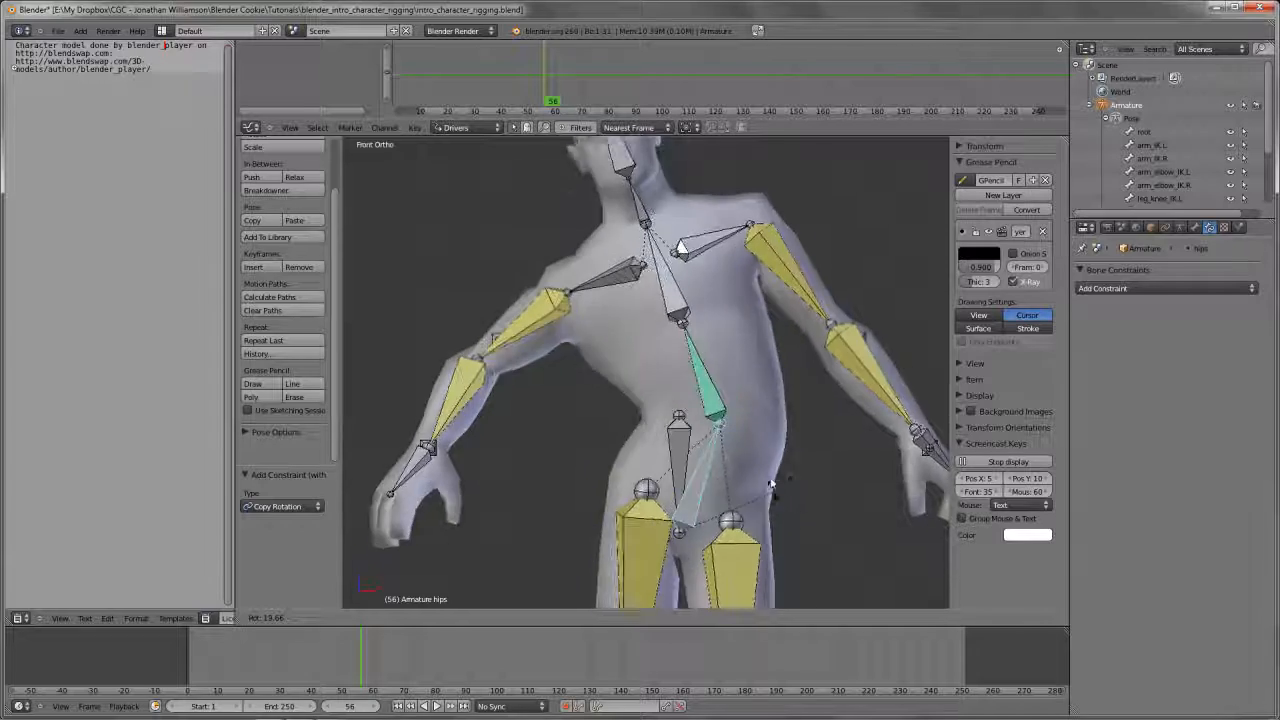
pyautogui.rightClick(745, 384)
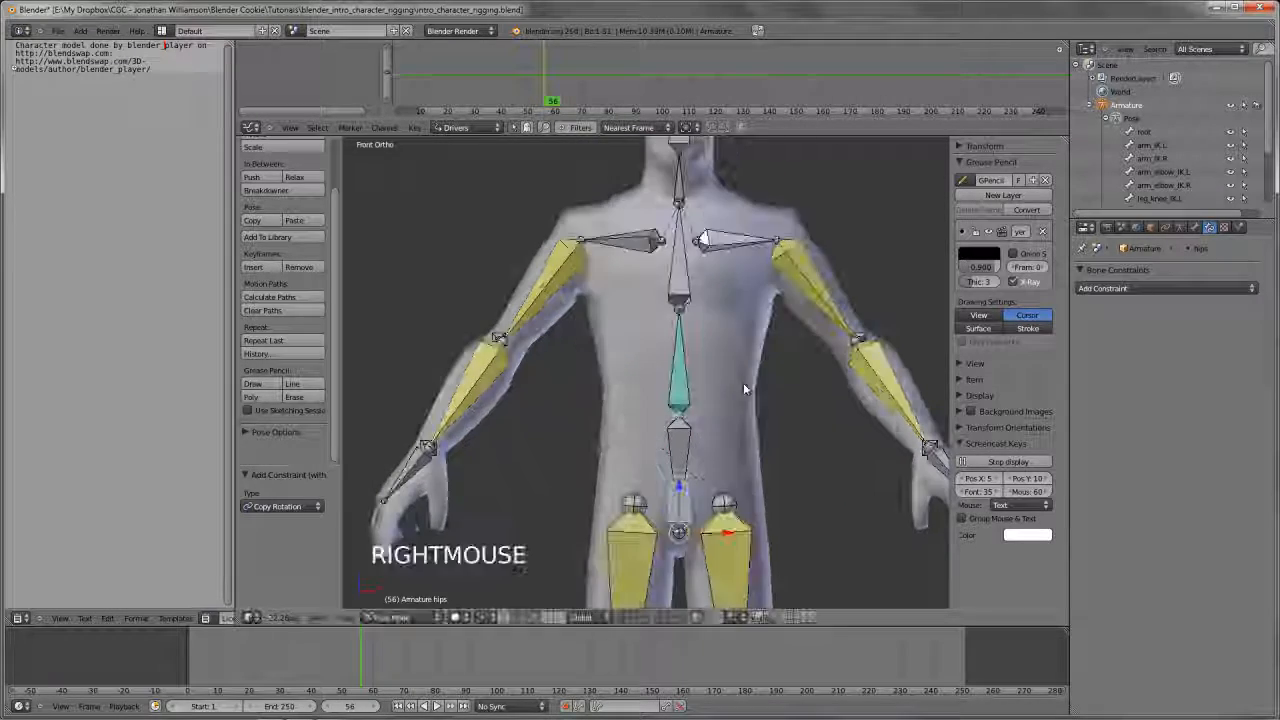
# Rotate the hips bone about 30° and select the spine.01 bone
pyautogui.press('r')
pyautogui.press('r')
pyautogui.click(806, 498)
pyautogui.rightClick(798, 410)
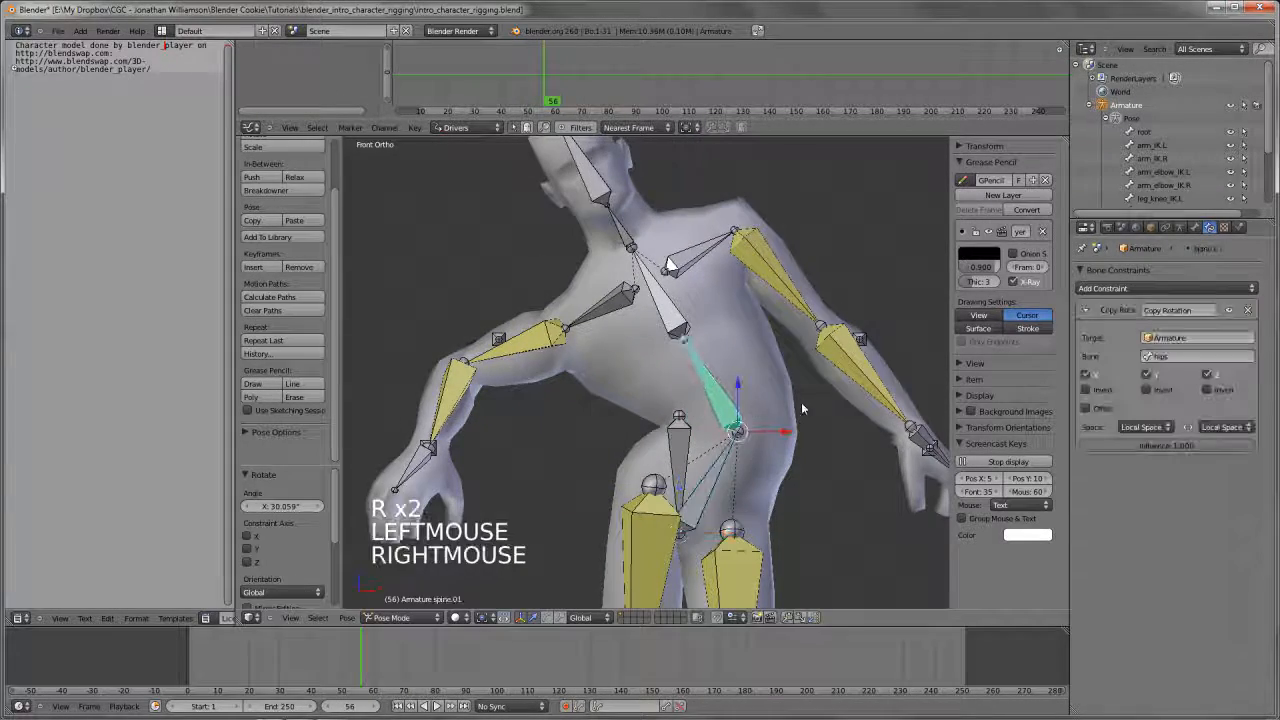
# Sketch a curved grease pencil stroke from the base of spine.01 and erase it
pyautogui.press('d')
pyautogui.moveTo(748, 433)
pyautogui.mouseDown()
pyautogui.moveTo(820, 423)
pyautogui.moveTo(850, 462)
pyautogui.mouseUp()
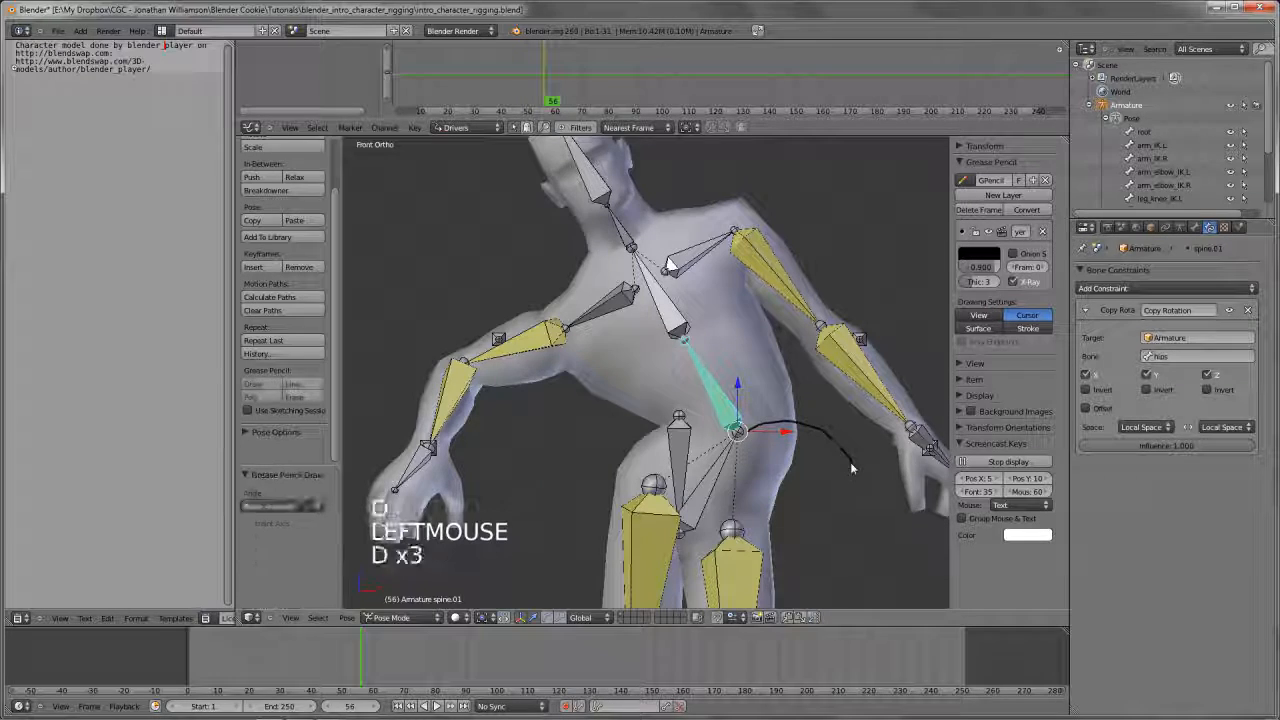
pyautogui.moveTo(850, 462); pyautogui.dragTo(806, 430, button='right')
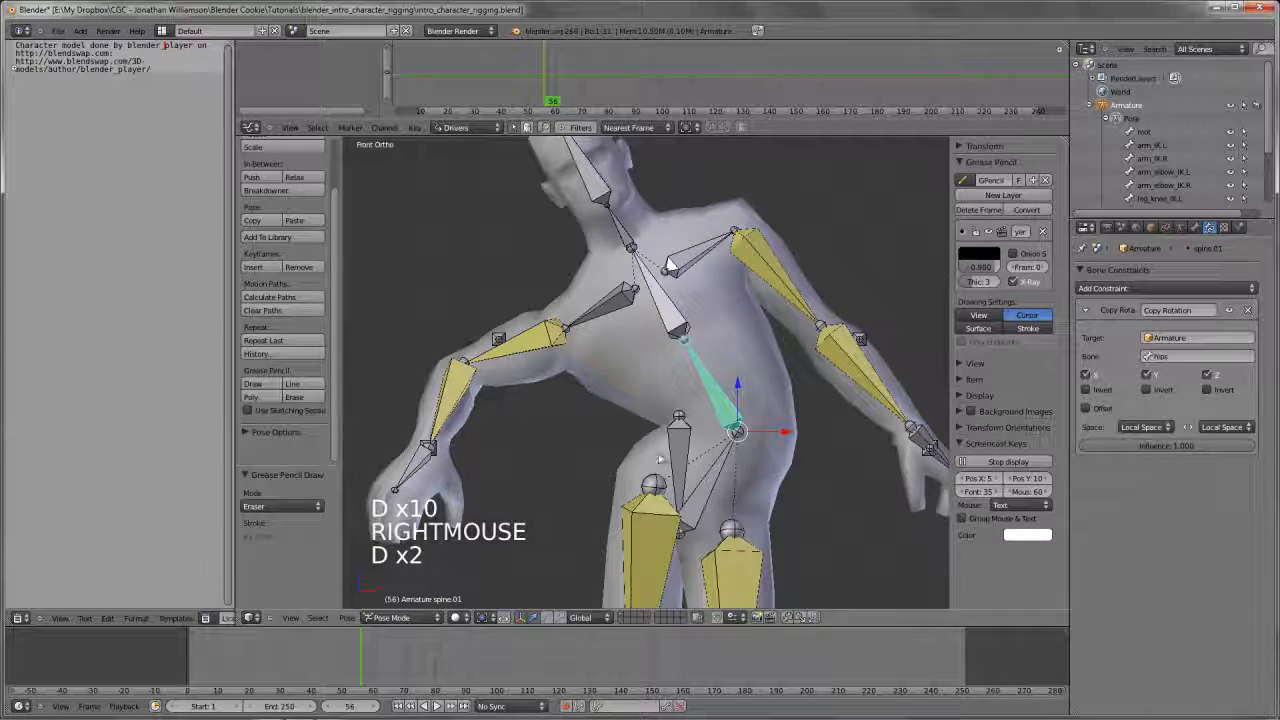
# Examine the hips_root and hips bones in Edit Mode, and return to Pose Mode
pyautogui.press('Tab')
pyautogui.scroll(-3, 661, 460)
pyautogui.moveTo(661, 460); pyautogui.dragTo(664, 449, button='middle')
pyautogui.scroll(3, 664, 449)
pyautogui.press('a')
pyautogui.press('a')
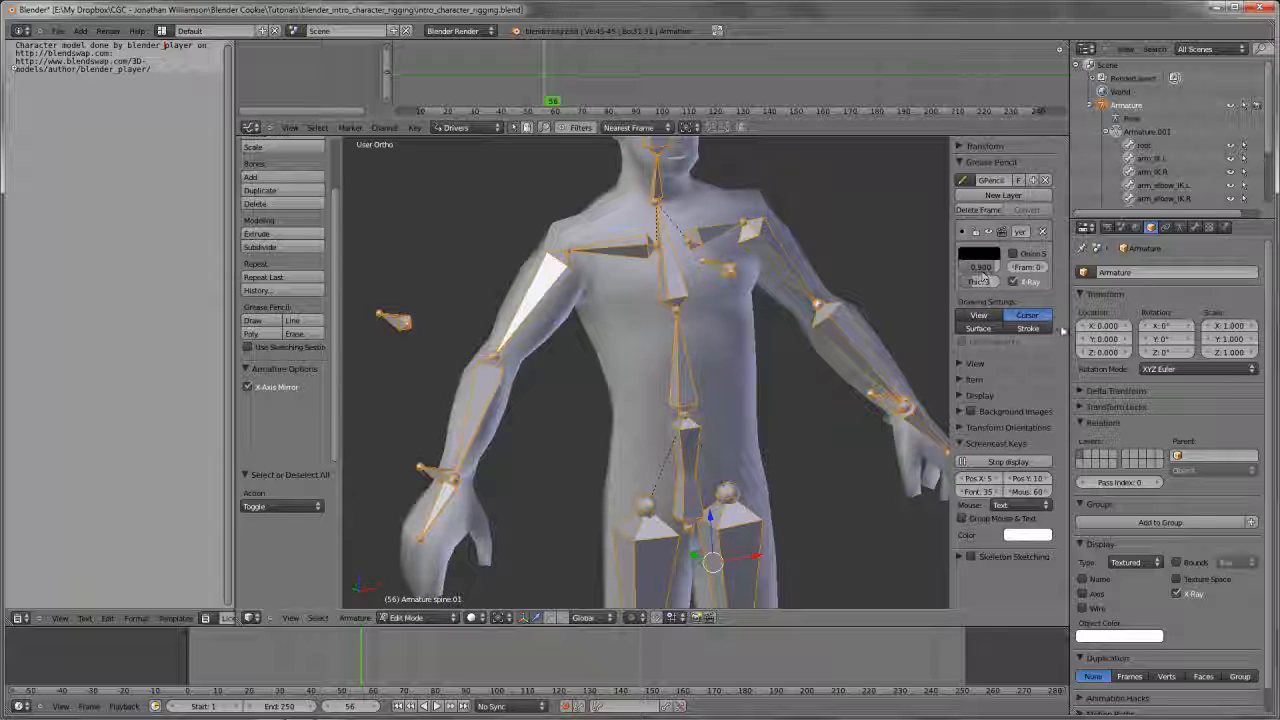
pyautogui.rightClick(688, 436)
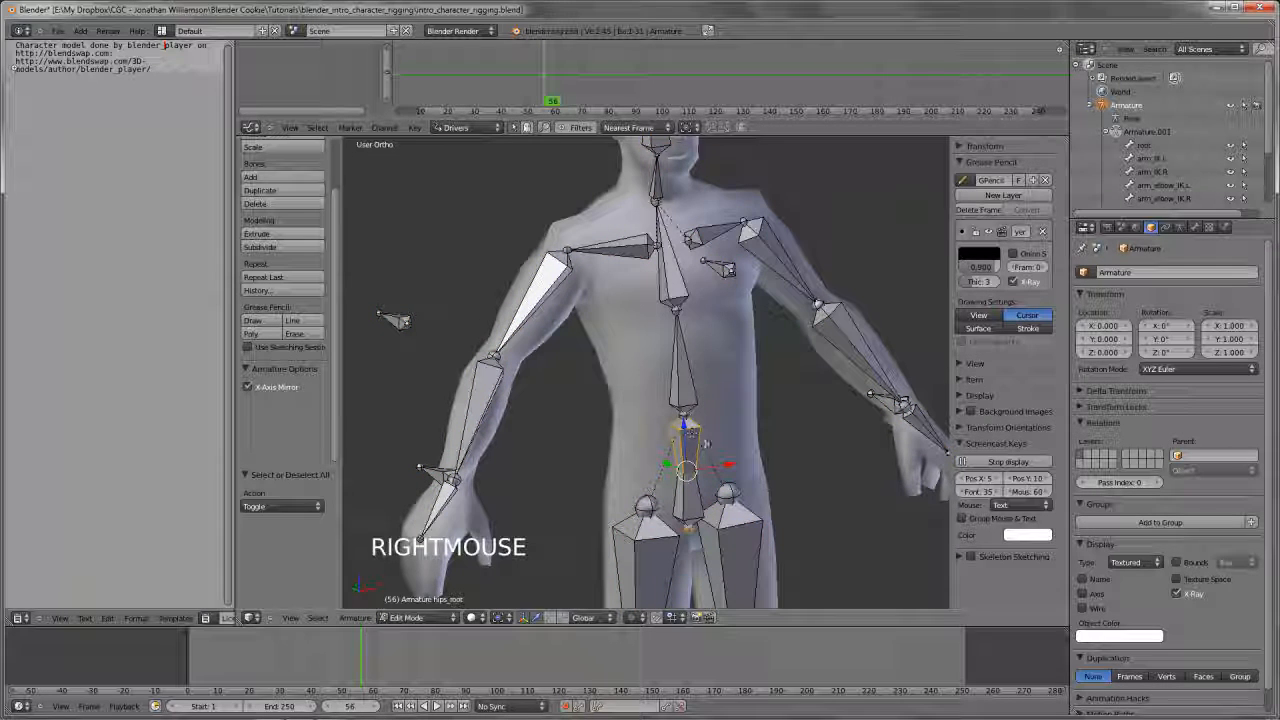
pyautogui.keyDown('shift'); pyautogui.moveTo(699, 486); pyautogui.dragTo(692, 476, button='middle'); pyautogui.keyUp('shift')
pyautogui.rightClick(694, 480)
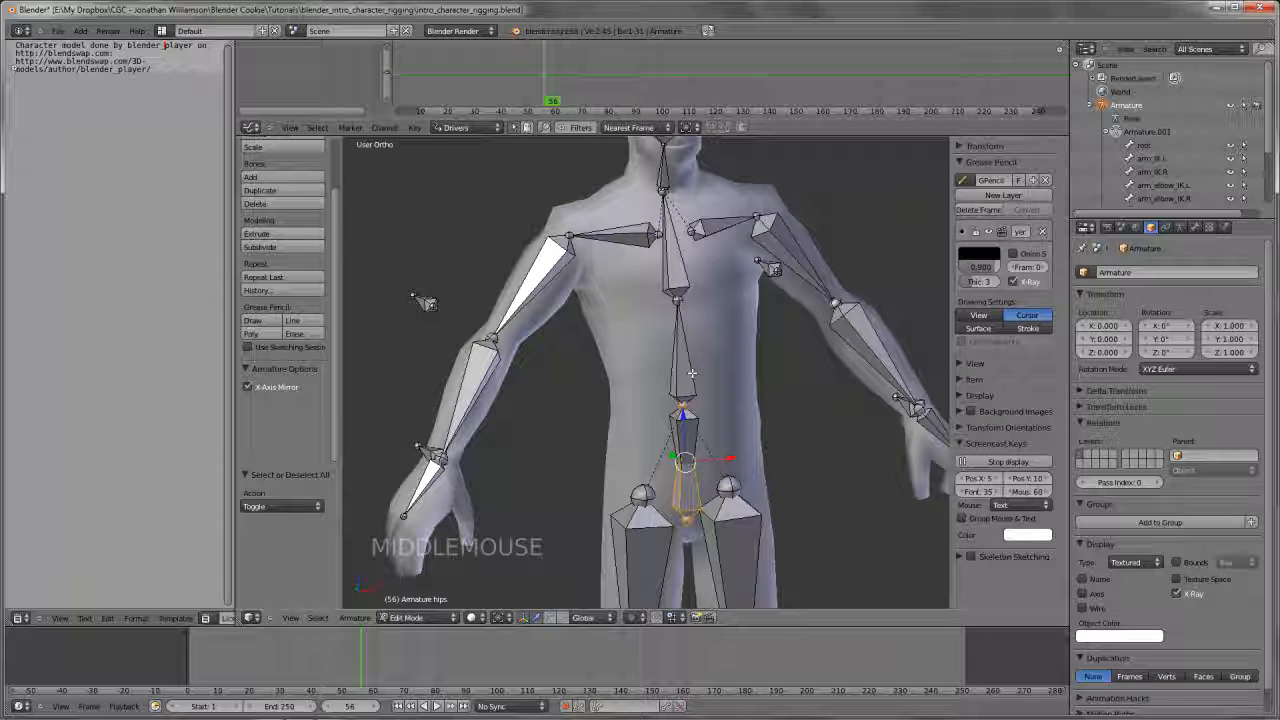
pyautogui.press('Tab')
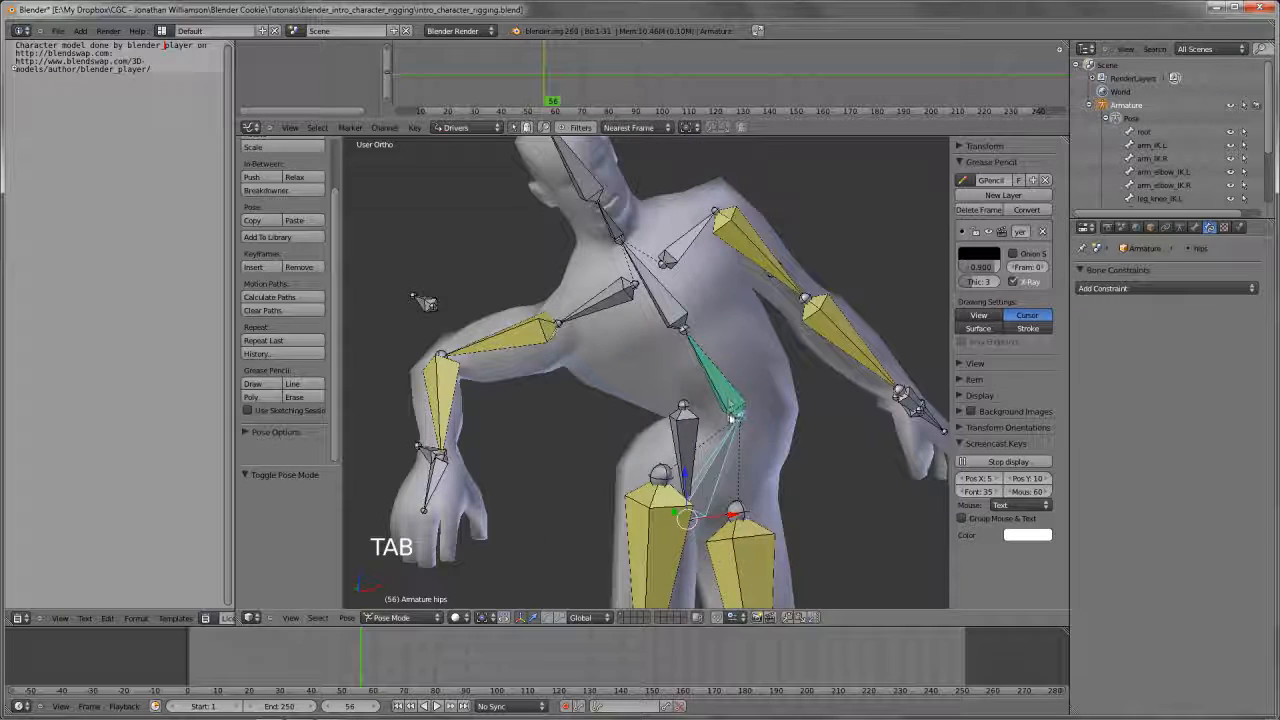
# Select the spine.01 bone and draw a diagonal grease pencil stroke across it in the front view
pyautogui.rightClick(729, 403)
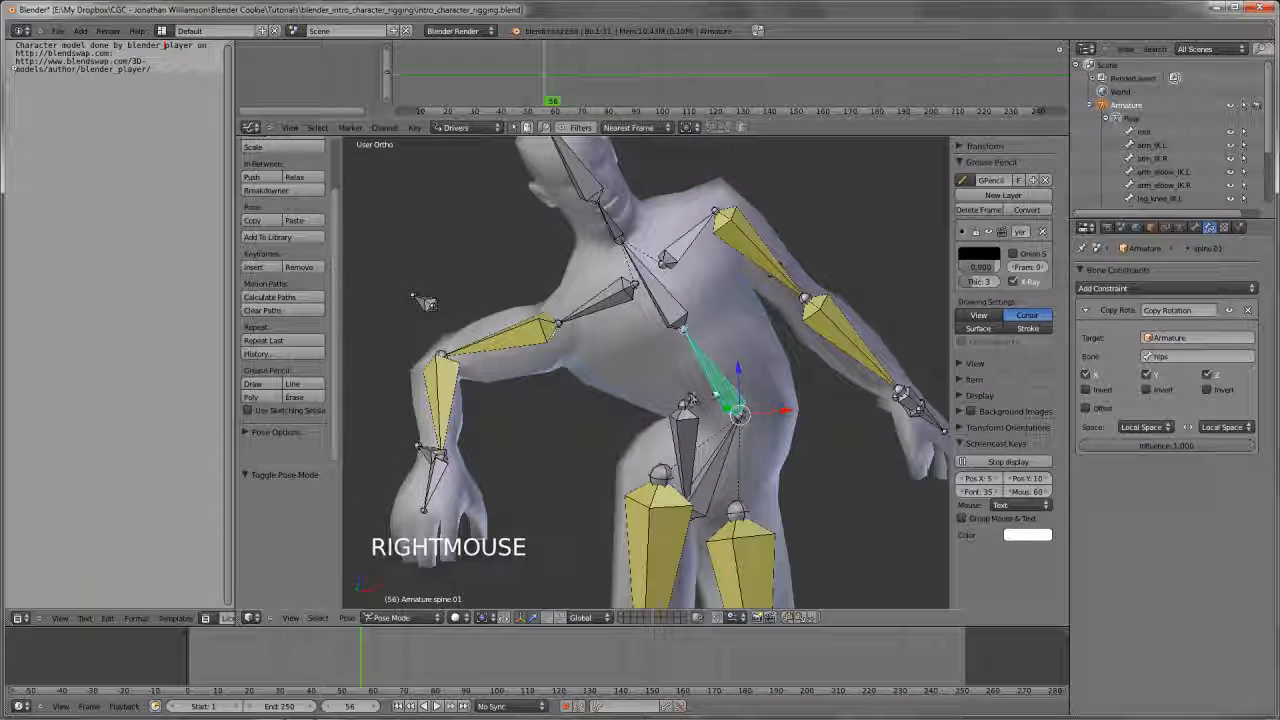
pyautogui.moveTo(423, 297); pyautogui.dragTo(911, 289, button='middle')
pyautogui.press('KP_1')
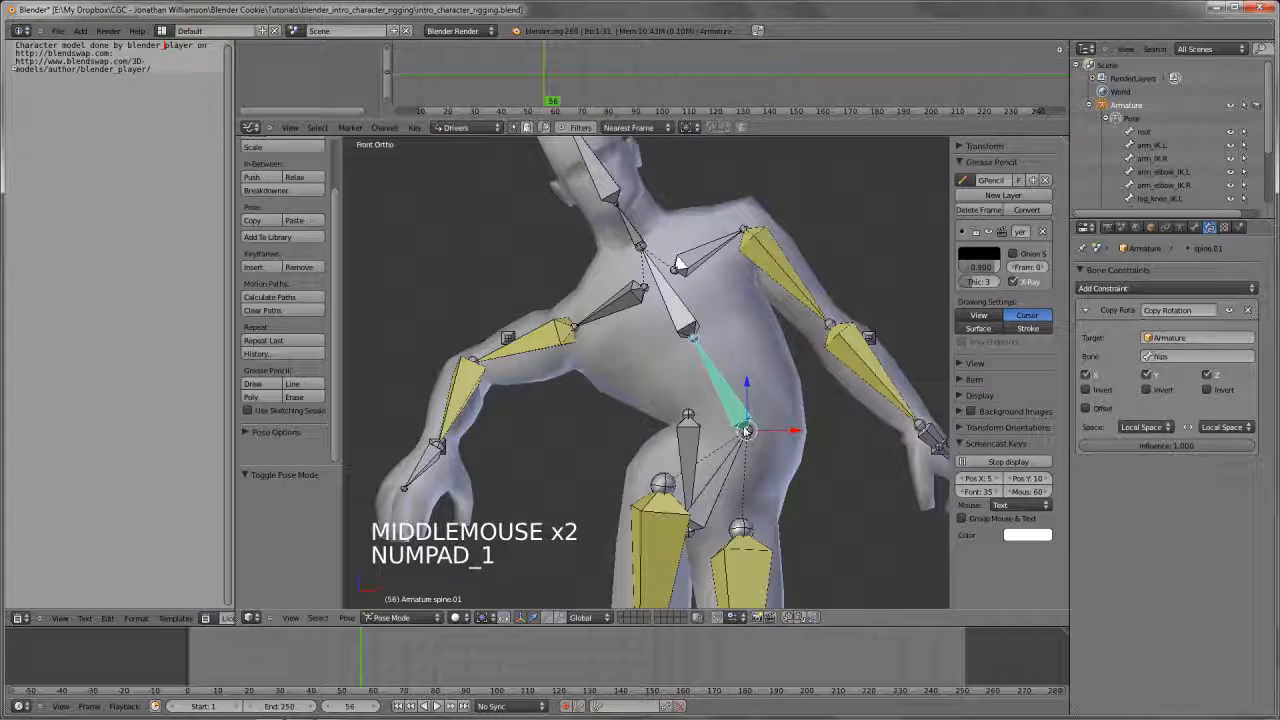
pyautogui.keyDown('shift'); pyautogui.moveTo(745, 430); pyautogui.dragTo(719, 410, button='middle'); pyautogui.keyUp('shift')
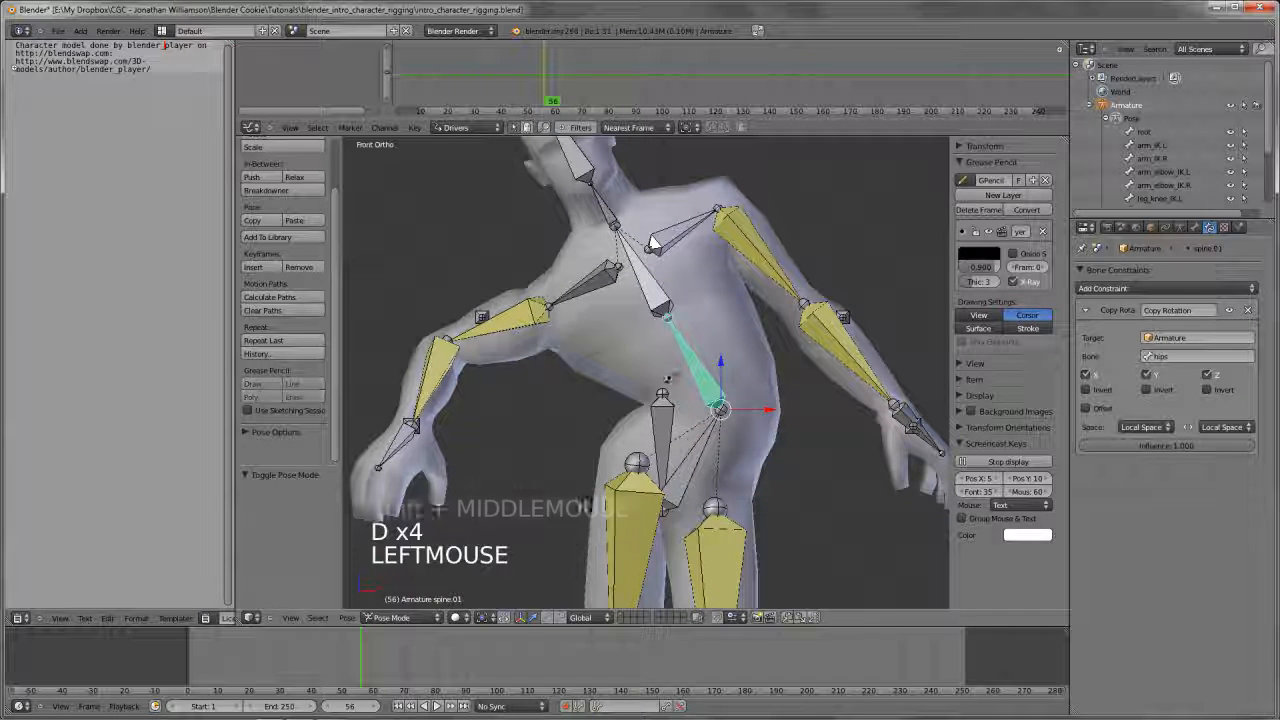
pyautogui.moveTo(727, 352); pyautogui.dragTo(666, 381)
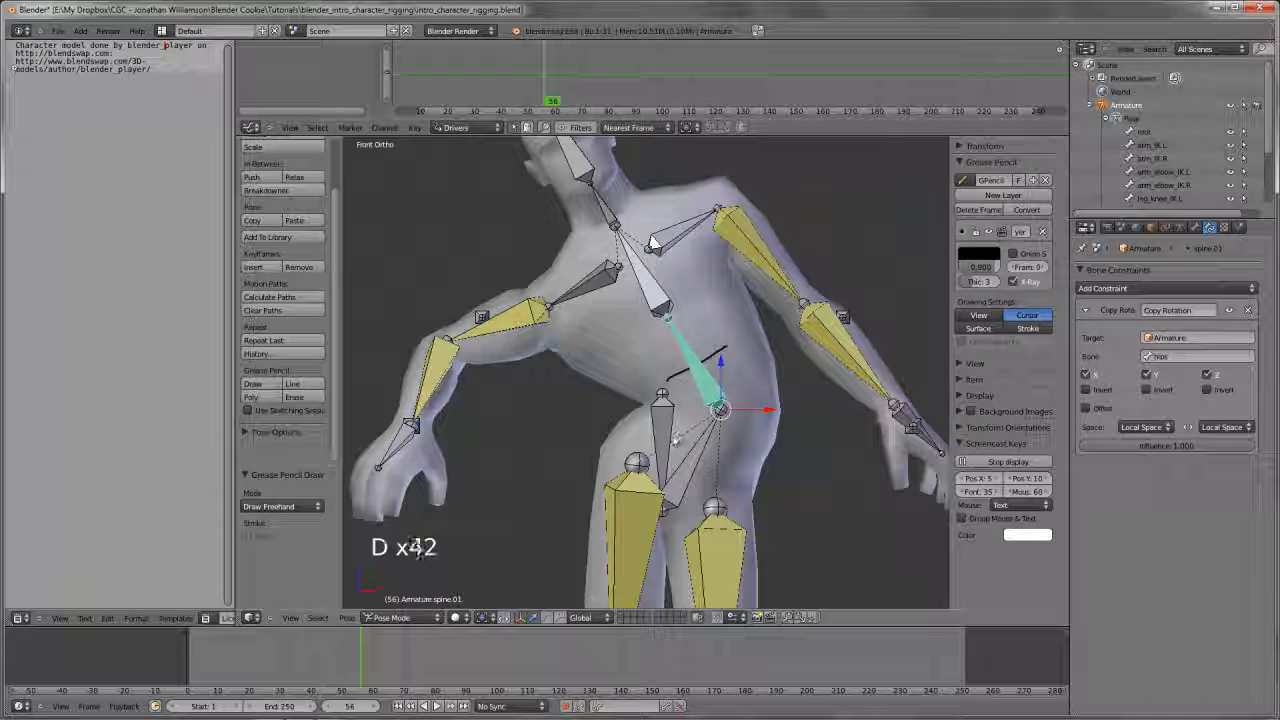
# Erase the grease pencil stroke drawn across the spine.01 bone
pyautogui.moveTo(671, 436); pyautogui.dragTo(673, 434)
pyautogui.moveTo(737, 463); pyautogui.dragTo(741, 472)
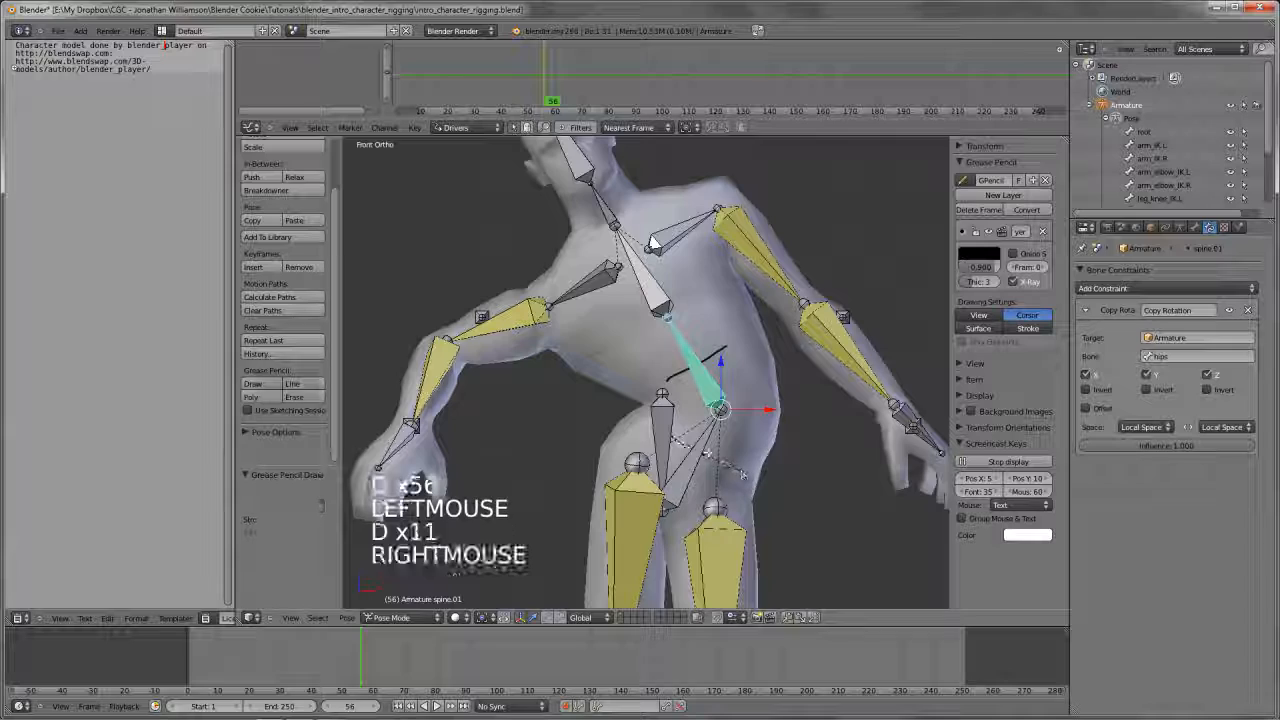
pyautogui.press('d')
pyautogui.press('d')
# Enter Edit Mode on the armature and turn on the display of the bone axes
pyautogui.press('Tab')
pyautogui.moveTo(669, 397); pyautogui.dragTo(730, 412, button='middle')
pyautogui.click(1180, 227)
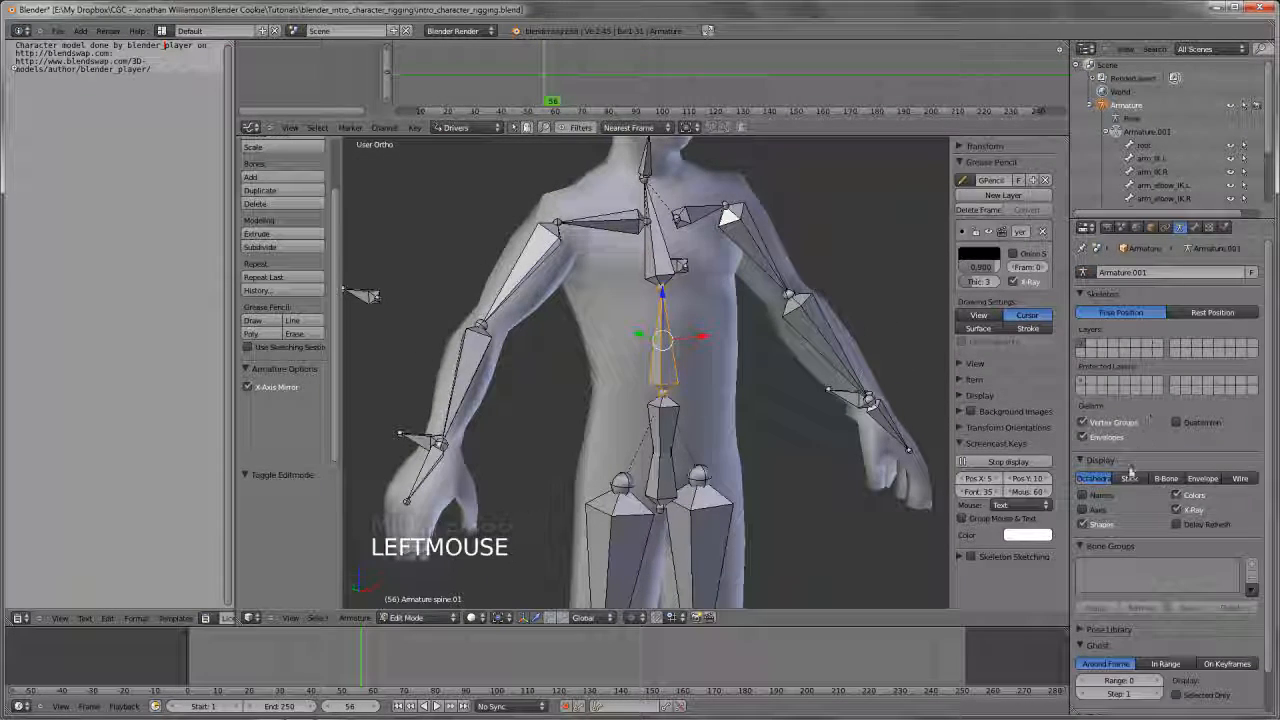
pyautogui.click(1084, 509)
# Compare the axis directions of the hips and spine.01 bones up close
pyautogui.scroll(2, 650, 380)
pyautogui.keyDown('shift'); pyautogui.moveTo(650, 400); pyautogui.dragTo(680, 362, button='middle'); pyautogui.keyUp('shift')
pyautogui.moveTo(660, 484)
pyautogui.mouseDown(button='middle')
pyautogui.moveTo(690, 486)
pyautogui.moveTo(670, 490)
pyautogui.mouseUp(button='middle')
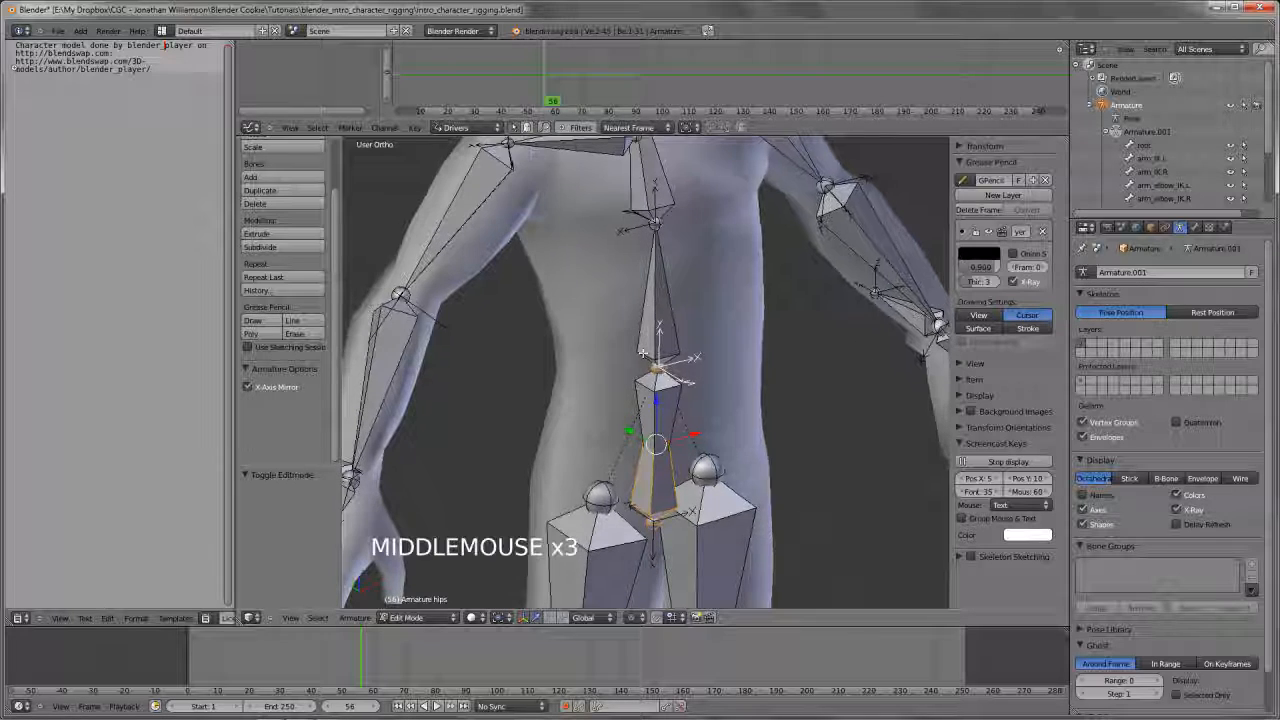
pyautogui.rightClick(684, 363)
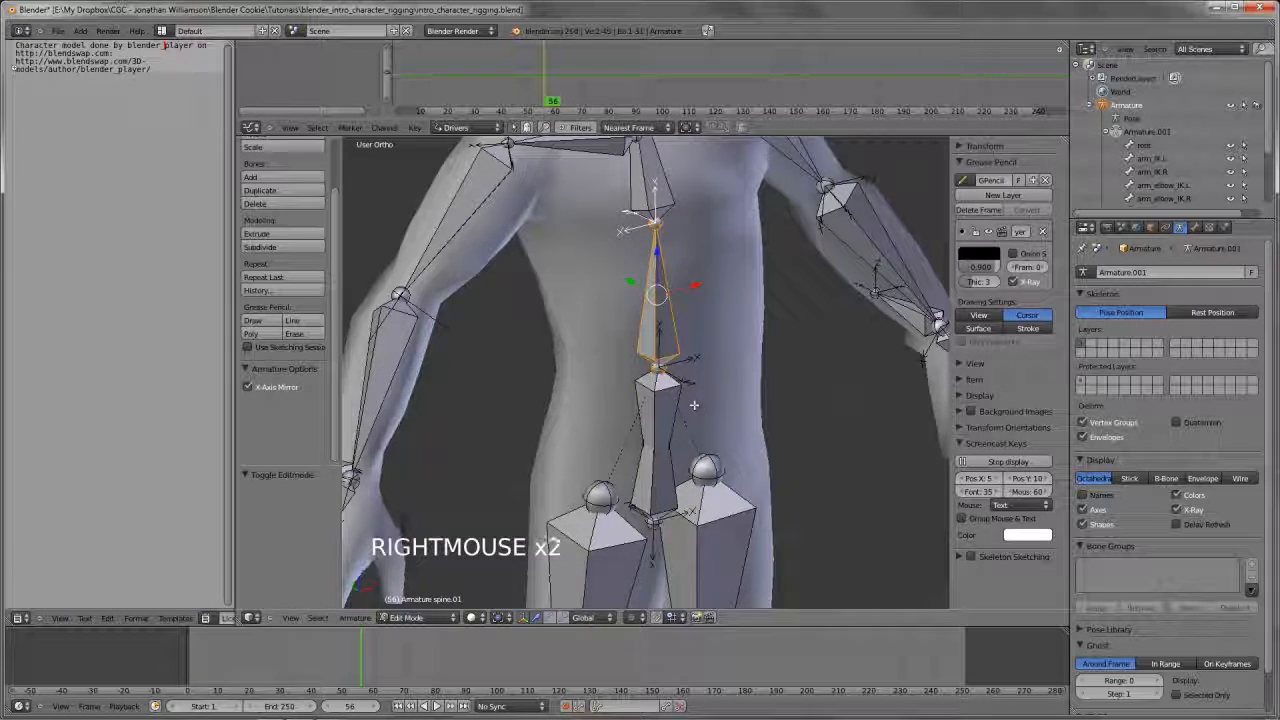
pyautogui.moveTo(694, 404)
pyautogui.mouseDown(button='middle')
pyautogui.moveTo(666, 403)
pyautogui.moveTo(686, 404)
pyautogui.mouseUp(button='middle')
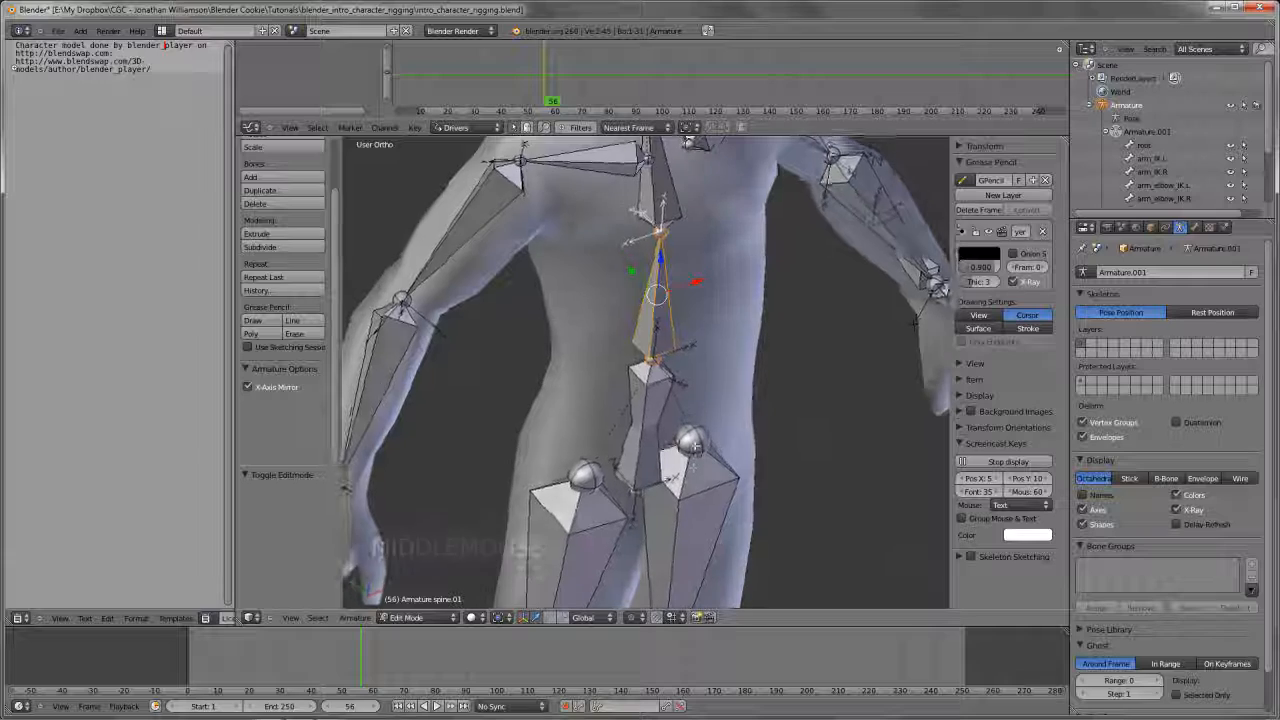
pyautogui.moveTo(680, 290)
pyautogui.keyDown('shift'); pyautogui.mouseDown(button='middle')
pyautogui.moveTo(678, 320)
pyautogui.moveTo(674, 304)
pyautogui.mouseUp(button='middle'); pyautogui.keyUp('shift')
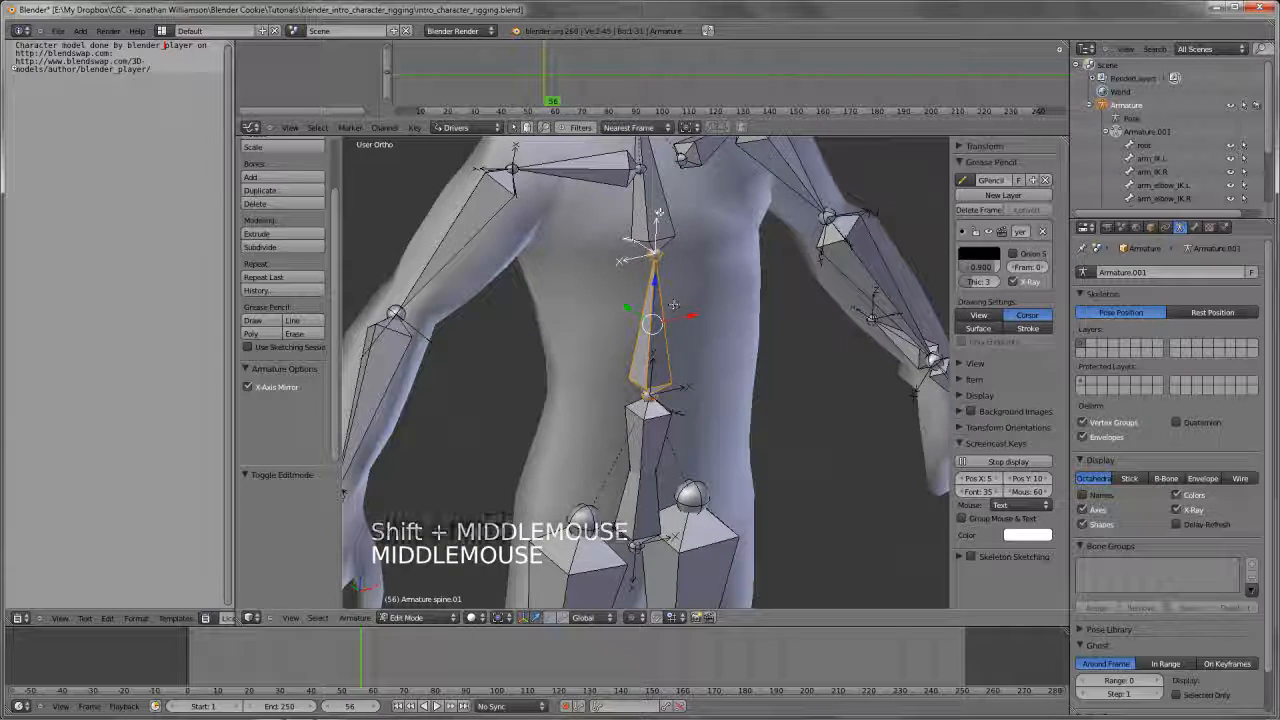
pyautogui.rightClick(661, 465)
pyautogui.rightClick(648, 520)
pyautogui.moveTo(648, 520); pyautogui.dragTo(660, 405, button='middle')
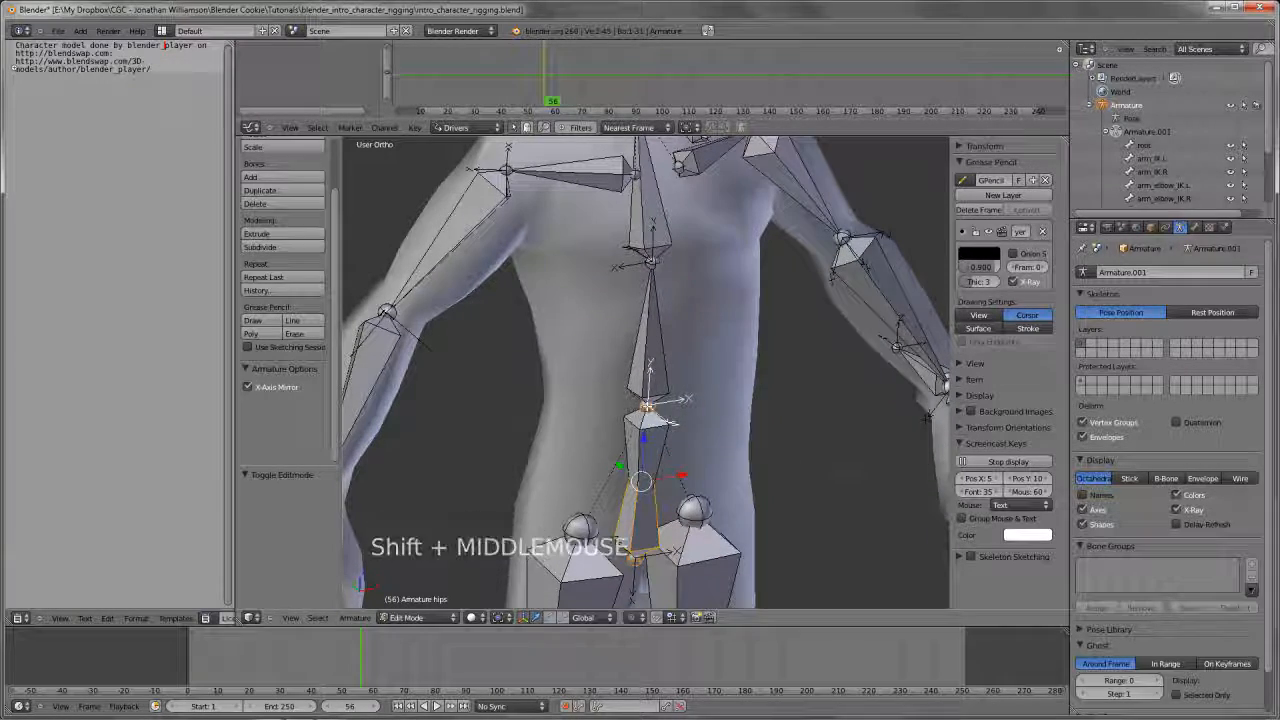
pyautogui.scroll(3, 648, 405)
pyautogui.keyDown('shift'); pyautogui.rightClick(650, 430); pyautogui.keyUp('shift')
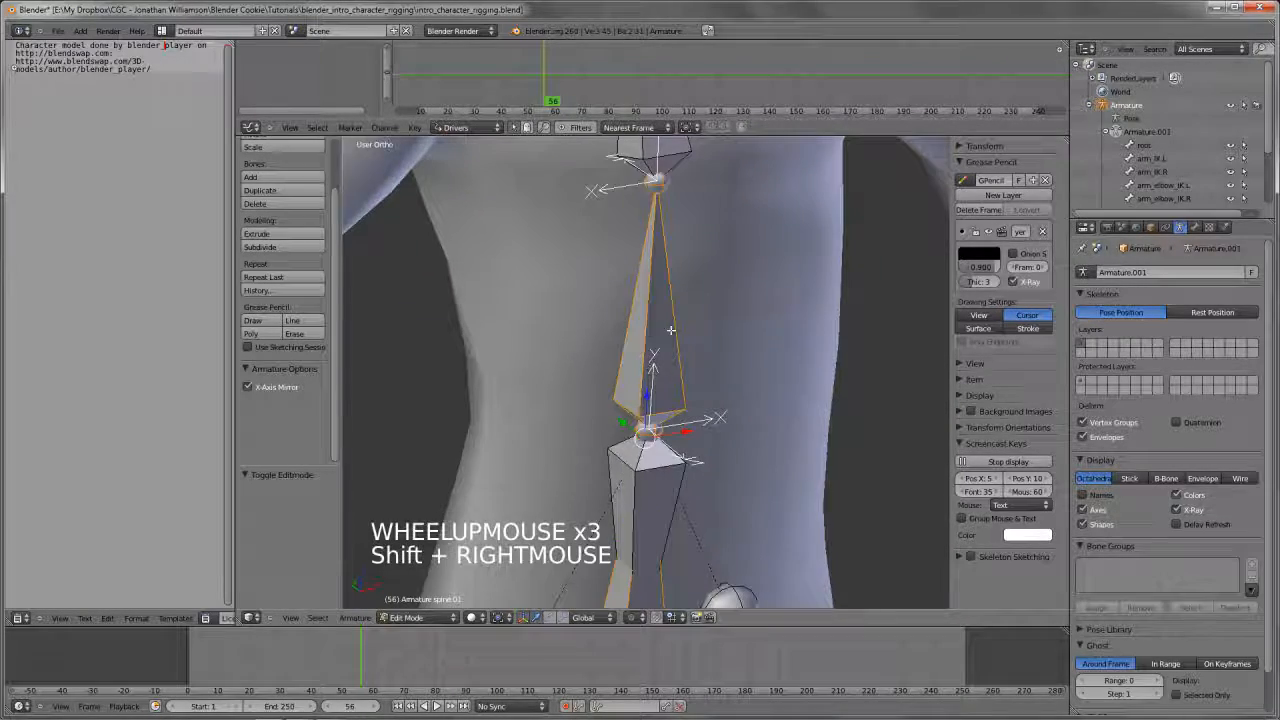
pyautogui.scroll(-2, 670, 330)
pyautogui.moveTo(670, 330); pyautogui.dragTo(709, 334, button='middle')
pyautogui.scroll(-3, 708, 420)
# Select all bones of the armature in the front view and recalculate their roll to the X axis
pyautogui.press('a')
pyautogui.press('a')
pyautogui.press('KP_1')
pyautogui.scroll(-3, 700, 430)
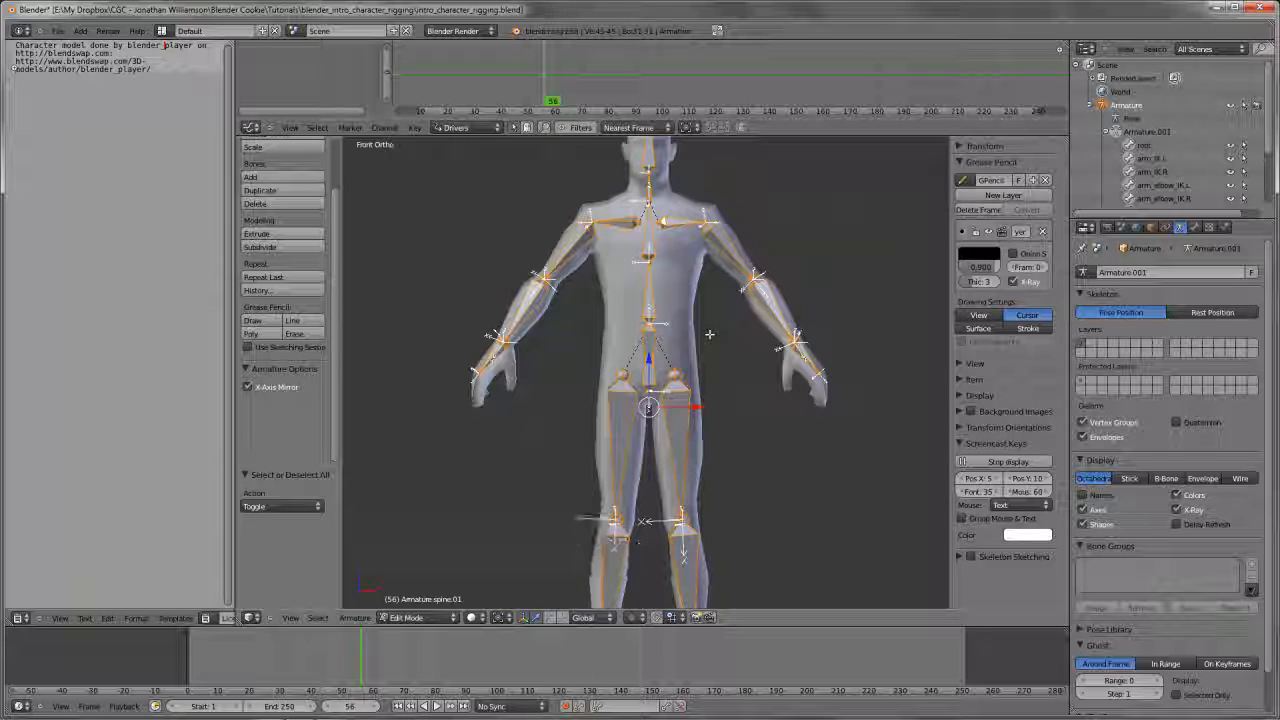
pyautogui.hotkey('ctrl', 'n')
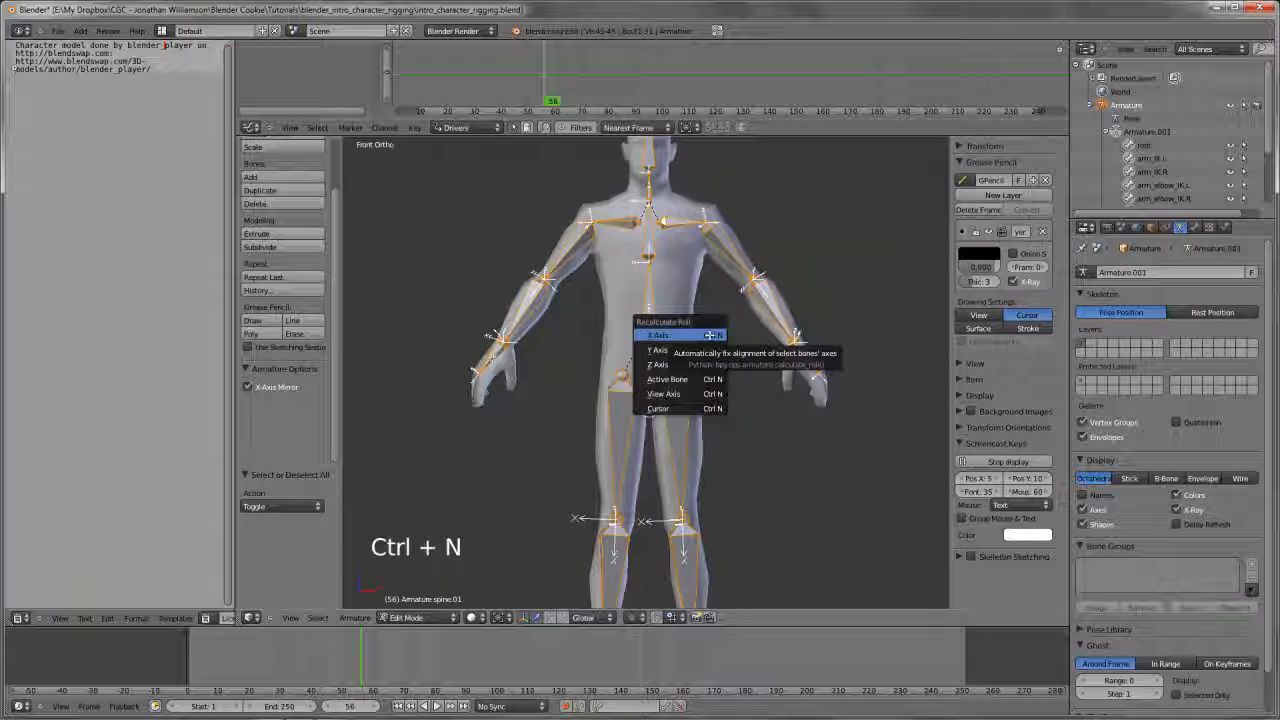
pyautogui.click(710, 335)
pyautogui.scroll(3, 710, 335)
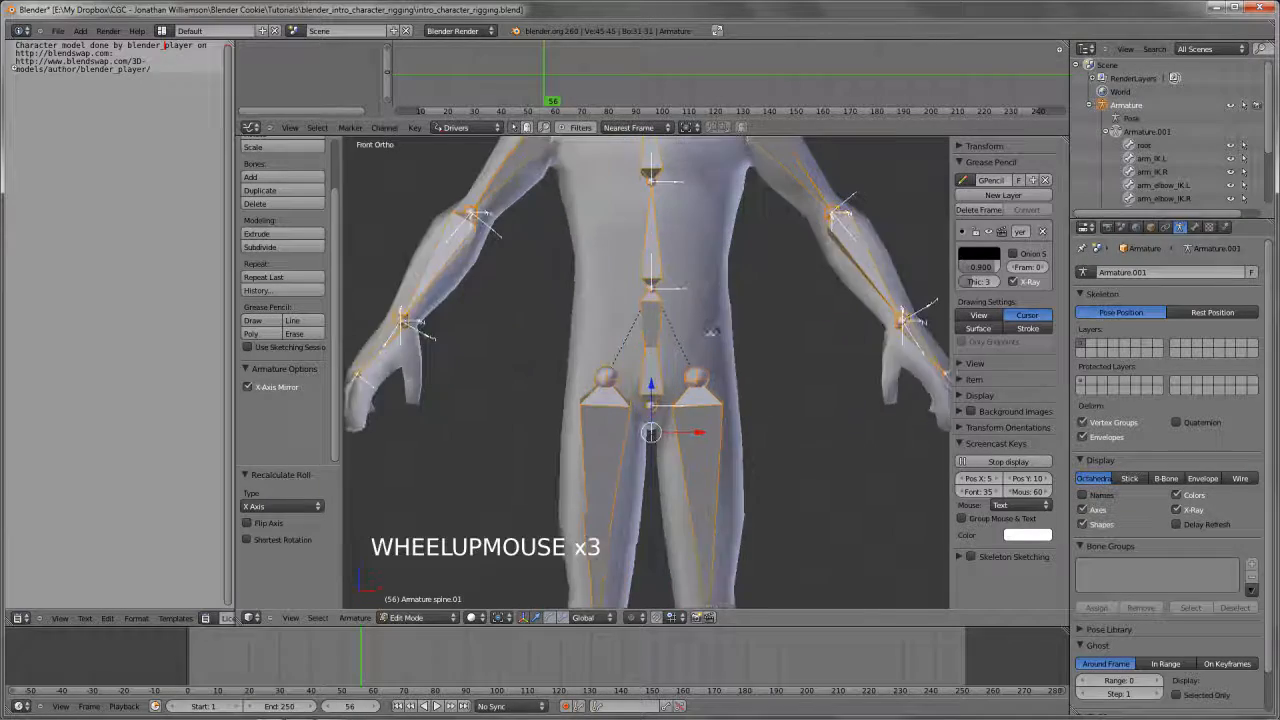
pyautogui.keyDown('shift'); pyautogui.moveTo(710, 335); pyautogui.dragTo(630, 450, button='middle'); pyautogui.keyUp('shift')
pyautogui.scroll(3, 621, 422)
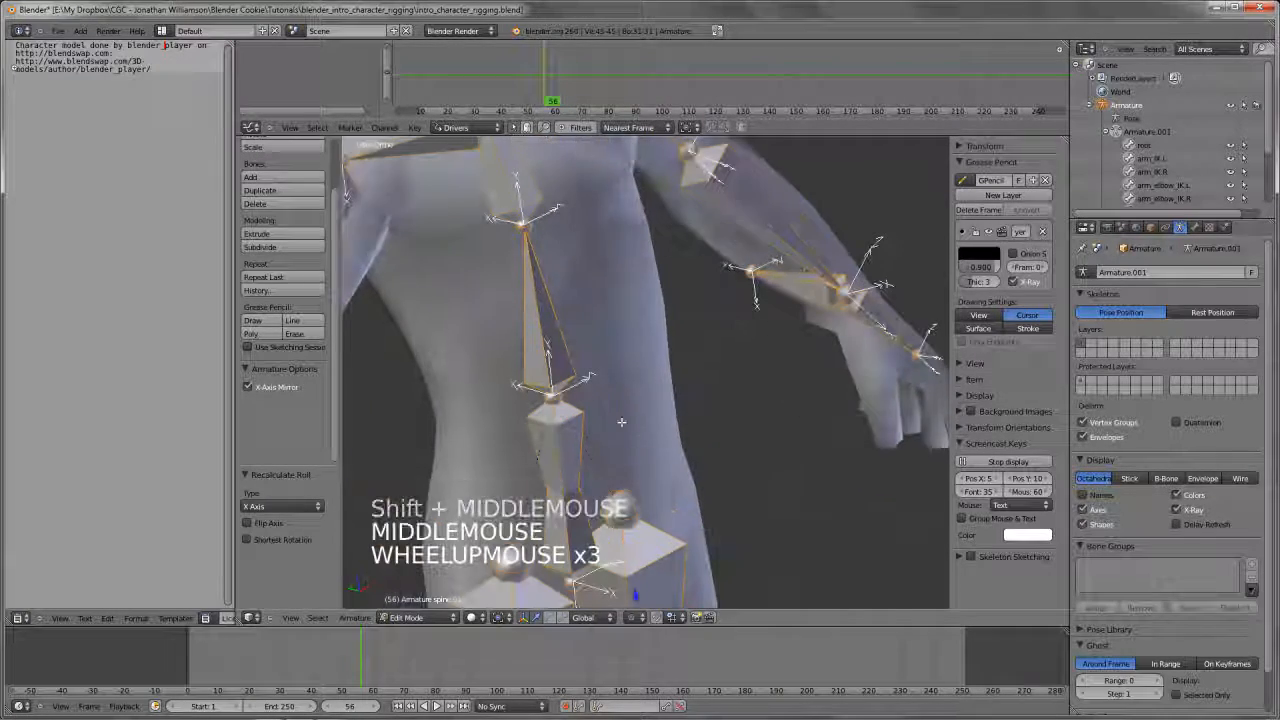
pyautogui.scroll(-3, 655, 395)
pyautogui.moveTo(655, 395); pyautogui.dragTo(737, 443, button='middle')
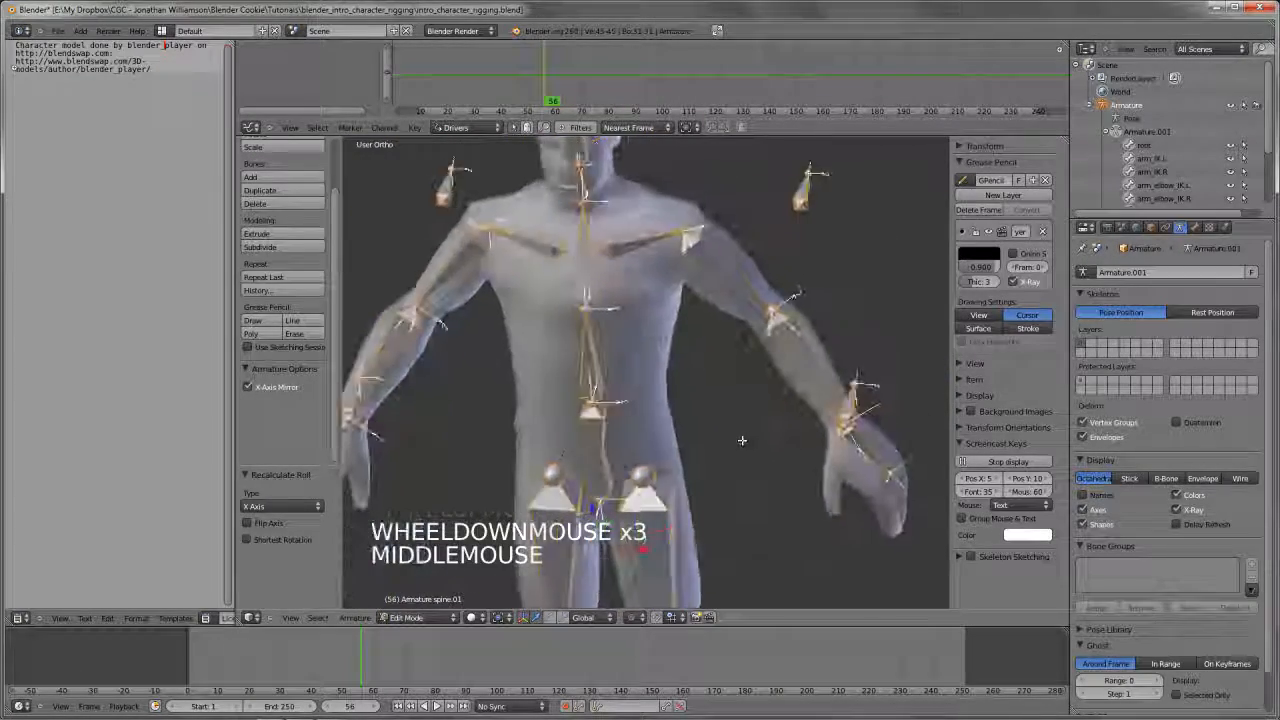
# Recalculate the roll of all selected bones to the Z axis and inspect the arm and spine axes
pyautogui.press('KP_1')
pyautogui.hotkey('ctrl', 'n')
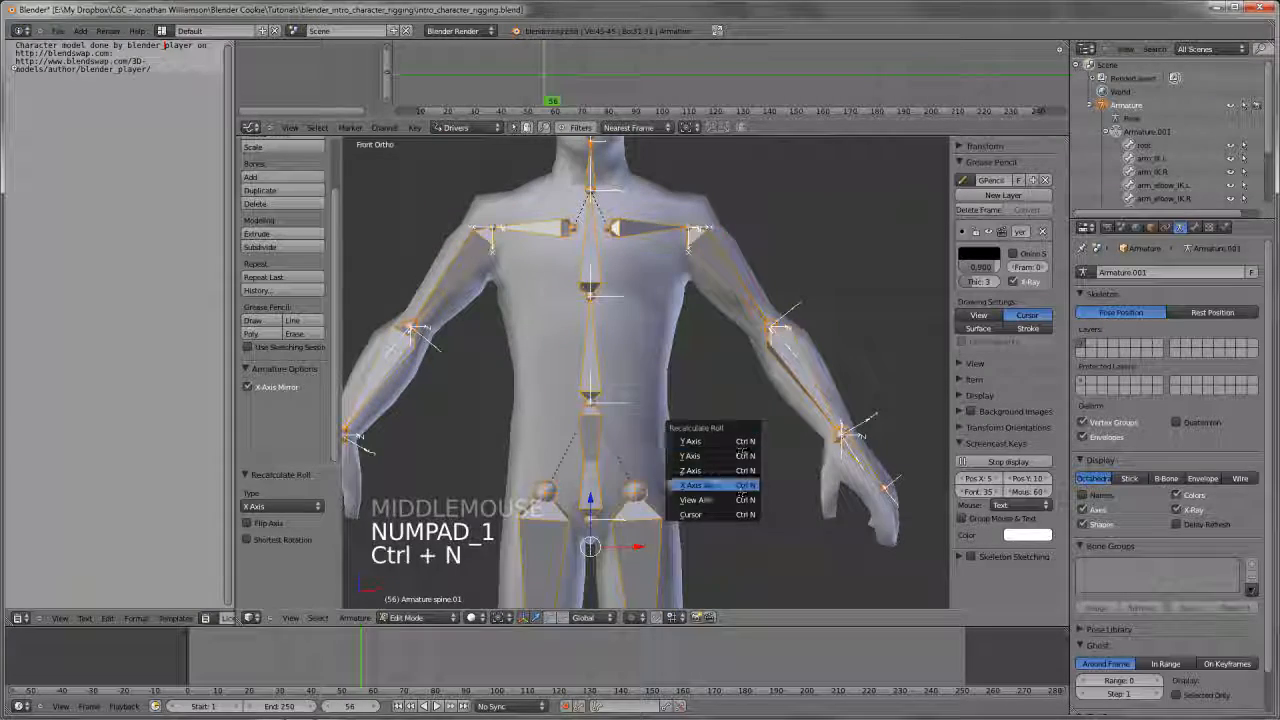
pyautogui.click(735, 470)
pyautogui.scroll(1, 651, 371)
pyautogui.moveTo(651, 371); pyautogui.dragTo(852, 418, button='middle')
pyautogui.scroll(-3, 715, 430)
pyautogui.press('KP_1')
pyautogui.scroll(5, 680, 451)
pyautogui.scroll(-2, 721, 433)
# Try to rotate the spine.01 bone about the X axis in Edit Mode
pyautogui.press('a')
pyautogui.rightClick(657, 376)
pyautogui.press('r')
pyautogui.press('x')
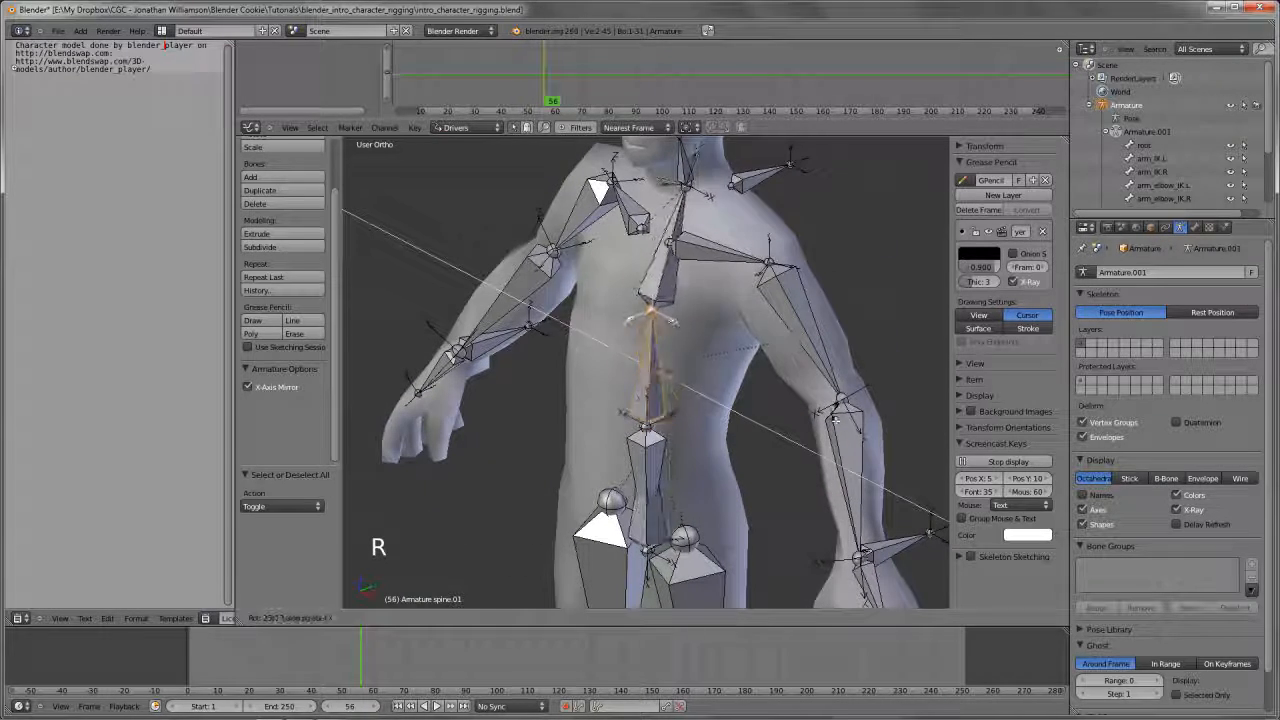
pyautogui.rightClick(835, 420)
pyautogui.press('r')
pyautogui.press('r')
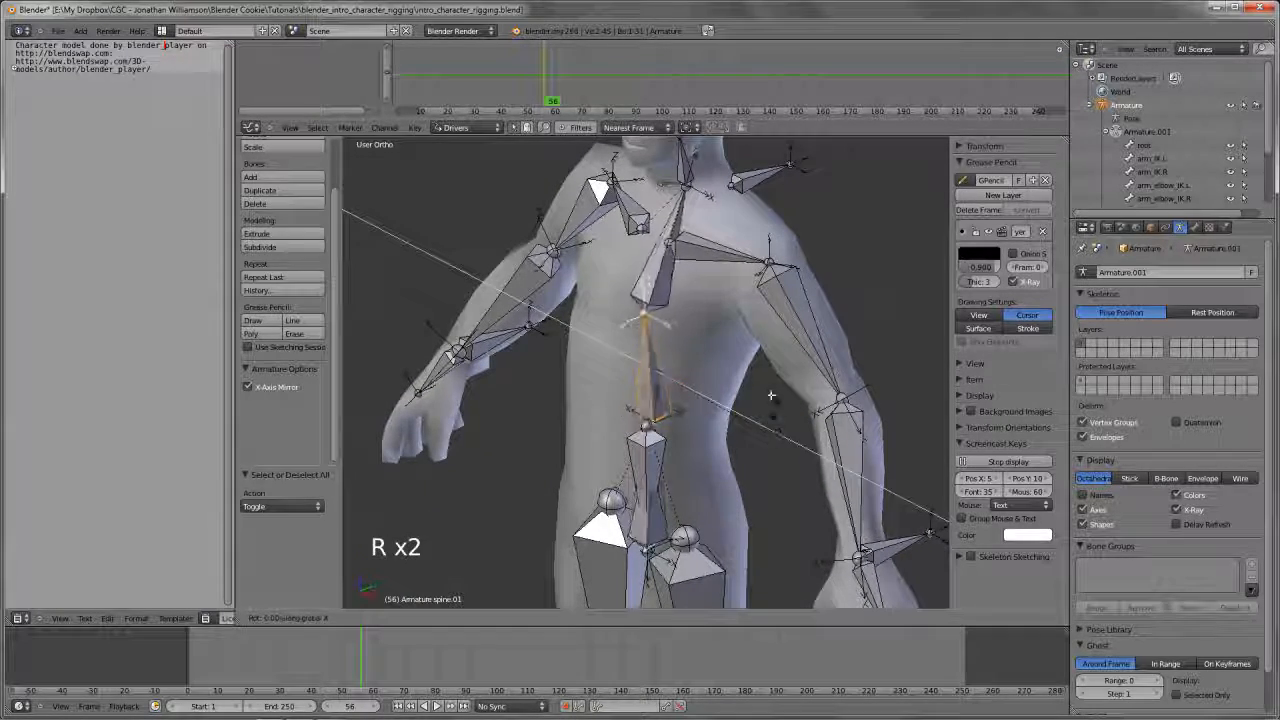
pyautogui.rightClick(780, 434)
# Try rotating the spine.01 and spine.02 bones in Pose Mode, including spine.02 along its local X axis
pyautogui.press('Tab')
pyautogui.press('r')
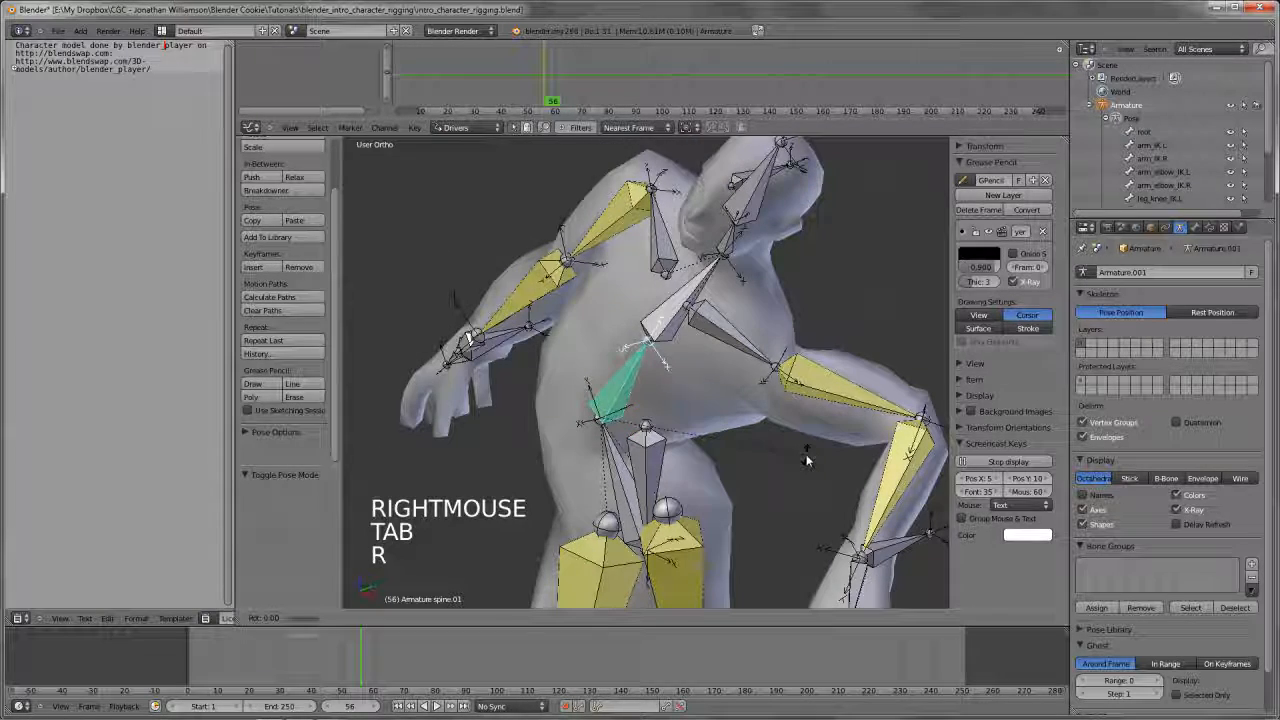
pyautogui.rightClick(800, 450)
pyautogui.rightClick(669, 331)
pyautogui.moveTo(669, 331); pyautogui.dragTo(760, 392, button='middle')
pyautogui.press('r')
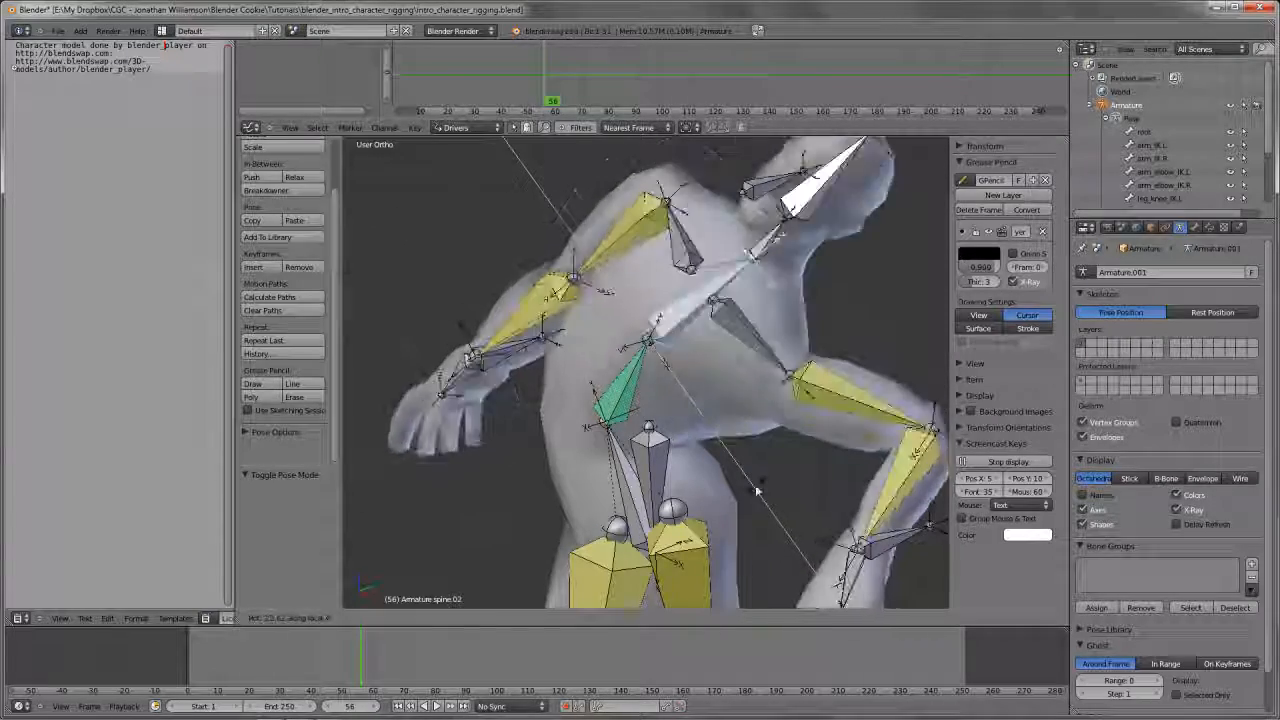
pyautogui.rightClick(641, 467)
# Examine the axis directions of the spine.02, spine.01 and hips bones in Edit Mode
pyautogui.scroll(-2, 641, 467)
pyautogui.moveTo(641, 467); pyautogui.dragTo(660, 287, button='middle')
pyautogui.press('Tab')
pyautogui.scroll(3, 680, 440)
pyautogui.press('KP_1')
pyautogui.rightClick(653, 284)
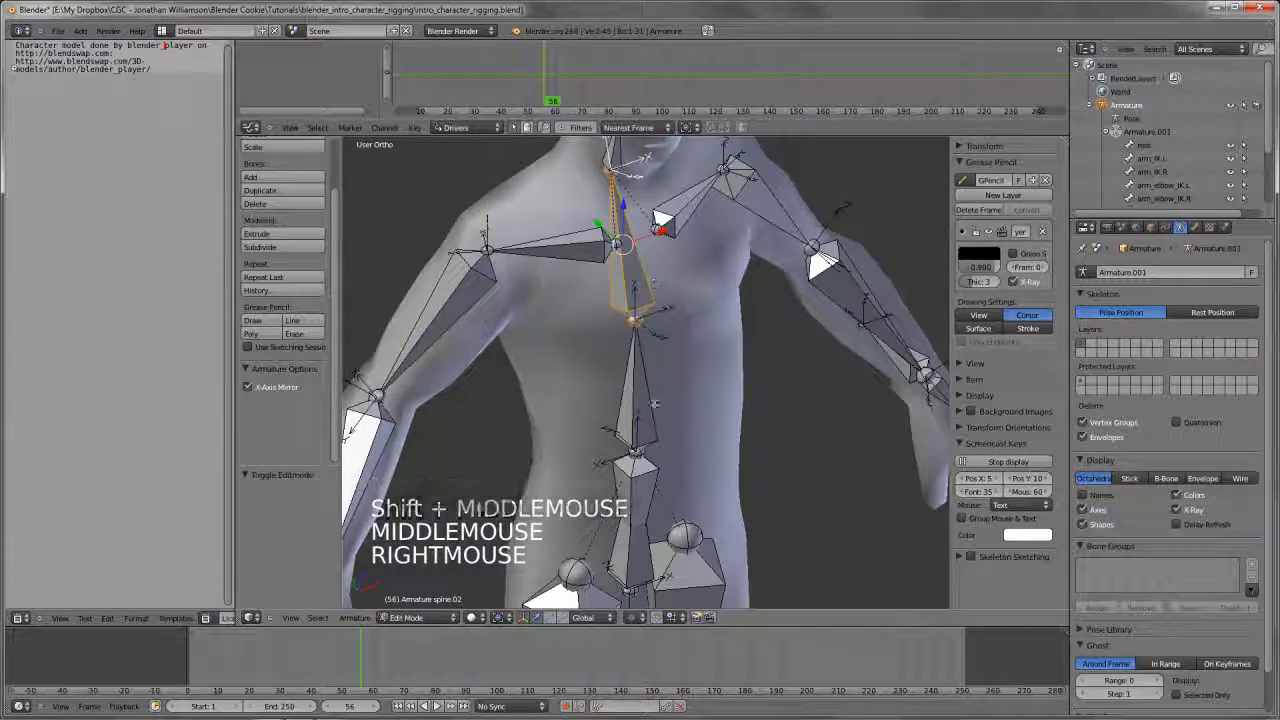
pyautogui.moveTo(691, 443); pyautogui.dragTo(658, 410, button='middle')
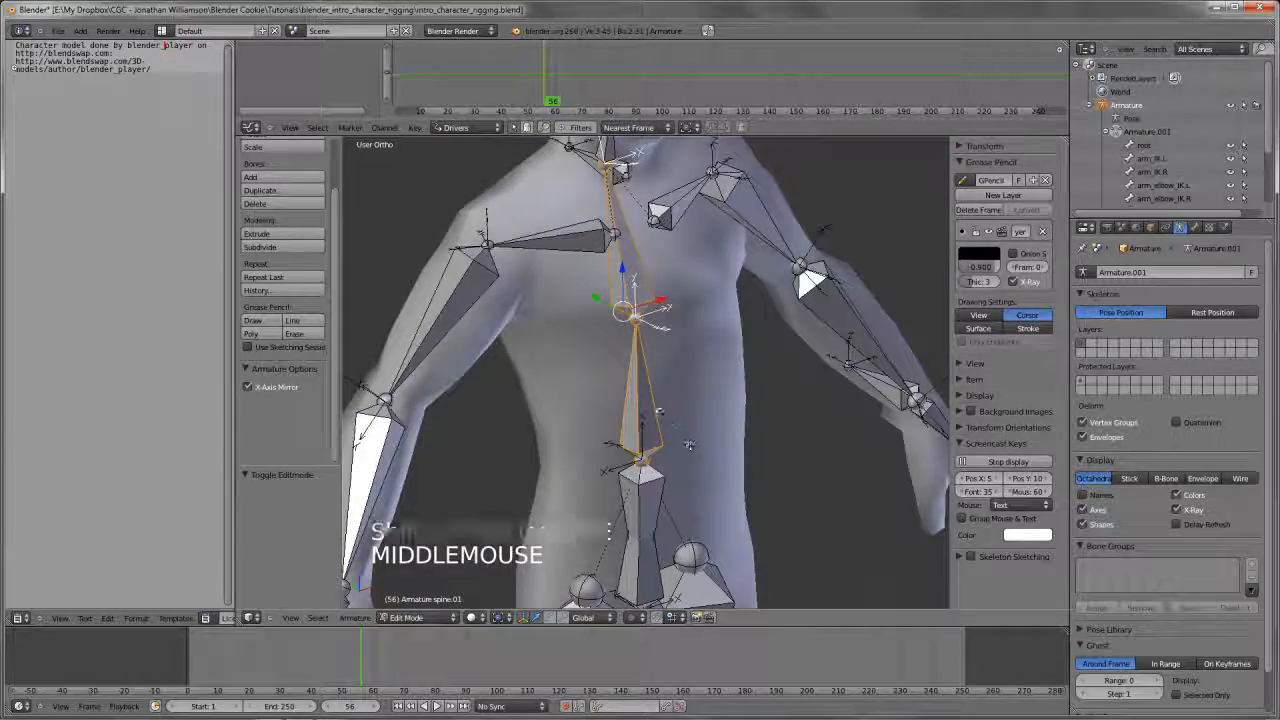
pyautogui.rightClick(655, 407)
pyautogui.keyDown('shift'); pyautogui.moveTo(661, 553); pyautogui.dragTo(651, 435, button='middle'); pyautogui.keyUp('shift')
pyautogui.rightClick(662, 438)
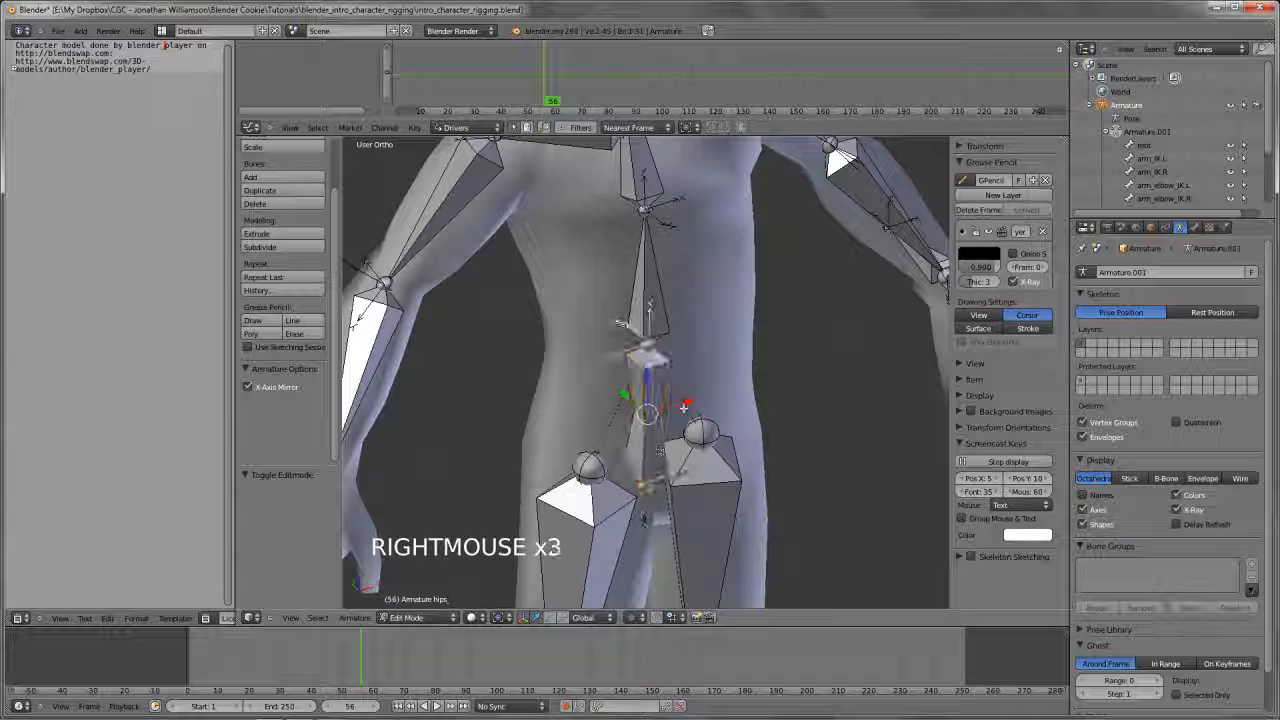
pyautogui.keyDown('shift'); pyautogui.moveTo(685, 407); pyautogui.dragTo(690, 428, button='middle'); pyautogui.keyUp('shift')
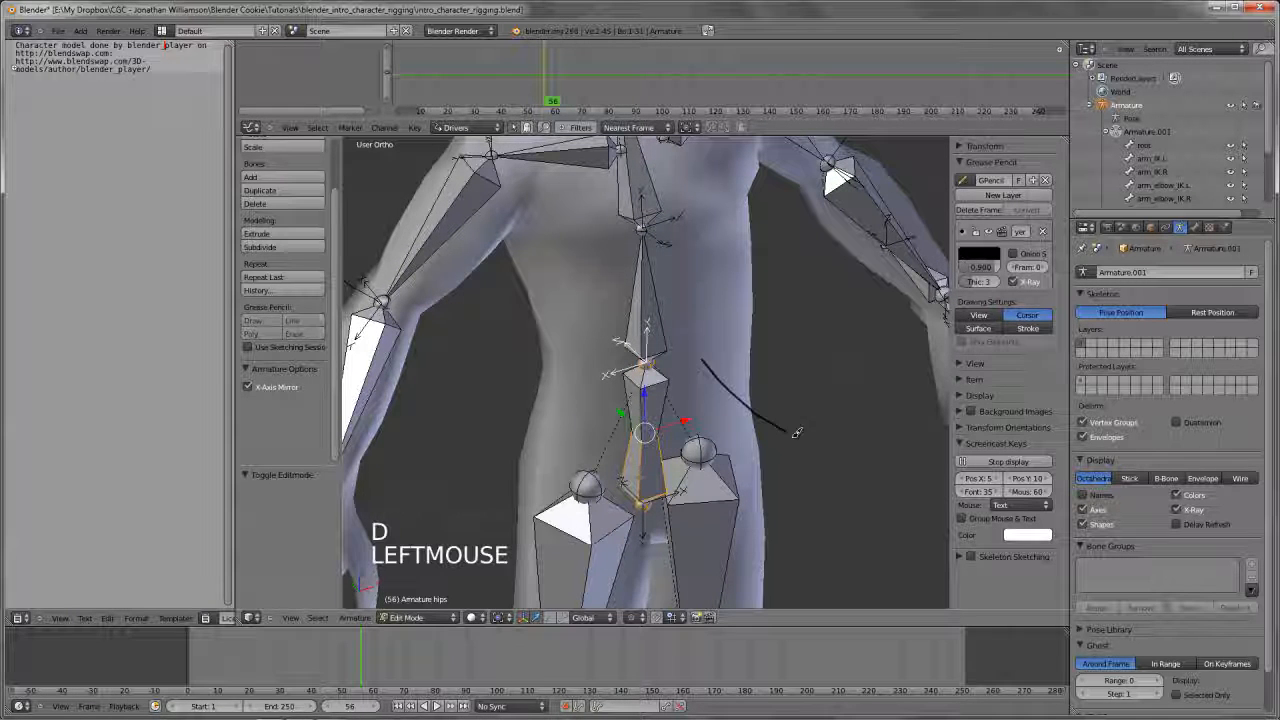
# Sketch grease pencil marks beside the hips bone and delete their frame
pyautogui.moveTo(797, 433); pyautogui.dragTo(806, 449)
pyautogui.moveTo(775, 442)
pyautogui.mouseDown()
pyautogui.moveTo(810, 450)
pyautogui.moveTo(791, 411)
pyautogui.mouseUp()
pyautogui.moveTo(686, 489)
pyautogui.mouseDown()
pyautogui.moveTo(578, 376)
pyautogui.moveTo(606, 385)
pyautogui.mouseUp()
pyautogui.click(977, 210)
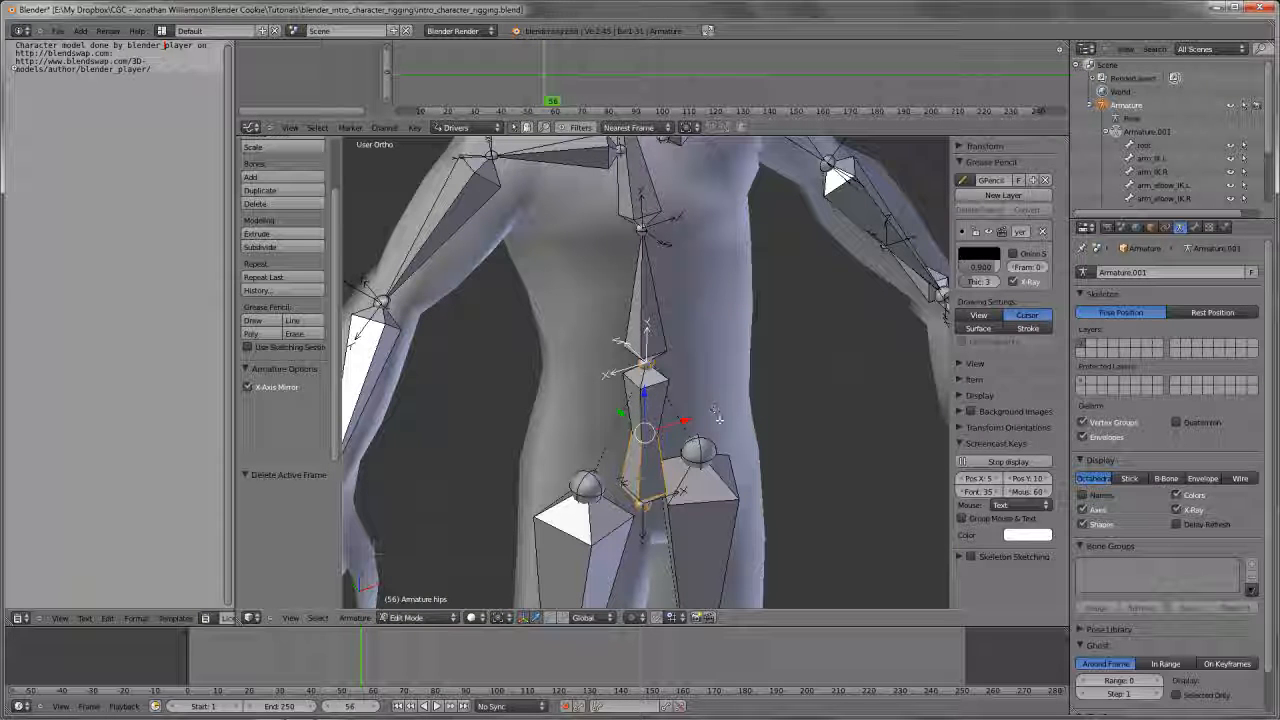
# Roll the hips bone by 180° in Edit Mode
pyautogui.keyDown('shift'); pyautogui.moveTo(739, 405); pyautogui.dragTo(802, 370, button='middle'); pyautogui.keyUp('shift')
pyautogui.hotkey('ctrl', 'r')
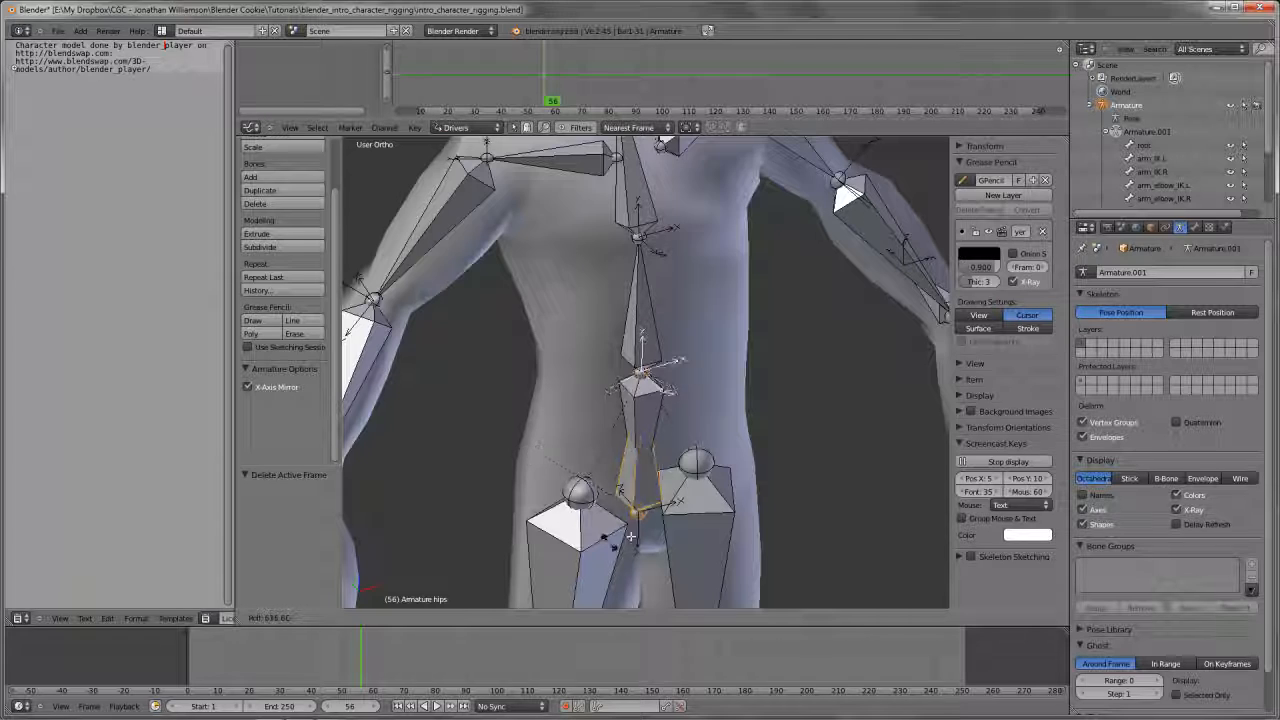
pyautogui.rightClick(807, 405)
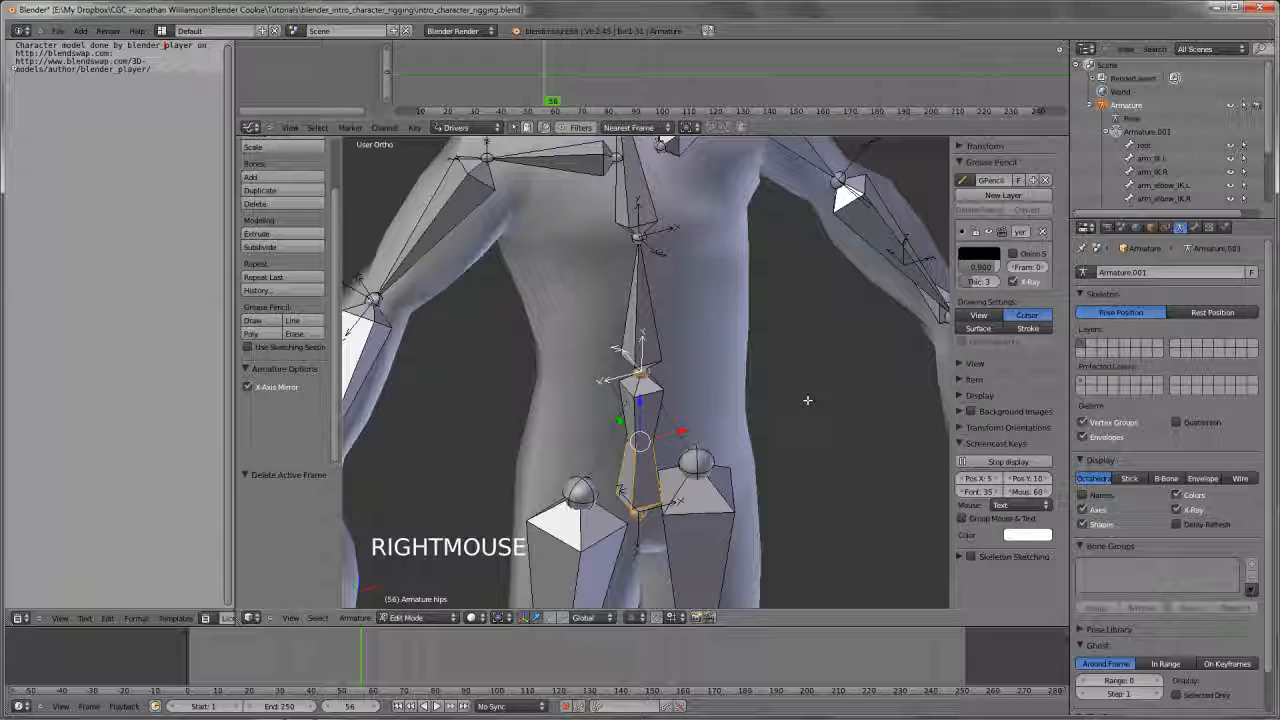
pyautogui.hotkey('ctrl', 'r')
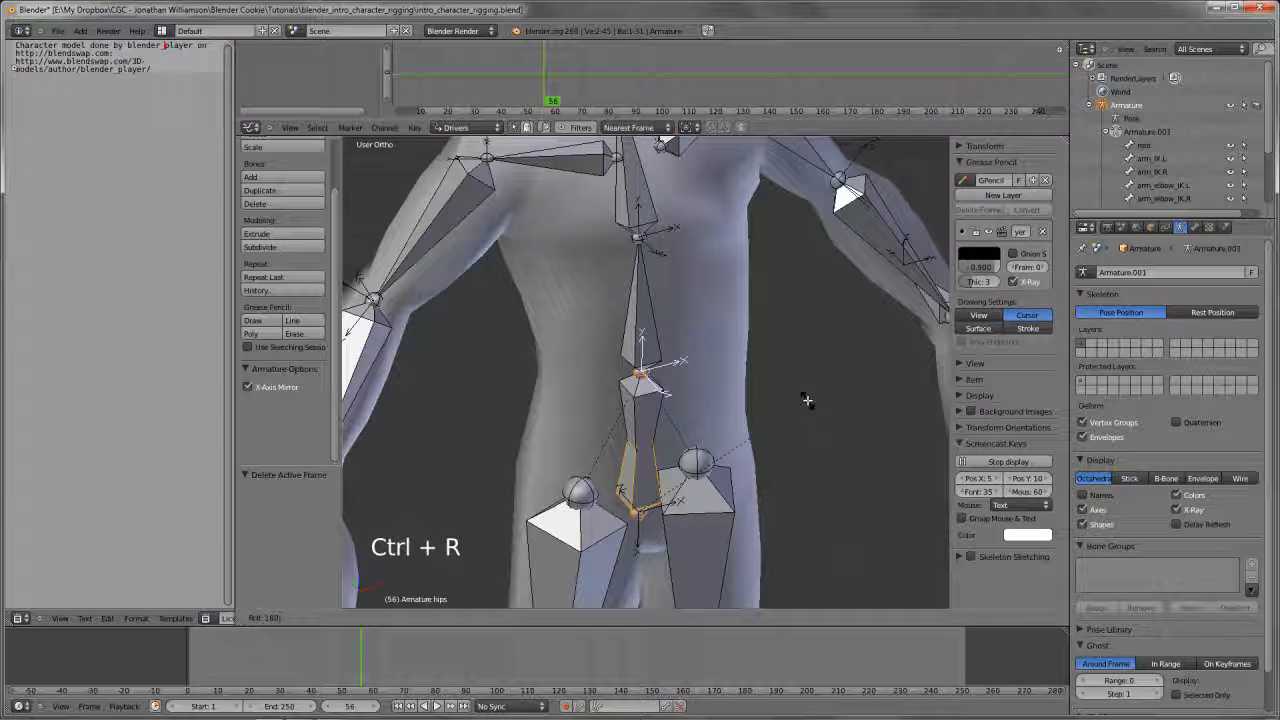
# Return to Pose Mode in the front view, select the hips bone and try rotating it
pyautogui.press('Tab')
pyautogui.press('KP_1')
pyautogui.rightClick(858, 436)
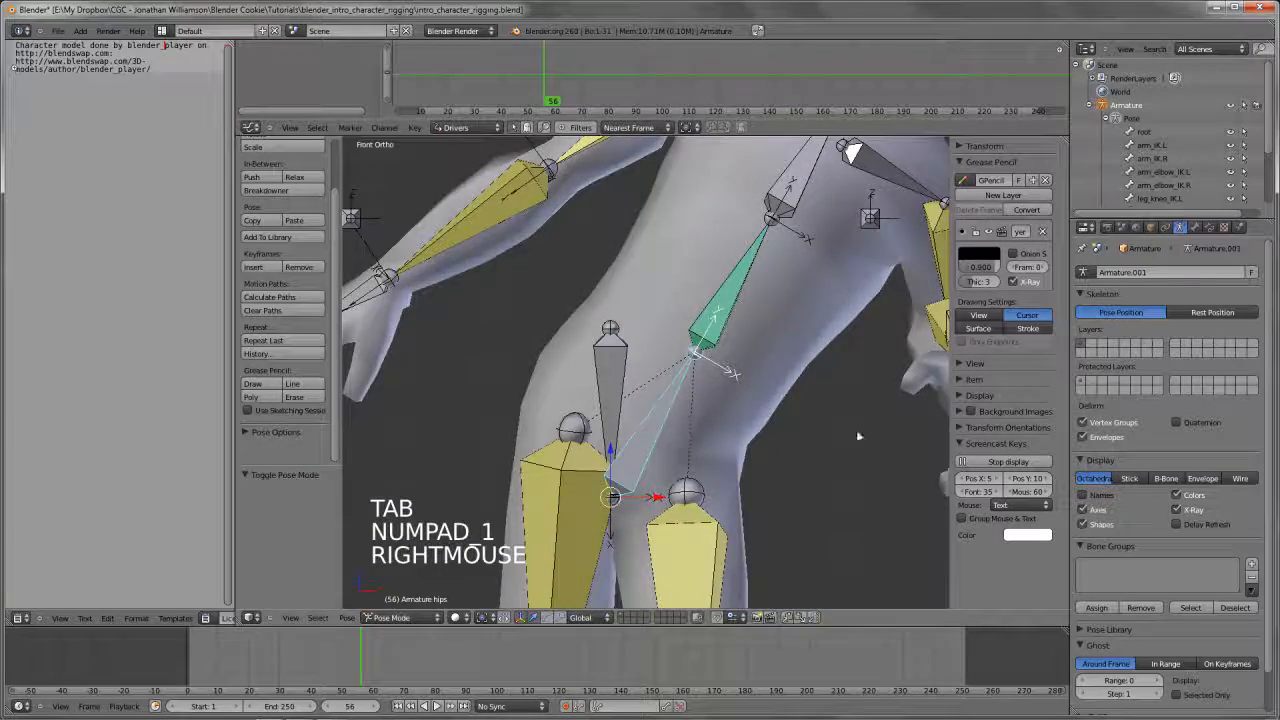
pyautogui.press('r')
pyautogui.press('r')
pyautogui.rightClick(797, 366)
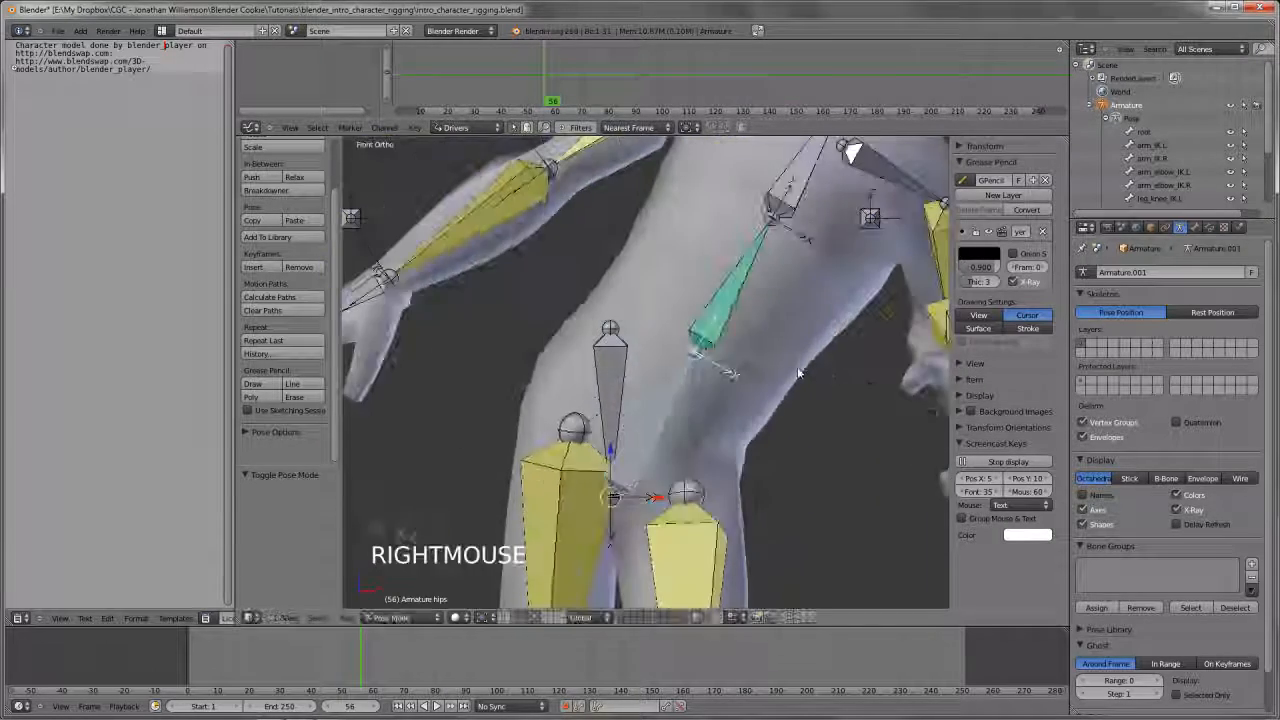
# Check the constraints of the hips and spine.01 bones, and invert the Z axis in spine.01's Copy Rotation constraint
pyautogui.rightClick(730, 312)
pyautogui.scroll(-2, 730, 312)
pyautogui.scroll(3, 730, 312)
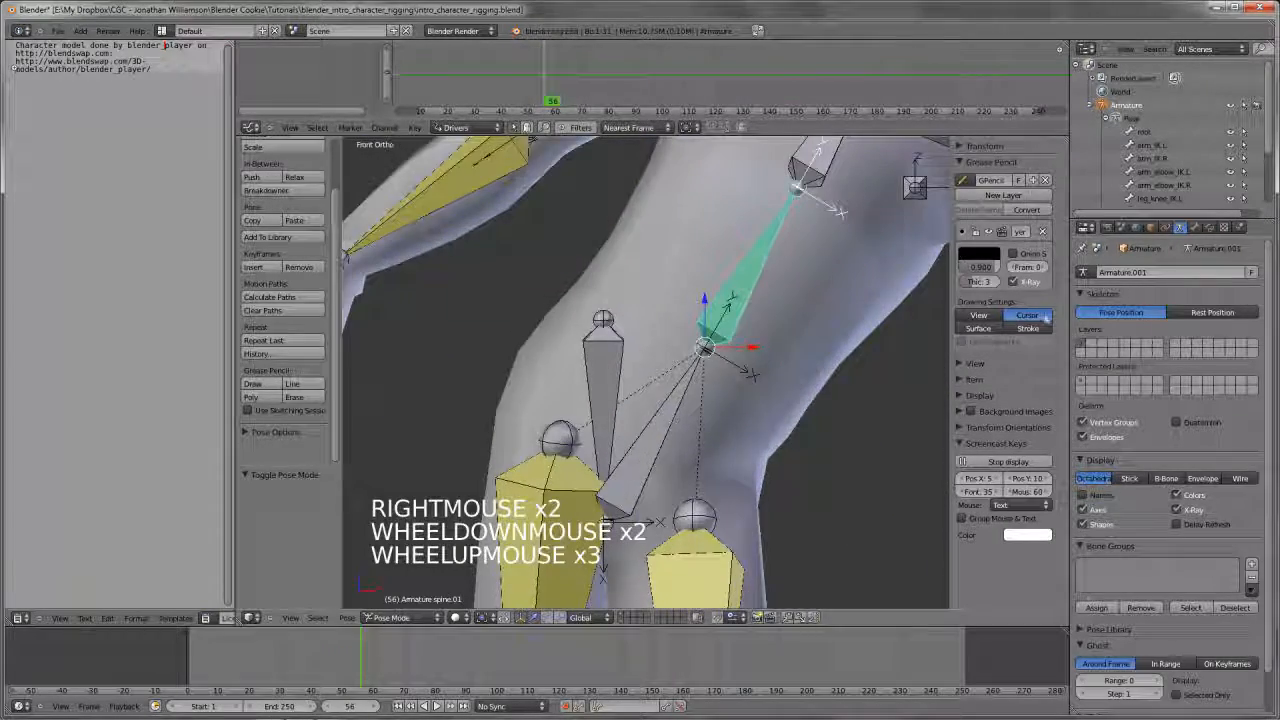
pyautogui.rightClick(645, 428)
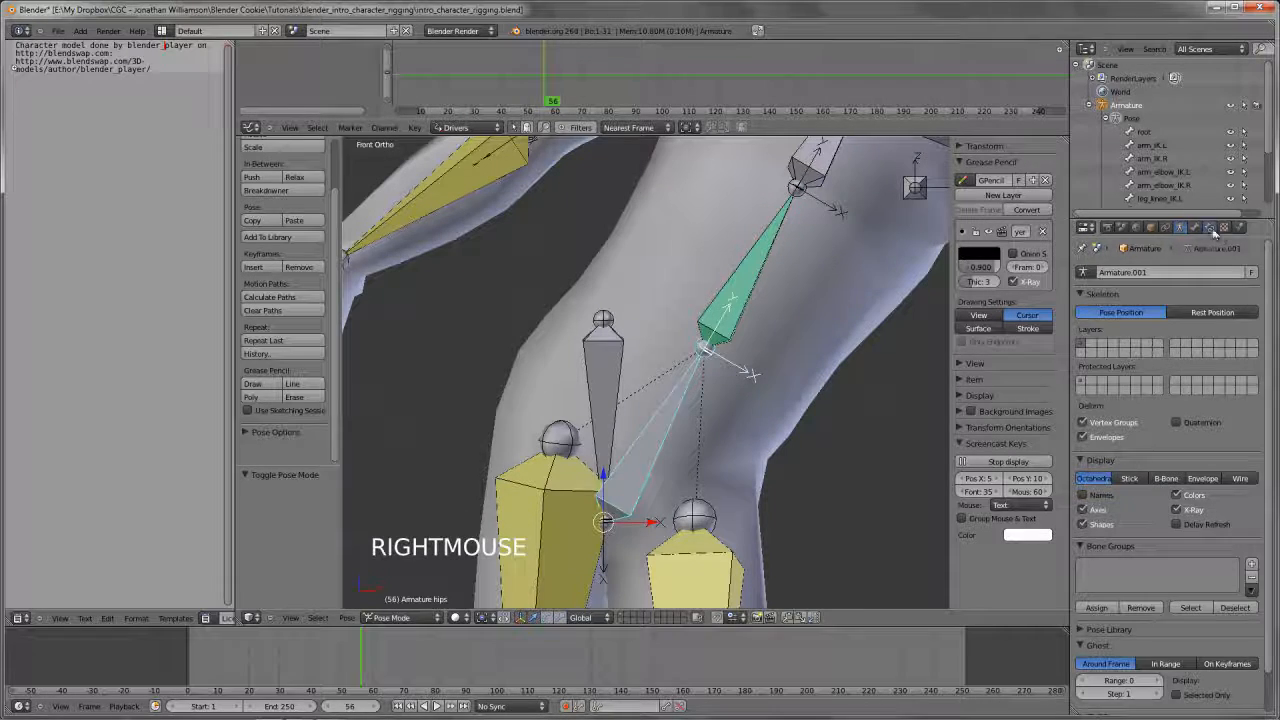
pyautogui.click(1209, 227)
pyautogui.rightClick(728, 305)
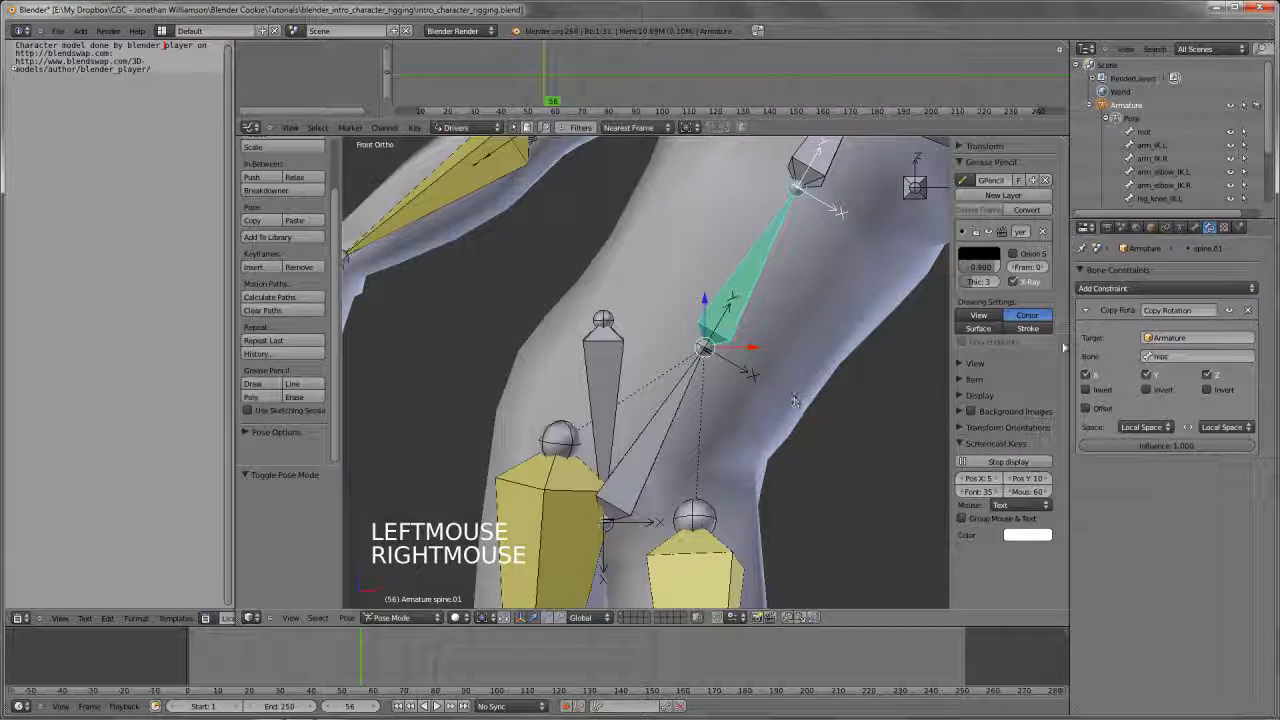
pyautogui.click(1181, 228)
pyautogui.click(1196, 228)
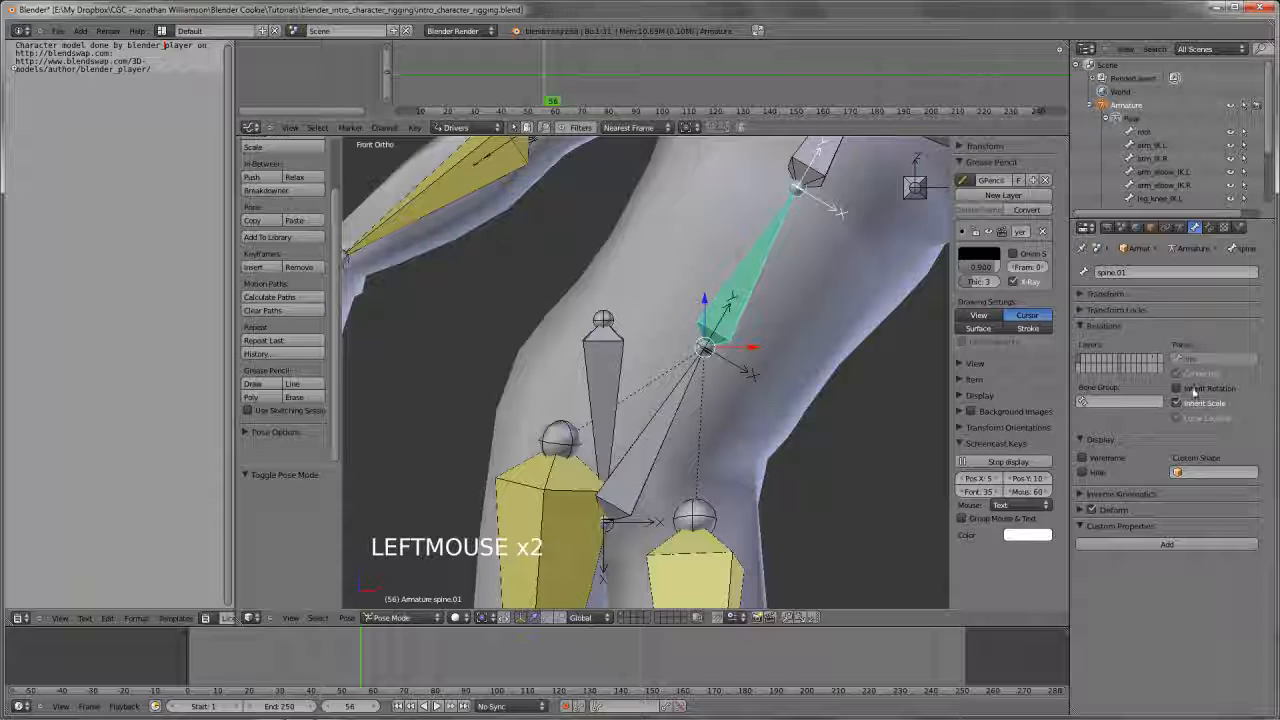
pyautogui.click(1209, 227)
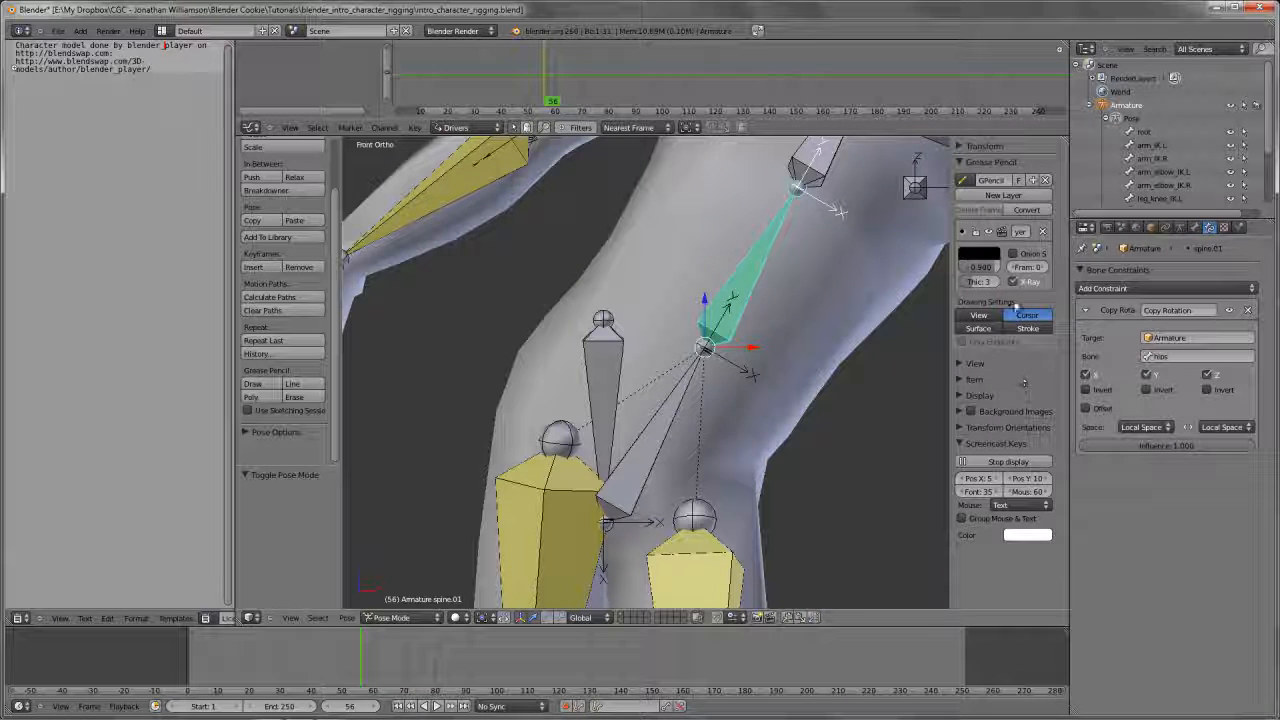
pyautogui.click(1222, 389)
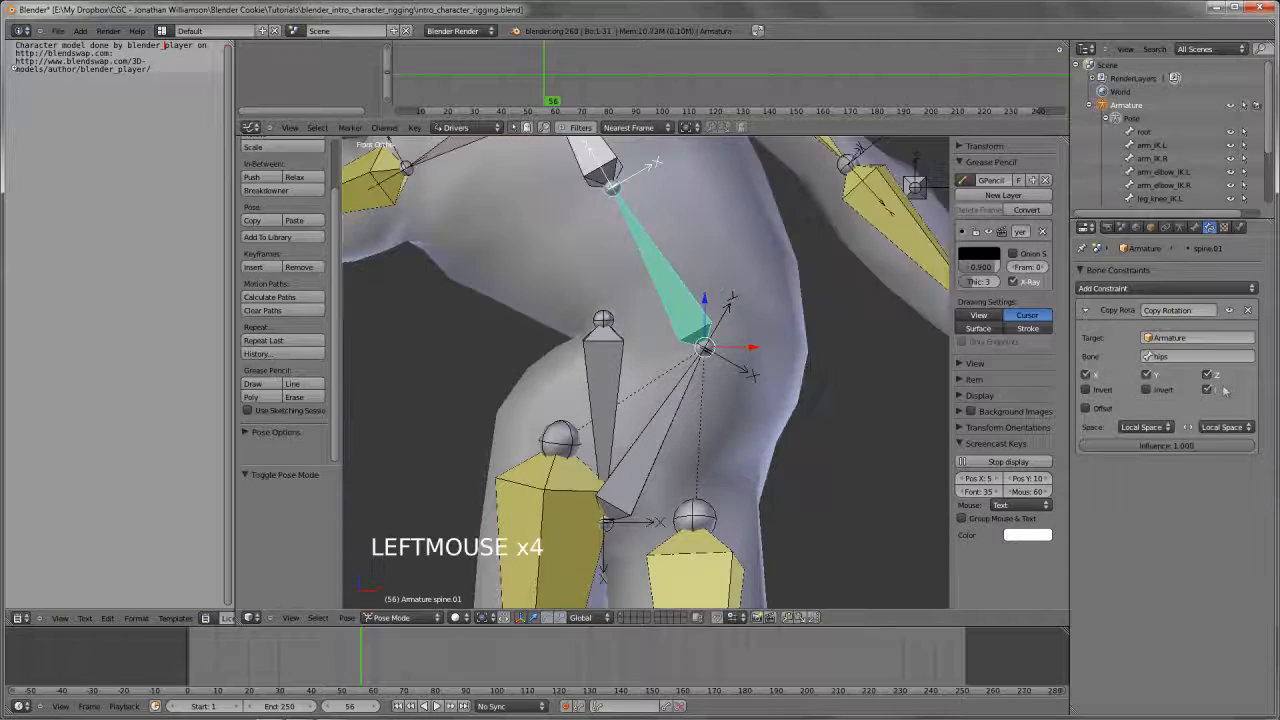
# Try rotating the hips bone, and turn off Z inversion in spine.01's Copy Rotation constraint
pyautogui.rightClick(643, 446)
pyautogui.press('r')
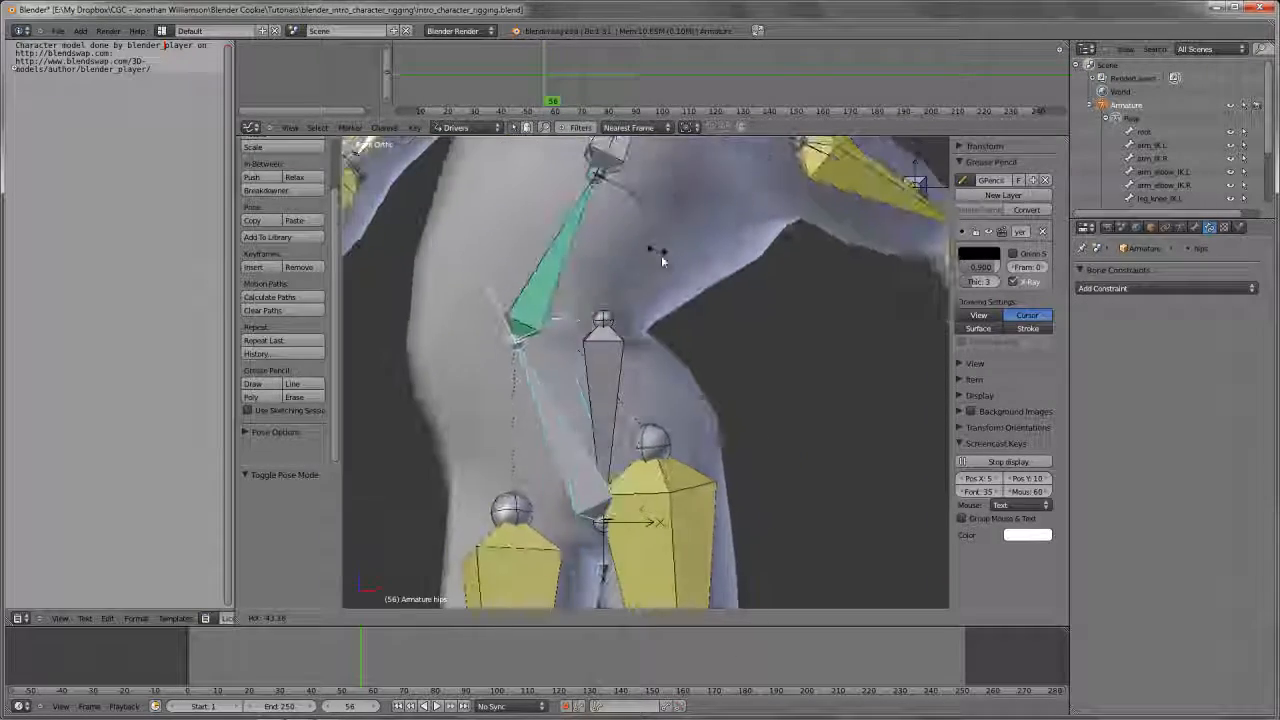
pyautogui.rightClick(651, 312)
pyautogui.rightClick(651, 312)
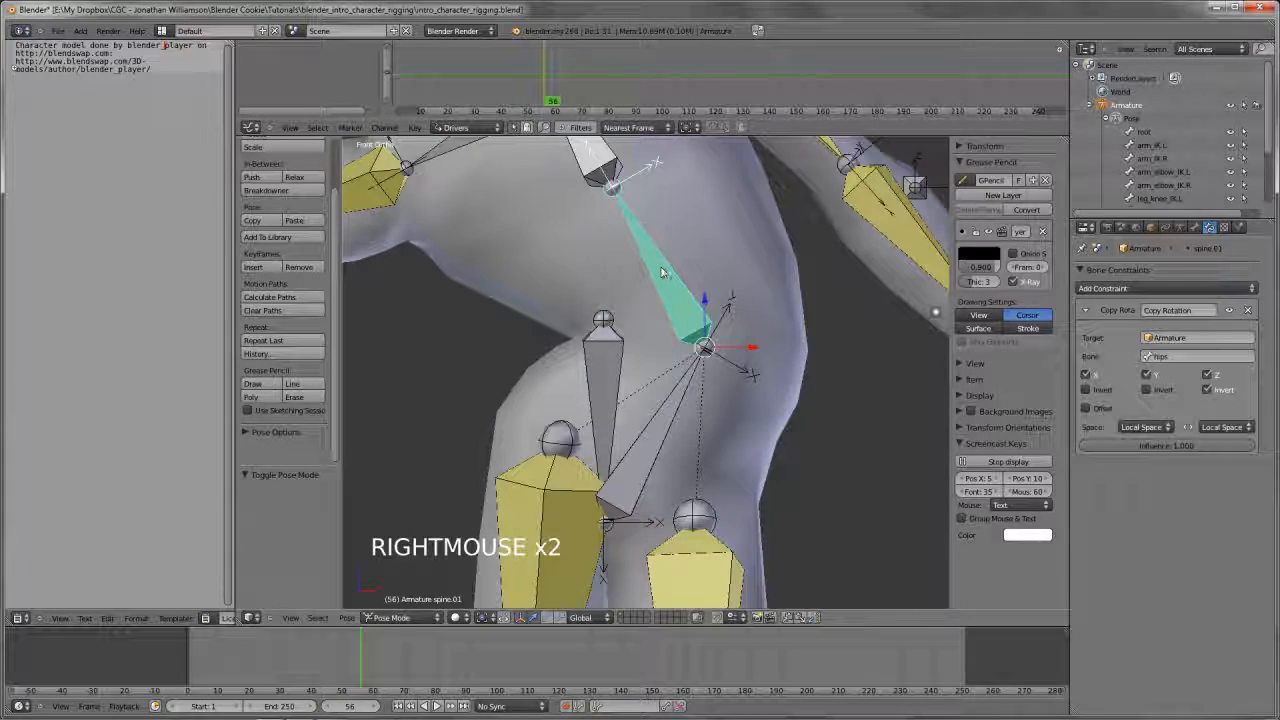
pyautogui.click(1218, 392)
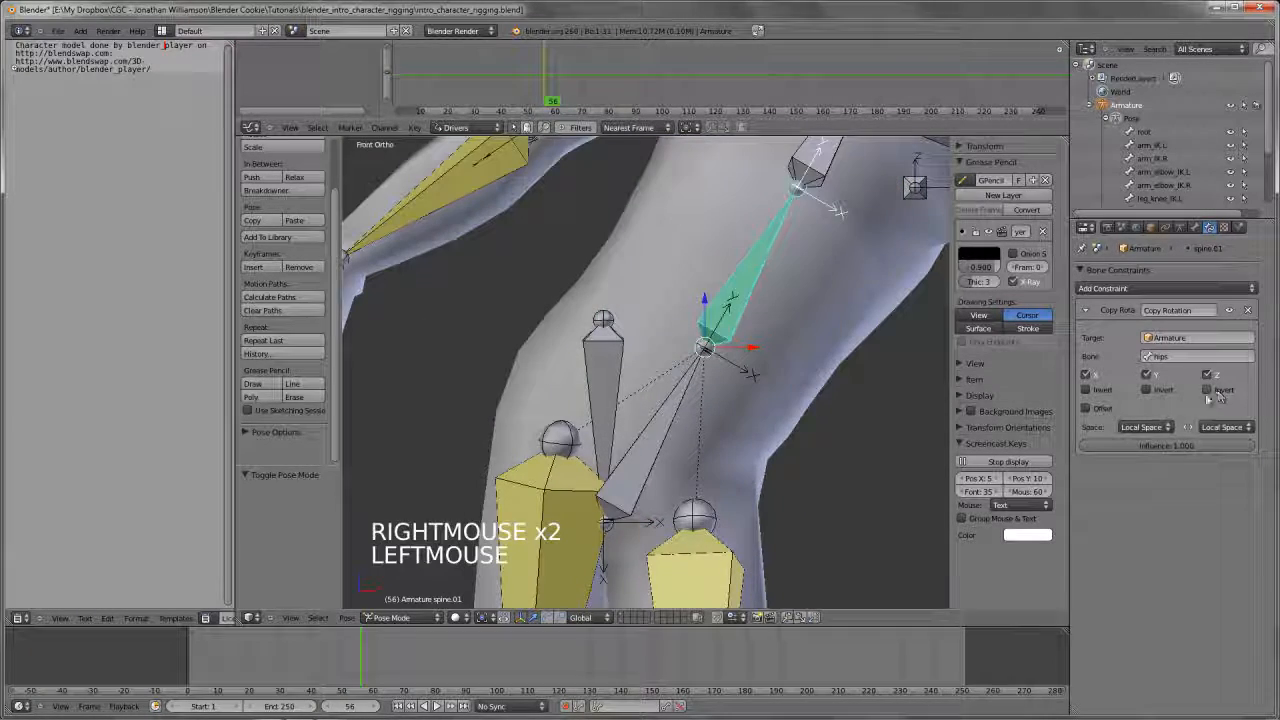
# Rotate the hips bone freely by about -36°, and enable Offset in spine.01's Copy Rotation constraint
pyautogui.rightClick(641, 419)
pyautogui.press('r')
pyautogui.press('r')
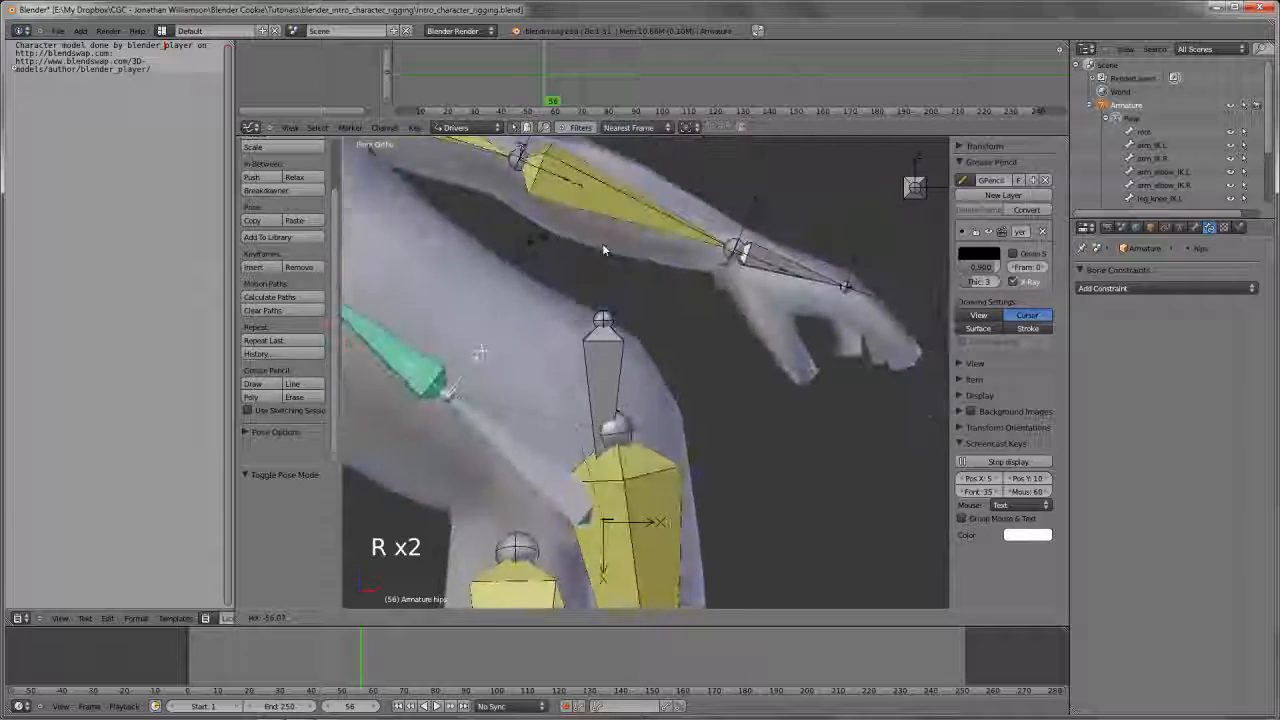
pyautogui.click(700, 337)
pyautogui.rightClick(565, 320)
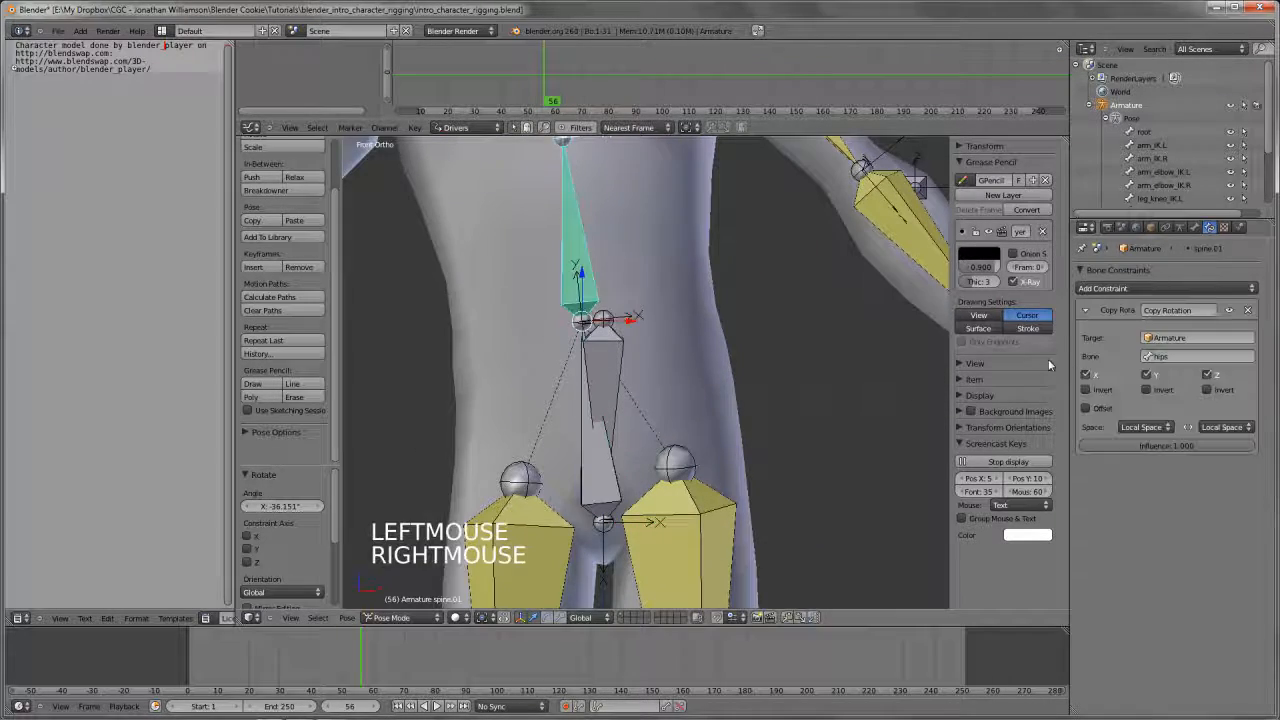
pyautogui.scroll(-3, 757, 327)
pyautogui.rightClick(757, 327)
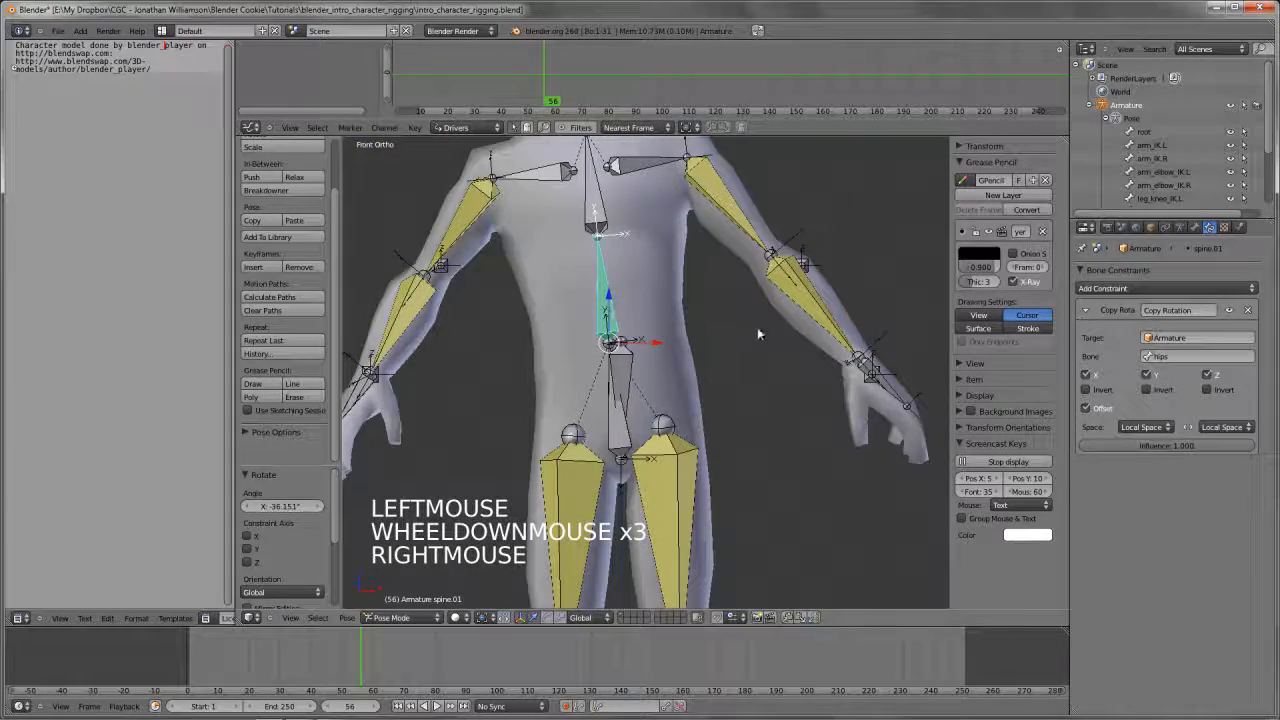
# Rotate the spine.01 bone freely by about 21° and try rotating the hips bone with it
pyautogui.press('r')
pyautogui.press('r')
pyautogui.click(765, 385)
pyautogui.rightClick(620, 400)
pyautogui.press('r')
pyautogui.press('r')
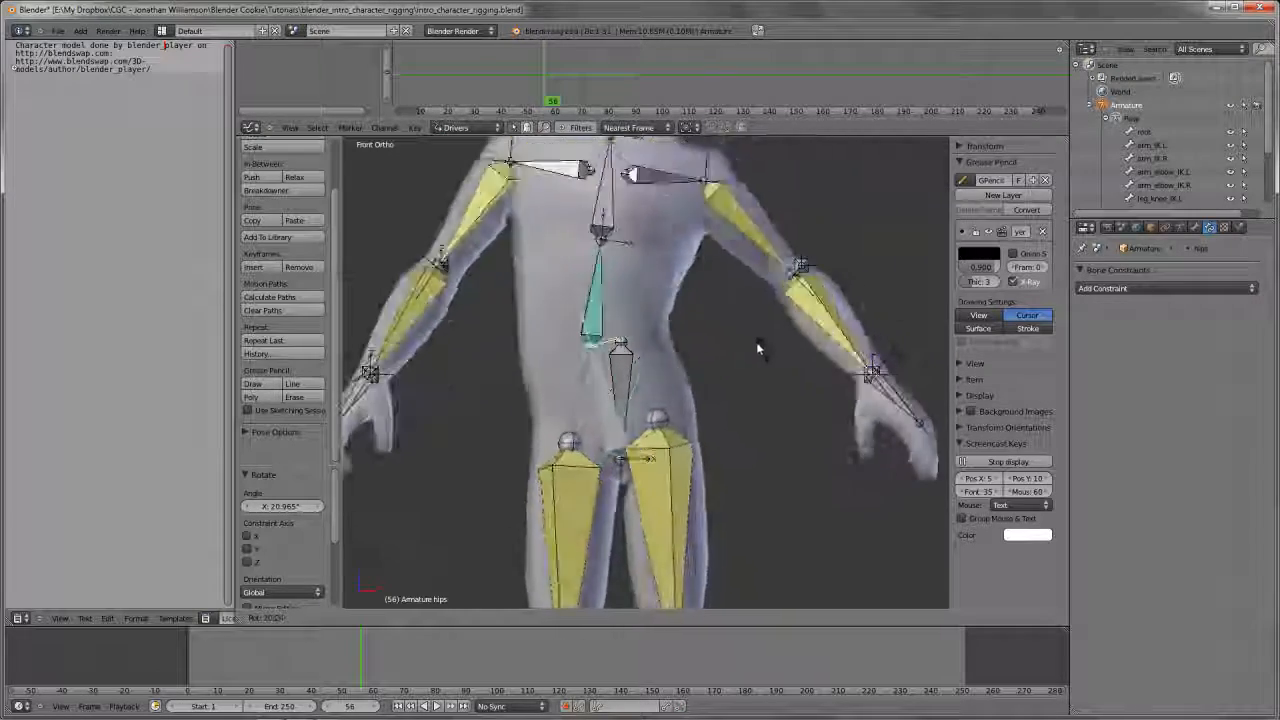
pyautogui.rightClick(737, 451)
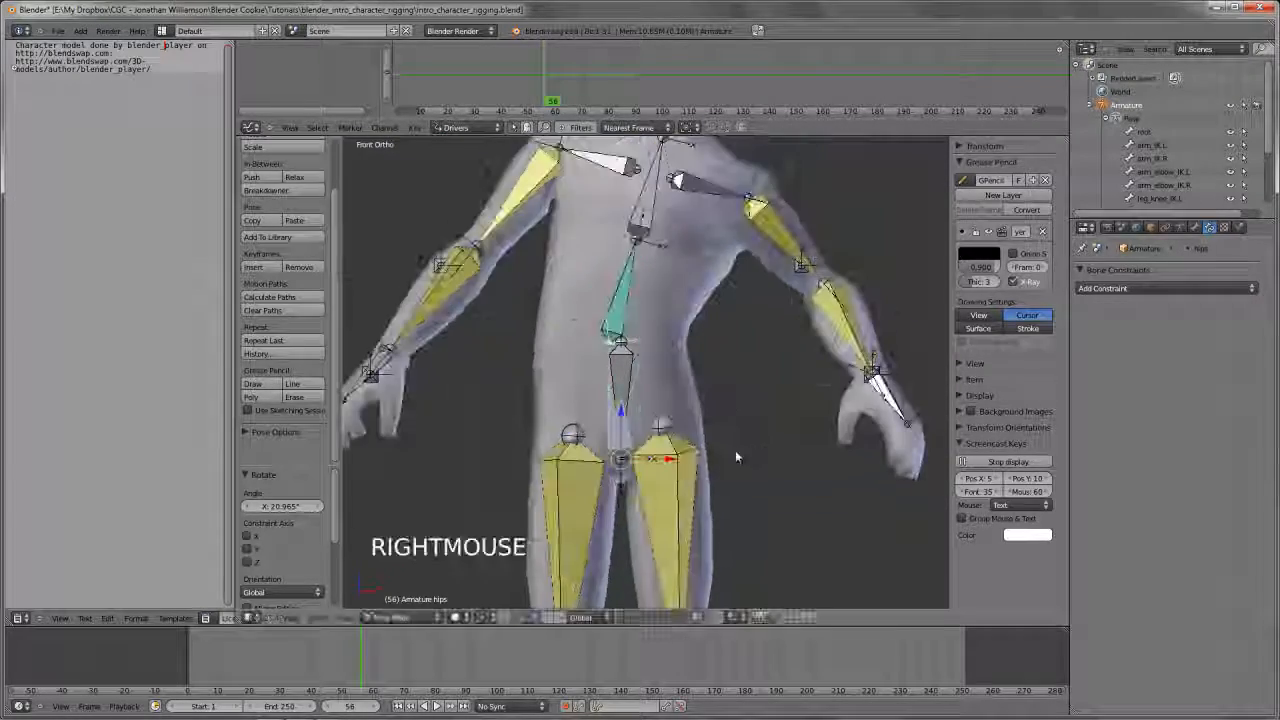
# Clear the hips bone's pose rotation
pyautogui.scroll(2, 666, 380)
pyautogui.keyDown('shift'); pyautogui.moveTo(666, 380); pyautogui.dragTo(658, 425, button='middle'); pyautogui.keyUp('shift')
pyautogui.hotkey('alt', 'r')
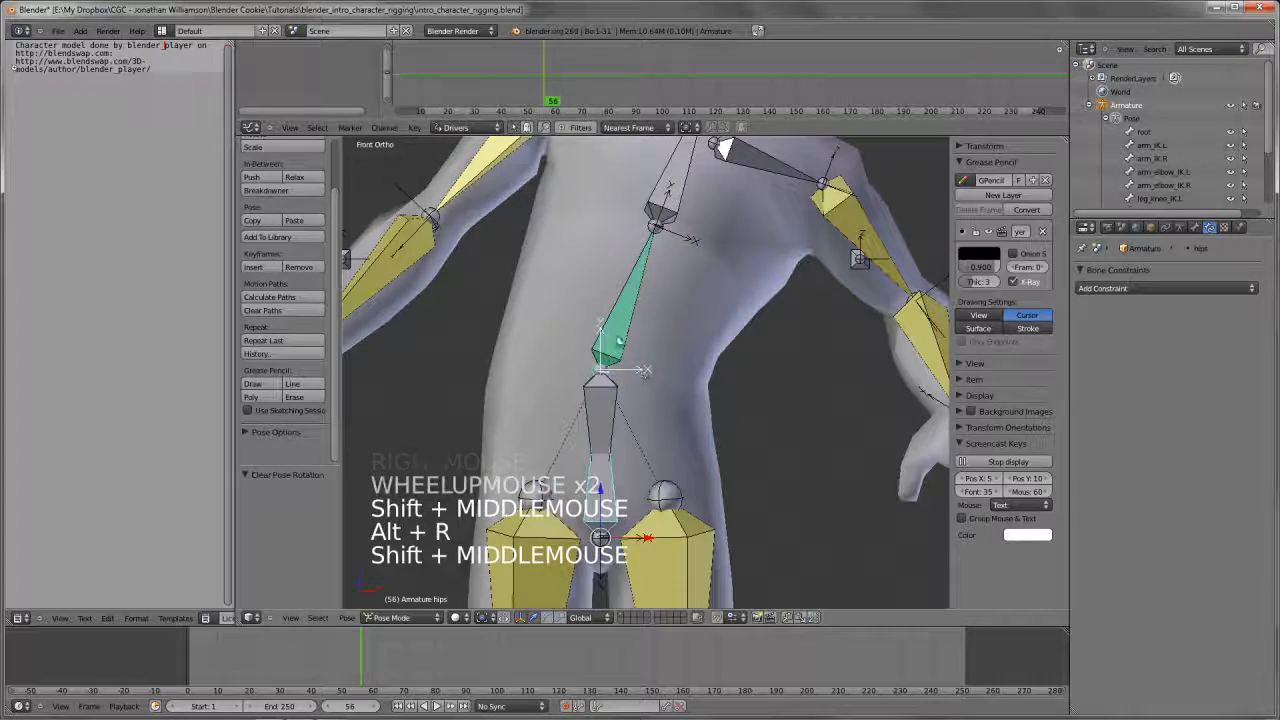
# Try rotating the hips bone both freely and within the front view to test the spine's response
pyautogui.rightClick(598, 487)
pyautogui.rightClick(598, 487)
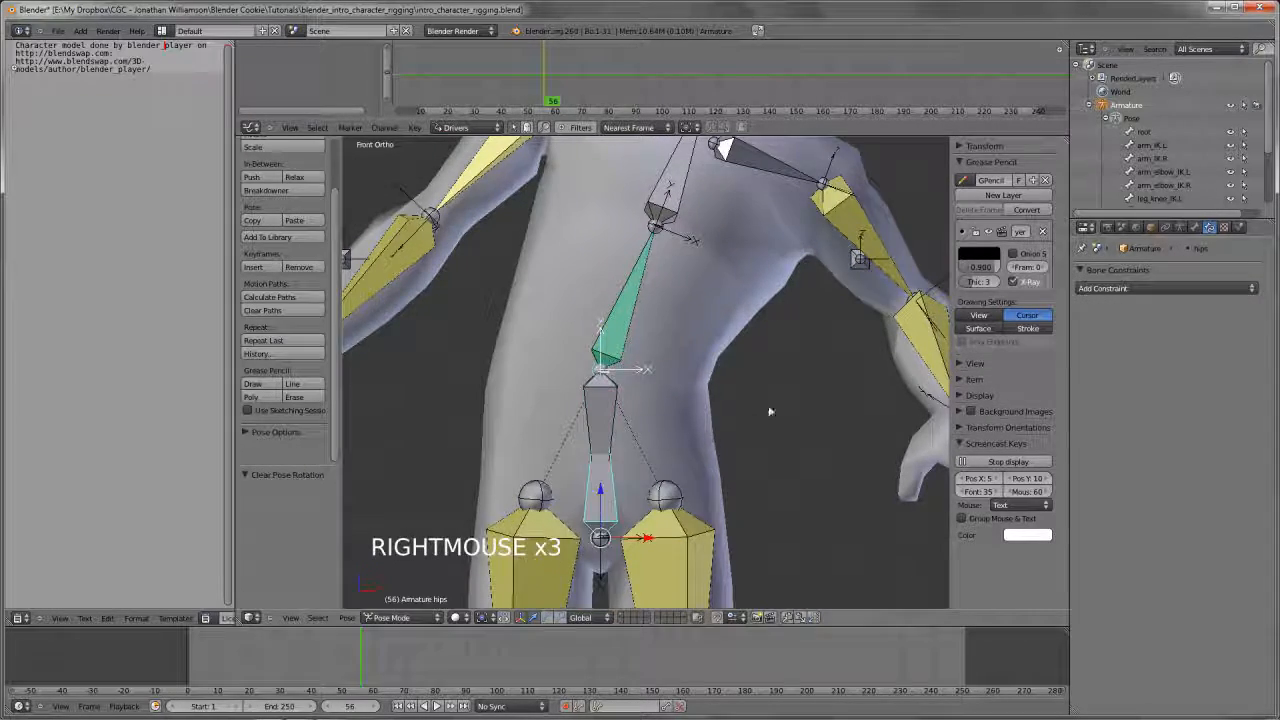
pyautogui.press('r')
pyautogui.press('r')
pyautogui.press('r')
pyautogui.press('r')
pyautogui.rightClick(792, 502)
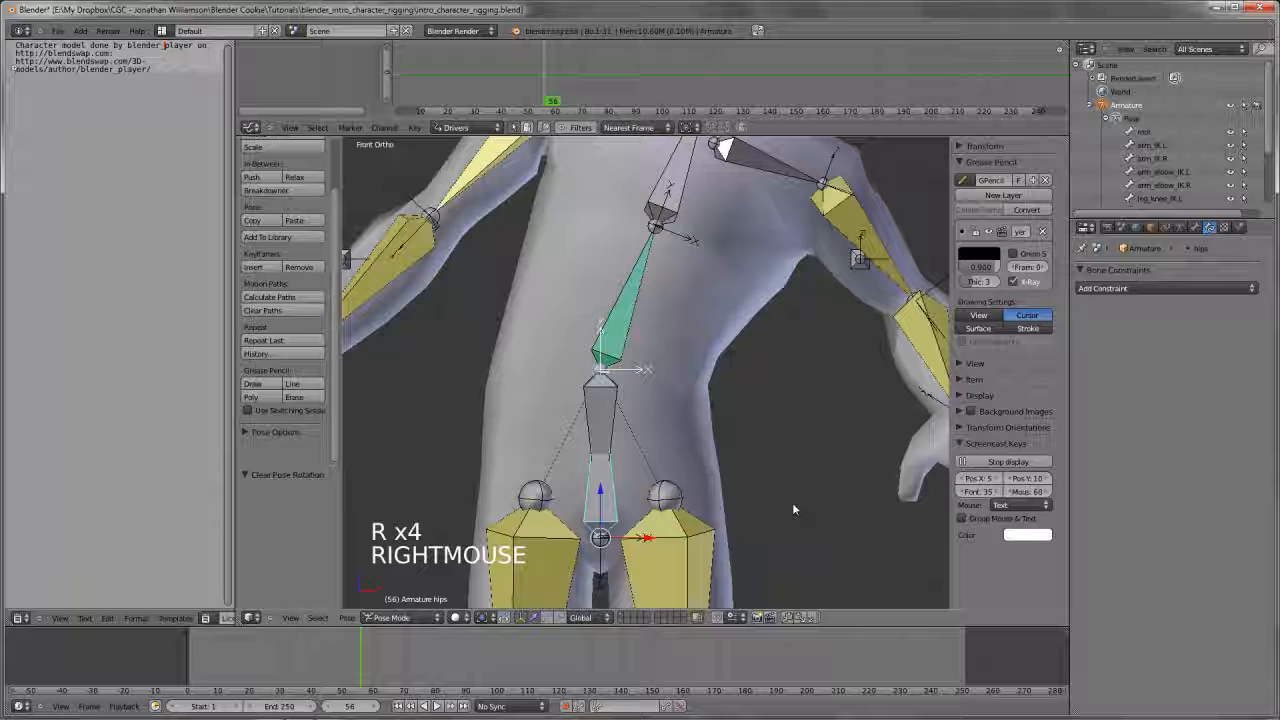
pyautogui.press('KP_1')
pyautogui.scroll(-4, 737, 428)
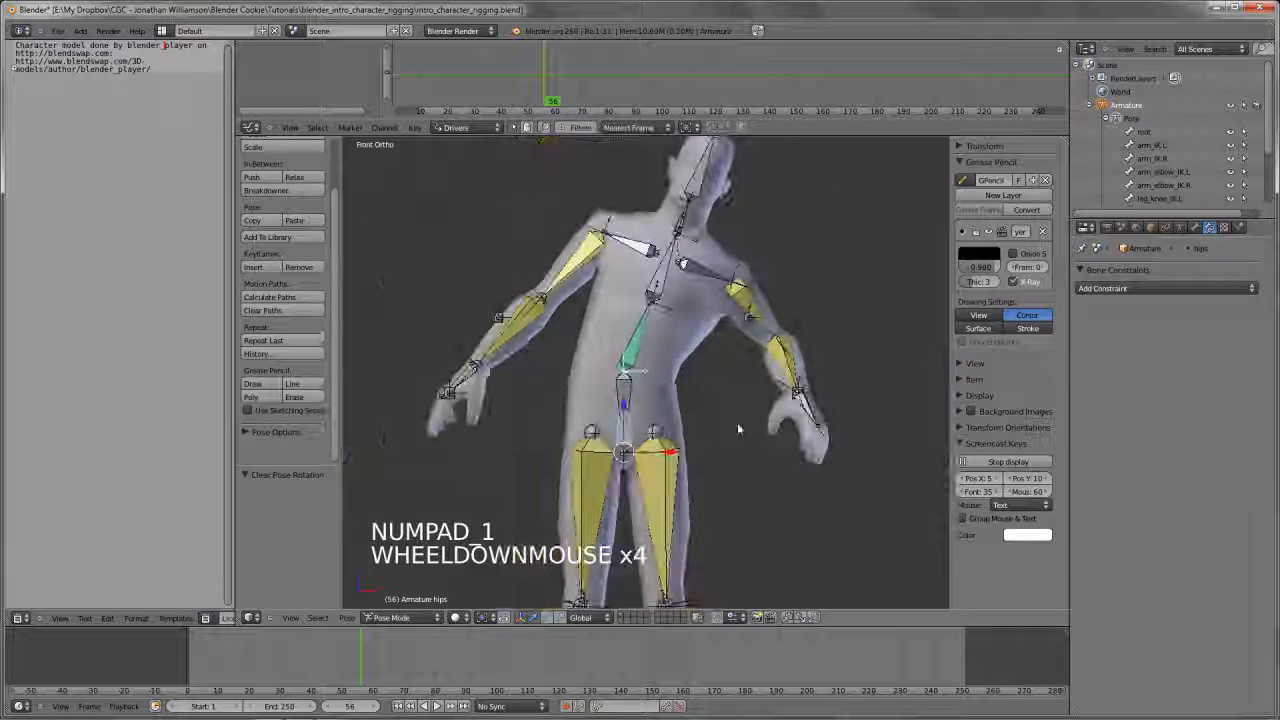
pyautogui.scroll(3, 738, 429)
pyautogui.press('r')
pyautogui.rightClick(735, 364)
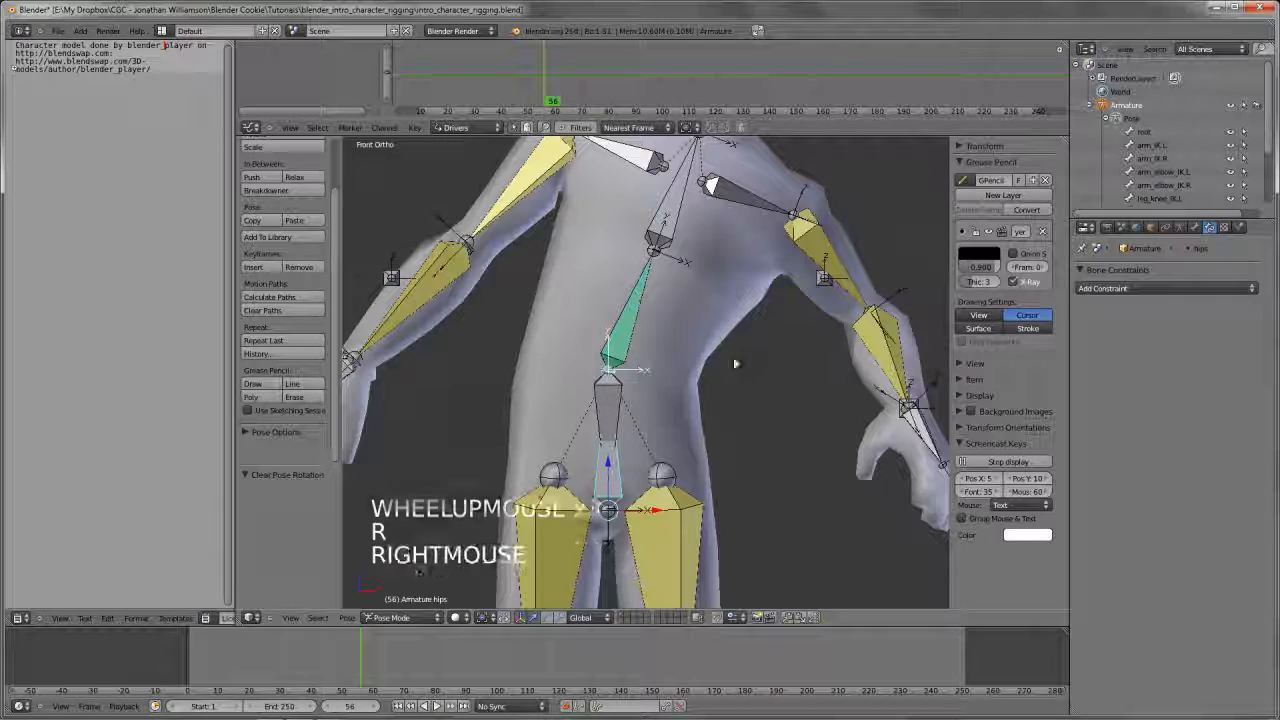
# Set the influence of spine.01's Copy Rotation constraint to 0.500
pyautogui.keyDown('shift'); pyautogui.moveTo(735, 364); pyautogui.dragTo(731, 386, button='middle'); pyautogui.keyUp('shift')
pyautogui.rightClick(620, 360)
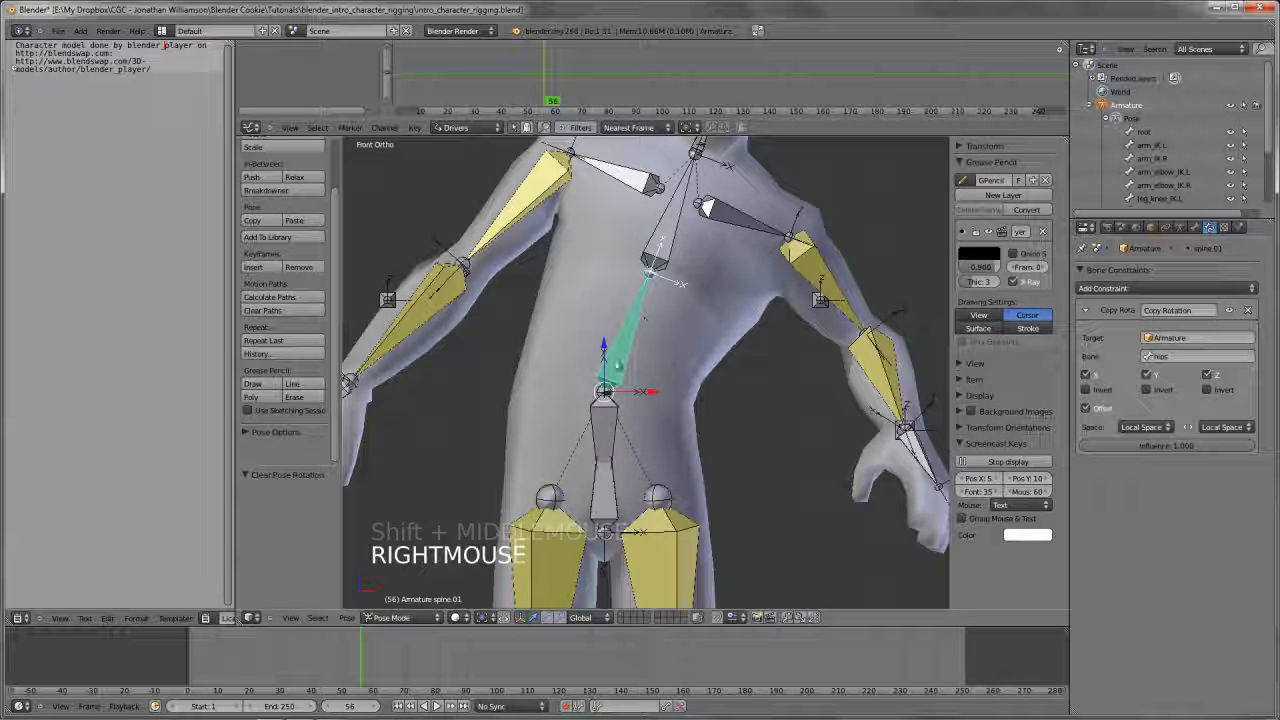
pyautogui.moveTo(1175, 450); pyautogui.dragTo(1124, 450)
# Add a Copy Rotation constraint to the spine.02 bone with the hips bone as its target
pyautogui.rightClick(655, 243)
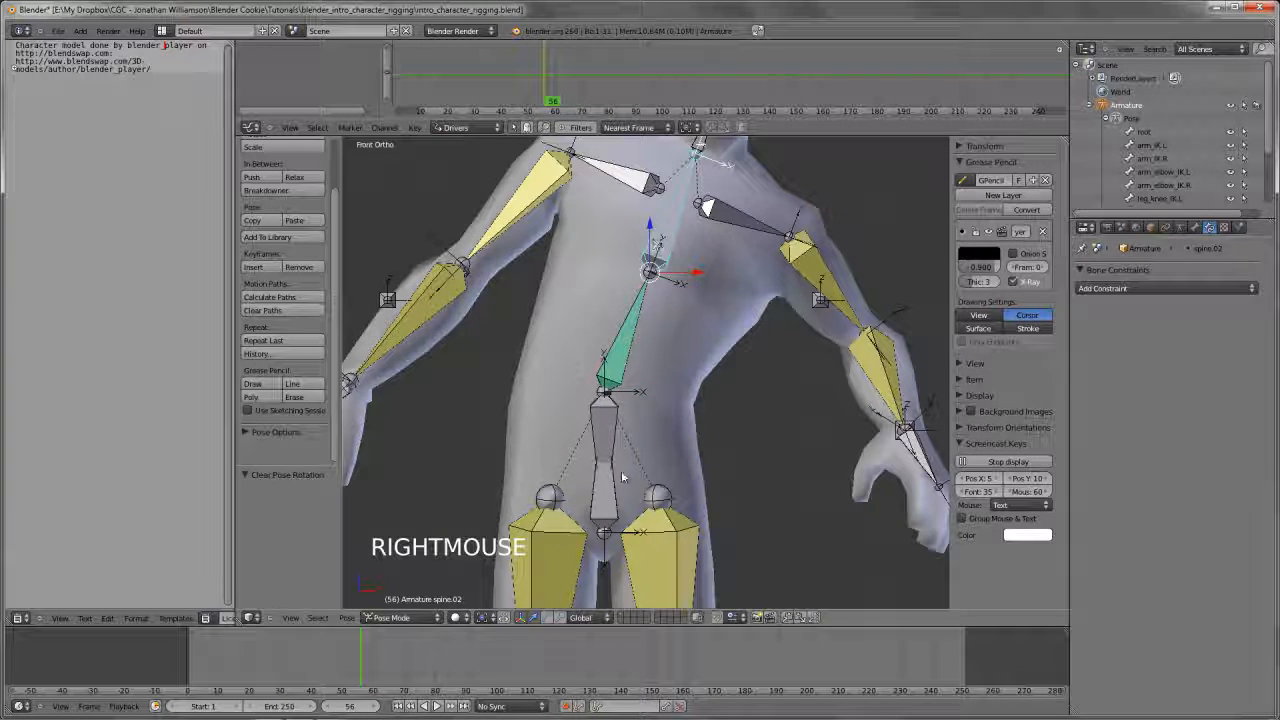
pyautogui.keyDown('shift'); pyautogui.rightClick(606, 512); pyautogui.keyUp('shift')
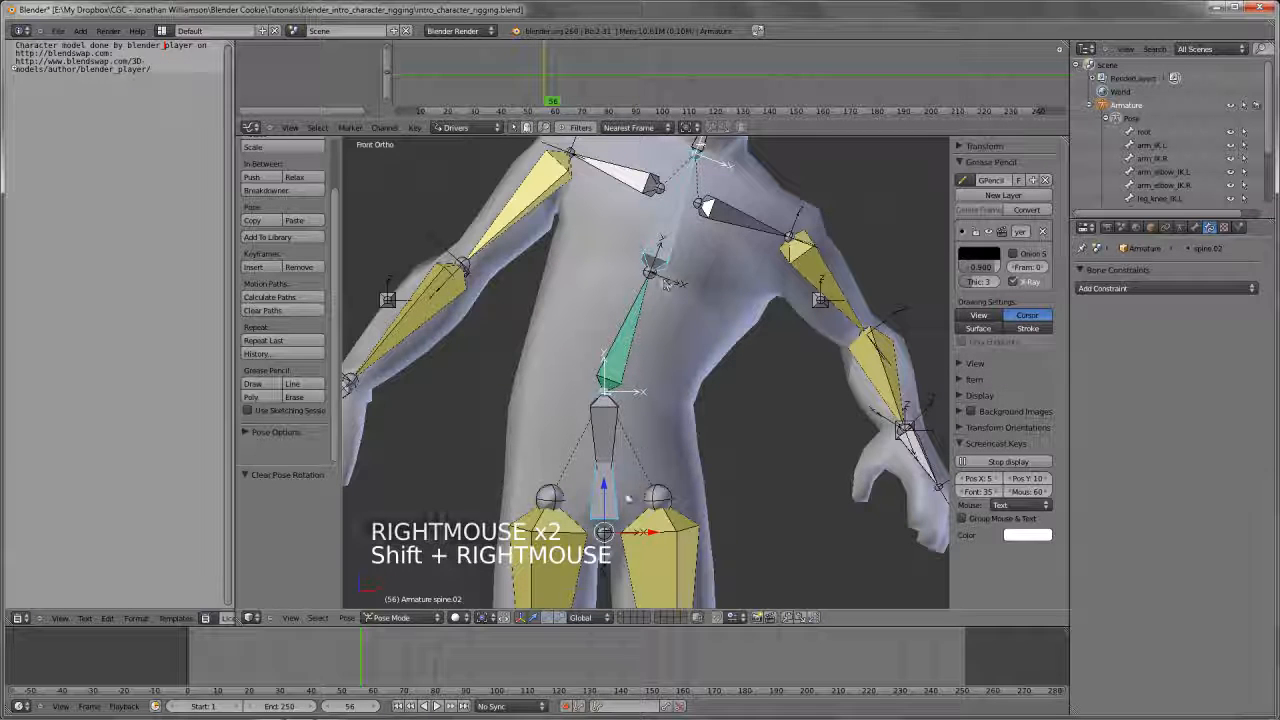
pyautogui.rightClick(608, 514)
pyautogui.rightClick(610, 515)
pyautogui.keyDown('shift'); pyautogui.rightClick(605, 495); pyautogui.keyUp('shift')
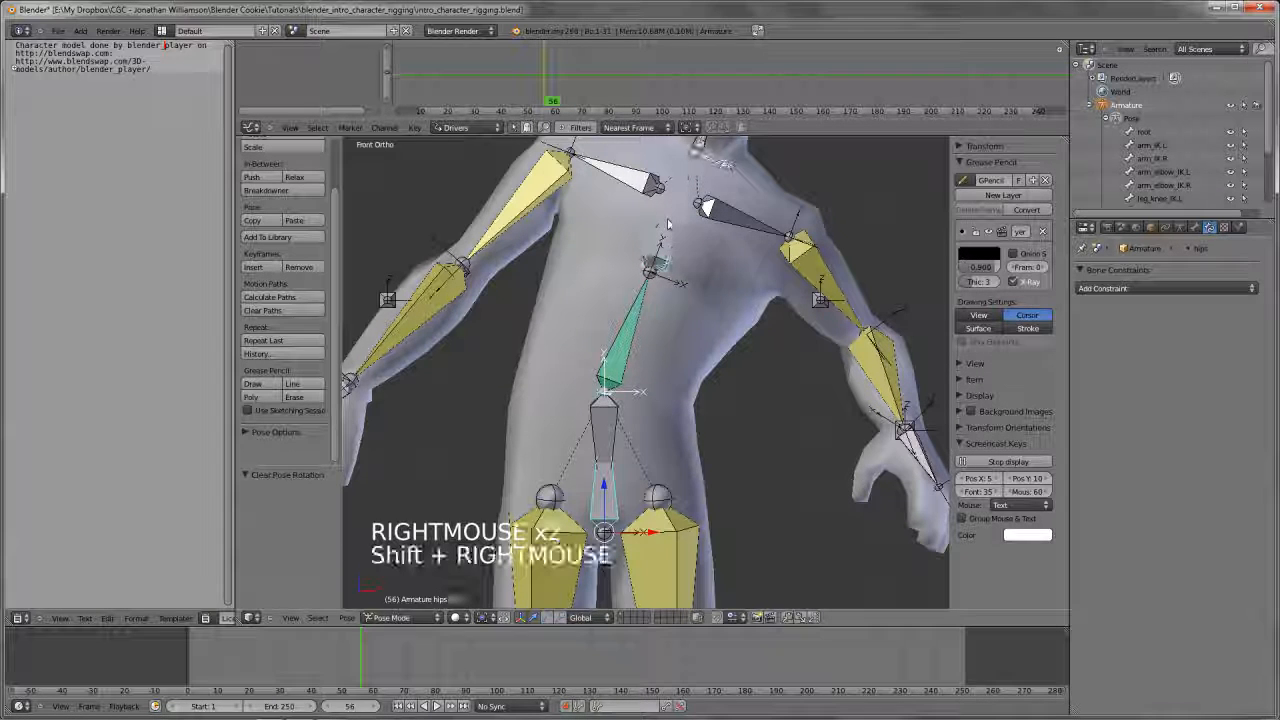
pyautogui.hotkey('ctrl', 'shift', 'c')
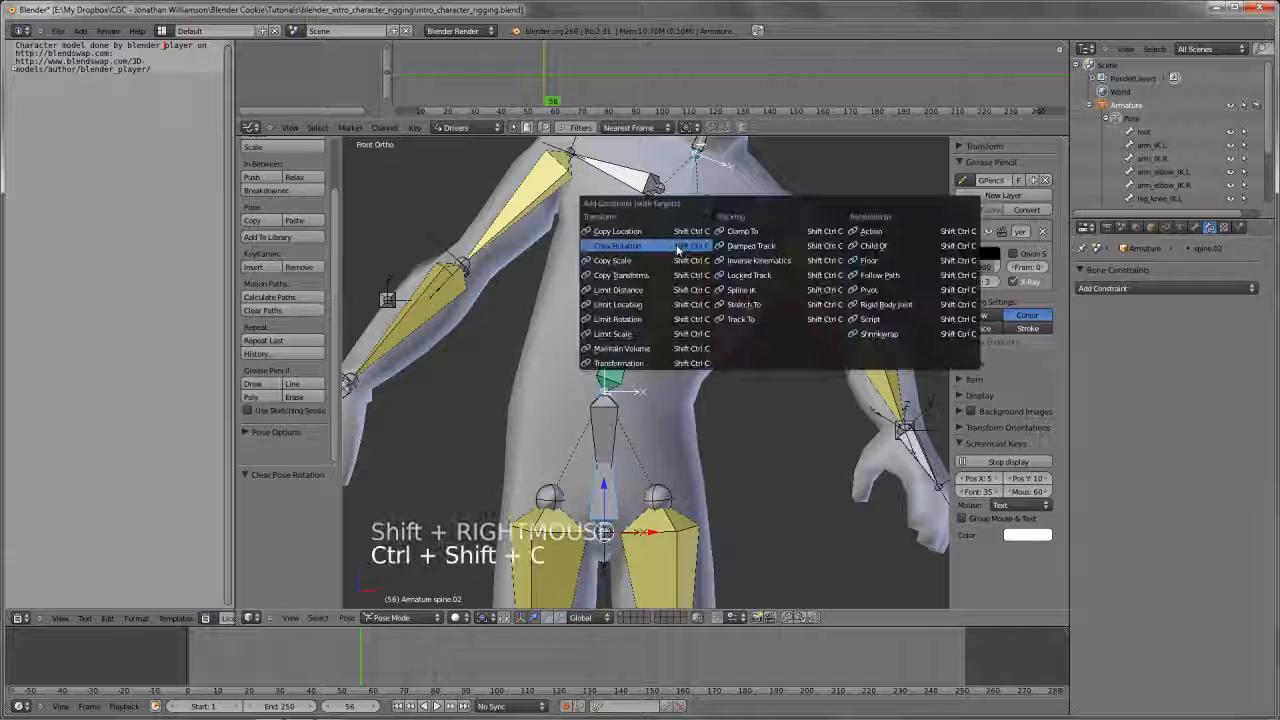
pyautogui.click(677, 249)
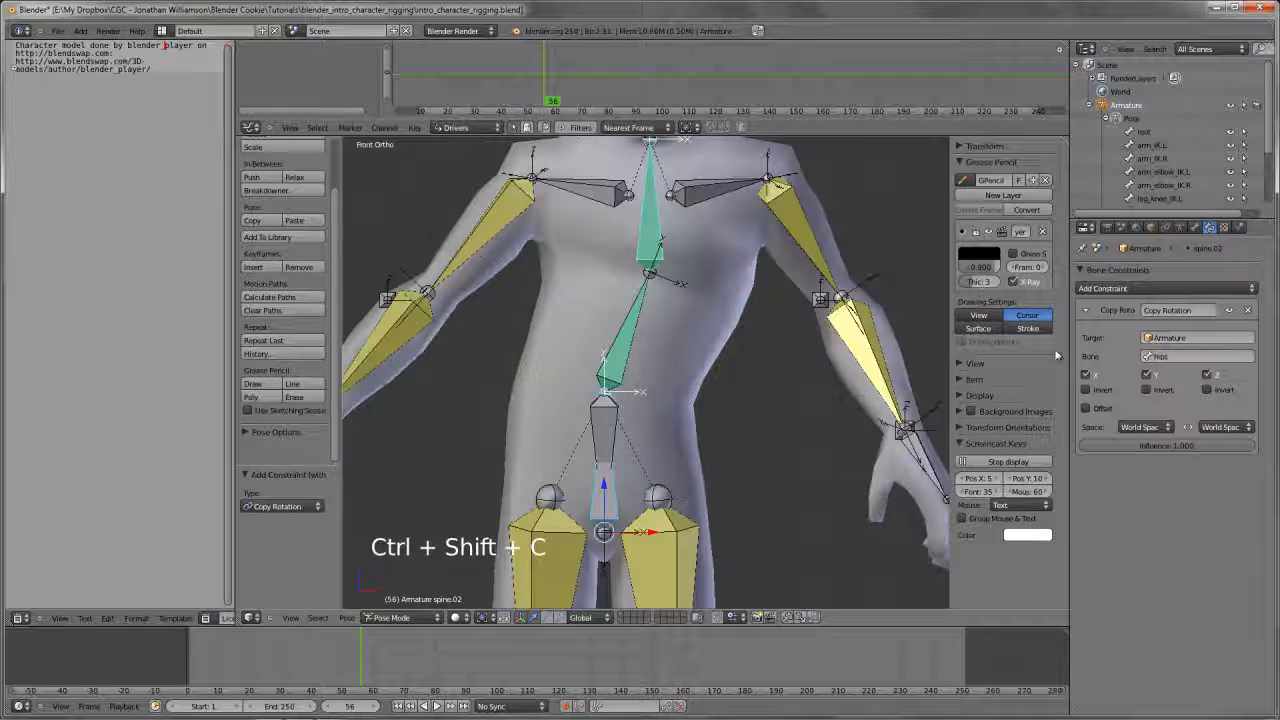
# Enable Offset in spine.02's Copy Rotation constraint and set both of its spaces to Local Space
pyautogui.click(1097, 409)
pyautogui.click(1147, 427)
pyautogui.click(1147, 373)
pyautogui.click(1222, 427)
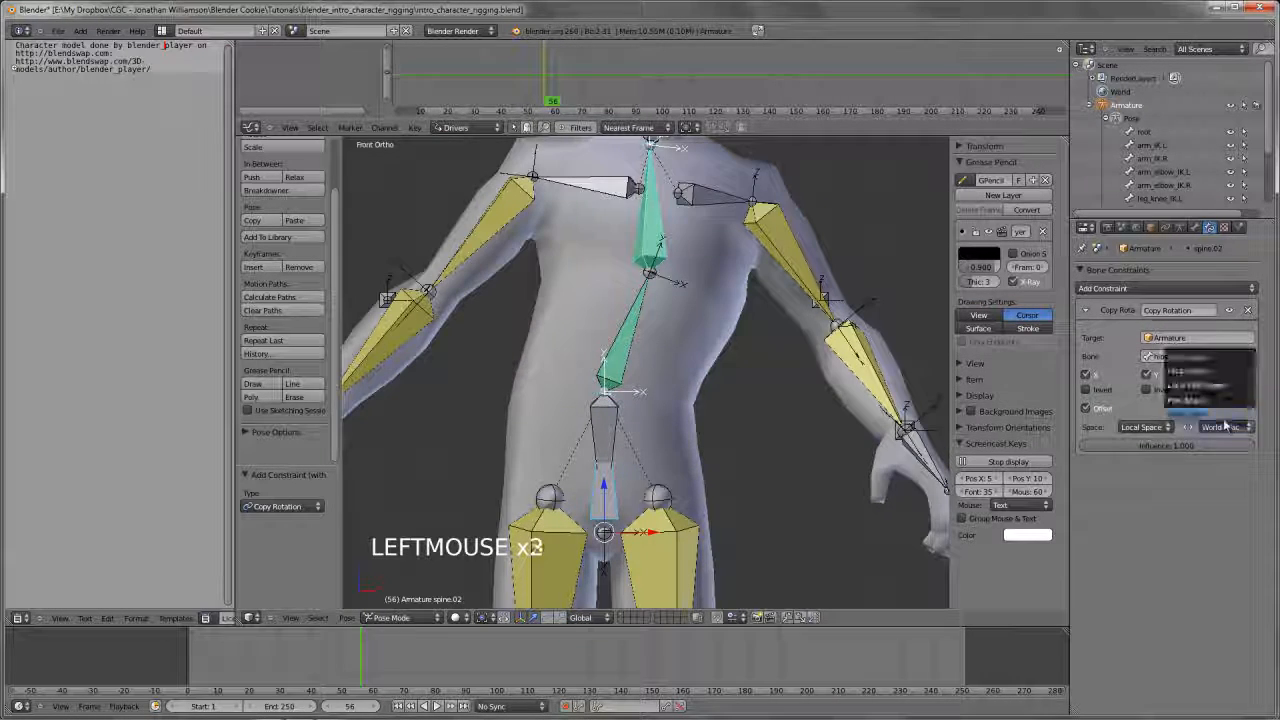
pyautogui.click(1220, 373)
# Try rotating the hips bone, and clear the pose rotation of the spine.01 bone
pyautogui.rightClick(604, 505)
pyautogui.rightClick(604, 505)
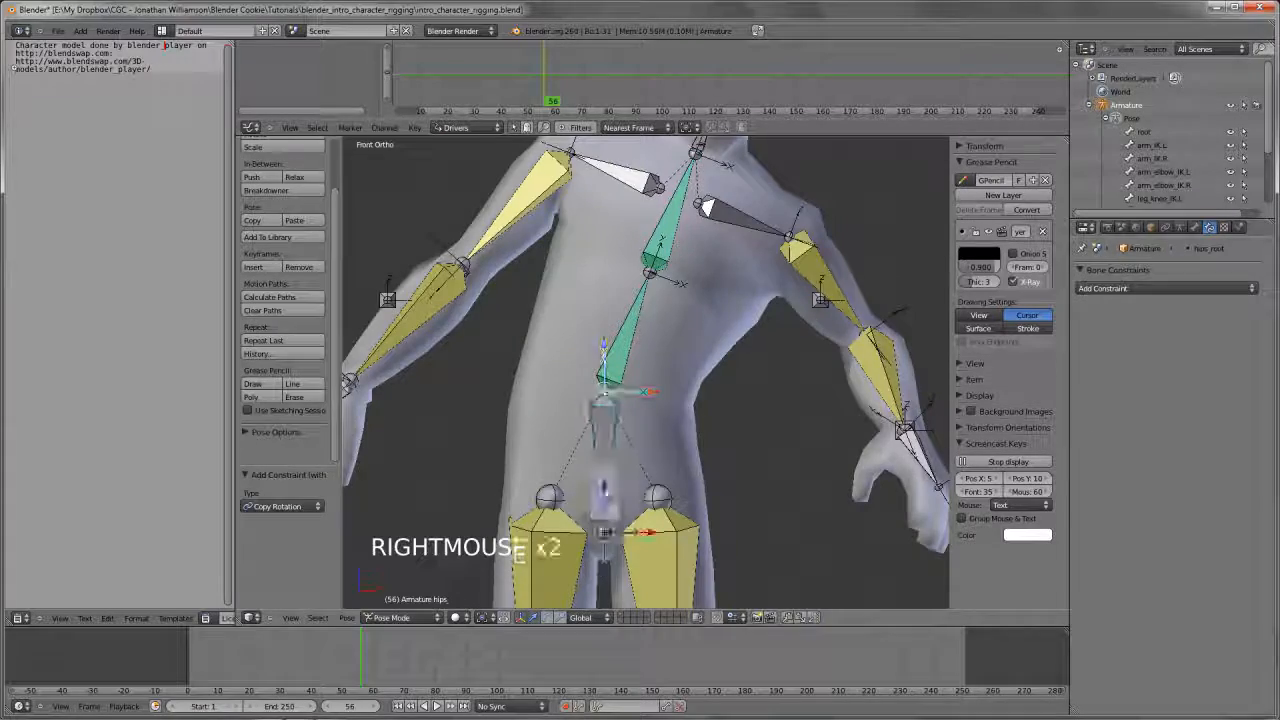
pyautogui.press('r')
pyautogui.press('r')
pyautogui.press('r')
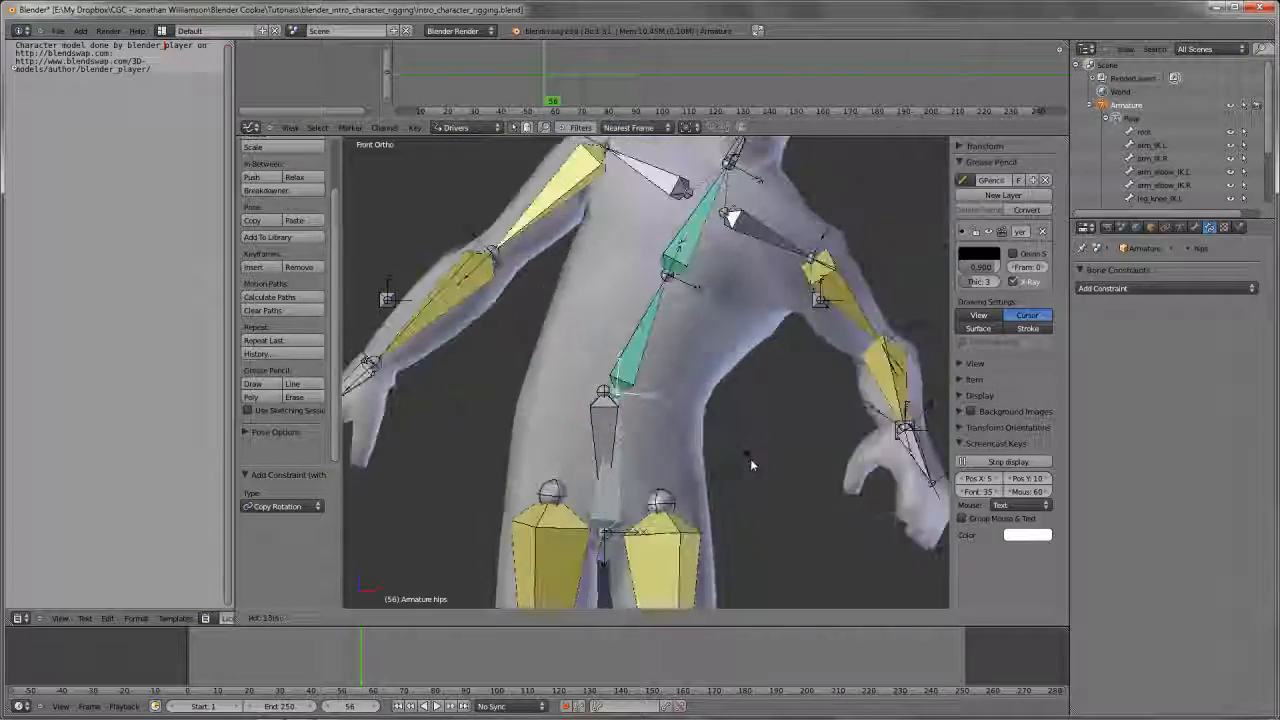
pyautogui.rightClick(658, 304)
pyautogui.rightClick(633, 348)
pyautogui.hotkey('alt', 'r')
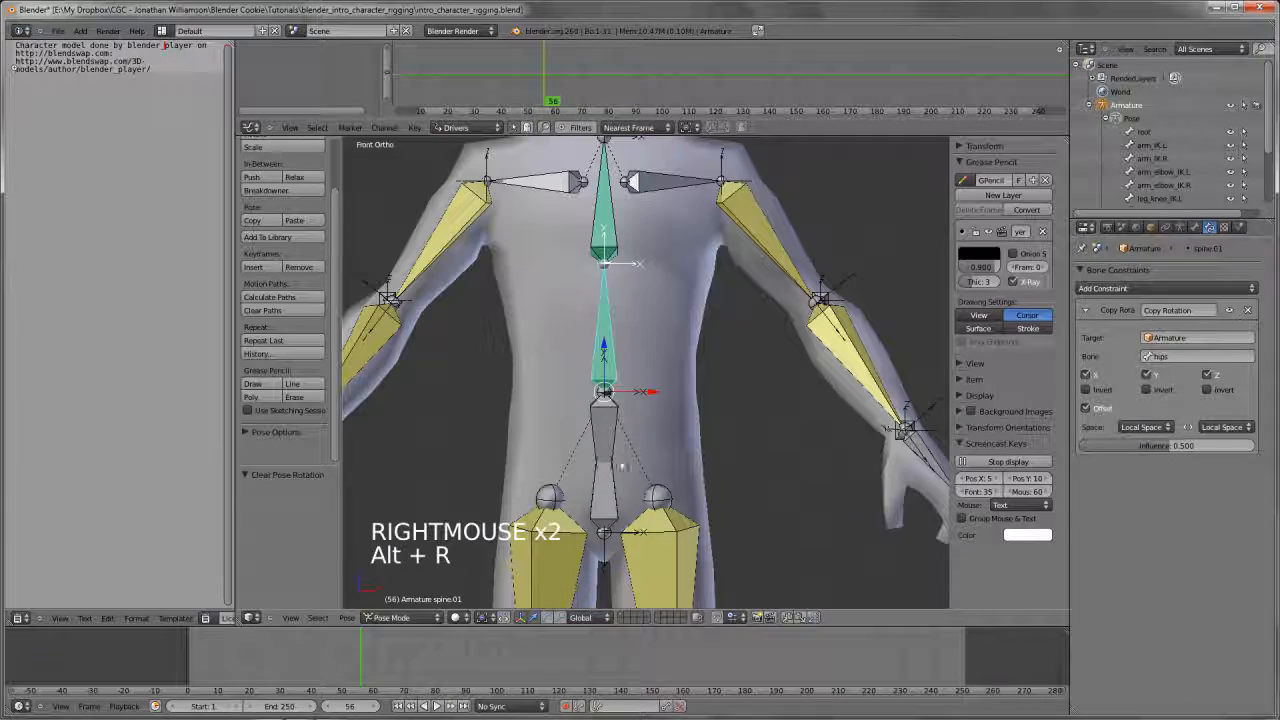
# Rotate the hips bone freely by about -45° to bend the whole spine
pyautogui.rightClick(608, 500)
pyautogui.scroll(-1, 608, 500)
pyautogui.rightClick(617, 479)
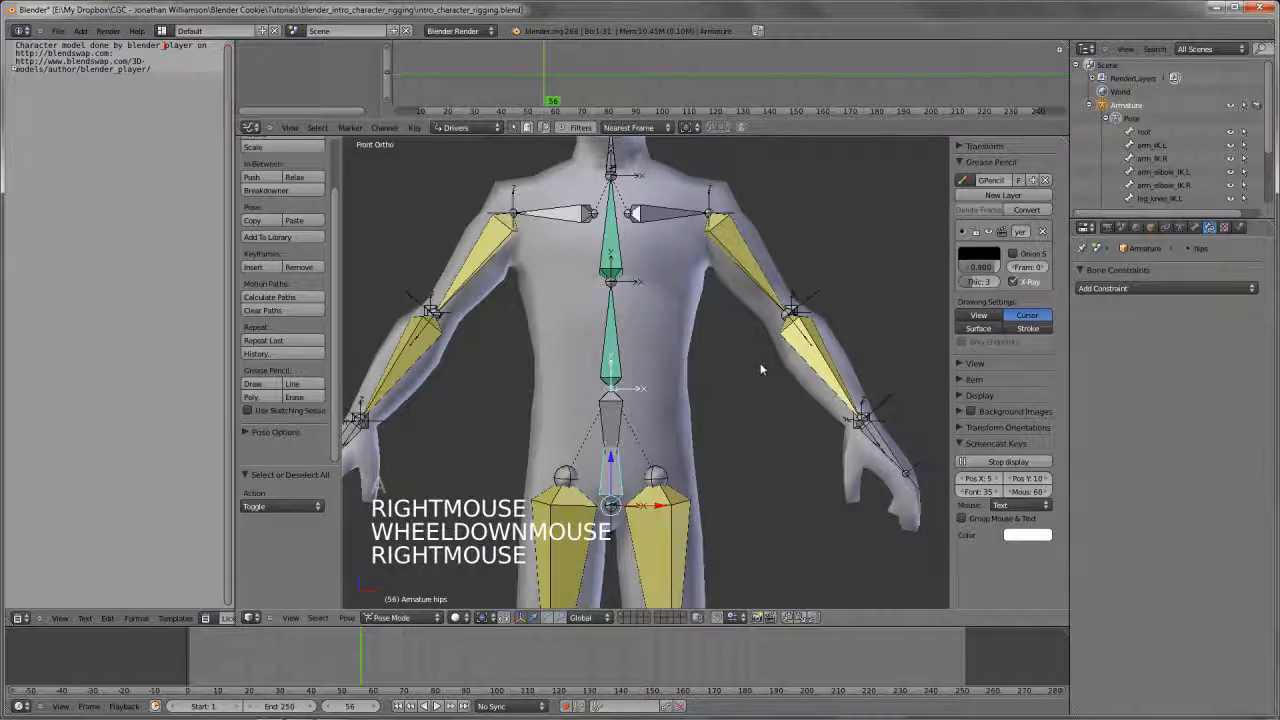
pyautogui.press('r')
pyautogui.press('r')
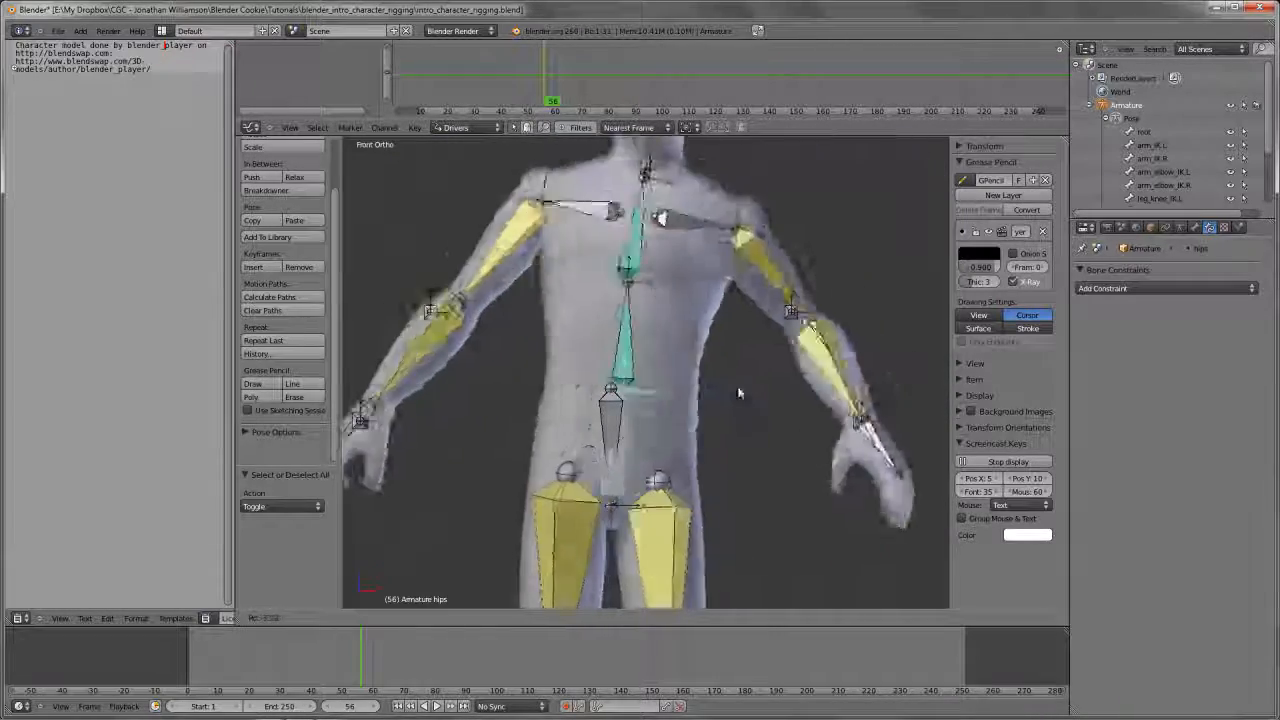
pyautogui.click(617, 315)
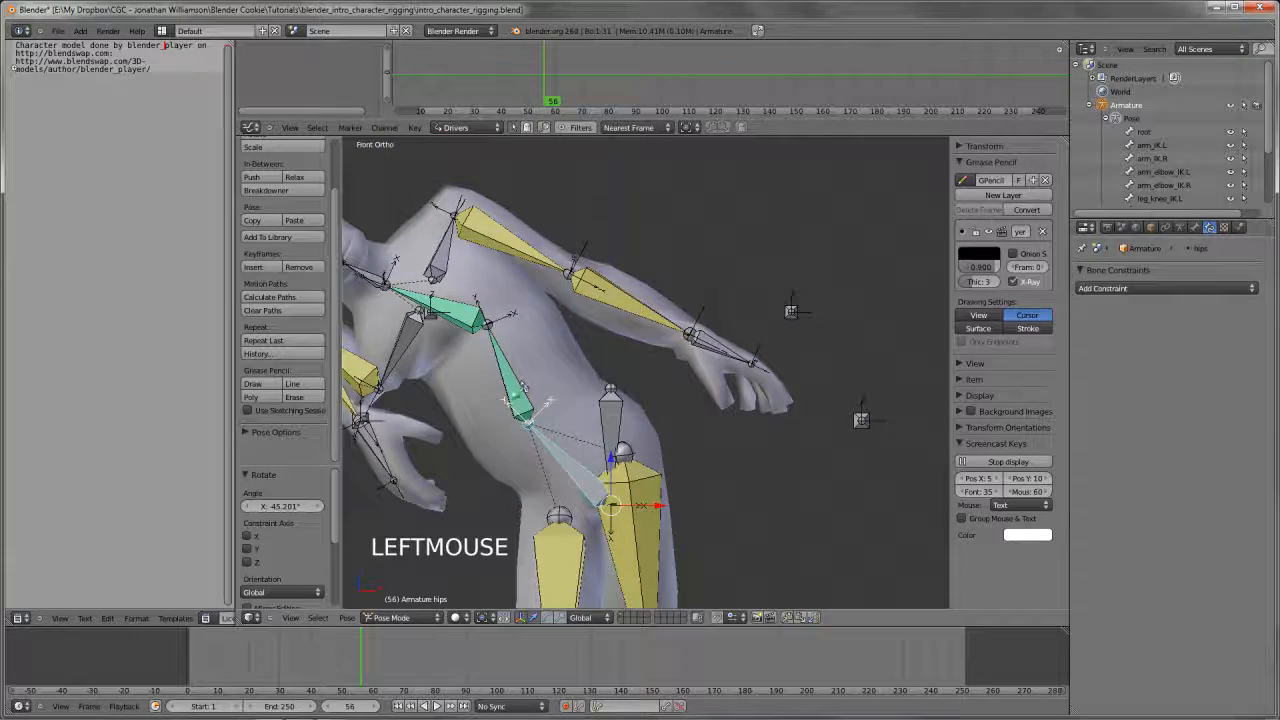
# Set the influence of spine.01's Copy Rotation constraint to 1.000 and try rotating the hips bone in the front view
pyautogui.rightClick(557, 374)
pyautogui.moveTo(1174, 445); pyautogui.dragTo(1263, 446)
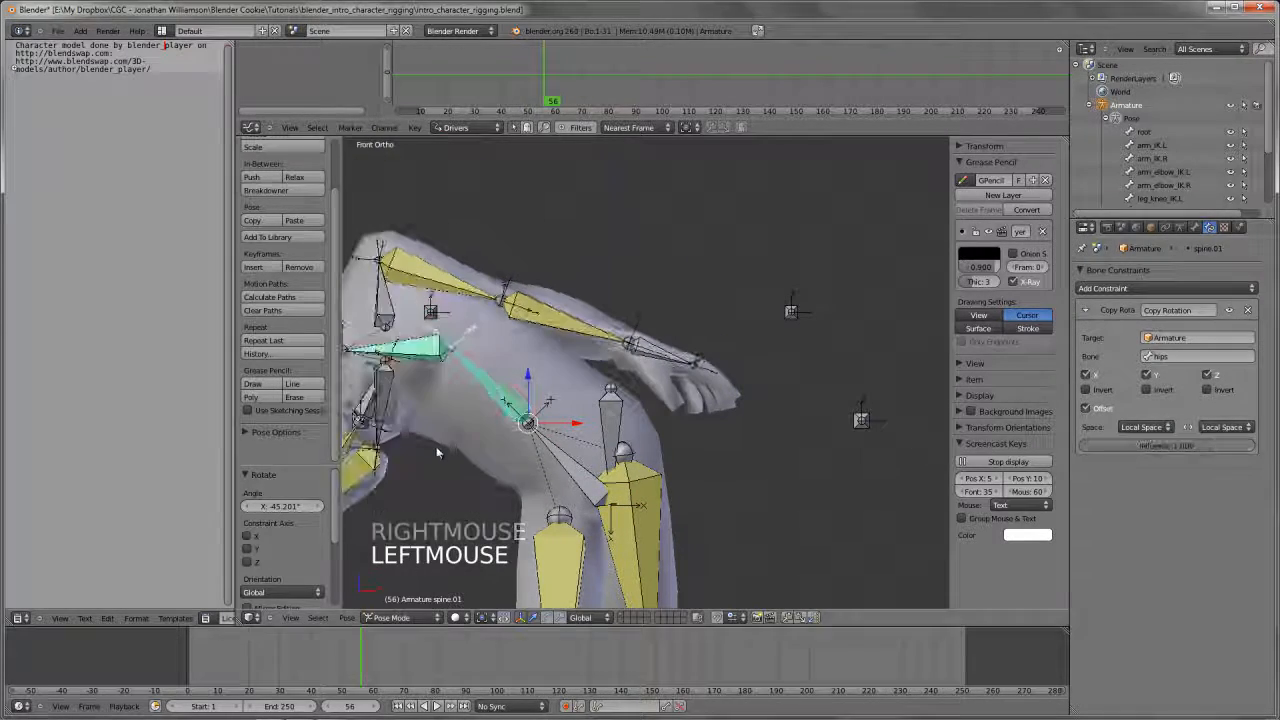
pyautogui.rightClick(572, 464)
pyautogui.press('KP_1')
pyautogui.press('r')
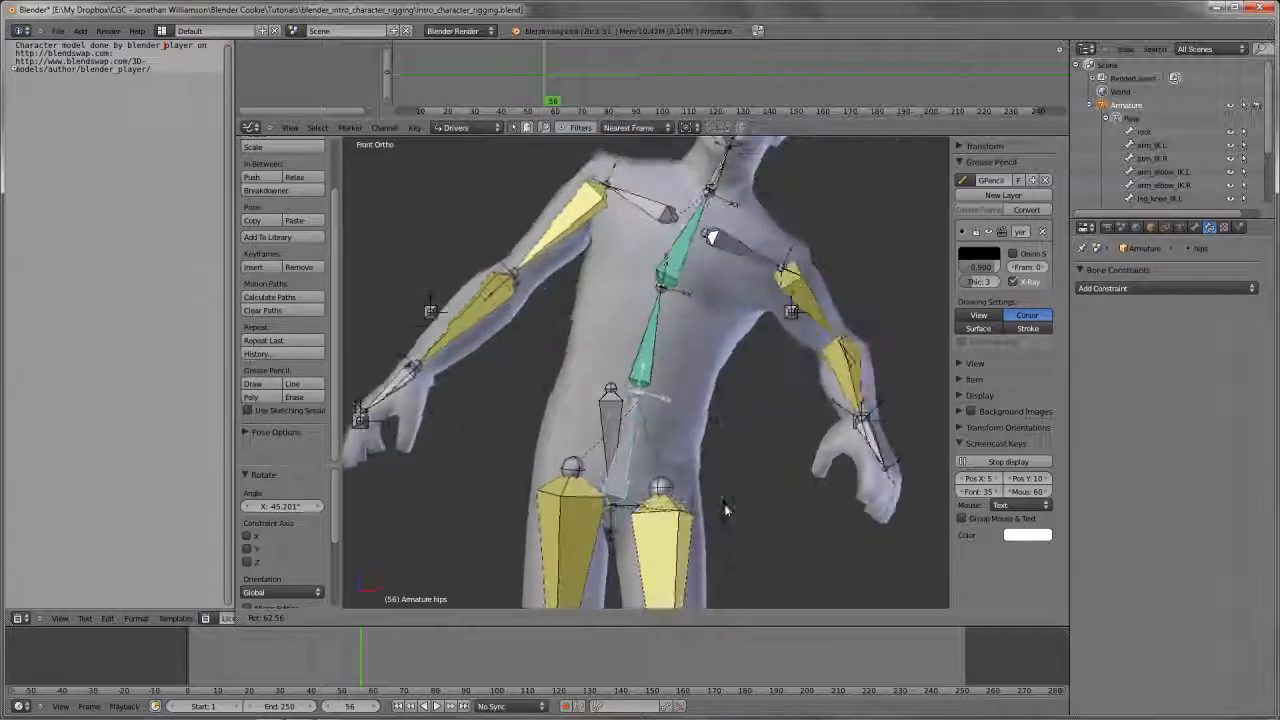
pyautogui.rightClick(735, 425)
pyautogui.scroll(-2, 735, 425)
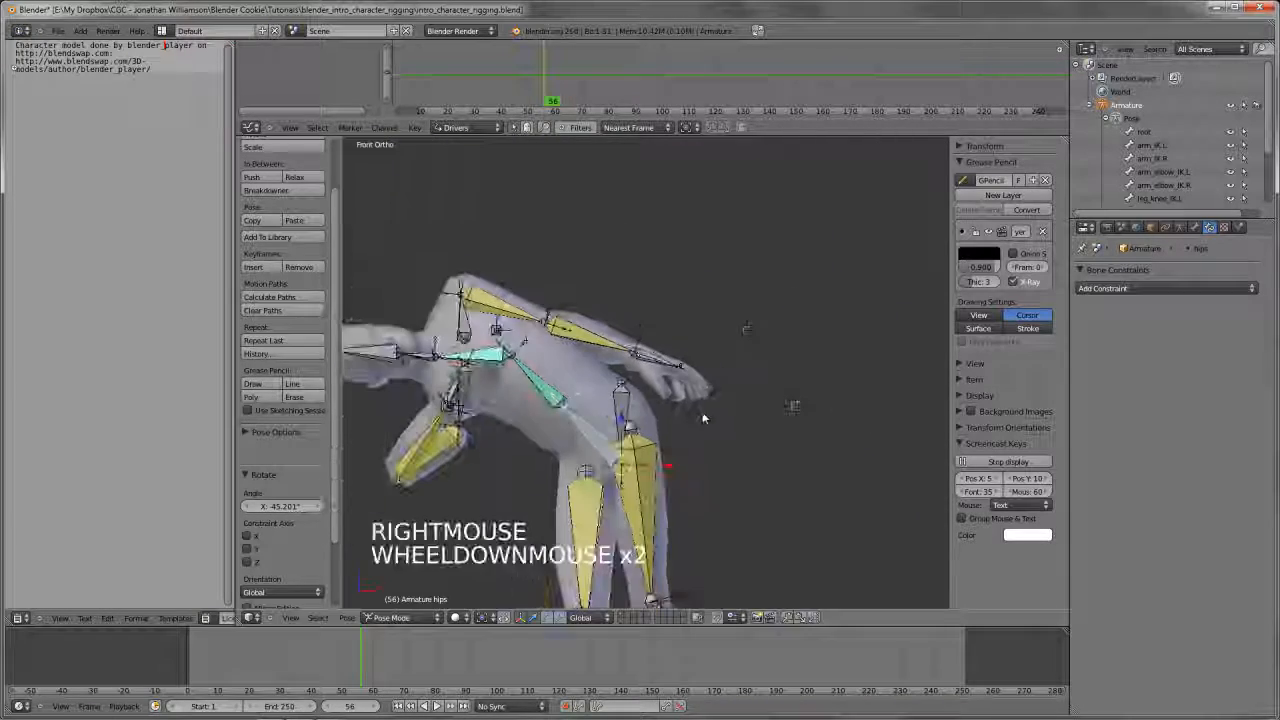
# Clear the hips bone's rotation and try rotating the hips_root bone freely
pyautogui.hotkey('alt', 'r')
pyautogui.scroll(2, 700, 420)
pyautogui.press('a')
pyautogui.rightClick(620, 414)
pyautogui.press('r')
pyautogui.press('r')
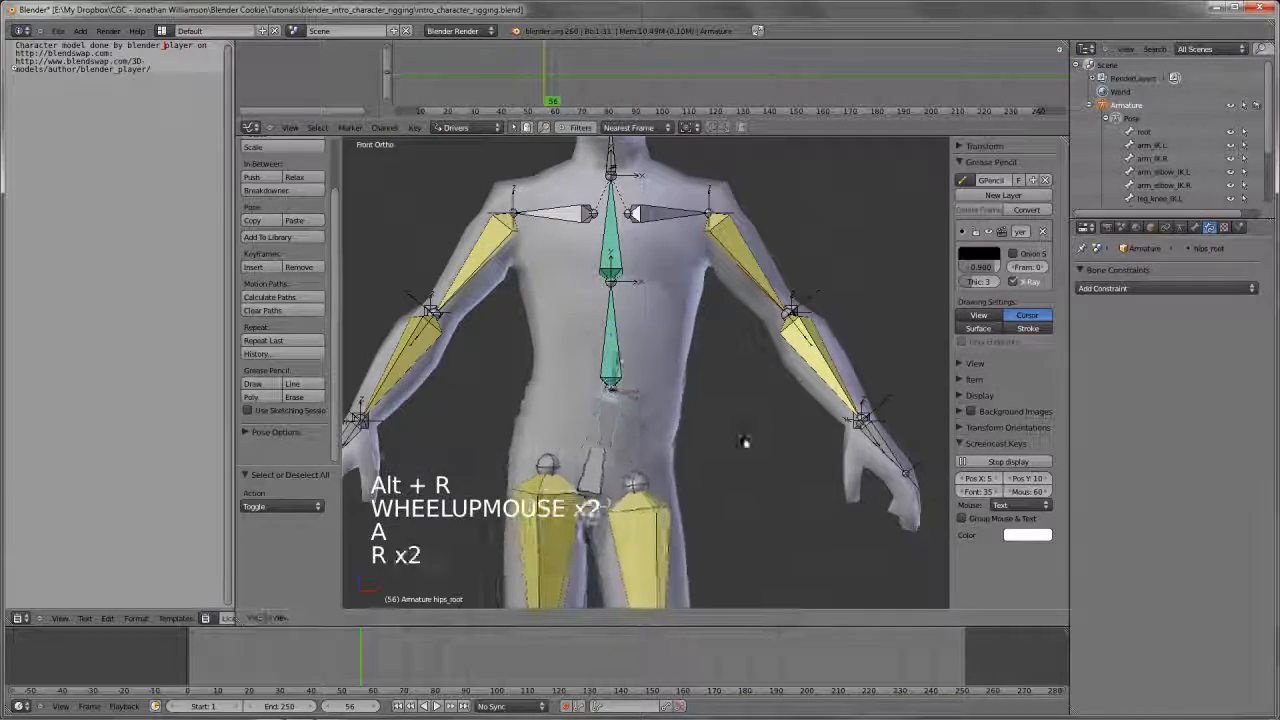
pyautogui.rightClick(704, 413)
pyautogui.scroll(-4, 690, 390)
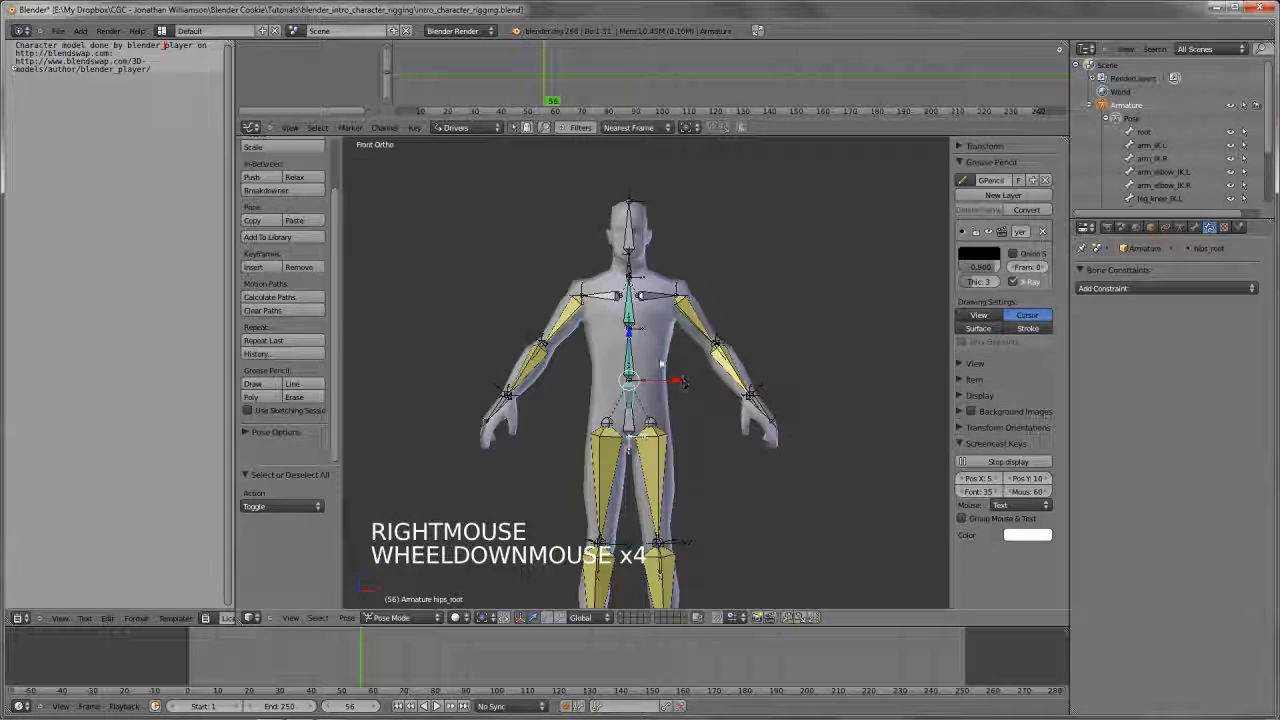
# Try rotating and moving the hips_root bone in the front view
pyautogui.press('a')
pyautogui.moveTo(680, 380); pyautogui.dragTo(699, 410, button='middle')
pyautogui.scroll(2, 700, 400)
pyautogui.press('KP_1')
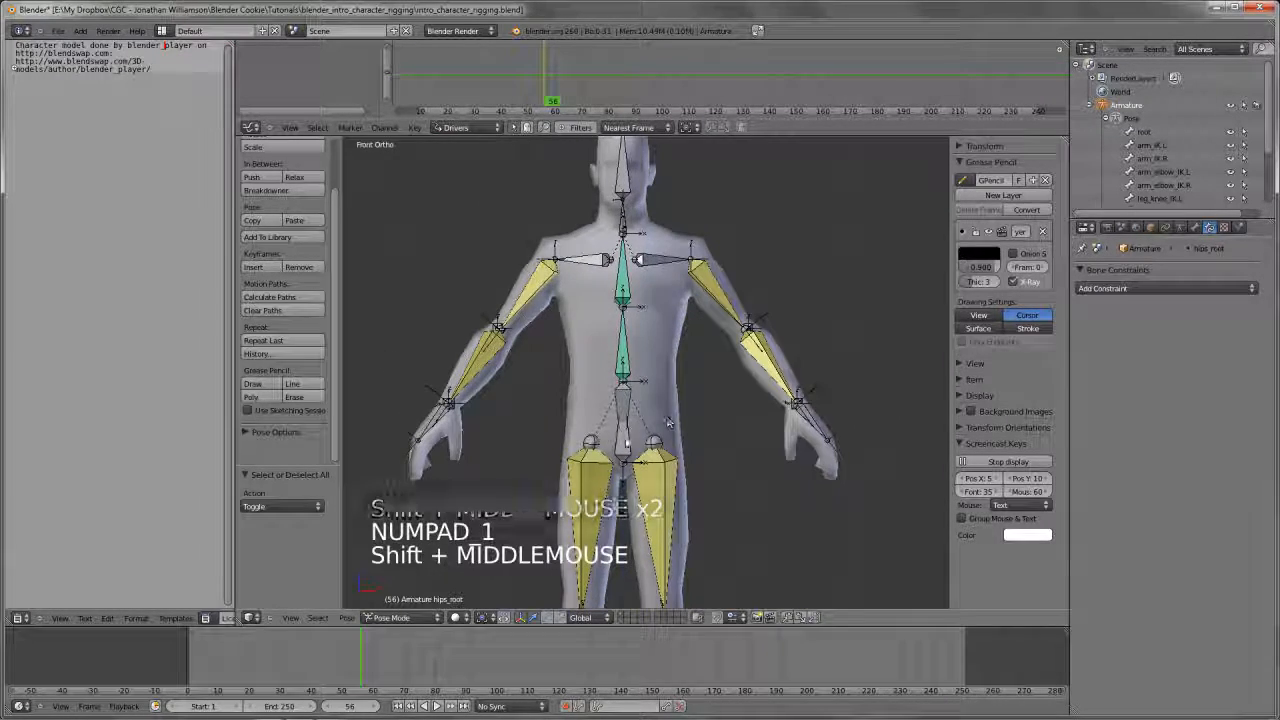
pyautogui.press('r')
pyautogui.press('r')
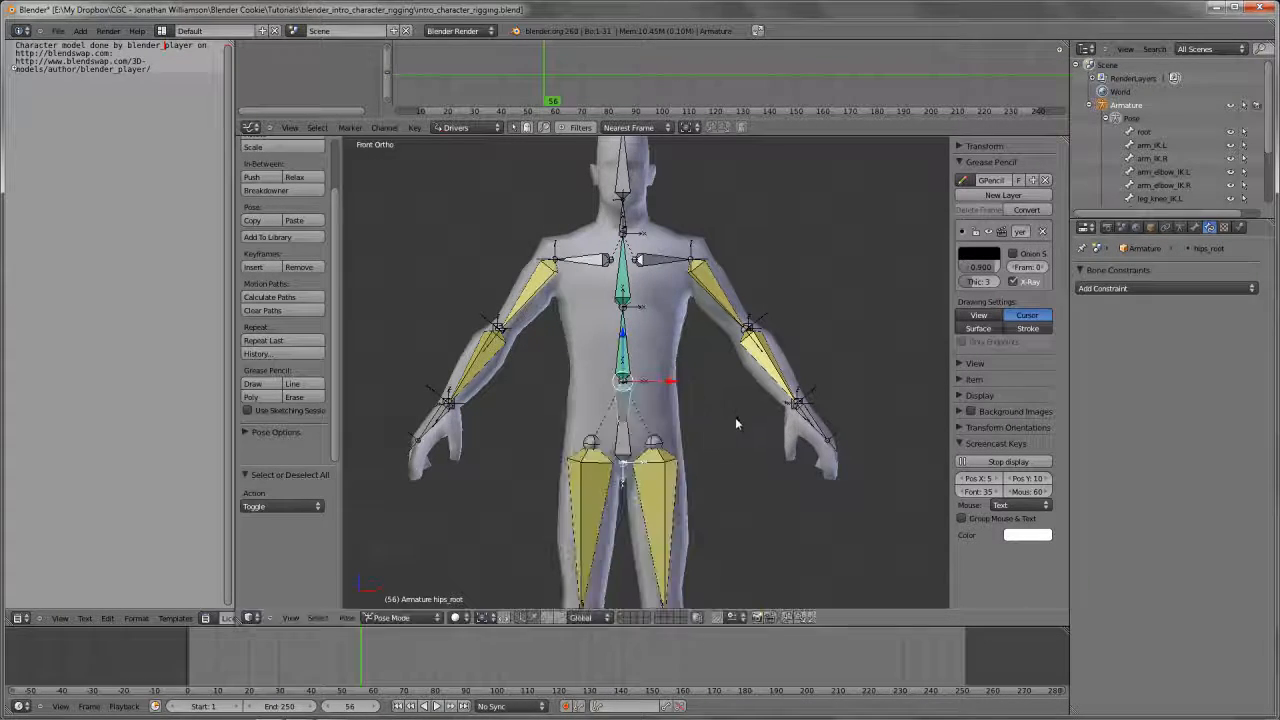
pyautogui.press('g')
pyautogui.press('g')
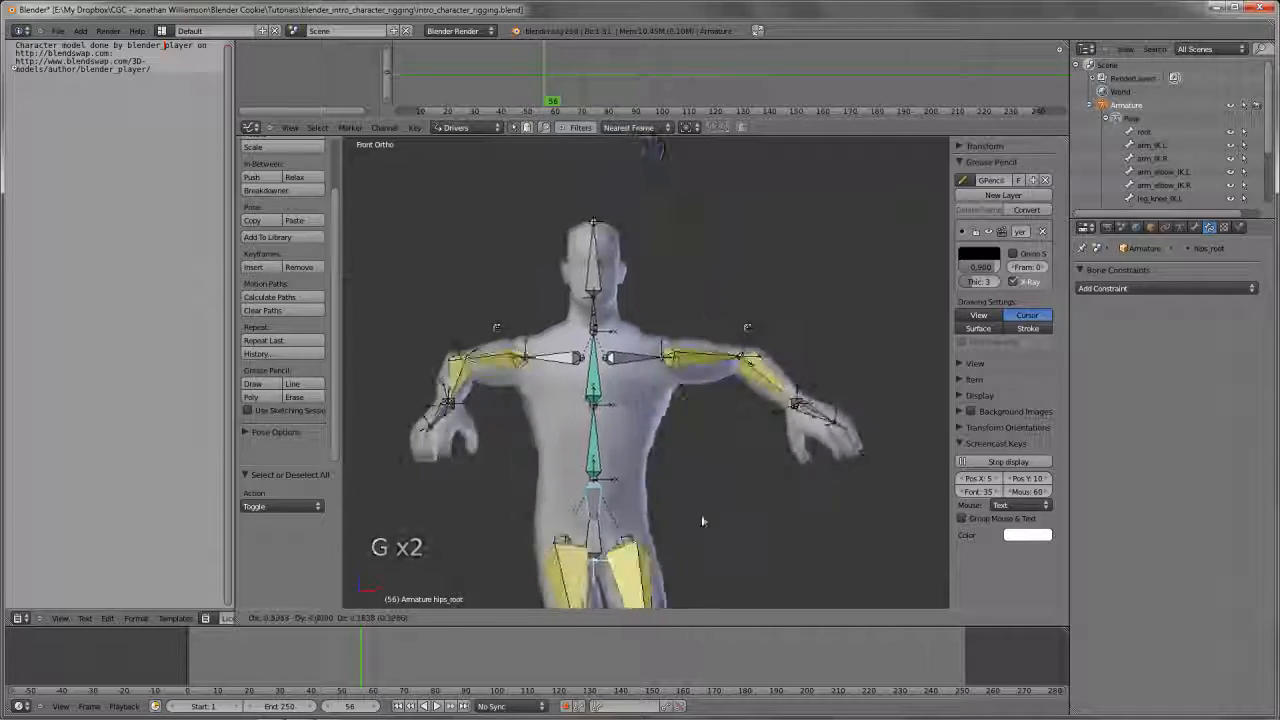
pyautogui.rightClick(700, 515)
# Cancel moving the hips_root bone and try rotating the hips bone in the front view
pyautogui.rightClick(720, 430)
pyautogui.rightClick(727, 428)
pyautogui.press('r')
pyautogui.press('r')
pyautogui.press('r')
pyautogui.press('r')
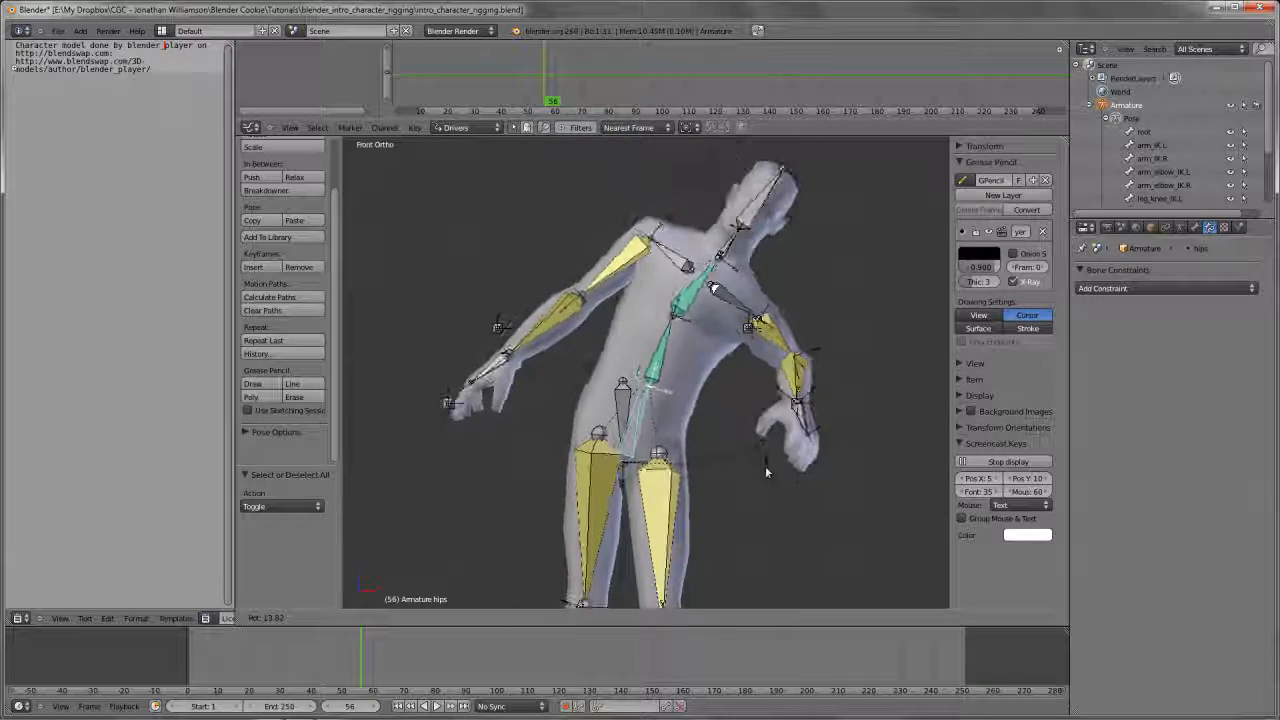
pyautogui.rightClick(655, 318)
# Try rotating the spine.02 bone in the front view
pyautogui.rightClick(645, 310)
pyautogui.press('r')
pyautogui.press('r')
pyautogui.press('r')
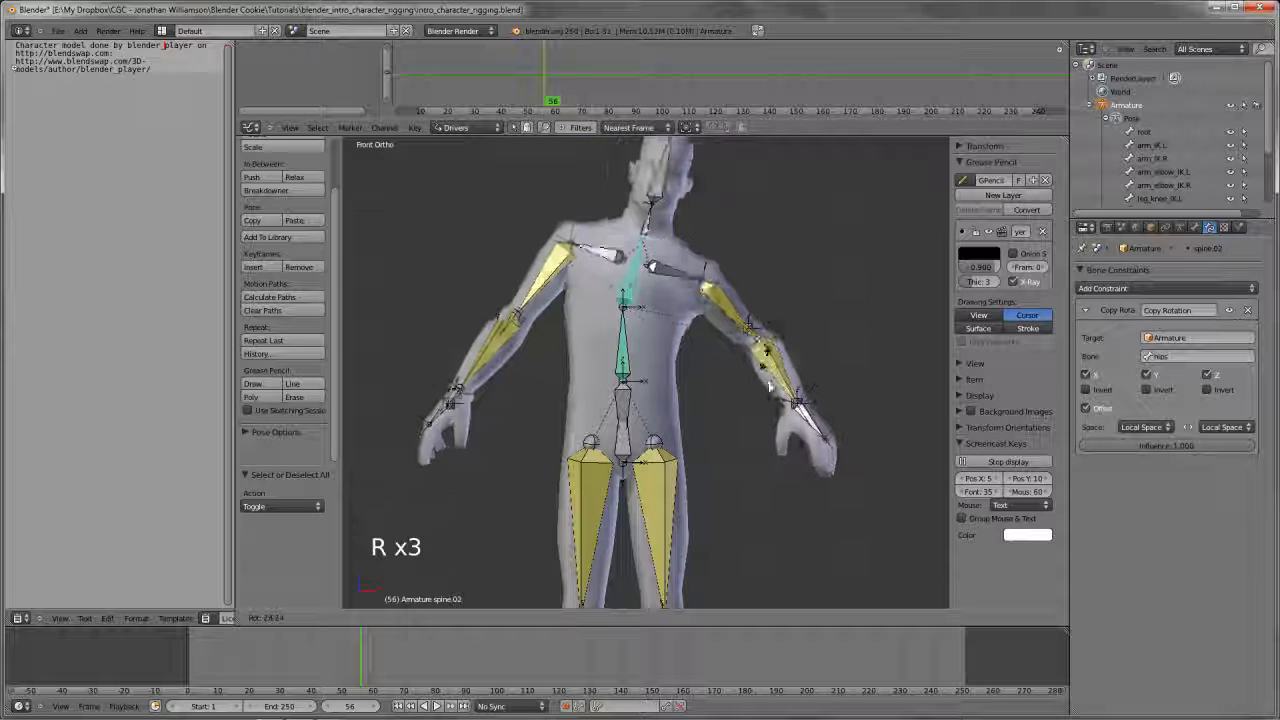
pyautogui.rightClick(712, 330)
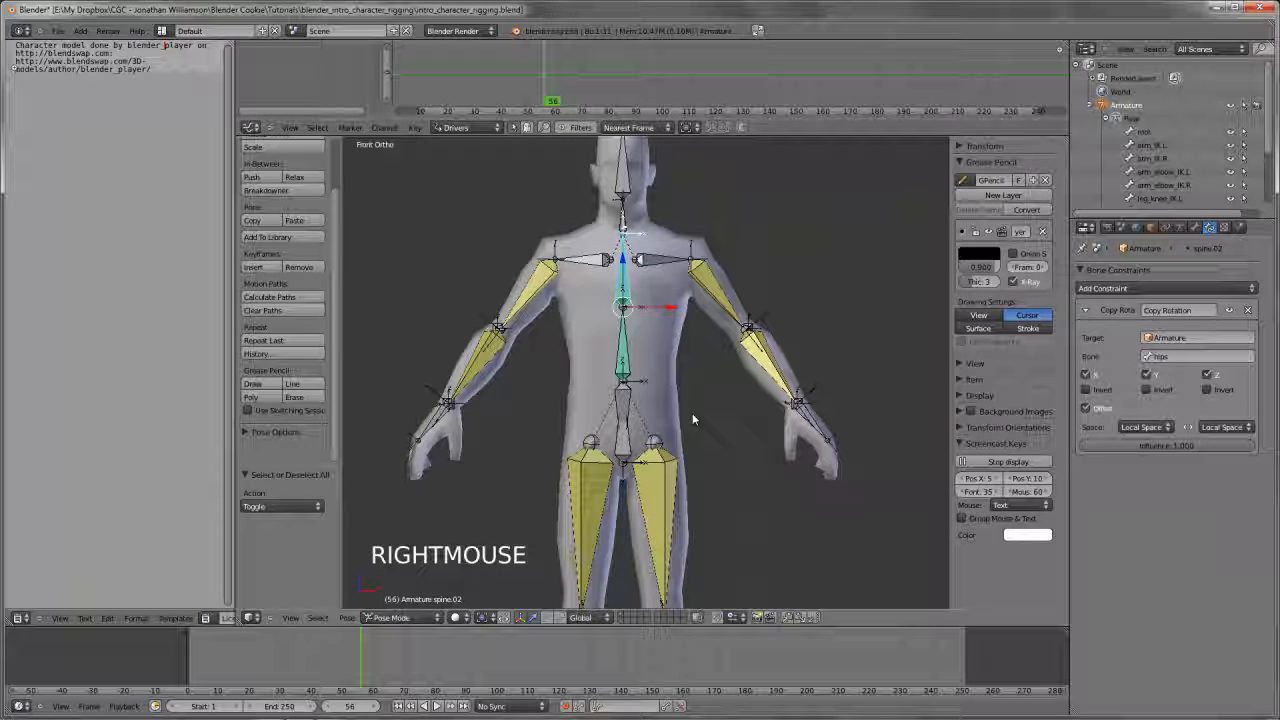
pyautogui.keyDown('shift'); pyautogui.moveTo(693, 386); pyautogui.dragTo(694, 392, button='middle'); pyautogui.keyUp('shift')
pyautogui.press('r')
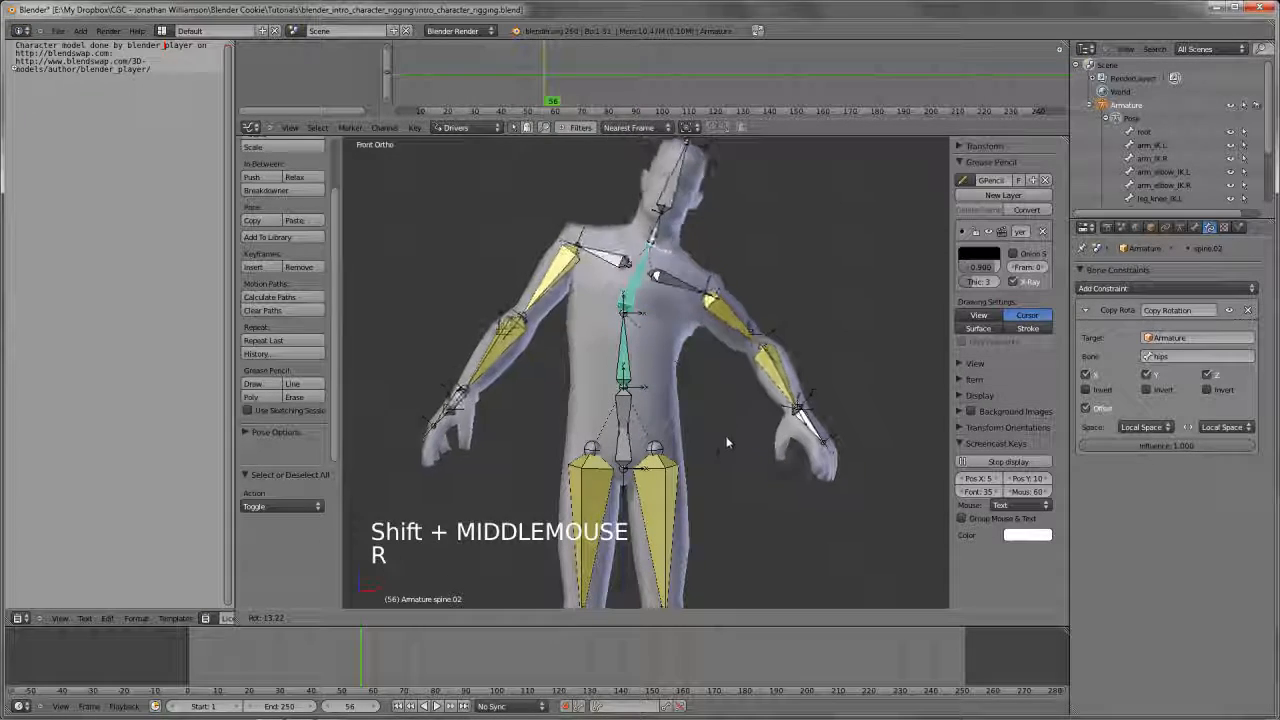
pyautogui.rightClick(700, 450)
# Try rotating and moving the hips_root bone in the front view
pyautogui.rightClick(625, 461)
pyautogui.press('z')
pyautogui.scroll(1, 668, 437)
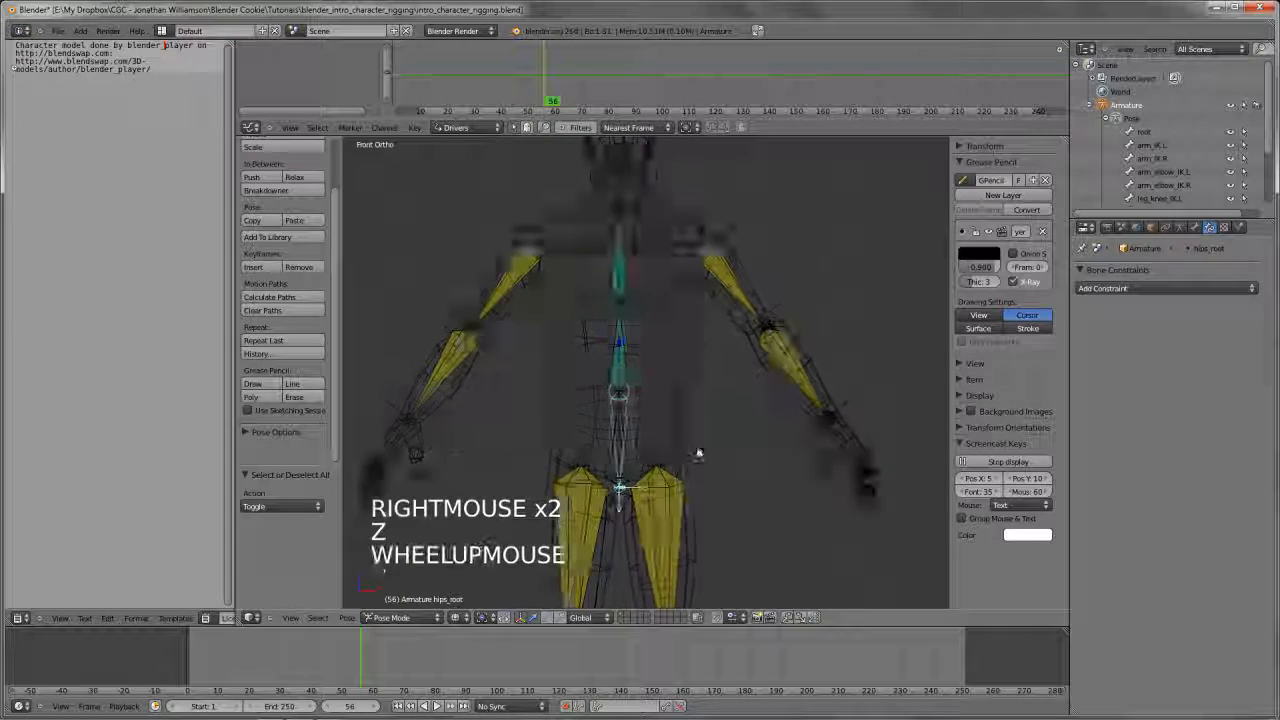
pyautogui.press('z')
pyautogui.keyDown('shift'); pyautogui.moveTo(694, 449); pyautogui.dragTo(700, 447, button='middle'); pyautogui.keyUp('shift')
pyautogui.press('z')
pyautogui.press('z')
pyautogui.scroll(-2, 706, 431)
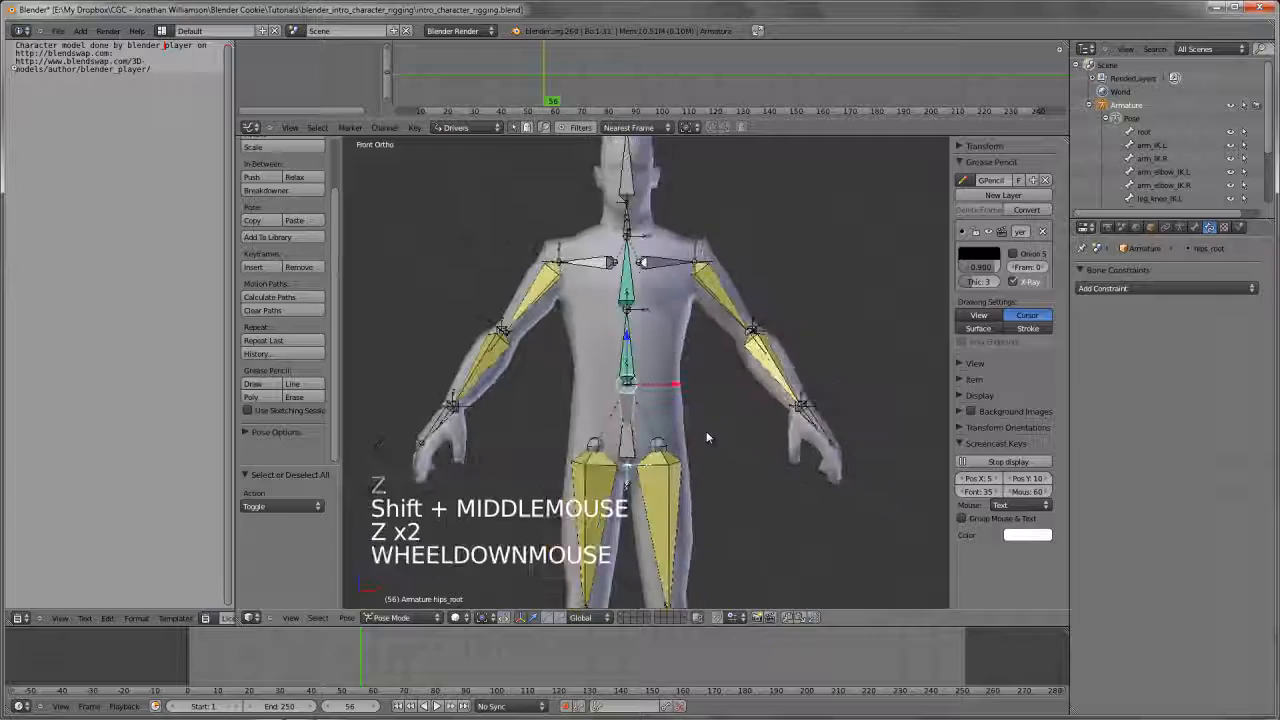
pyautogui.press('r')
pyautogui.press('g')
pyautogui.press('g')
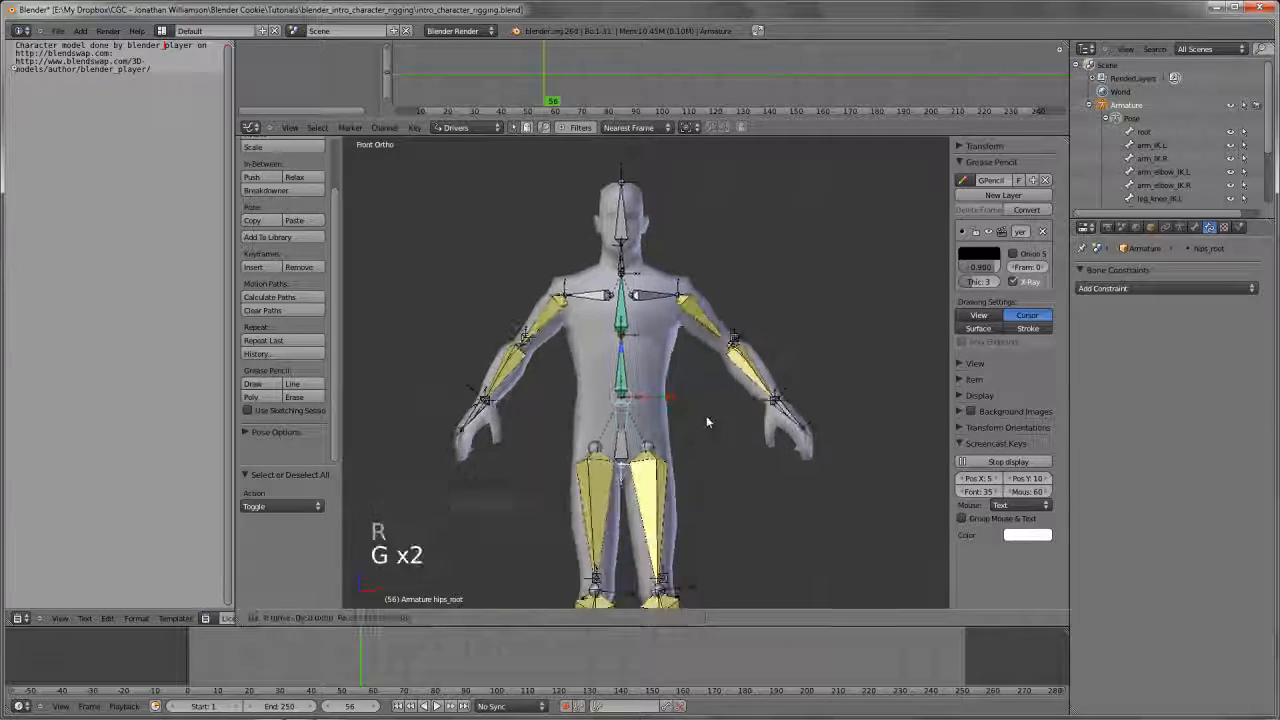
pyautogui.rightClick(786, 400)
# Parent the arm_IK.L bone to hips_root in Edit Mode with Keep Offset
pyautogui.press('z')
pyautogui.press('Tab')
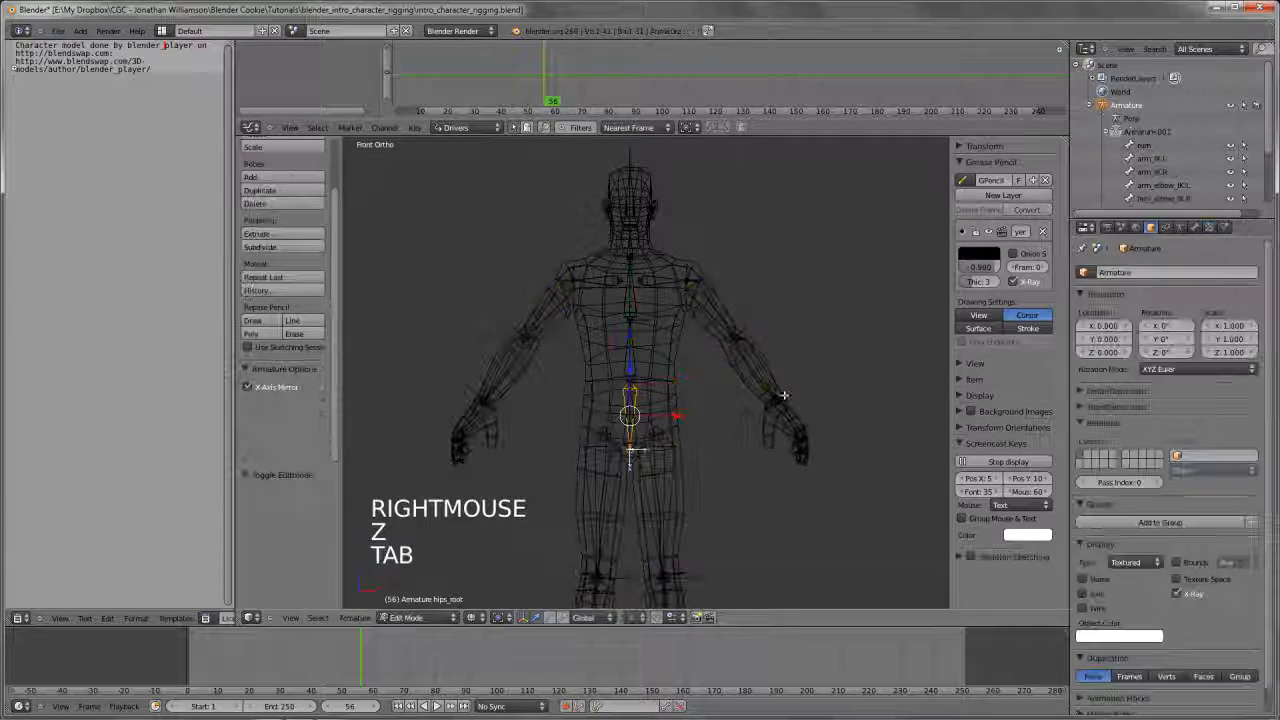
pyautogui.moveTo(788, 400); pyautogui.dragTo(818, 335, button='middle')
pyautogui.press('z')
pyautogui.rightClick(761, 425)
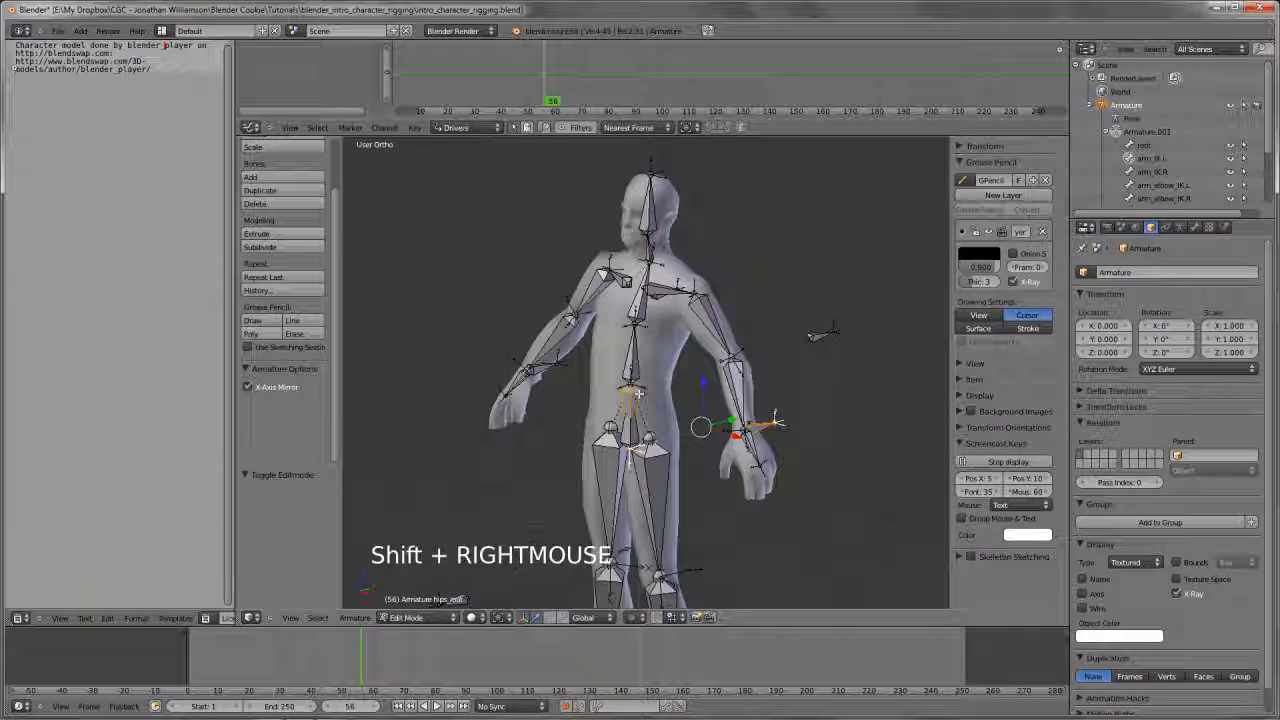
pyautogui.hotkey('ctrl', 'p')
pyautogui.click(638, 398)
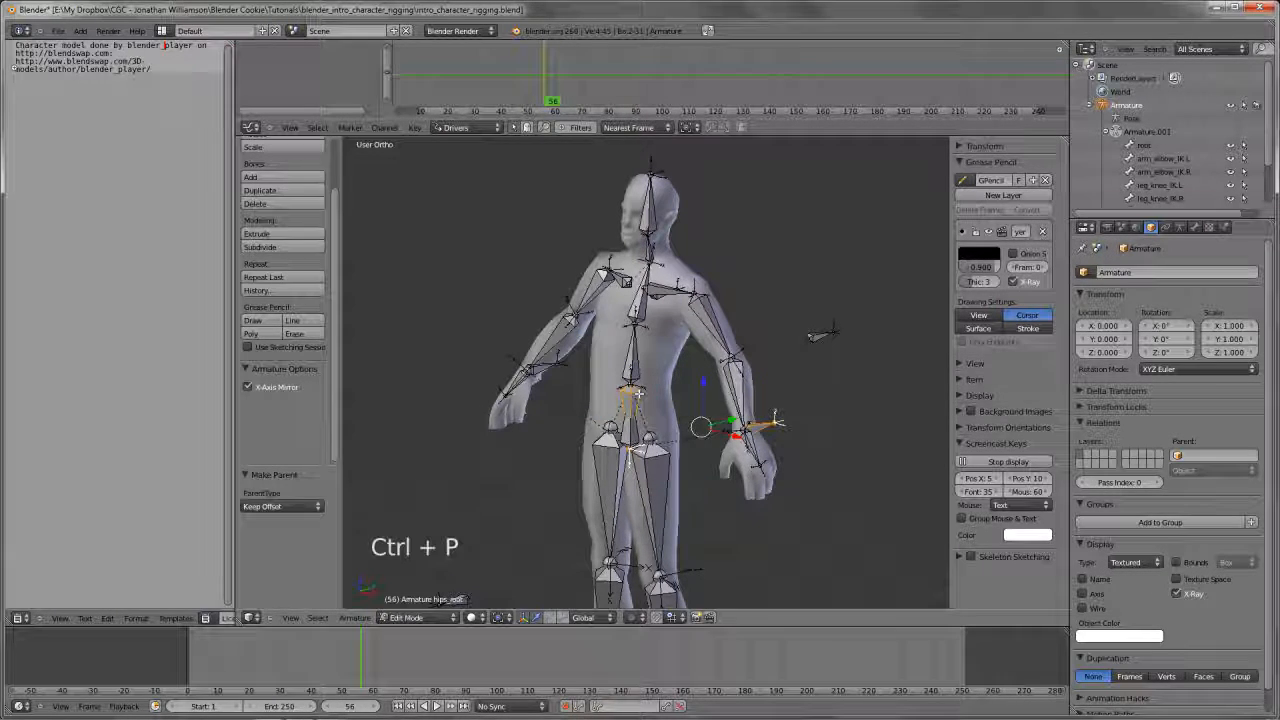
# Try rotating and moving the hips_root bone in Pose Mode with the arm IK bone parented to it
pyautogui.press('Tab')
pyautogui.press('KP_1')
pyautogui.press('r')
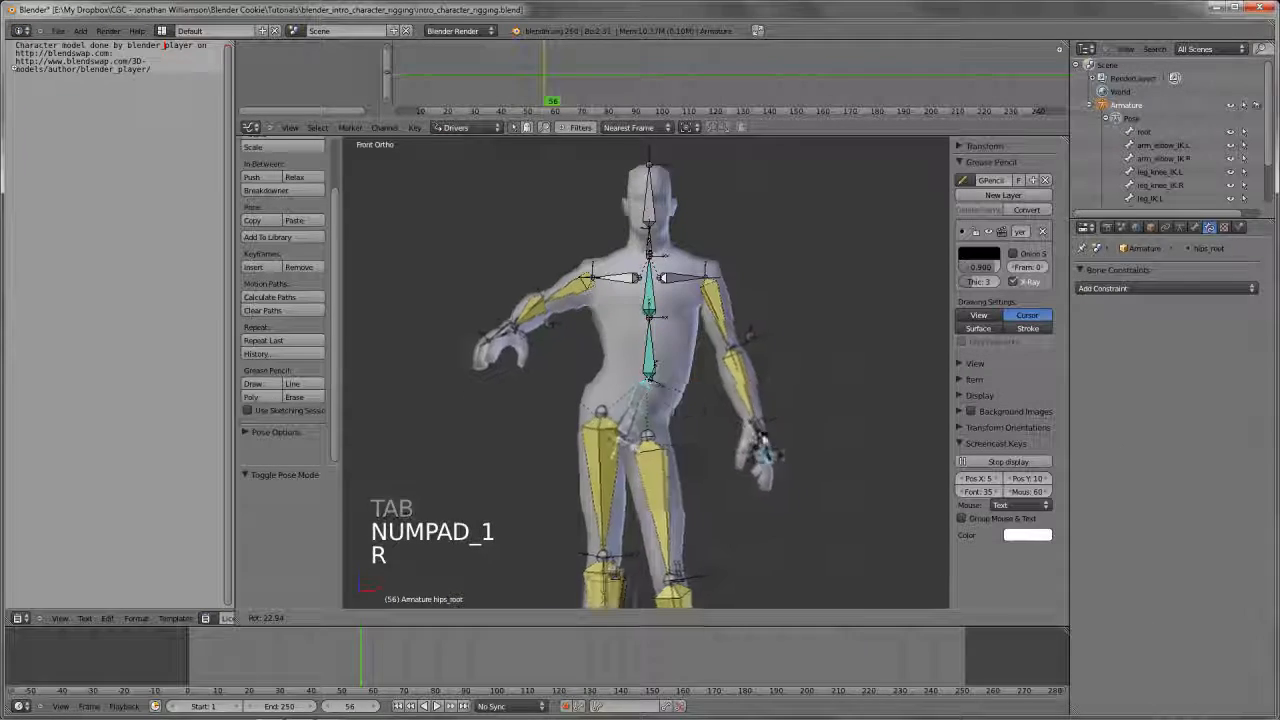
pyautogui.press('g')
pyautogui.press('g')
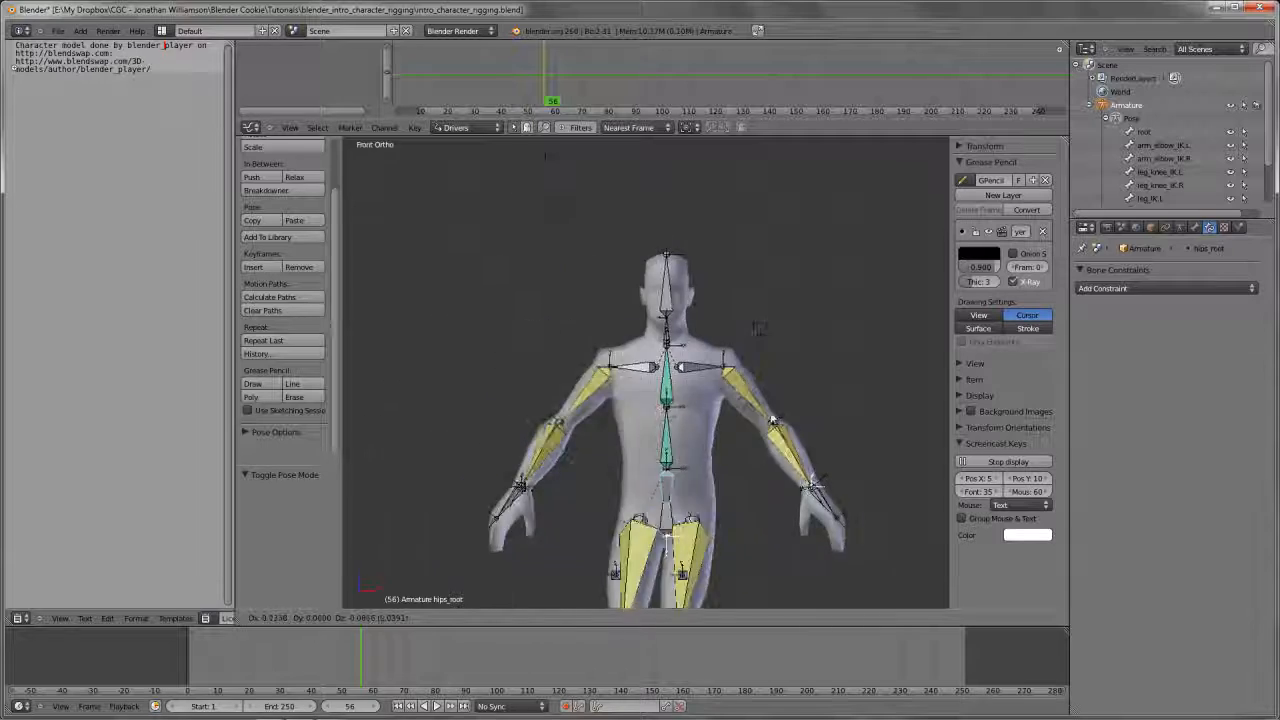
pyautogui.rightClick(773, 420)
pyautogui.scroll(-2, 663, 371)
pyautogui.press('r')
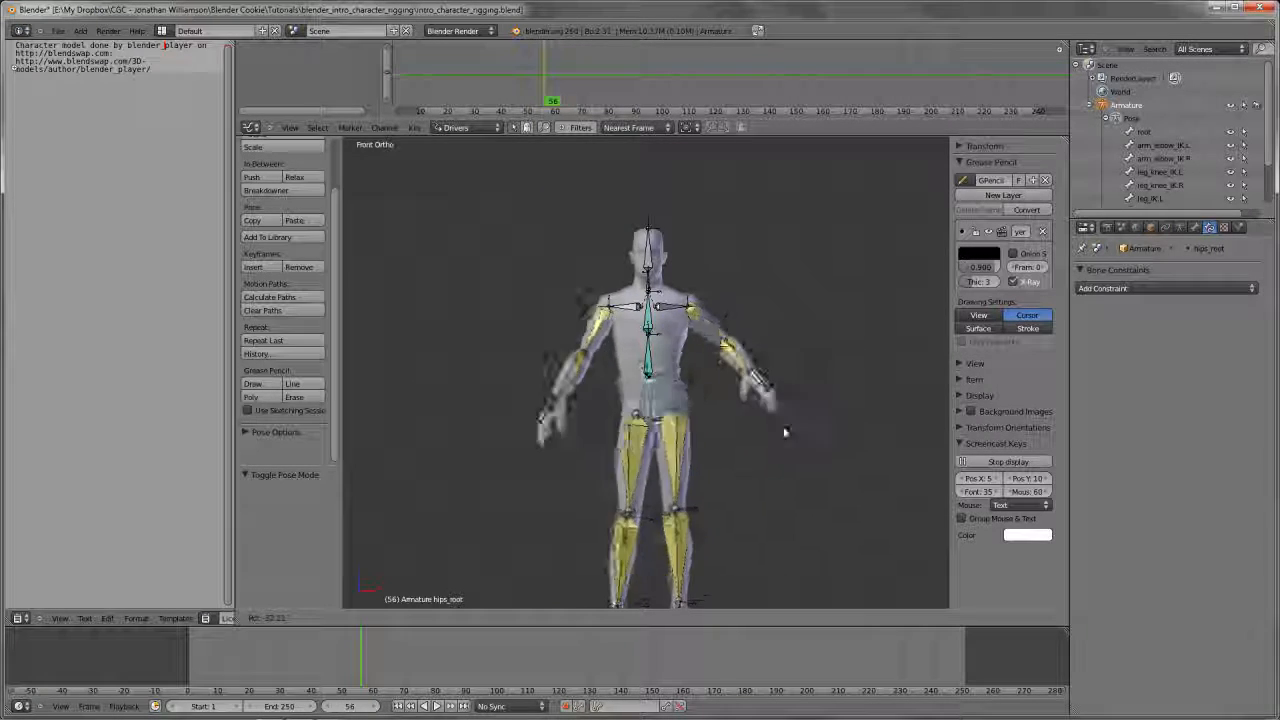
pyautogui.press('r')
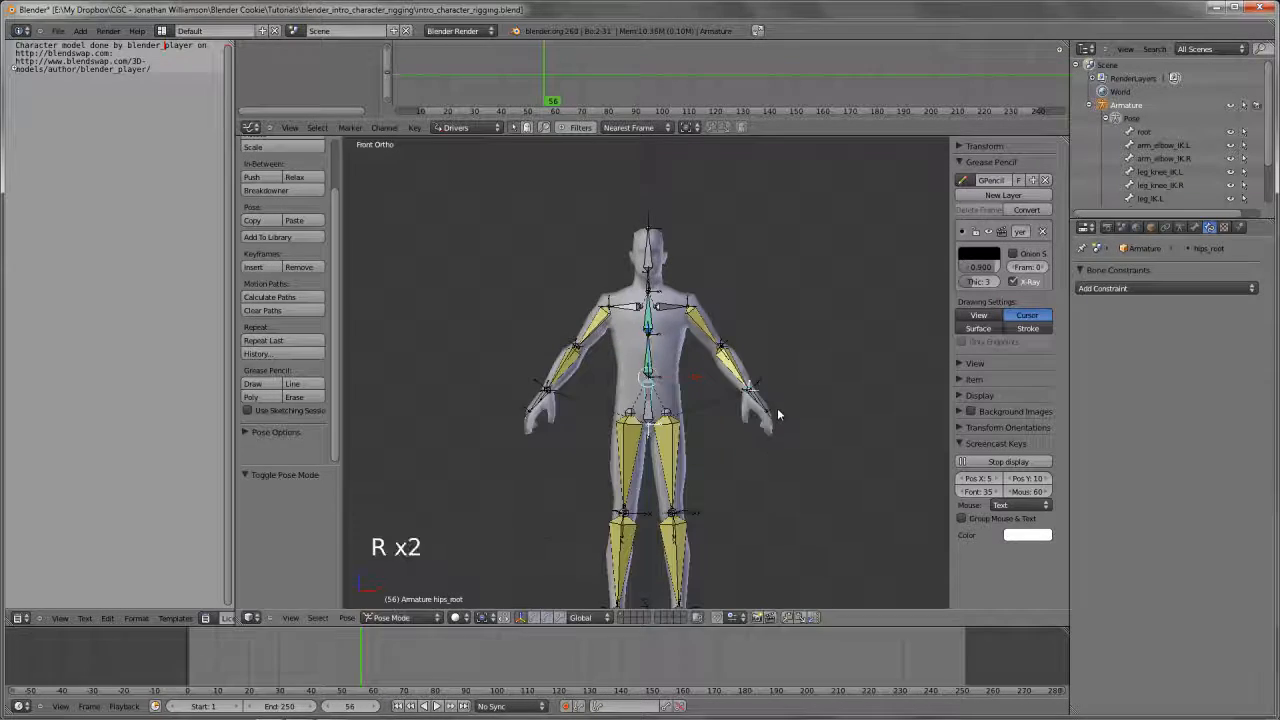
pyautogui.rightClick(783, 342)
# Undo the parenting to hips_root and parent the arm_IK.L bone to spine.02 with Keep Offset instead
pyautogui.scroll(3, 767, 390)
pyautogui.press('Tab')
pyautogui.hotkey('ctrl', 'z')
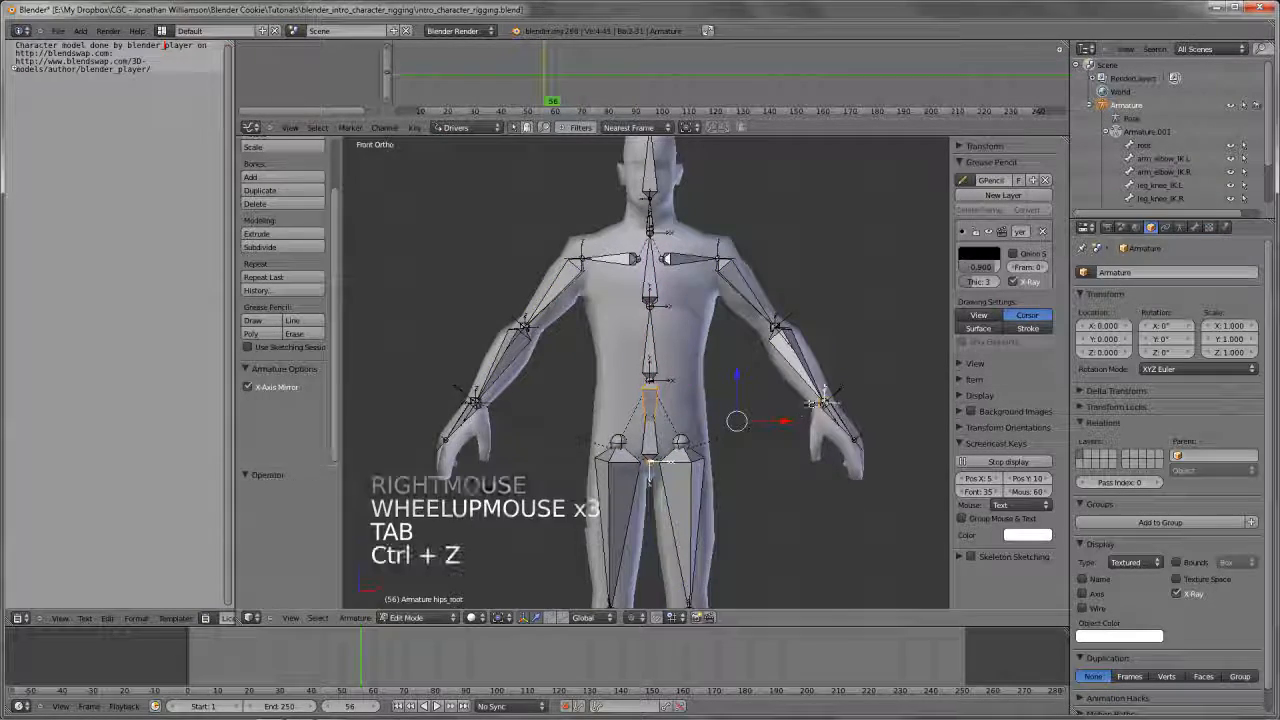
pyautogui.press('z')
pyautogui.press('b')
pyautogui.press('z')
pyautogui.moveTo(825, 333); pyautogui.dragTo(672, 387, button='middle')
pyautogui.keyDown('shift'); pyautogui.rightClick(705, 295); pyautogui.keyUp('shift')
pyautogui.scroll(-2, 712, 300)
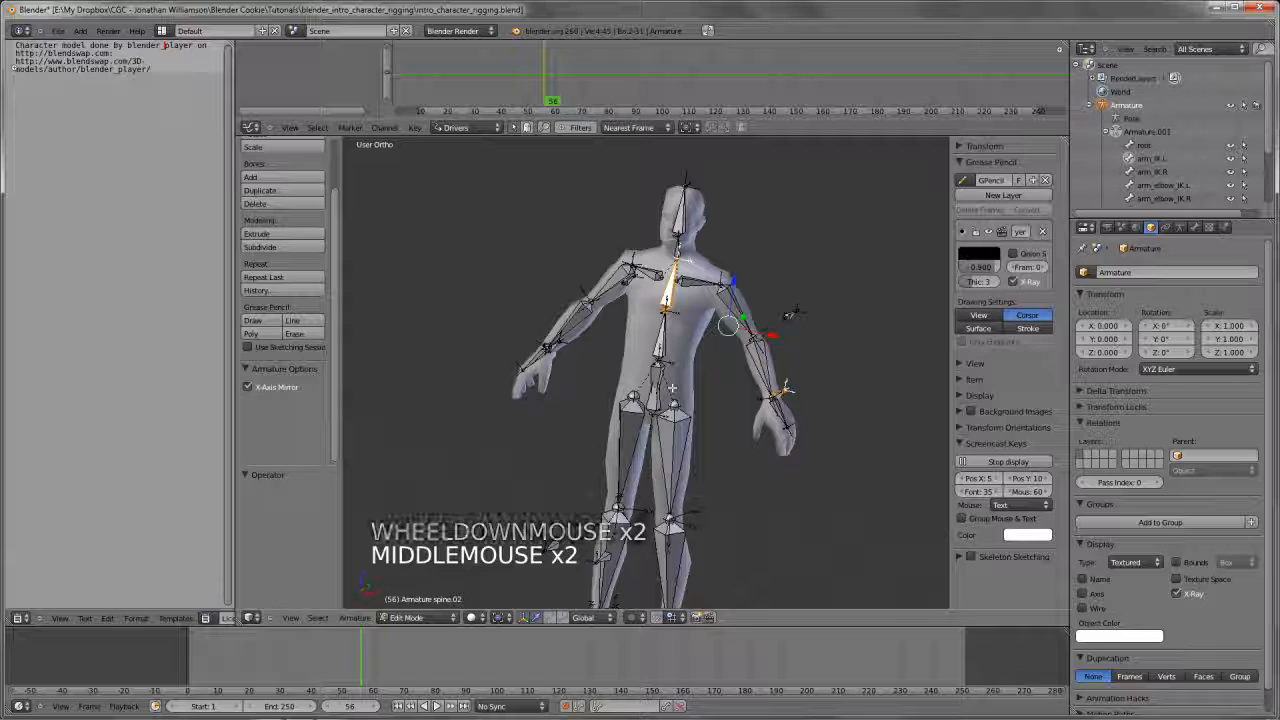
pyautogui.hotkey('ctrl', 'p')
pyautogui.click(672, 387)
# Return to Pose Mode in the front view and try rotating the hips_root bone freely
pyautogui.press('KP_1')
pyautogui.press('Tab')
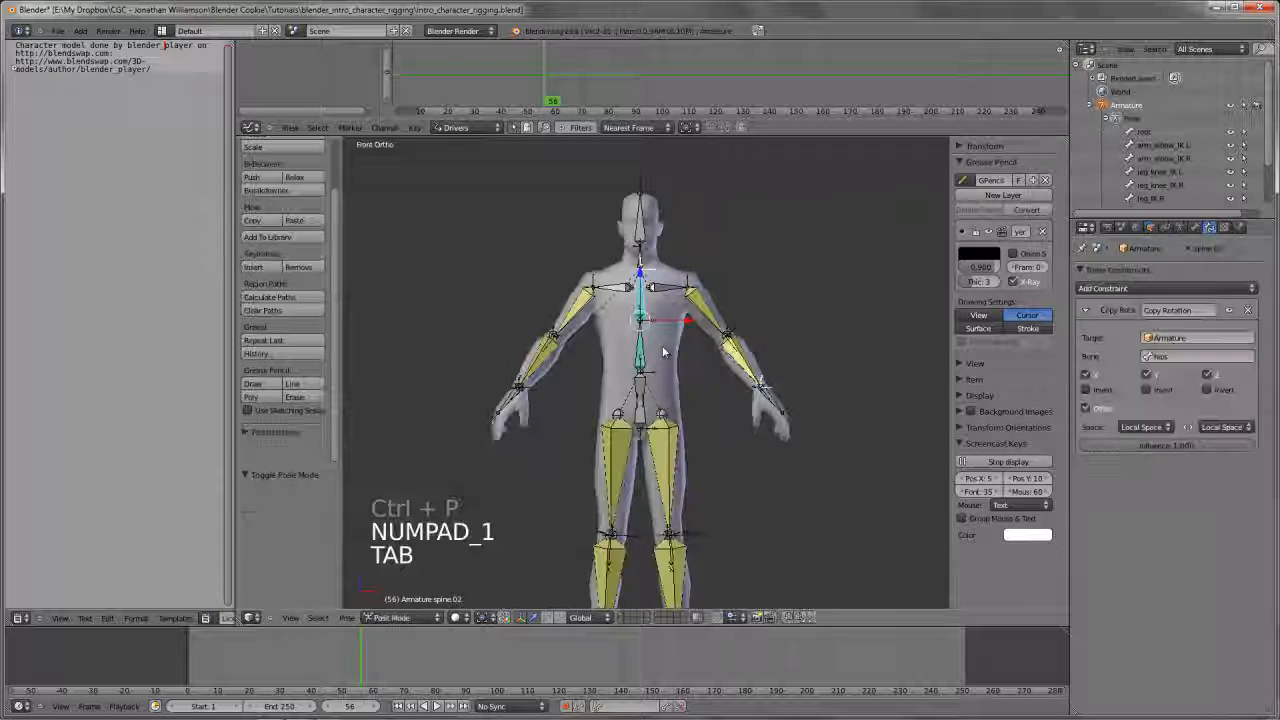
pyautogui.rightClick(641, 372)
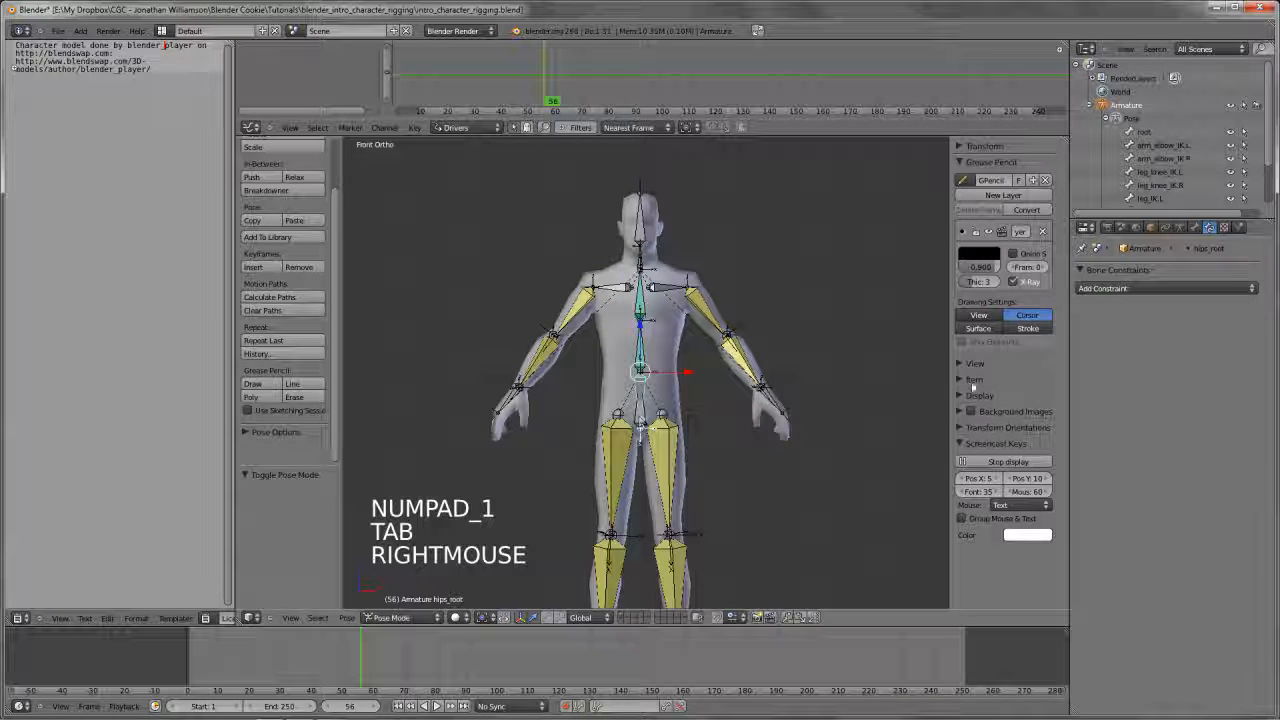
pyautogui.press('r')
pyautogui.press('r')
# Try rotating and moving the hips bone in the front view
pyautogui.rightClick(644, 435)
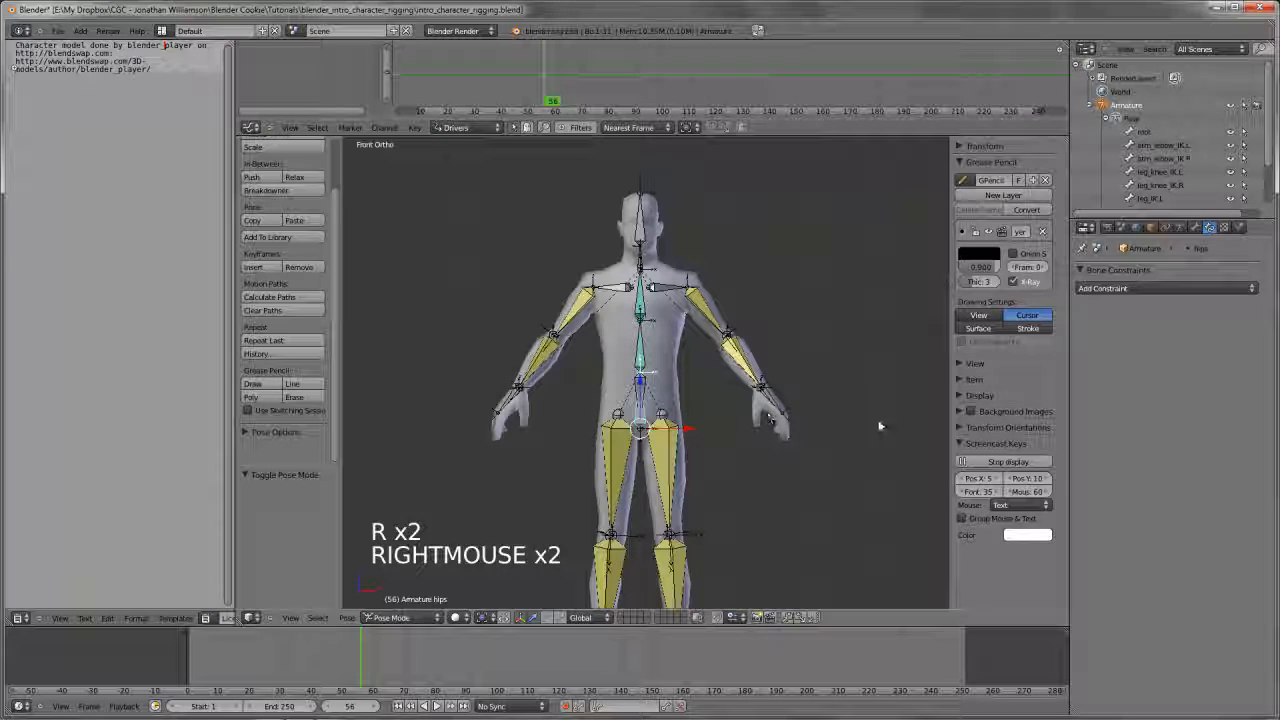
pyautogui.press('r')
pyautogui.press('r')
pyautogui.press('r')
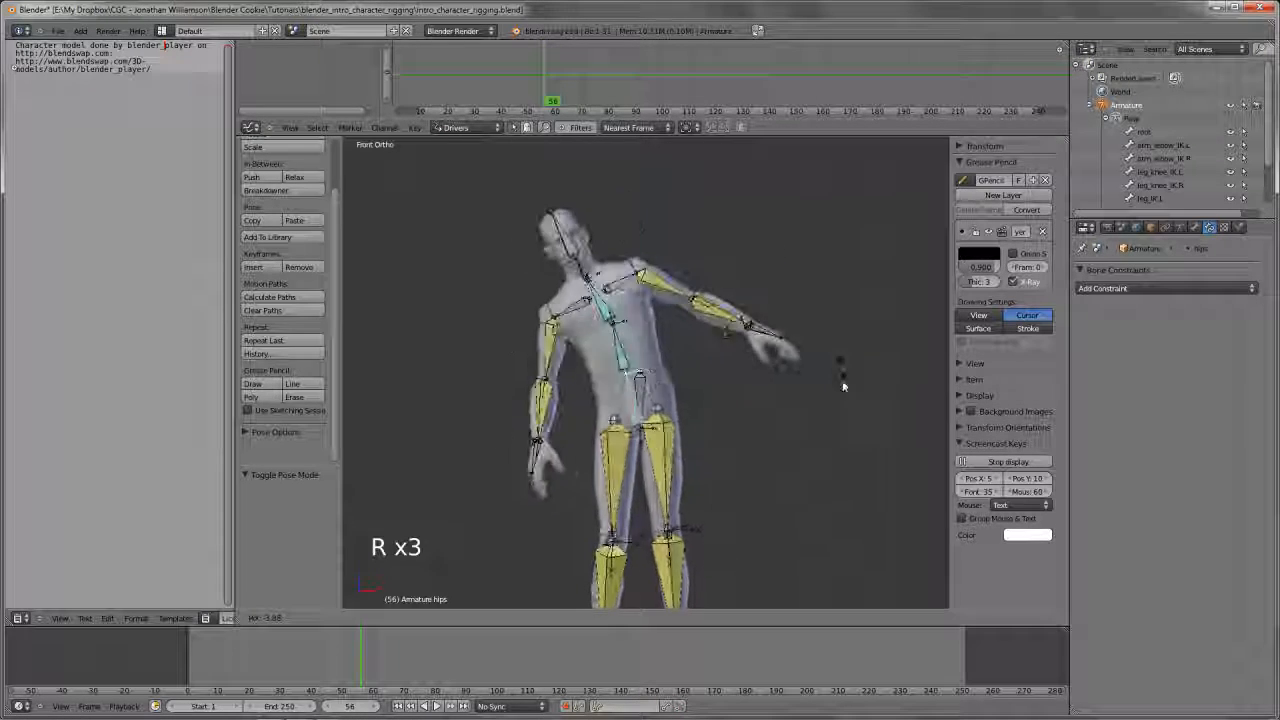
pyautogui.rightClick(824, 446)
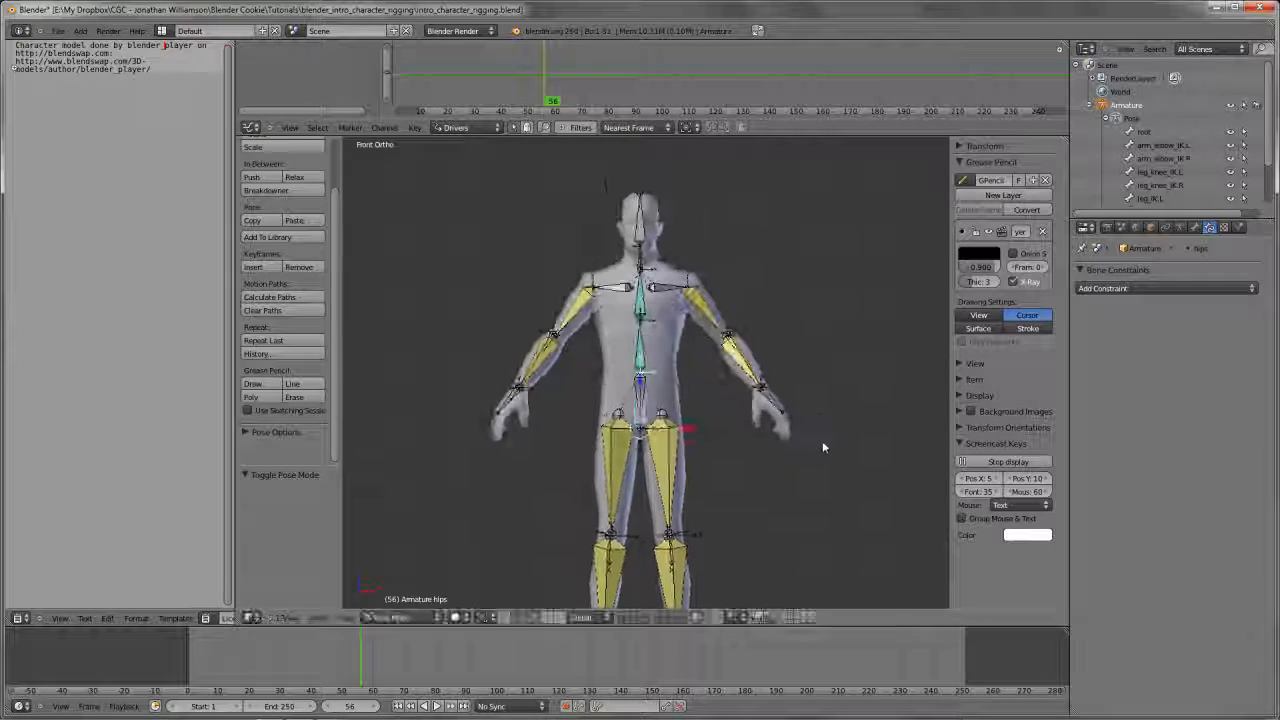
pyautogui.press('g')
pyautogui.rightClick(740, 420)
# Try moving the hips_root bone in the front view and save the file
pyautogui.rightClick(648, 402)
pyautogui.press('g')
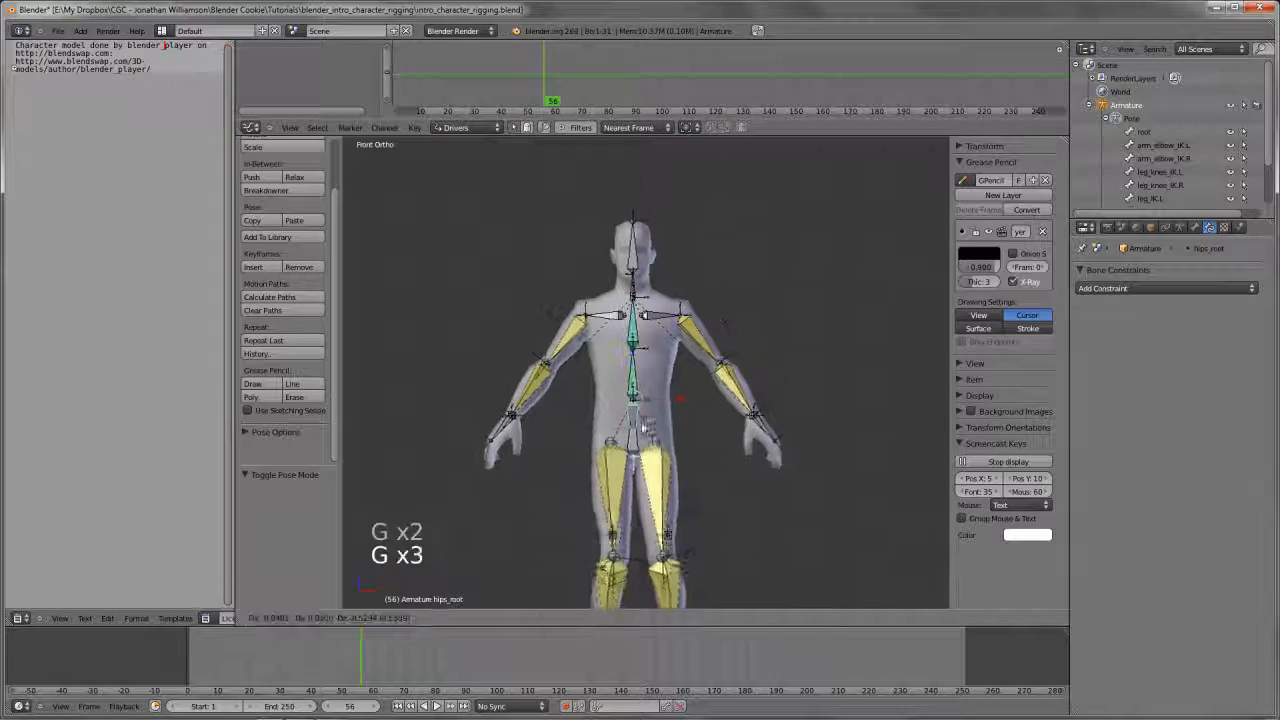
pyautogui.rightClick(648, 420)
pyautogui.scroll(2, 650, 410)
pyautogui.moveTo(650, 410); pyautogui.dragTo(757, 420, button='middle')
pyautogui.hotkey('ctrl', 'w')
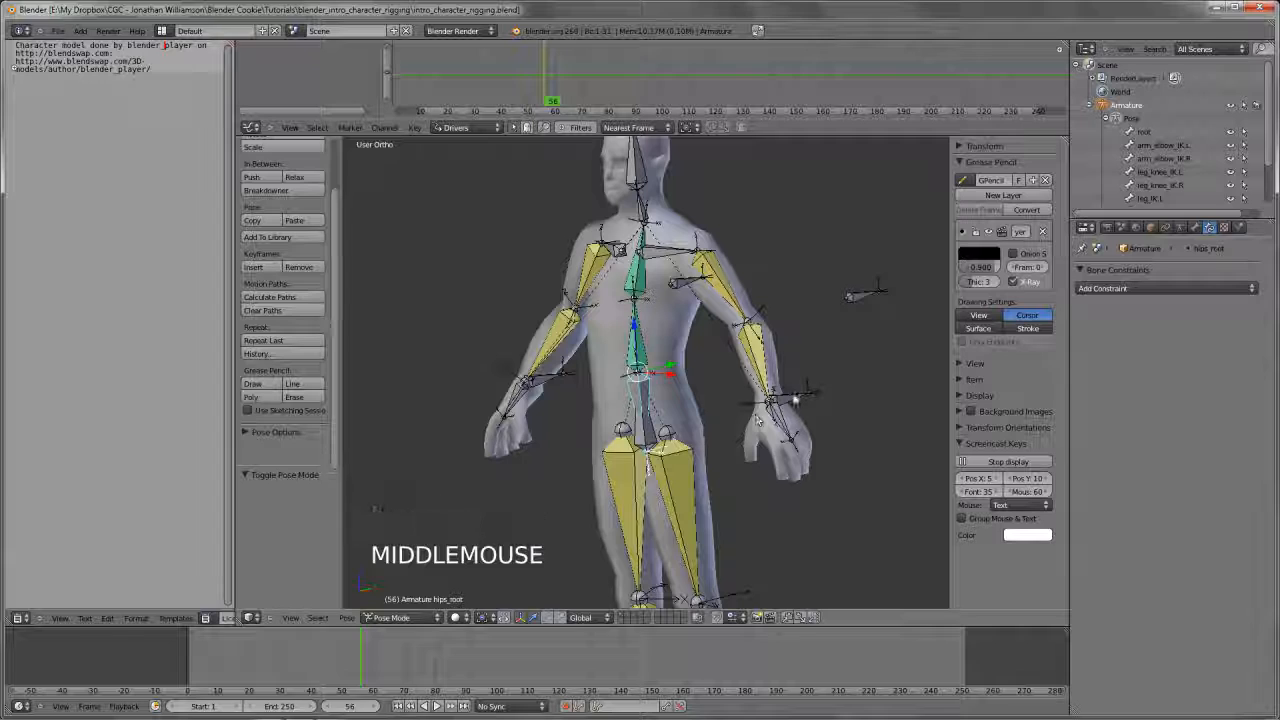
# Clear the parent of the arm_IK.L bone in Edit Mode and return to Pose Mode
pyautogui.rightClick(778, 398)
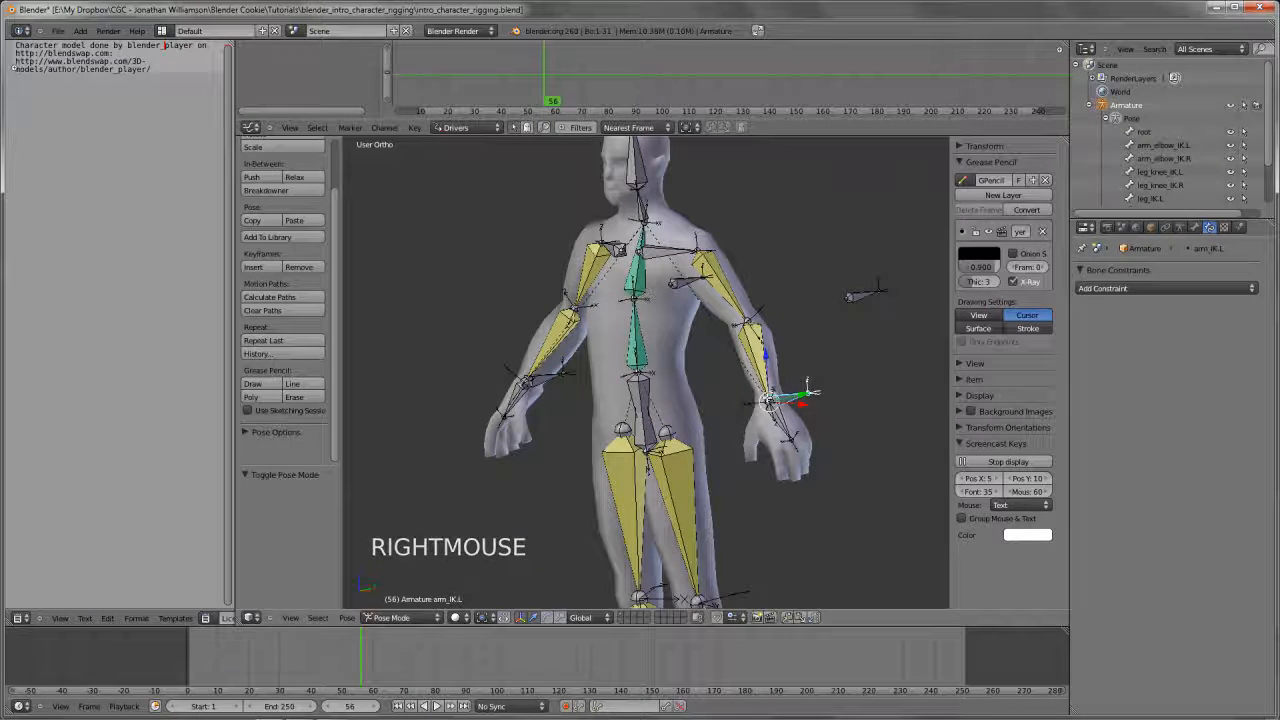
pyautogui.press('Tab')
pyautogui.hotkey('alt', 'p')
pyautogui.press('Return')
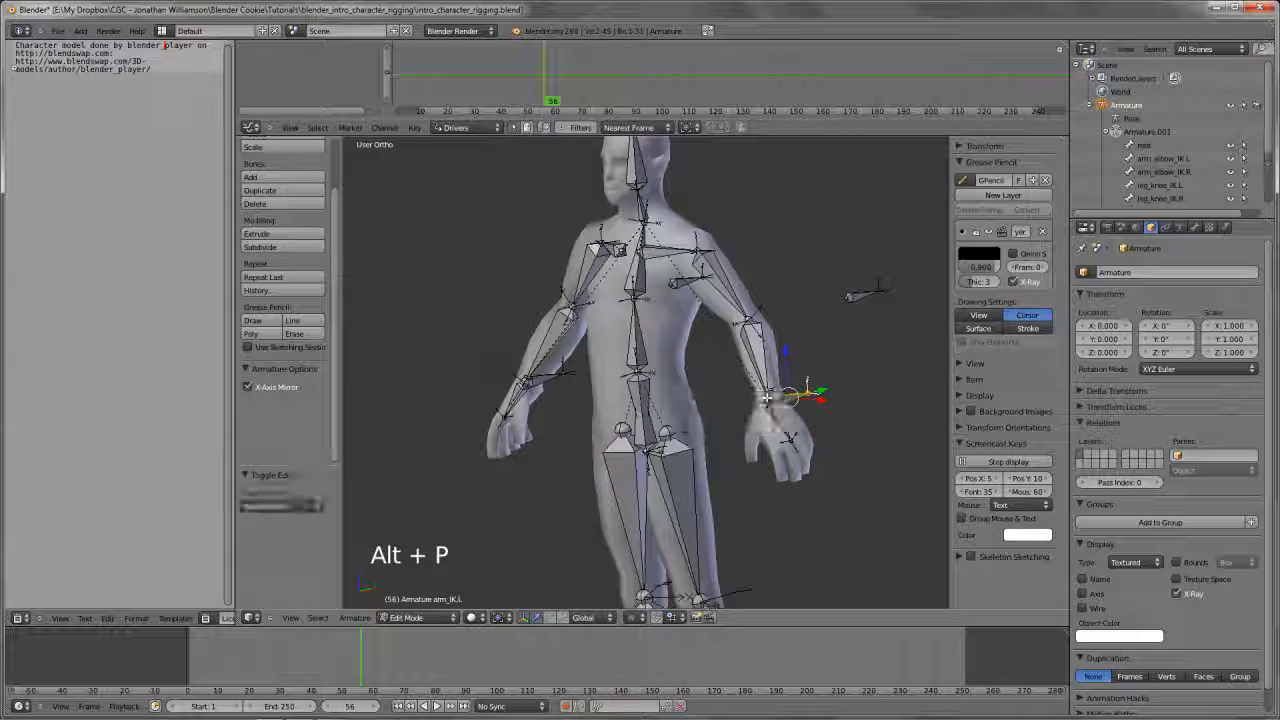
pyautogui.press('Tab')
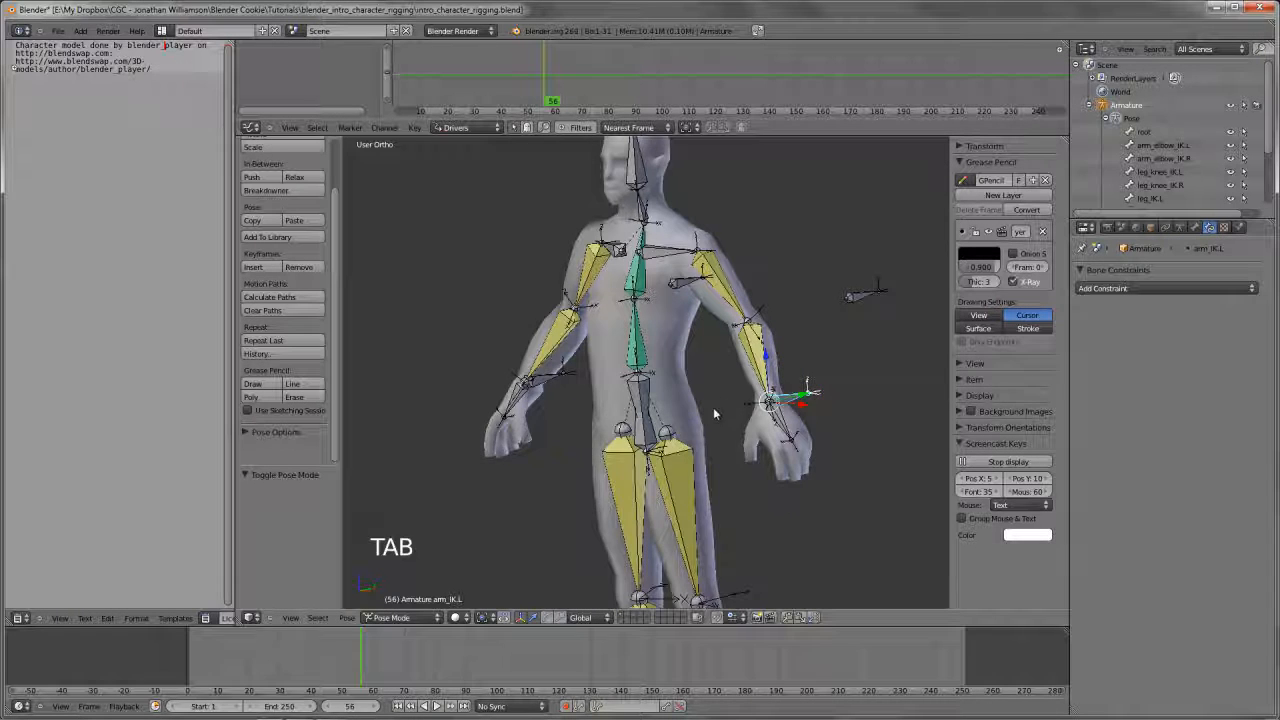
# Add a Child Of constraint to arm_IK.L with Armature as target and hips_root as bone, and set its inverse
pyautogui.keyDown('shift'); pyautogui.moveTo(713, 407); pyautogui.dragTo(712, 437, button='middle'); pyautogui.keyUp('shift')
pyautogui.click(1136, 288)
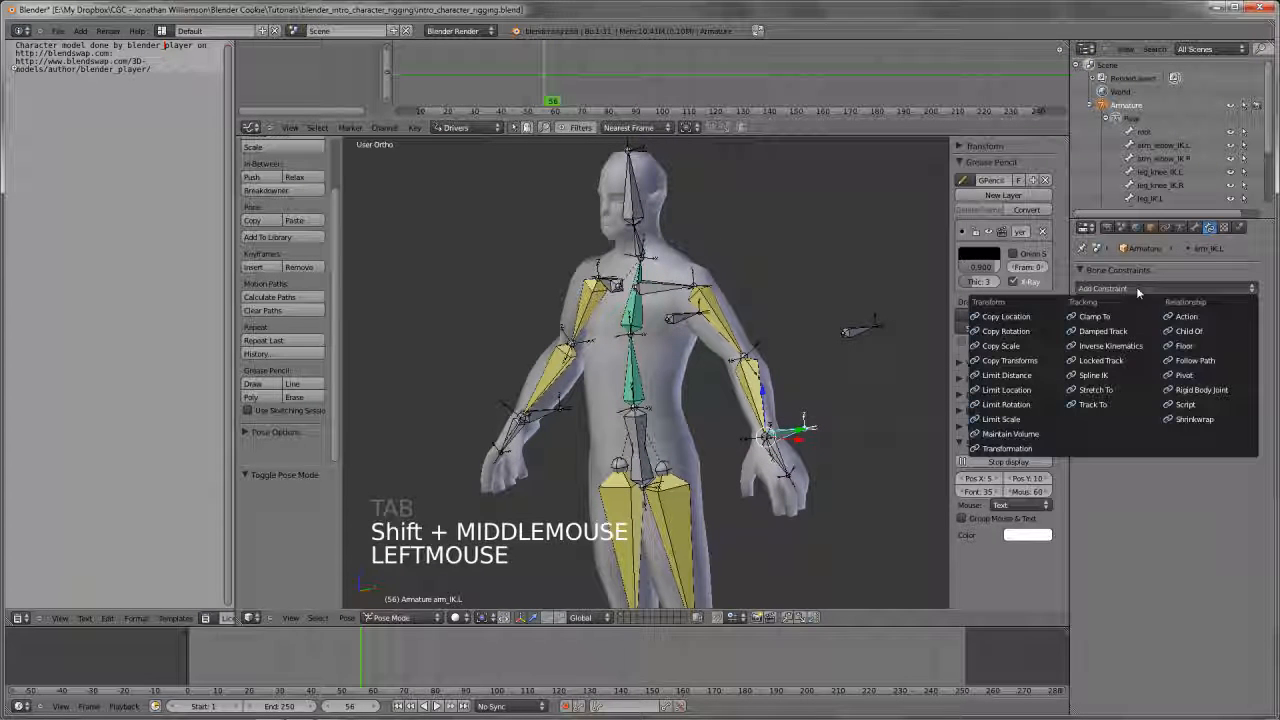
pyautogui.click(1190, 331)
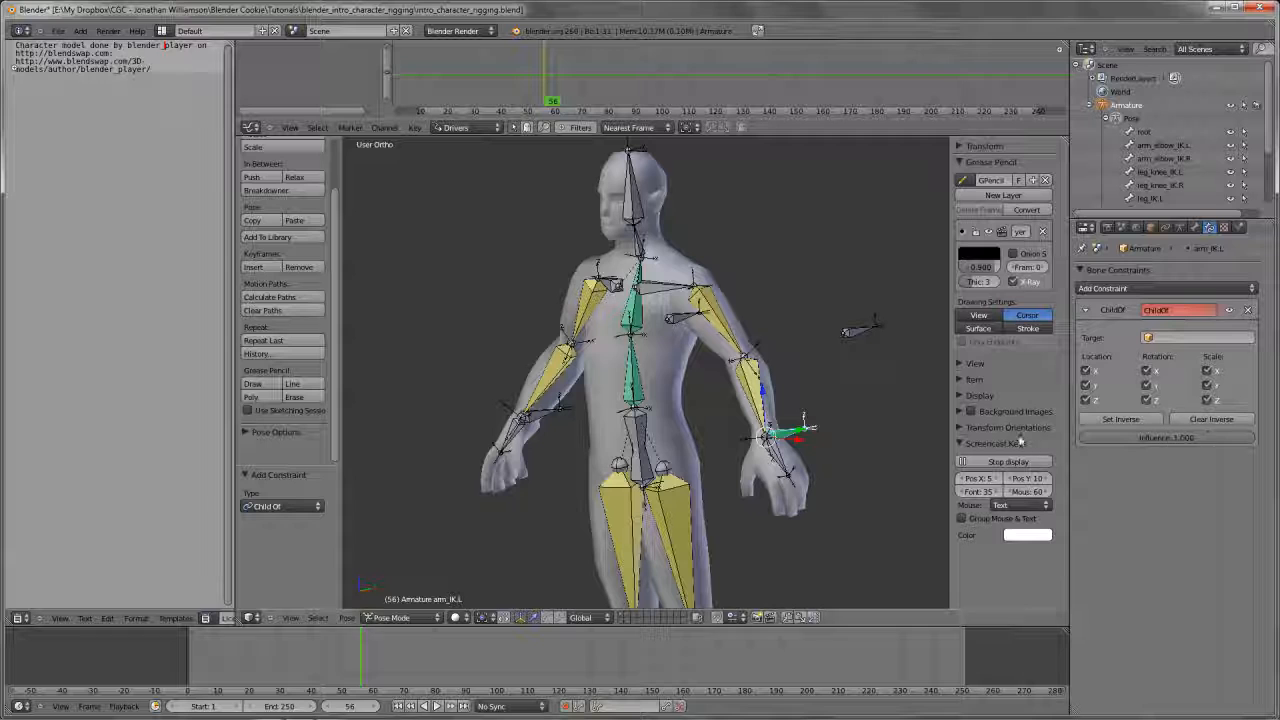
pyautogui.click(1194, 340)
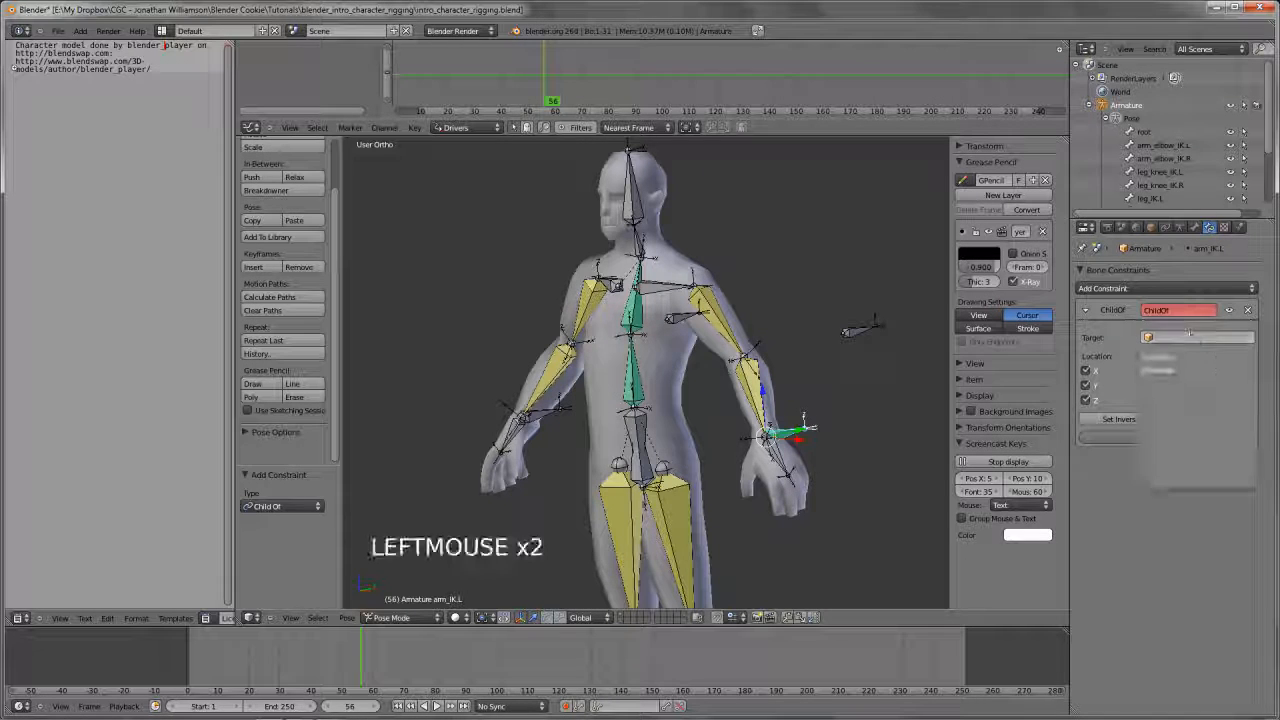
pyautogui.click(1190, 357)
pyautogui.click(1192, 357)
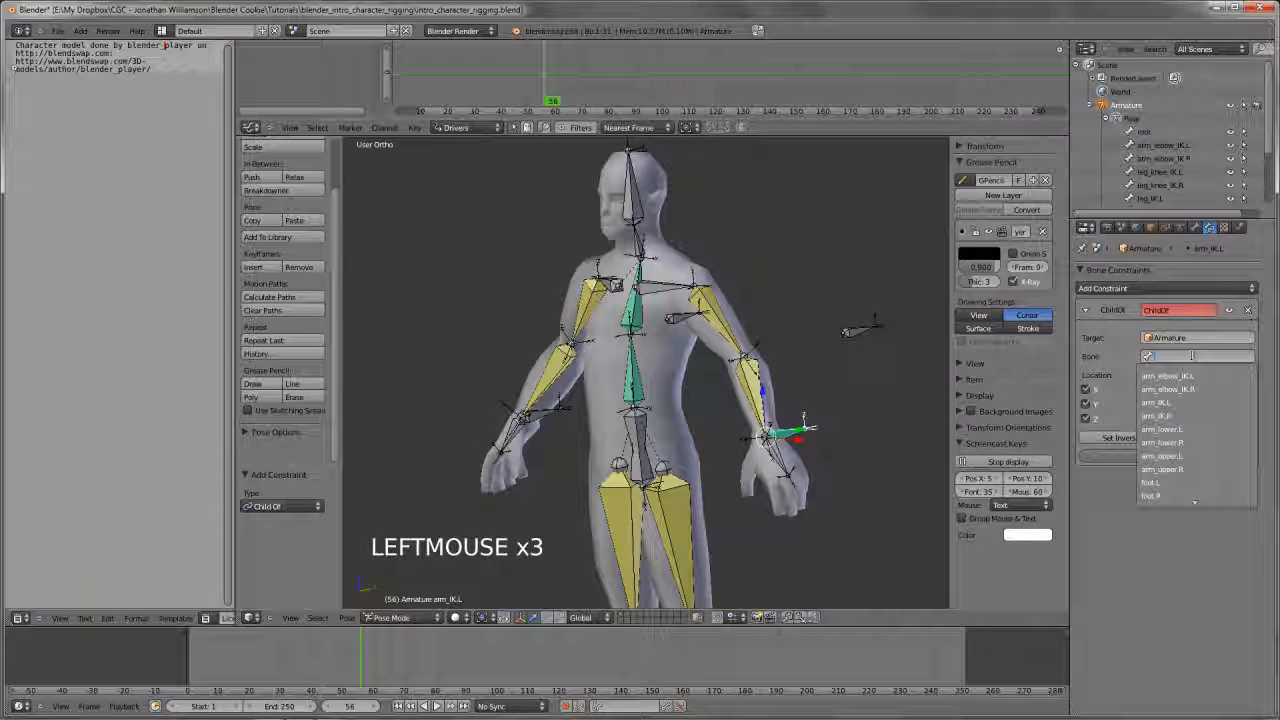
pyautogui.press('Return')
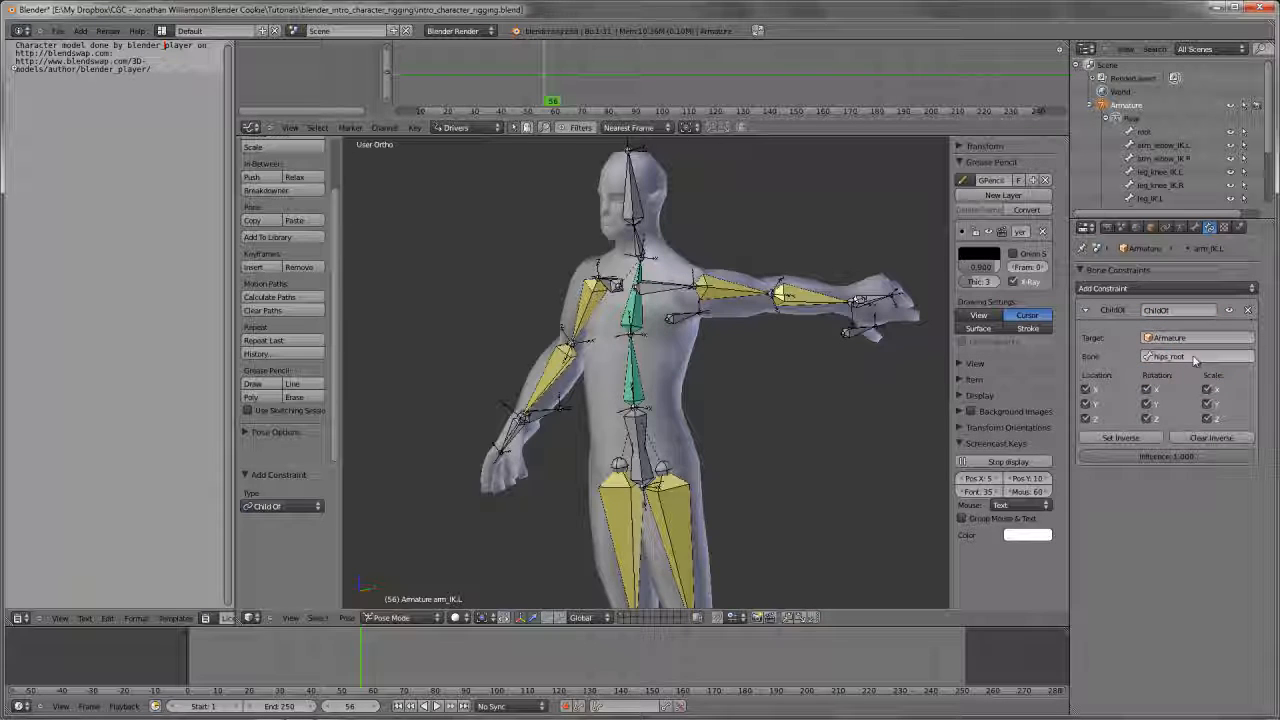
pyautogui.click(1145, 440)
# Try moving the hips_root bone to test the Child Of constraint on arm_IK.L
pyautogui.rightClick(642, 455)
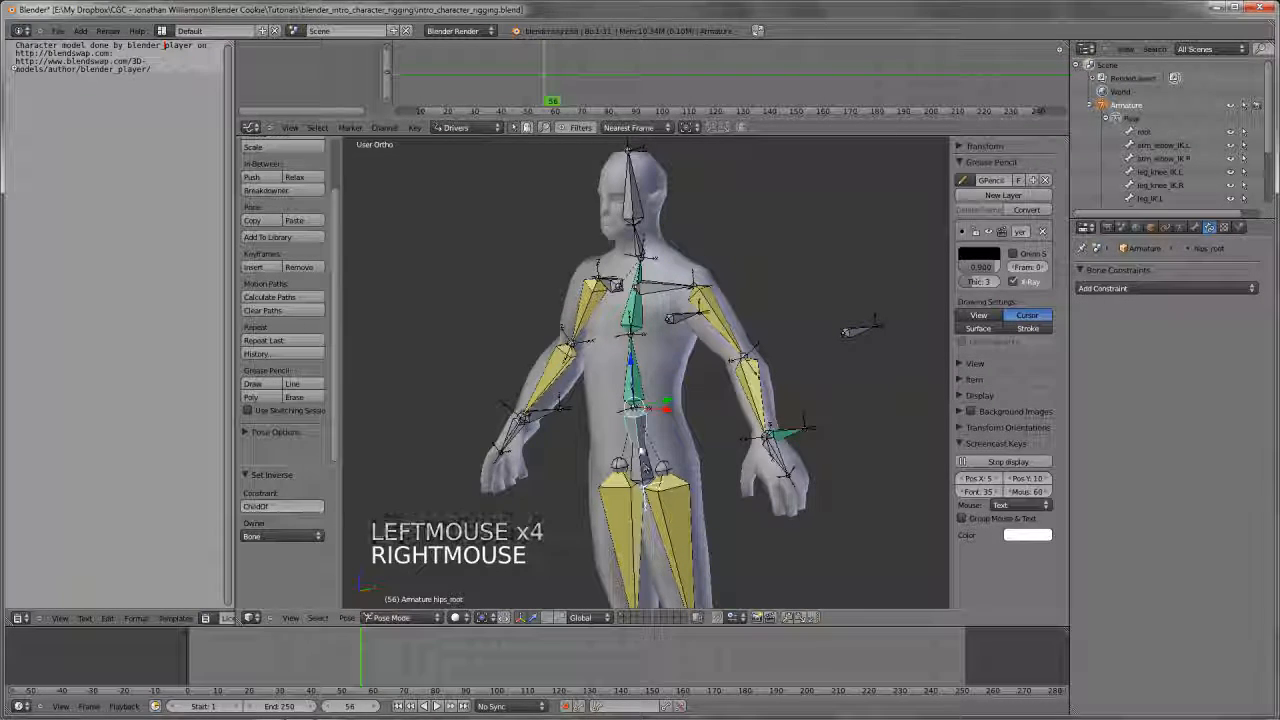
pyautogui.press('g')
pyautogui.press('g')
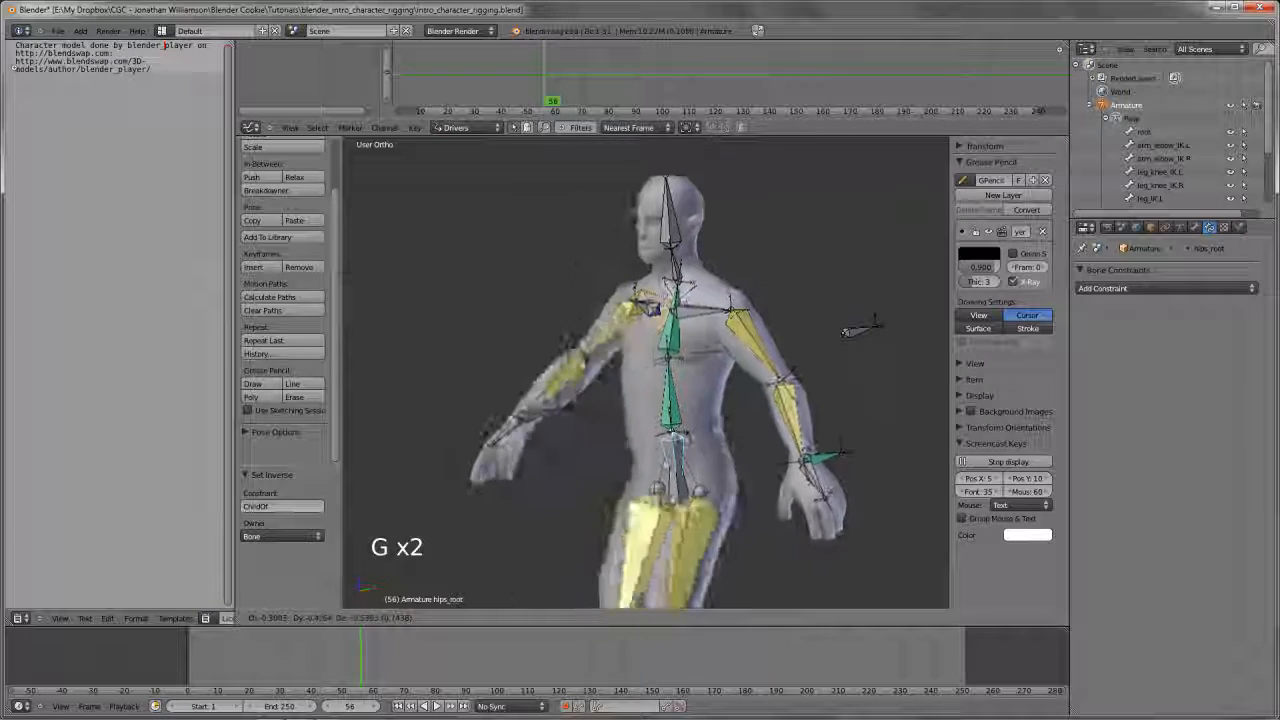
pyautogui.rightClick(832, 396)
# Try moving the hips_root bone with the influence of arm_IK.L's Child Of constraint lowered
pyautogui.rightClick(790, 430)
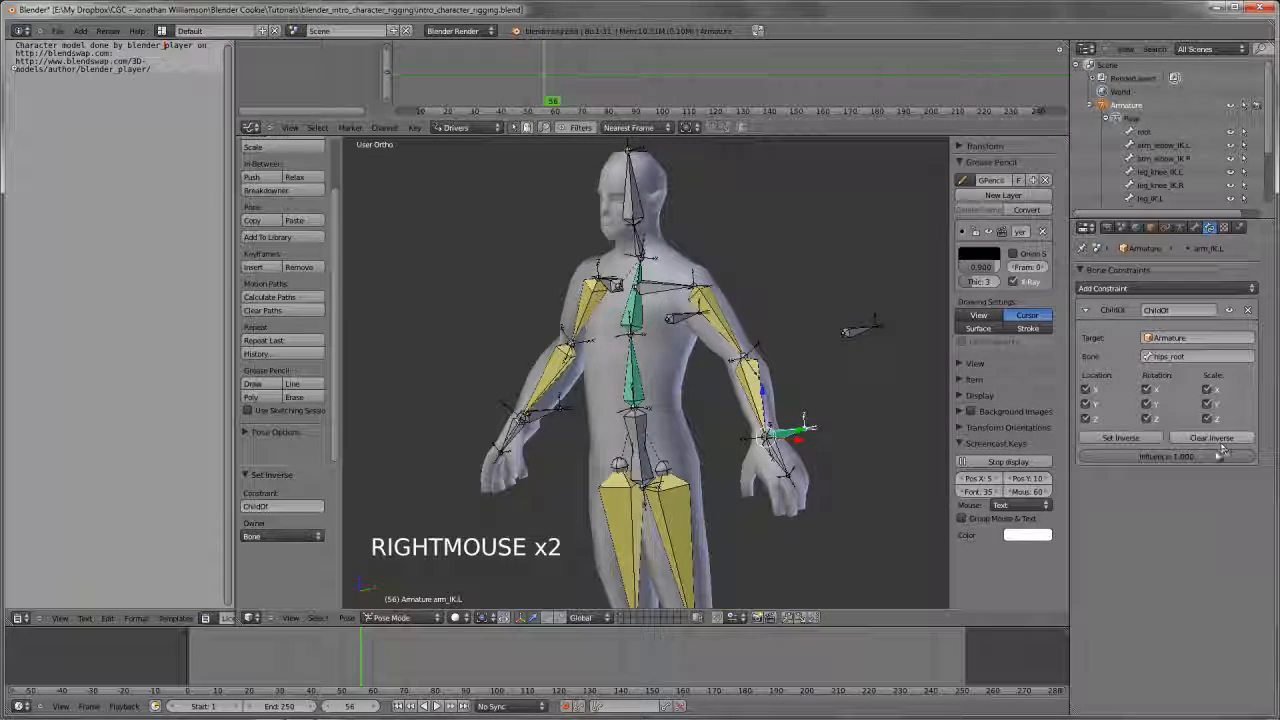
pyautogui.click(762, 492)
pyautogui.rightClick(646, 452)
pyautogui.press('g')
pyautogui.press('g')
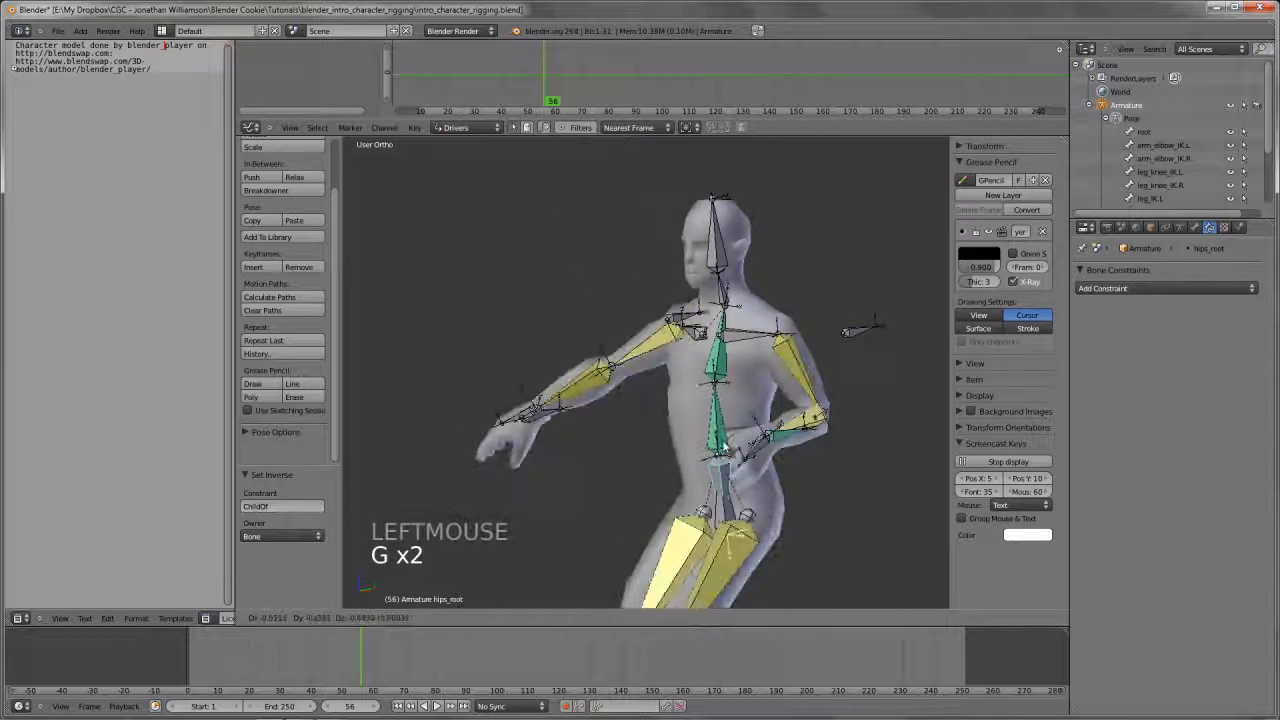
pyautogui.rightClick(793, 437)
pyautogui.rightClick(793, 437)
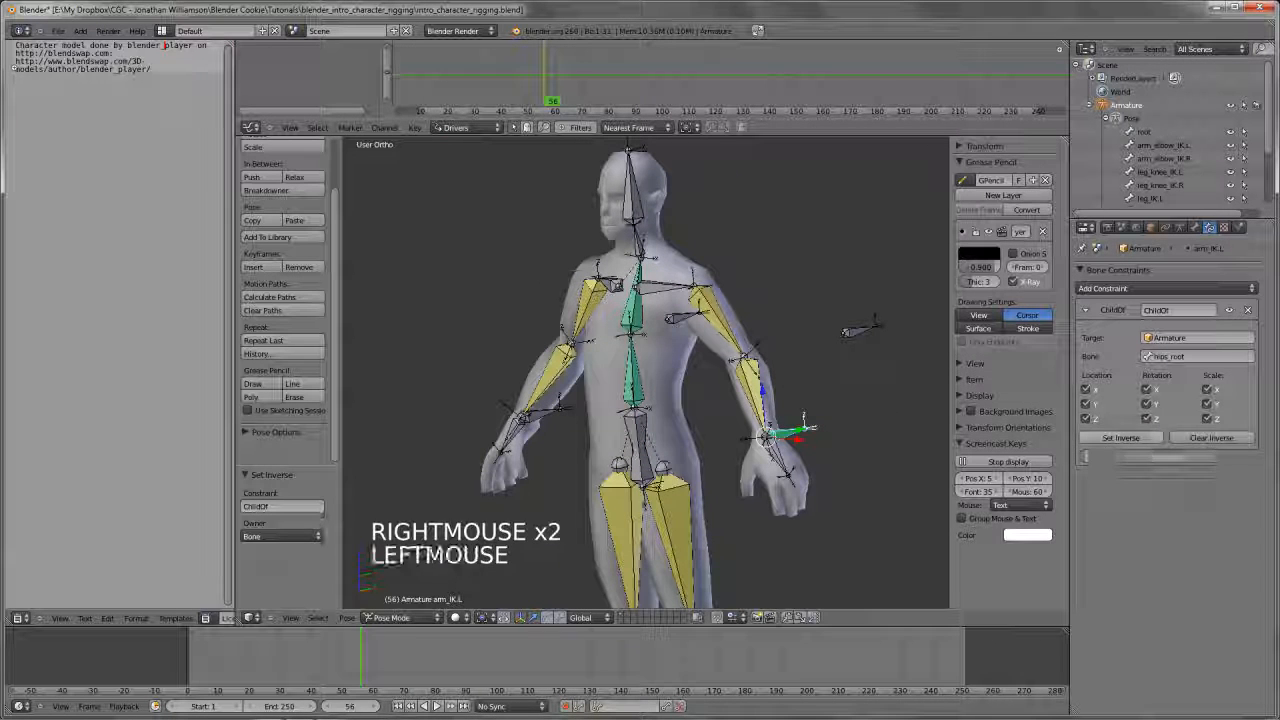
# Add a Child Of constraint to arm_IK.R with Armature as target and hips_root as bone, and set its inverse
pyautogui.rightClick(545, 413)
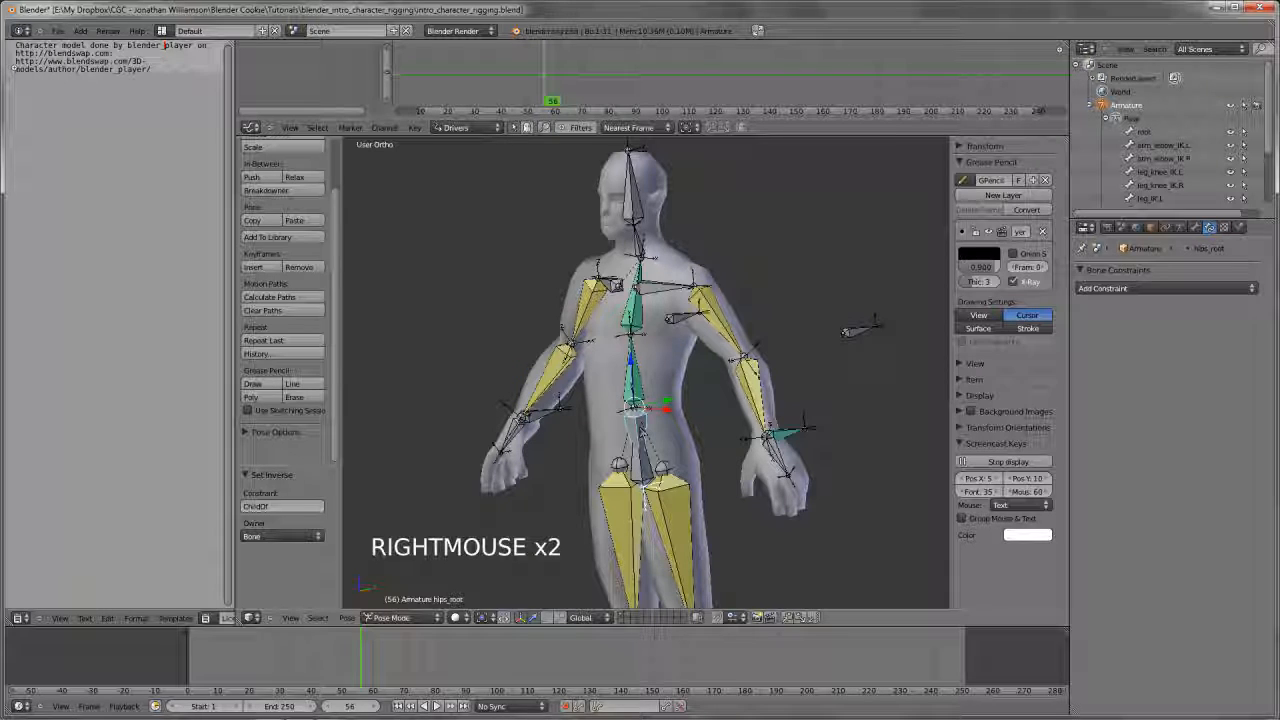
pyautogui.hotkey('ctrl', 'shift', 'c')
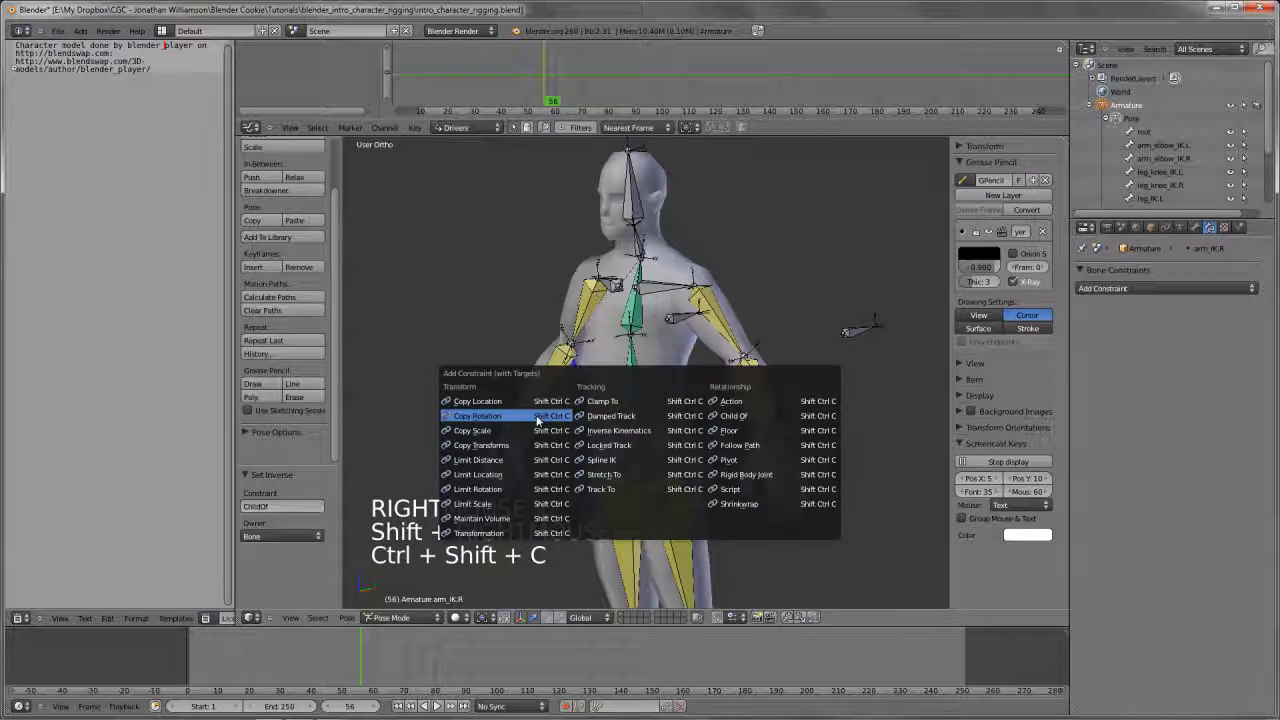
pyautogui.click(730, 415)
pyautogui.click(1115, 440)
pyautogui.press('a')
# Try moving the hips_root bone to test whether both arm IK bones follow it
pyautogui.scroll(-2, 568, 443)
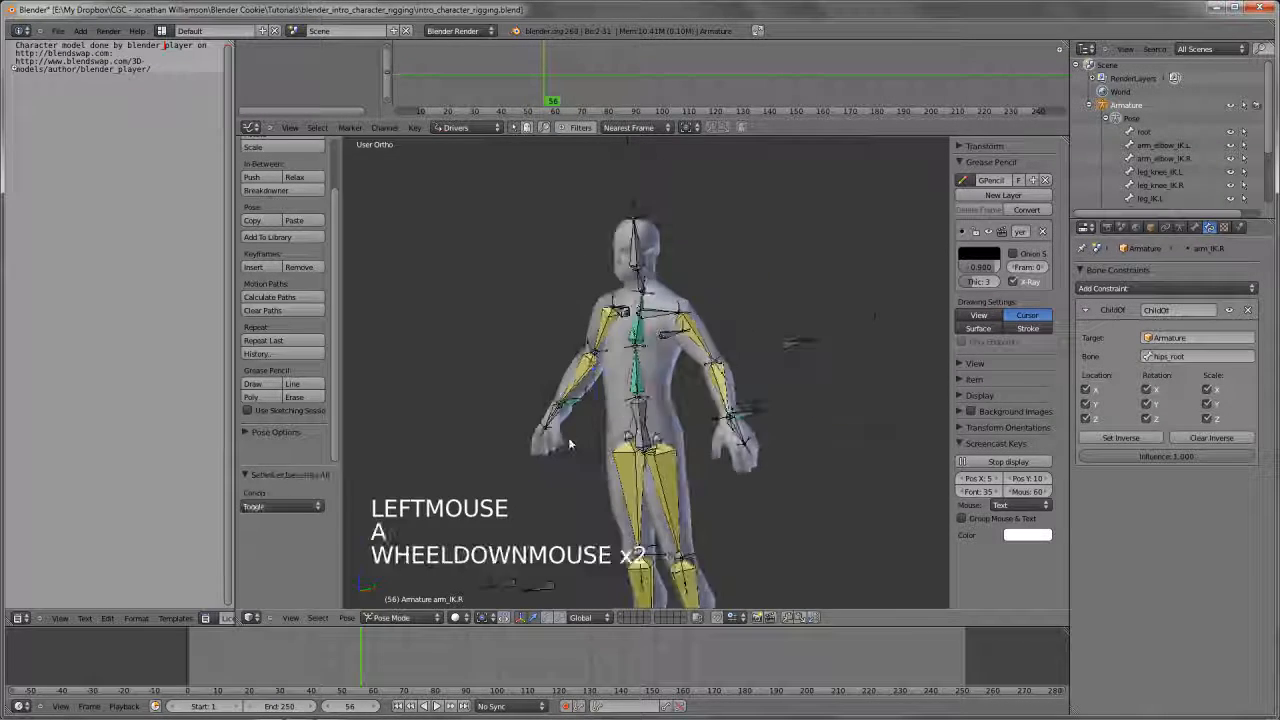
pyautogui.press('g')
pyautogui.press('g')
pyautogui.rightClick(630, 415)
# Switch to the front view and save the file over the existing one
pyautogui.press('KP_1')
pyautogui.scroll(-3, 677, 432)
pyautogui.hotkey('ctrl', 'w')
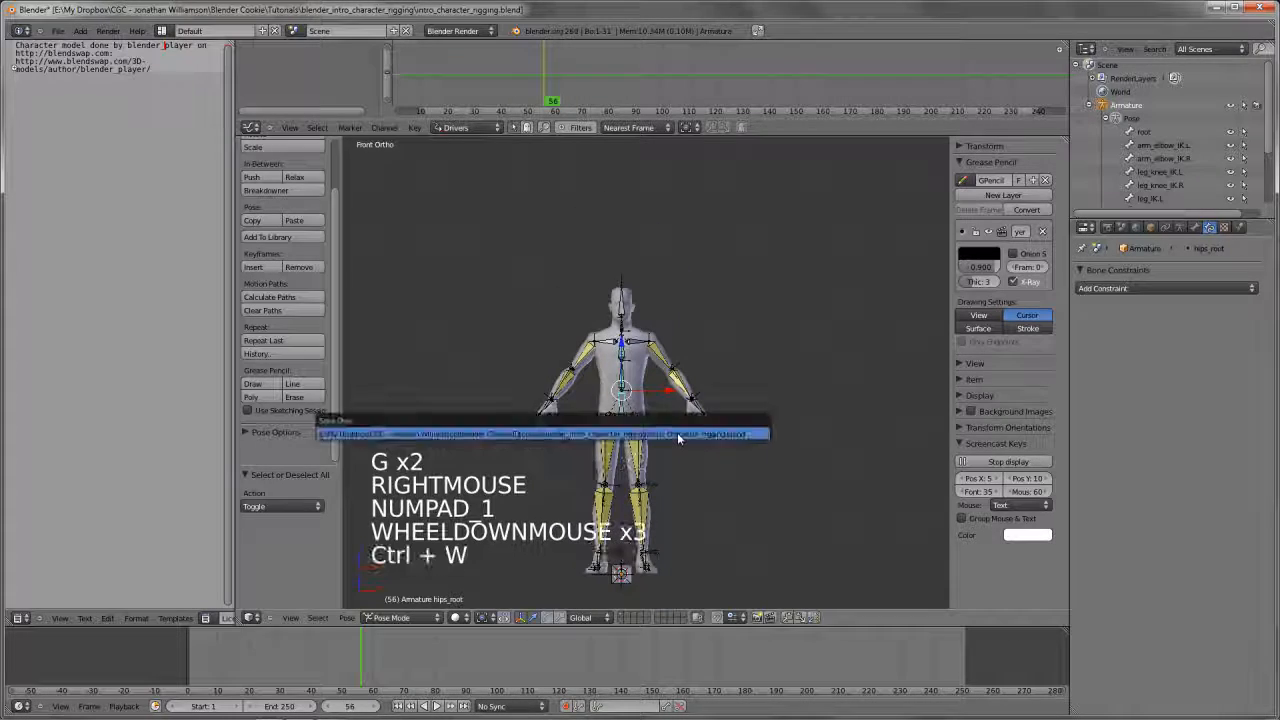
pyautogui.keyDown('shift'); pyautogui.moveTo(677, 432); pyautogui.dragTo(717, 441, button='middle'); pyautogui.keyUp('shift')
# Try moving and rotating the hips_root bone in the front view to test the arm constraints
pyautogui.scroll(3, 717, 441)
pyautogui.press('g')
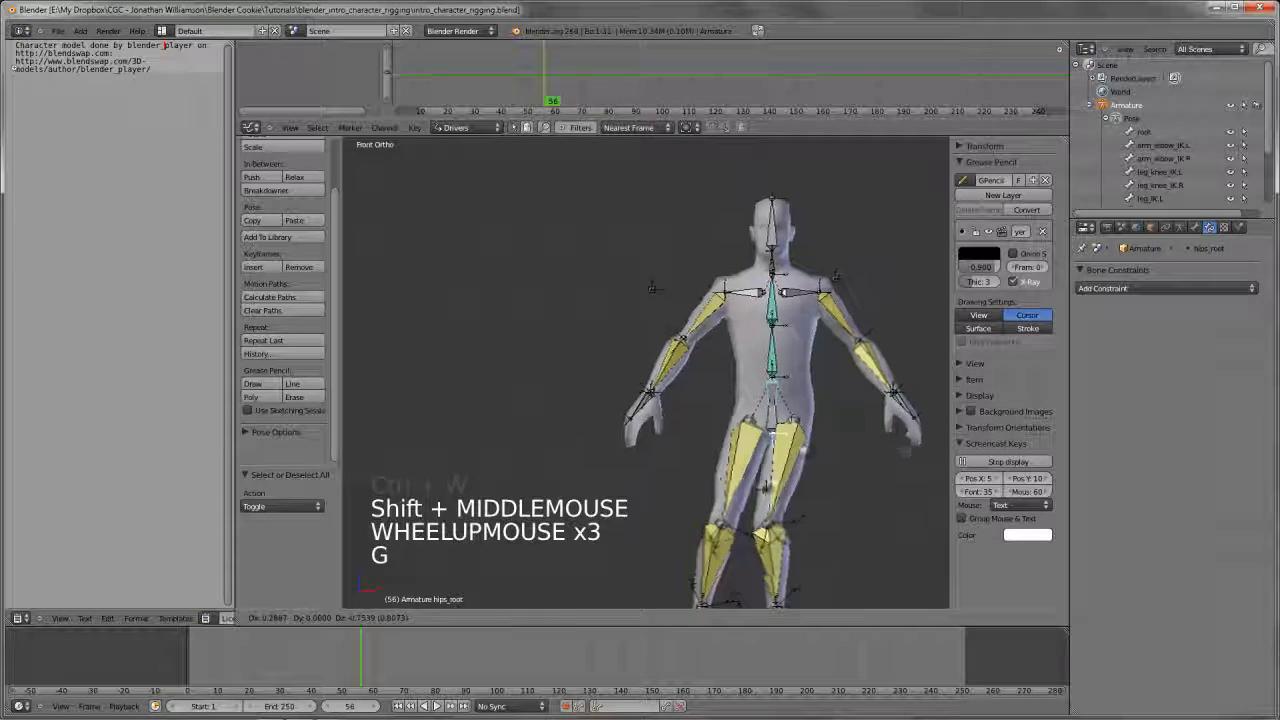
pyautogui.press('r')
pyautogui.press('r')
pyautogui.press('r')
pyautogui.press('r')
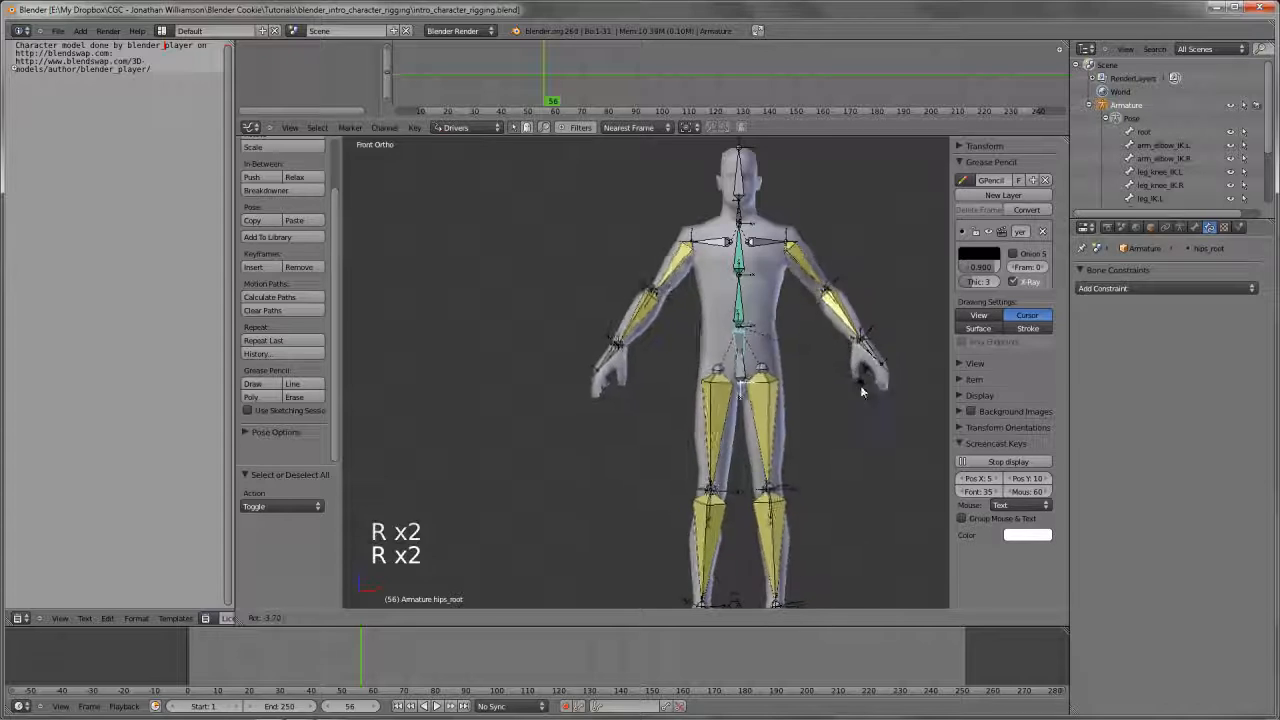
pyautogui.rightClick(848, 415)
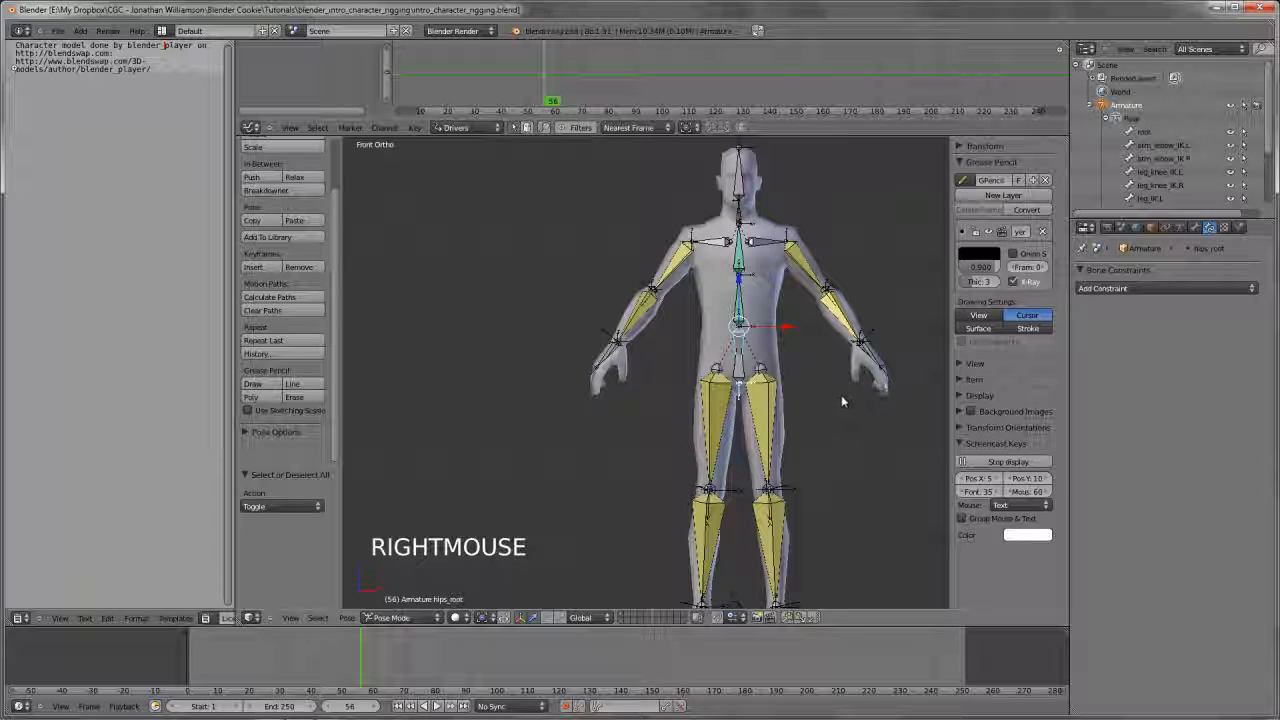
# Select the arm_IK.L bone and save the file
pyautogui.keyDown('shift'); pyautogui.moveTo(841, 400); pyautogui.dragTo(764, 411, button='middle'); pyautogui.keyUp('shift')
pyautogui.scroll(2, 792, 418)
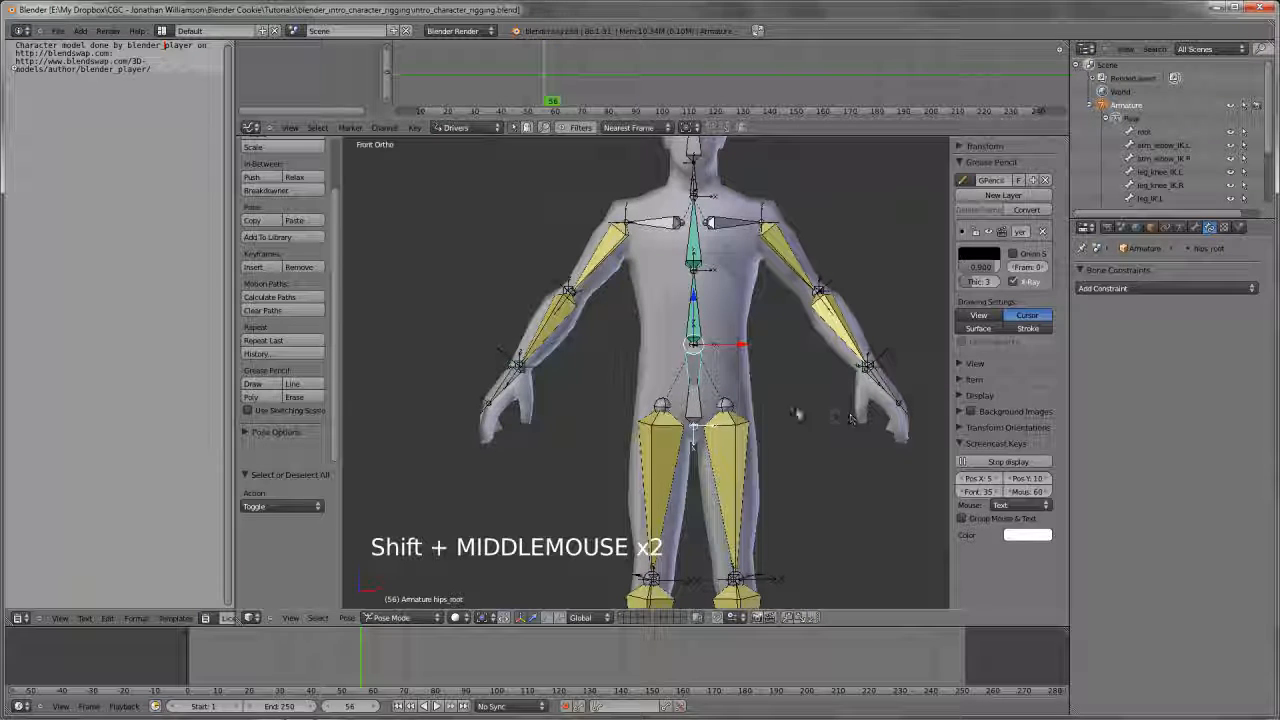
pyautogui.rightClick(876, 368)
pyautogui.hotkey('ctrl', 'w')
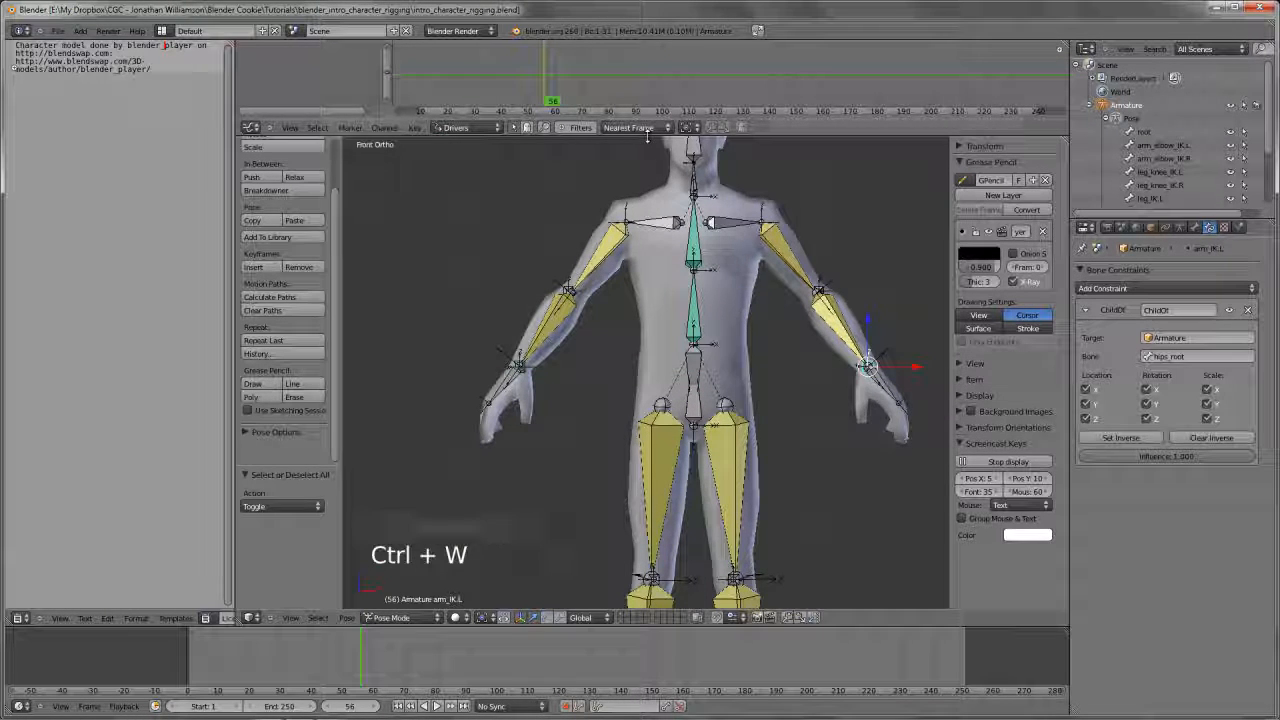
# Enlarge the driver curve editor above the 3D view and collapse the Grease Pencil and Screencast Keys settings
pyautogui.moveTo(647, 138); pyautogui.dragTo(647, 222)
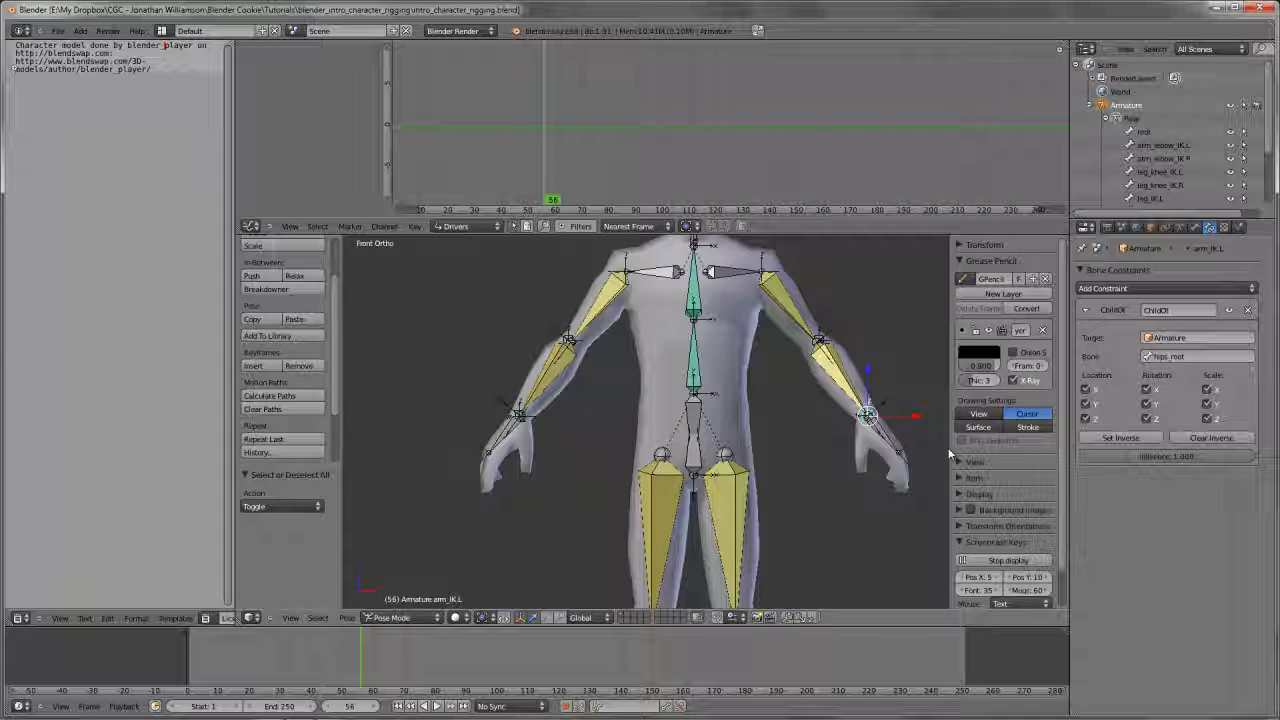
pyautogui.press('a')
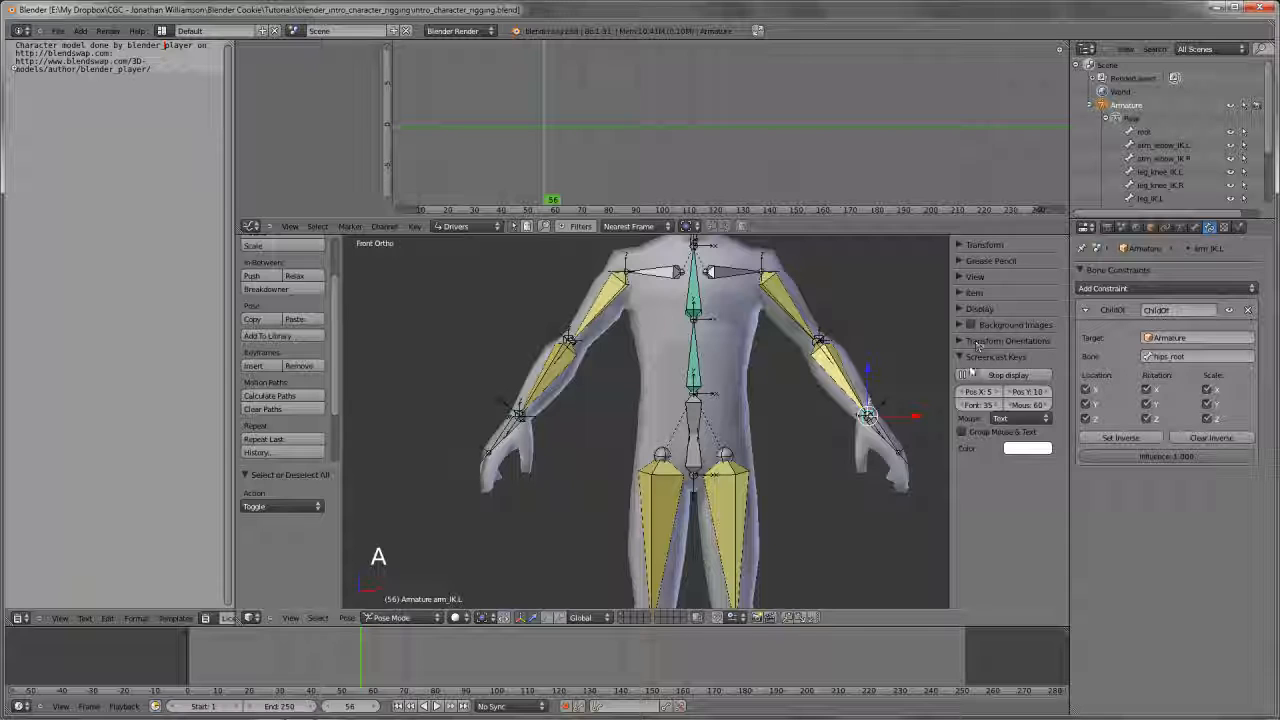
pyautogui.keyDown('shift'); pyautogui.moveTo(722, 392); pyautogui.dragTo(705, 440, button='middle'); pyautogui.keyUp('shift')
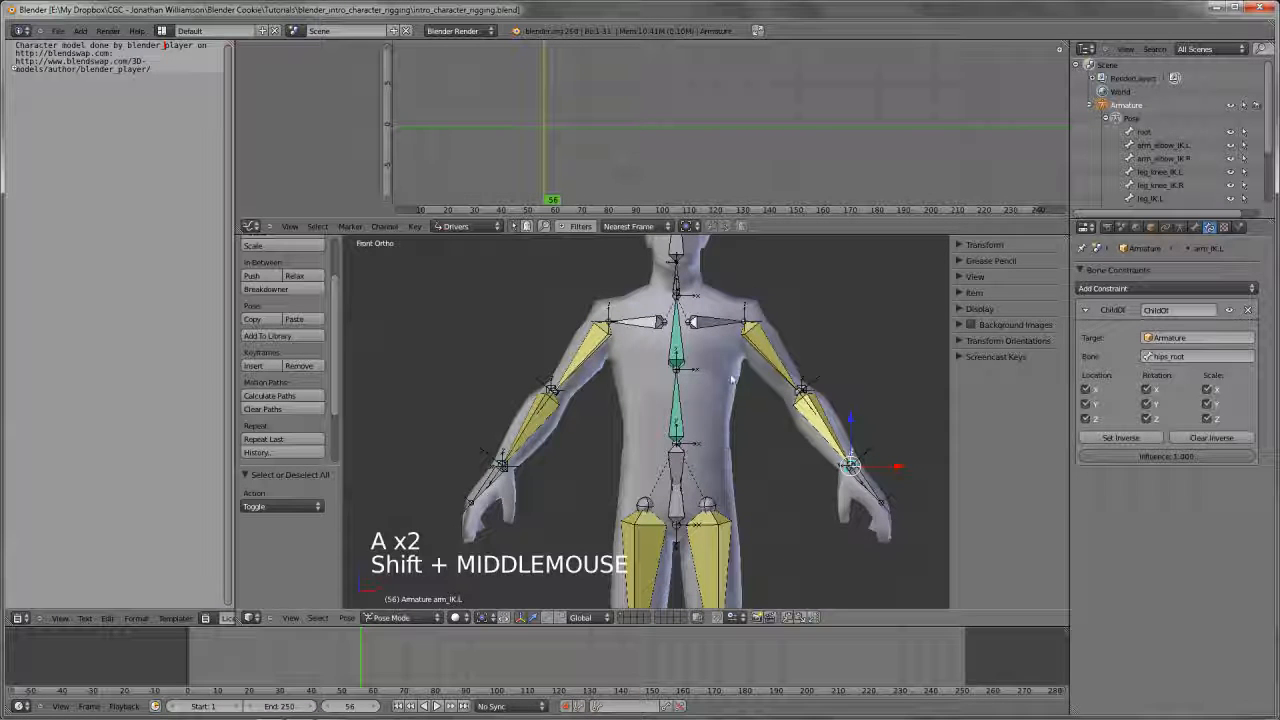
pyautogui.keyDown('shift'); pyautogui.moveTo(734, 381); pyautogui.dragTo(731, 466, button='middle'); pyautogui.keyUp('shift')
# Add a custom property named hands_follow to the arm_IK.L bone, ranging from 0 to 1, and try its value
pyautogui.click(1195, 227)
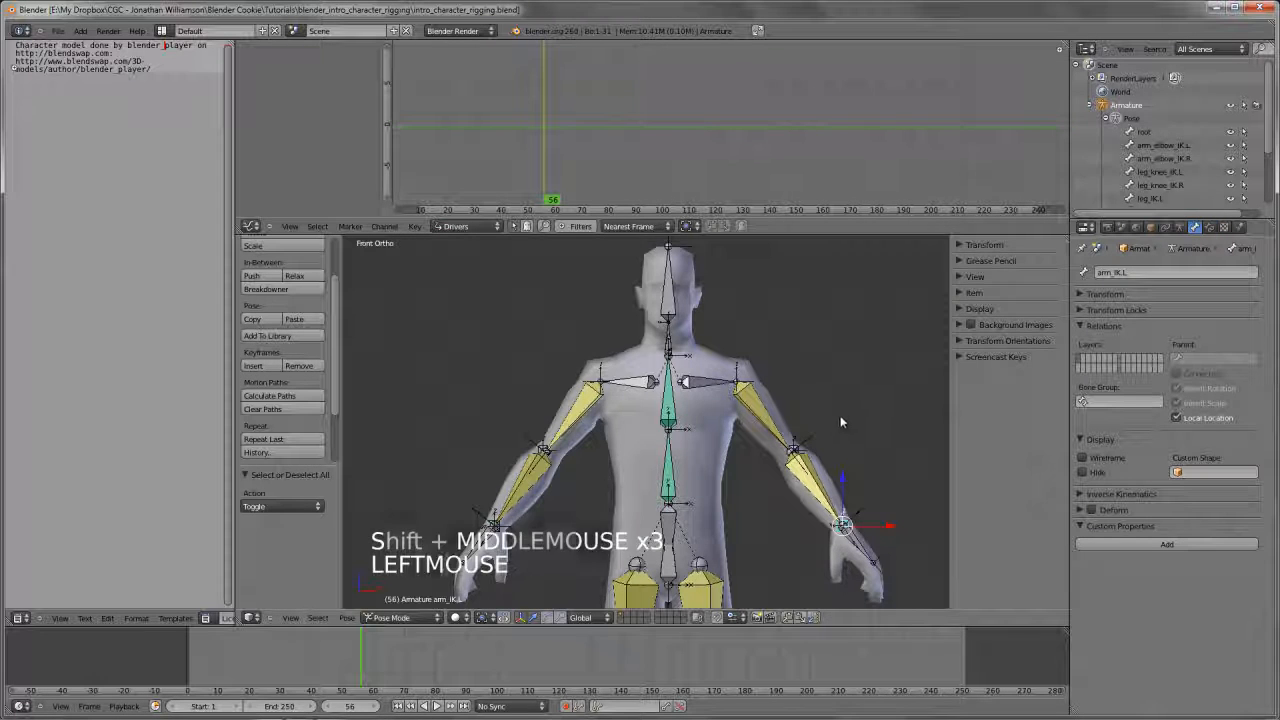
pyautogui.keyDown('shift'); pyautogui.moveTo(840, 415); pyautogui.dragTo(819, 421, button='middle'); pyautogui.keyUp('shift')
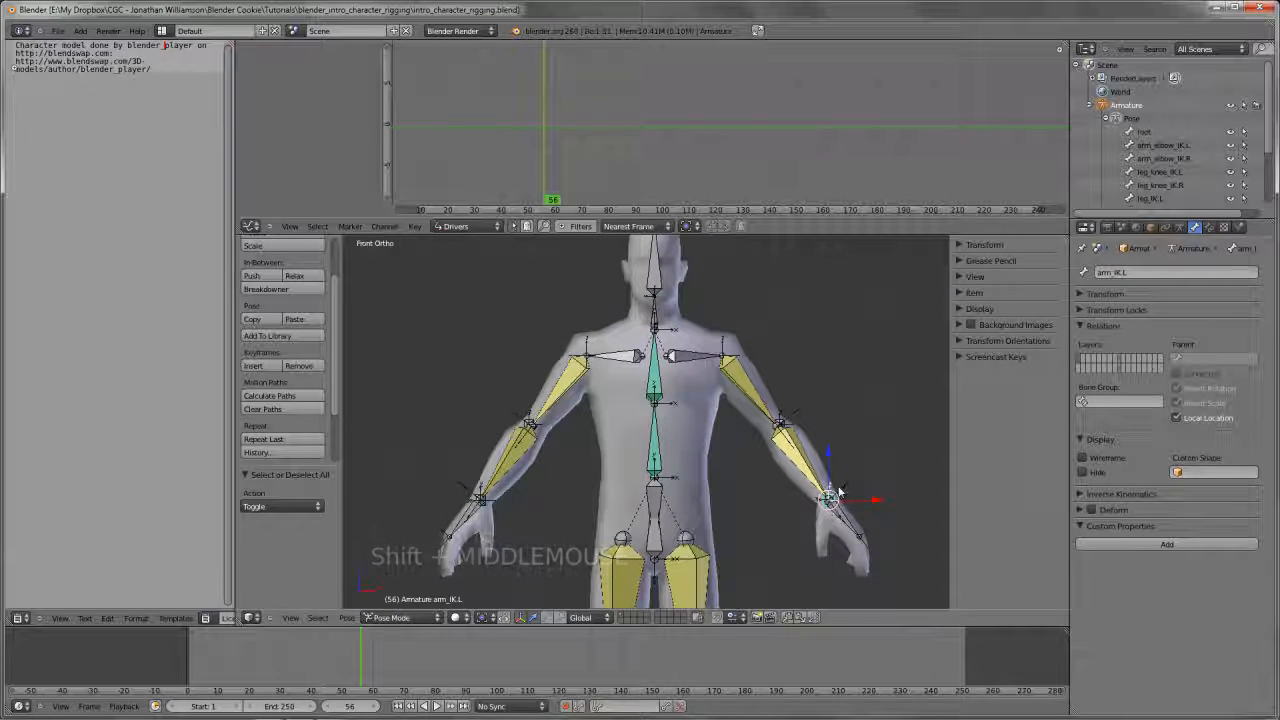
pyautogui.keyDown('shift'); pyautogui.moveTo(767, 544); pyautogui.dragTo(783, 512, button='middle'); pyautogui.keyUp('shift')
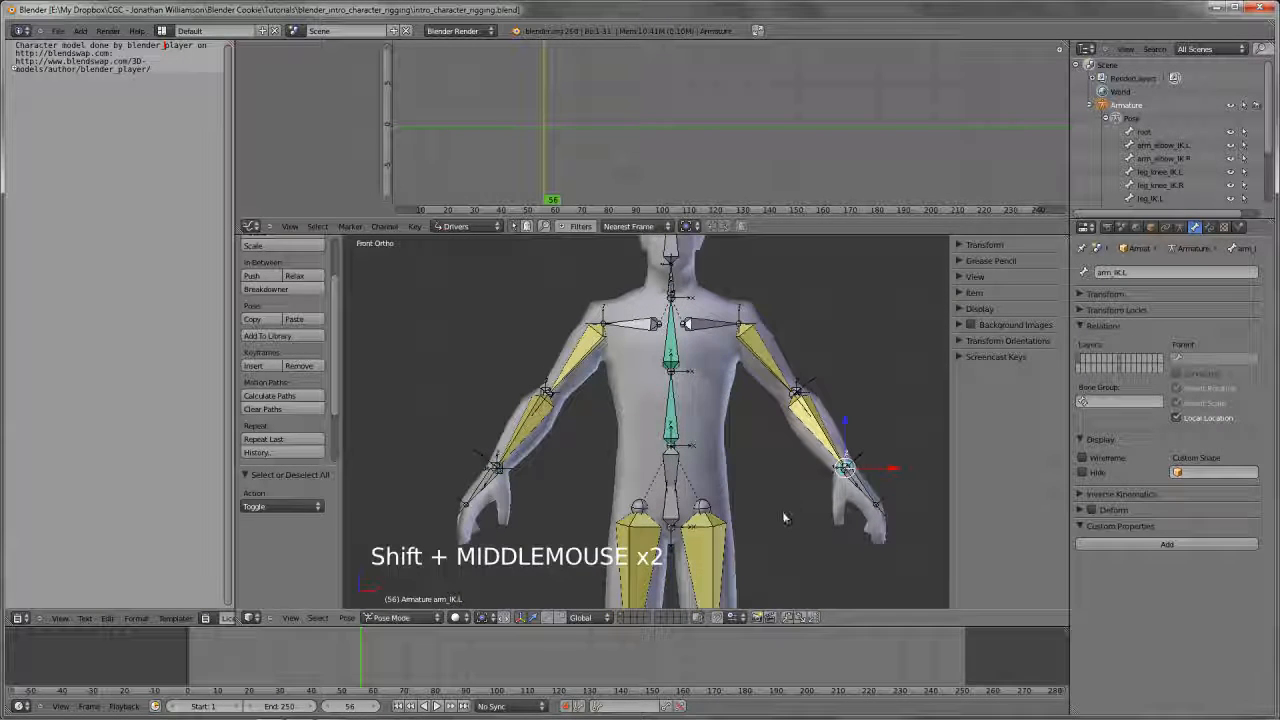
pyautogui.press('a')
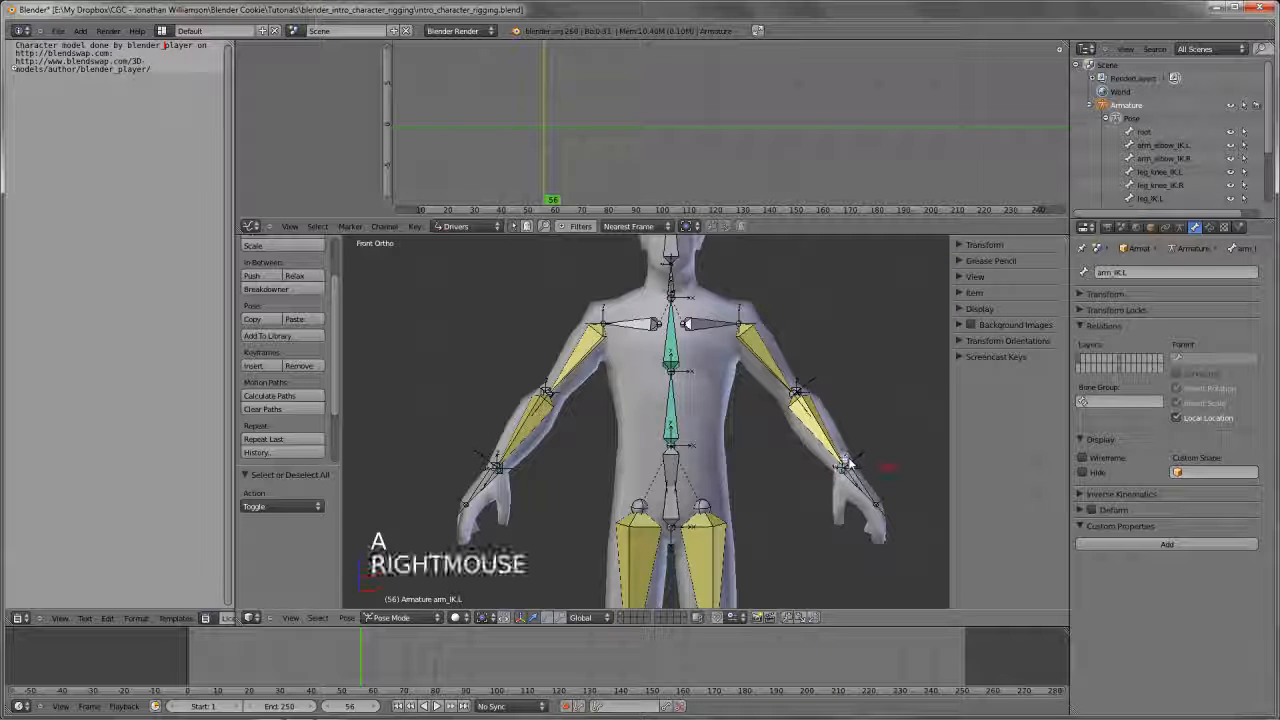
pyautogui.click(1138, 544)
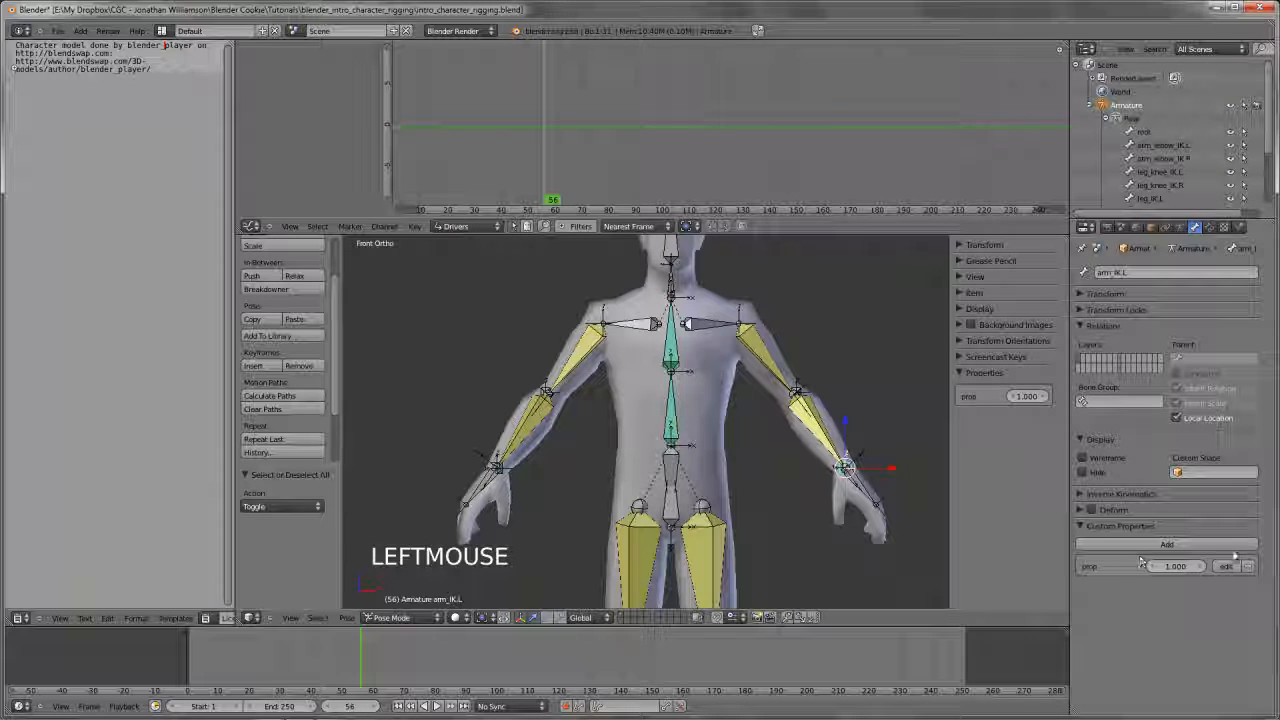
pyautogui.click(1226, 567)
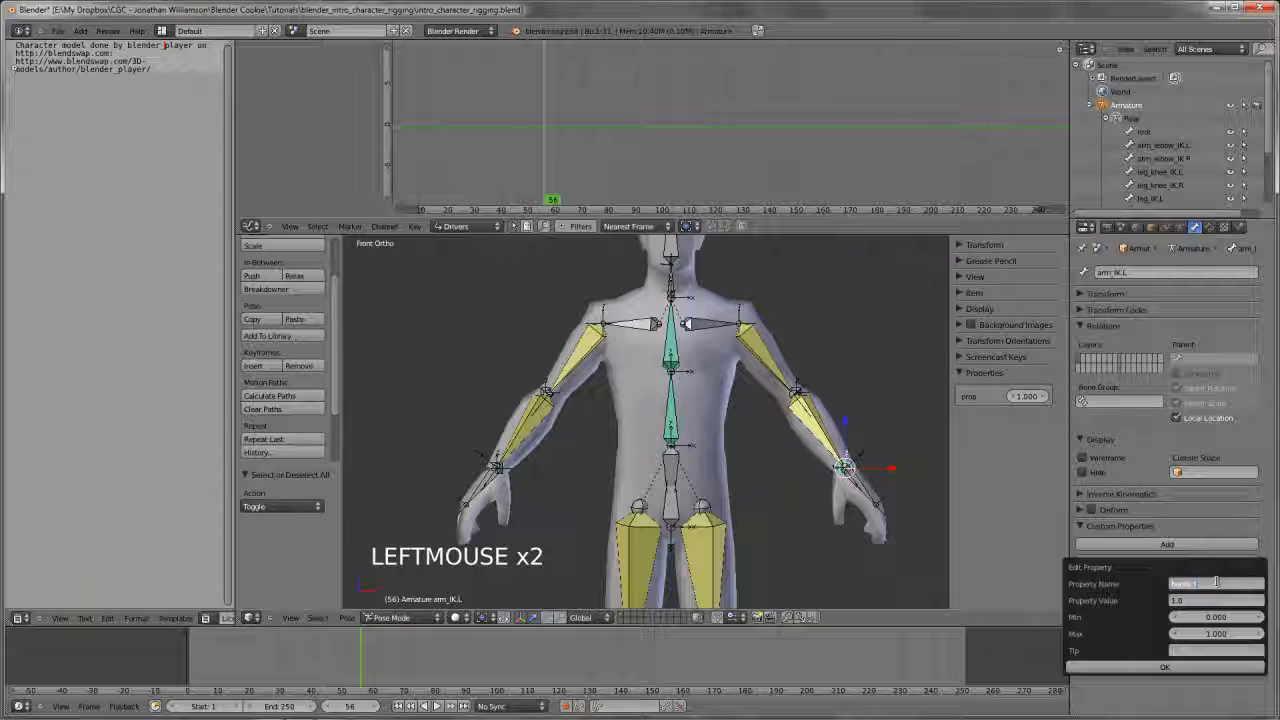
pyautogui.click(1175, 668)
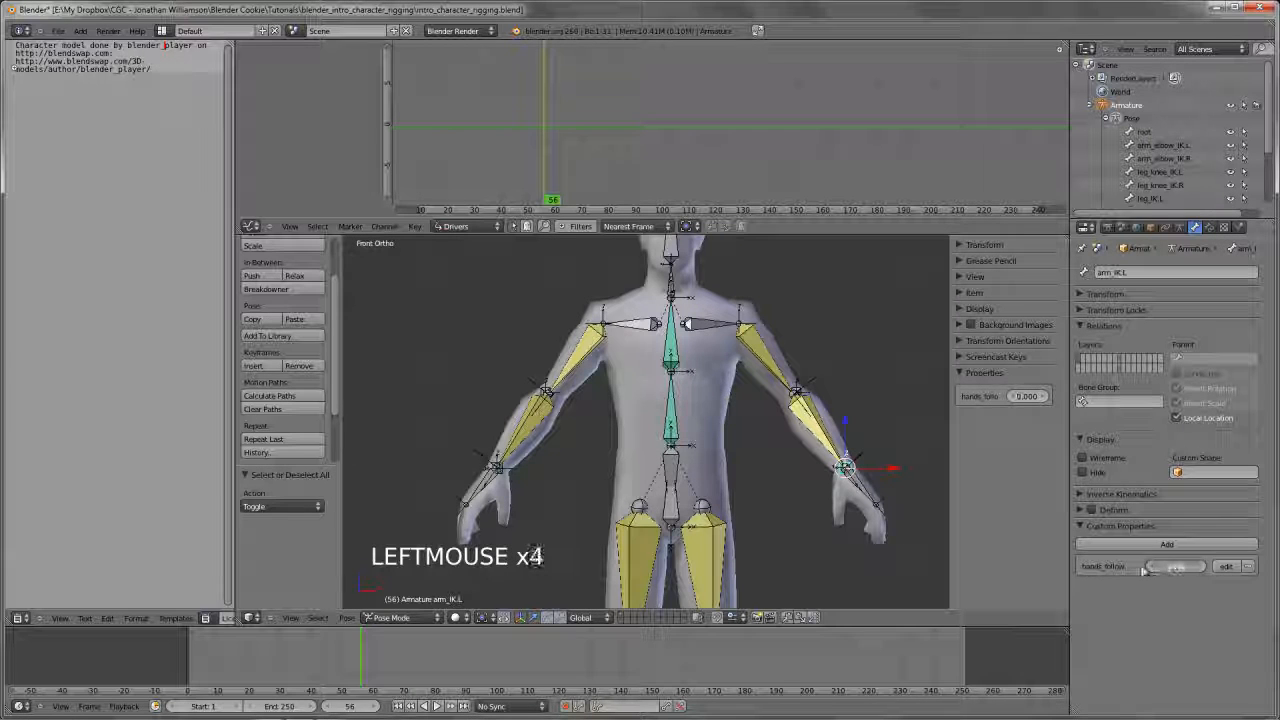
pyautogui.moveTo(1143, 570); pyautogui.dragTo(1177, 570)
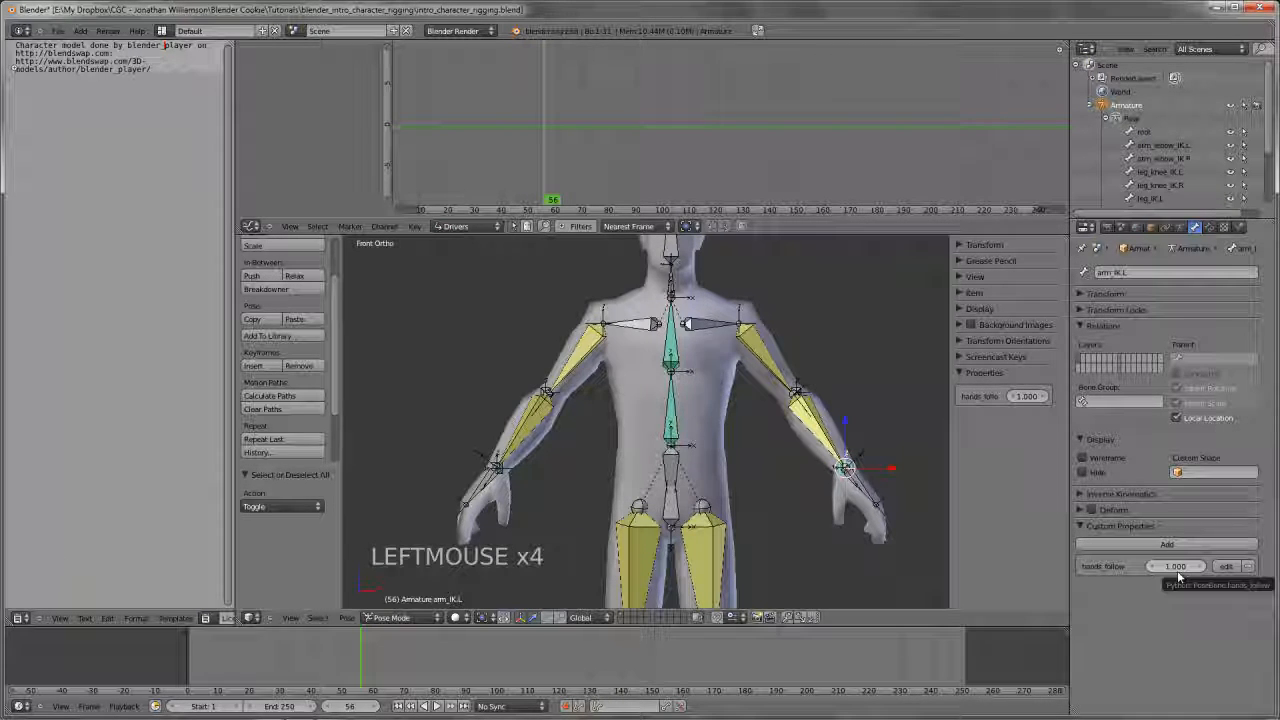
# Add a driver to the influence of arm_IK.L's Child Of constraint
pyautogui.click(1208, 229)
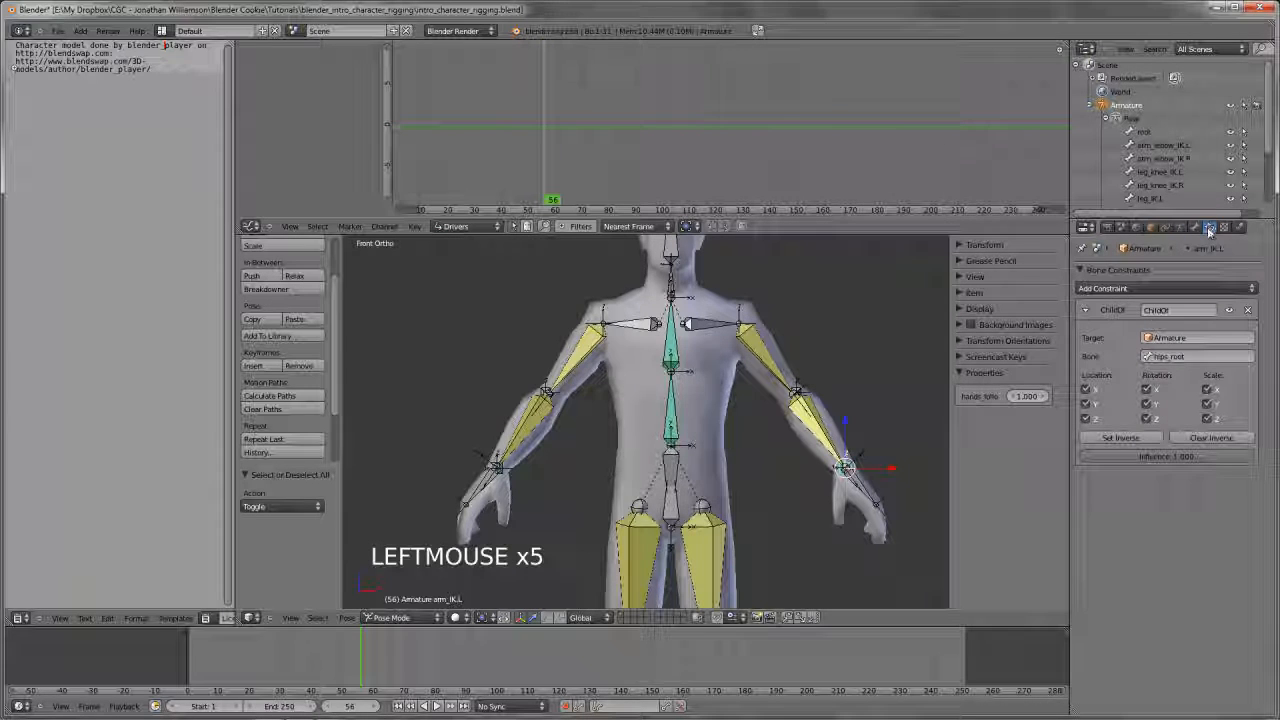
pyautogui.rightClick(1178, 457)
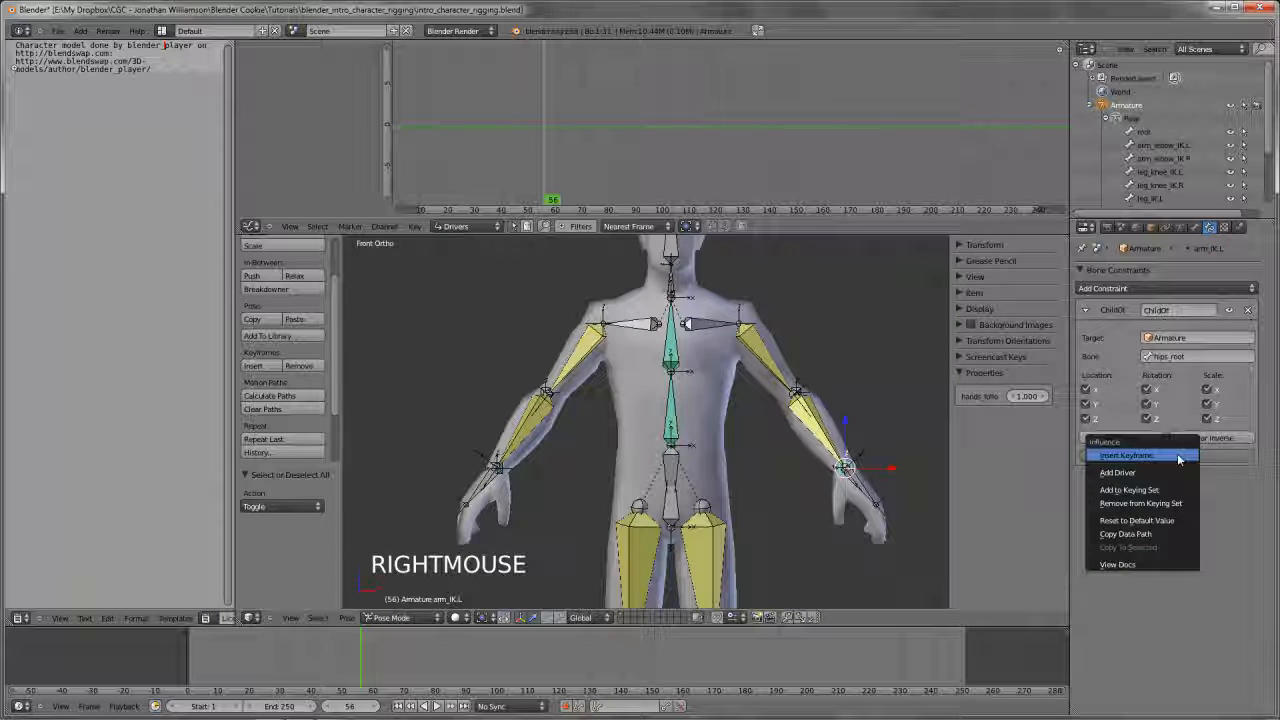
pyautogui.click(1135, 473)
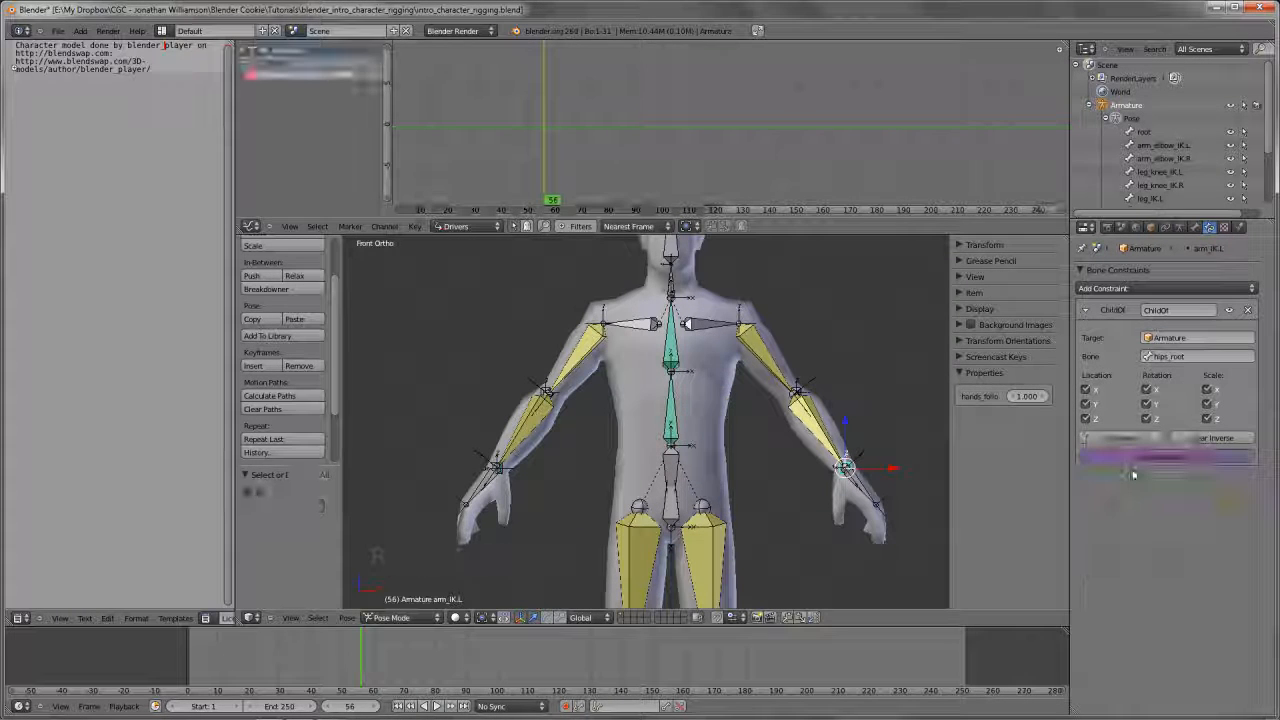
pyautogui.click(249, 227)
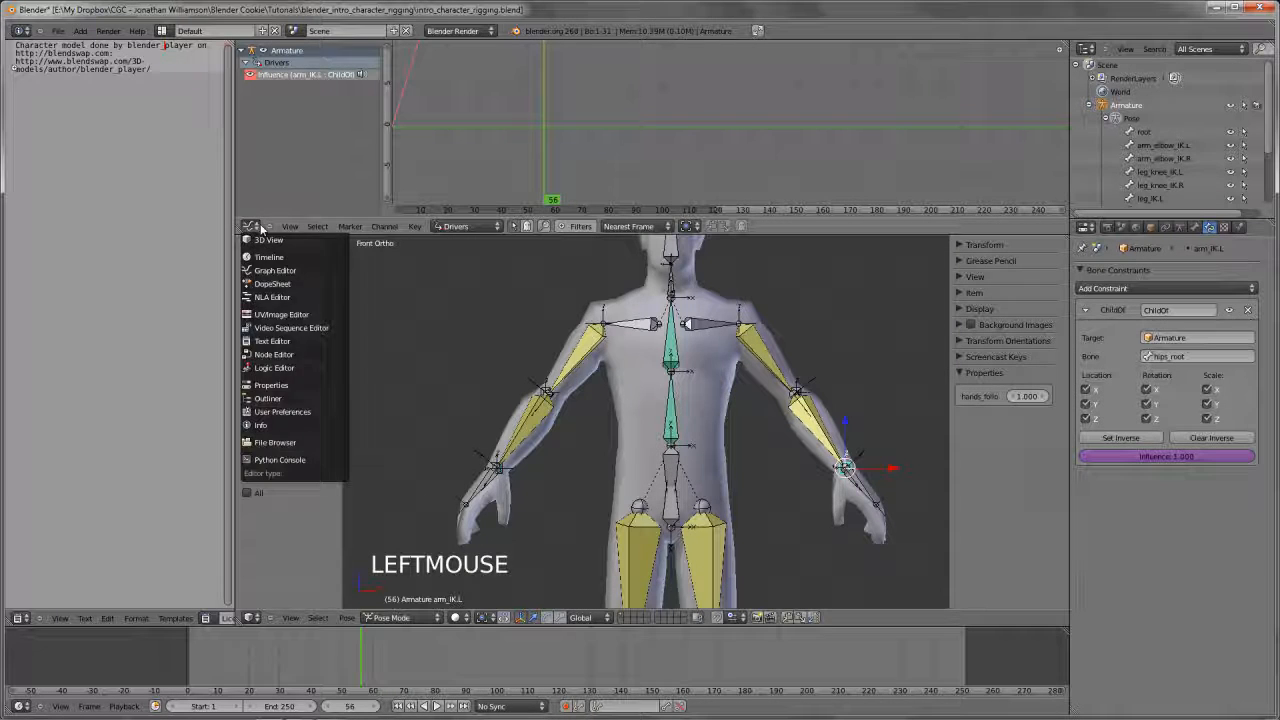
pyautogui.click(249, 227)
pyautogui.click(249, 227)
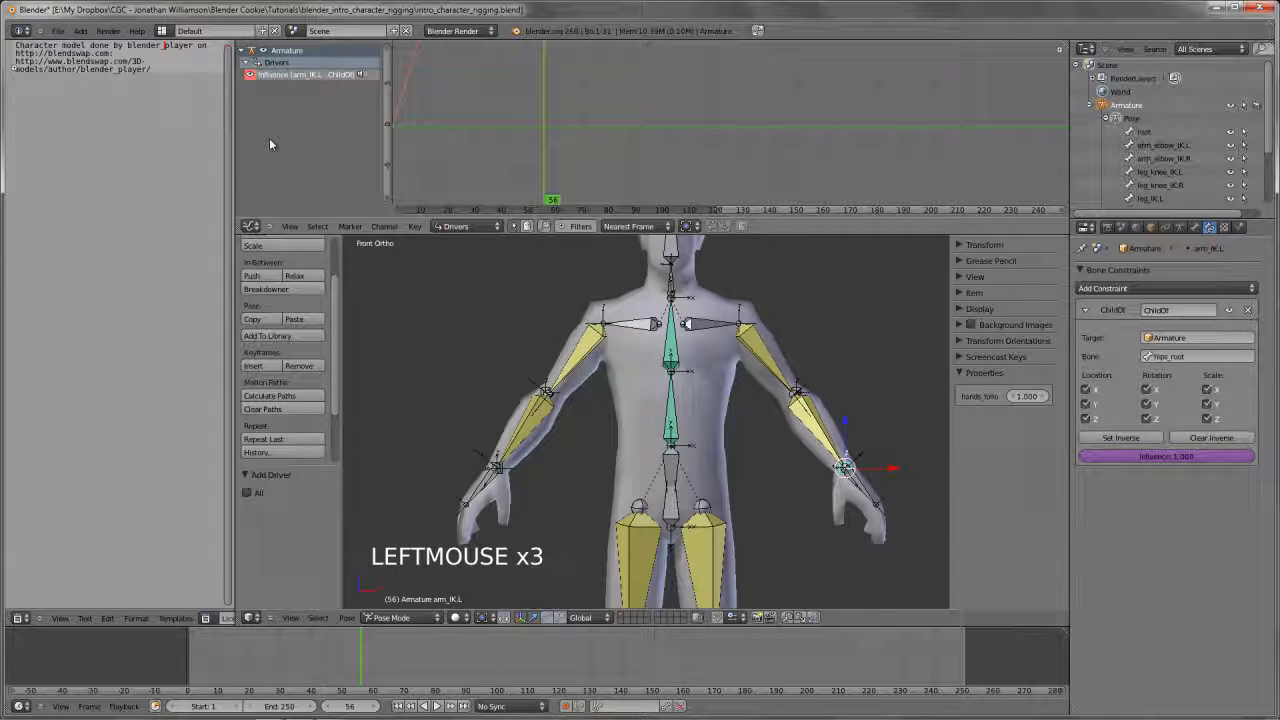
pyautogui.click(457, 226)
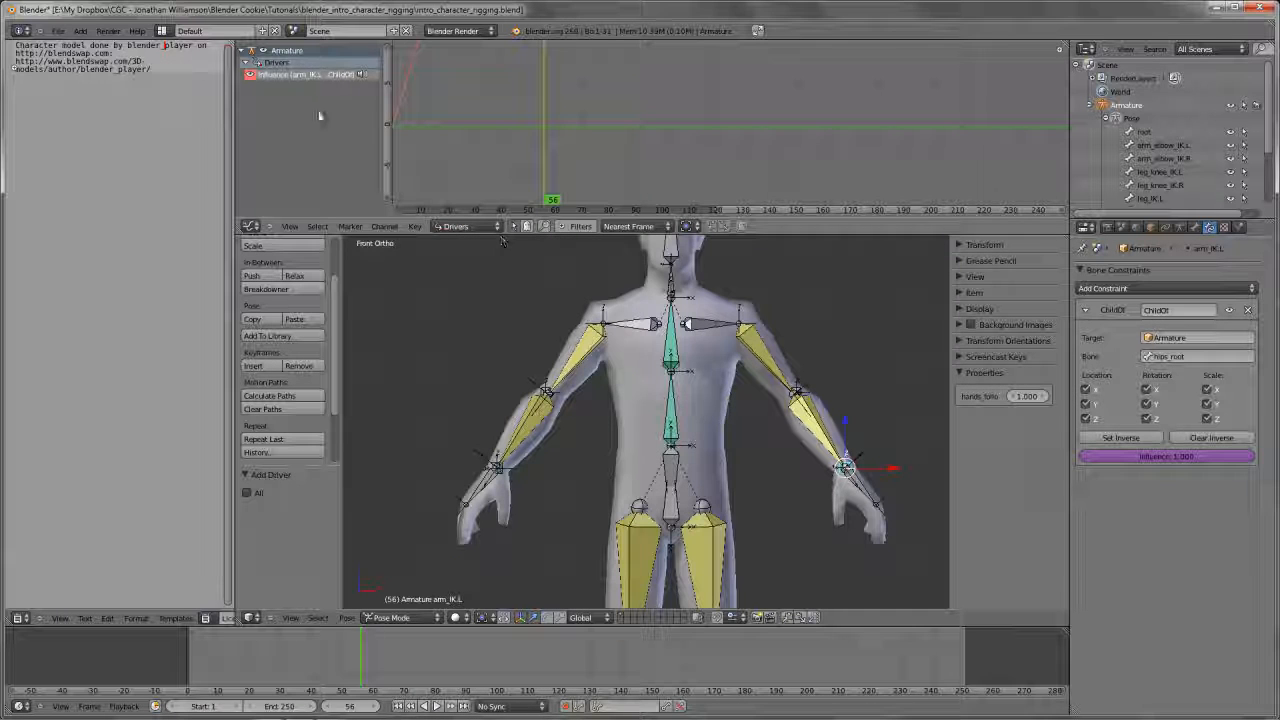
# Select the arm_IK.L Child Of influence driver in the Graph Editor and display its driver settings
pyautogui.click(297, 77)
pyautogui.keyDown('ctrl'); pyautogui.moveTo(610, 75); pyautogui.dragTo(454, 177, button='middle'); pyautogui.keyUp('ctrl')
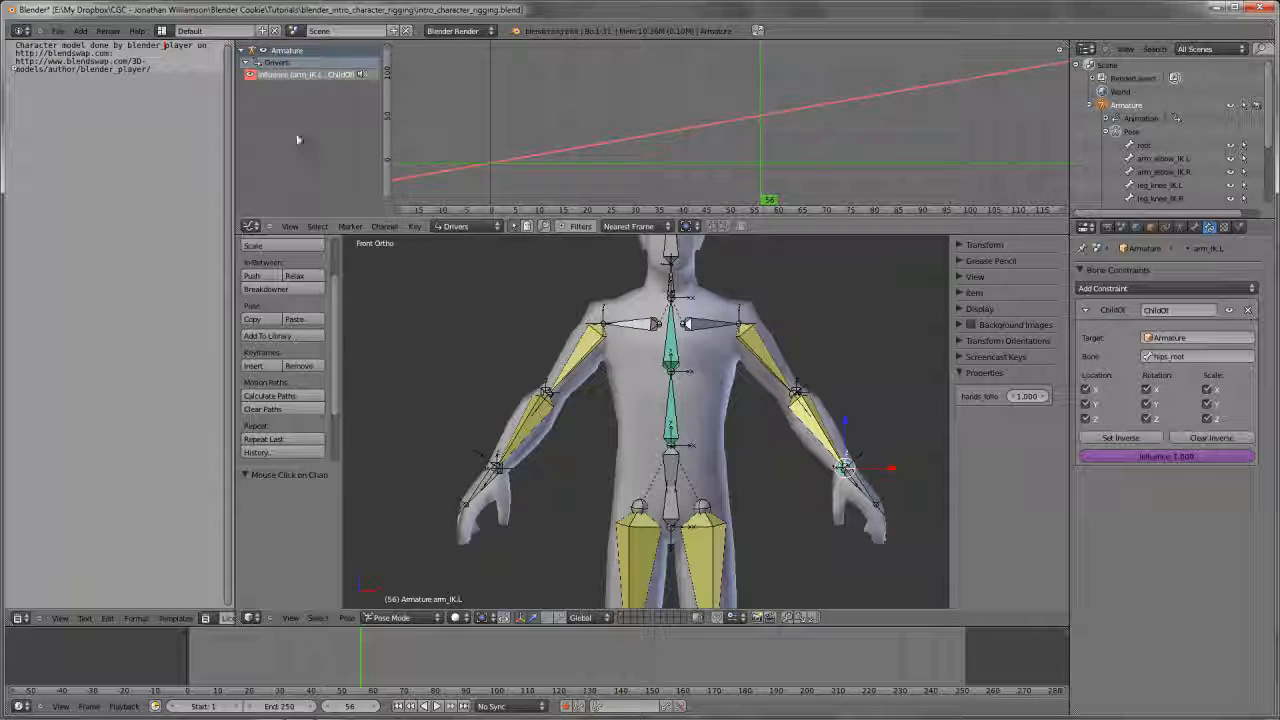
pyautogui.click(302, 74)
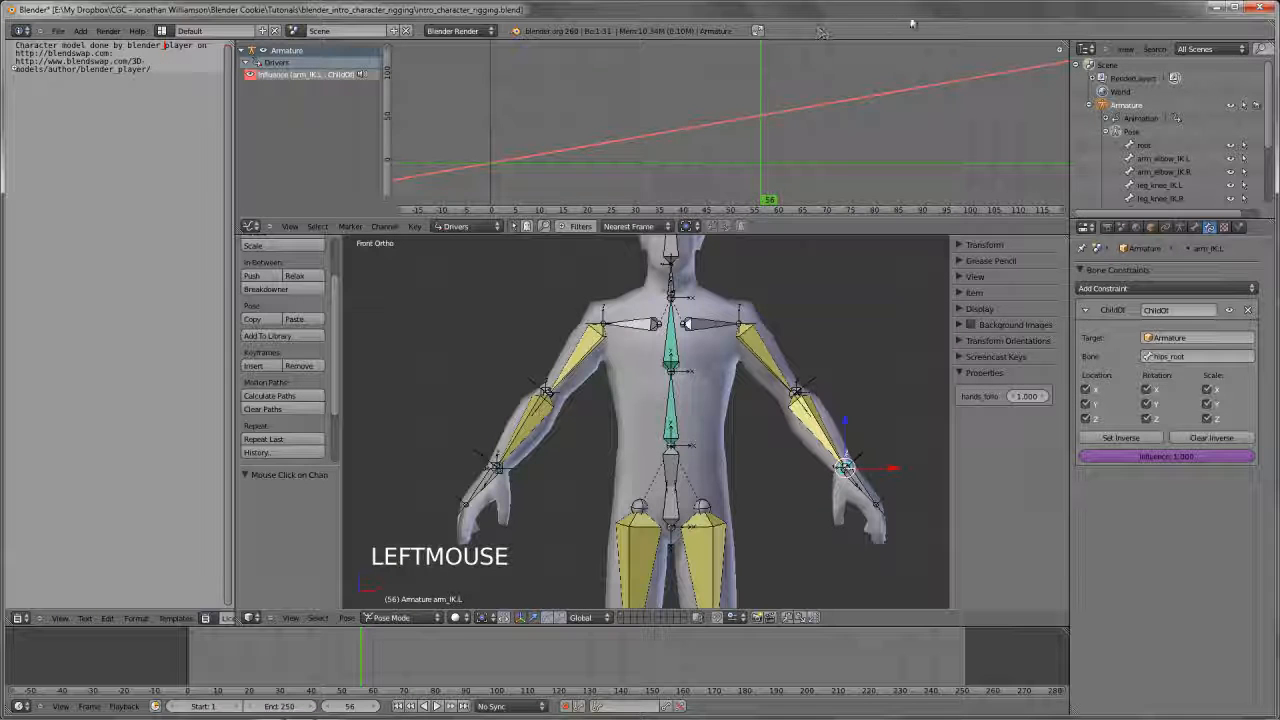
pyautogui.press('n')
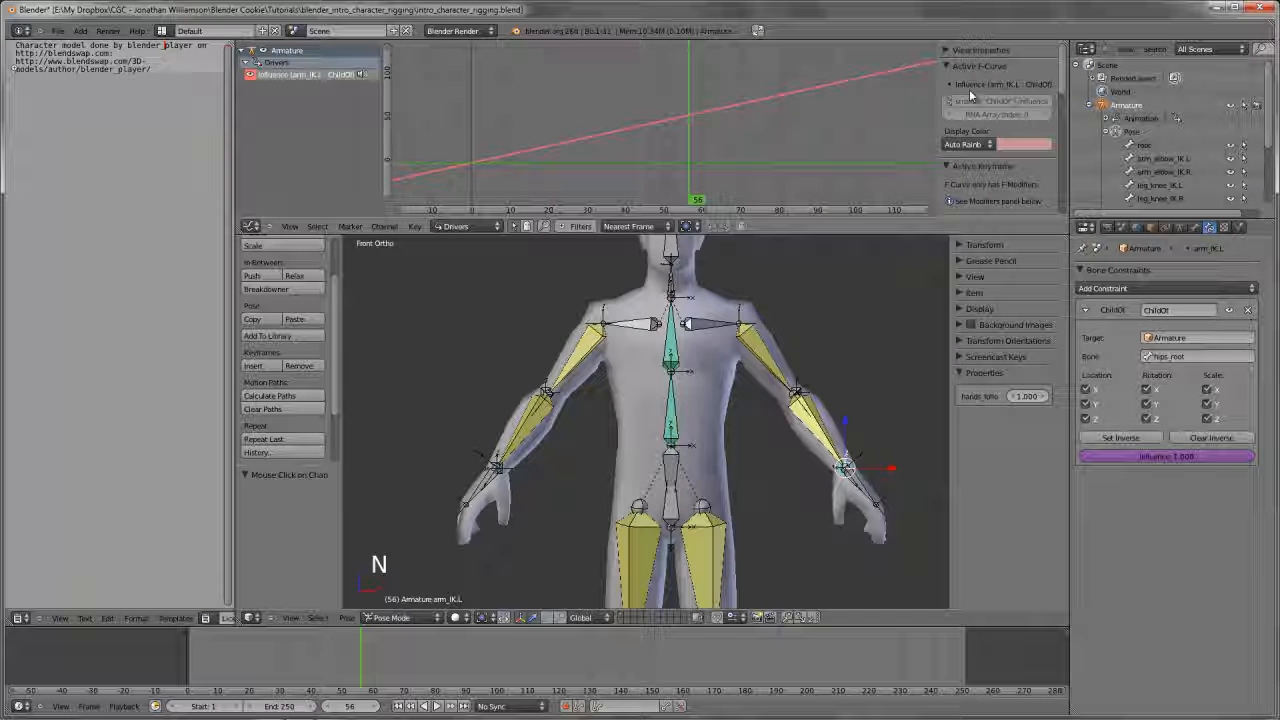
pyautogui.scroll(-3, 980, 103)
pyautogui.scroll(-5, 980, 103)
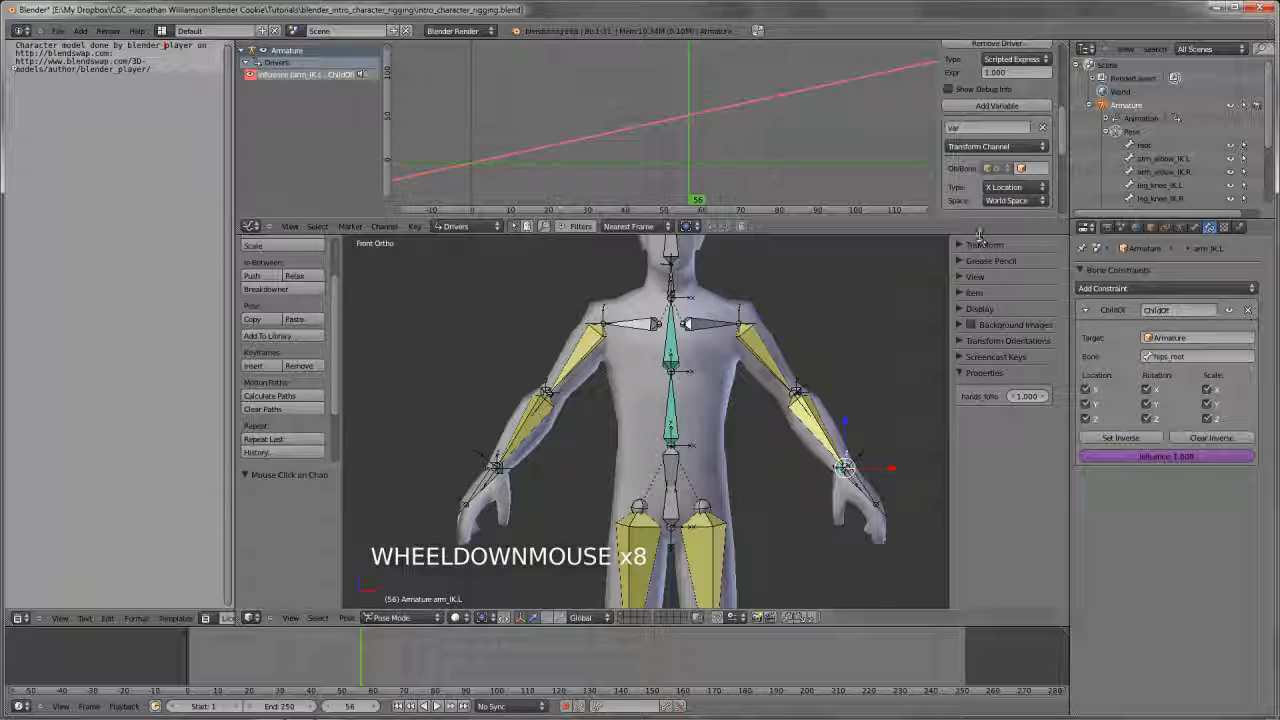
# Enlarge the Graph Editor further to show more of the influence driver's settings, keeping the character framed below
pyautogui.moveTo(980, 220); pyautogui.dragTo(880, 331)
pyautogui.scroll(-3, 857, 461)
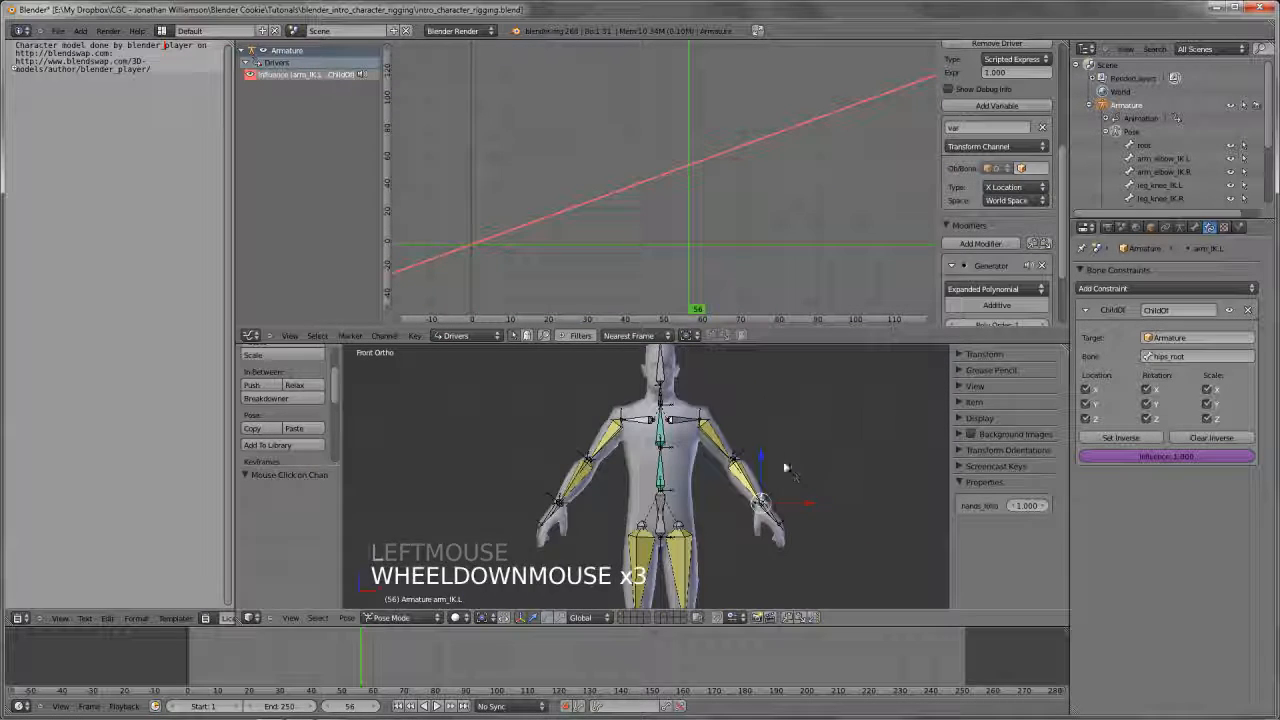
pyautogui.keyDown('shift'); pyautogui.moveTo(857, 461); pyautogui.dragTo(850, 470, button='middle'); pyautogui.keyUp('shift')
pyautogui.scroll(7, 995, 259)
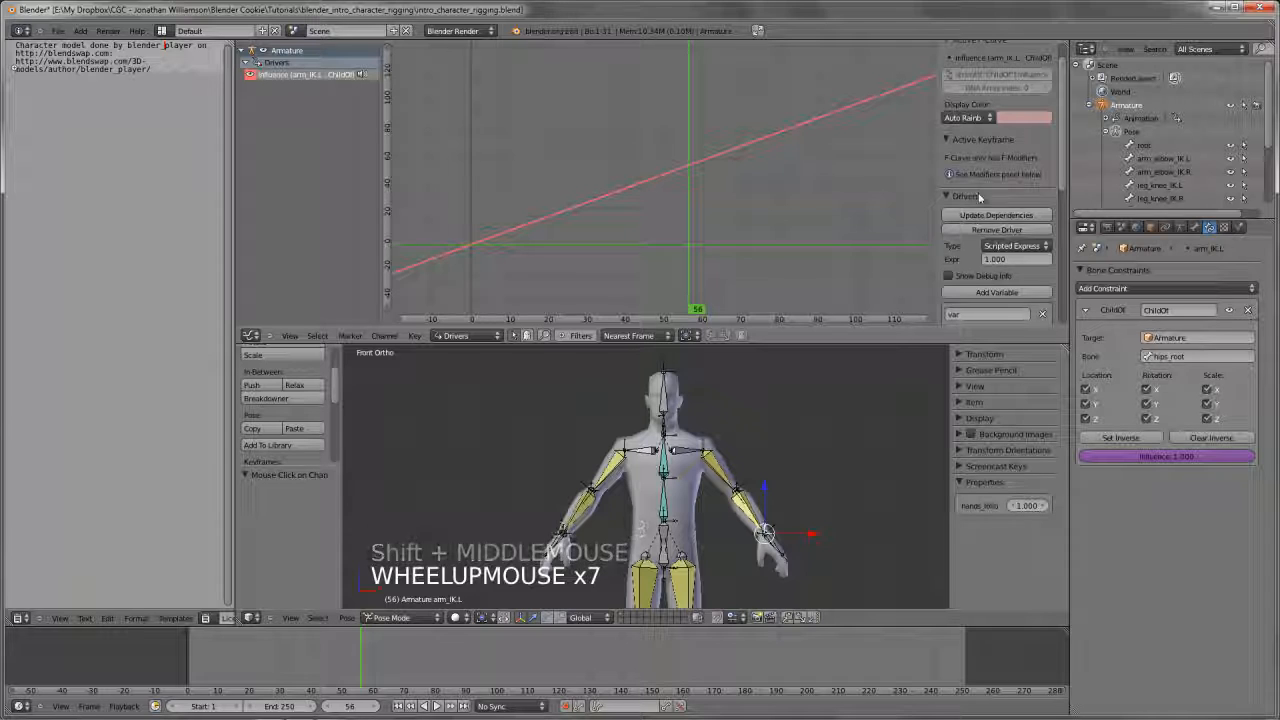
# Set the type of arm_IK.L's Child Of influence driver to Averaged Value
pyautogui.press('a')
pyautogui.press('a')
pyautogui.scroll(5, 997, 94)
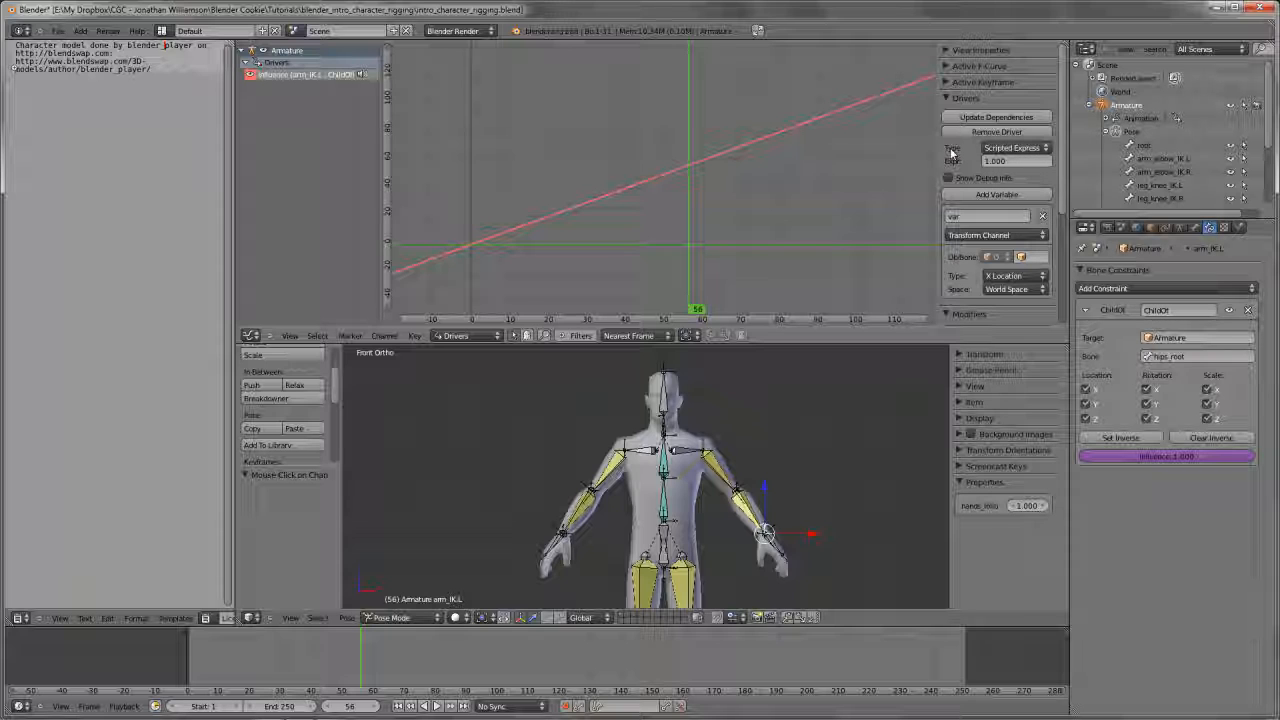
pyautogui.click(1025, 150)
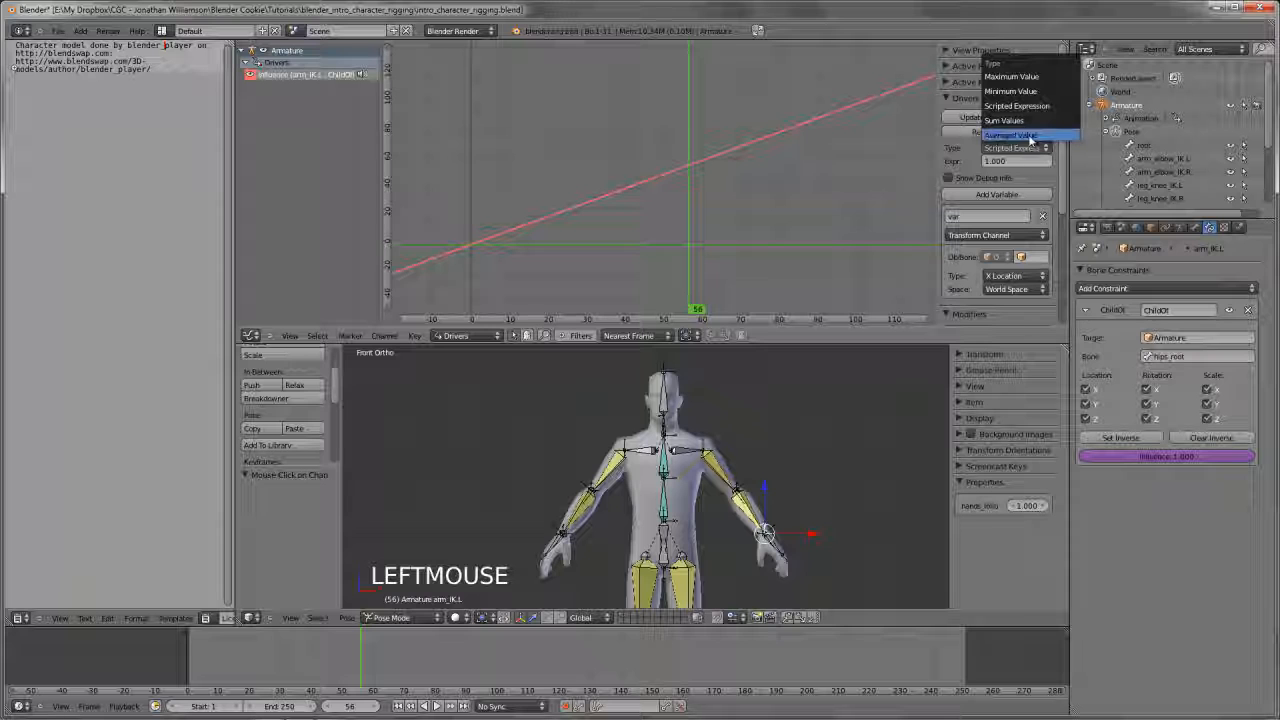
pyautogui.click(1030, 139)
# Make the driver variable a Single Property that targets the Armature object
pyautogui.scroll(-2, 985, 145)
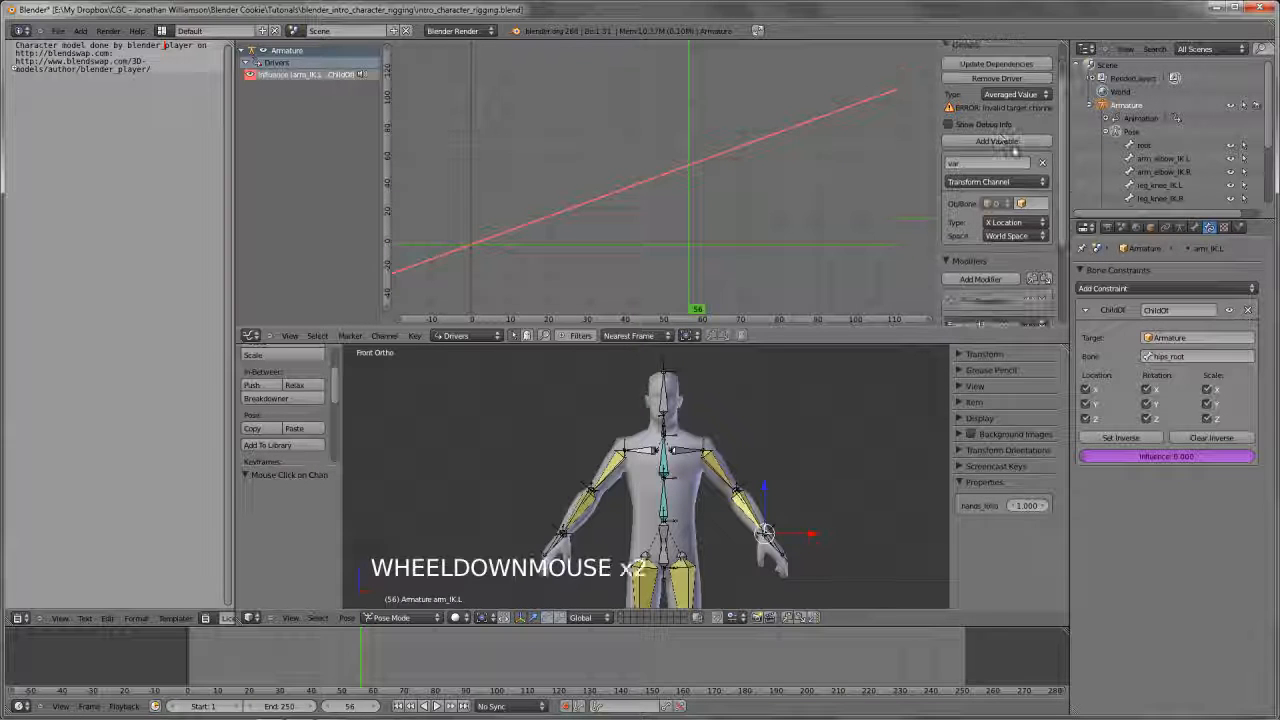
pyautogui.scroll(-1, 990, 128)
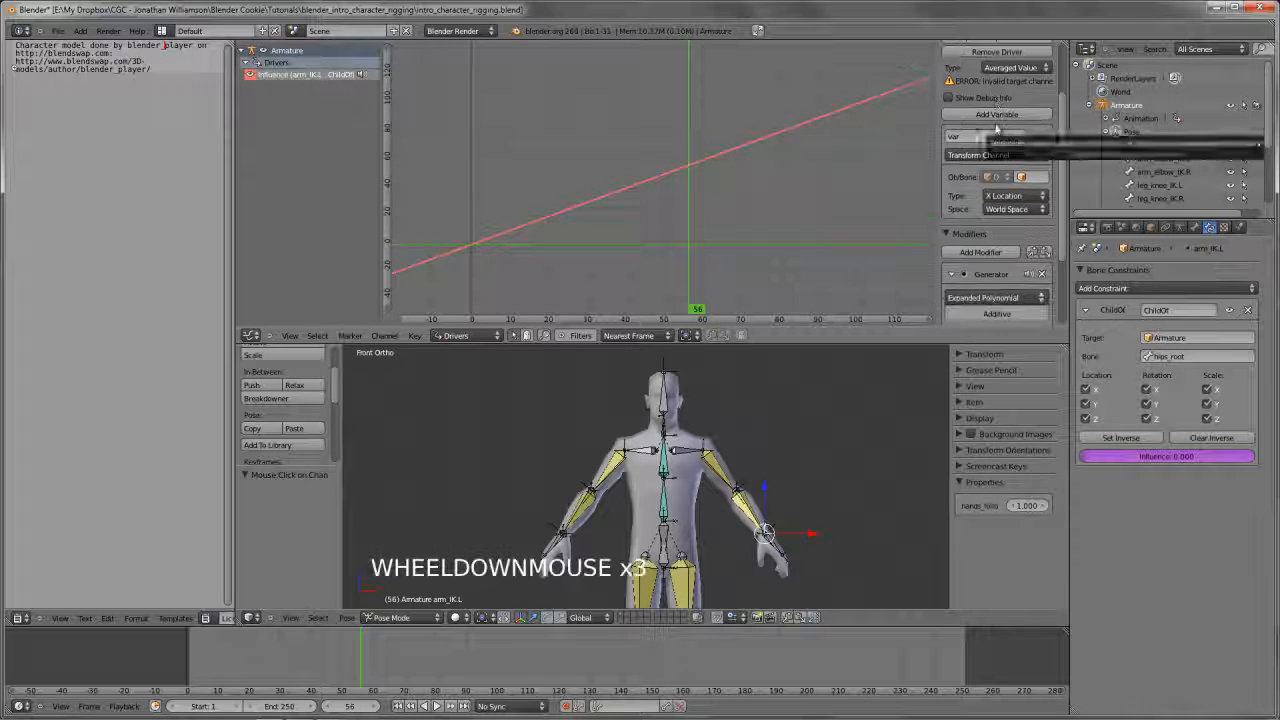
pyautogui.click(968, 157)
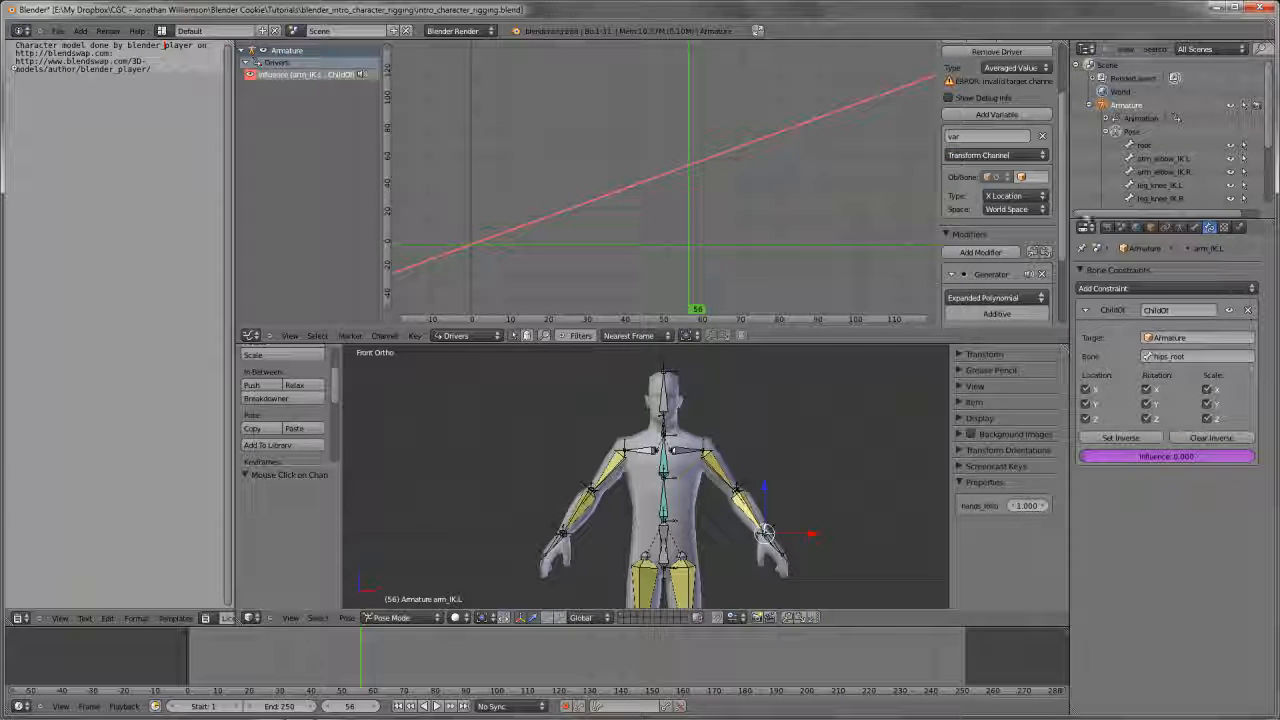
pyautogui.click(989, 155)
pyautogui.click(988, 146)
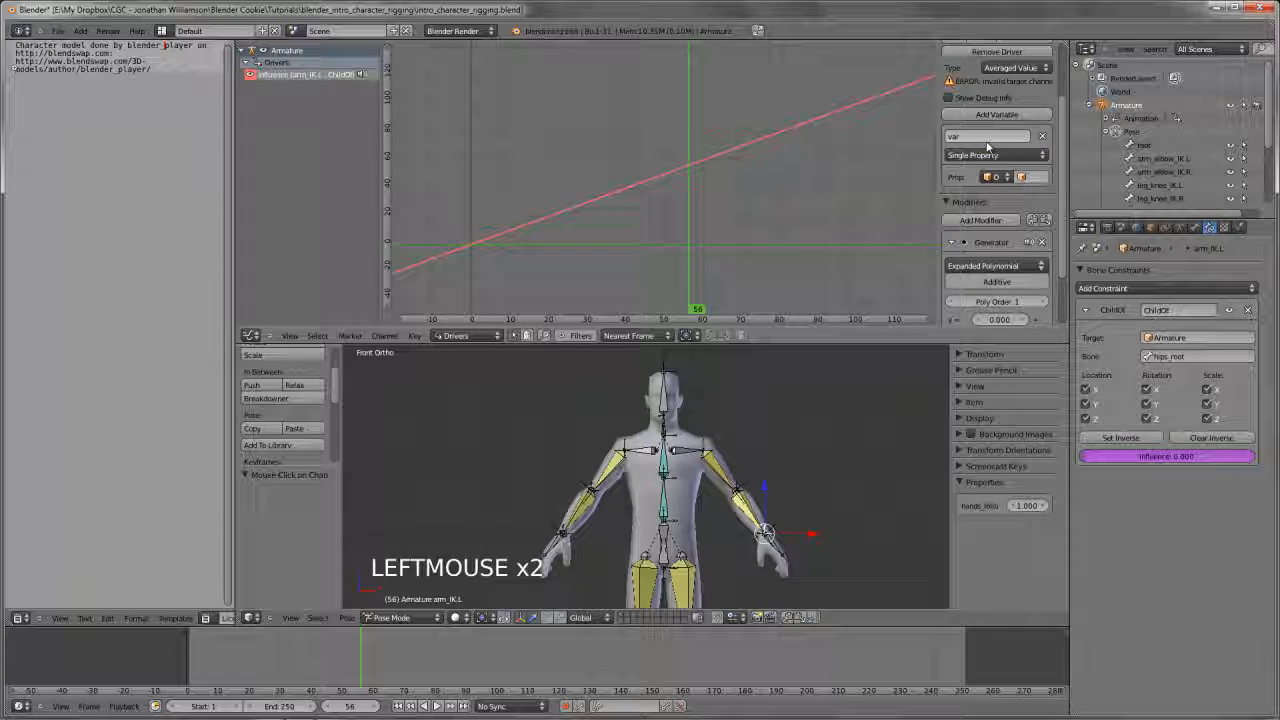
pyautogui.moveTo(940, 177); pyautogui.dragTo(838, 177)
pyautogui.click(950, 178)
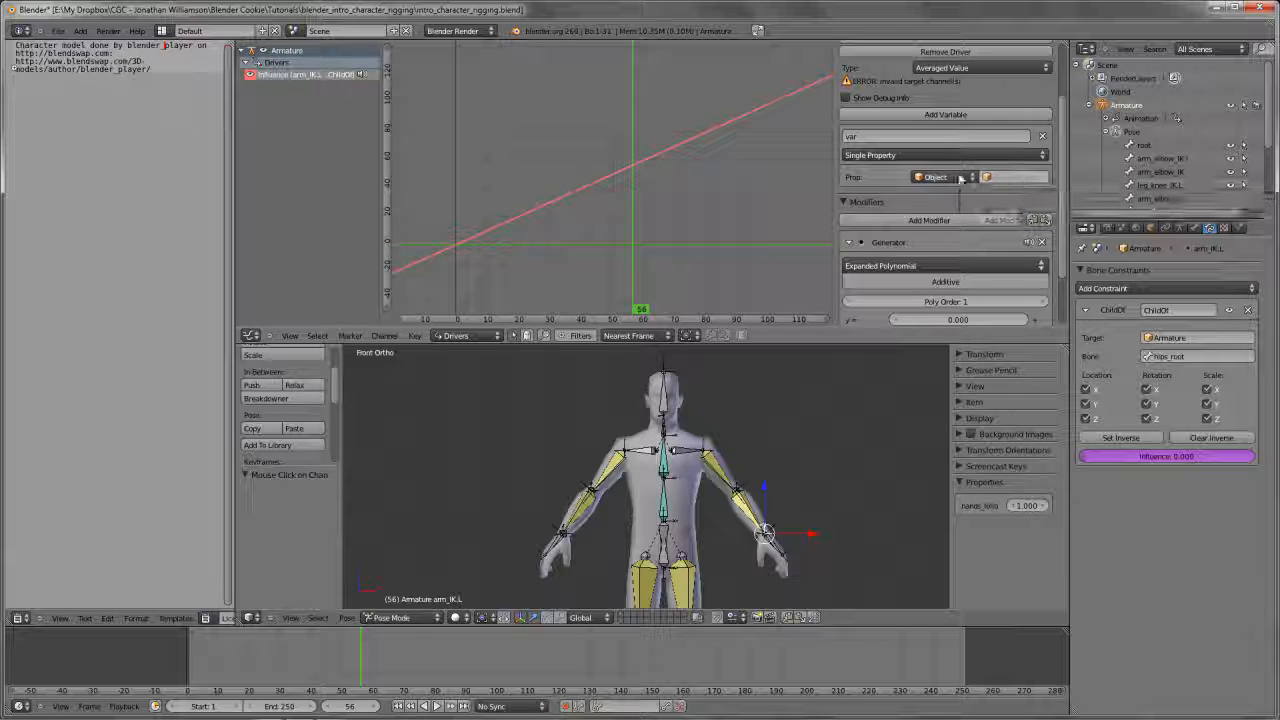
pyautogui.click(1024, 176)
pyautogui.click(1011, 199)
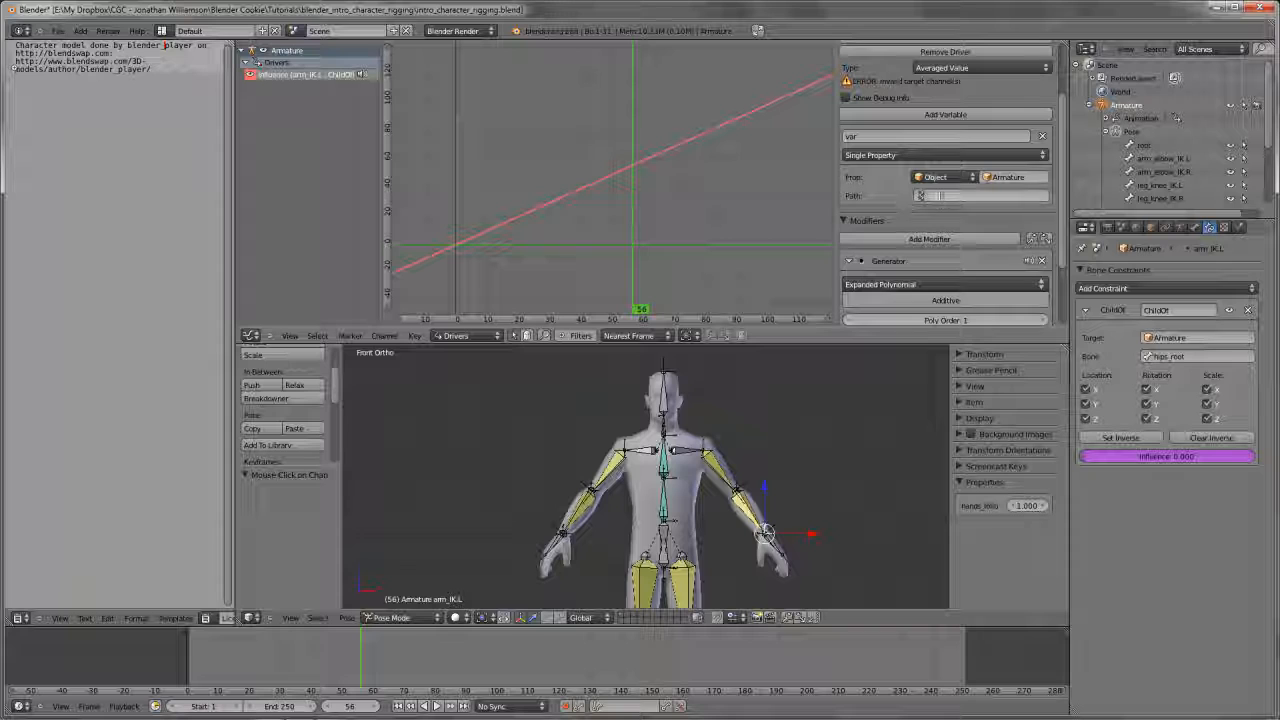
# Copy the data path of arm_IK.L's hands_follow property and paste it as the driver variable's path
pyautogui.click(909, 196)
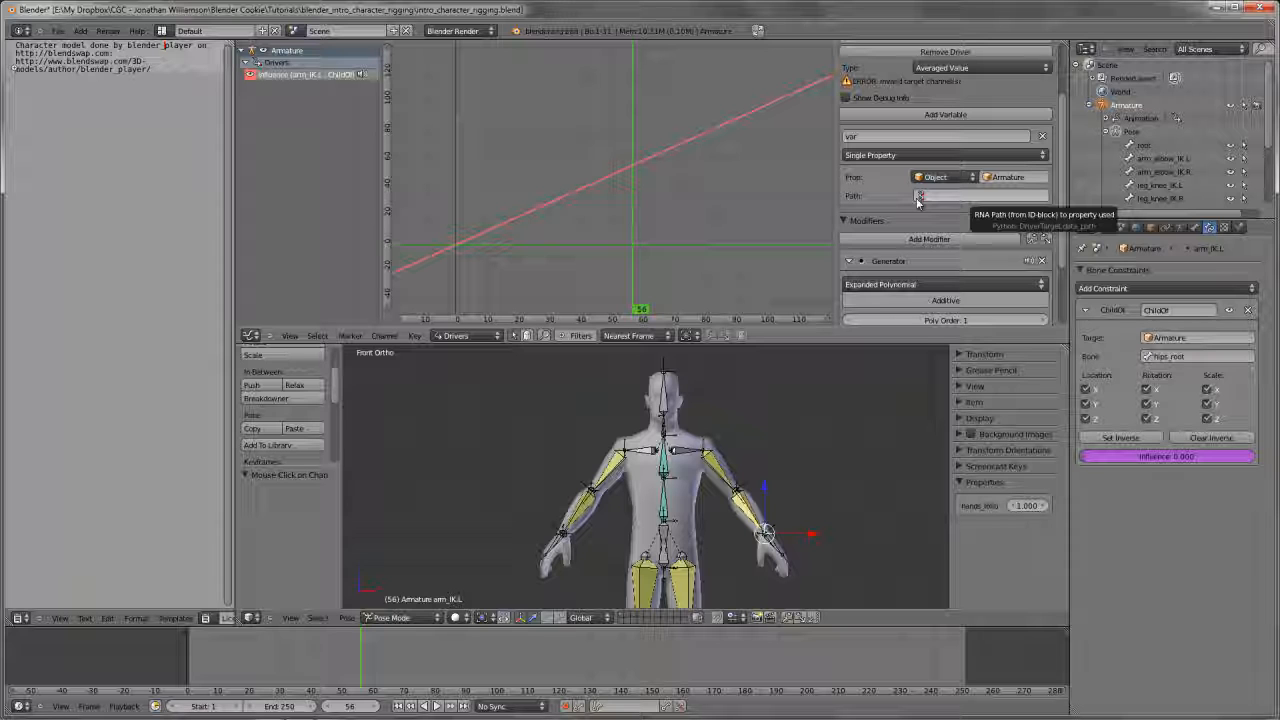
pyautogui.click(1193, 228)
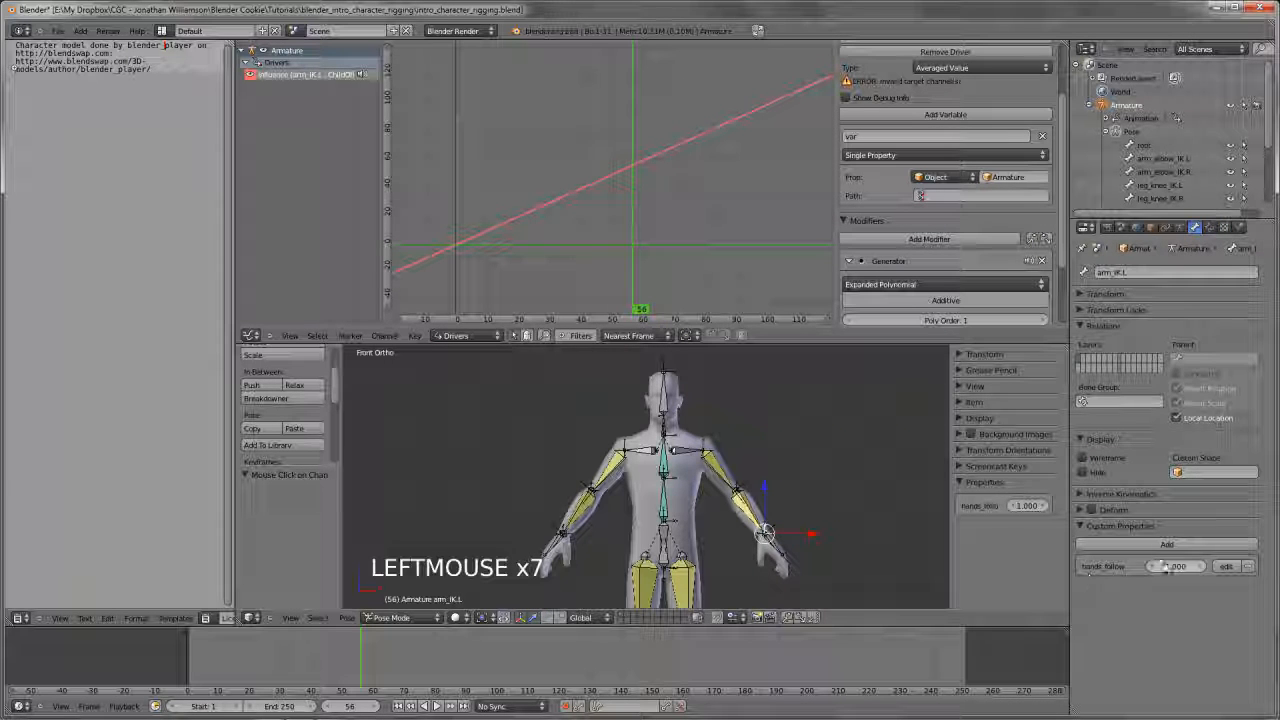
pyautogui.rightClick(1173, 568)
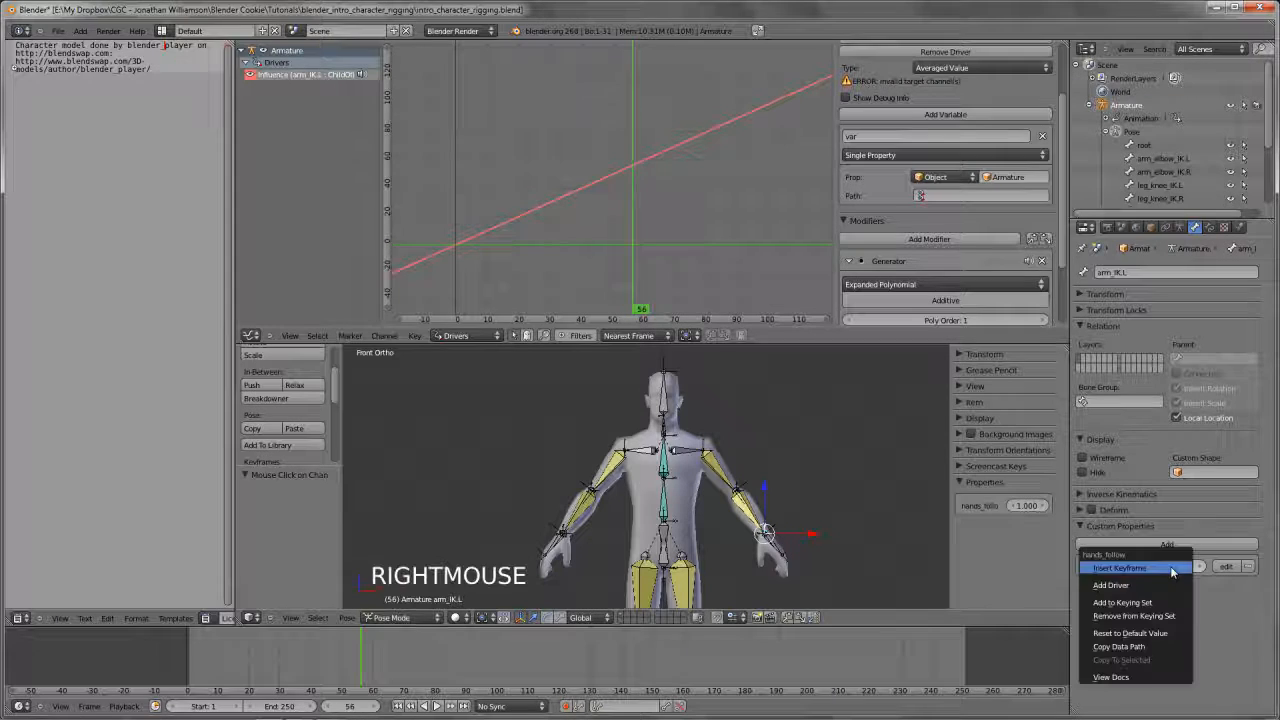
pyautogui.click(1156, 644)
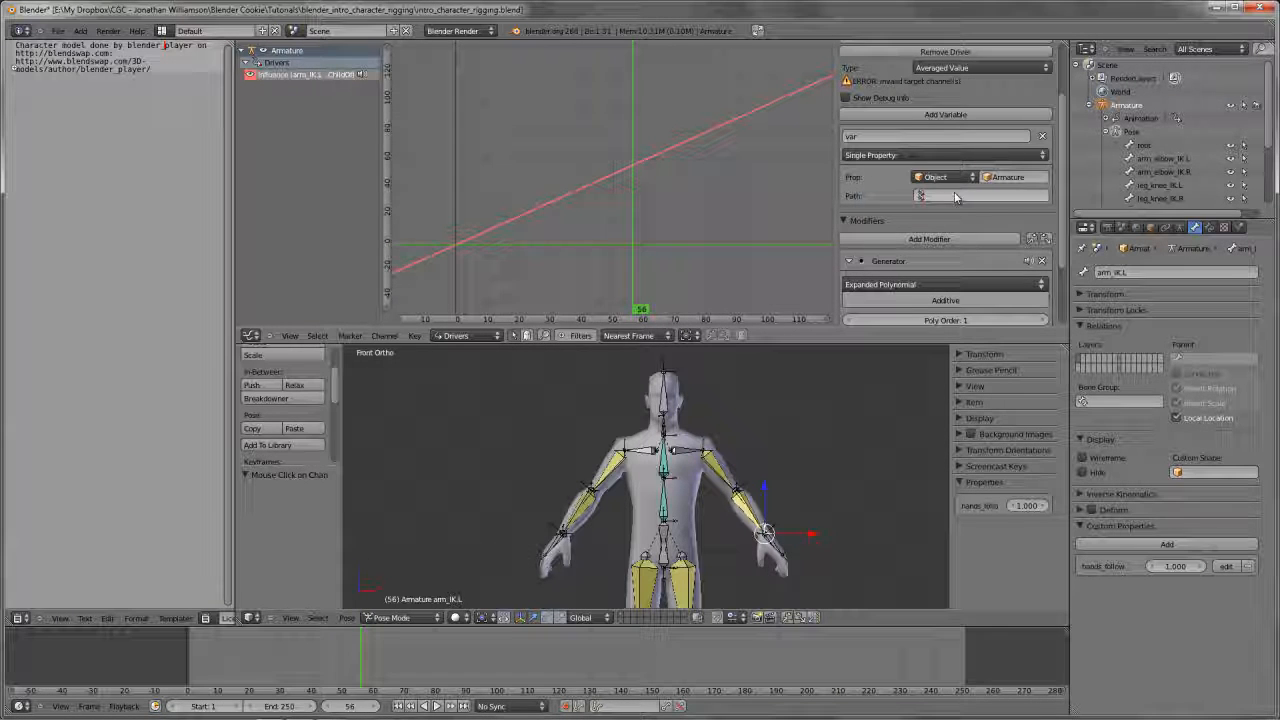
pyautogui.rightClick(922, 196)
pyautogui.rightClick(922, 196)
pyautogui.click(1020, 224)
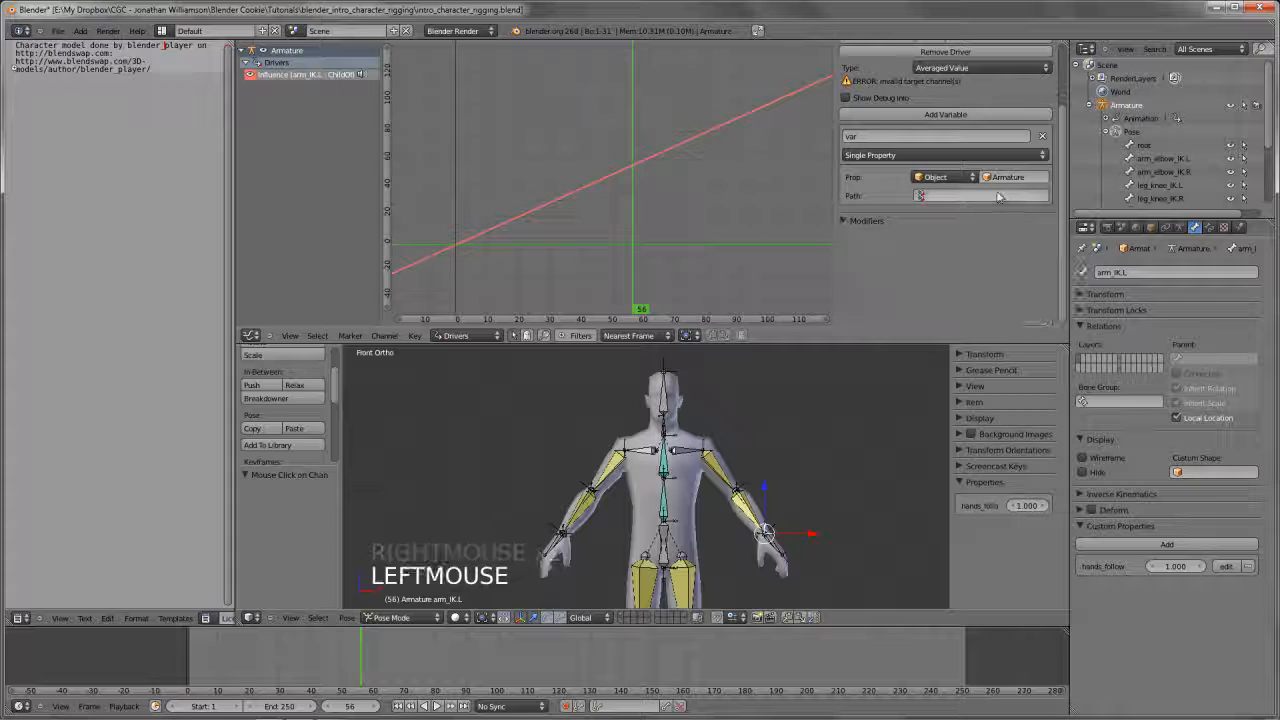
pyautogui.hotkey('ctrl', 'v')
pyautogui.click(845, 218)
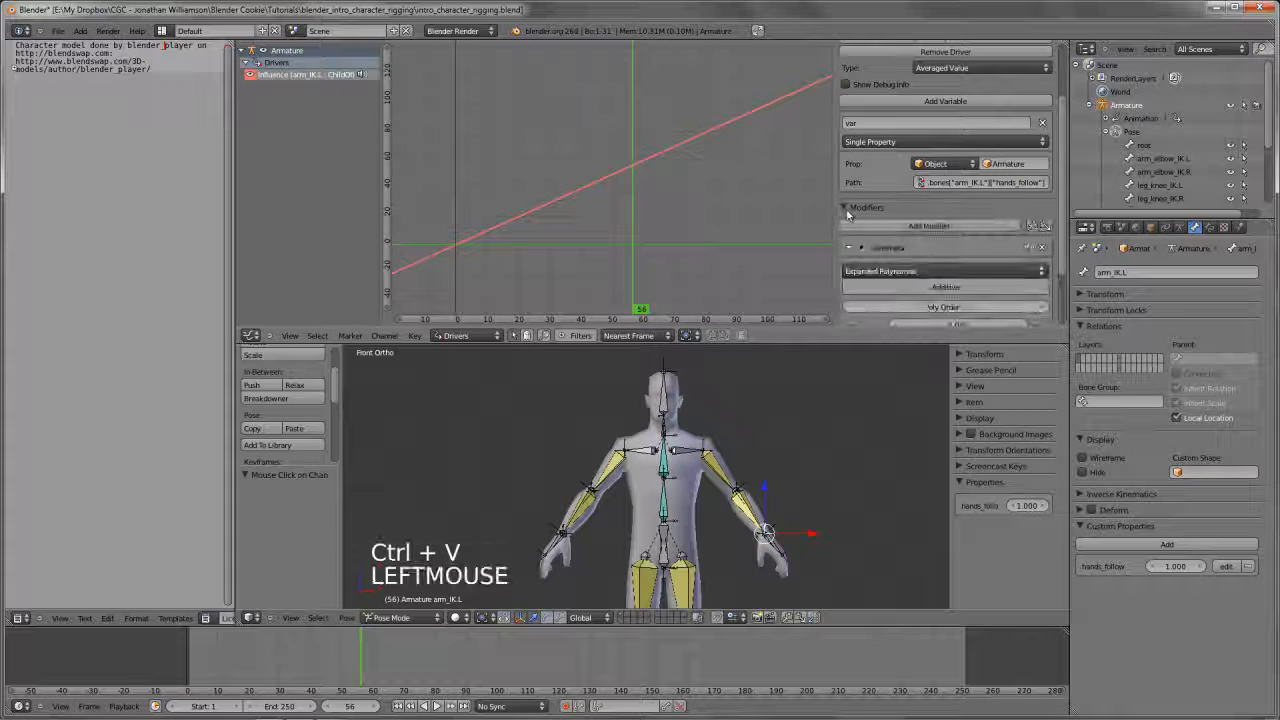
pyautogui.click(921, 183)
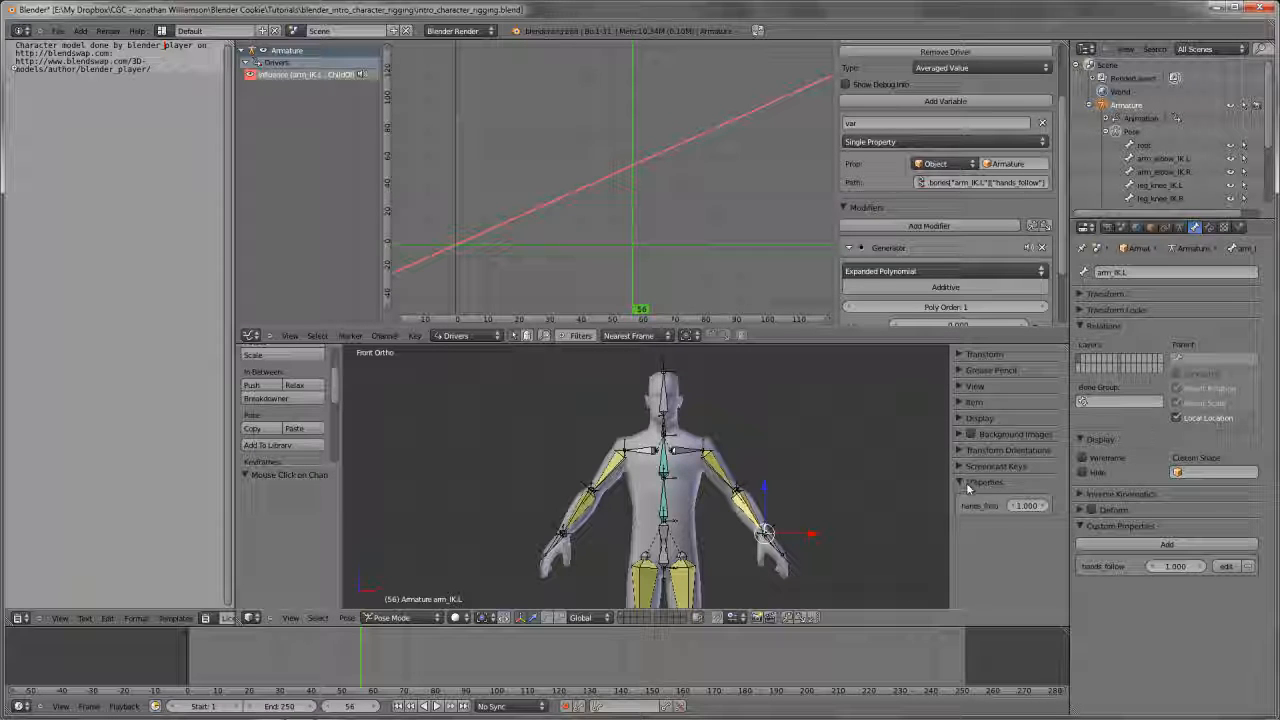
# Test the influence driver by lowering arm_IK.L's hands_follow property to 0 with its Child Of constraint shown
pyautogui.scroll(5, 980, 513)
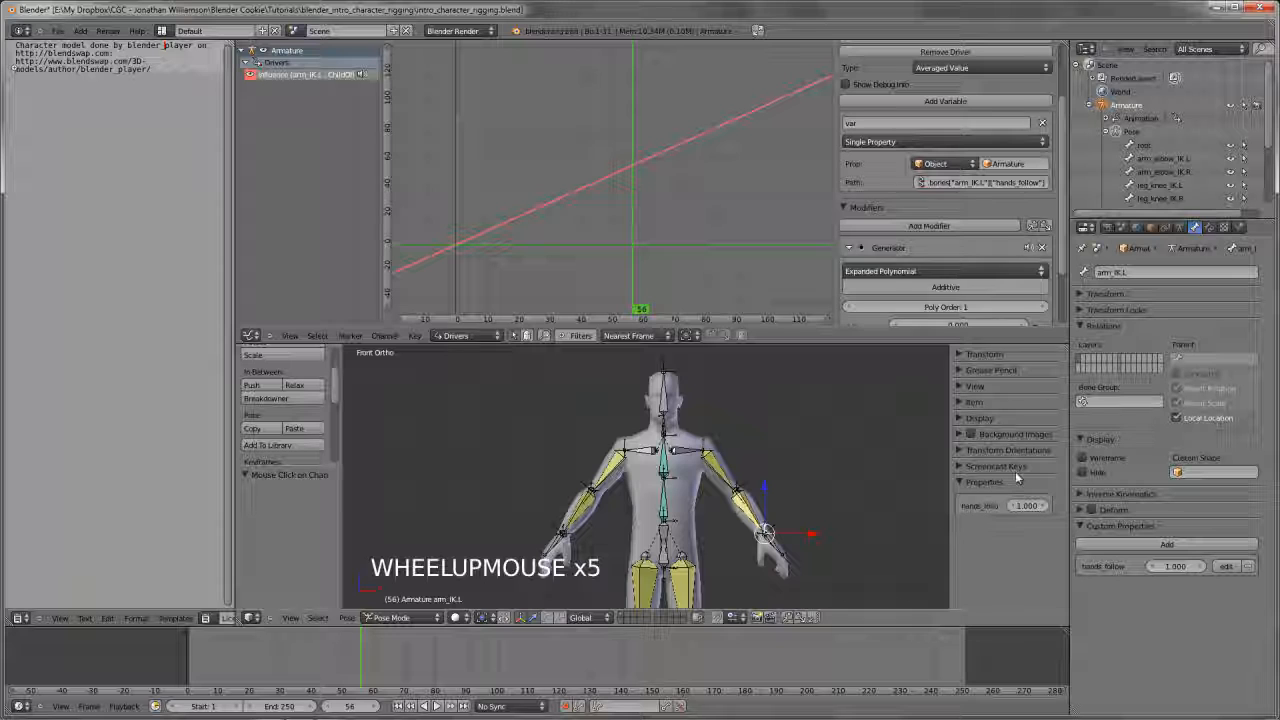
pyautogui.click(1209, 227)
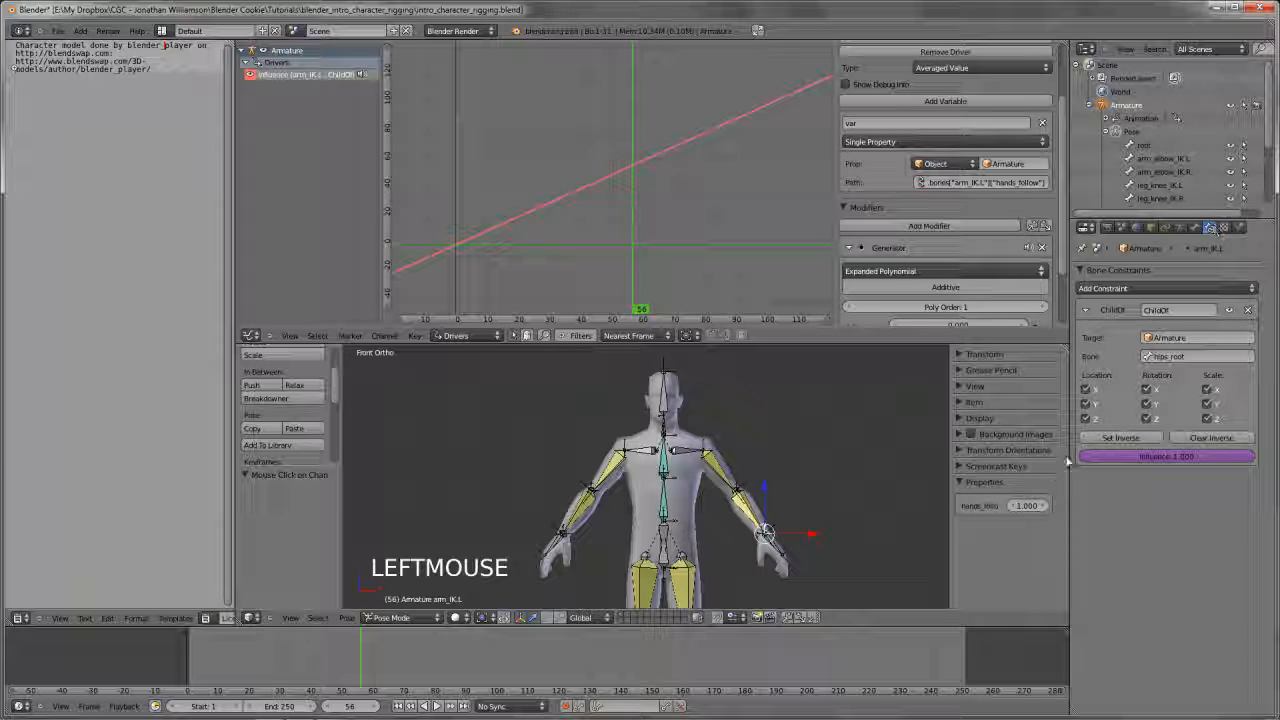
pyautogui.moveTo(1037, 507); pyautogui.dragTo(940, 530)
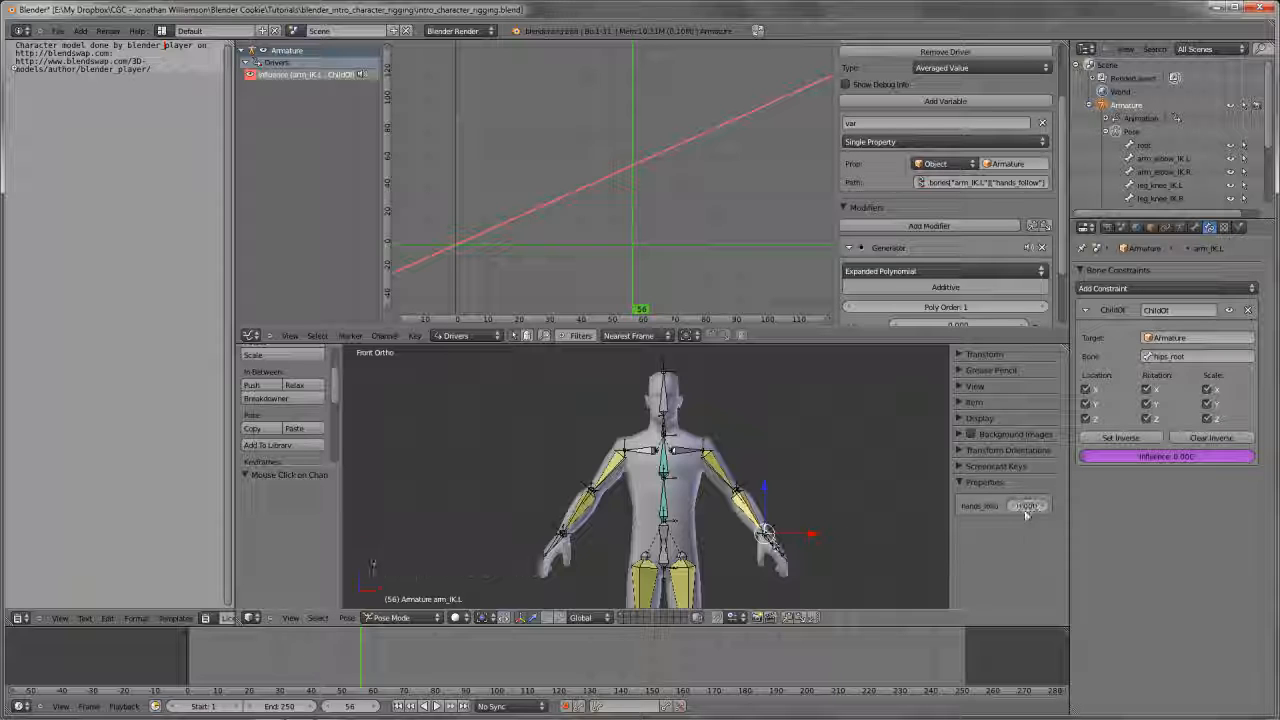
# Select the arm_IK.R bone and add a custom property to it
pyautogui.keyDown('shift'); pyautogui.moveTo(788, 544); pyautogui.dragTo(790, 510, button='middle'); pyautogui.keyUp('shift')
pyautogui.scroll(3, 790, 510)
pyautogui.moveTo(600, 470); pyautogui.dragTo(530, 382, button='middle')
pyautogui.rightClick(545, 510)
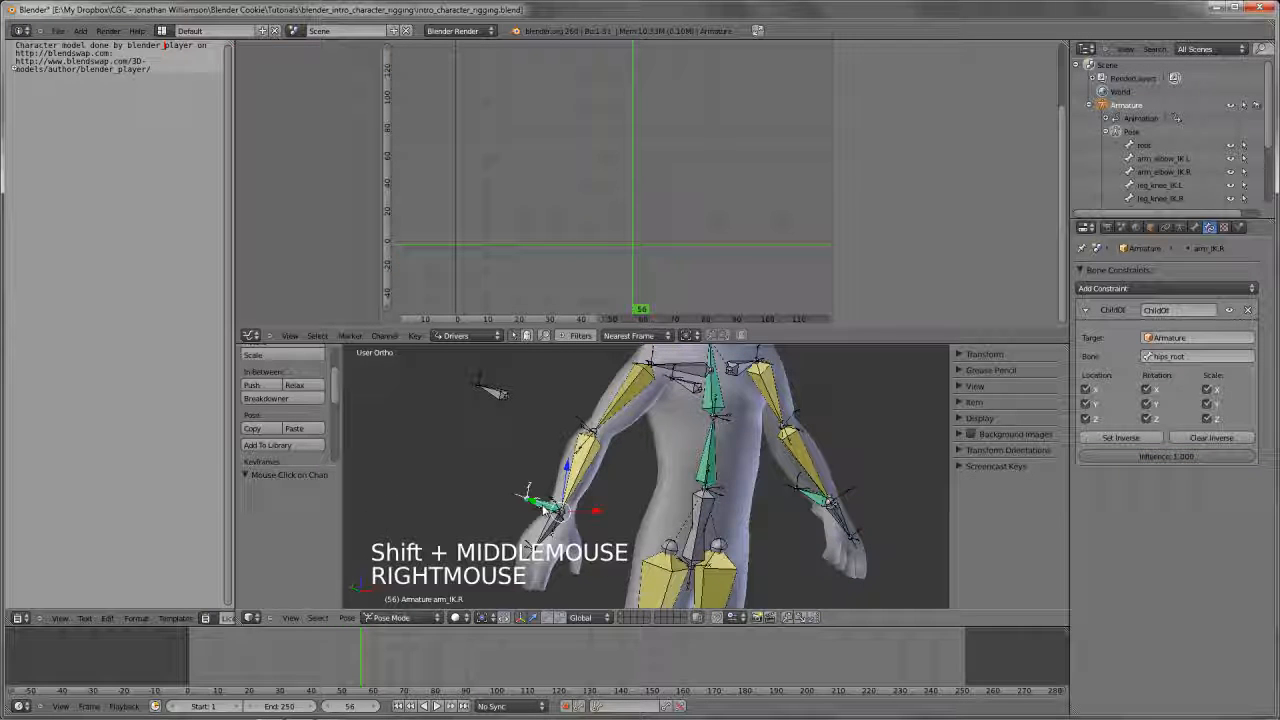
pyautogui.click(1198, 228)
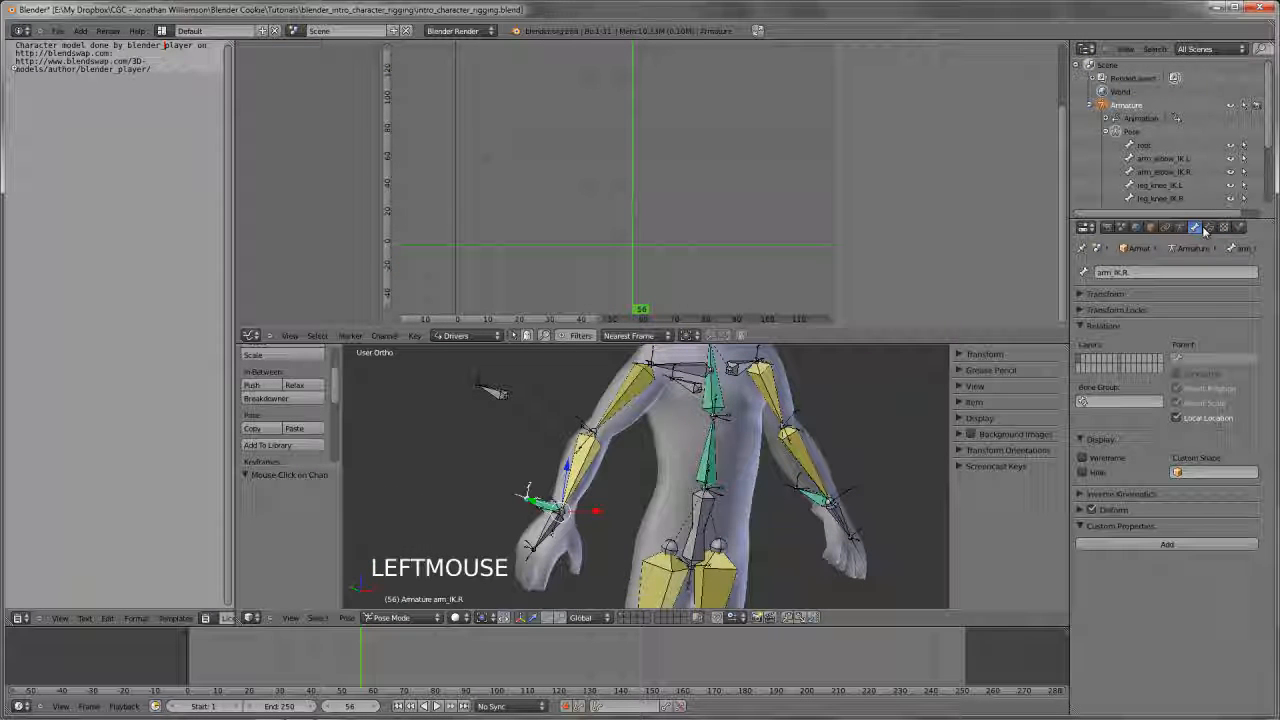
pyautogui.click(1168, 544)
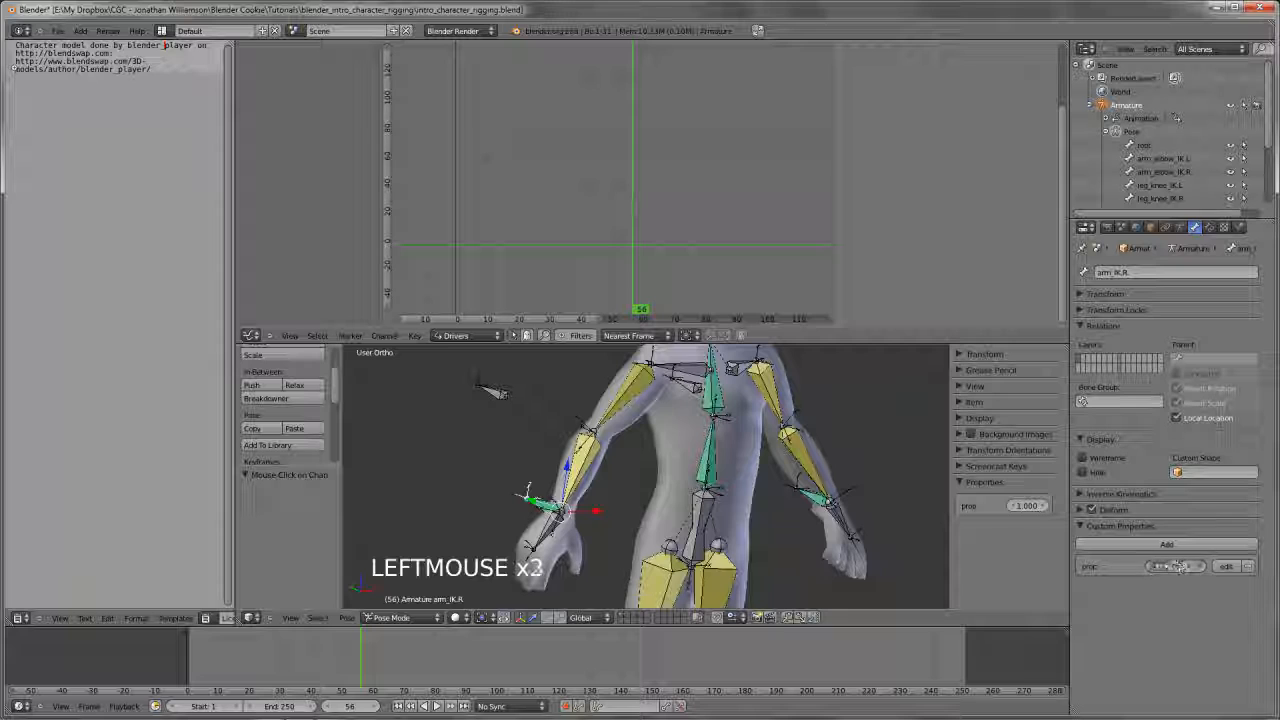
pyautogui.click(1176, 565)
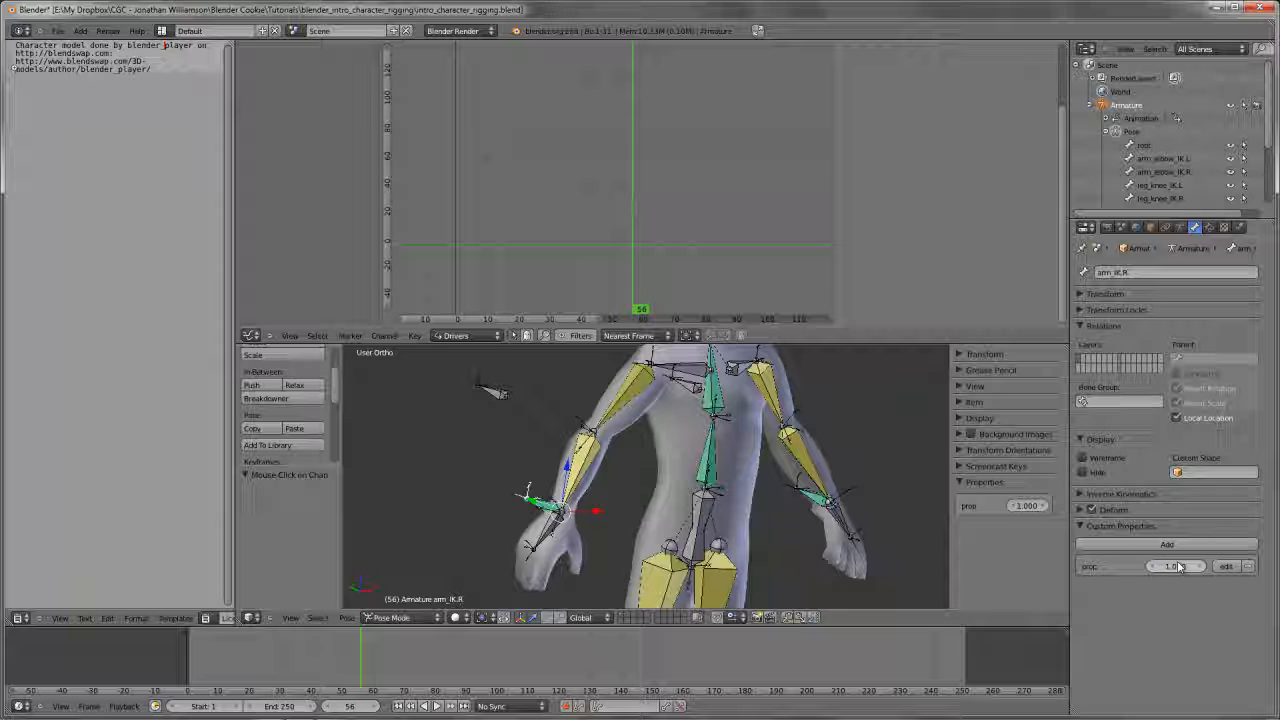
# Rename arm_IK.R's new custom property to hands_follow
pyautogui.click(1227, 566)
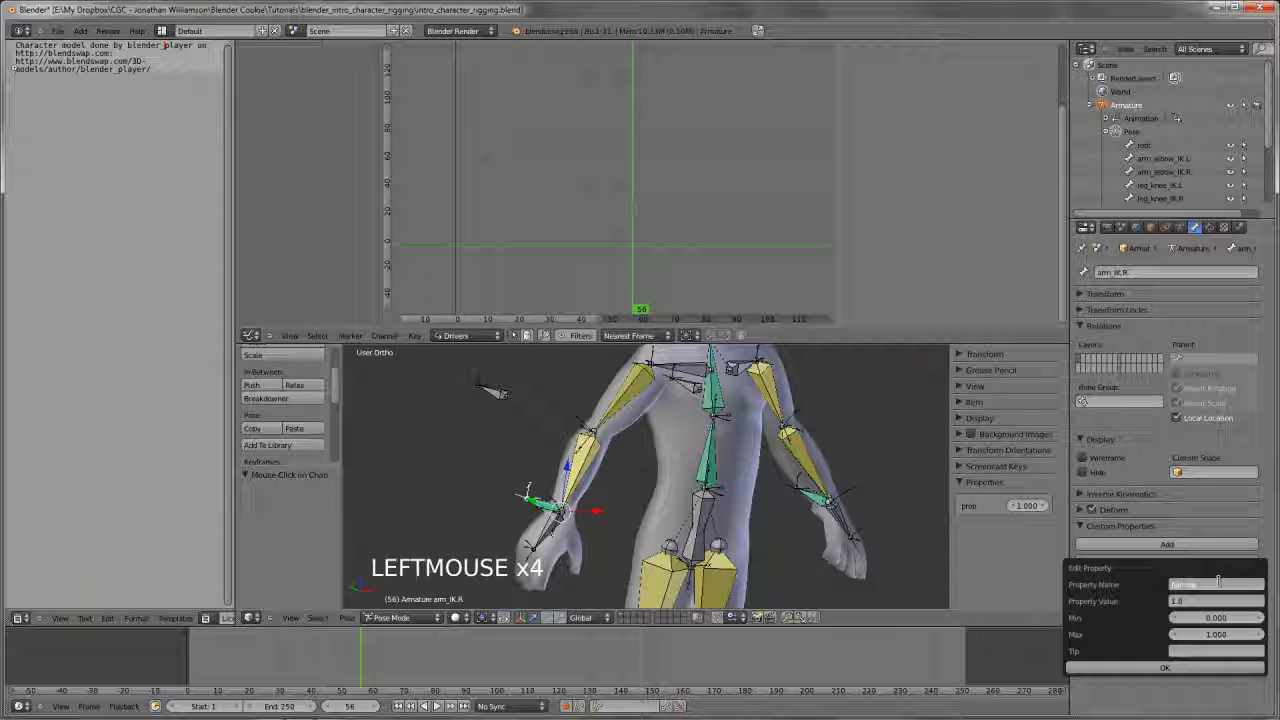
pyautogui.click(1219, 586)
pyautogui.write('hands_follow')
pyautogui.press('Return')
pyautogui.click(1170, 667)
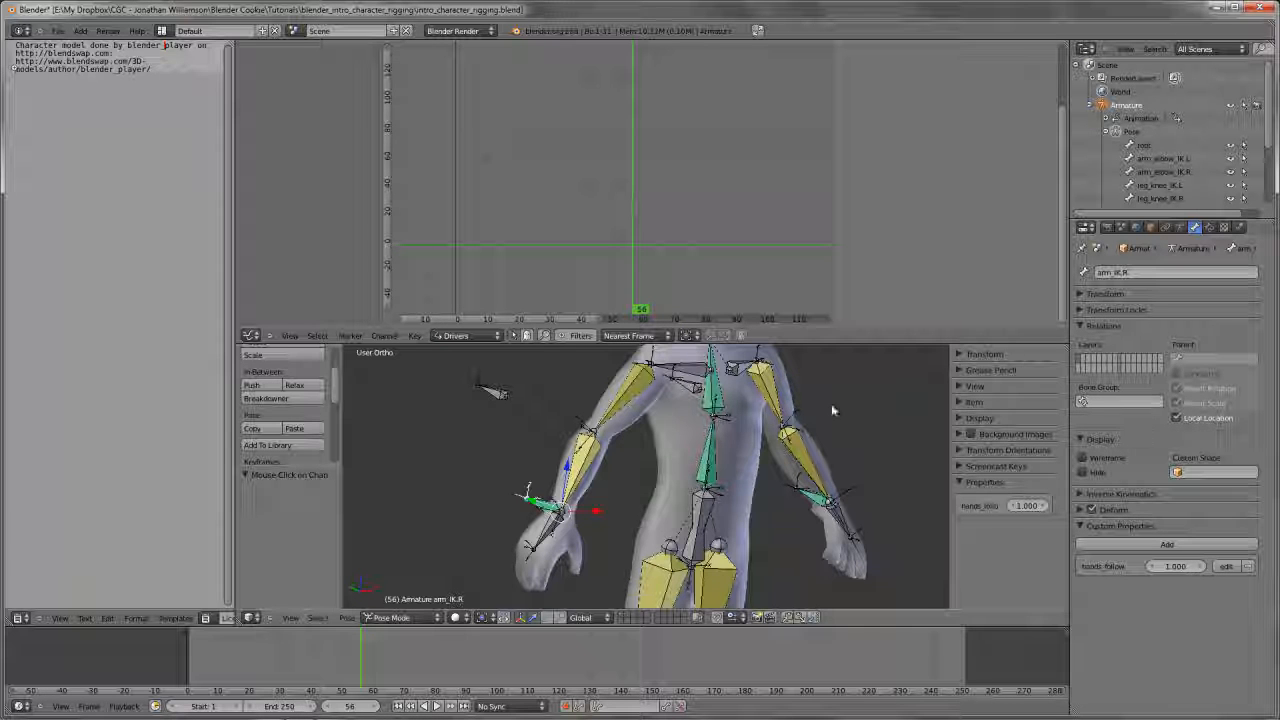
# Copy the influence driver from arm_IK.L's Child Of constraint and paste it onto arm_IK.R's Child Of influence
pyautogui.rightClick(815, 500)
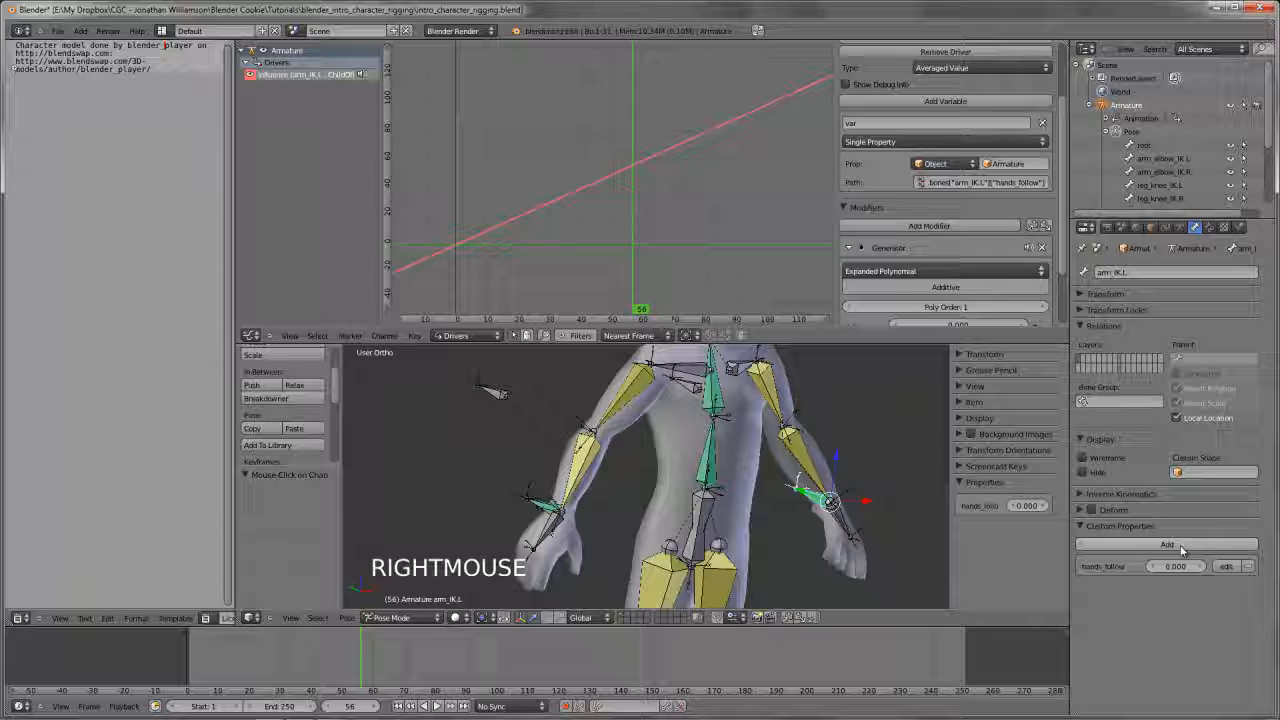
pyautogui.click(1209, 227)
pyautogui.rightClick(1170, 457)
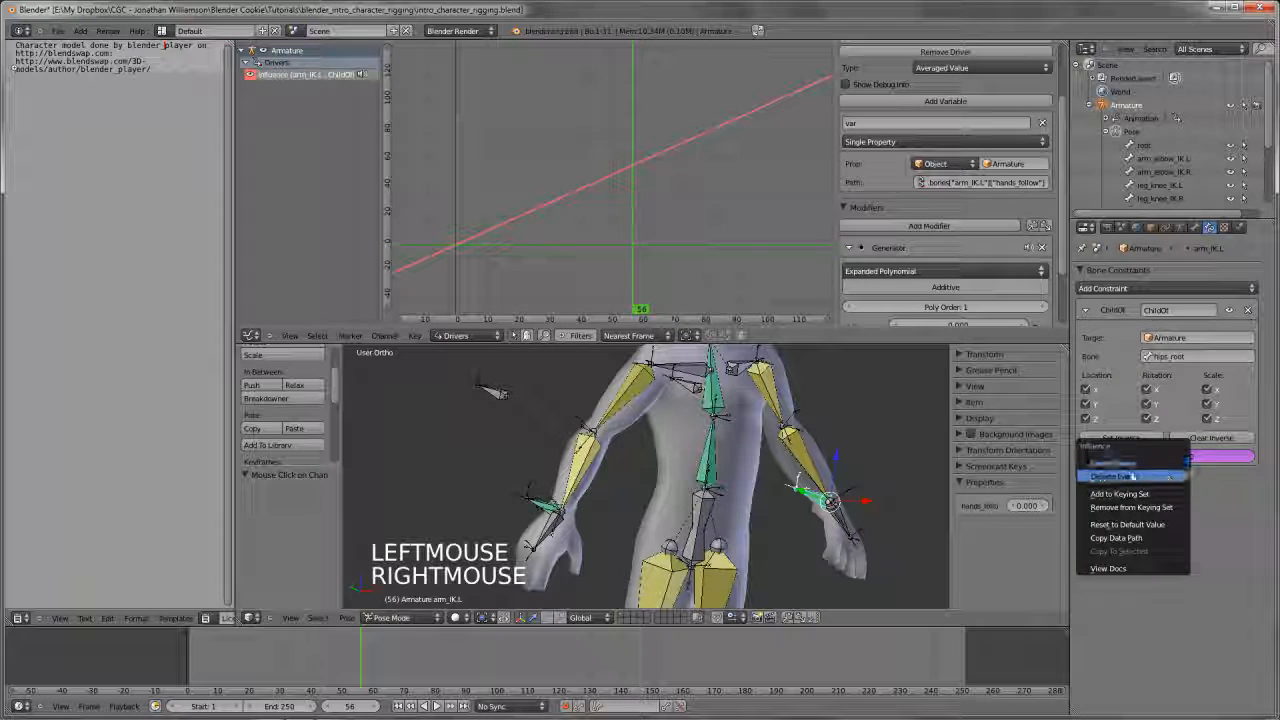
pyautogui.click(1110, 477)
pyautogui.rightClick(540, 510)
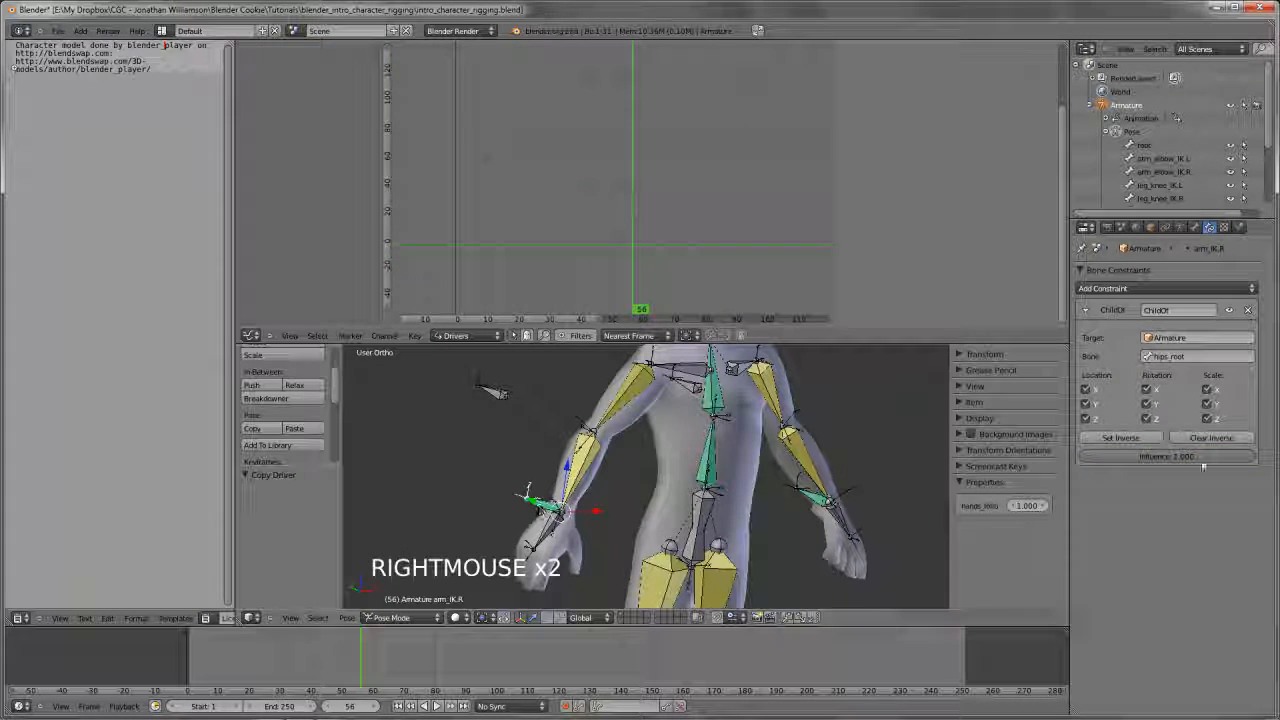
pyautogui.rightClick(1166, 456)
pyautogui.click(1168, 487)
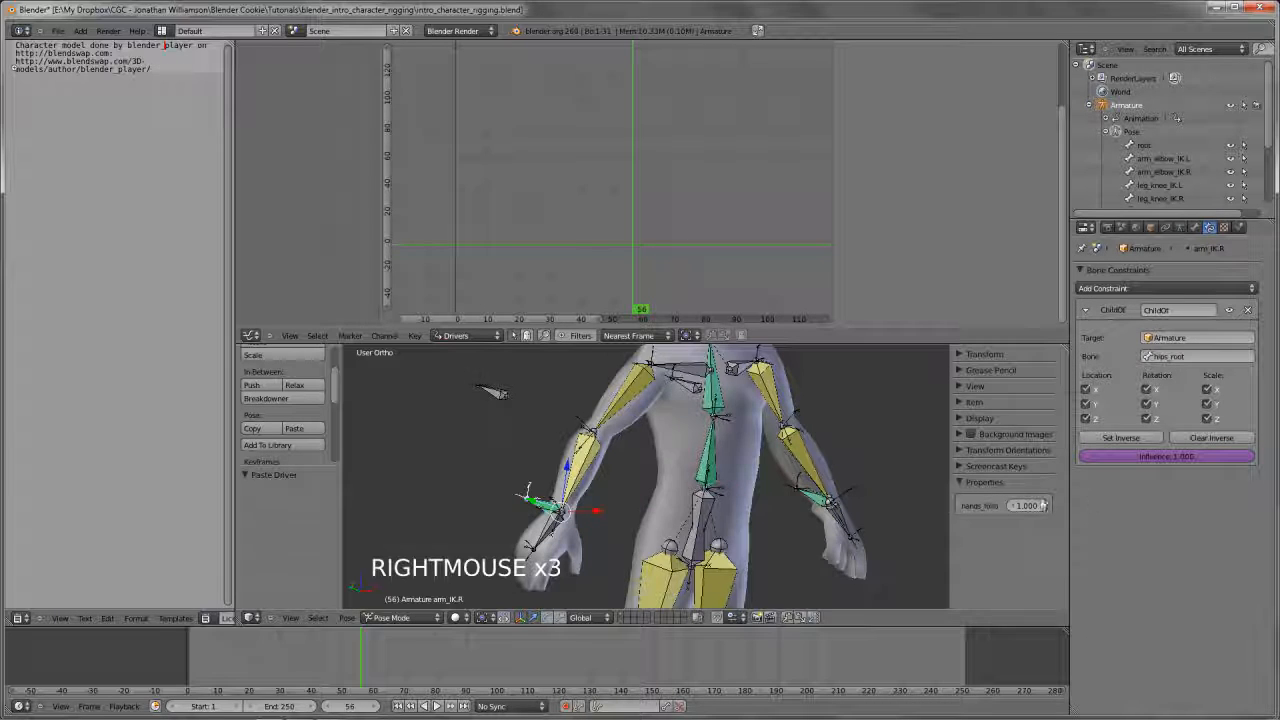
# Try the hands_follow value on arm_IK.R to test the pasted Child Of influence driver
pyautogui.scroll(-1, 837, 517)
pyautogui.moveTo(837, 517); pyautogui.dragTo(811, 491, button='middle')
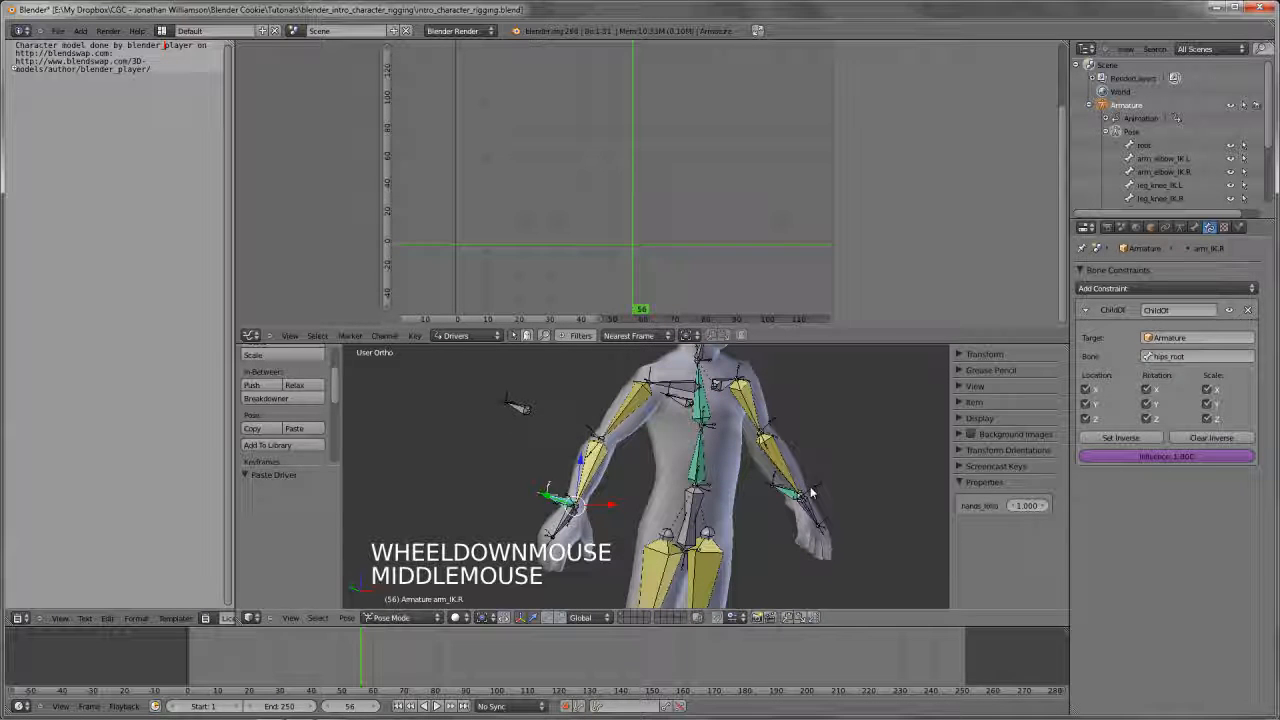
pyautogui.moveTo(1024, 506); pyautogui.dragTo(906, 516)
pyautogui.click(1028, 506)
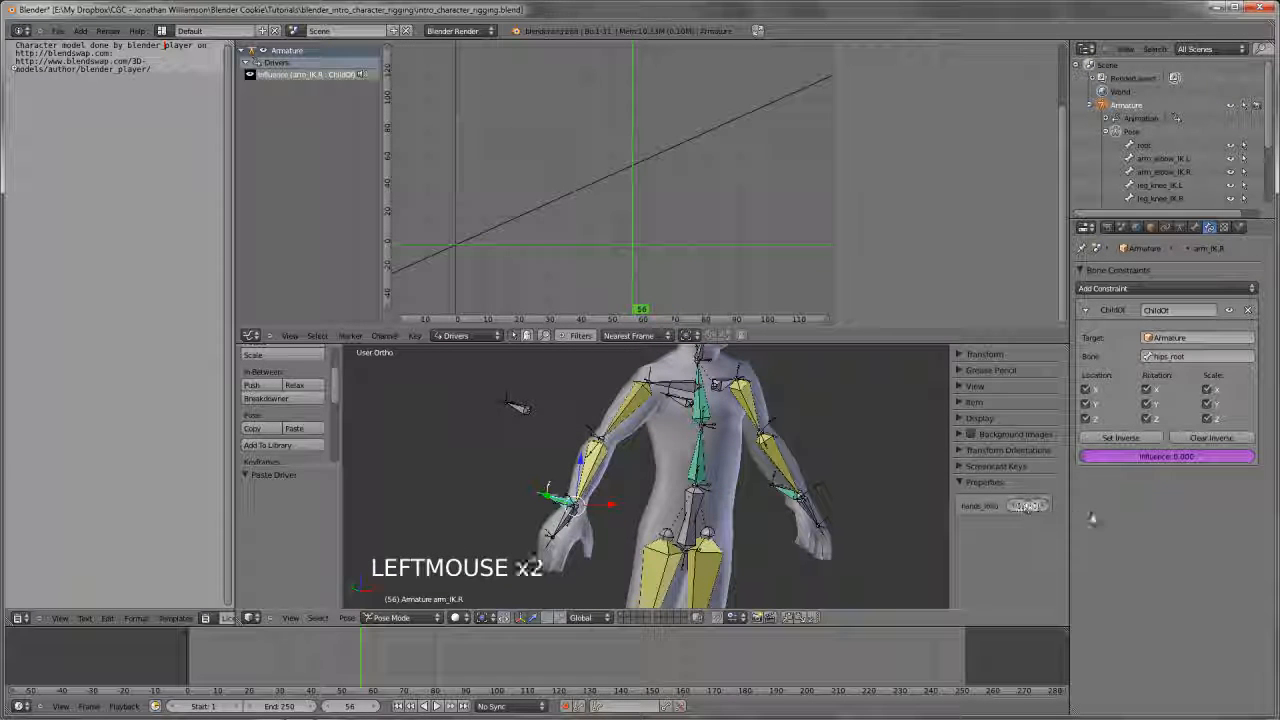
# Compare the properties of both arm IK bones and set arm_IK.L's hands_follow to 1 with its Child Of constraint shown
pyautogui.rightClick(802, 495)
pyautogui.rightClick(561, 508)
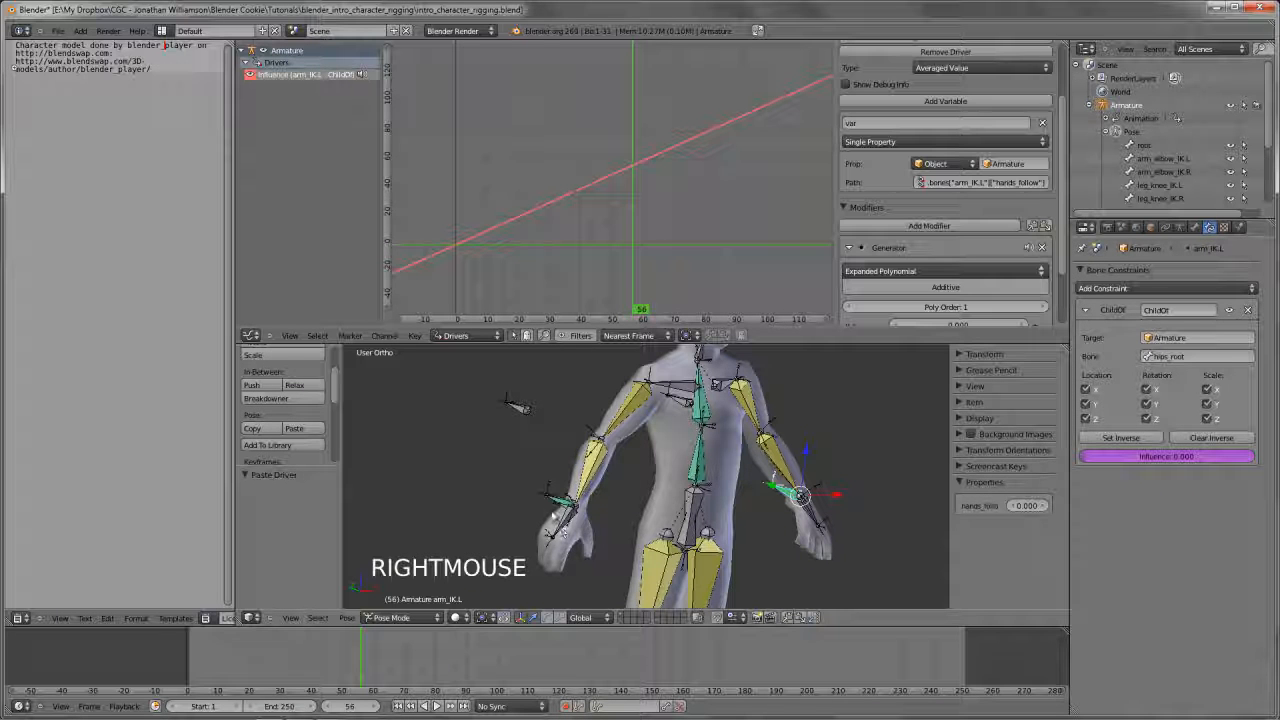
pyautogui.rightClick(561, 508)
pyautogui.click(1194, 227)
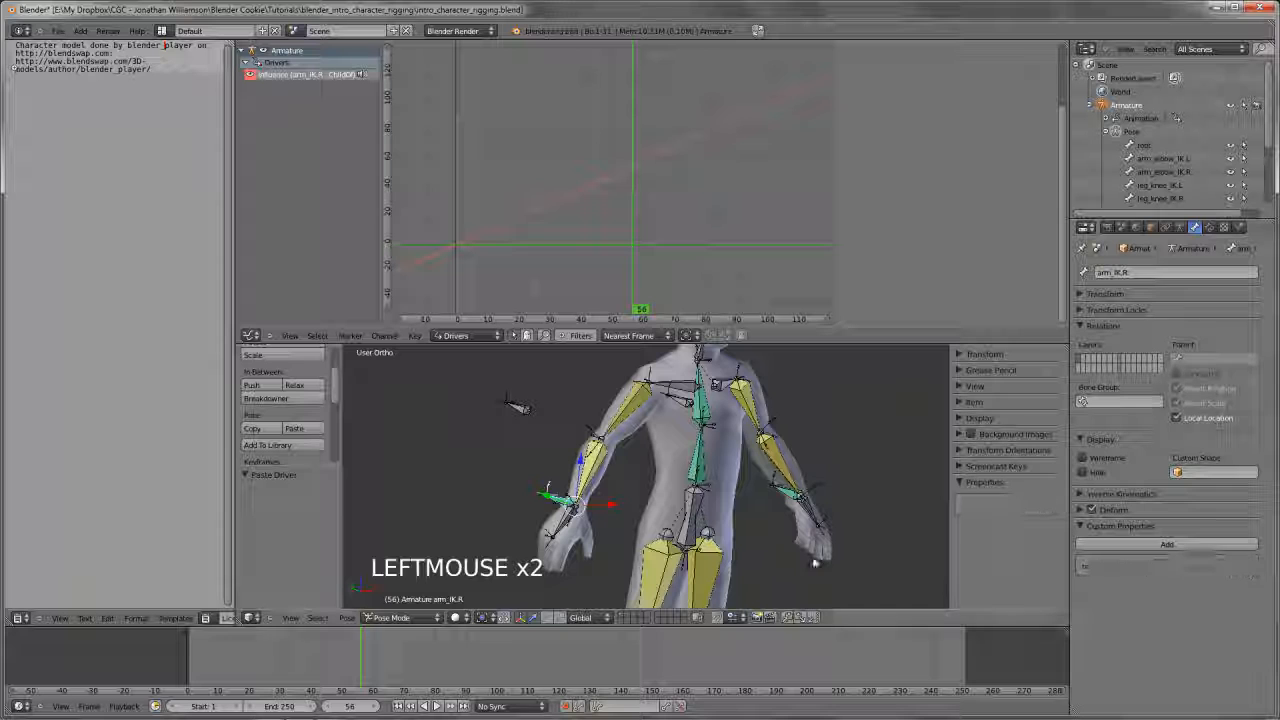
pyautogui.rightClick(800, 493)
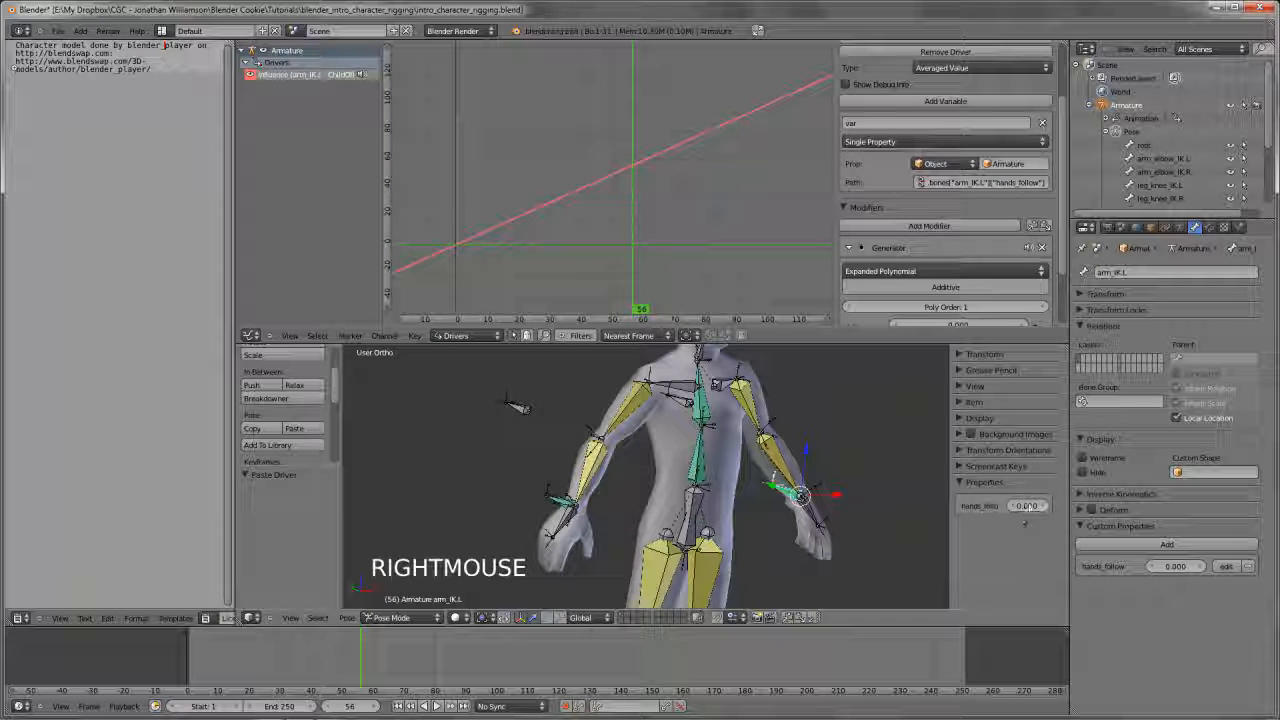
pyautogui.moveTo(1020, 507); pyautogui.dragTo(985, 513)
pyautogui.click(1209, 227)
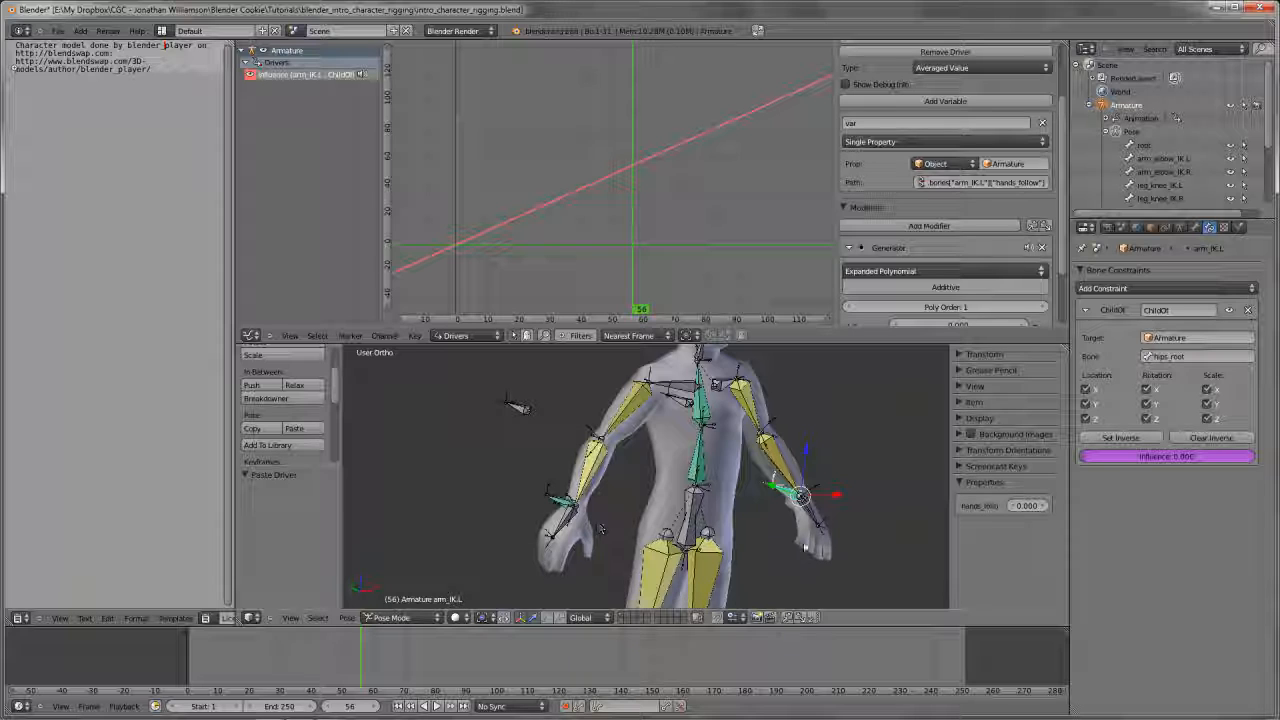
pyautogui.click(1024, 508)
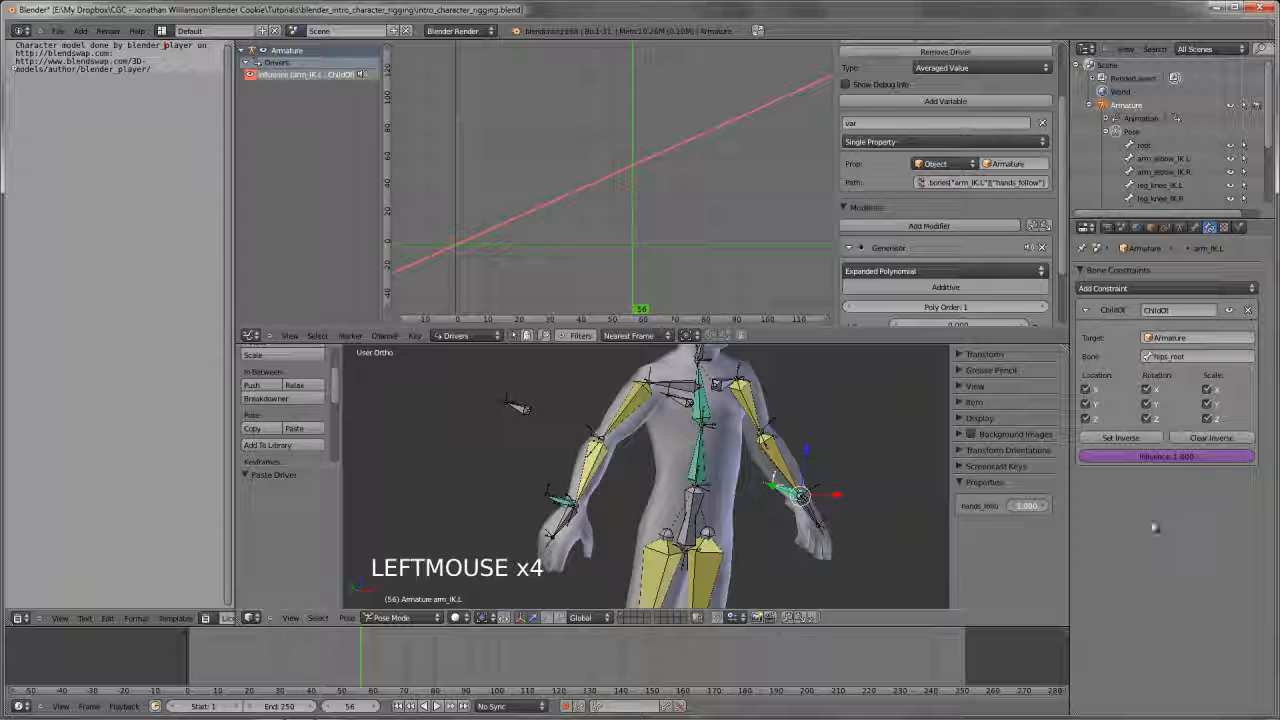
# Try hands_follow at 0.7 on arm_IK.L and check the Child Of influence on arm_IK.R
pyautogui.click(1025, 507)
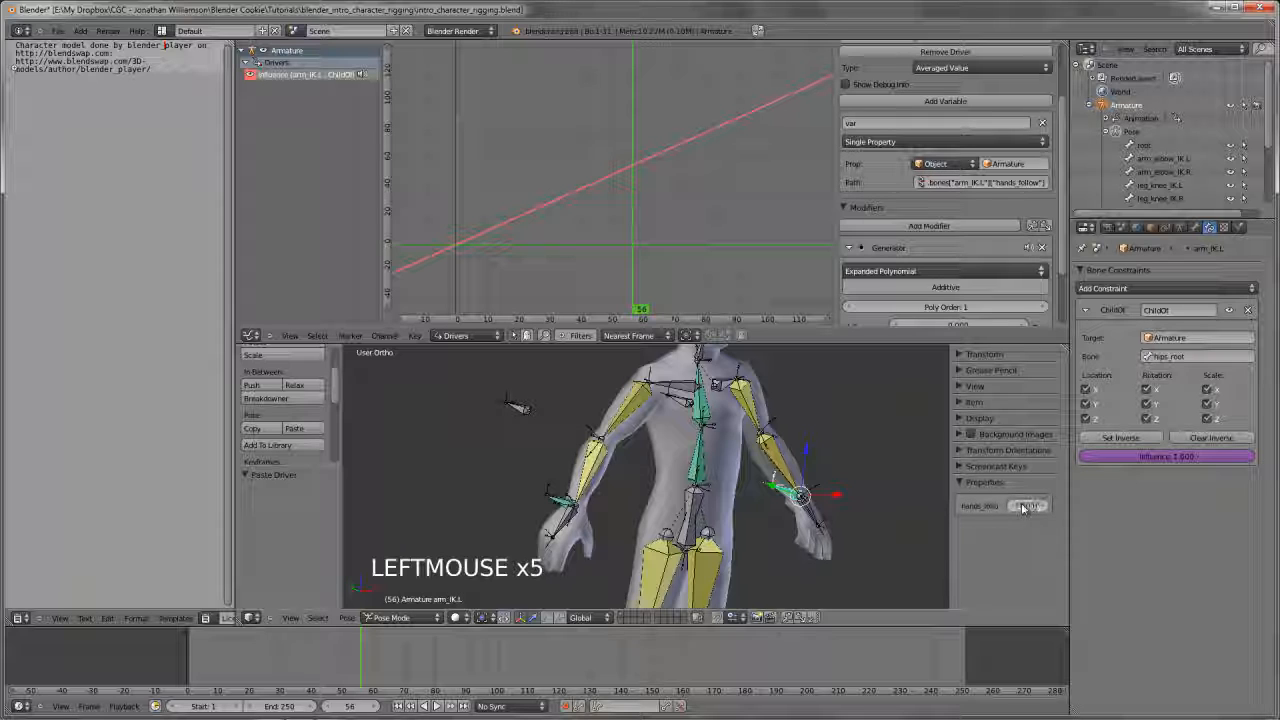
pyautogui.moveTo(1025, 508)
pyautogui.mouseDown()
pyautogui.moveTo(908, 511)
pyautogui.moveTo(1056, 516)
pyautogui.moveTo(1038, 516)
pyautogui.mouseUp()
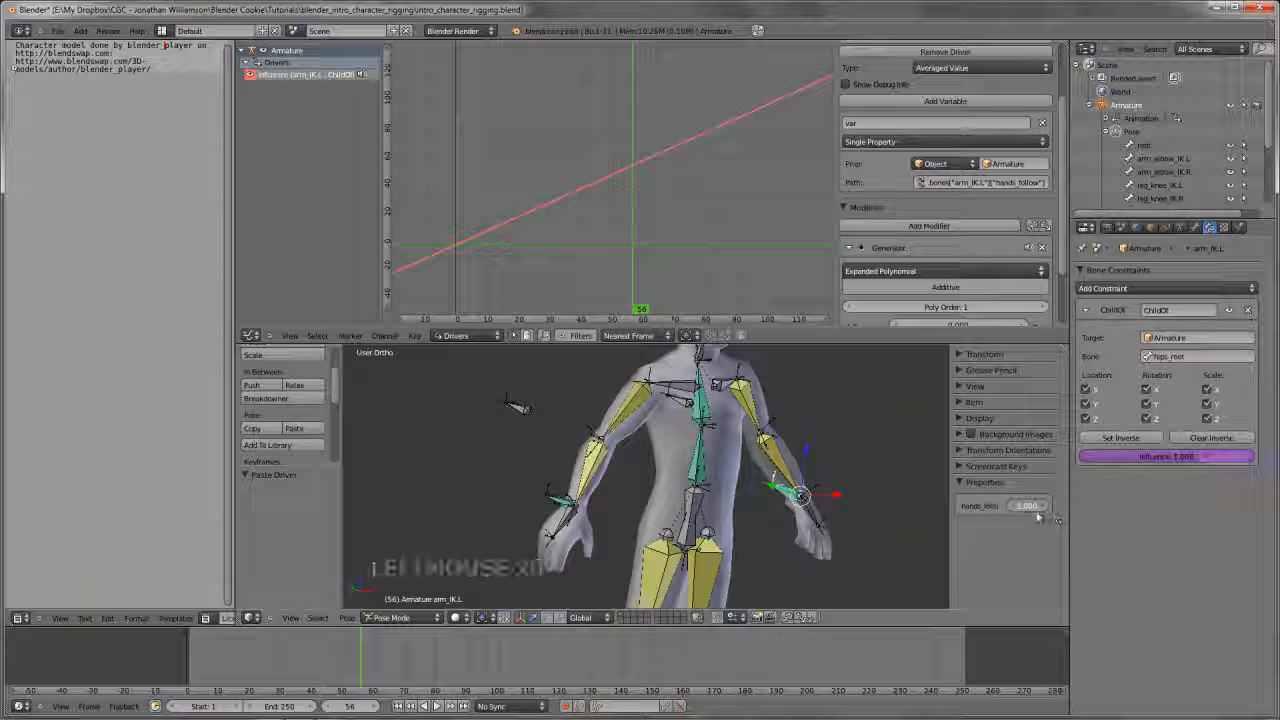
pyautogui.rightClick(780, 506)
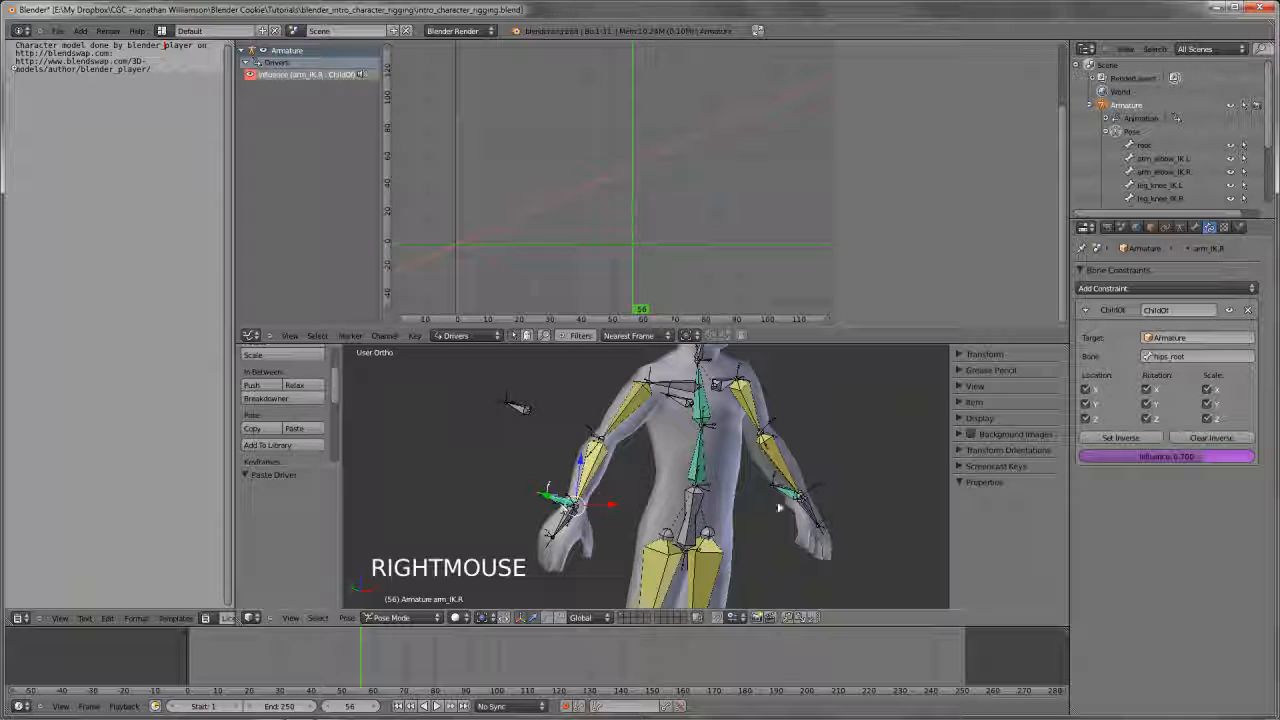
# Remove the hands_follow custom property from arm_IK.L
pyautogui.rightClick(829, 493)
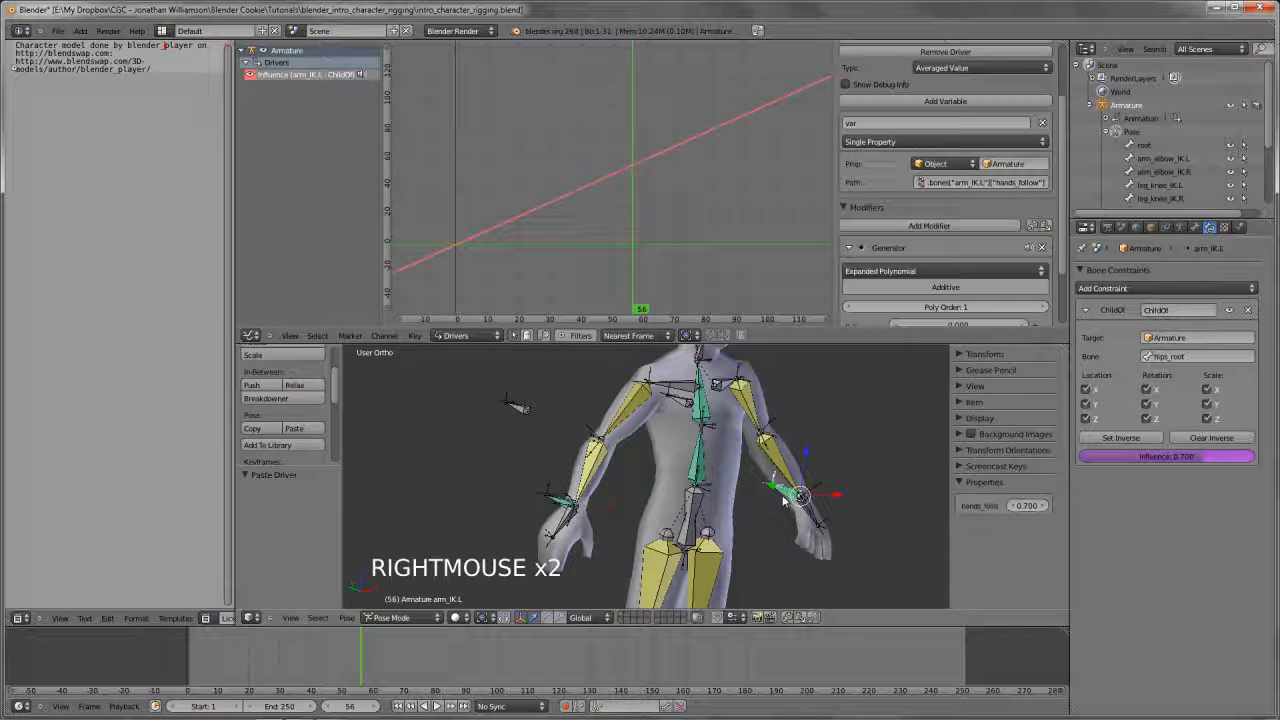
pyautogui.click(1195, 227)
pyautogui.click(1246, 568)
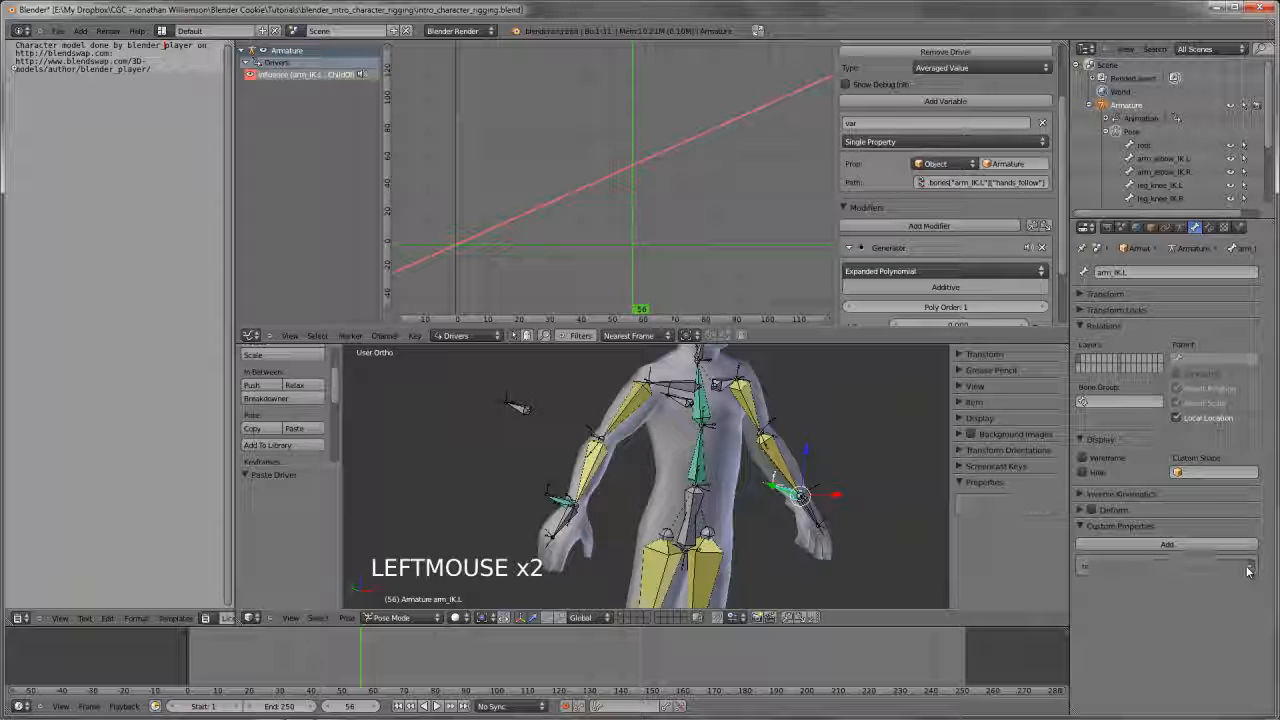
# Add a custom property named hands_follow to the hips_root bone
pyautogui.rightClick(693, 512)
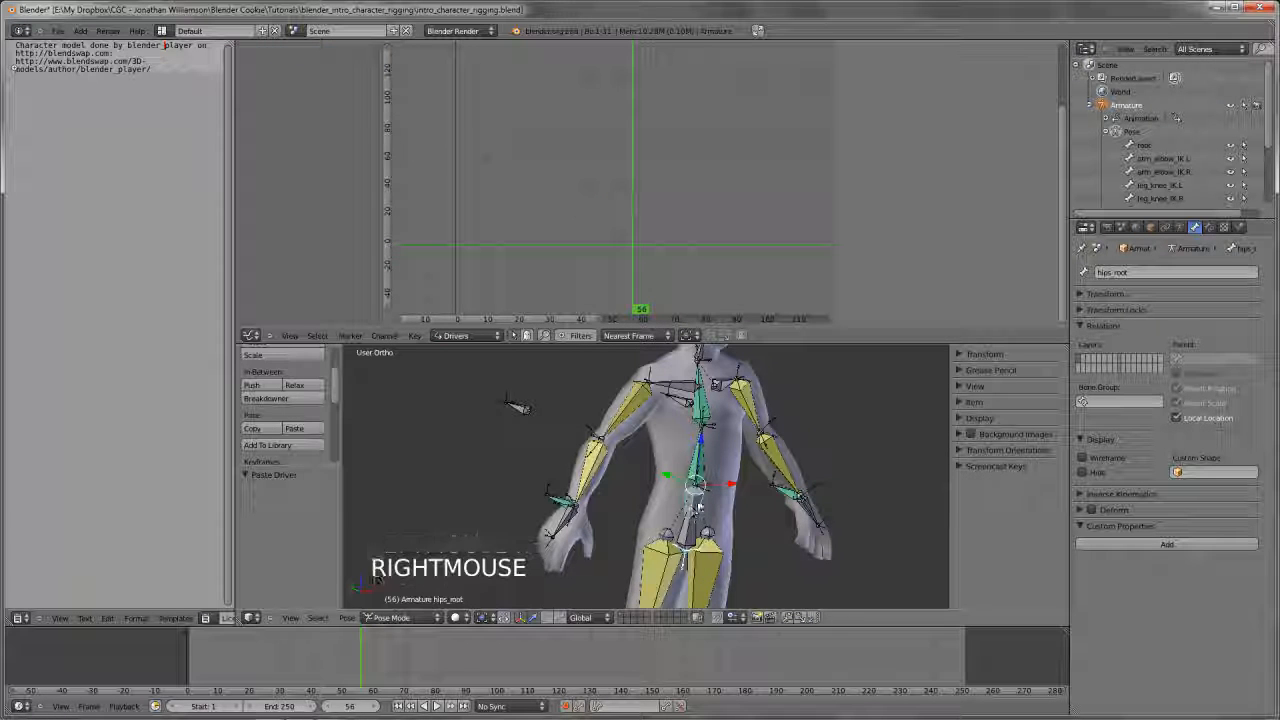
pyautogui.click(1170, 545)
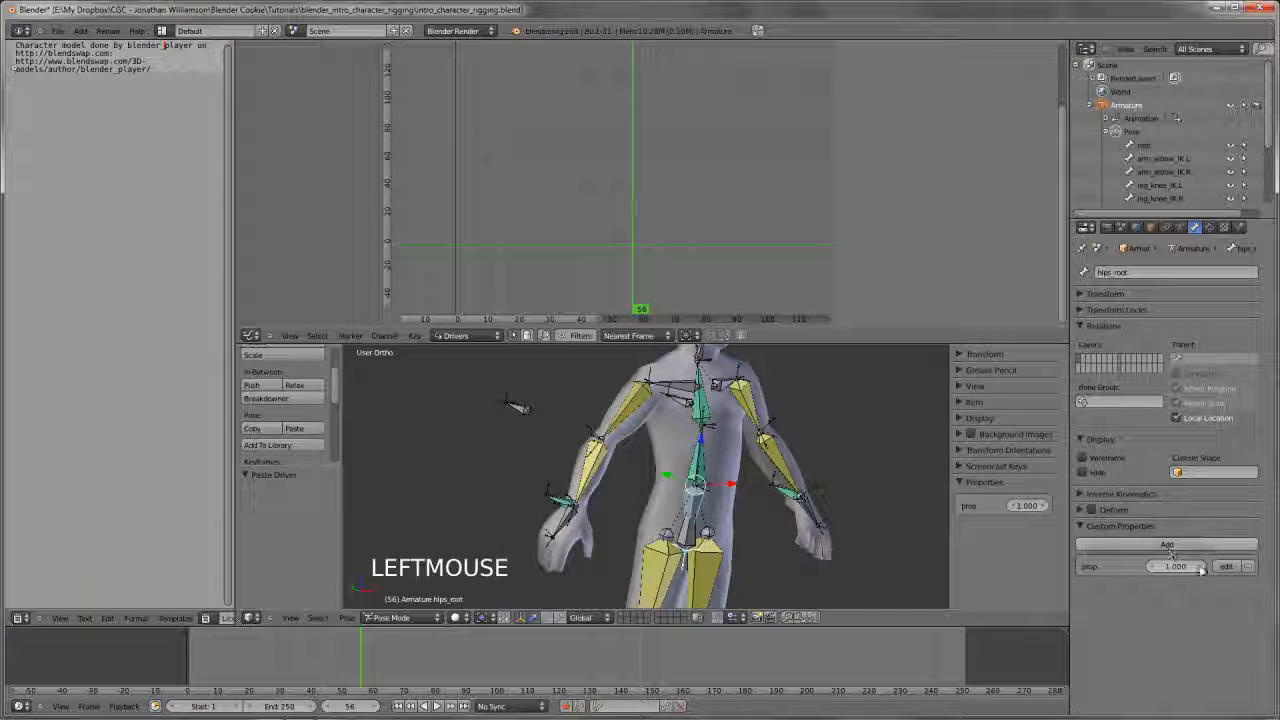
pyautogui.click(1226, 566)
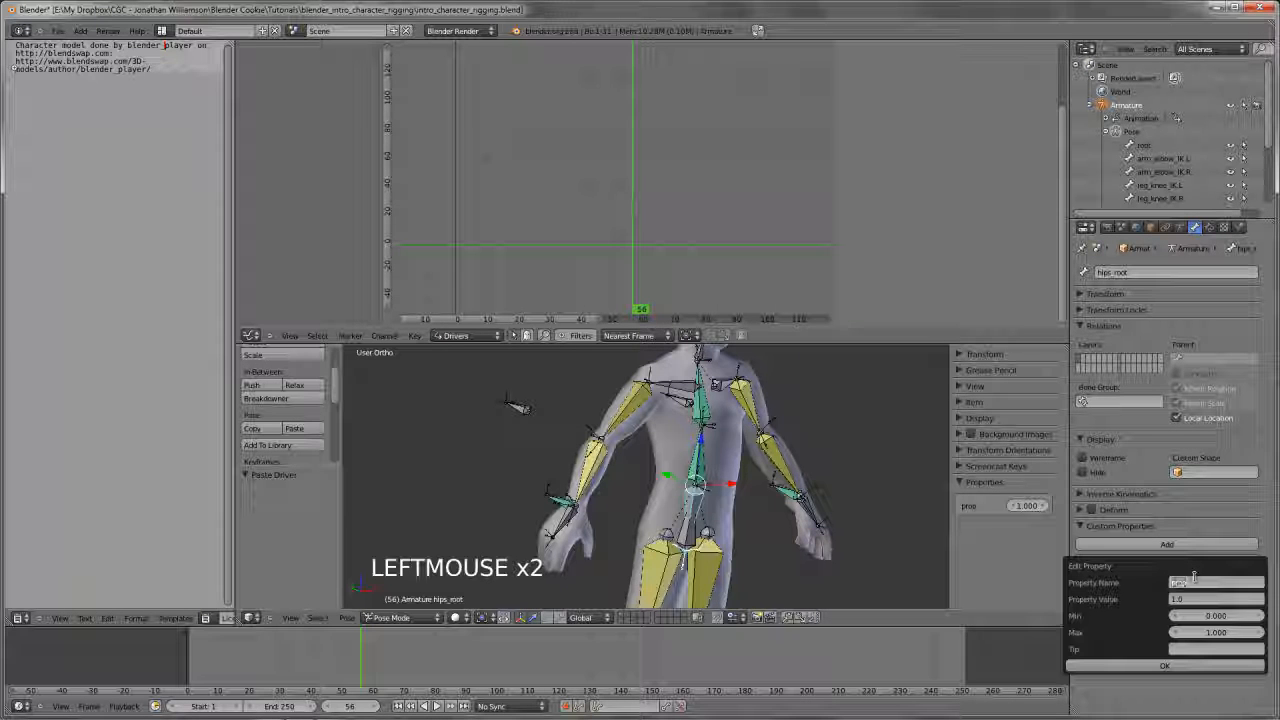
pyautogui.write('hands_follow')
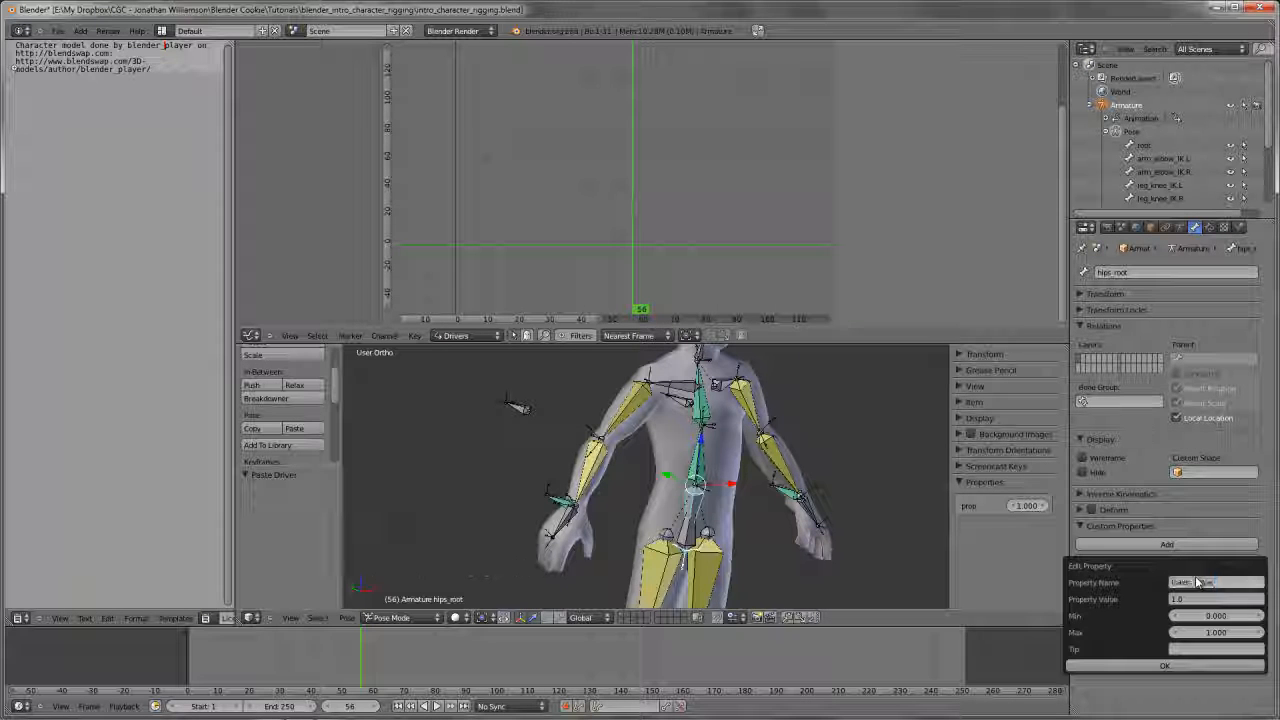
pyautogui.press('Return')
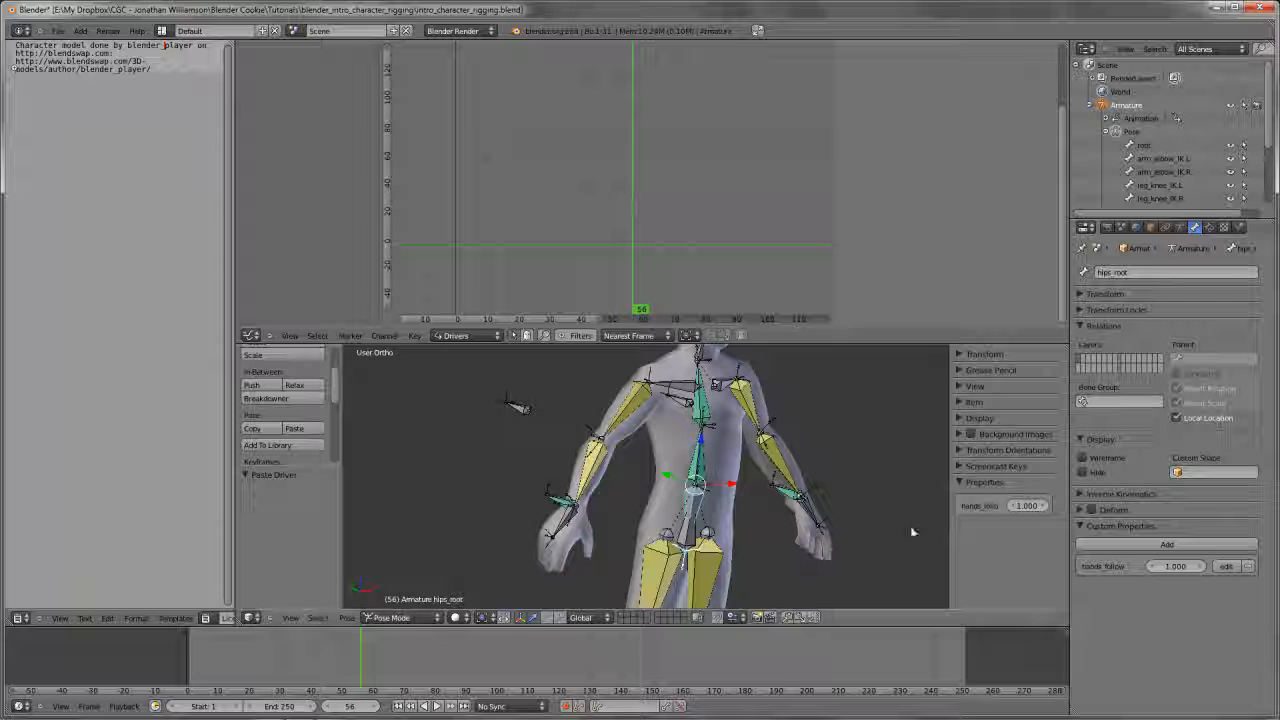
# Copy the data path of hips_root's hands_follow property and paste it as the variable path of arm_IK.L's influence driver
pyautogui.rightClick(816, 512)
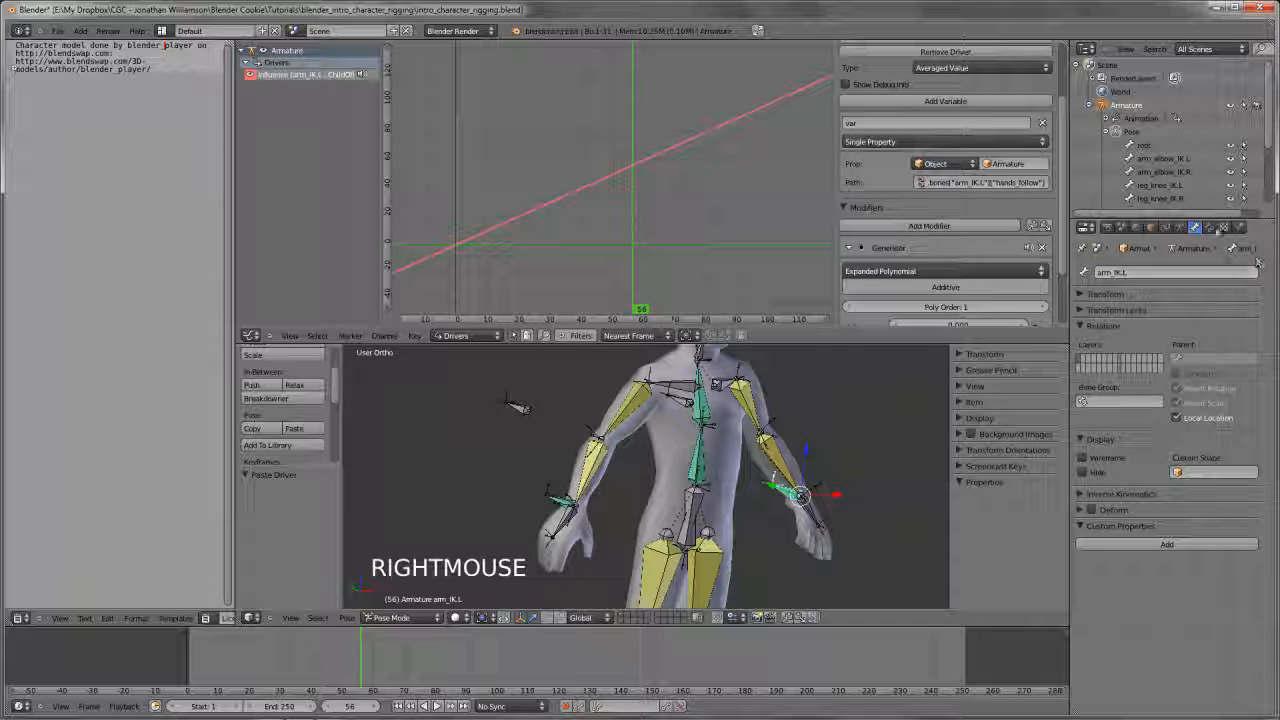
pyautogui.scroll(-2, 948, 200)
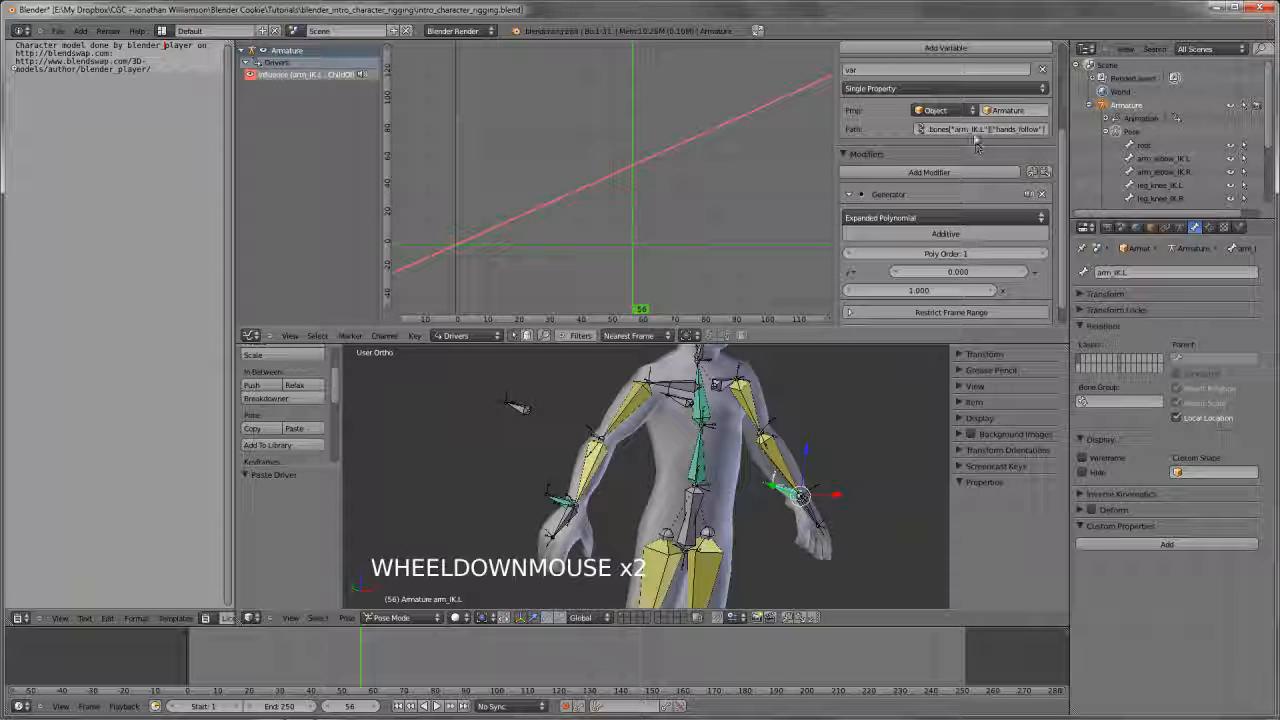
pyautogui.rightClick(693, 490)
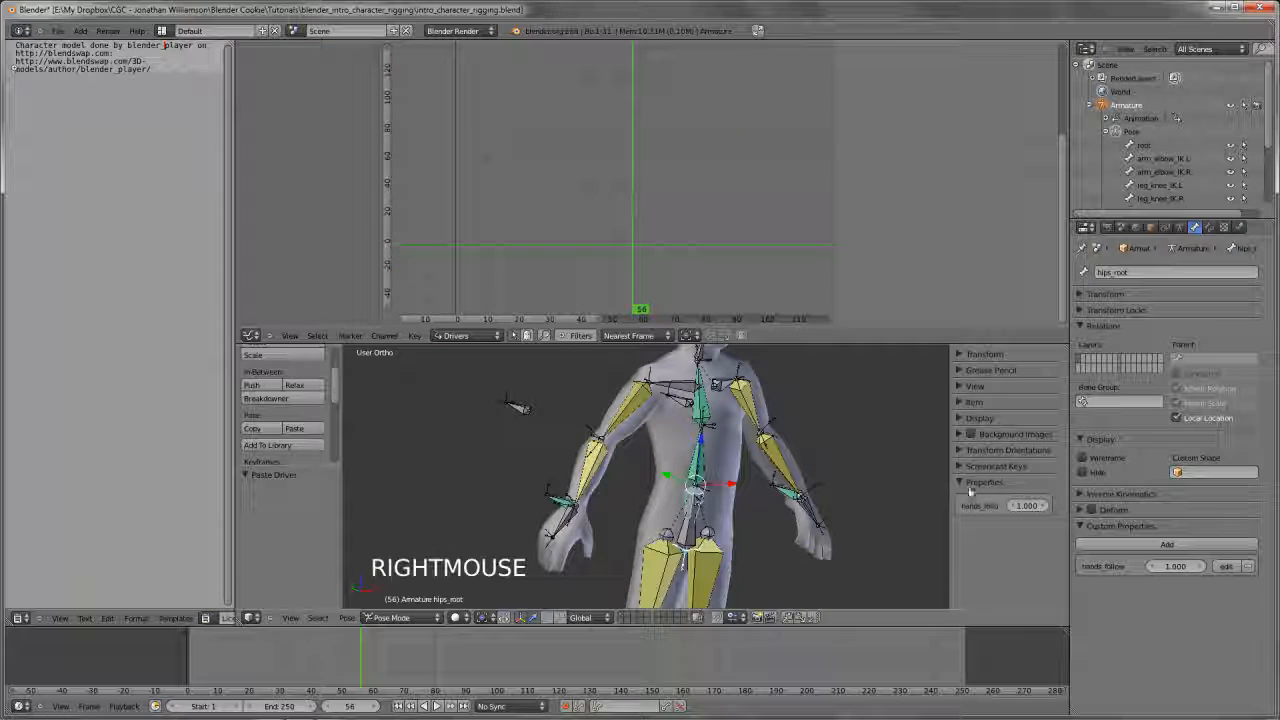
pyautogui.rightClick(1183, 567)
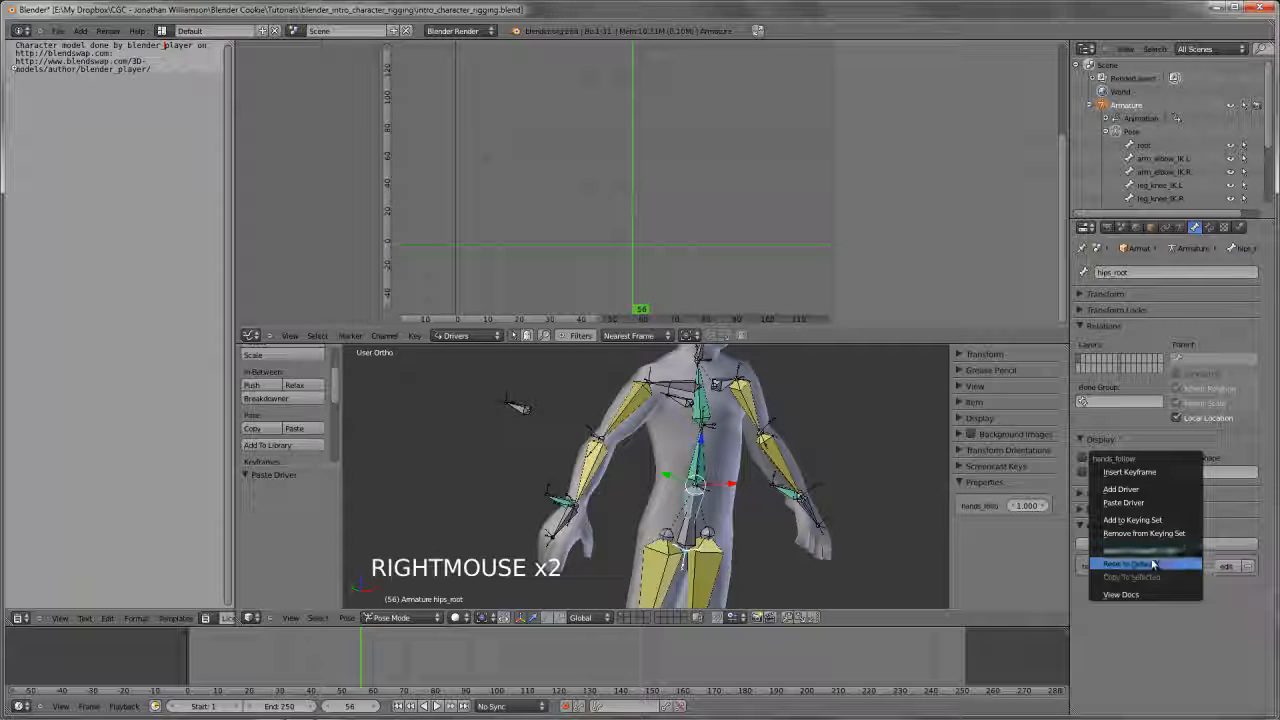
pyautogui.rightClick(800, 495)
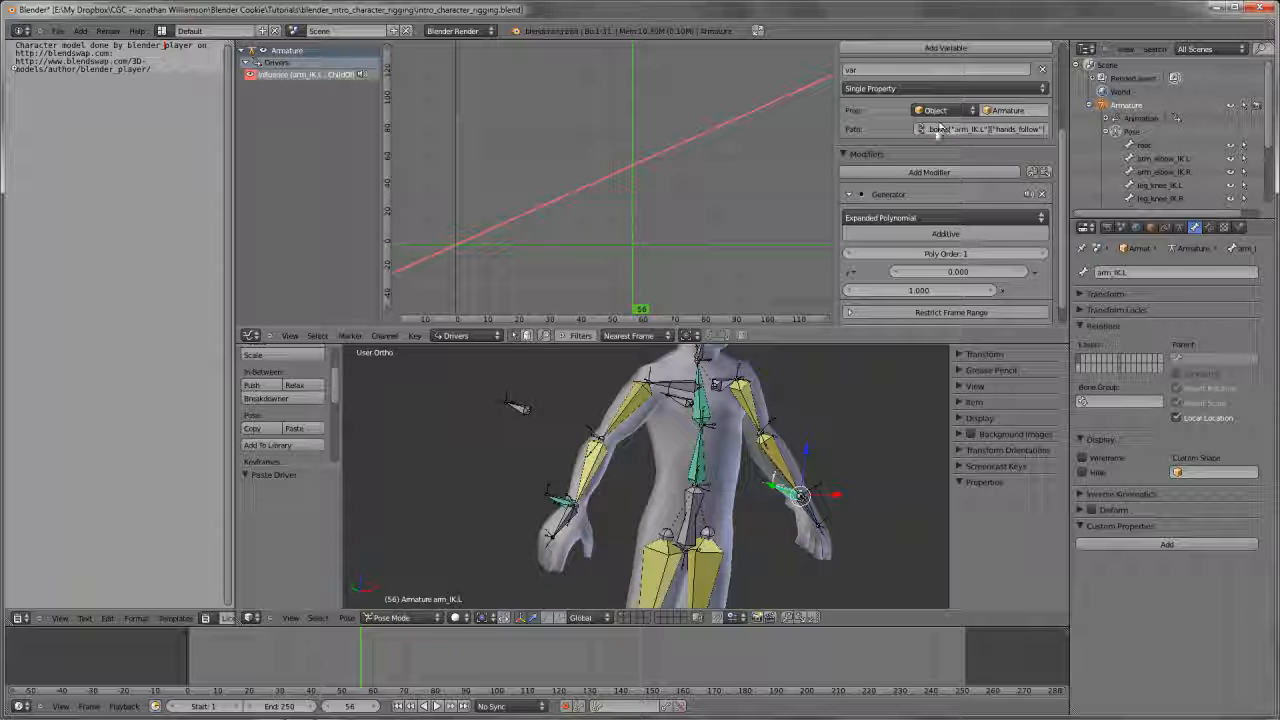
pyautogui.rightClick(938, 130)
pyautogui.click(1027, 128)
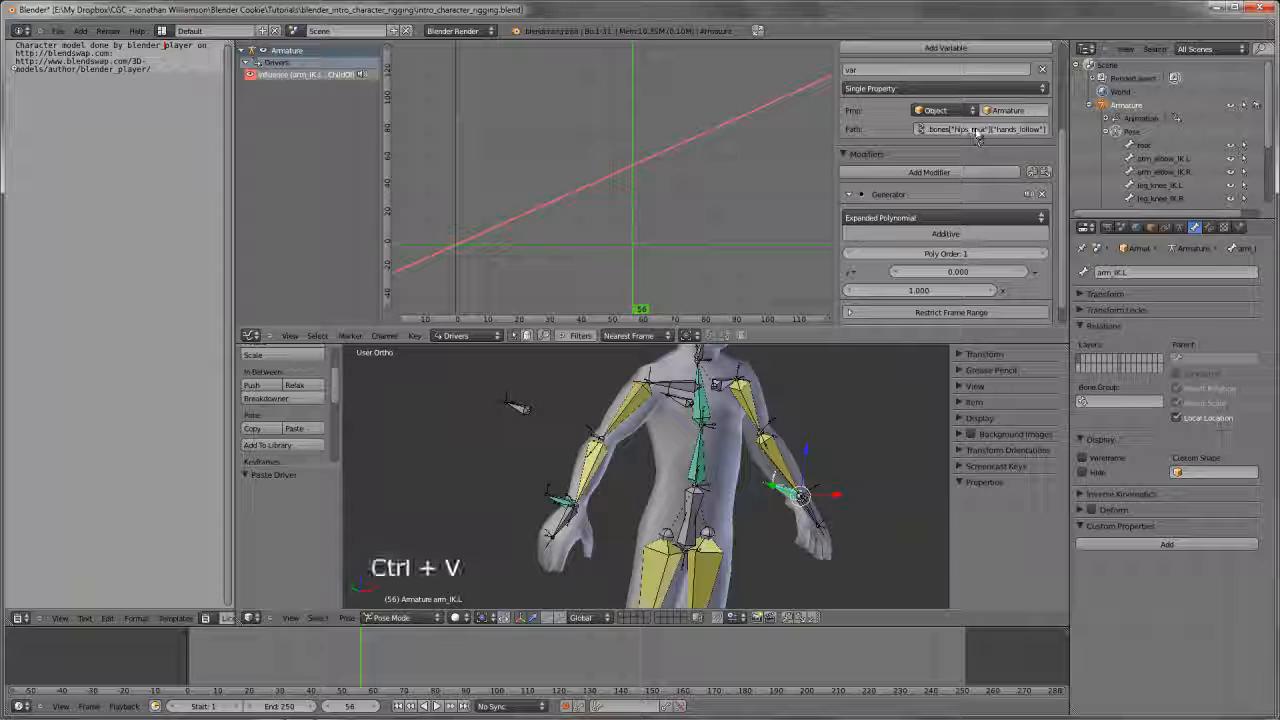
# Point arm_IK.R's Child Of influence driver to the copied hips_root hands_follow path and update its dependencies
pyautogui.rightClick(555, 495)
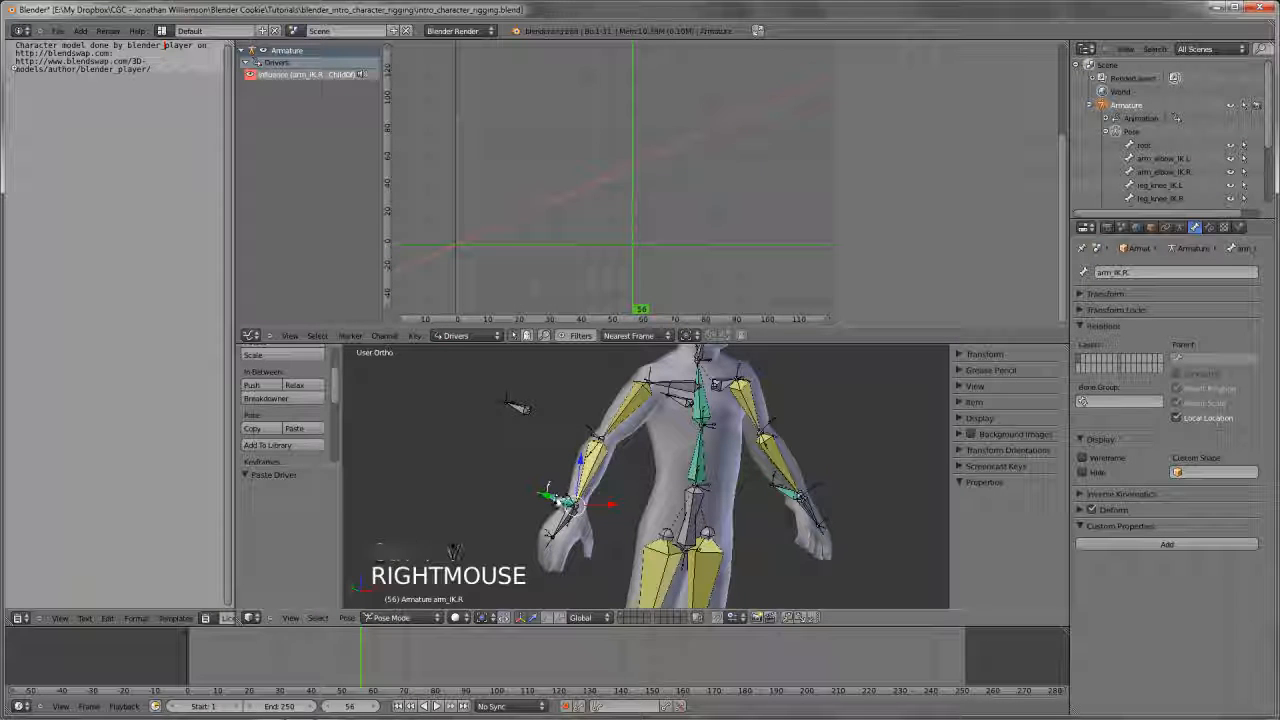
pyautogui.scroll(-3, 983, 175)
pyautogui.scroll(8, 983, 175)
pyautogui.click(889, 50)
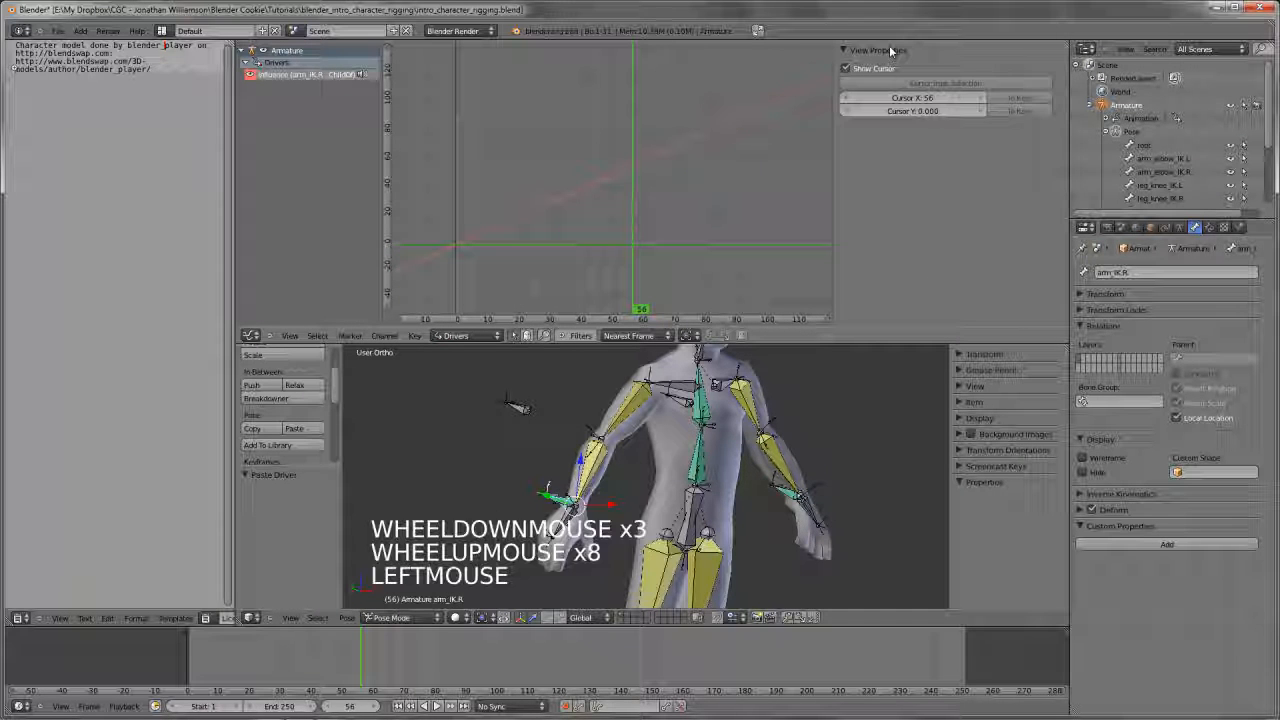
pyautogui.click(316, 75)
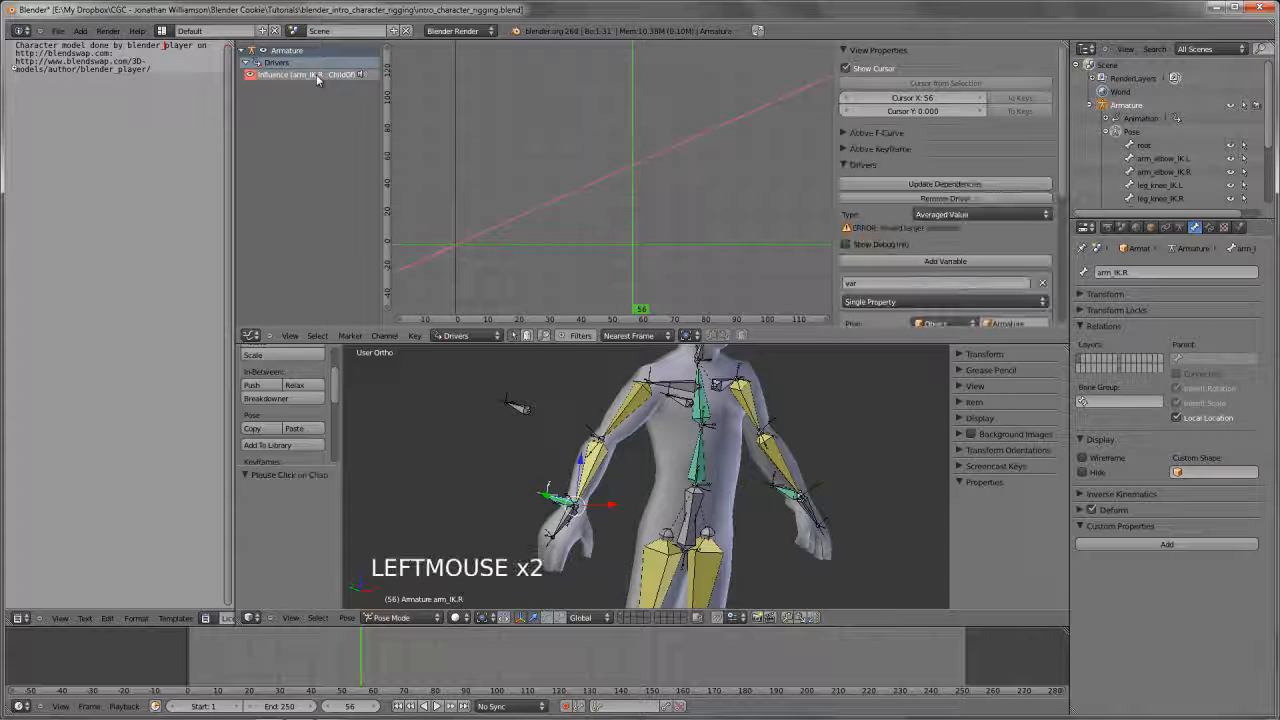
pyautogui.scroll(-6, 967, 214)
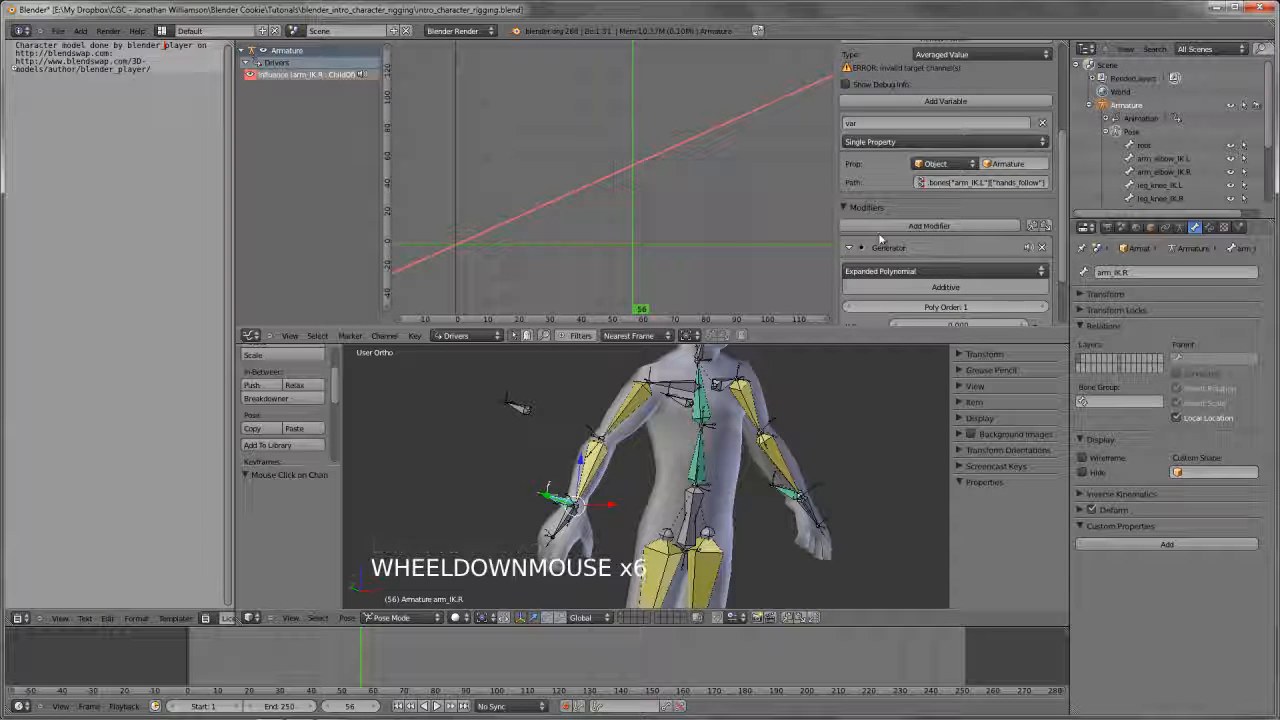
pyautogui.scroll(2, 878, 290)
pyautogui.scroll(2, 879, 291)
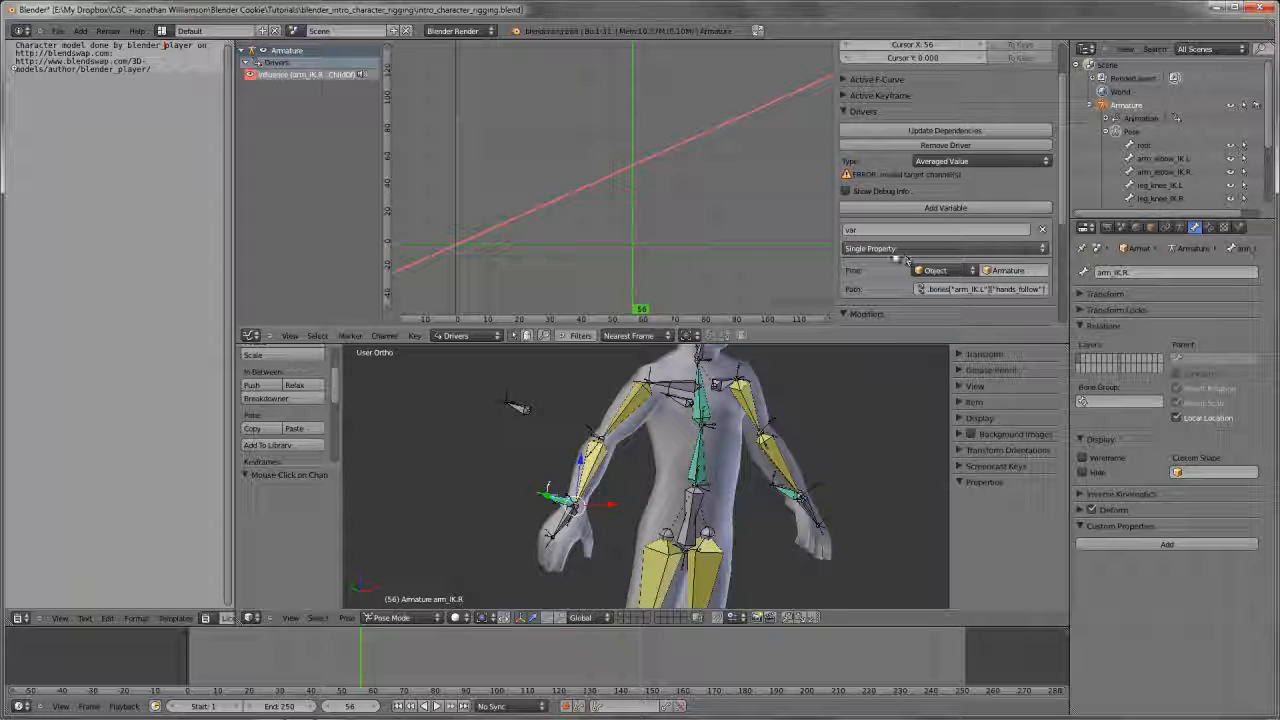
pyautogui.scroll(-2, 912, 176)
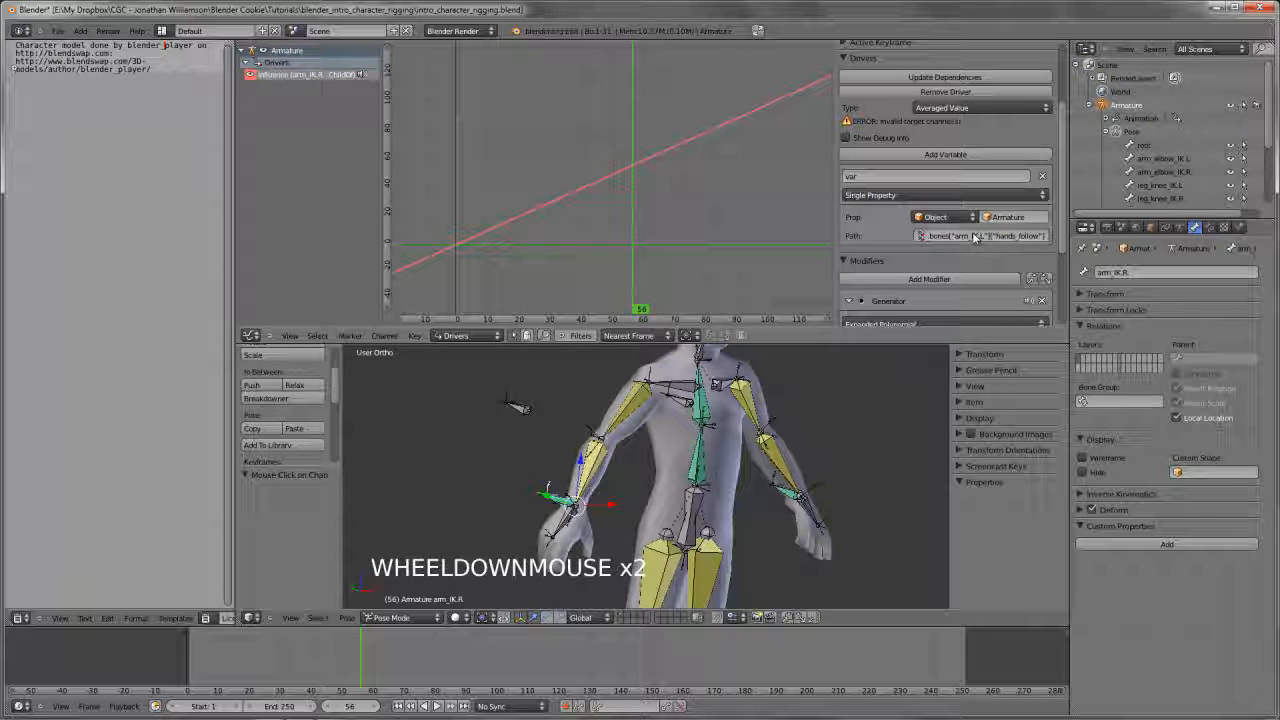
pyautogui.write('bones["hips_root"]["hands_follow"]')
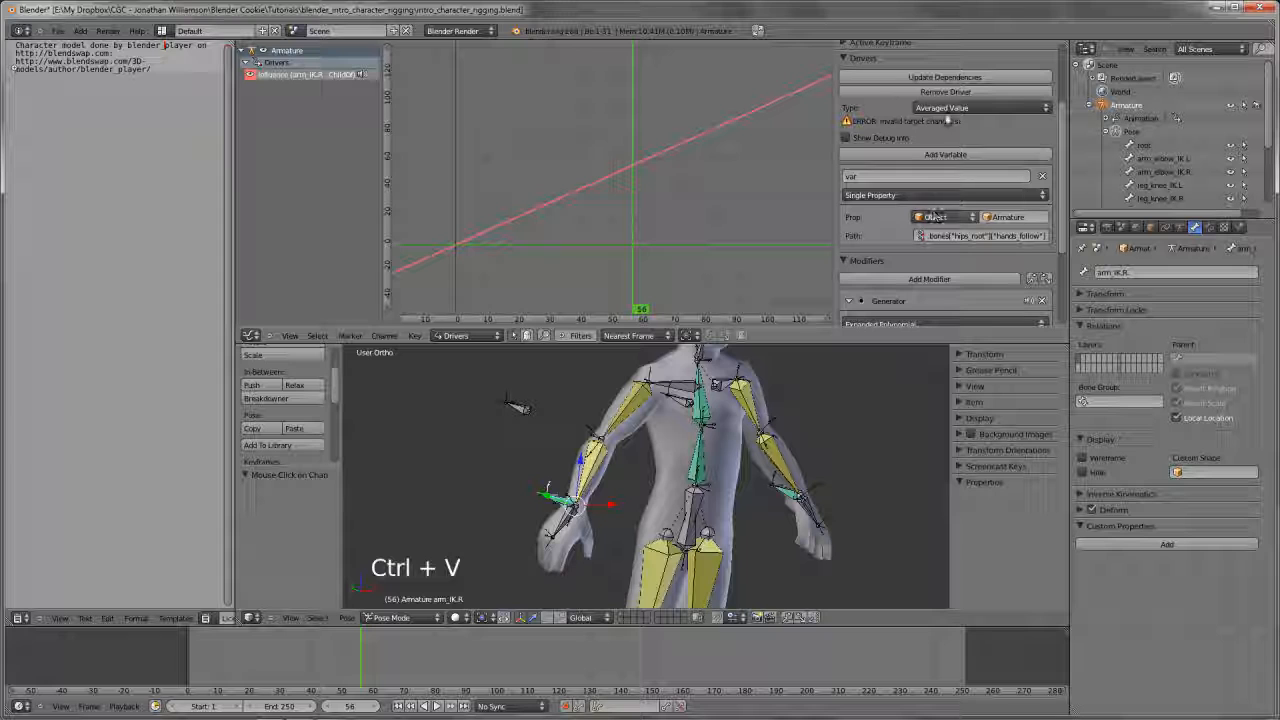
pyautogui.click(946, 80)
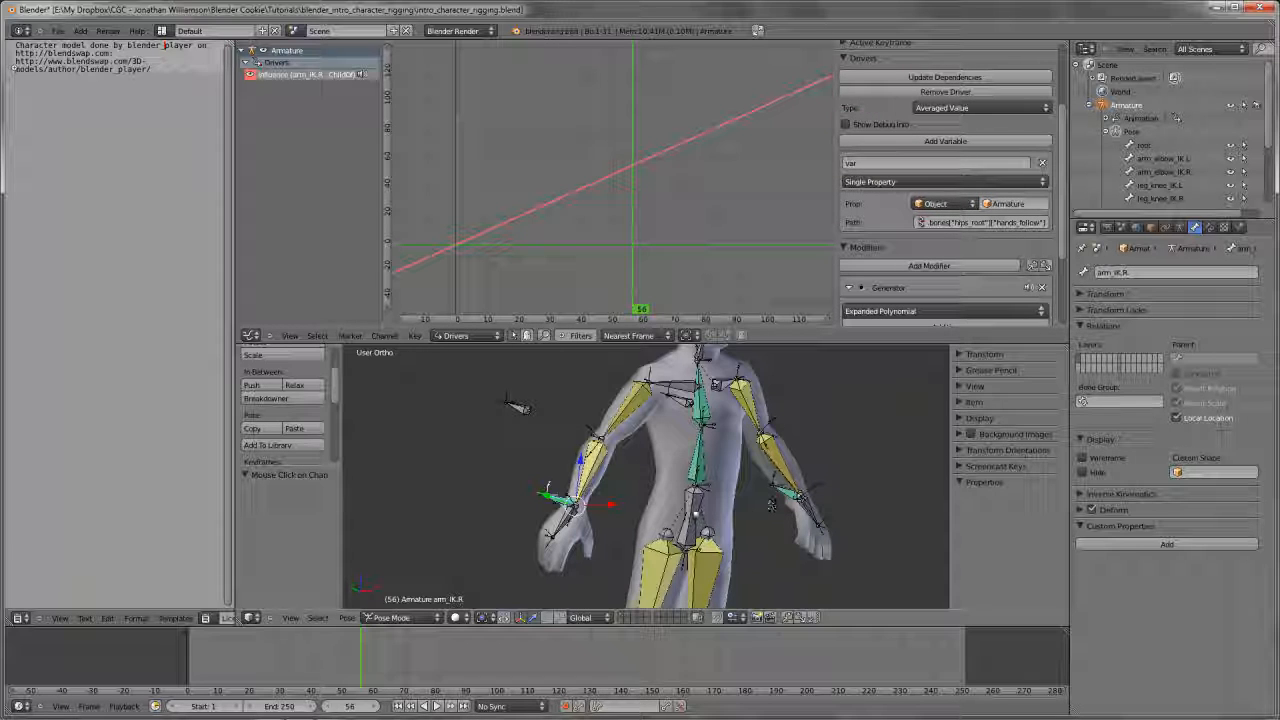
# Move hips_root down about 0.84 units in front view to test the arms with hands_follow at 1
pyautogui.rightClick(695, 506)
pyautogui.press('KP_1')
pyautogui.keyDown('shift'); pyautogui.moveTo(697, 506); pyautogui.dragTo(720, 474, button='middle'); pyautogui.keyUp('shift')
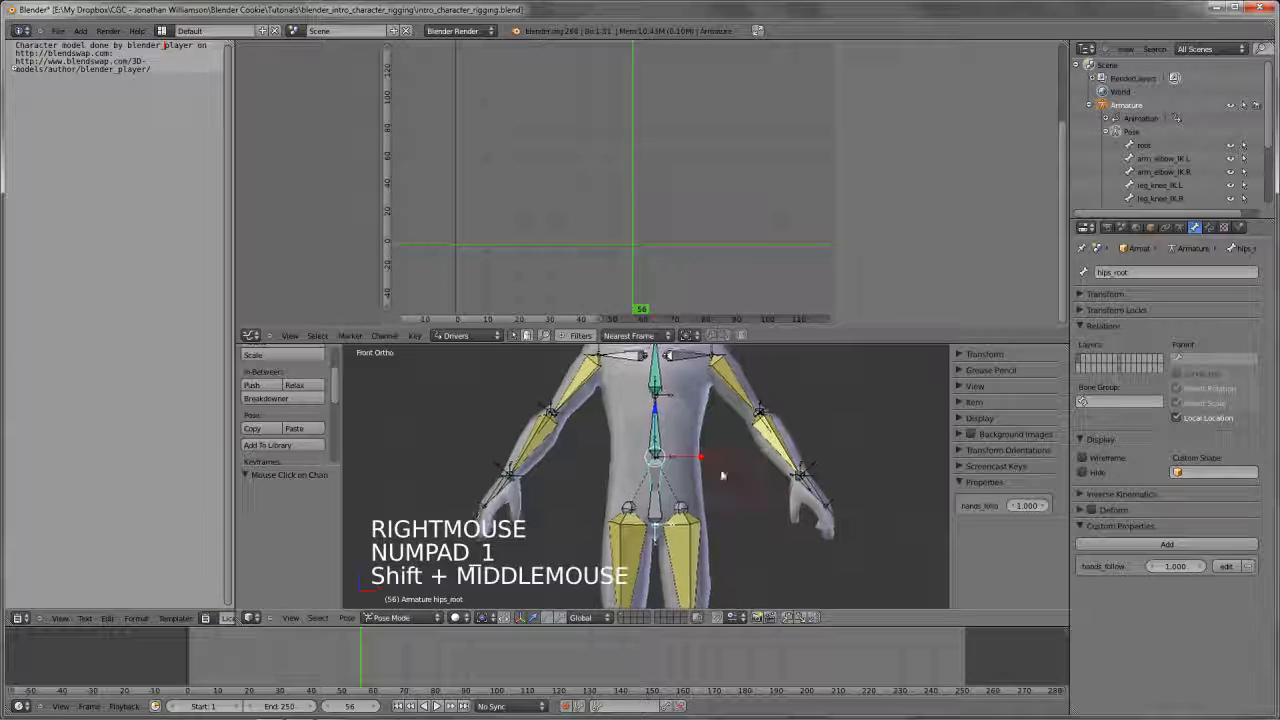
pyautogui.press('g')
pyautogui.click(705, 538)
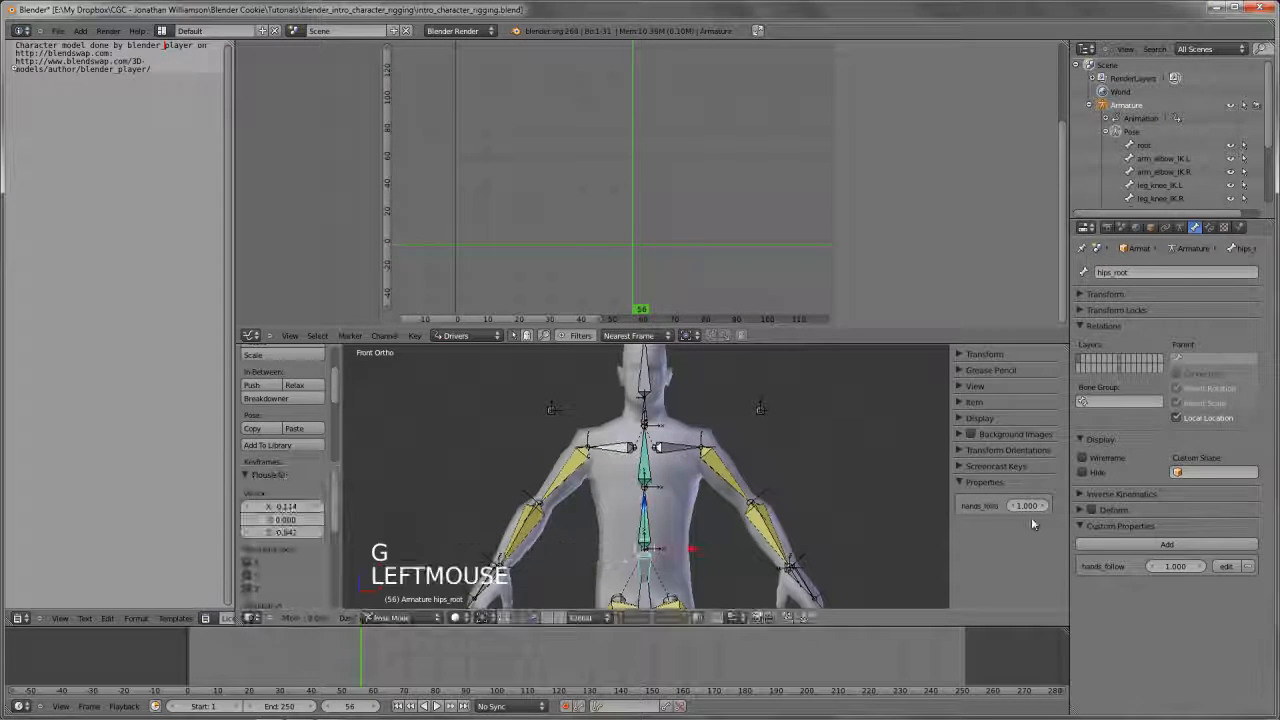
# Set hips_root's hands_follow to 0 and move hips_root again to test the arms
pyautogui.moveTo(1040, 513); pyautogui.dragTo(1000, 525)
pyautogui.scroll(-3, 650, 480)
pyautogui.keyDown('shift'); pyautogui.moveTo(700, 500); pyautogui.dragTo(720, 480, button='middle'); pyautogui.keyUp('shift')
pyautogui.scroll(2, 700, 480)
pyautogui.press('g')
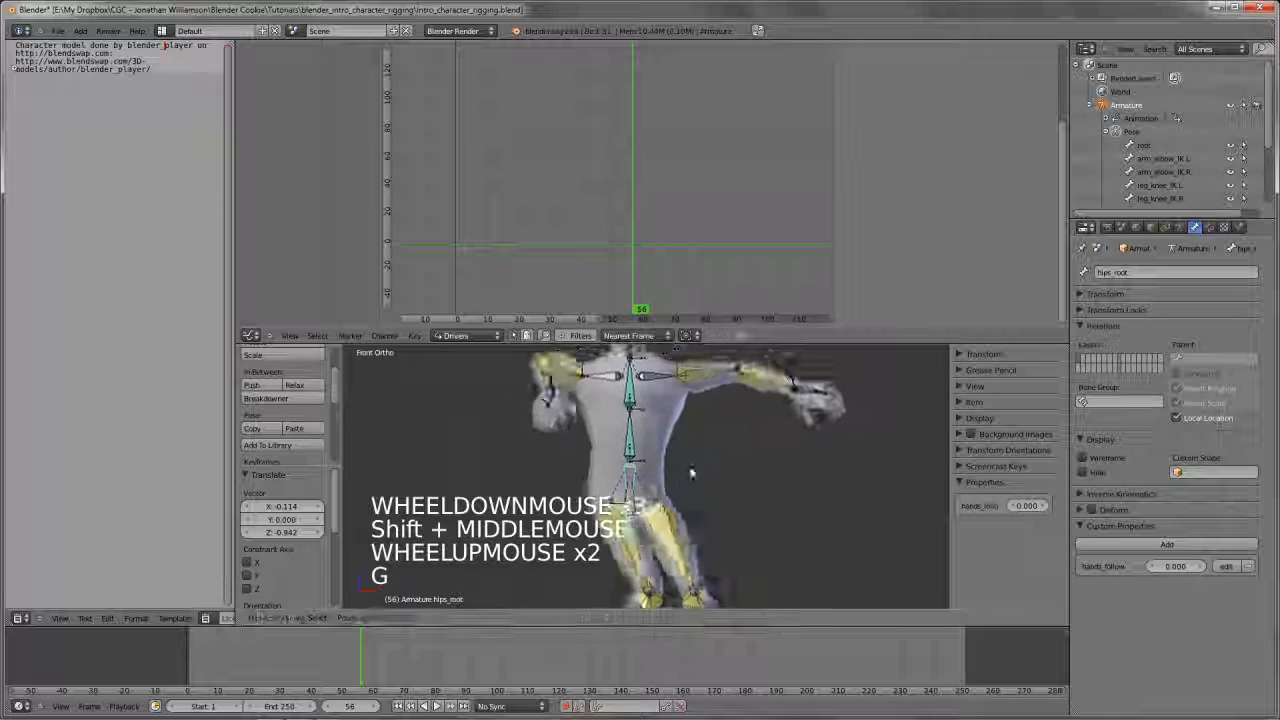
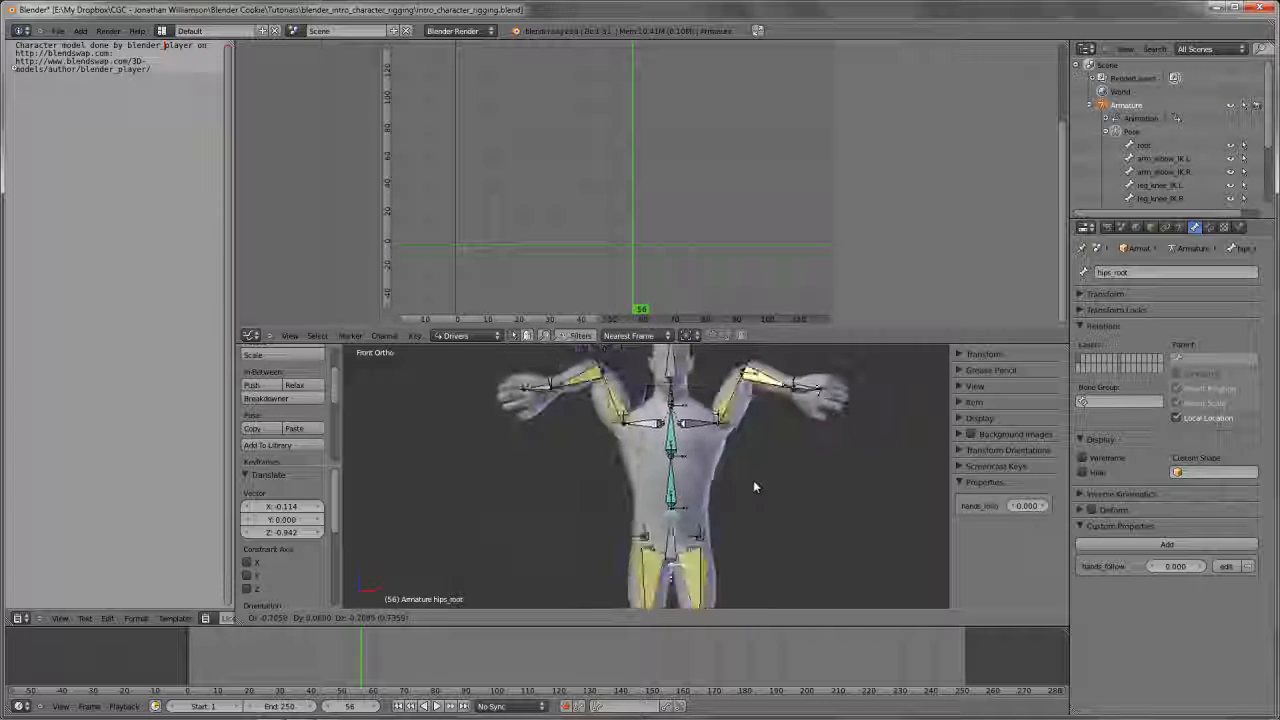
# Cancel the hips_root move, then try rotating hips_root and spine.01 in front view to test the rig
pyautogui.rightClick(769, 441)
pyautogui.scroll(-3, 769, 441)
pyautogui.moveTo(754, 343); pyautogui.dragTo(754, 198)
pyautogui.scroll(2, 759, 337)
pyautogui.press('r')
pyautogui.rightClick(843, 293)
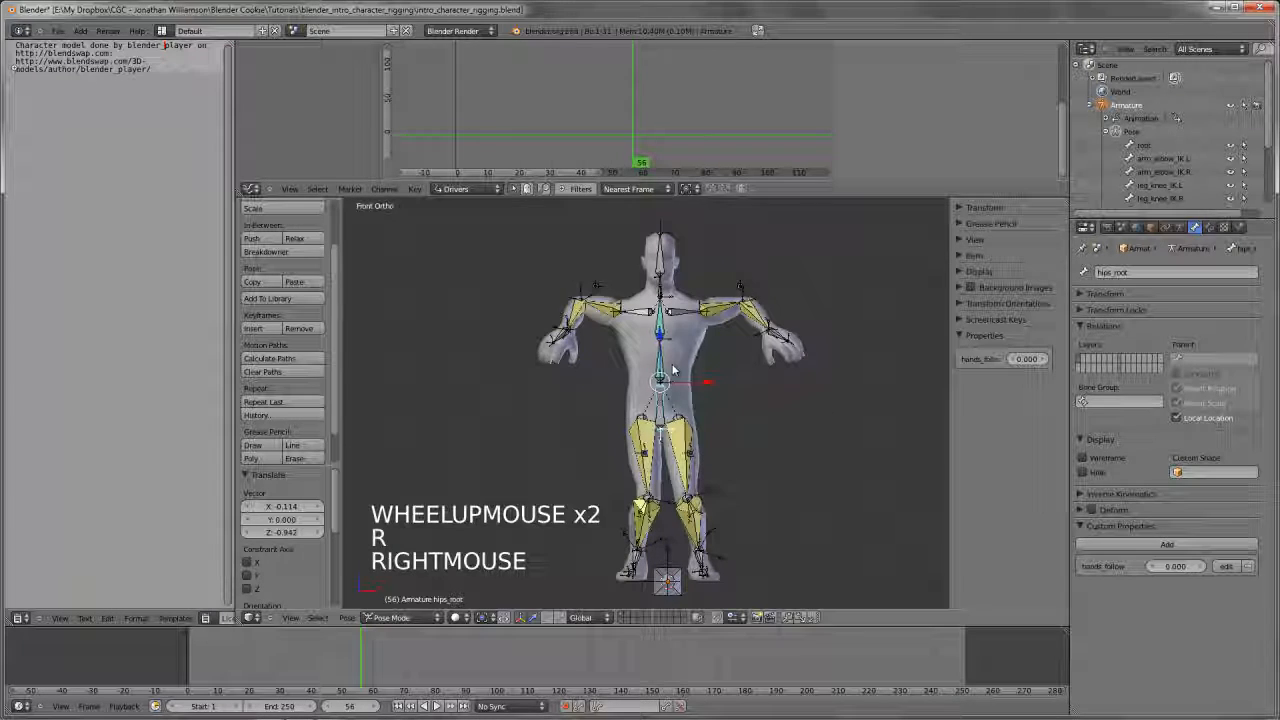
pyautogui.rightClick(662, 360)
pyautogui.press('r')
pyautogui.press('r')
pyautogui.press('r')
pyautogui.rightClick(631, 415)
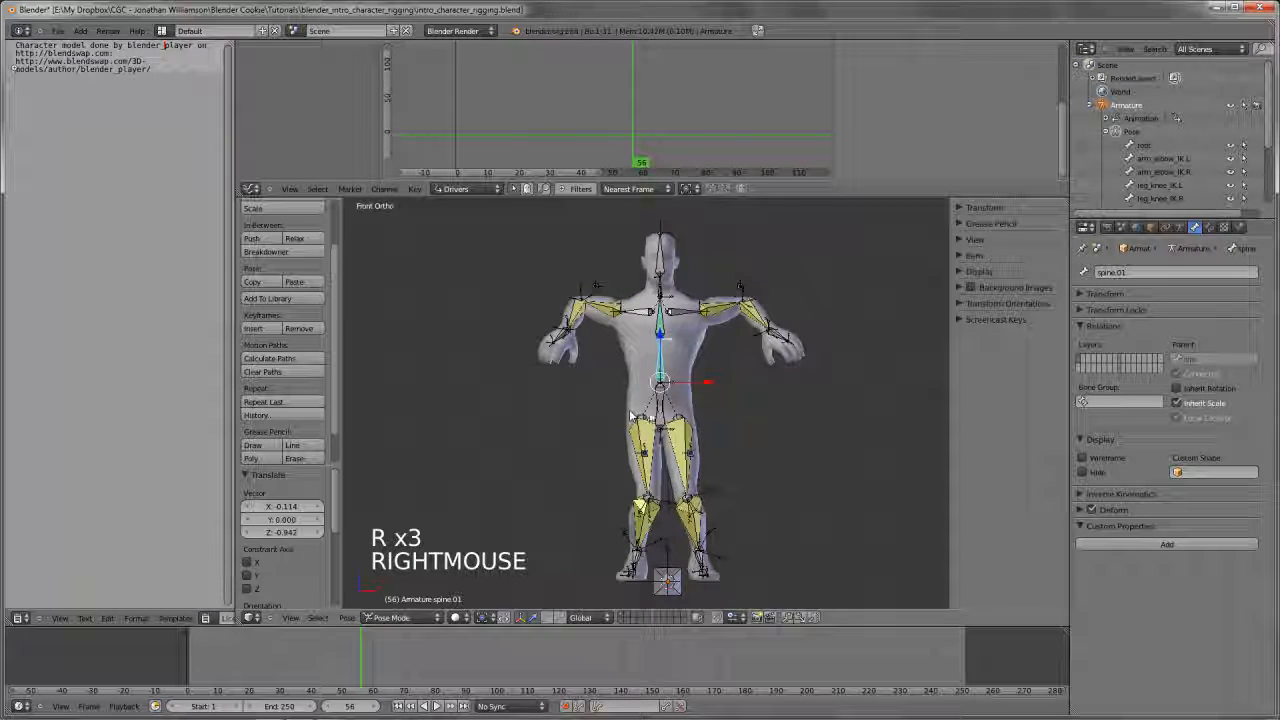
# Move hips_root around in front view with hands_follow at 0 to test how the arms and hands react
pyautogui.rightClick(631, 415)
pyautogui.rightClick(631, 415)
pyautogui.press('g')
pyautogui.press('g')
pyautogui.press('g')
pyautogui.press('g')
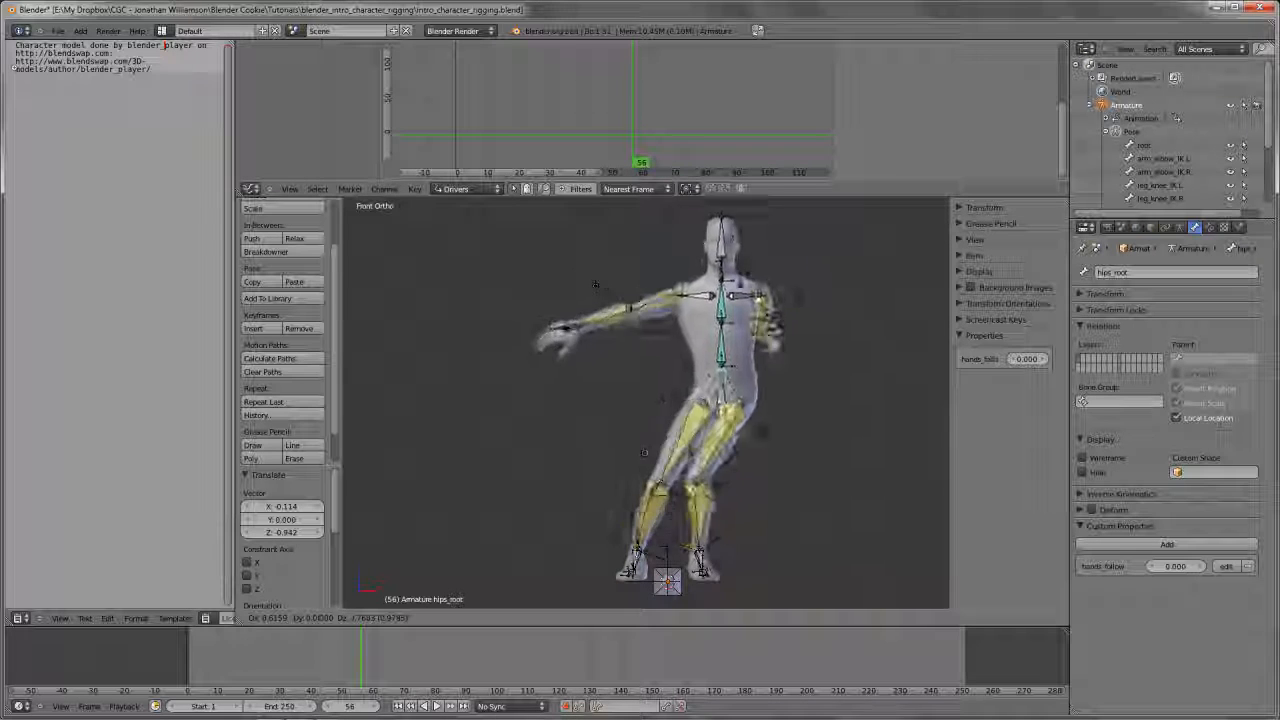
pyautogui.rightClick(684, 451)
pyautogui.scroll(2, 684, 451)
pyautogui.keyDown('shift'); pyautogui.moveTo(684, 430); pyautogui.dragTo(684, 451, button='middle'); pyautogui.keyUp('shift')
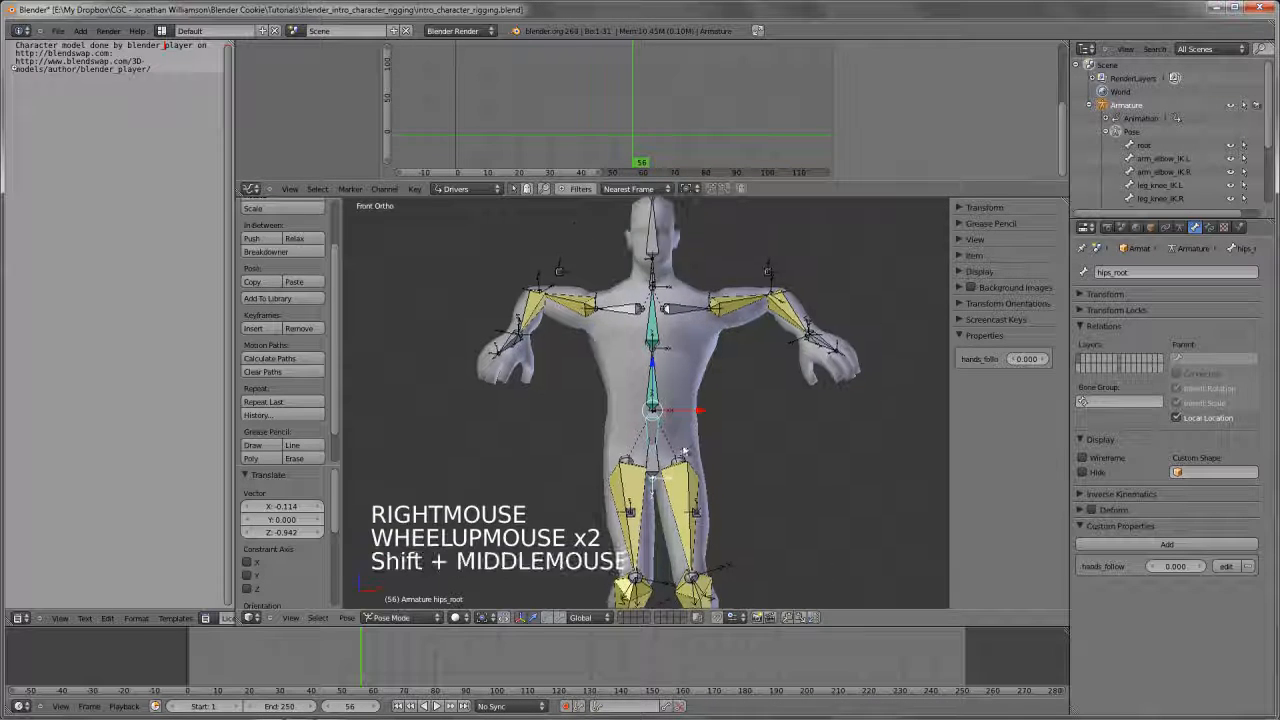
pyautogui.scroll(-2, 754, 392)
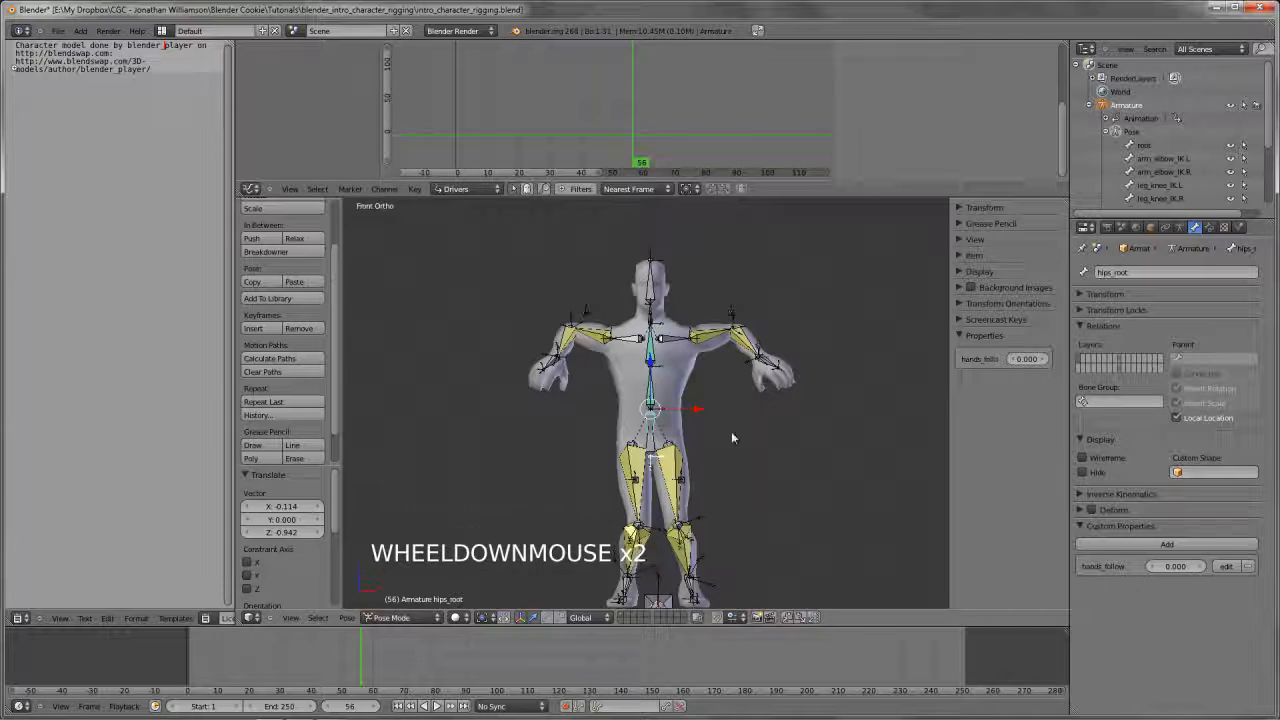
pyautogui.press('g')
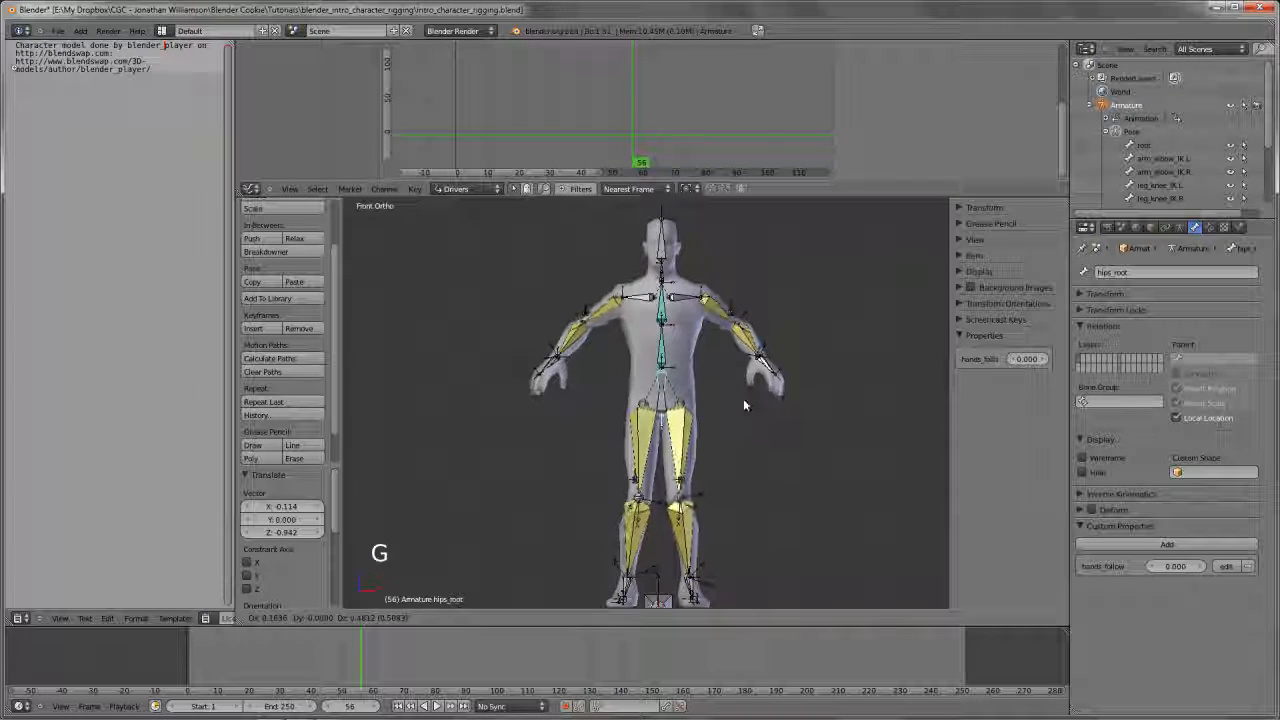
pyautogui.rightClick(743, 429)
pyautogui.scroll(2, 743, 472)
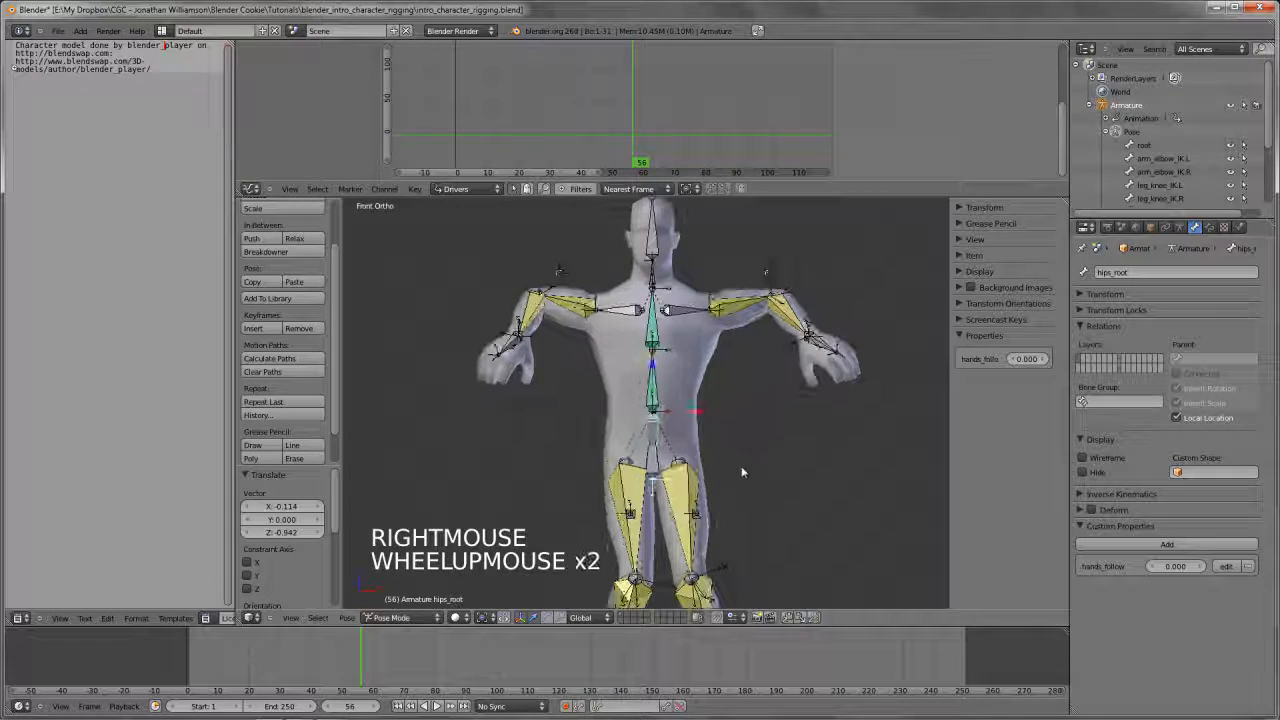
pyautogui.press('g')
pyautogui.rightClick(757, 429)
pyautogui.press('g')
pyautogui.press('g')
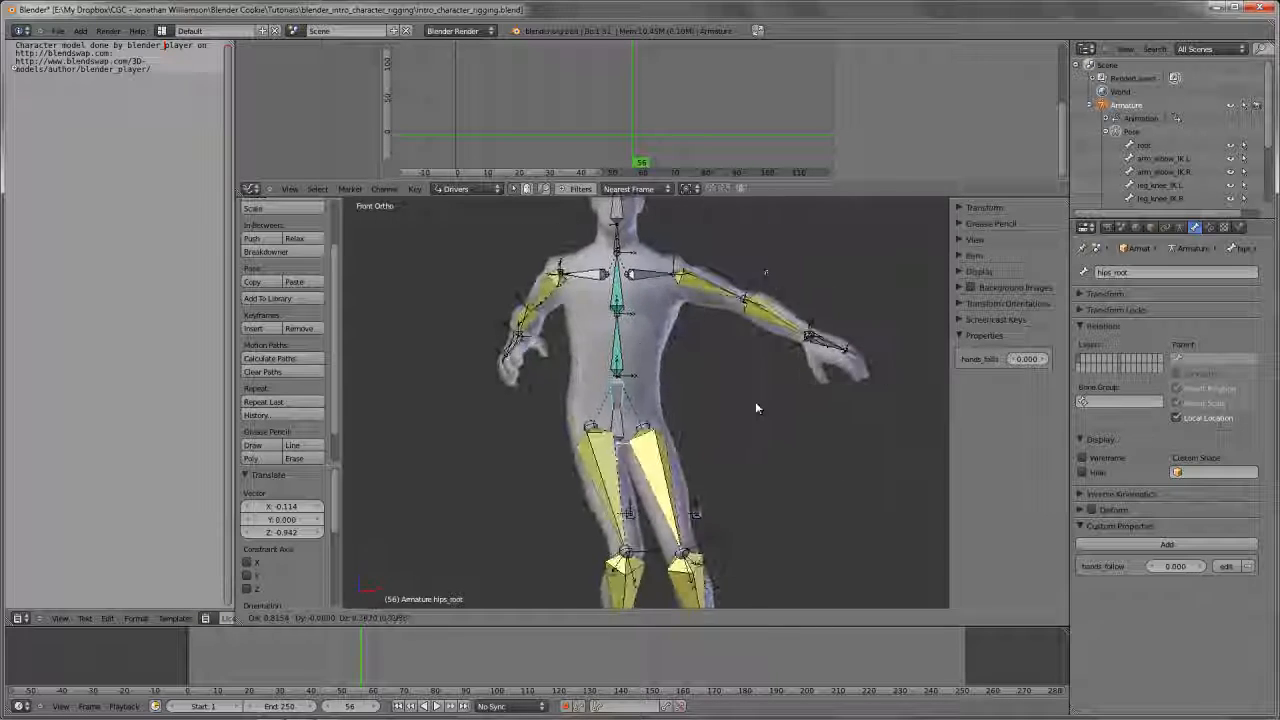
pyautogui.rightClick(755, 400)
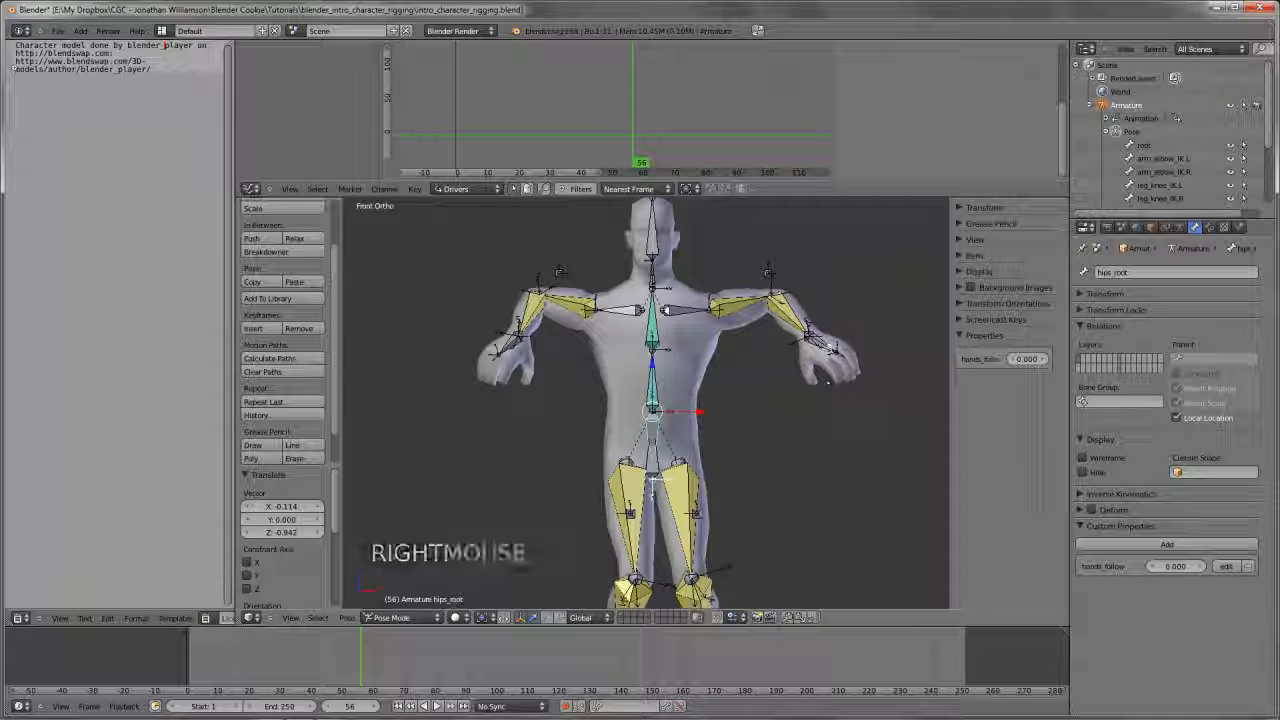
# Turn off Inherit Rotation for the hand.L and hand.R bones
pyautogui.rightClick(815, 338)
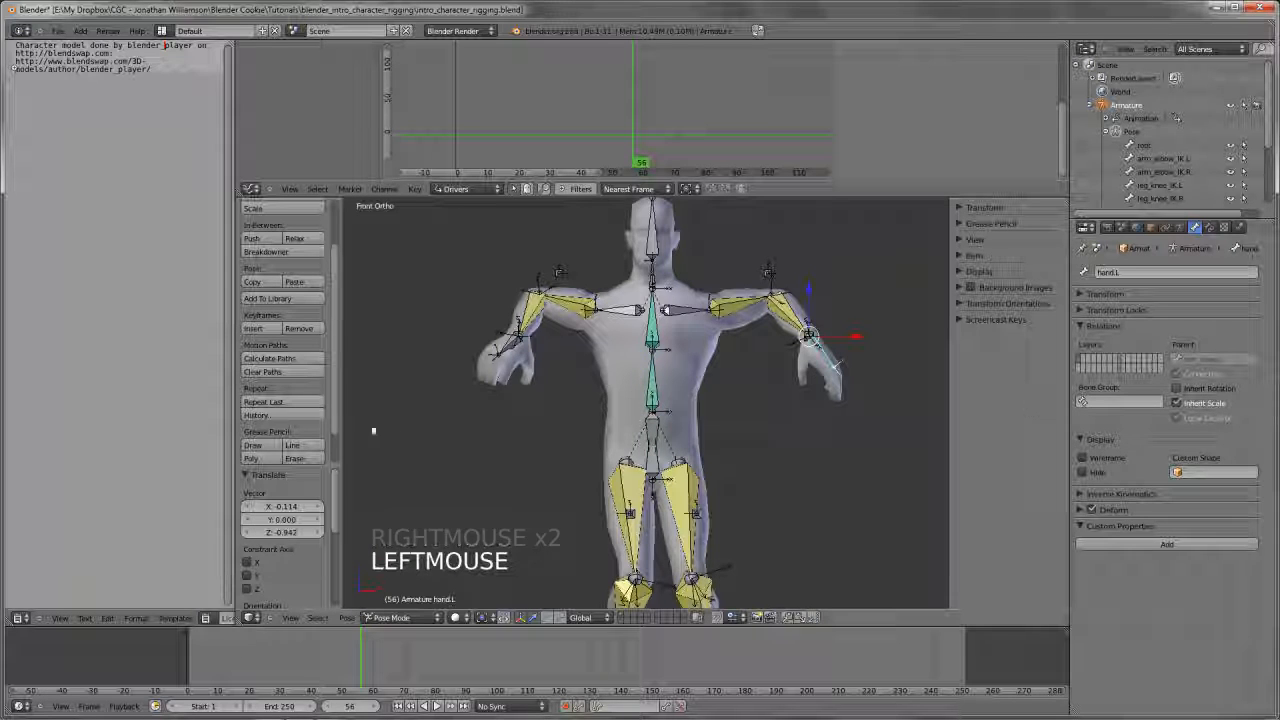
pyautogui.click(1177, 388)
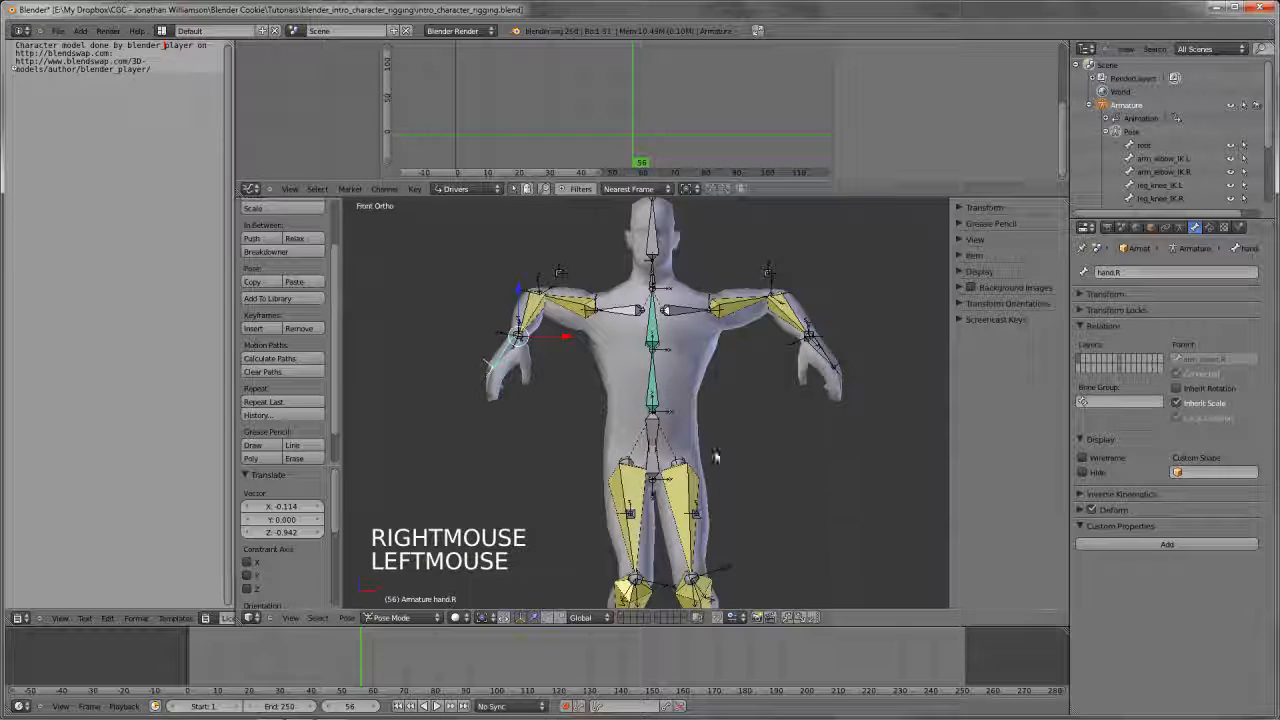
# Move hips_root around in front view to test the hands without inherited rotation
pyautogui.keyDown('shift'); pyautogui.moveTo(653, 451); pyautogui.dragTo(638, 425, button='middle'); pyautogui.keyUp('shift')
pyautogui.rightClick(645, 441)
pyautogui.press('g')
pyautogui.press('g')
pyautogui.press('g')
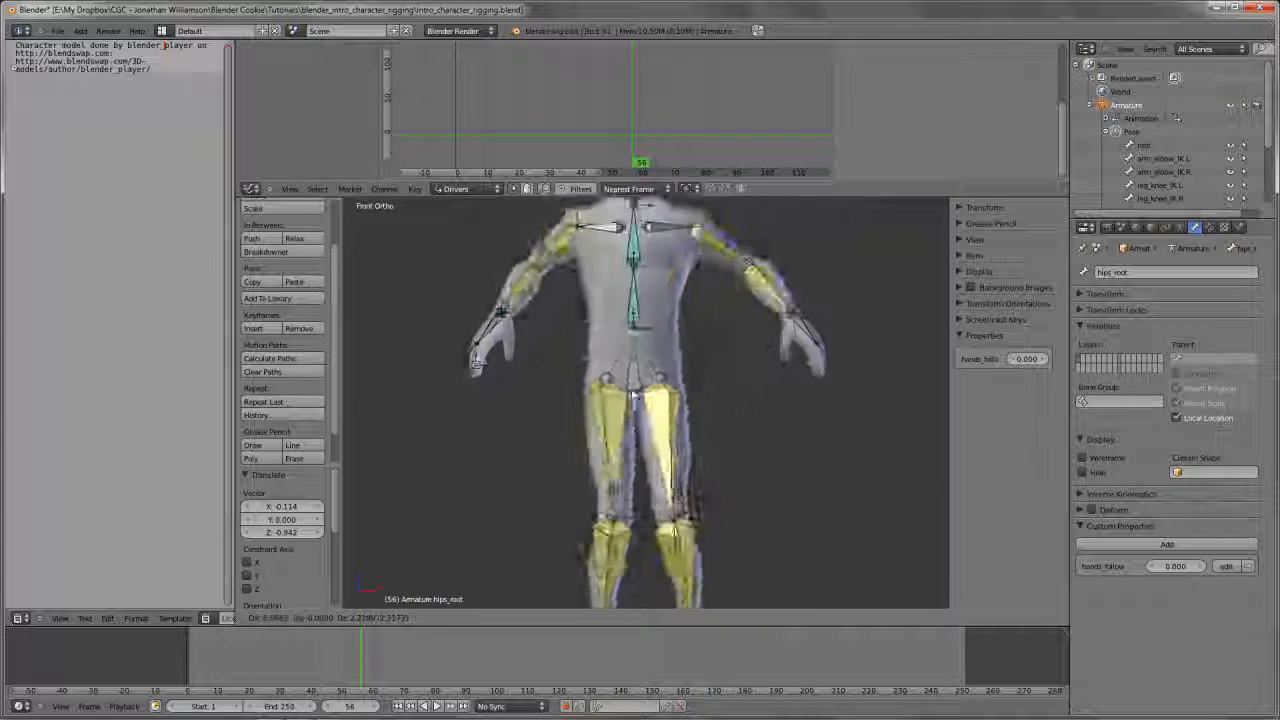
pyautogui.rightClick(640, 474)
pyautogui.scroll(-2, 640, 474)
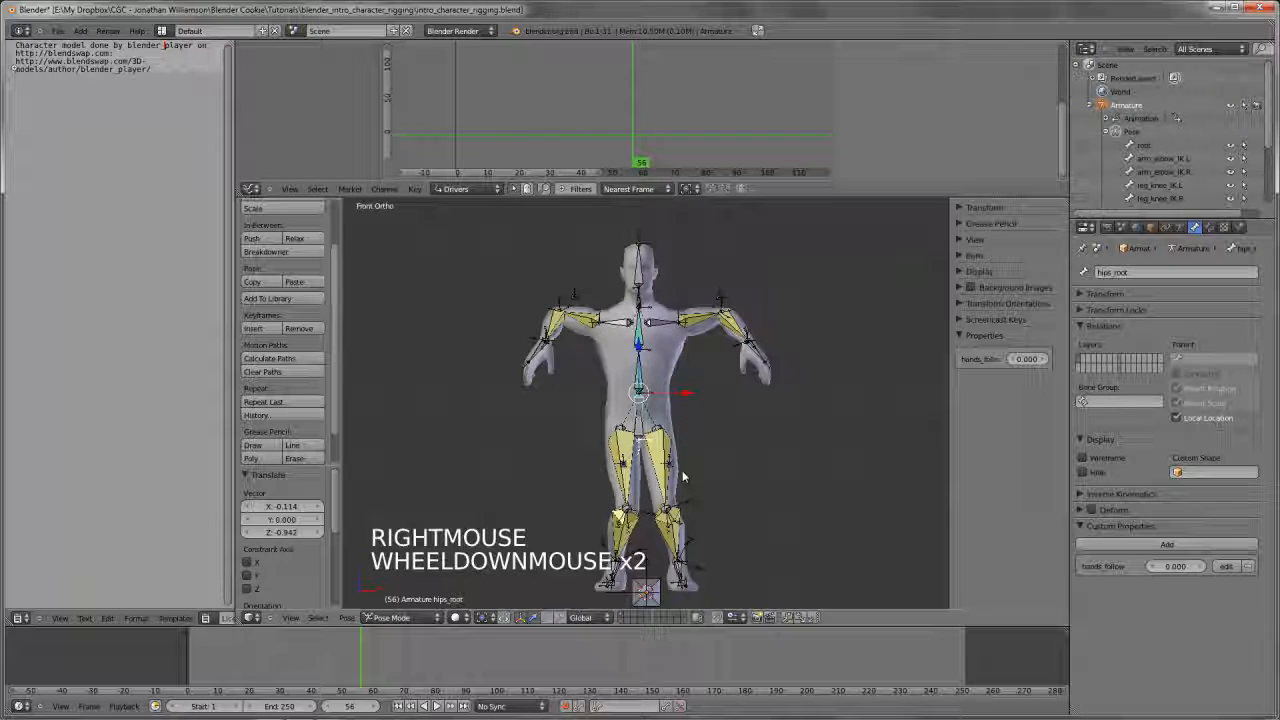
# Clear the rotation and location of all pose bones and save the file
pyautogui.press('a')
pyautogui.press('a')
pyautogui.hotkey('alt', 'r')
pyautogui.hotkey('alt', 'g')
pyautogui.press('a')
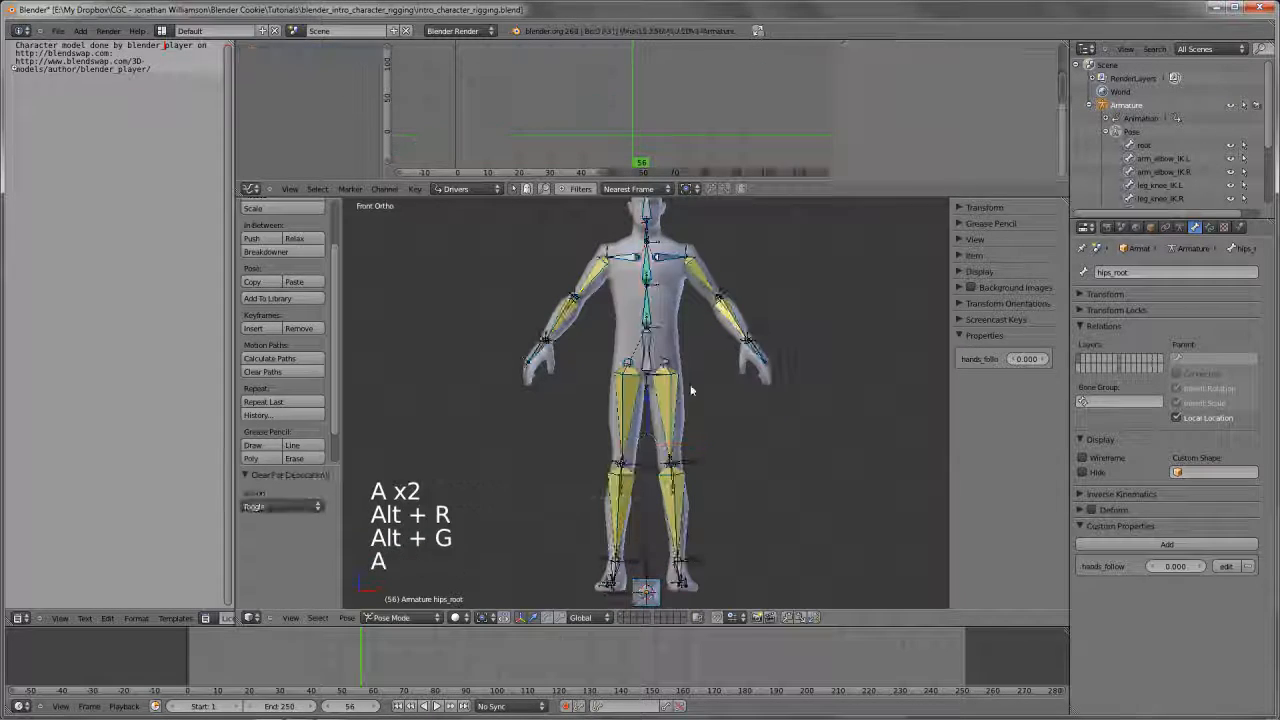
pyautogui.moveTo(686, 425)
pyautogui.keyDown('shift'); pyautogui.mouseDown(button='middle')
pyautogui.moveTo(689, 461)
pyautogui.moveTo(689, 440)
pyautogui.mouseUp(button='middle'); pyautogui.keyUp('shift')
pyautogui.hotkey('ctrl', 'w')
# Test the head bone's rotation and turn off Inherit Rotation for the neck bone
pyautogui.scroll(3, 689, 461)
pyautogui.scroll(-3, 689, 461)
pyautogui.scroll(2, 689, 440)
pyautogui.scroll(4, 660, 420)
pyautogui.rightClick(653, 405)
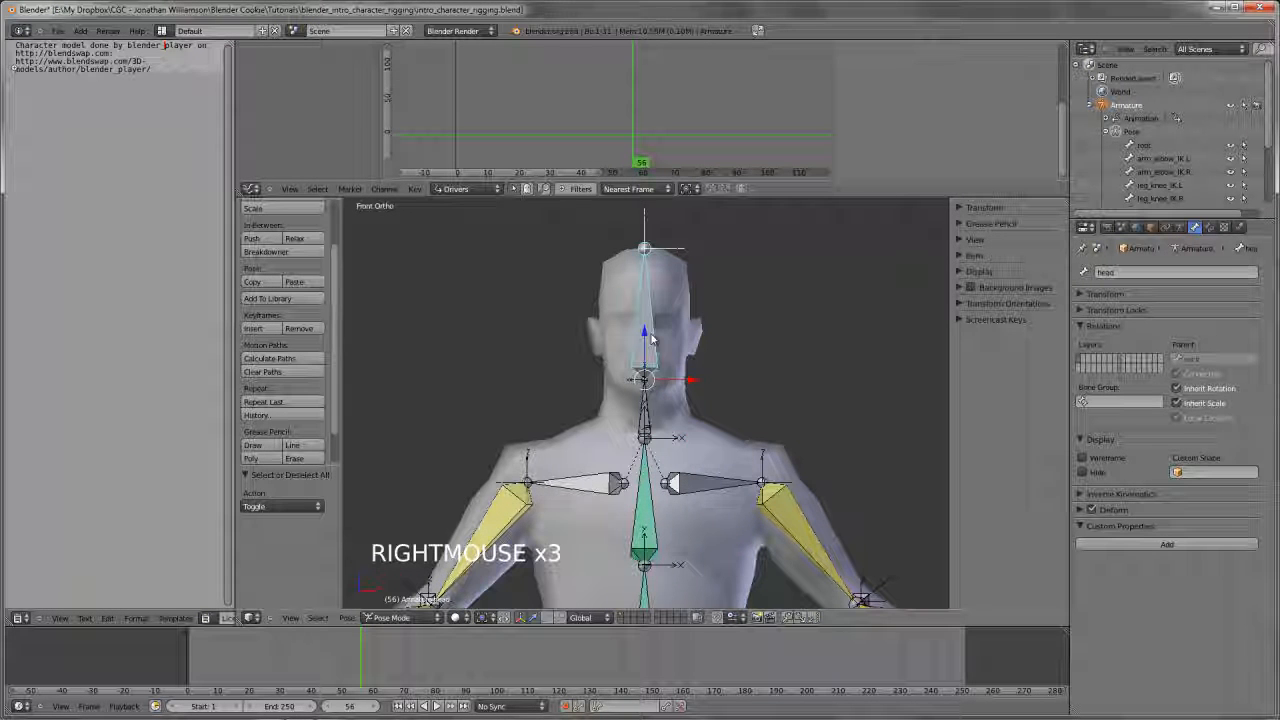
pyautogui.press('r')
pyautogui.press('r')
pyautogui.press('r')
pyautogui.press('r')
pyautogui.press('r')
pyautogui.rightClick(630, 405)
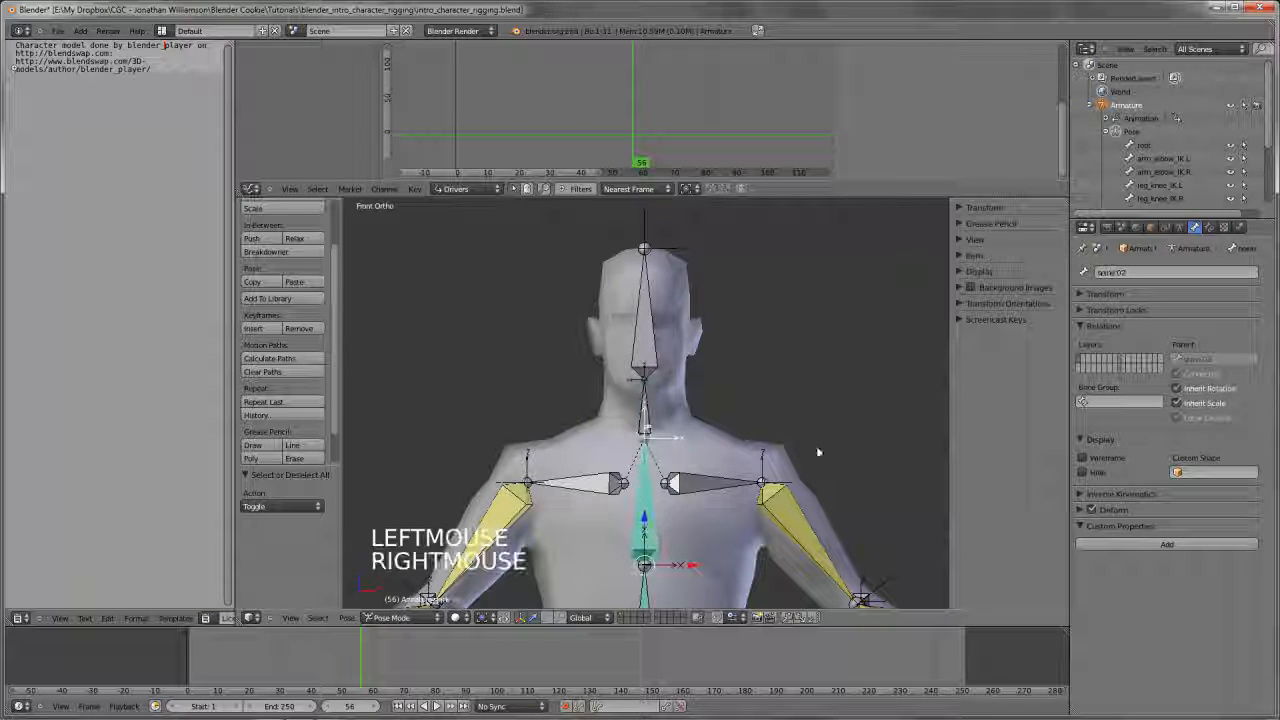
# Try rotating spine.02 and the neck bone to test how the head reacts
pyautogui.press('r')
pyautogui.press('r')
pyautogui.rightClick(670, 447)
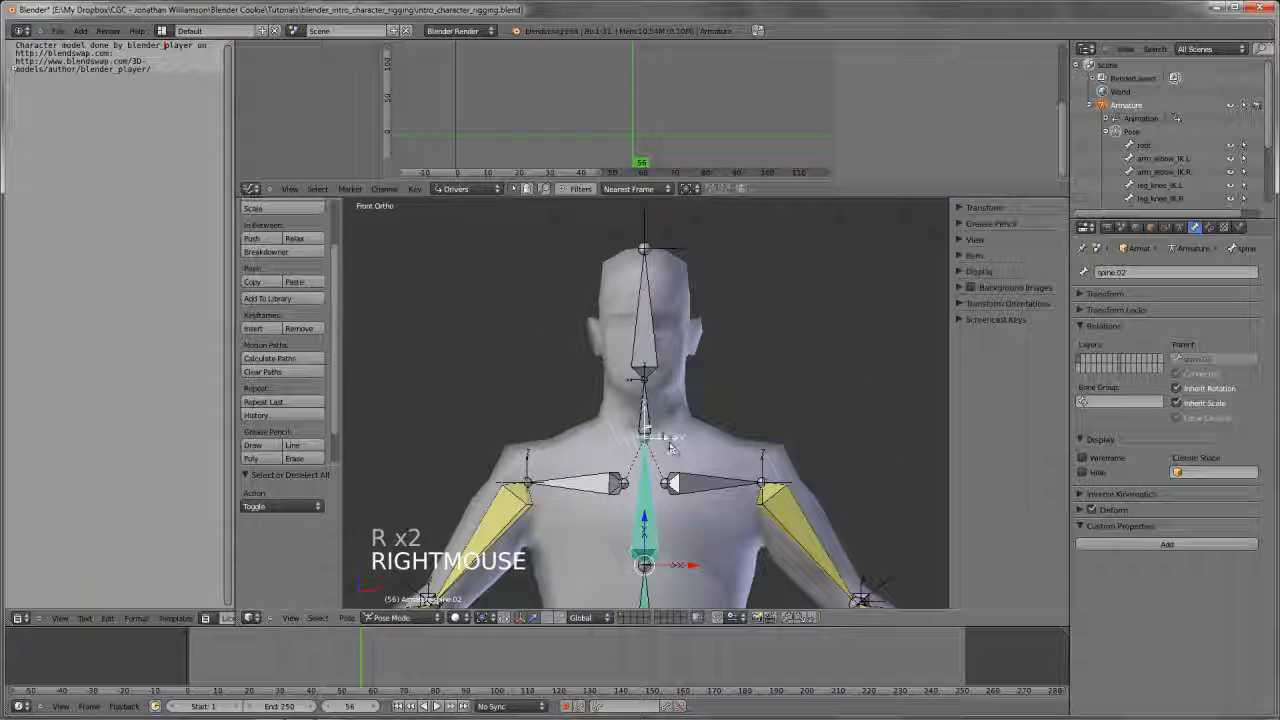
pyautogui.rightClick(655, 395)
pyautogui.press('r')
pyautogui.press('r')
pyautogui.press('r')
pyautogui.rightClick(686, 379)
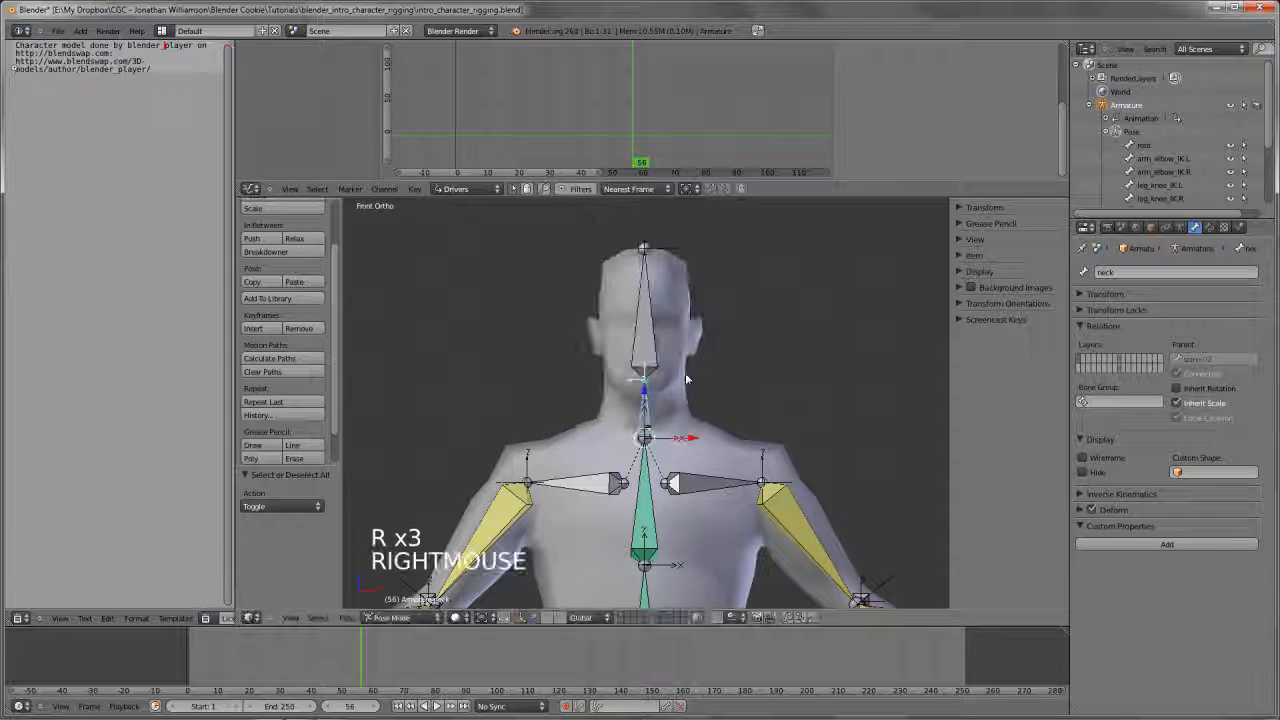
# Give the head bone a Copy Rotation constraint targeting the neck, with Offset enabled and both spaces set to Local Space
pyautogui.rightClick(686, 379)
pyautogui.rightClick(686, 379)
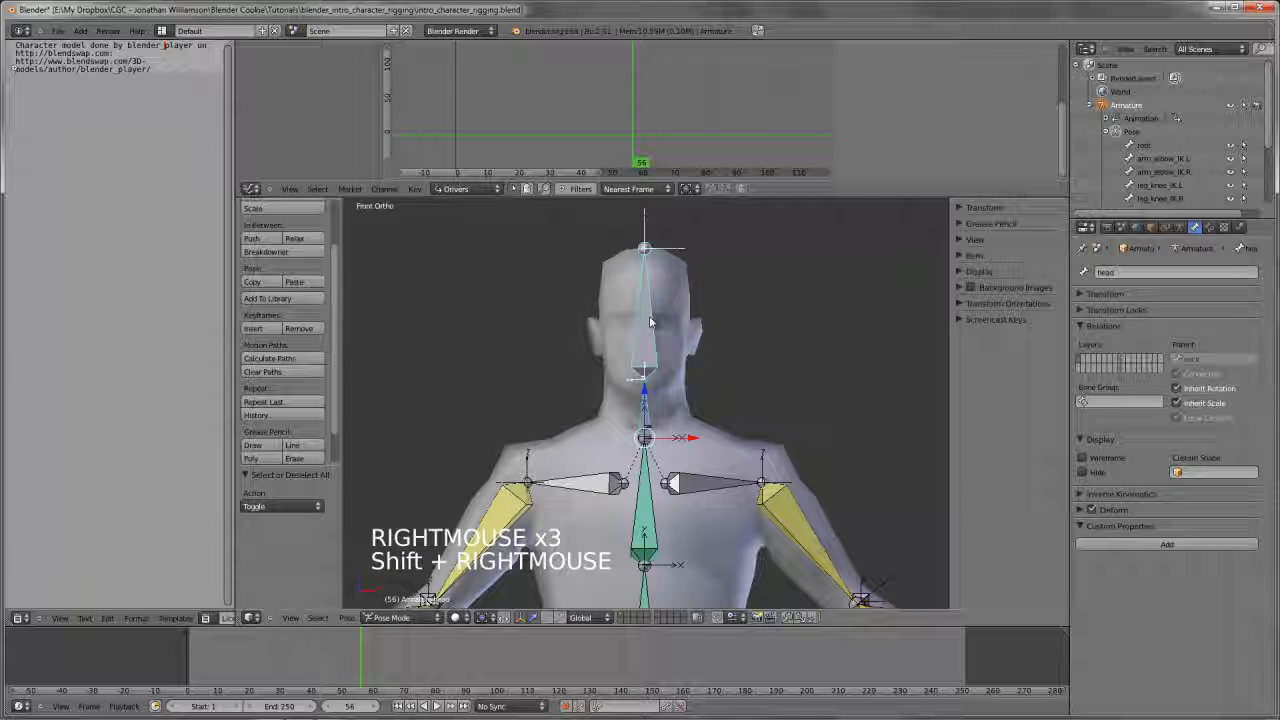
pyautogui.hotkey('ctrl', 'shift', 'c')
pyautogui.click(354, 318)
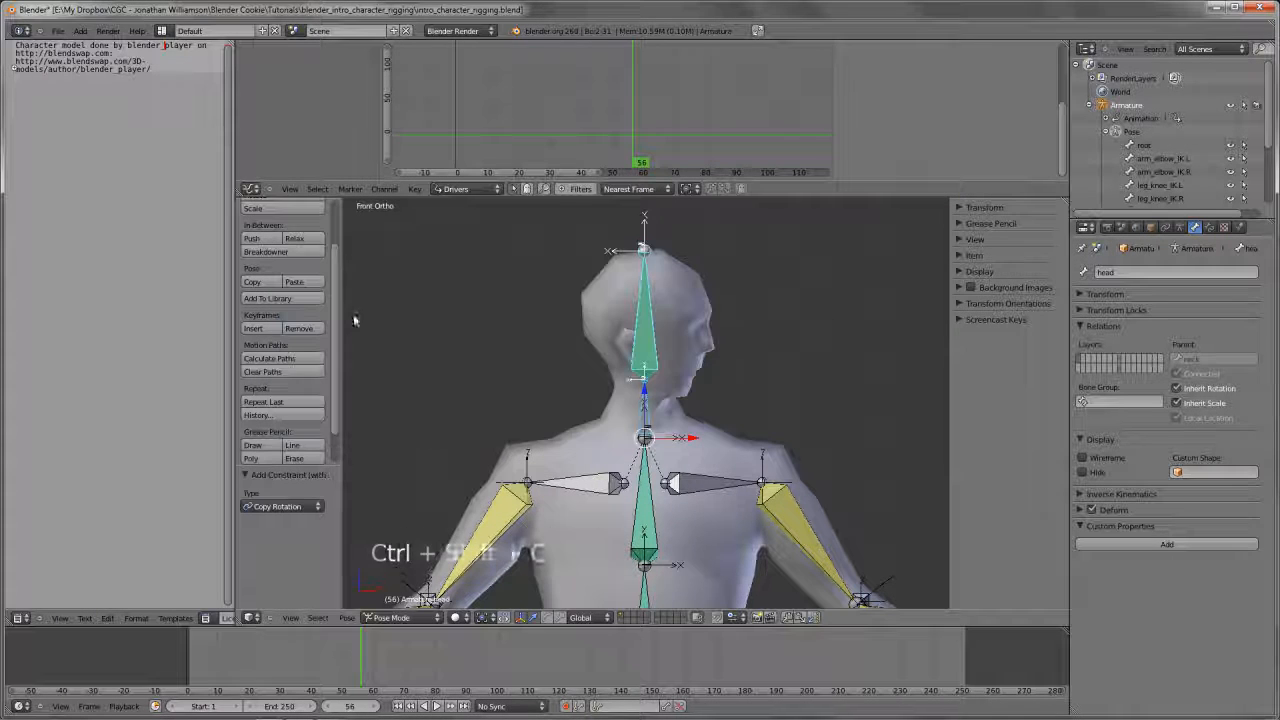
pyautogui.click(1212, 227)
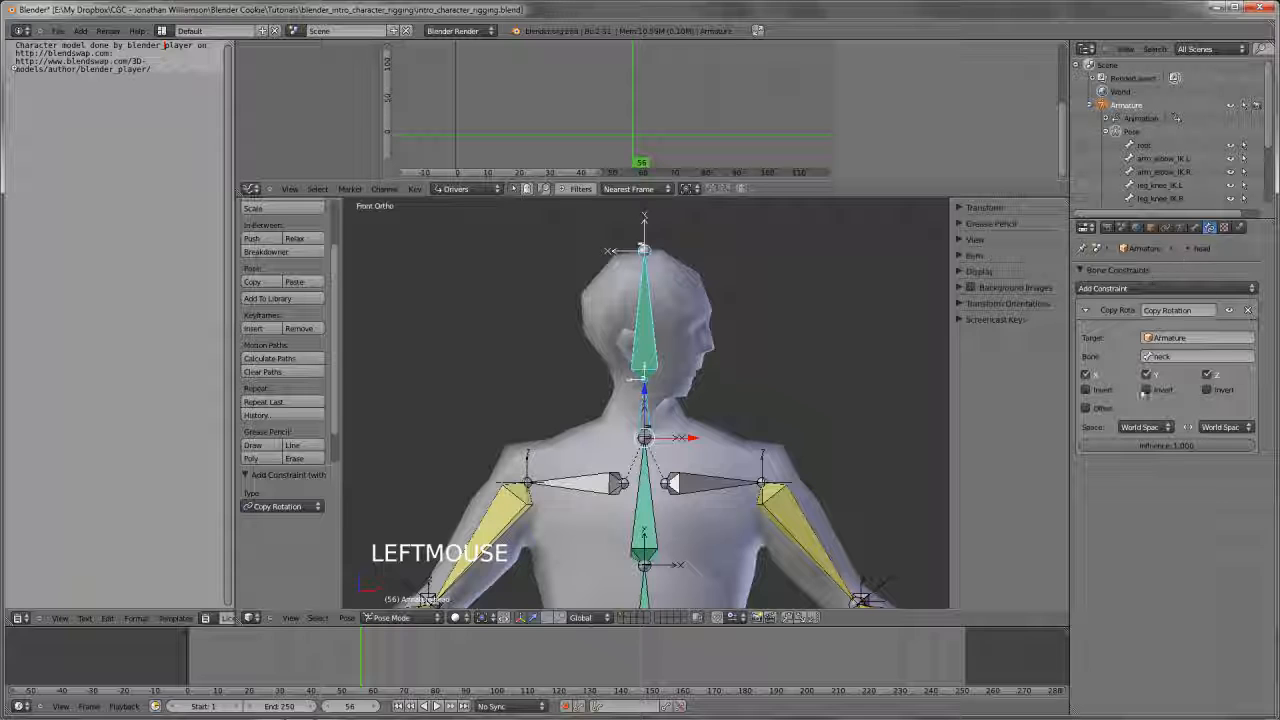
pyautogui.click(1095, 409)
pyautogui.keyDown('alt'); pyautogui.scroll(4, 1135, 427); pyautogui.keyUp('alt')
pyautogui.keyDown('alt'); pyautogui.scroll(9, 1228, 427); pyautogui.keyUp('alt')
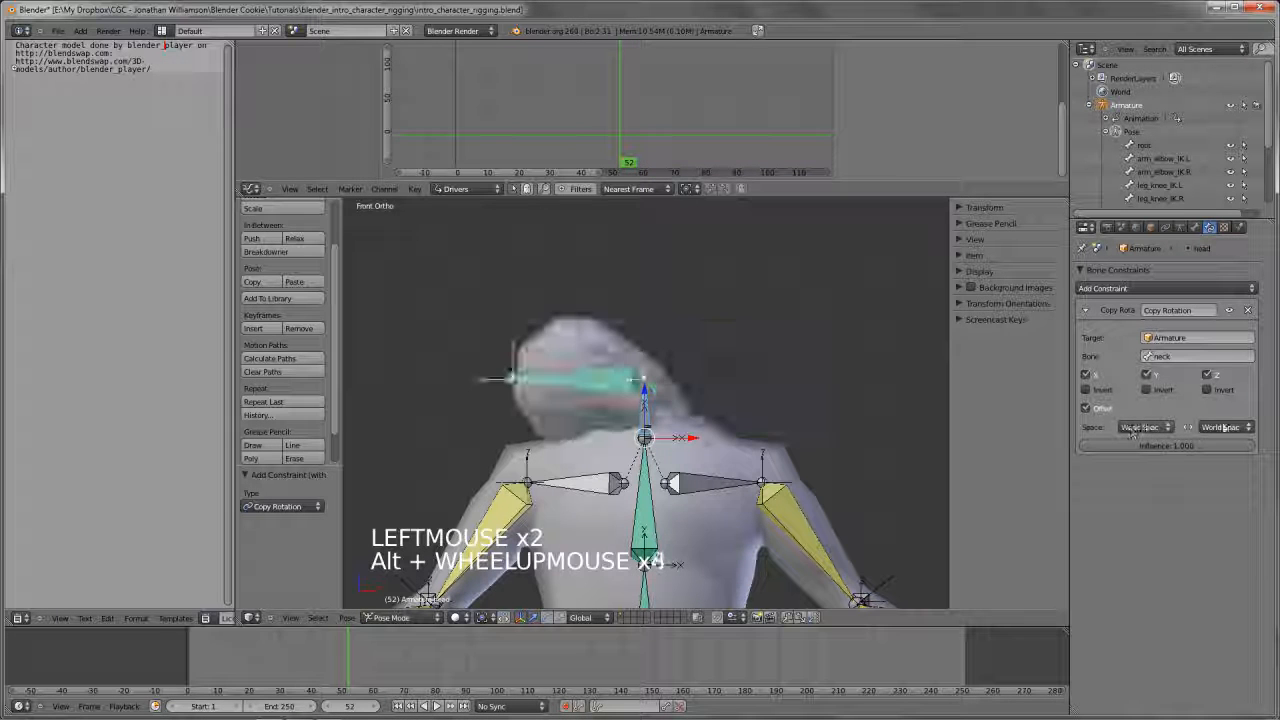
# Try rotating spine.02 and the neck to test the head's Copy Rotation constraint
pyautogui.rightClick(662, 522)
pyautogui.press('r')
pyautogui.press('r')
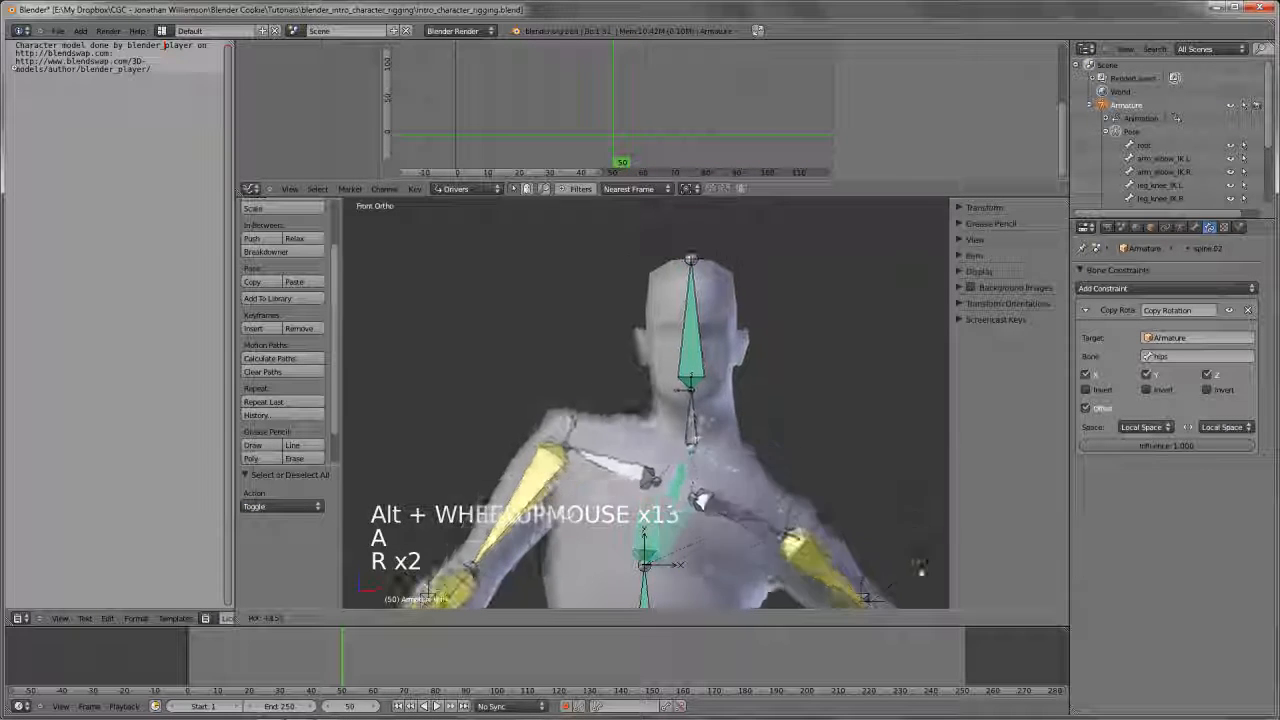
pyautogui.rightClick(806, 494)
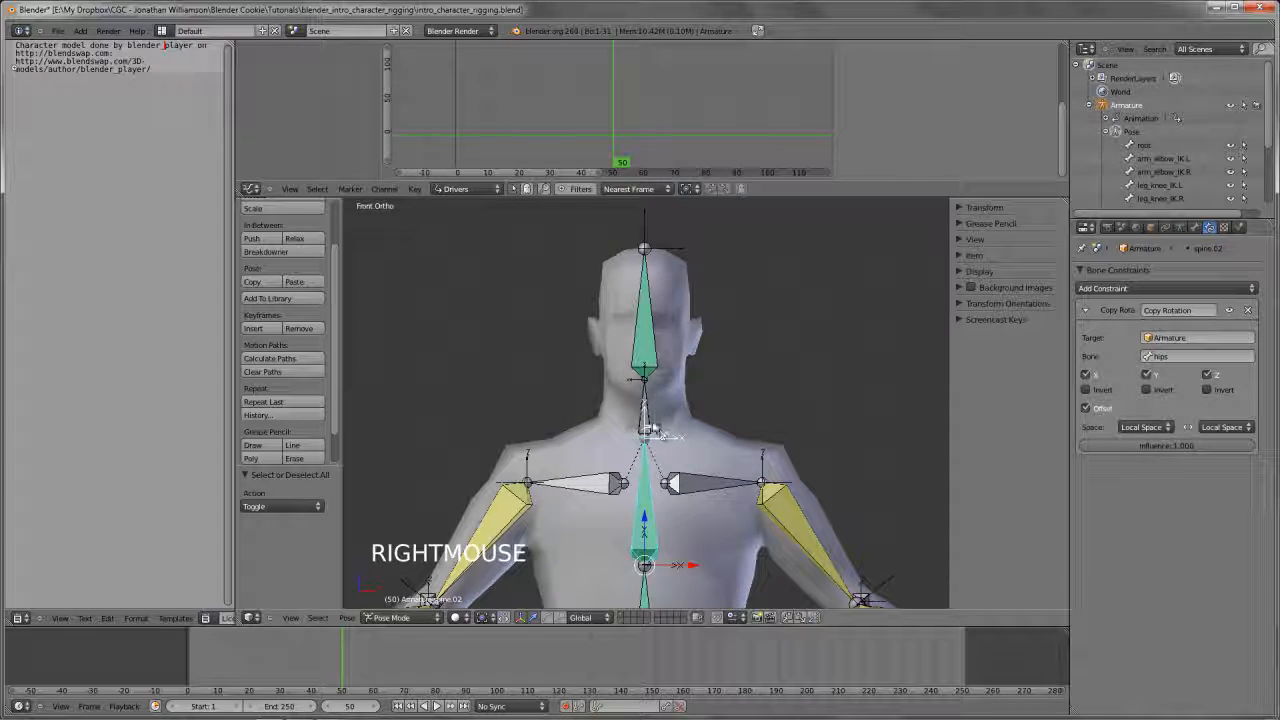
pyautogui.rightClick(651, 429)
pyautogui.press('r')
pyautogui.press('r')
pyautogui.press('r')
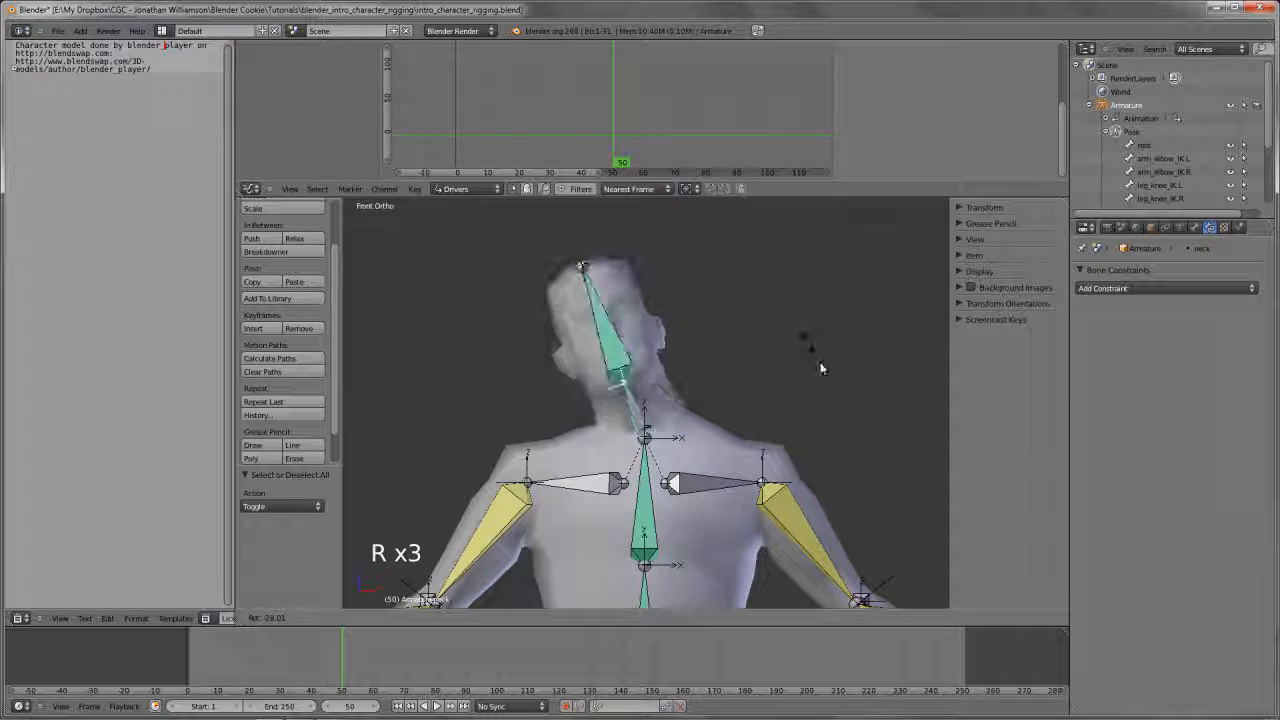
pyautogui.rightClick(821, 428)
# Adjust the roll of the neck and head bones in Edit Mode, then return to Pose Mode
pyautogui.press('KP_3')
pyautogui.scroll(3, 677, 406)
pyautogui.moveTo(677, 406); pyautogui.dragTo(743, 434, button='middle')
pyautogui.scroll(-4, 683, 463)
pyautogui.scroll(3, 651, 394)
pyautogui.keyDown('shift'); pyautogui.moveTo(651, 394); pyautogui.dragTo(663, 463, button='middle'); pyautogui.keyUp('shift')
pyautogui.press('Tab')
pyautogui.rightClick(596, 412)
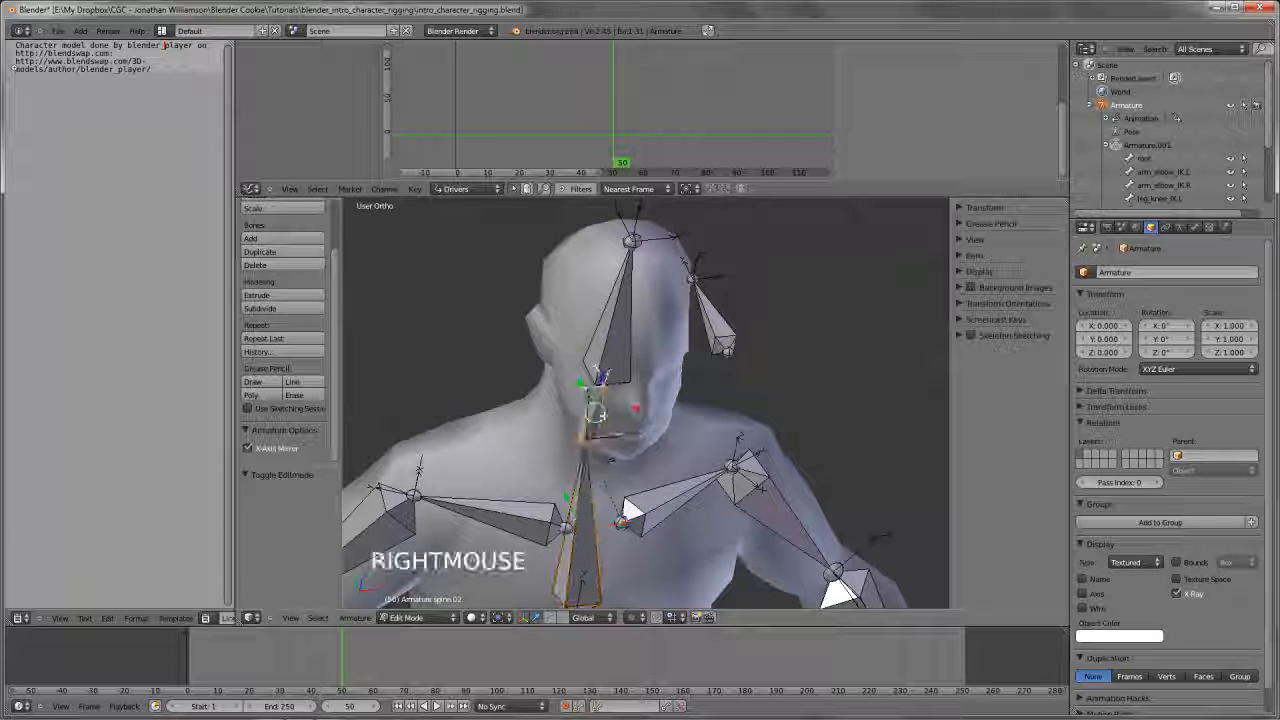
pyautogui.click(603, 415)
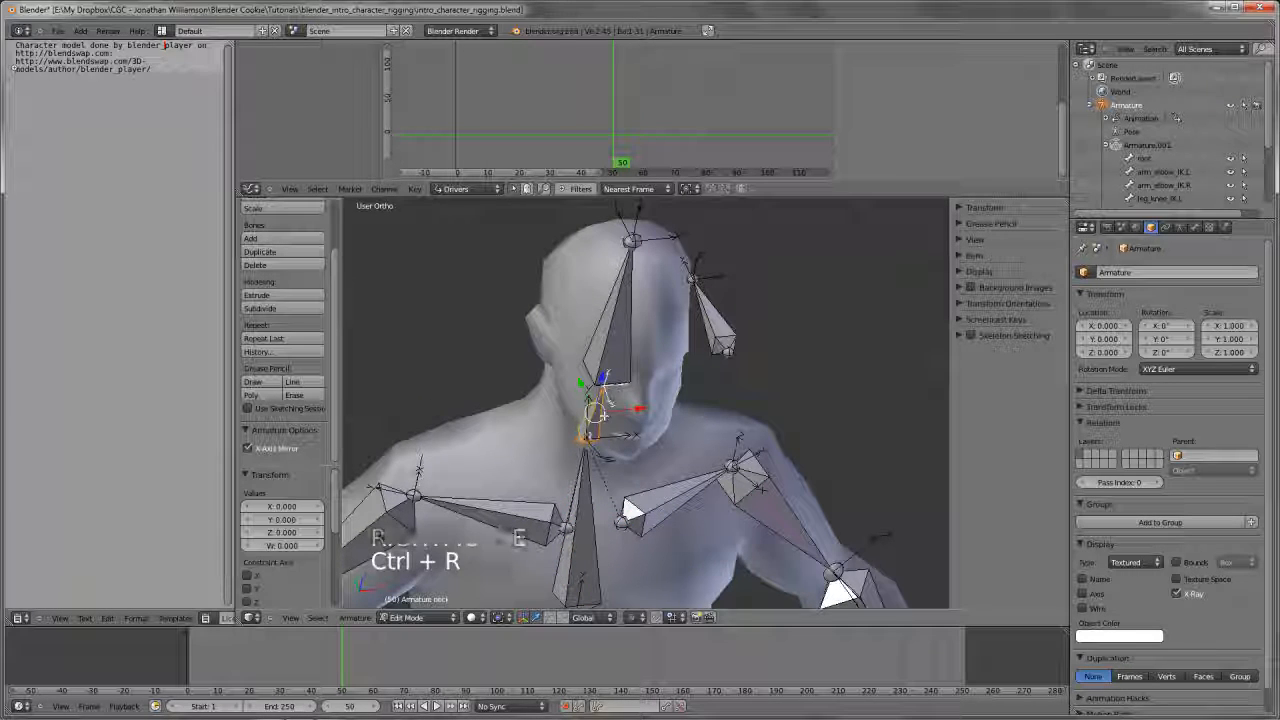
pyautogui.keyDown('shift'); pyautogui.moveTo(678, 405); pyautogui.dragTo(676, 410, button='middle'); pyautogui.keyUp('shift')
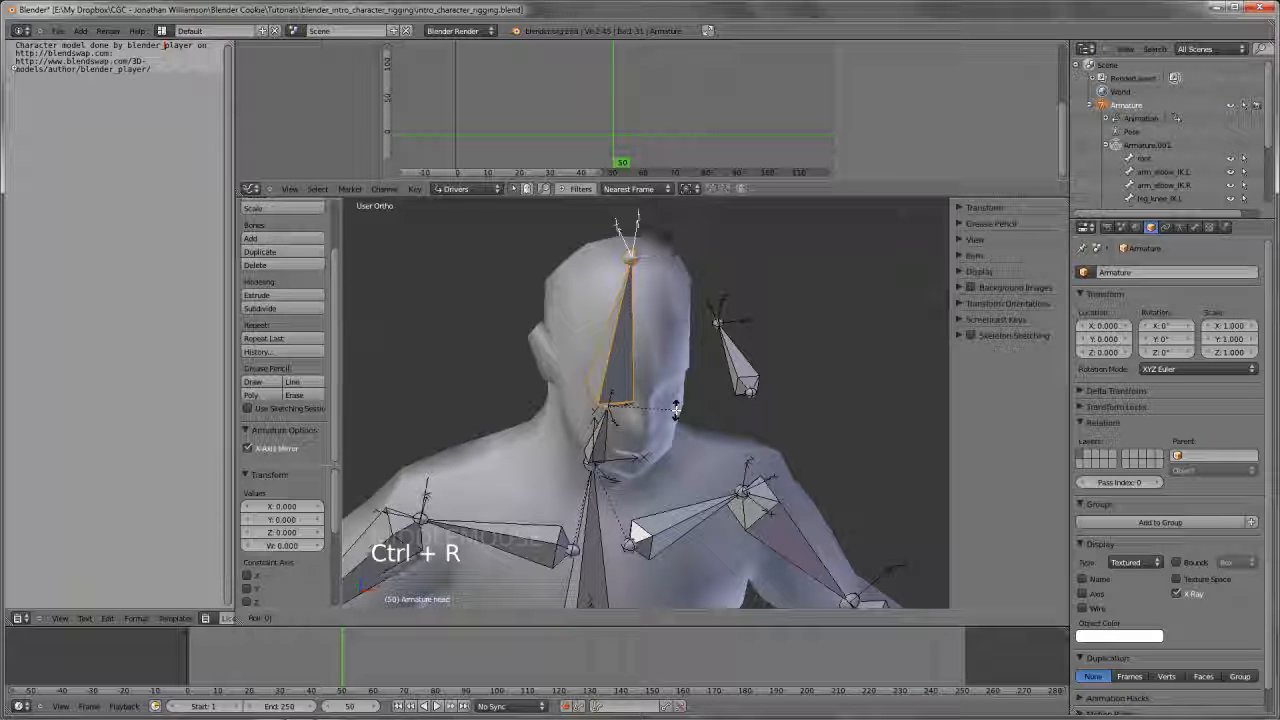
pyautogui.click(676, 410)
pyautogui.moveTo(676, 410); pyautogui.dragTo(660, 407, button='middle')
pyautogui.press('Tab')
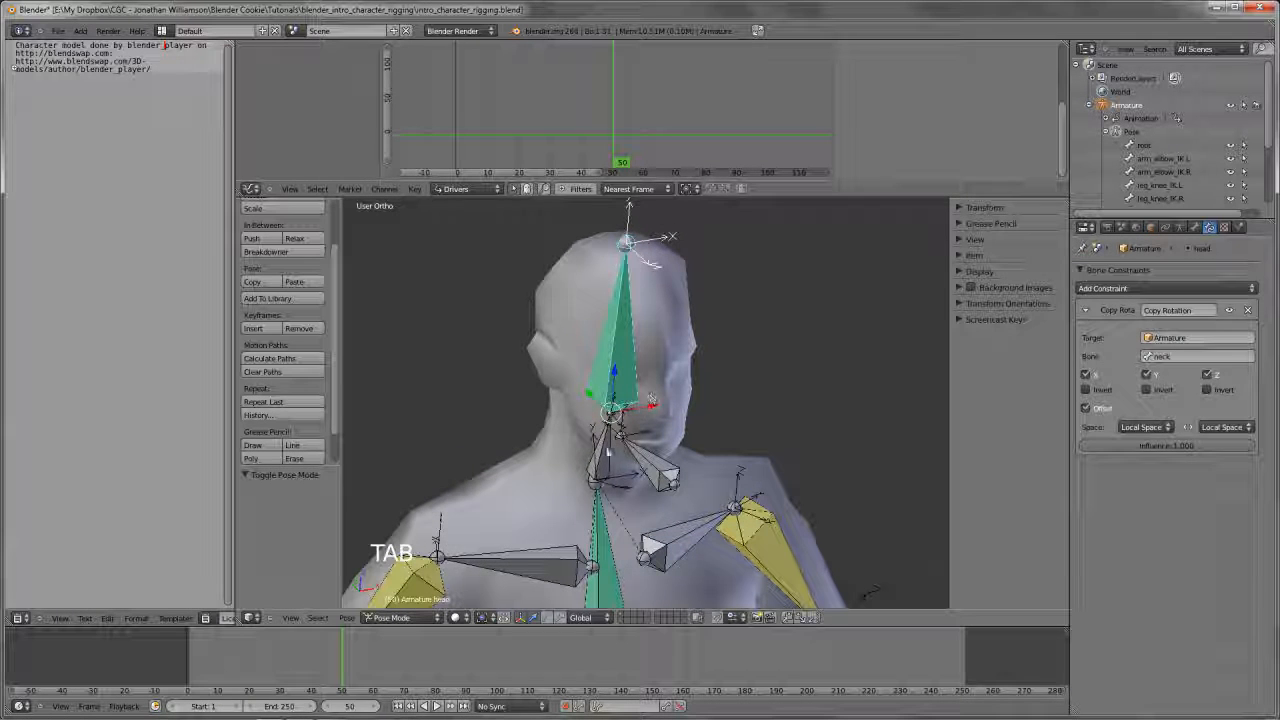
# Try rotating the neck bone freely and in front view to test the head with the adjusted bone rolls
pyautogui.rightClick(609, 457)
pyautogui.press('r')
pyautogui.press('r')
pyautogui.rightClick(790, 390)
pyautogui.press('KP_1')
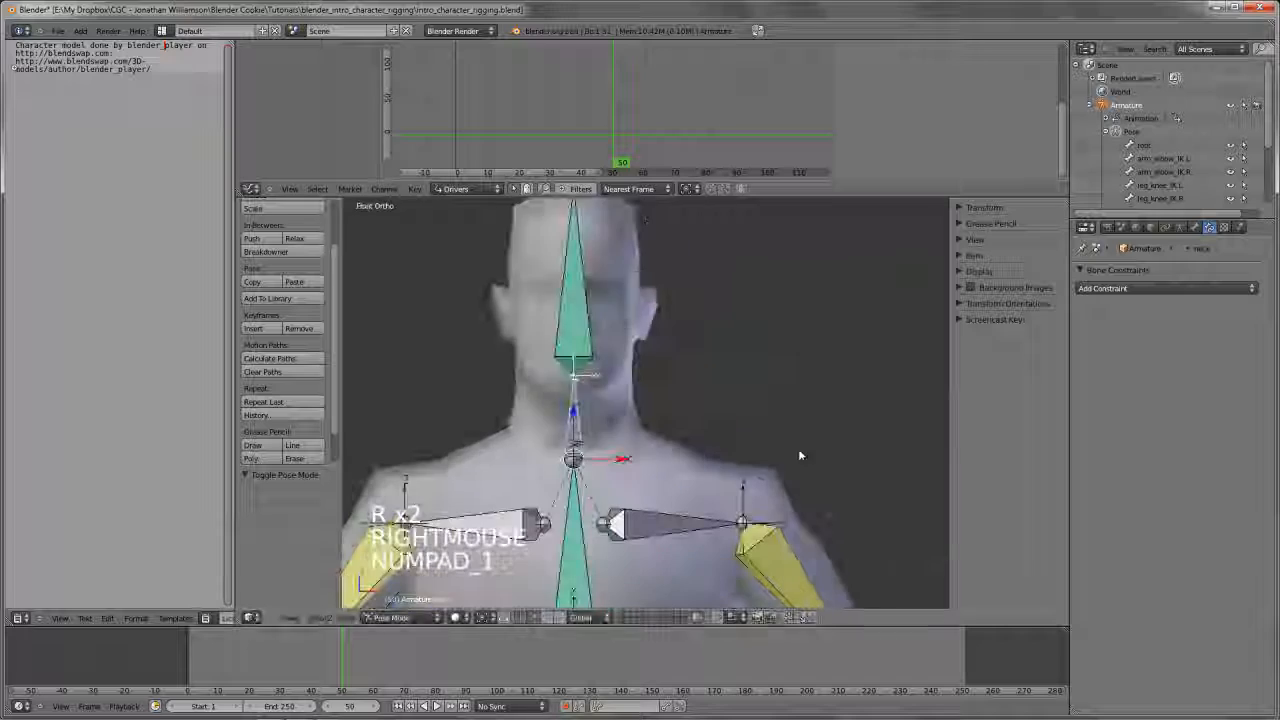
pyautogui.press('r')
pyautogui.press('r')
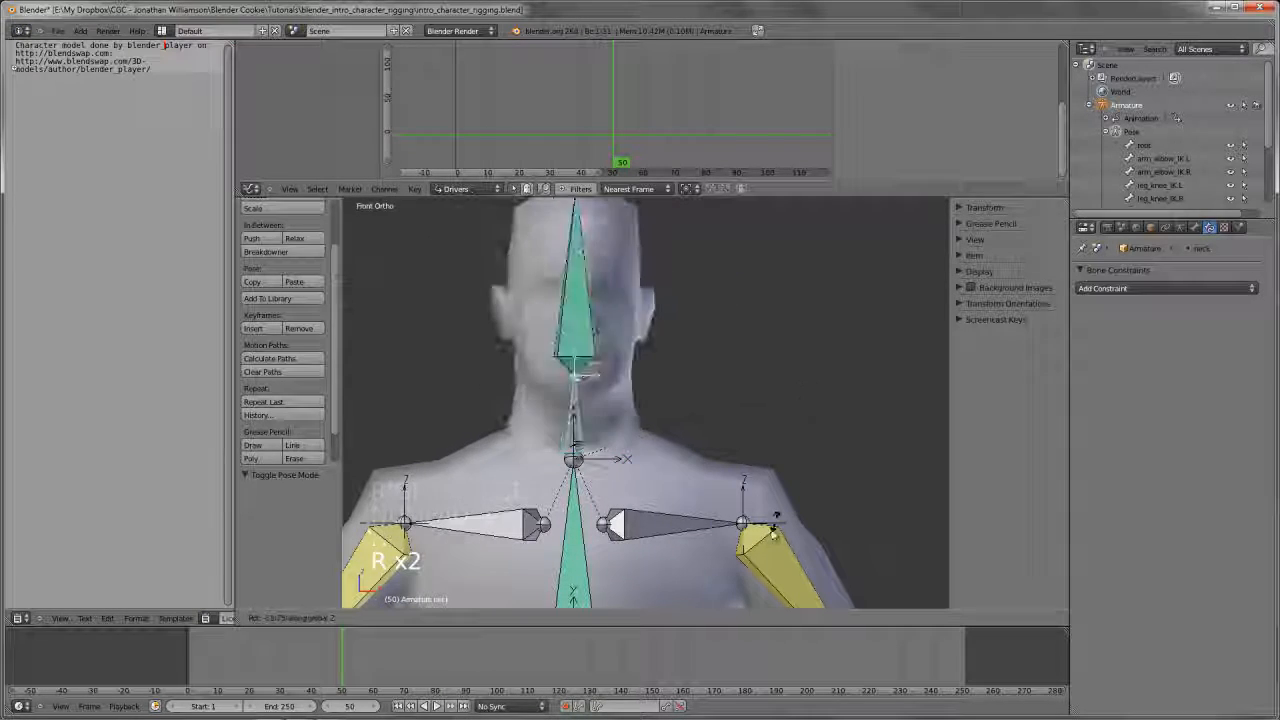
pyautogui.rightClick(700, 450)
# Try rotating spine.02 to test how the neck and head react
pyautogui.scroll(-2, 700, 450)
pyautogui.rightClick(585, 518)
pyautogui.rightClick(591, 518)
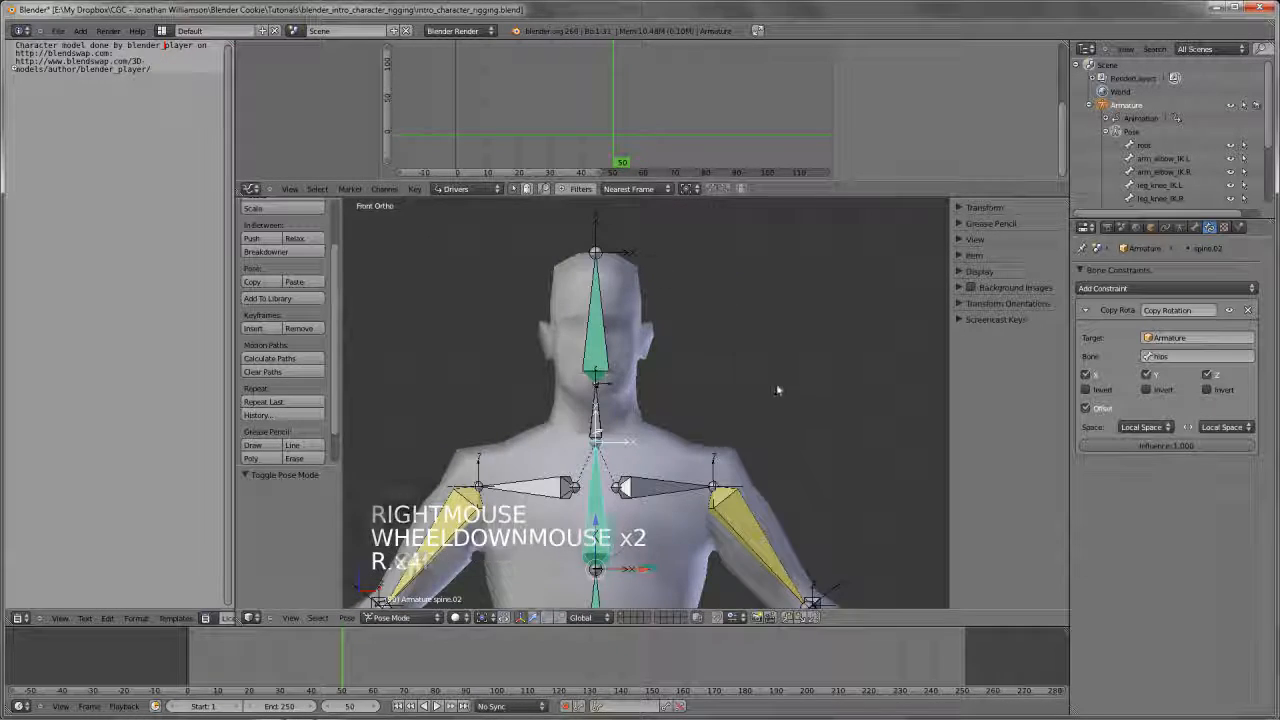
pyautogui.rightClick(600, 495)
# Add a Copy Rotation constraint to the neck bone with spine.02 as its target
pyautogui.rightClick(593, 487)
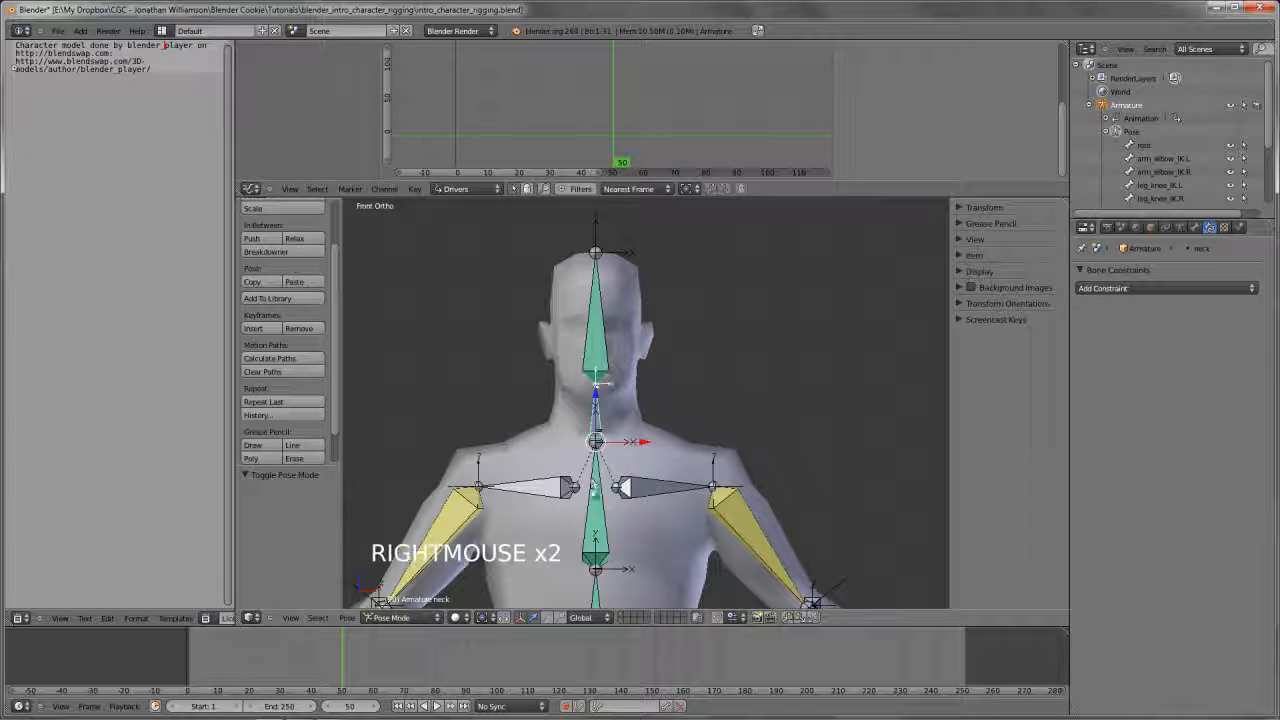
pyautogui.rightClick(593, 488)
pyautogui.keyDown('shift'); pyautogui.rightClick(598, 412); pyautogui.keyUp('shift')
pyautogui.hotkey('ctrl', 'shift', 'c')
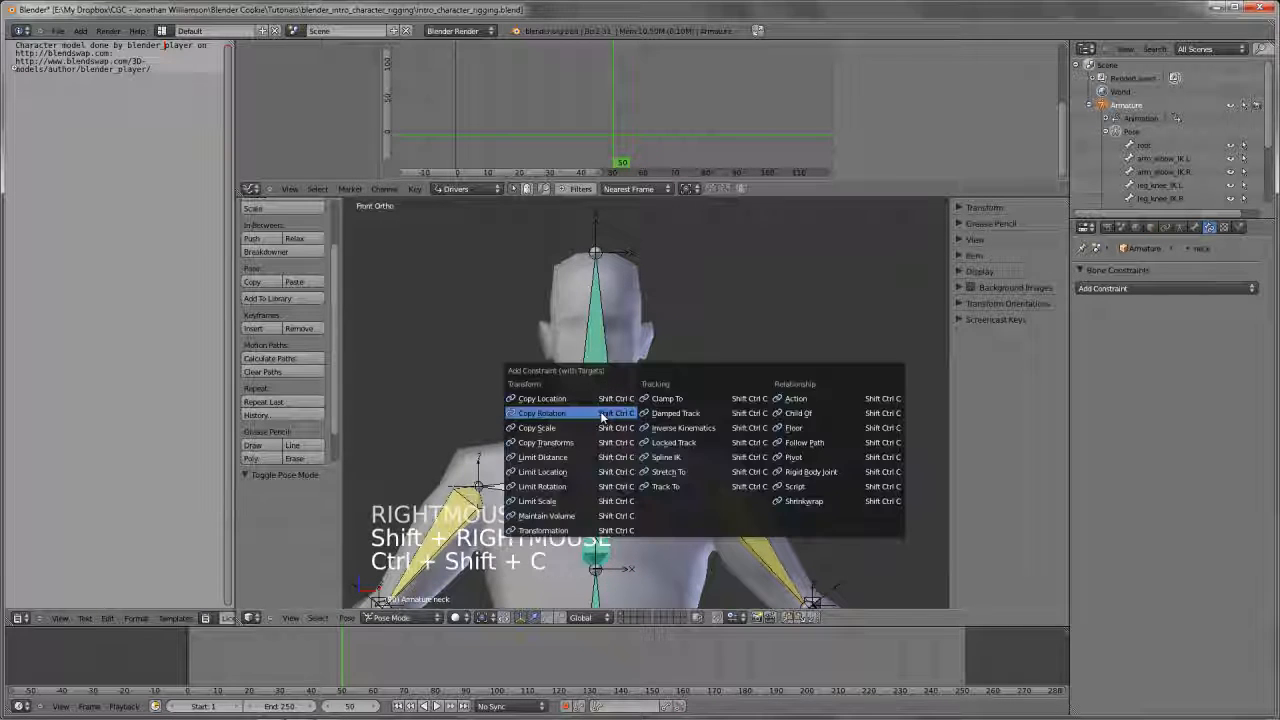
pyautogui.click(600, 412)
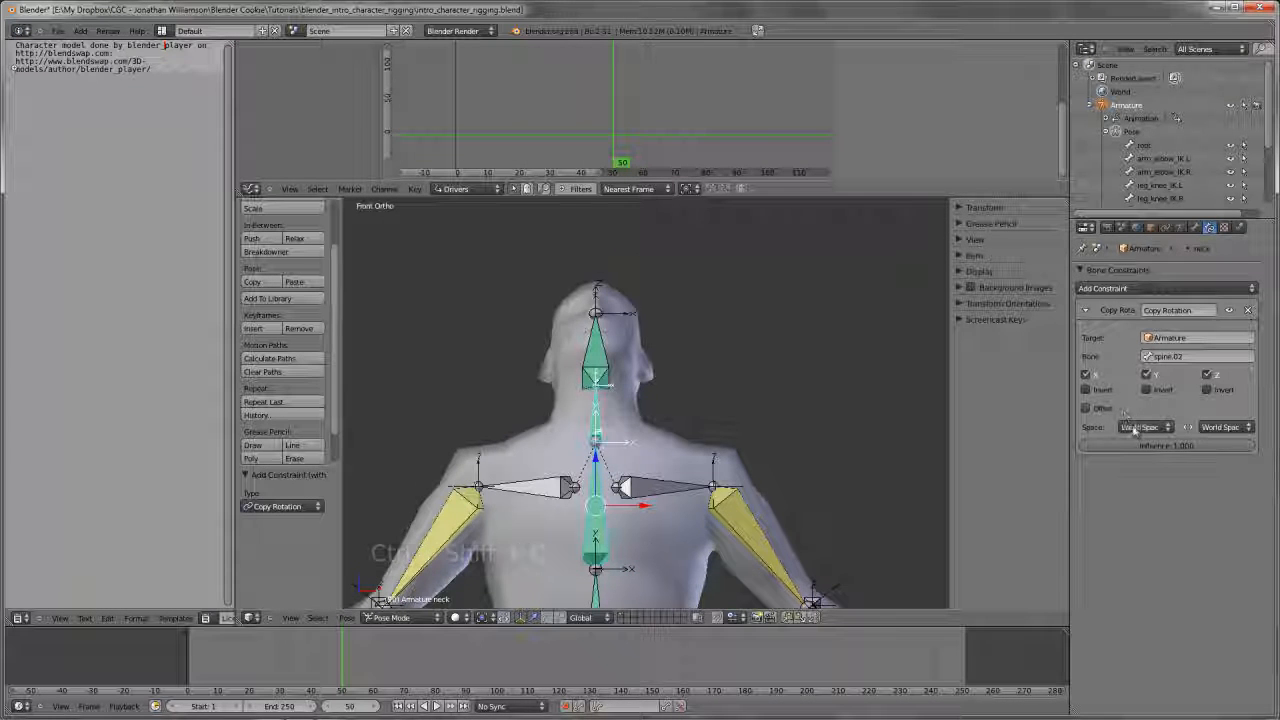
# Set the neck's Copy Rotation constraint to Local Space on both sides with Offset enabled, and test it by rotating spine.02
pyautogui.keyDown('alt'); pyautogui.scroll(5, 1133, 428); pyautogui.keyUp('alt')
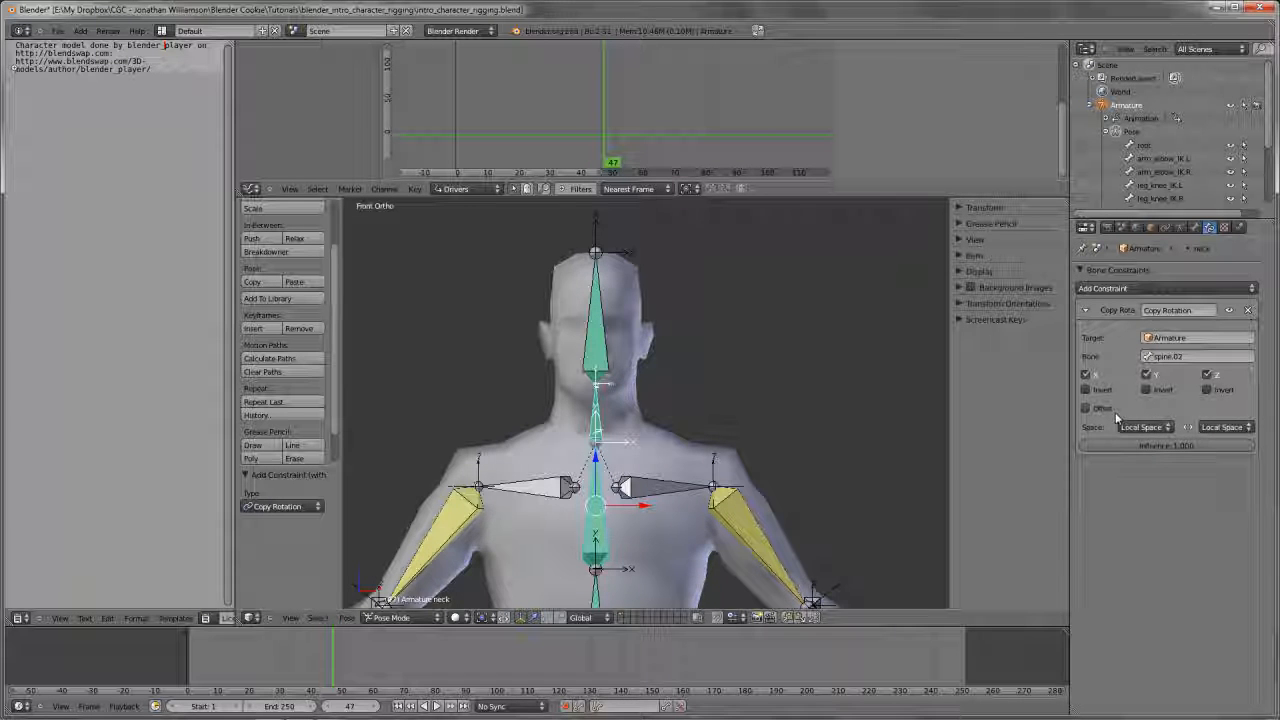
pyautogui.click(1100, 409)
pyautogui.keyDown('shift'); pyautogui.moveTo(766, 449); pyautogui.dragTo(748, 431, button='middle'); pyautogui.keyUp('shift')
pyautogui.rightClick(570, 530)
pyautogui.press('r')
pyautogui.press('r')
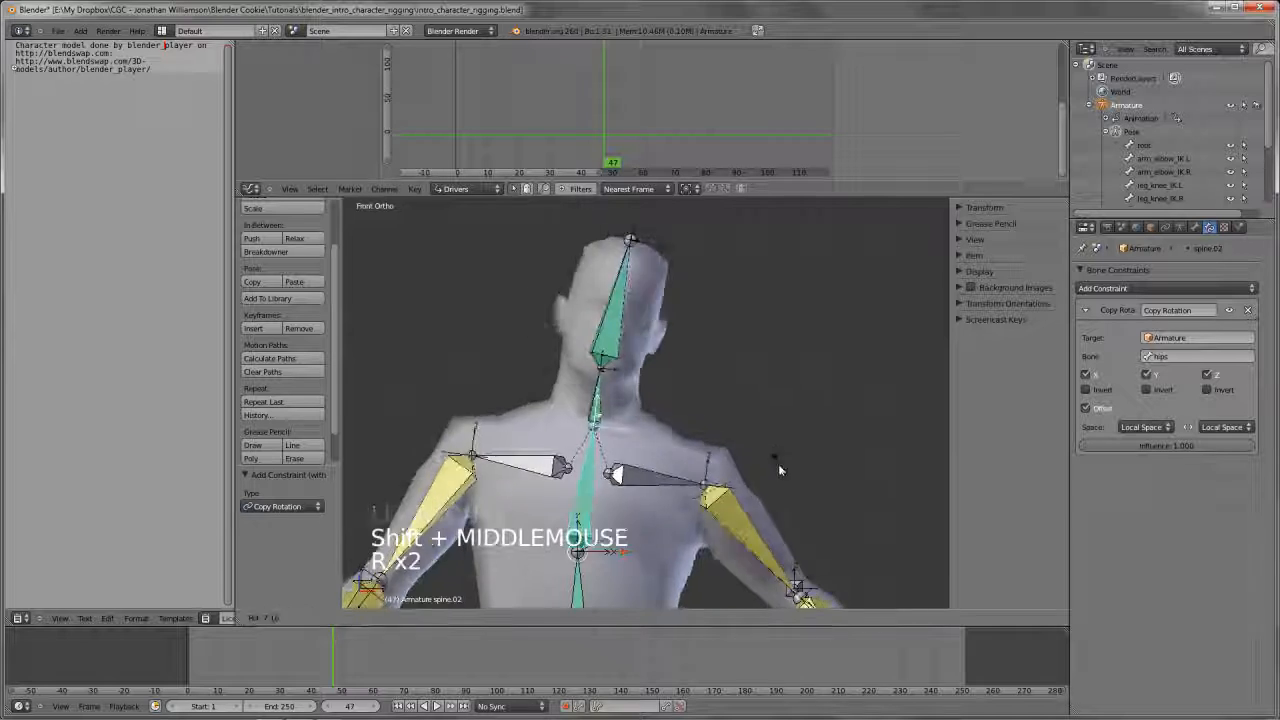
pyautogui.rightClick(643, 386)
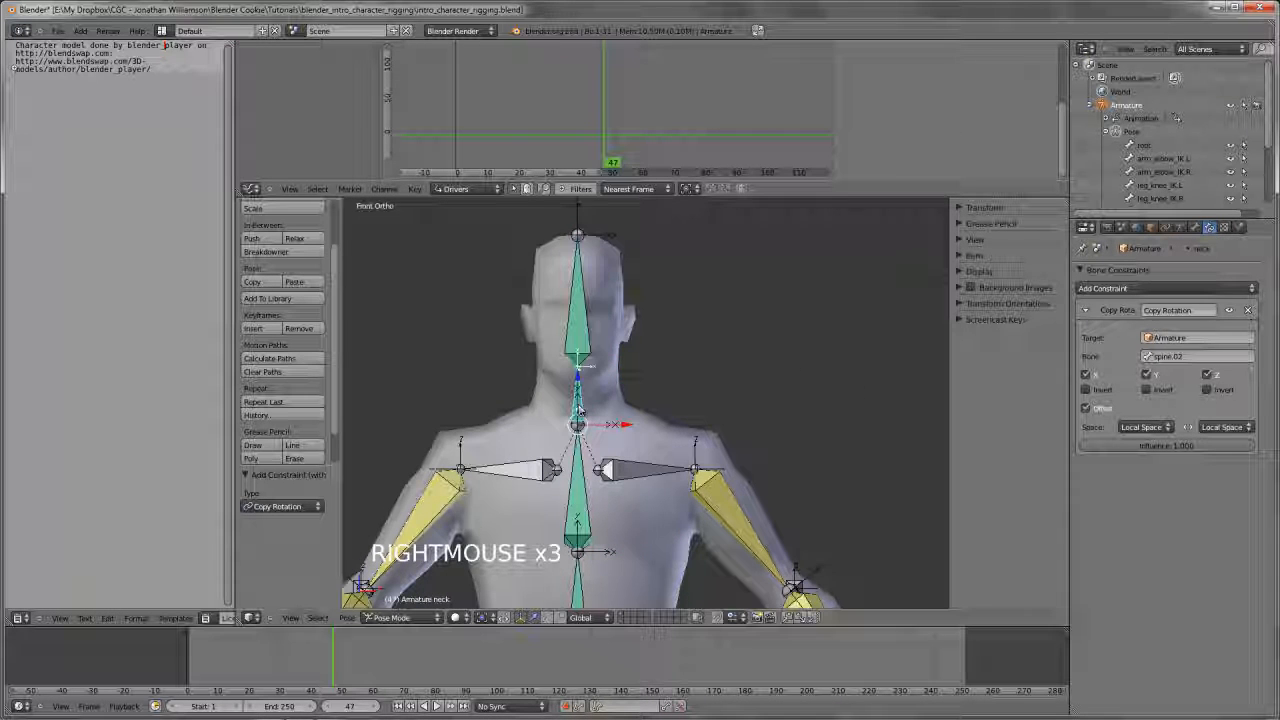
# Turn off Inherit Rotation for the head bone
pyautogui.rightClick(610, 332)
pyautogui.rightClick(610, 332)
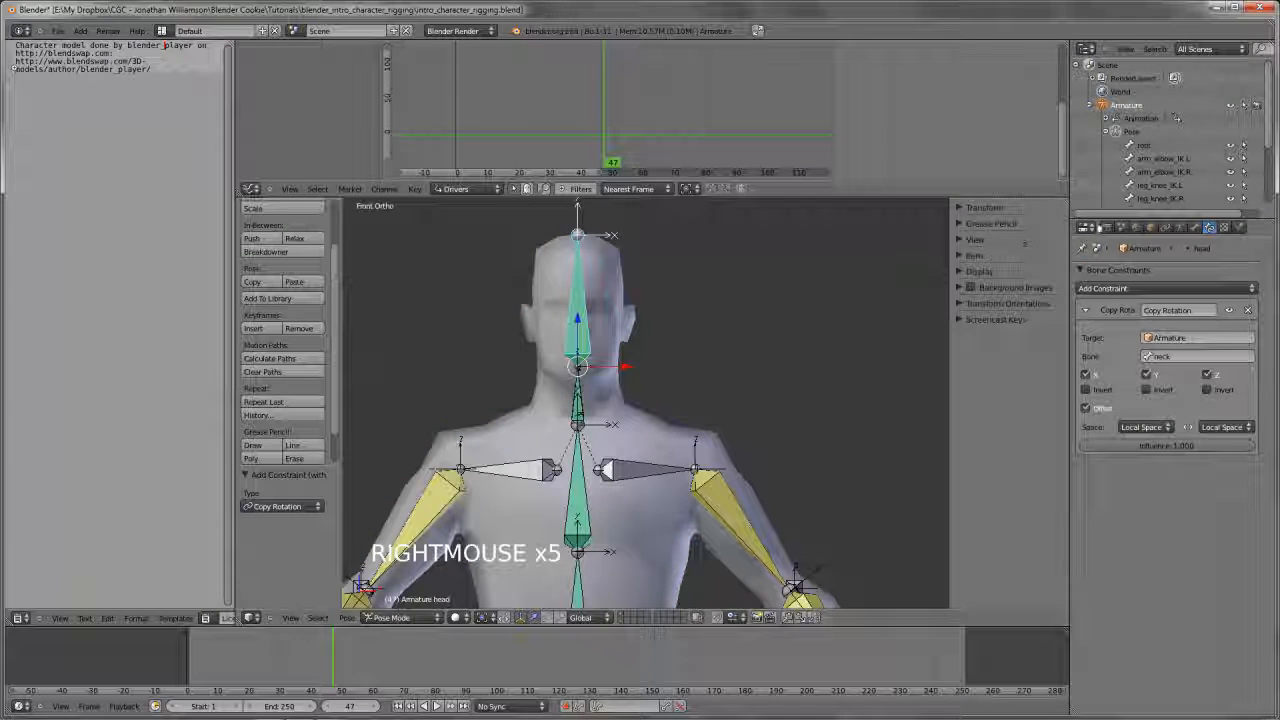
pyautogui.click(1194, 228)
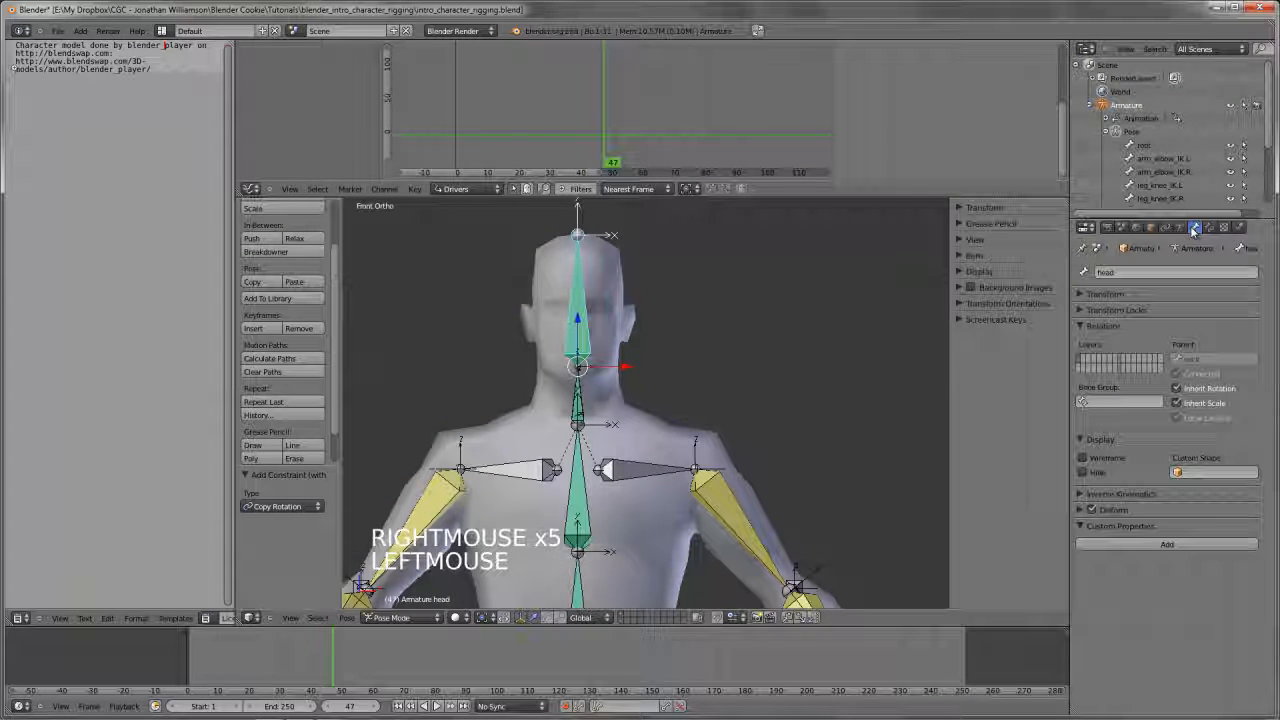
pyautogui.click(1213, 393)
# Try rotating spine.02 freely by about 34° to test how the neck and head react
pyautogui.scroll(-2, 512, 448)
pyautogui.press('r')
pyautogui.press('r')
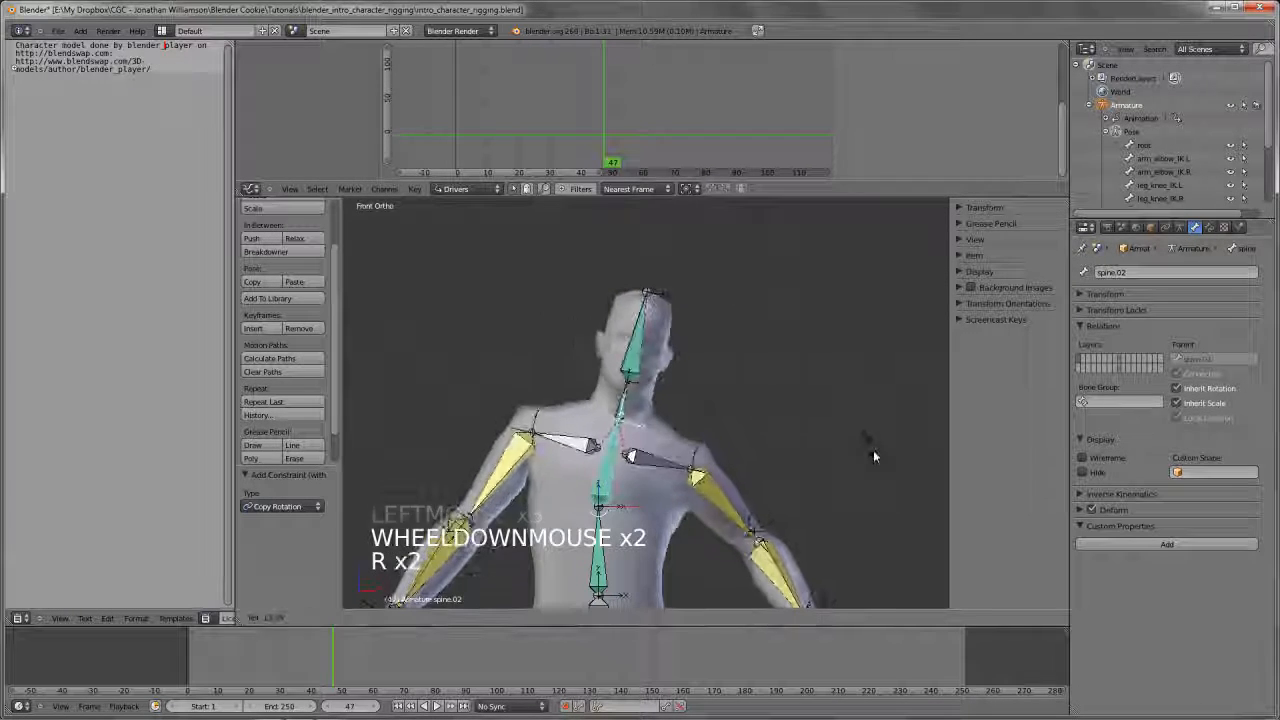
pyautogui.click(866, 543)
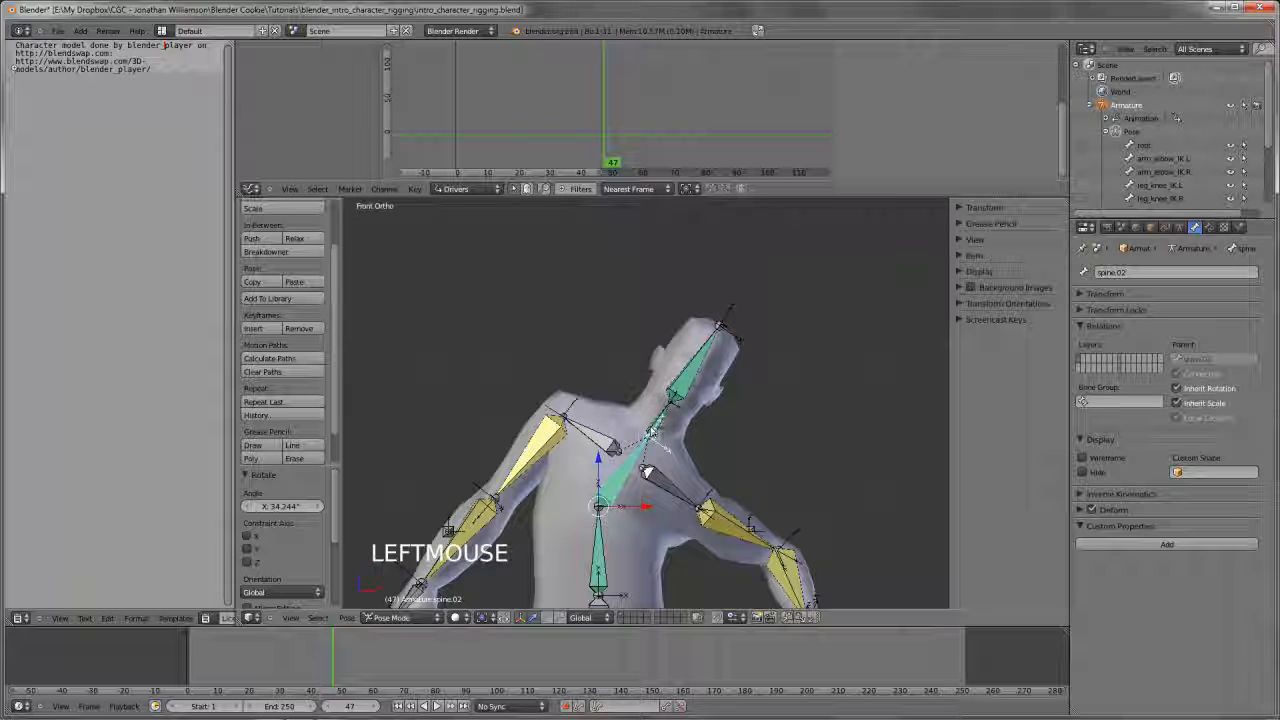
pyautogui.press('r')
pyautogui.press('r')
# Lower the influence of the neck bone's Copy Rotation constraint to its minimum
pyautogui.rightClick(673, 402)
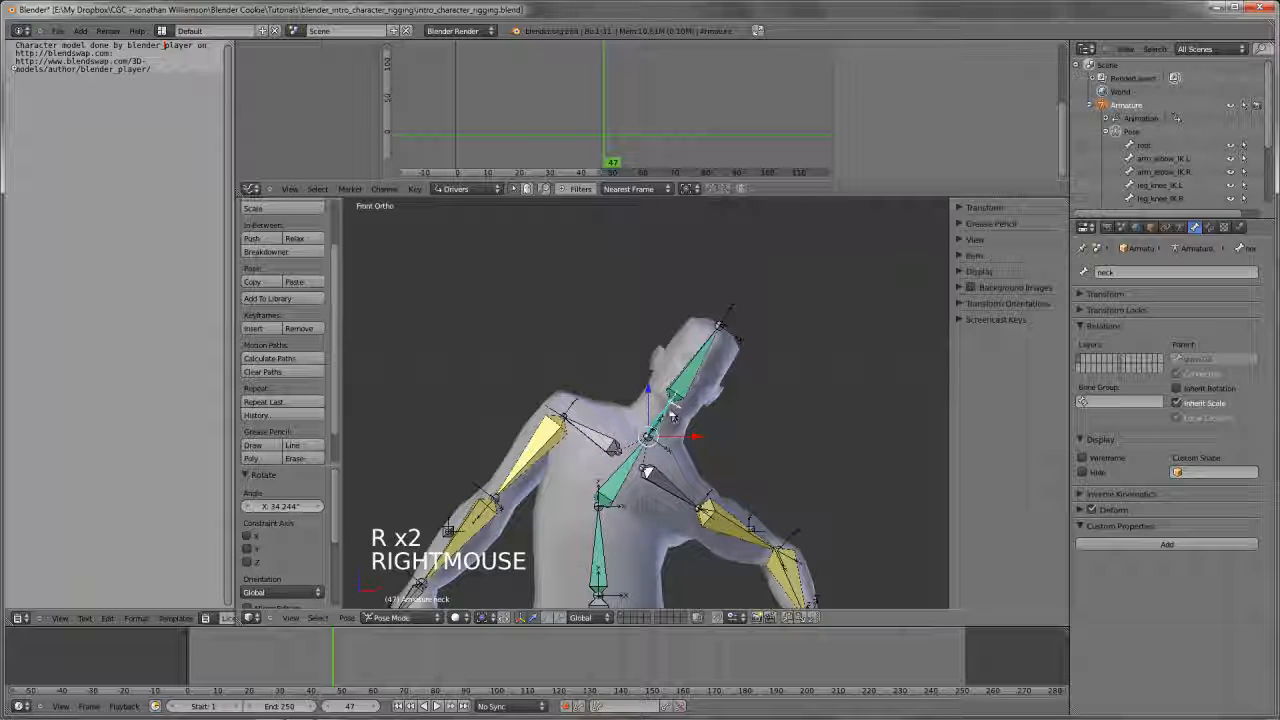
pyautogui.click(1209, 229)
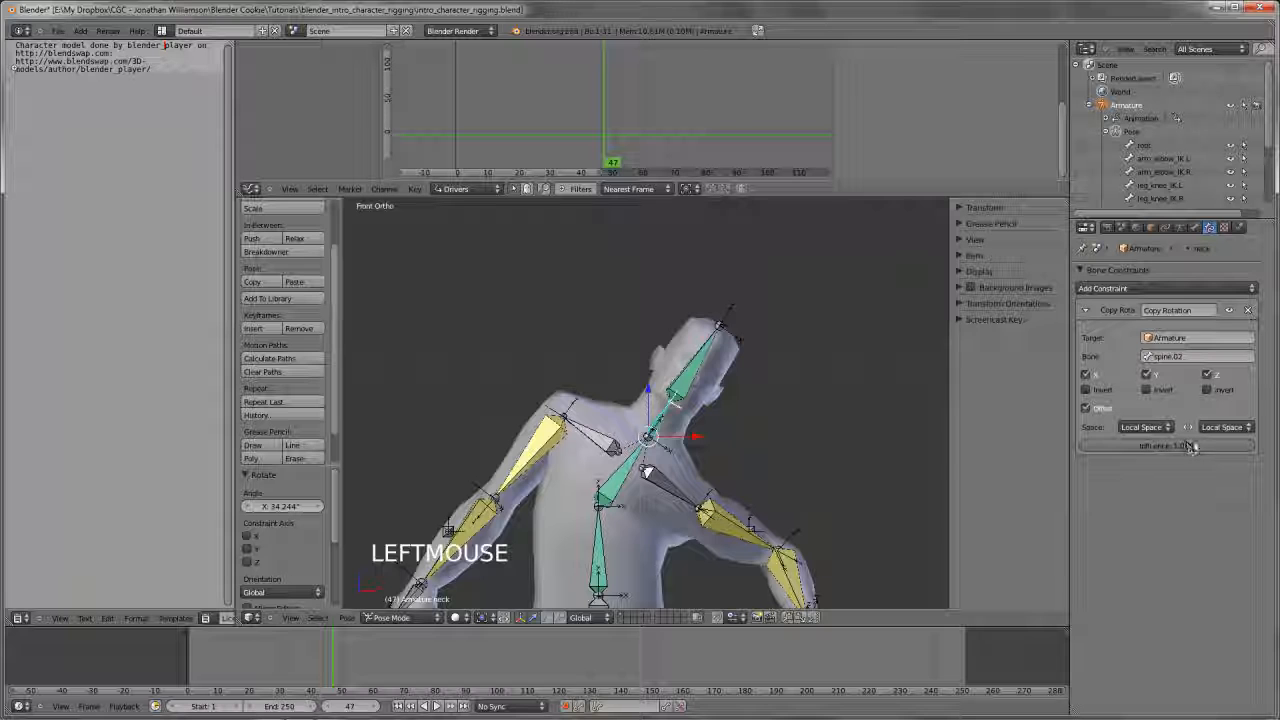
pyautogui.moveTo(1190, 447); pyautogui.dragTo(670, 450)
# Try rotating spine.02 with the lowered neck influence, and clear the bone's pose rotation
pyautogui.rightClick(628, 462)
pyautogui.press('r')
pyautogui.press('r')
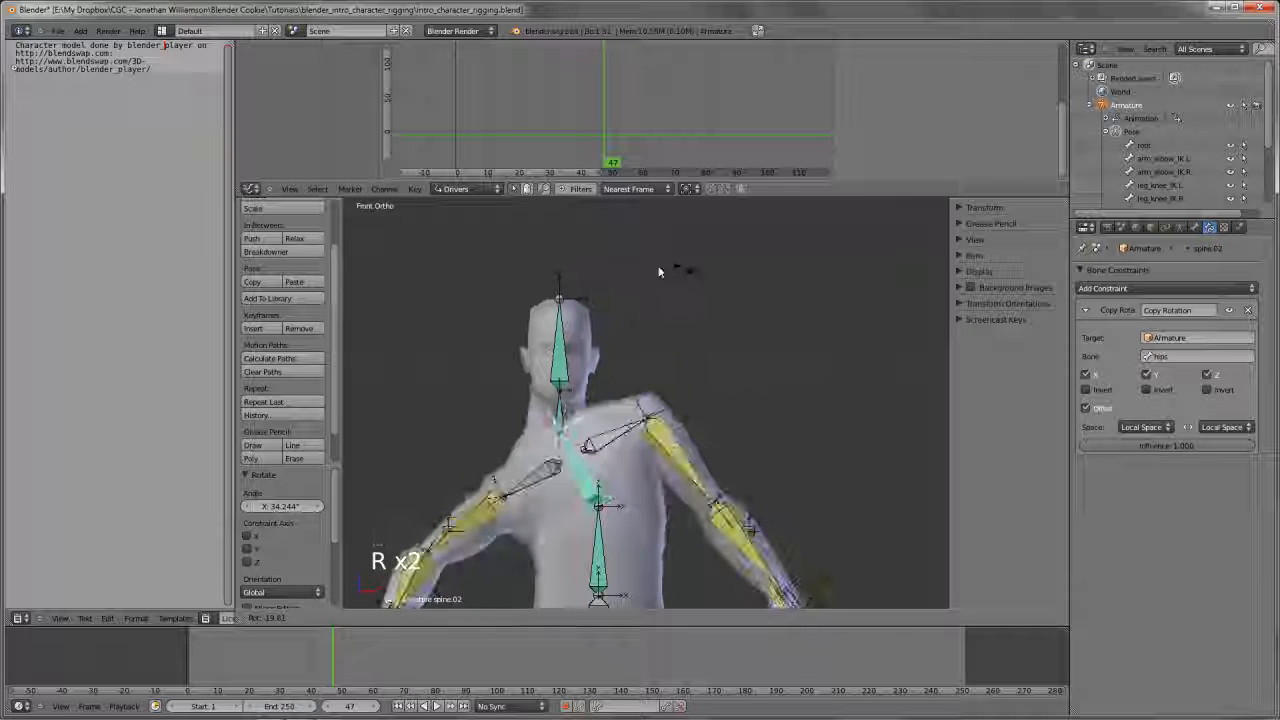
pyautogui.click(702, 380)
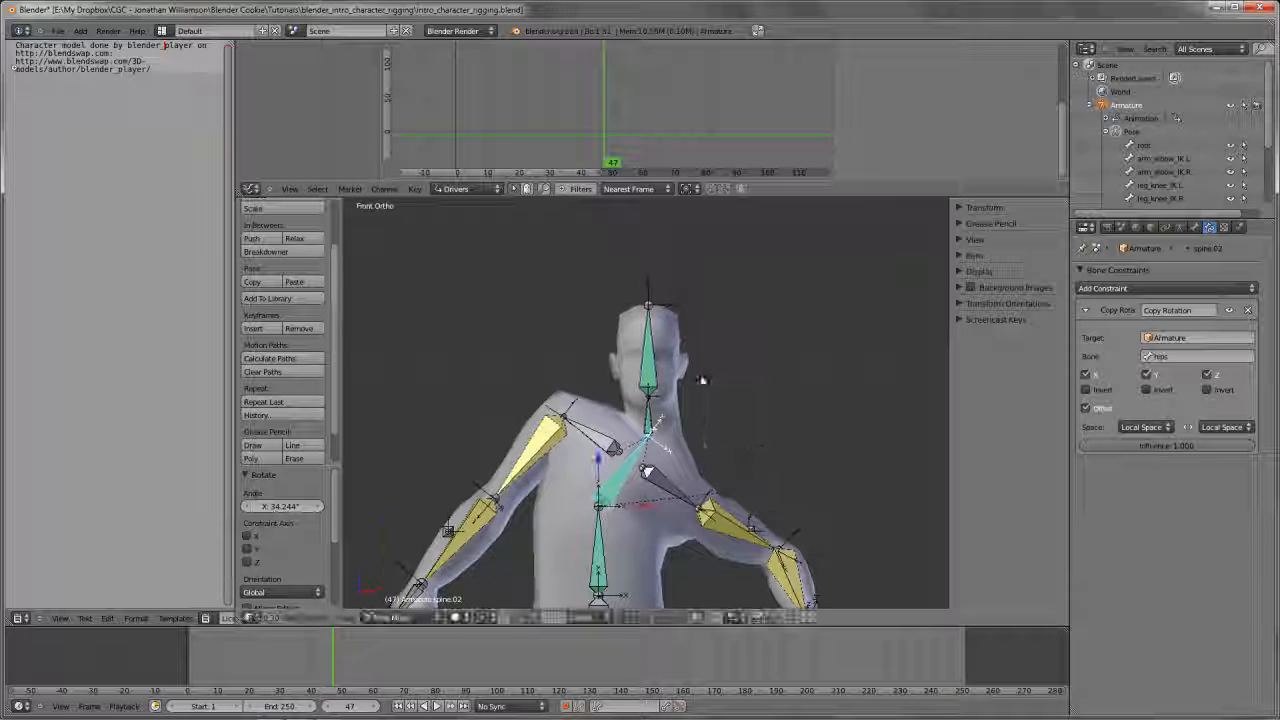
pyautogui.rightClick(702, 380)
pyautogui.scroll(-3, 702, 380)
pyautogui.keyDown('shift'); pyautogui.moveTo(702, 380); pyautogui.dragTo(723, 318, button='middle'); pyautogui.keyUp('shift')
pyautogui.hotkey('alt', 'r')
# Try moving the hips_root bone in front and side views to test the whole body
pyautogui.keyDown('shift'); pyautogui.moveTo(683, 486); pyautogui.dragTo(623, 410, button='middle'); pyautogui.keyUp('shift')
pyautogui.press('a')
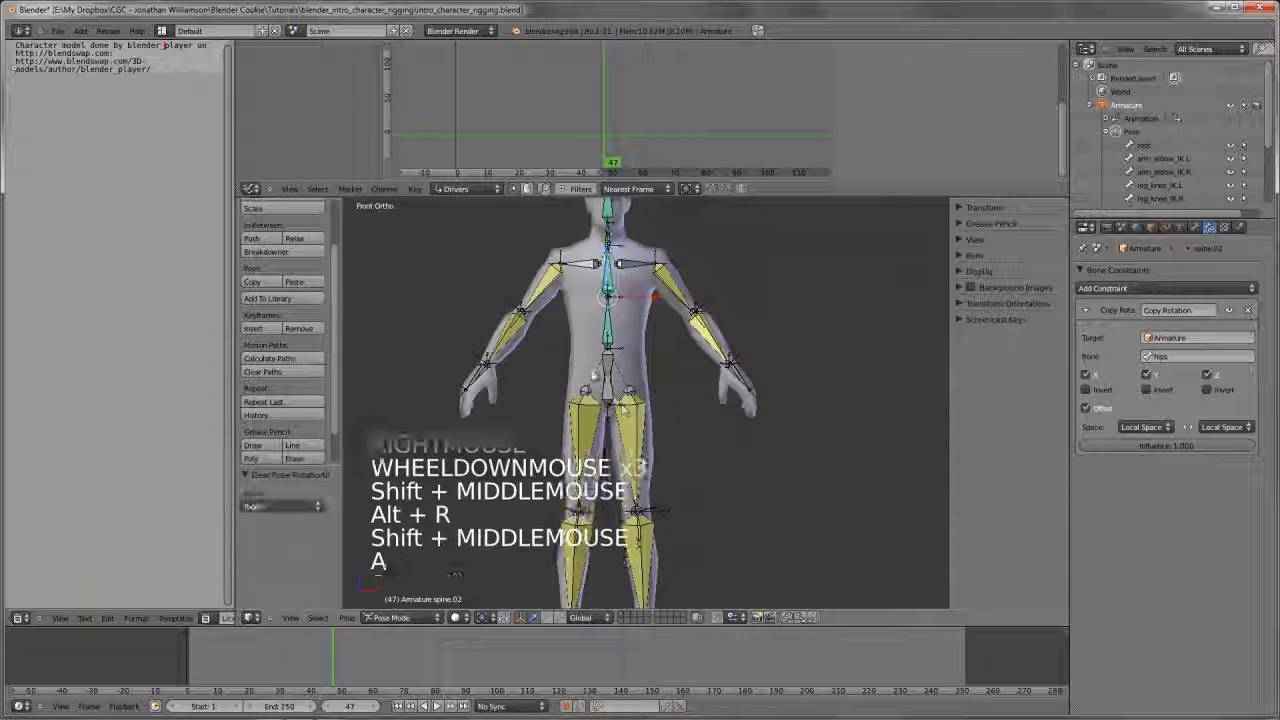
pyautogui.press('g')
pyautogui.press('g')
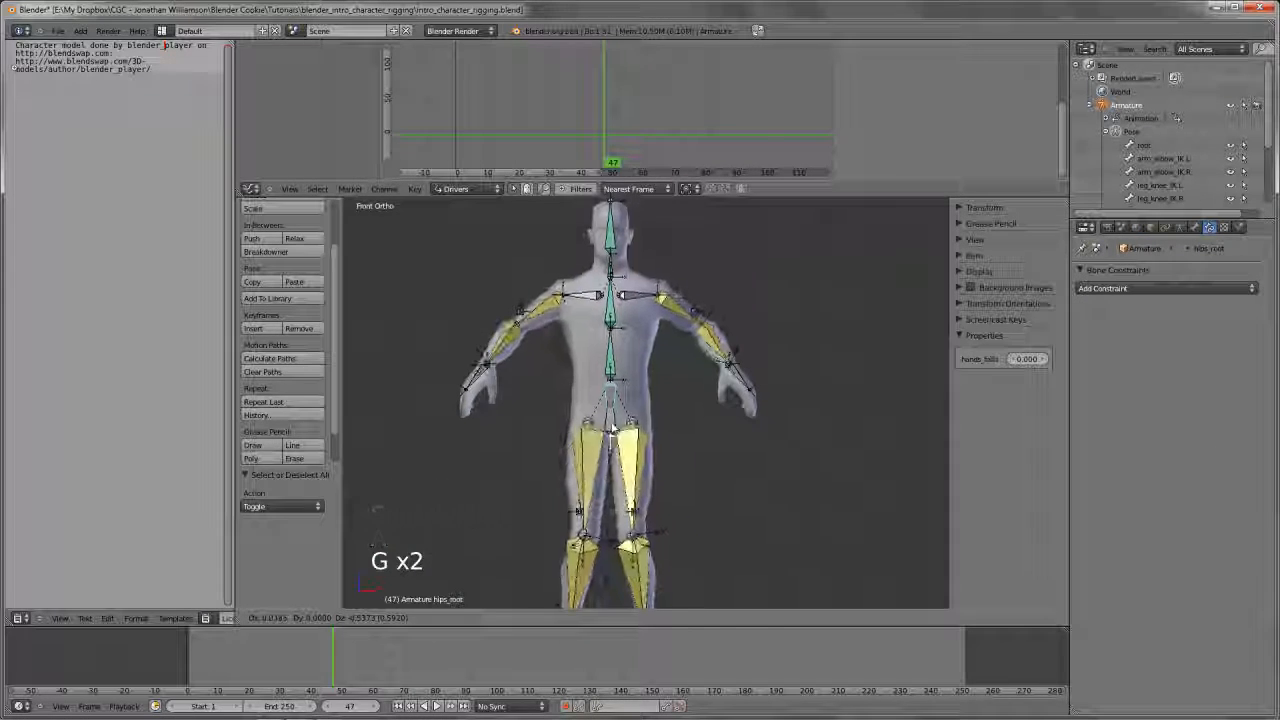
pyautogui.rightClick(612, 430)
pyautogui.press('KP_3')
pyautogui.scroll(-3, 690, 455)
pyautogui.keyDown('shift'); pyautogui.moveTo(690, 455); pyautogui.dragTo(660, 440, button='middle'); pyautogui.keyUp('shift')
pyautogui.scroll(-3, 687, 381)
pyautogui.press('g')
pyautogui.rightClick(722, 408)
pyautogui.scroll(3, 680, 423)
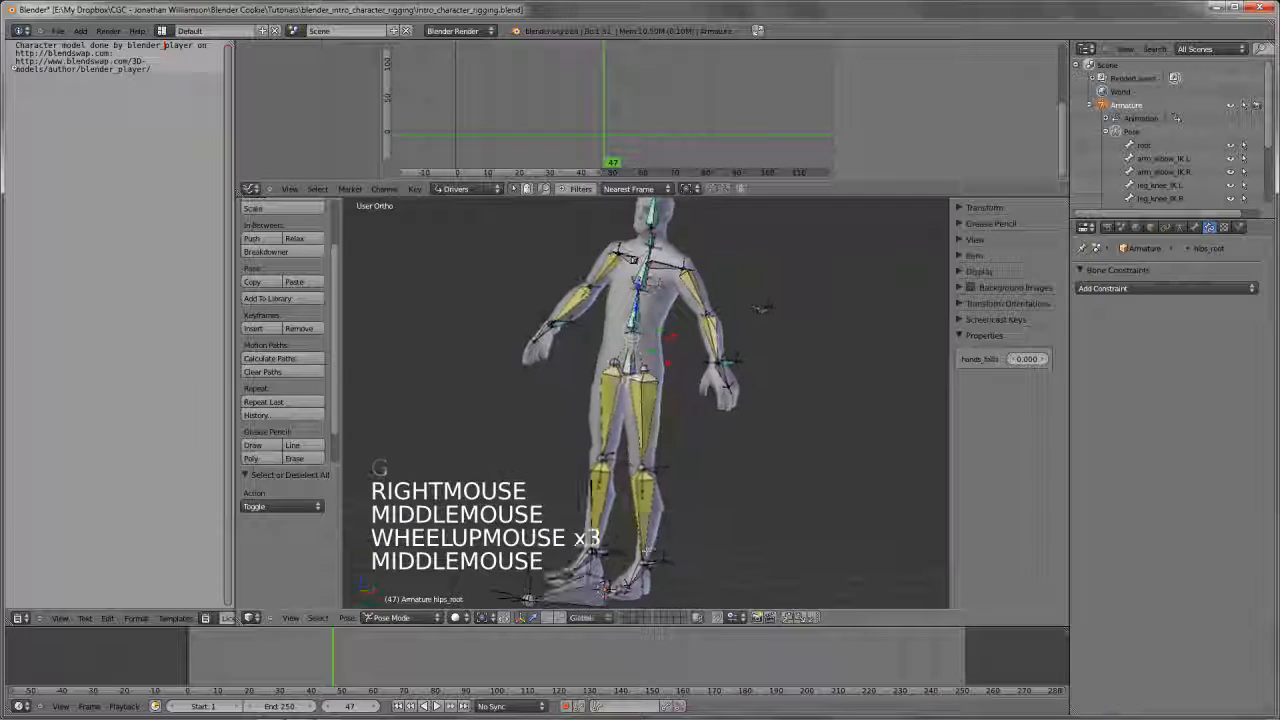
# Try moving the root bone in Pose Mode to test whether the rig follows it
pyautogui.press('Tab')
pyautogui.press('Tab')
pyautogui.rightClick(655, 555)
pyautogui.scroll(-4, 669, 560)
pyautogui.press('g')
pyautogui.rightClick(677, 492)
pyautogui.middleClick(677, 492)
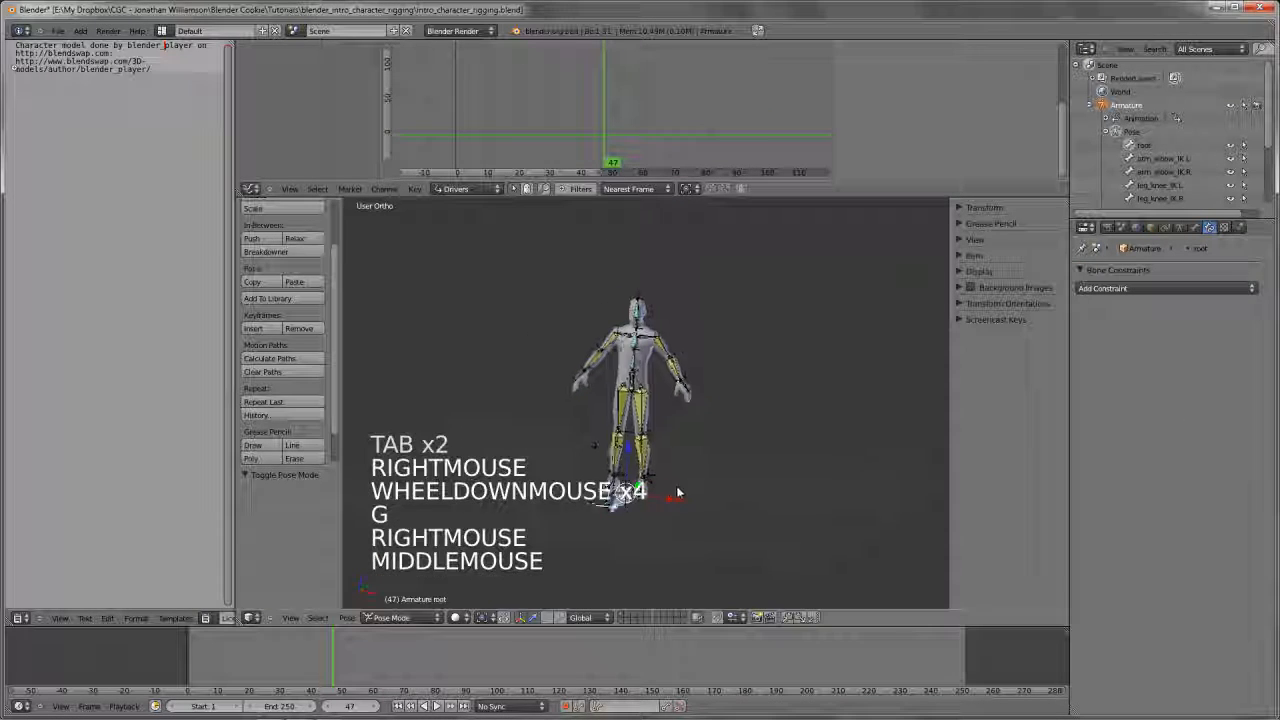
# Parent hips_root to the root bone with Keep Offset in Edit Mode, and return to Pose Mode
pyautogui.scroll(3, 677, 492)
pyautogui.keyDown('shift'); pyautogui.moveTo(677, 492); pyautogui.dragTo(640, 470, button='middle'); pyautogui.keyUp('shift')
pyautogui.moveTo(640, 470); pyautogui.dragTo(600, 550, button='middle')
pyautogui.press('Tab')
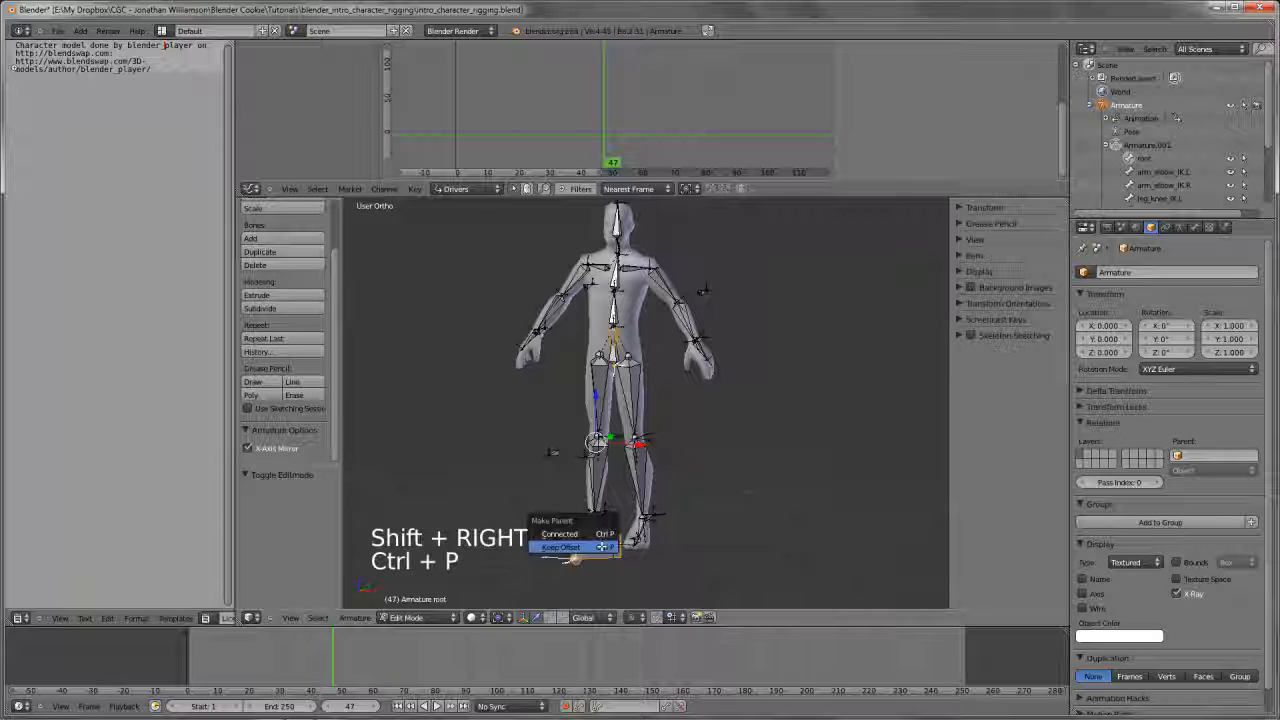
pyautogui.click(603, 547)
pyautogui.press('Tab')
# Try moving the root bone to test the new hips_root parenting
pyautogui.rightClick(600, 545)
pyautogui.press('g')
pyautogui.press('g')
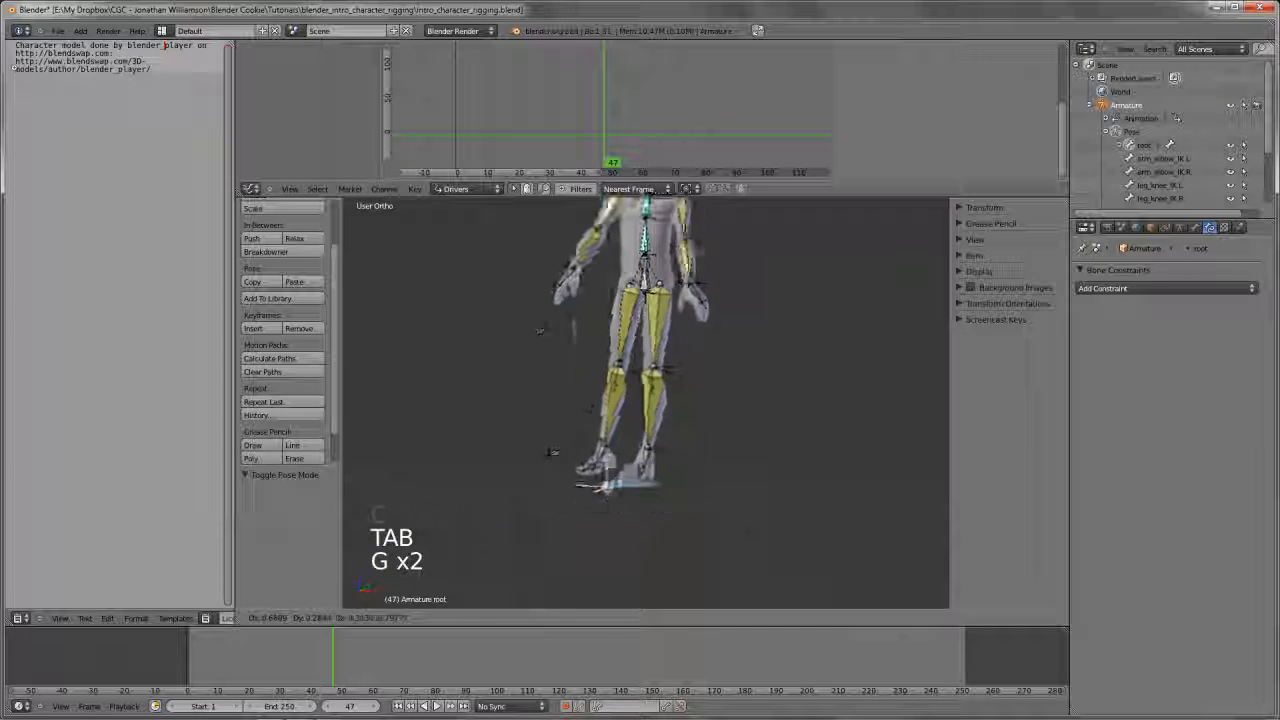
pyautogui.rightClick(657, 411)
# Parent the left and right knee, elbow, arm and leg IK bones to the root bone with Keep Offset
pyautogui.press('Tab')
pyautogui.moveTo(657, 411); pyautogui.dragTo(543, 553, button='middle')
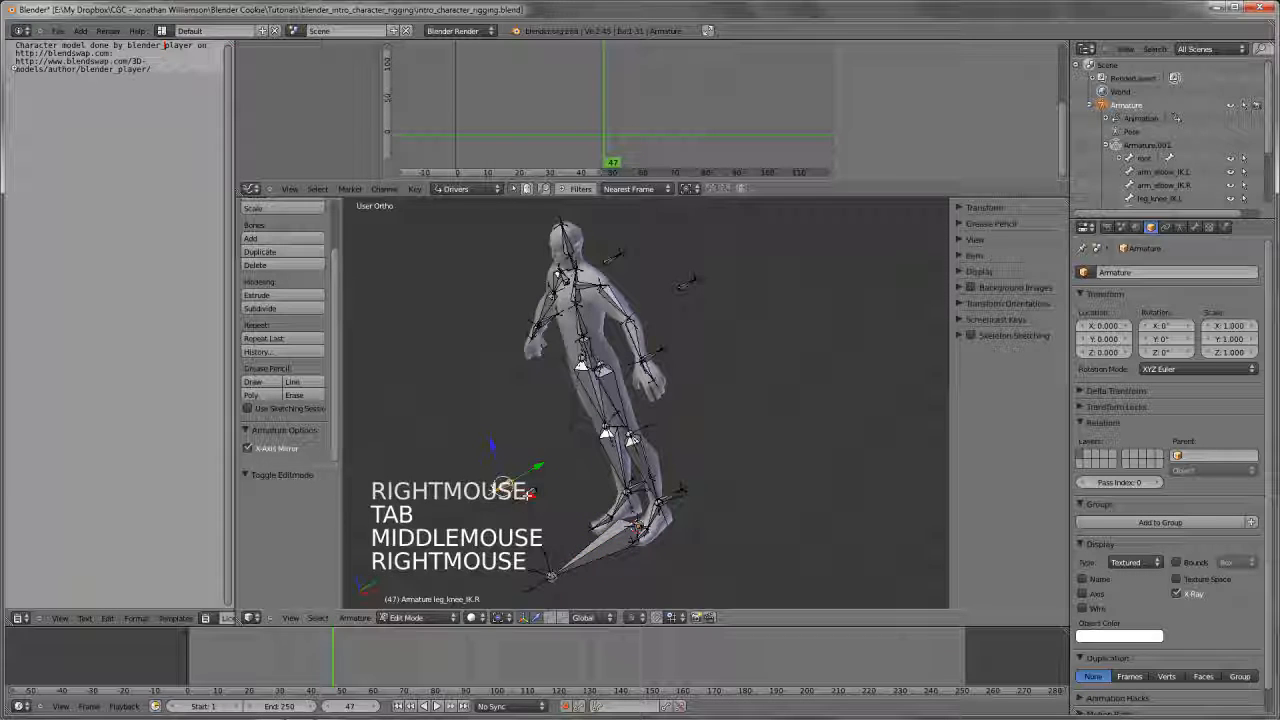
pyautogui.keyDown('shift'); pyautogui.rightClick(615, 256); pyautogui.keyUp('shift')
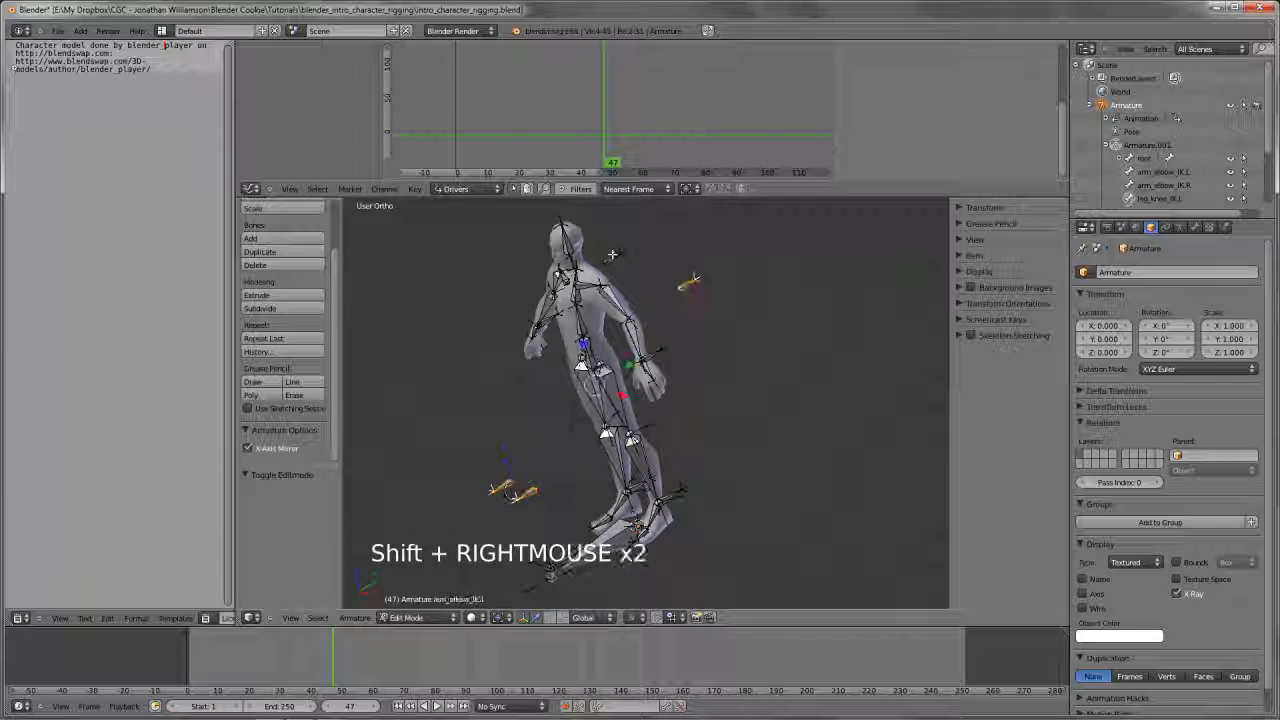
pyautogui.keyDown('shift'); pyautogui.rightClick(688, 282); pyautogui.keyUp('shift')
pyautogui.keyDown('shift'); pyautogui.rightClick(655, 350); pyautogui.keyUp('shift')
pyautogui.keyDown('shift'); pyautogui.rightClick(545, 318); pyautogui.keyUp('shift')
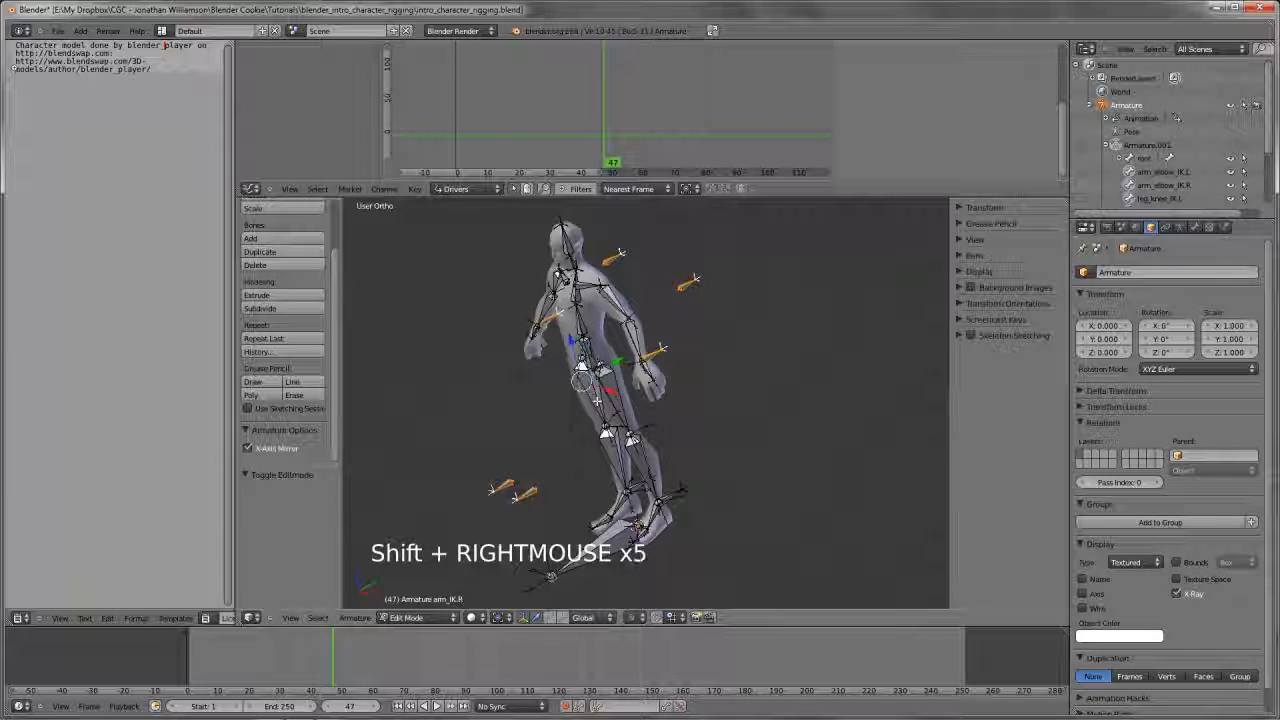
pyautogui.keyDown('shift'); pyautogui.rightClick(678, 490); pyautogui.keyUp('shift')
pyautogui.keyDown('shift'); pyautogui.rightClick(637, 484); pyautogui.keyUp('shift')
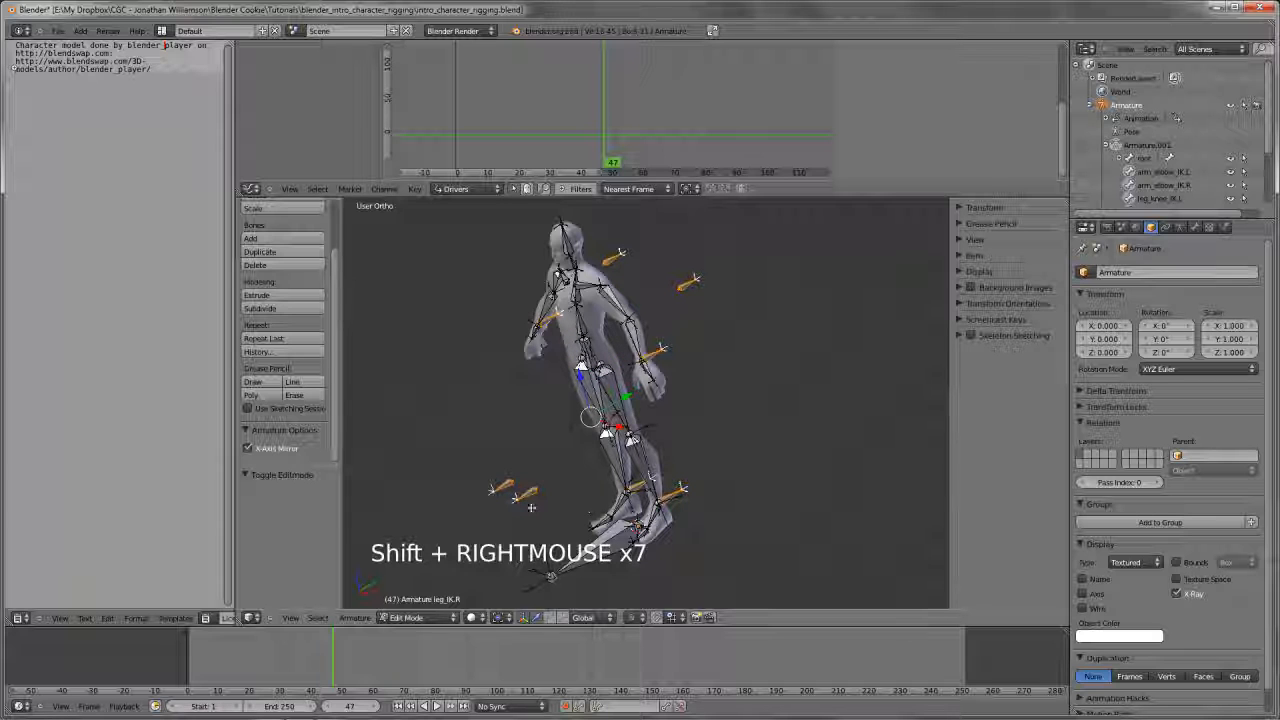
pyautogui.keyDown('shift'); pyautogui.rightClick(604, 572); pyautogui.keyUp('shift')
pyautogui.hotkey('ctrl', 'p')
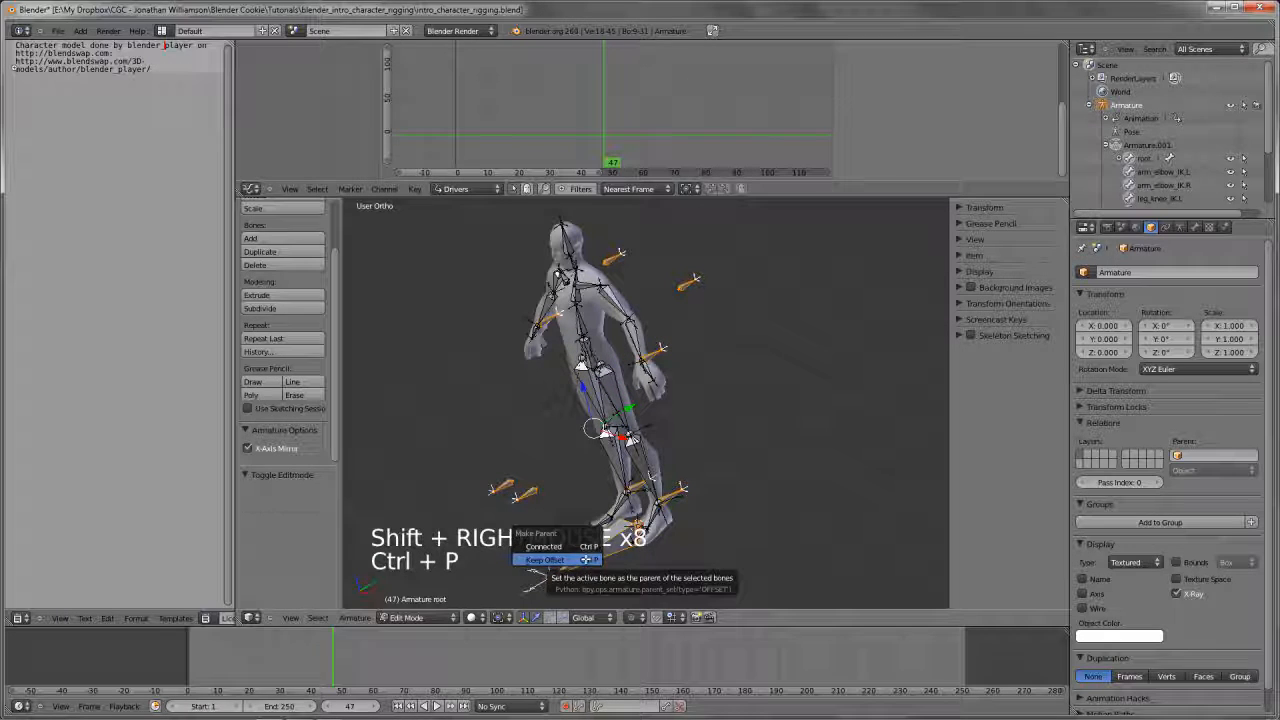
pyautogui.click(586, 558)
# Try moving the root bone in Pose Mode, also in front view, to test the IK bone parenting
pyautogui.press('Tab')
pyautogui.rightClick(586, 560)
pyautogui.press('g')
pyautogui.press('g')
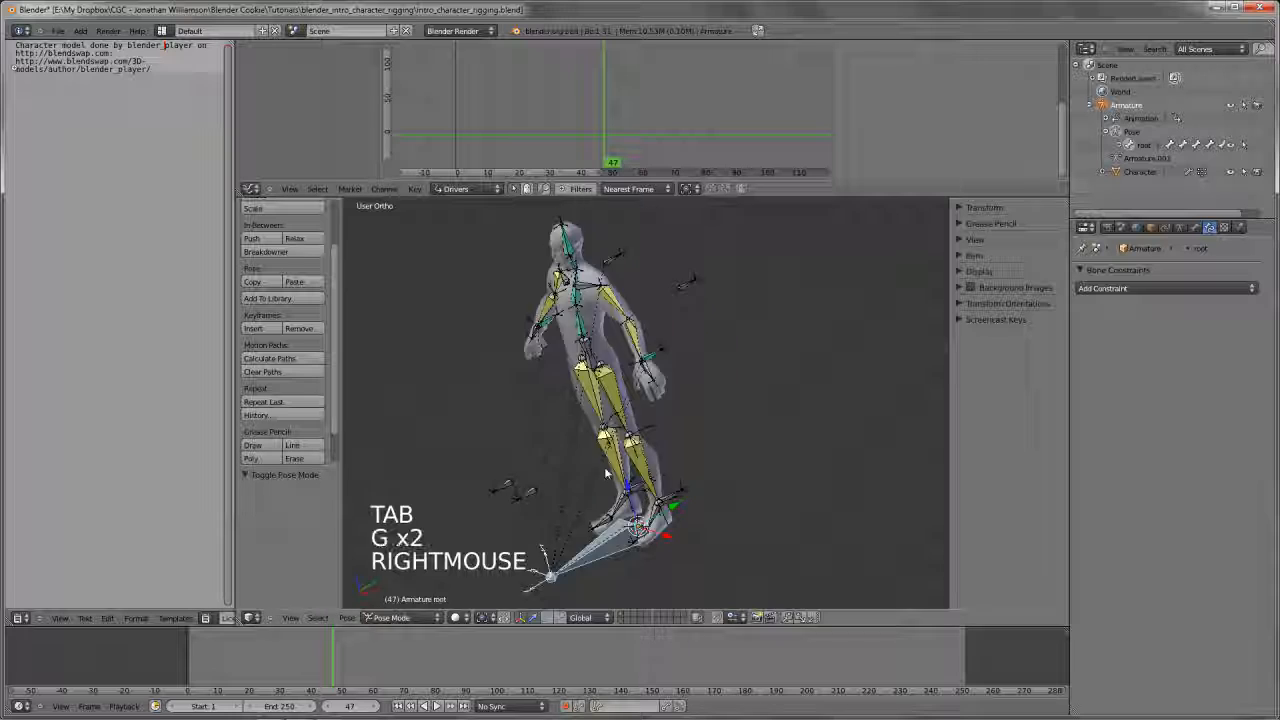
pyautogui.press('KP_1')
pyautogui.press('g')
pyautogui.rightClick(710, 452)
# Test-move hips_root and raise its hands_follow property close to 1
pyautogui.rightClick(641, 315)
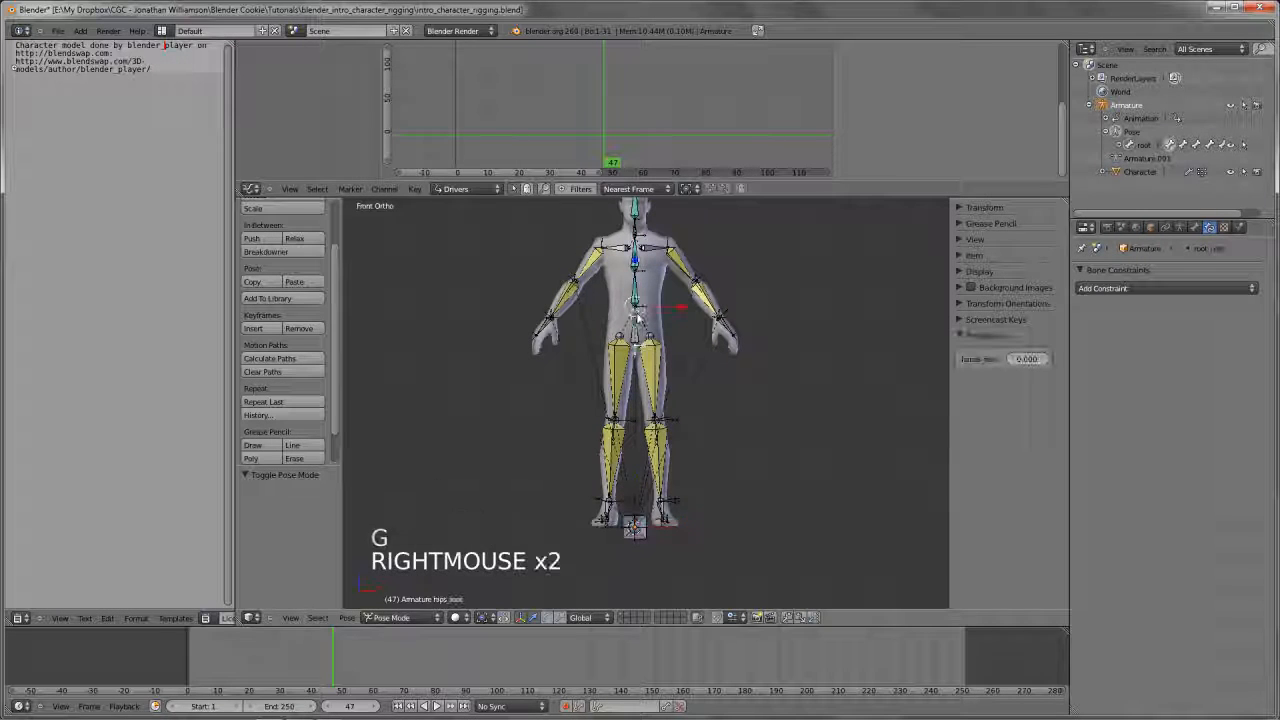
pyautogui.press('g')
pyautogui.rightClick(437, 368)
pyautogui.click(437, 368)
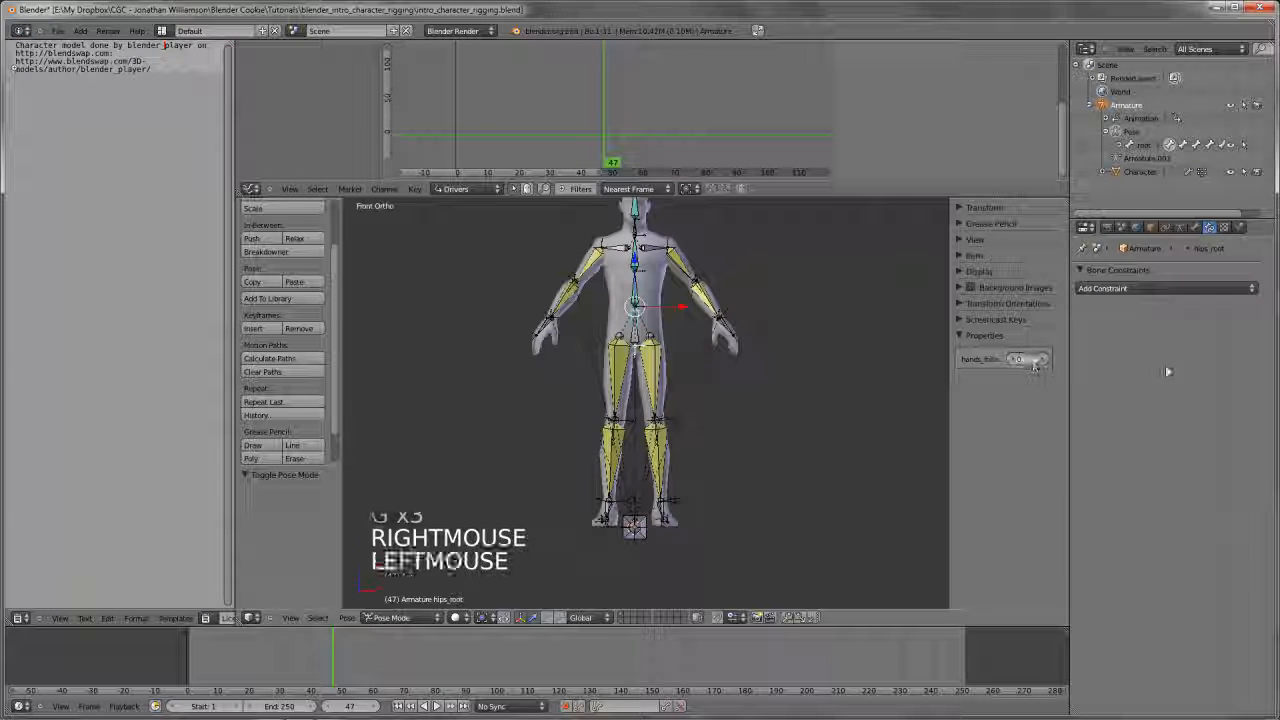
# Try moving hips_root in front and side views to test the hands following the hips
pyautogui.press('g')
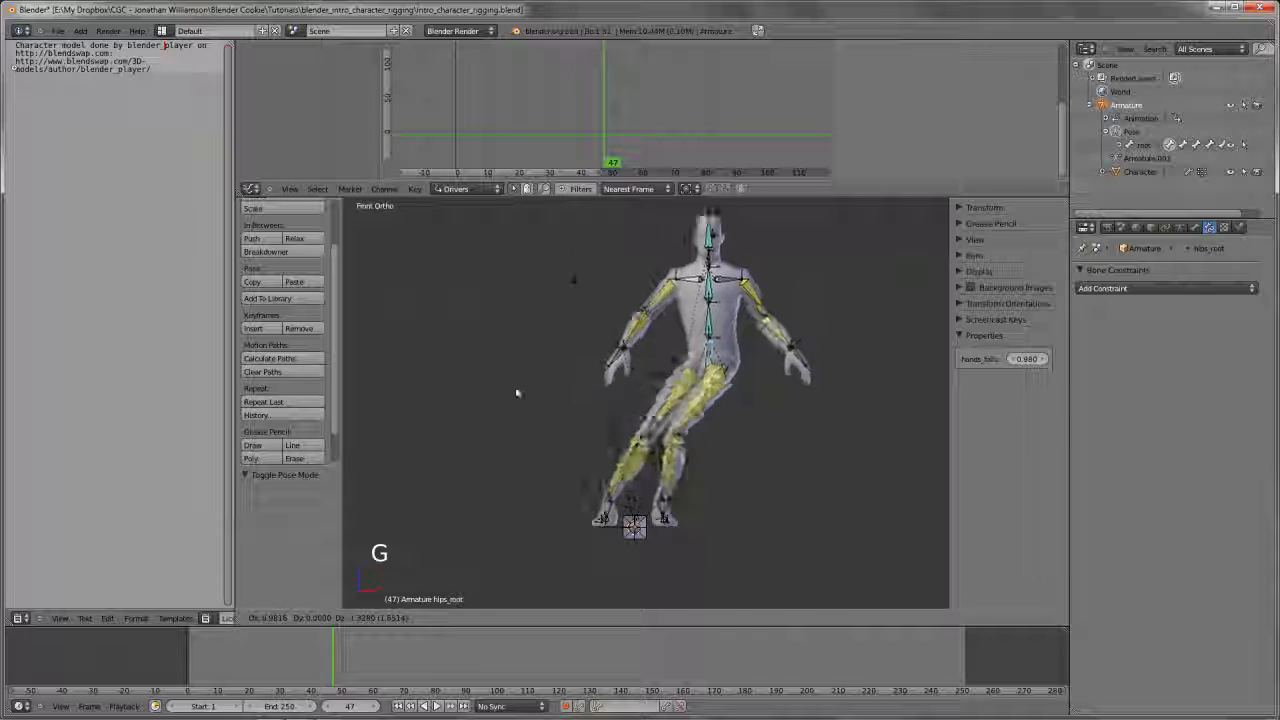
pyautogui.rightClick(770, 318)
pyautogui.press('KP_3')
pyautogui.scroll(2, 754, 426)
pyautogui.keyDown('shift'); pyautogui.moveTo(778, 312); pyautogui.dragTo(752, 443, button='middle'); pyautogui.keyUp('shift')
pyautogui.press('g')
pyautogui.rightClick(704, 424)
pyautogui.scroll(-4, 704, 424)
pyautogui.press('KP_1')
pyautogui.scroll(5, 752, 443)
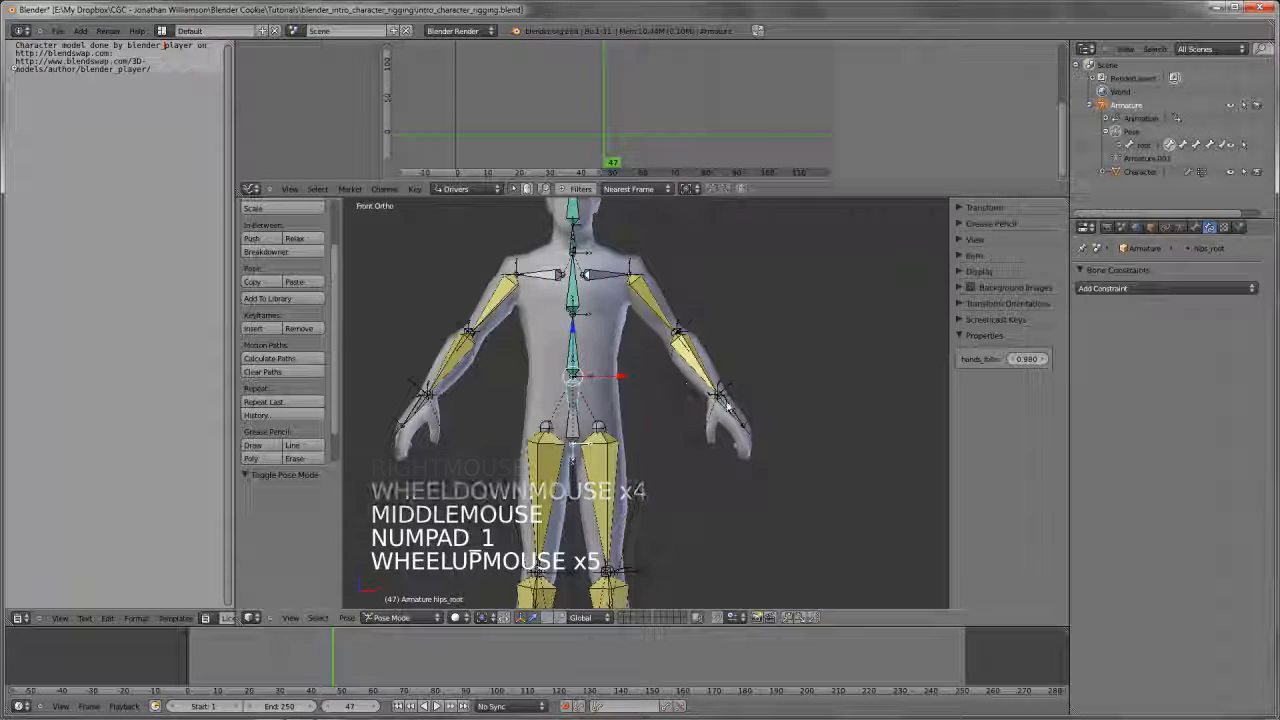
# Try moving the left arm IK bone in front and side views to test the arm
pyautogui.rightClick(727, 393)
pyautogui.press('g')
pyautogui.press('g')
pyautogui.rightClick(737, 420)
pyautogui.press('KP_3')
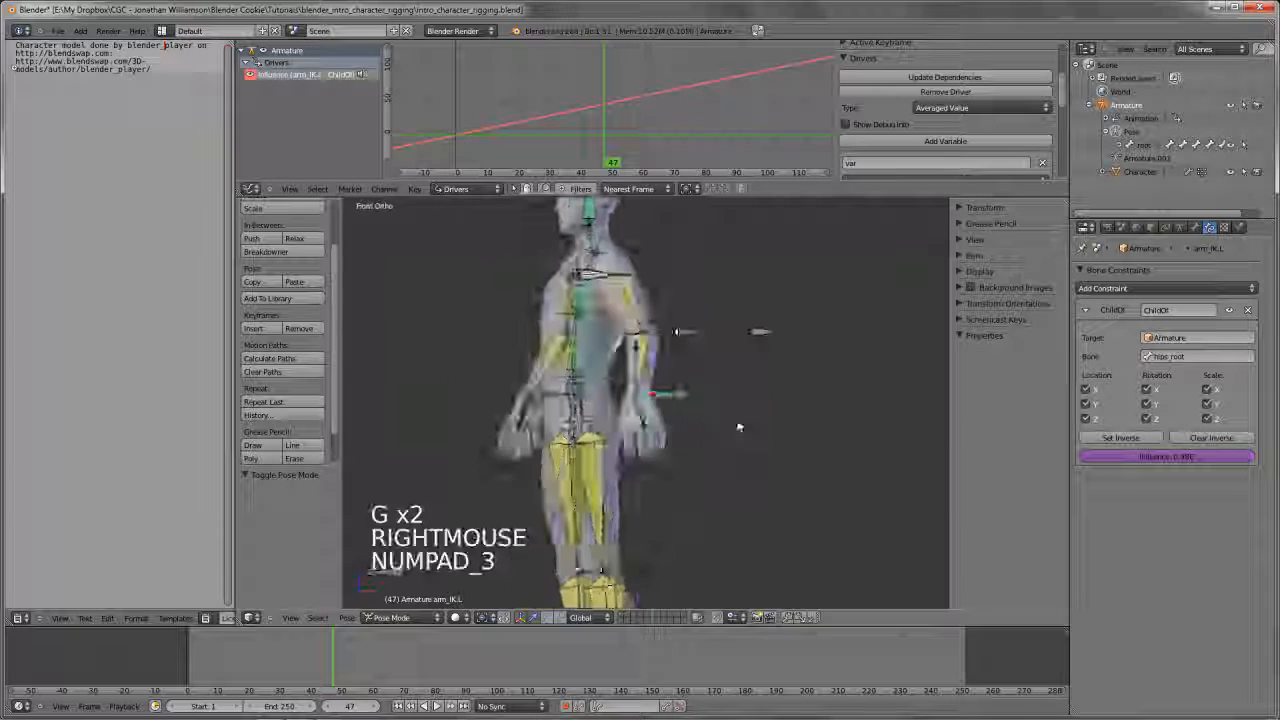
pyautogui.press('g')
pyautogui.rightClick(731, 400)
# Adjust the bone roll of the left upper leg bone in Edit Mode
pyautogui.press('KP_1')
pyautogui.scroll(-3, 731, 400)
pyautogui.moveTo(700, 415)
pyautogui.keyDown('shift'); pyautogui.mouseDown(button='middle')
pyautogui.moveTo(674, 423)
pyautogui.moveTo(713, 435)
pyautogui.mouseUp(button='middle'); pyautogui.keyUp('shift')
pyautogui.keyDown('shift'); pyautogui.moveTo(743, 477); pyautogui.dragTo(668, 392, button='middle'); pyautogui.keyUp('shift')
pyautogui.scroll(3, 665, 440)
pyautogui.press('Tab')
pyautogui.rightClick(655, 372)
pyautogui.press('KP_3')
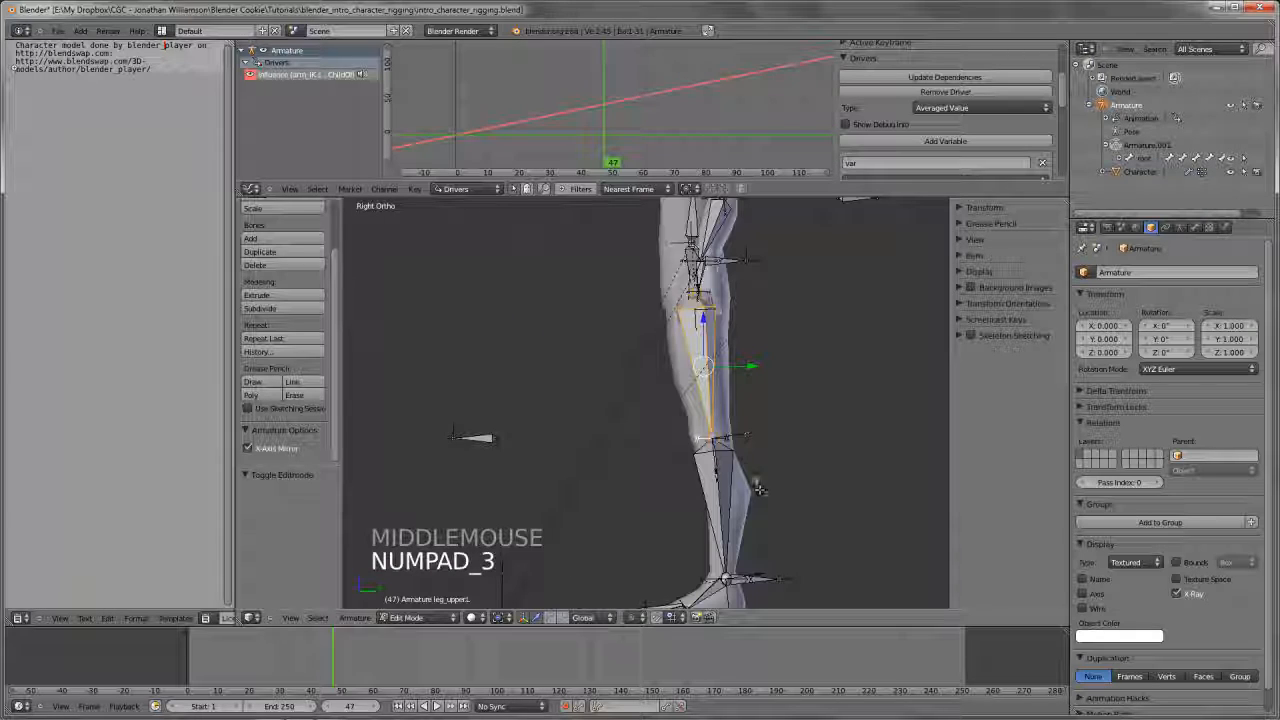
pyautogui.moveTo(698, 290); pyautogui.dragTo(770, 468, button='middle')
pyautogui.hotkey('ctrl', 'r')
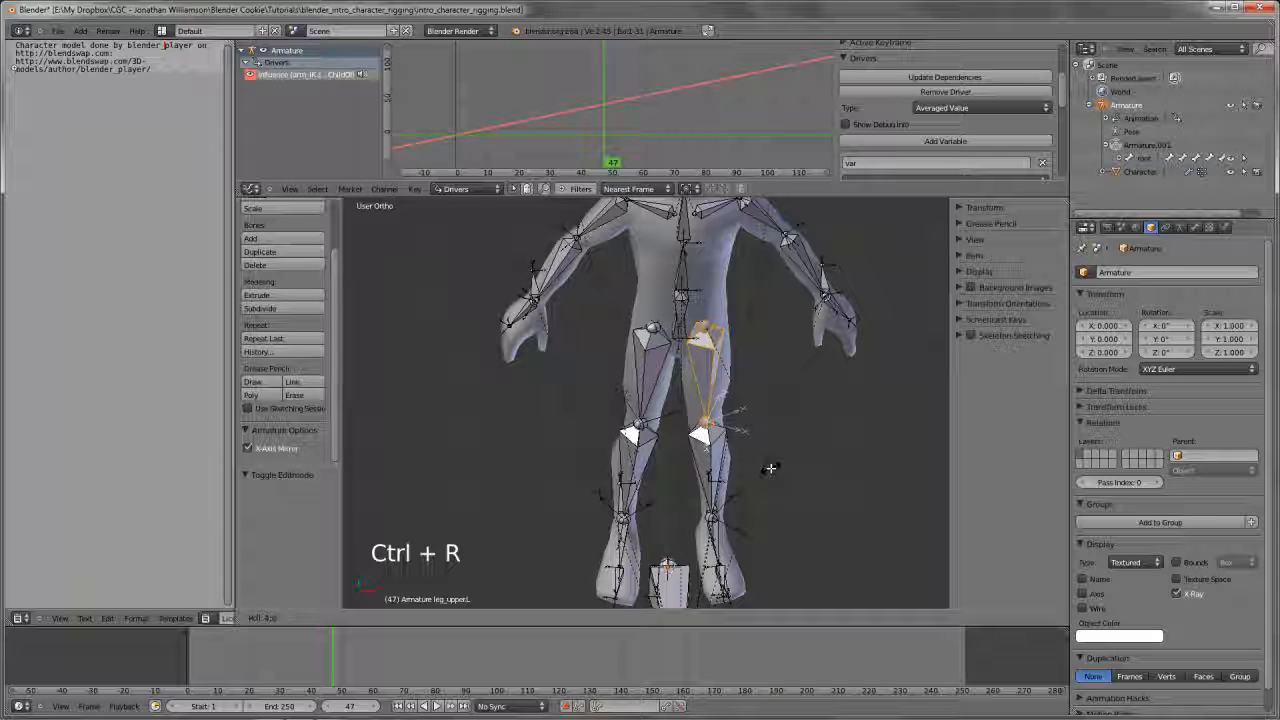
pyautogui.hotkey('ctrl', 'r')
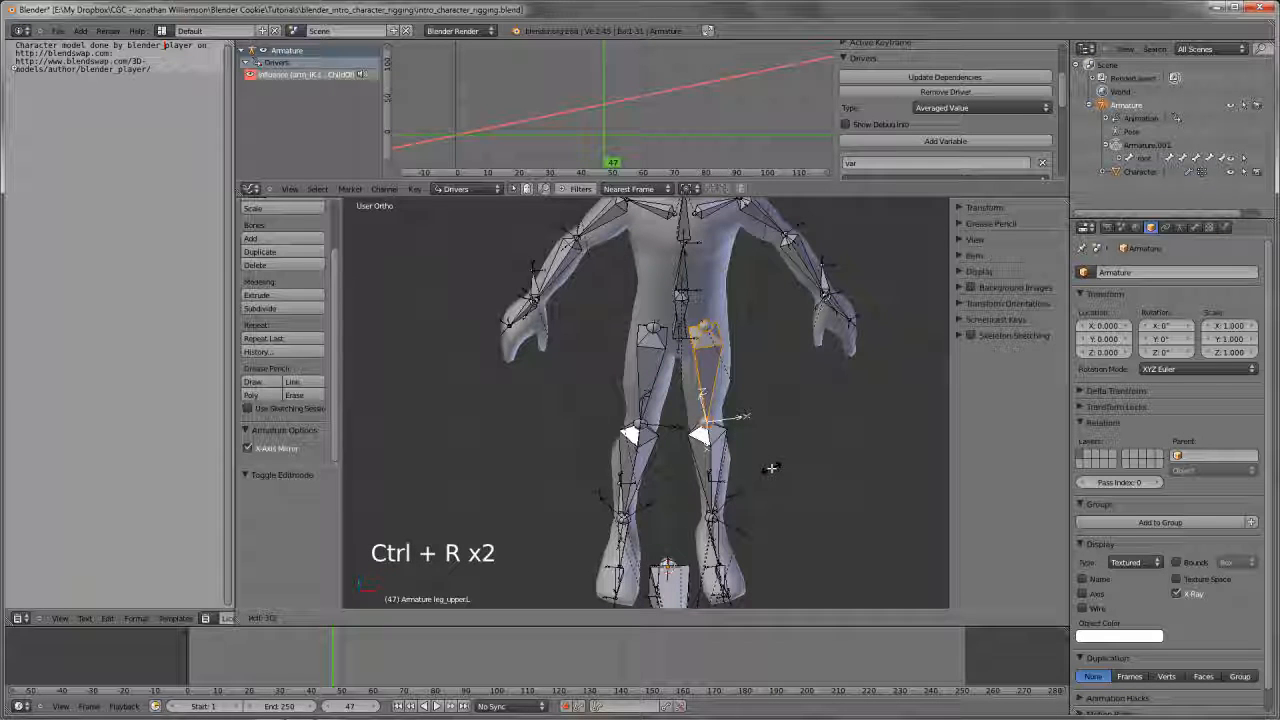
pyautogui.moveTo(771, 467)
pyautogui.mouseDown(button='middle')
pyautogui.moveTo(783, 454)
pyautogui.moveTo(758, 447)
pyautogui.mouseUp(button='middle')
# Adjust the roll of the left lower leg bone by about 0.253, and refine it in side view by about -0.0905
pyautogui.rightClick(783, 454)
pyautogui.hotkey('ctrl', 'r')
pyautogui.hotkey('ctrl', 'r')
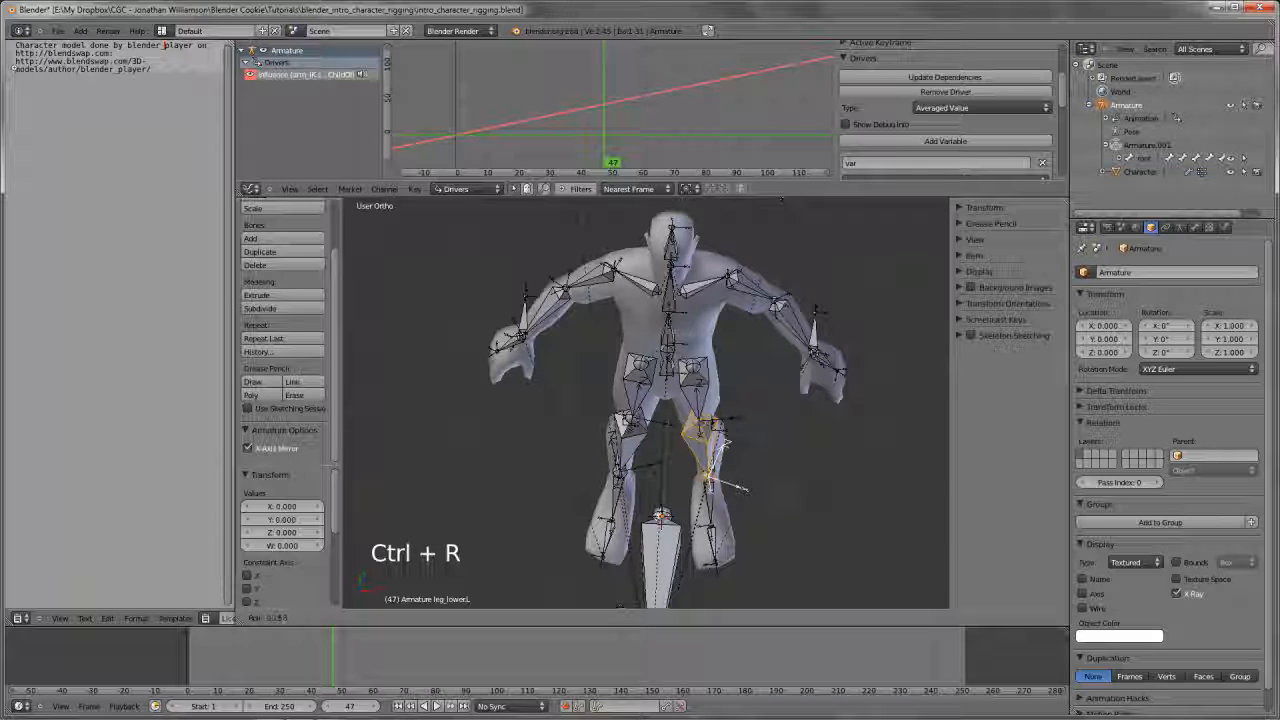
pyautogui.click(742, 472)
pyautogui.keyDown('shift'); pyautogui.moveTo(742, 472); pyautogui.dragTo(763, 478, button='middle'); pyautogui.keyUp('shift')
pyautogui.press('KP_3')
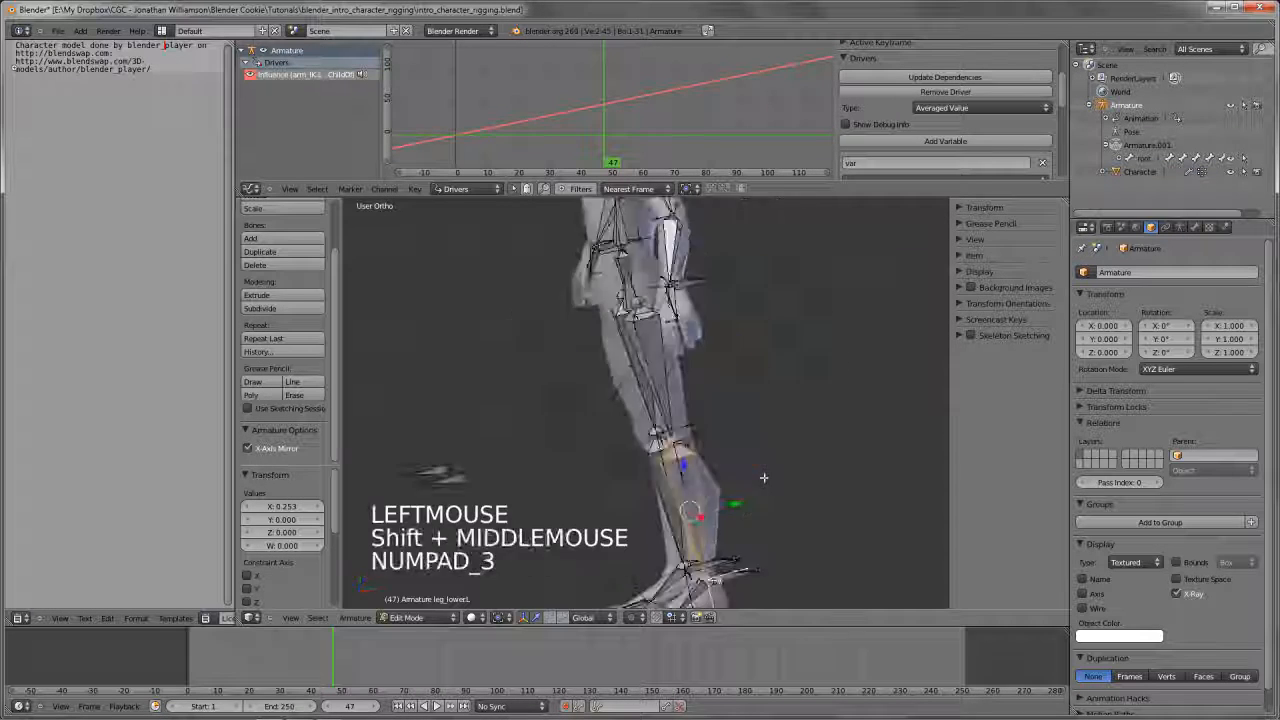
pyautogui.hotkey('ctrl', 'r')
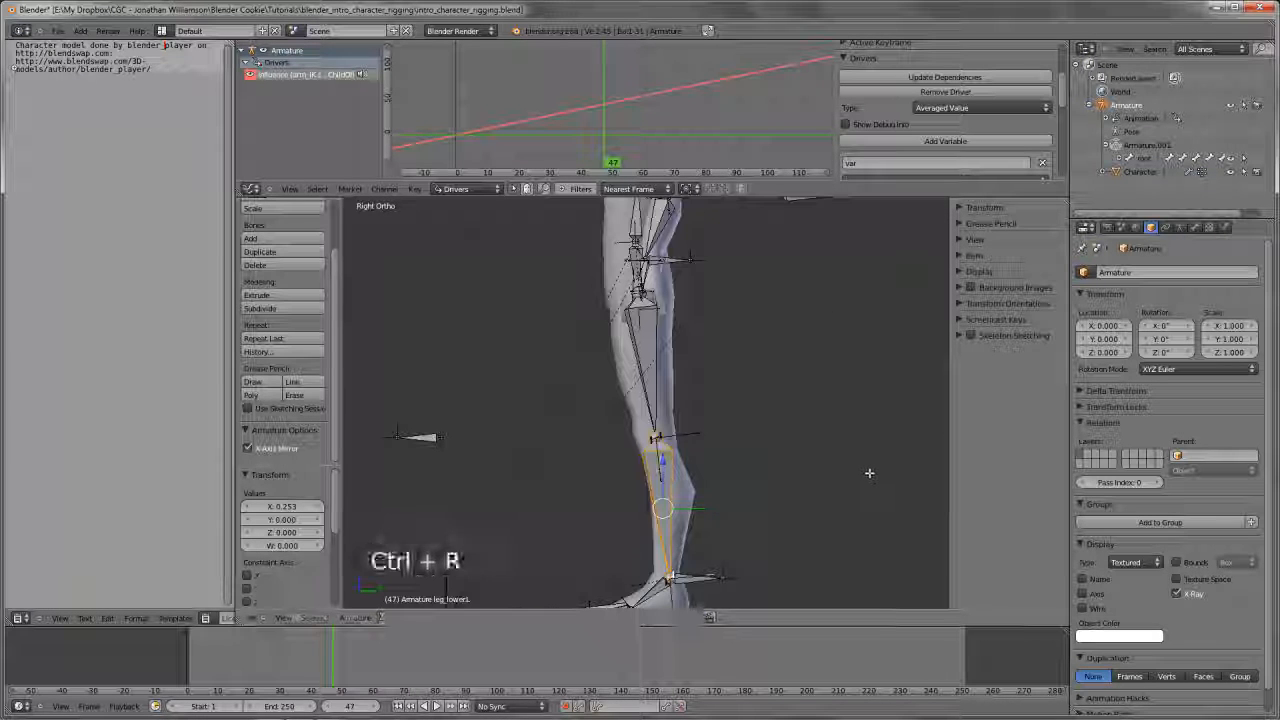
pyautogui.click(862, 445)
# Refine the bone roll of the left upper leg bone in side view, and return the armature to Pose Mode
pyautogui.rightClick(646, 340)
pyautogui.hotkey('ctrl', 'r')
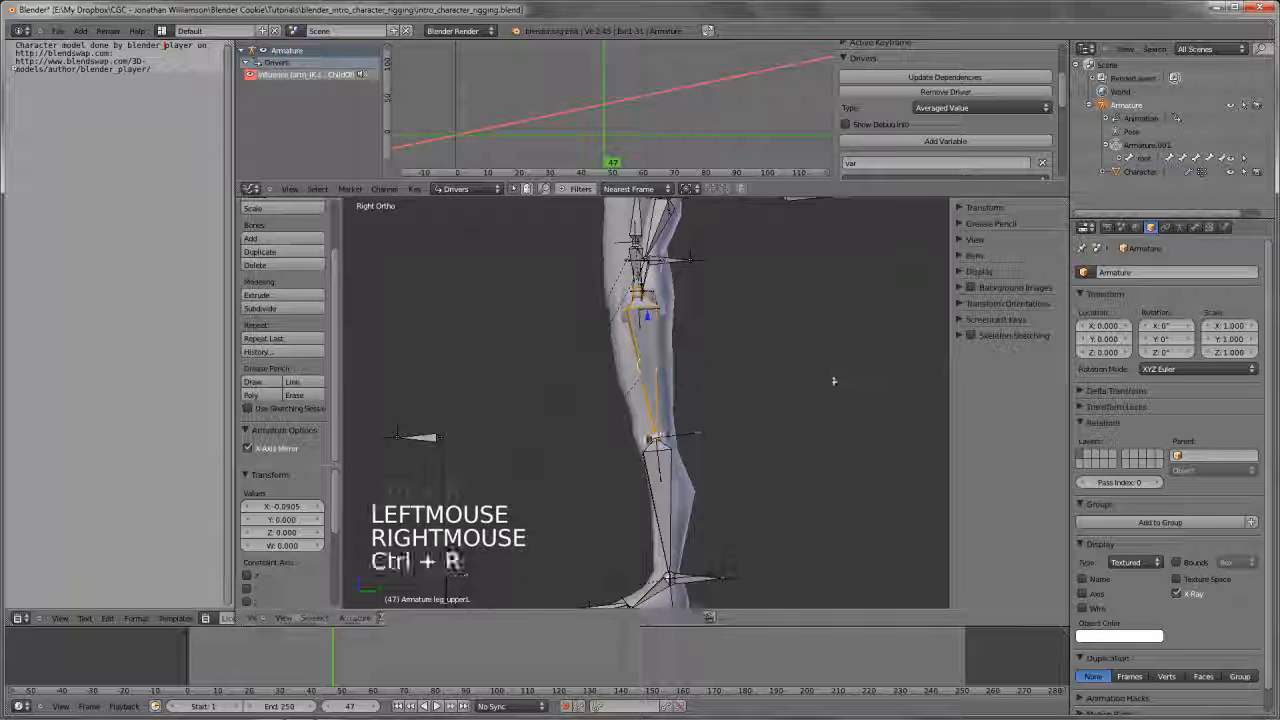
pyautogui.click(809, 463)
pyautogui.press('Tab')
pyautogui.scroll(-3, 672, 438)
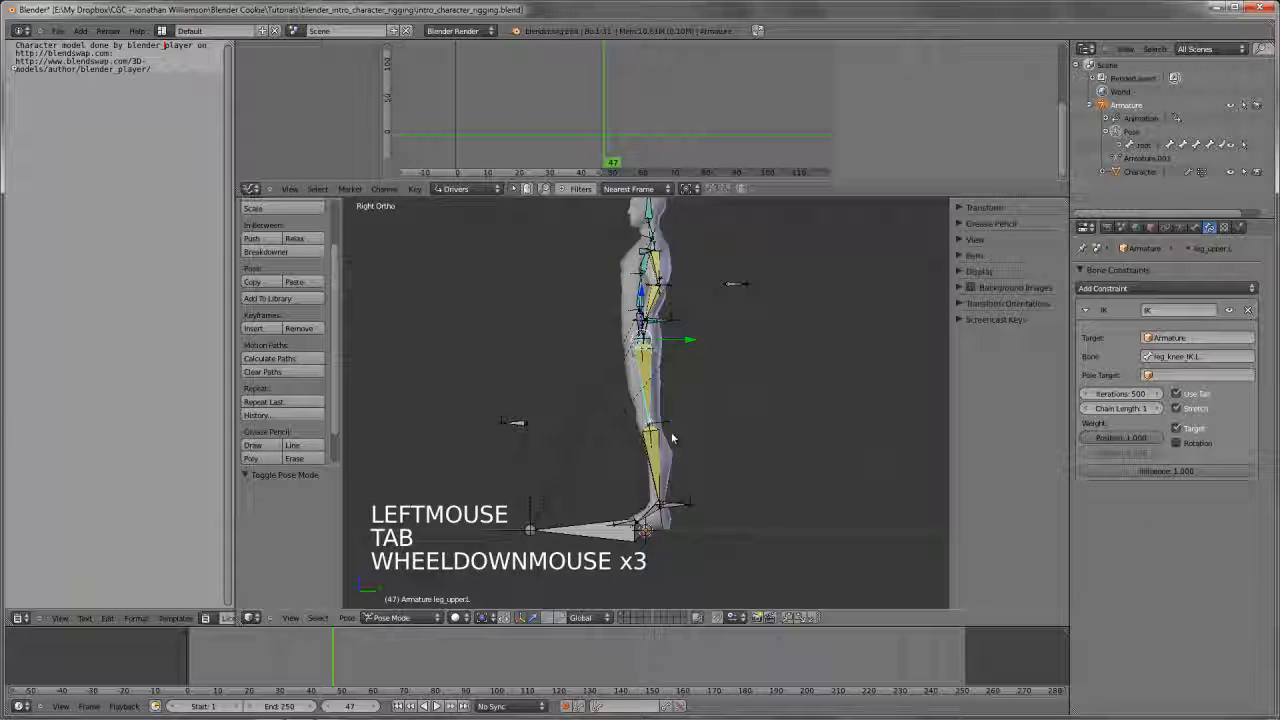
# Examine the corrected leg bones and the whole rig from front and angled views, comparing Edit Mode with Pose Mode
pyautogui.press('d')
pyautogui.moveTo(664, 406)
pyautogui.mouseDown()
pyautogui.moveTo(646, 458)
pyautogui.moveTo(652, 420)
pyautogui.moveTo(643, 437)
pyautogui.mouseUp()
pyautogui.press('d')
pyautogui.moveTo(636, 425); pyautogui.dragTo(686, 503, button='right')
pyautogui.moveTo(660, 480)
pyautogui.mouseDown(button='middle')
pyautogui.moveTo(683, 492)
pyautogui.moveTo(732, 480)
pyautogui.moveTo(716, 543)
pyautogui.moveTo(740, 488)
pyautogui.moveTo(708, 446)
pyautogui.moveTo(751, 463)
pyautogui.moveTo(745, 498)
pyautogui.moveTo(747, 484)
pyautogui.mouseUp(button='middle')
pyautogui.scroll(2, 732, 480)
pyautogui.scroll(2, 730, 500)
pyautogui.press('KP_1')
pyautogui.scroll(-2, 741, 488)
pyautogui.press('Tab')
pyautogui.scroll(-3, 737, 475)
pyautogui.press('Tab')
pyautogui.scroll(2, 747, 484)
# Deselect all bones in Pose Mode and save the blend file over the existing version
pyautogui.press('a')
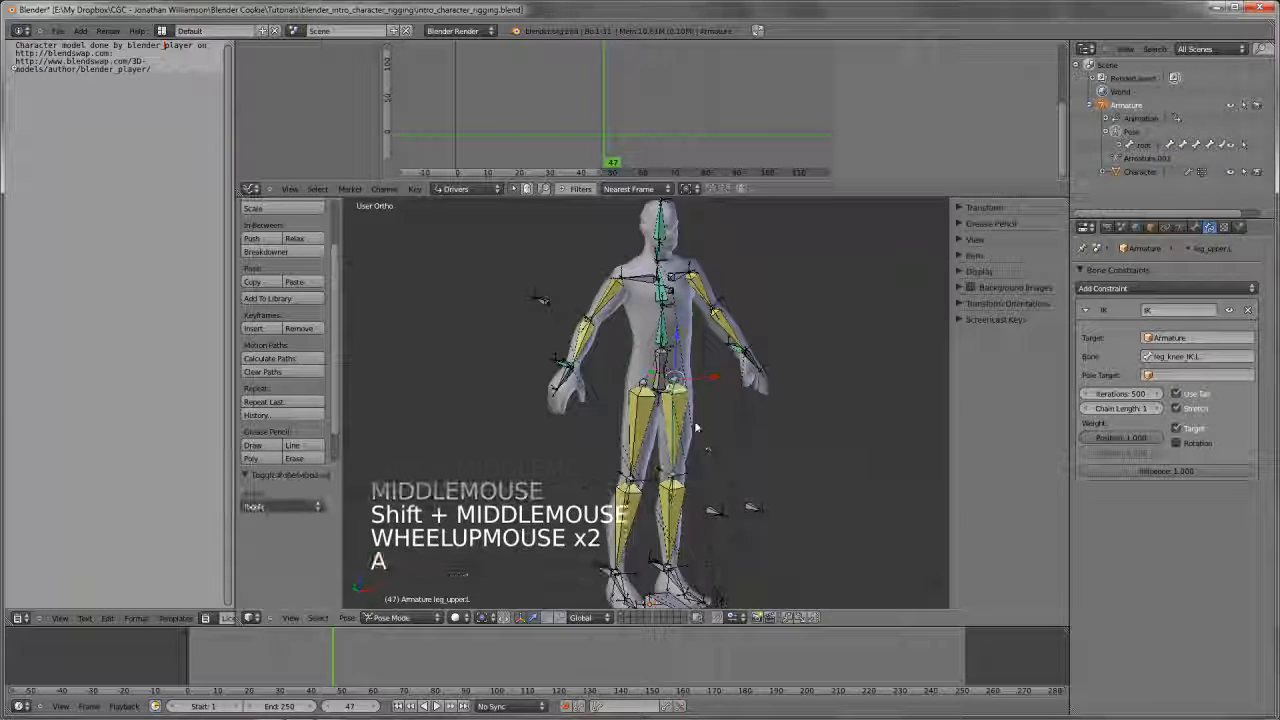
pyautogui.scroll(-1, 696, 427)
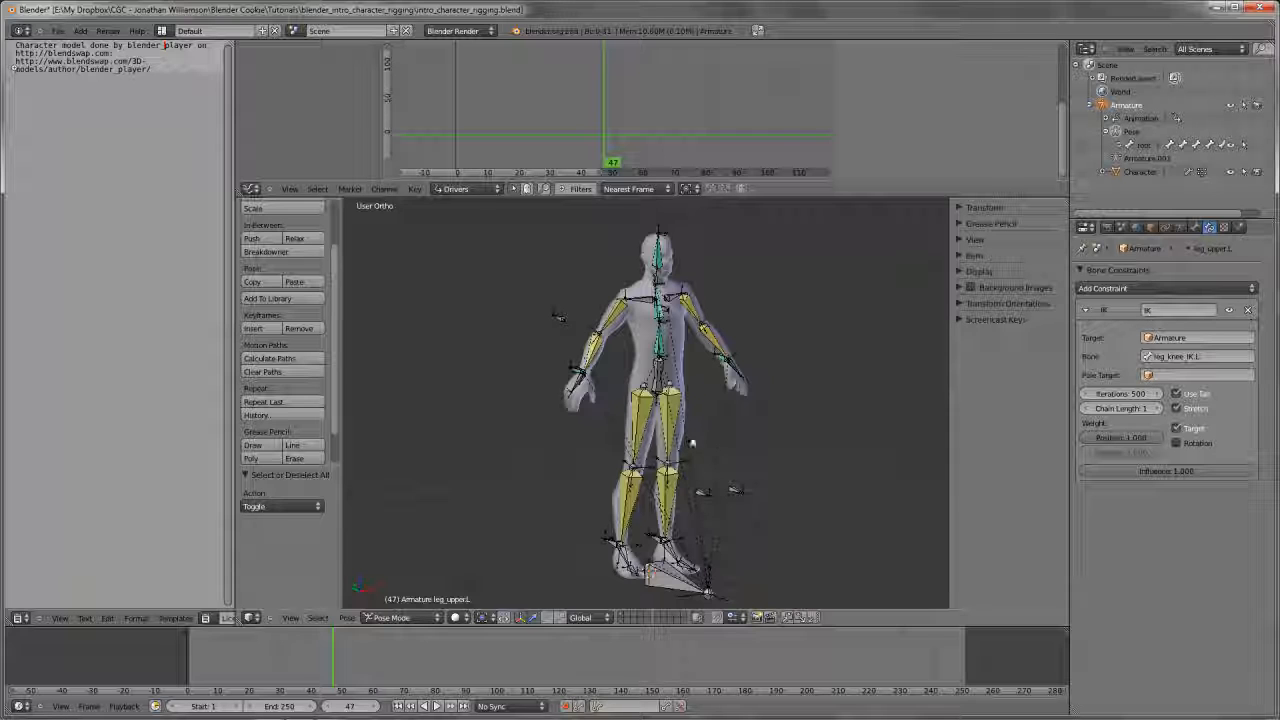
pyautogui.keyDown('shift'); pyautogui.moveTo(711, 448); pyautogui.dragTo(726, 452, button='middle'); pyautogui.keyUp('shift')
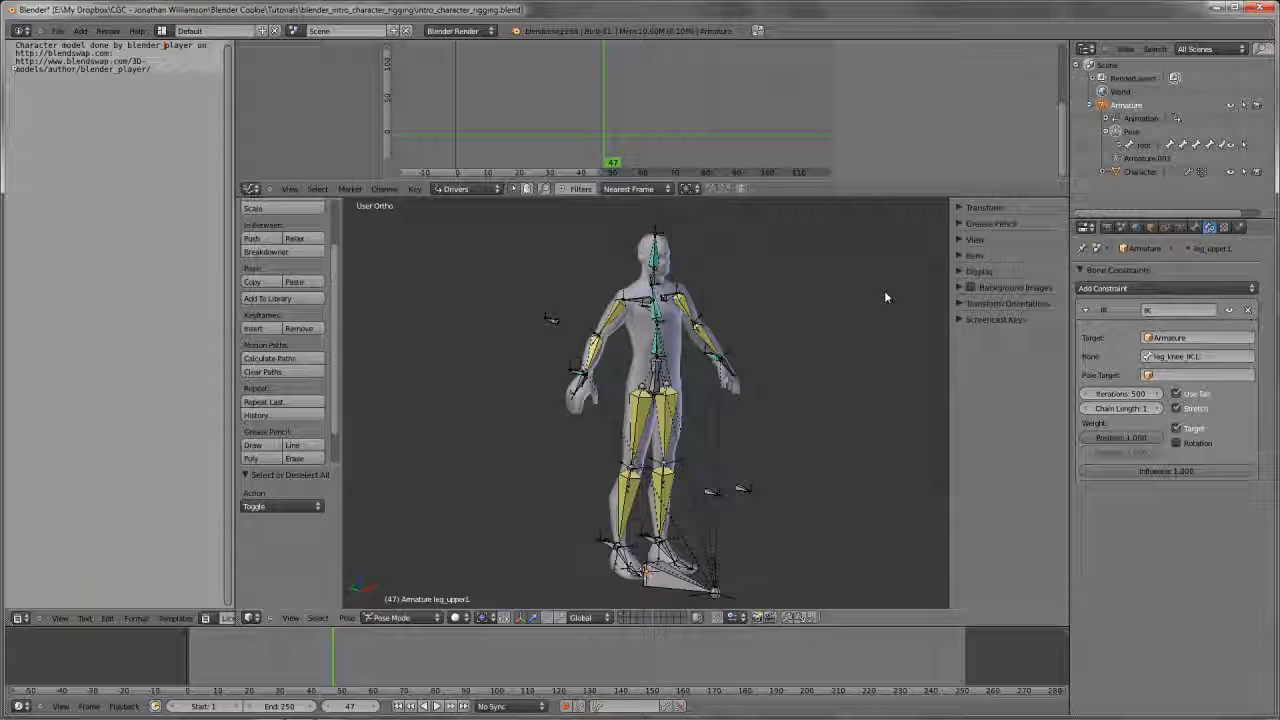
pyautogui.press('Tab')
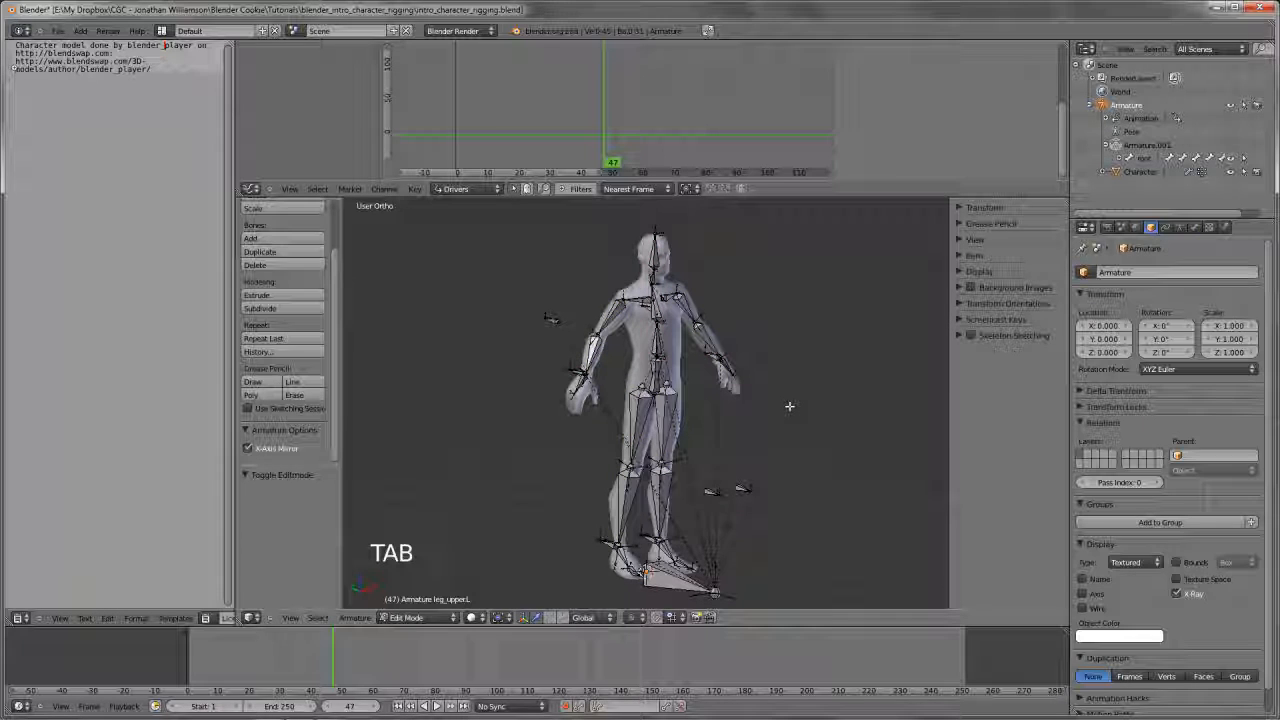
pyautogui.press('Tab')
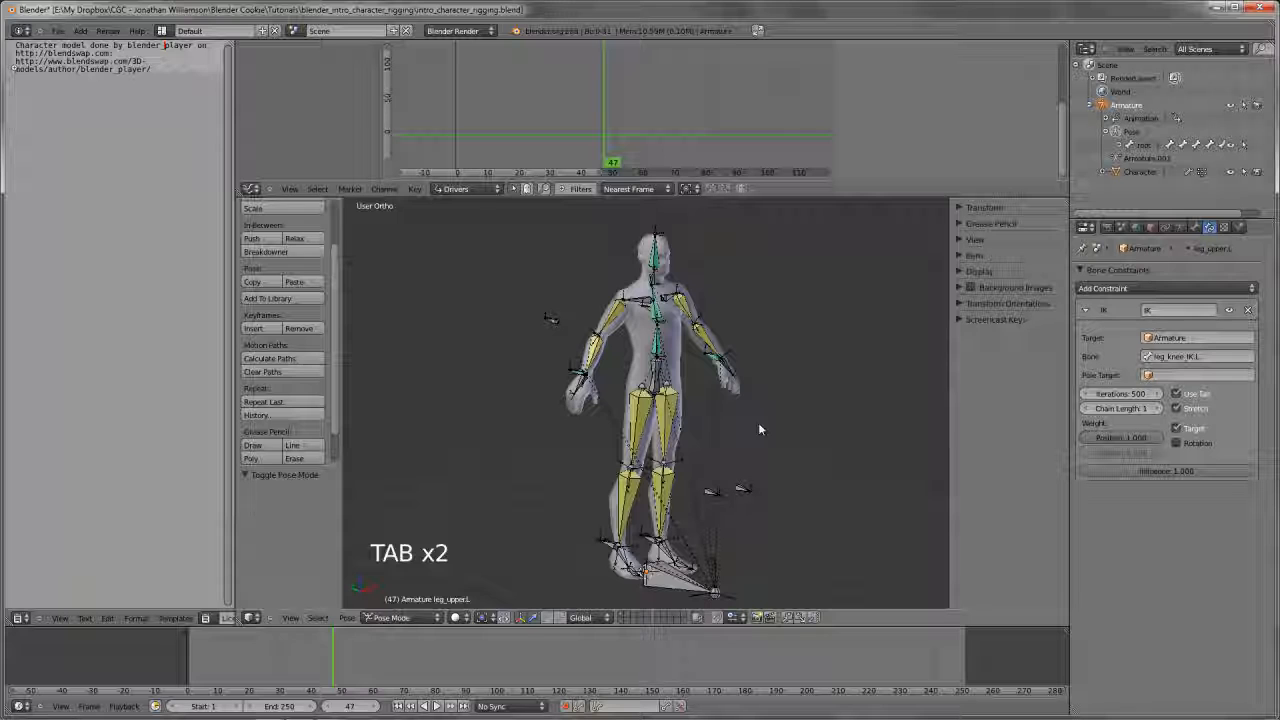
pyautogui.hotkey('ctrl', 'w')
pyautogui.click(758, 423)
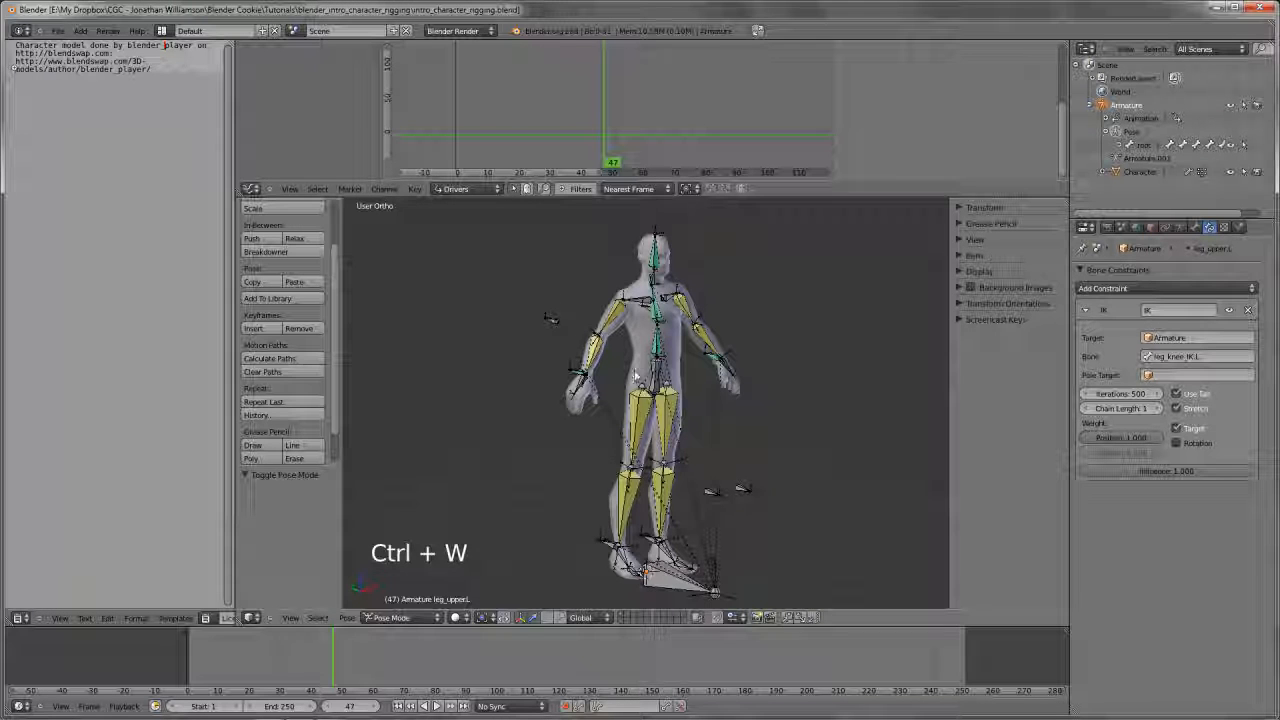